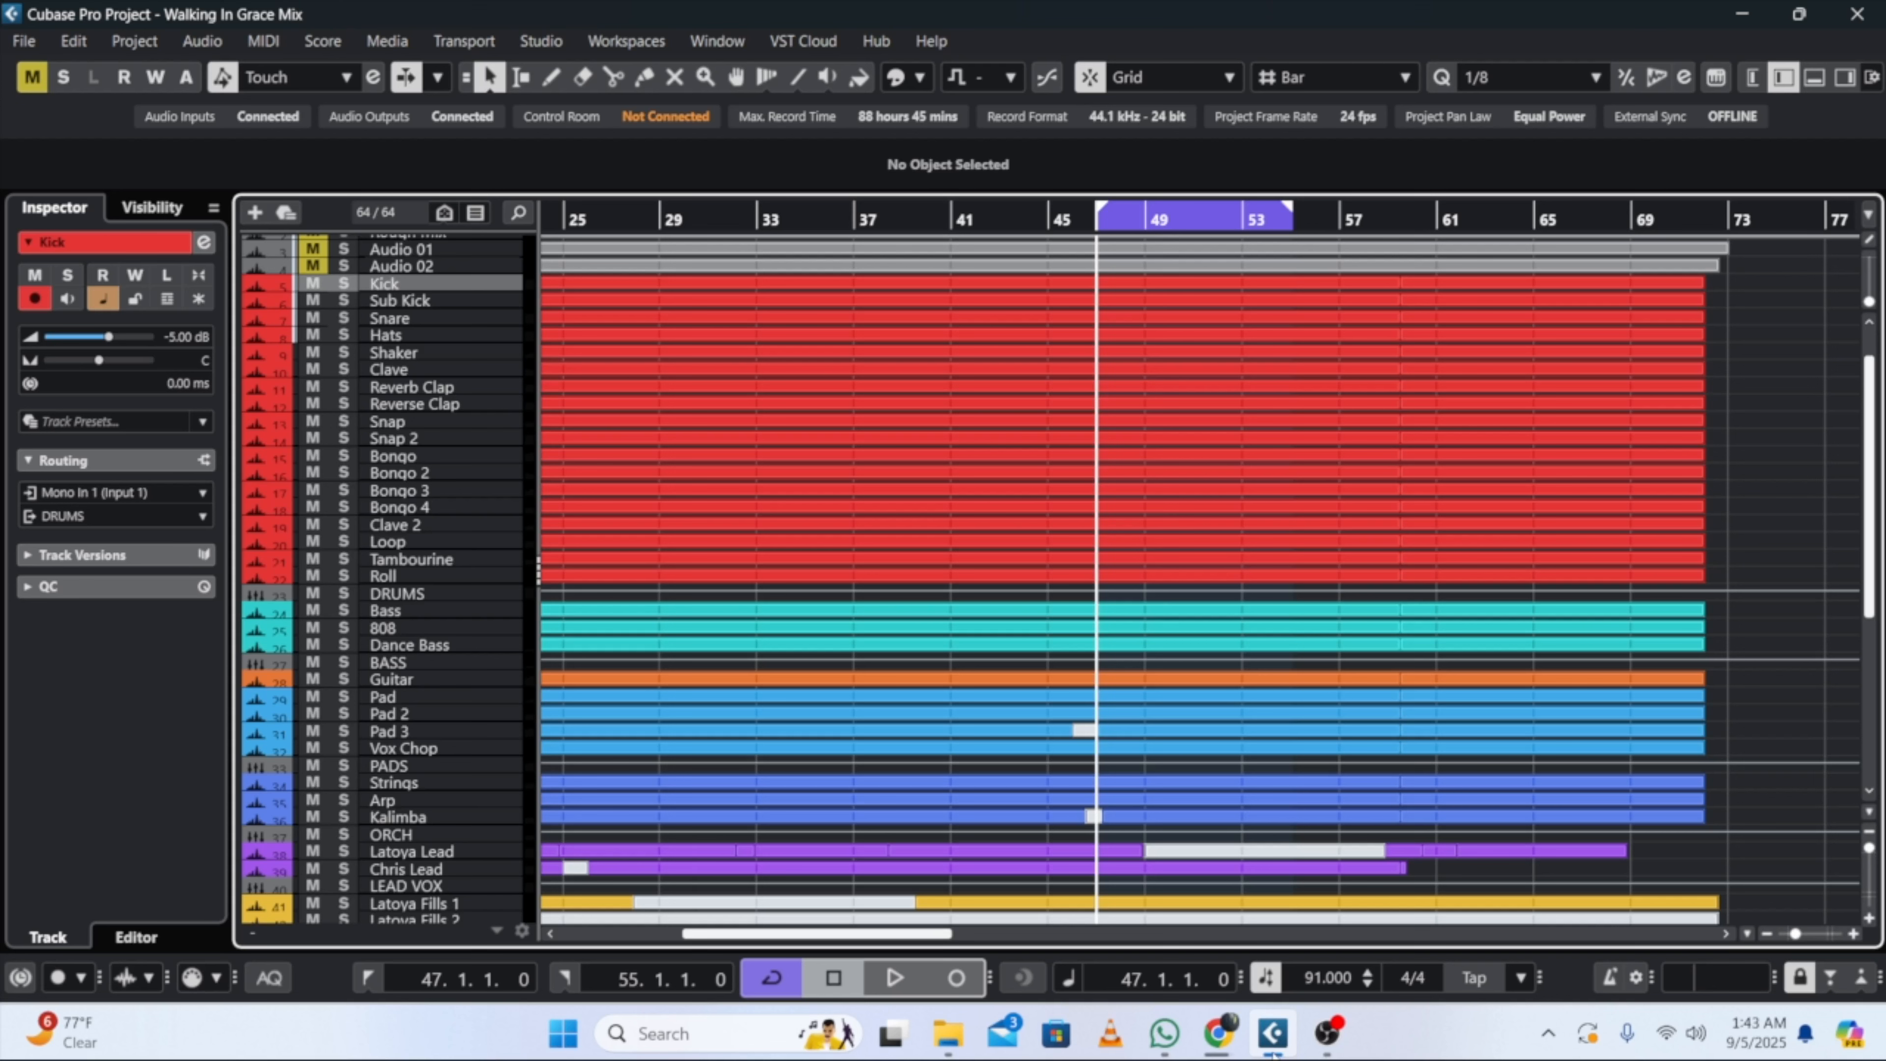
Step: Play the full mix from bar 47 to past bar 55 with the cycle switched off, then re-enable it and return to bar 47
{"action": "key", "text": "space"}
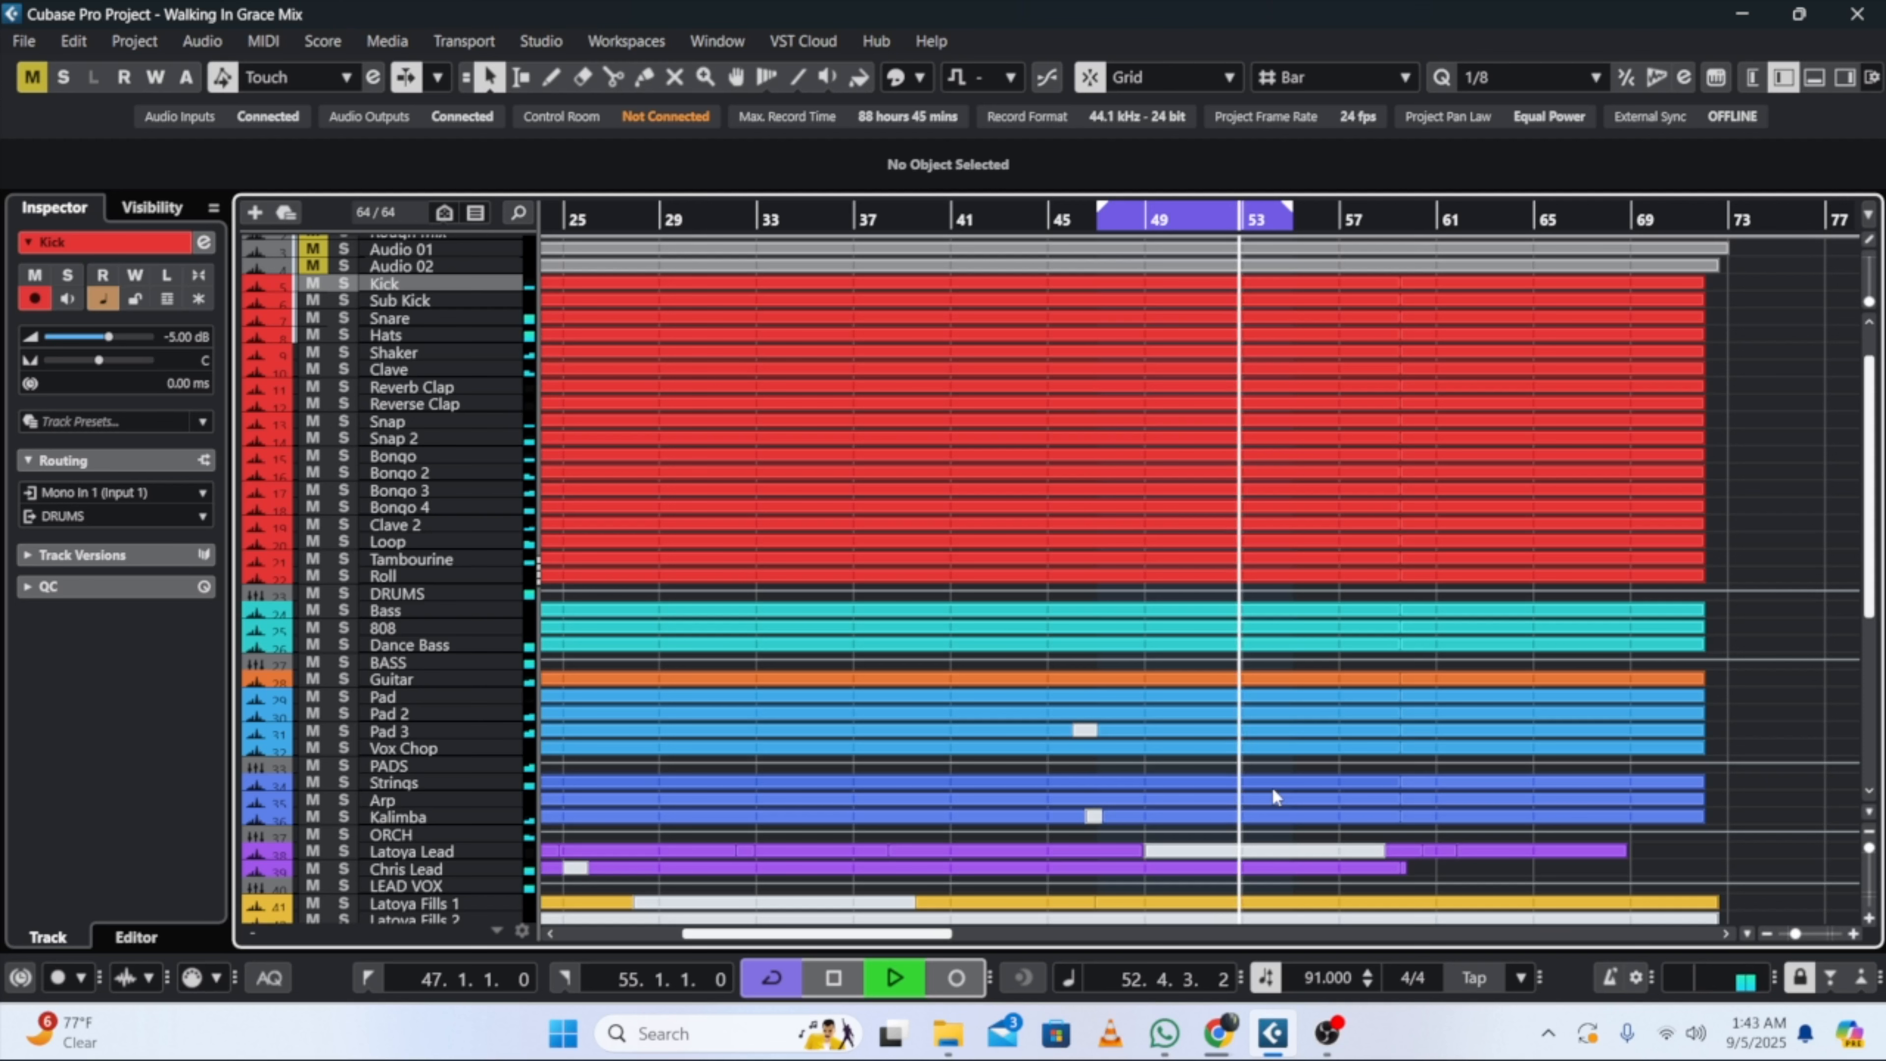
{"action": "left_click", "coordinate": [776, 968]}
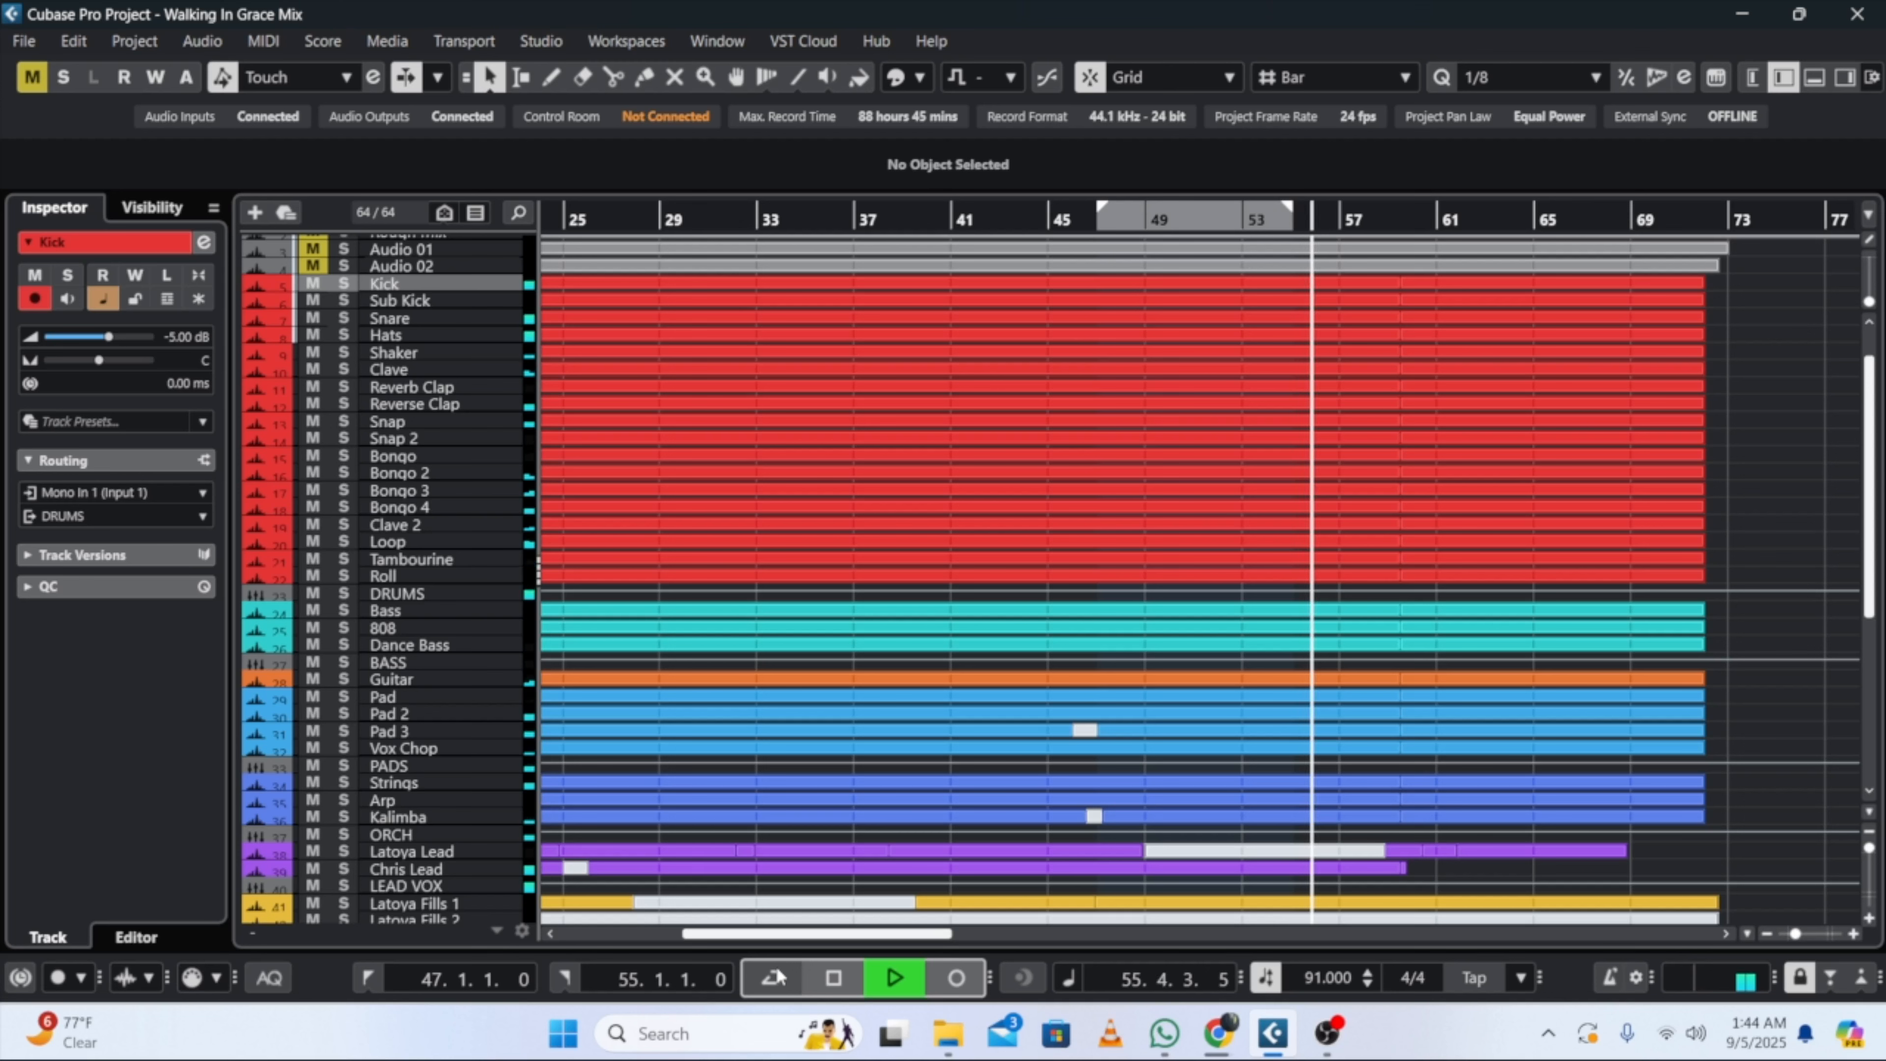
{"action": "key", "text": "space"}
{"action": "left_click", "coordinate": [774, 977]}
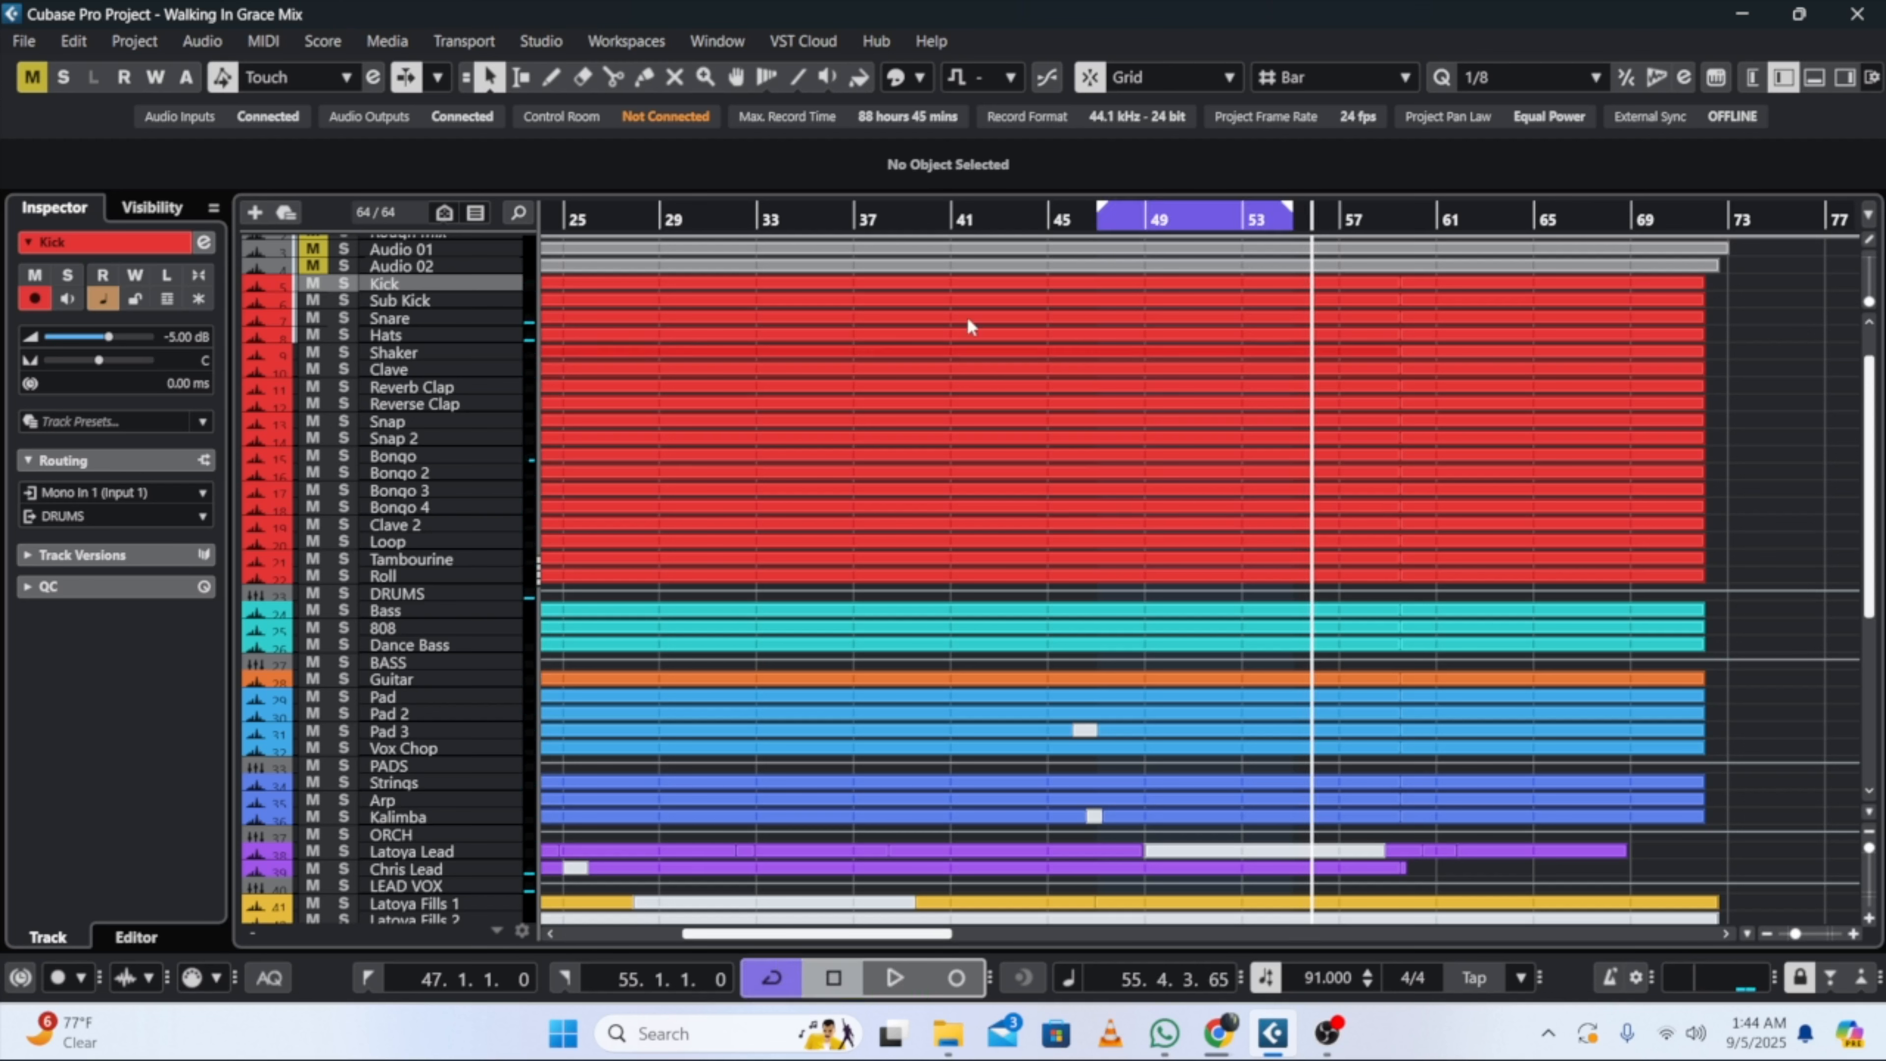
{"action": "left_click", "coordinate": [1094, 224]}
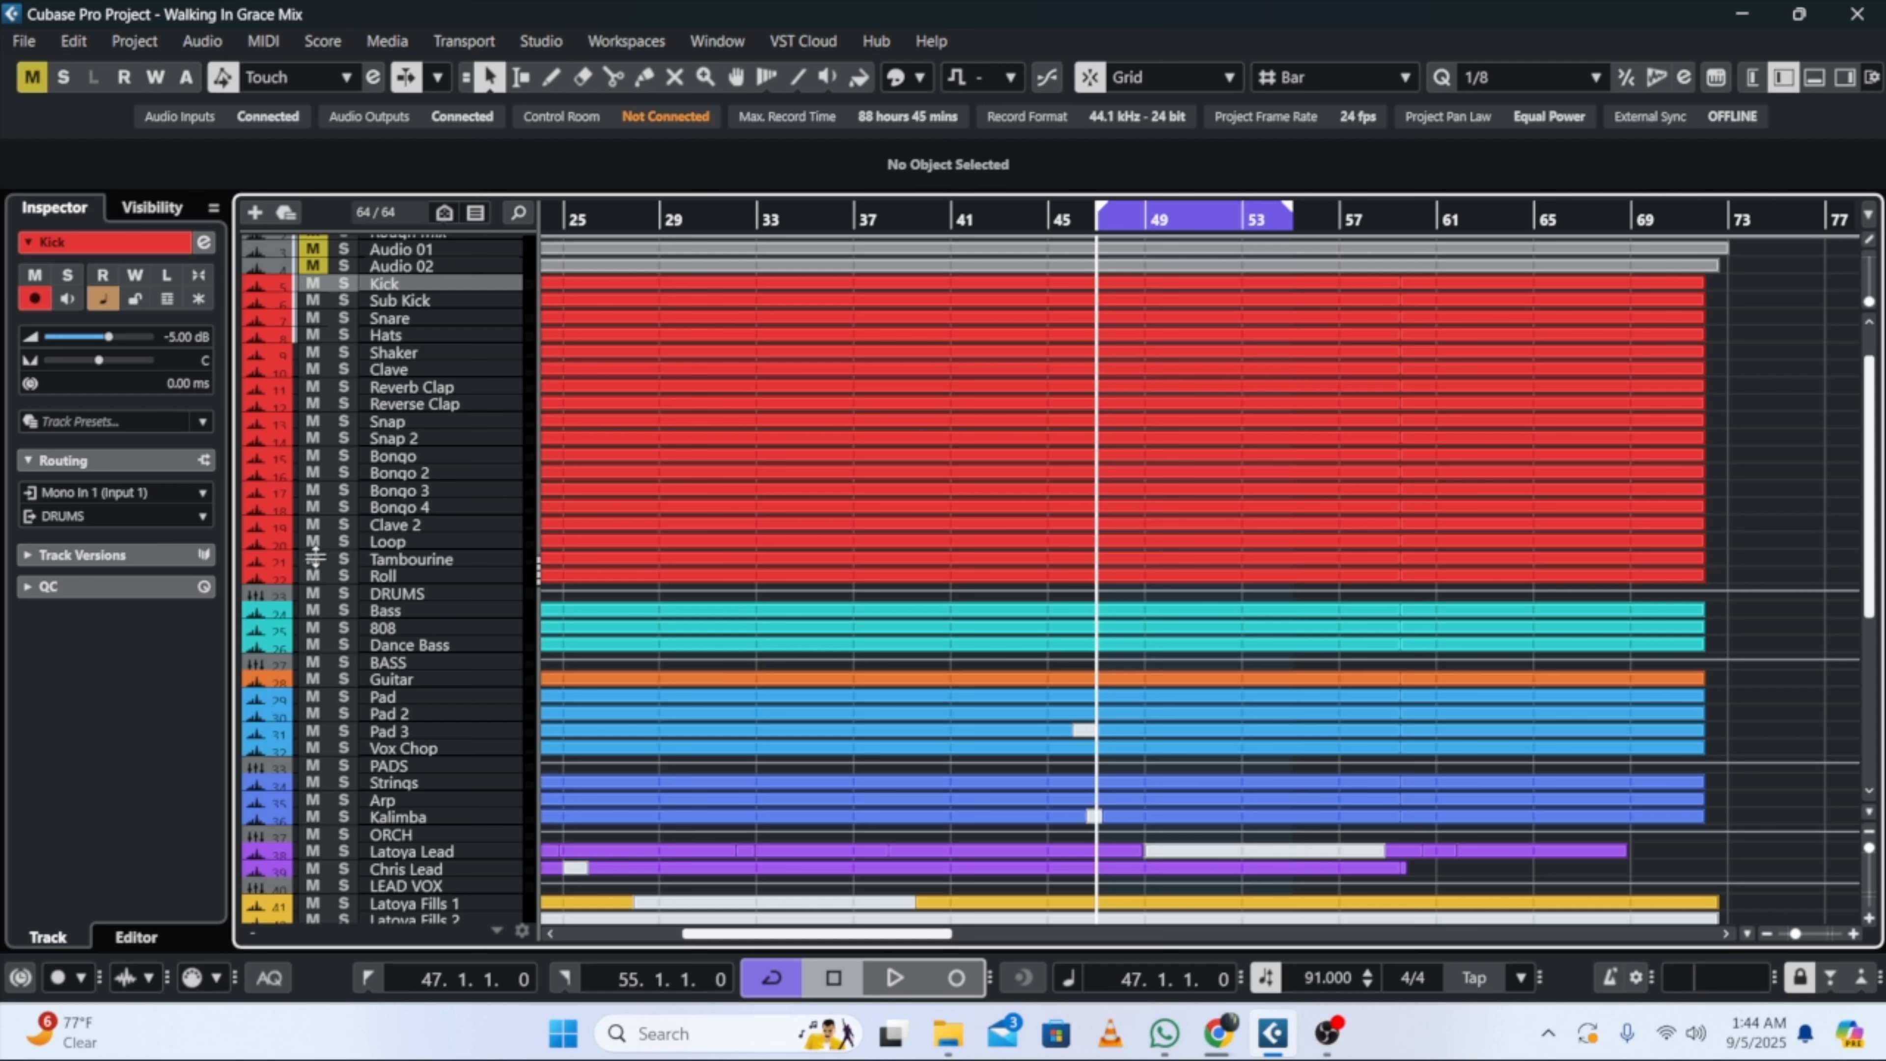
Step: Solo the DRUMS group and audition it briefly from bar 47
{"action": "left_click", "coordinate": [341, 594]}
{"action": "key", "text": "space"}
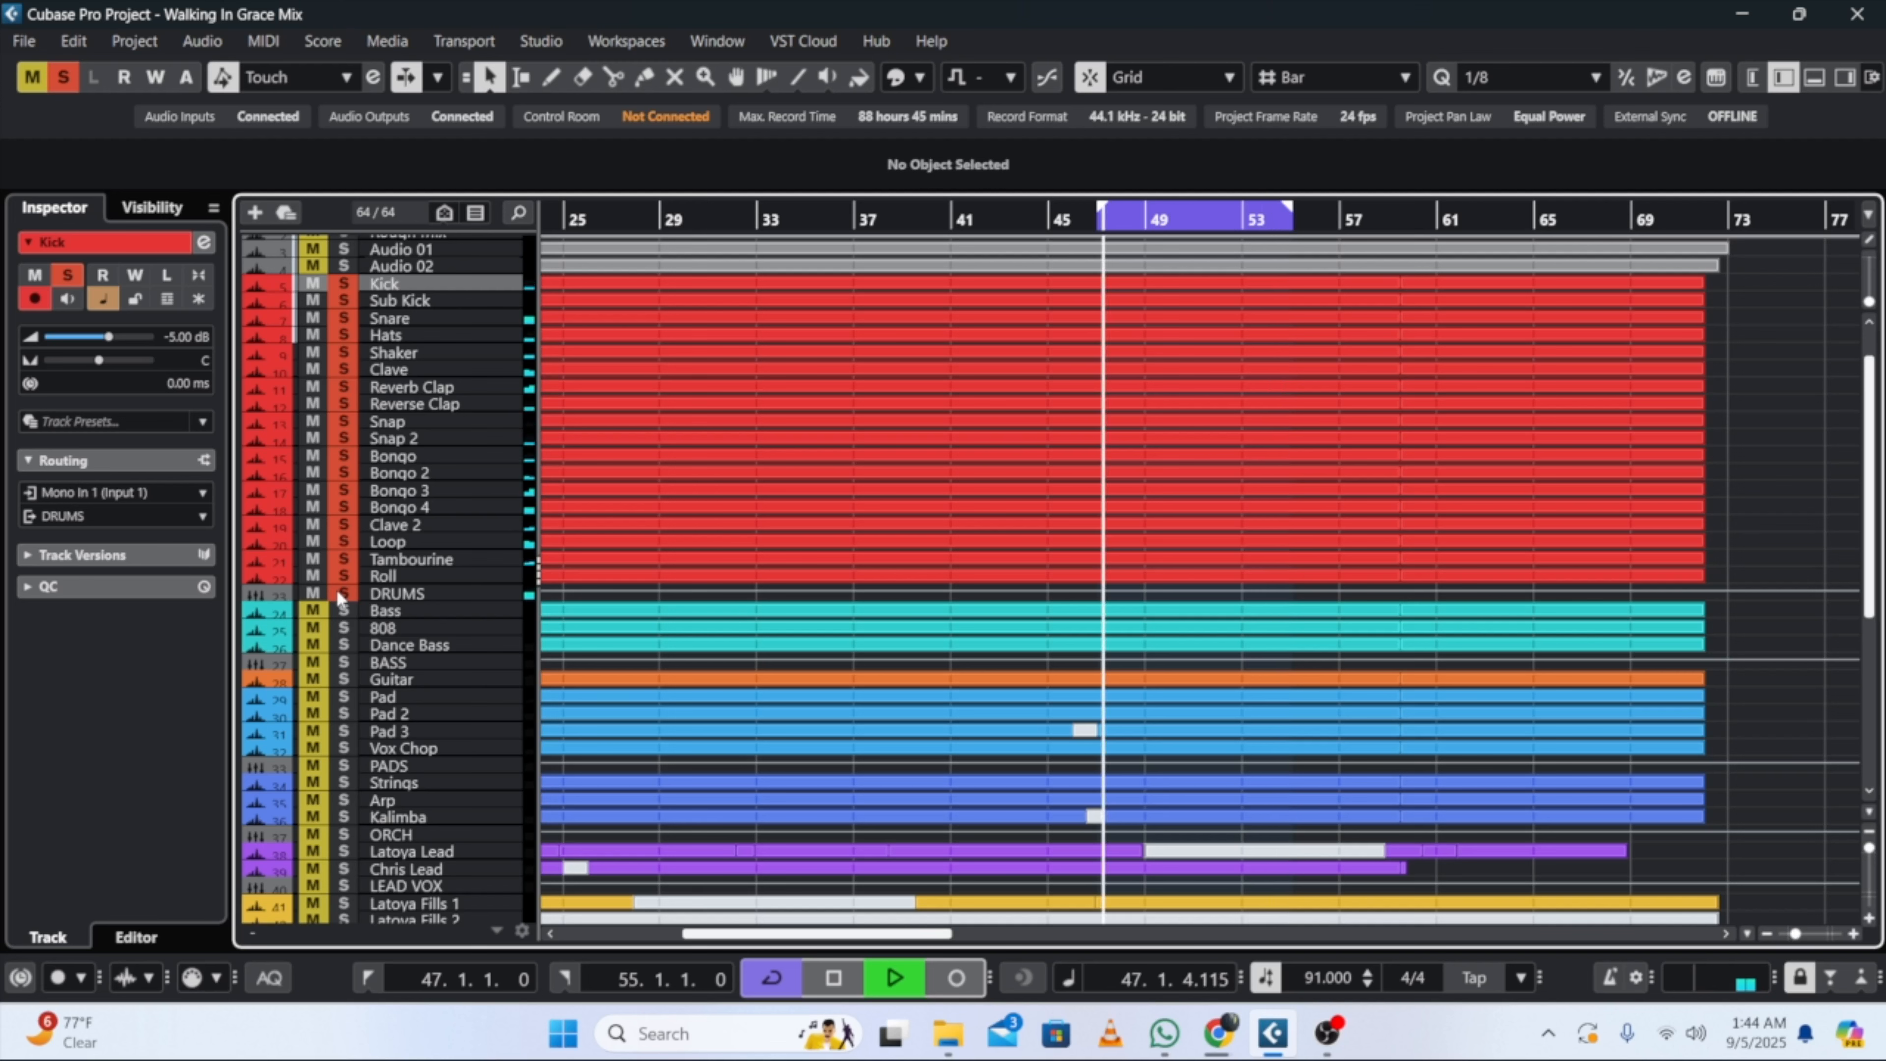
{"action": "key", "text": "space"}
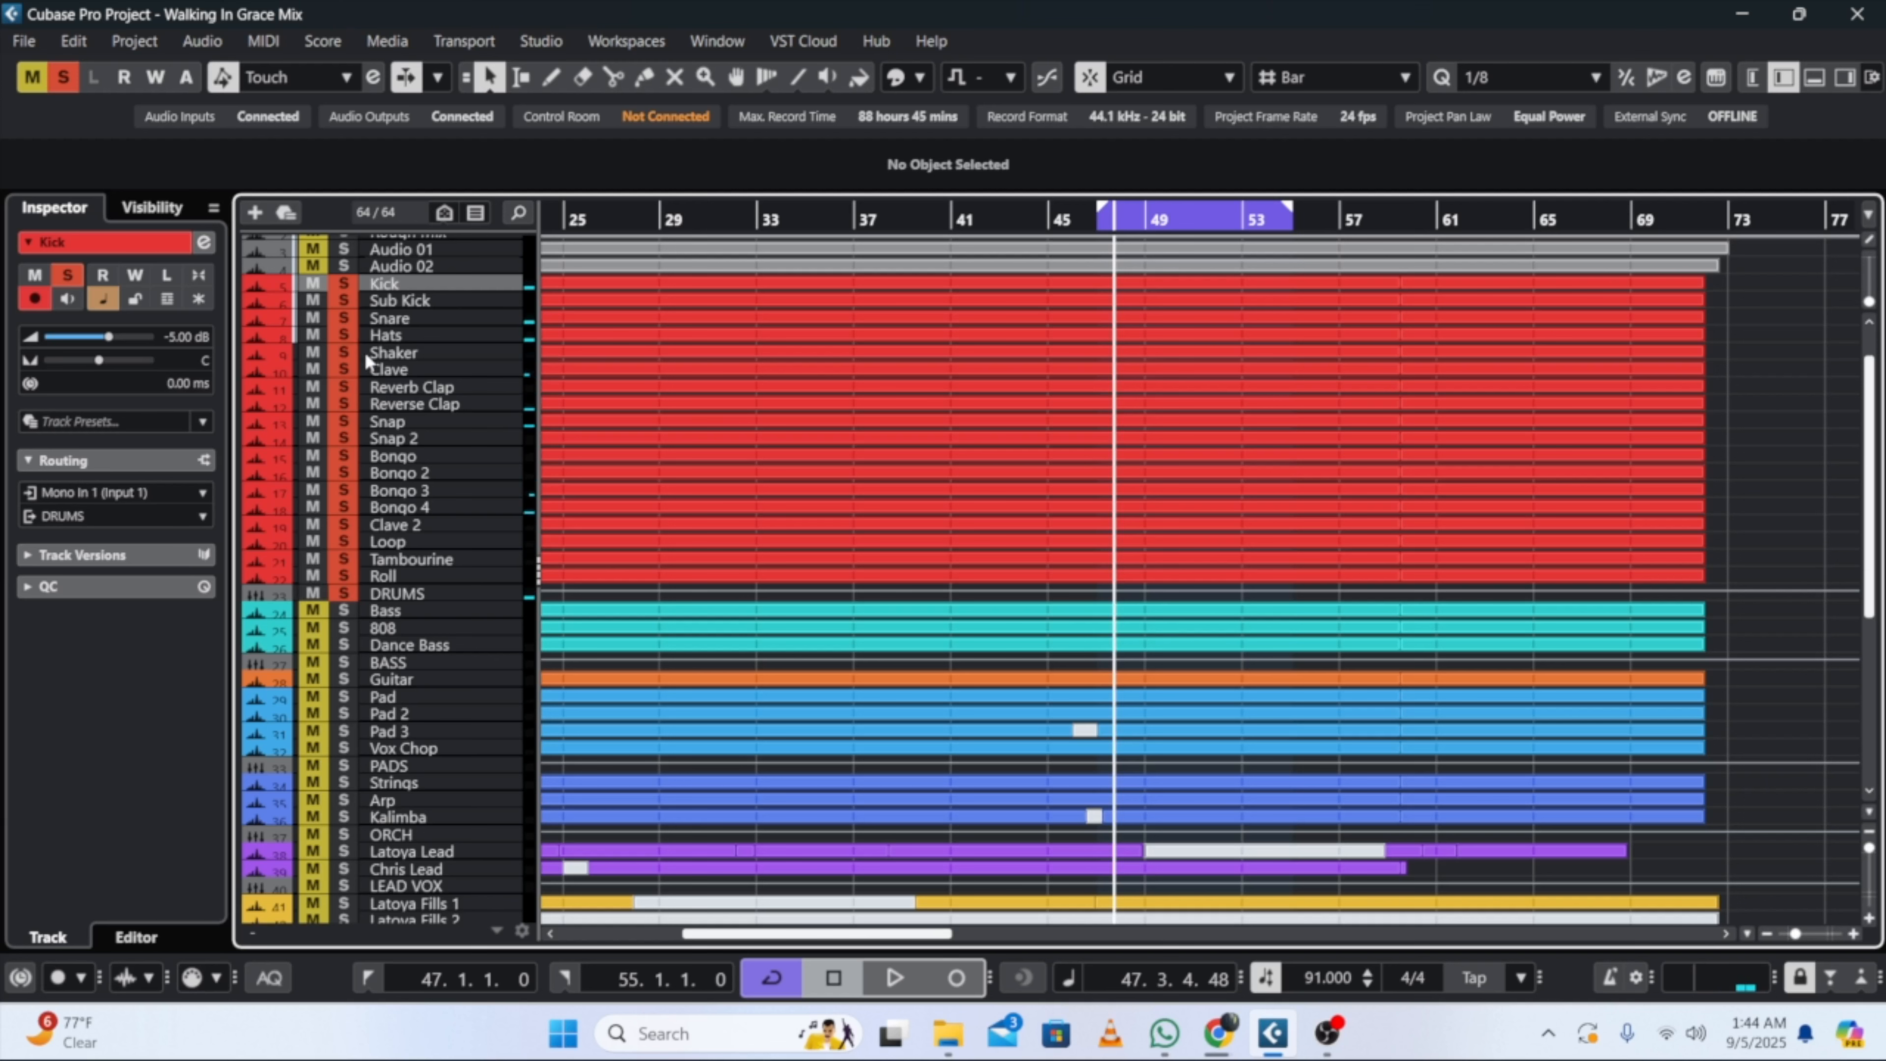
Step: Mute the Hats track and audition the drums without it
{"action": "left_click", "coordinate": [314, 337]}
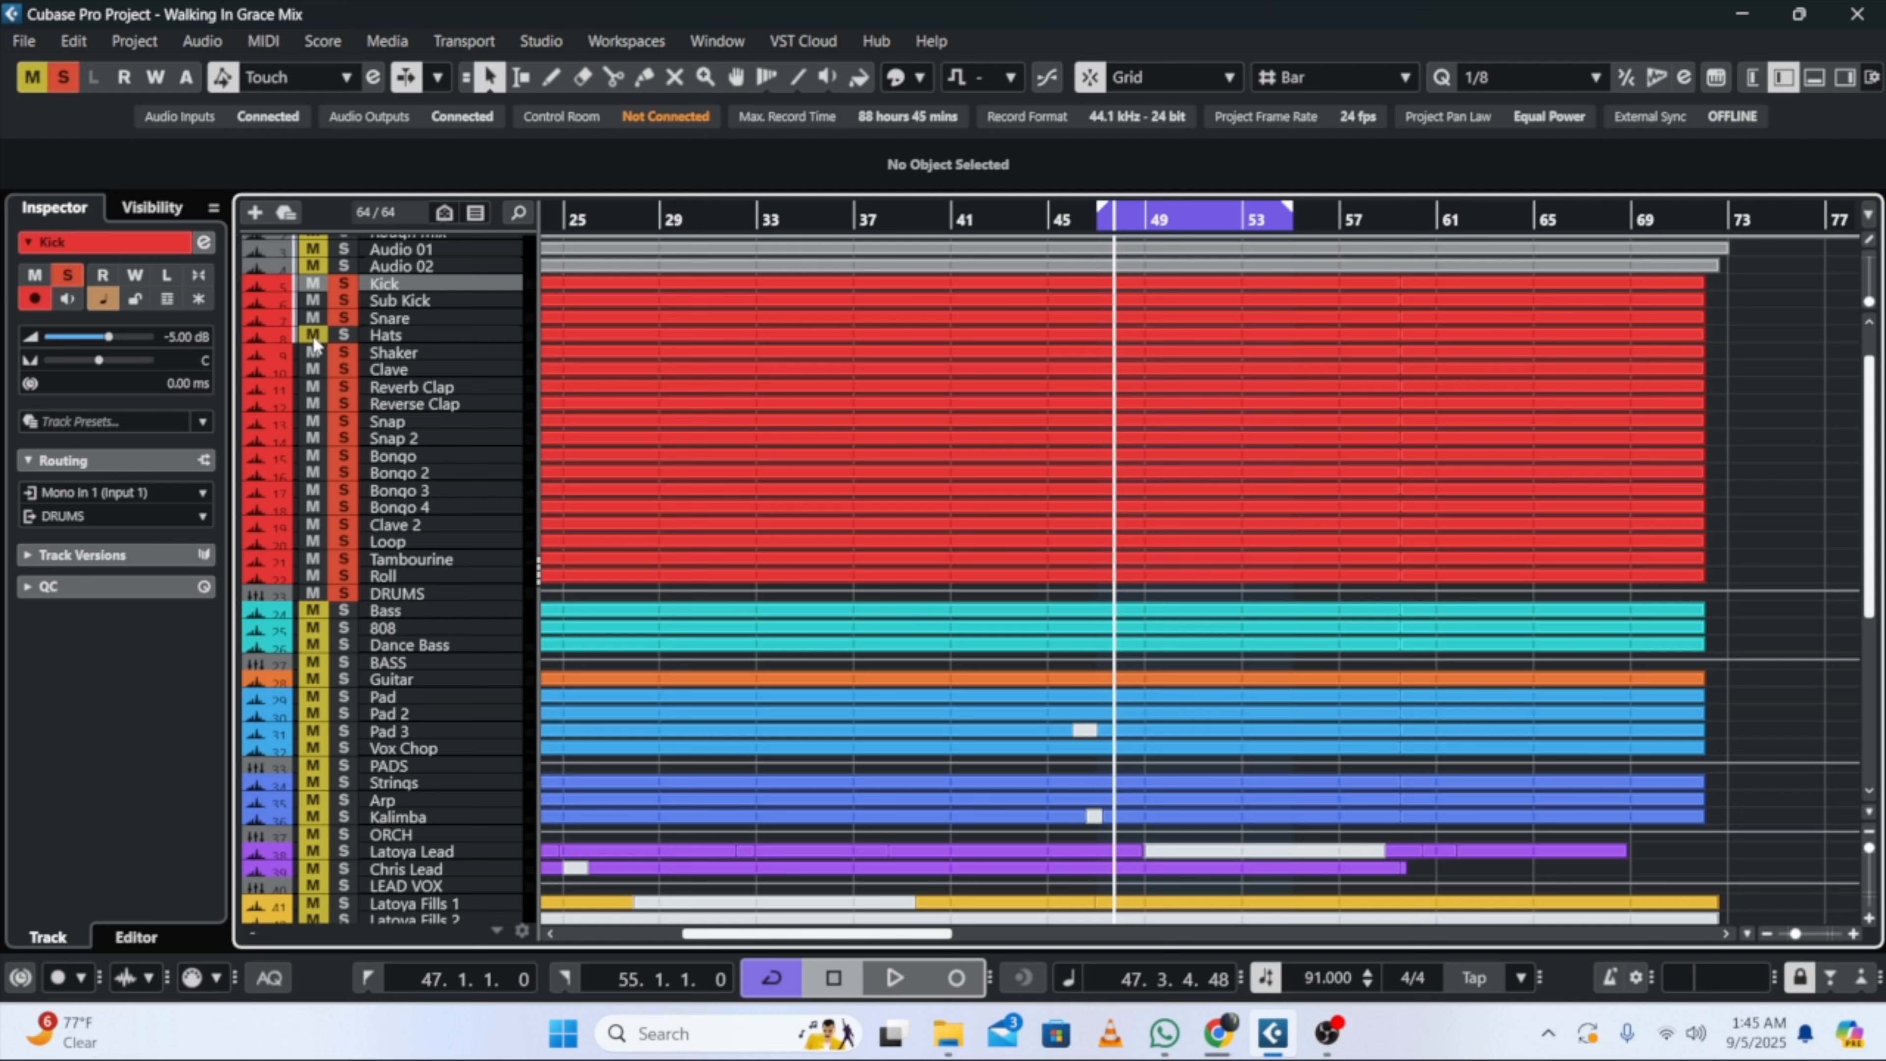
{"action": "key", "text": "space"}
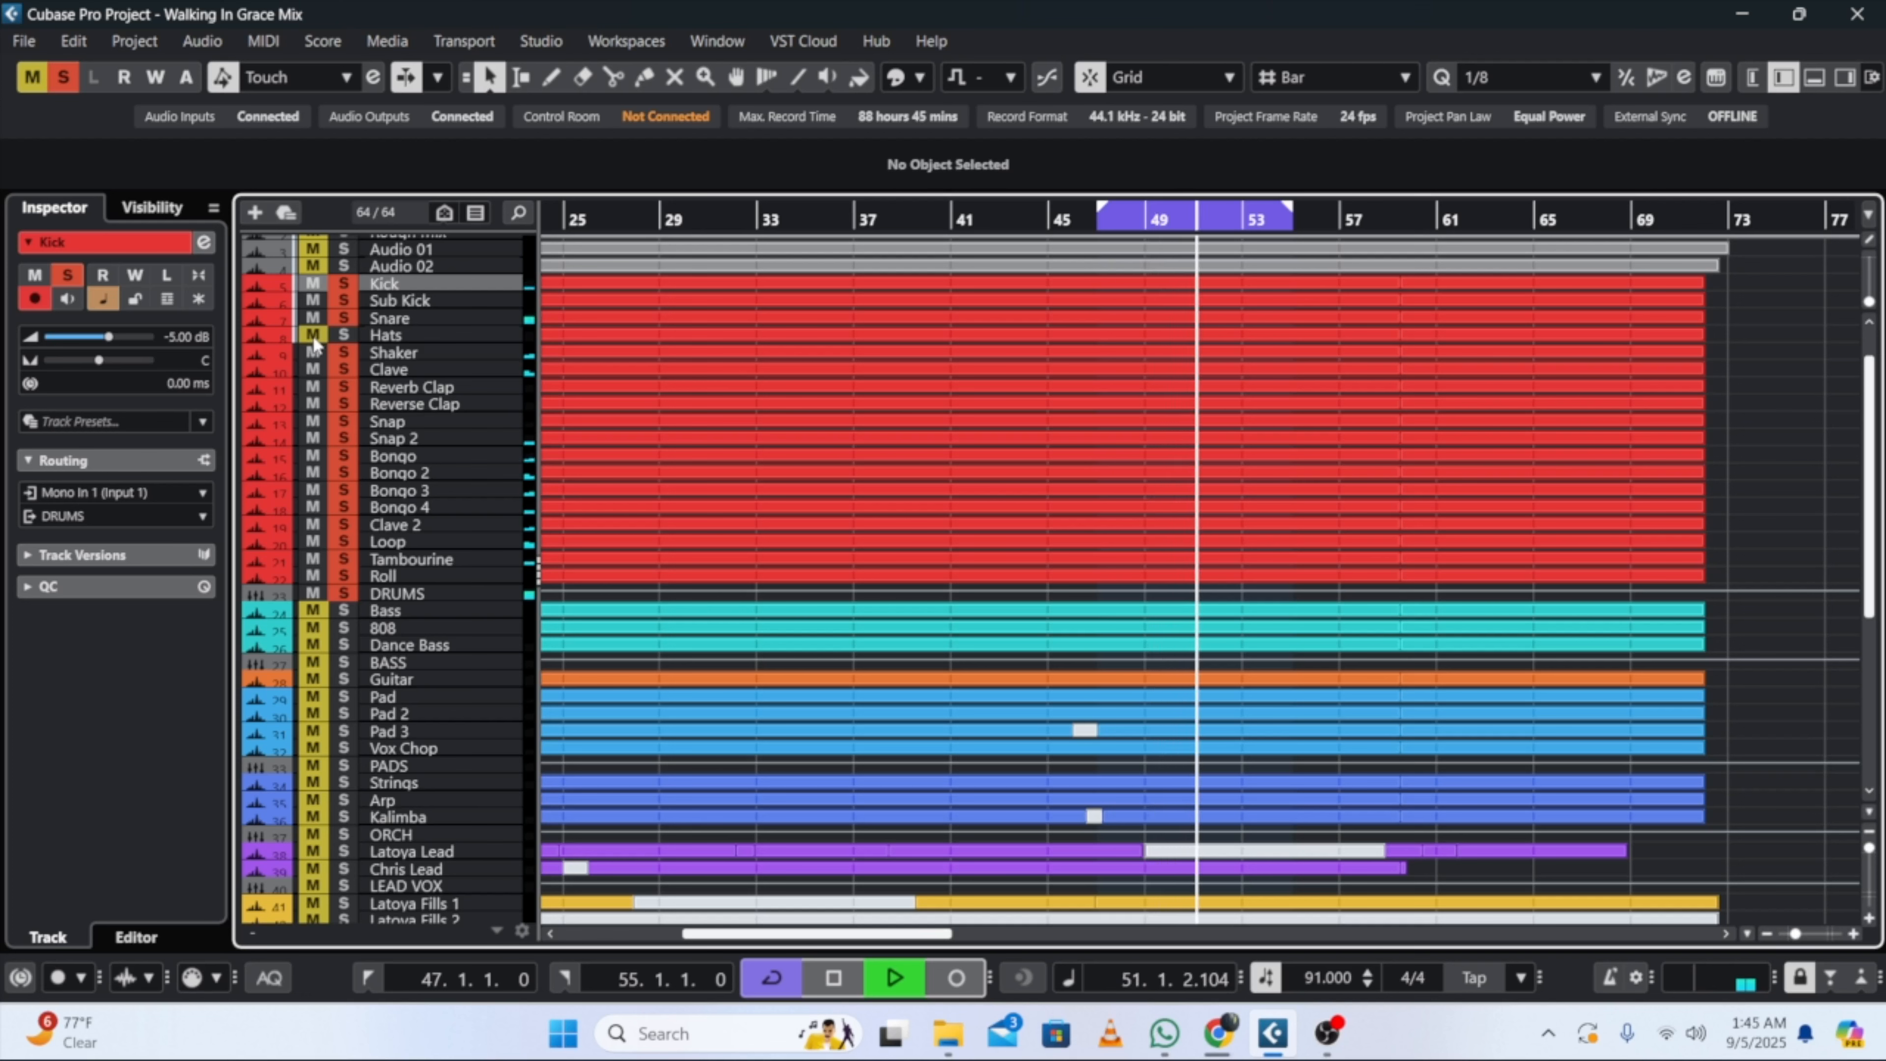
{"action": "key", "text": "space"}
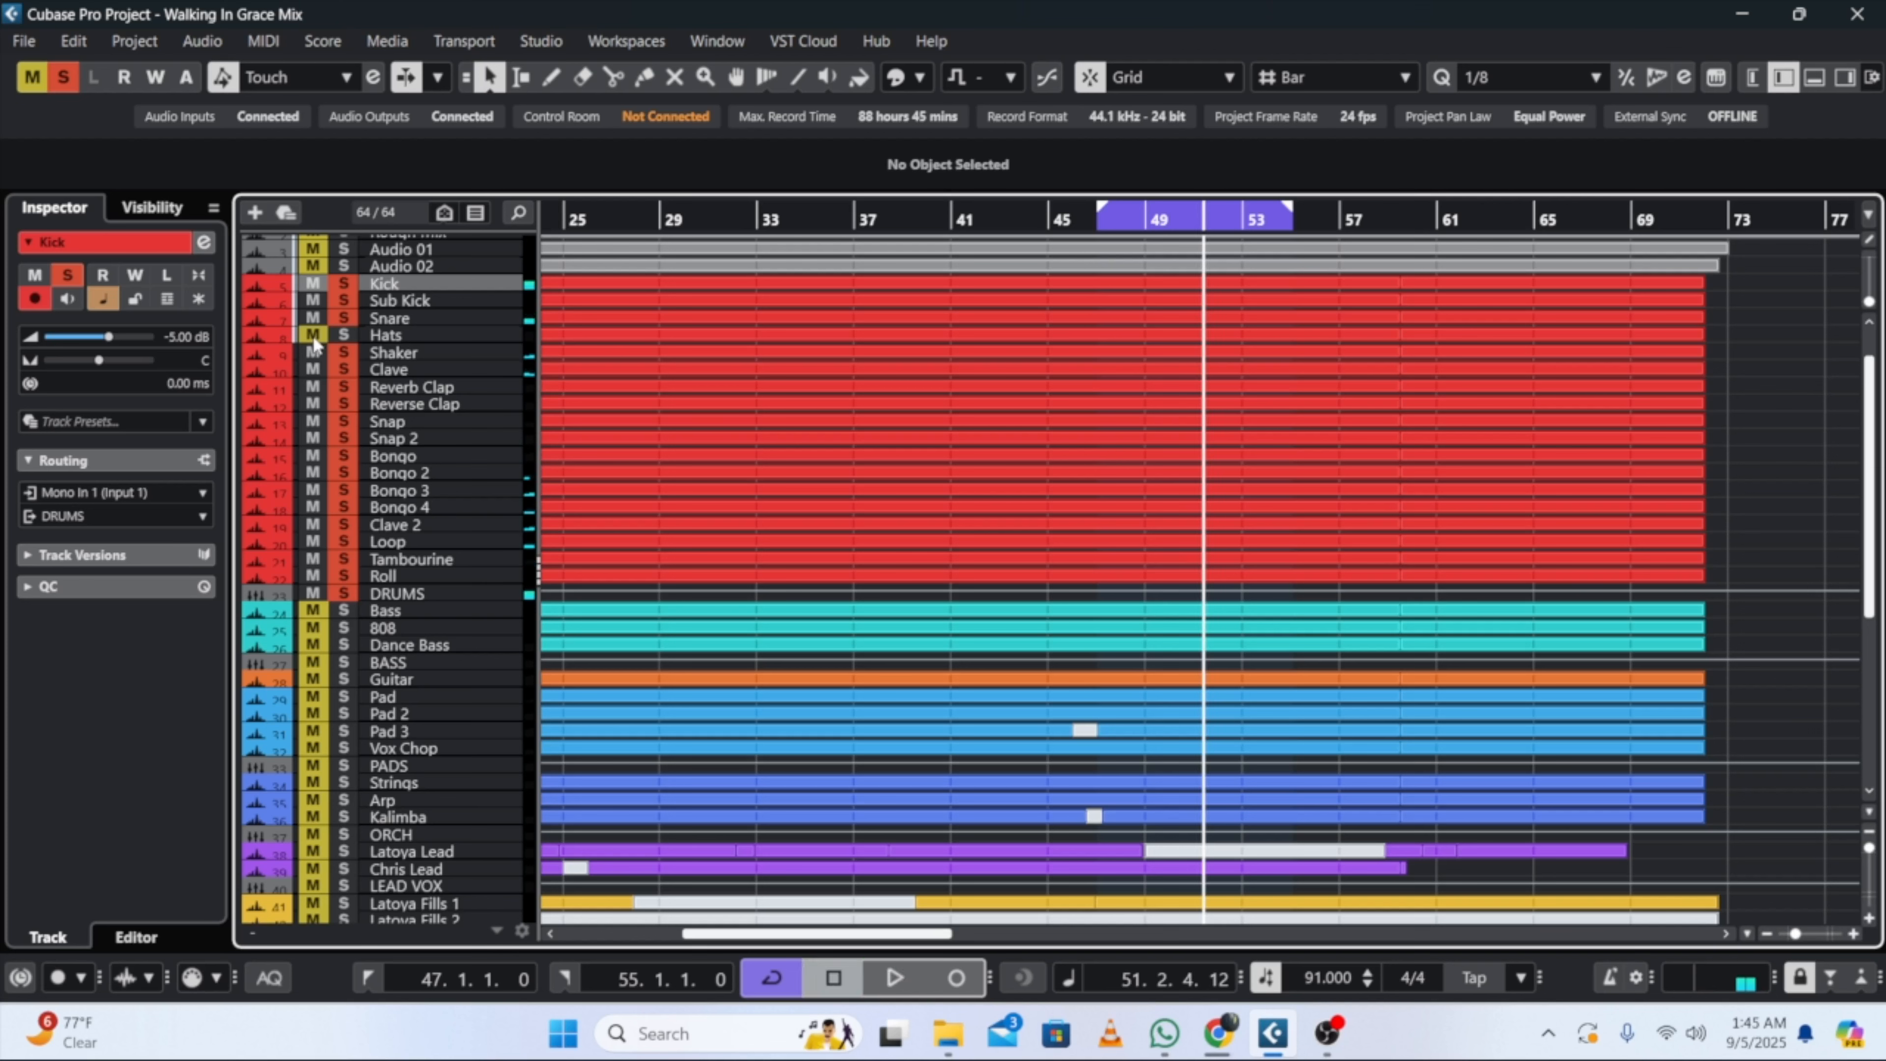
Step: Clear all active solos, solo only the Kick track and start playback
{"action": "left_click", "coordinate": [76, 79]}
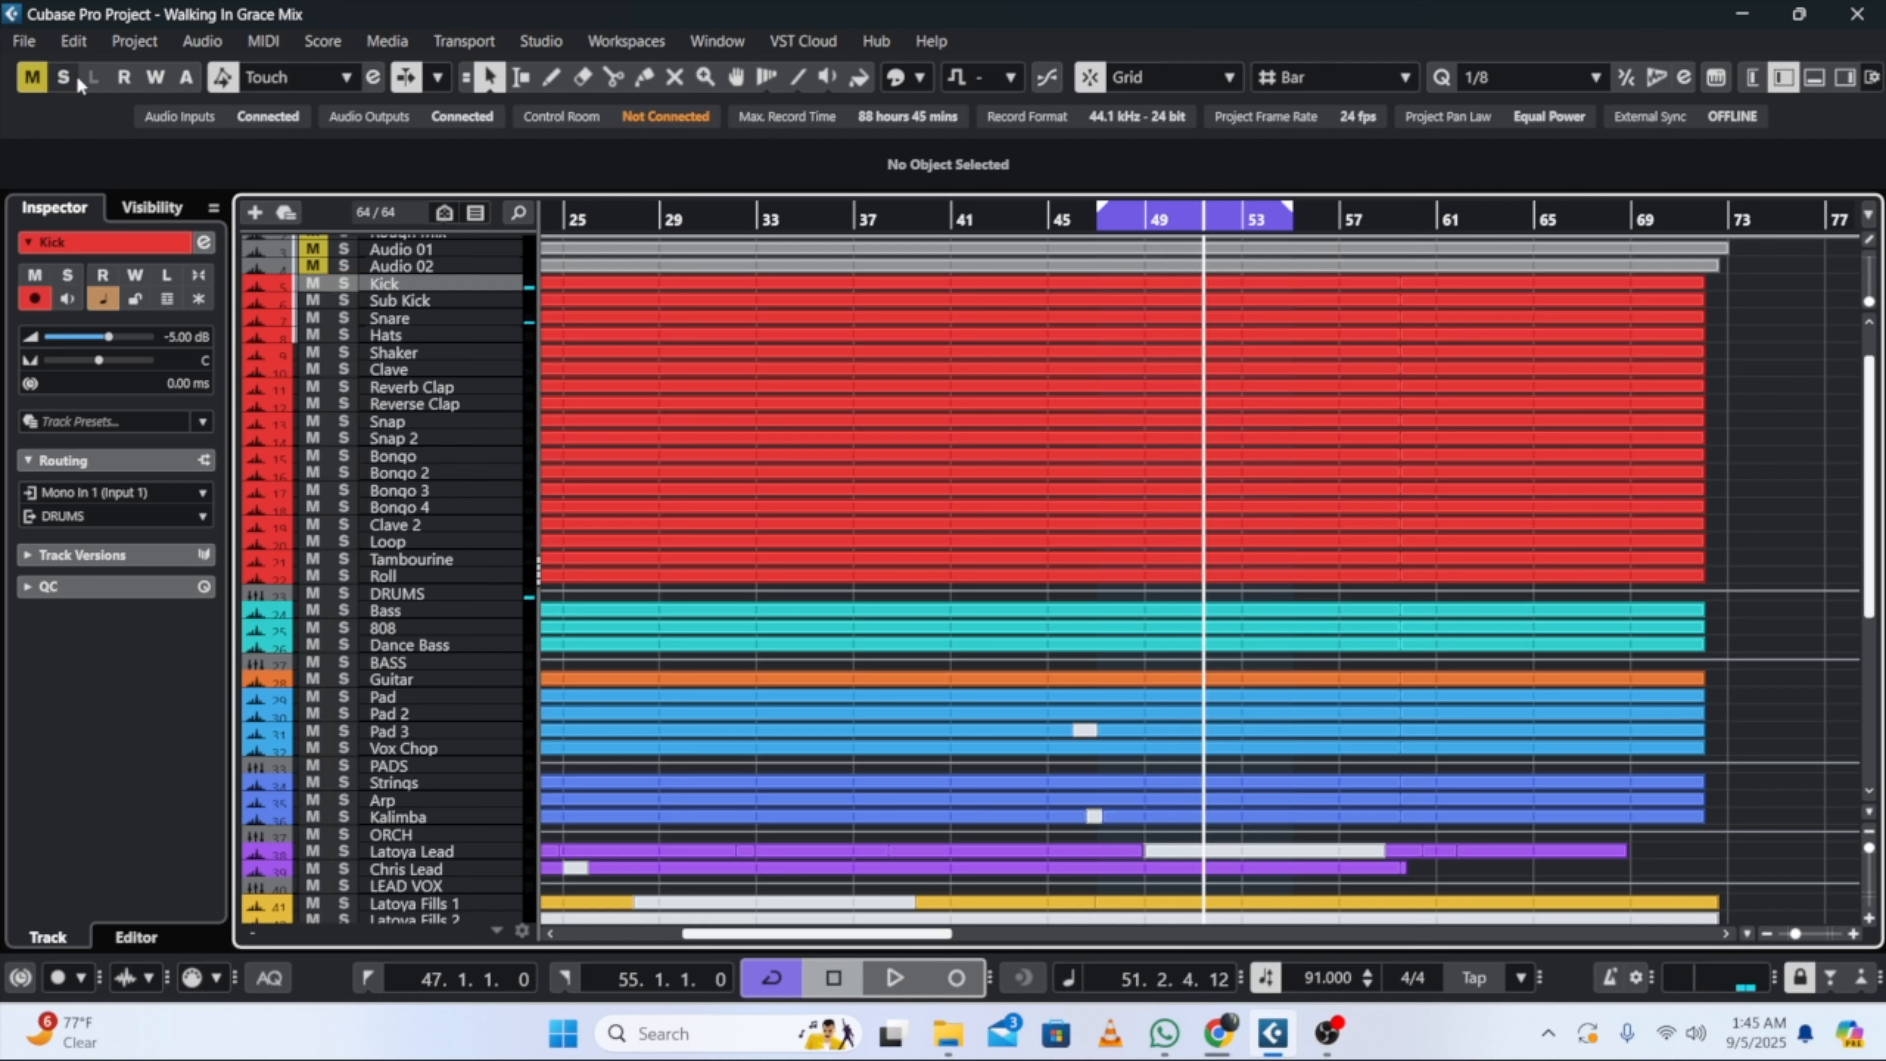
{"action": "left_click", "coordinate": [344, 283]}
{"action": "key", "text": "space"}
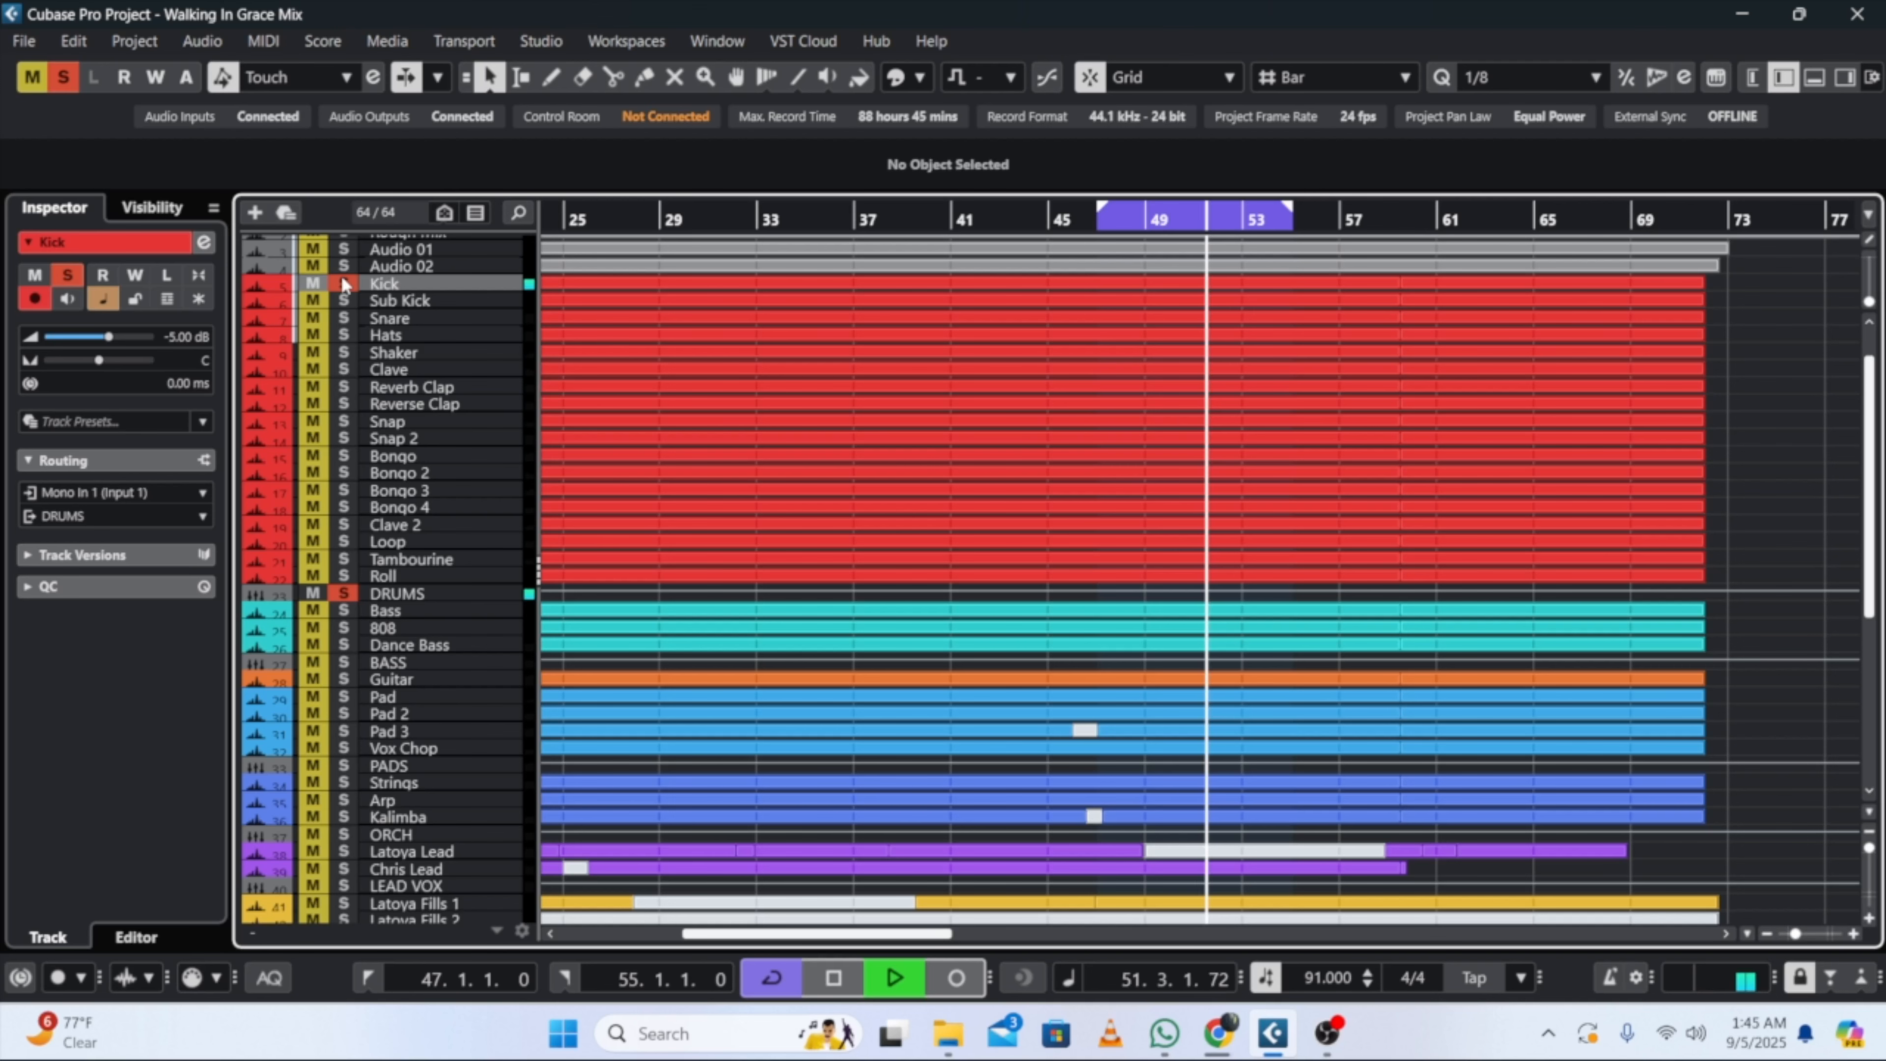
Step: Open the Kick channel settings and load FabFilter Pro-Q 4 in the first insert slot
{"action": "left_click", "coordinate": [203, 245]}
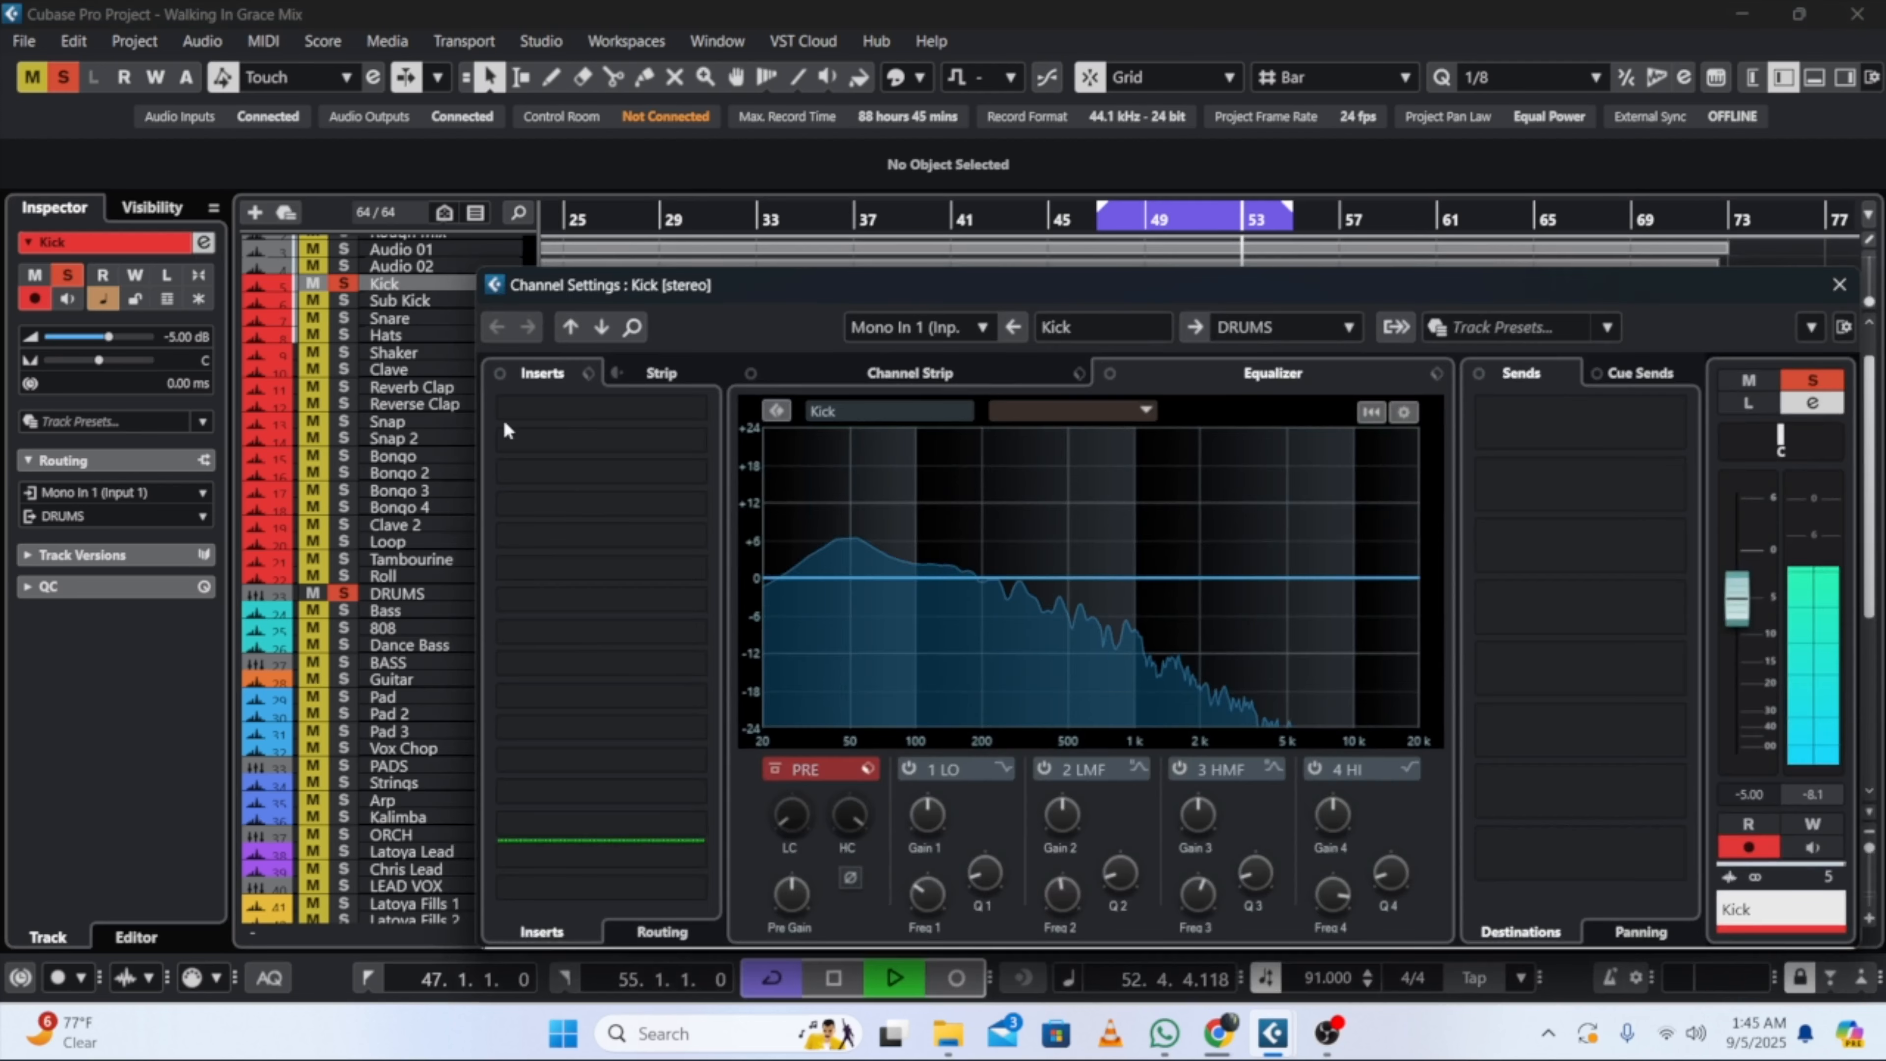
{"action": "left_click", "coordinate": [548, 407]}
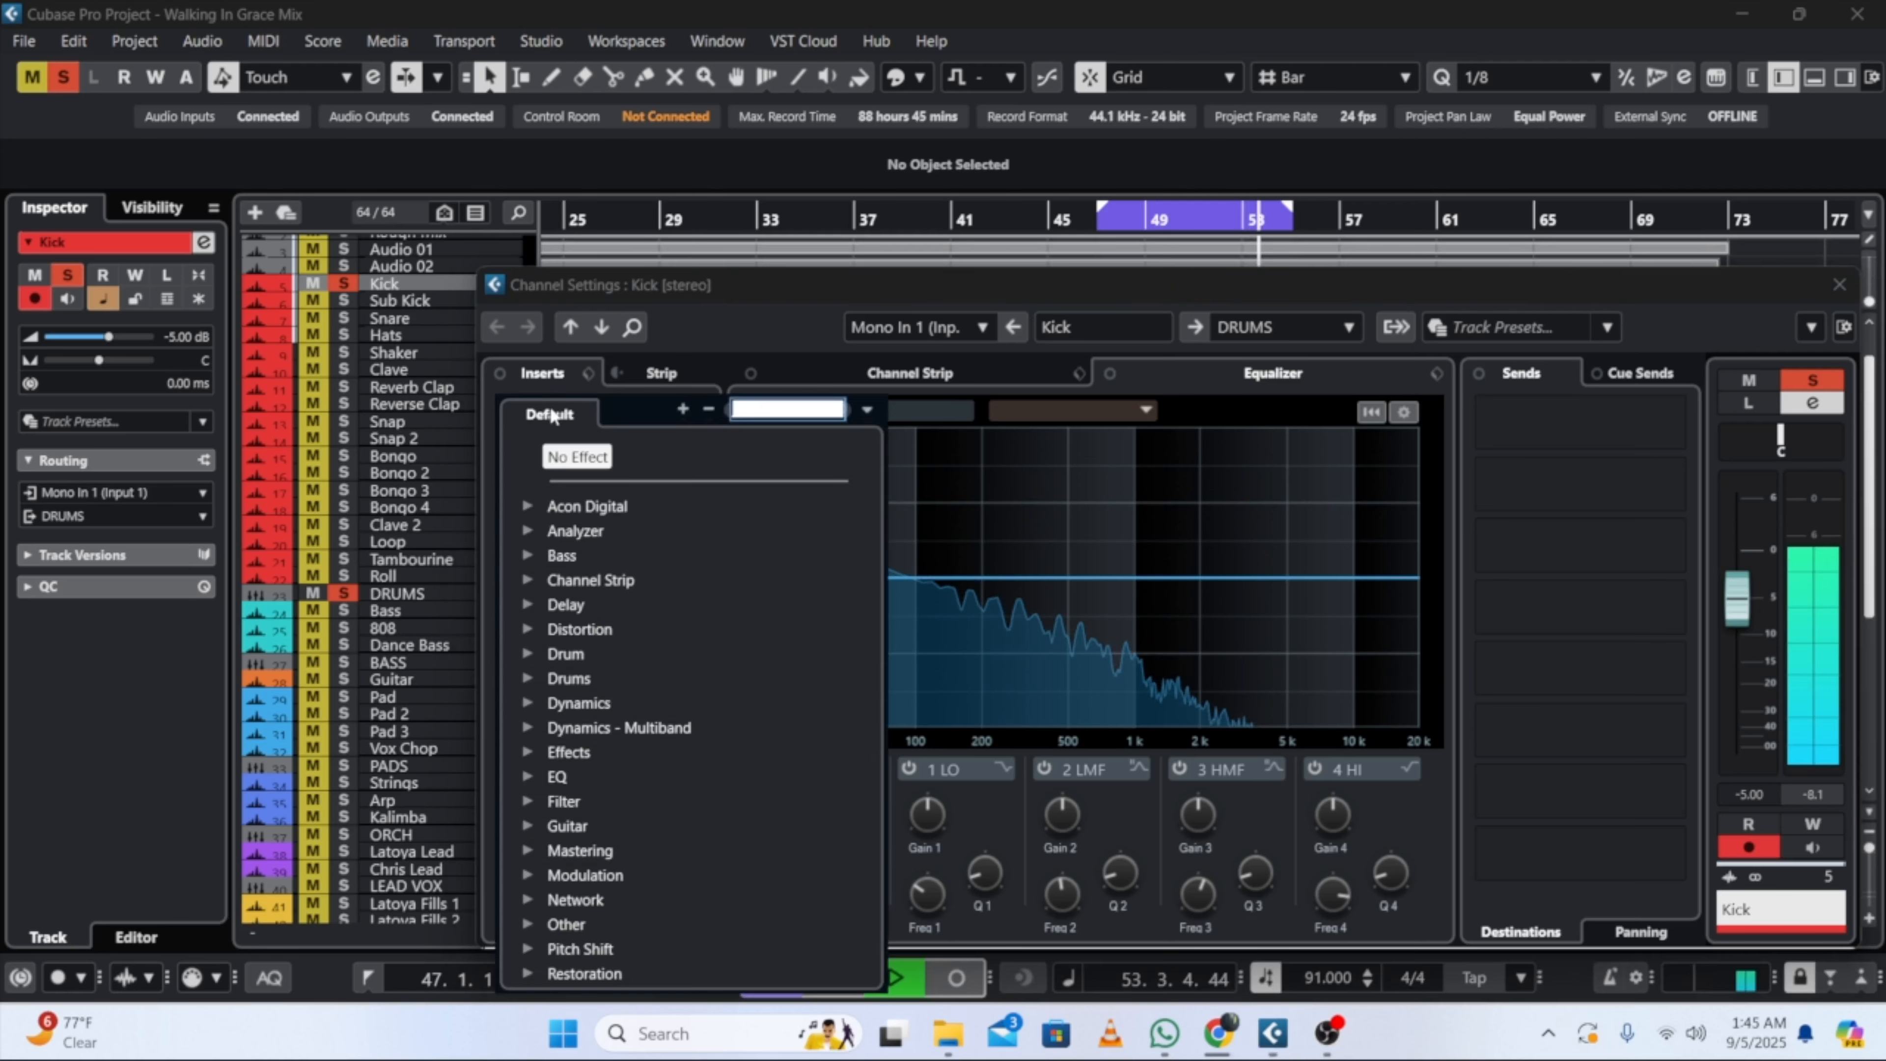
{"action": "left_click", "coordinate": [528, 504]}
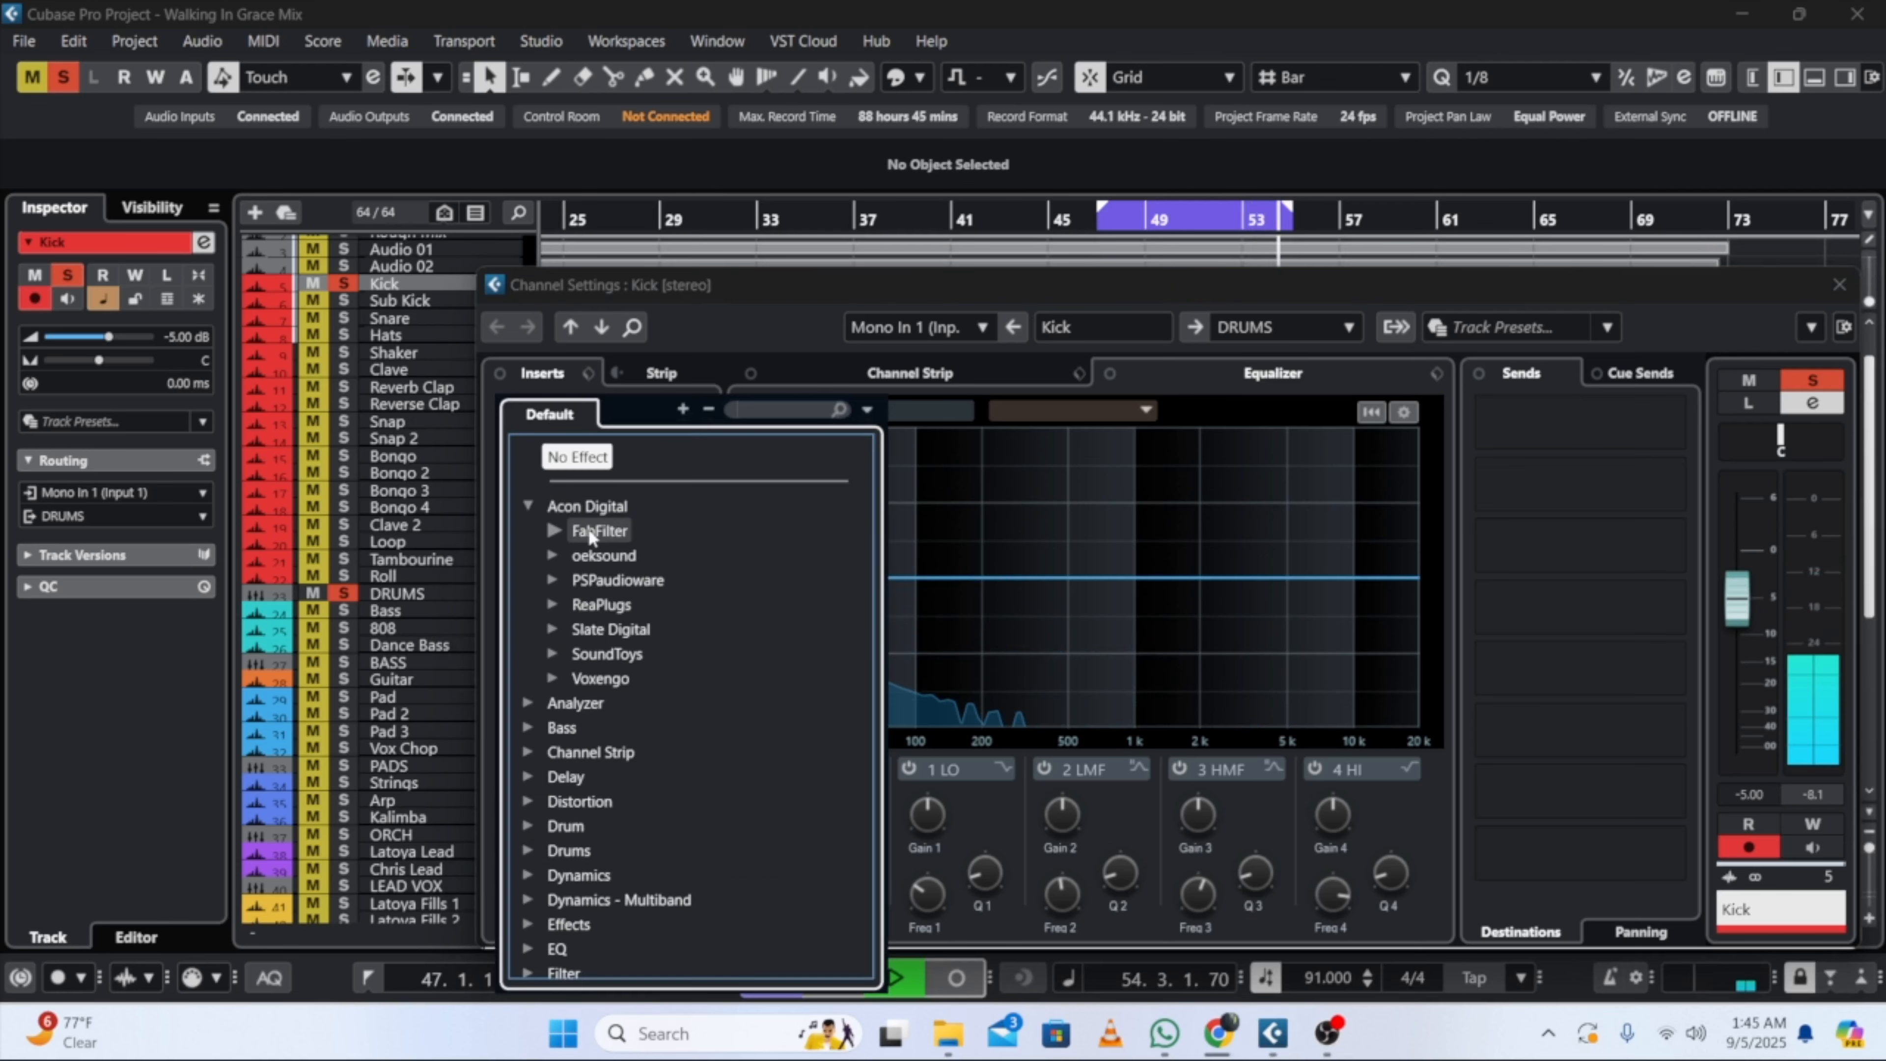
{"action": "left_click", "coordinate": [551, 527]}
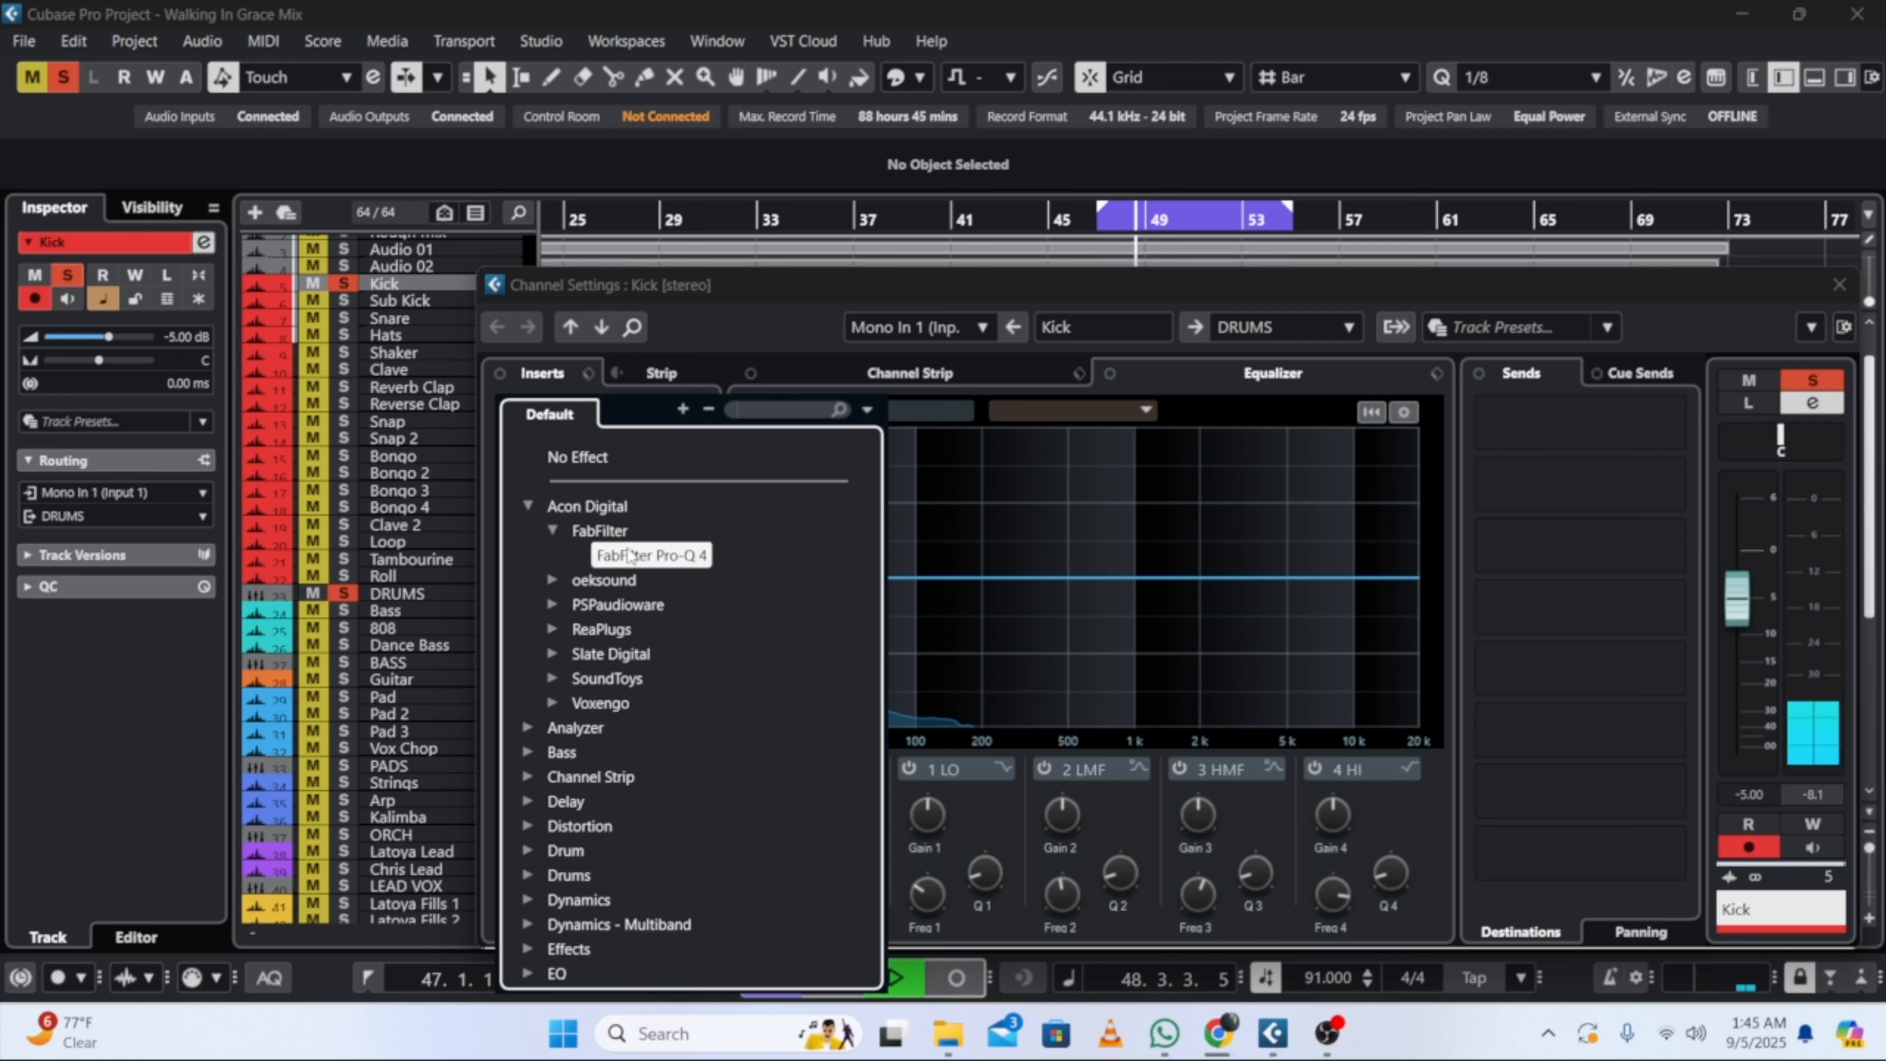
{"action": "left_click", "coordinate": [629, 555]}
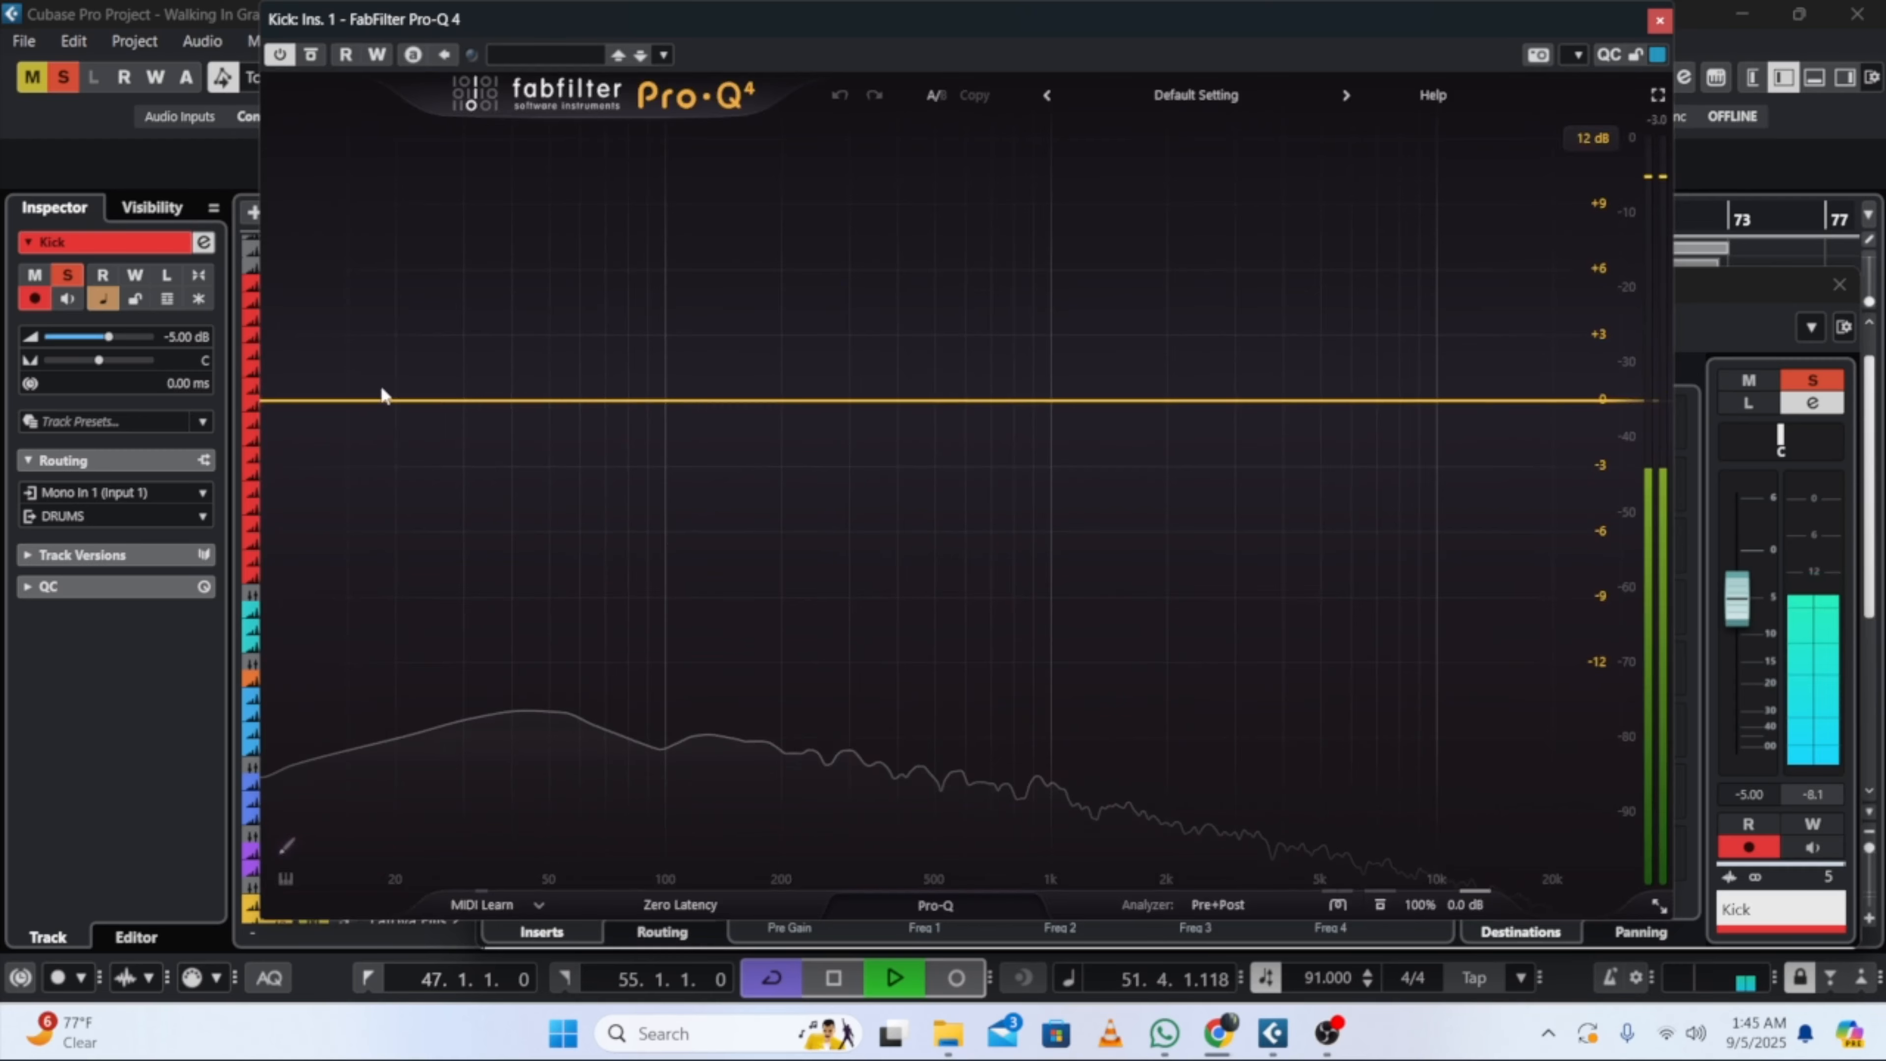
Step: Add a low cut band to the Kick with a 36 dB/oct slope and raise its frequency to just above 20 Hz
{"action": "left_click", "coordinate": [296, 401]}
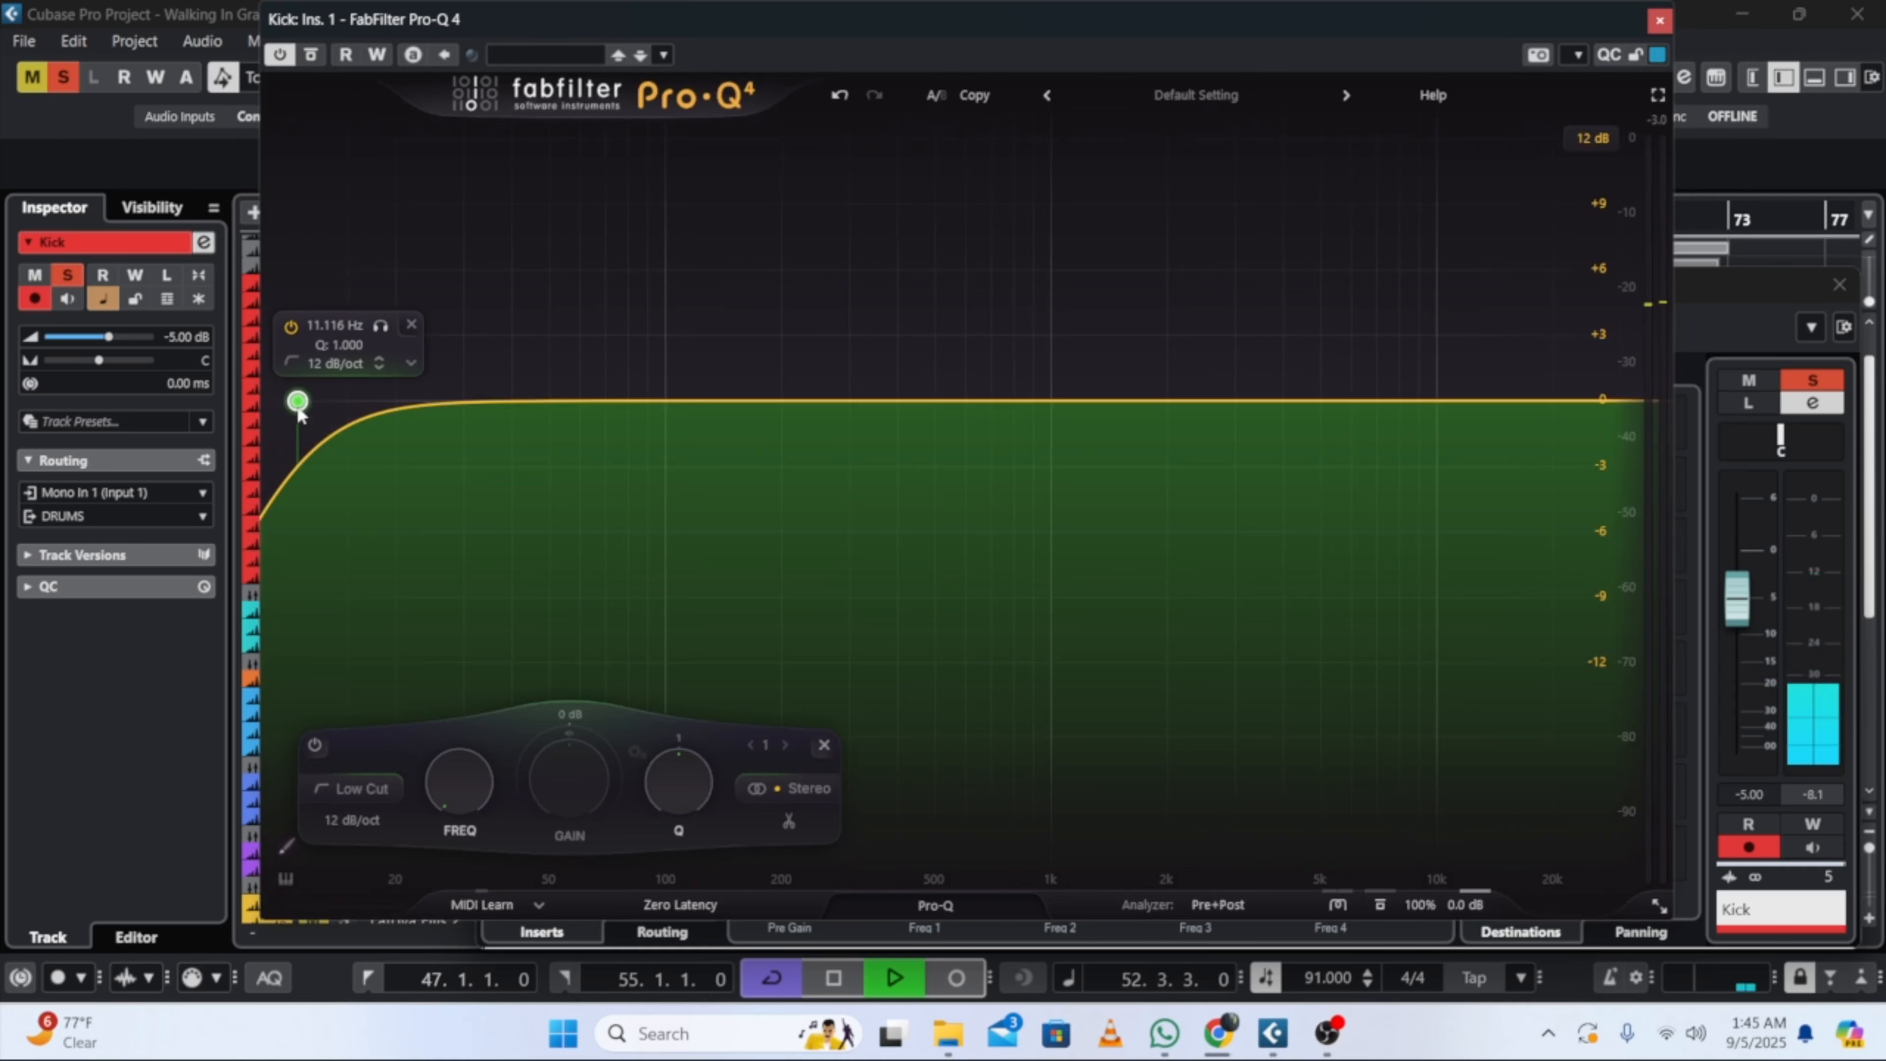
{"action": "left_click", "coordinate": [354, 820]}
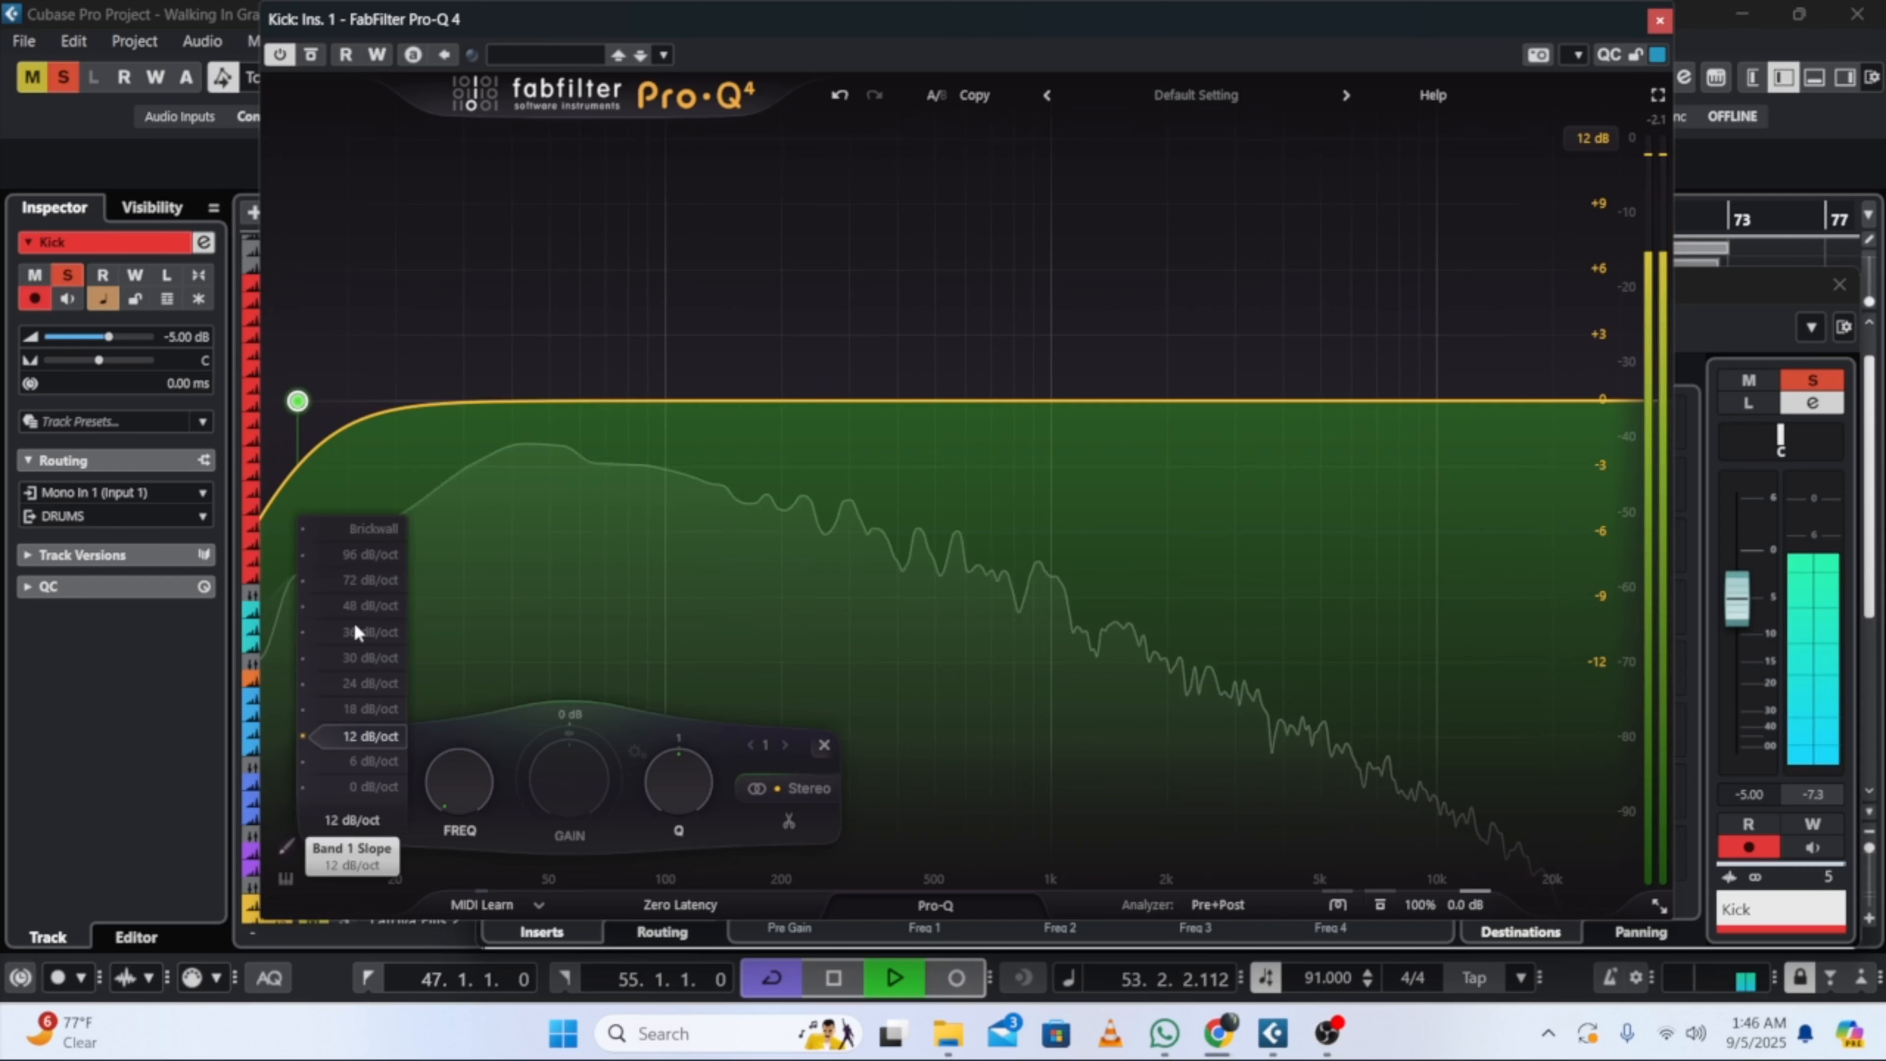
{"action": "left_click", "coordinate": [369, 632]}
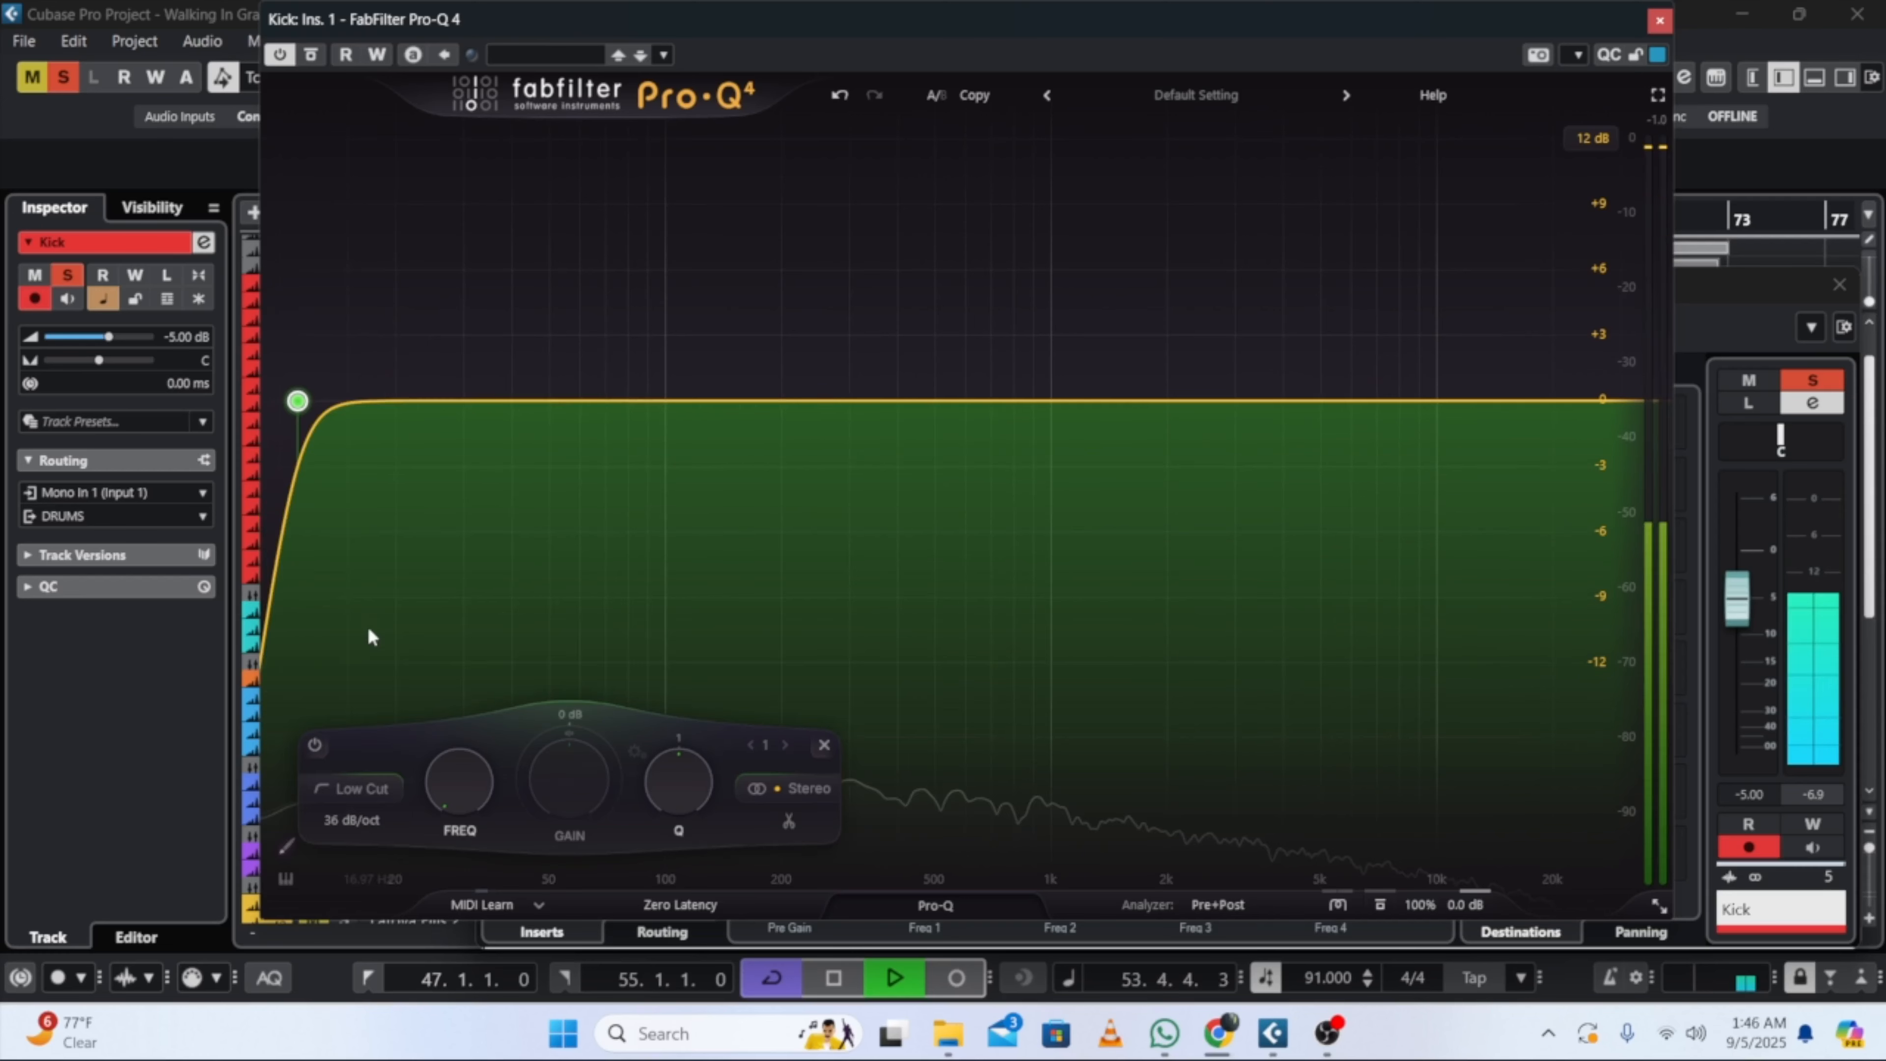
{"action": "left_click_drag", "start_coordinate": [457, 786], "coordinate": [418, 766]}
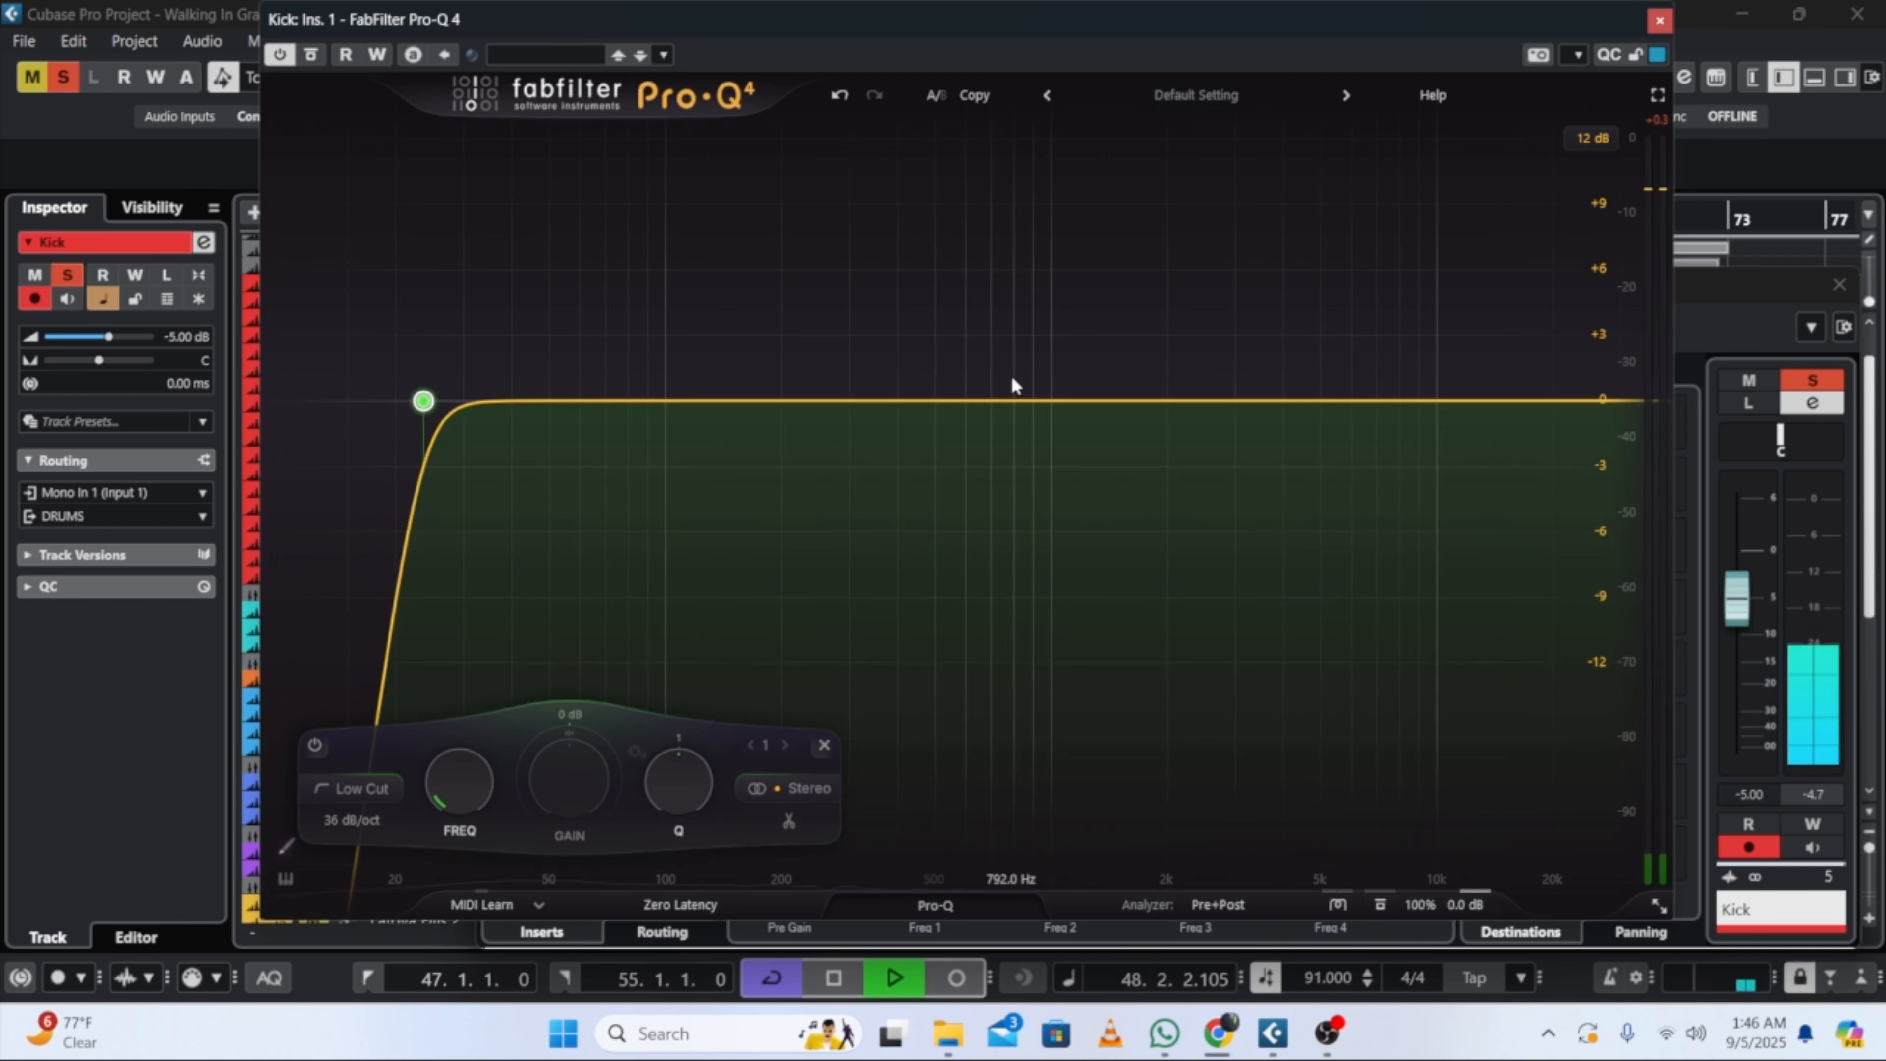
Step: Add a bell band boosting about 1 dB at about 792 Hz, stop playback and close the Pro-Q 4 window
{"action": "double_click", "coordinate": [1012, 378]}
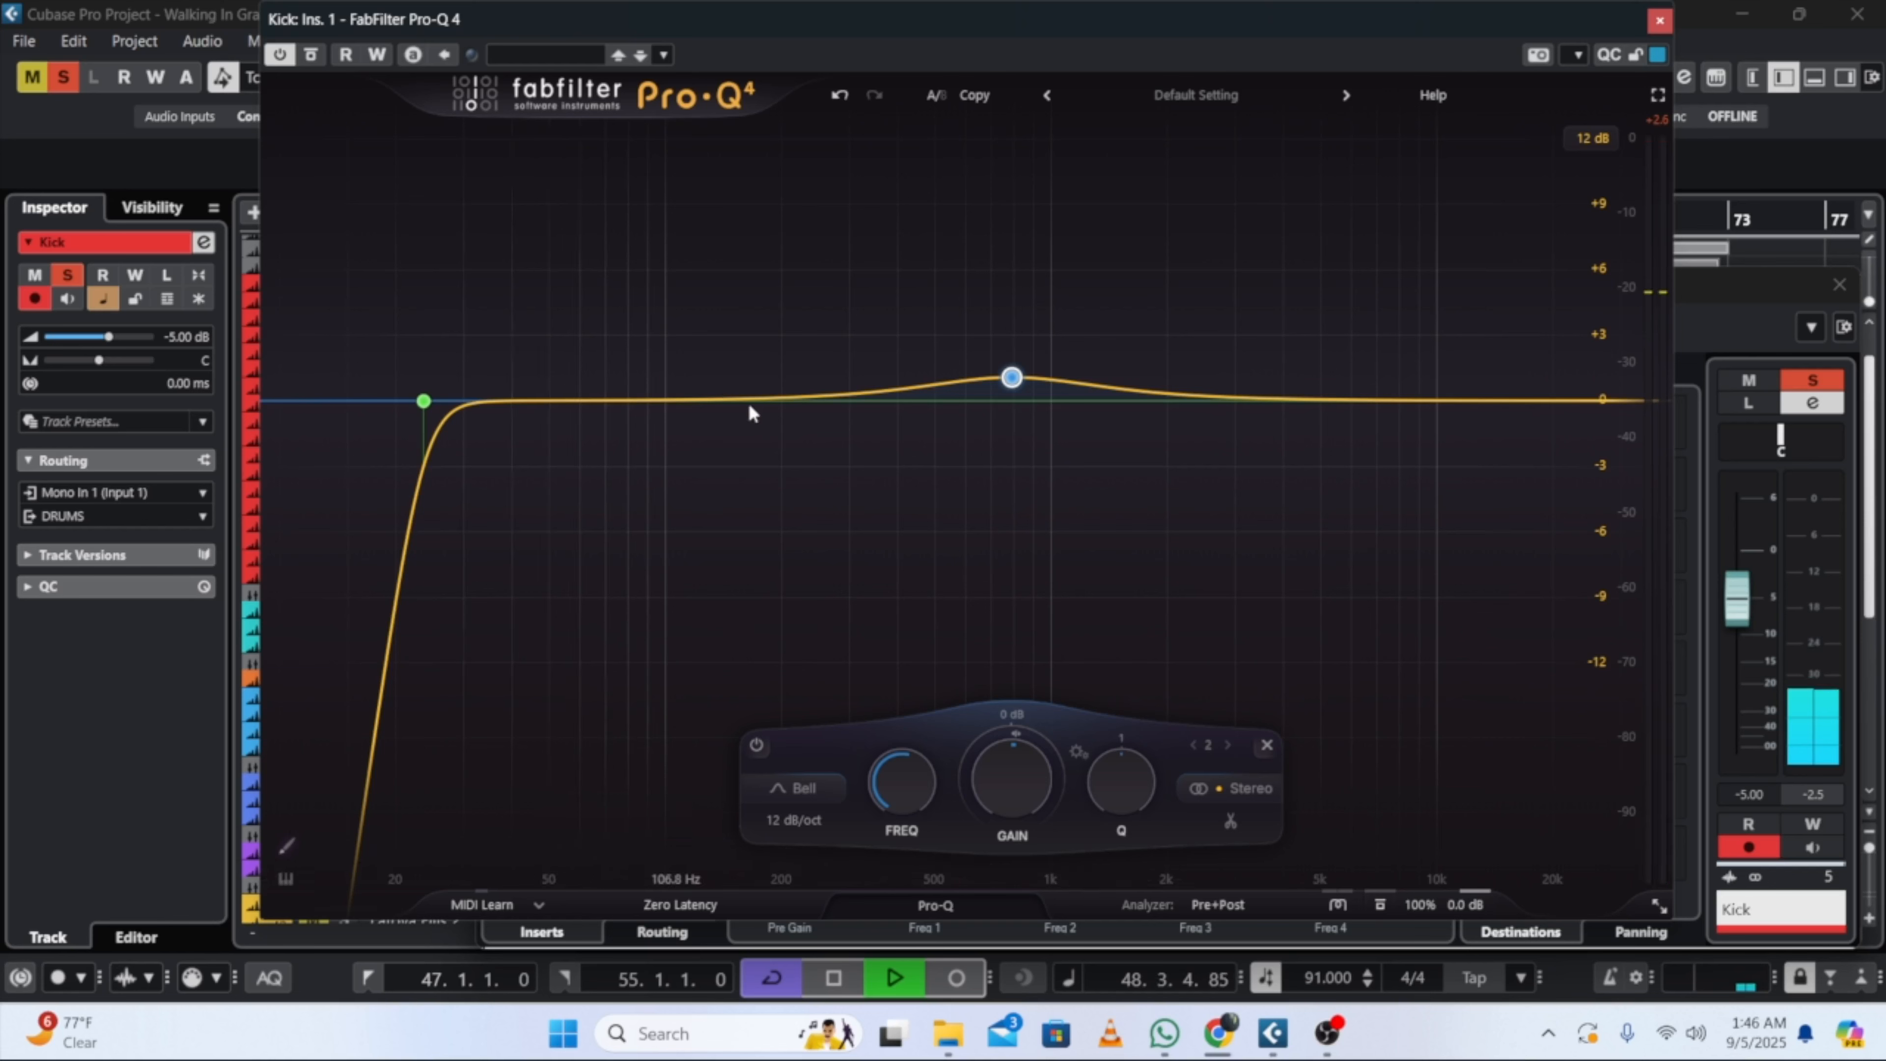
{"action": "mouse_move", "coordinate": [1011, 380]}
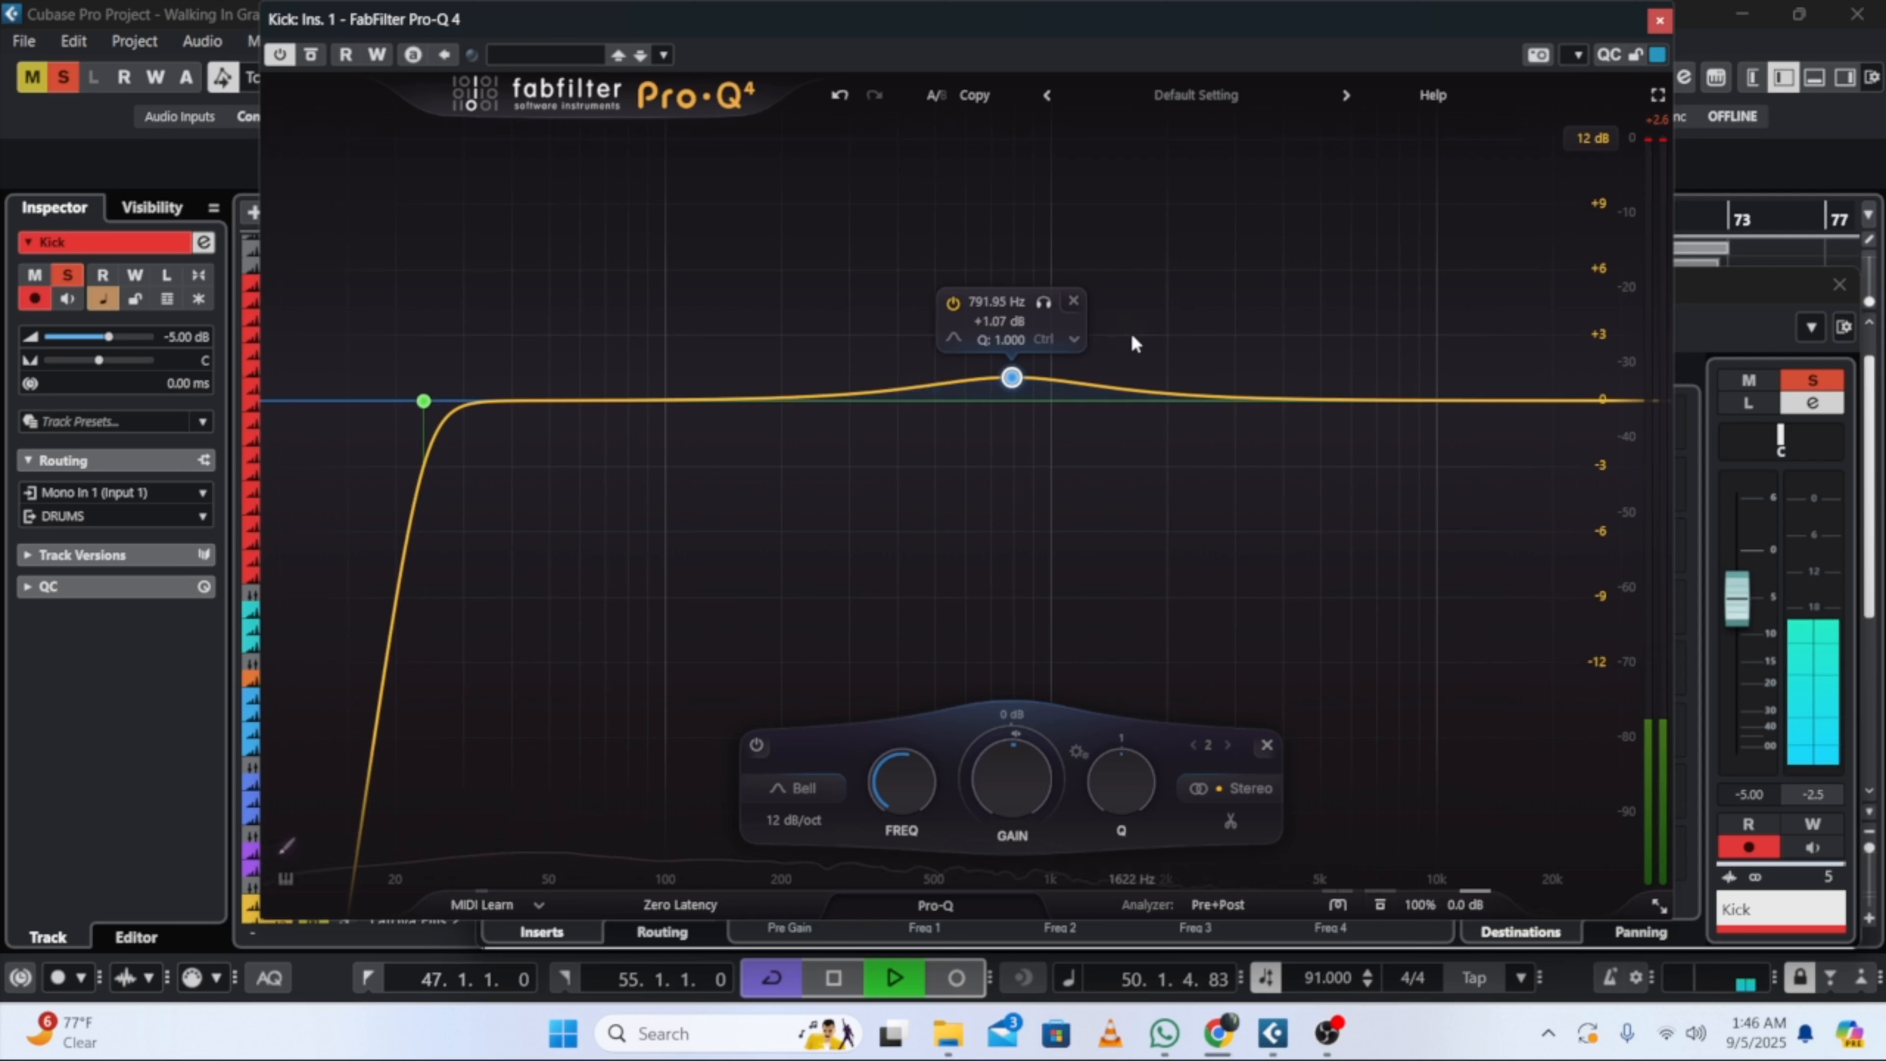
{"action": "key", "text": "space"}
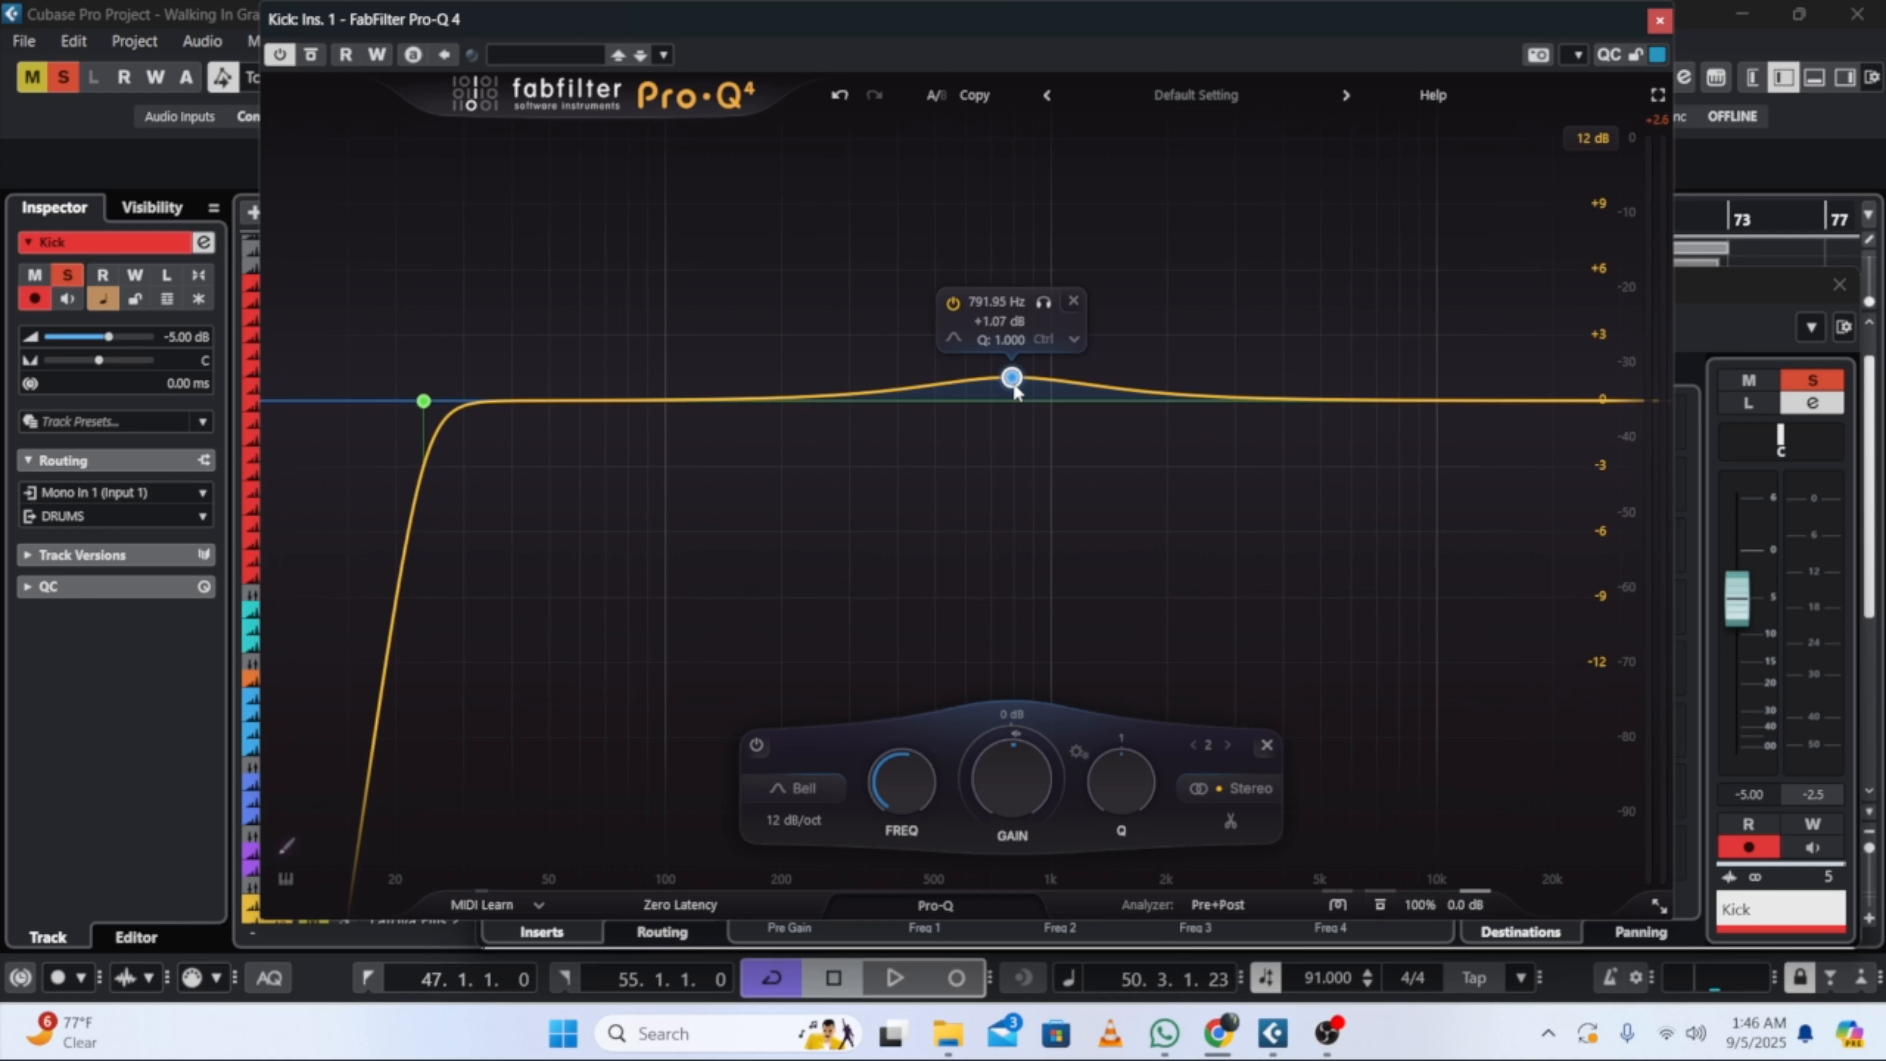
{"action": "left_click", "coordinate": [1659, 22]}
Step: Resume playback and load the Frequency EQ in the Kick channel's second insert slot
{"action": "key", "text": "space"}
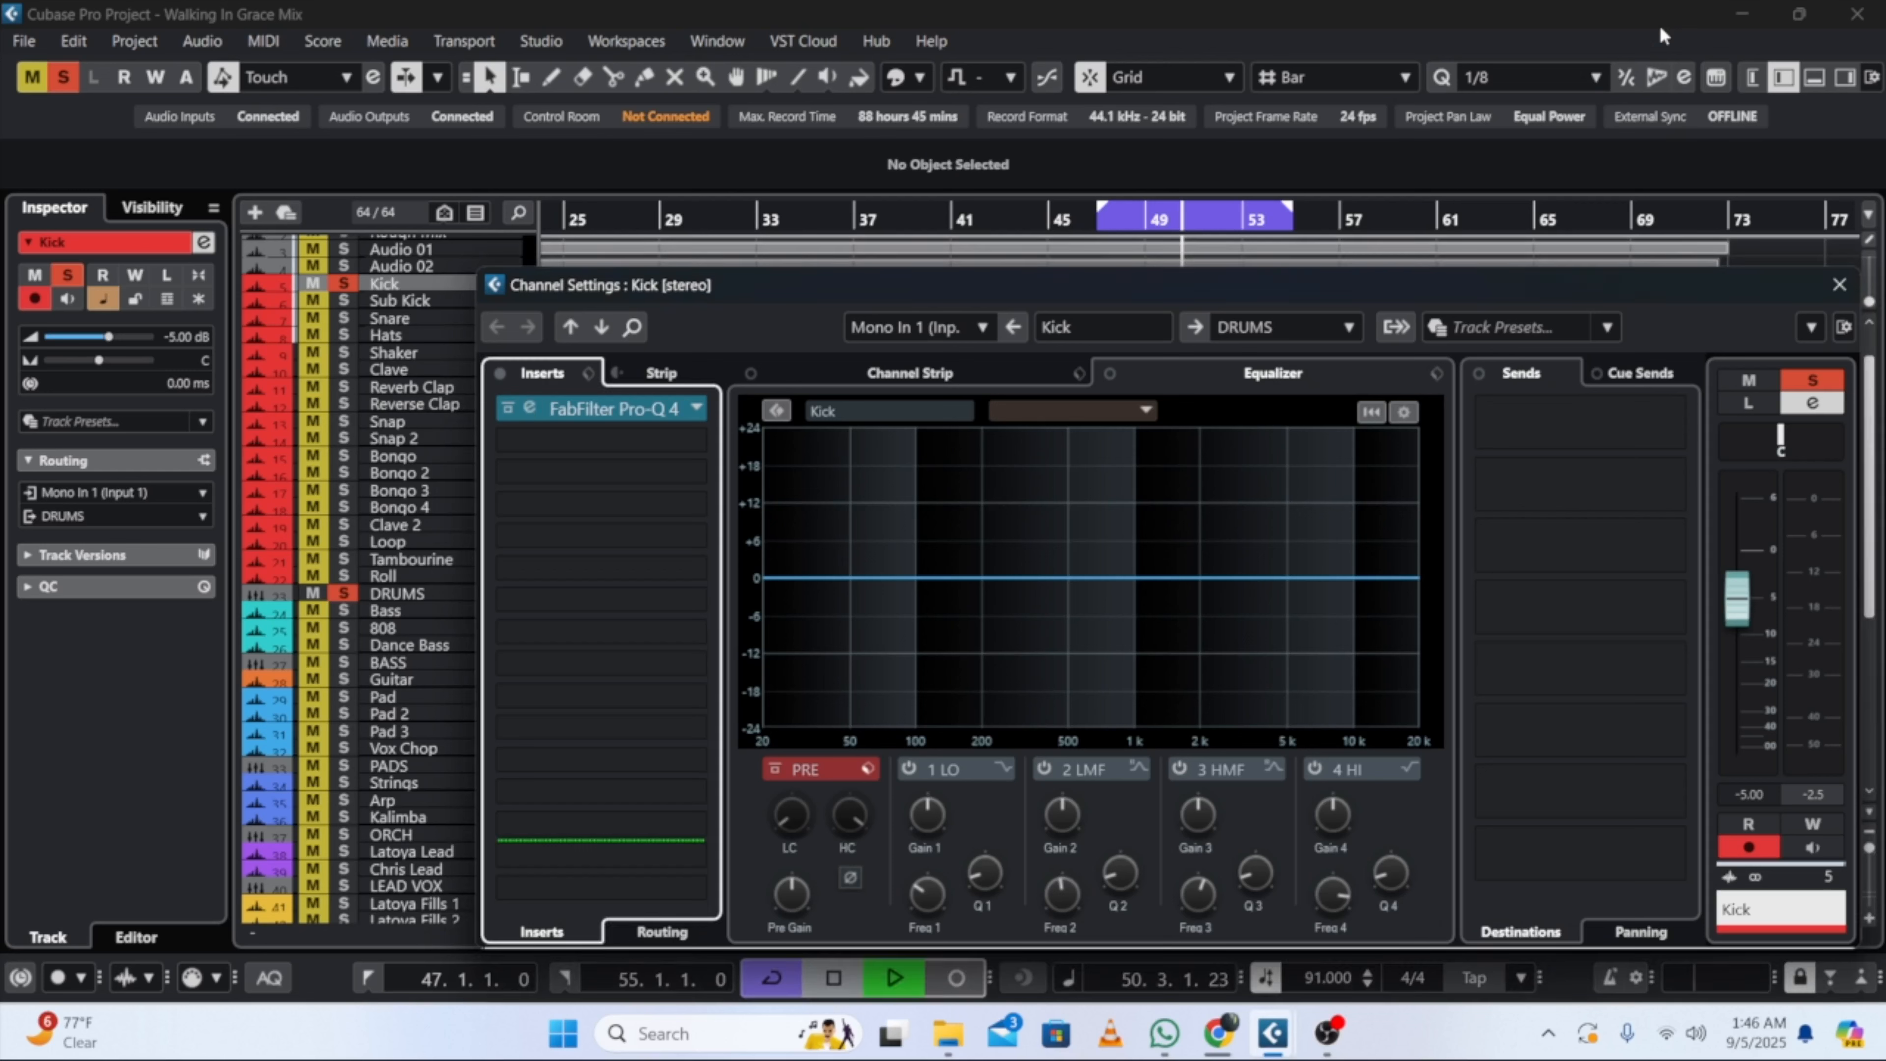
{"action": "left_click_drag", "start_coordinate": [589, 469], "coordinate": [585, 438]}
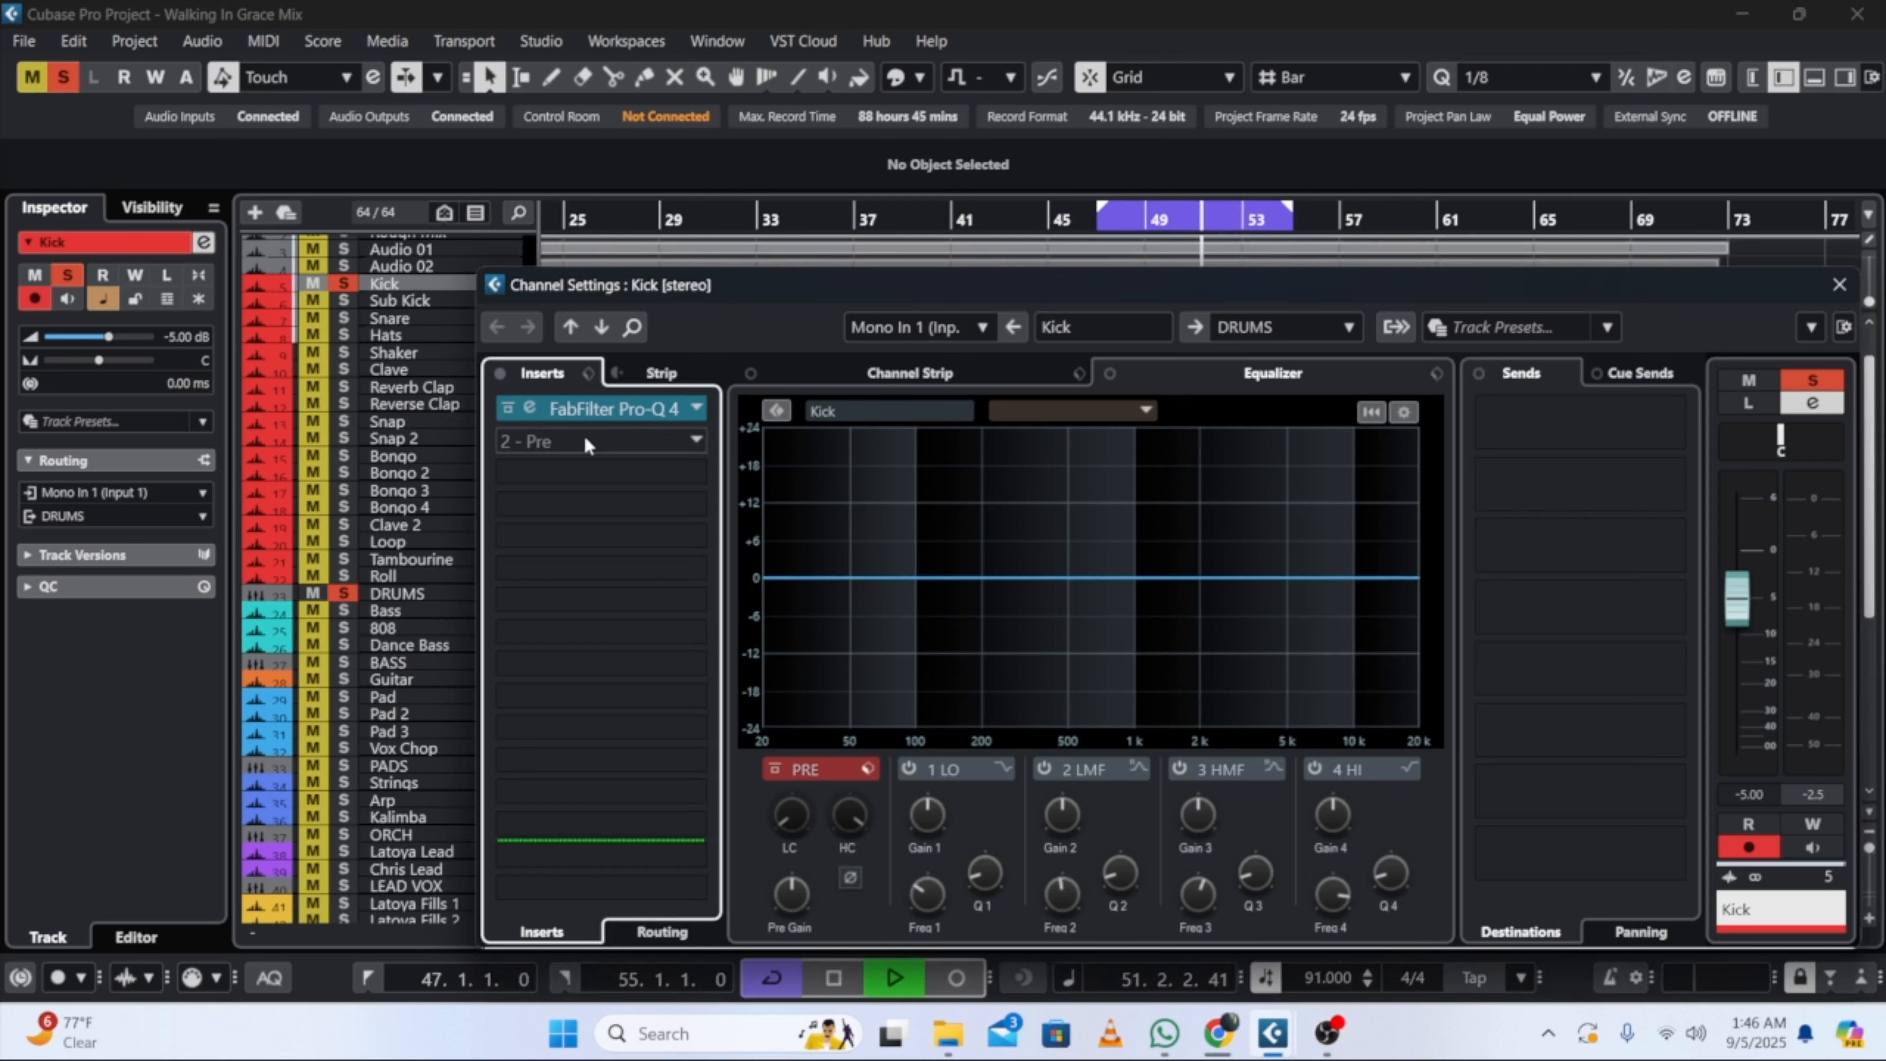
{"action": "left_click", "coordinate": [584, 439]}
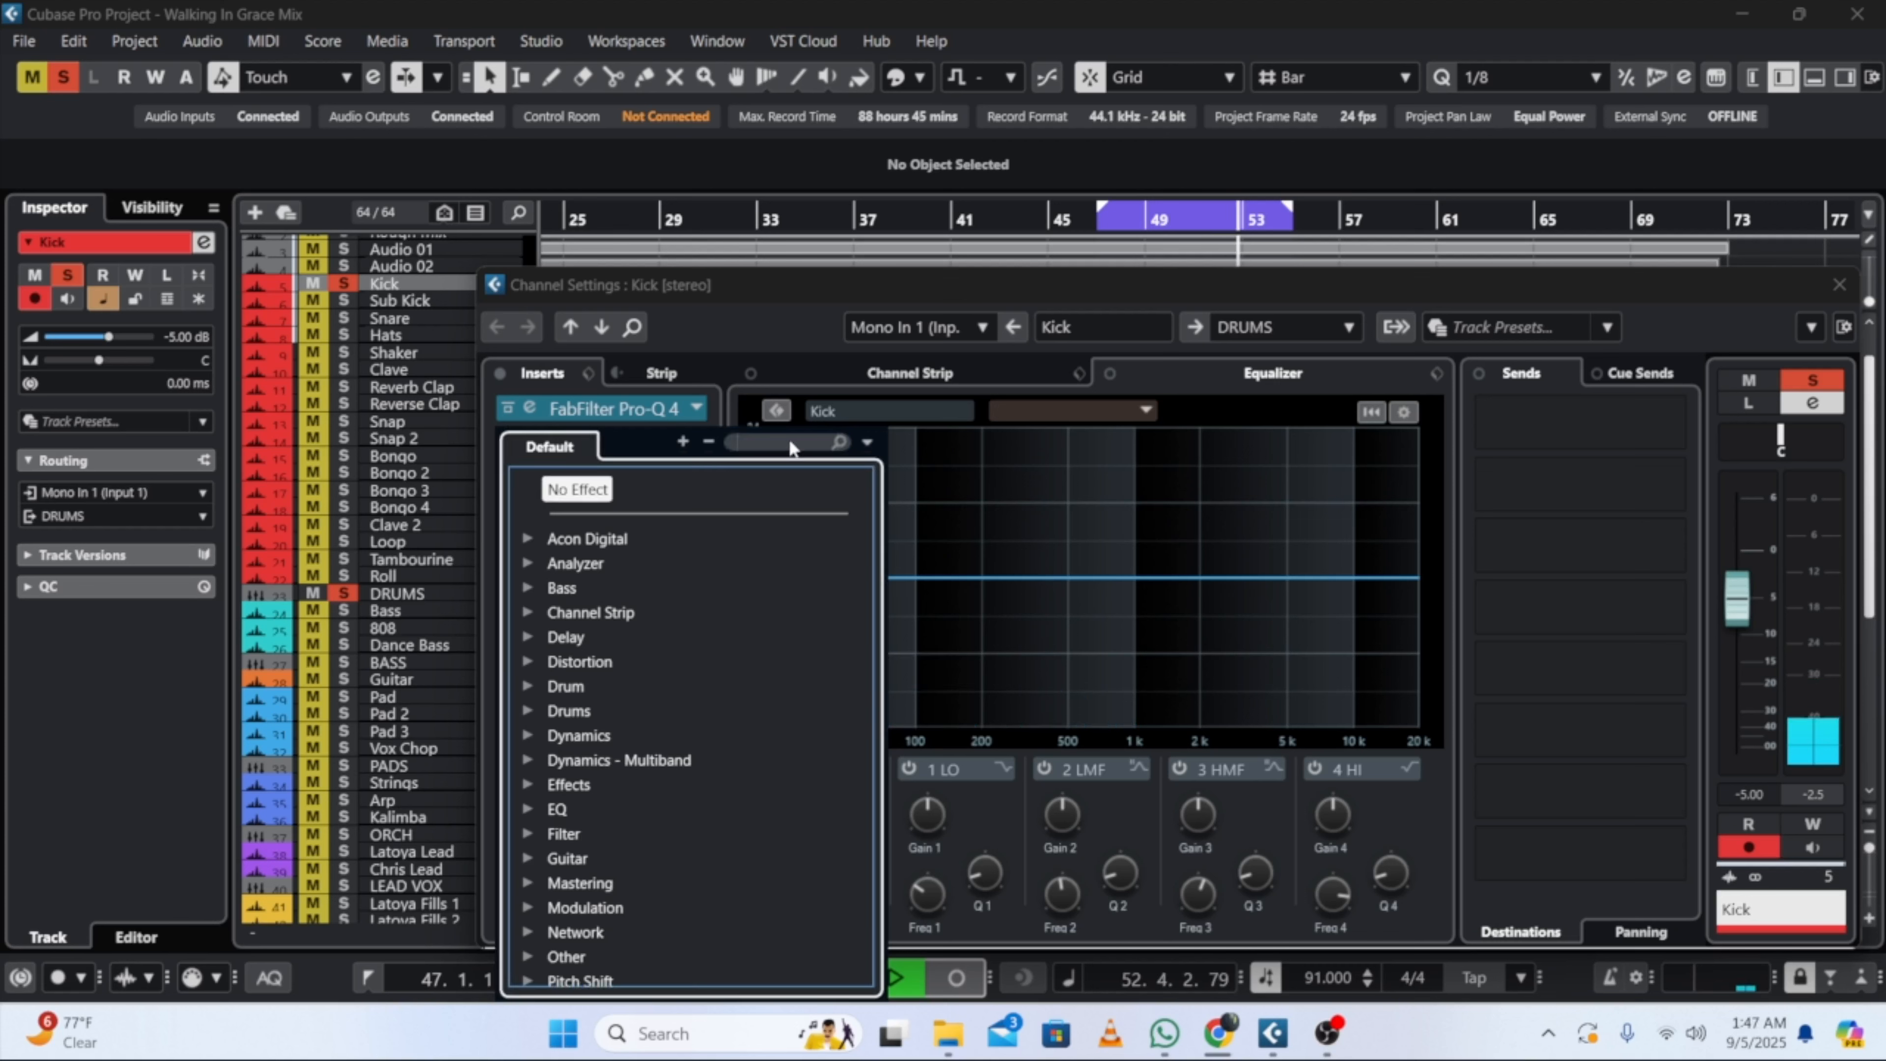
{"action": "type", "text": "fre"}
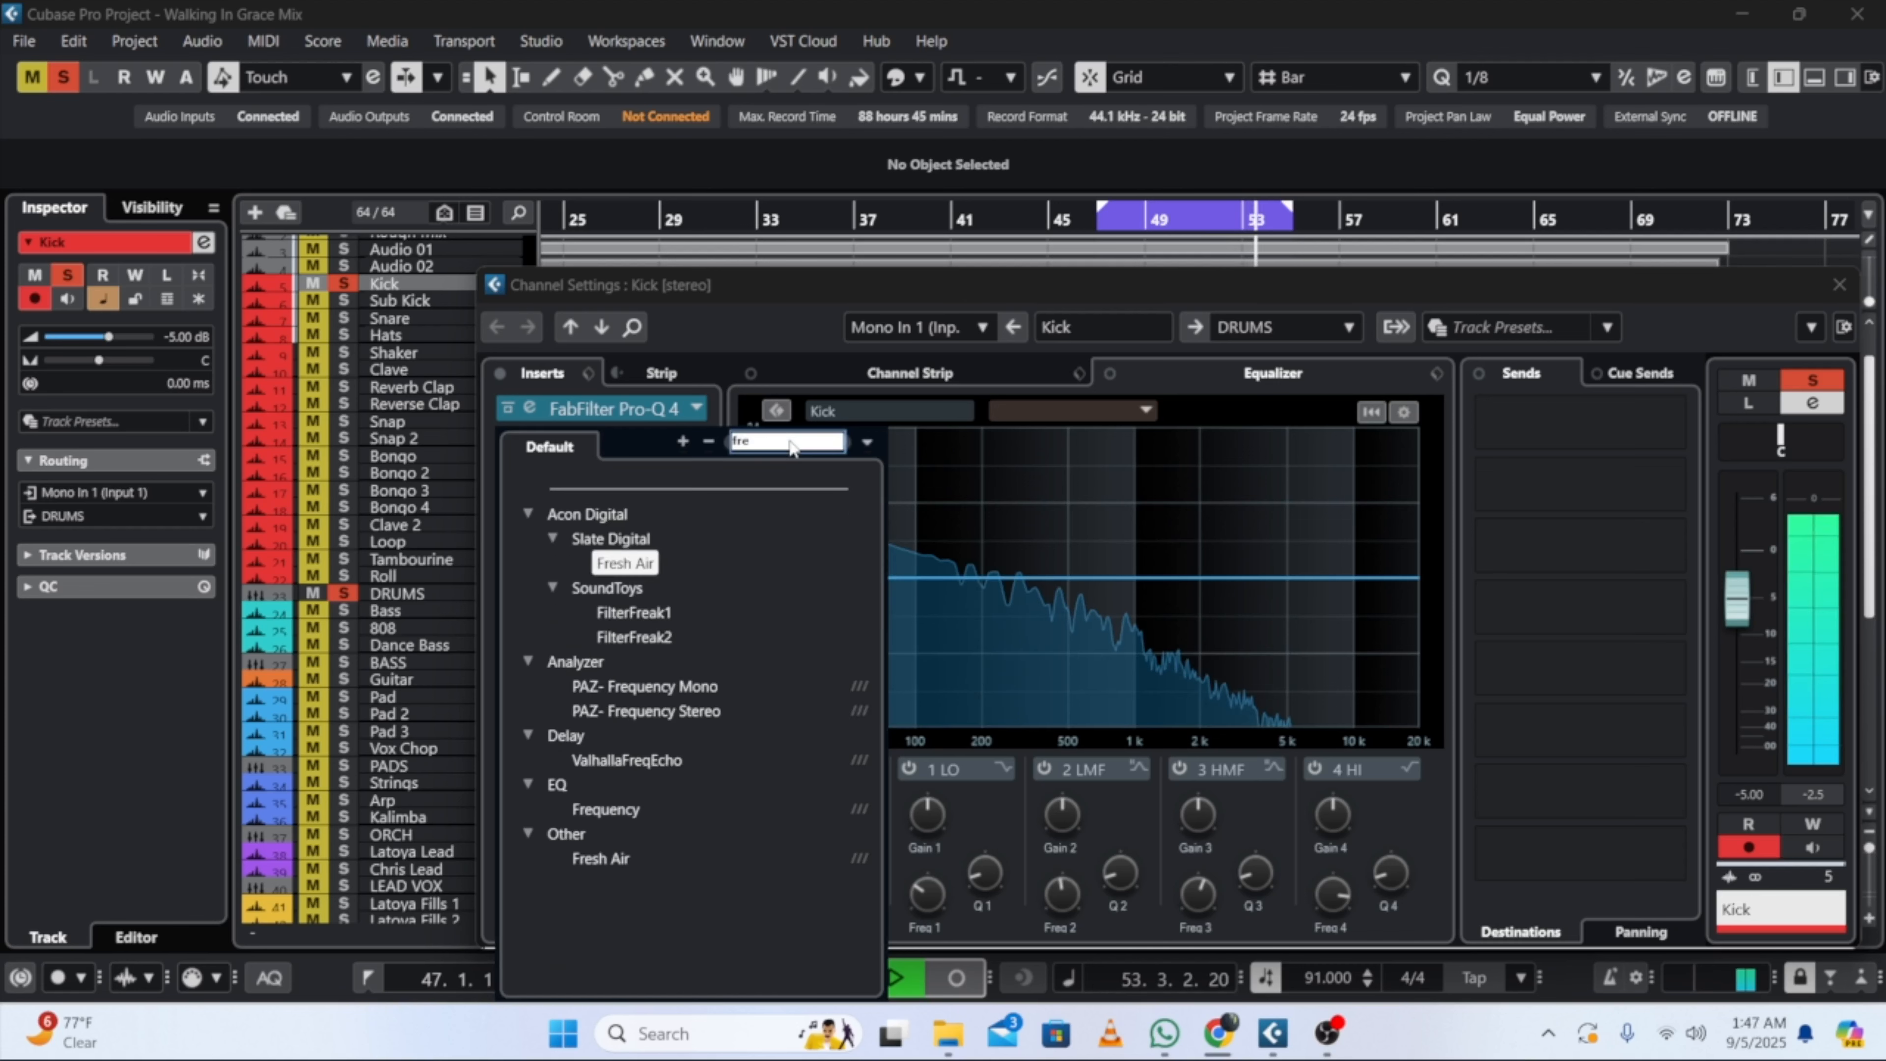
{"action": "left_click", "coordinate": [635, 812]}
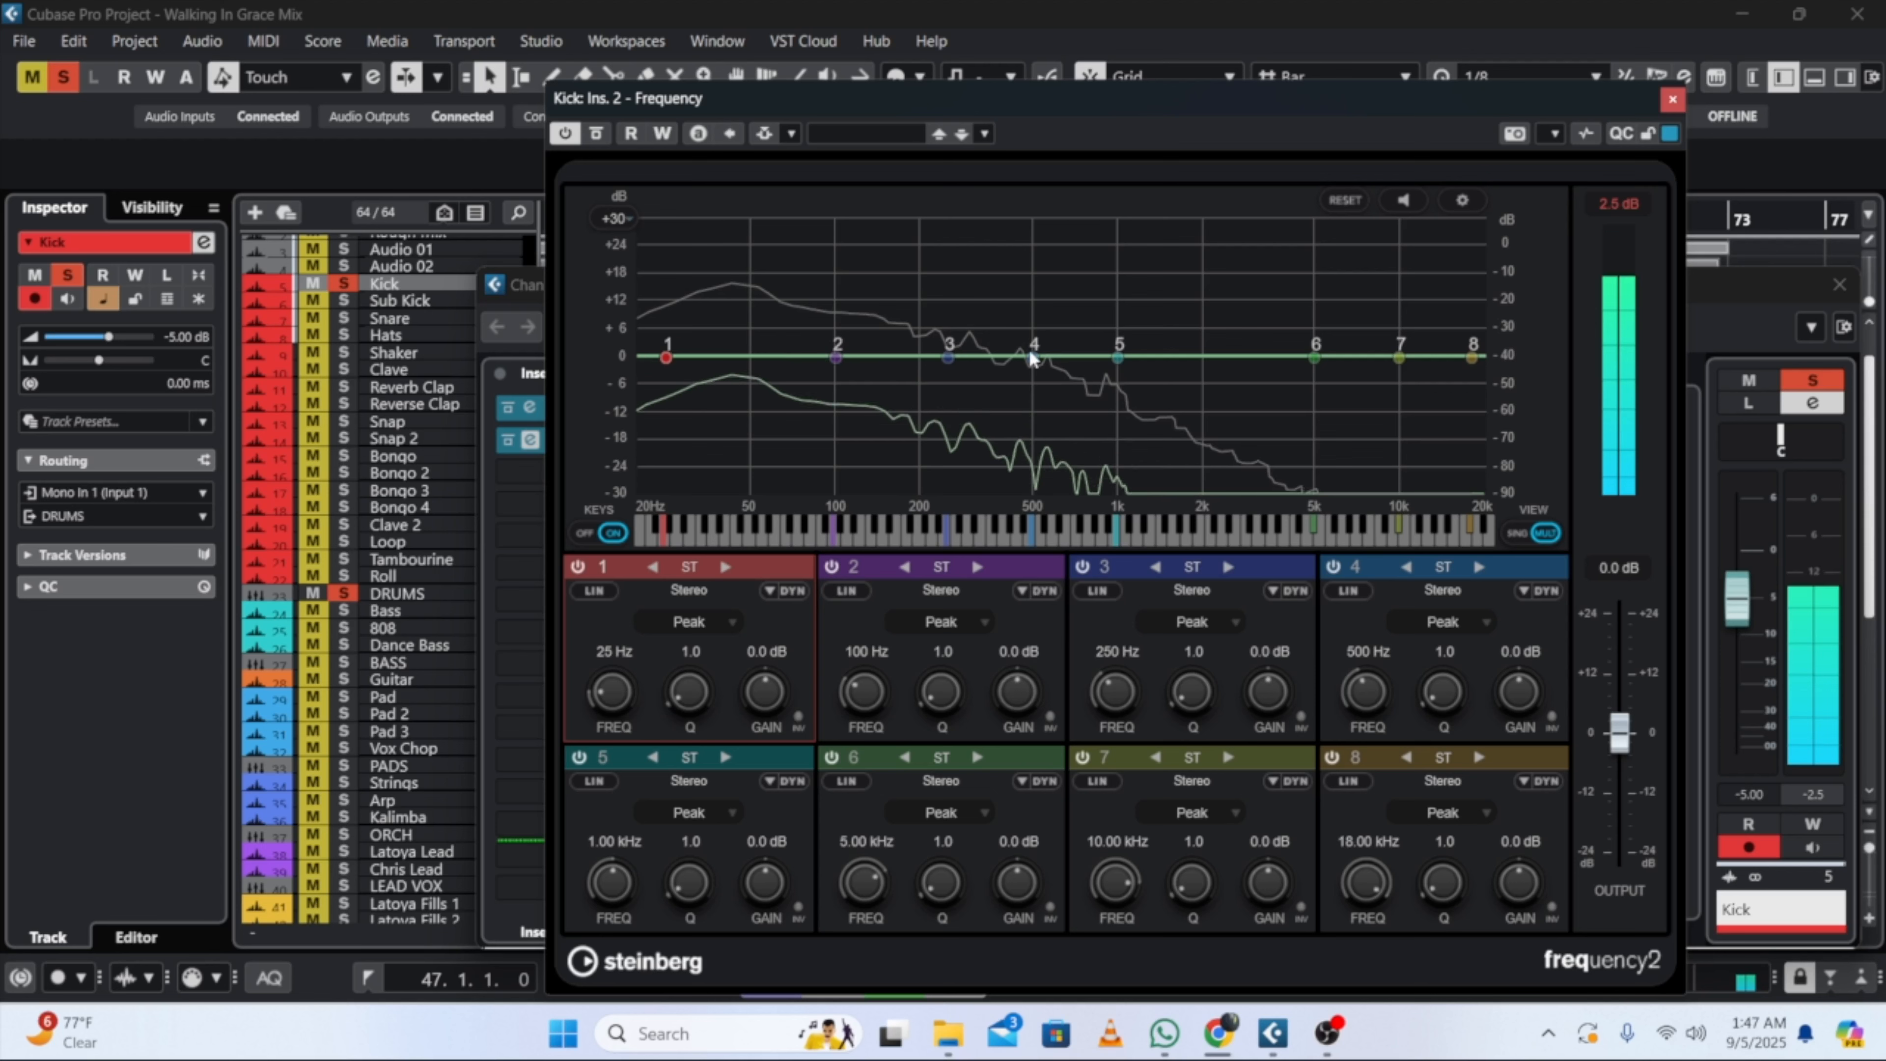
Step: Boost band 4 of the Frequency EQ at 500 Hz by 3.4 dB, keeping the Peak filter type
{"action": "left_click", "coordinate": [1458, 624]}
{"action": "left_click", "coordinate": [1457, 628]}
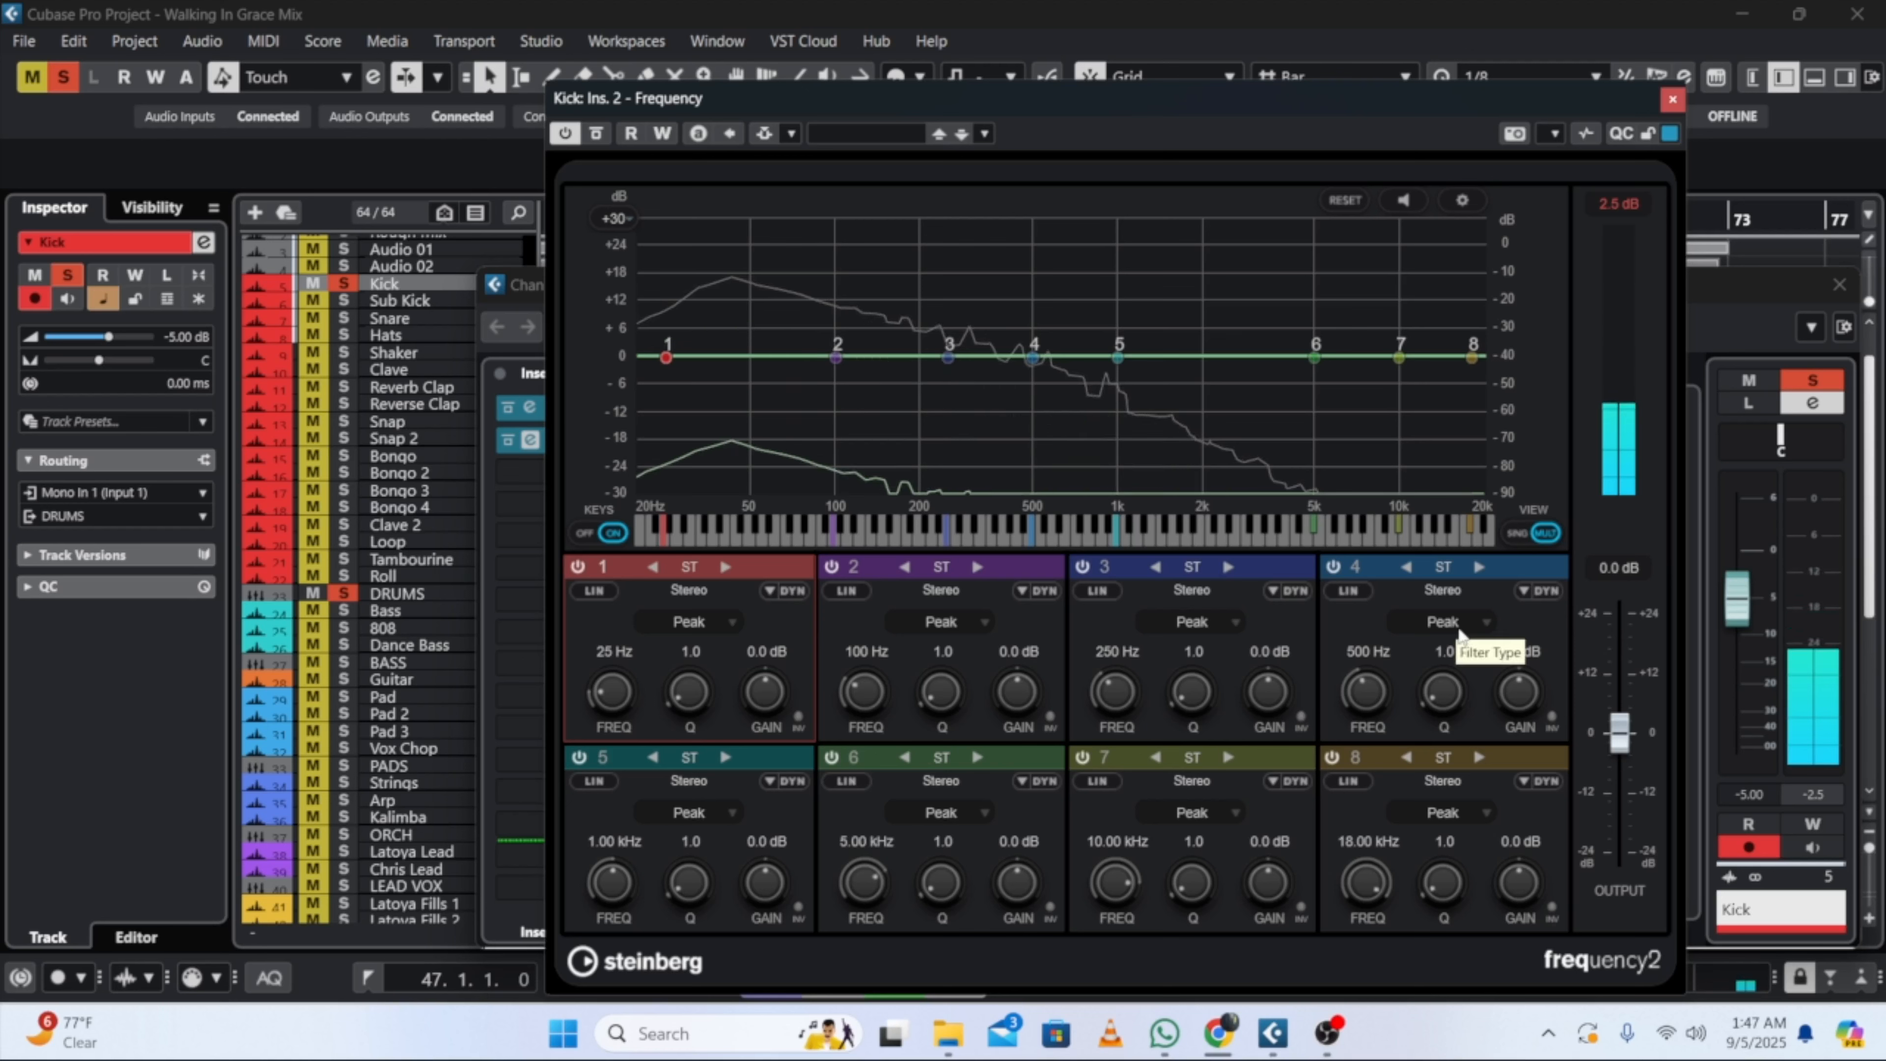
{"action": "left_click_drag", "start_coordinate": [1519, 694], "coordinate": [1528, 686]}
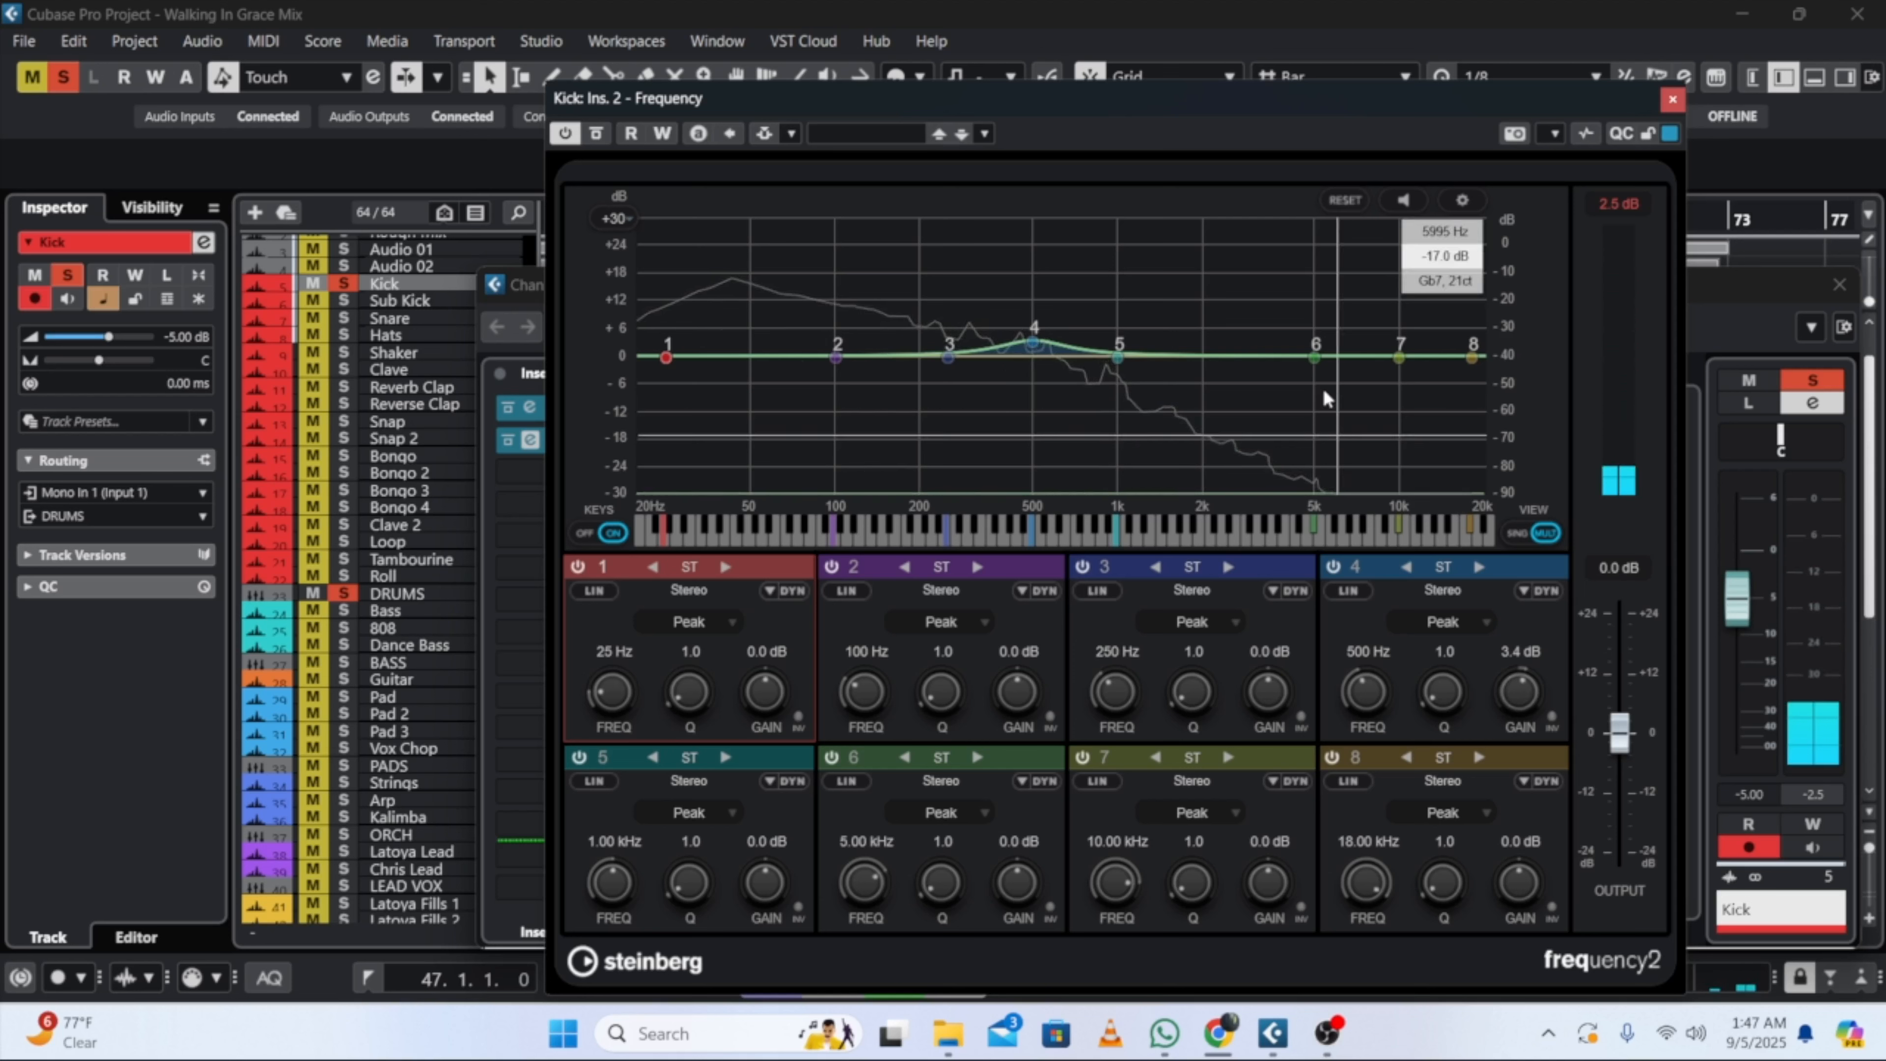
Step: Cut band 6 of the Frequency EQ at 5 kHz to -6.2 dB, then close the plug-in and Kick channel settings windows
{"action": "double_click", "coordinate": [1313, 358]}
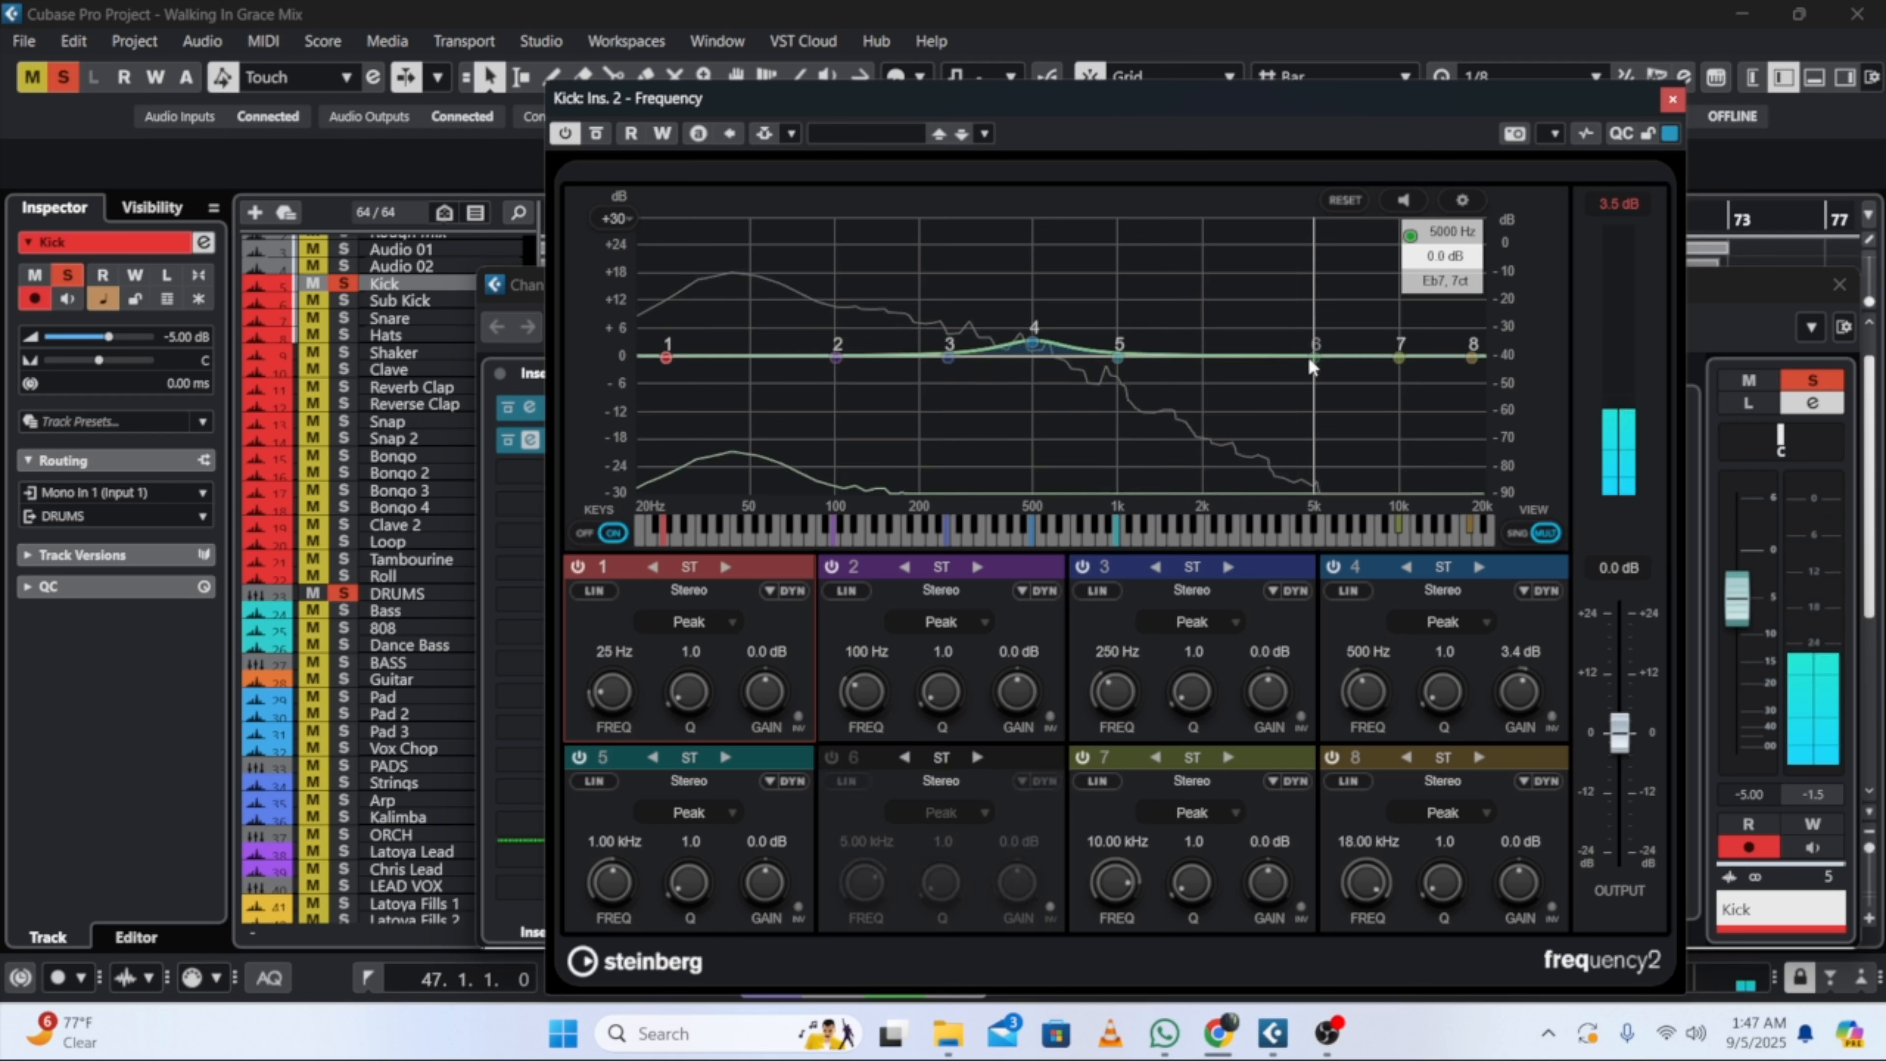
{"action": "double_click", "coordinate": [1310, 362]}
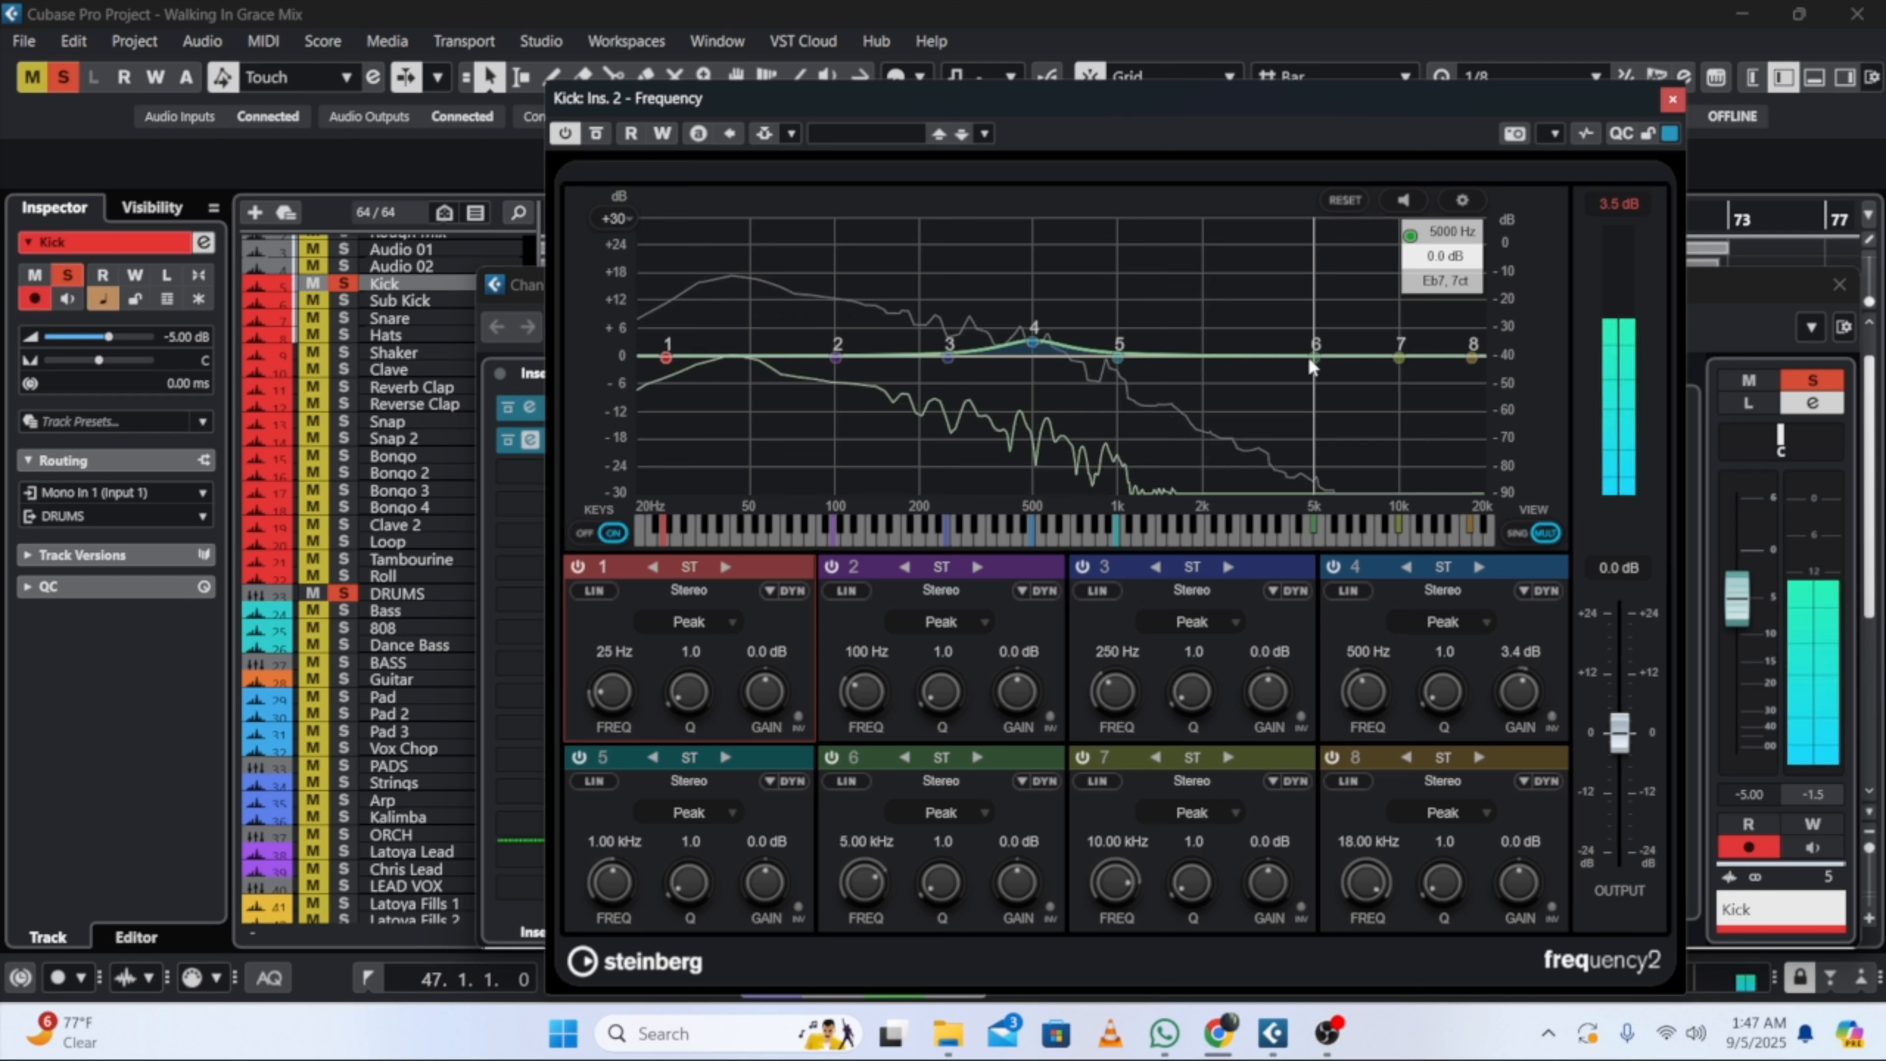
{"action": "left_click_drag", "start_coordinate": [1004, 889], "coordinate": [1005, 891]}
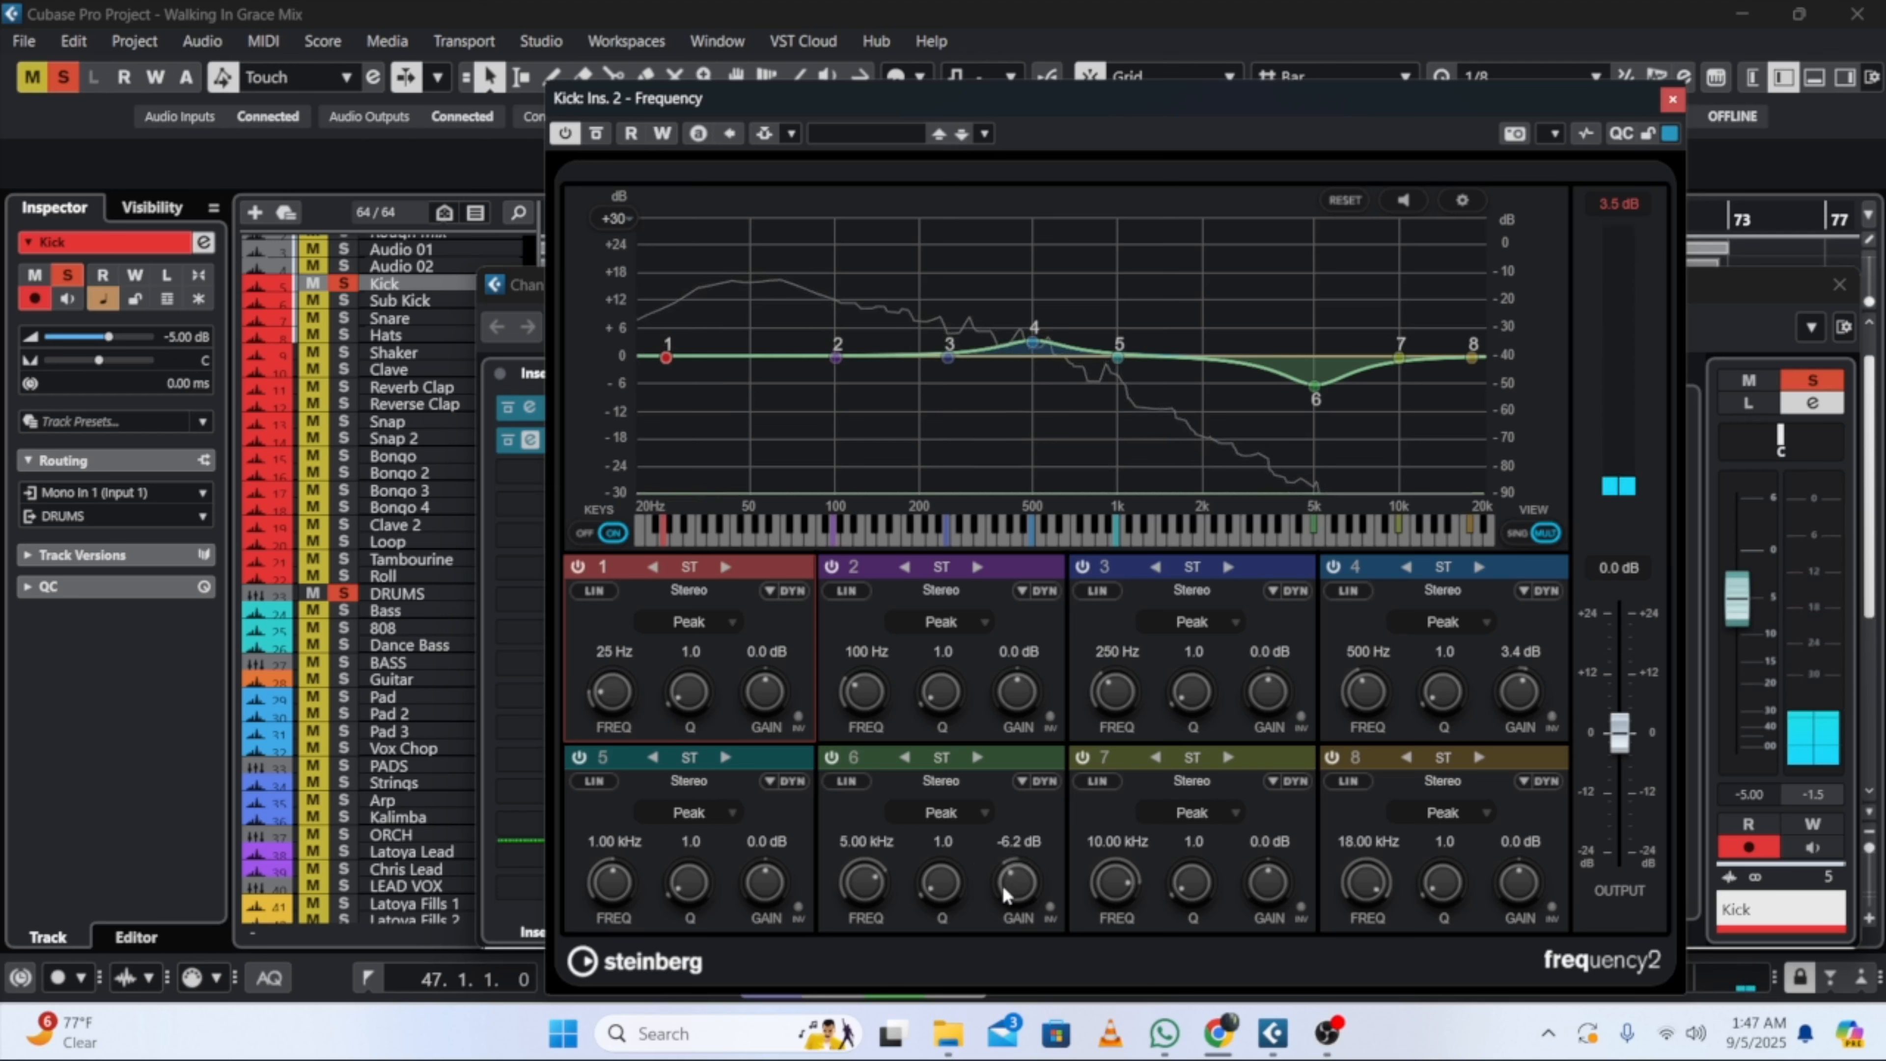
{"action": "left_click", "coordinate": [1673, 98]}
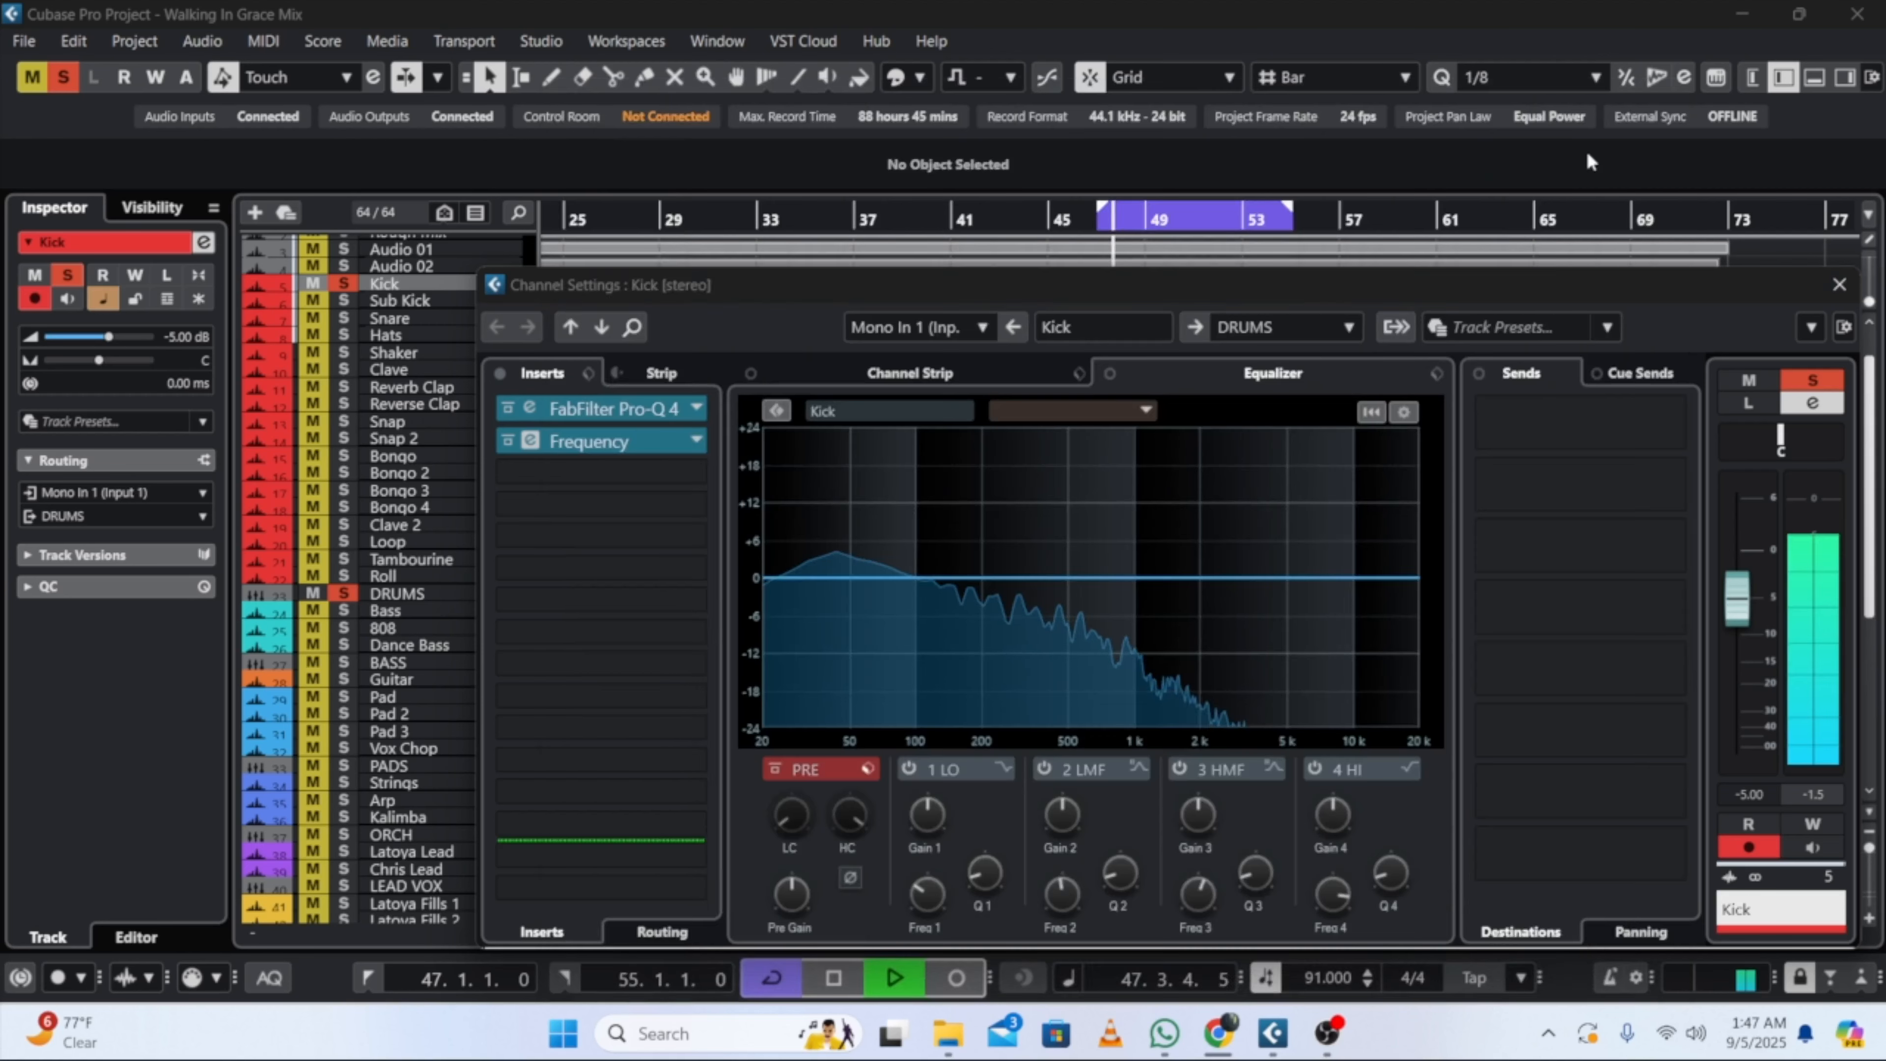
{"action": "left_click", "coordinate": [1835, 290]}
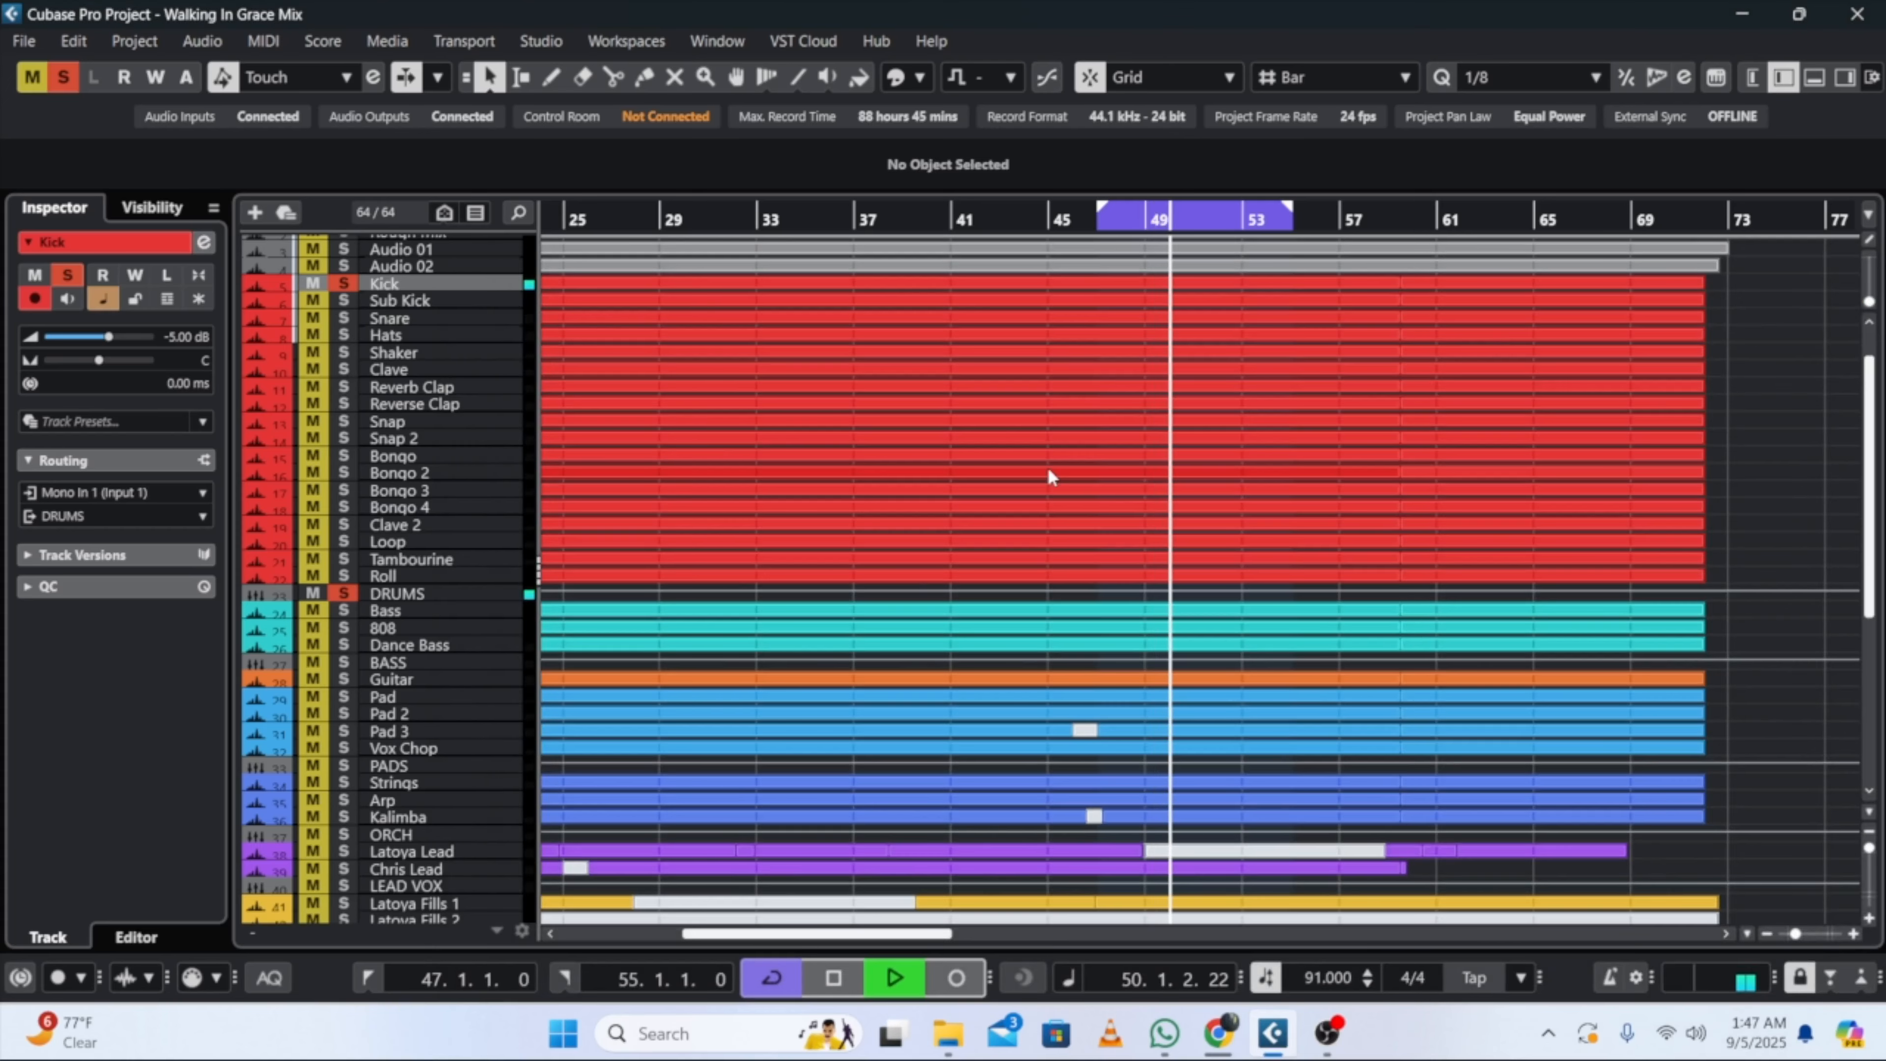
Step: Stop playback, solo the Sub Kick track alongside the Kick and enlarge the track heights
{"action": "key", "text": "space"}
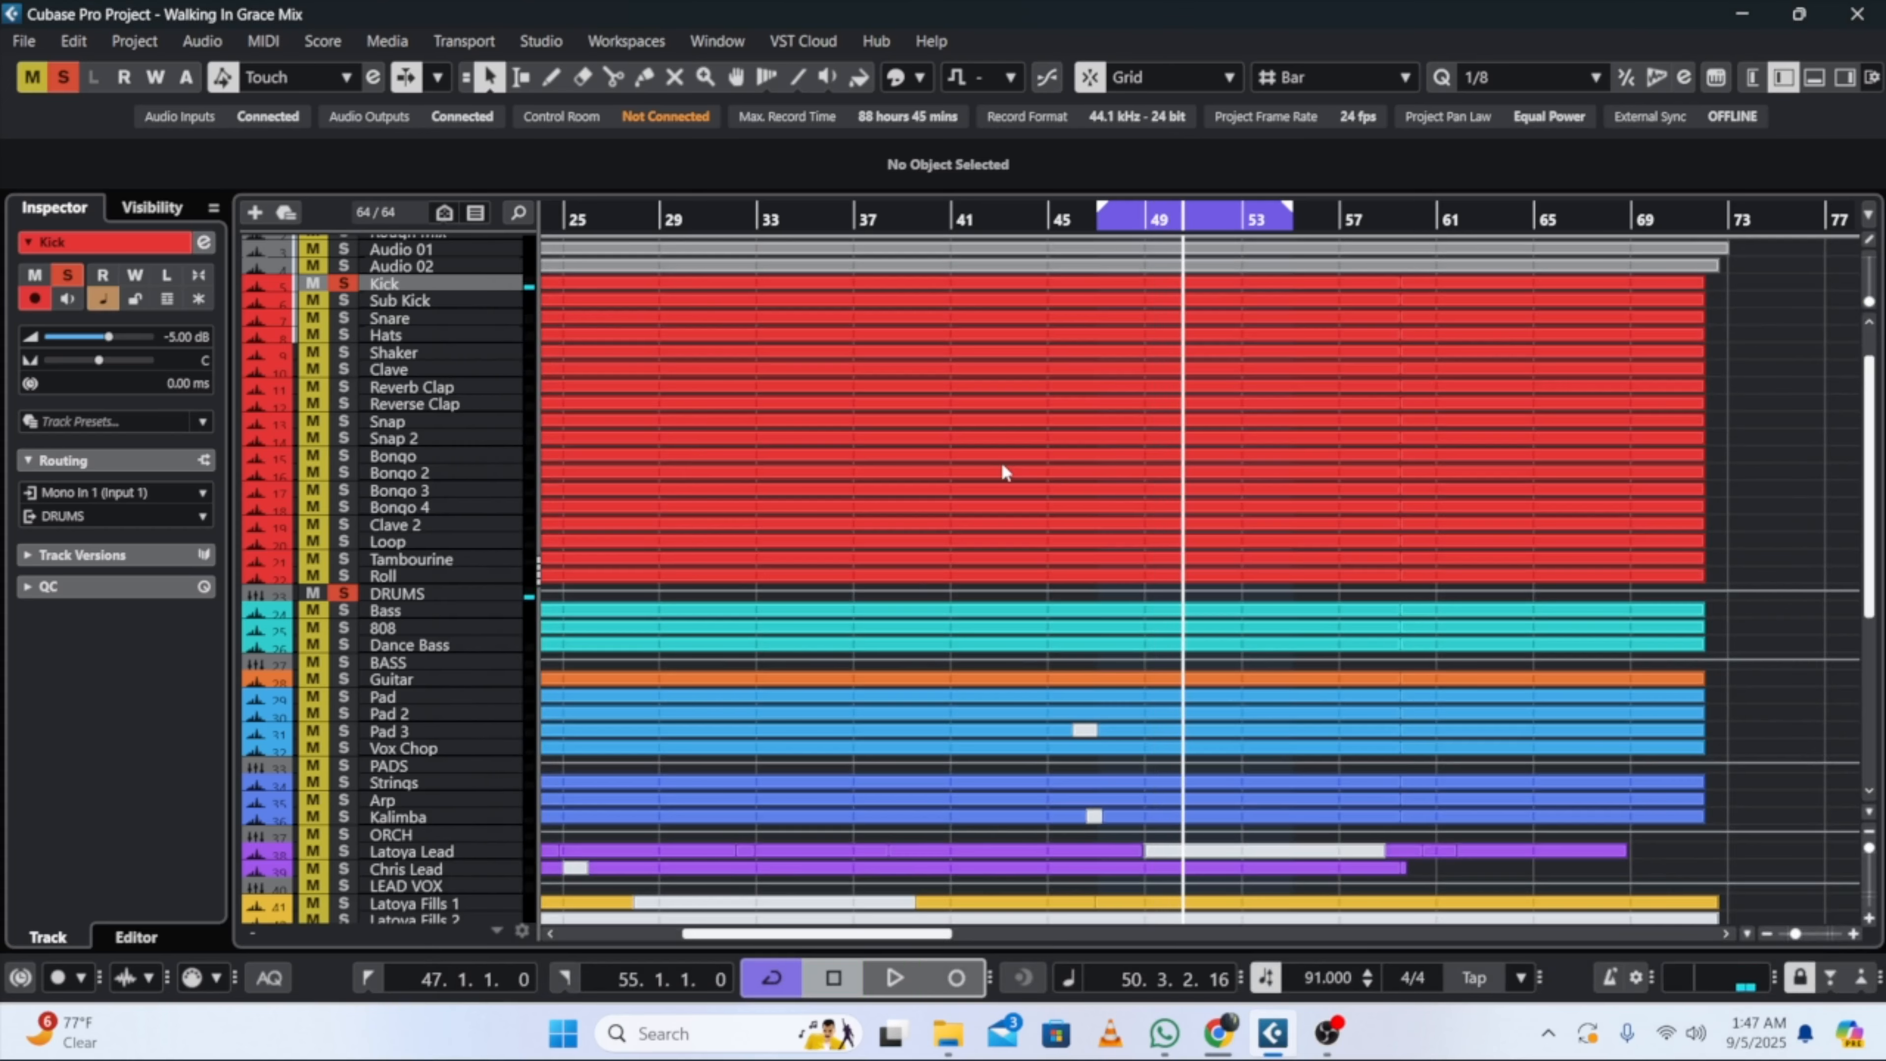
{"action": "left_click", "coordinate": [344, 300]}
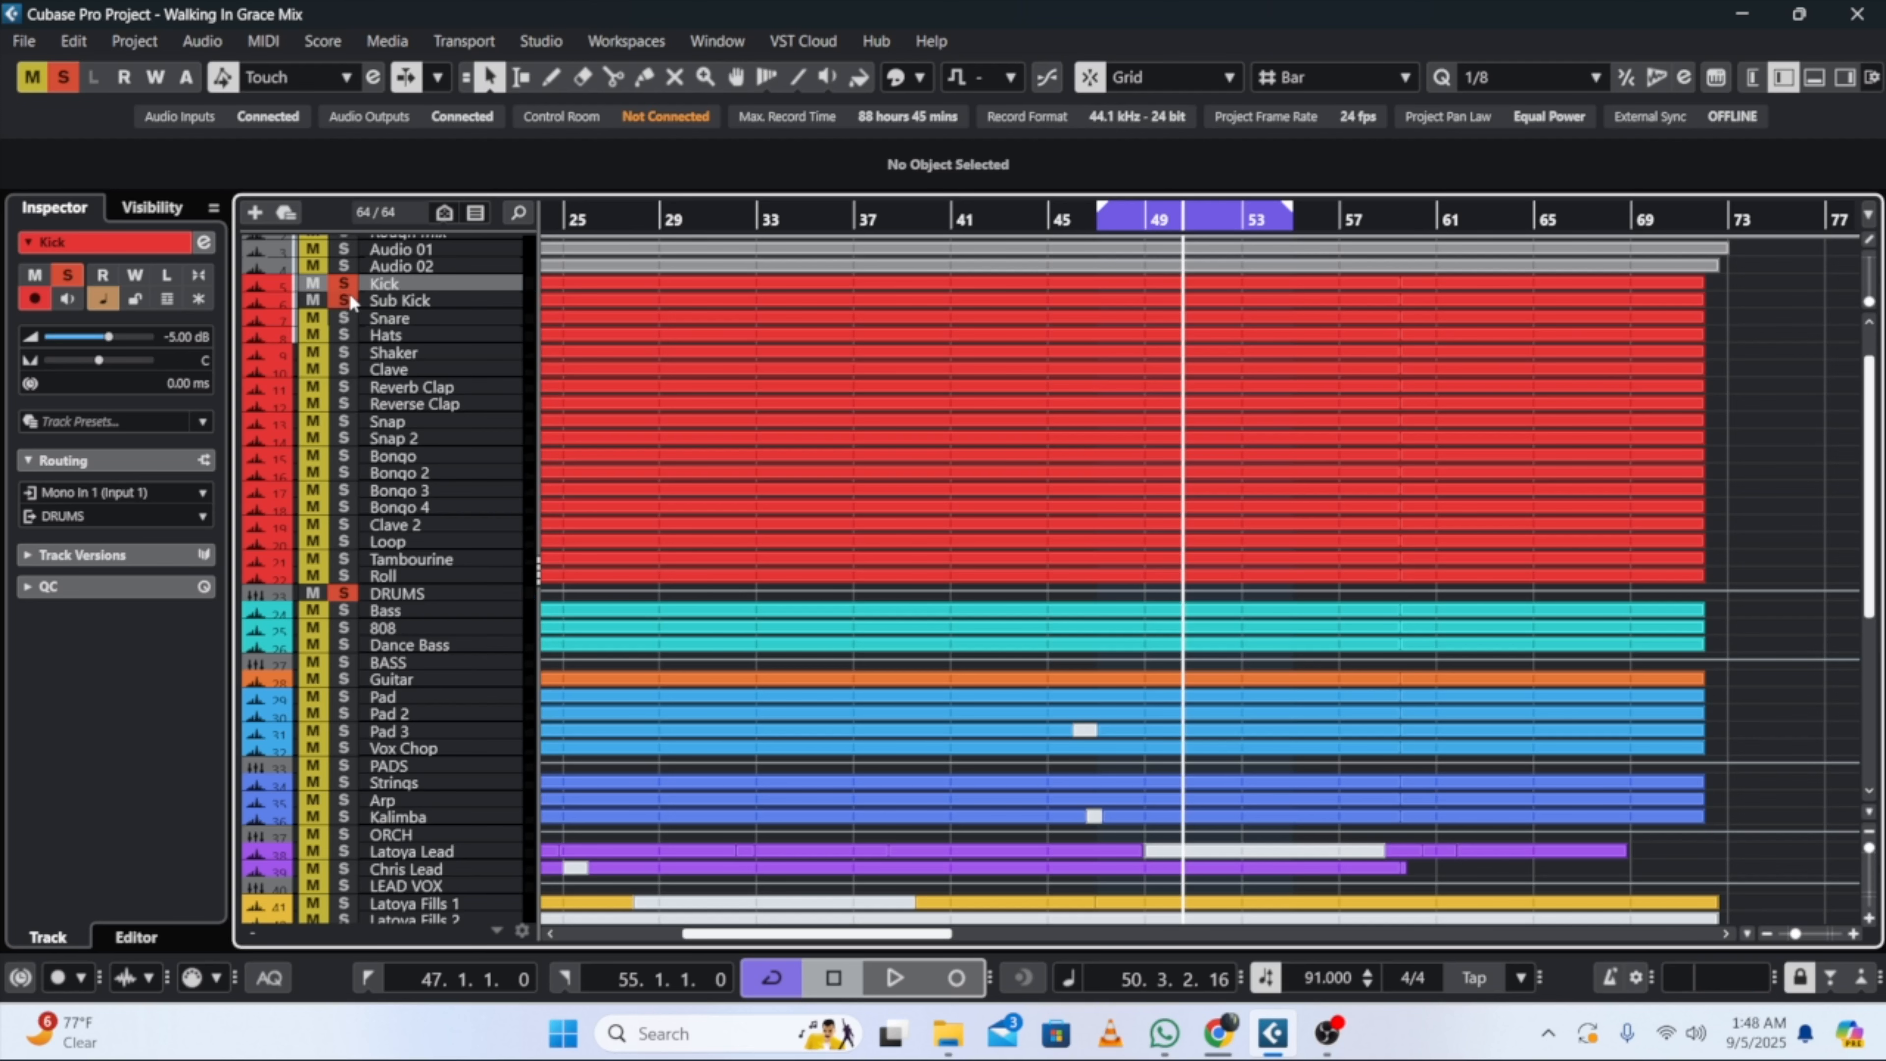
{"action": "key", "text": "shift+h"}
{"action": "key", "text": "shift+h"}
{"action": "key", "text": "shift+h"}
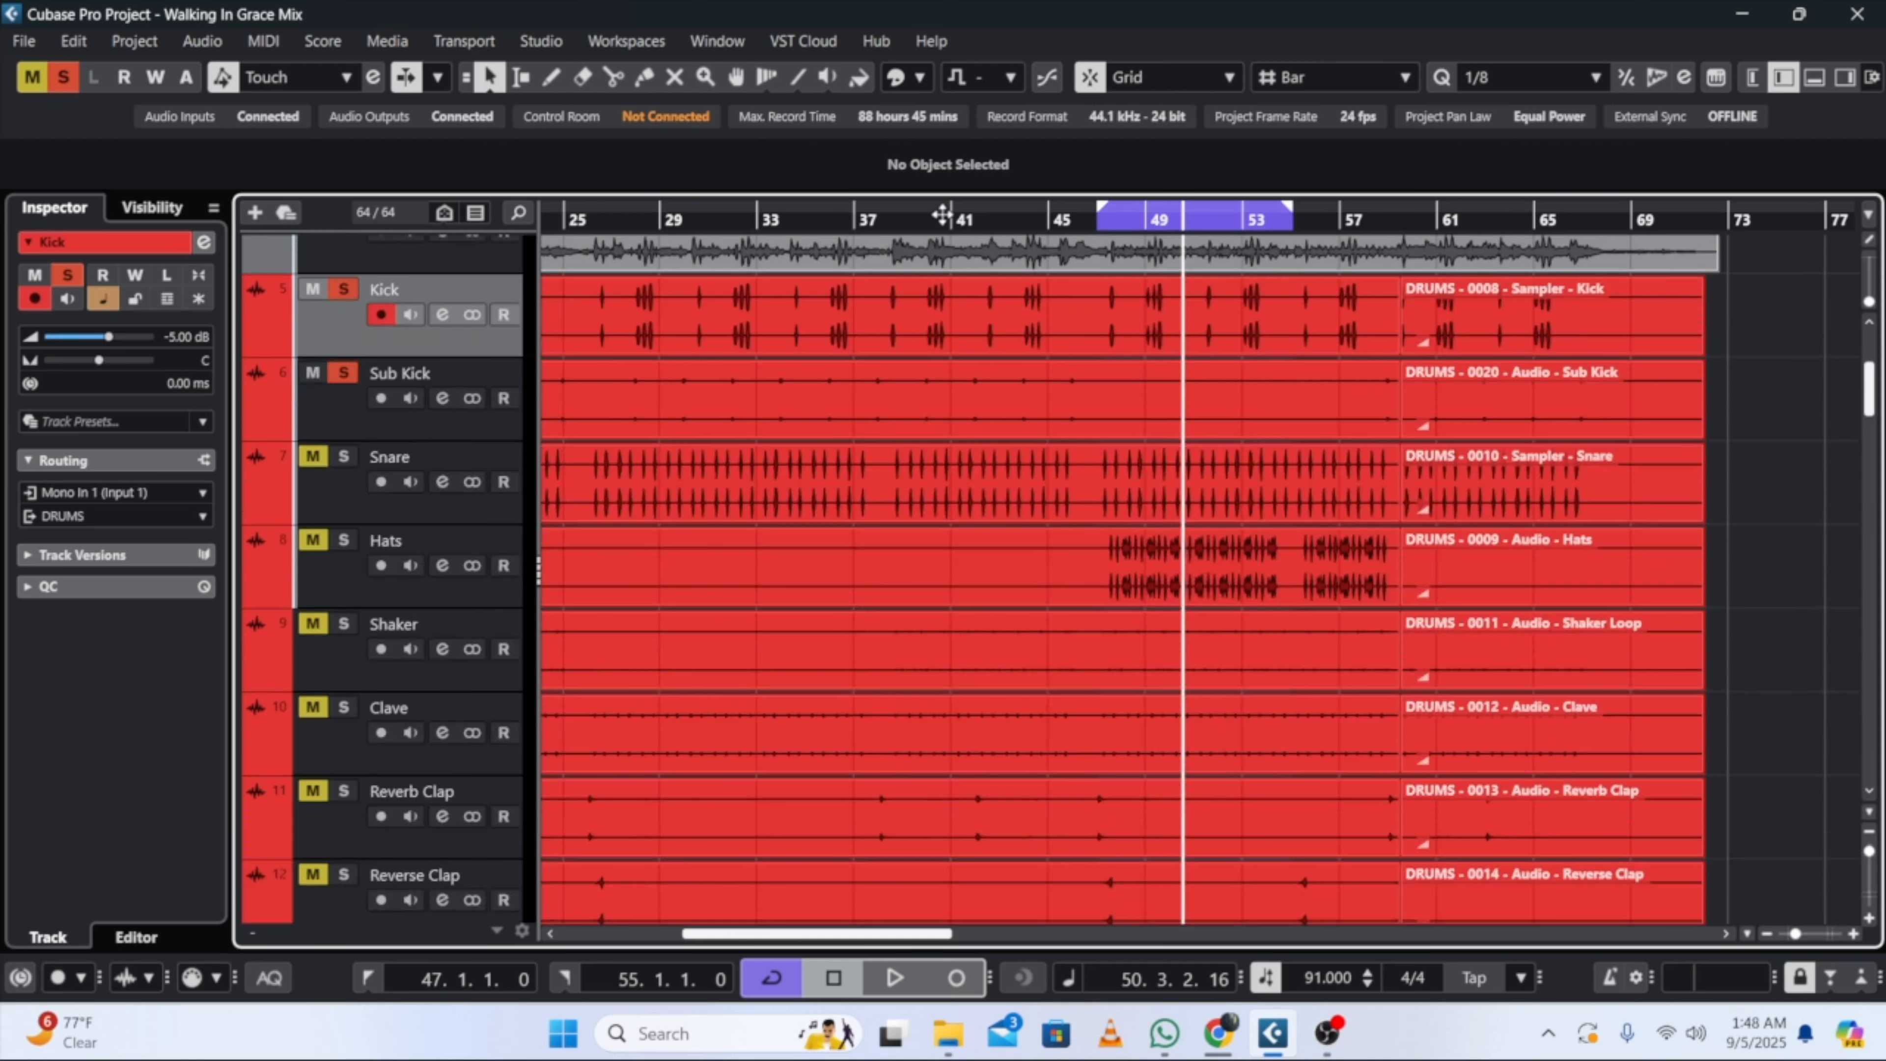
Step: Audition the two soloed kicks, move the cycle range to bars 38 to 46 and restart playback from bar 38
{"action": "left_click", "coordinate": [941, 214]}
{"action": "key", "text": "space"}
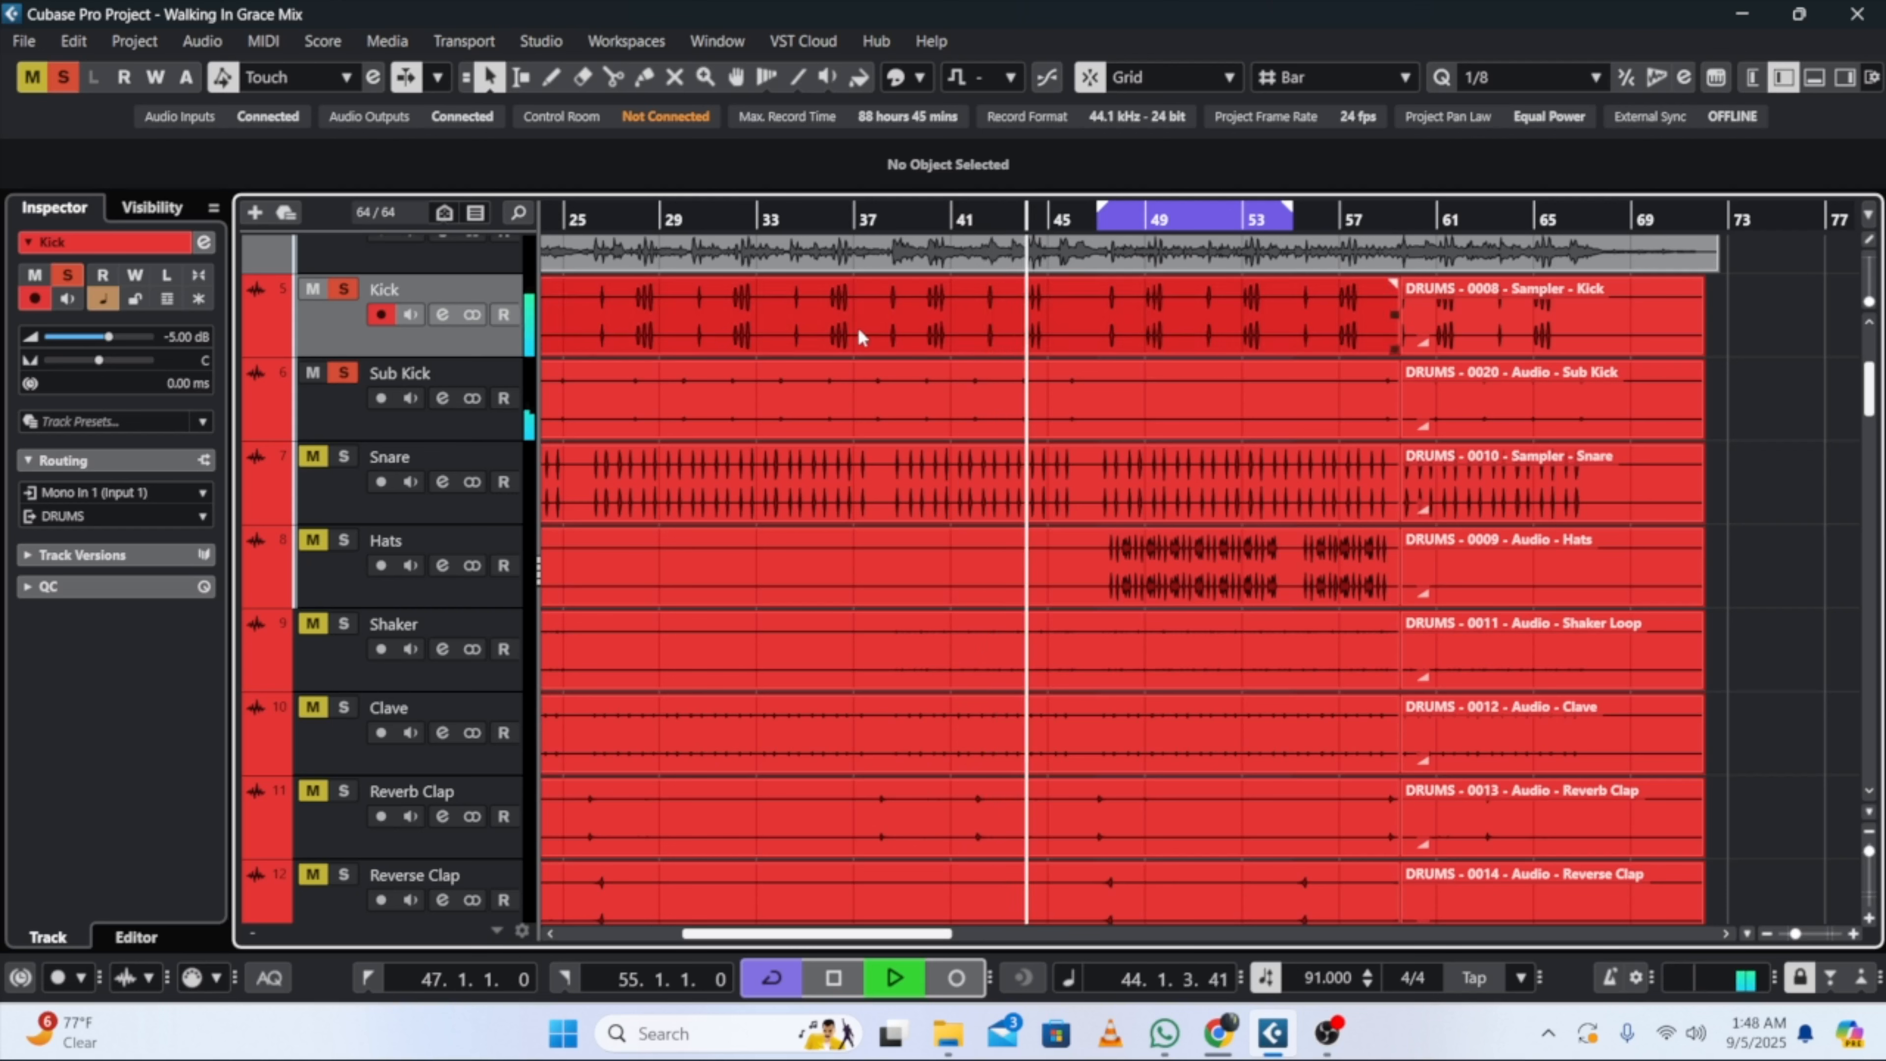
{"action": "key", "text": "space"}
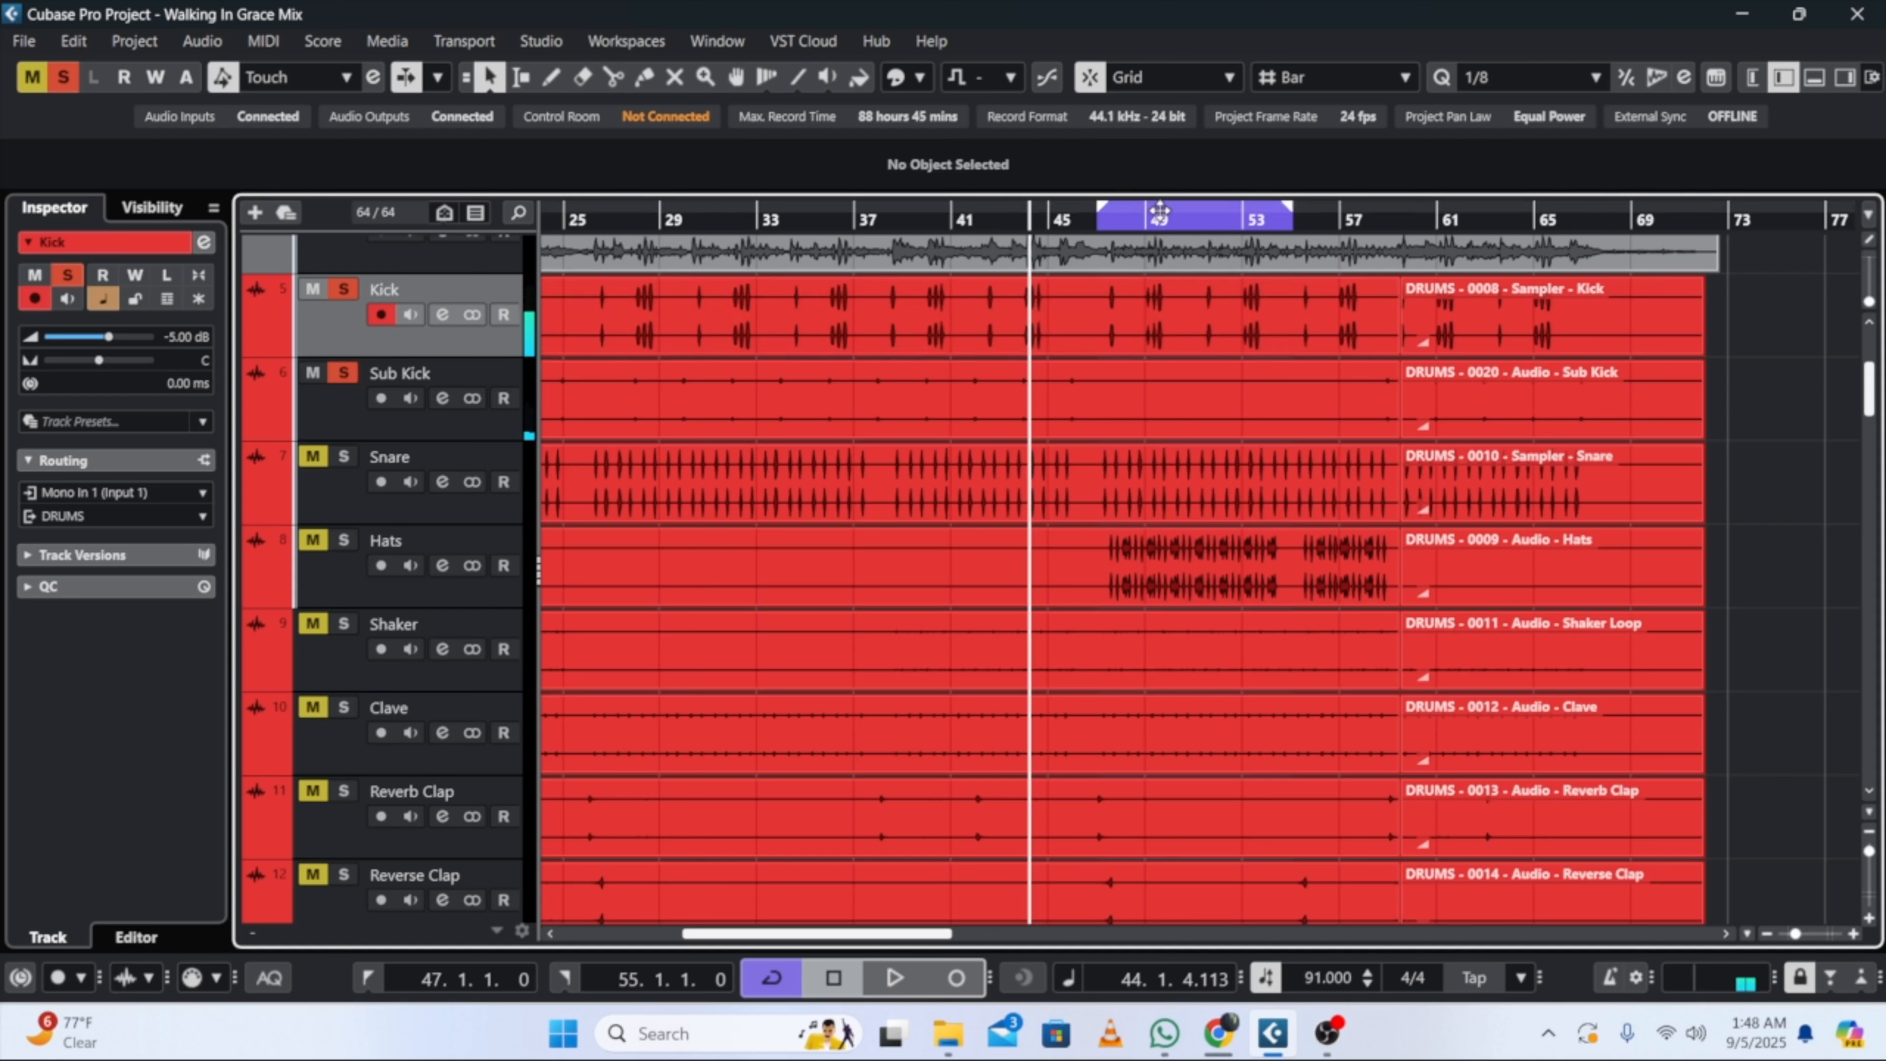
{"action": "left_click_drag", "start_coordinate": [1170, 217], "coordinate": [945, 225]}
{"action": "left_click", "coordinate": [881, 225]}
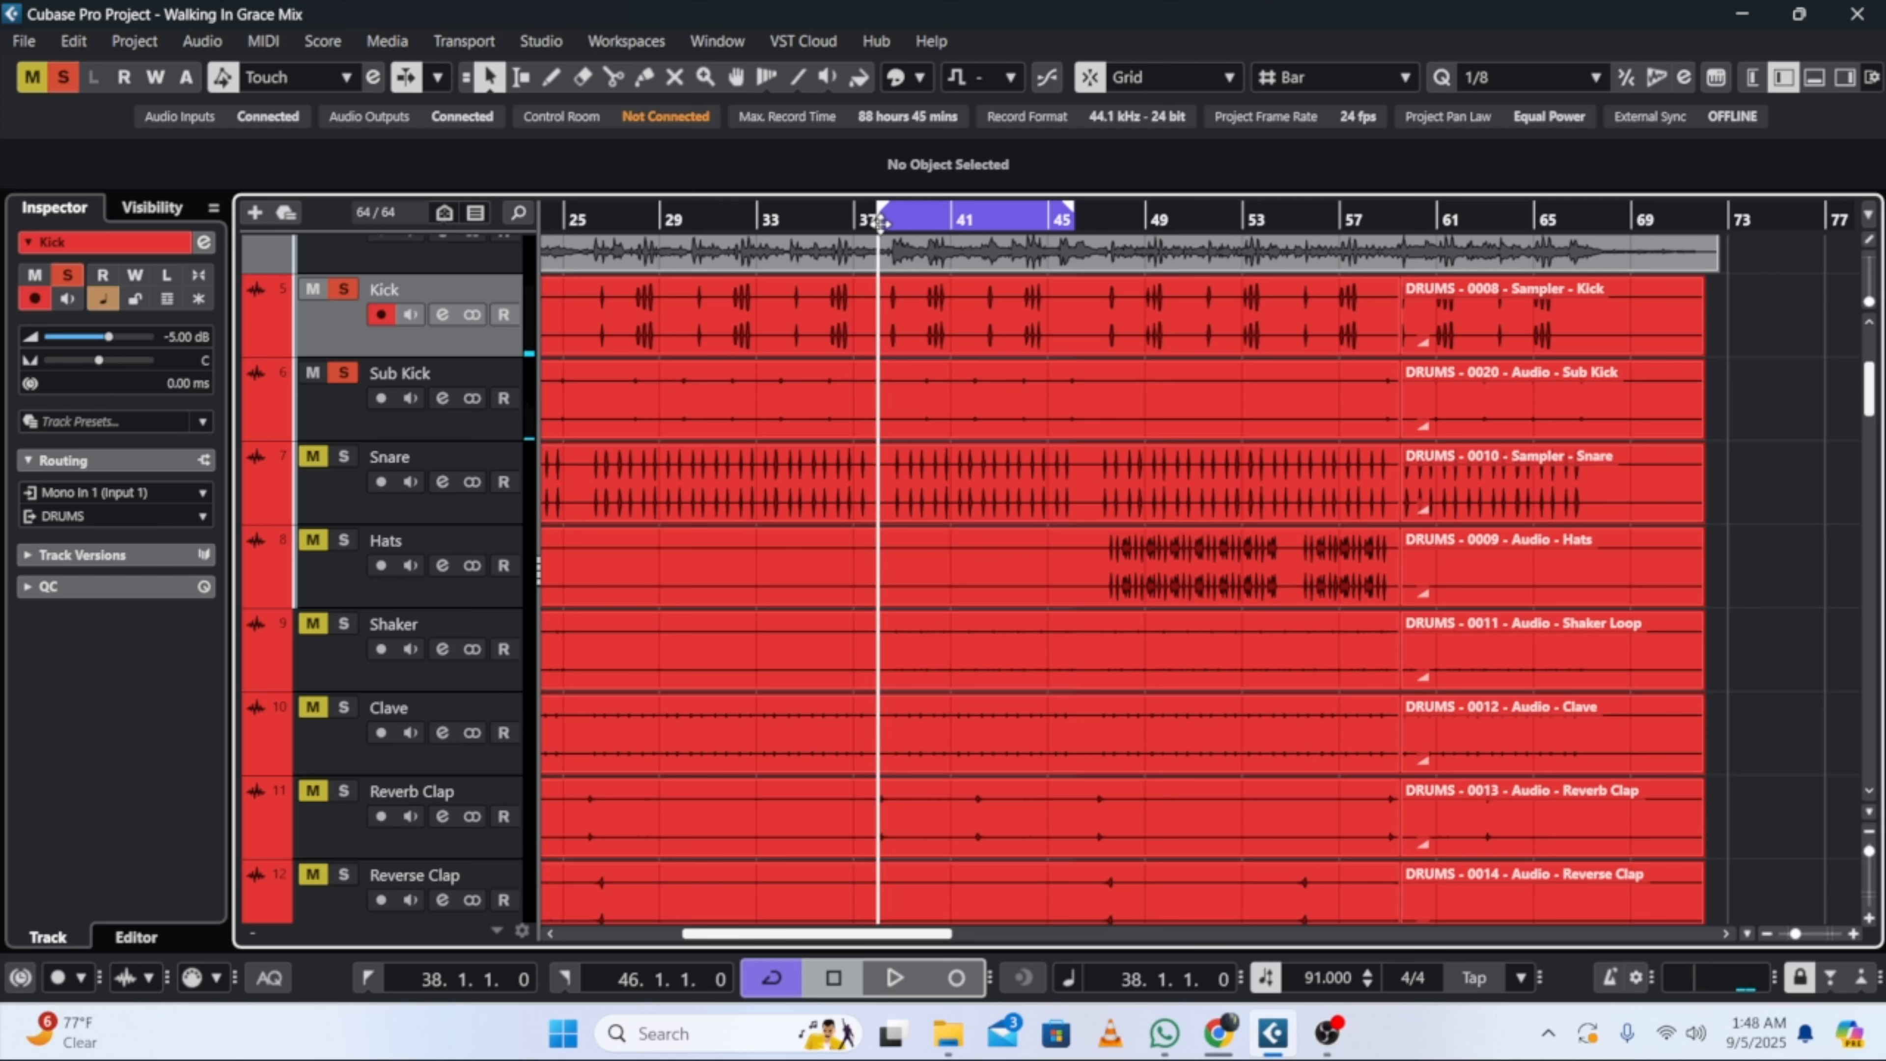
{"action": "key", "text": "space"}
Step: Load FabFilter Pro-Q 4 in the first insert slot of the Sub Kick channel
{"action": "left_click", "coordinate": [357, 419]}
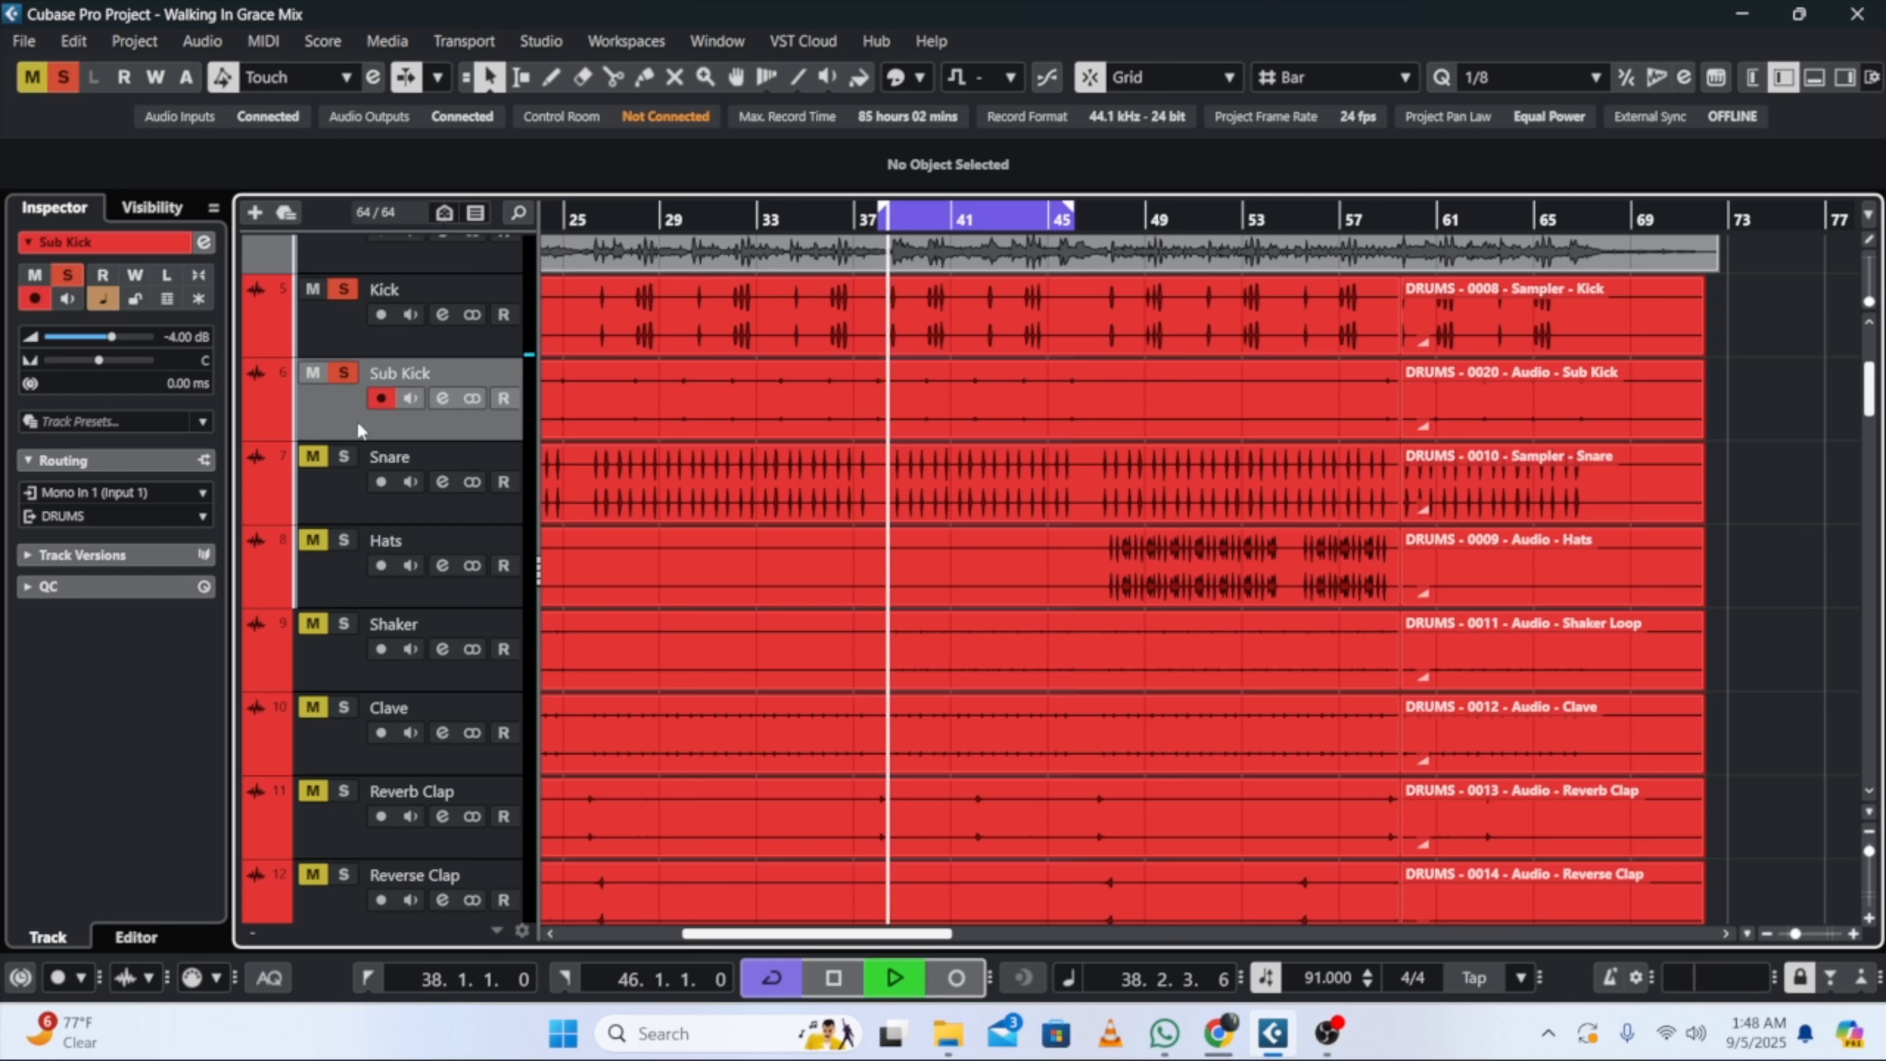
{"action": "left_click", "coordinate": [205, 243]}
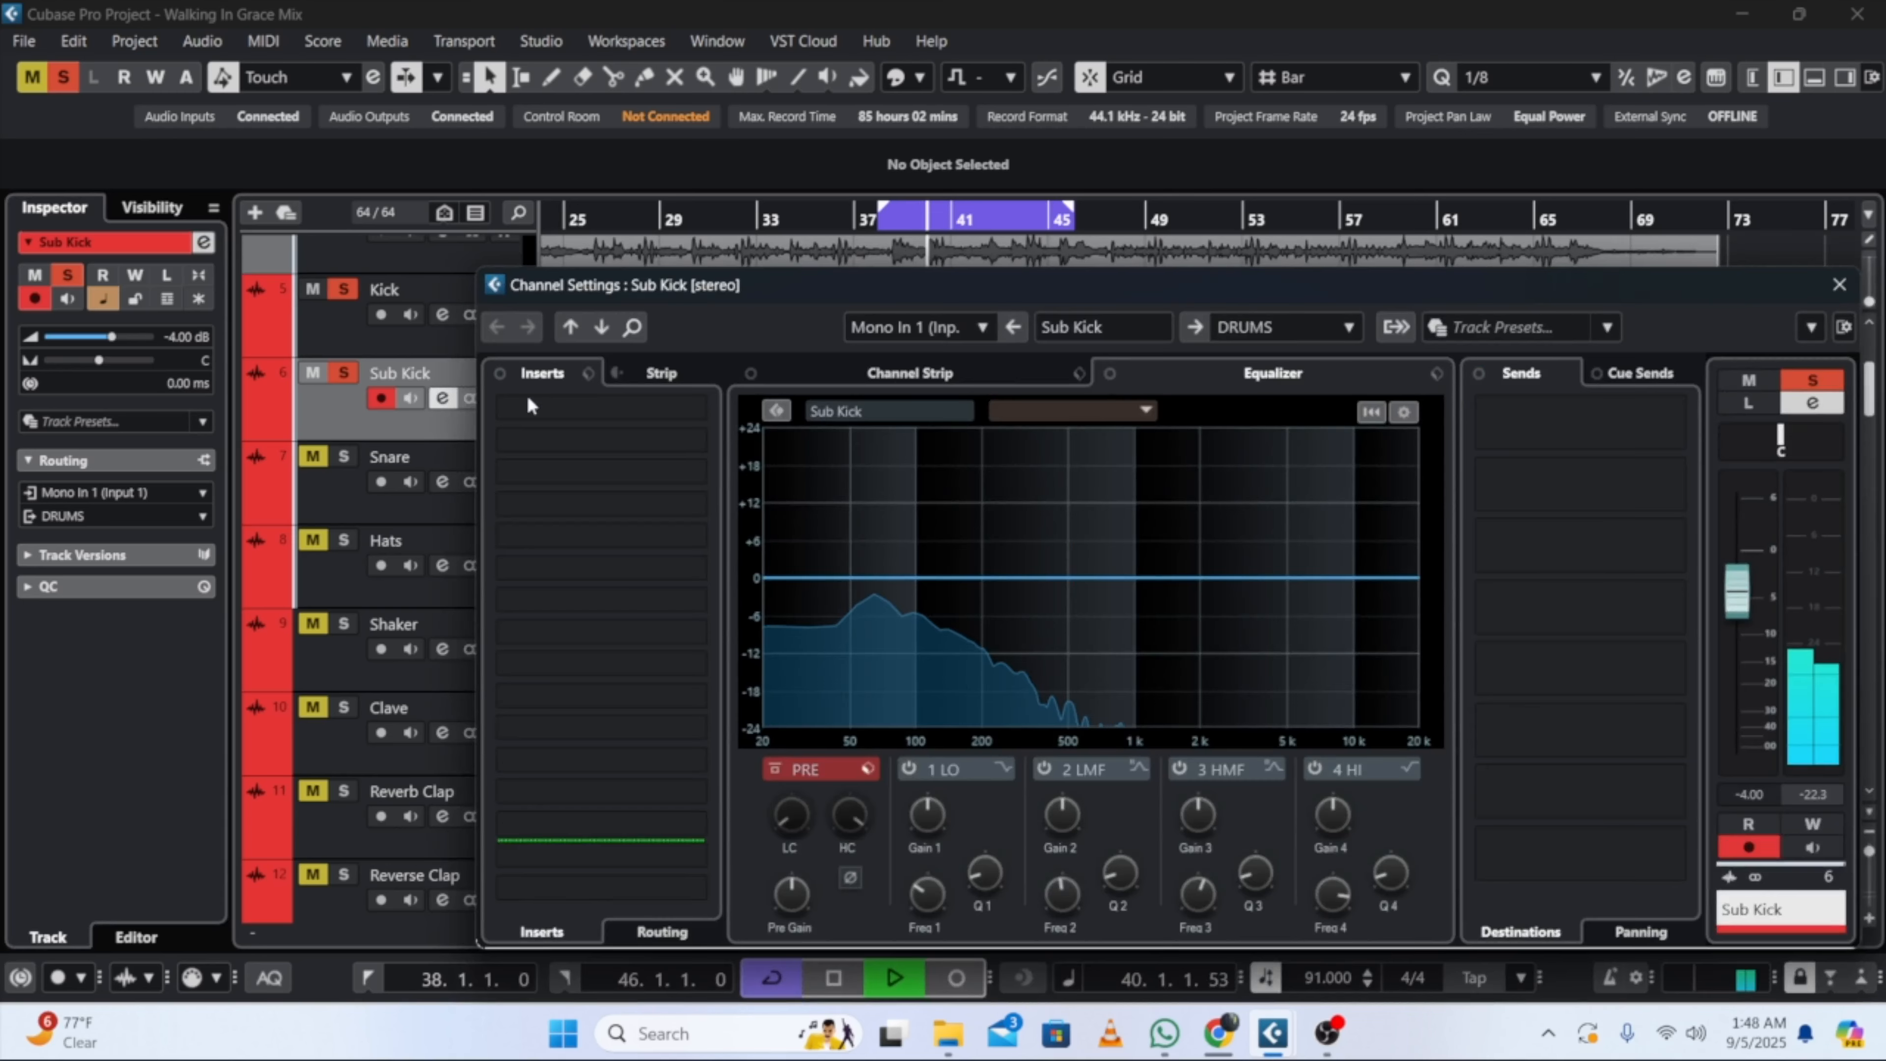
{"action": "left_click", "coordinate": [537, 399]}
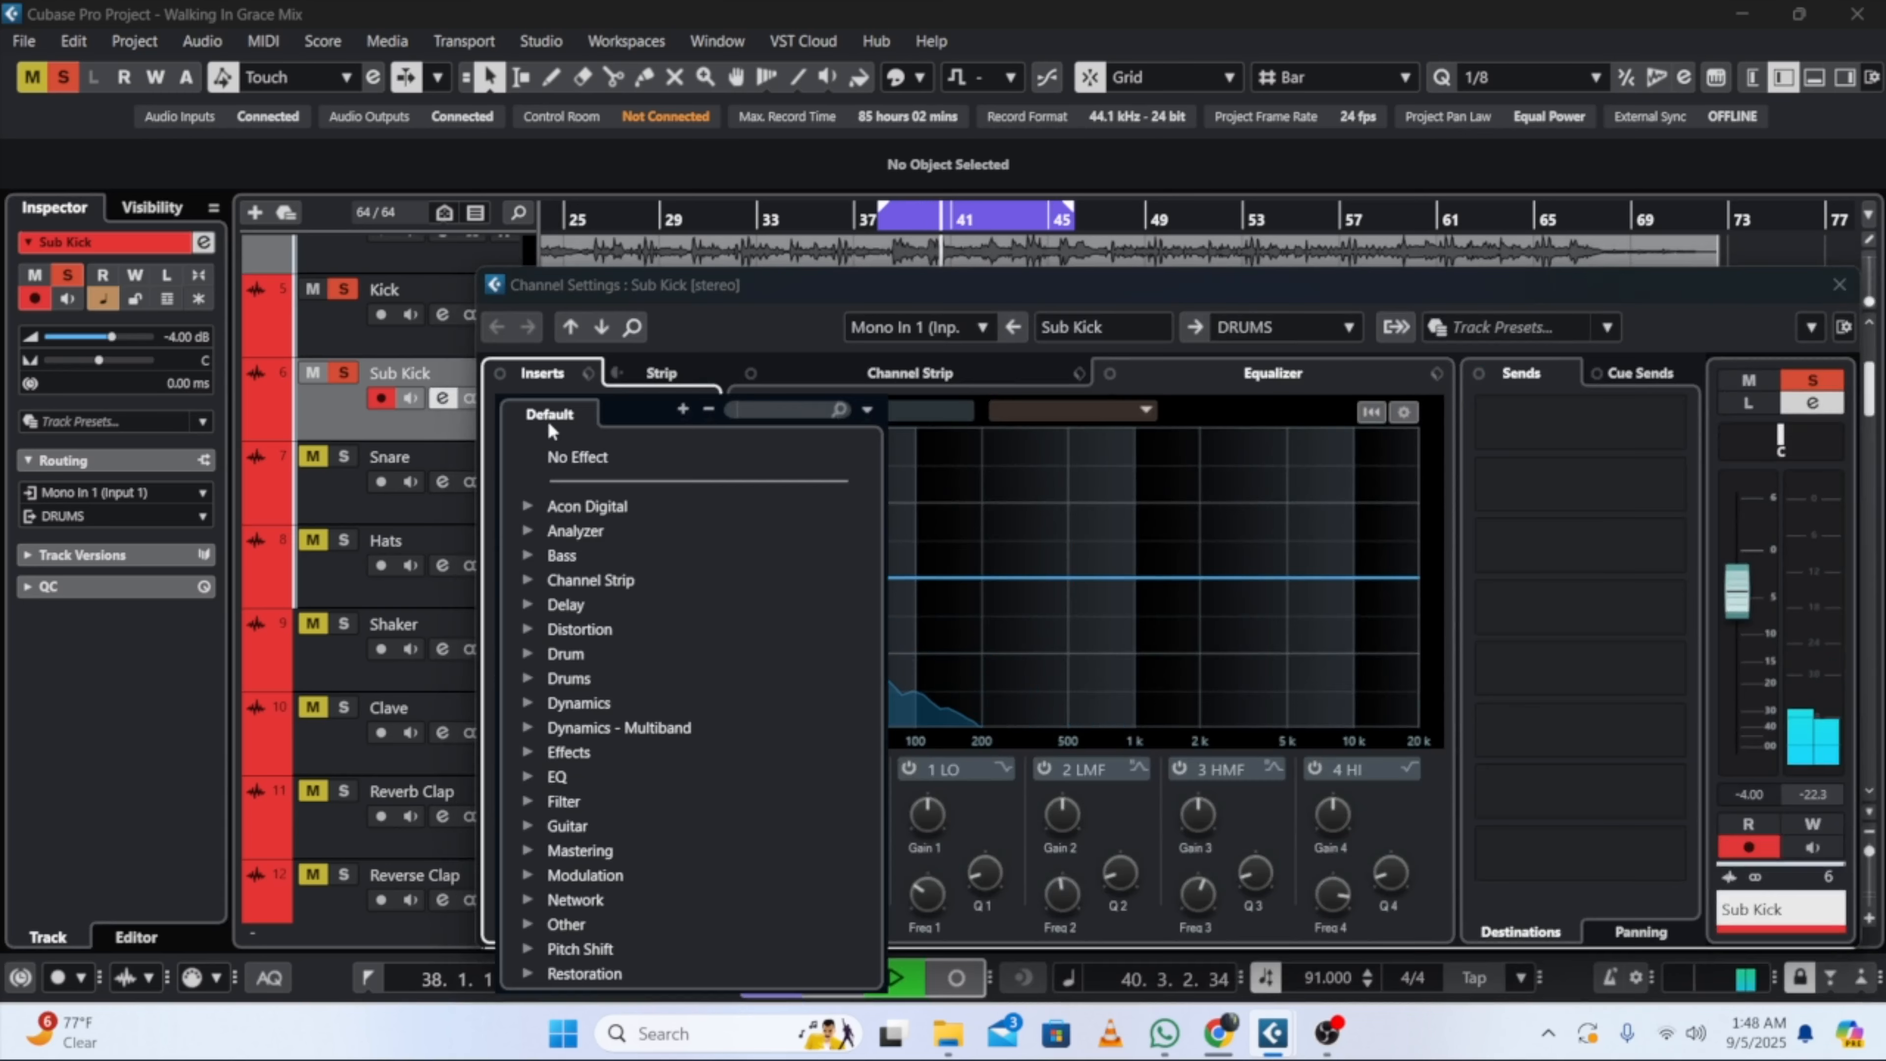
{"action": "left_click", "coordinate": [537, 501]}
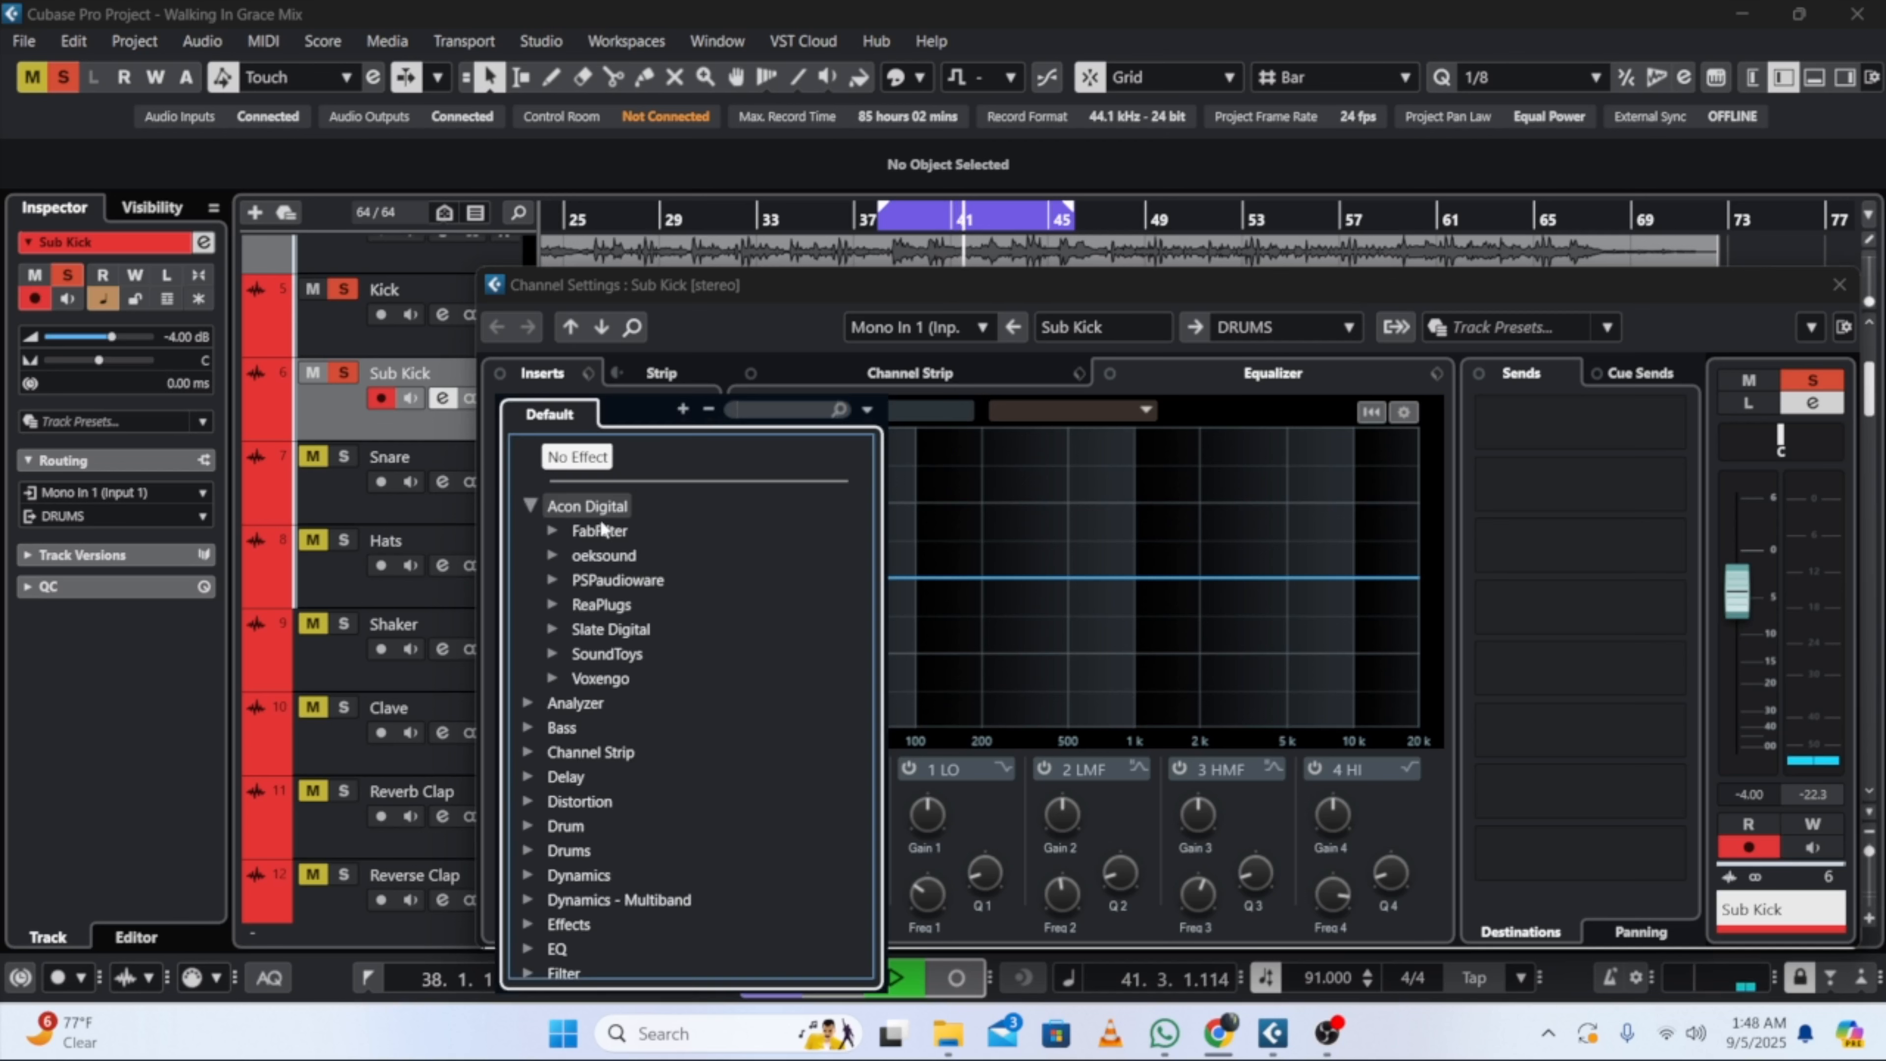
{"action": "left_click", "coordinate": [601, 530]}
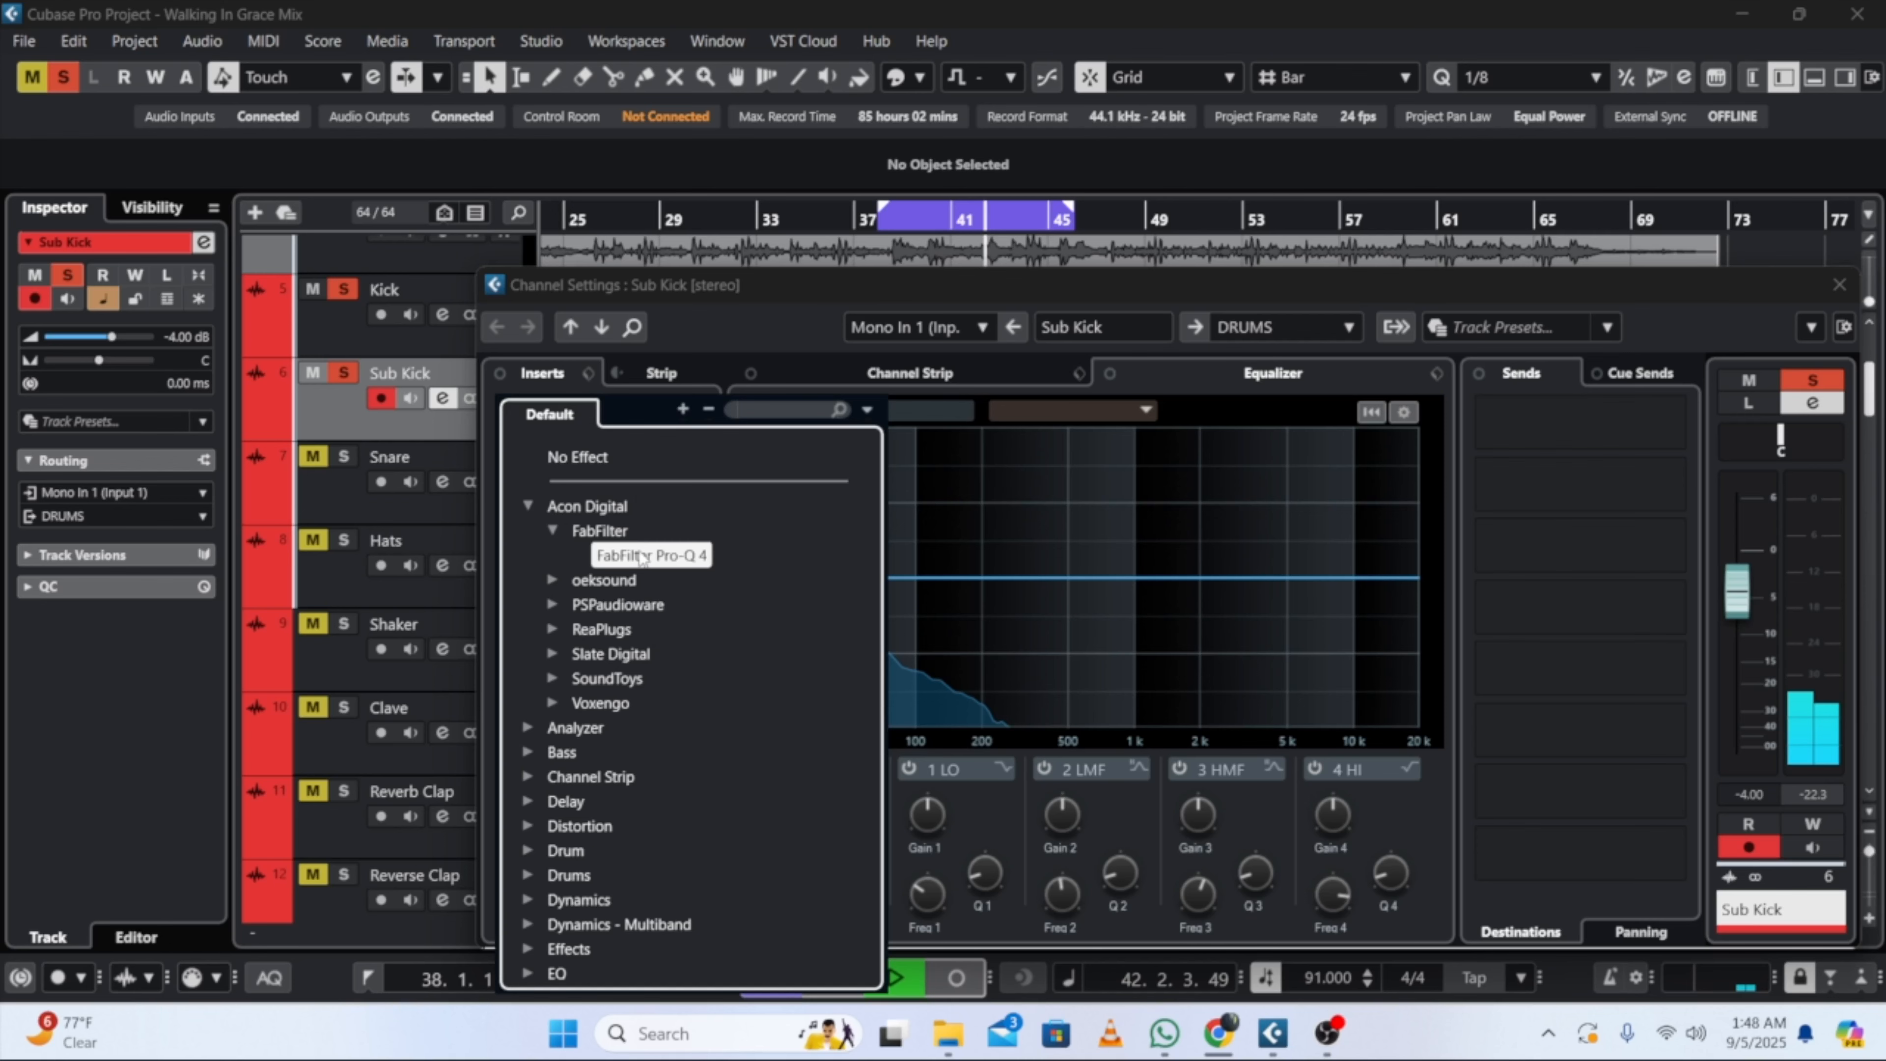
{"action": "left_click", "coordinate": [643, 557]}
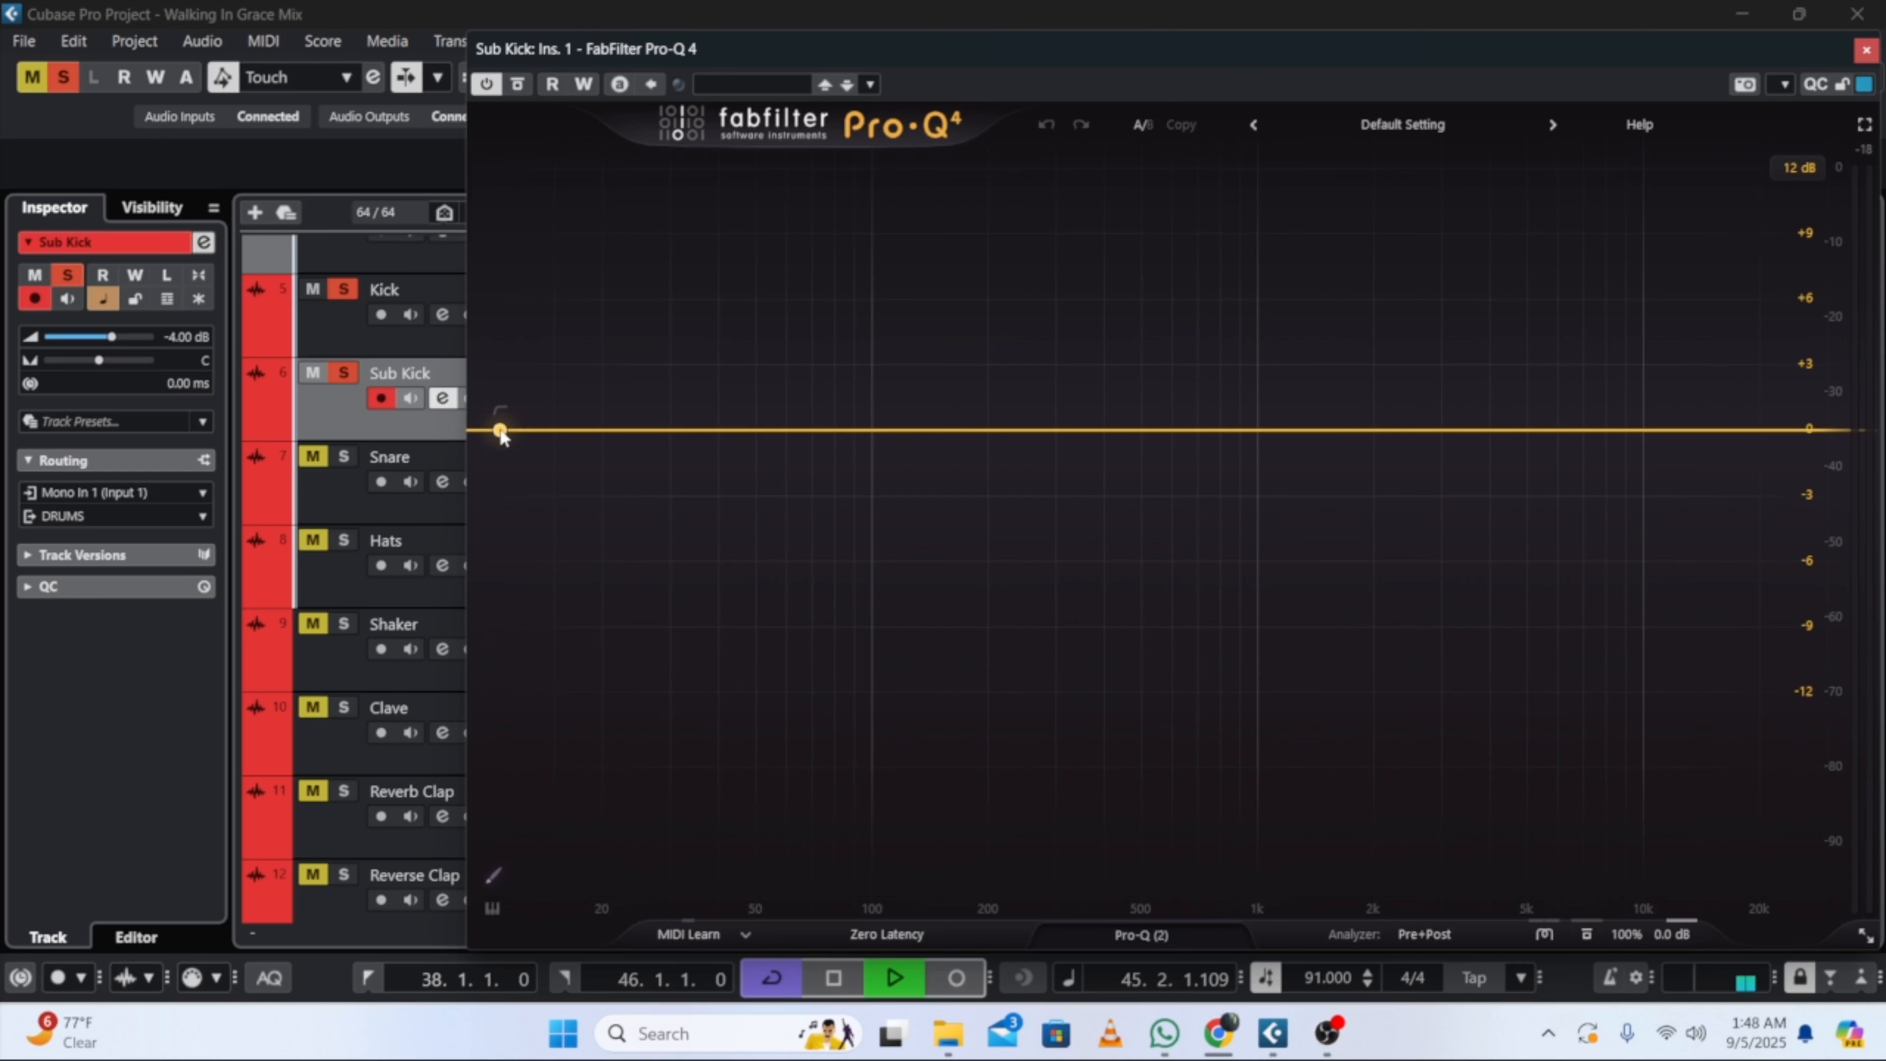
Step: Add a low-cut band to the Sub Kick with a 36 dB/oct slope at about 25 Hz
{"action": "left_click", "coordinate": [499, 430]}
{"action": "left_click", "coordinate": [549, 852]}
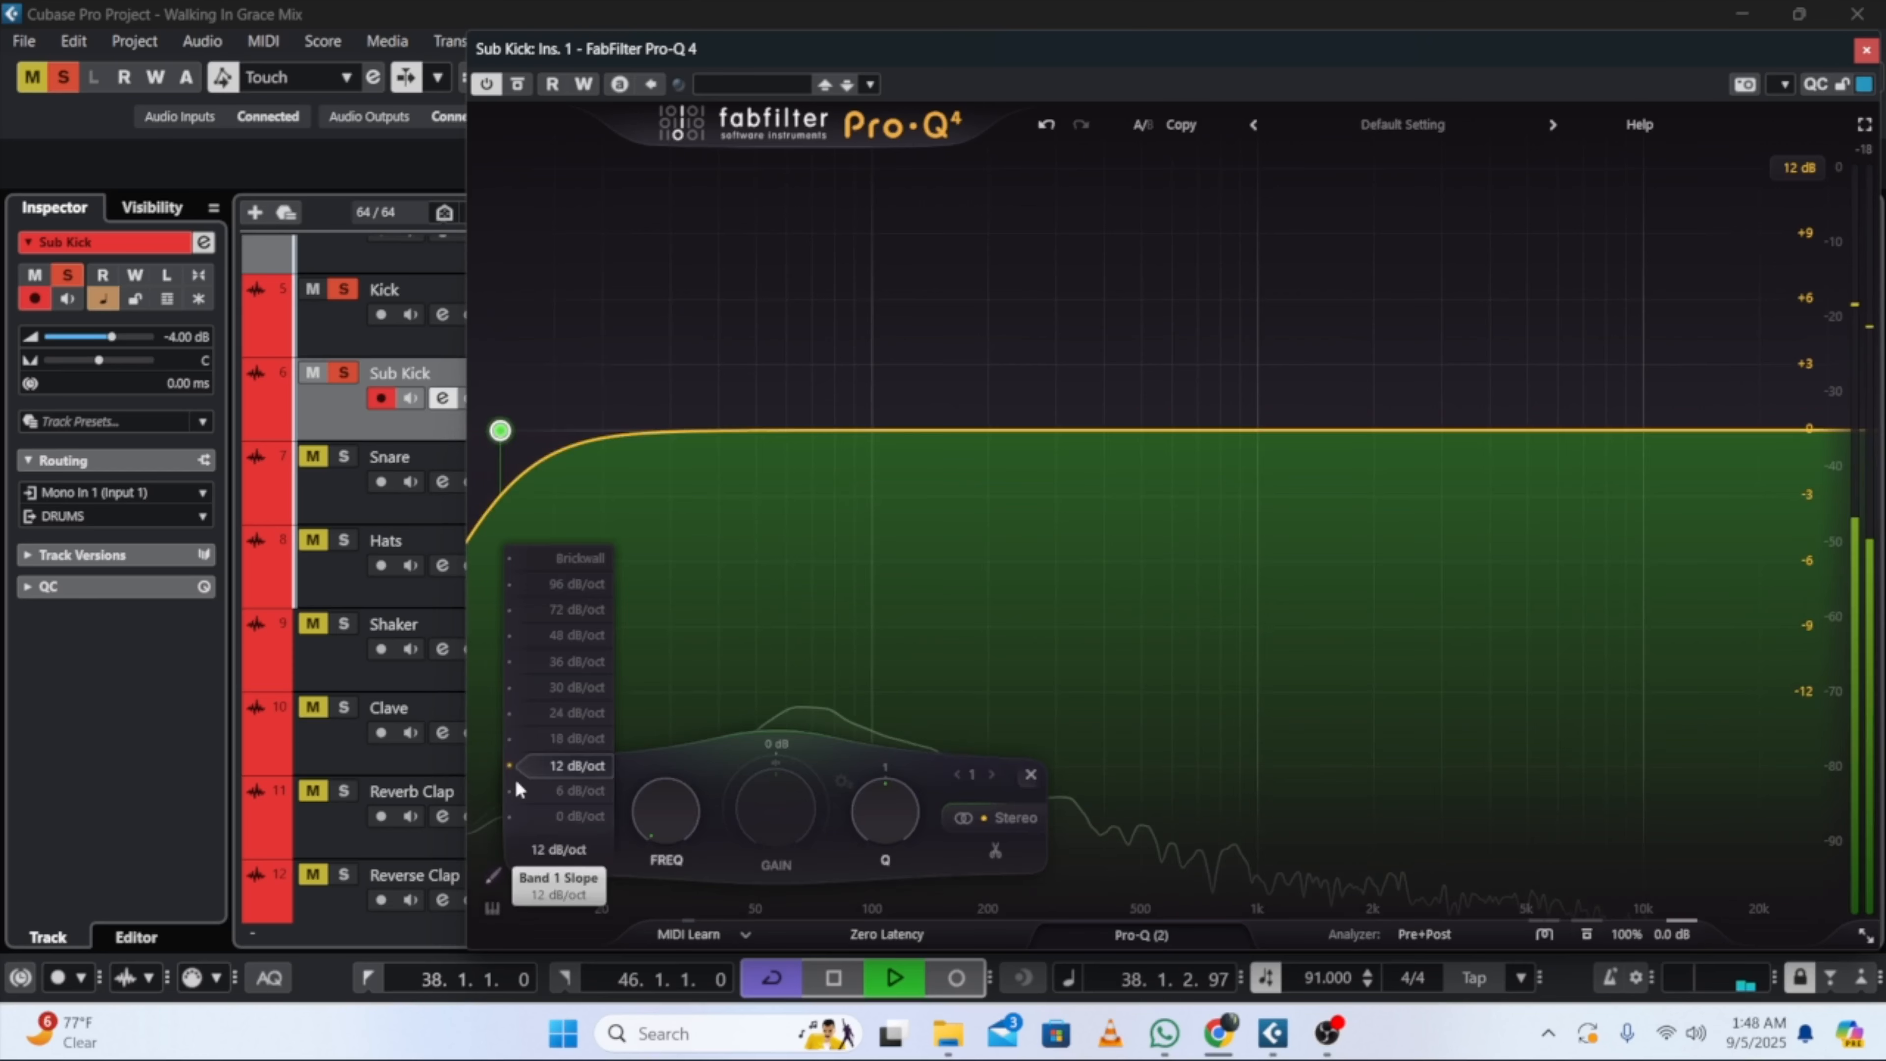
{"action": "left_click", "coordinate": [560, 662]}
{"action": "scroll", "coordinate": [641, 794], "scroll_direction": "up", "scroll_amount": 5}
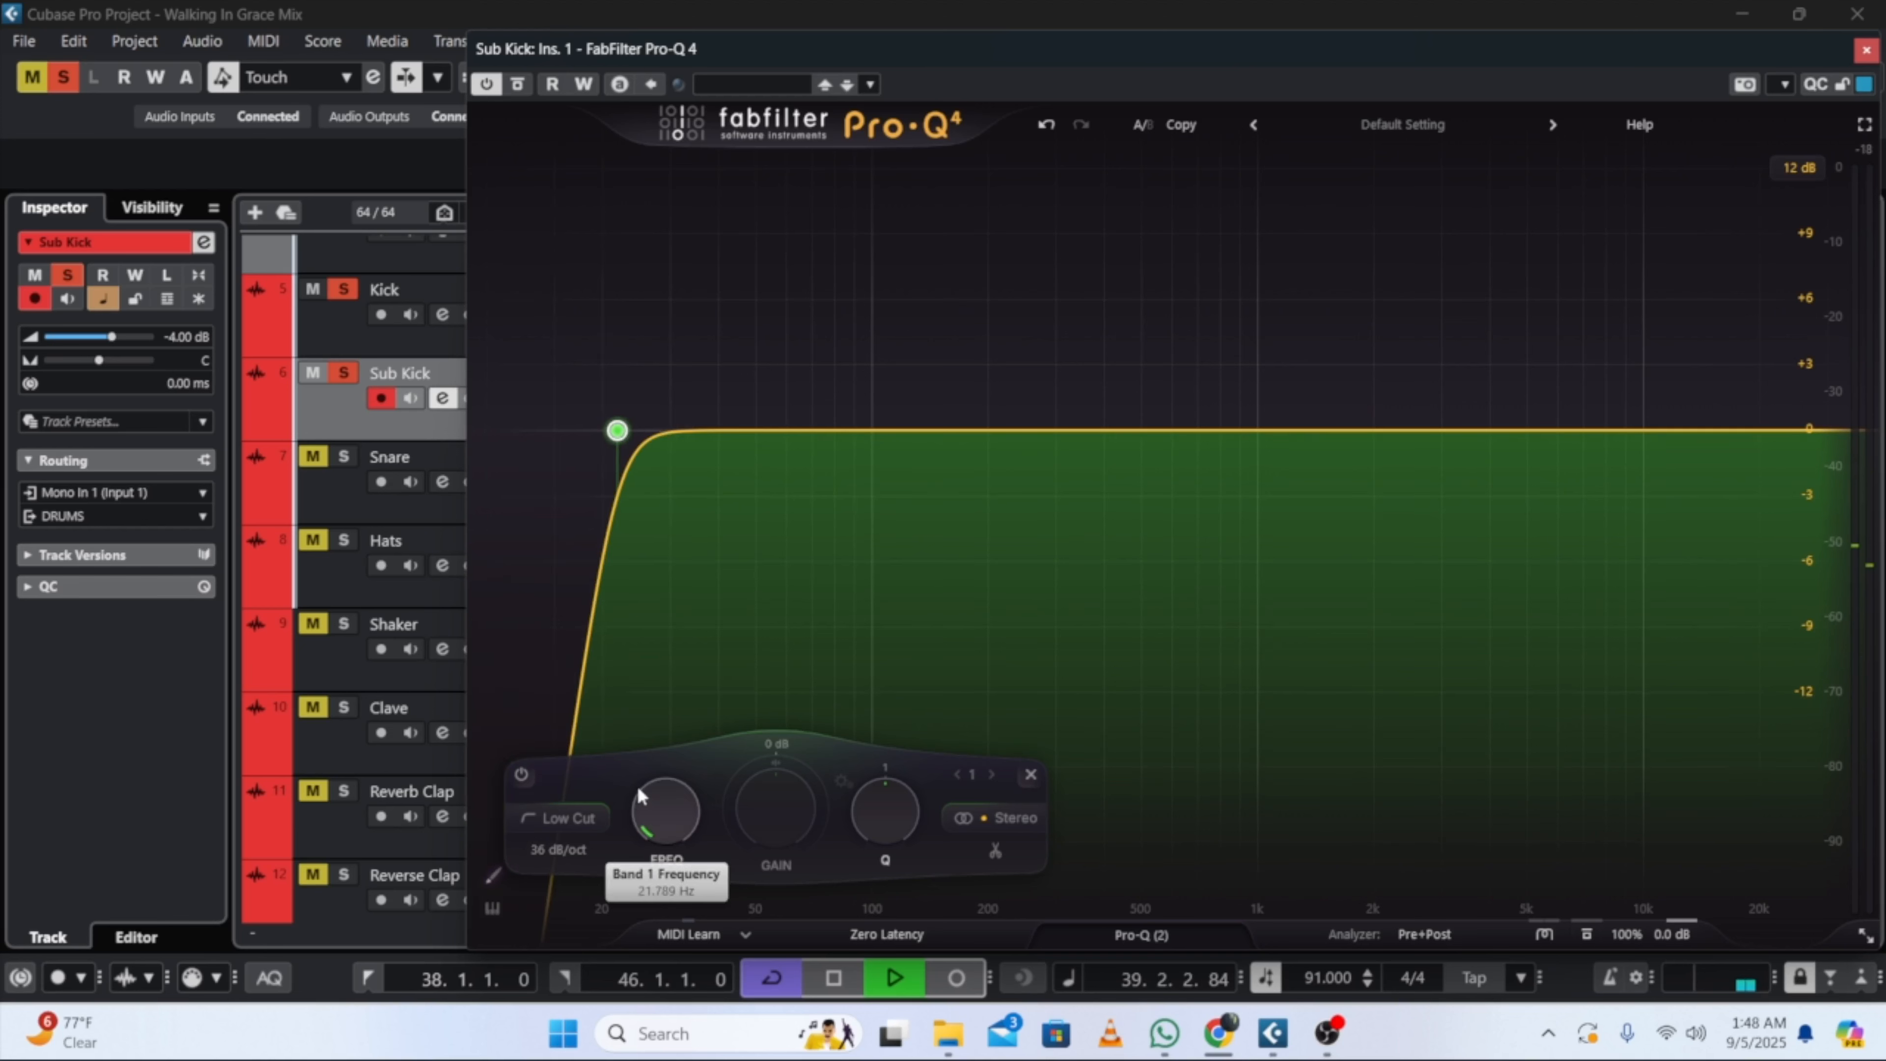
{"action": "scroll", "coordinate": [641, 794], "scroll_direction": "up", "scroll_amount": 3}
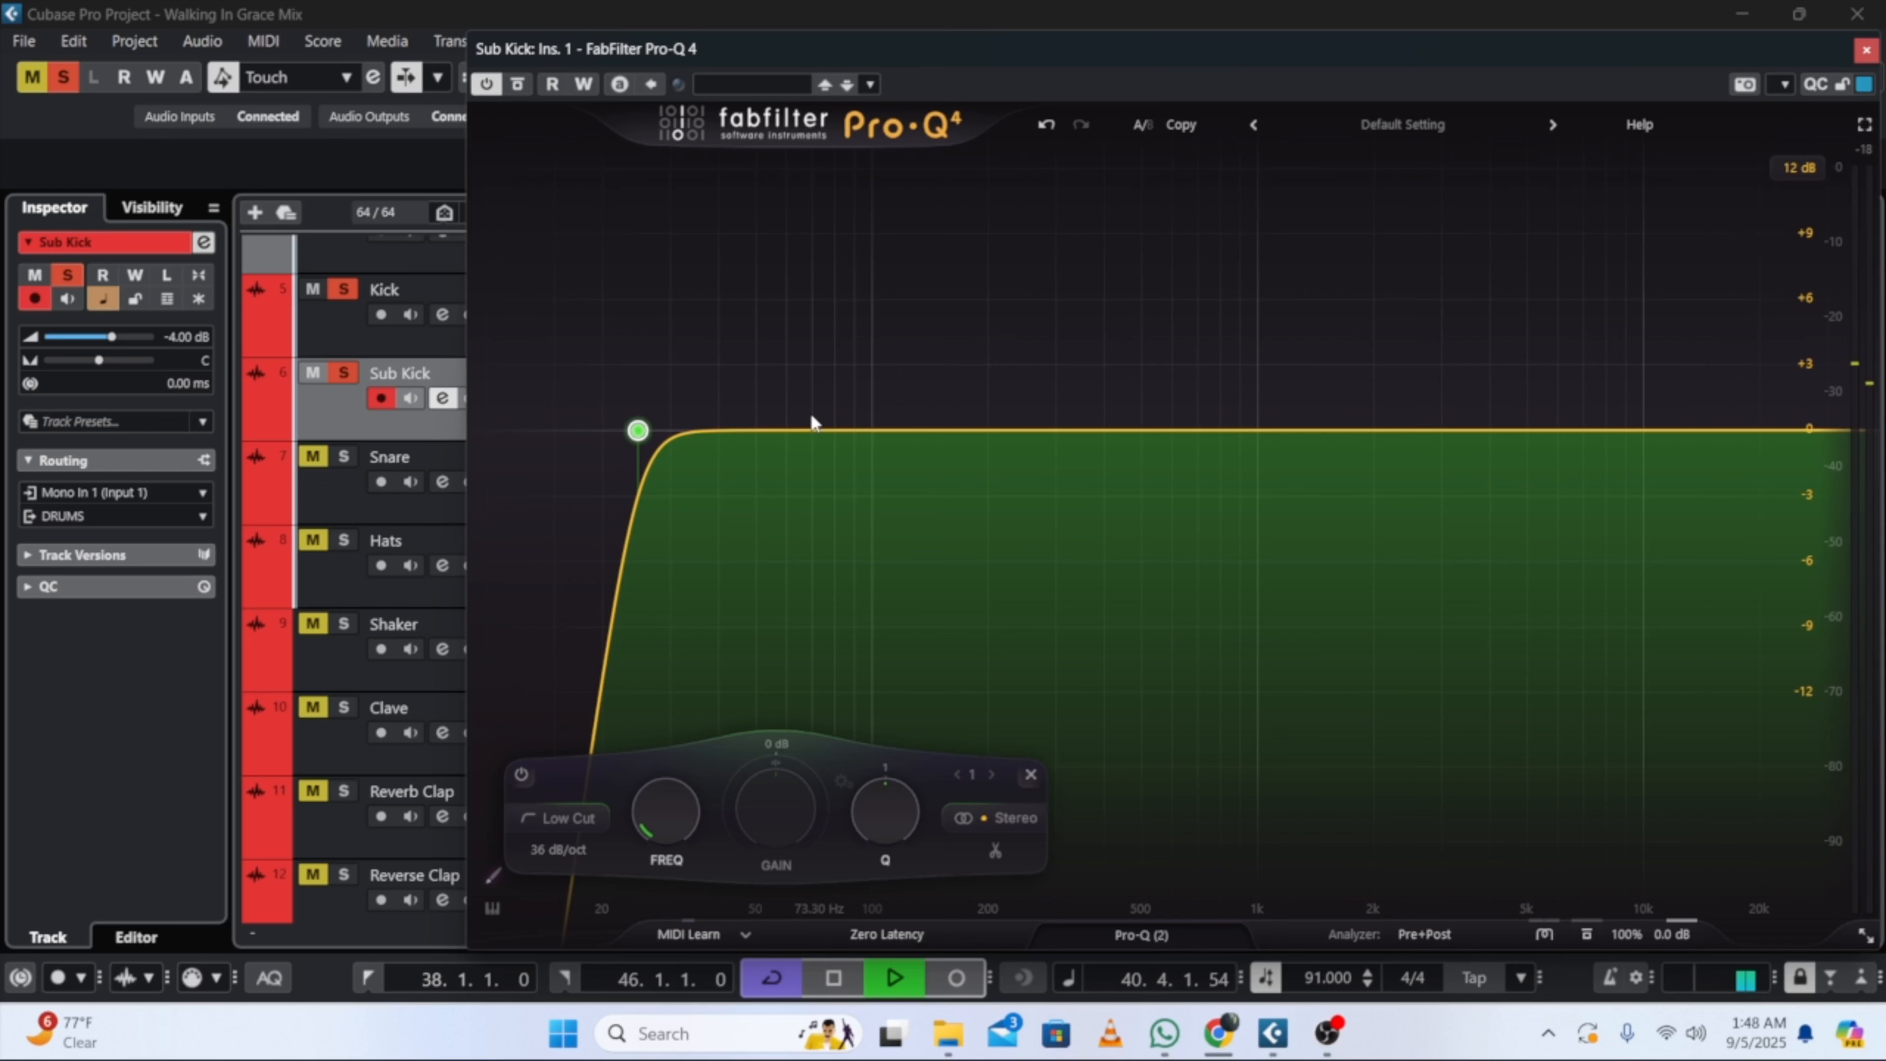
Step: Add a narrowed bell band boosting about 1.8 dB at 61.457 Hz, and close the Pro-Q 4 and Sub Kick channel settings windows
{"action": "left_click", "coordinate": [791, 392]}
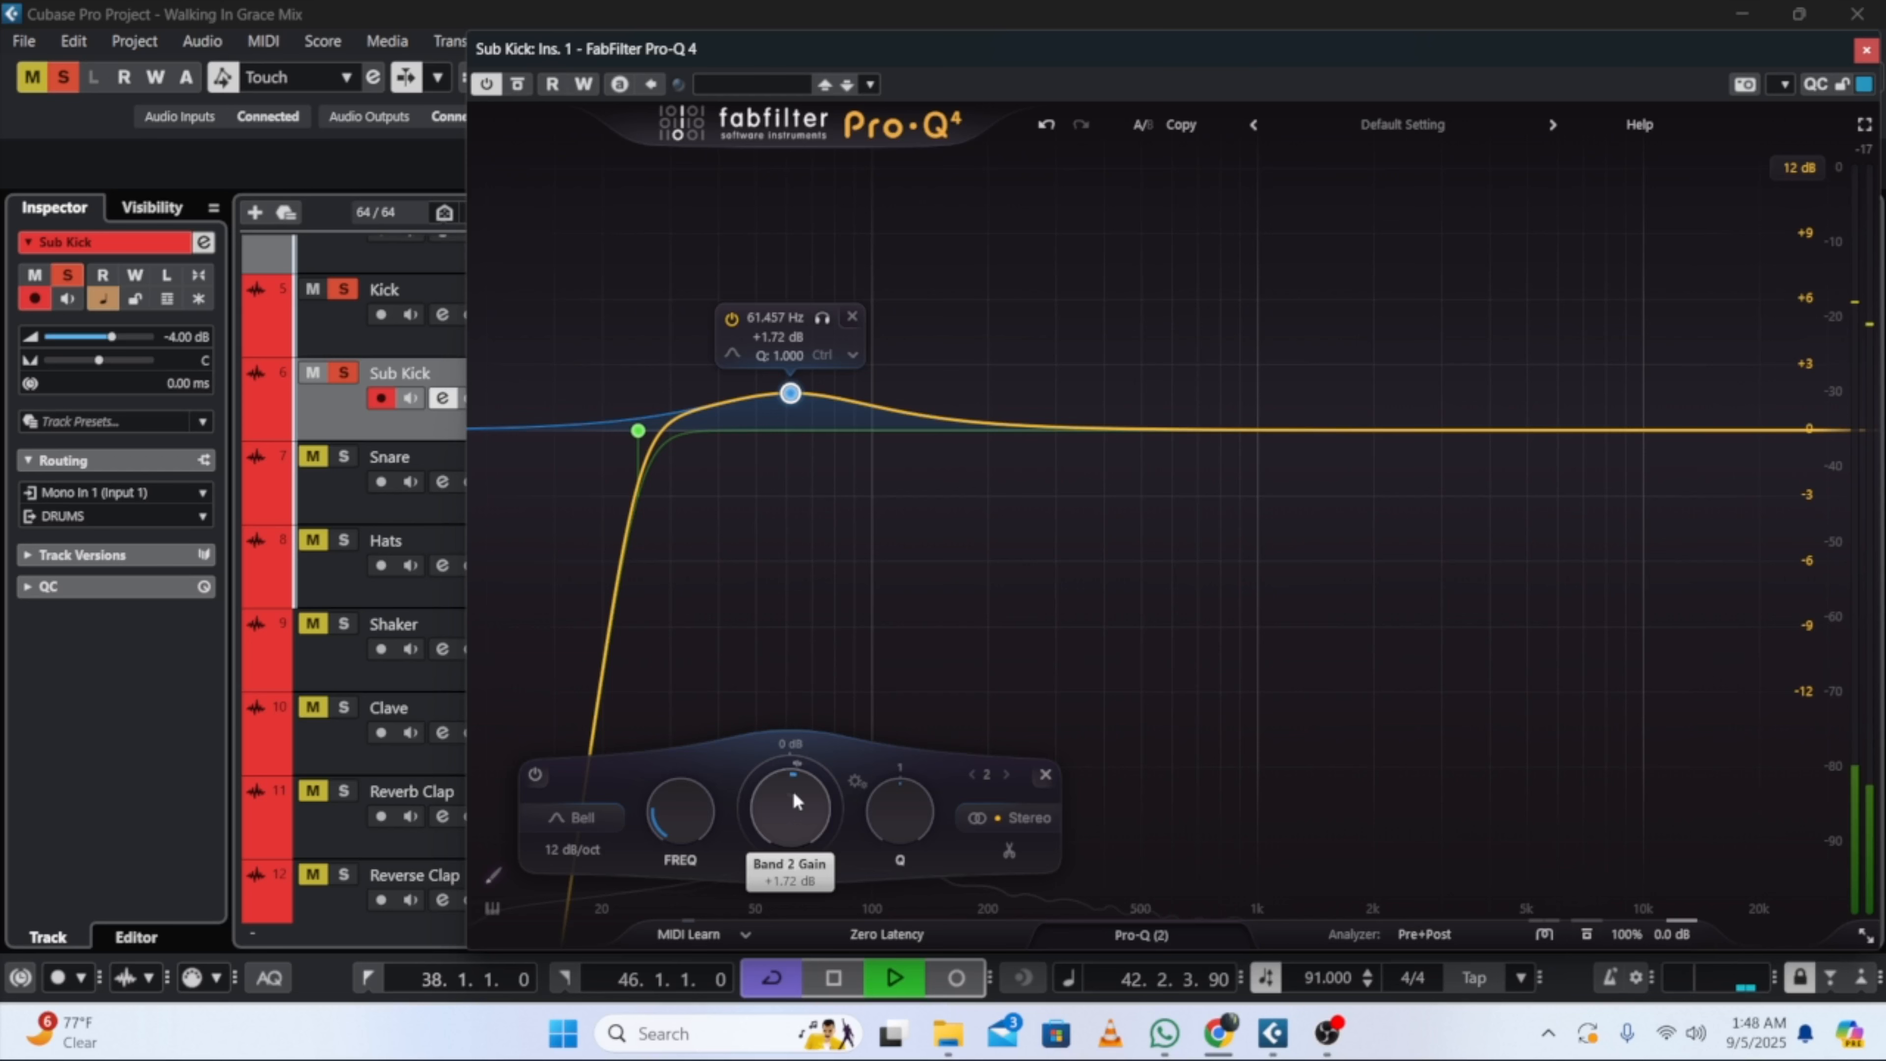
{"action": "scroll", "coordinate": [882, 821], "scroll_direction": "up", "scroll_amount": 5}
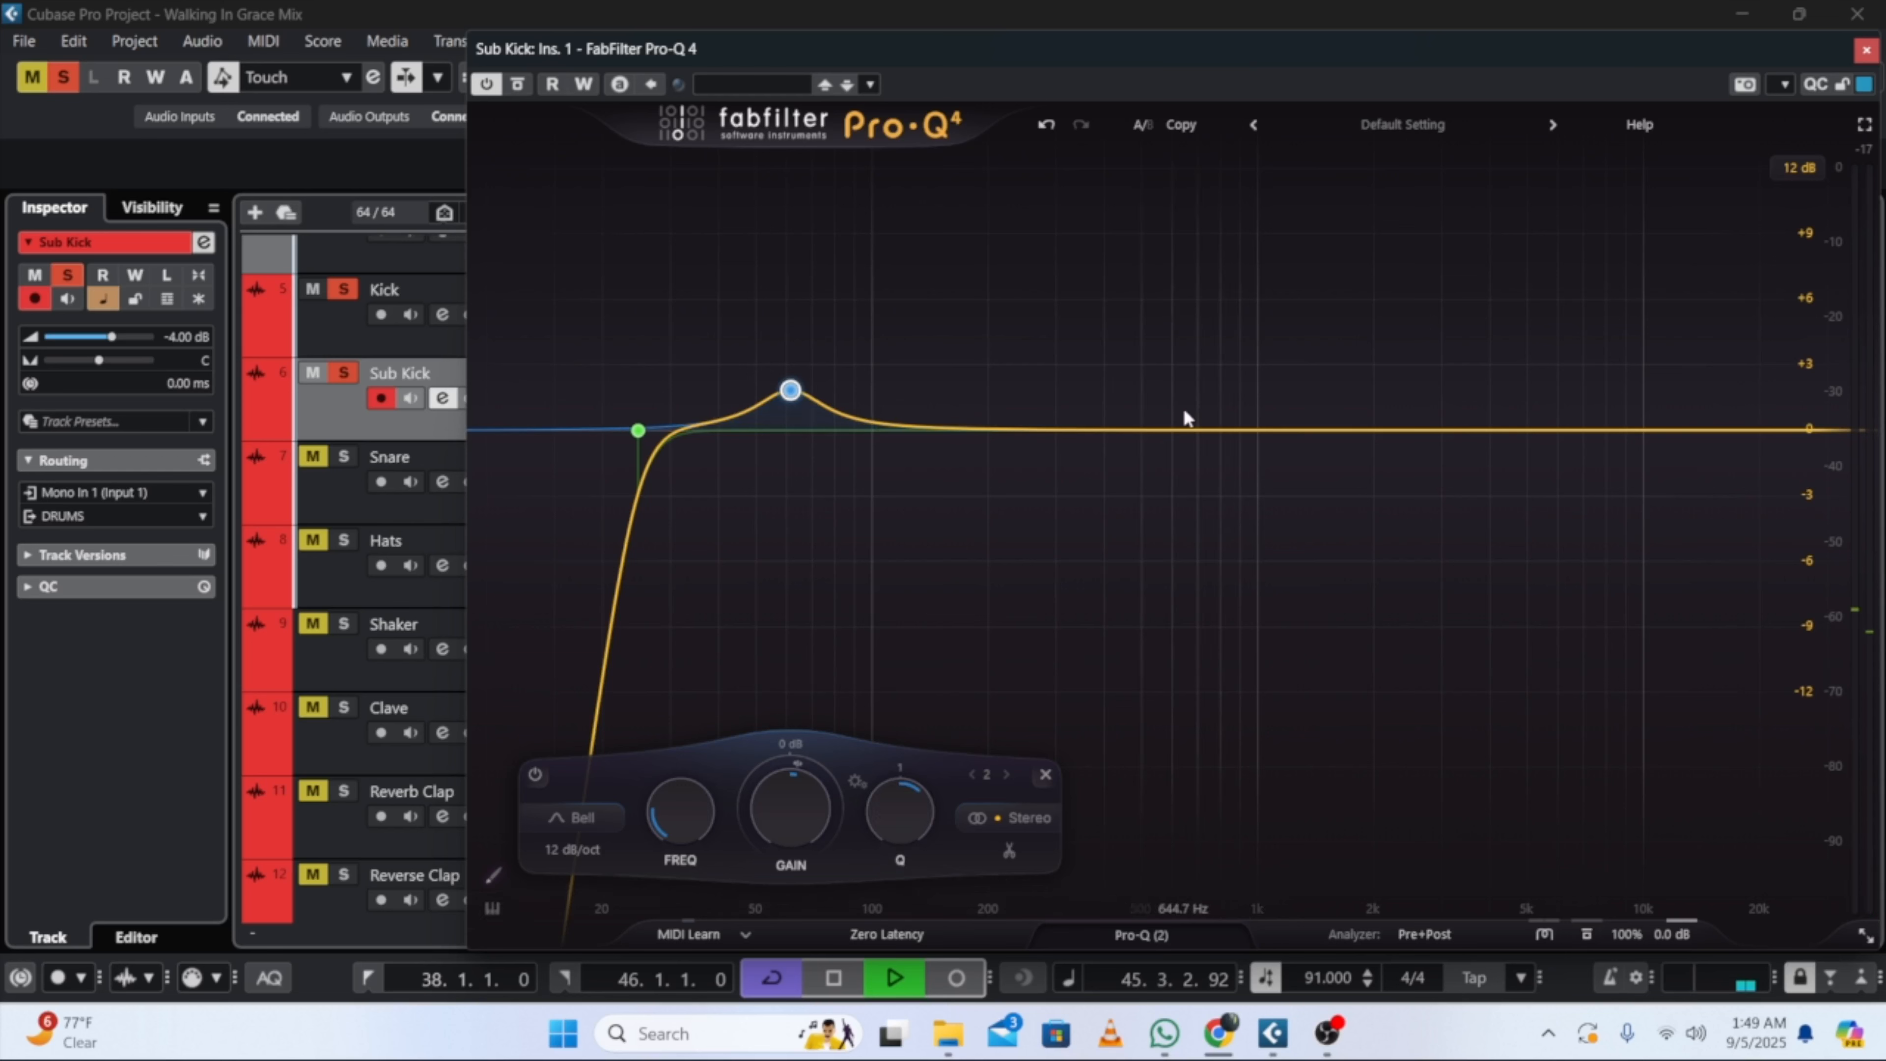
{"action": "left_click", "coordinate": [1865, 49]}
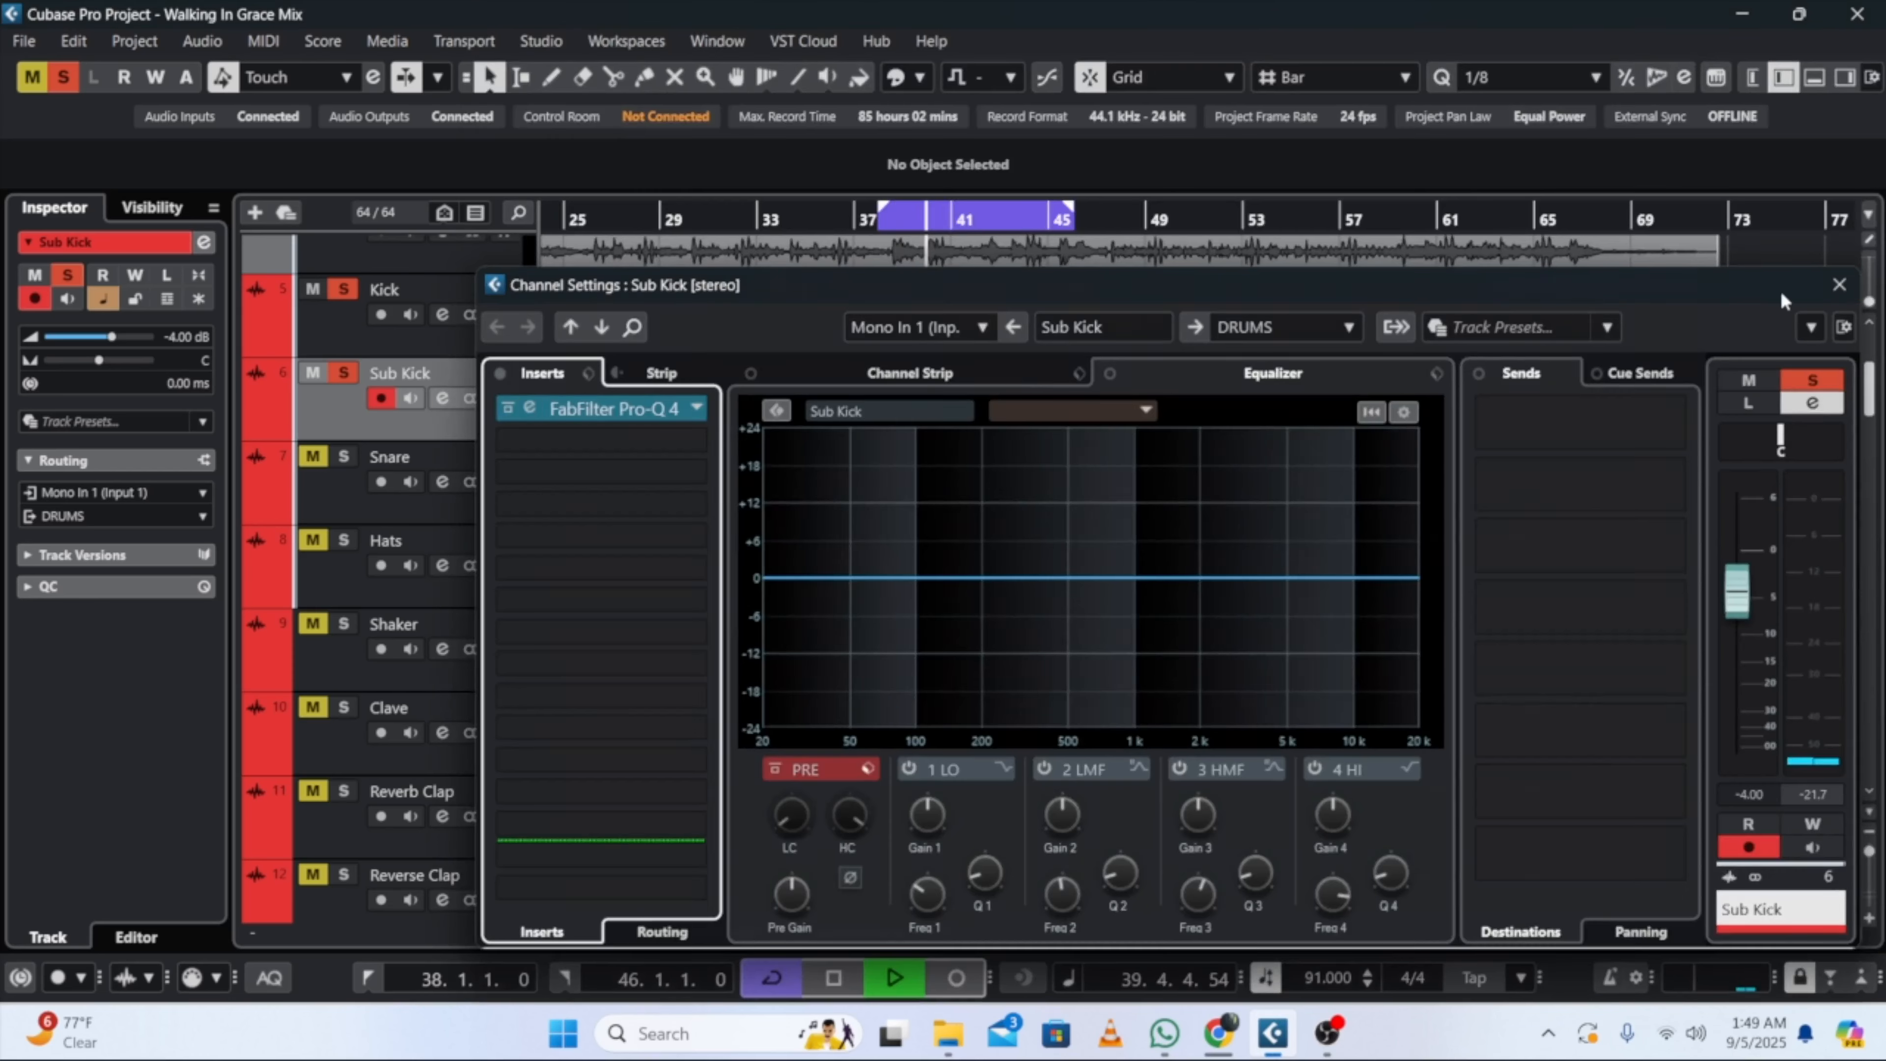
{"action": "left_click", "coordinate": [1841, 285]}
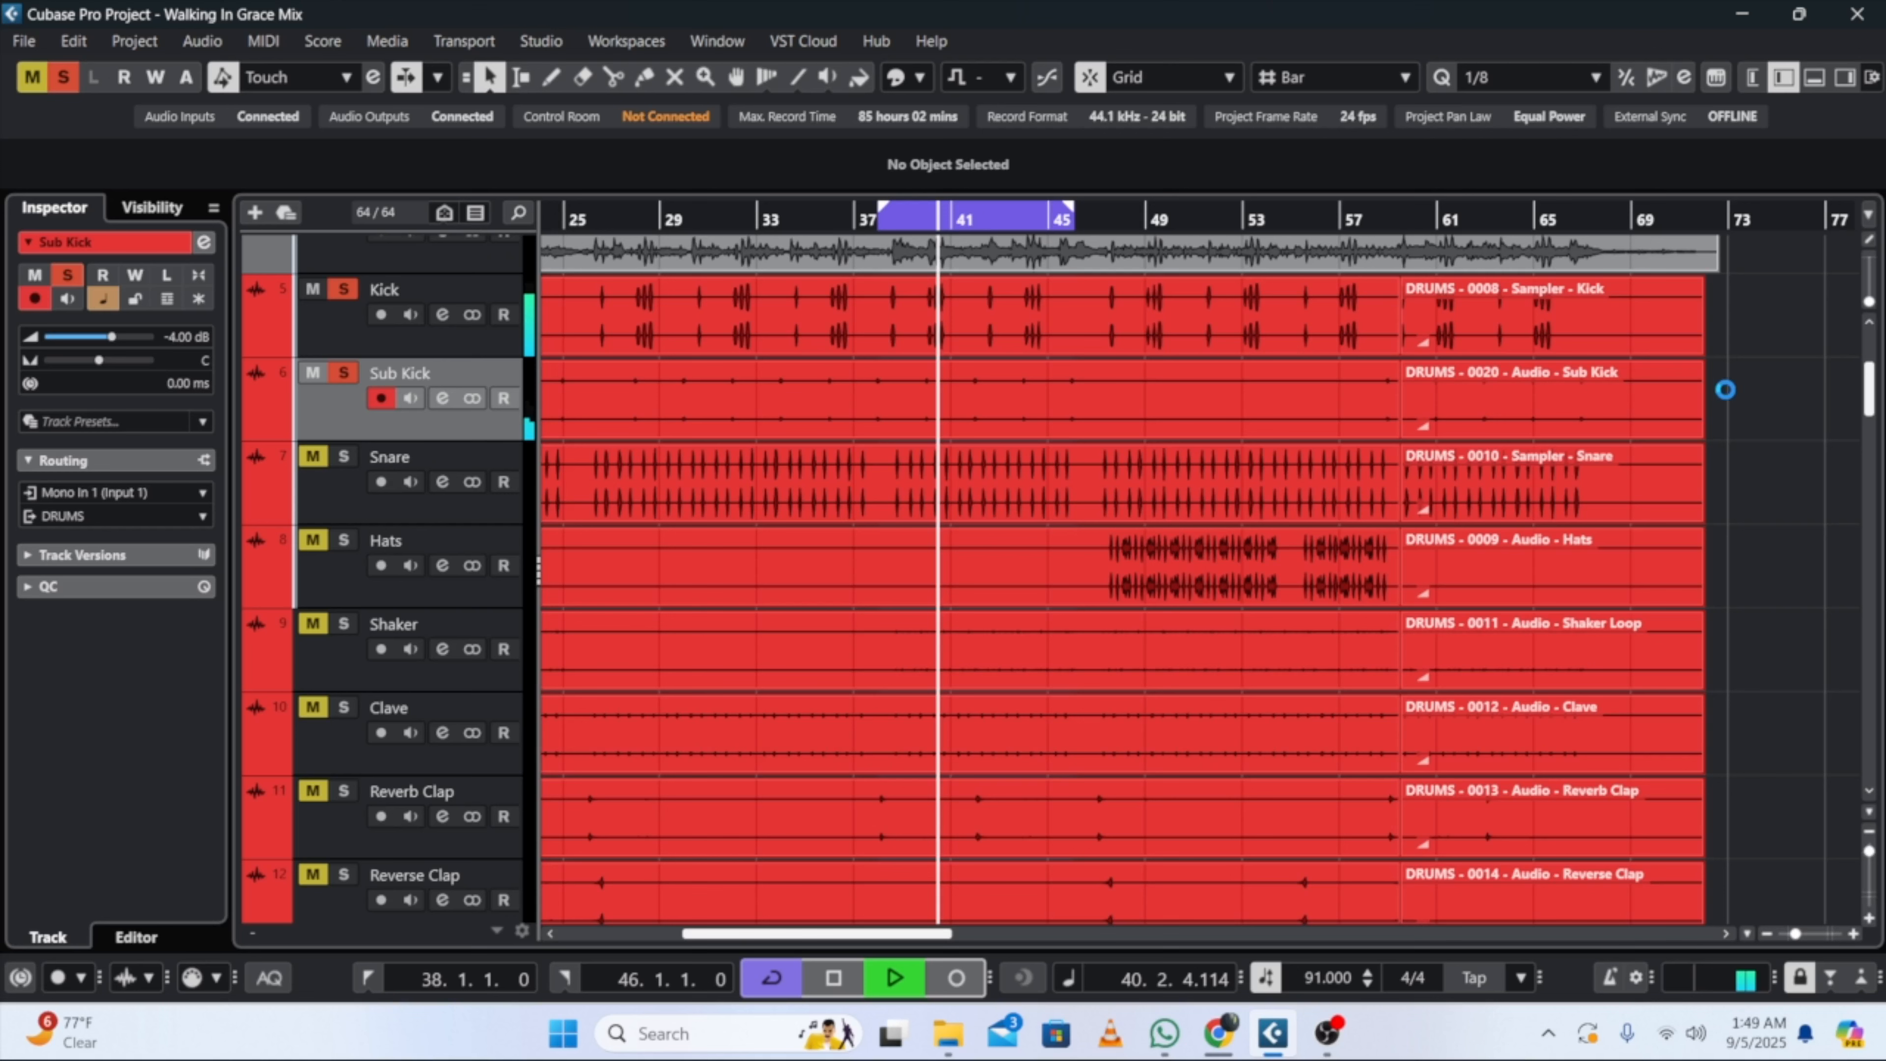
Step: Stop playback, solo and select the Snare track, and resume playback
{"action": "key", "text": "space"}
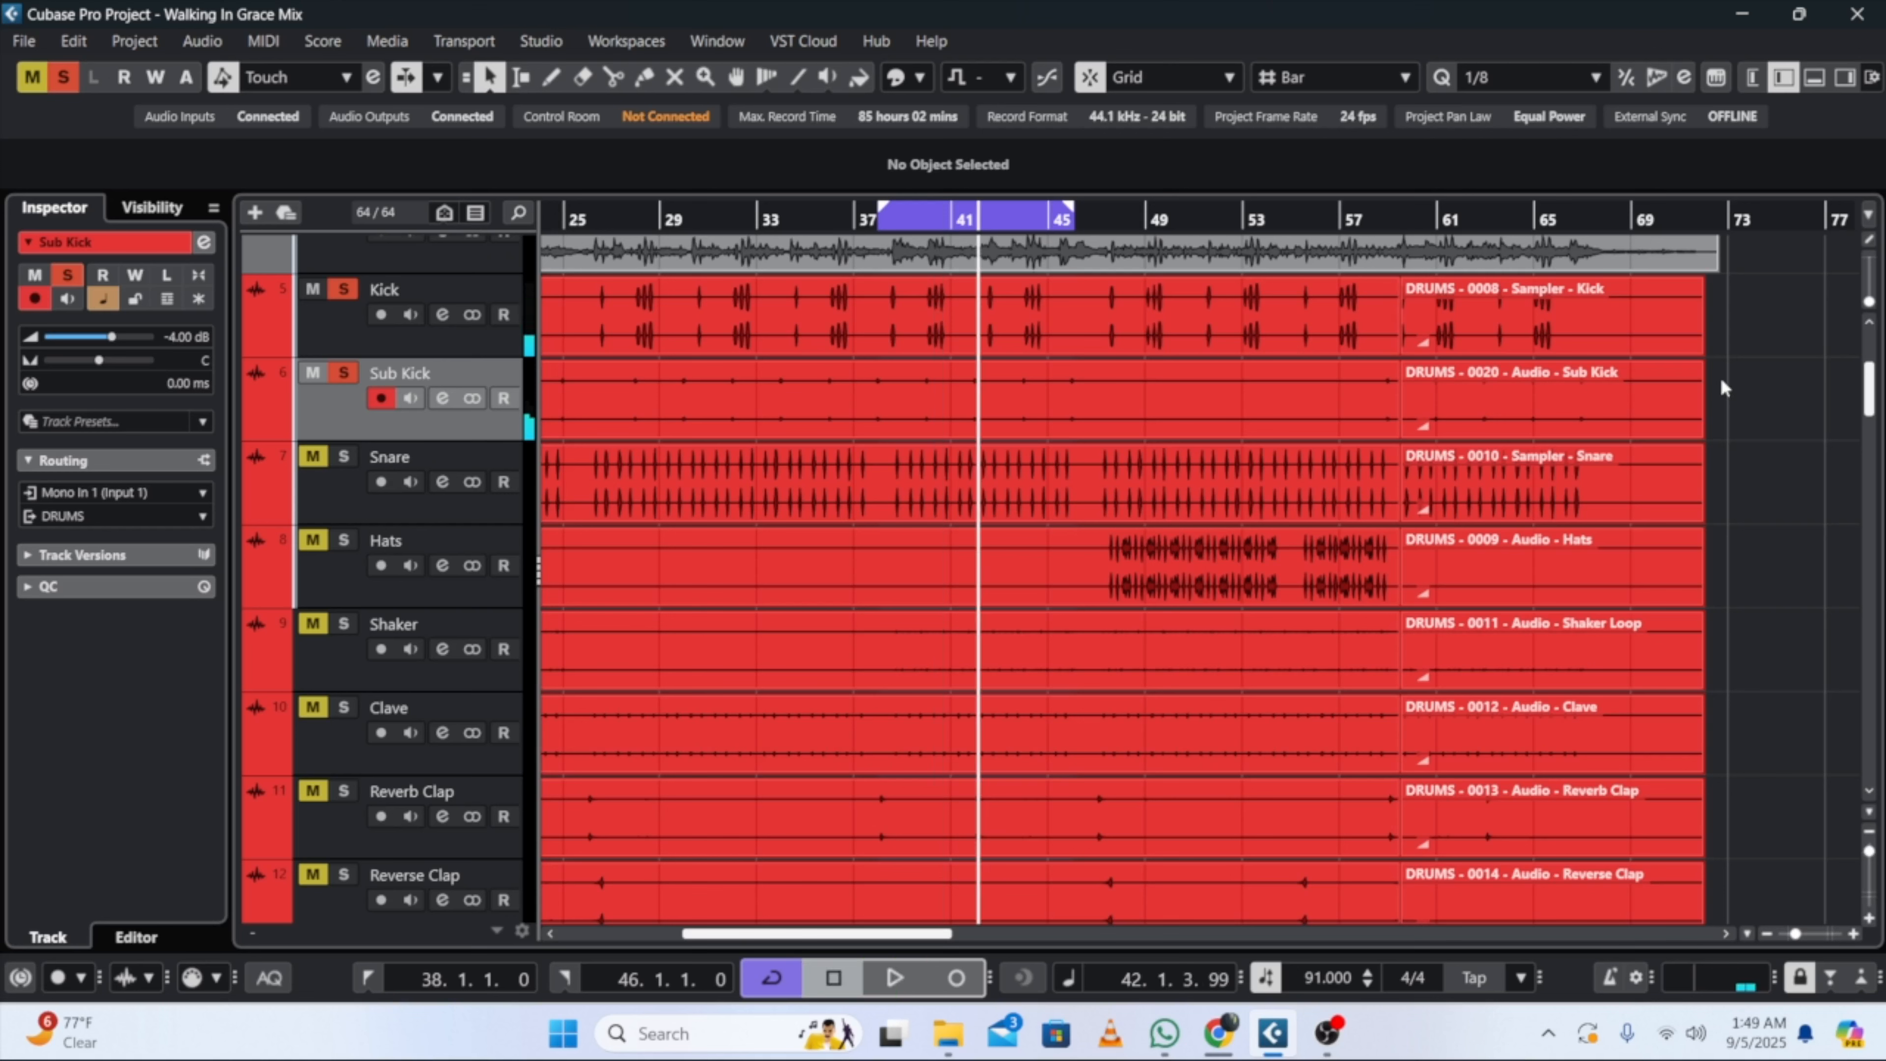
{"action": "left_click", "coordinate": [341, 465]}
{"action": "left_click", "coordinate": [349, 484]}
{"action": "key", "text": "space"}
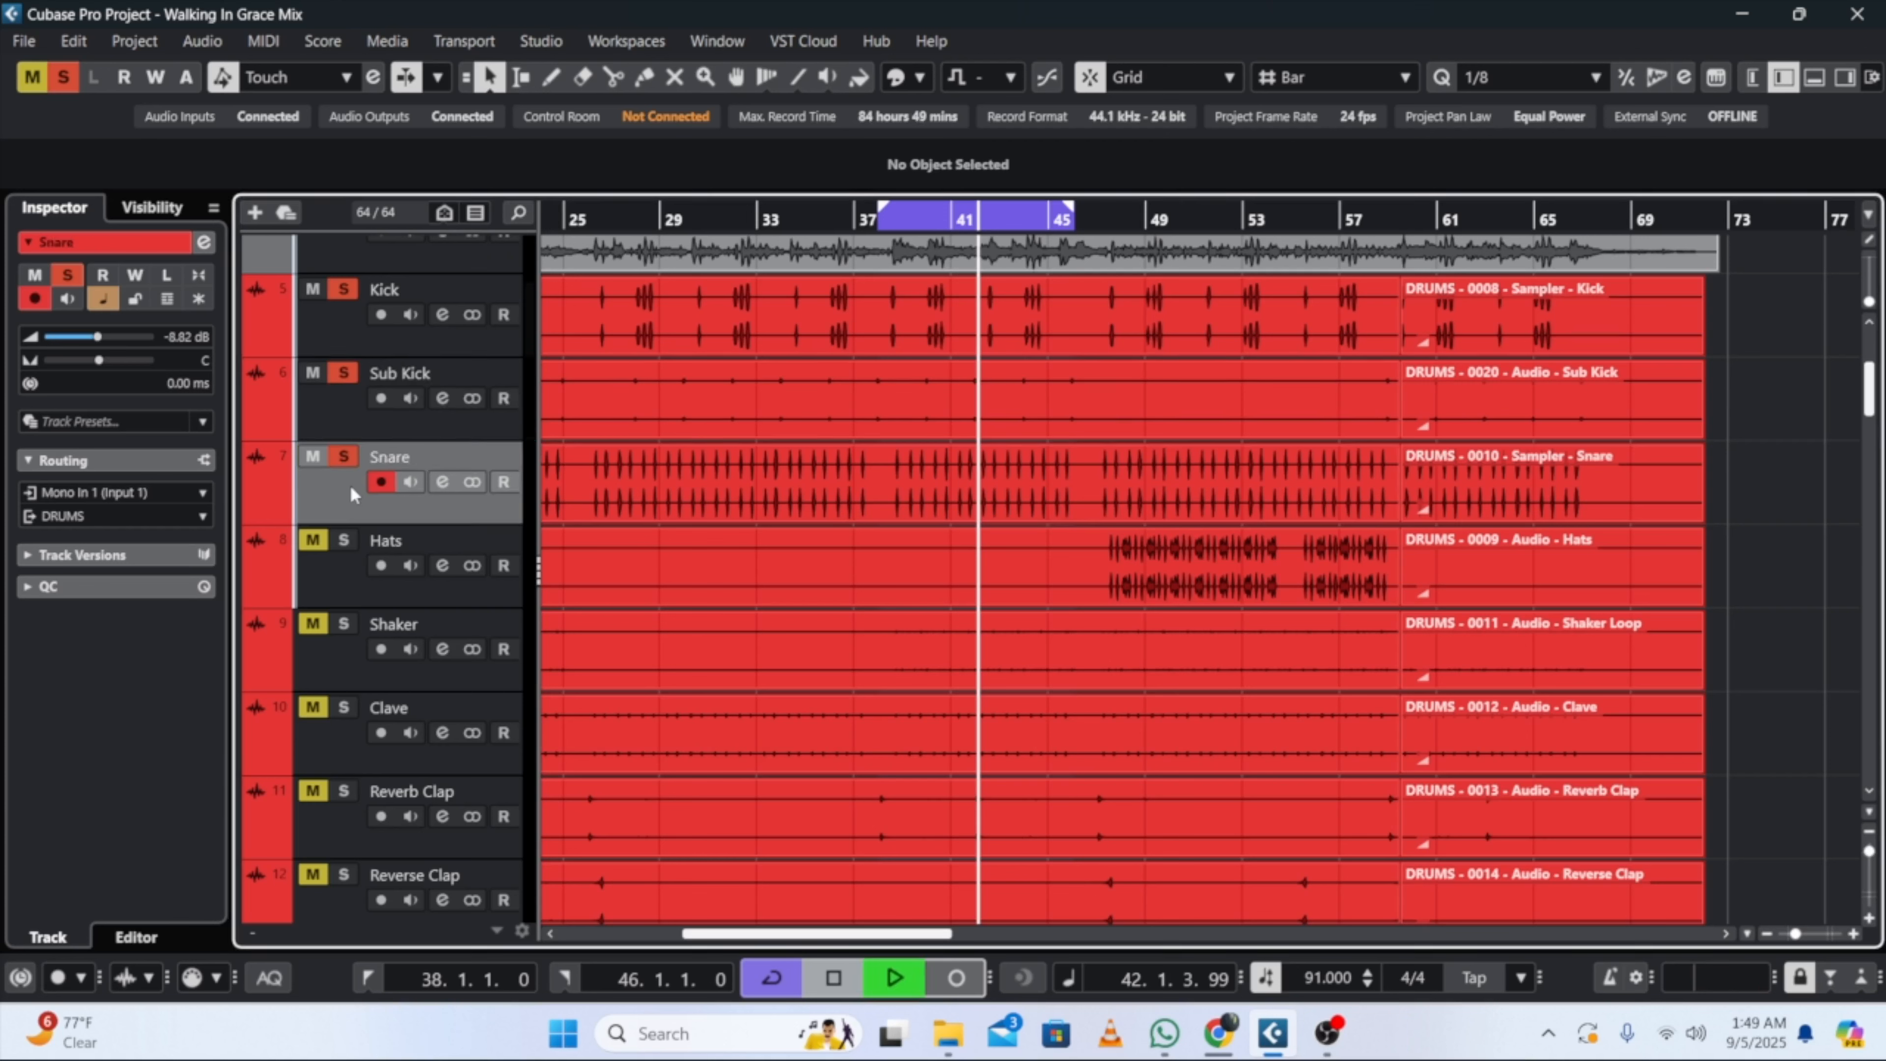
Step: Load FabFilter Pro-Q 4 in the first insert slot of the Snare channel
{"action": "left_click", "coordinate": [212, 245]}
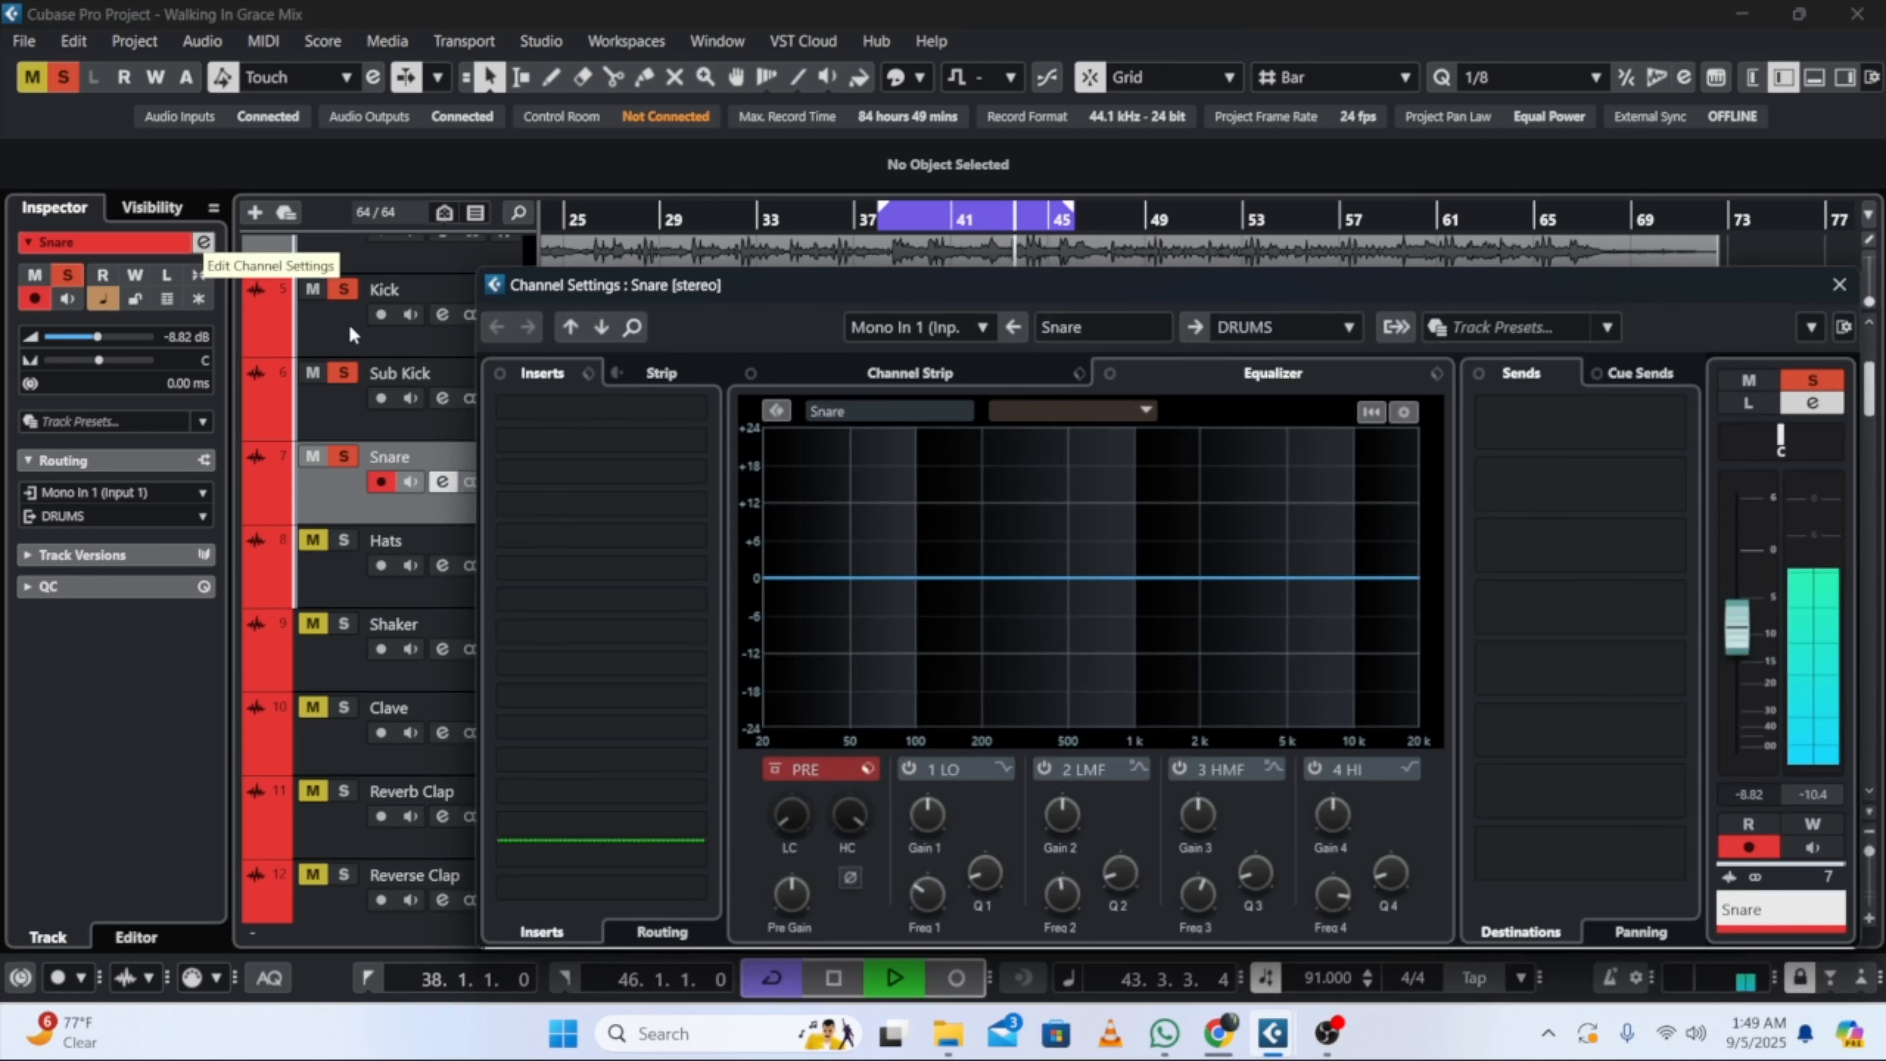
{"action": "left_click", "coordinate": [608, 410]}
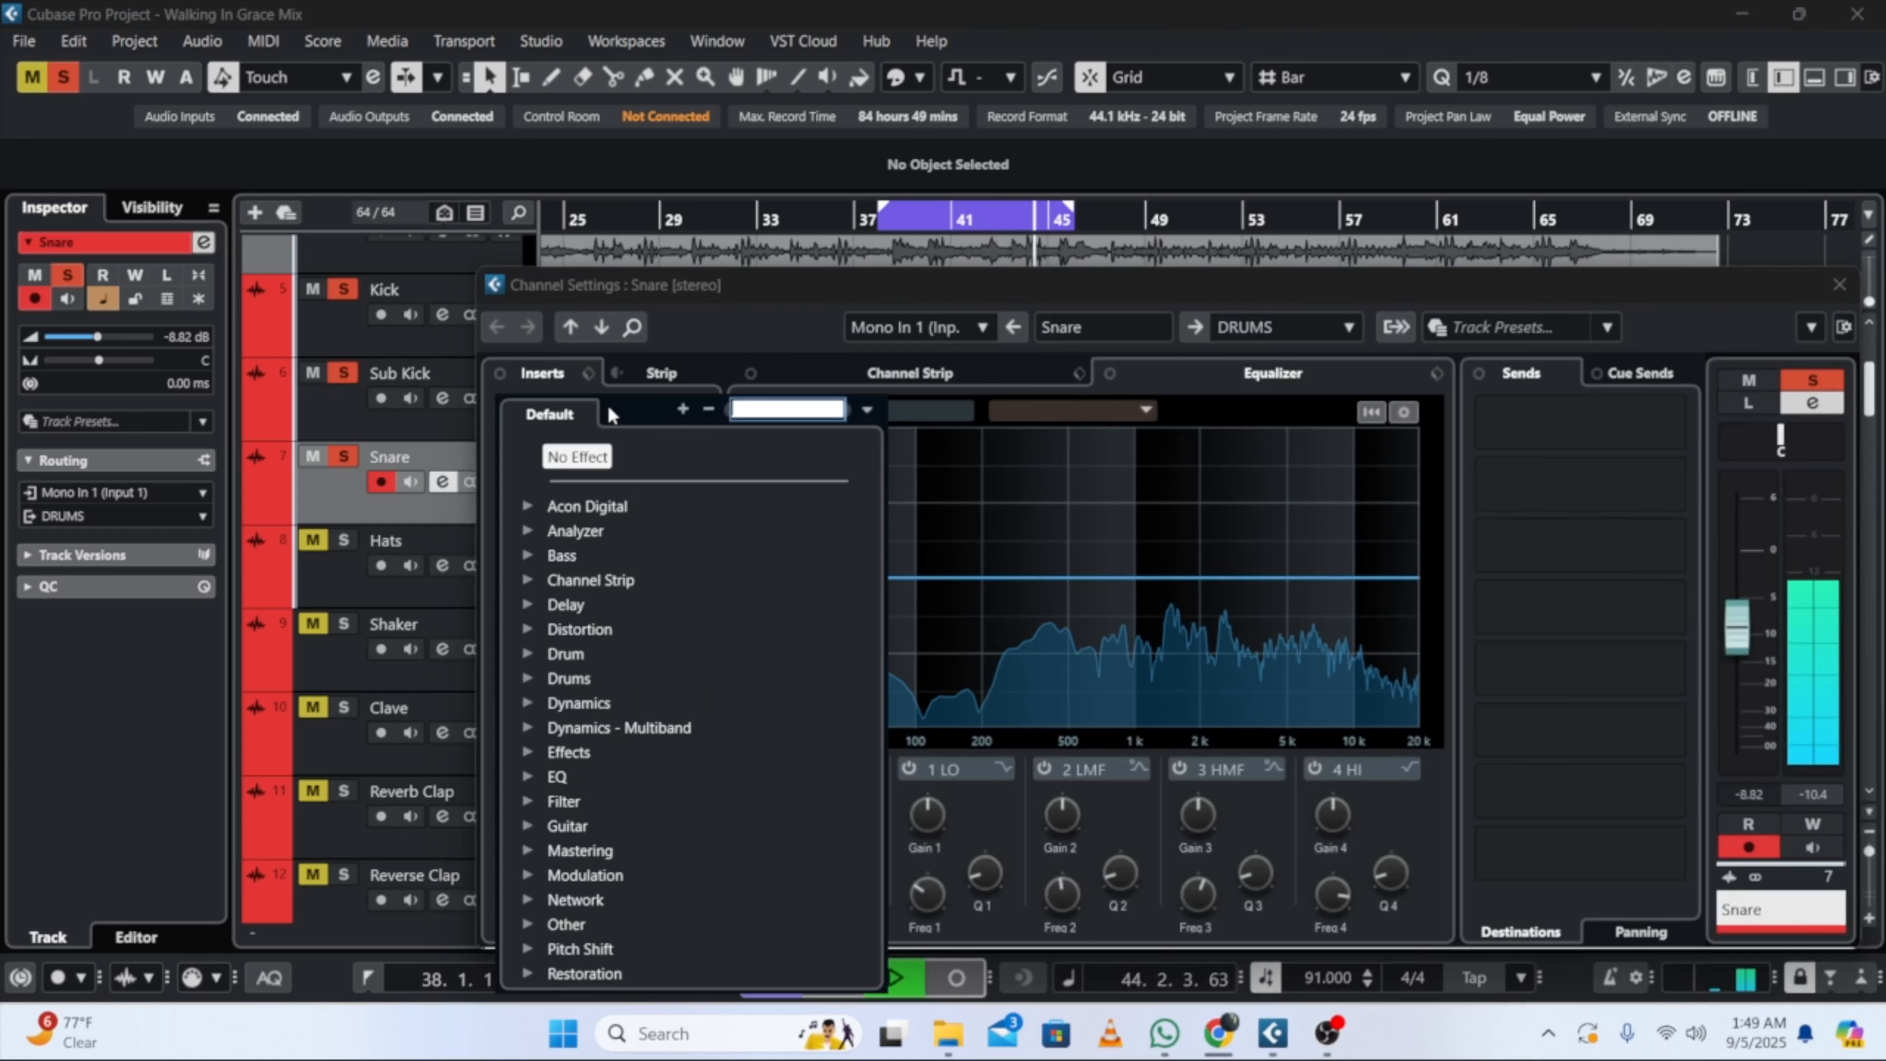
{"action": "left_click", "coordinate": [528, 504]}
{"action": "left_click", "coordinate": [555, 529]}
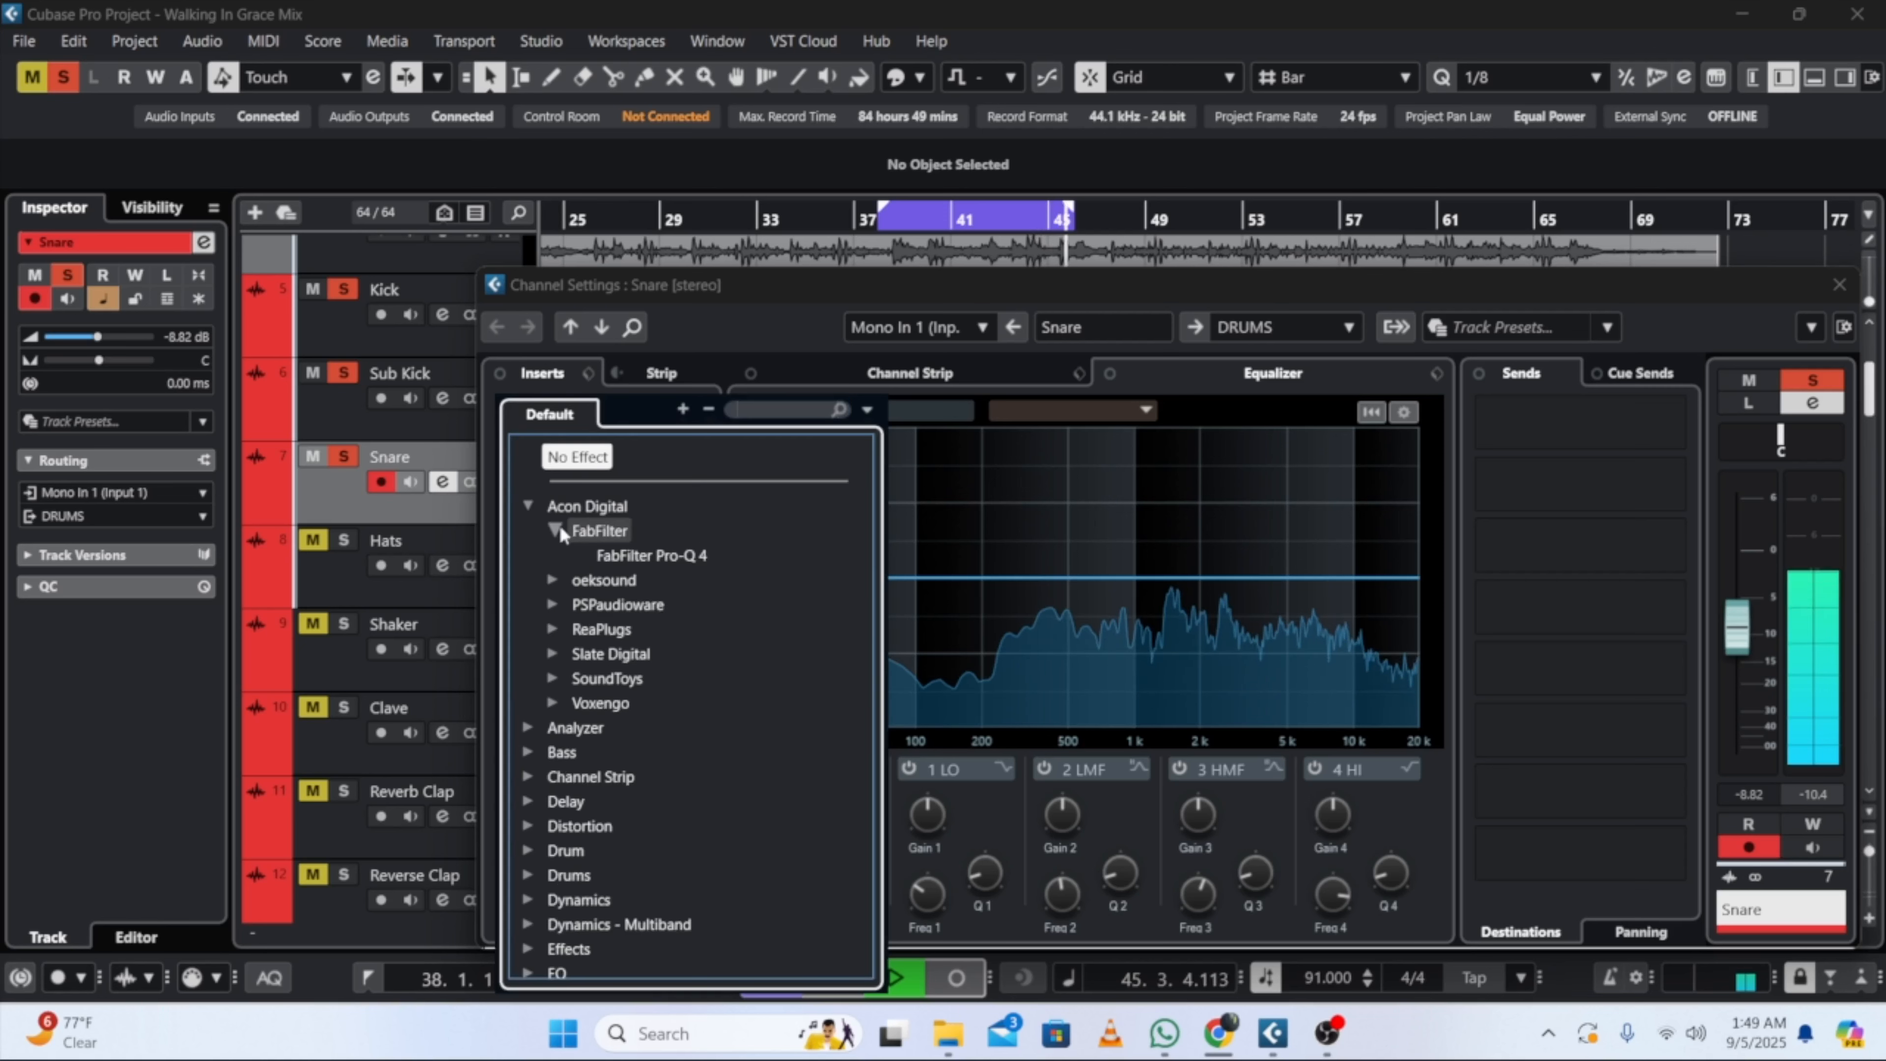
{"action": "left_click", "coordinate": [632, 556]}
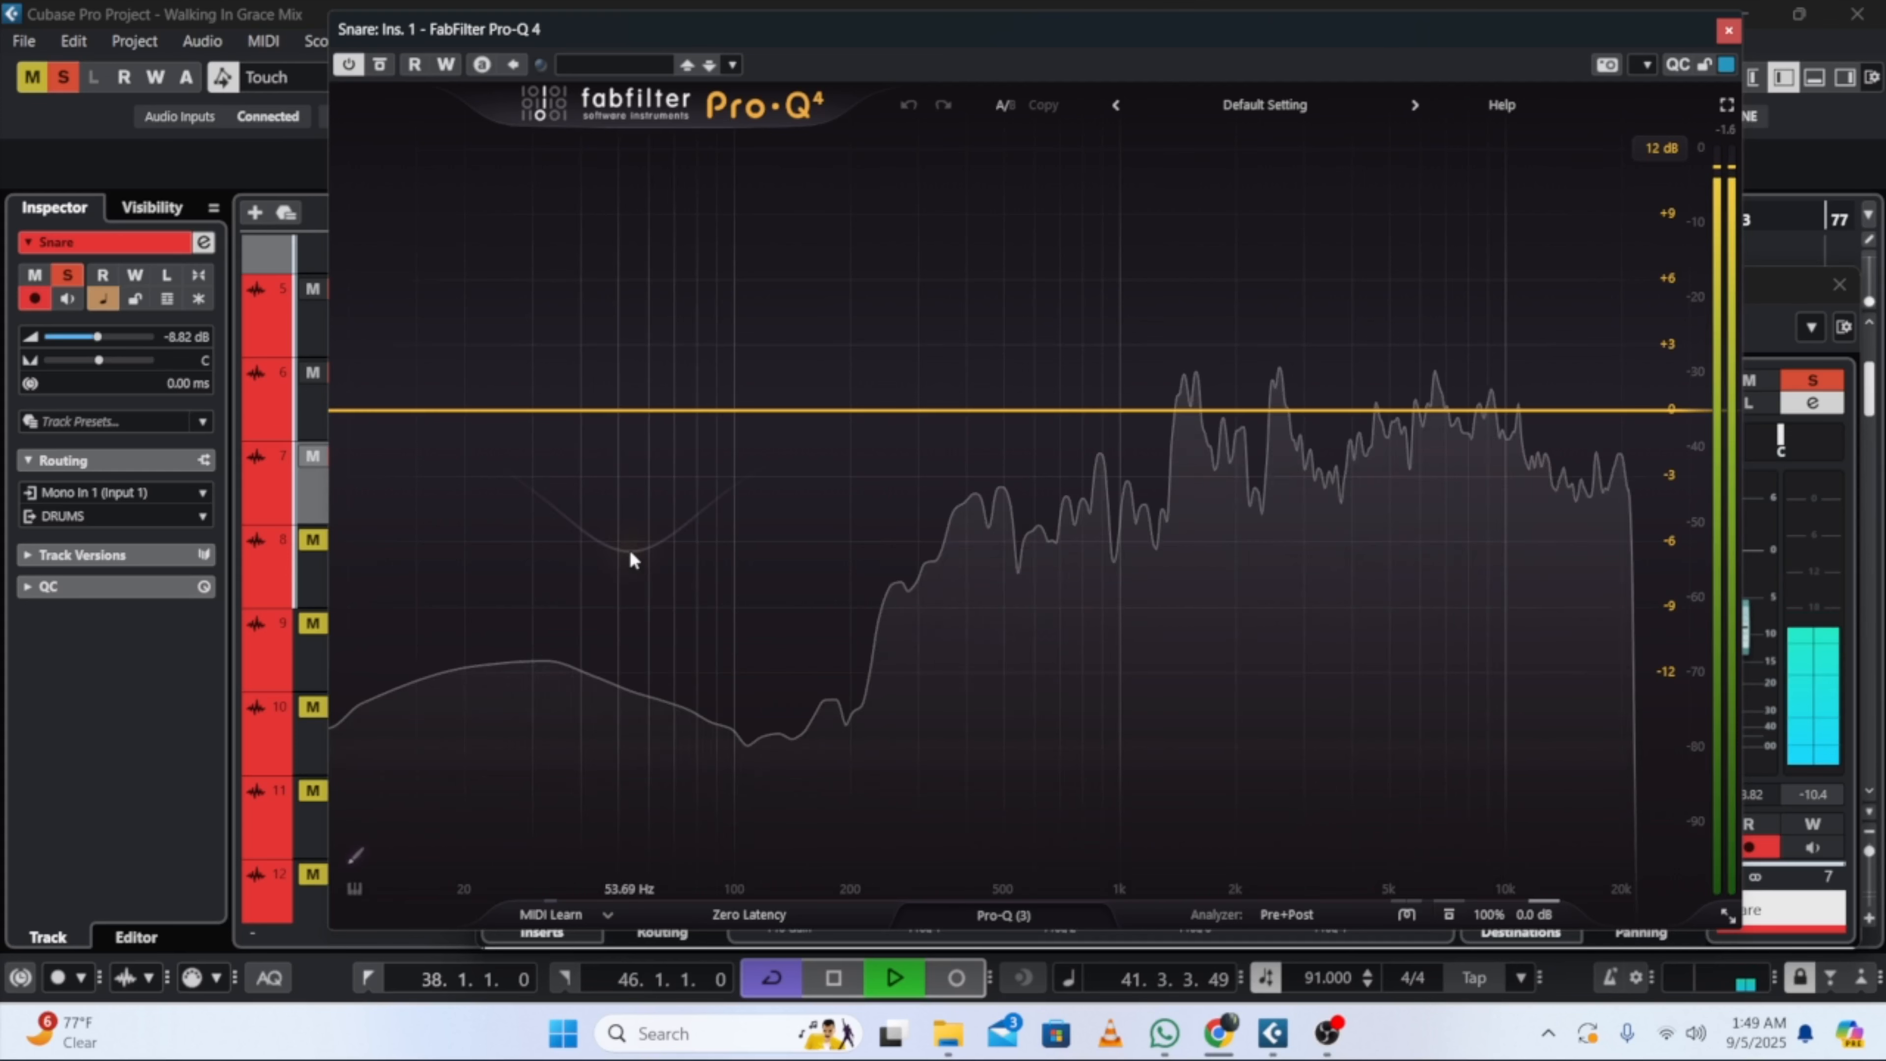
Step: Add a low-cut band to the Snare with a 36 dB/oct slope, sweeping its frequency to settle at about 710 Hz
{"action": "left_click", "coordinate": [369, 411]}
{"action": "left_click", "coordinate": [453, 826]}
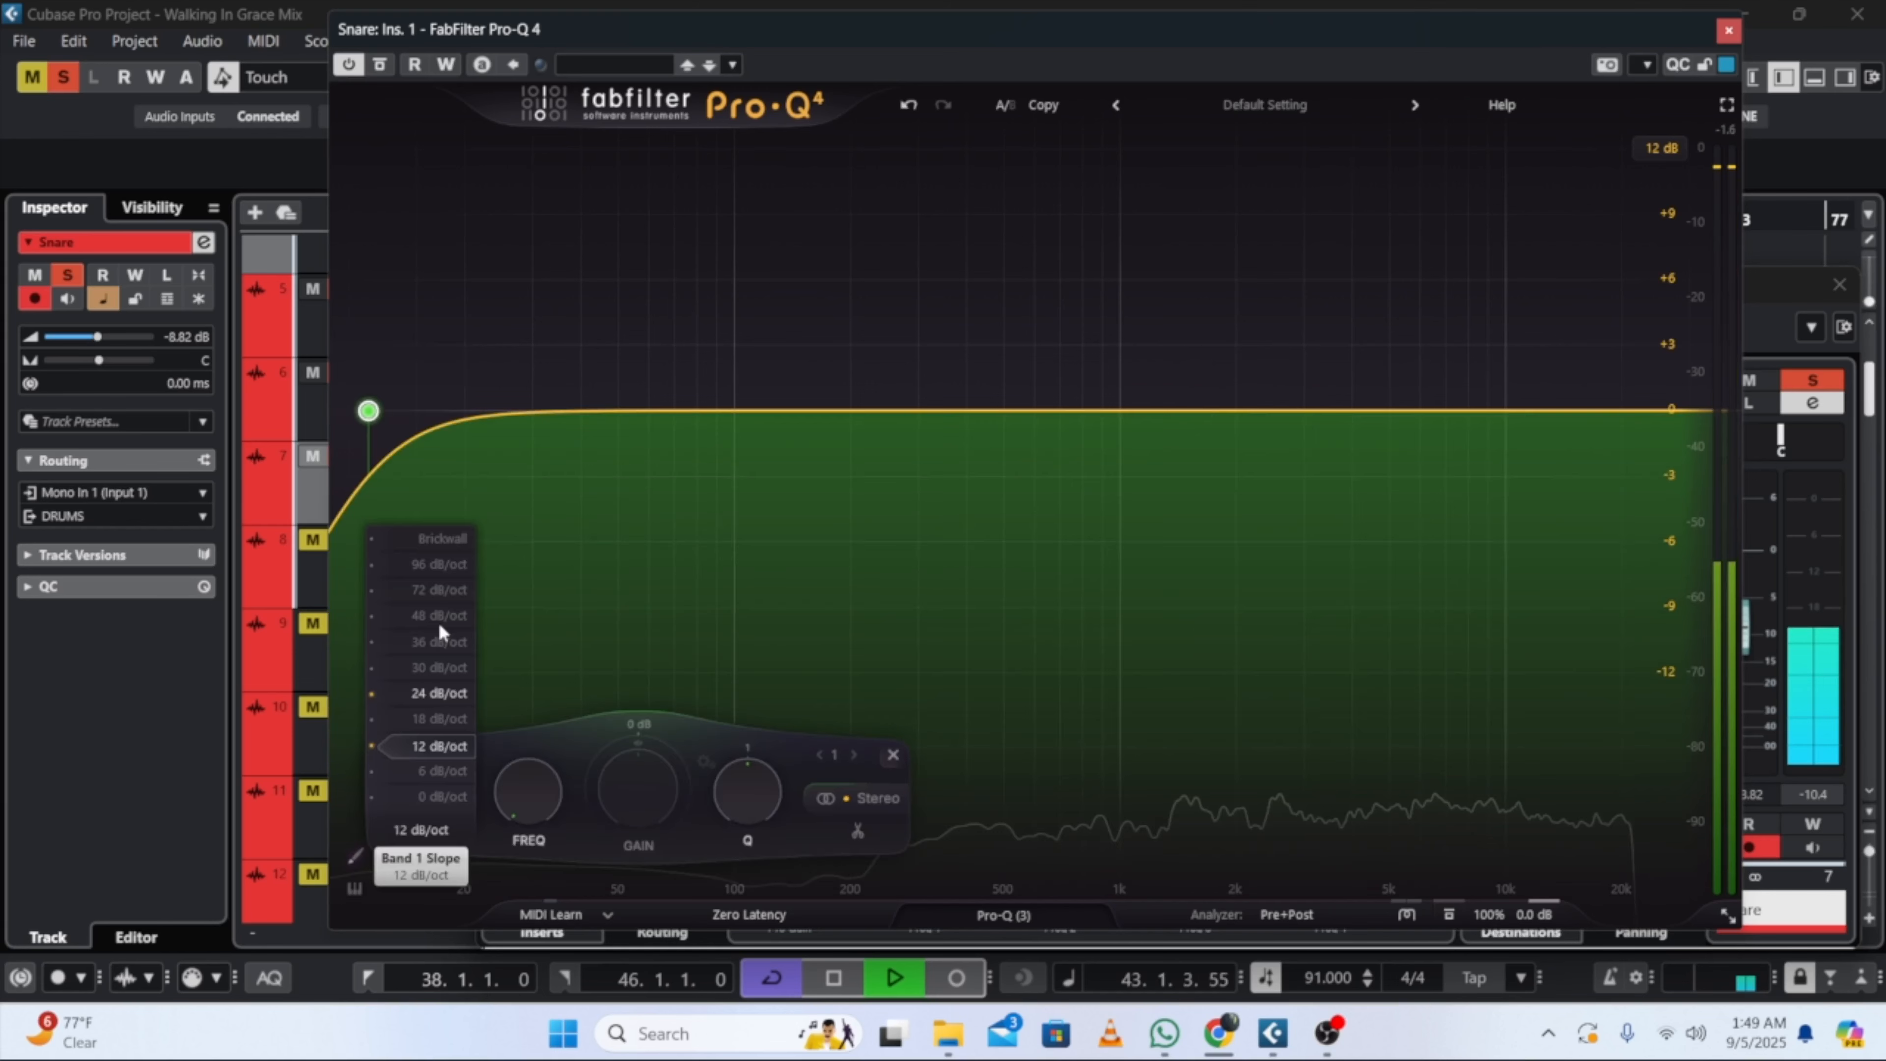
{"action": "left_click", "coordinate": [440, 640]}
{"action": "left_click_drag", "start_coordinate": [528, 790], "coordinate": [529, 643]}
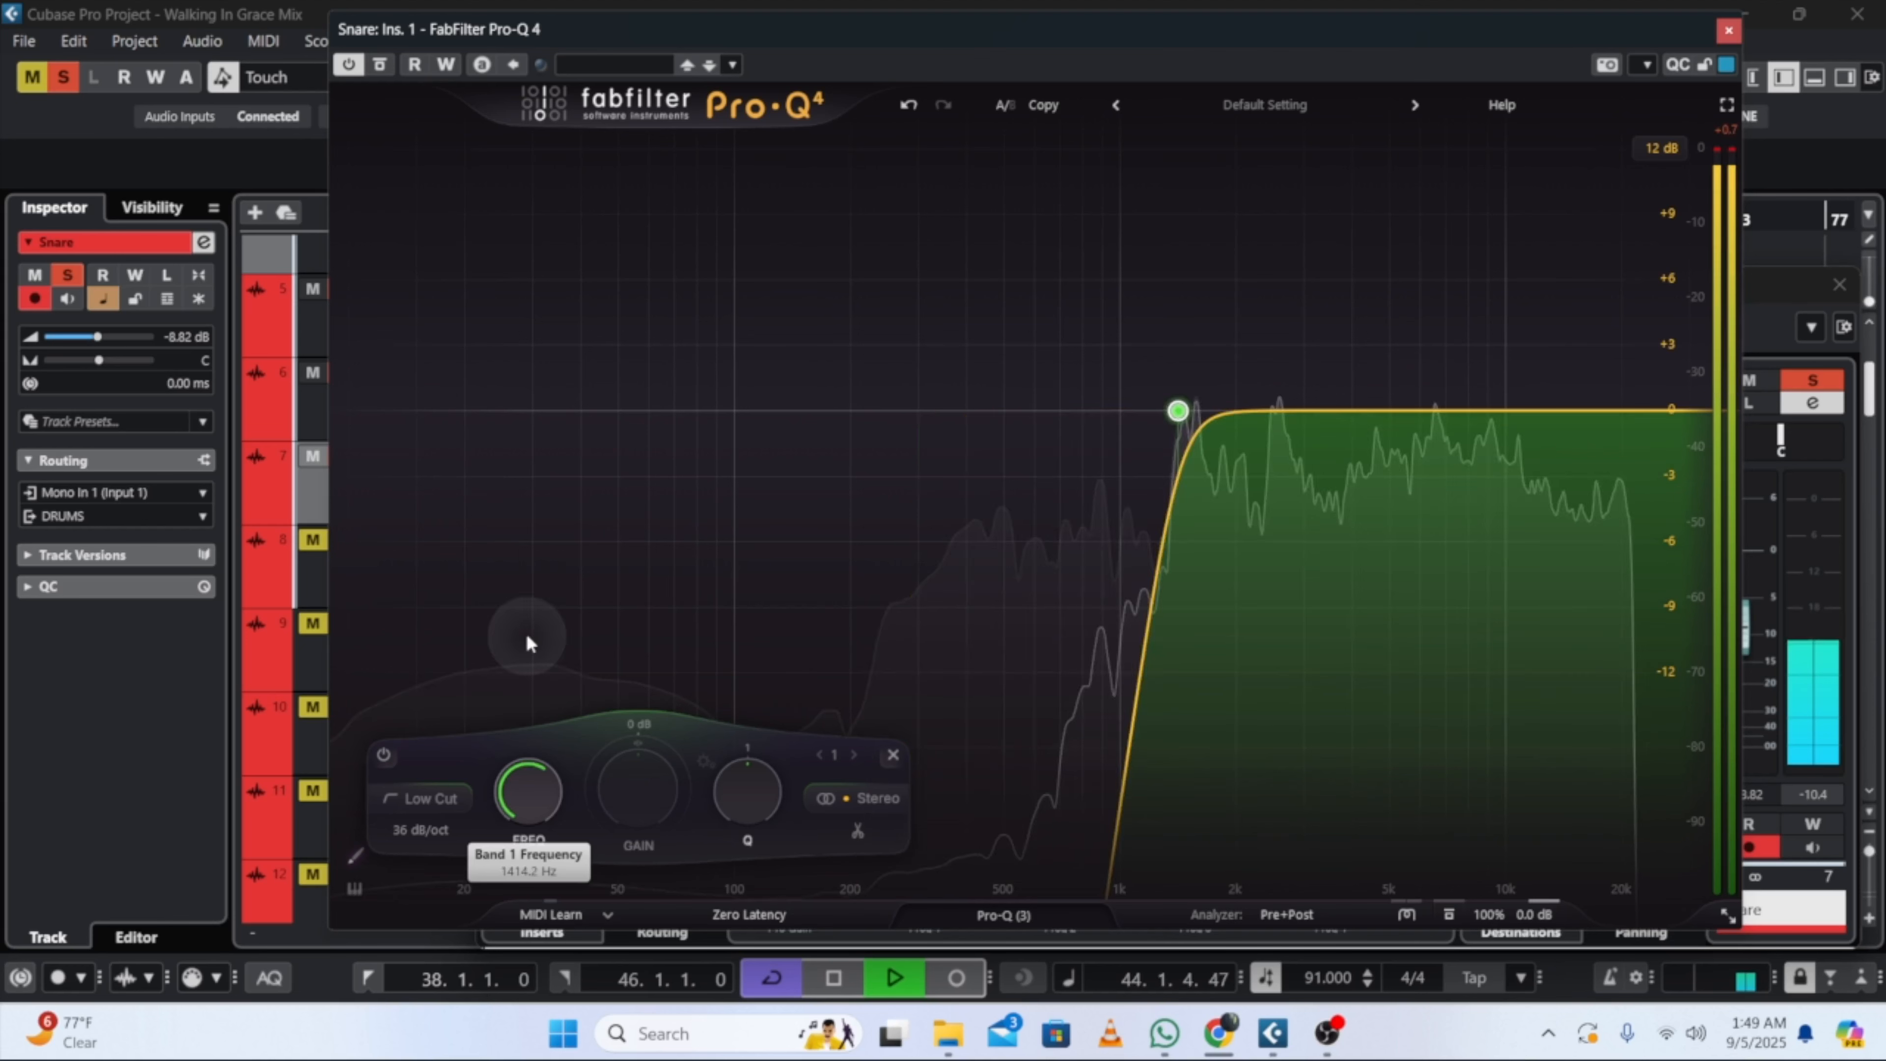
{"action": "left_click_drag", "start_coordinate": [528, 640], "coordinate": [459, 700]}
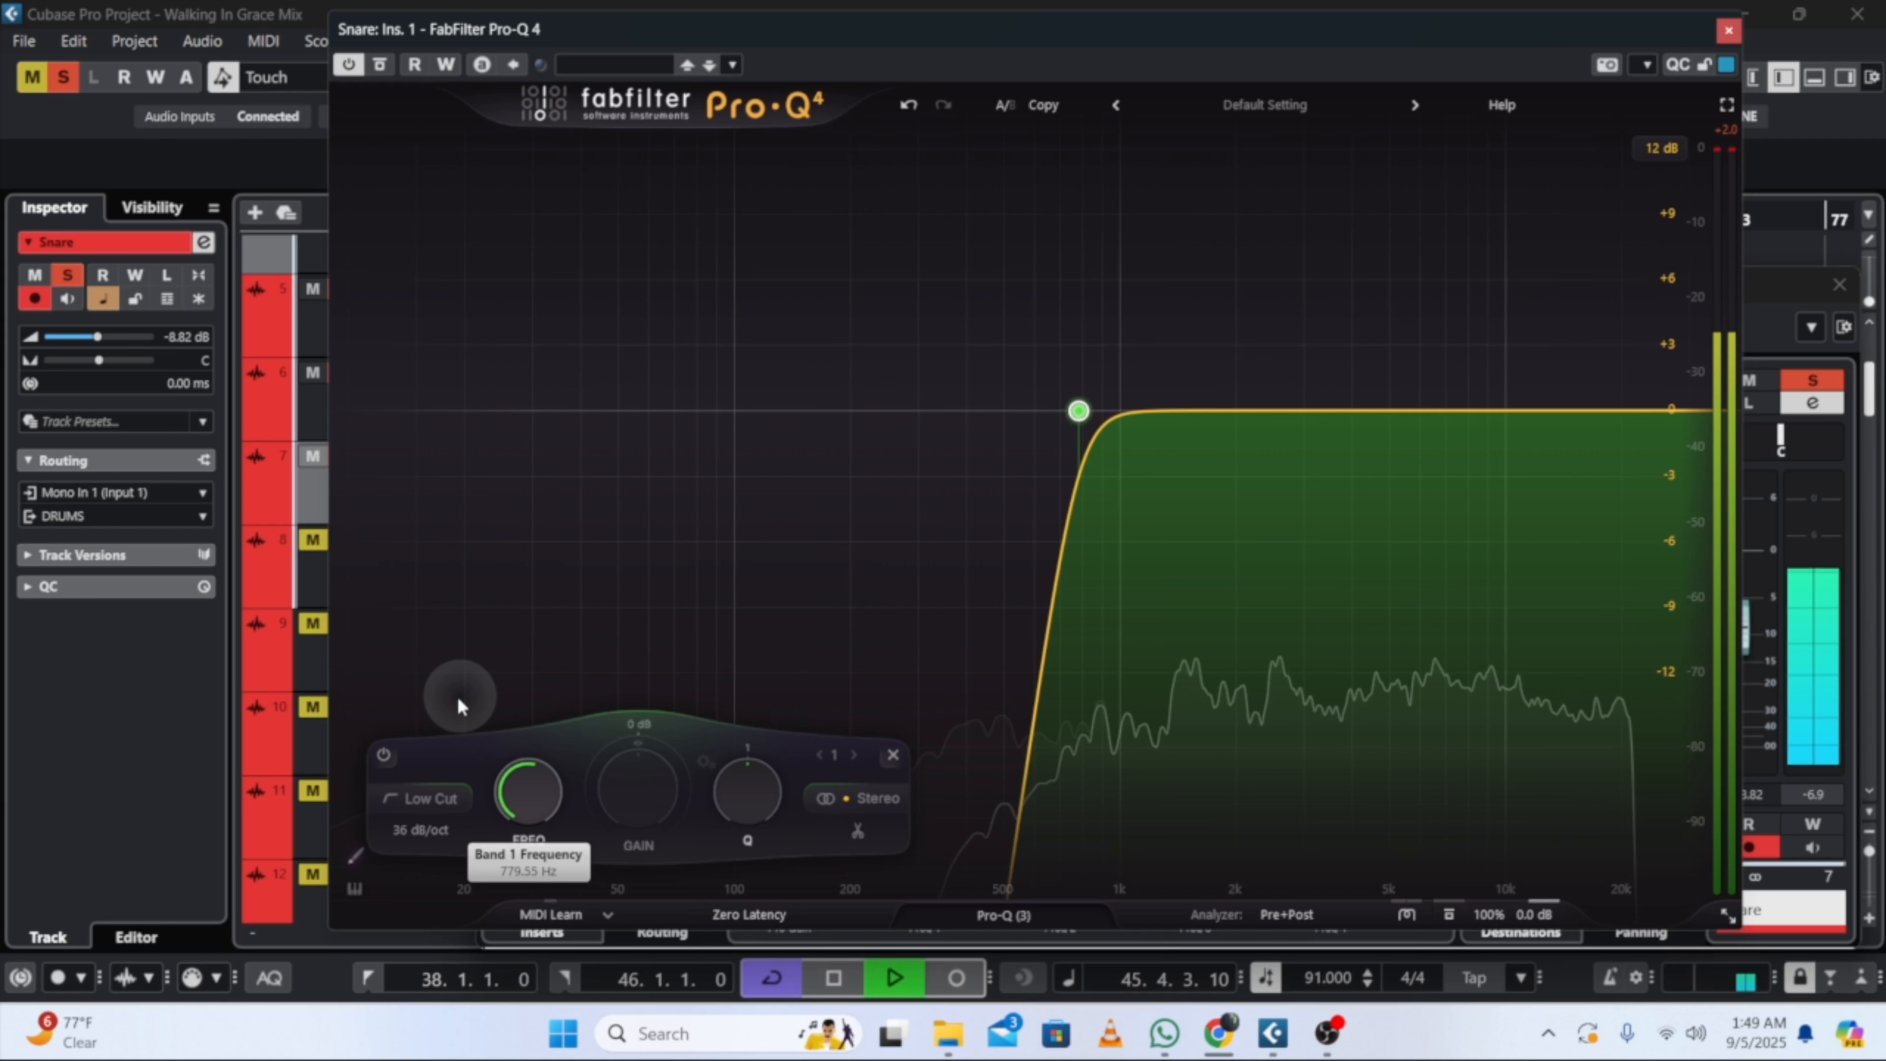
{"action": "left_click_drag", "start_coordinate": [458, 700], "coordinate": [454, 686]}
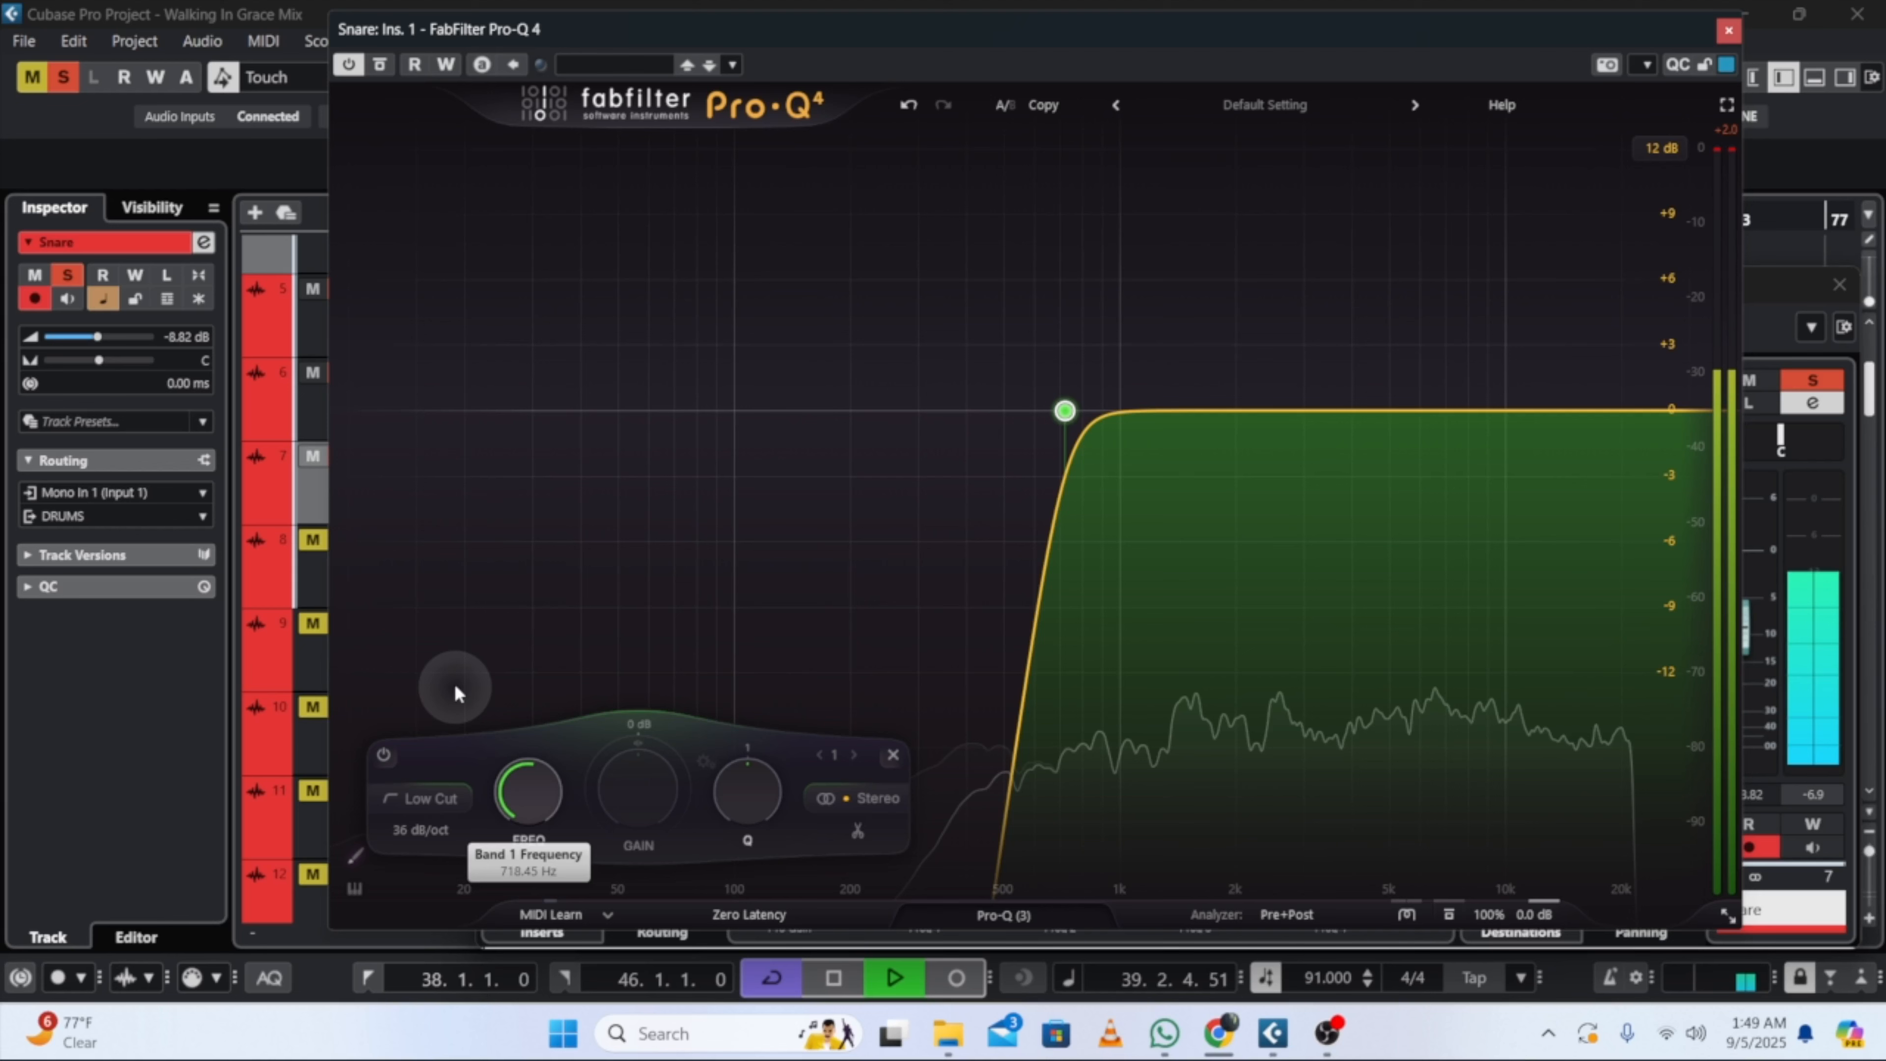
{"action": "left_click_drag", "start_coordinate": [454, 687], "coordinate": [442, 695]}
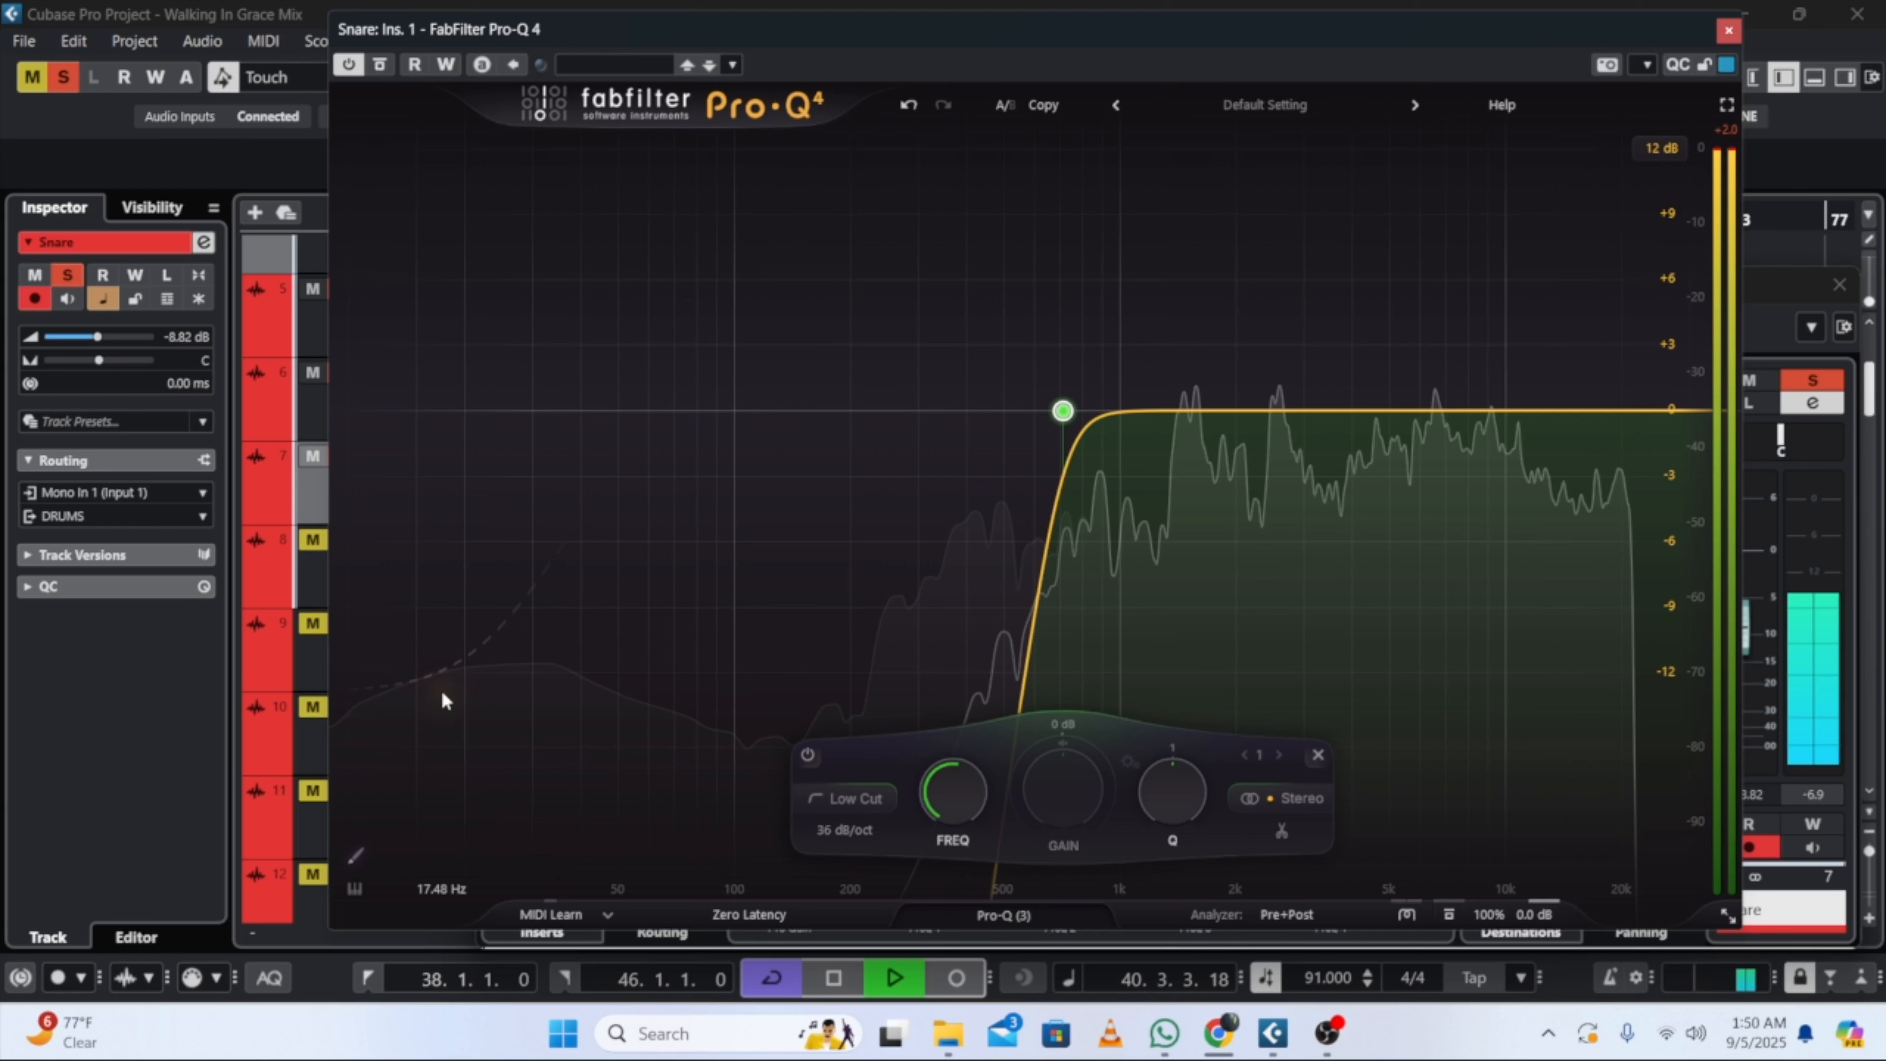
Step: Add a narrowed bell band to the Snare cutting about 2.6 dB at about 1.6 kHz
{"action": "double_click", "coordinate": [1182, 352]}
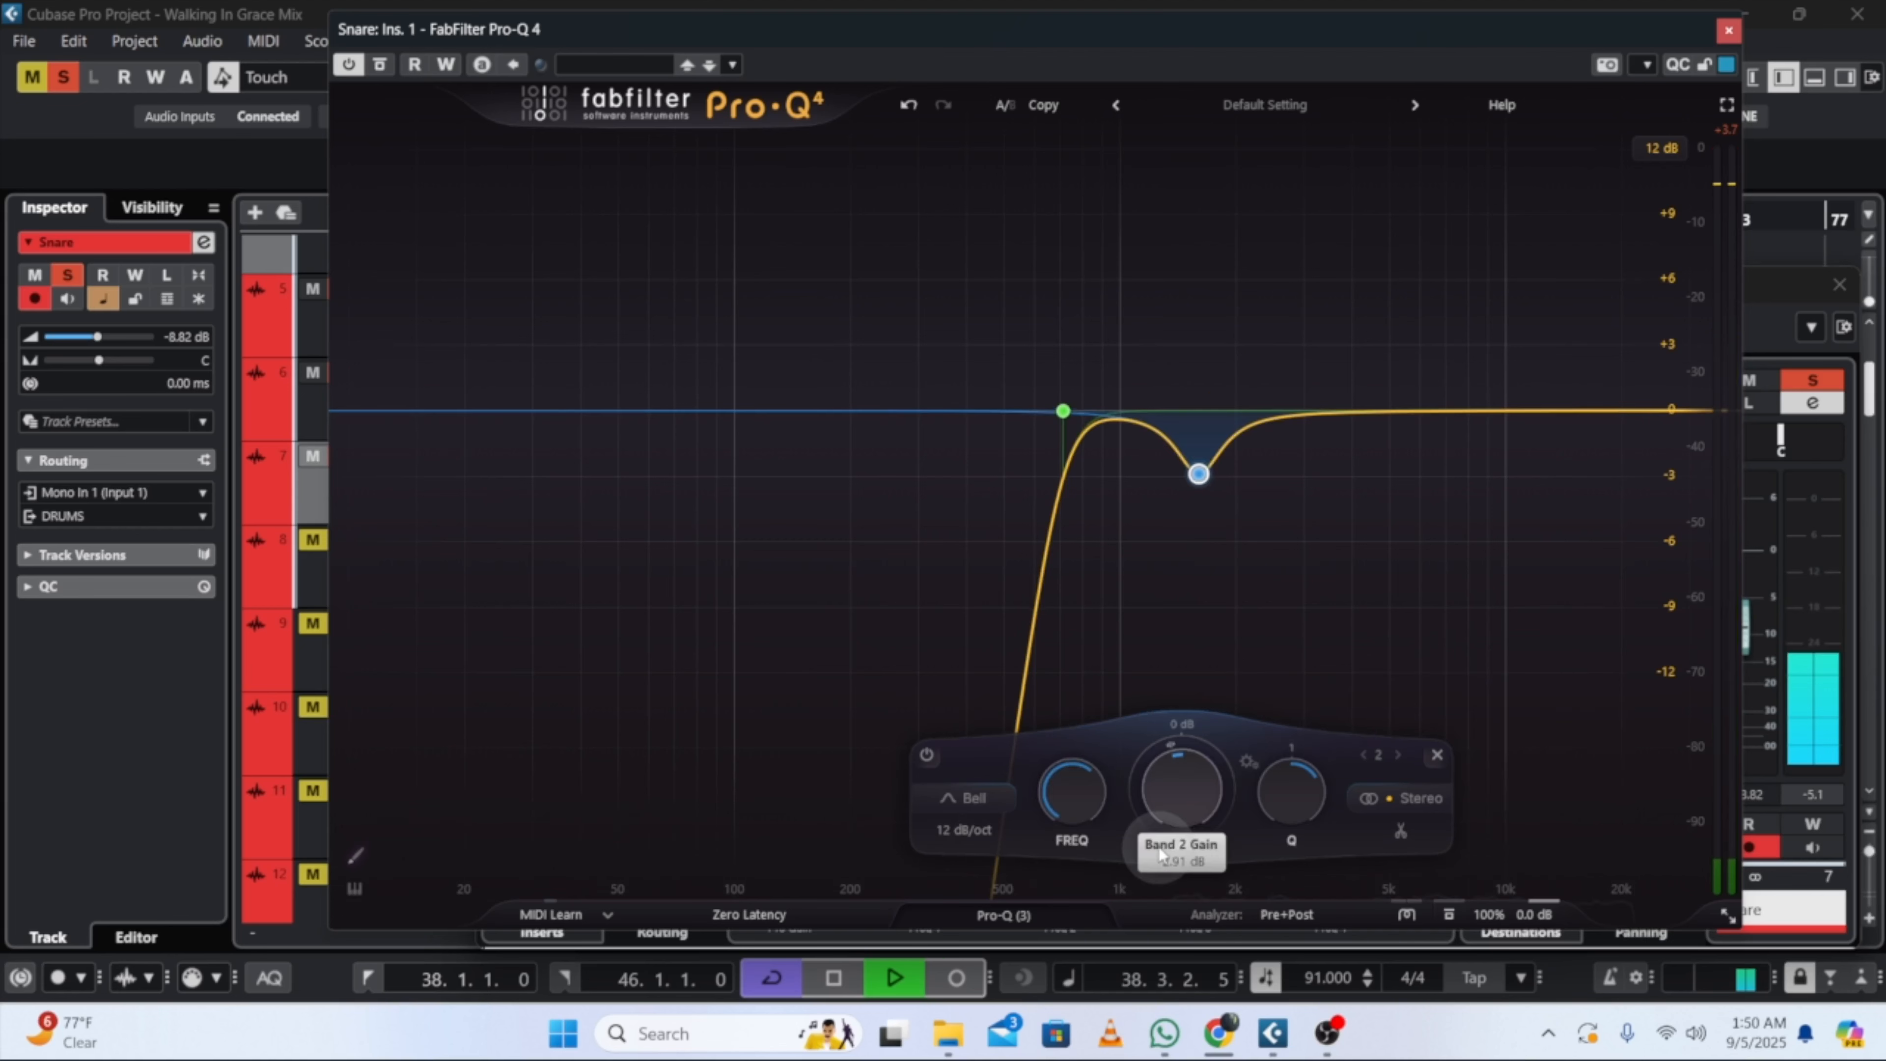
{"action": "left_click_drag", "start_coordinate": [1159, 848], "coordinate": [1160, 836]}
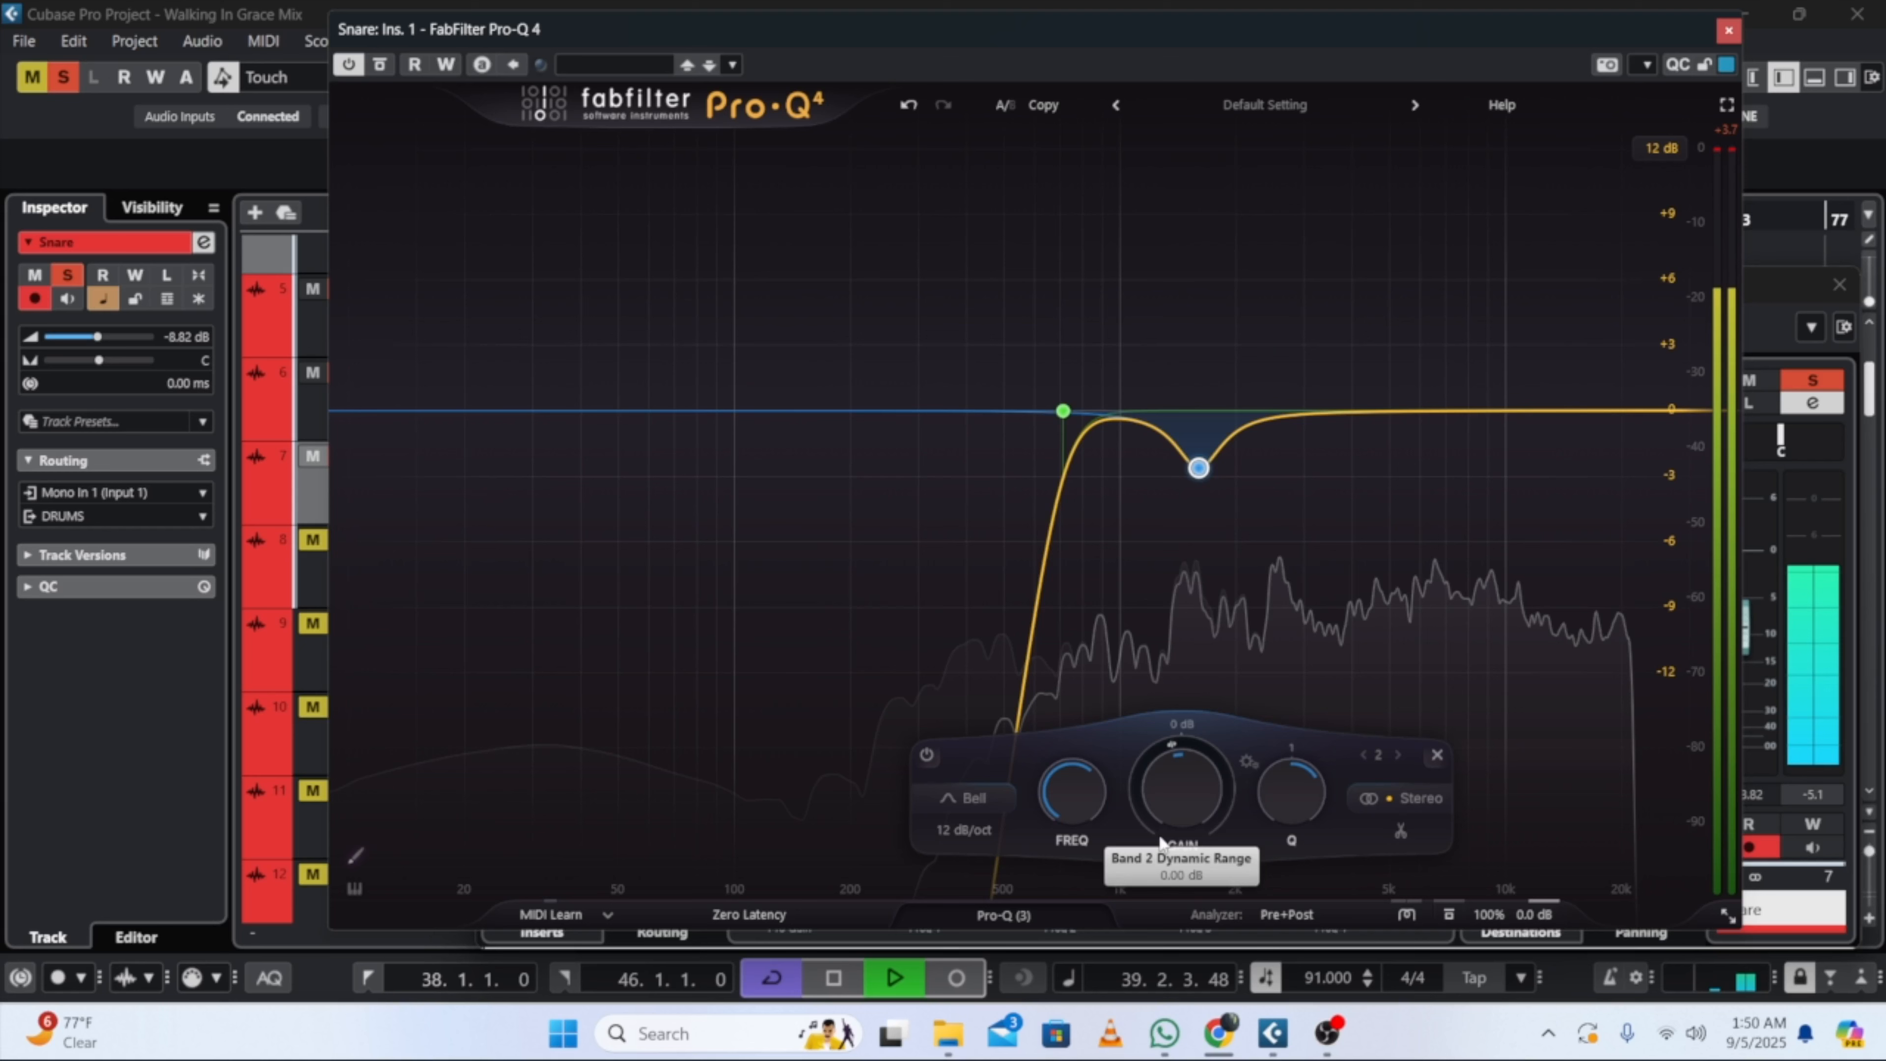
Step: Add a dynamic bell cut of about 2 dB at about 7.56 kHz and a 0.51 dB bell cut at 3041.7 Hz, and close the Snare's Pro-Q 4
{"action": "double_click", "coordinate": [1458, 361]}
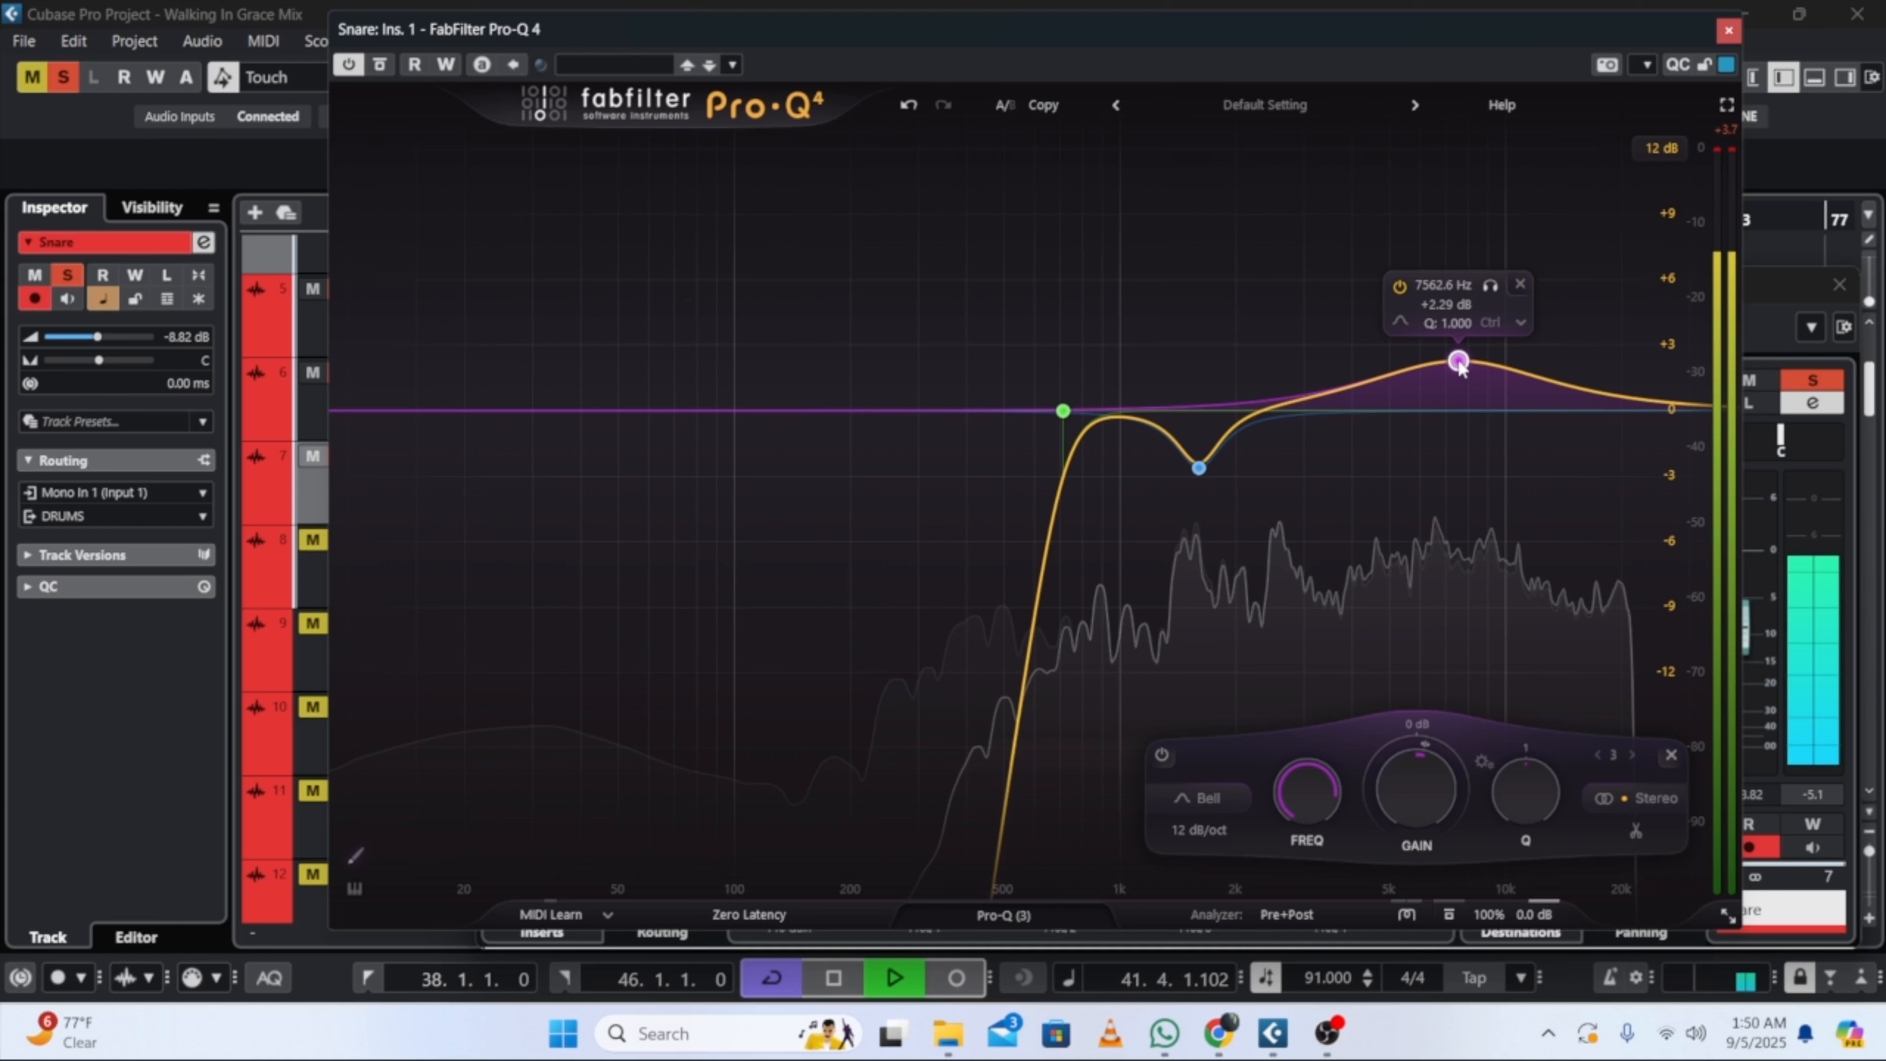
{"action": "left_click_drag", "start_coordinate": [1458, 362], "coordinate": [1458, 455]}
{"action": "right_click", "coordinate": [1458, 454]}
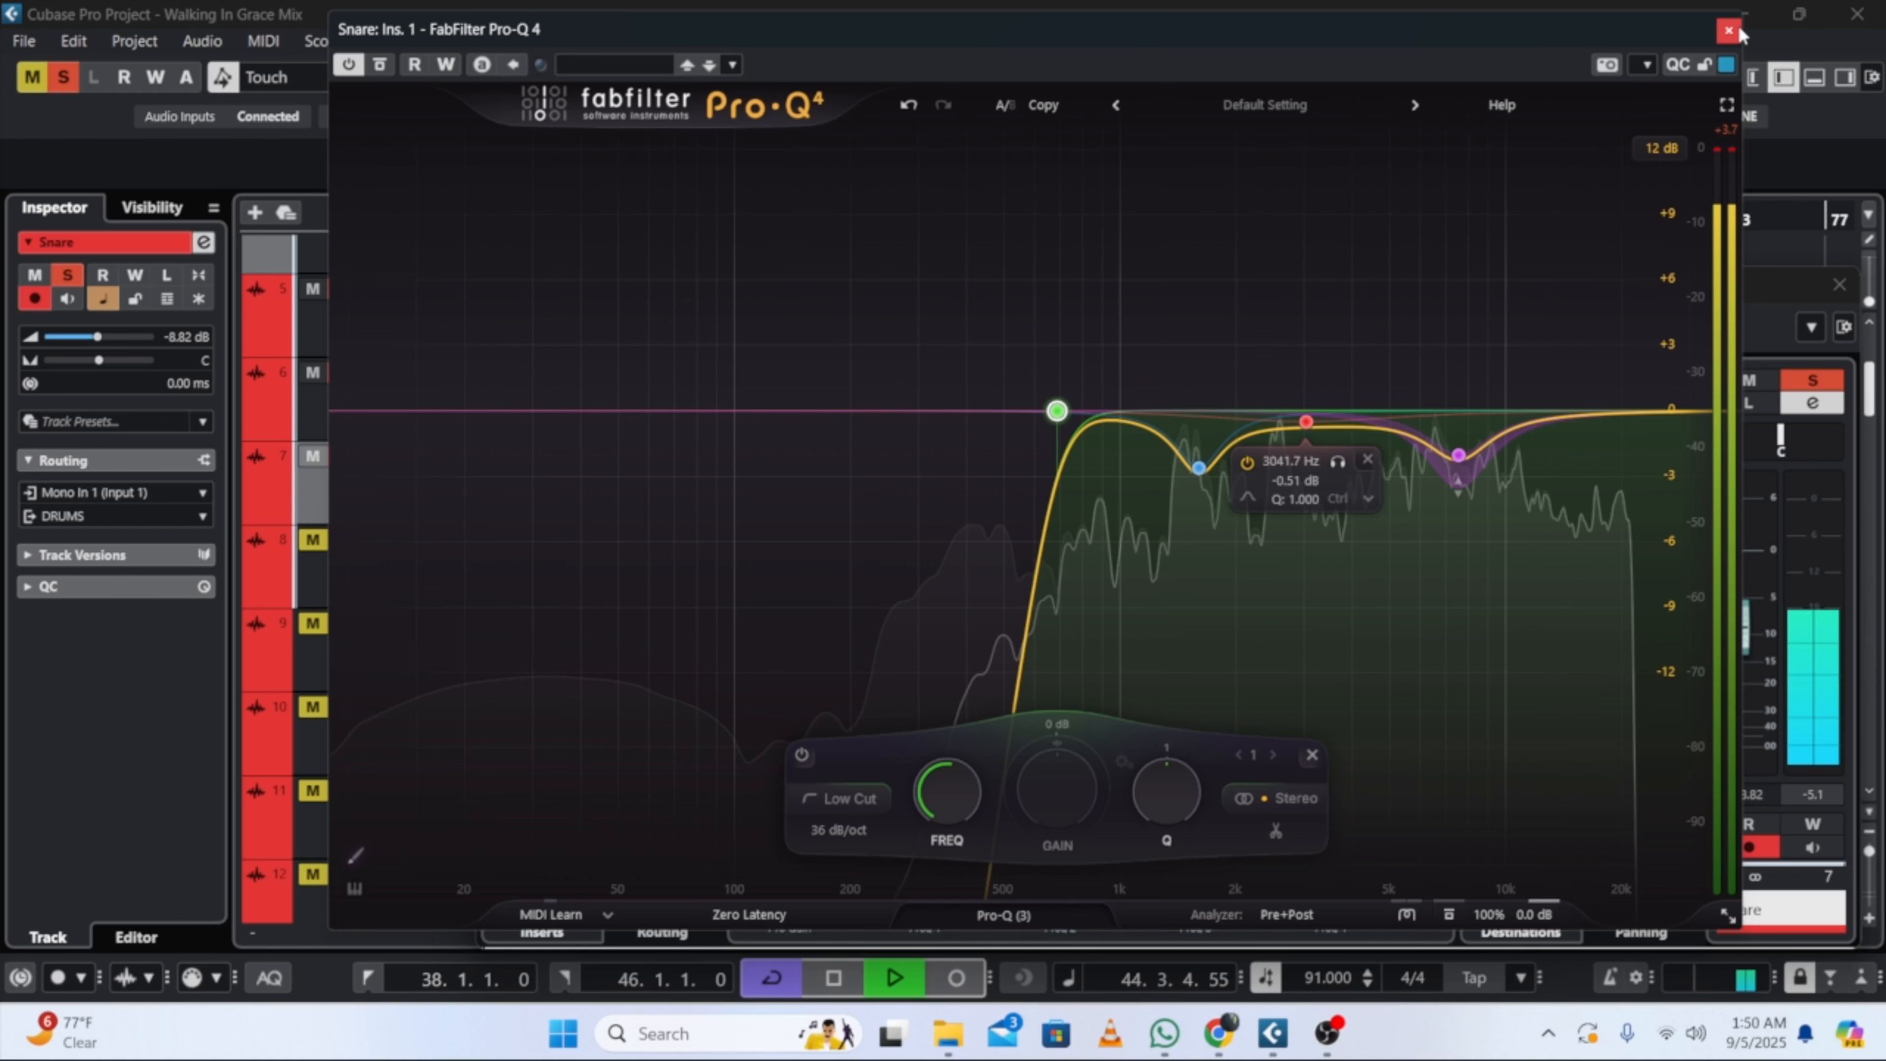
{"action": "left_click", "coordinate": [1728, 30]}
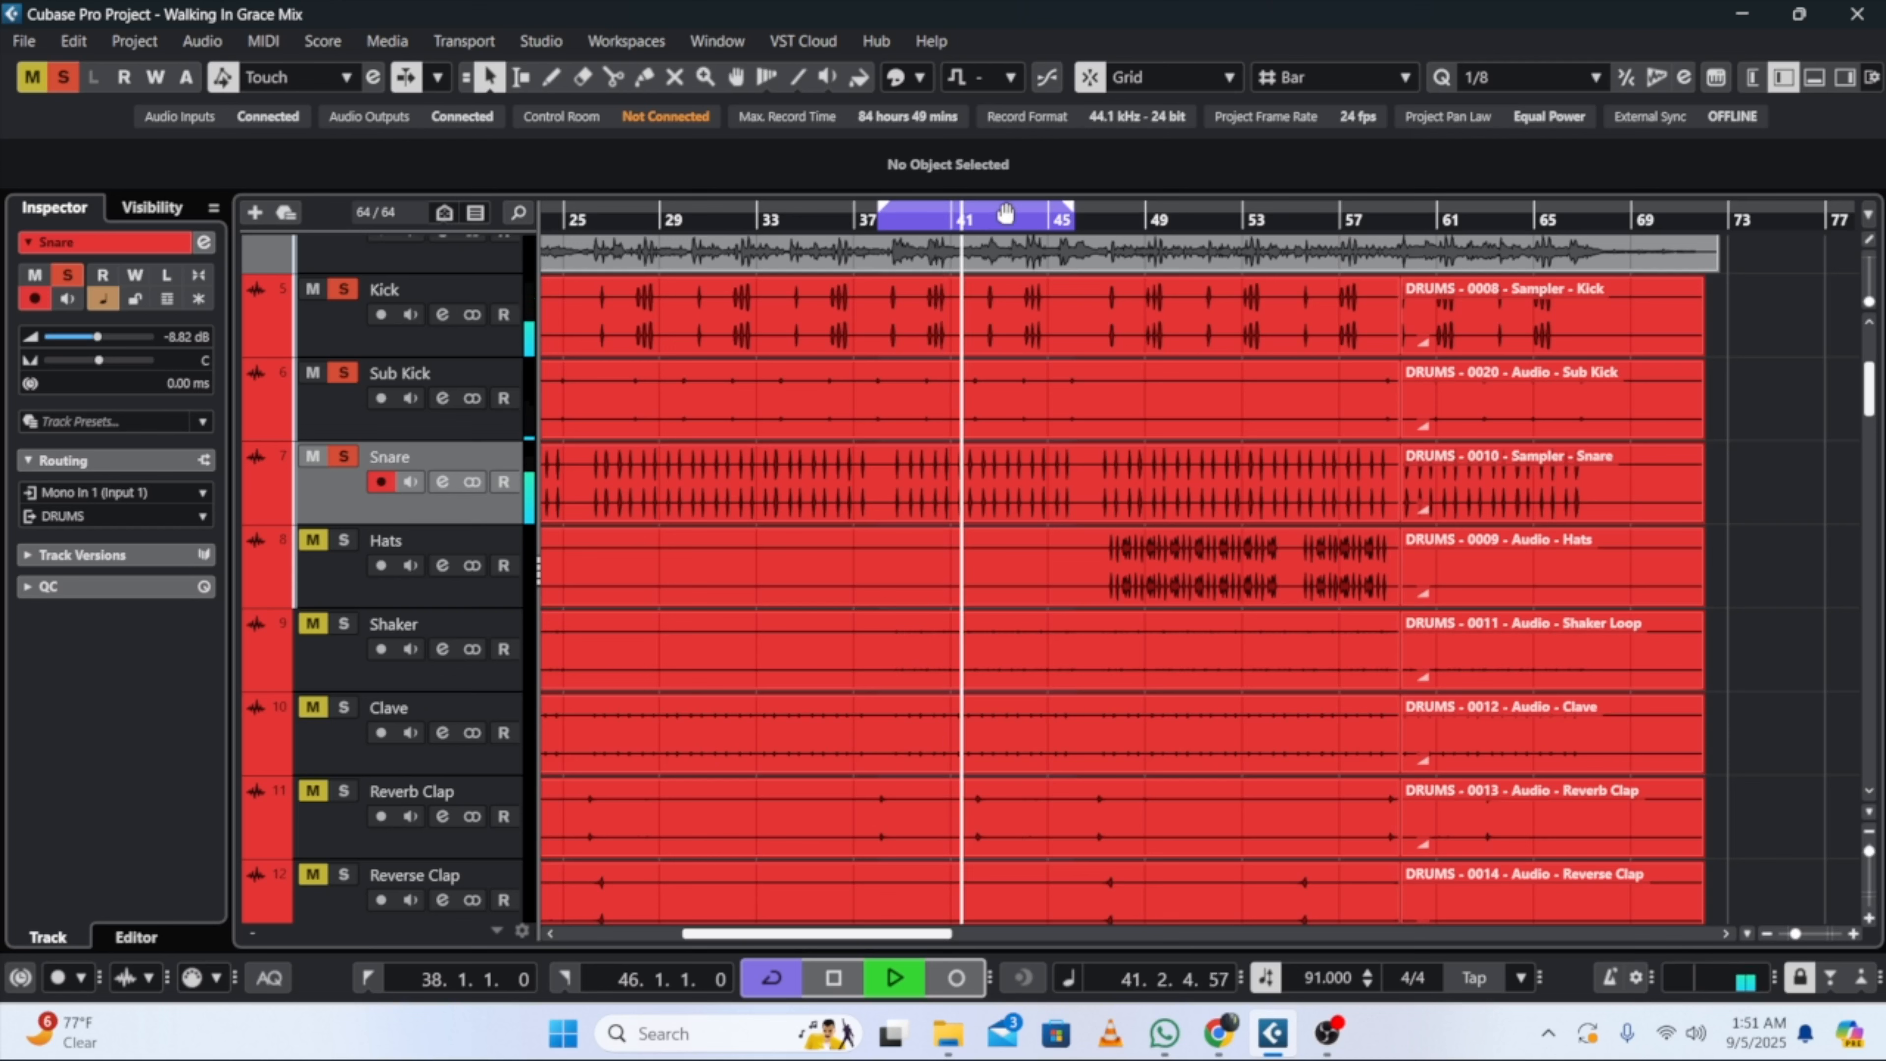
Step: Move the loop range to bars 48–56, solo and select the Hats track, and play from bar 48
{"action": "left_click_drag", "start_coordinate": [1005, 214], "coordinate": [1238, 222]}
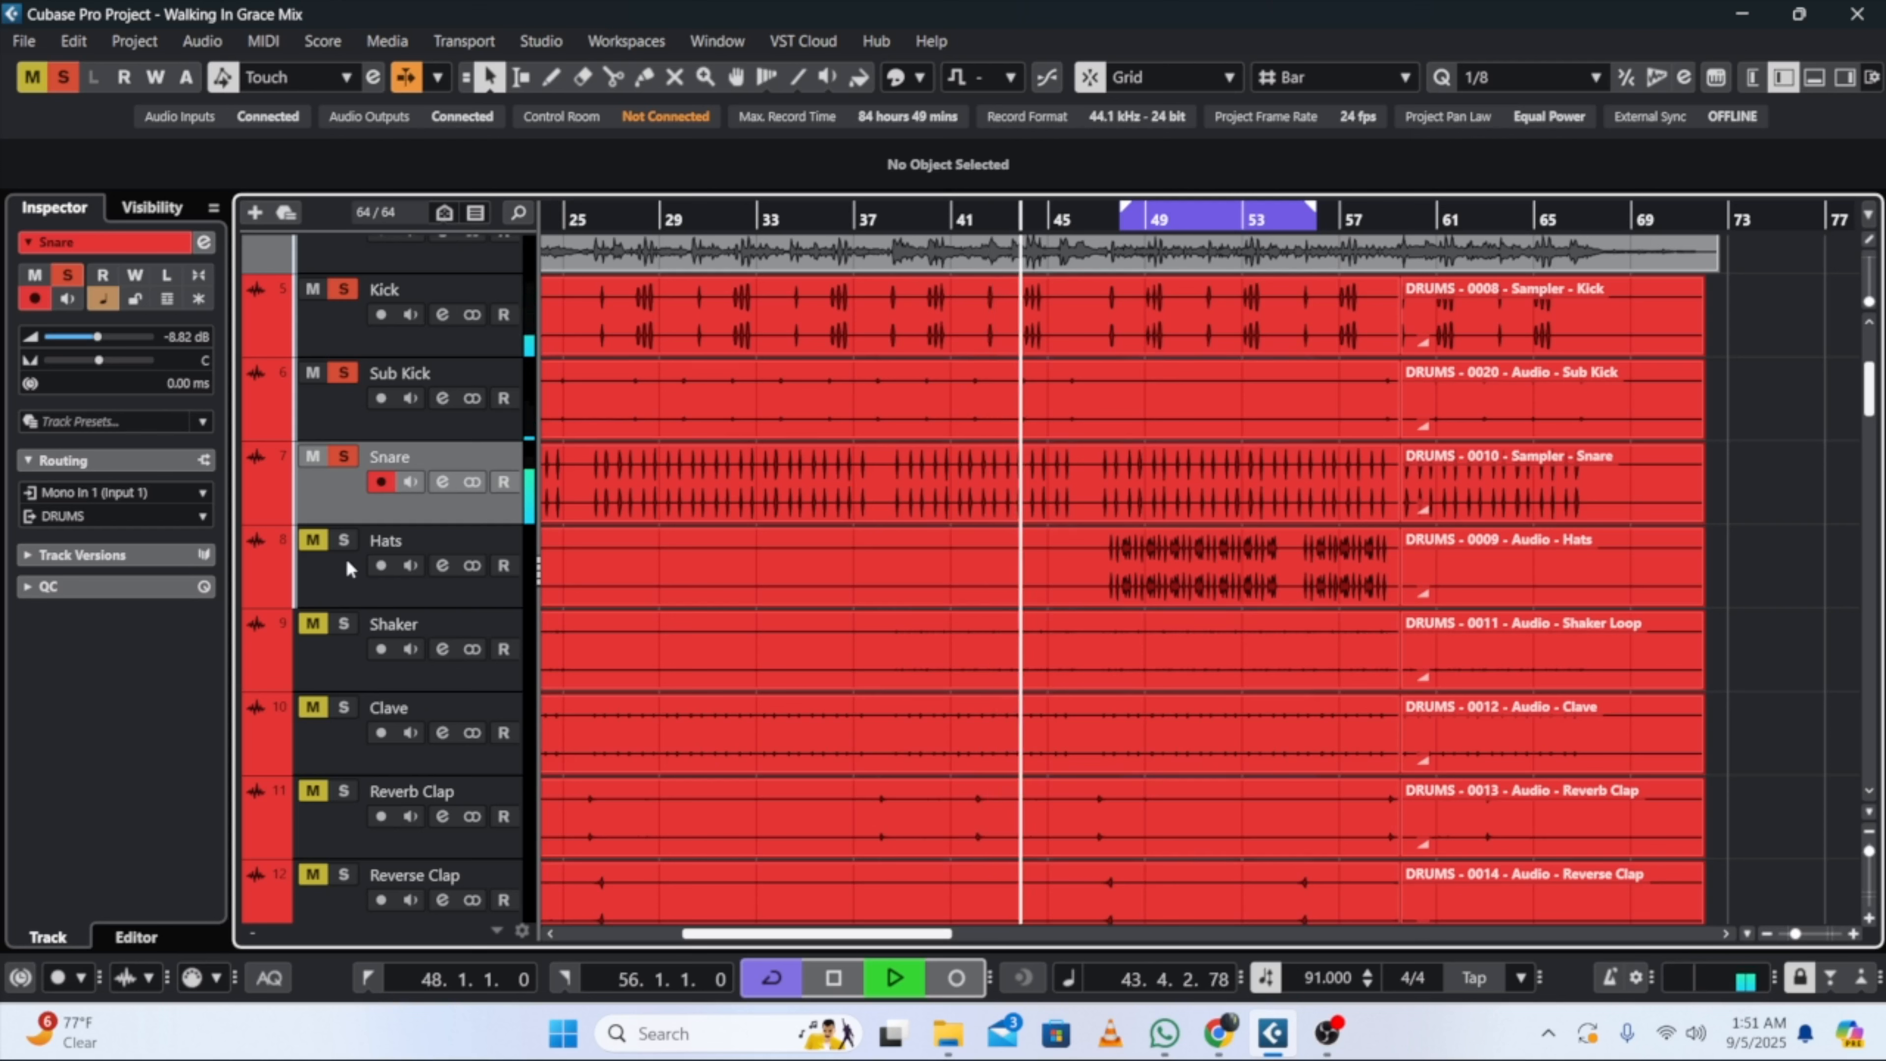
{"action": "left_click", "coordinate": [312, 539]}
{"action": "left_click", "coordinate": [344, 544]}
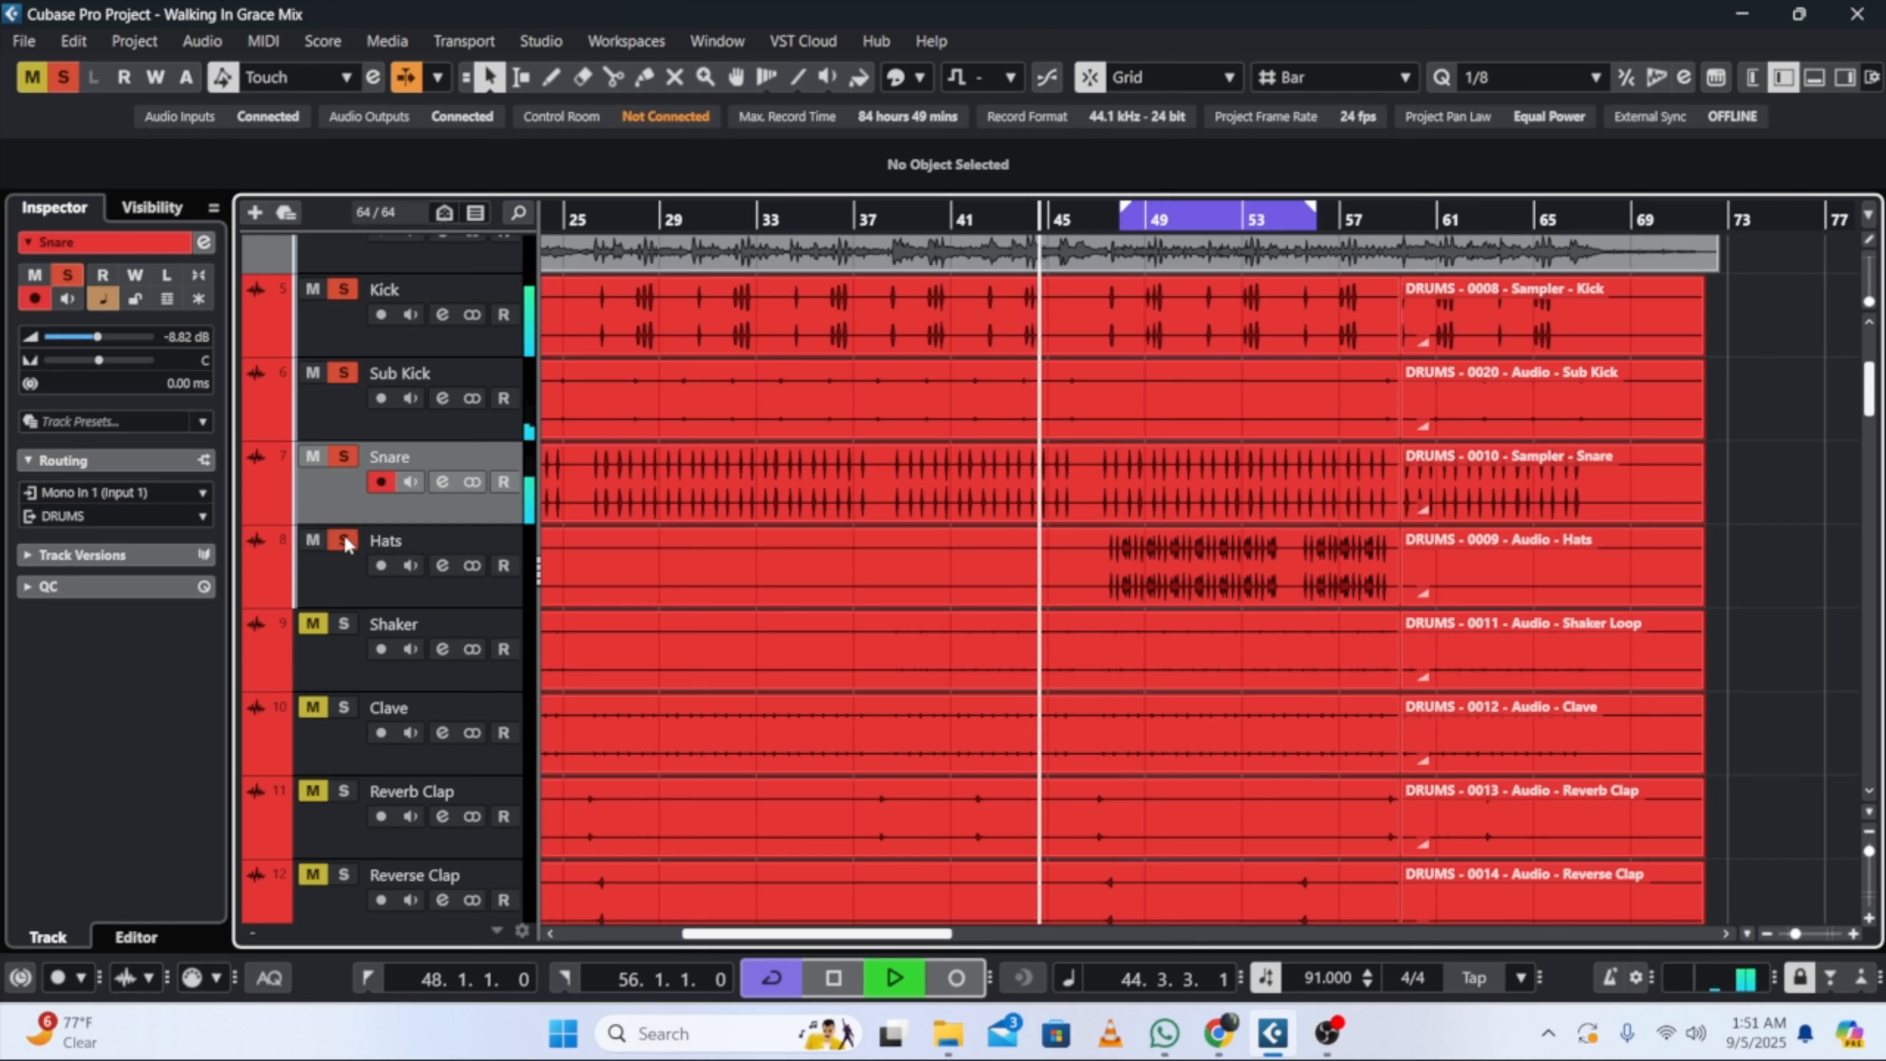
{"action": "left_click", "coordinate": [340, 571]}
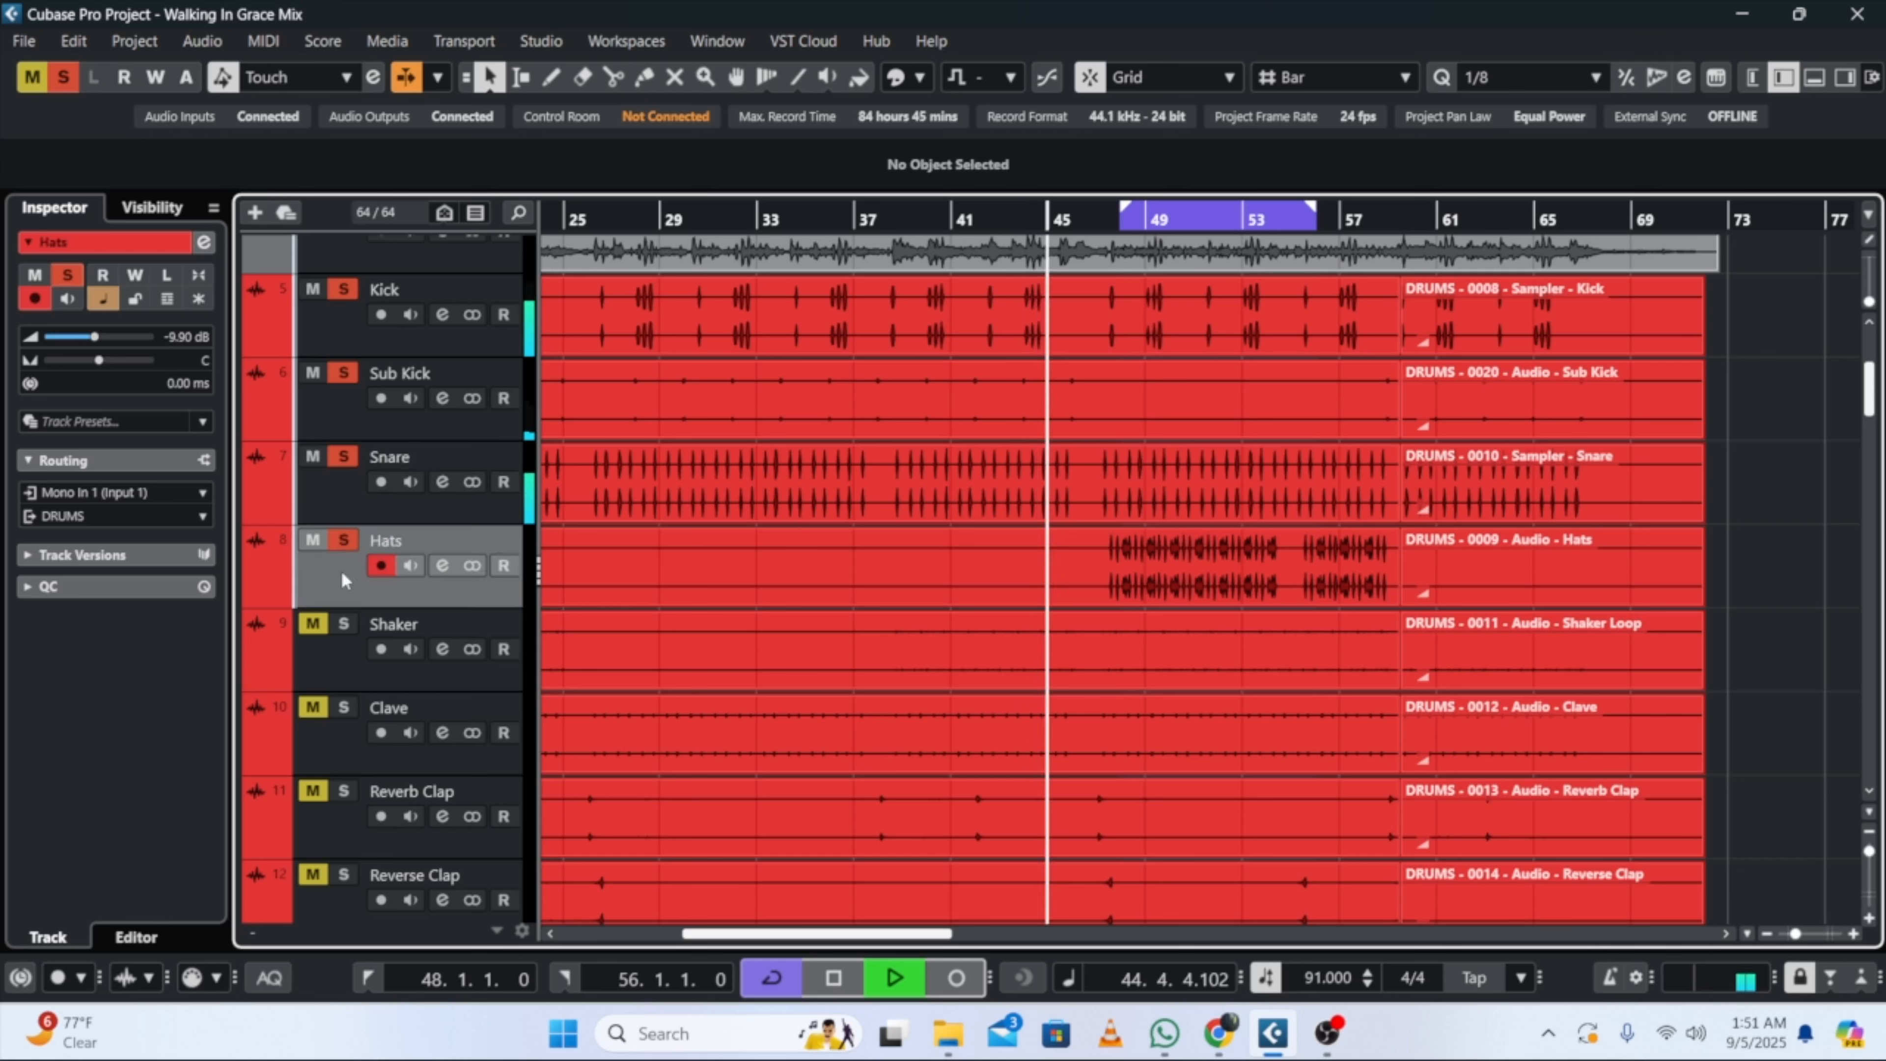
{"action": "left_click", "coordinate": [1129, 216]}
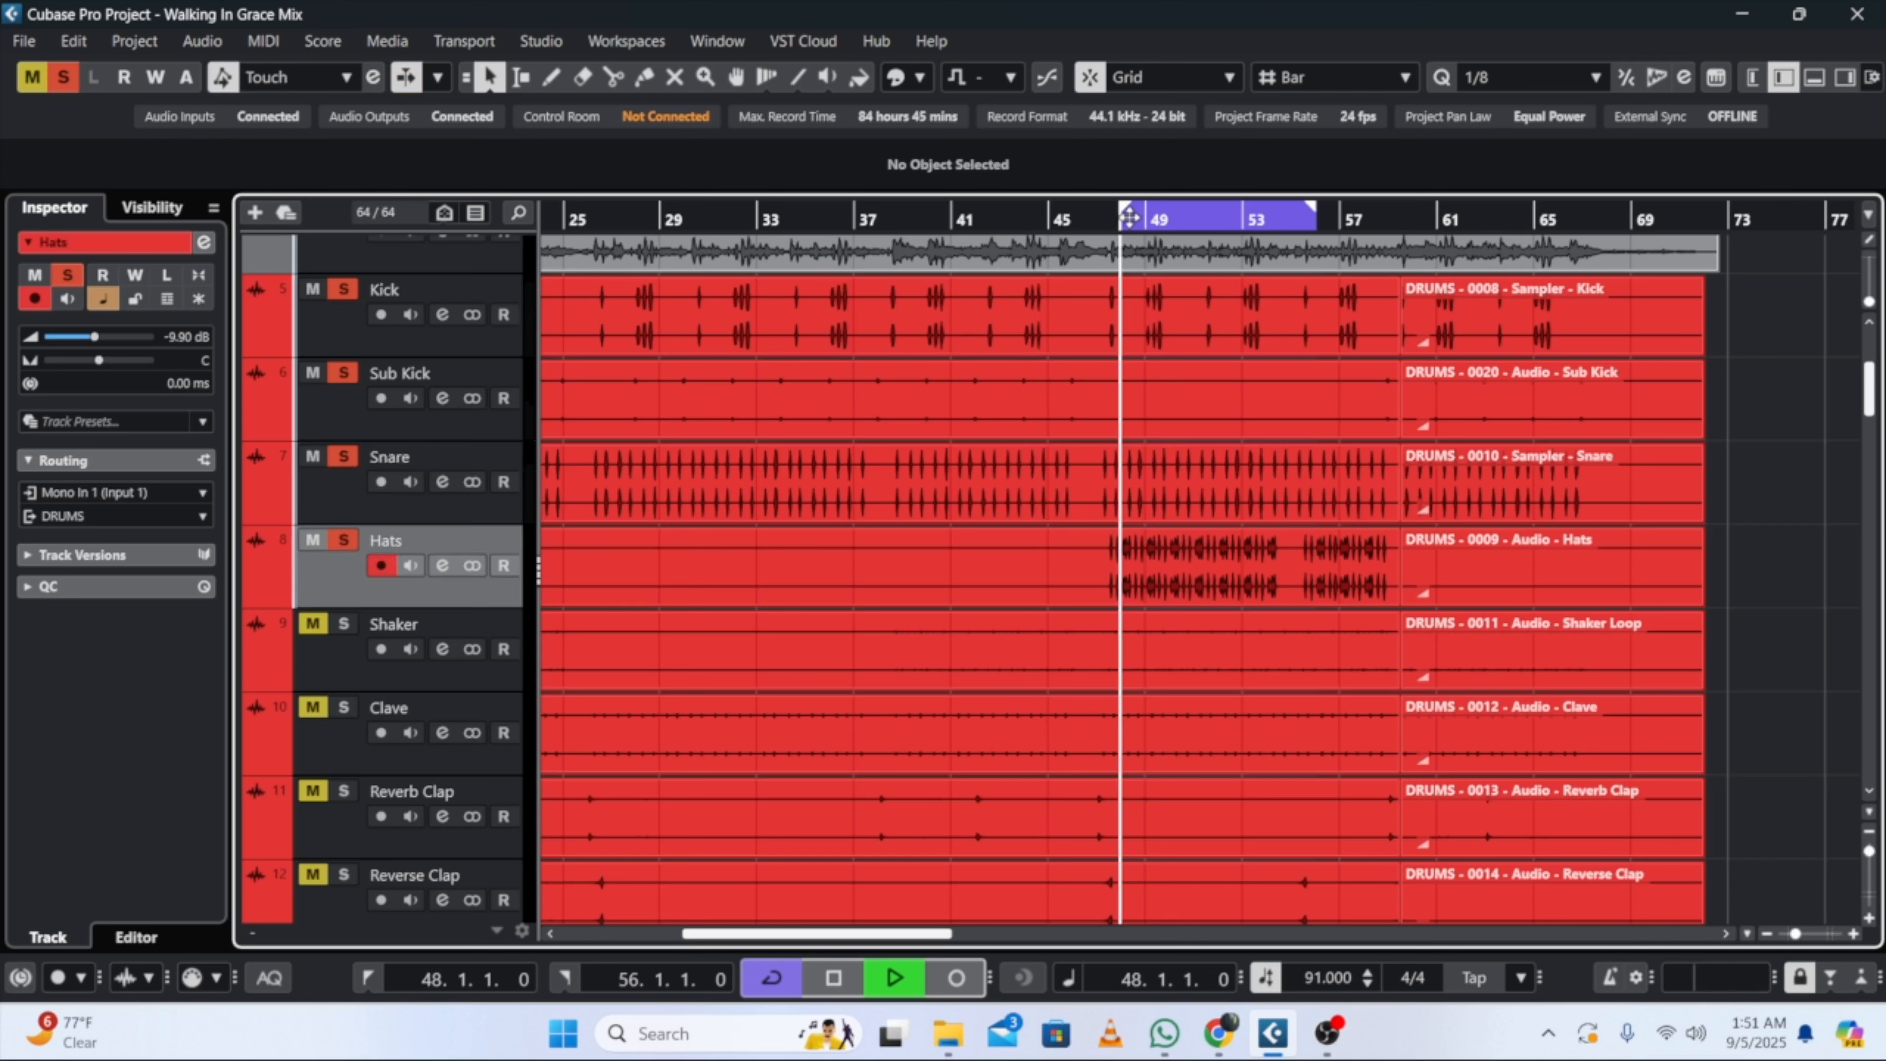
Step: Load FabFilter Pro-Q 4 in the first insert slot of the Hats channel
{"action": "left_click", "coordinate": [204, 244]}
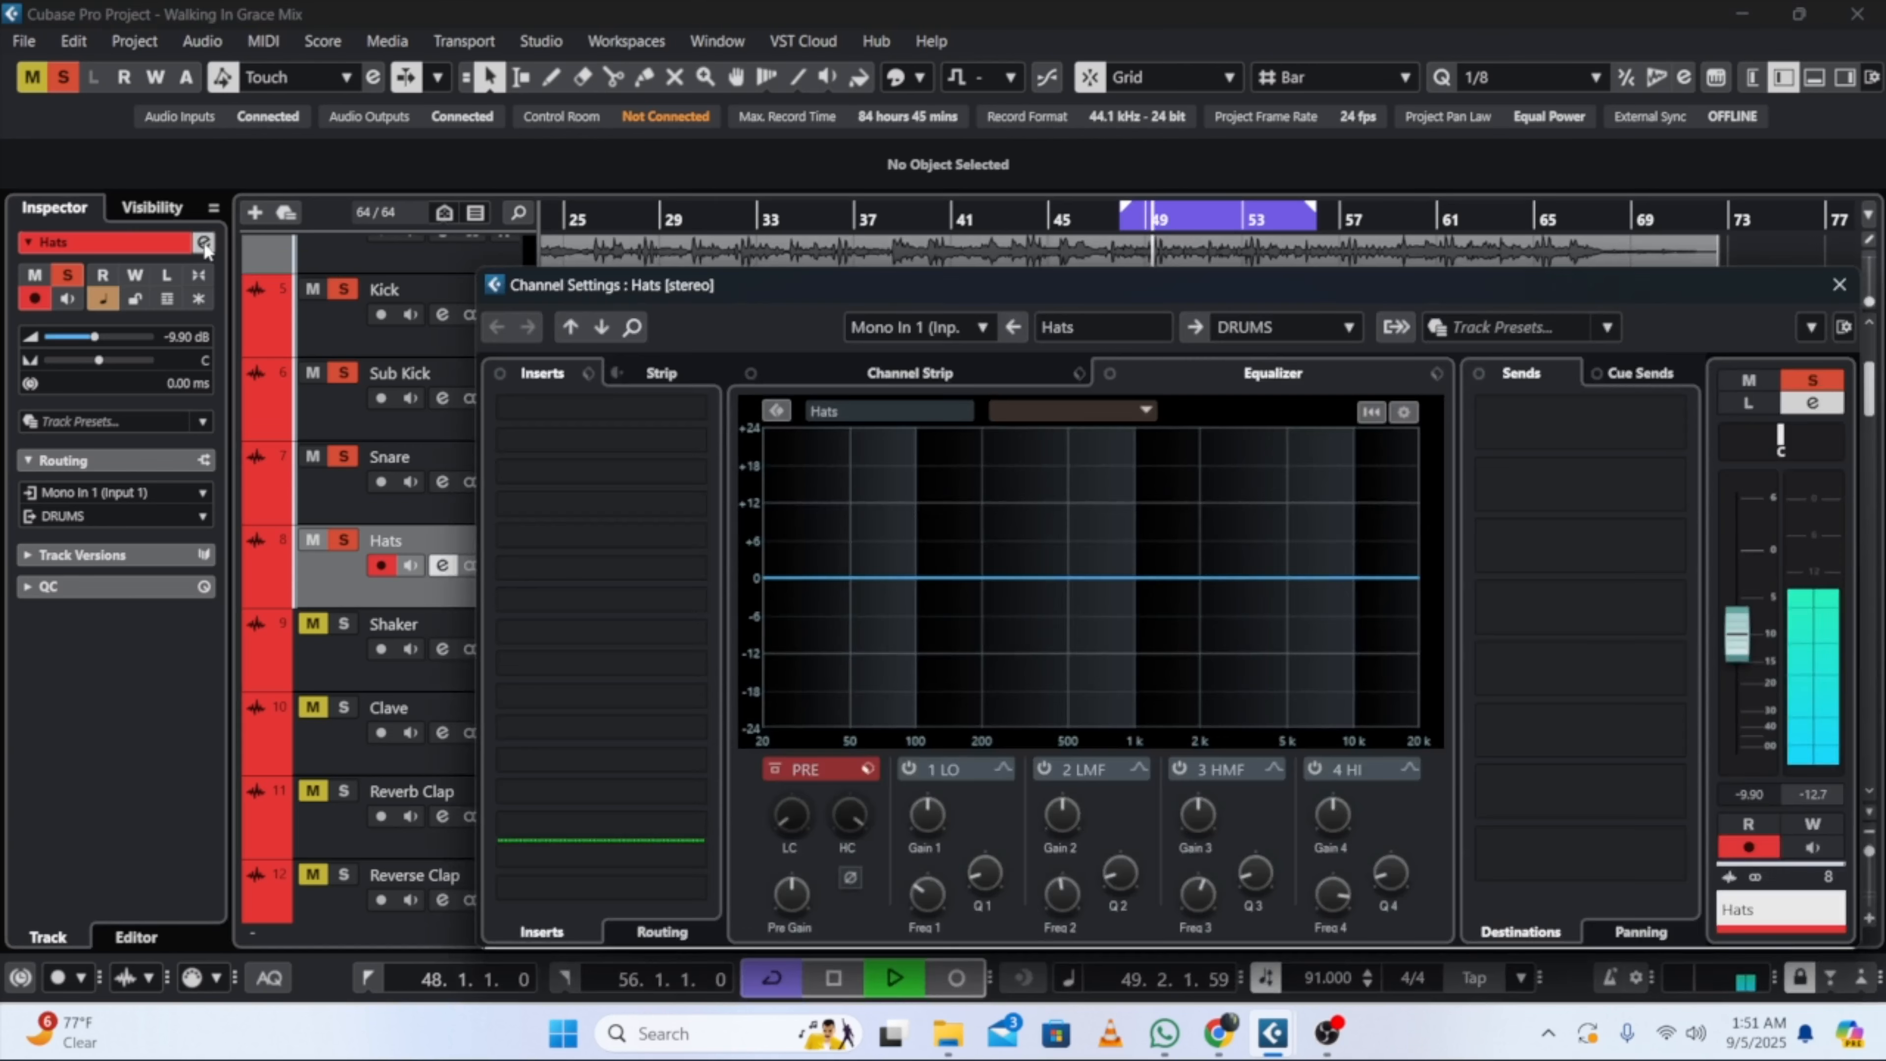
{"action": "left_click", "coordinate": [537, 405]}
{"action": "left_click", "coordinate": [536, 503]}
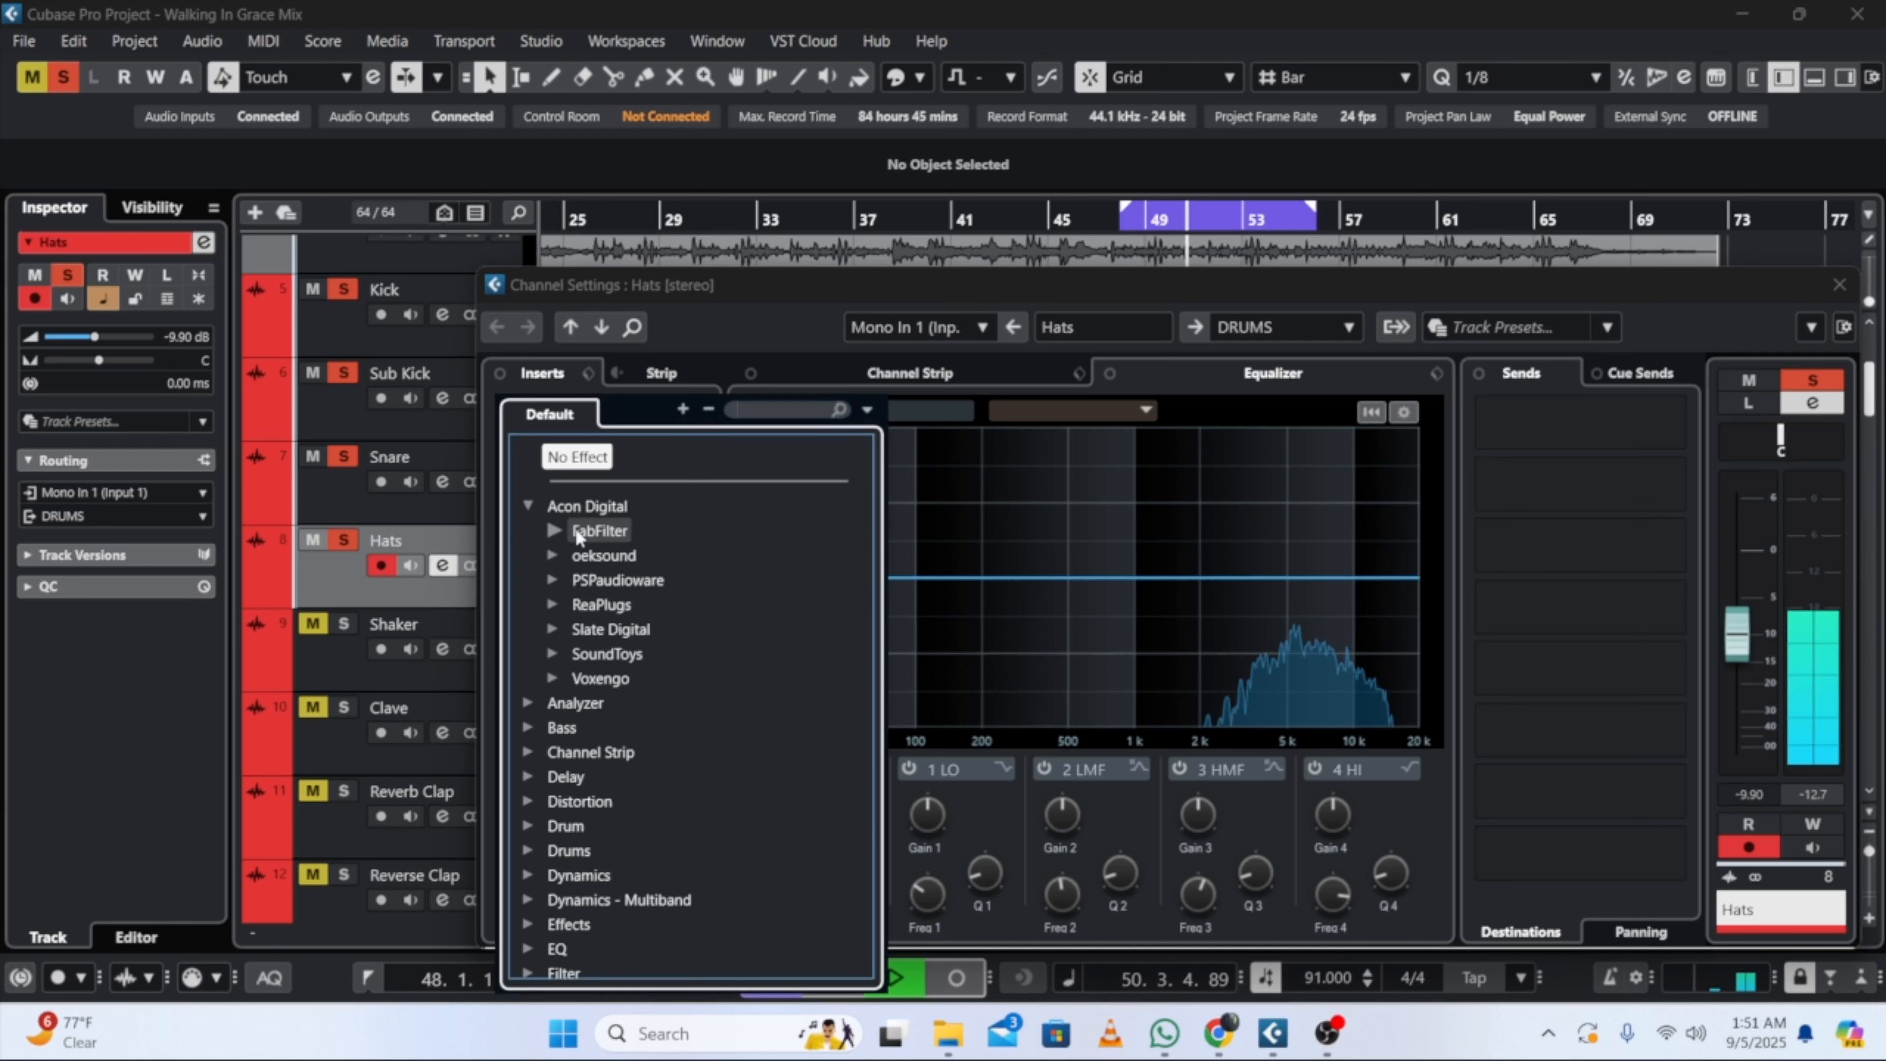
{"action": "left_click", "coordinate": [557, 528]}
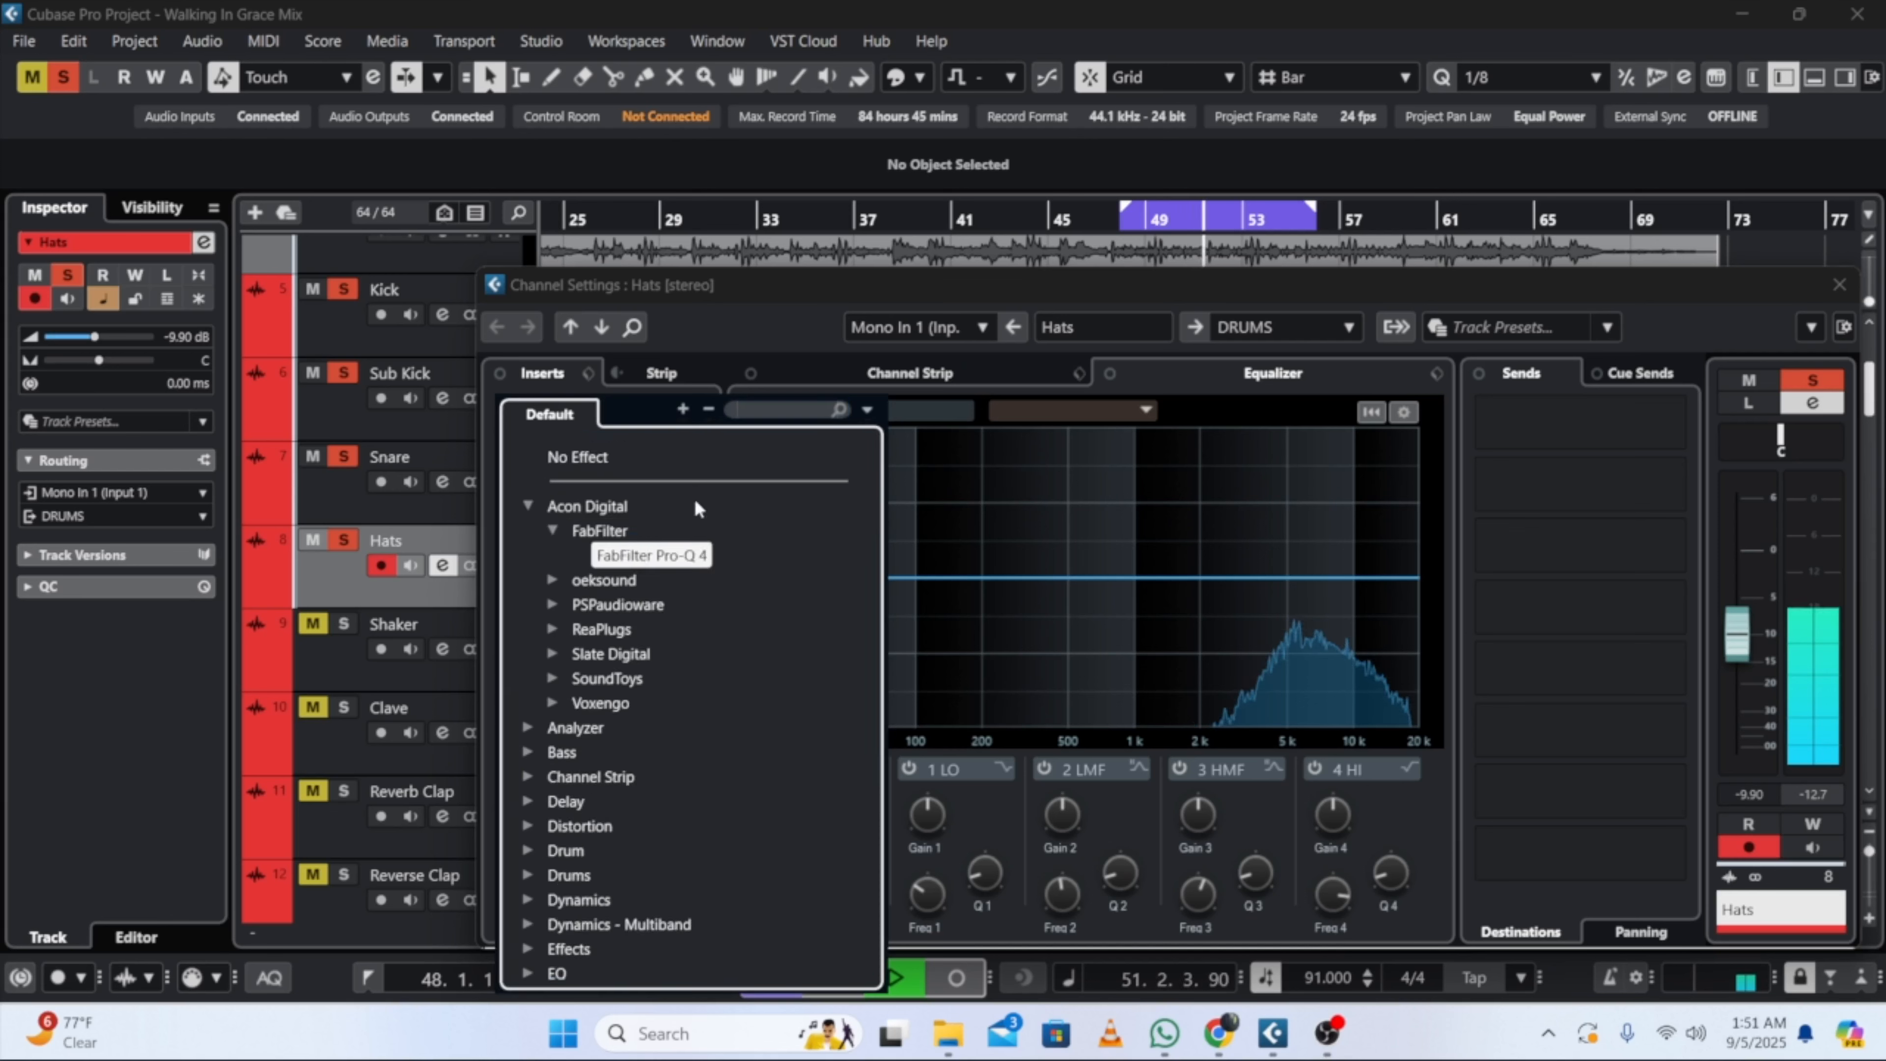
{"action": "left_click", "coordinate": [675, 566]}
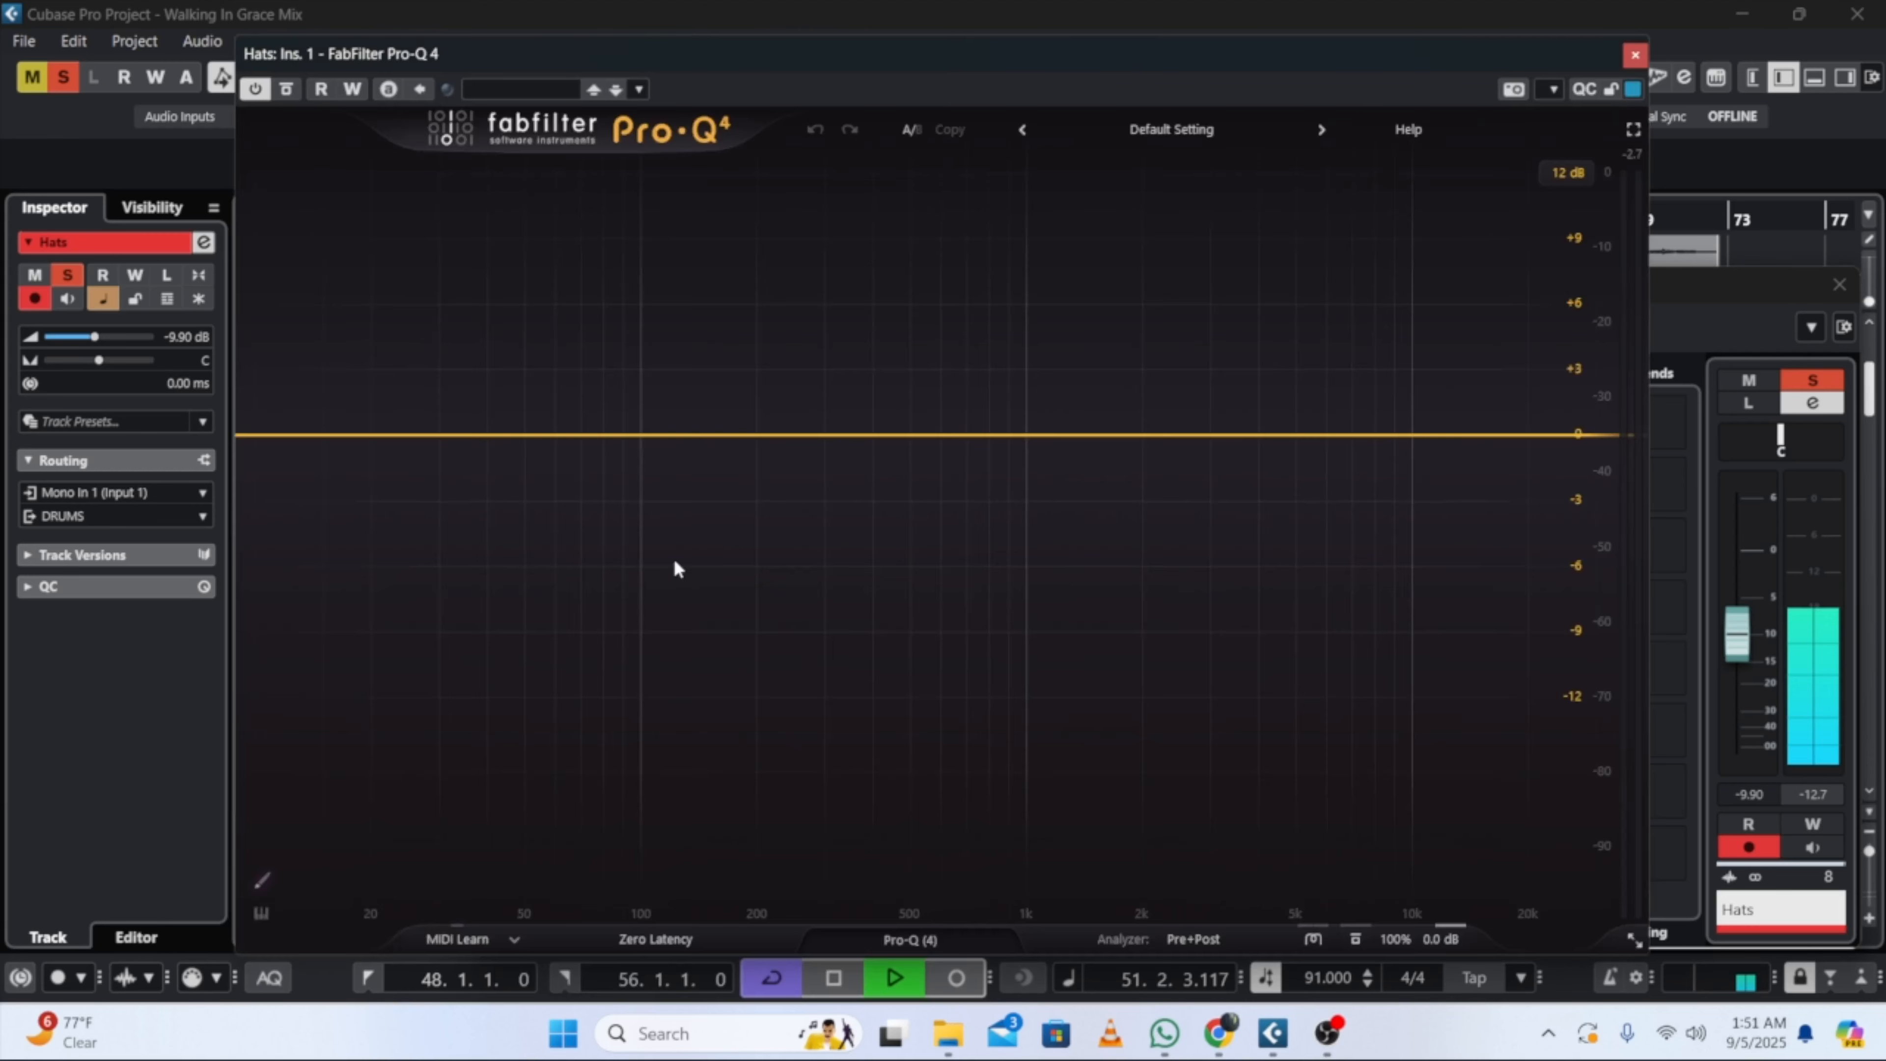
Step: Add a low-cut band to the Hats with a 36 dB/oct slope at about 2236 Hz
{"action": "left_click", "coordinate": [278, 436]}
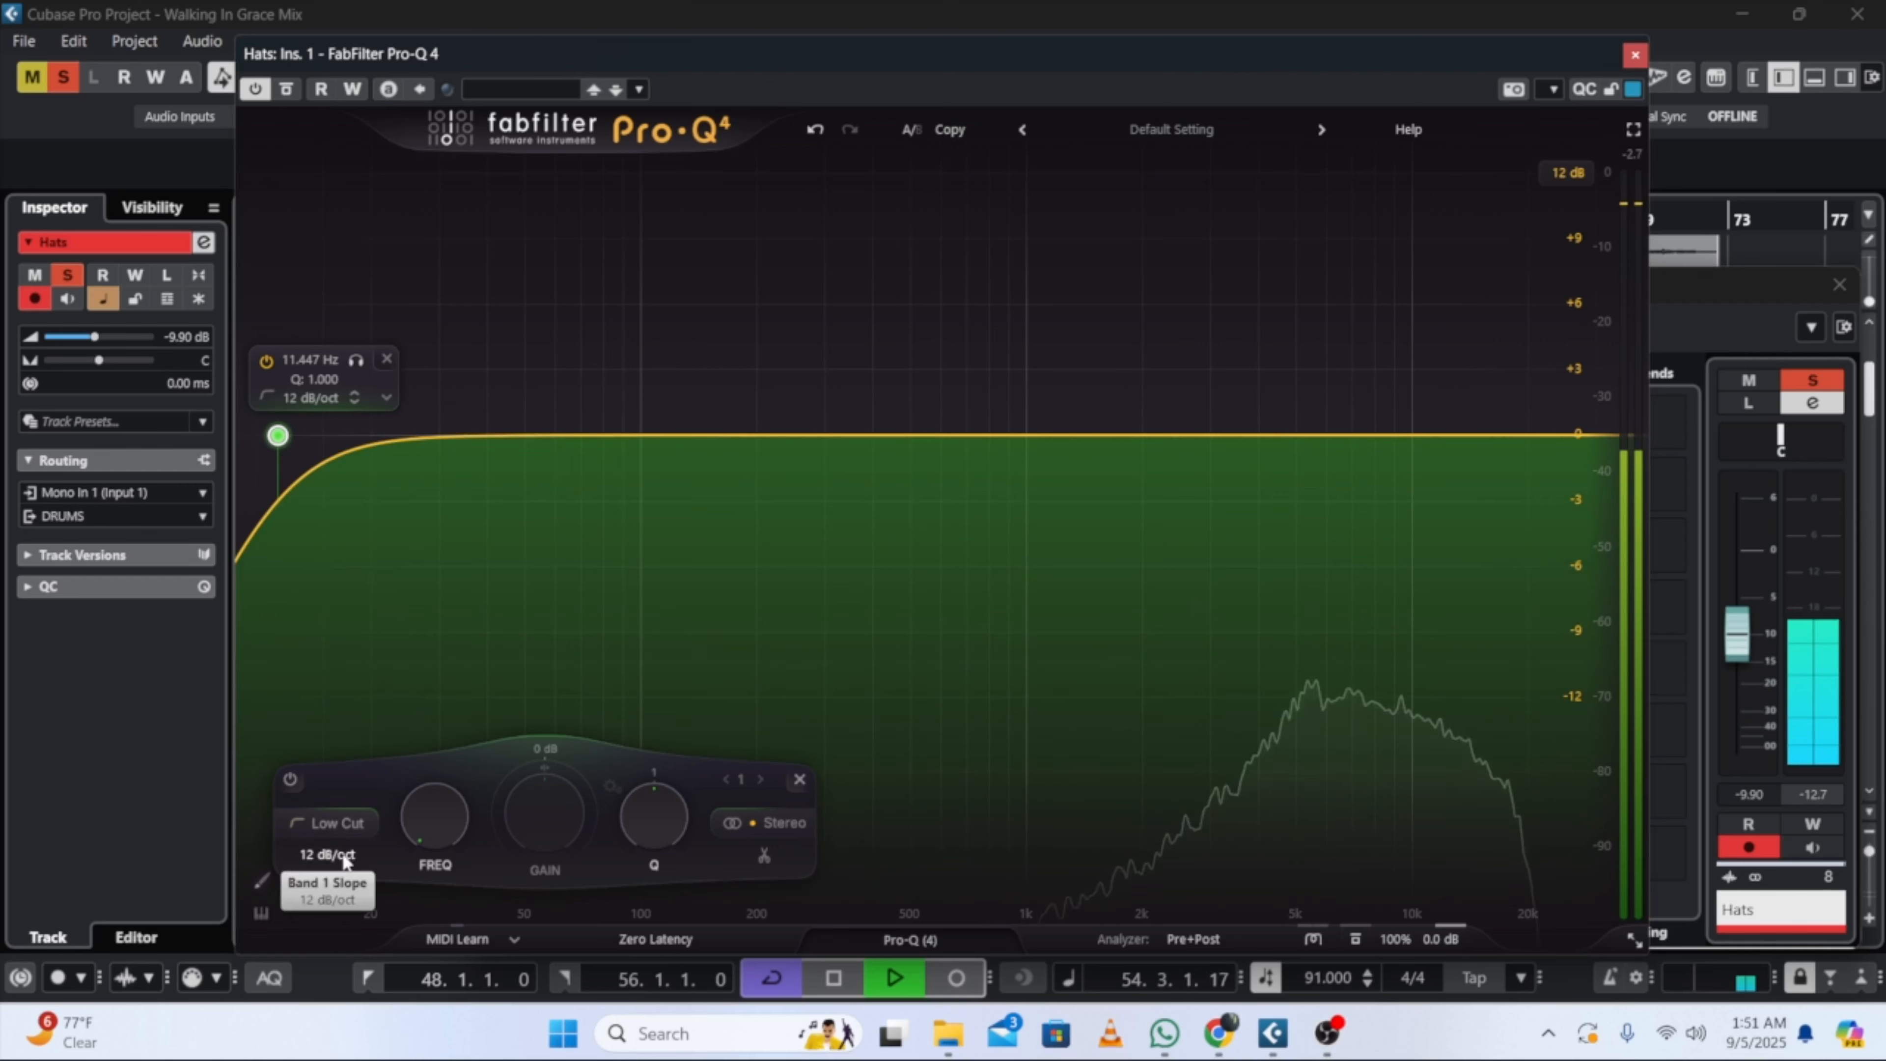
{"action": "mouse_move", "coordinate": [345, 856]}
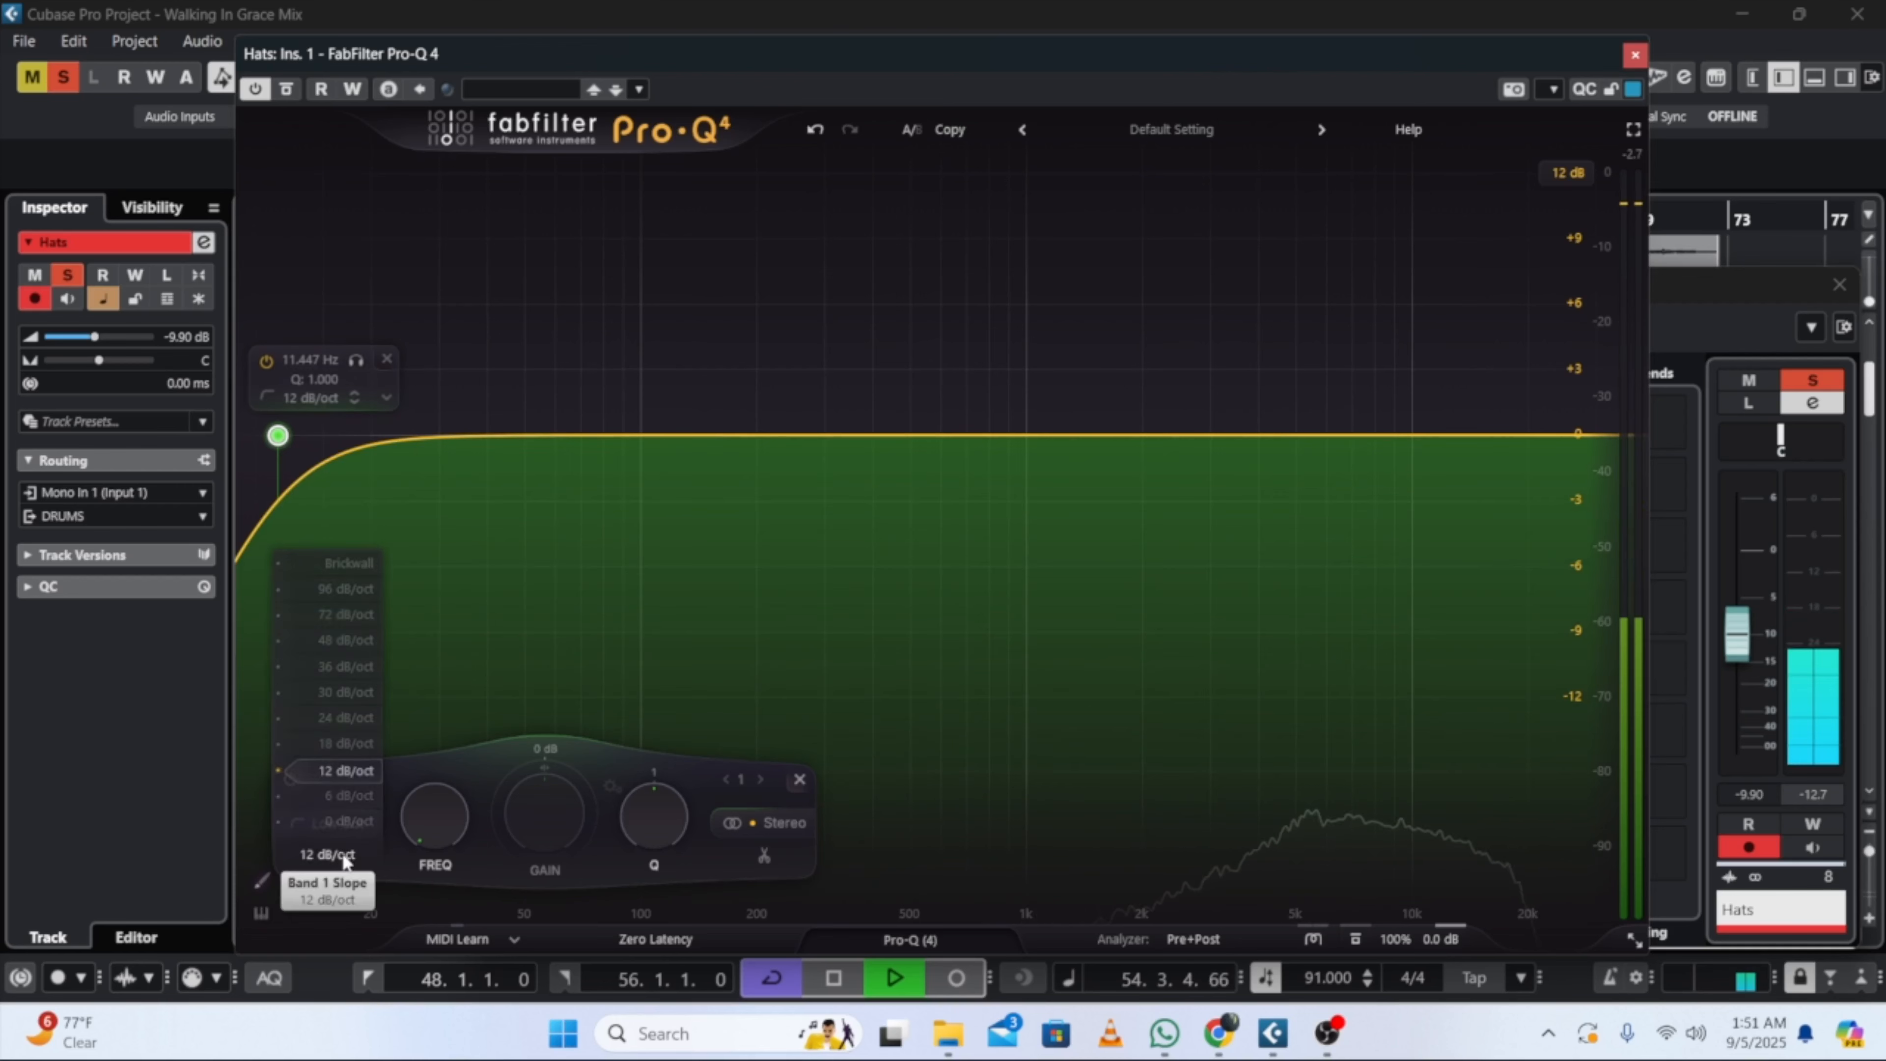
{"action": "left_click", "coordinate": [336, 671]}
{"action": "left_click_drag", "start_coordinate": [434, 815], "coordinate": [393, 657]}
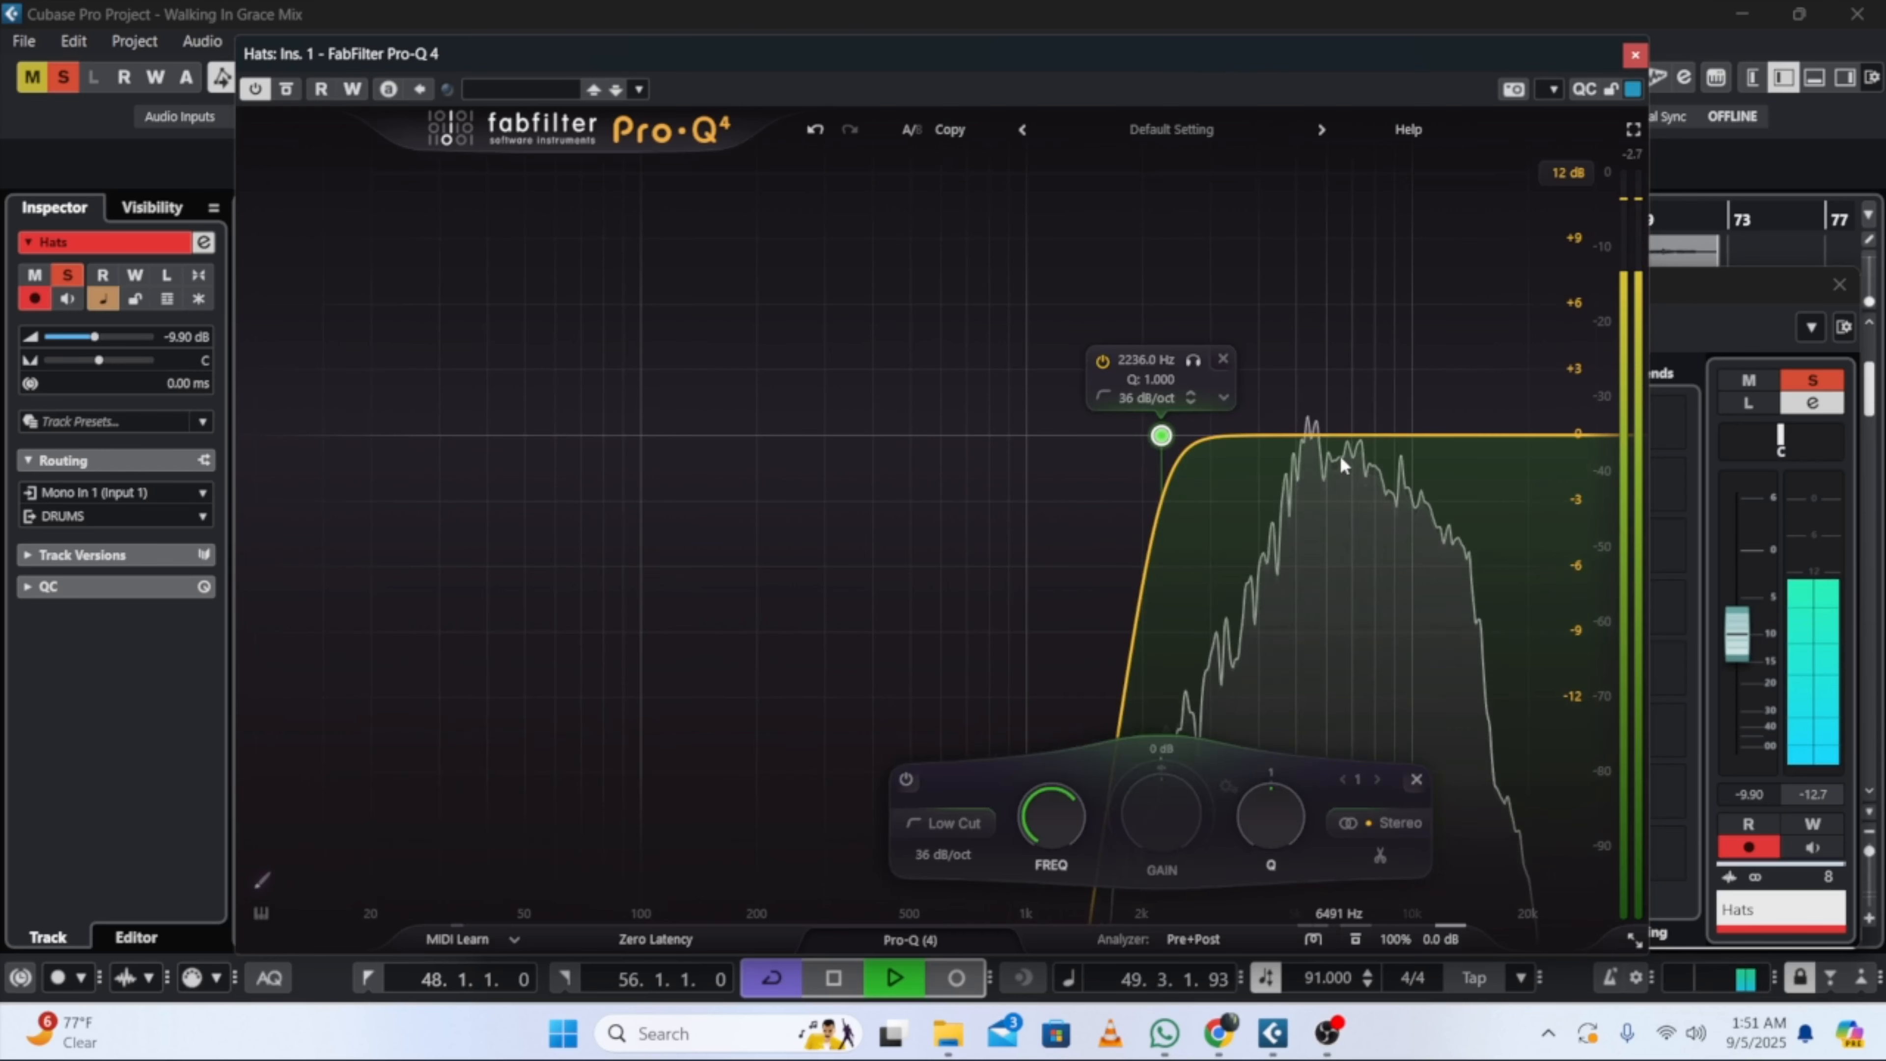
Step: Add a bell band to the Hats cutting about 4.45 dB at about 6.5 kHz and resume playback
{"action": "double_click", "coordinate": [1341, 458]}
{"action": "scroll", "coordinate": [1308, 814], "scroll_direction": "down", "scroll_amount": 3}
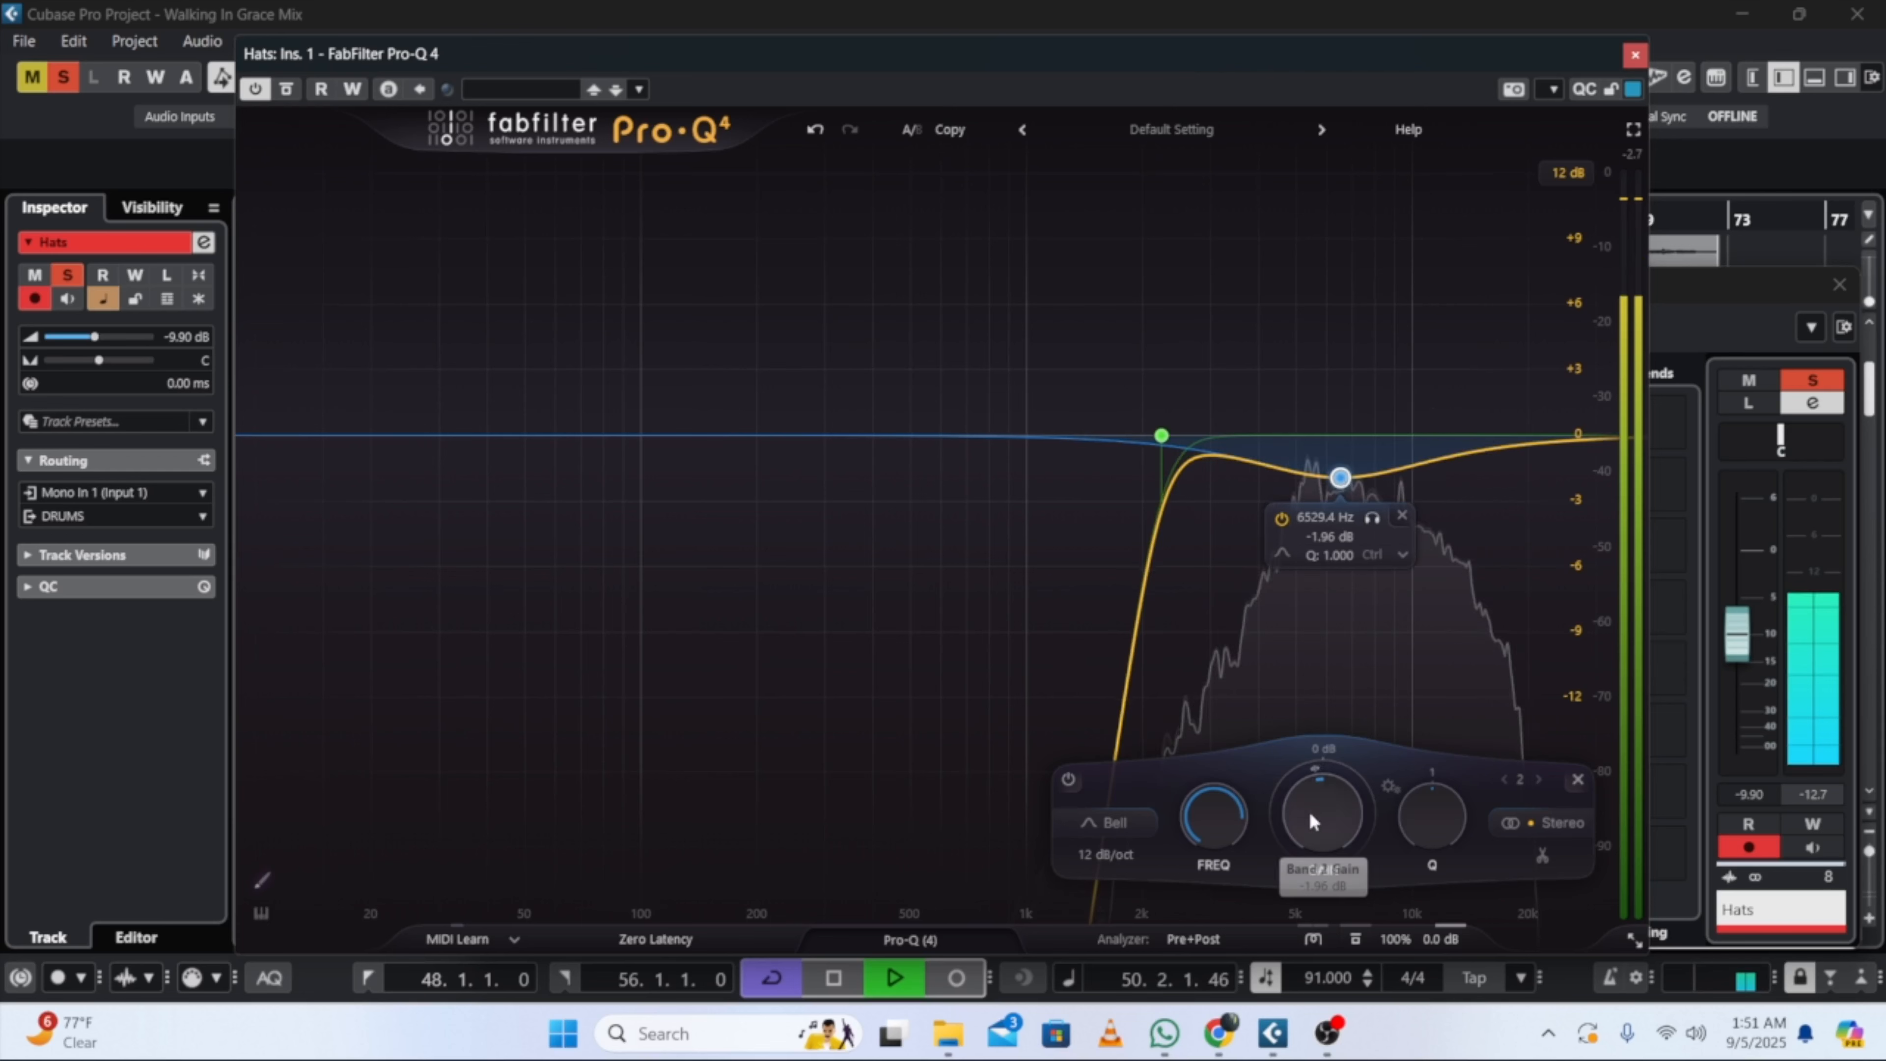
{"action": "mouse_move", "coordinate": [1308, 815]}
{"action": "left_mouse_down"}
{"action": "mouse_move", "coordinate": [1299, 830]}
{"action": "mouse_move", "coordinate": [1314, 813]}
{"action": "left_mouse_up"}
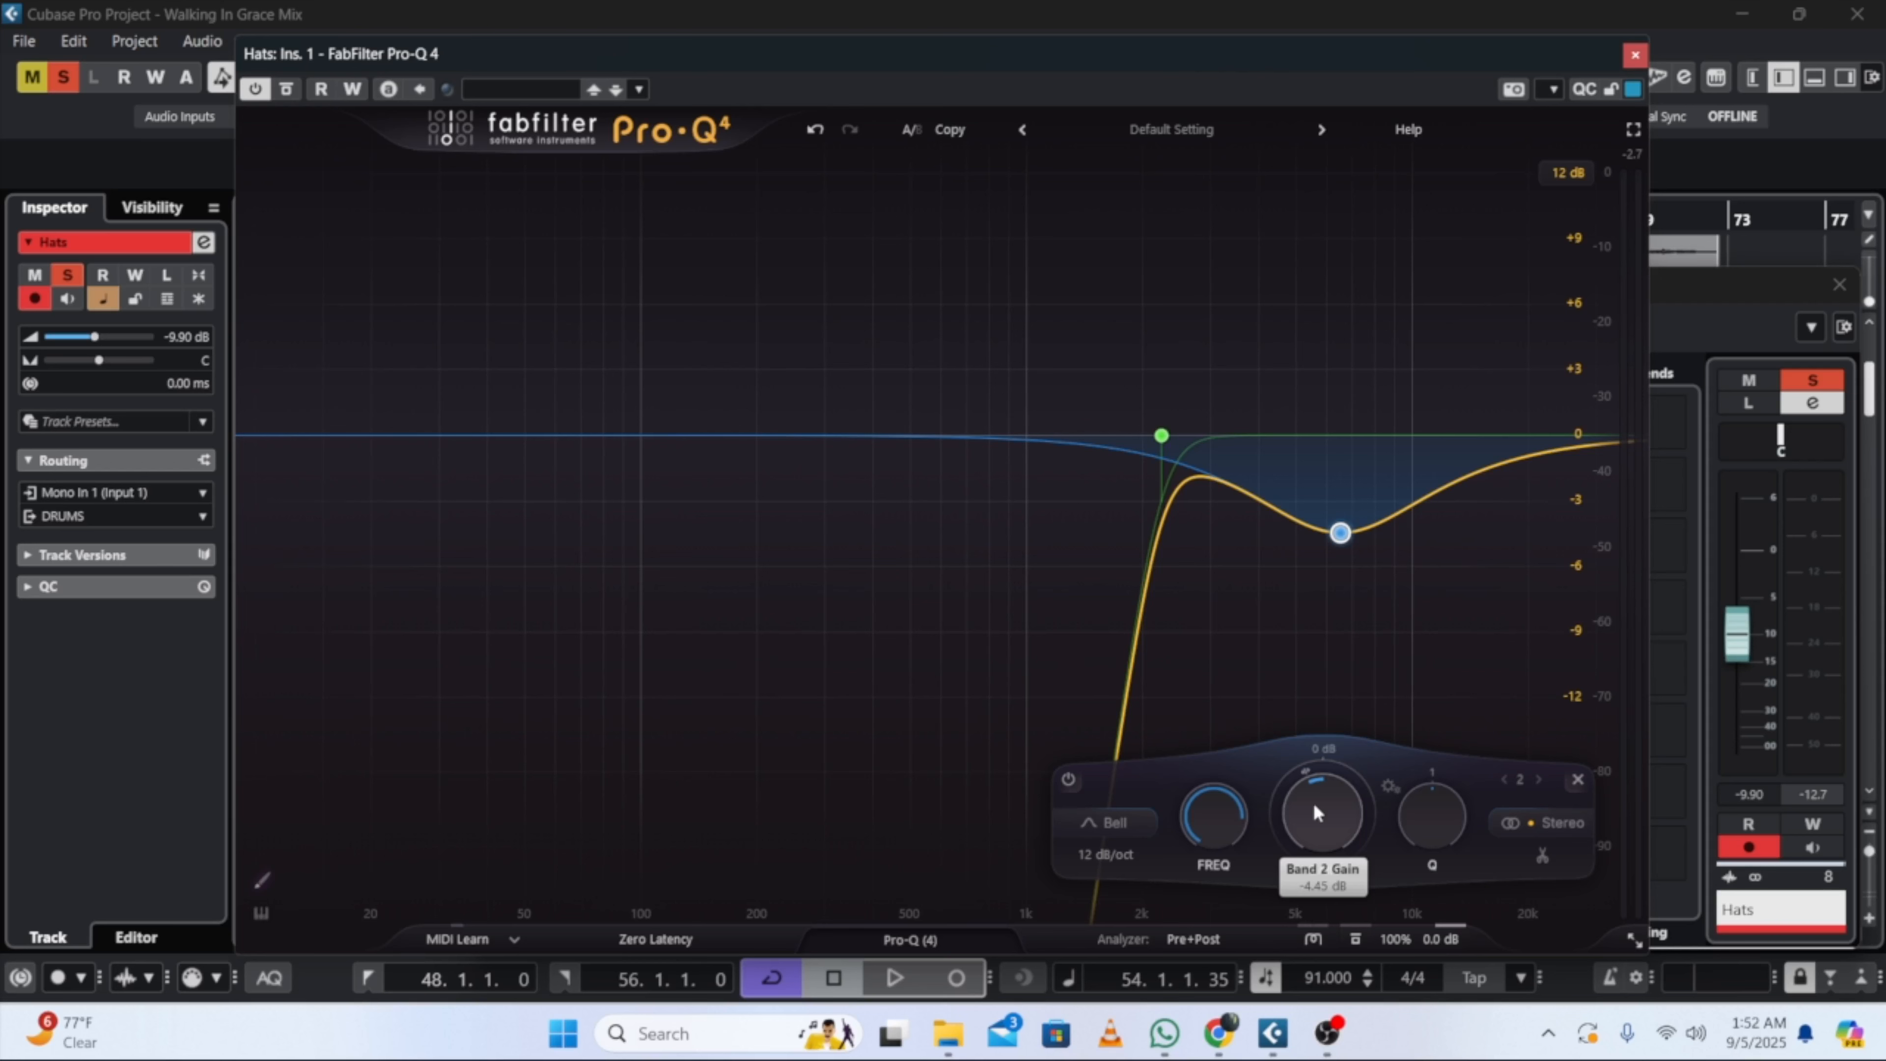
{"action": "key", "text": "space"}
Step: Make the Hats' bell cut dynamic, and close Pro-Q 4 and the Hats channel settings
{"action": "mouse_move", "coordinate": [1336, 574]}
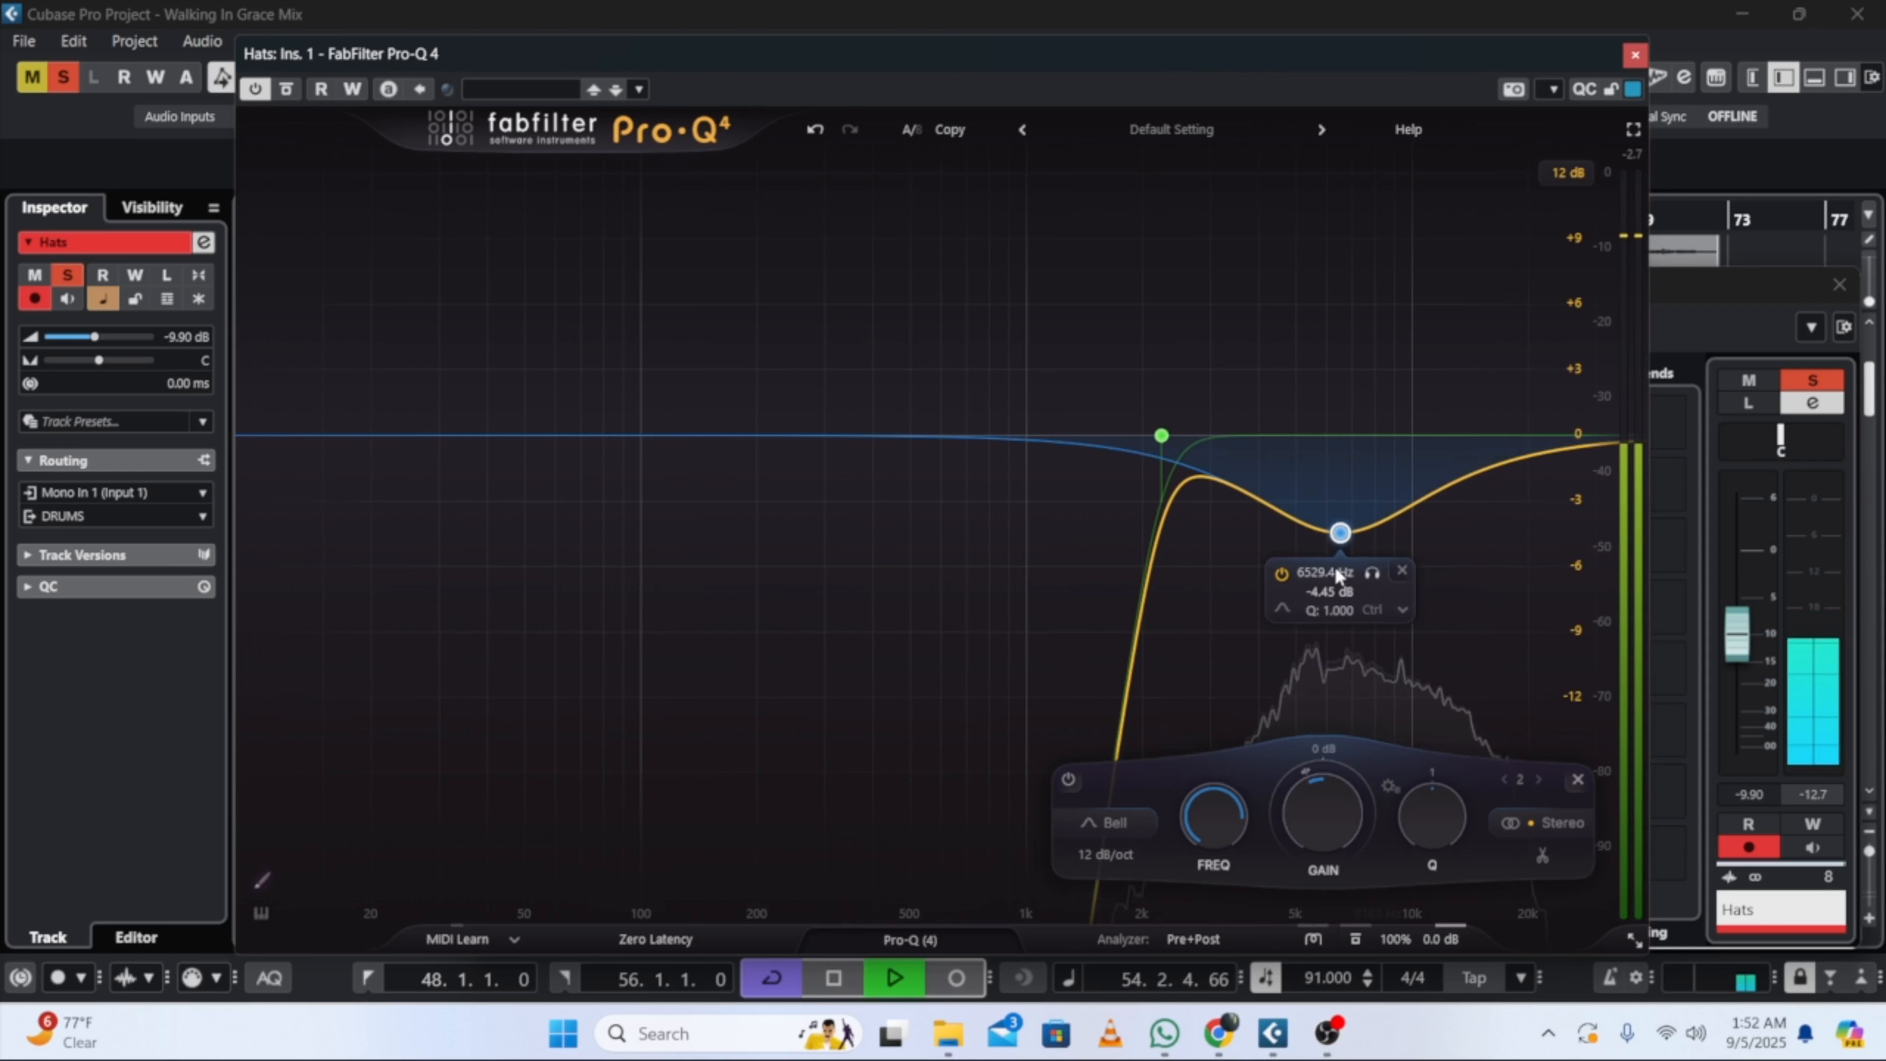
{"action": "left_click", "coordinate": [1402, 609]}
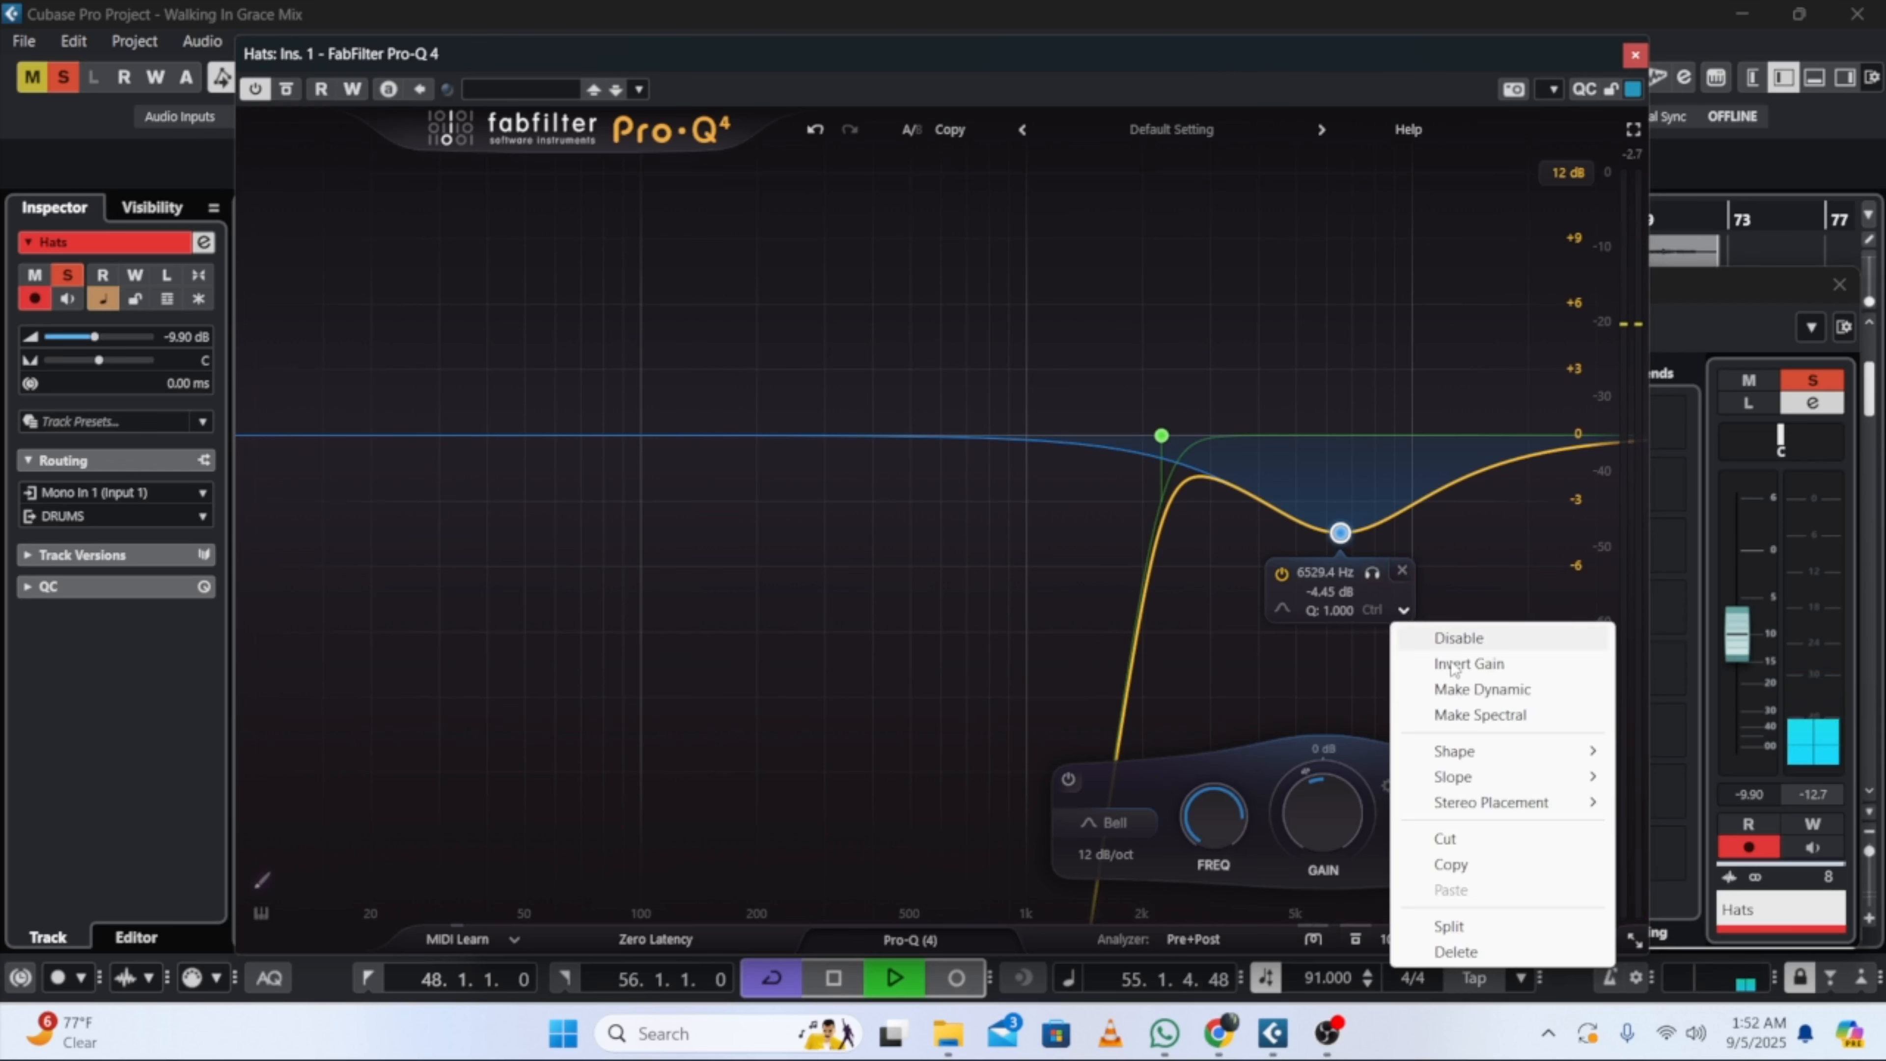
{"action": "left_click", "coordinate": [1463, 689]}
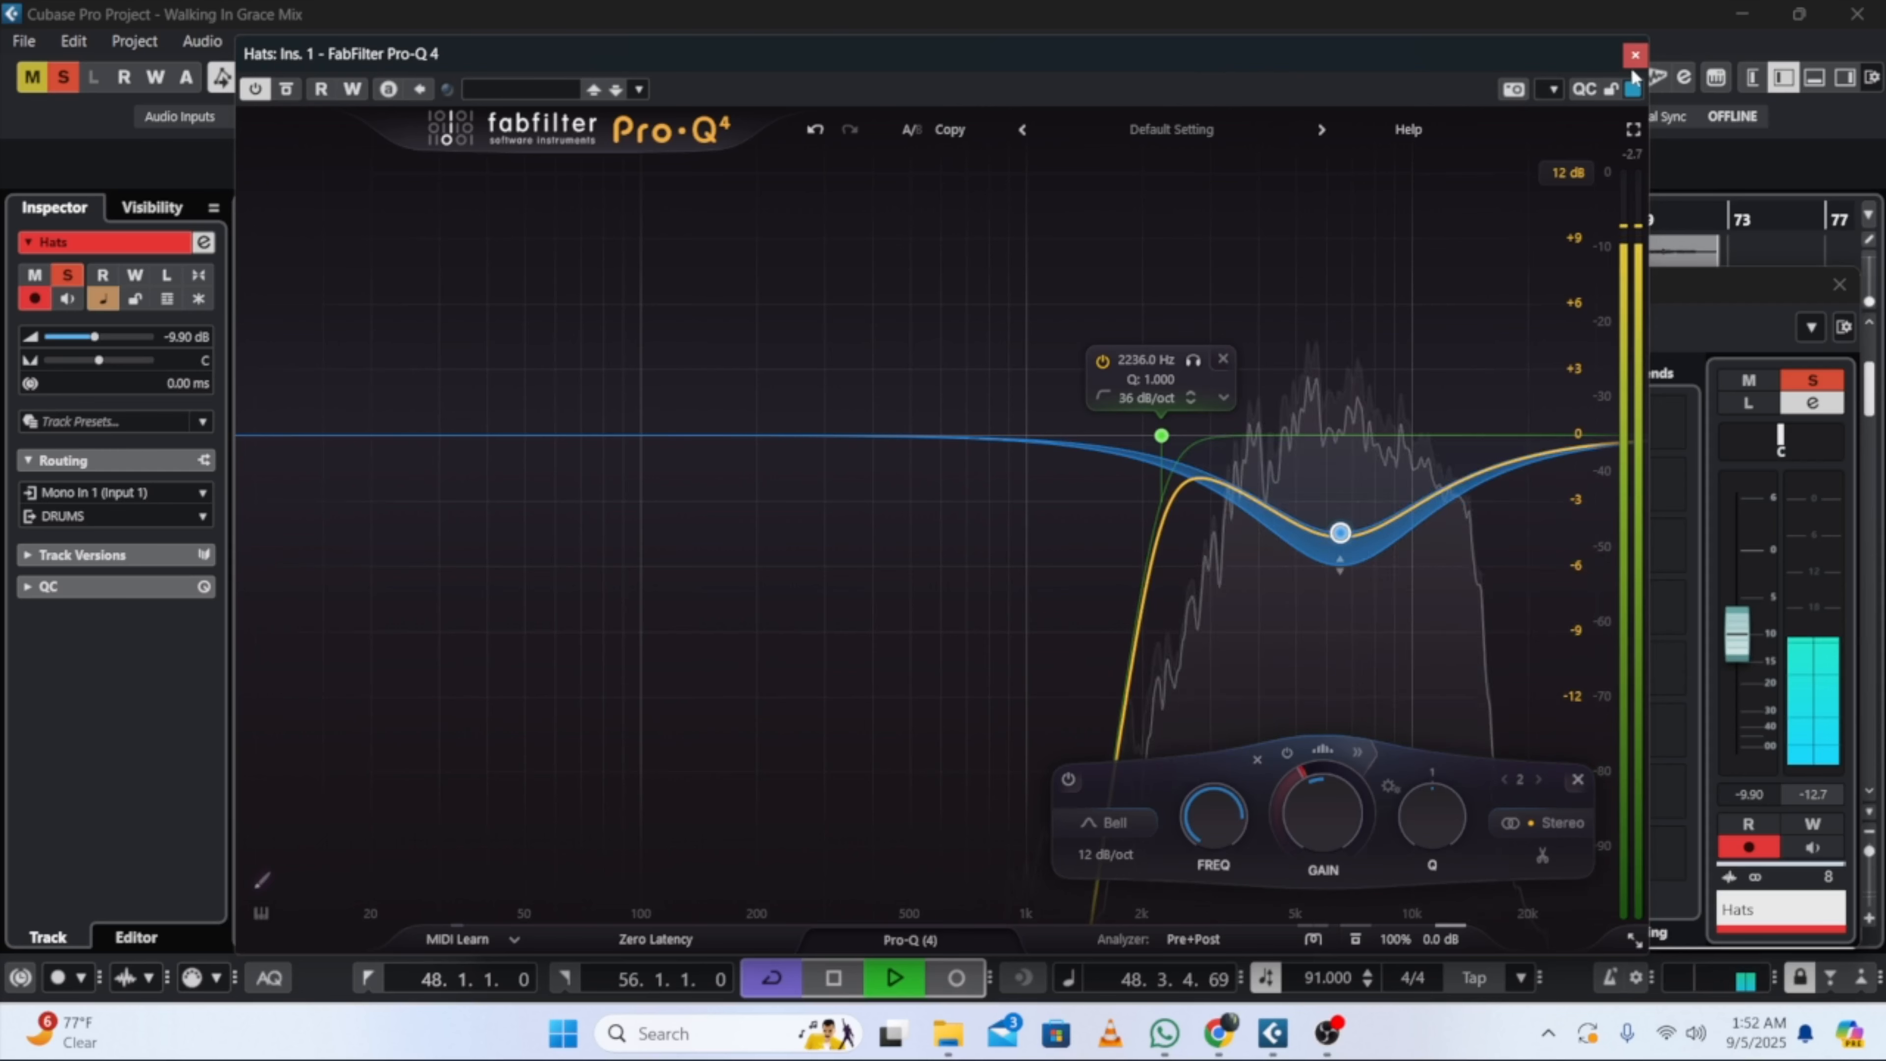
{"action": "left_click", "coordinate": [1635, 54]}
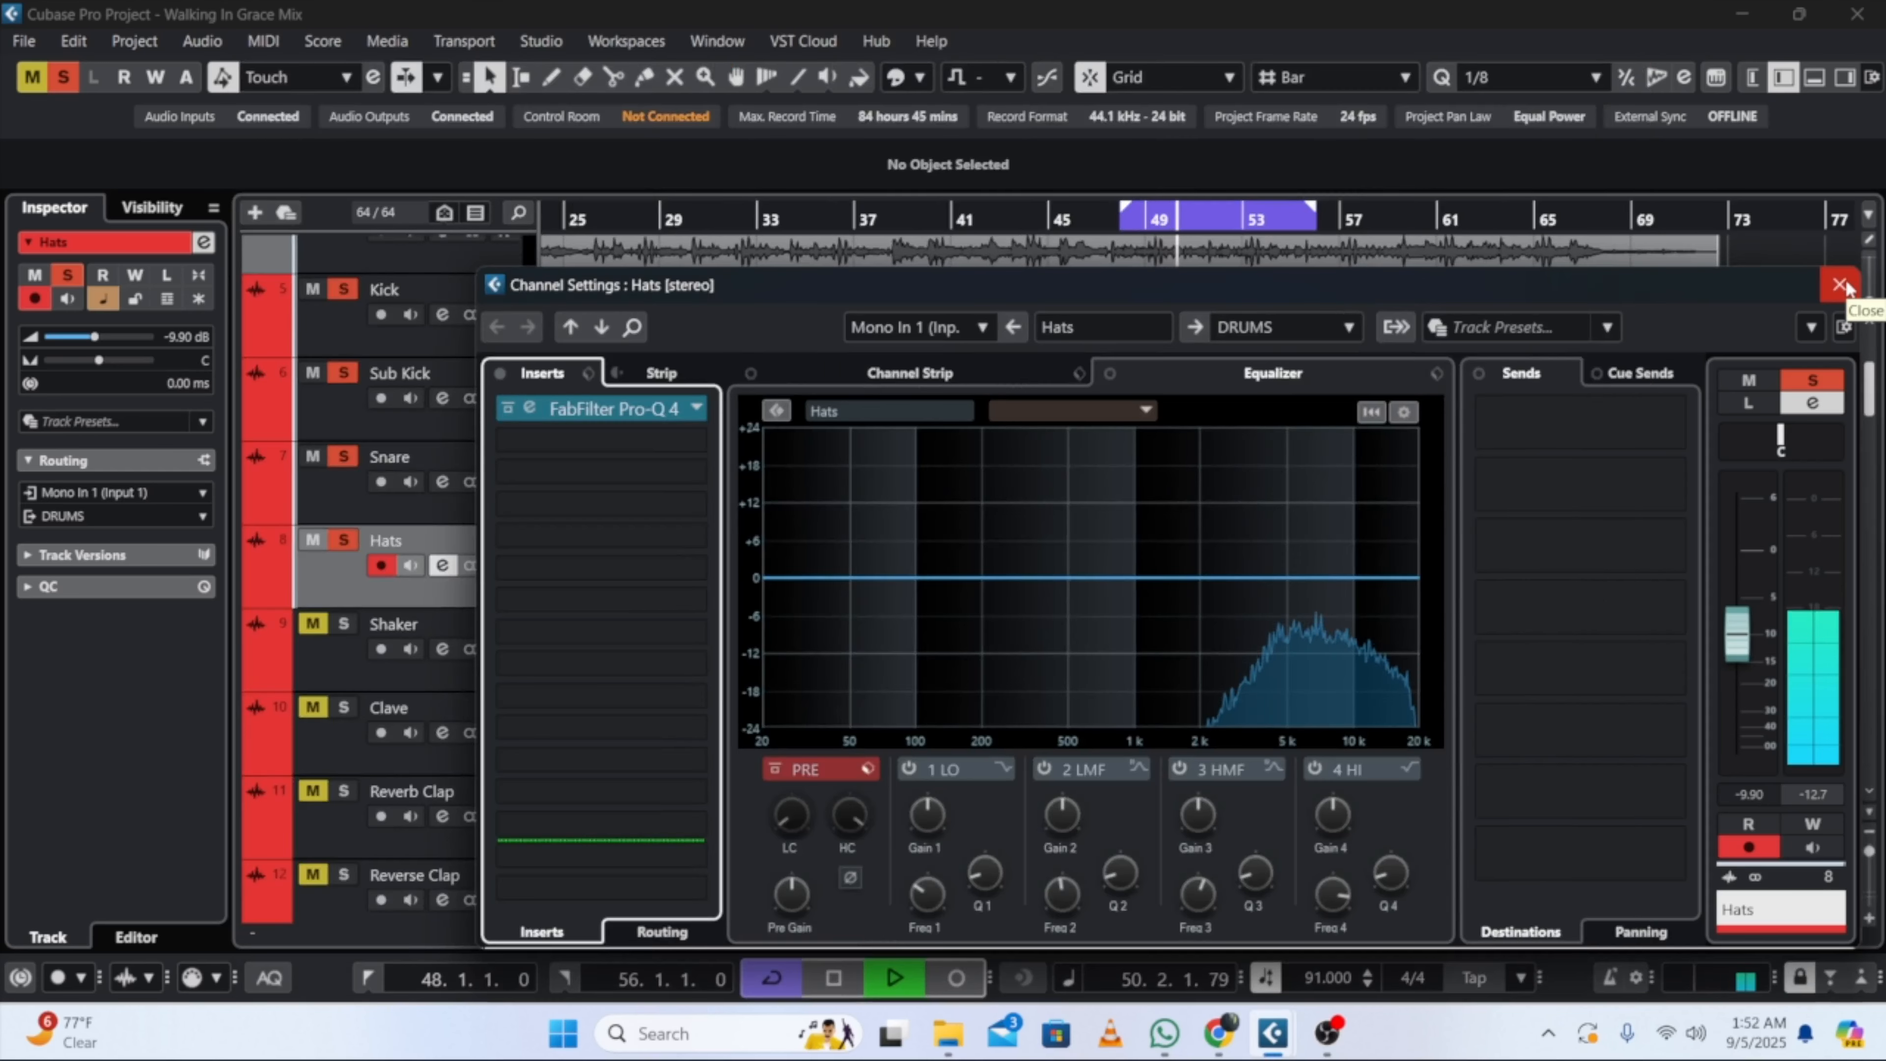
{"action": "left_click", "coordinate": [1841, 286]}
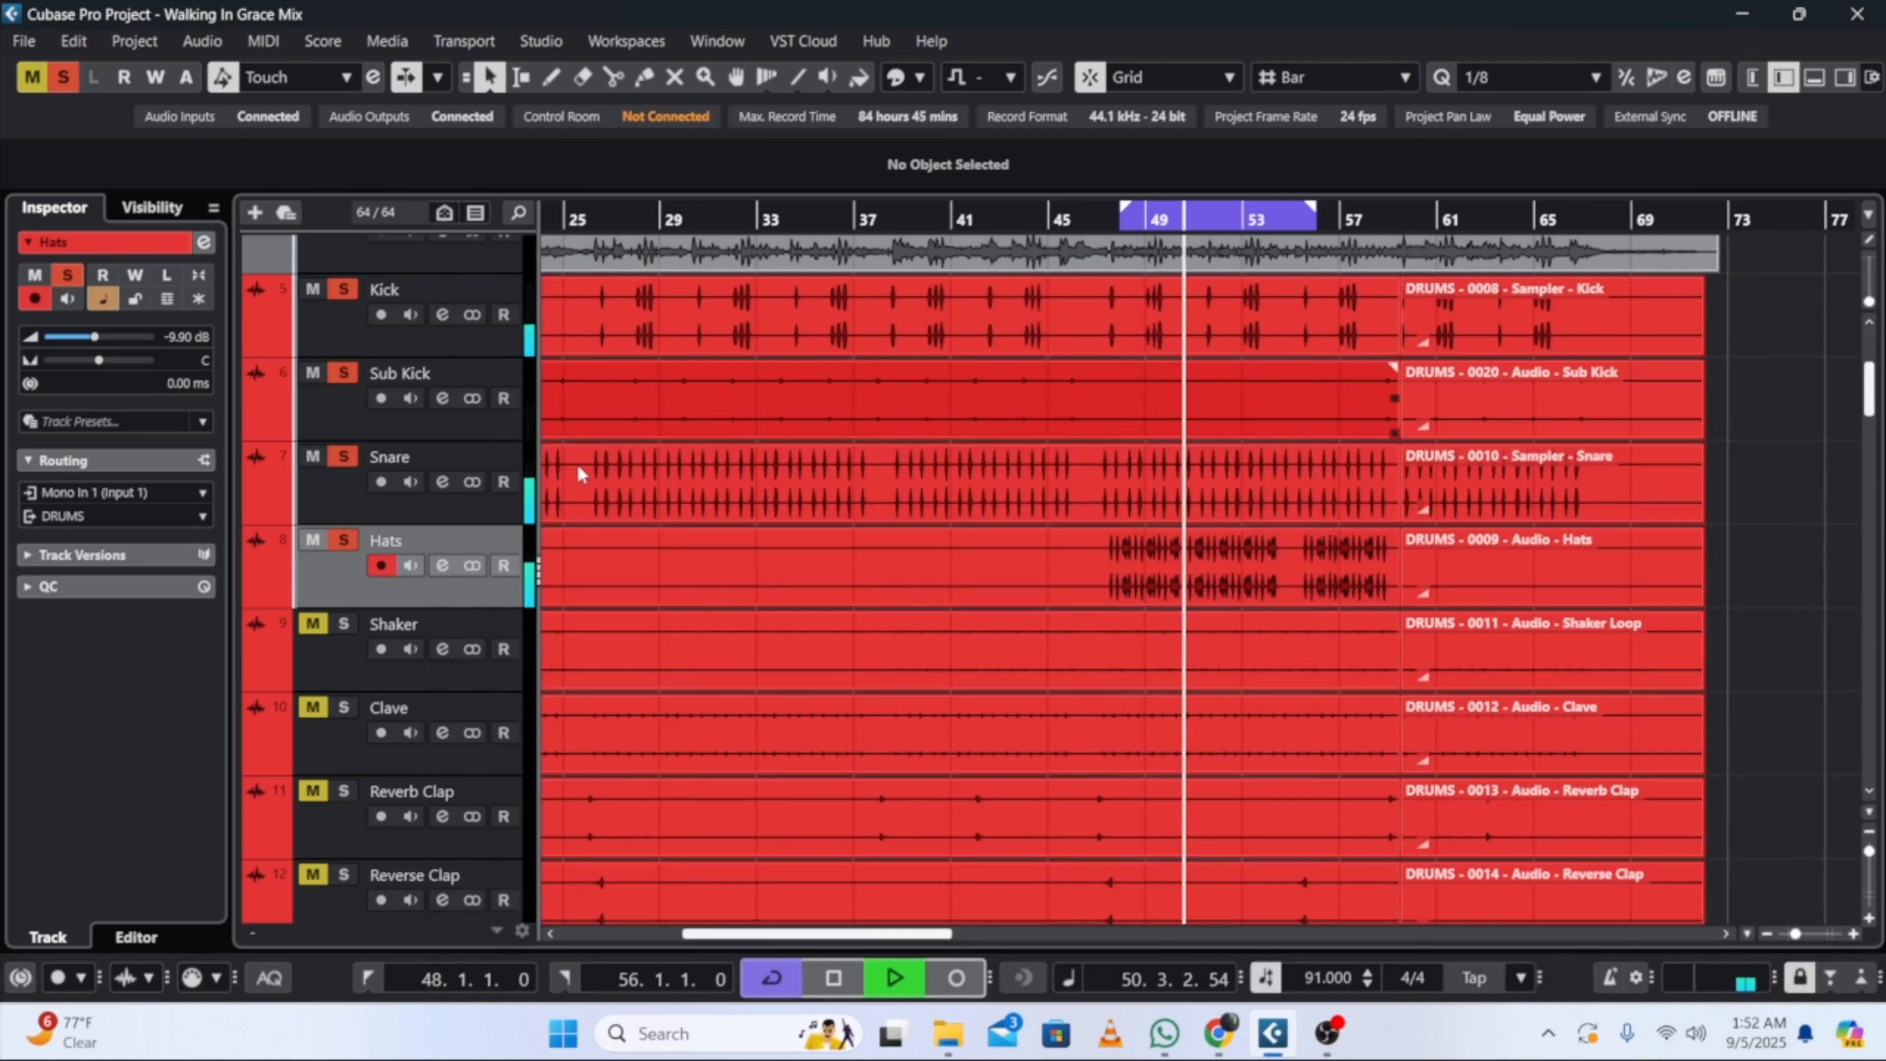
Step: Set the Kick track's volume to -7 dB
{"action": "left_click", "coordinate": [341, 335]}
{"action": "left_click", "coordinate": [182, 339]}
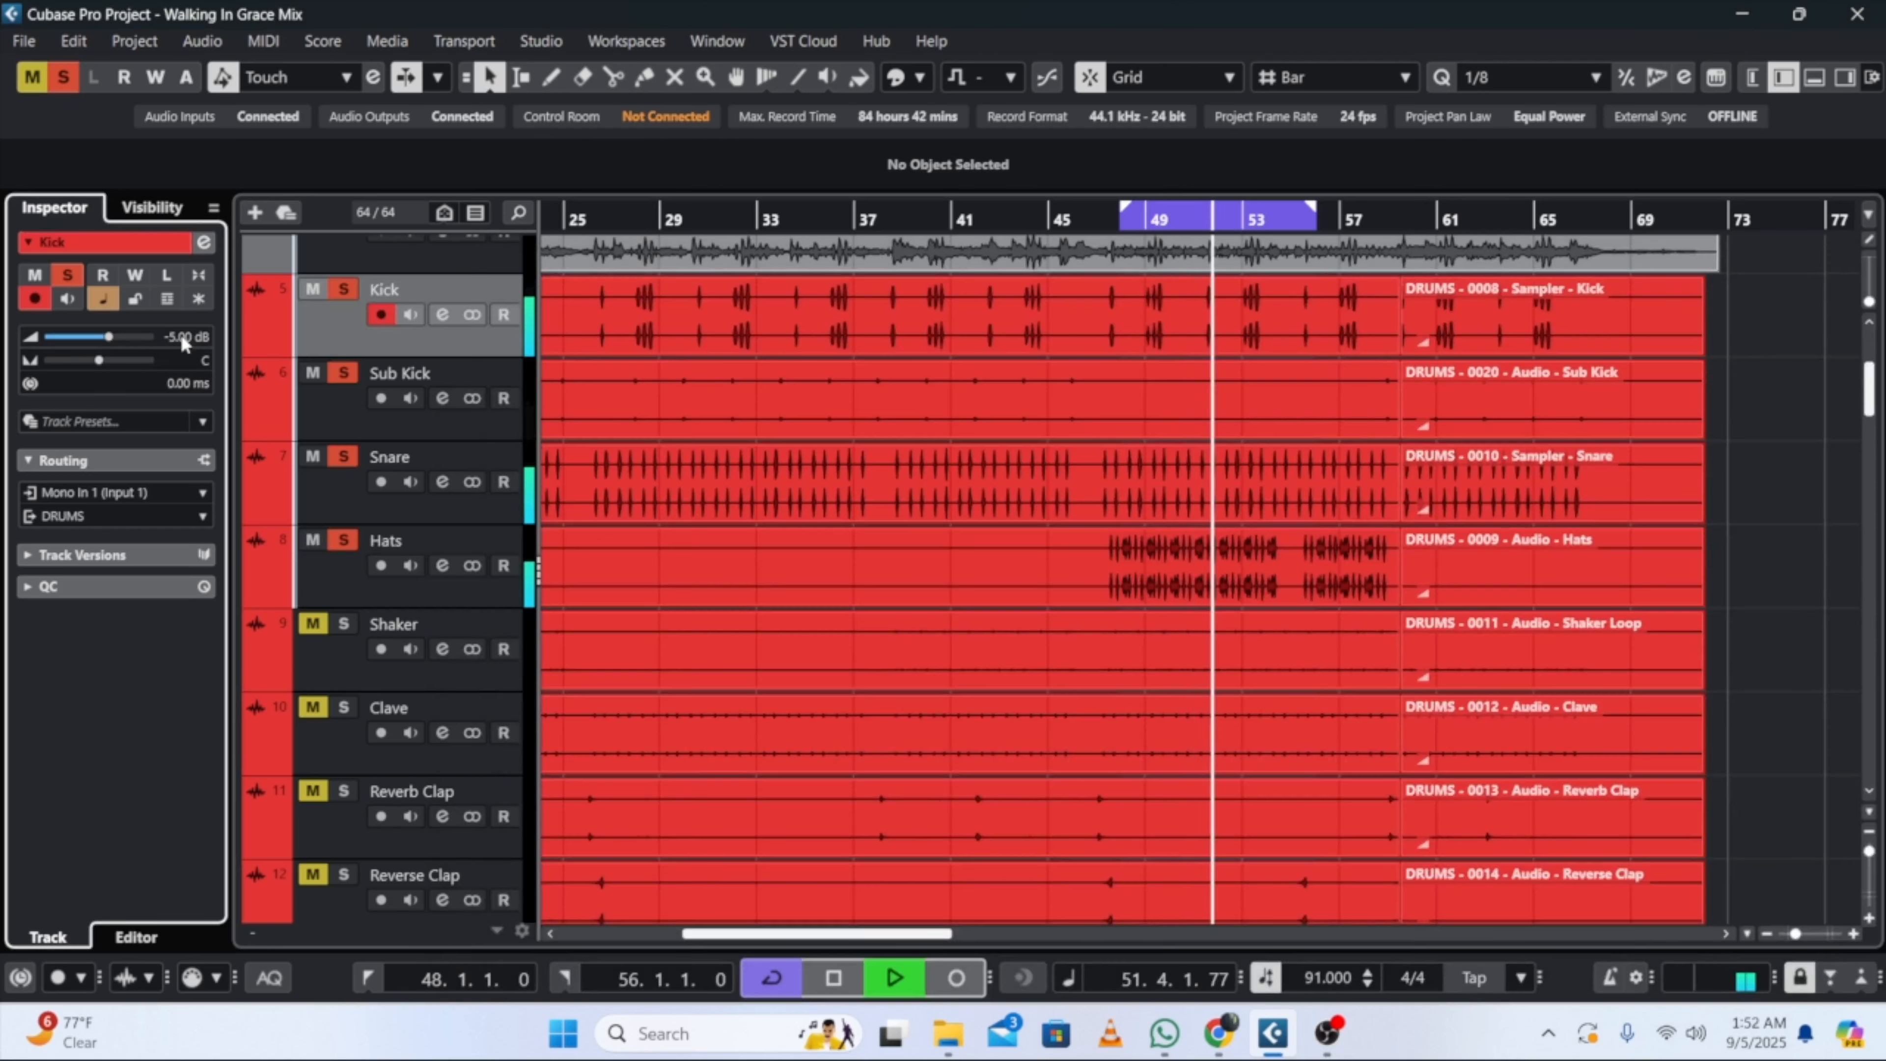
{"action": "left_click", "coordinate": [179, 331]}
{"action": "type", "text": "-"}
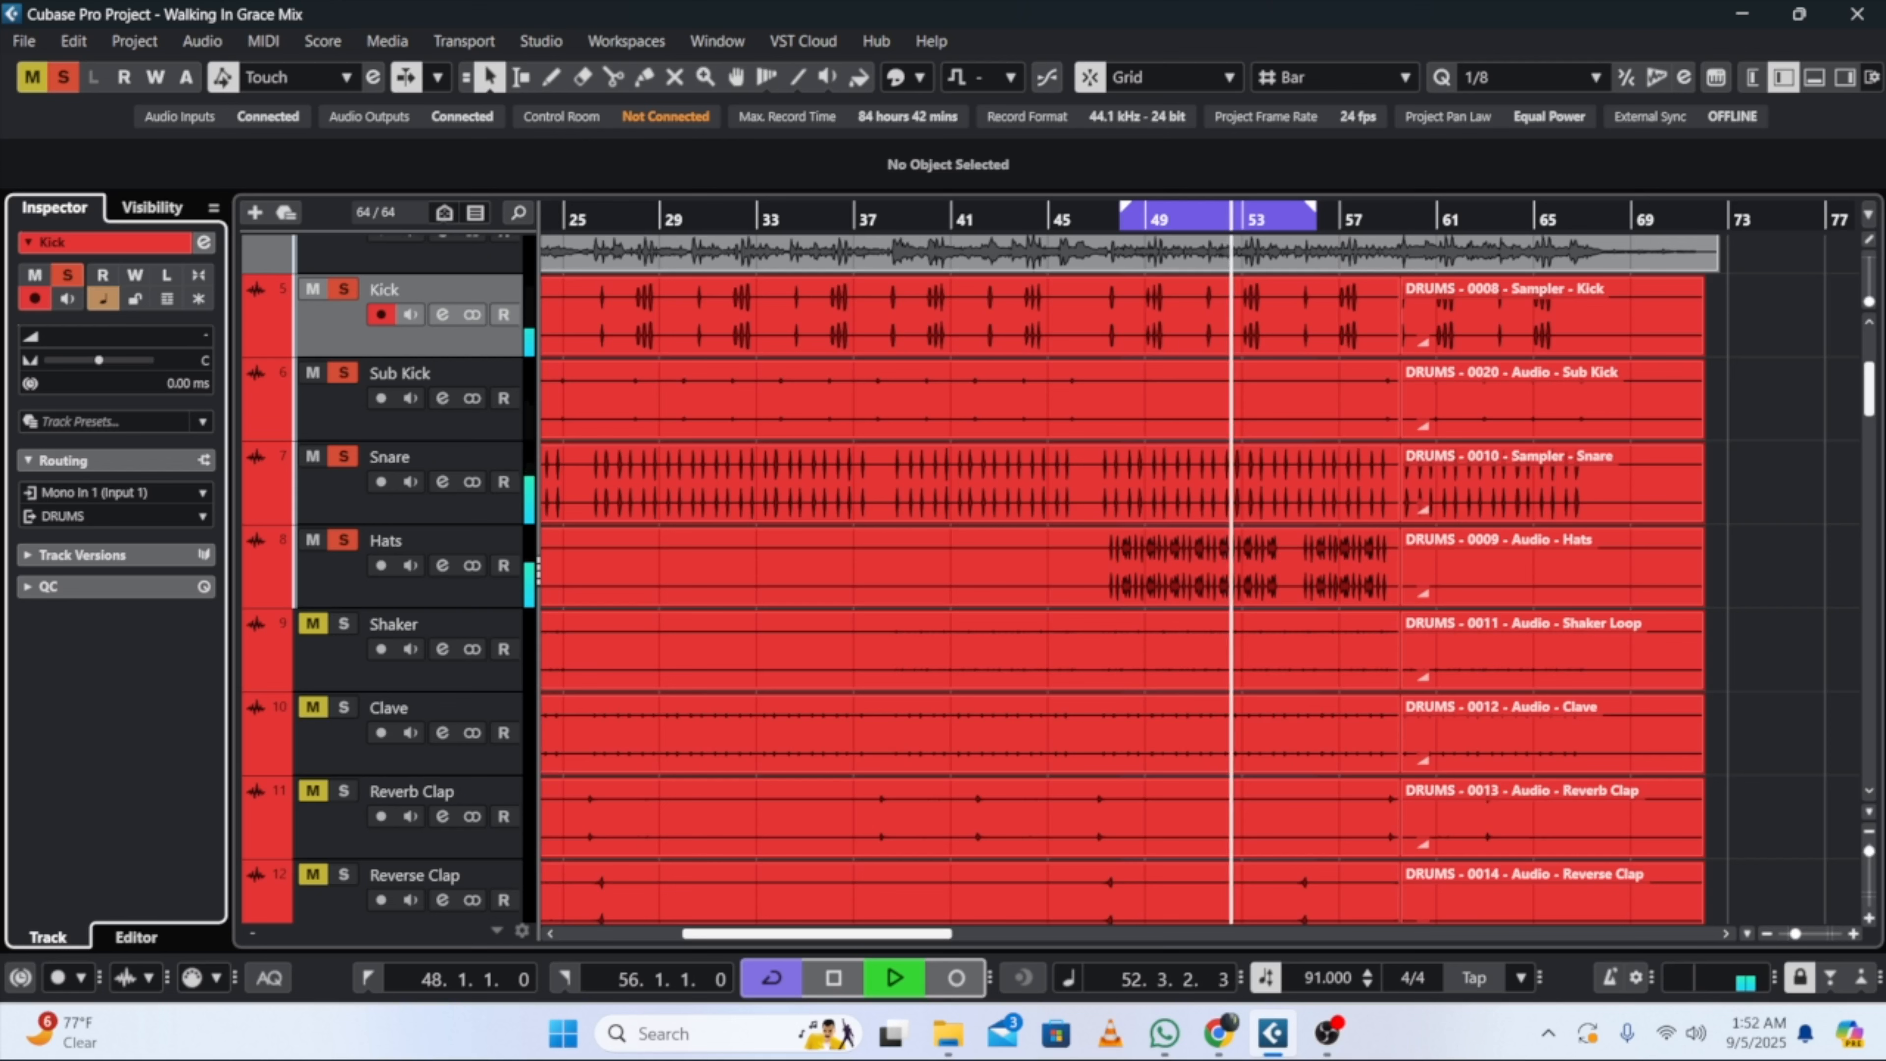
{"action": "type", "text": "7"}
{"action": "key", "text": "Return"}
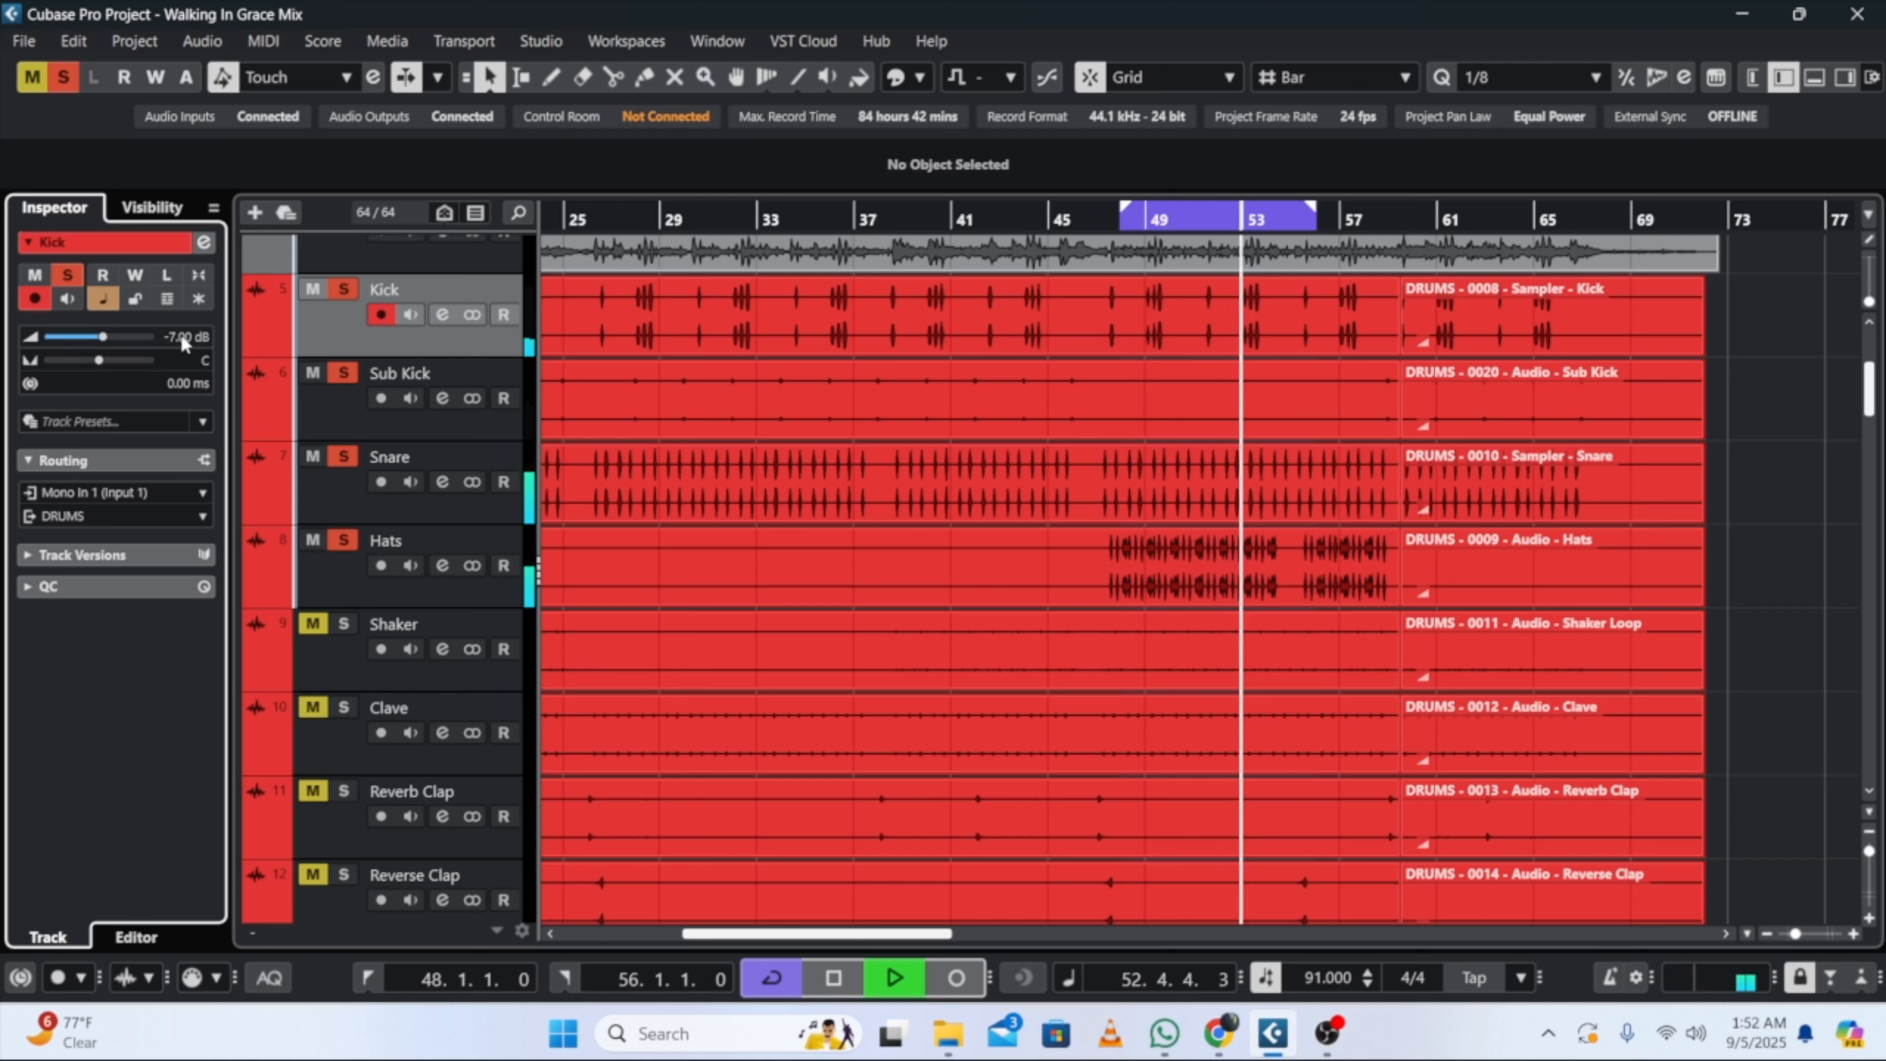
Step: Solo the Shaker track and load FabFilter Pro-Q 4 in its first insert slot
{"action": "left_click", "coordinate": [342, 622]}
{"action": "left_click", "coordinate": [346, 665]}
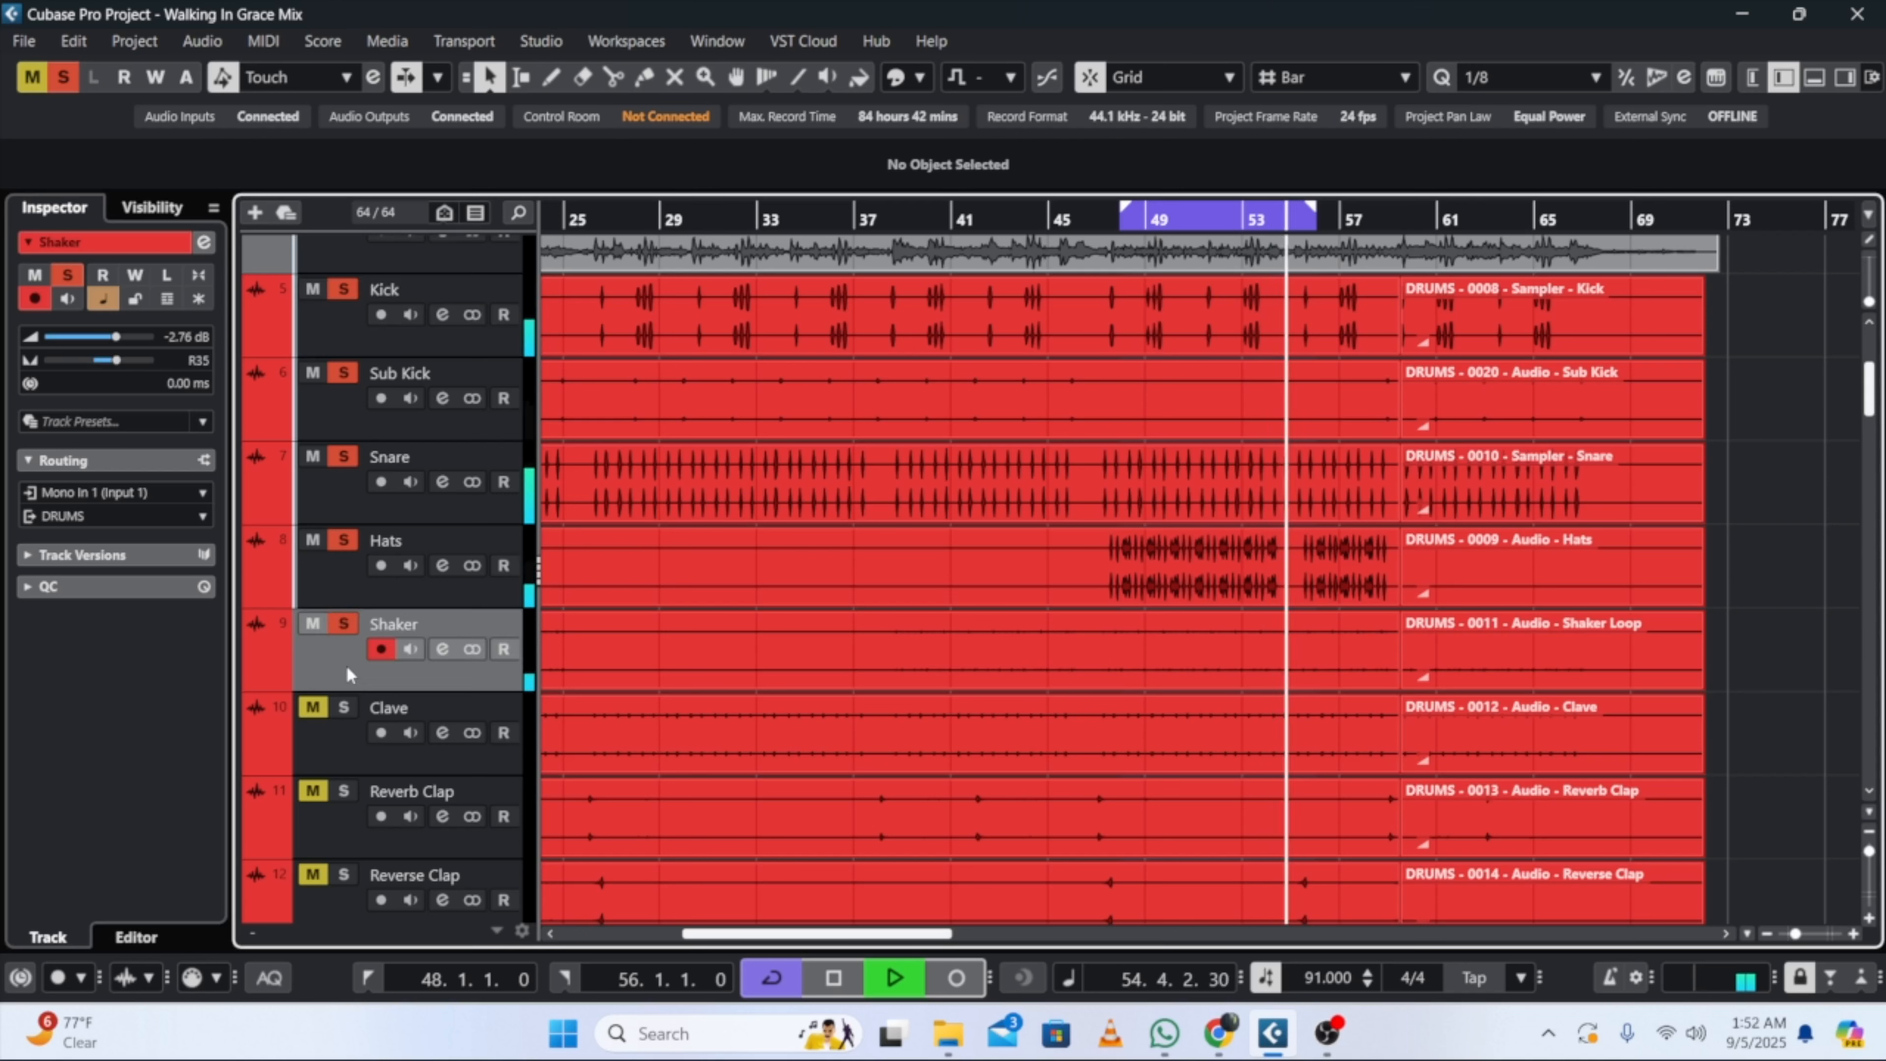
{"action": "left_click", "coordinate": [202, 243]}
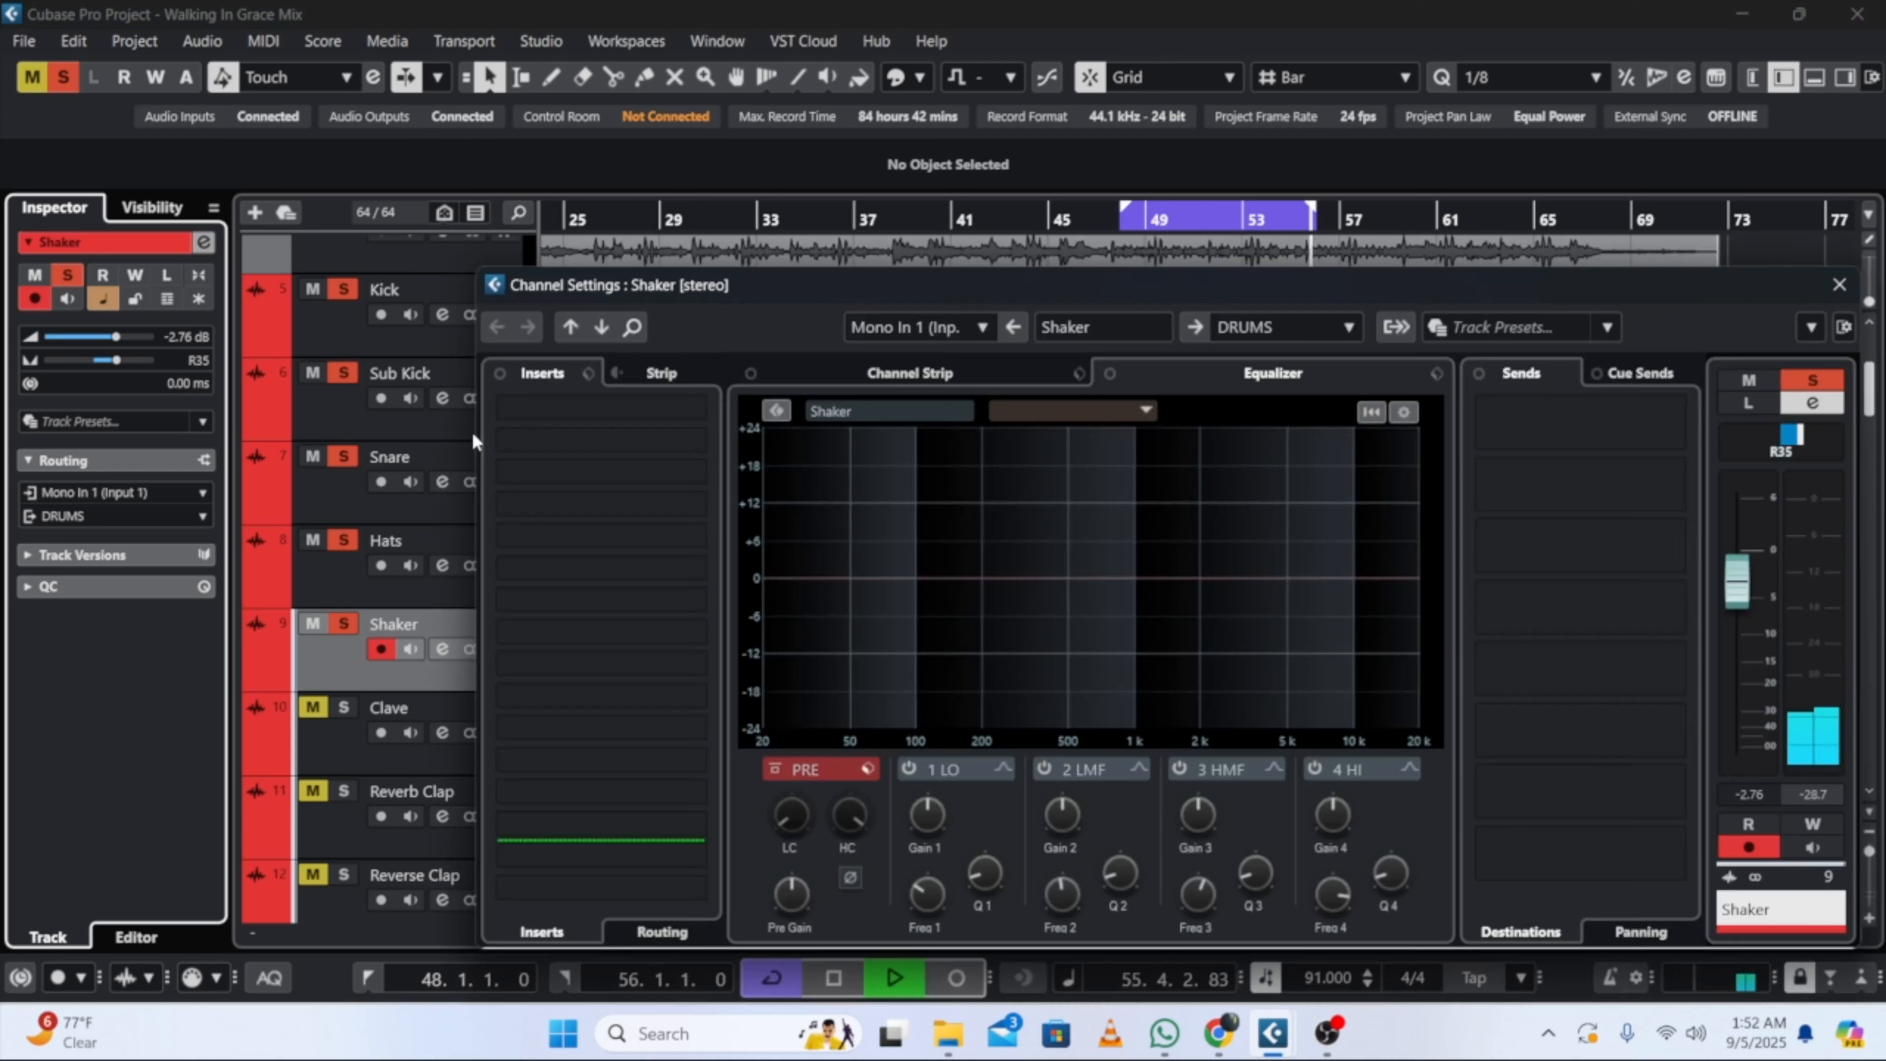
{"action": "left_click", "coordinate": [576, 406]}
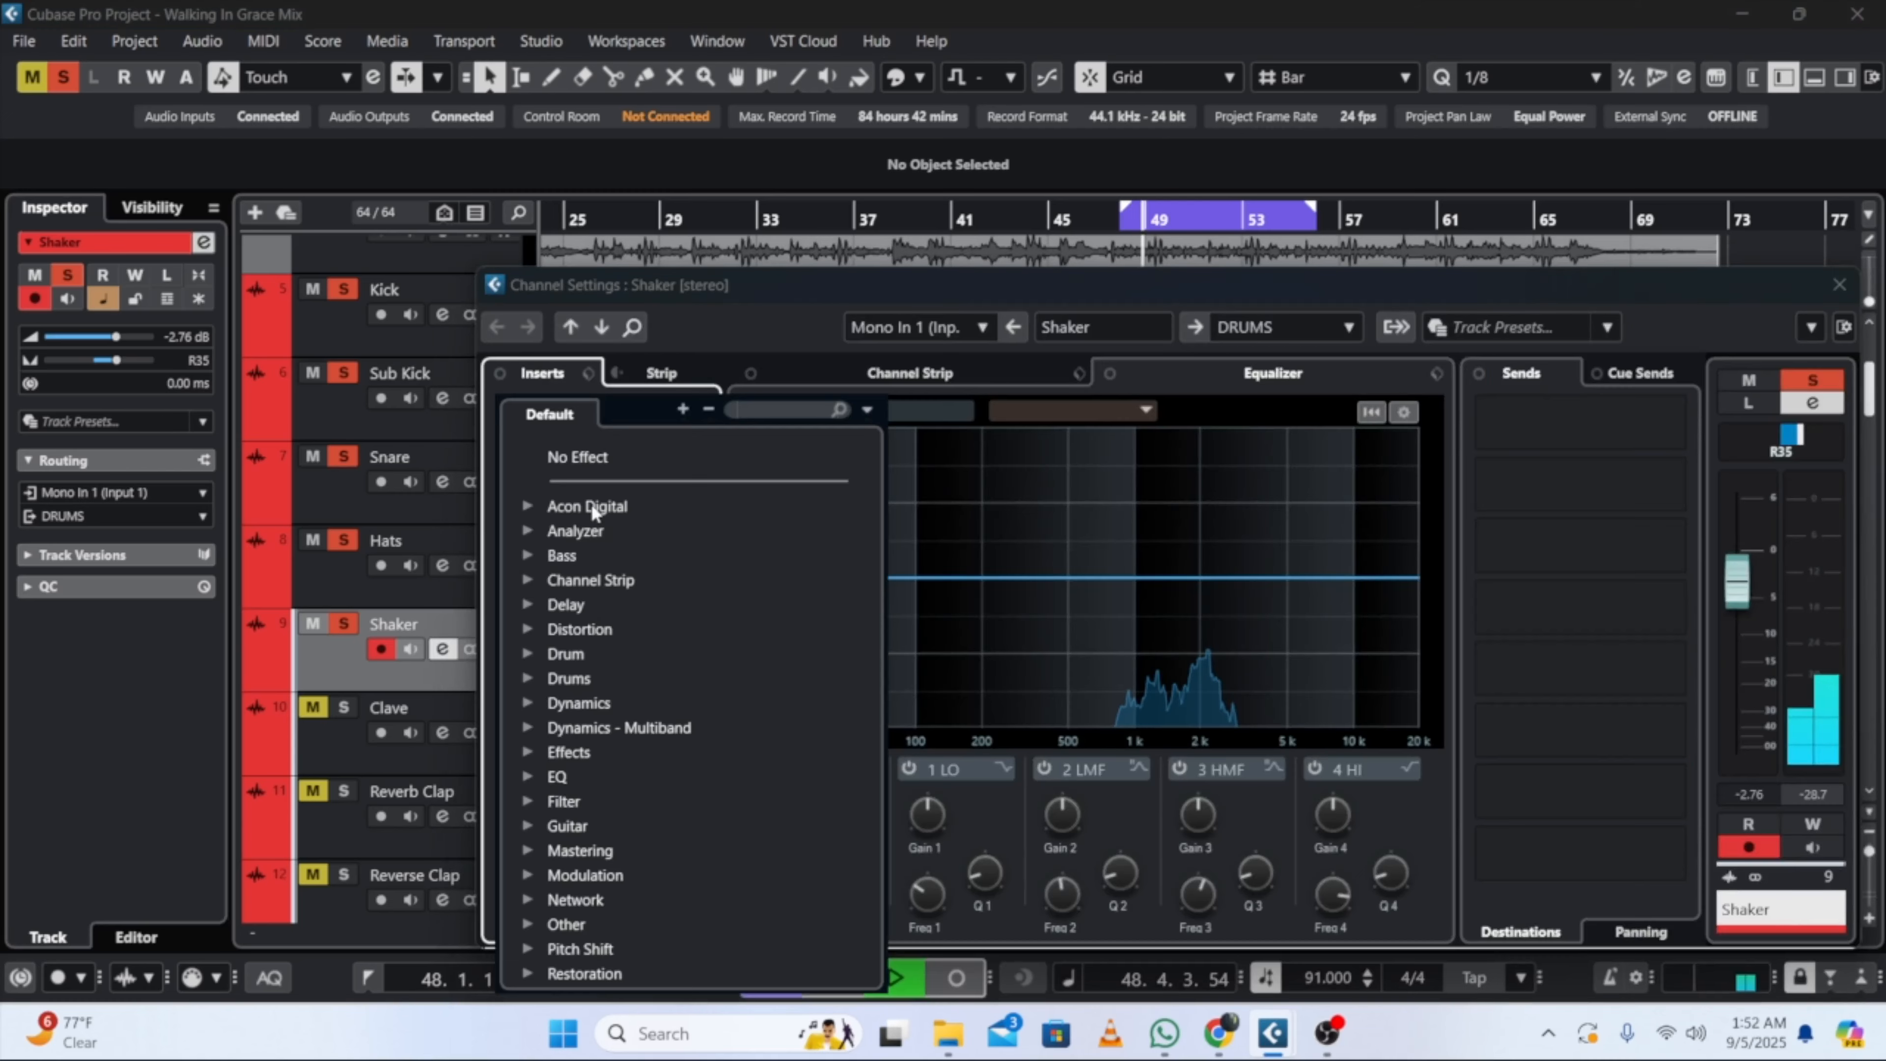
{"action": "left_click", "coordinate": [528, 506]}
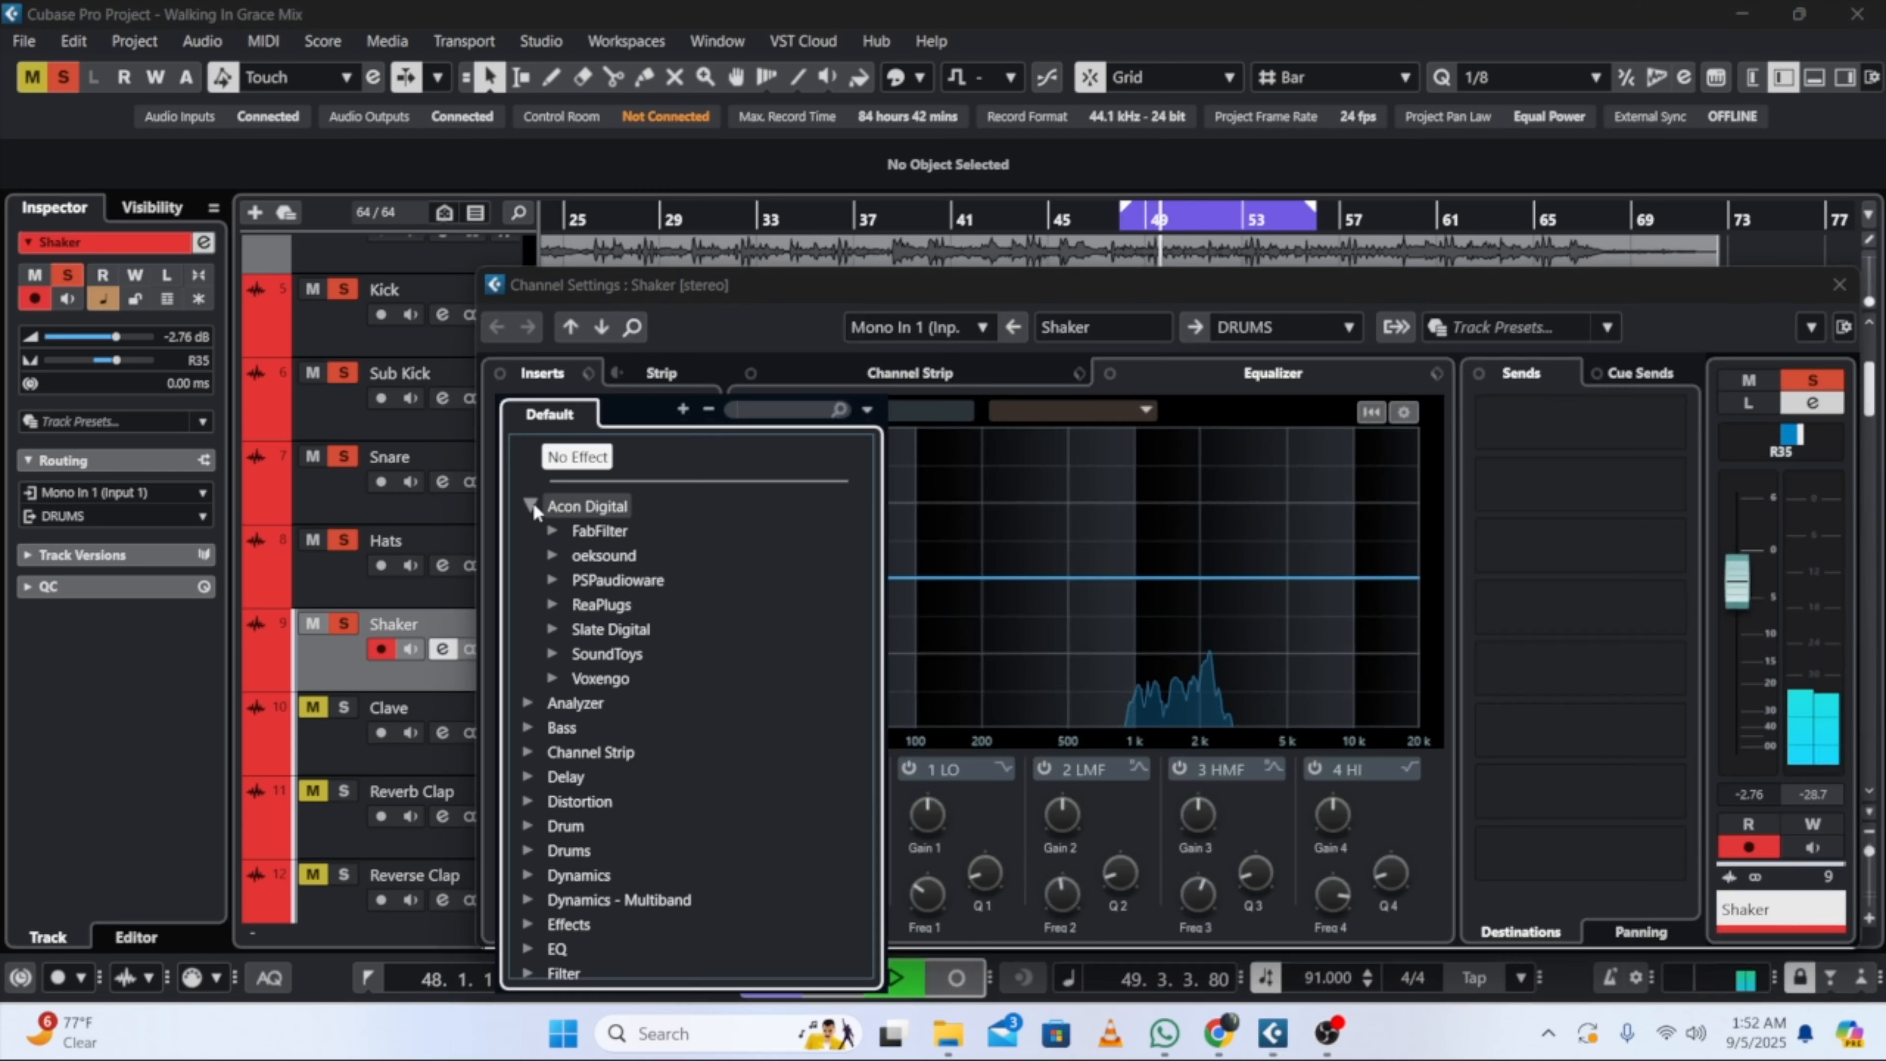
{"action": "left_click", "coordinate": [559, 529]}
{"action": "left_click", "coordinate": [655, 555]}
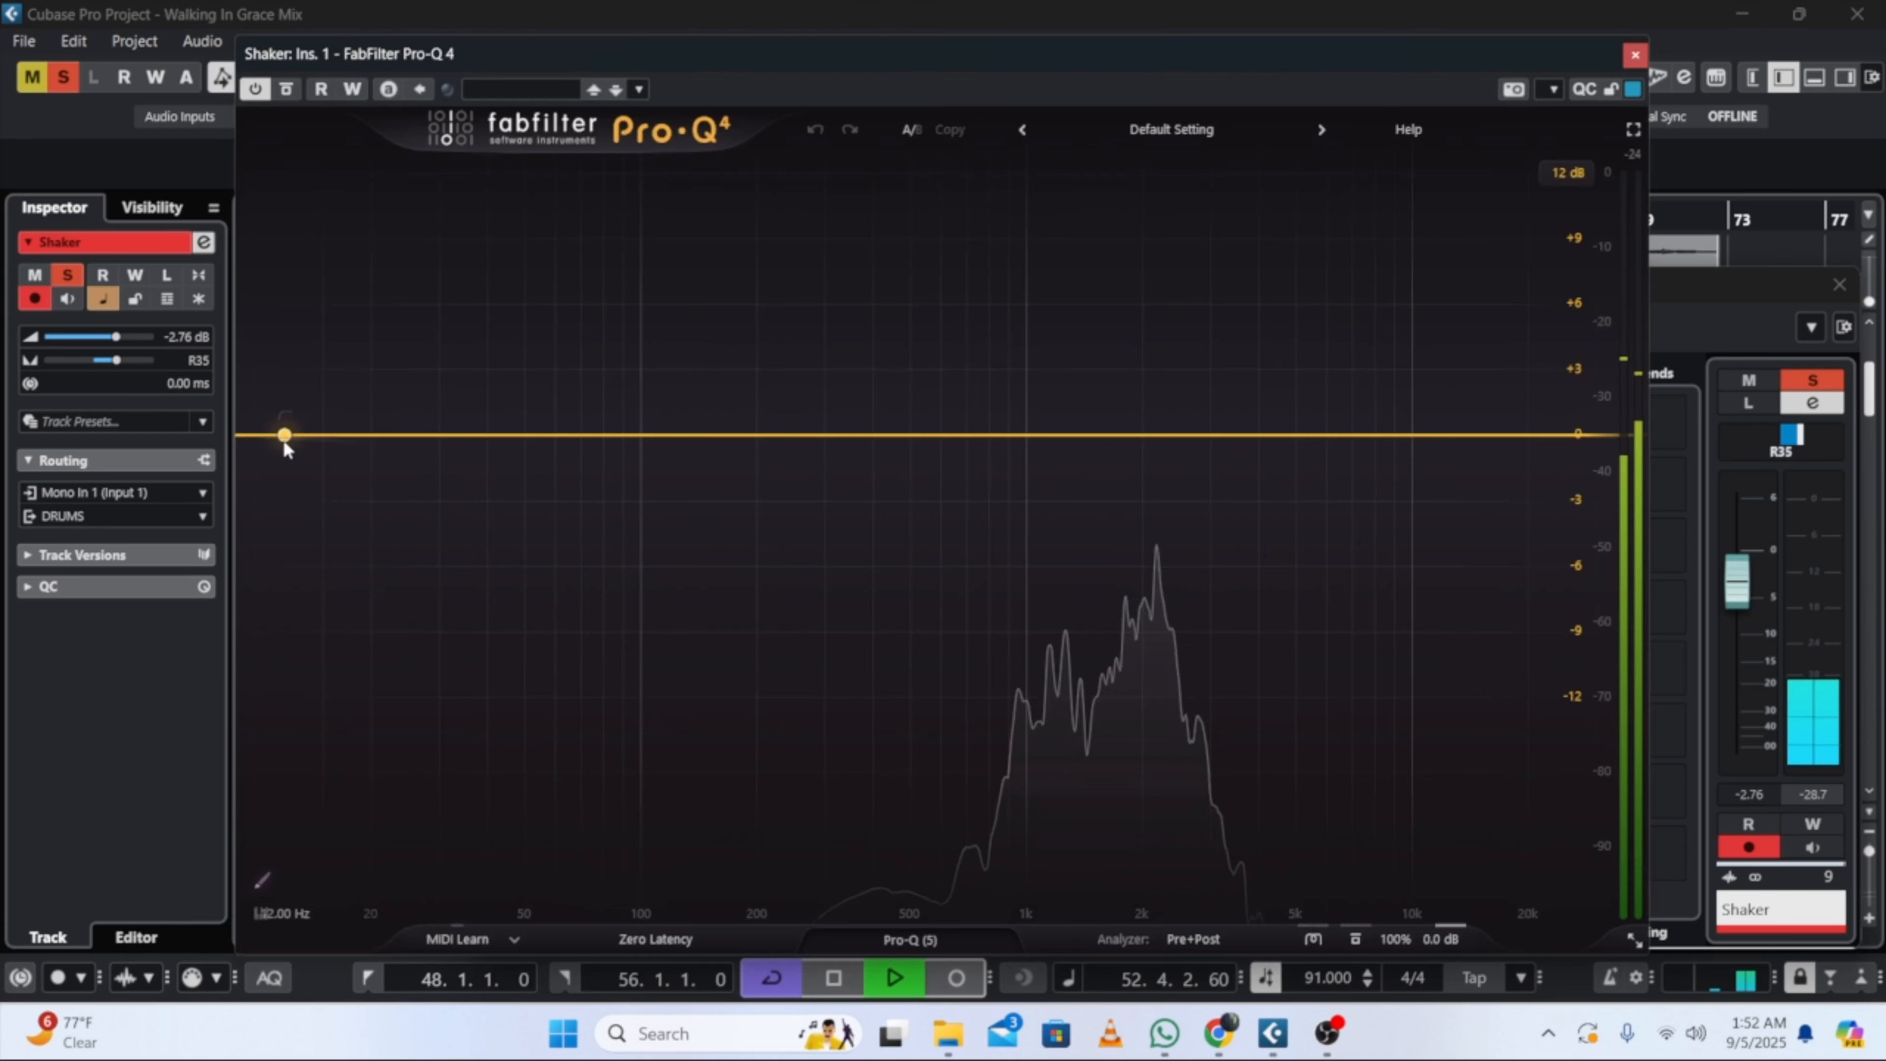
Step: Add a low-cut band to the Shaker with a 36 dB/oct slope at about 882 Hz
{"action": "left_click", "coordinate": [267, 435]}
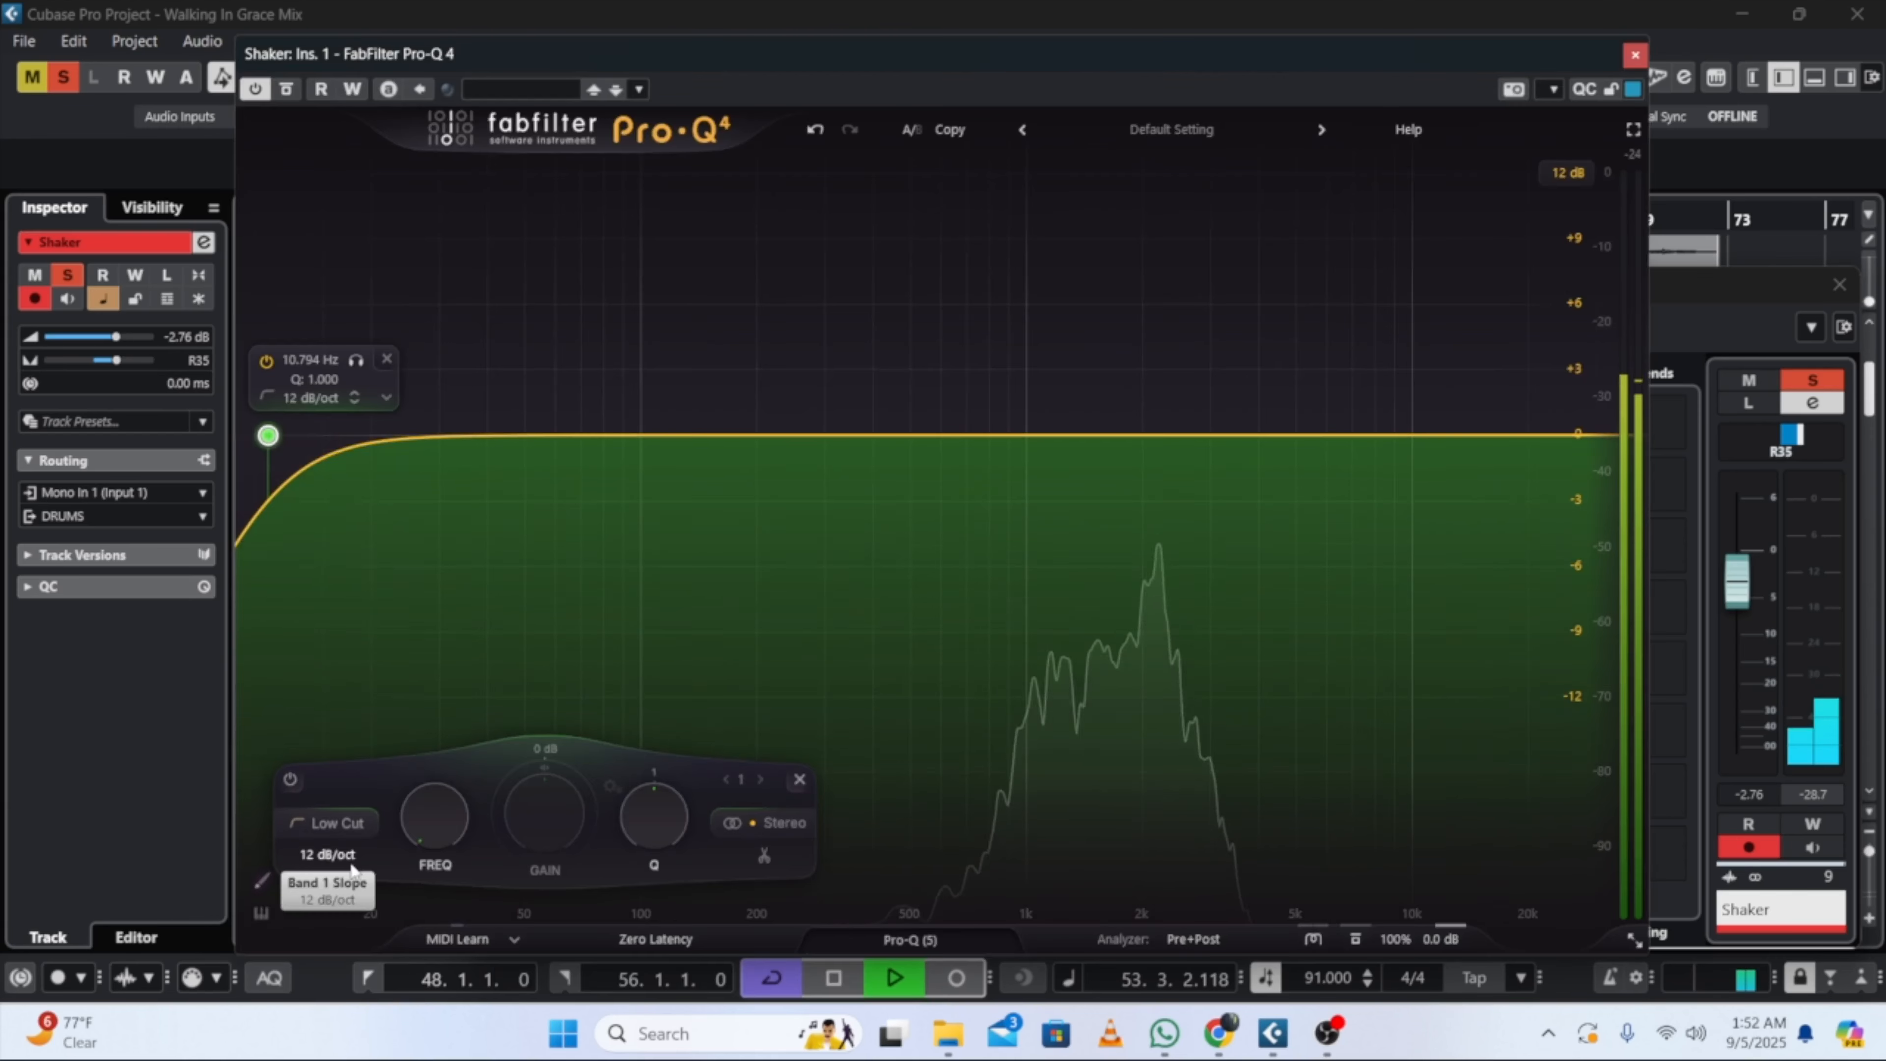
{"action": "left_click", "coordinate": [351, 862]}
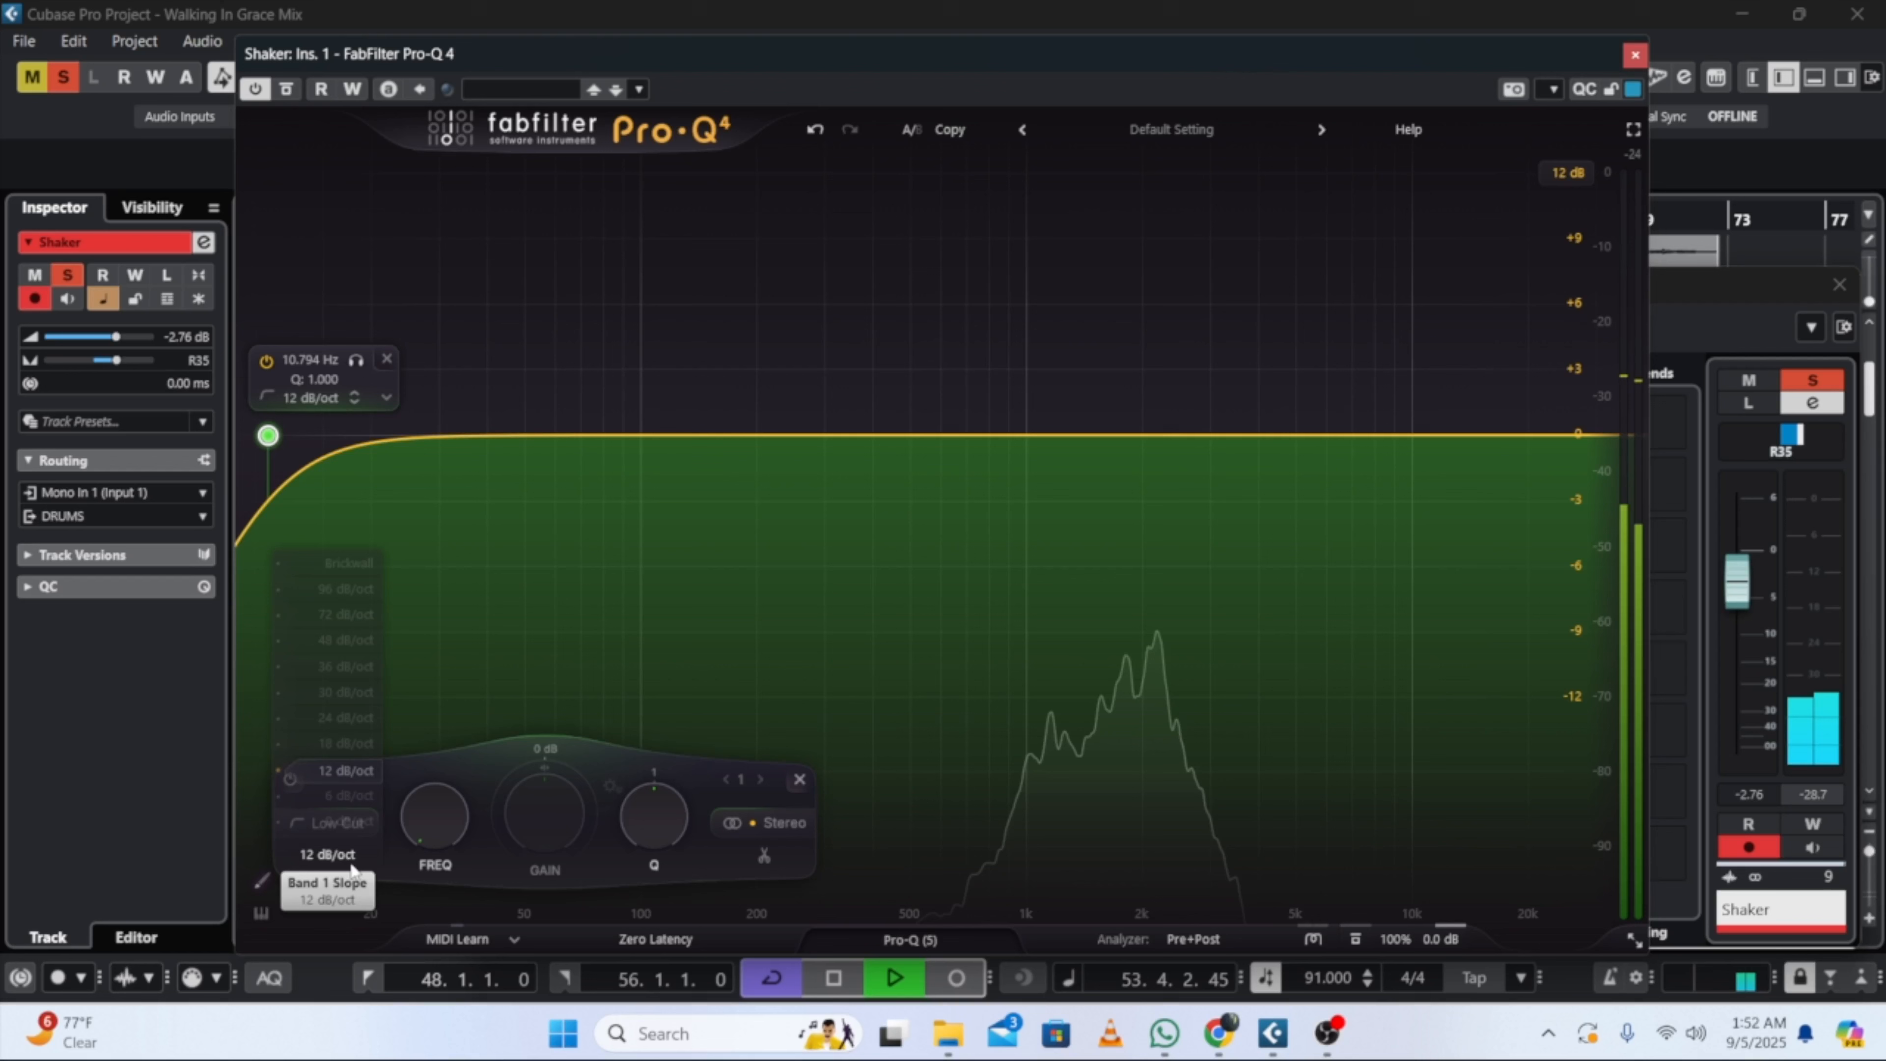
{"action": "left_click", "coordinate": [329, 665]}
{"action": "left_click_drag", "start_coordinate": [435, 814], "coordinate": [390, 687]}
{"action": "left_click_drag", "start_coordinate": [393, 676], "coordinate": [375, 678]}
Step: Add a slight bell boost of about 0.8 dB to the Shaker near 1.8 kHz, and close its Pro-Q 4 and channel settings
{"action": "mouse_move", "coordinate": [1172, 477]}
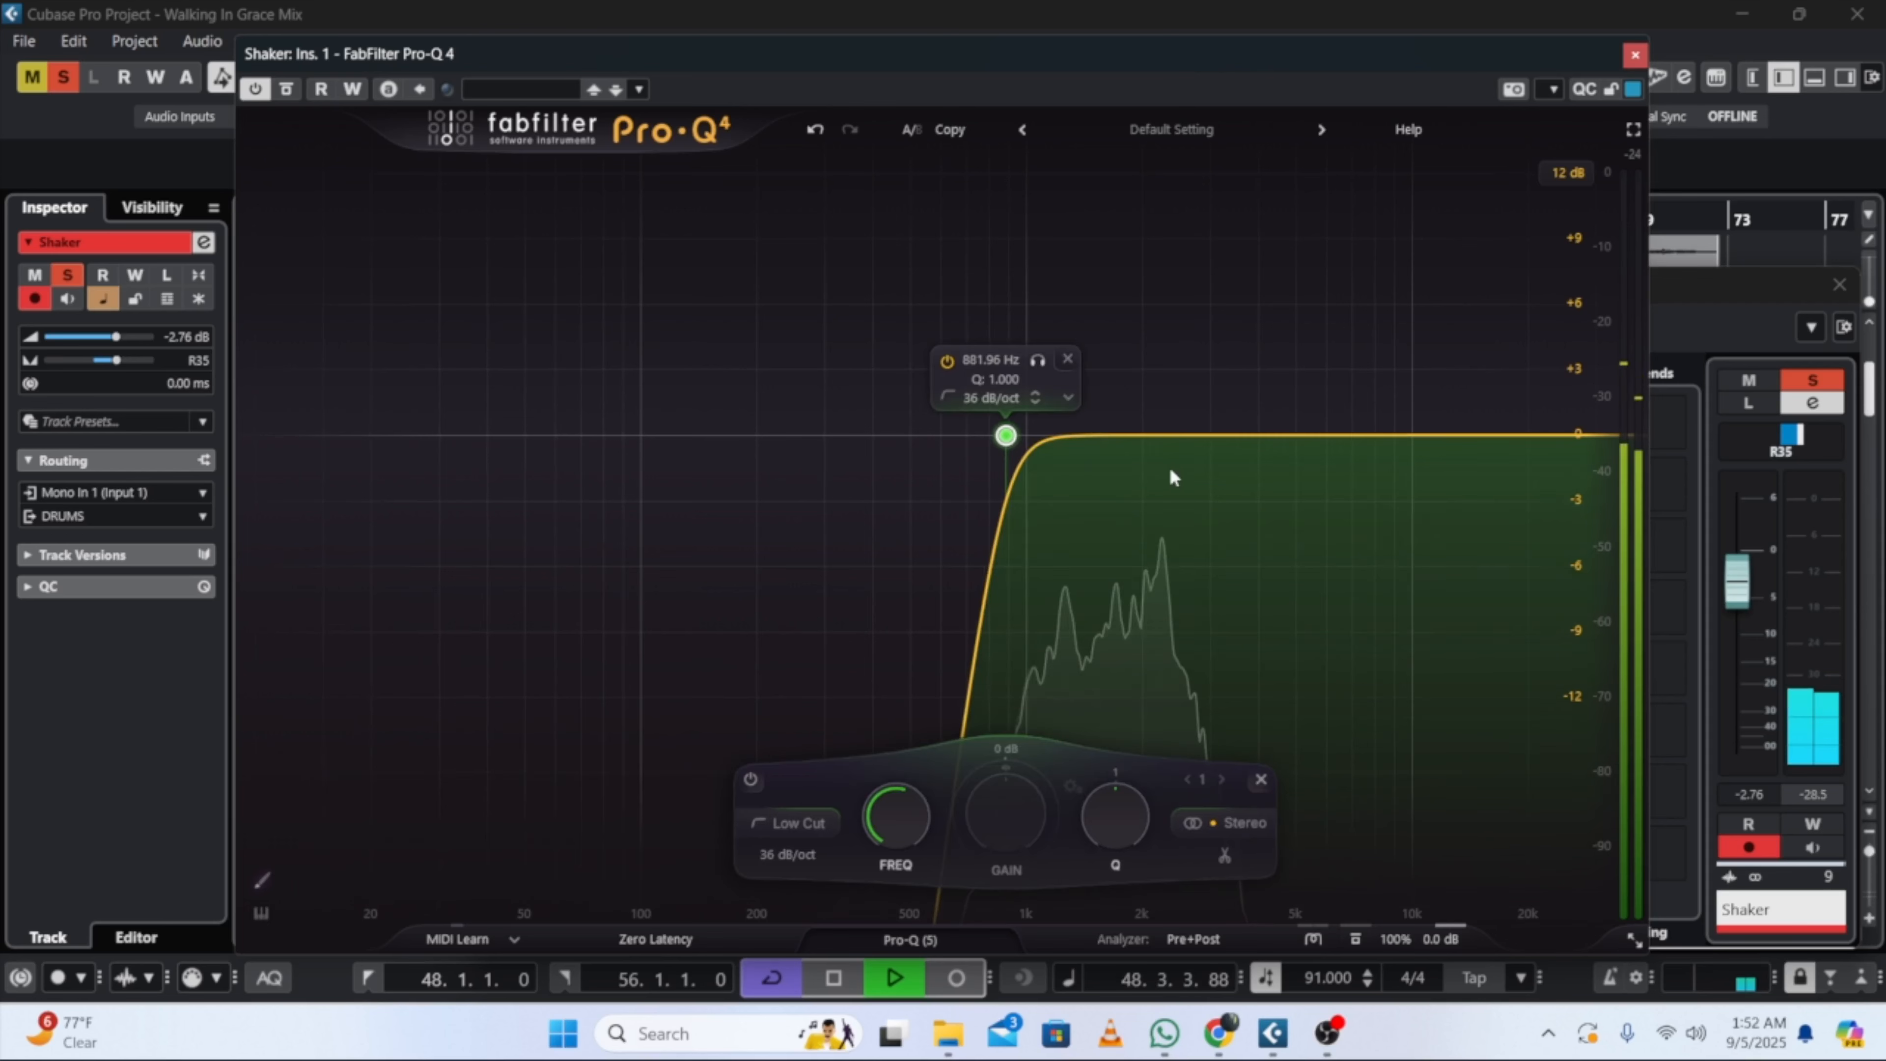
{"action": "left_click", "coordinate": [1128, 424]}
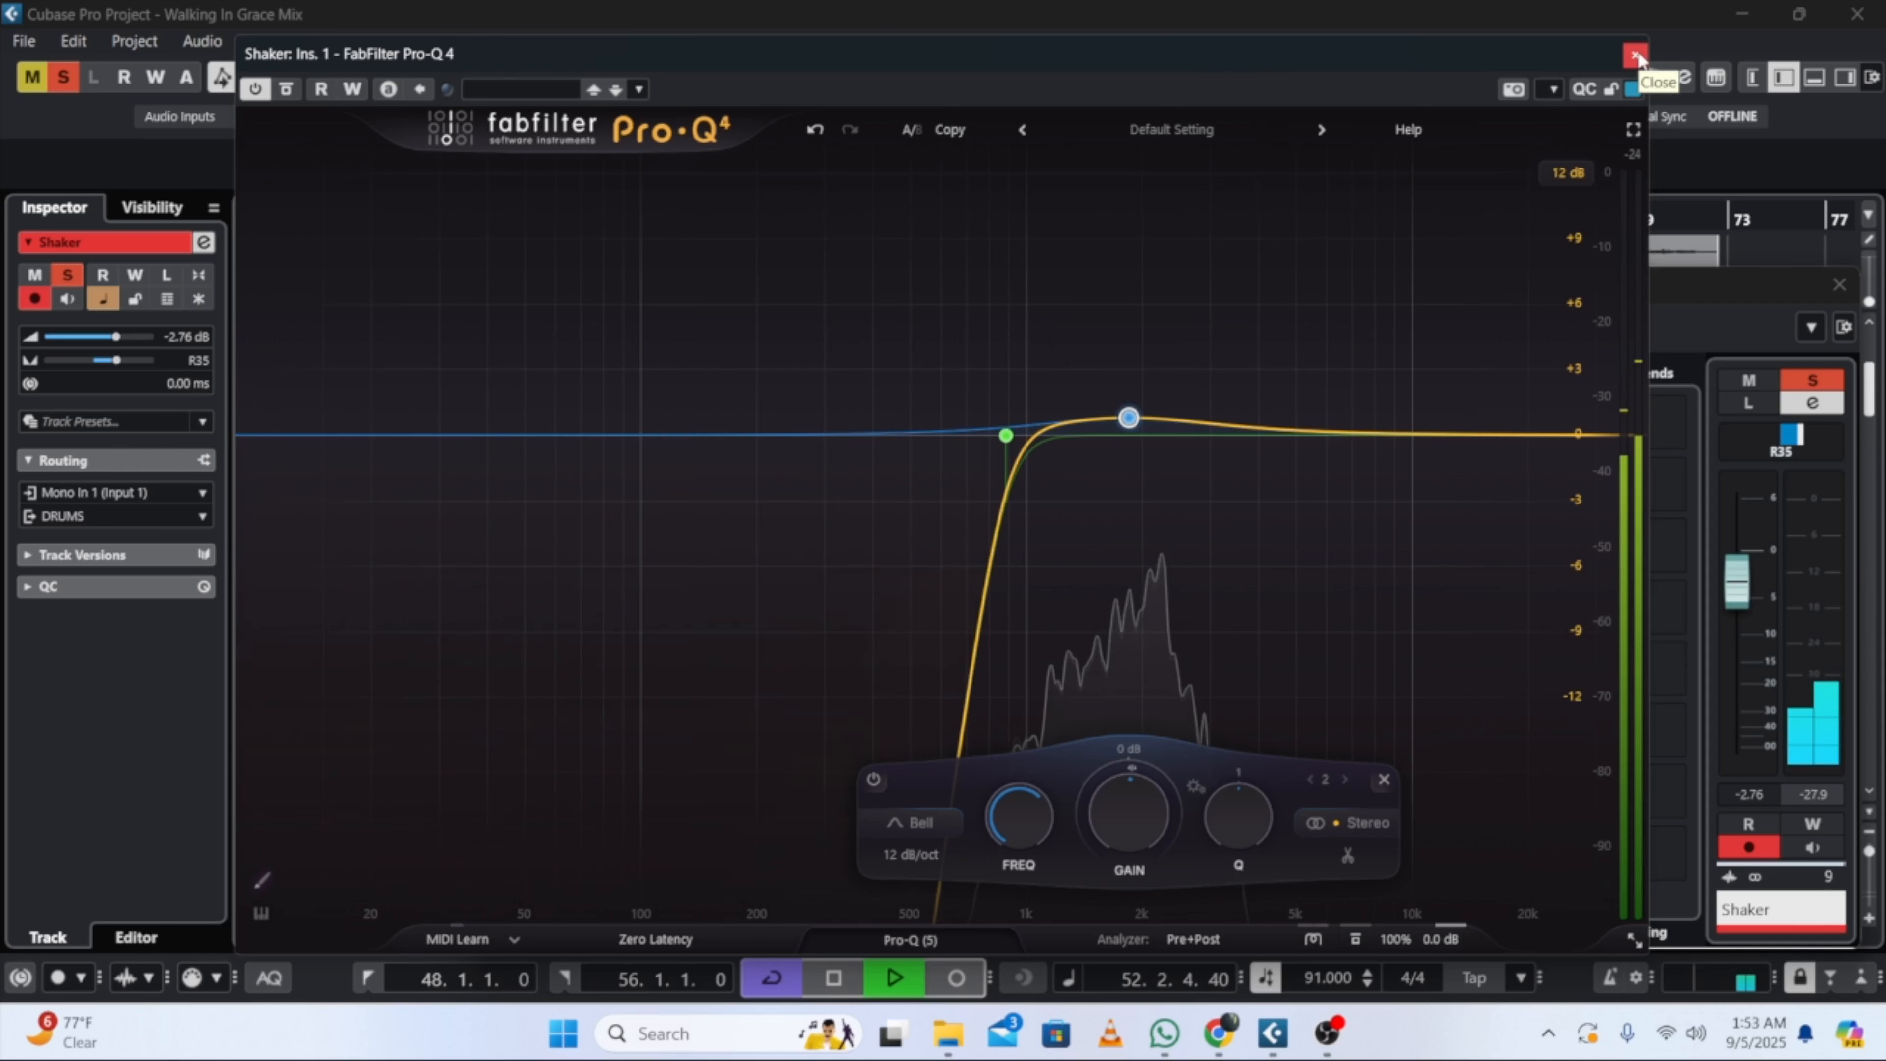
{"action": "left_click", "coordinate": [1636, 54]}
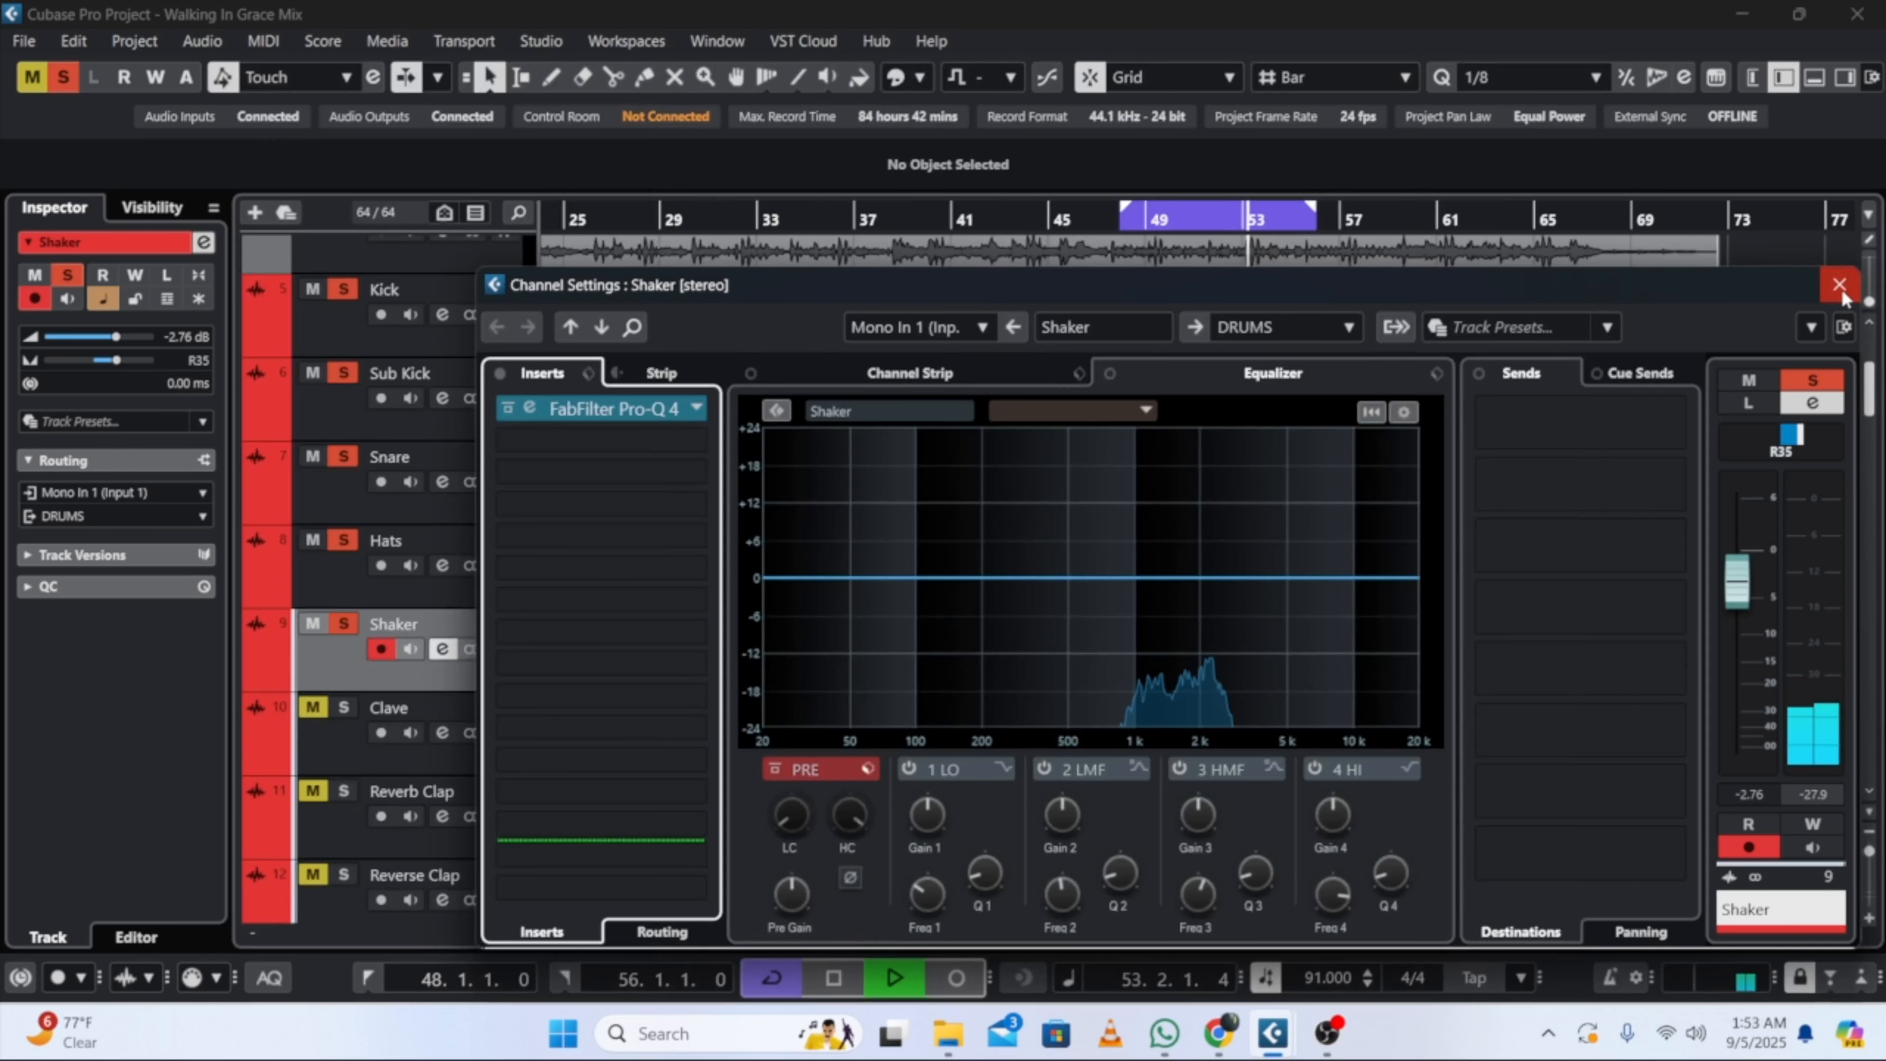
{"action": "left_click", "coordinate": [1840, 284]}
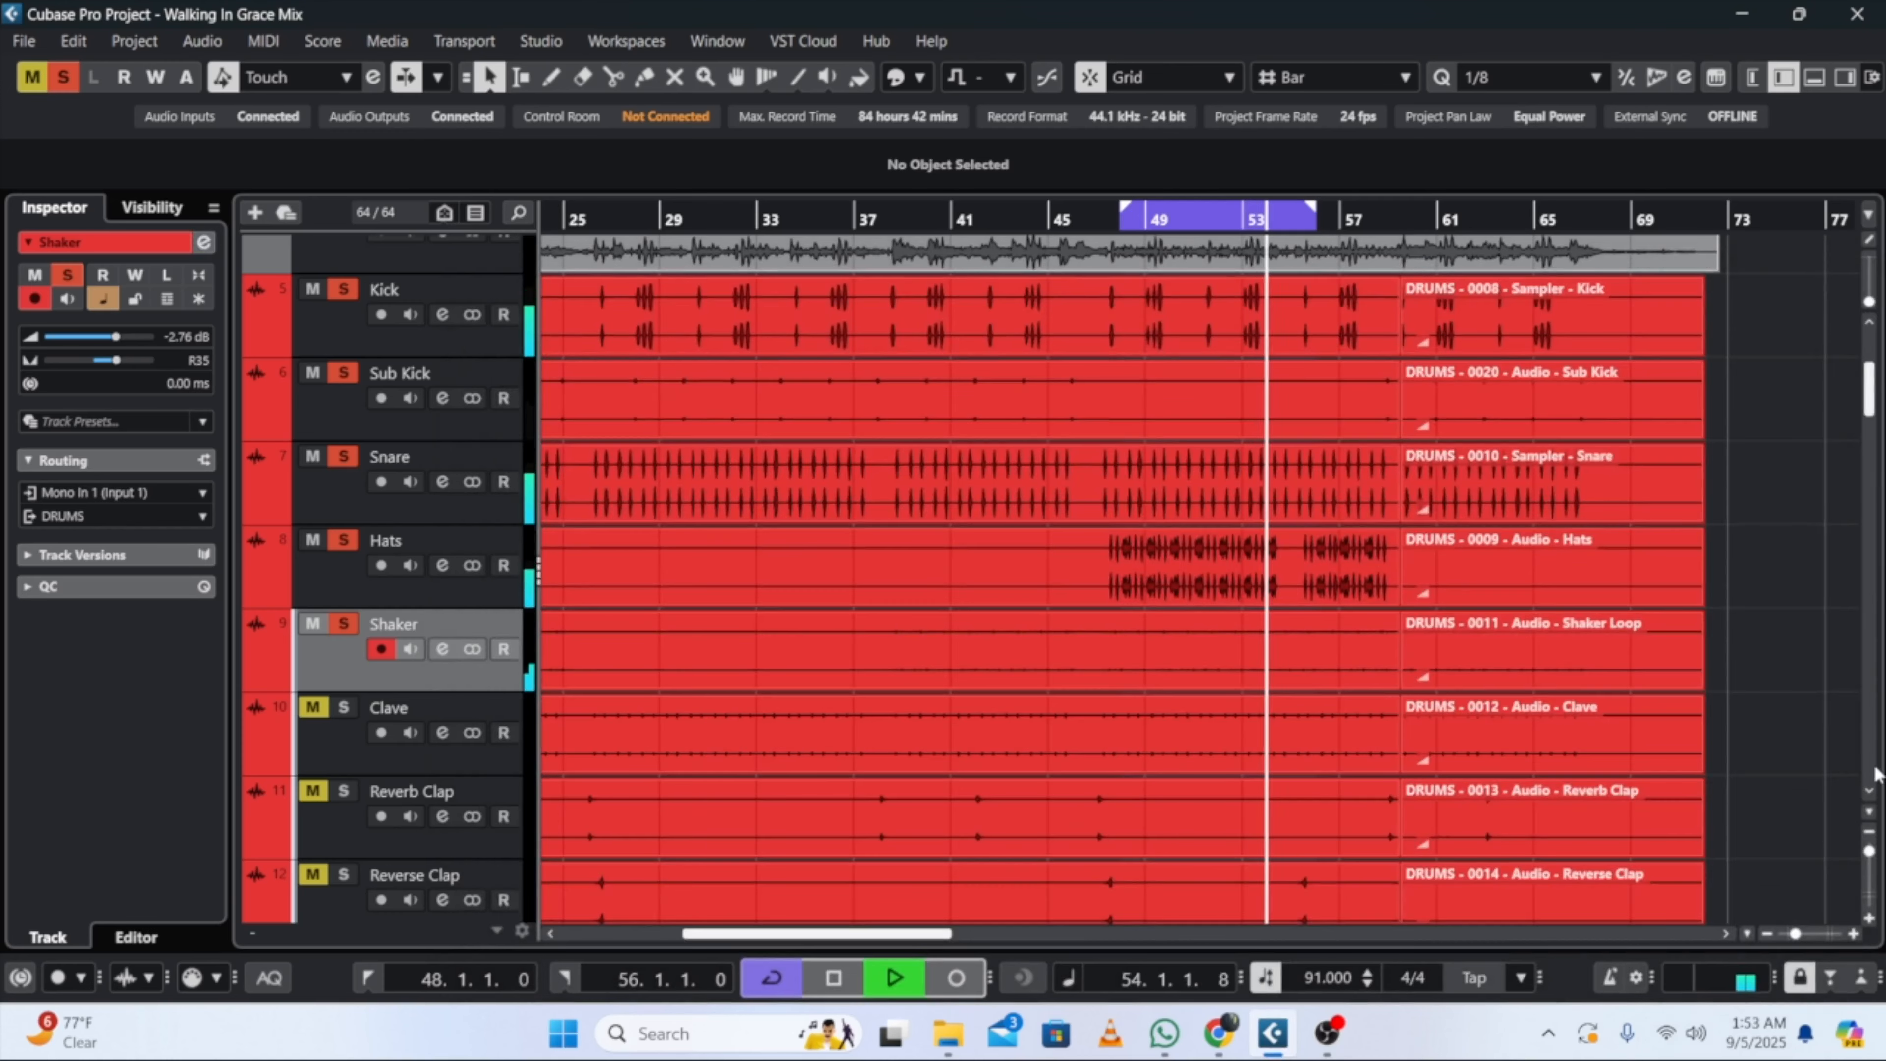
Step: Solo the Clave track and select it
{"action": "scroll", "coordinate": [713, 628], "scroll_direction": "down", "scroll_amount": 3}
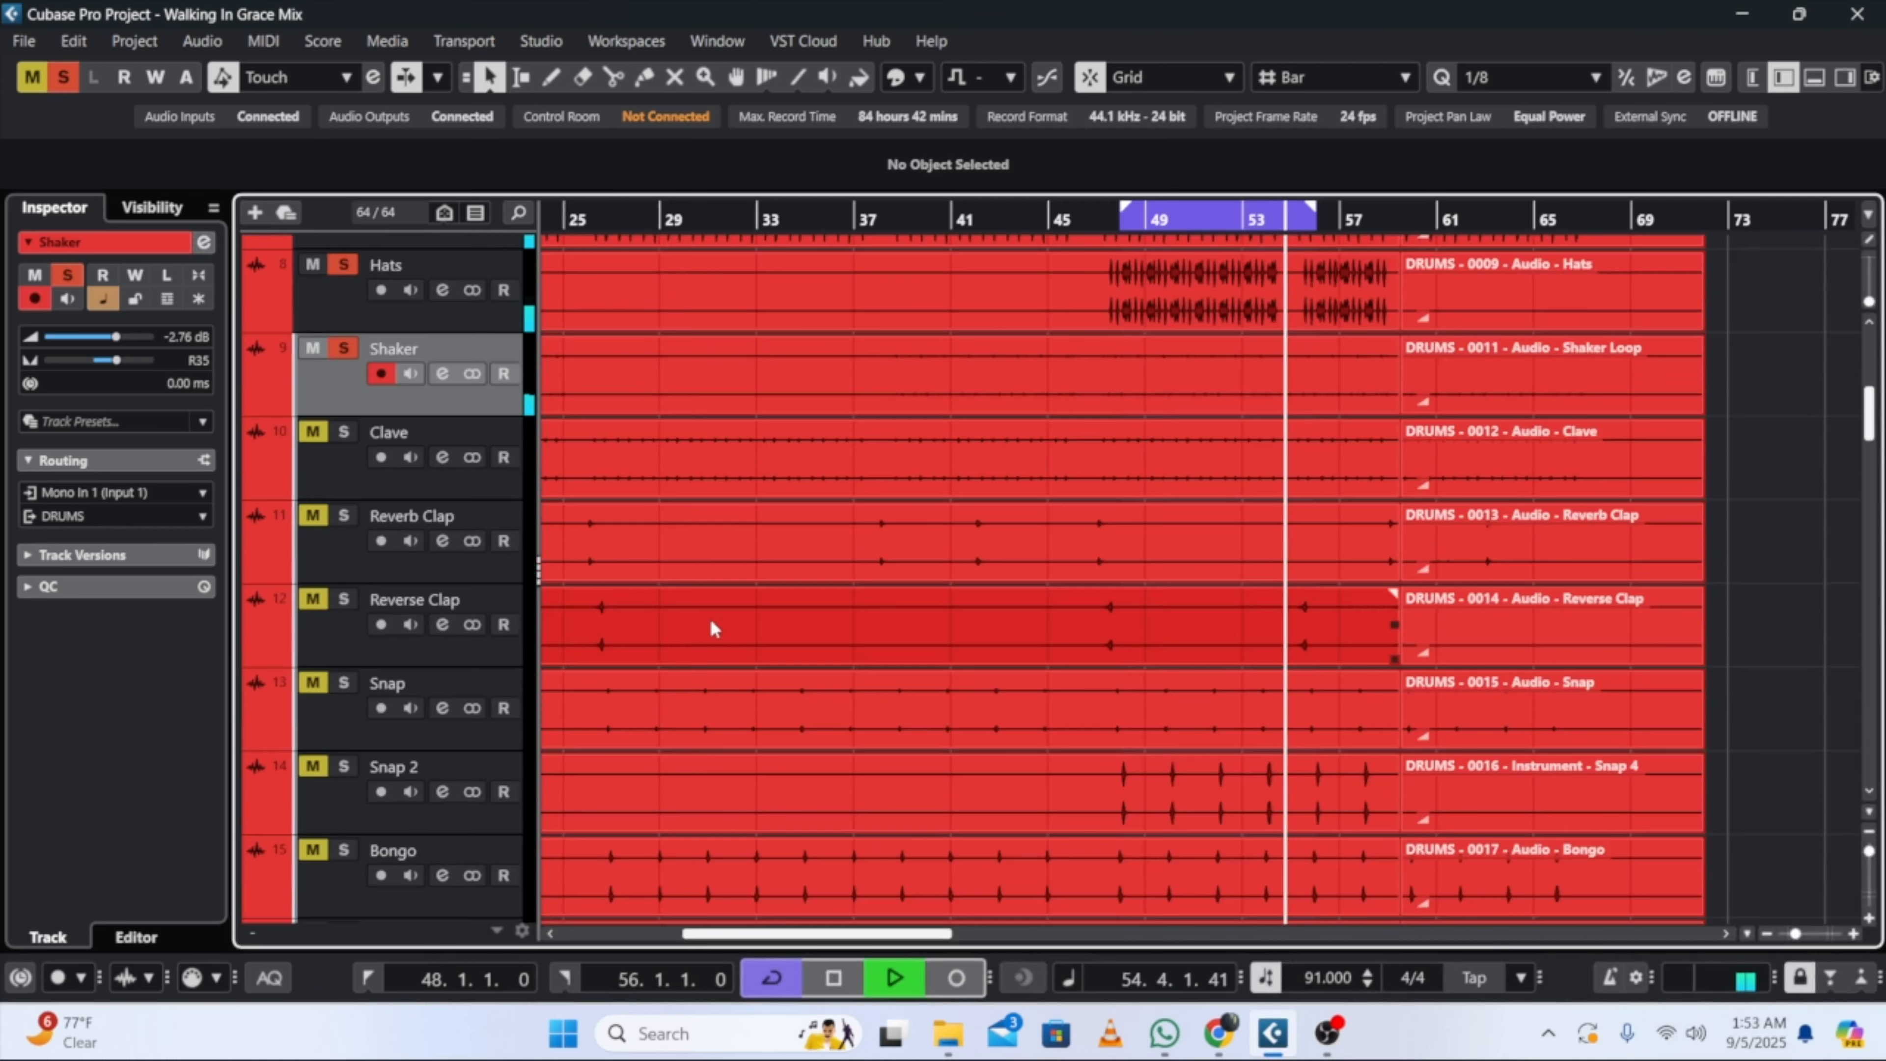
{"action": "left_click", "coordinate": [344, 433]}
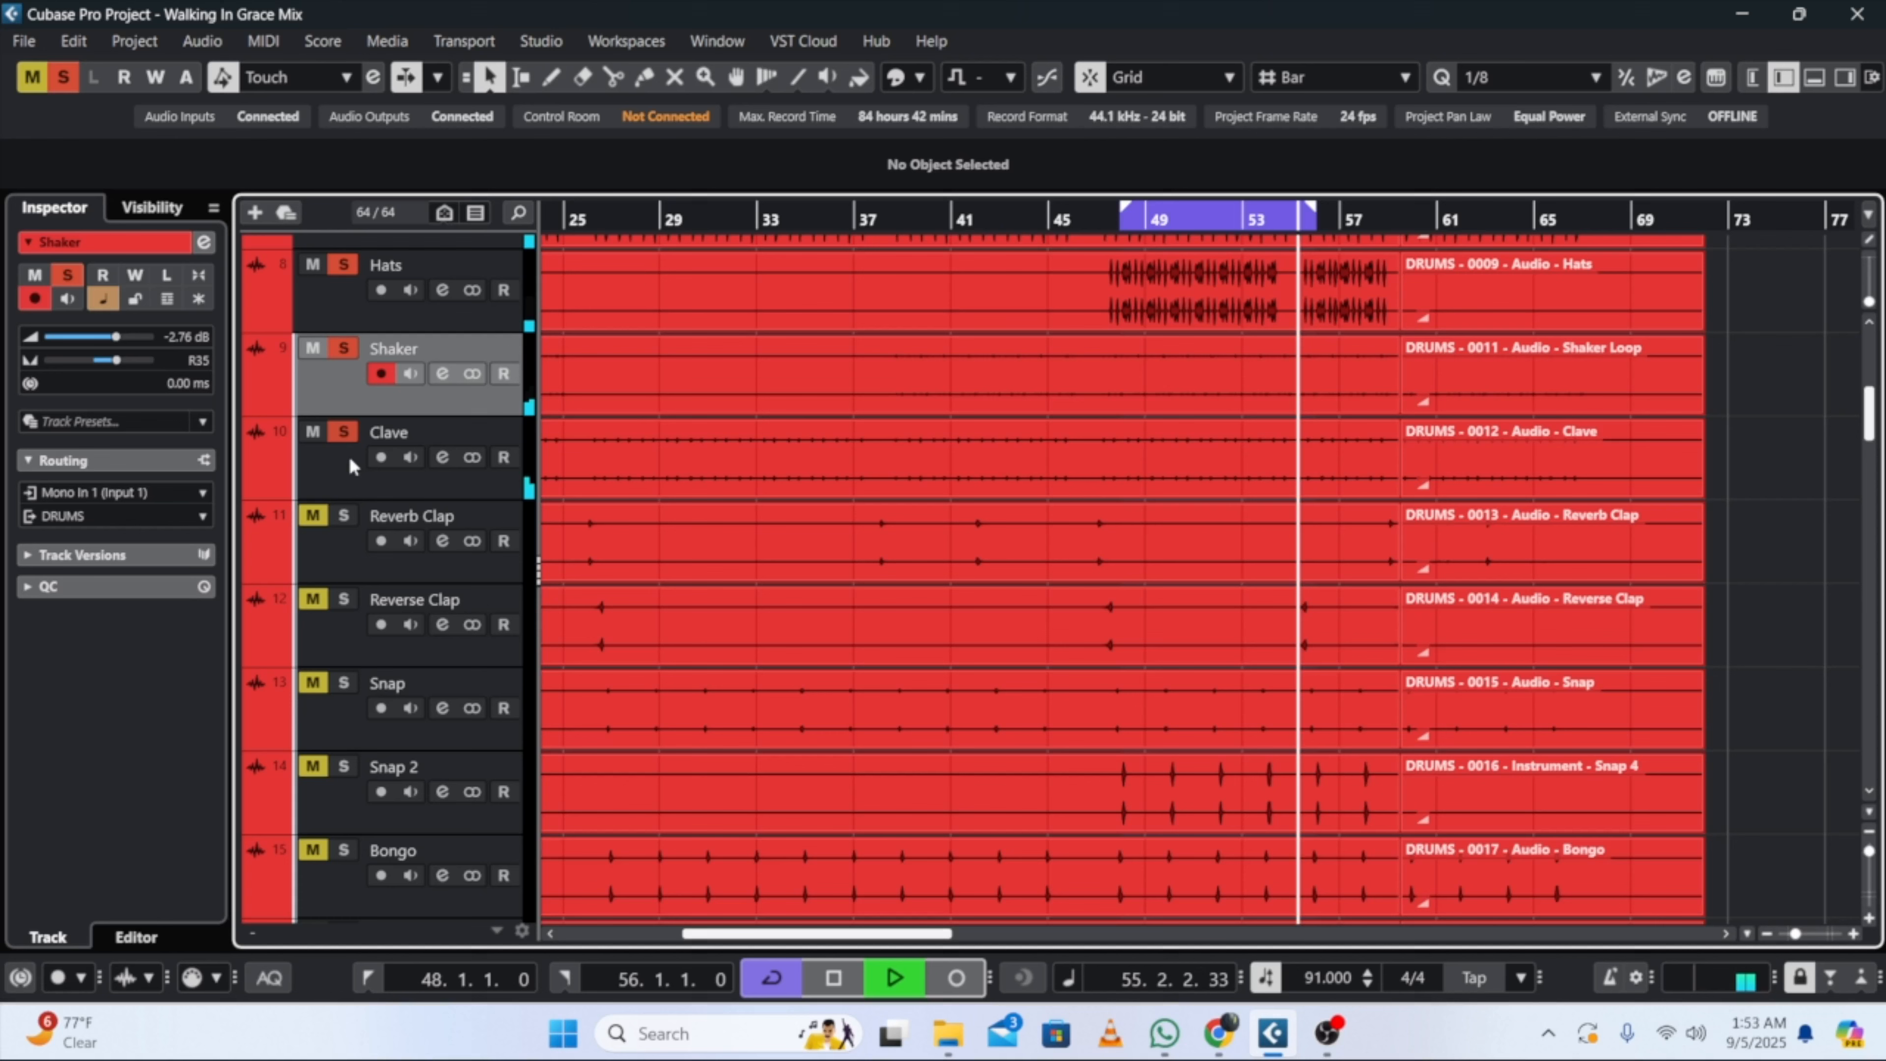
{"action": "left_click", "coordinate": [352, 488]}
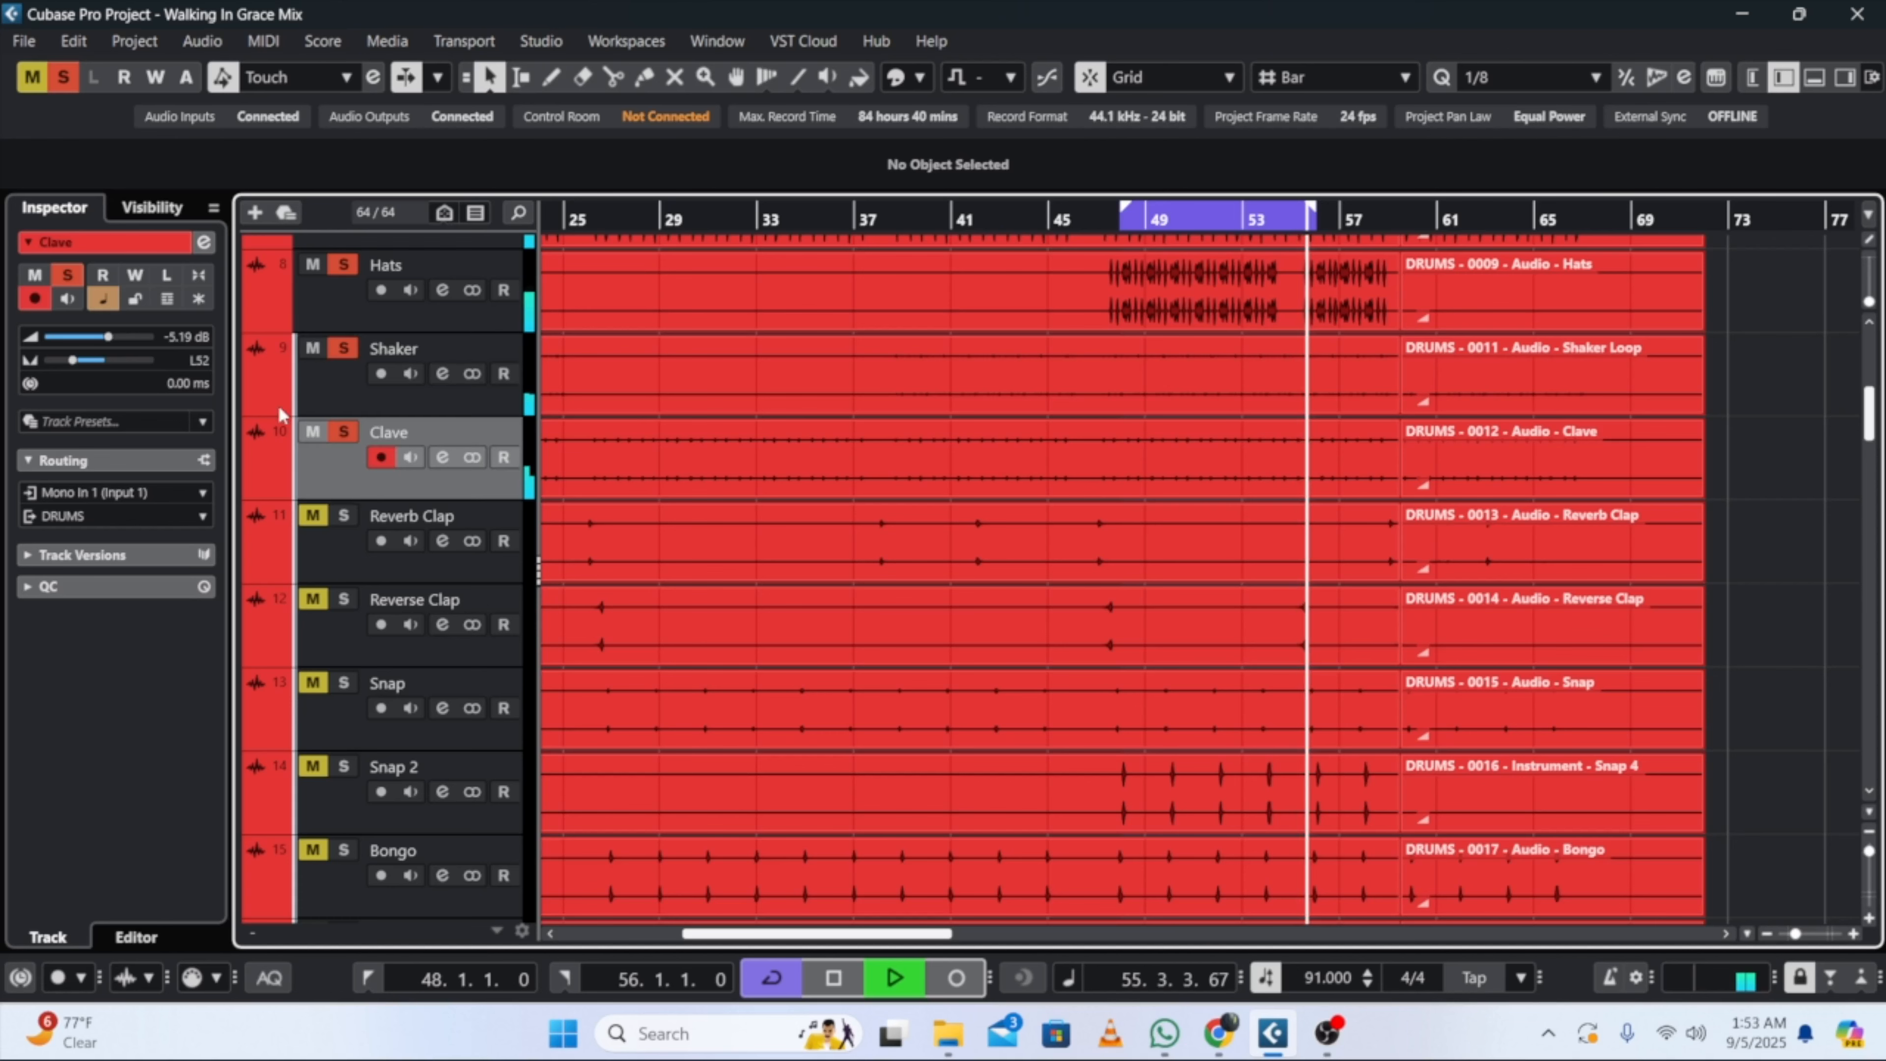
Step: Open the Clave track's channel settings and load FabFilter Pro-Q 4 in its first insert slot
{"action": "left_click", "coordinate": [204, 243]}
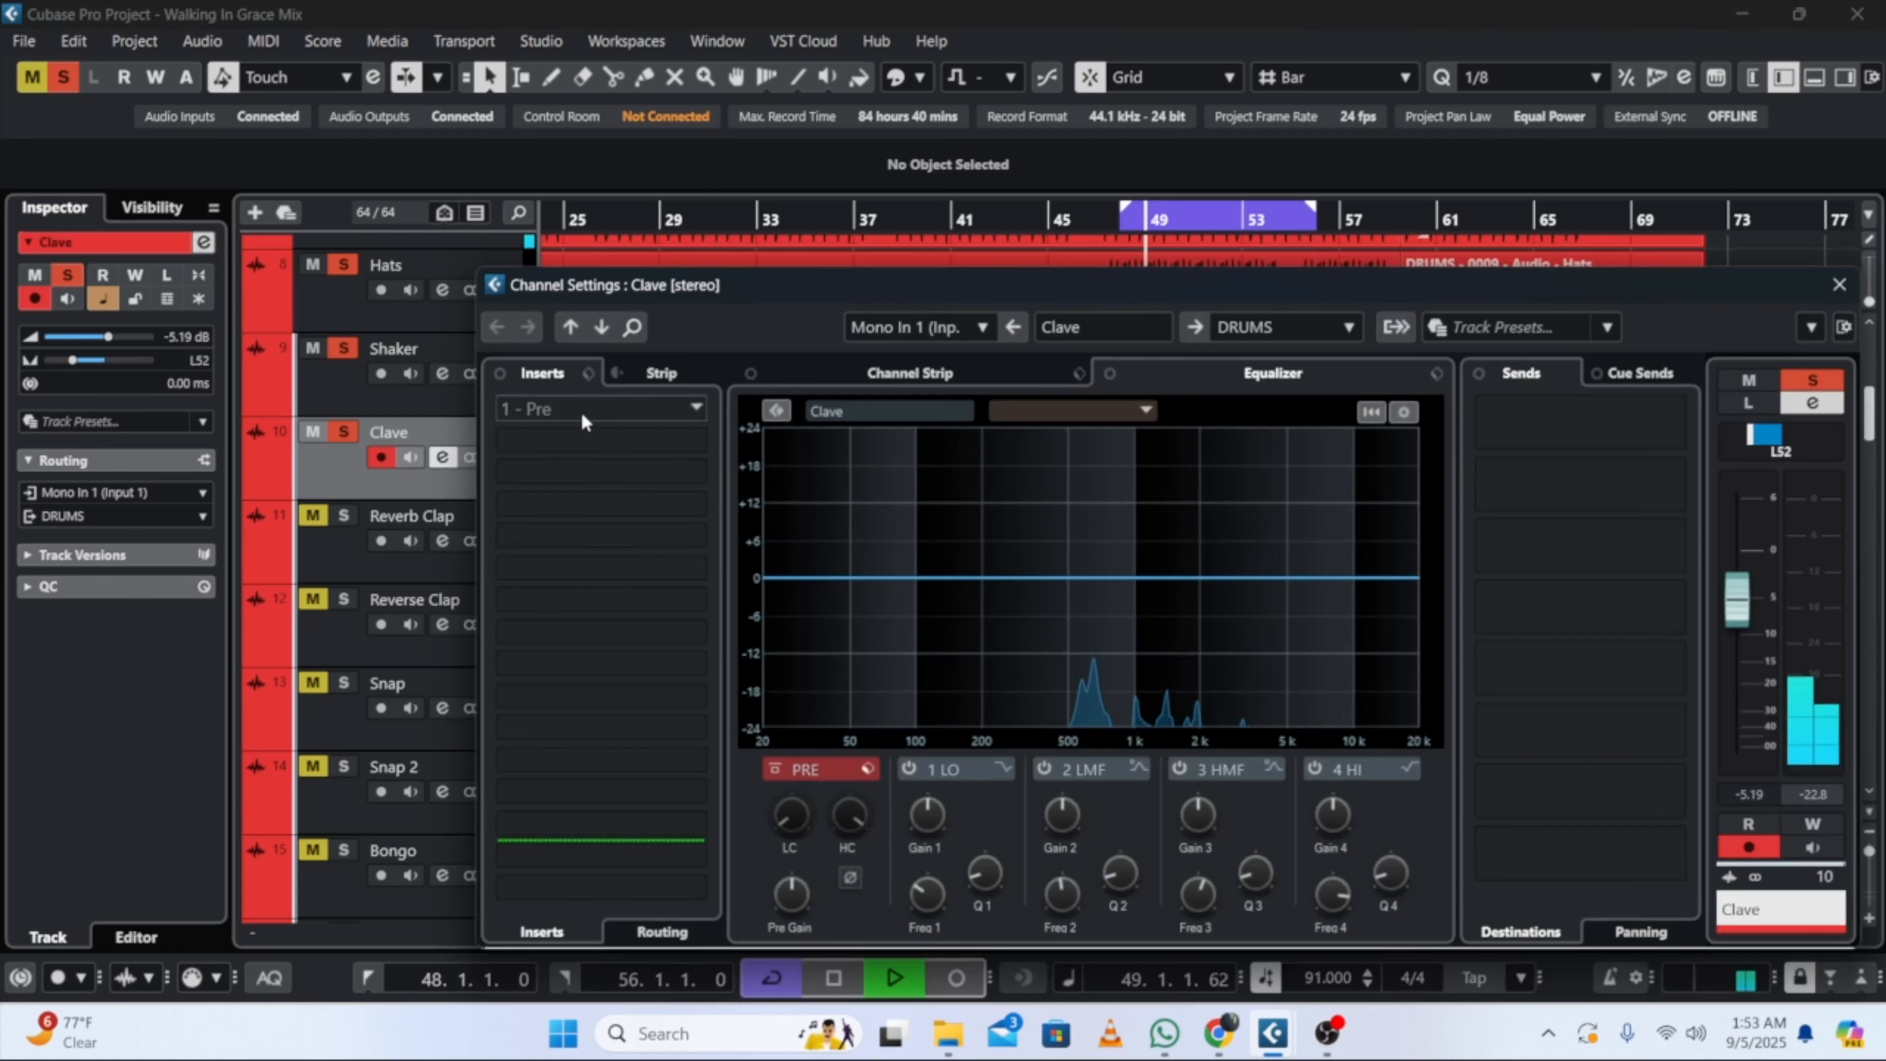
{"action": "left_click", "coordinate": [568, 431]}
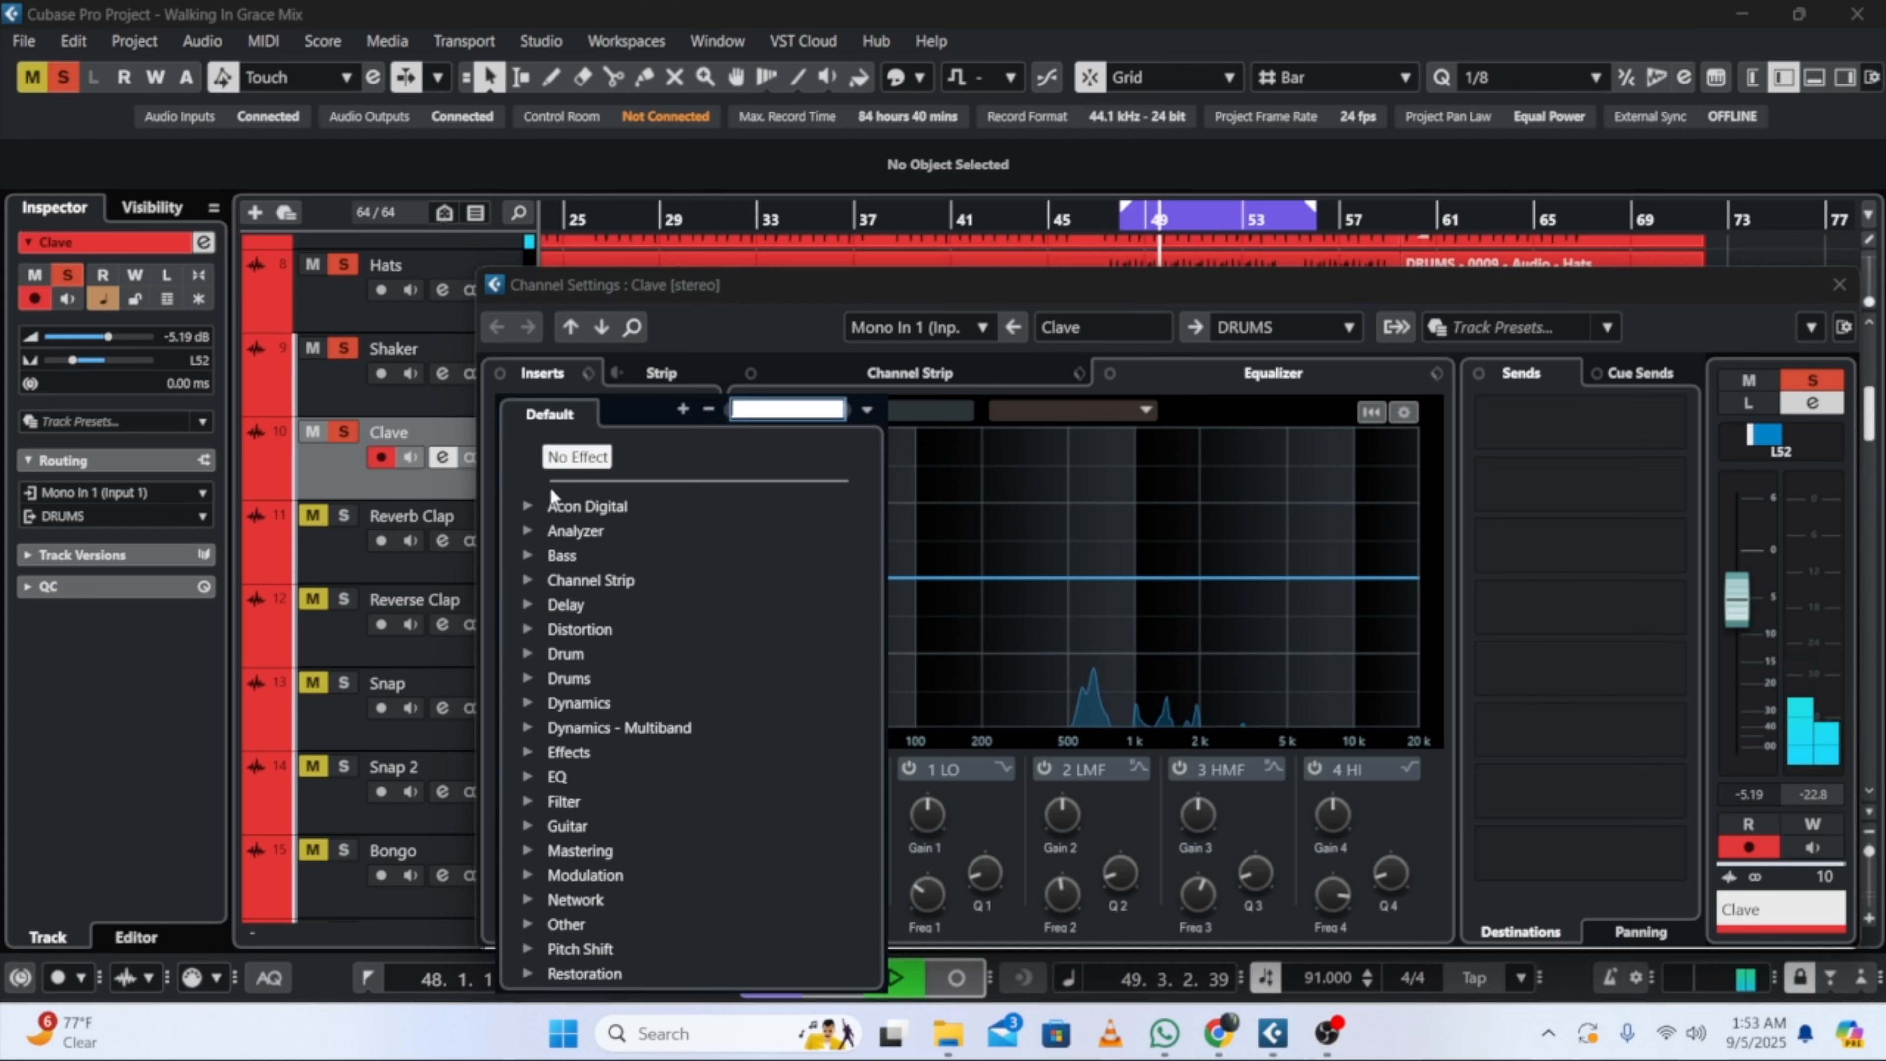
{"action": "left_click", "coordinate": [528, 506]}
{"action": "left_click", "coordinate": [551, 528]}
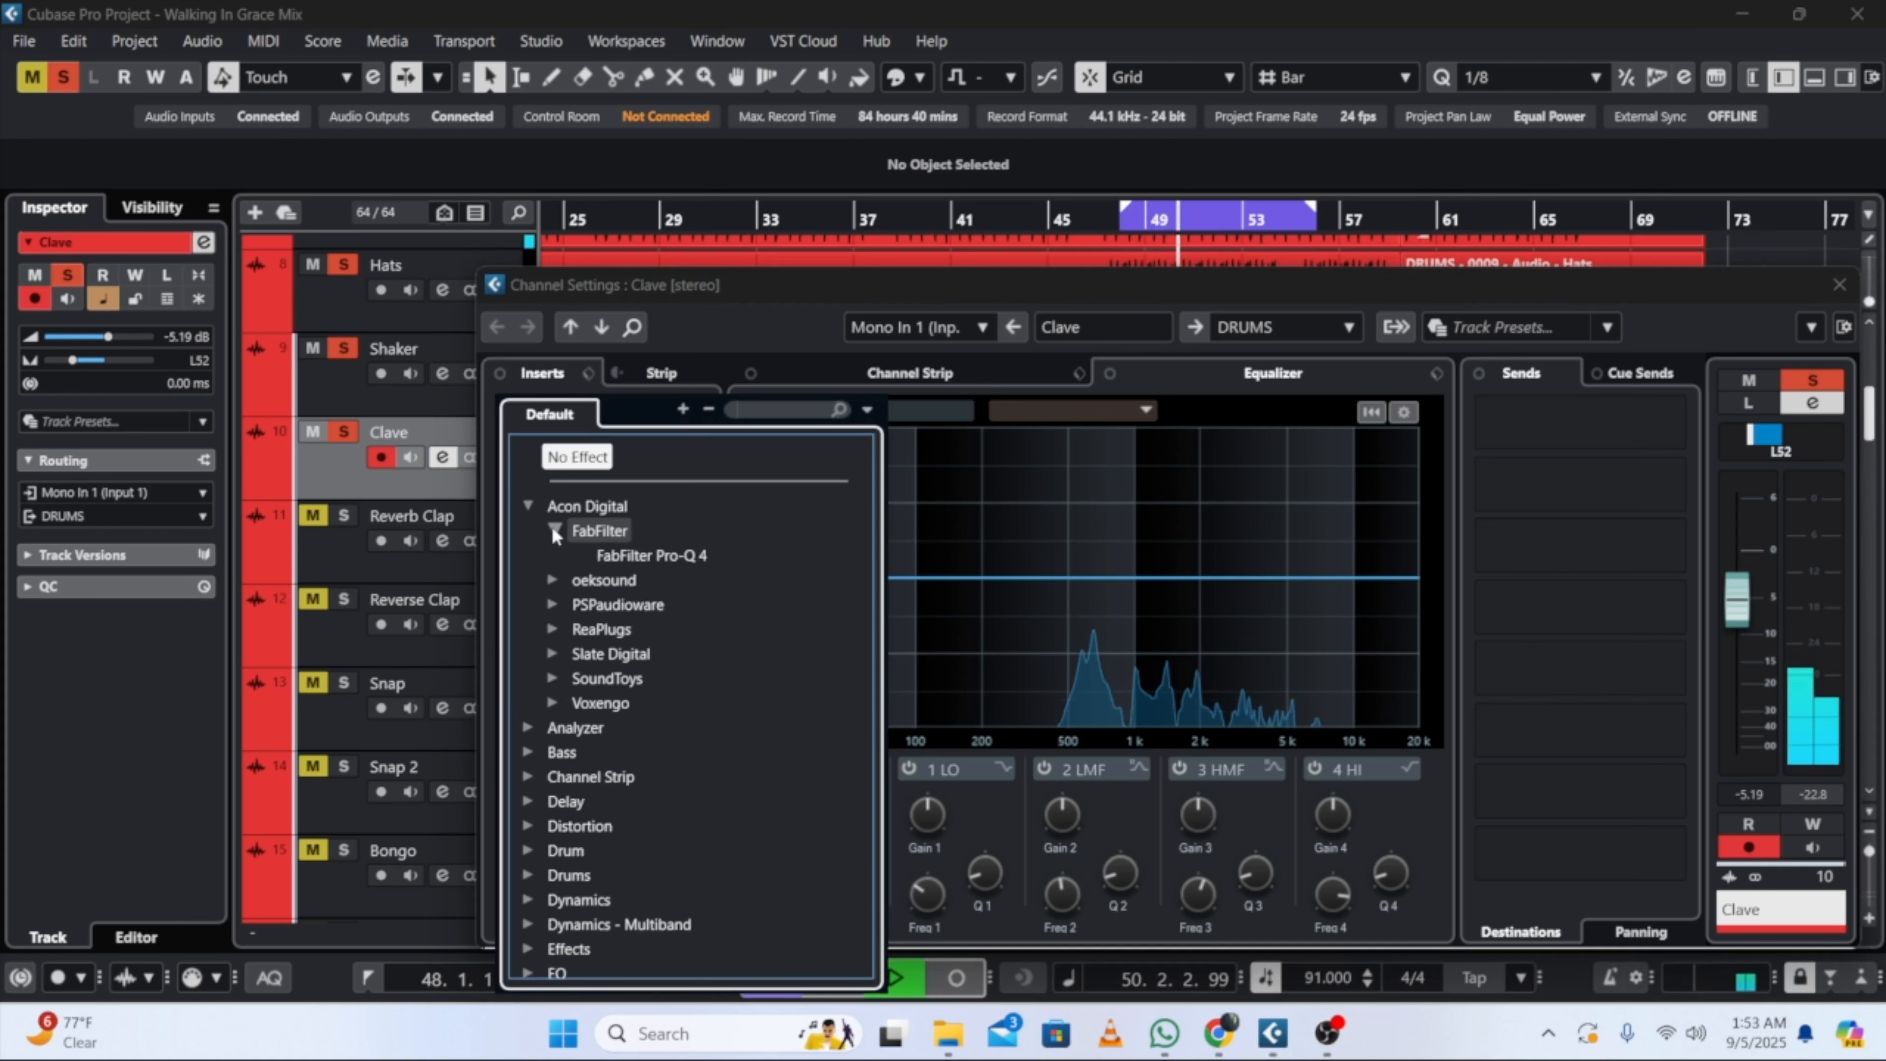
{"action": "left_click", "coordinate": [669, 563]}
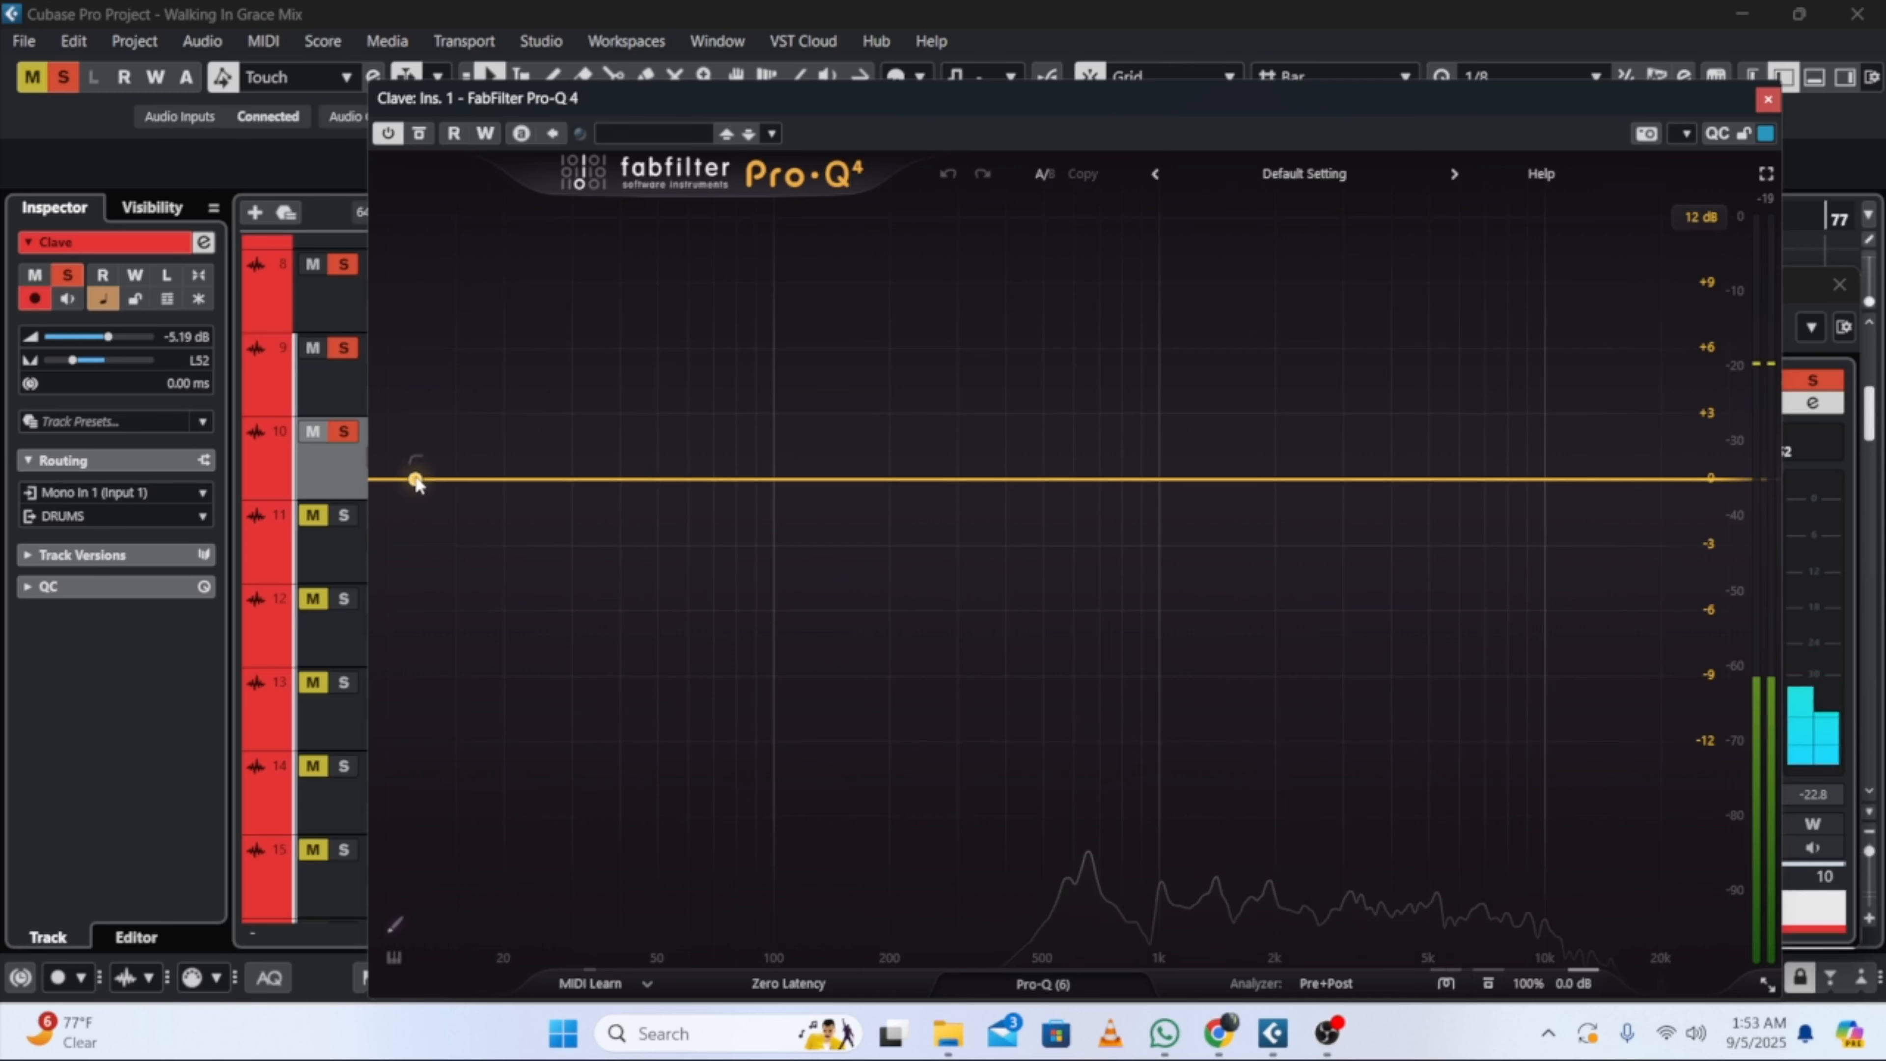
Step: Add a low-cut band to the Clave with a 36 dB/oct slope at about 458 Hz
{"action": "left_click", "coordinate": [416, 479]}
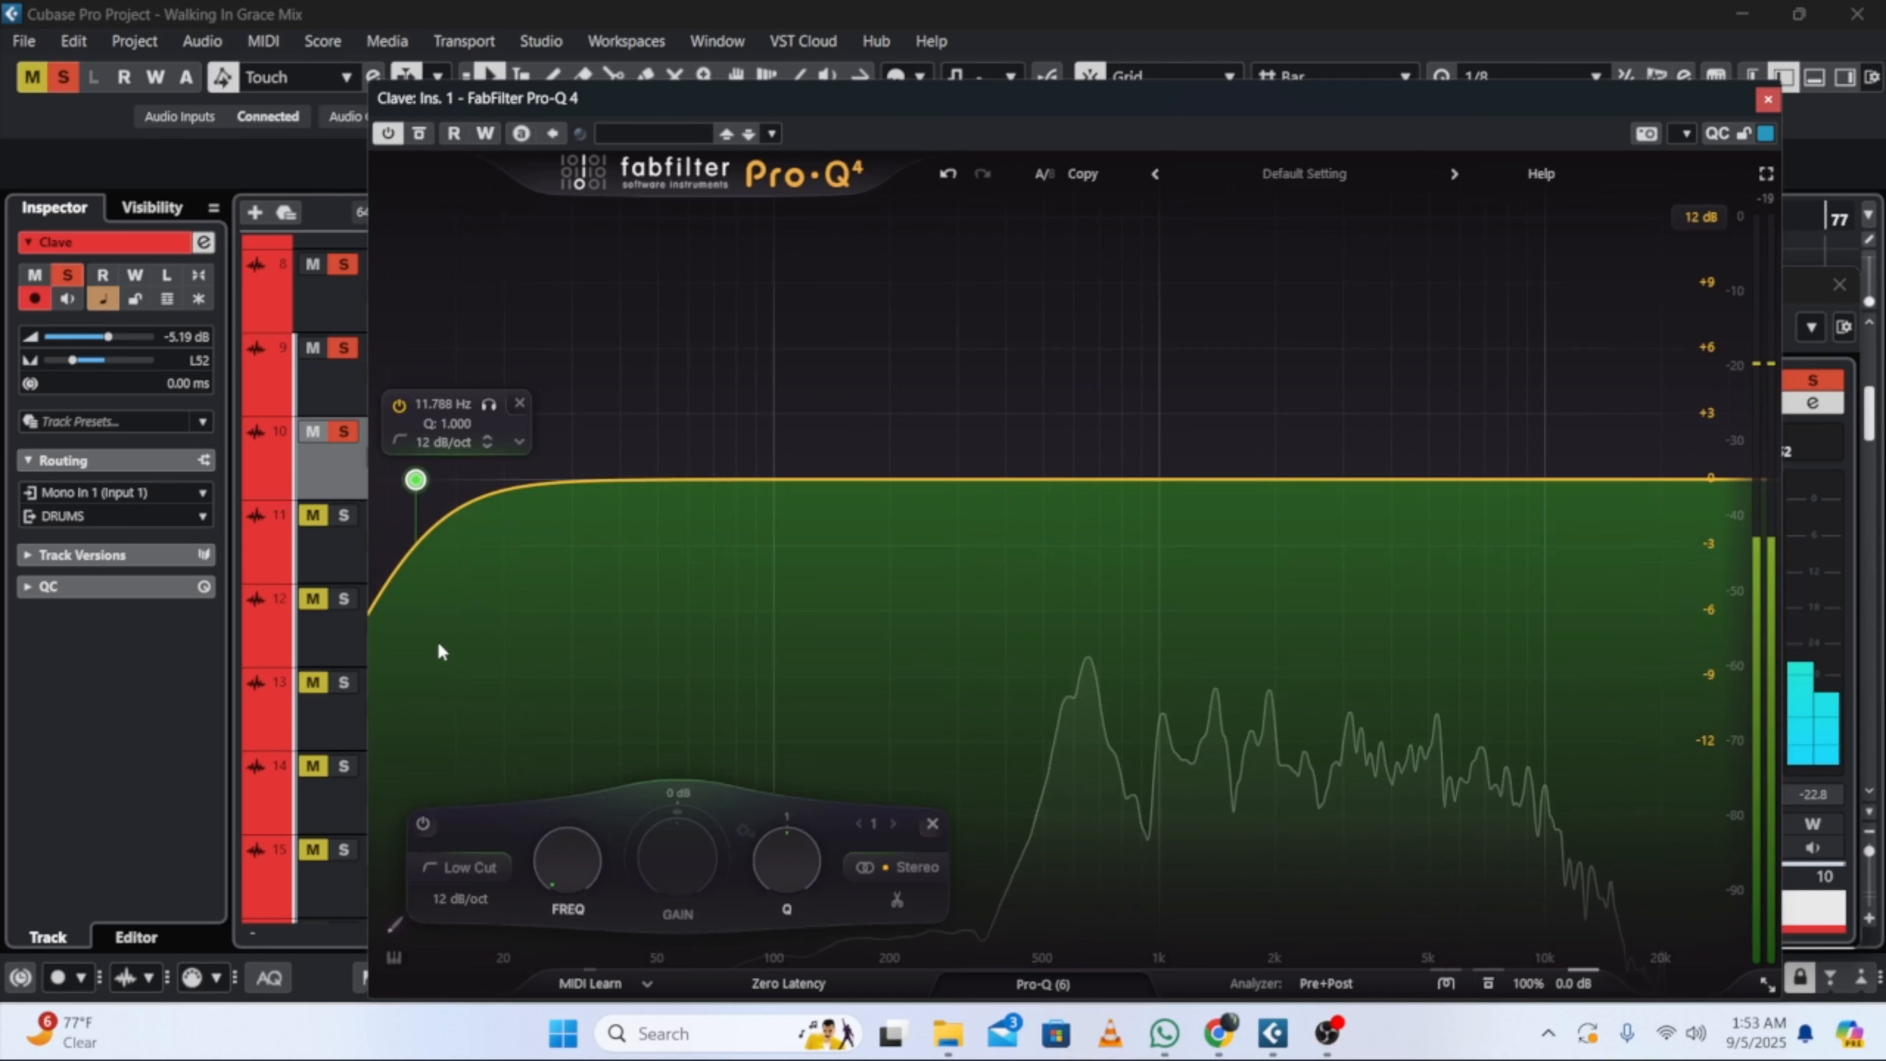
{"action": "left_click", "coordinate": [480, 897]}
{"action": "left_click", "coordinate": [471, 712]}
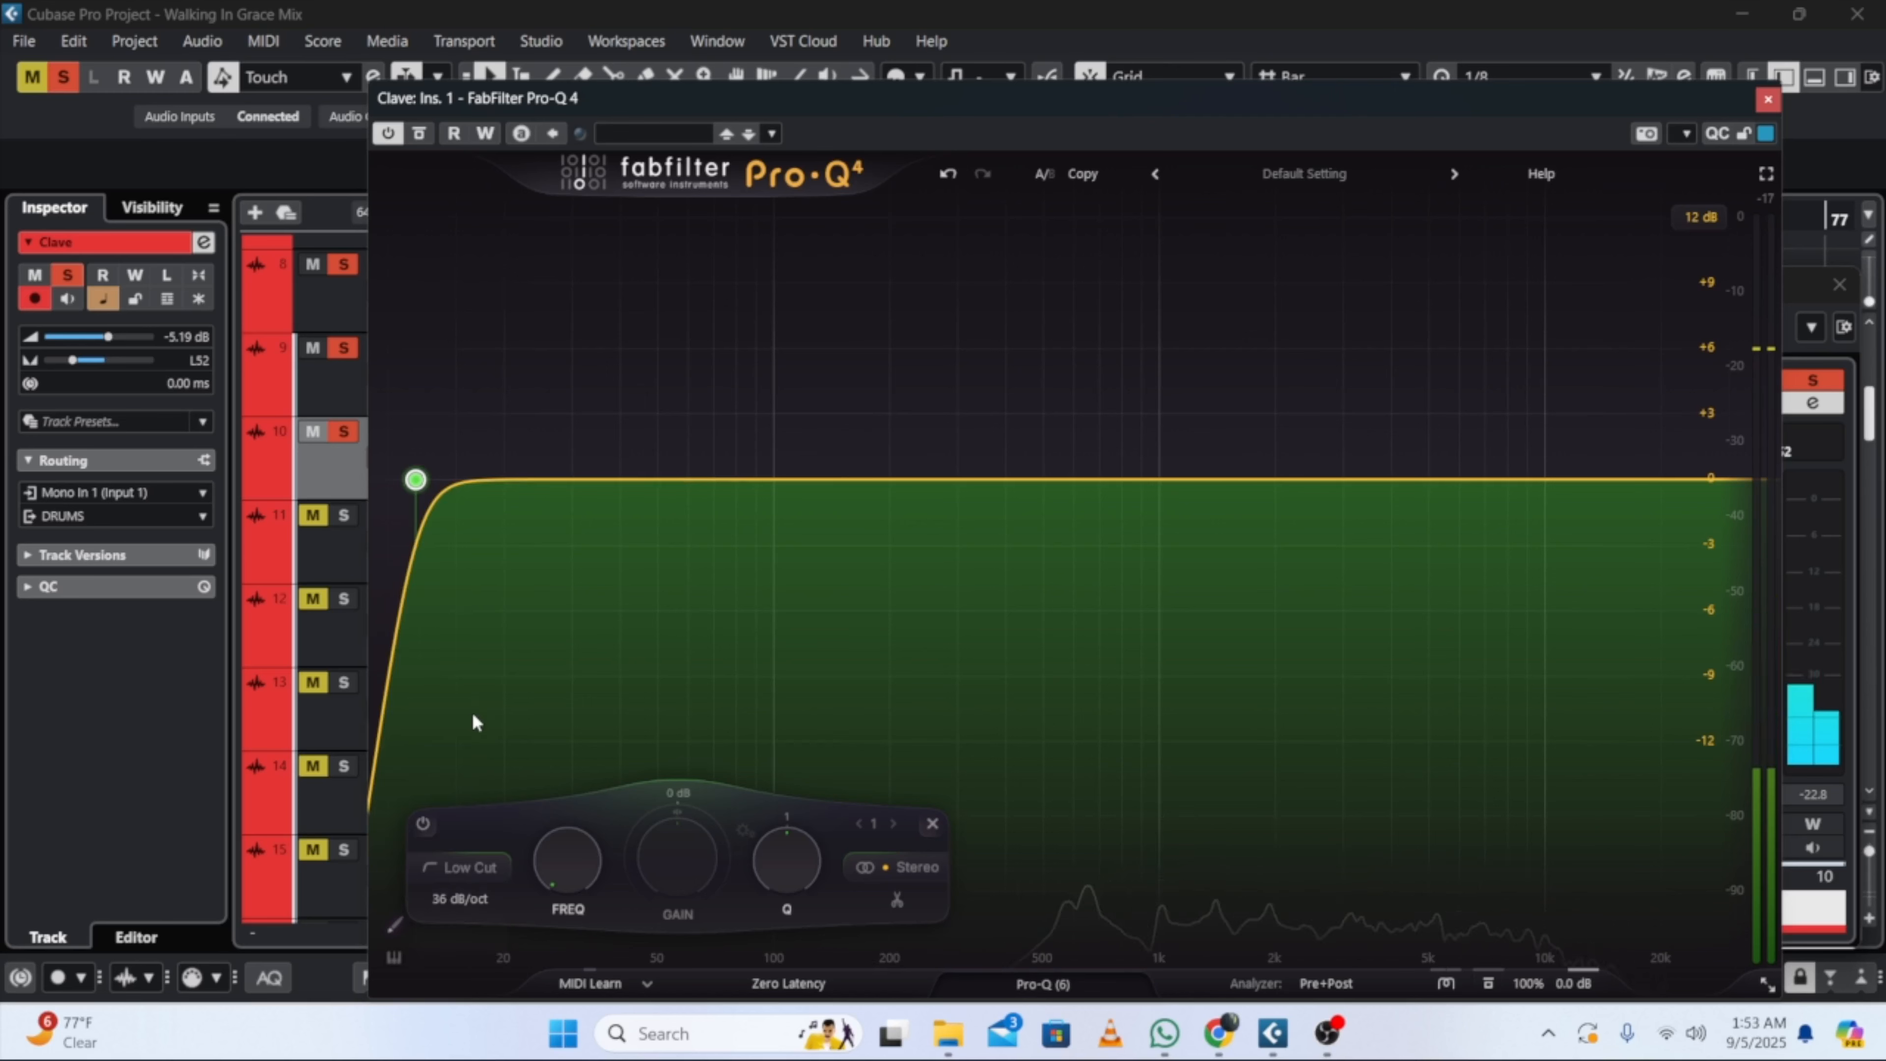
{"action": "left_click_drag", "start_coordinate": [565, 858], "coordinate": [530, 742]}
Step: Add a bell cut of about 3 dB to the Clave near 4.95 kHz with a Q of about 2.4
{"action": "mouse_move", "coordinate": [1060, 469]}
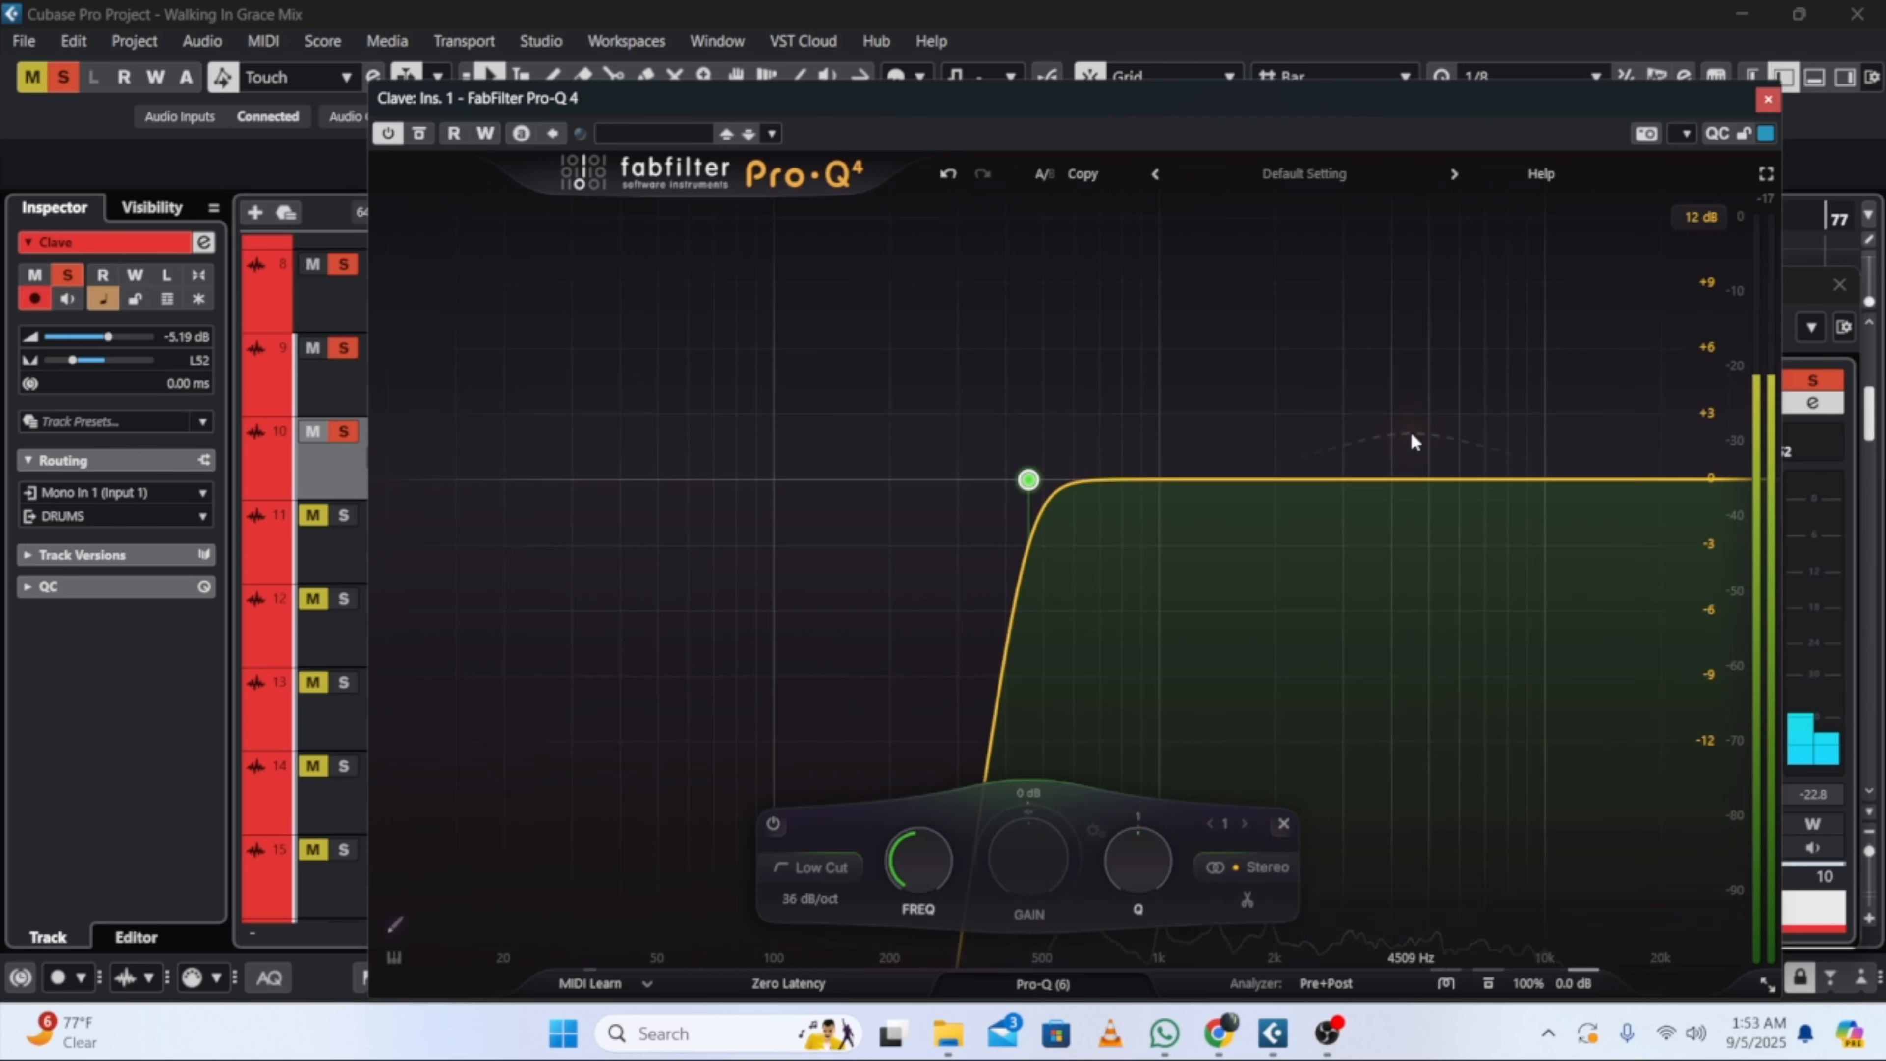
{"action": "left_click", "coordinate": [1426, 431]}
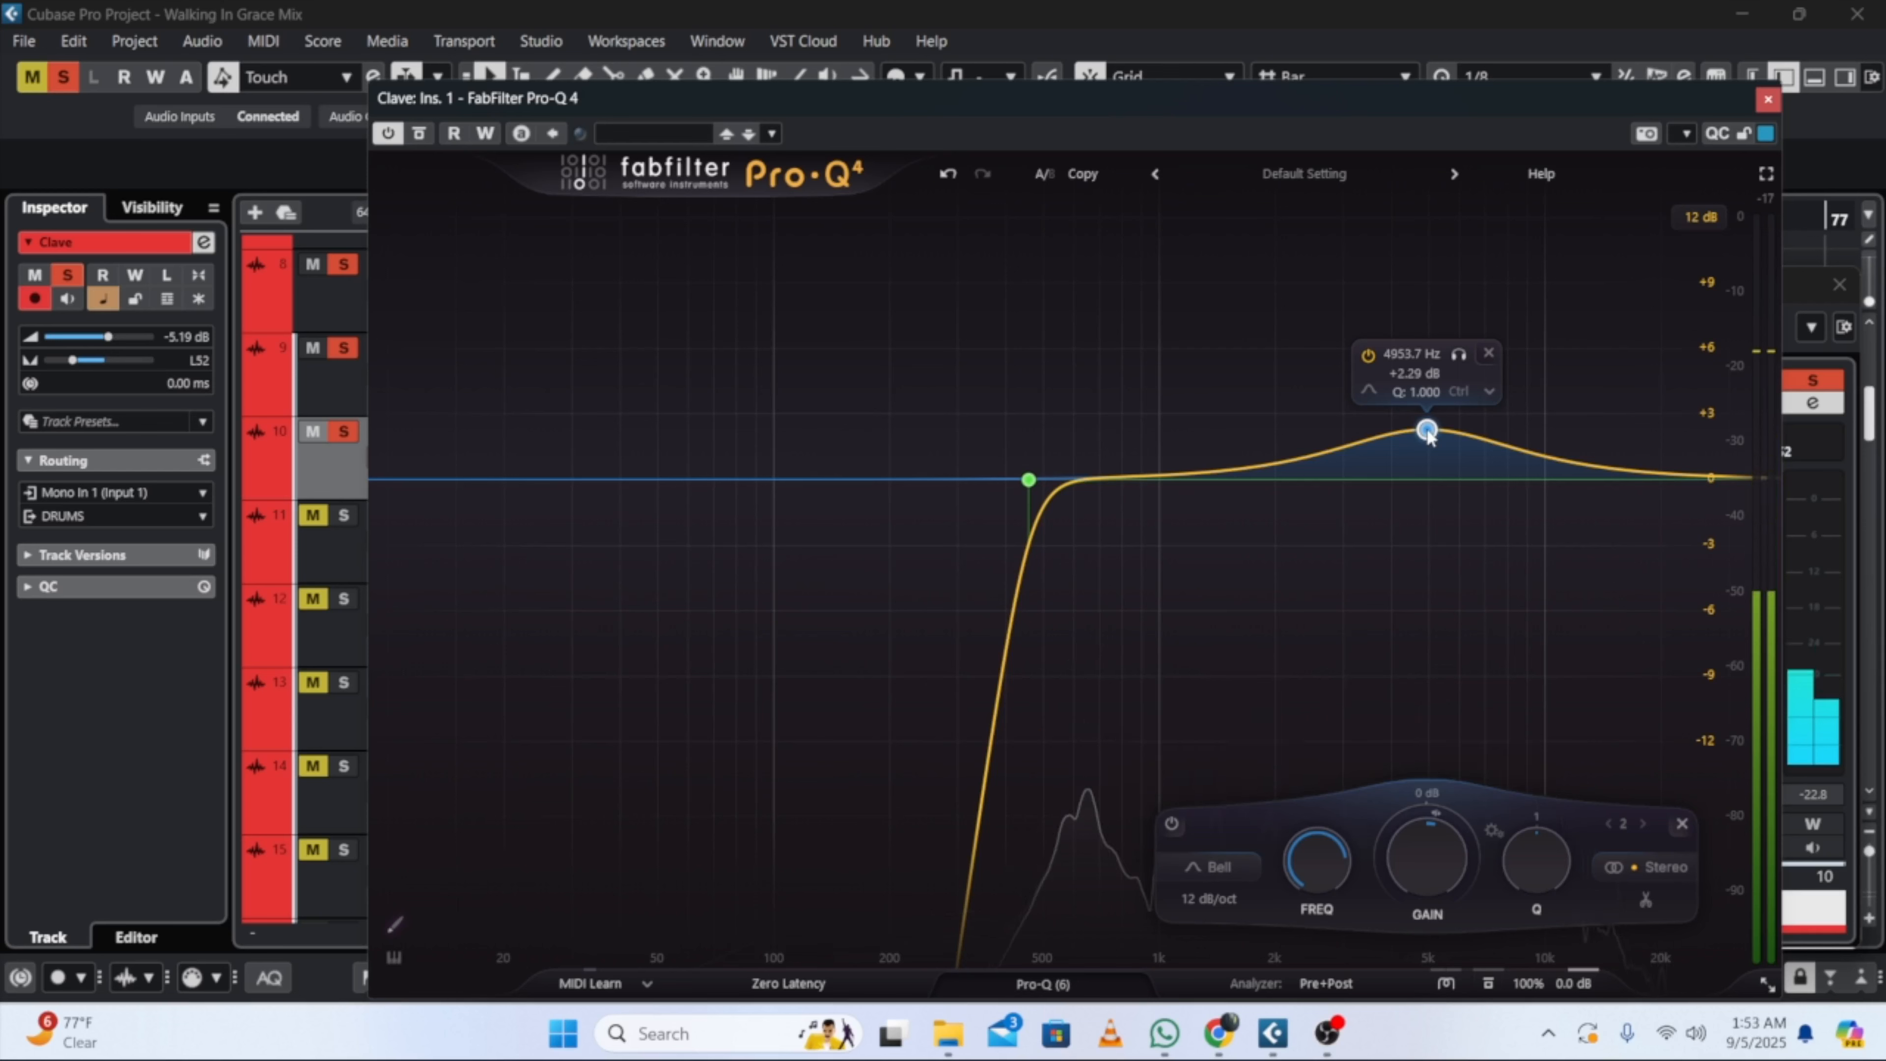
{"action": "left_click_drag", "start_coordinate": [1401, 842], "coordinate": [1393, 903]}
{"action": "left_click_drag", "start_coordinate": [1525, 864], "coordinate": [1523, 837]}
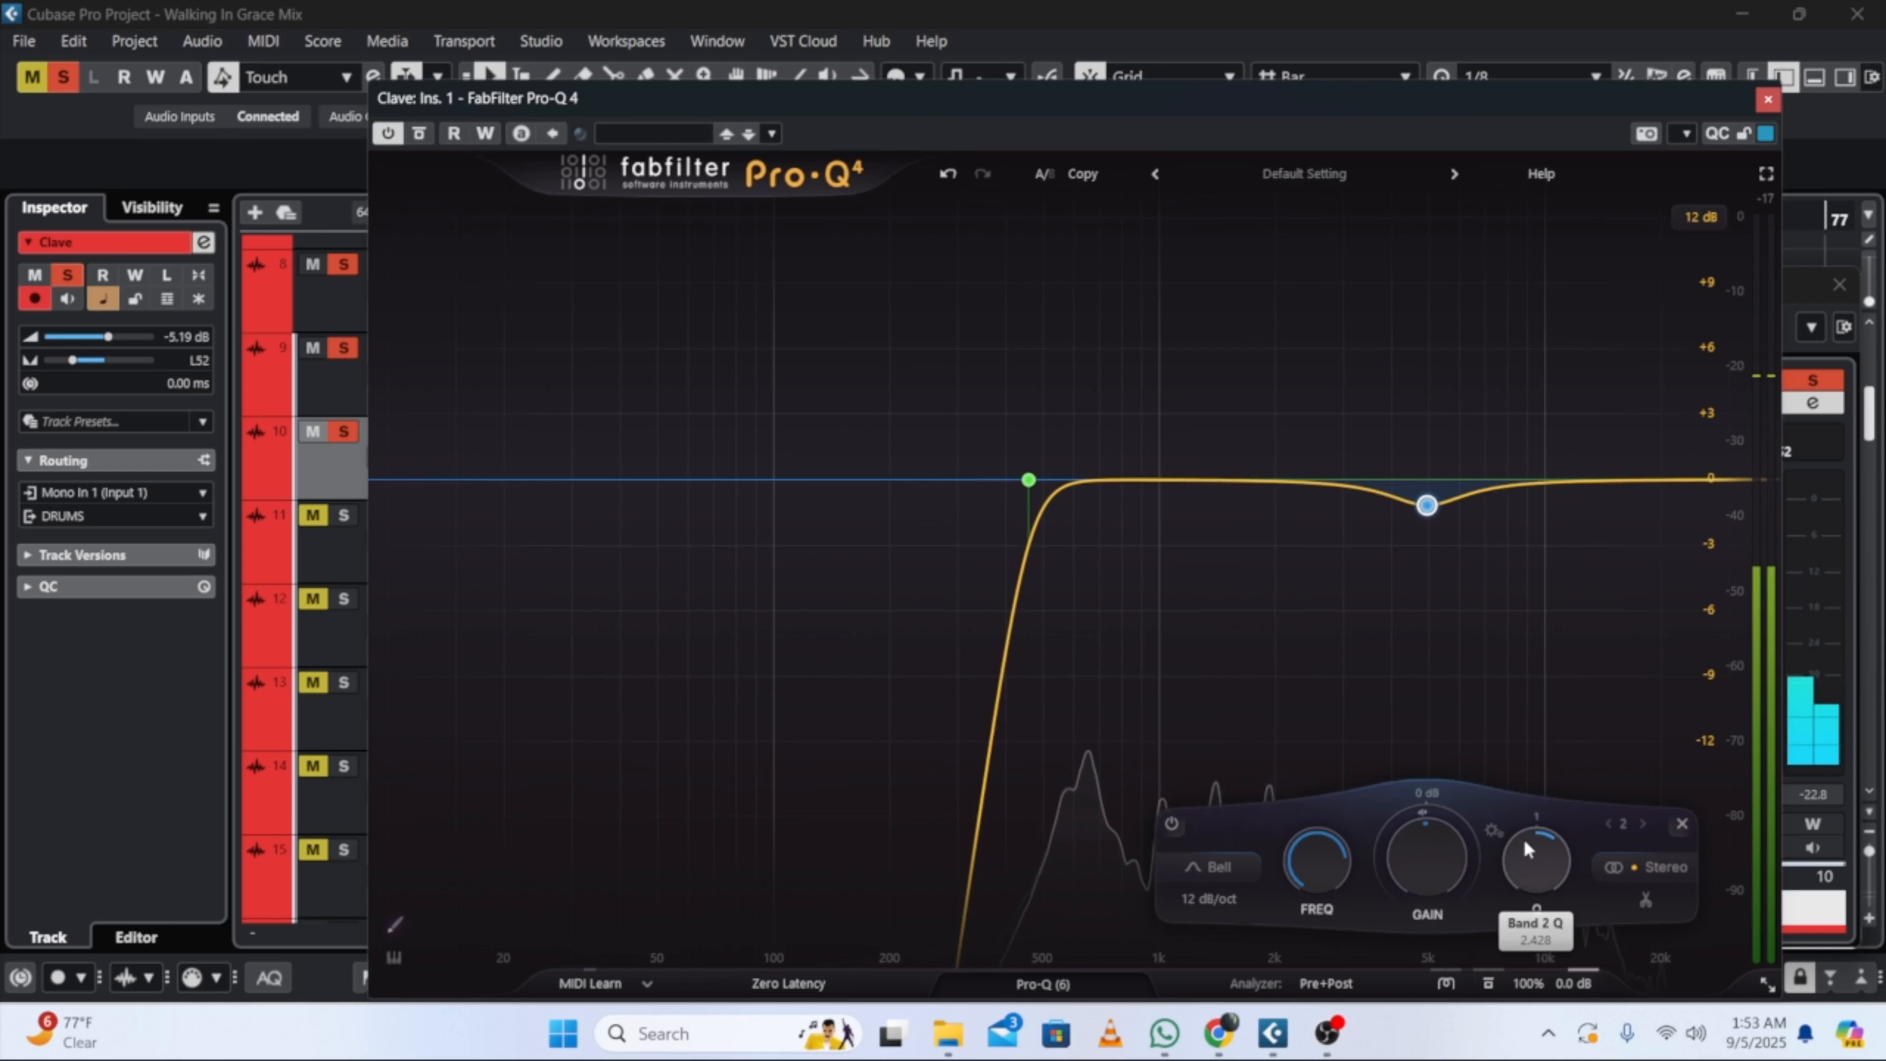
{"action": "left_click_drag", "start_coordinate": [1407, 846], "coordinate": [1404, 871]}
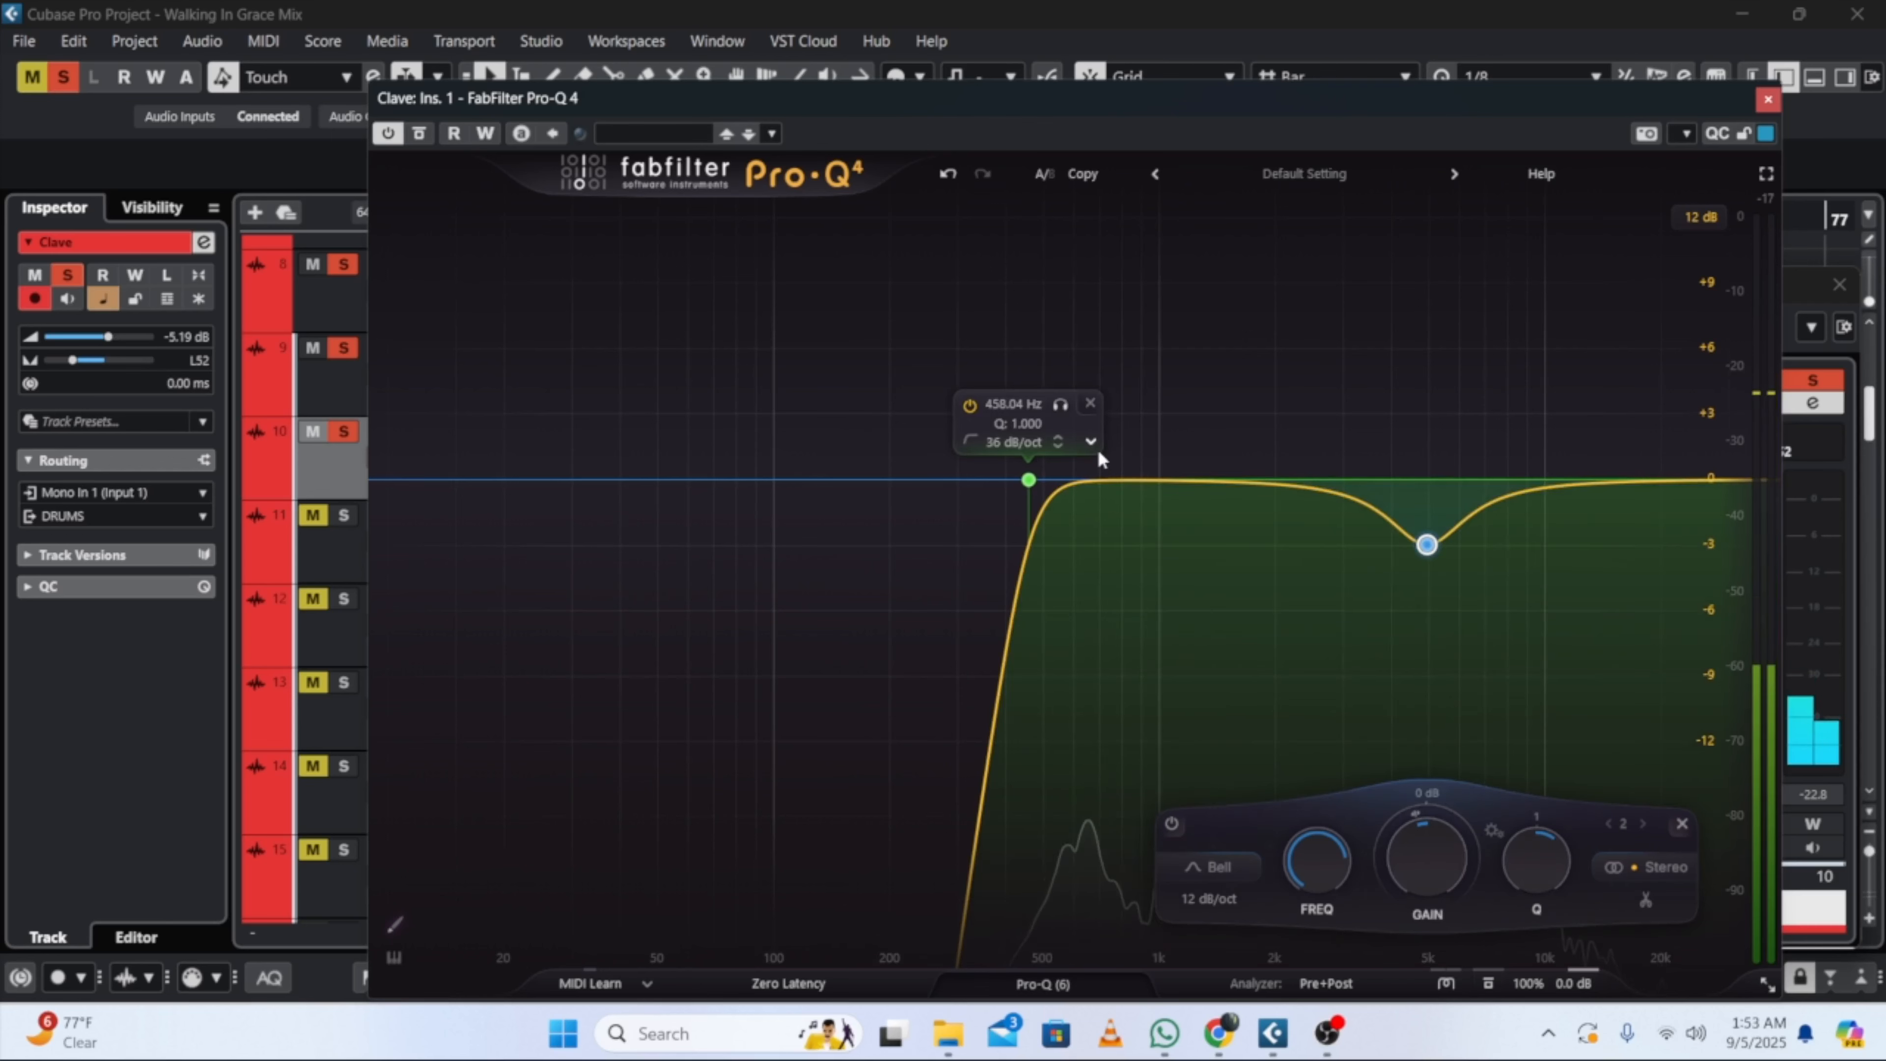
Step: Add a bell boost to the Clave at about 738 Hz, narrow its Q and fine-tune its gain, and close the Pro-Q 4 and channel settings
{"action": "left_click", "coordinate": [1098, 451]}
{"action": "left_click", "coordinate": [1108, 456]}
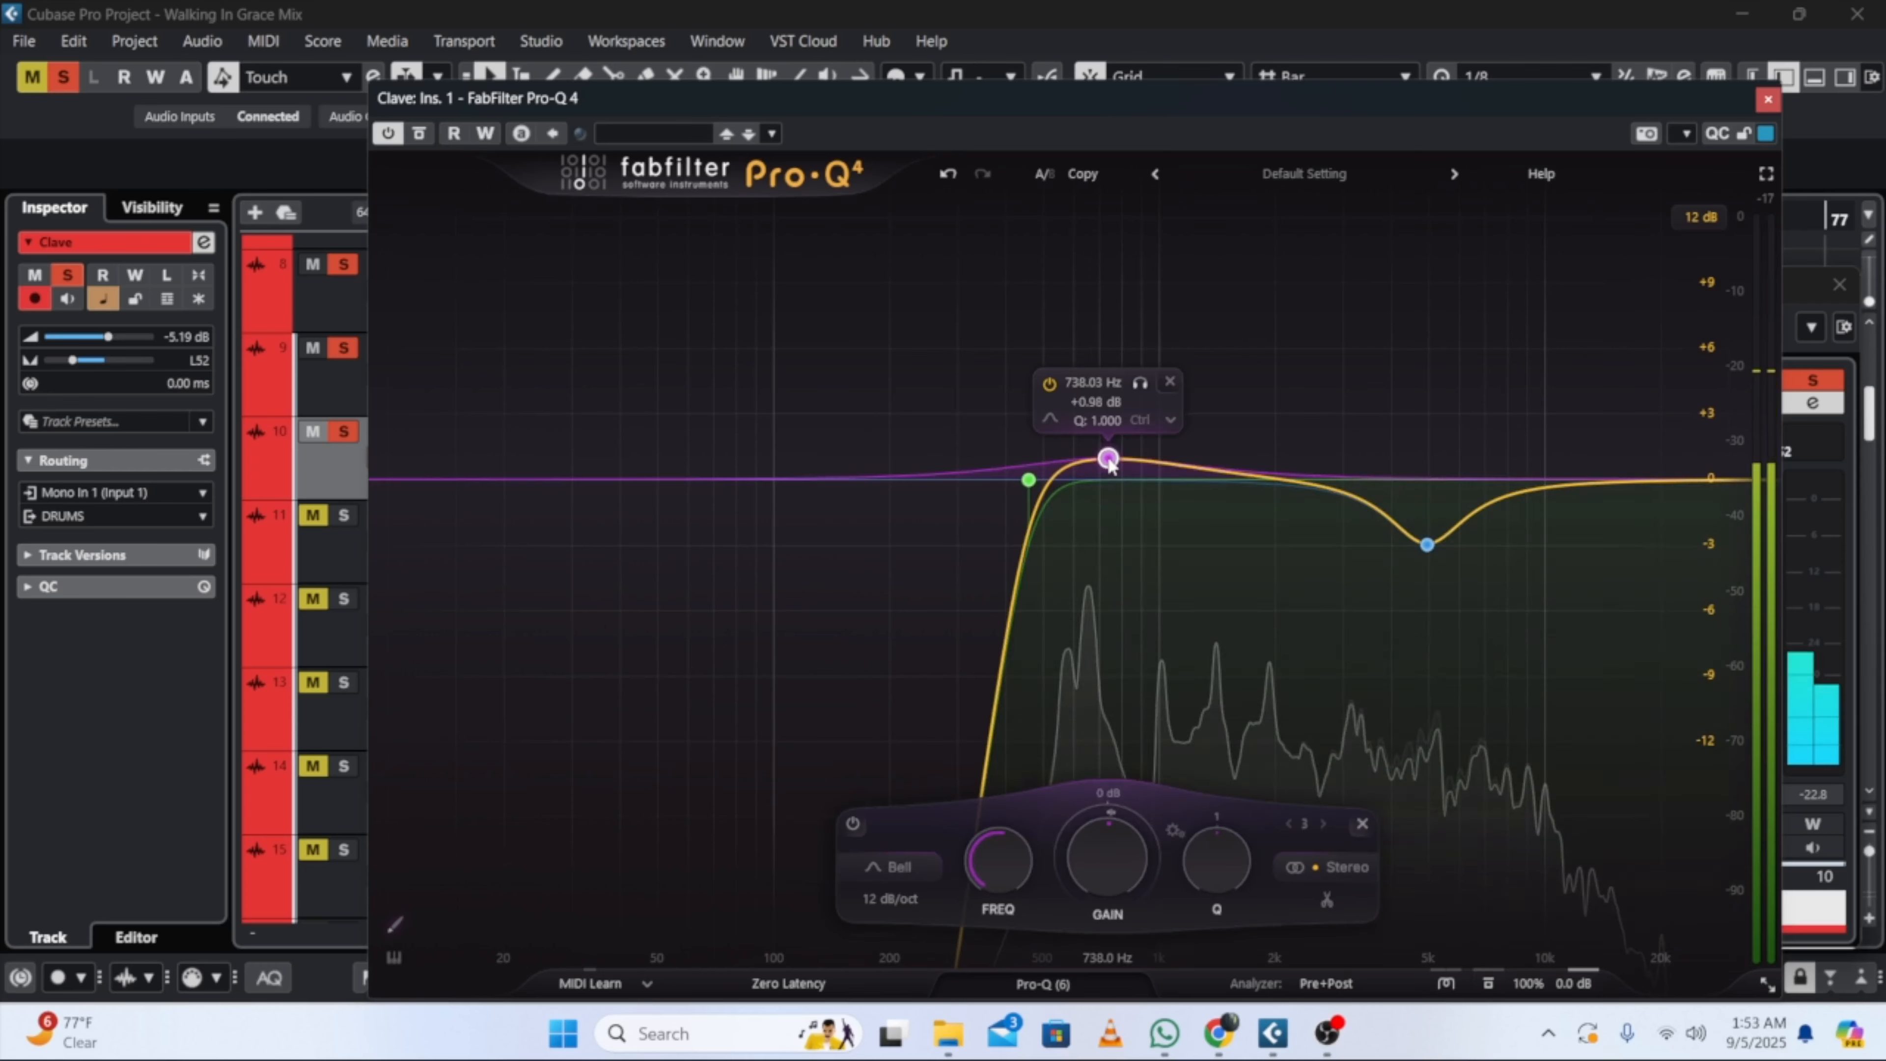
{"action": "scroll", "coordinate": [1126, 803], "scroll_direction": "up", "scroll_amount": 7}
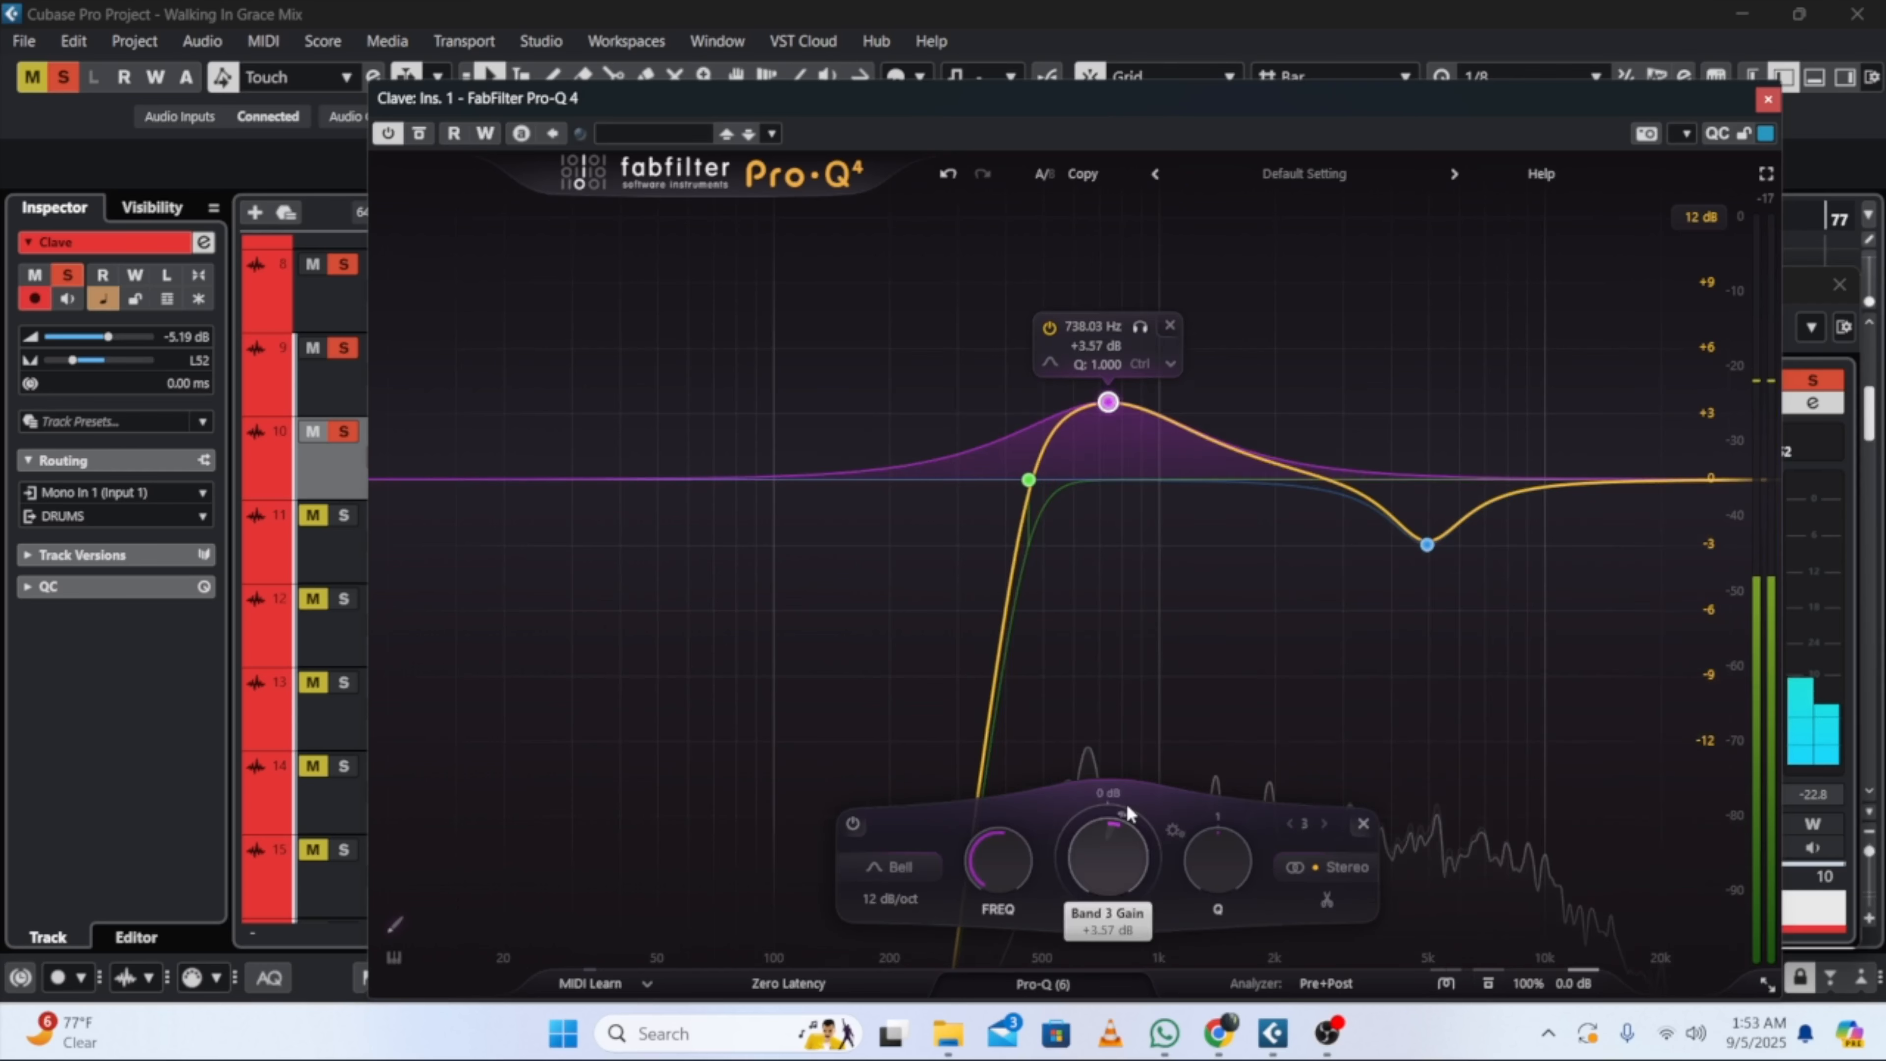
{"action": "left_click_drag", "start_coordinate": [1128, 798], "coordinate": [1105, 895]}
{"action": "scroll", "coordinate": [1216, 854], "scroll_direction": "up", "scroll_amount": 4}
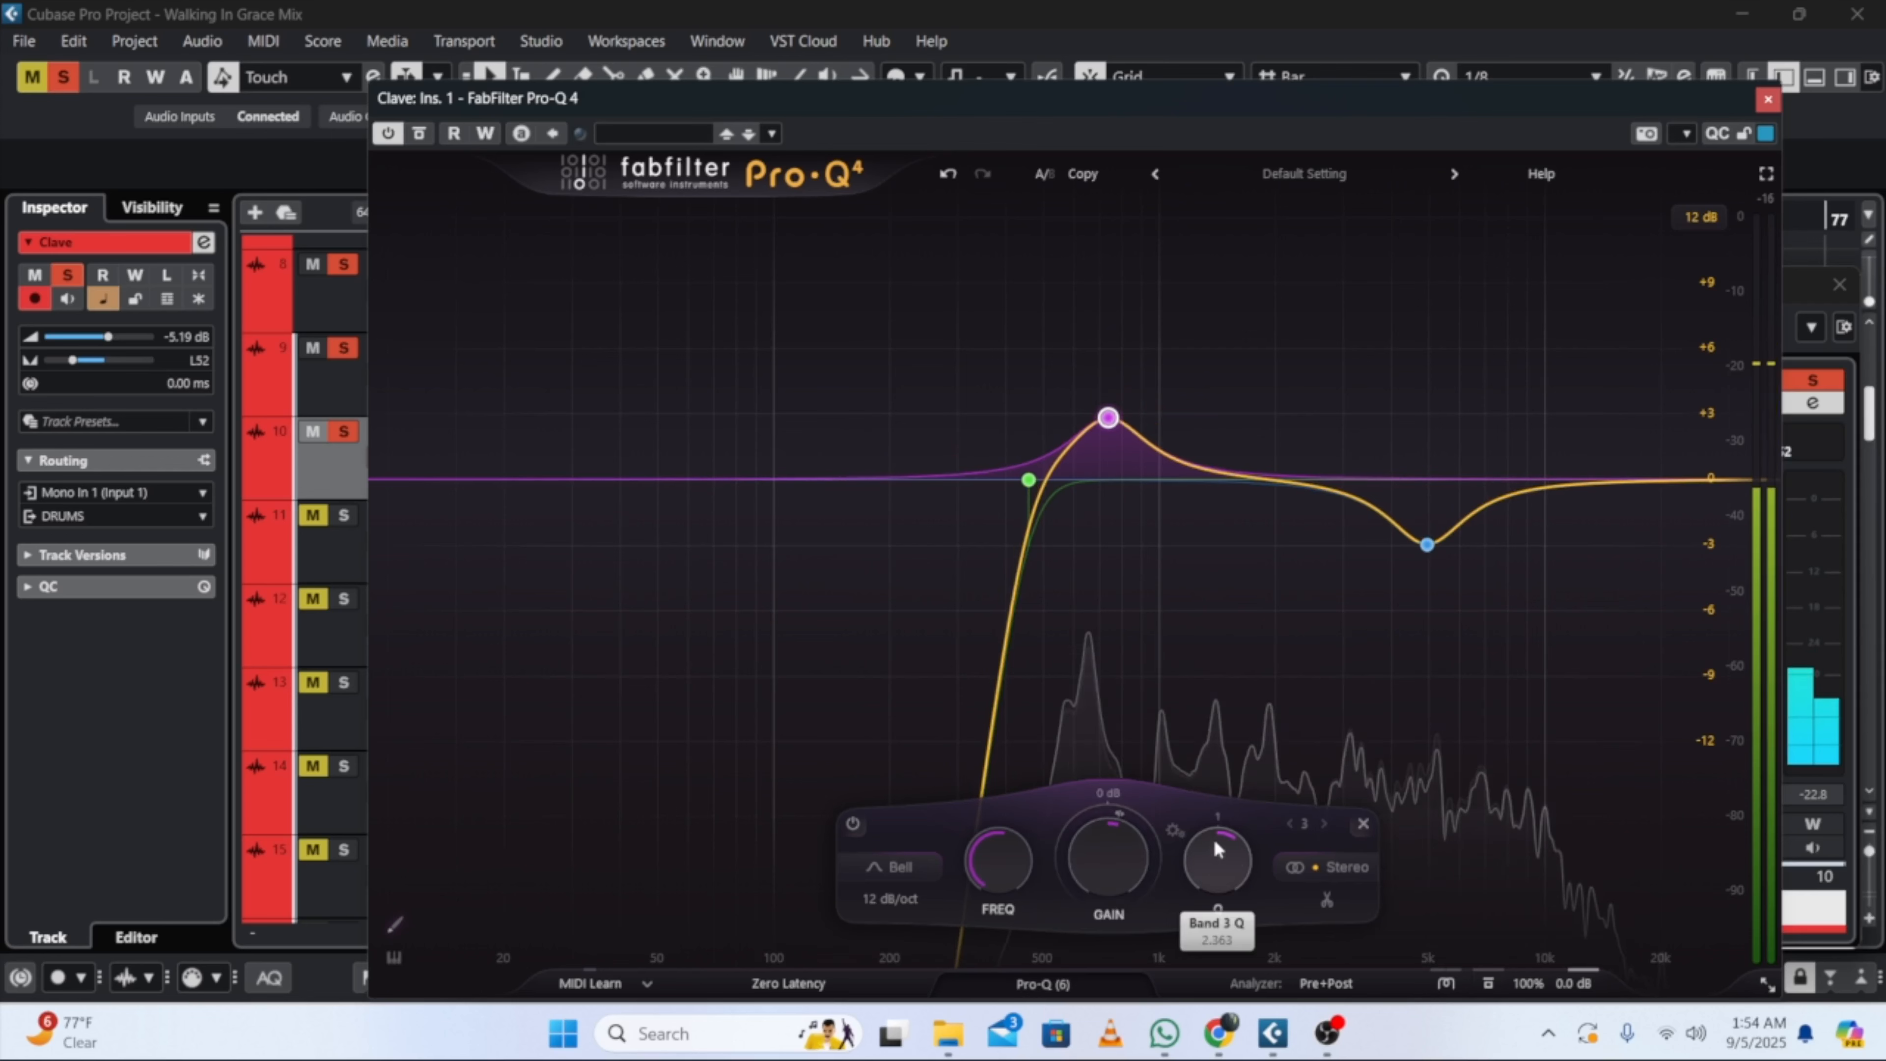
{"action": "scroll", "coordinate": [1106, 859], "scroll_direction": "down", "scroll_amount": 2}
{"action": "left_click_drag", "start_coordinate": [1106, 862], "coordinate": [1105, 846]}
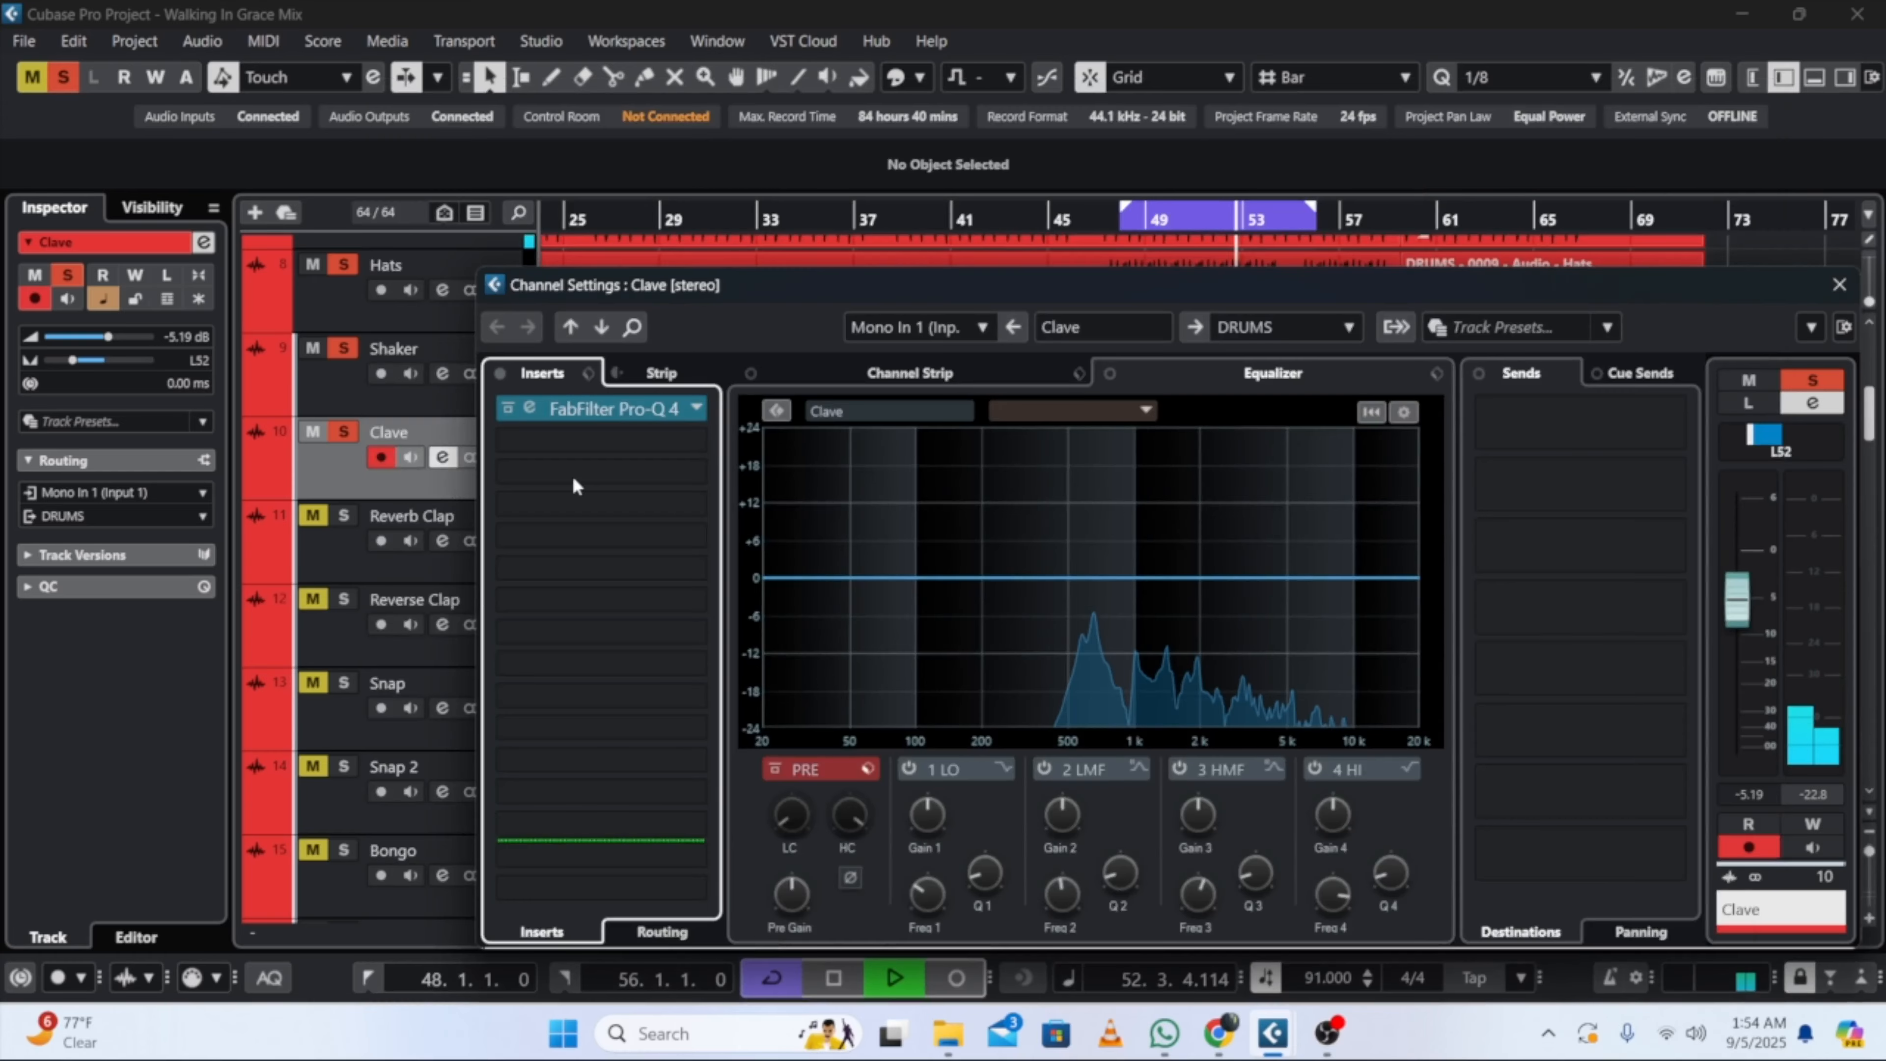
{"action": "left_click", "coordinate": [1839, 286]}
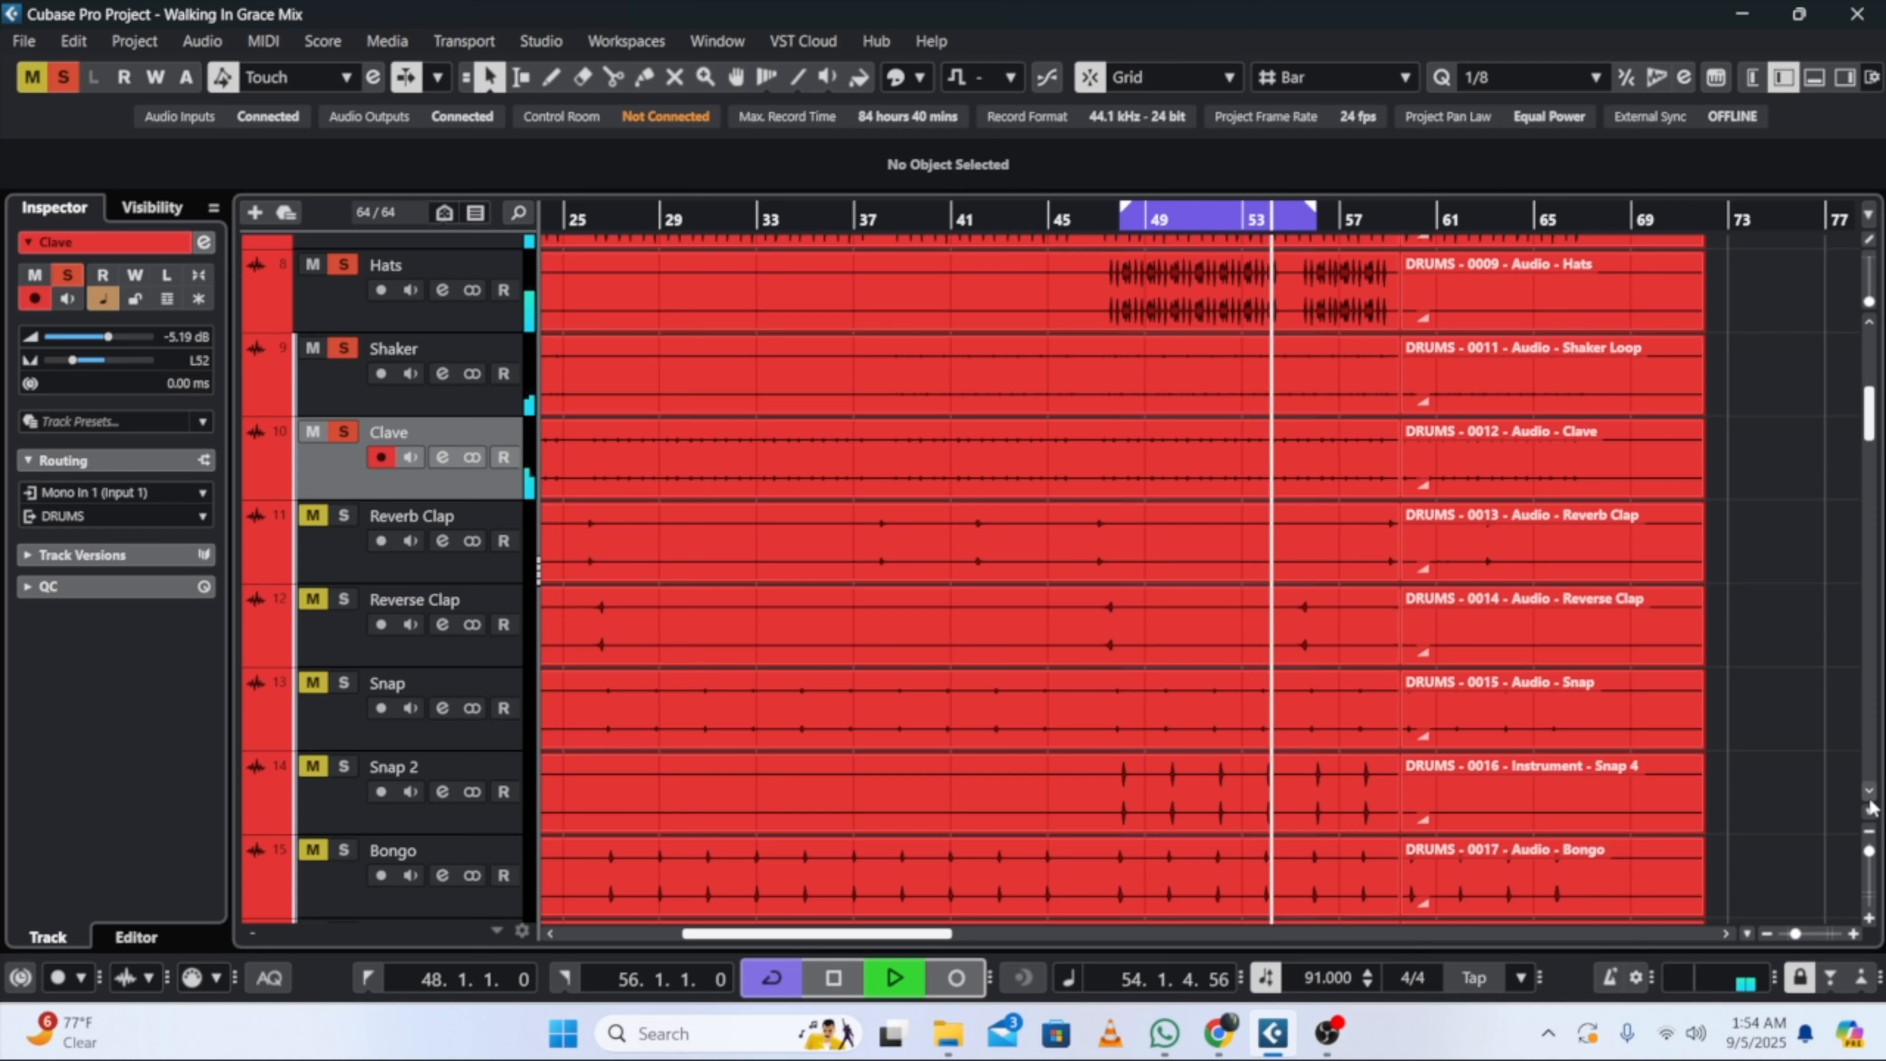
Step: Solo the Reverb Clap and Reverse Clap tracks and audition them with the loop range moved to bars 45–53
{"action": "scroll", "coordinate": [1871, 799], "scroll_direction": "down", "scroll_amount": 2}
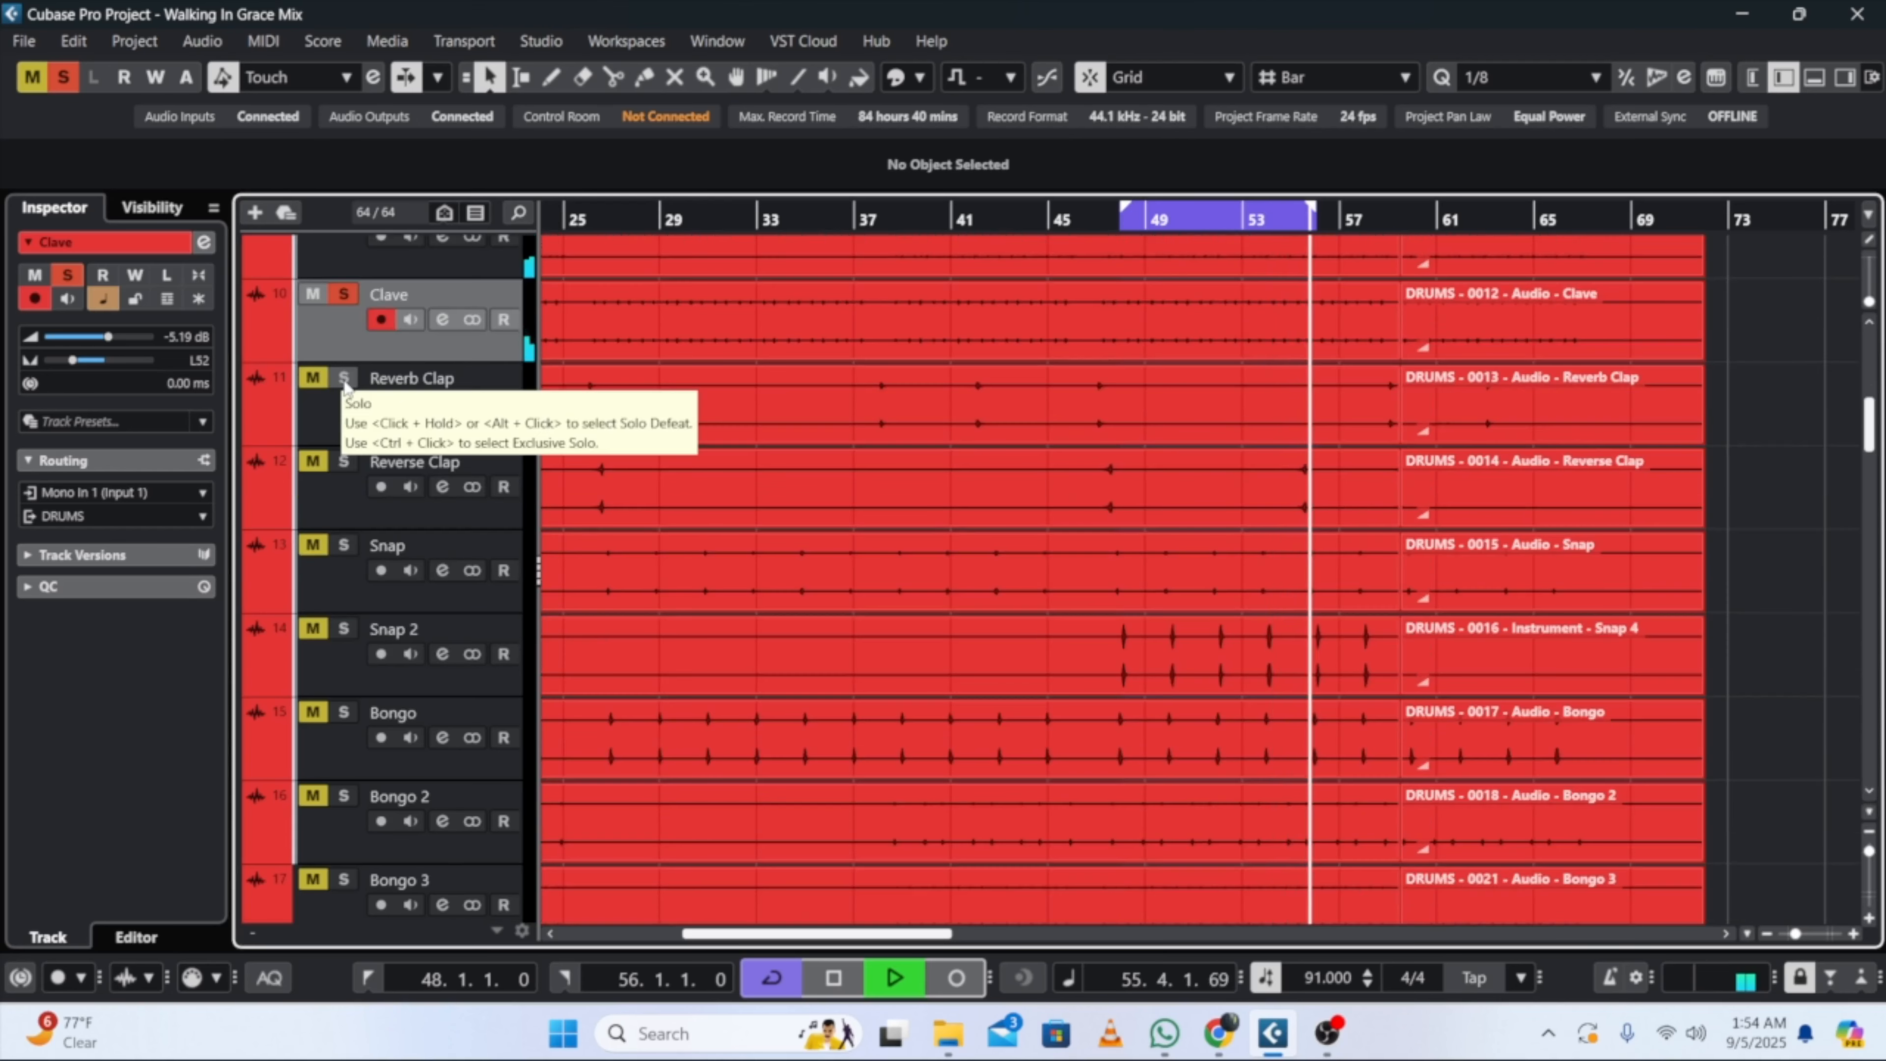
{"action": "left_click", "coordinate": [343, 379]}
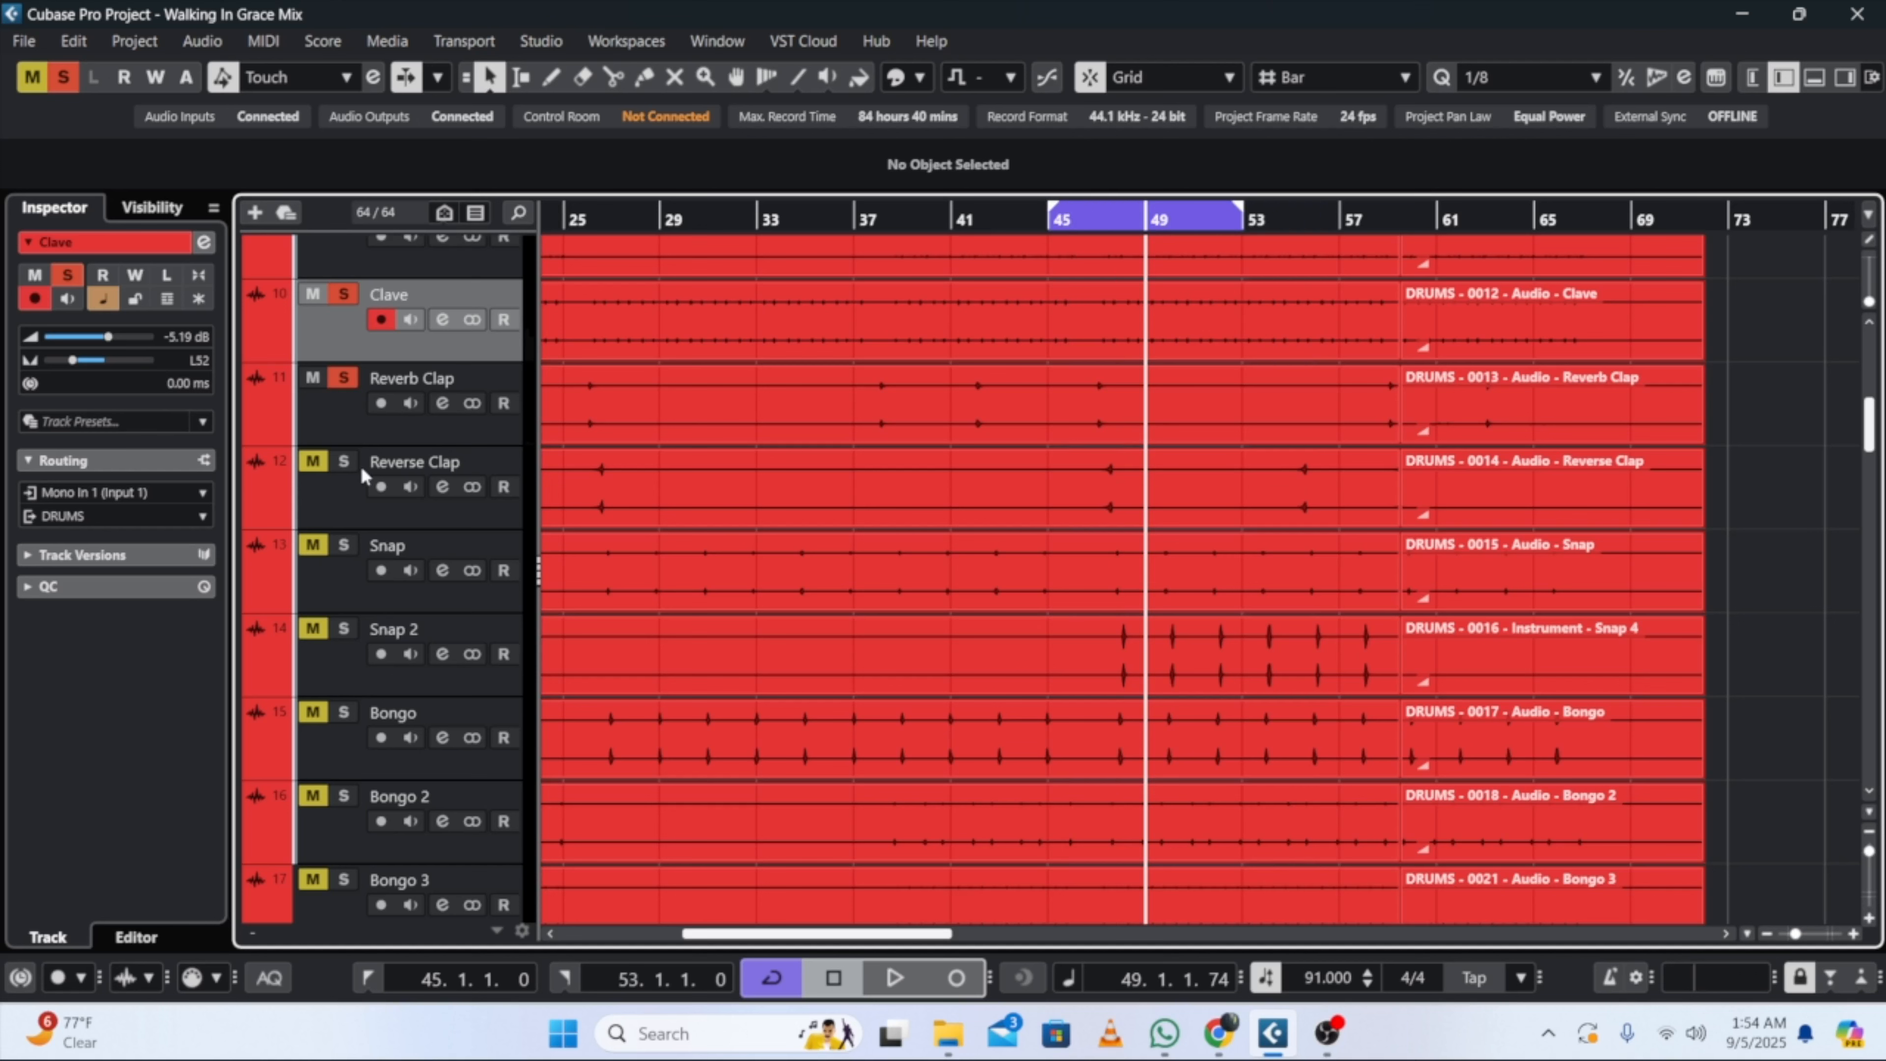
{"action": "left_click", "coordinate": [1067, 222]}
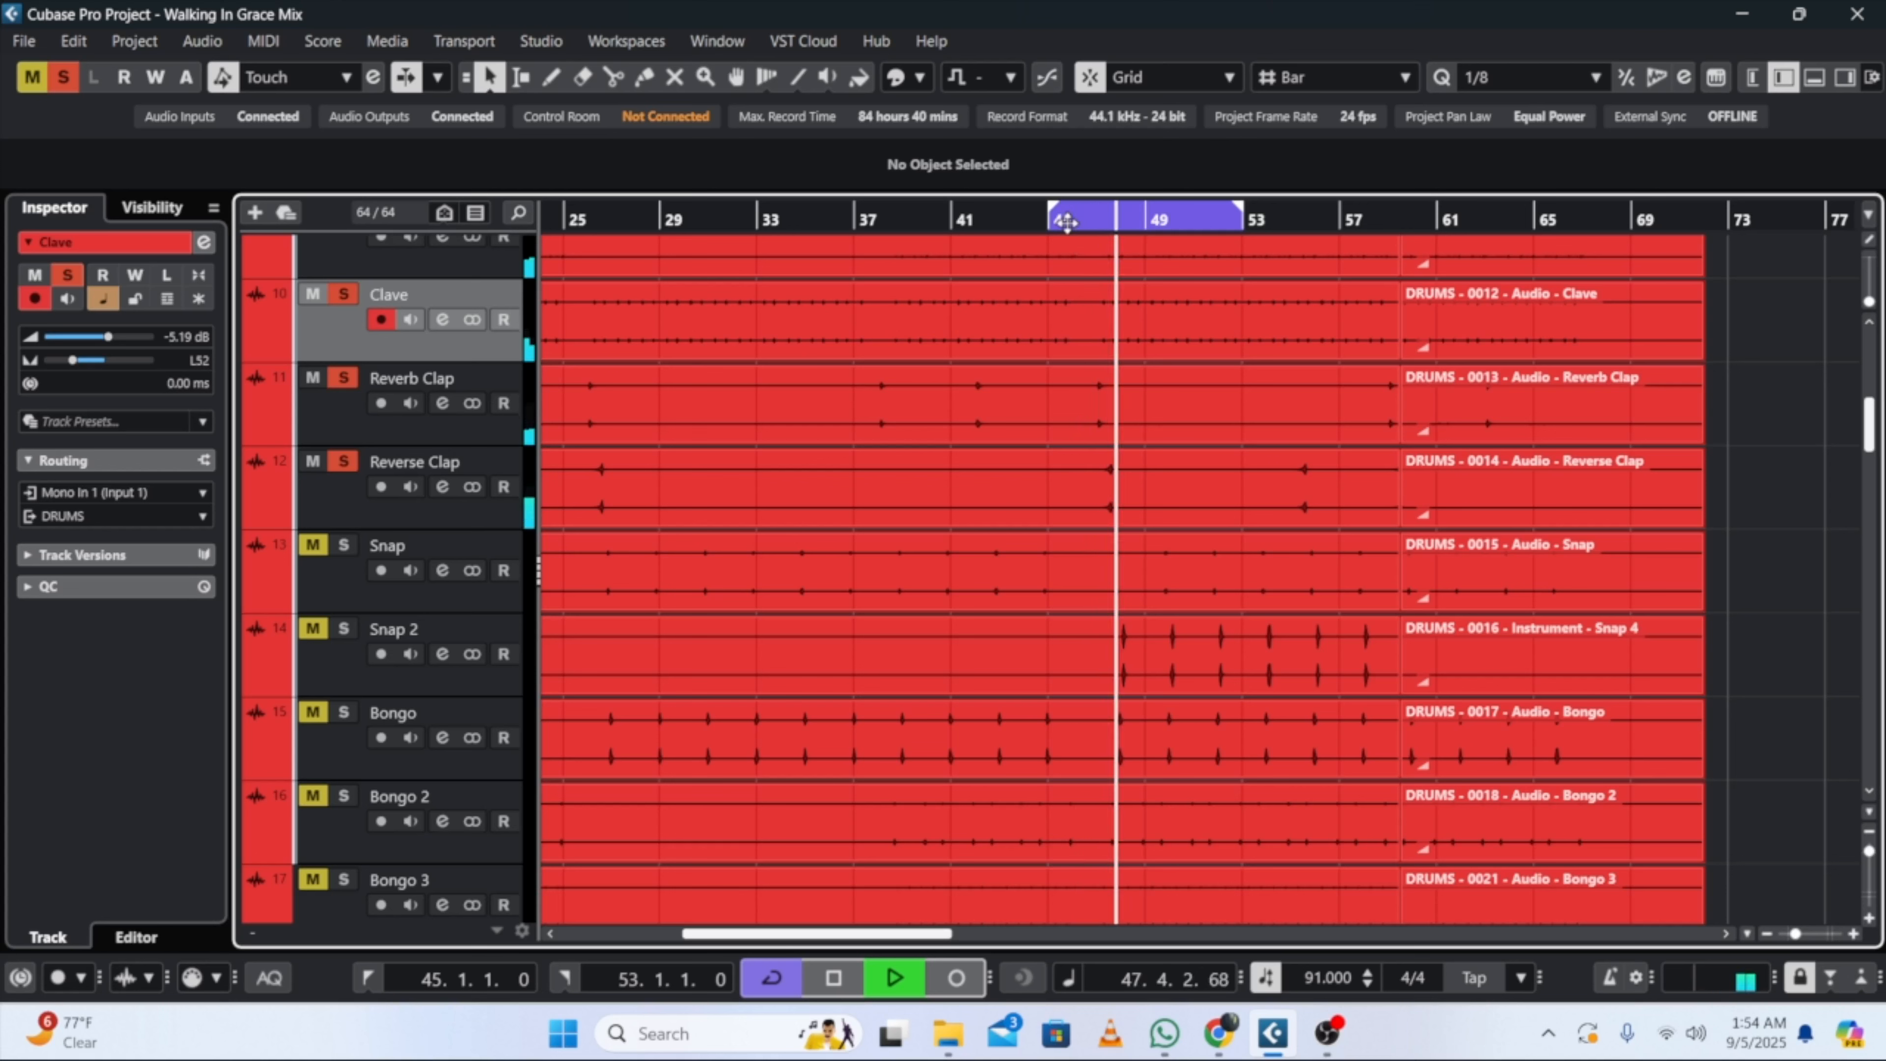
{"action": "left_click", "coordinate": [1067, 221]}
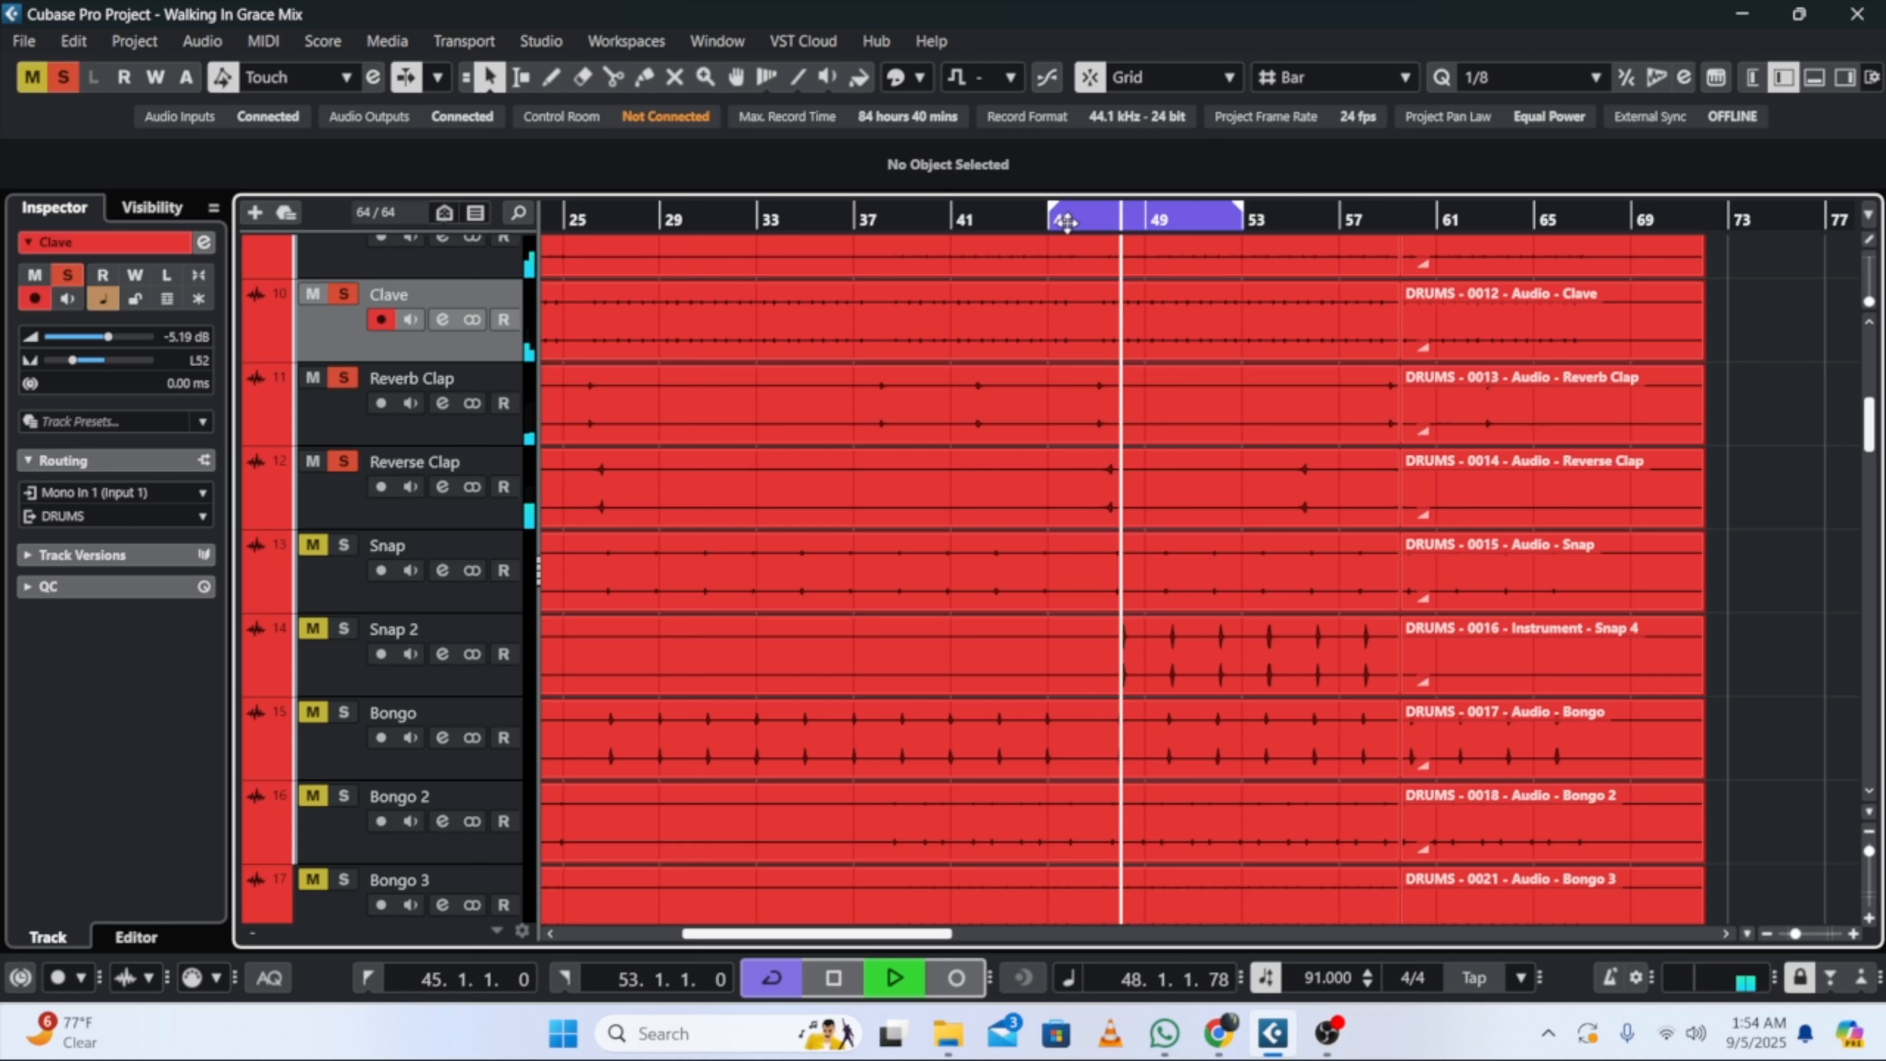
{"action": "key", "text": "space"}
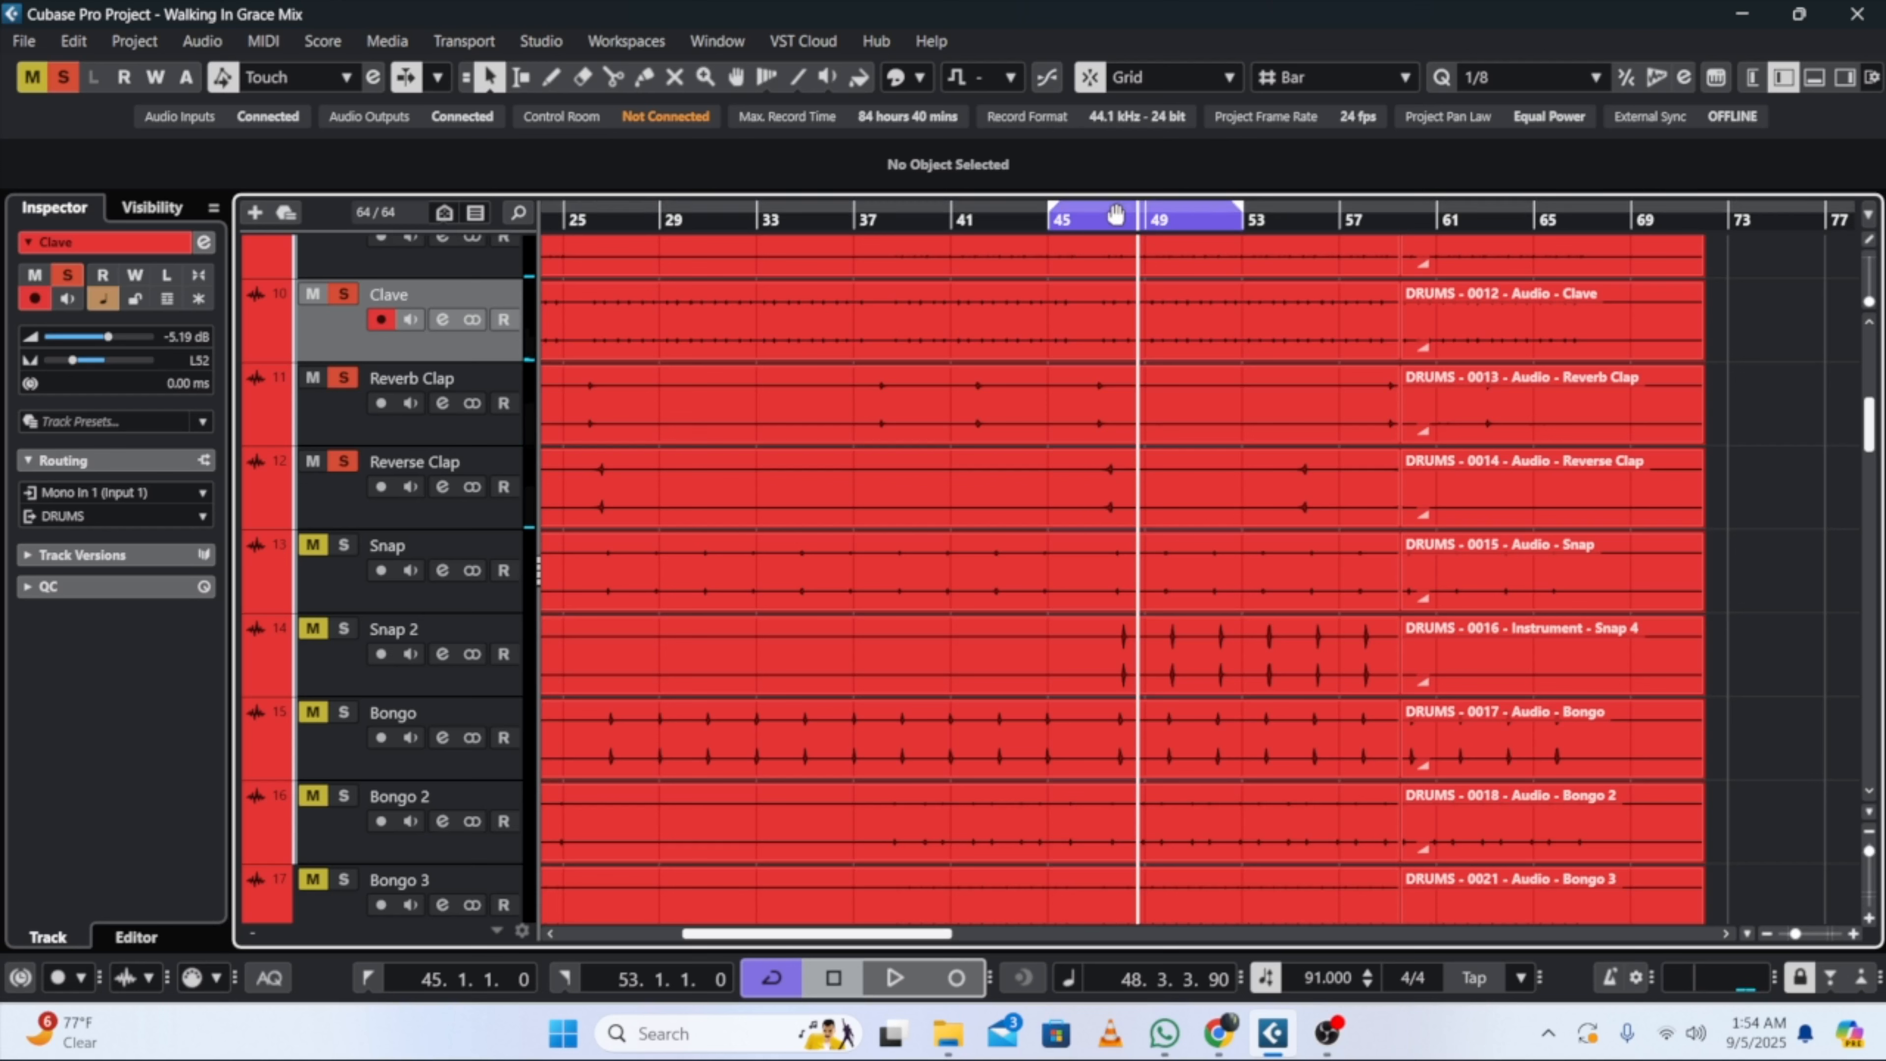
Step: Move the loop range back to bars 38–46 and restart playback within it
{"action": "left_click_drag", "start_coordinate": [1115, 214], "coordinate": [963, 221]}
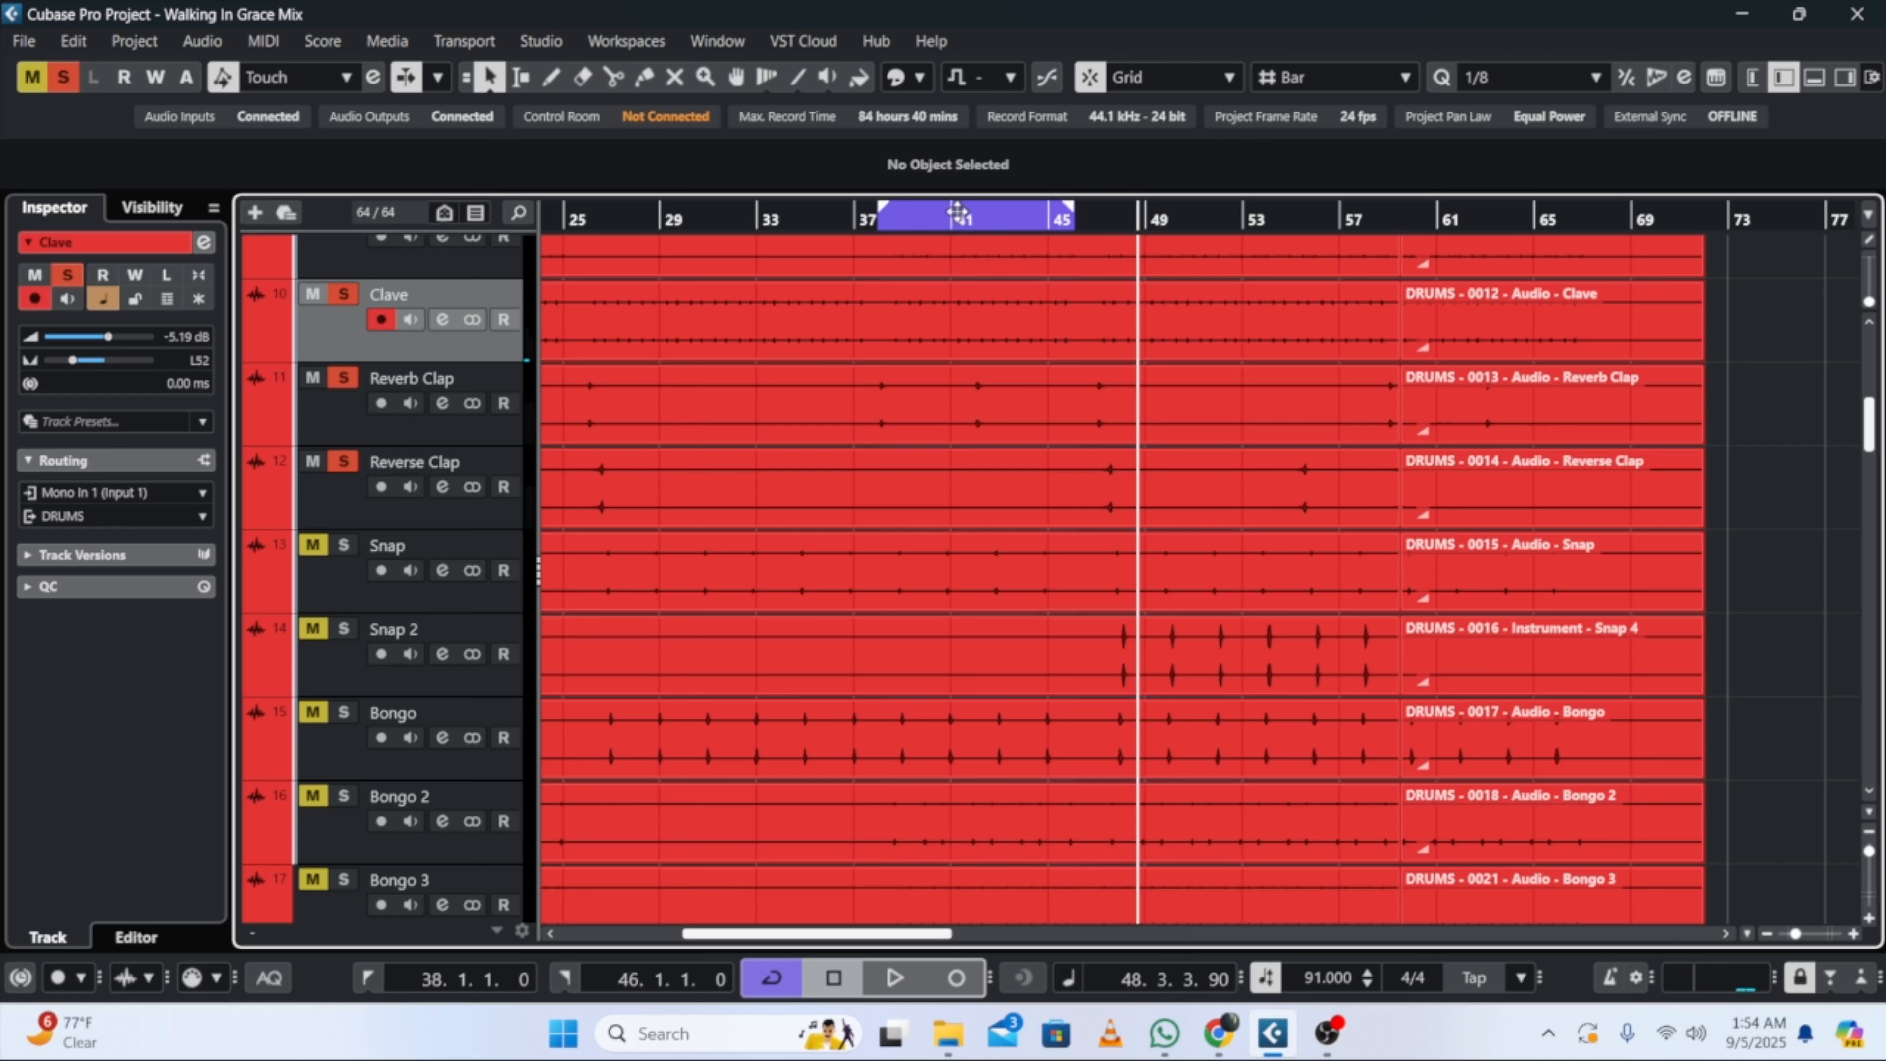
{"action": "left_click", "coordinate": [910, 220]}
{"action": "key", "text": "space"}
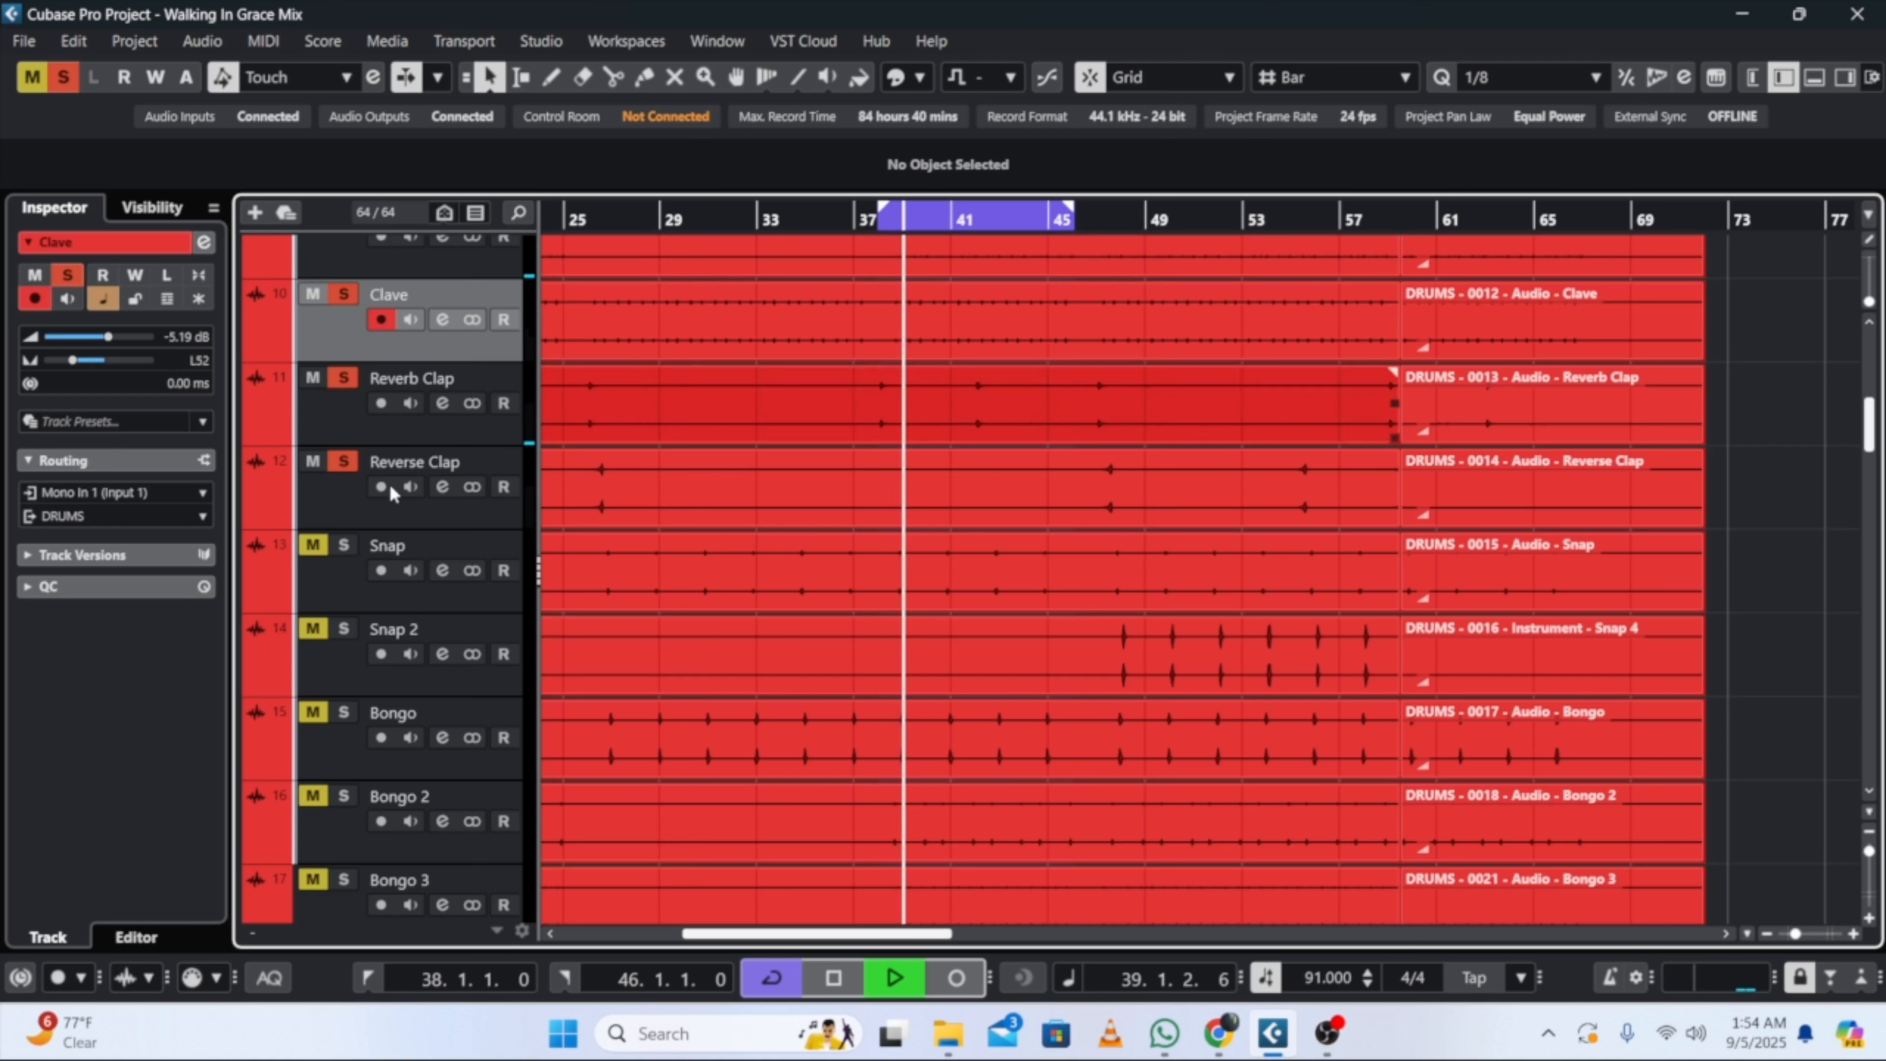
Step: Solo the Snap track and load FabFilter Pro-Q 4 in its first insert slot
{"action": "left_click", "coordinate": [342, 546]}
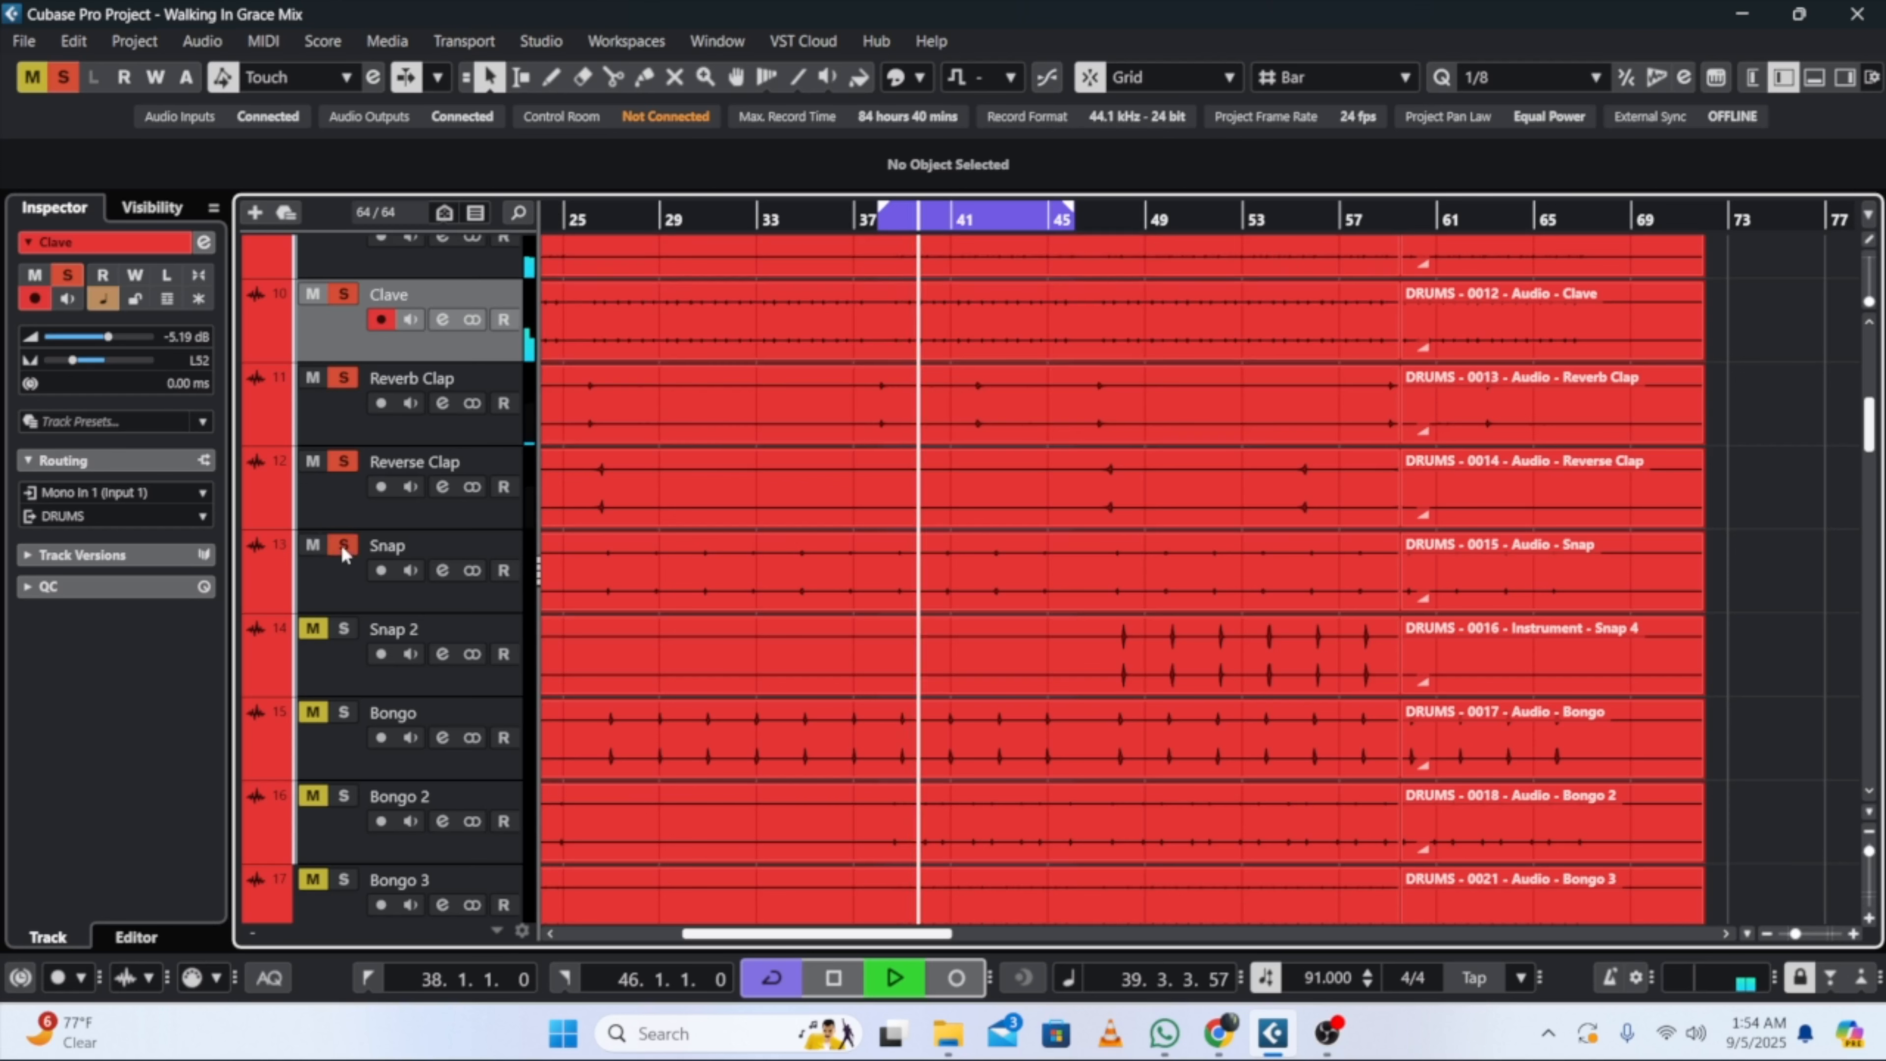
{"action": "left_click", "coordinate": [339, 587]}
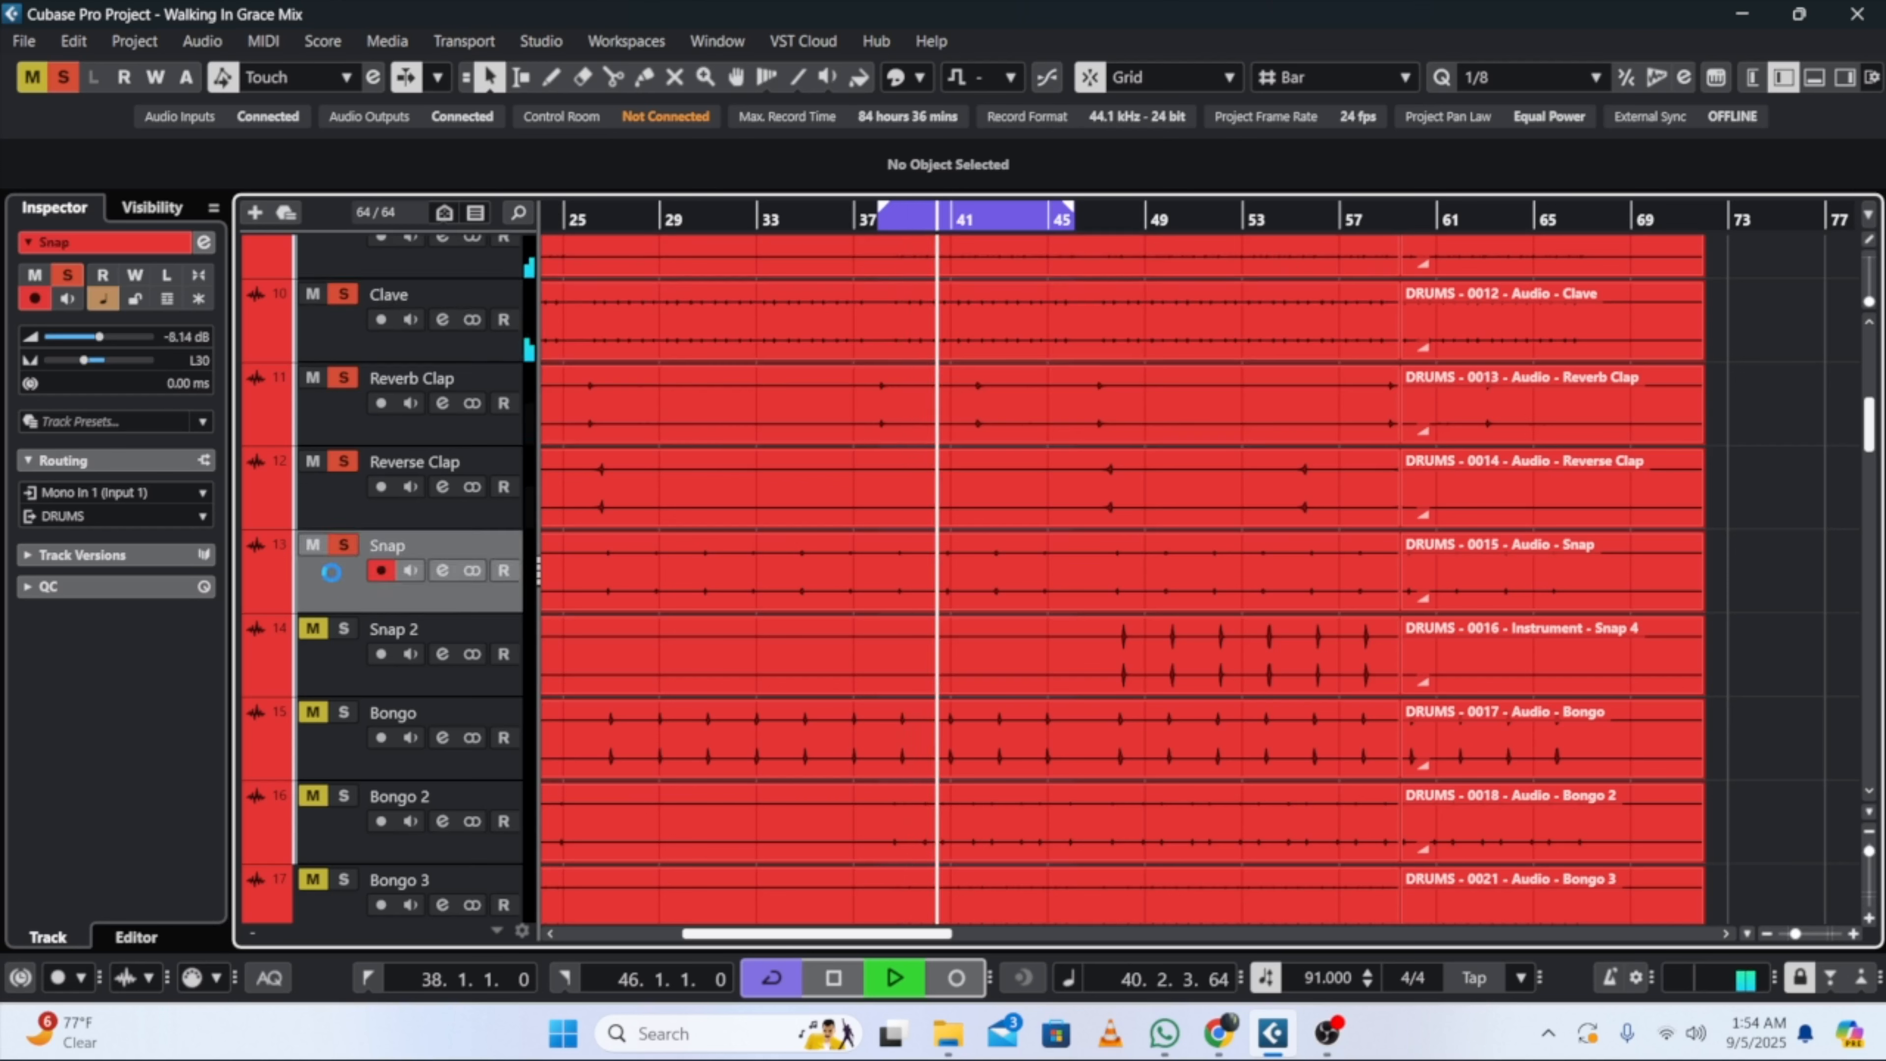
{"action": "left_click", "coordinate": [203, 243]}
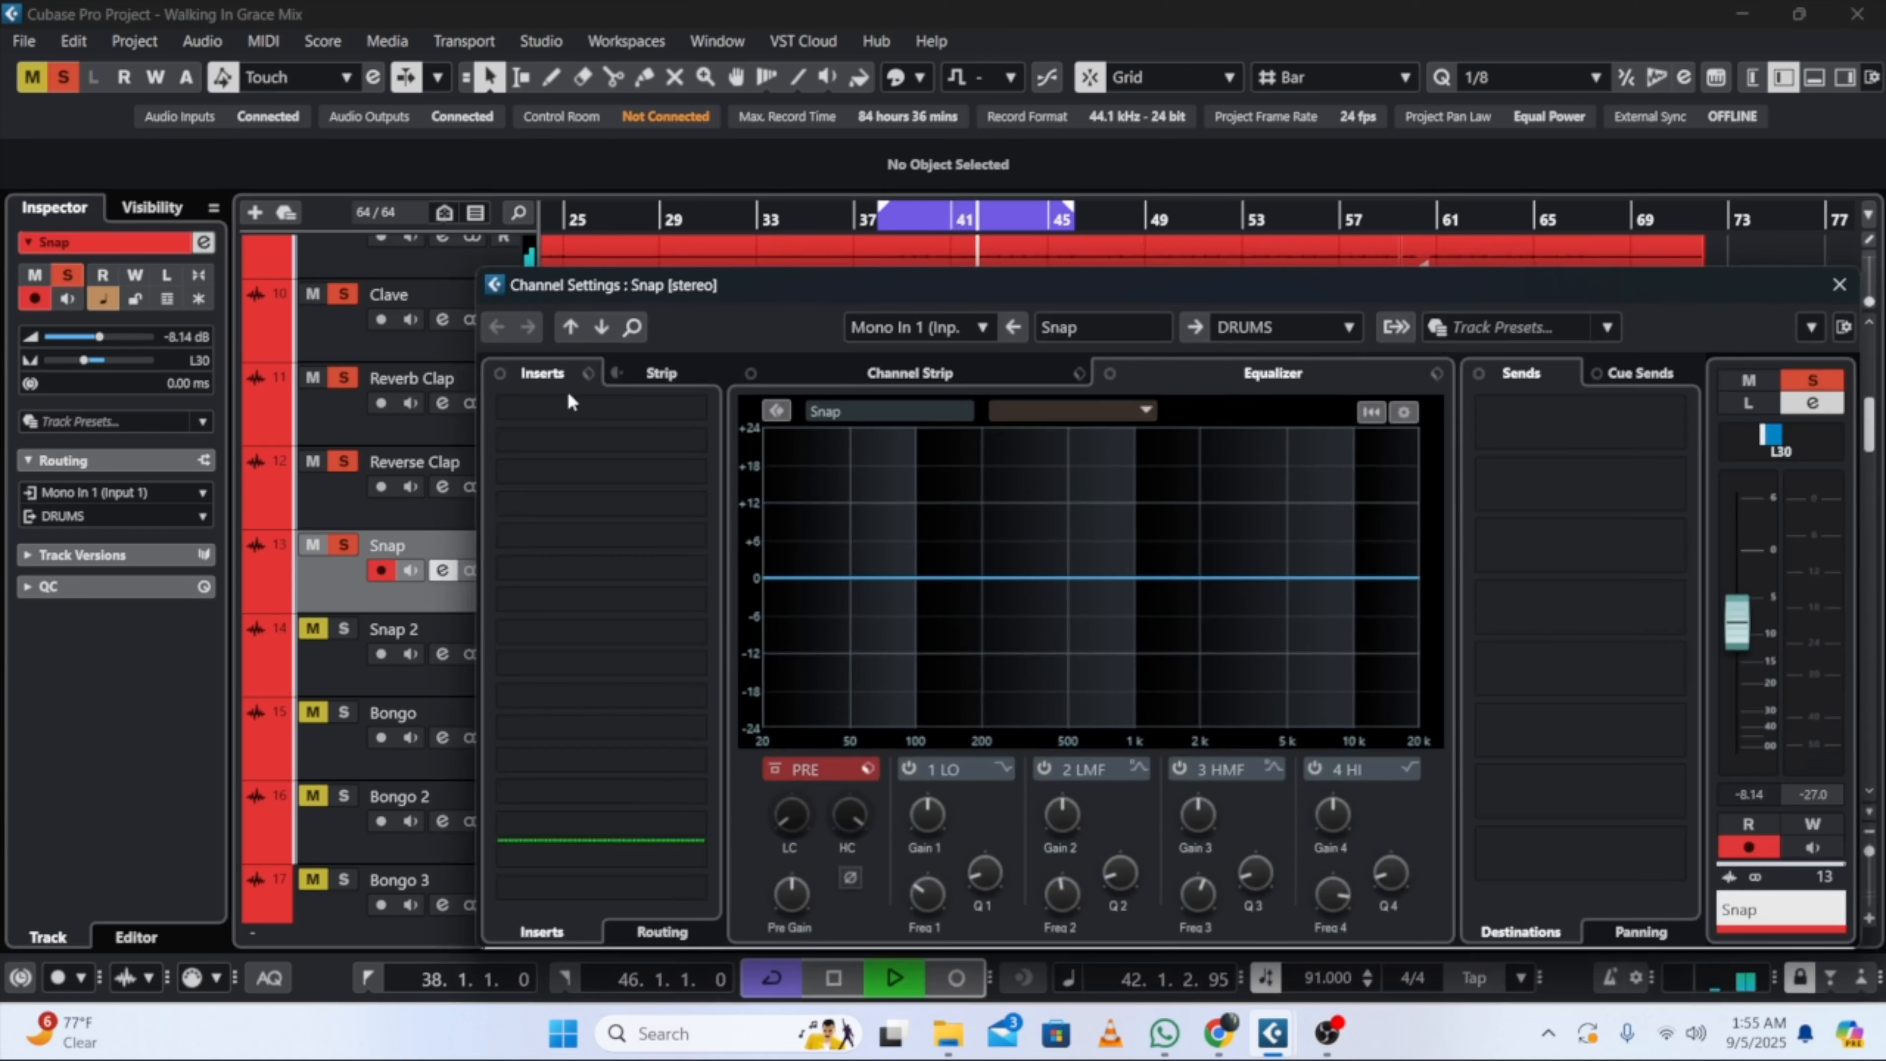
{"action": "left_click", "coordinate": [565, 408]}
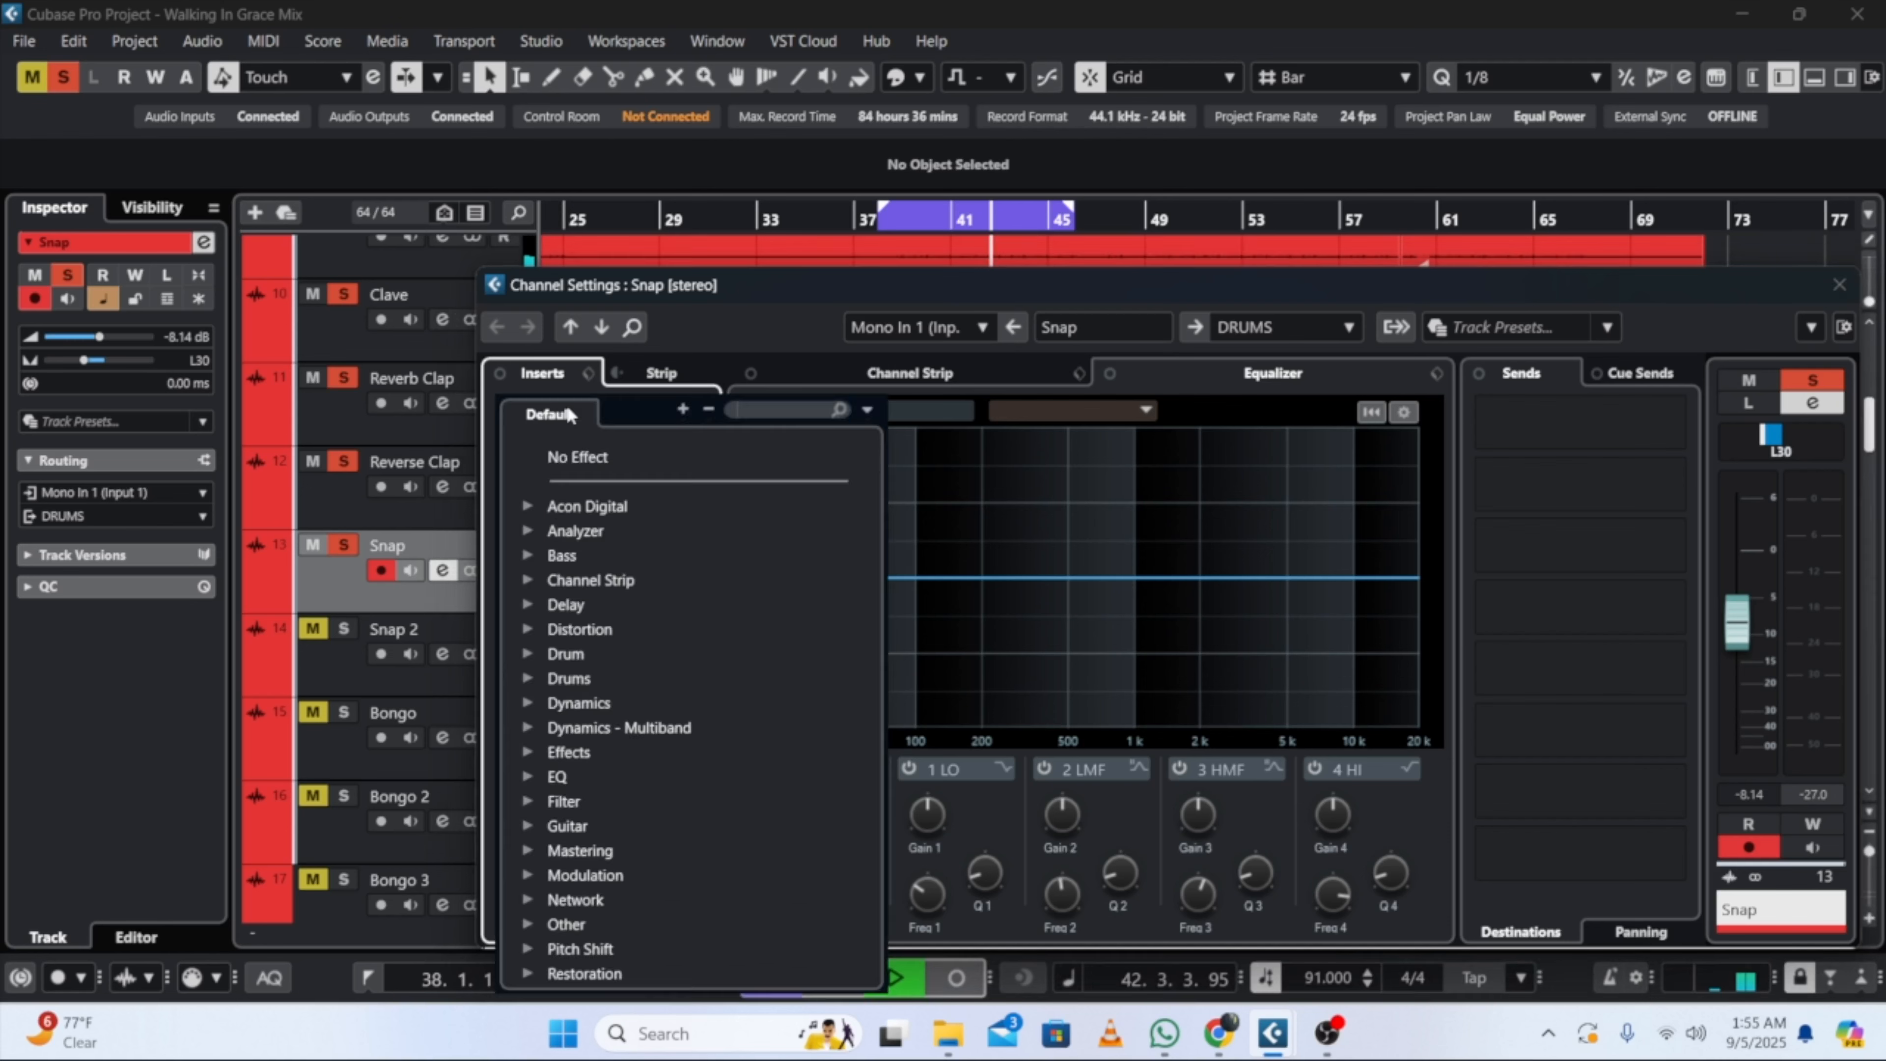
{"action": "left_click", "coordinate": [528, 504]}
{"action": "left_click", "coordinate": [557, 531]}
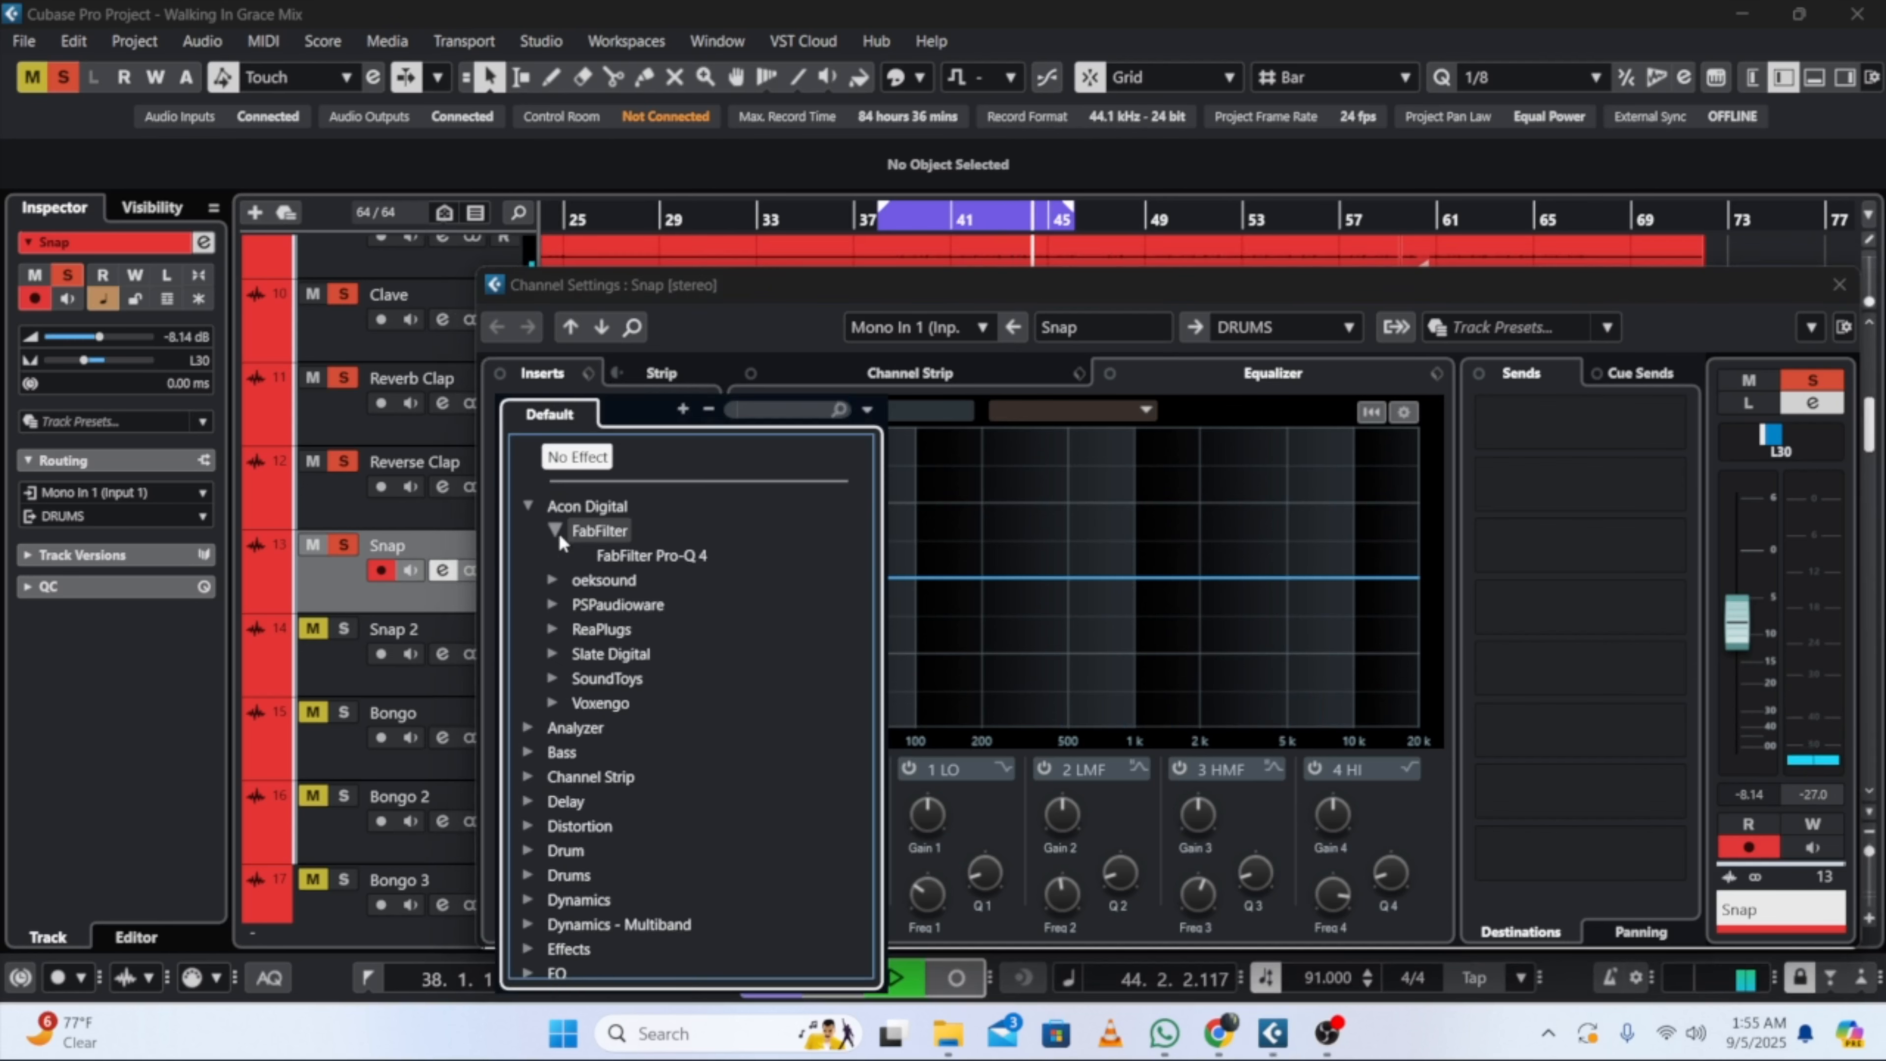
{"action": "left_click", "coordinate": [625, 555]}
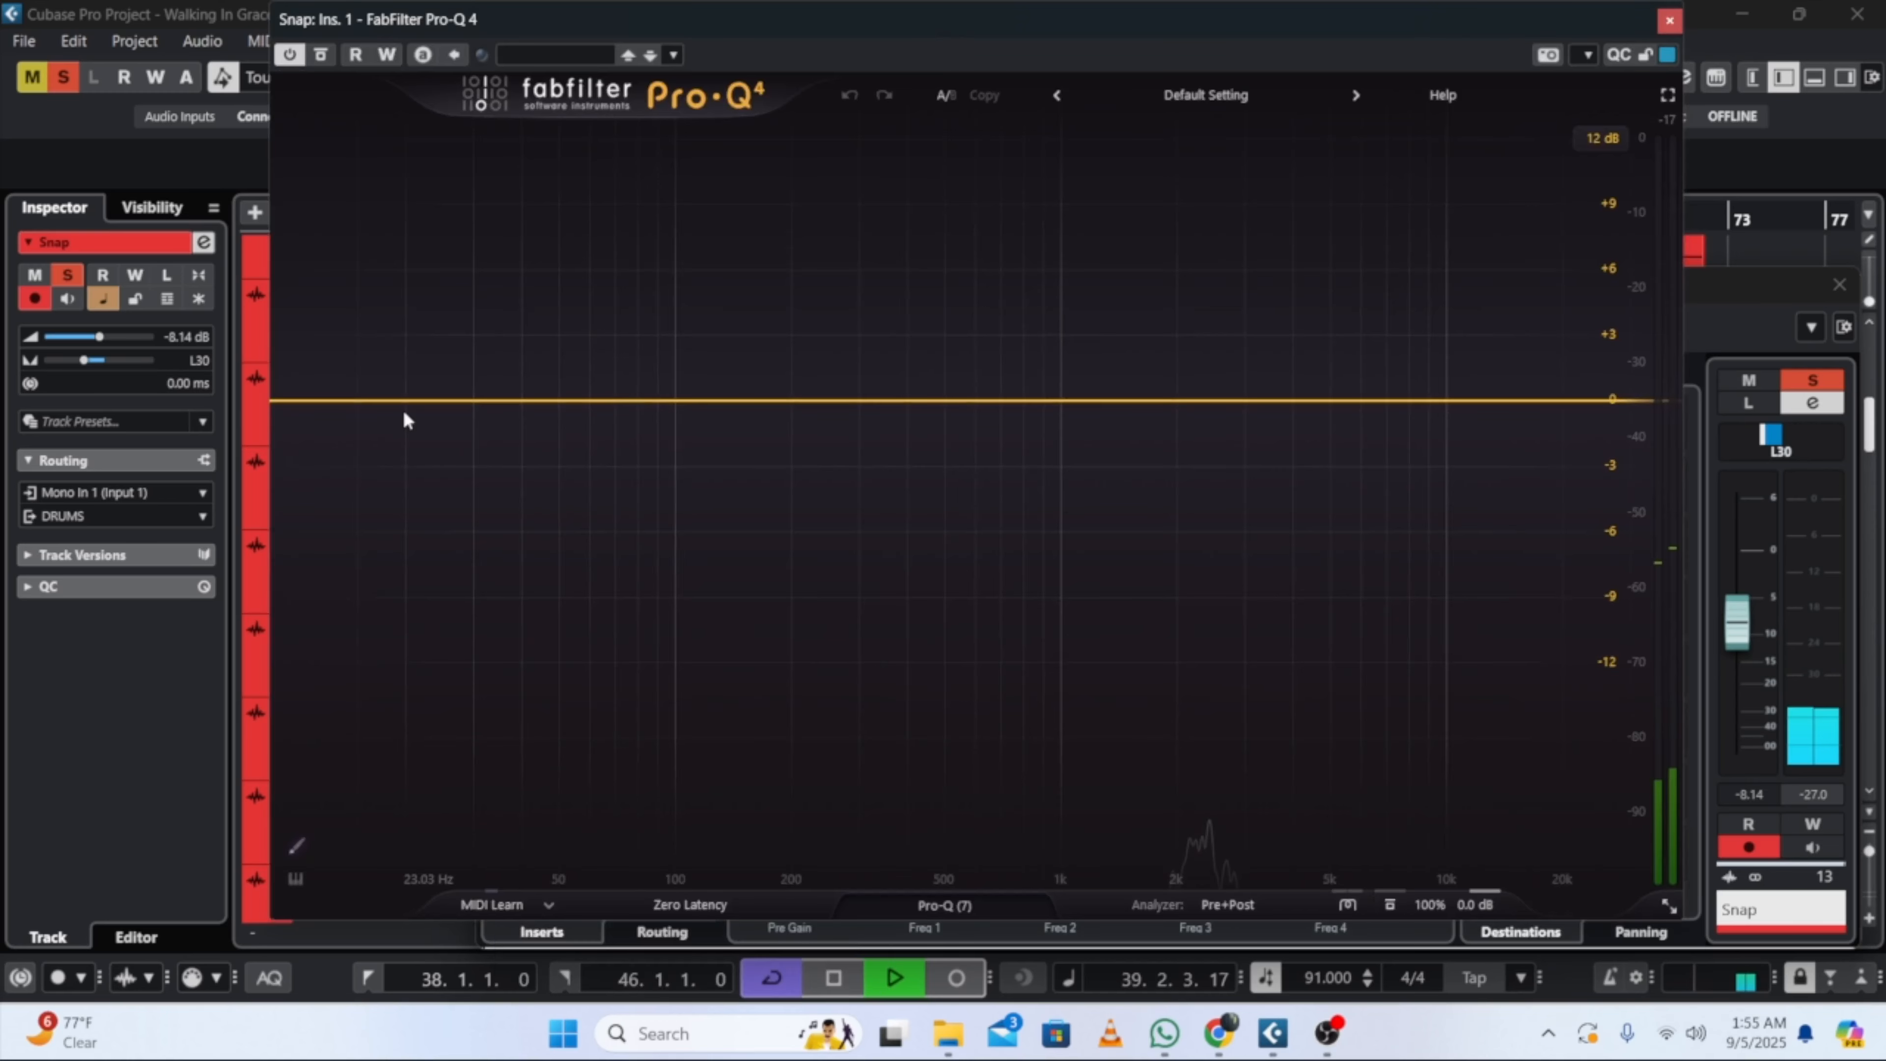
Step: Add a low-cut band to the Snap with a 36 dB/oct slope at about 1.2 kHz
{"action": "left_click", "coordinate": [315, 401]}
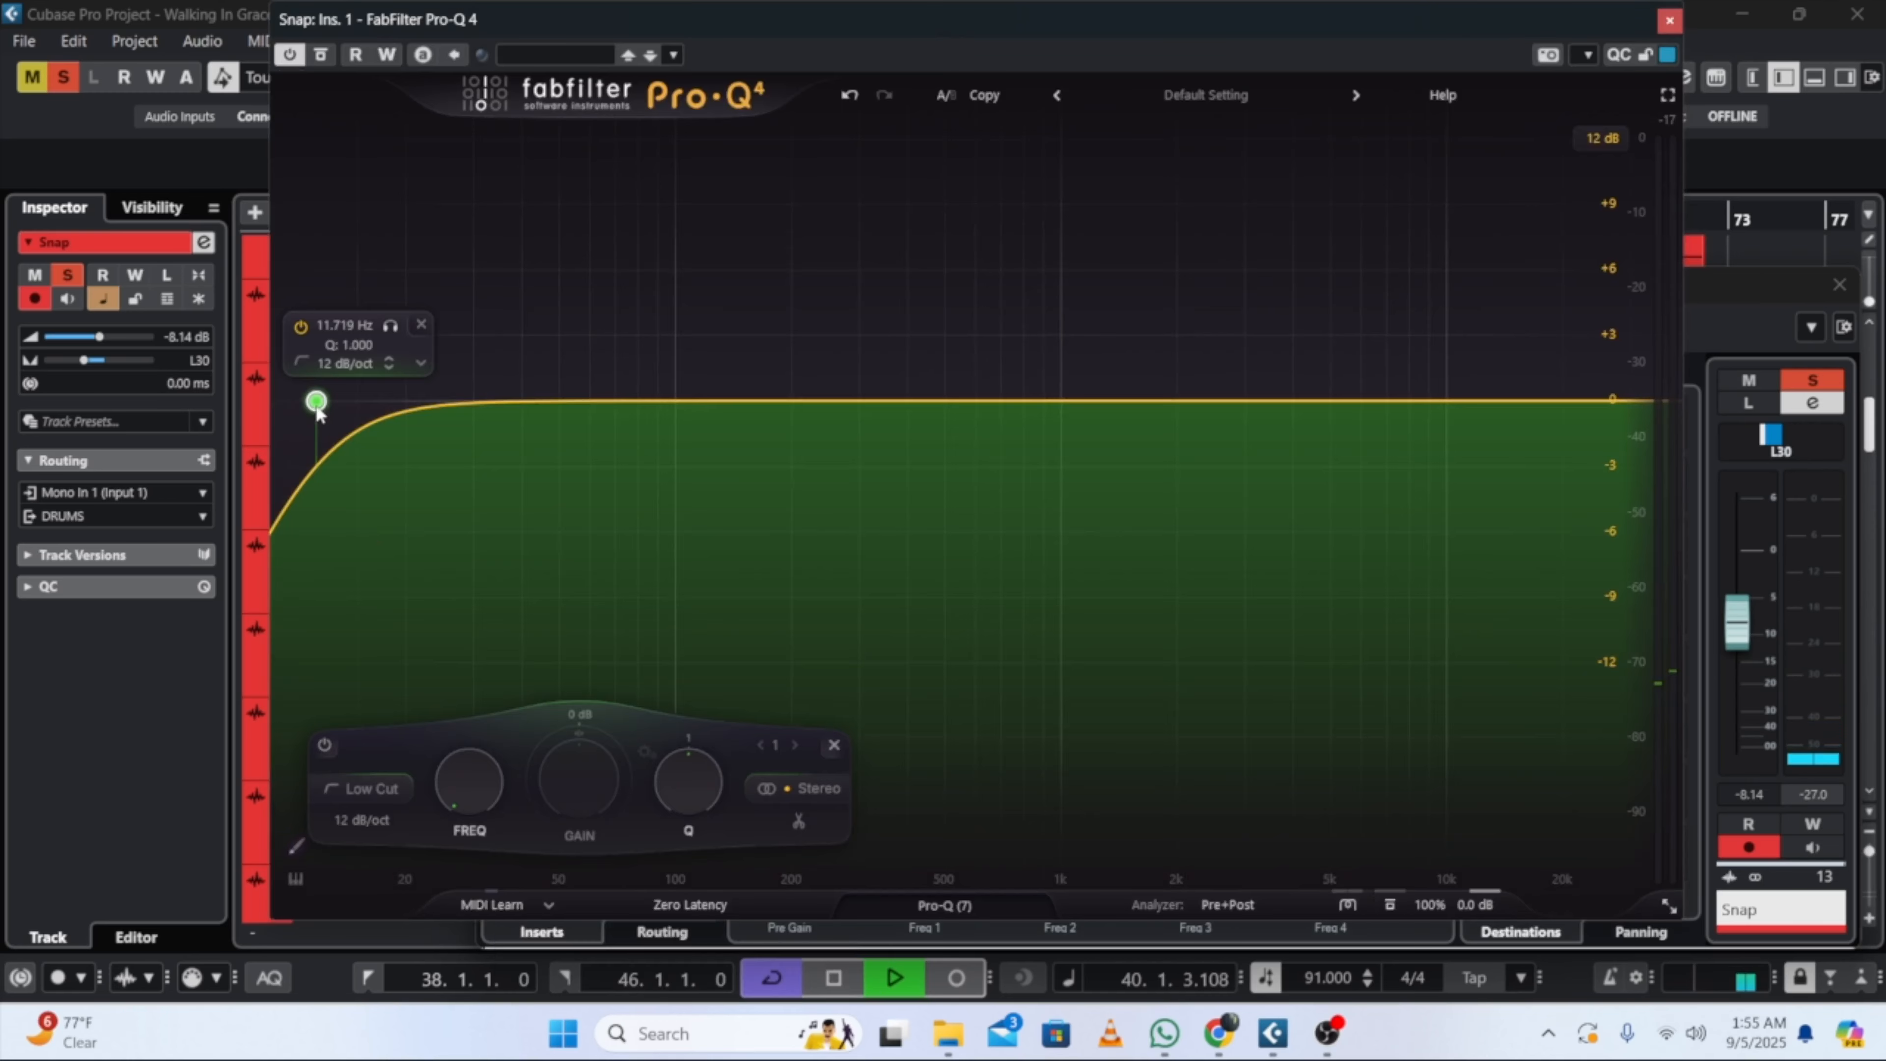
{"action": "left_click", "coordinate": [380, 821]}
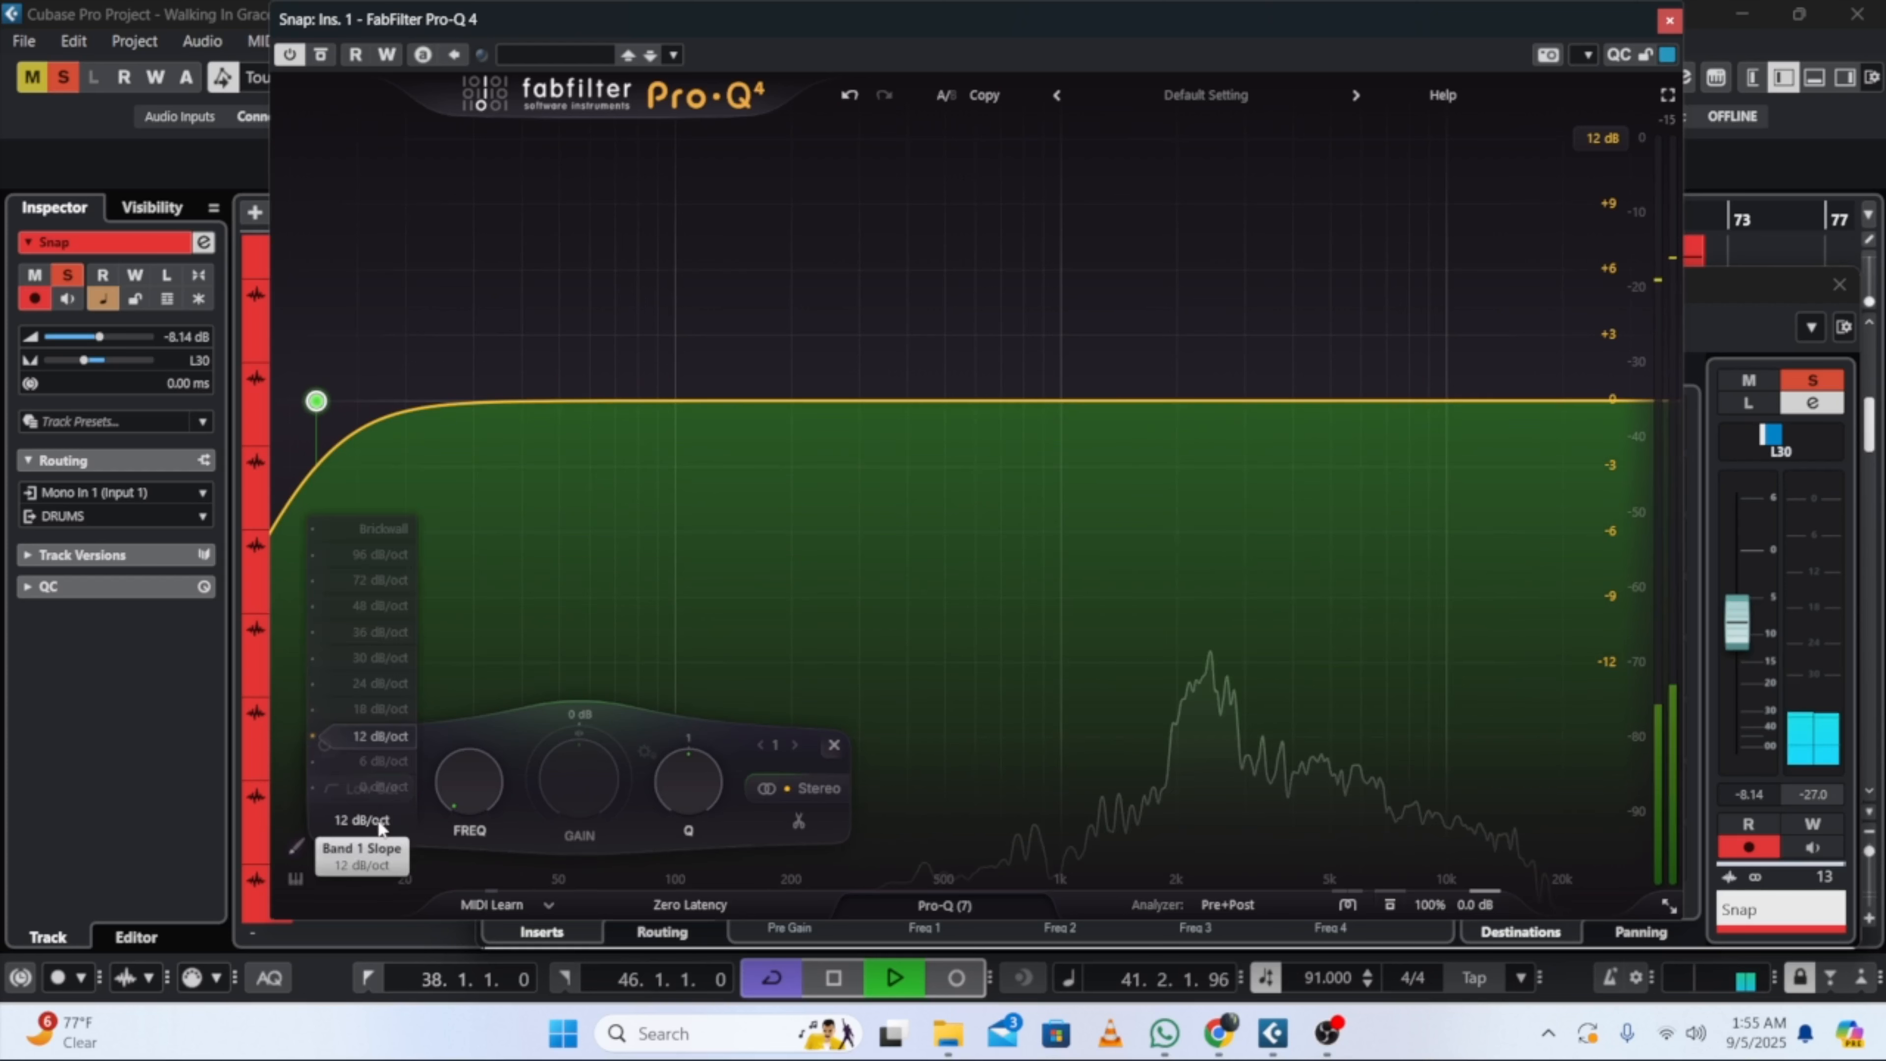
{"action": "left_click", "coordinate": [376, 633]}
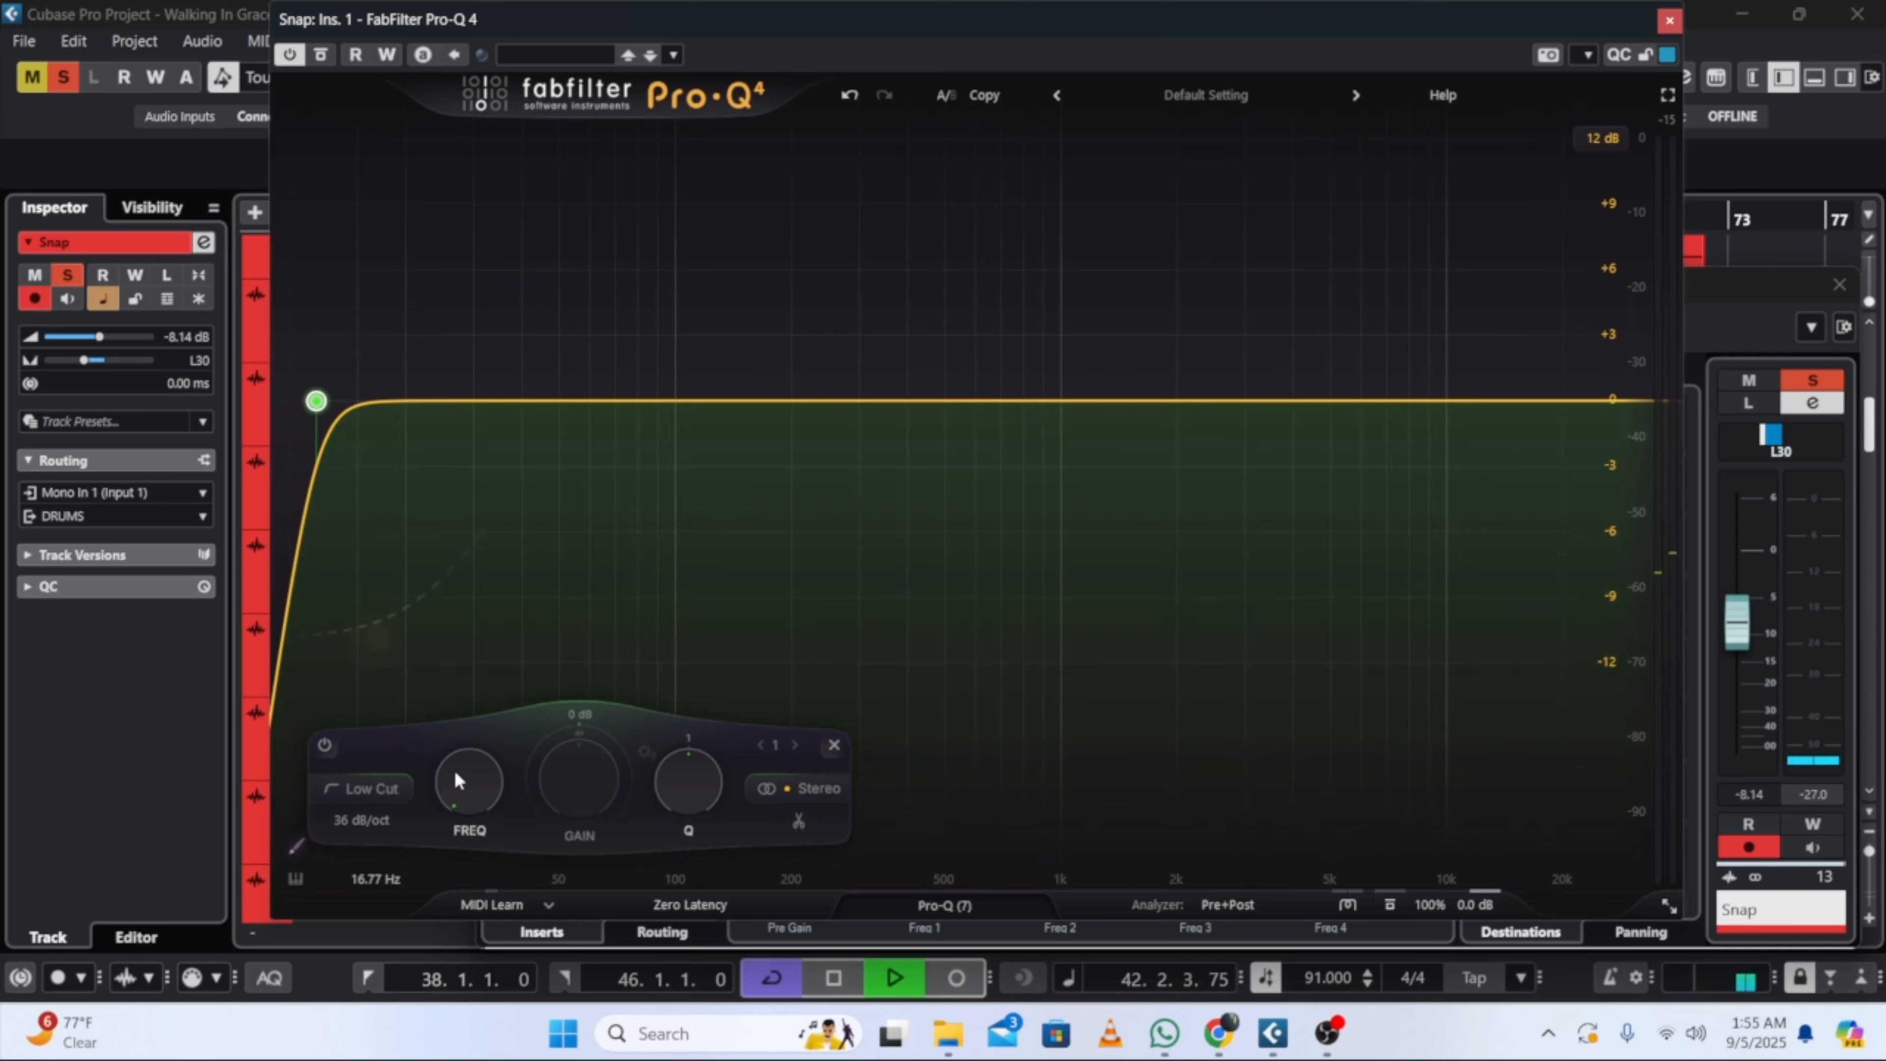
{"action": "left_click_drag", "start_coordinate": [453, 768], "coordinate": [478, 636]}
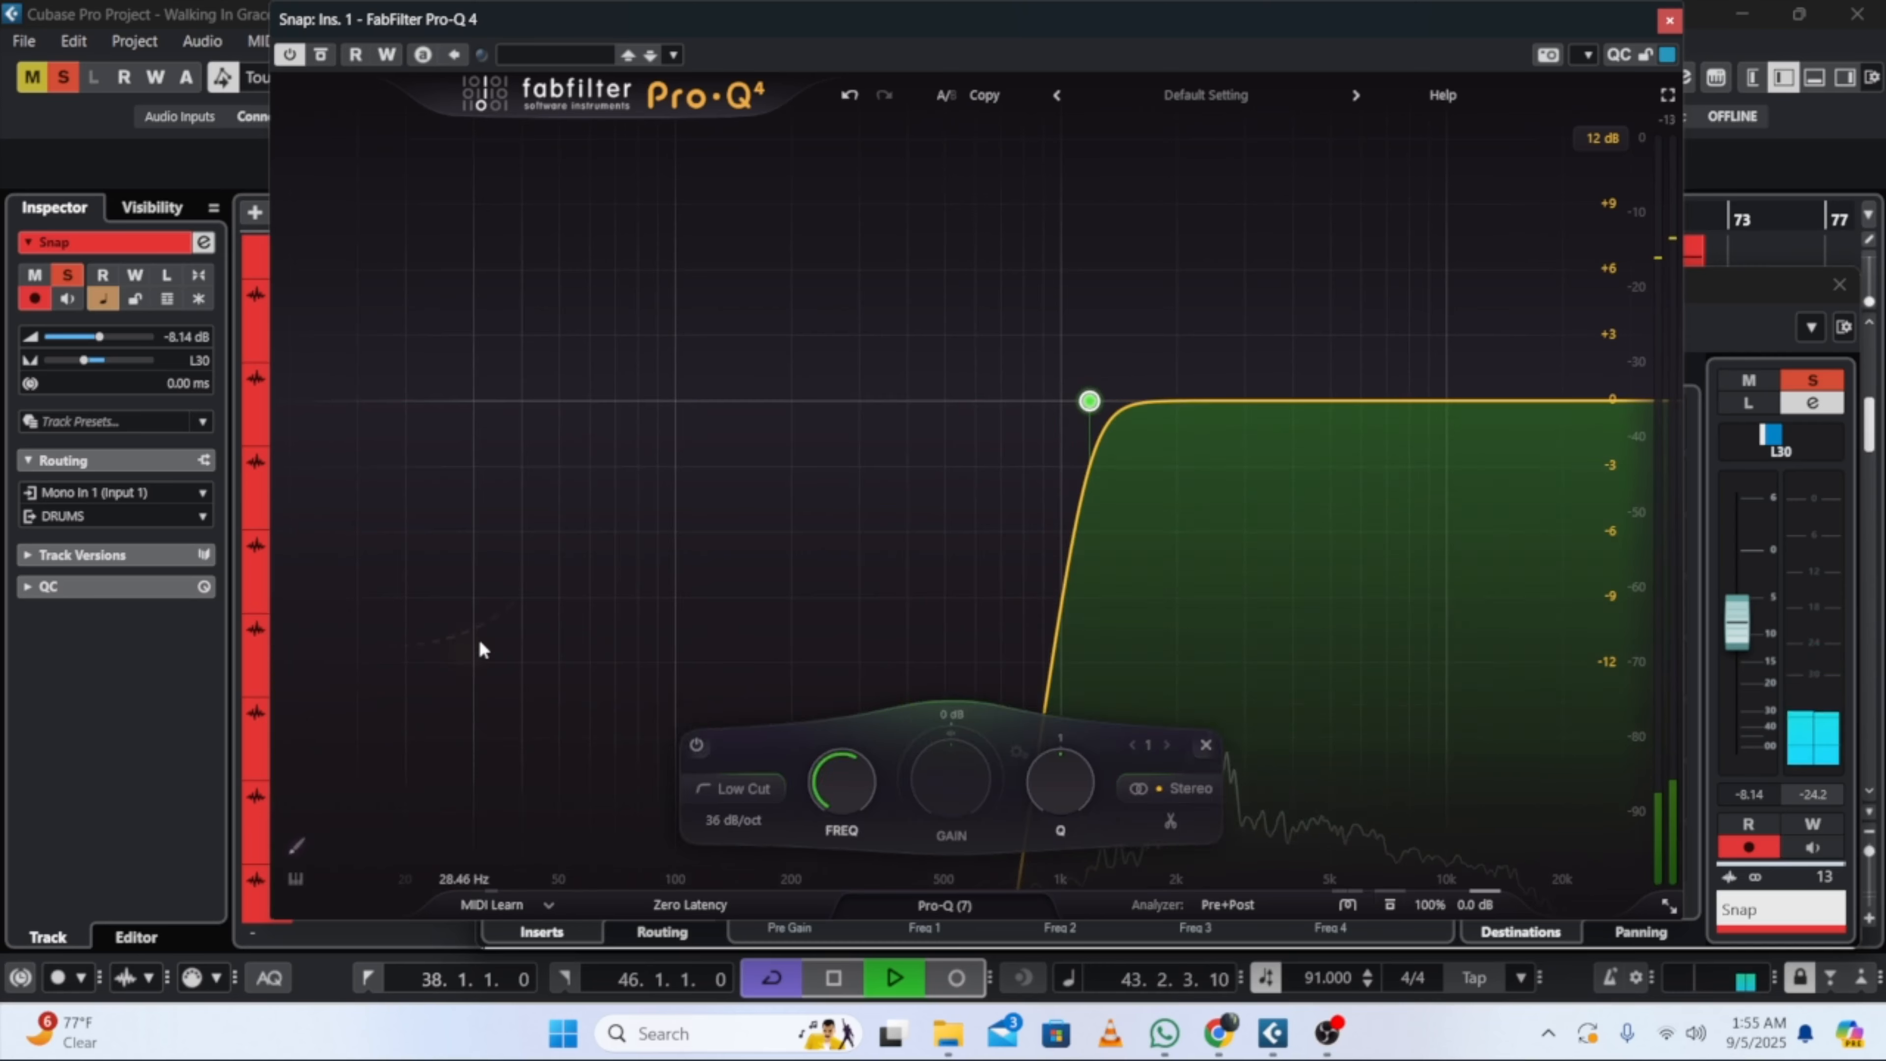
Step: Add a dynamic bell cut to the Snap near 2.5 kHz with about -2.24 dB gain, -0.84 dB dynamic range and a Q of about 3.45
{"action": "left_click", "coordinate": [1215, 412]}
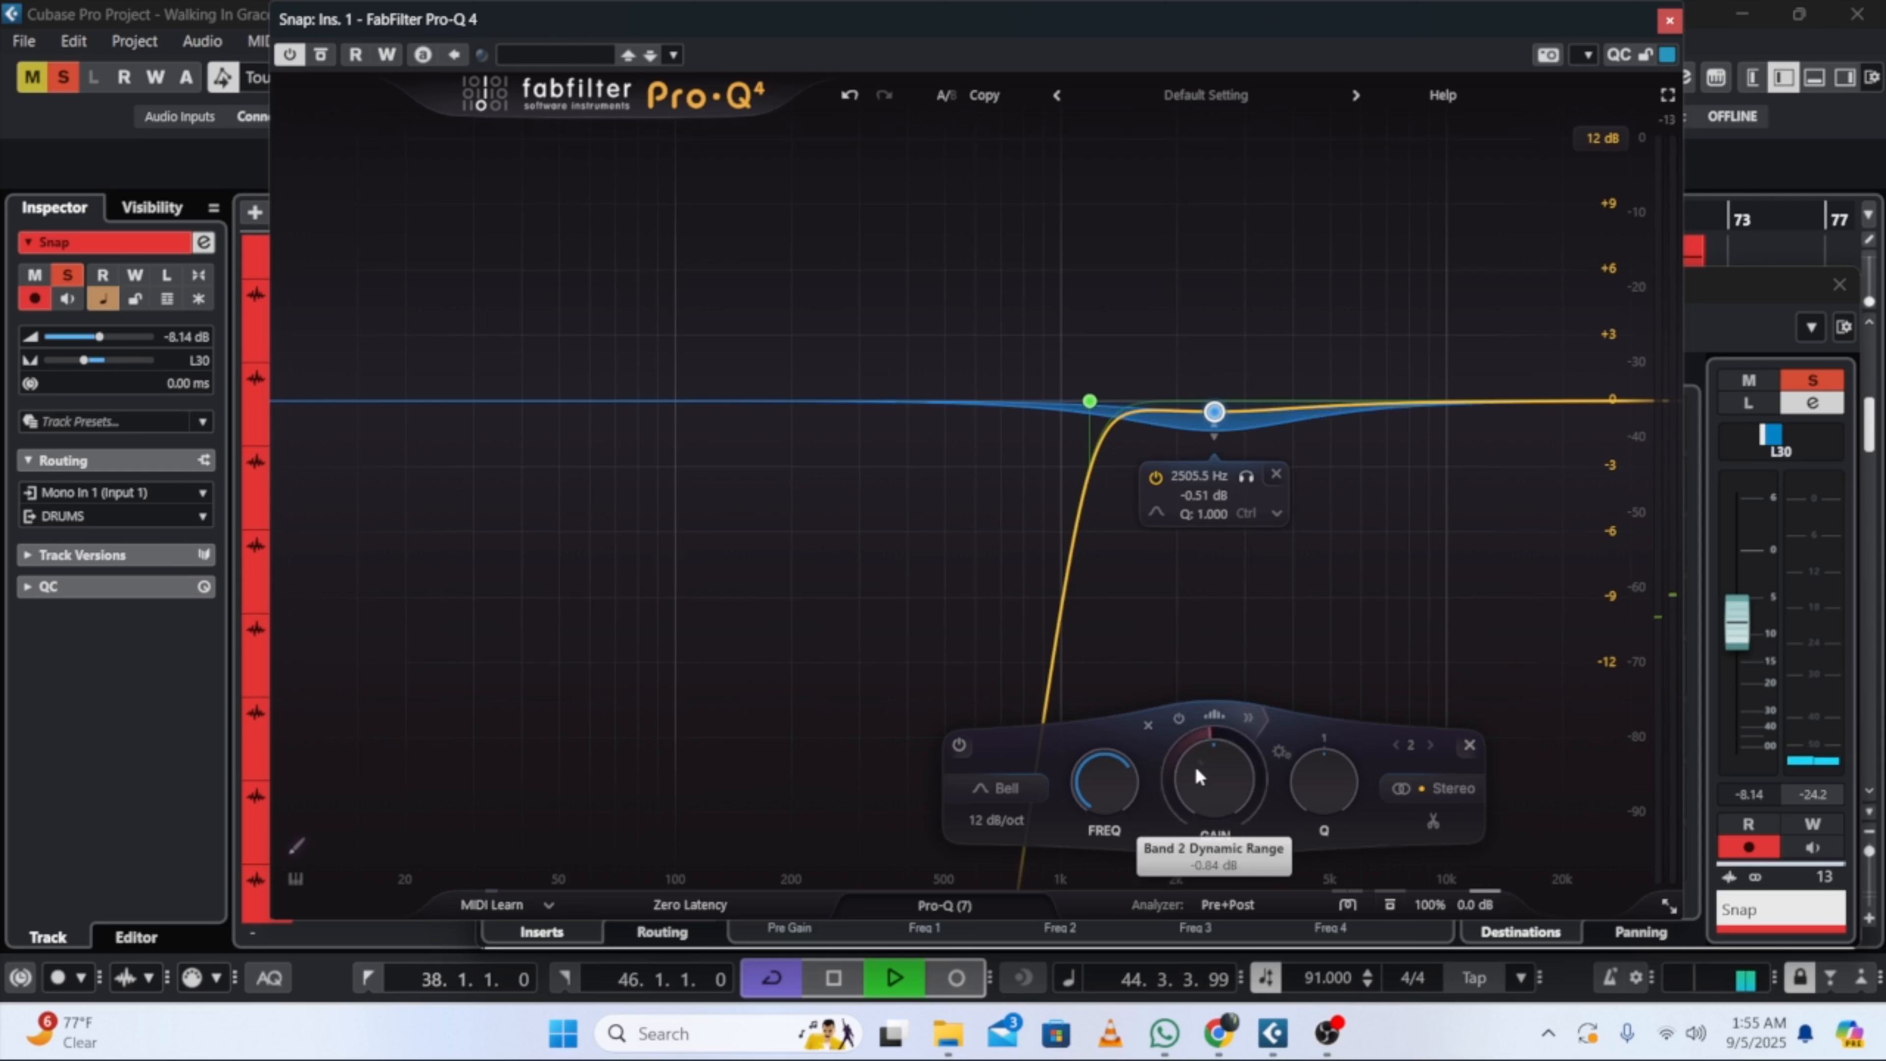
{"action": "mouse_move", "coordinate": [1193, 764]}
{"action": "left_mouse_down"}
{"action": "mouse_move", "coordinate": [1188, 817]}
{"action": "mouse_move", "coordinate": [1204, 777]}
{"action": "left_mouse_up"}
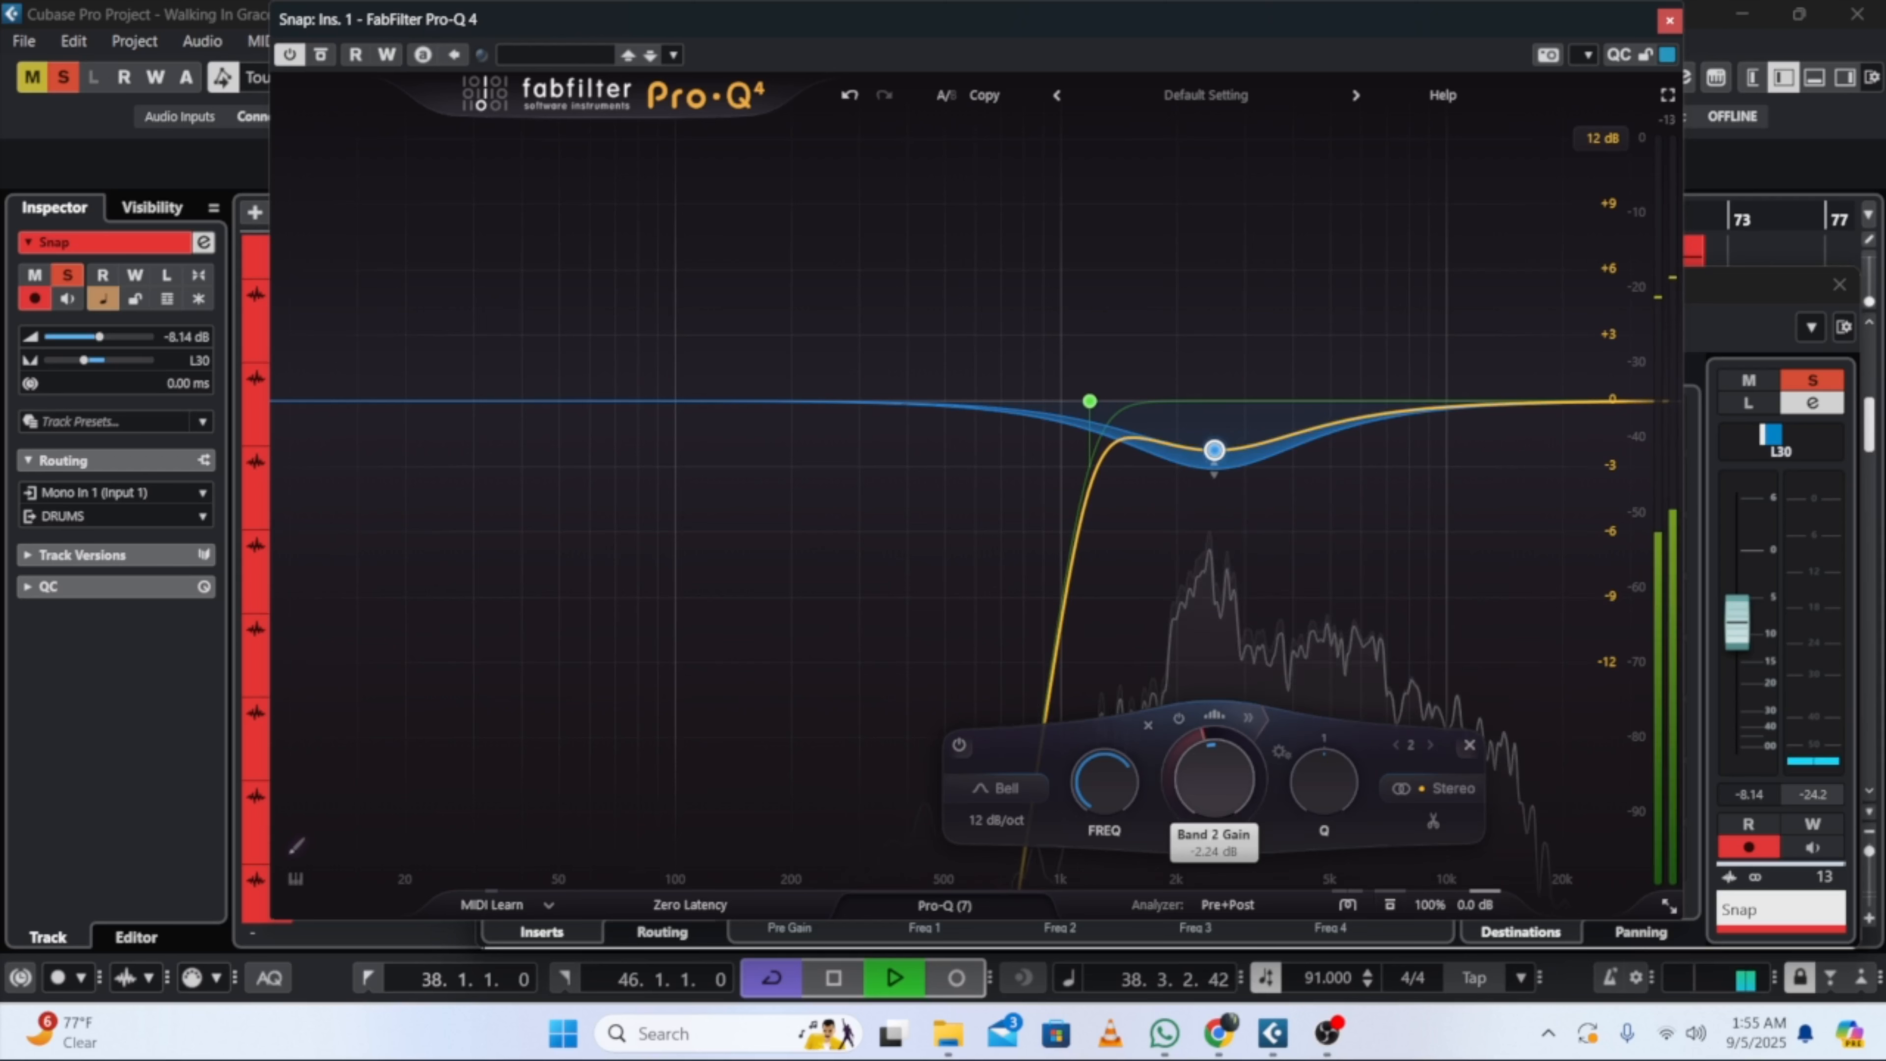
{"action": "left_click_drag", "start_coordinate": [1324, 783], "coordinate": [1325, 750]}
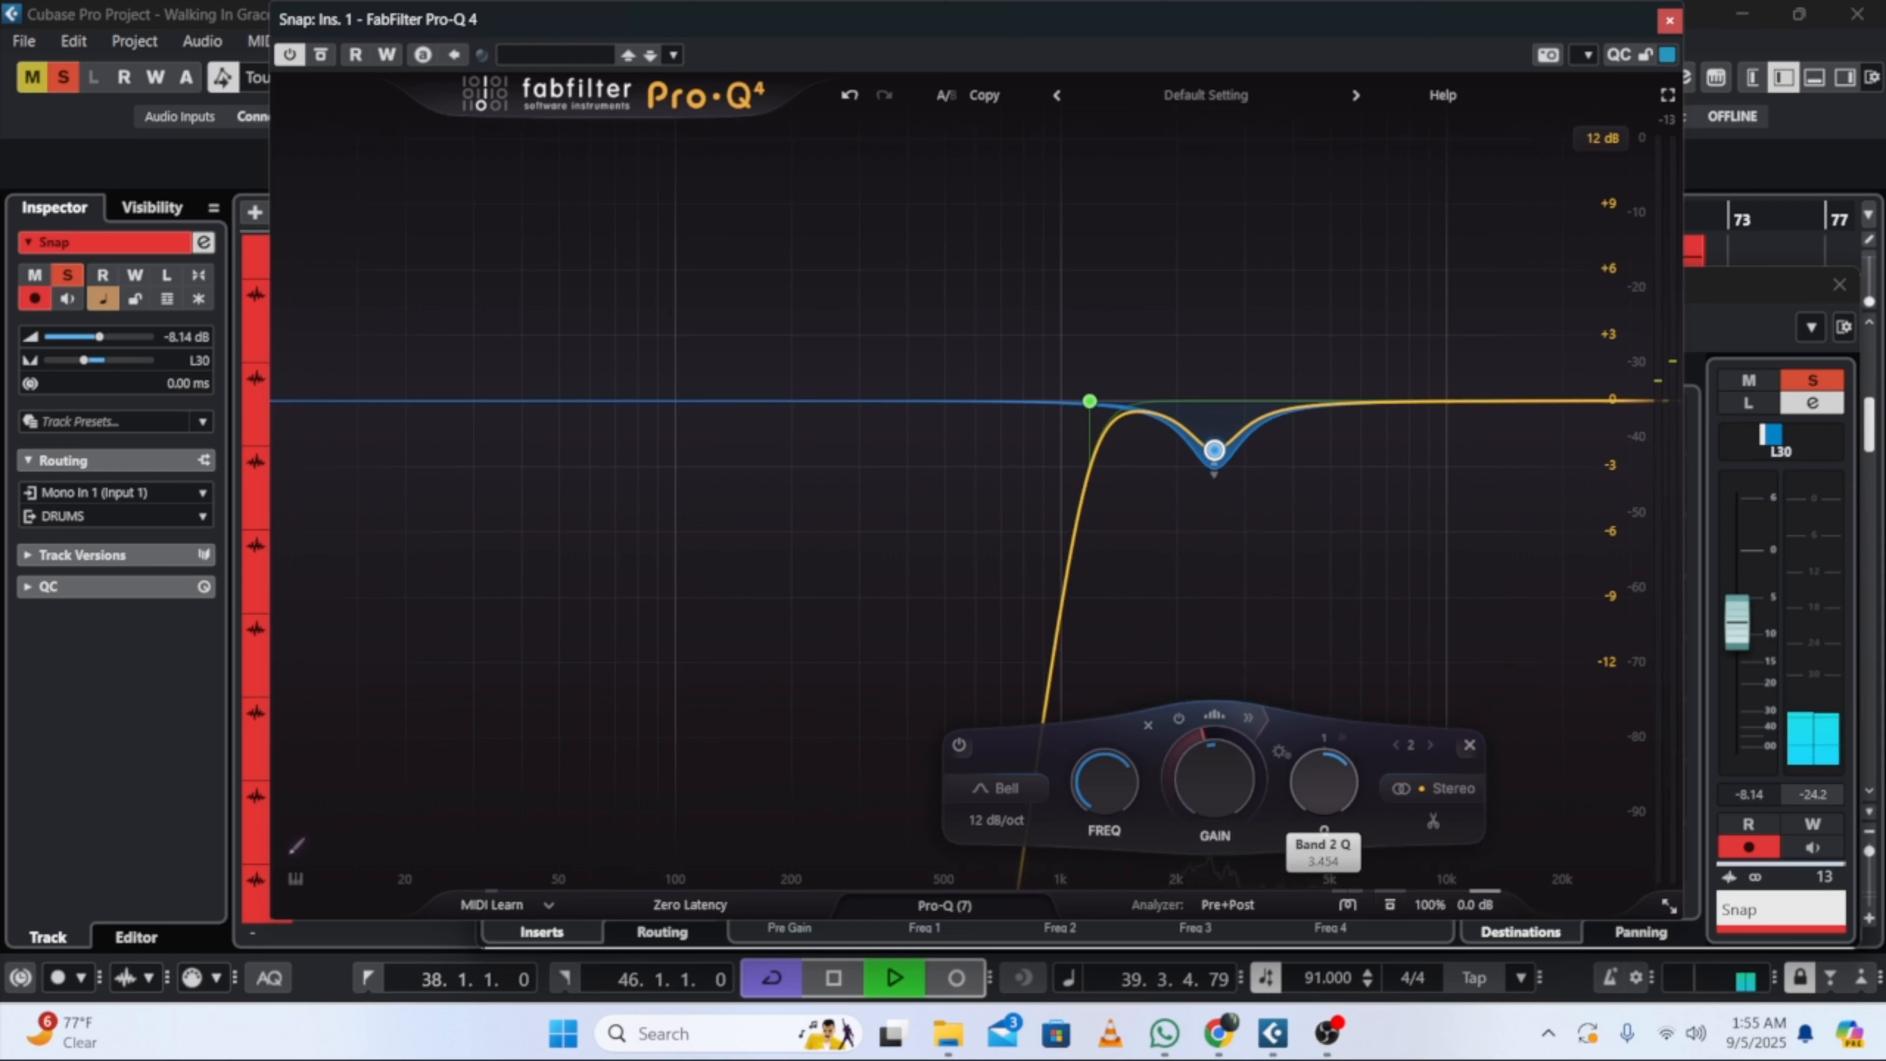
Step: Raise the gain of the Snap's dynamic bell to about -1 dB and close its EQ and channel settings windows
{"action": "left_click_drag", "start_coordinate": [1214, 780], "coordinate": [1214, 758]}
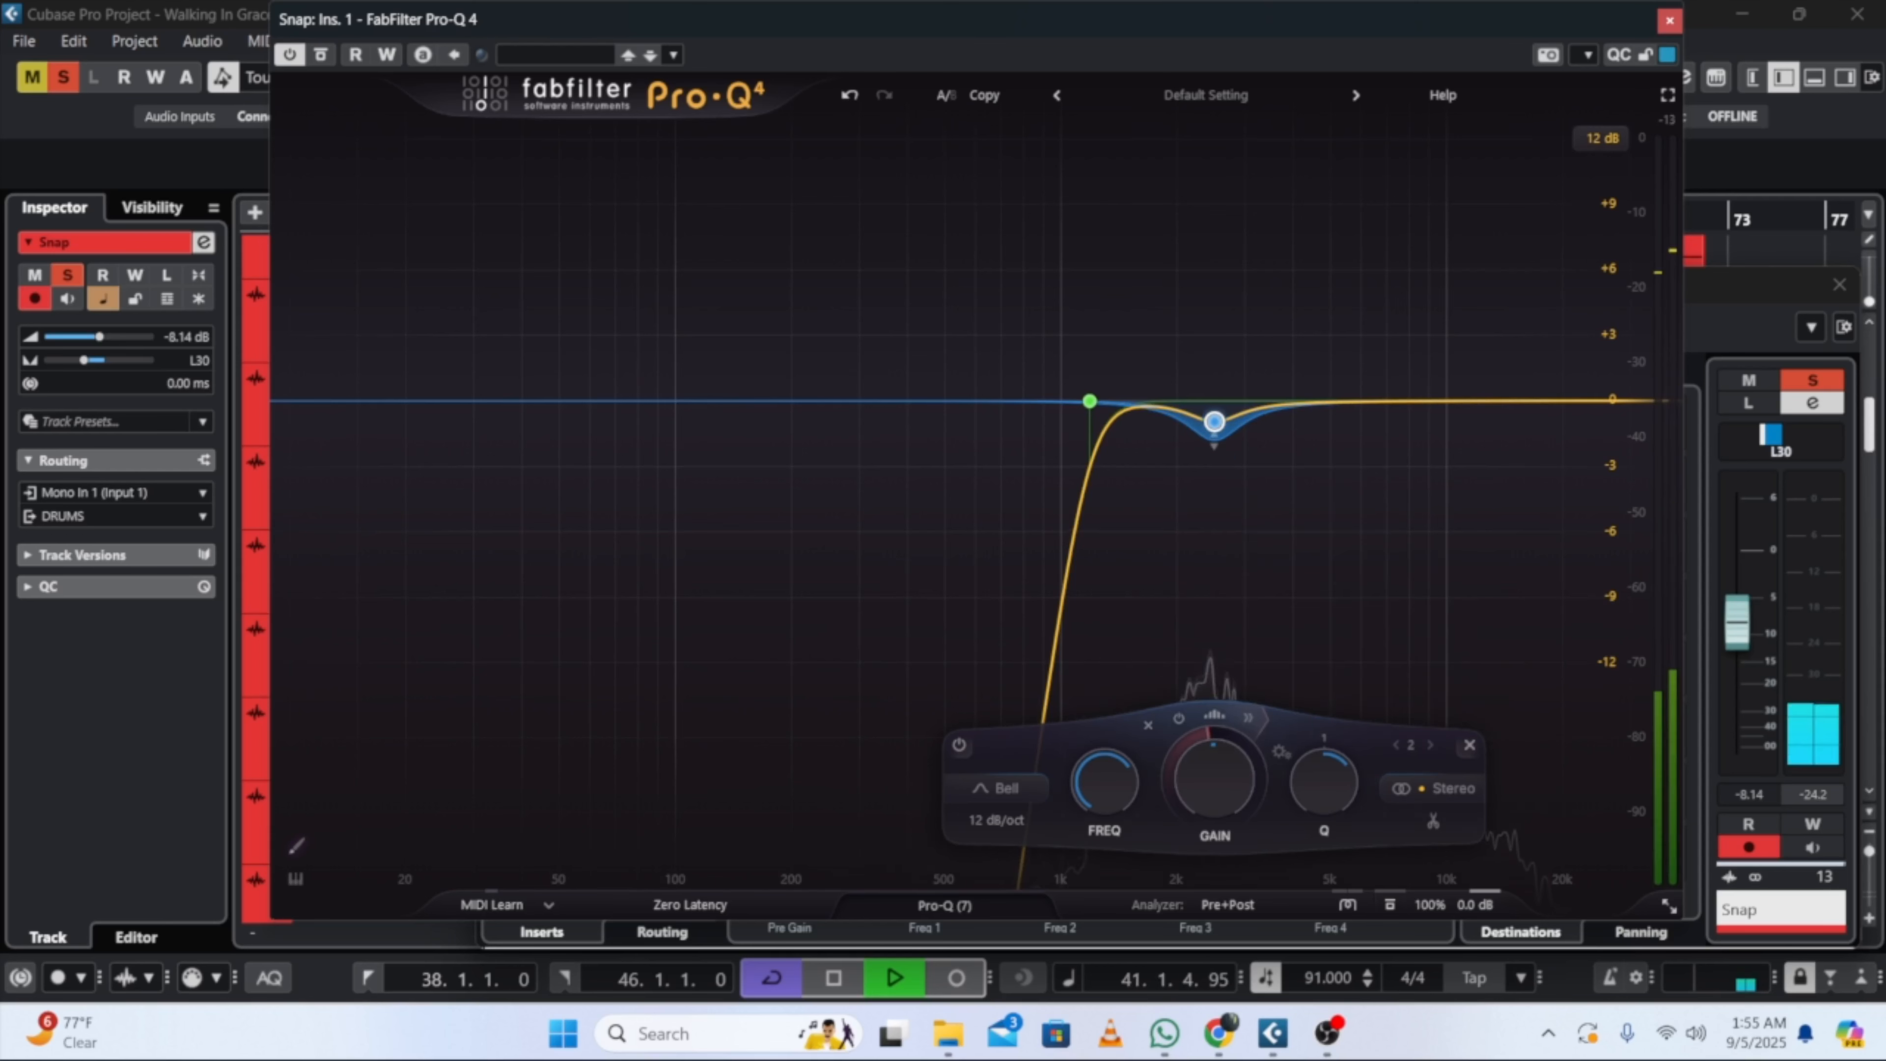
{"action": "left_click", "coordinate": [1669, 21]}
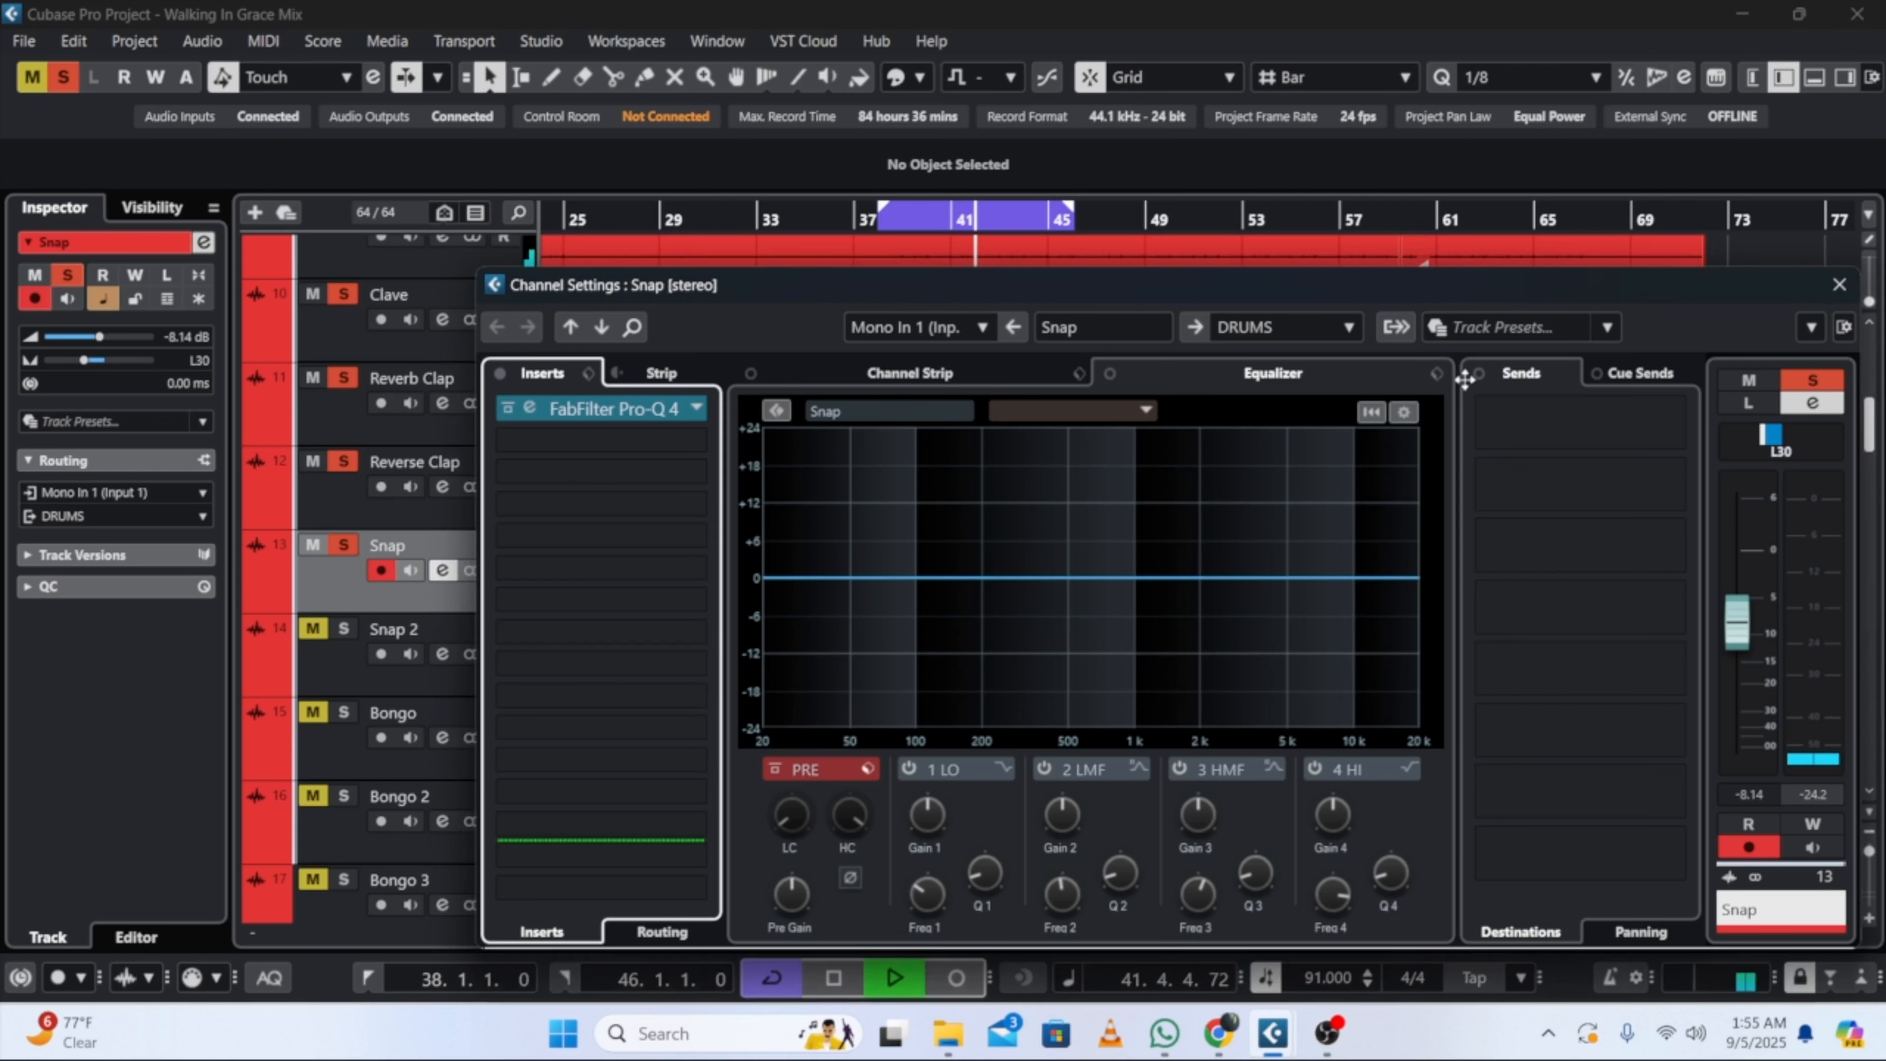
{"action": "left_click", "coordinate": [1839, 285]}
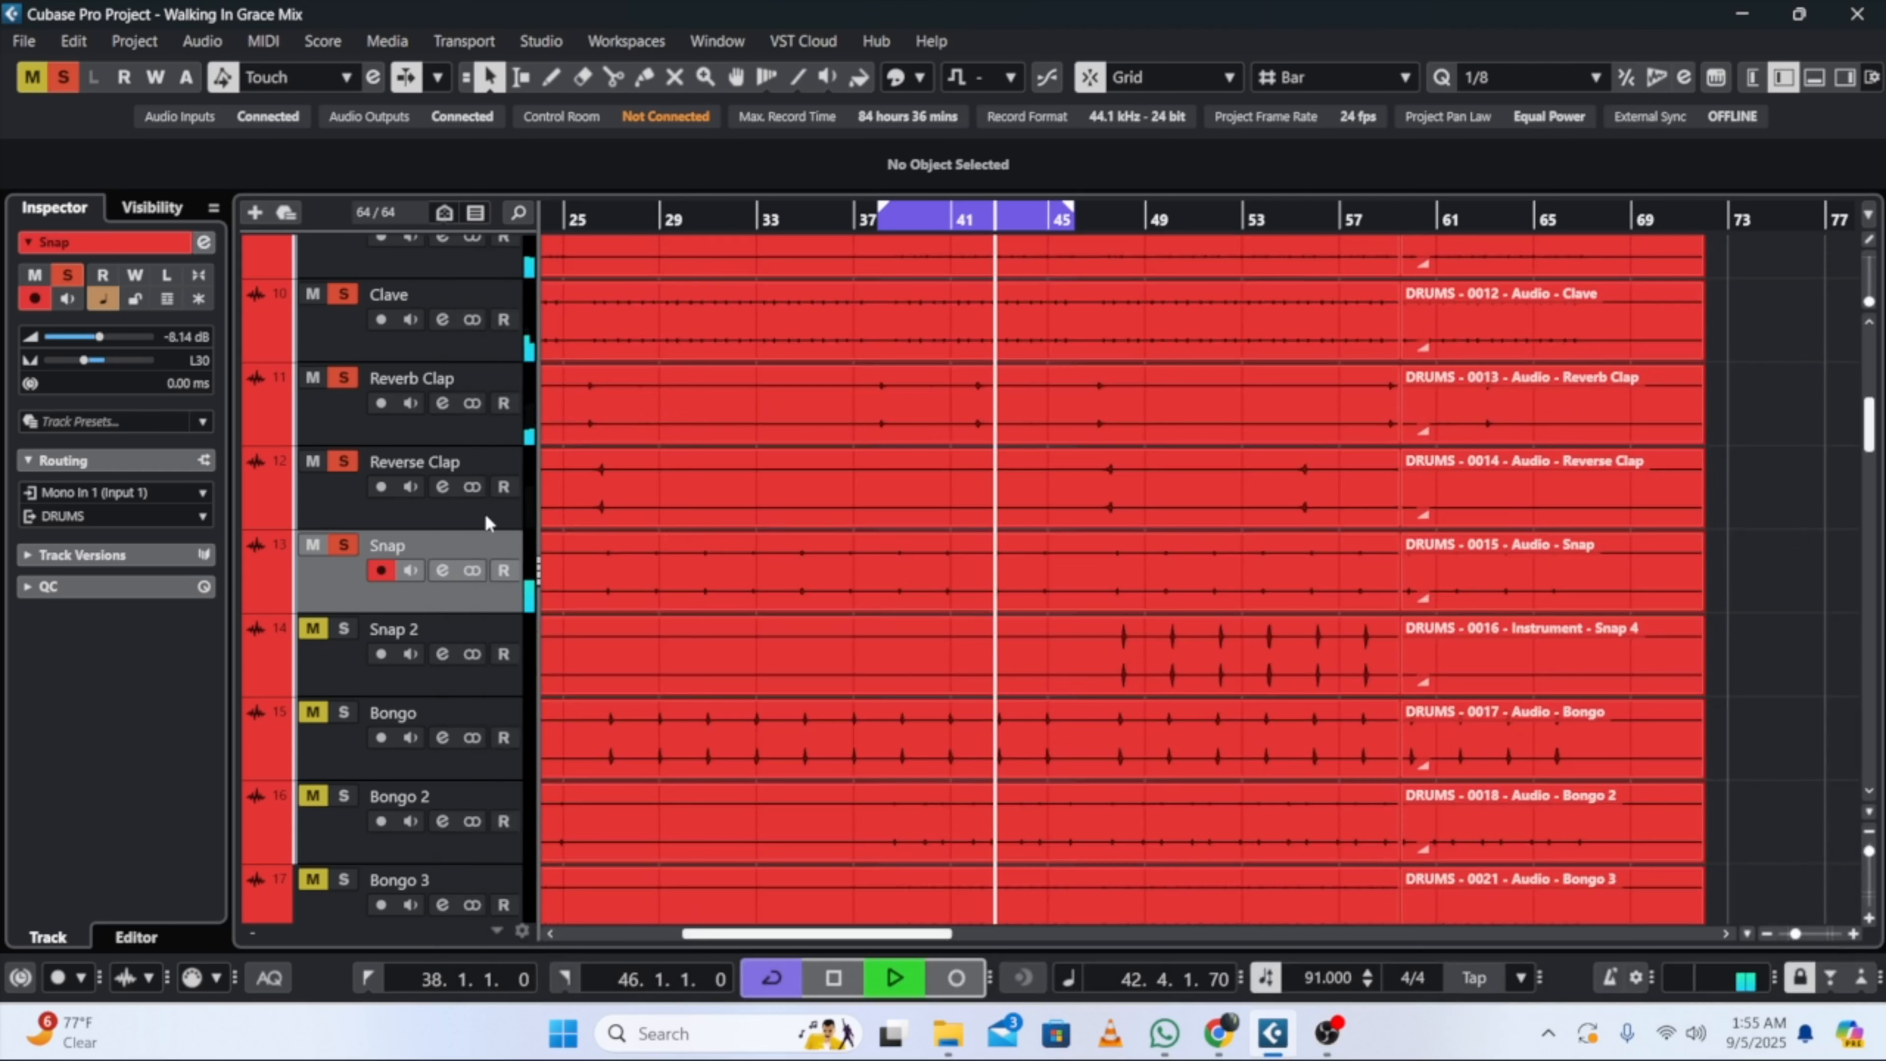
Step: Select the Reverb Clap track and load FabFilter Pro-Q 4 in its first insert slot
{"action": "left_click", "coordinate": [953, 216]}
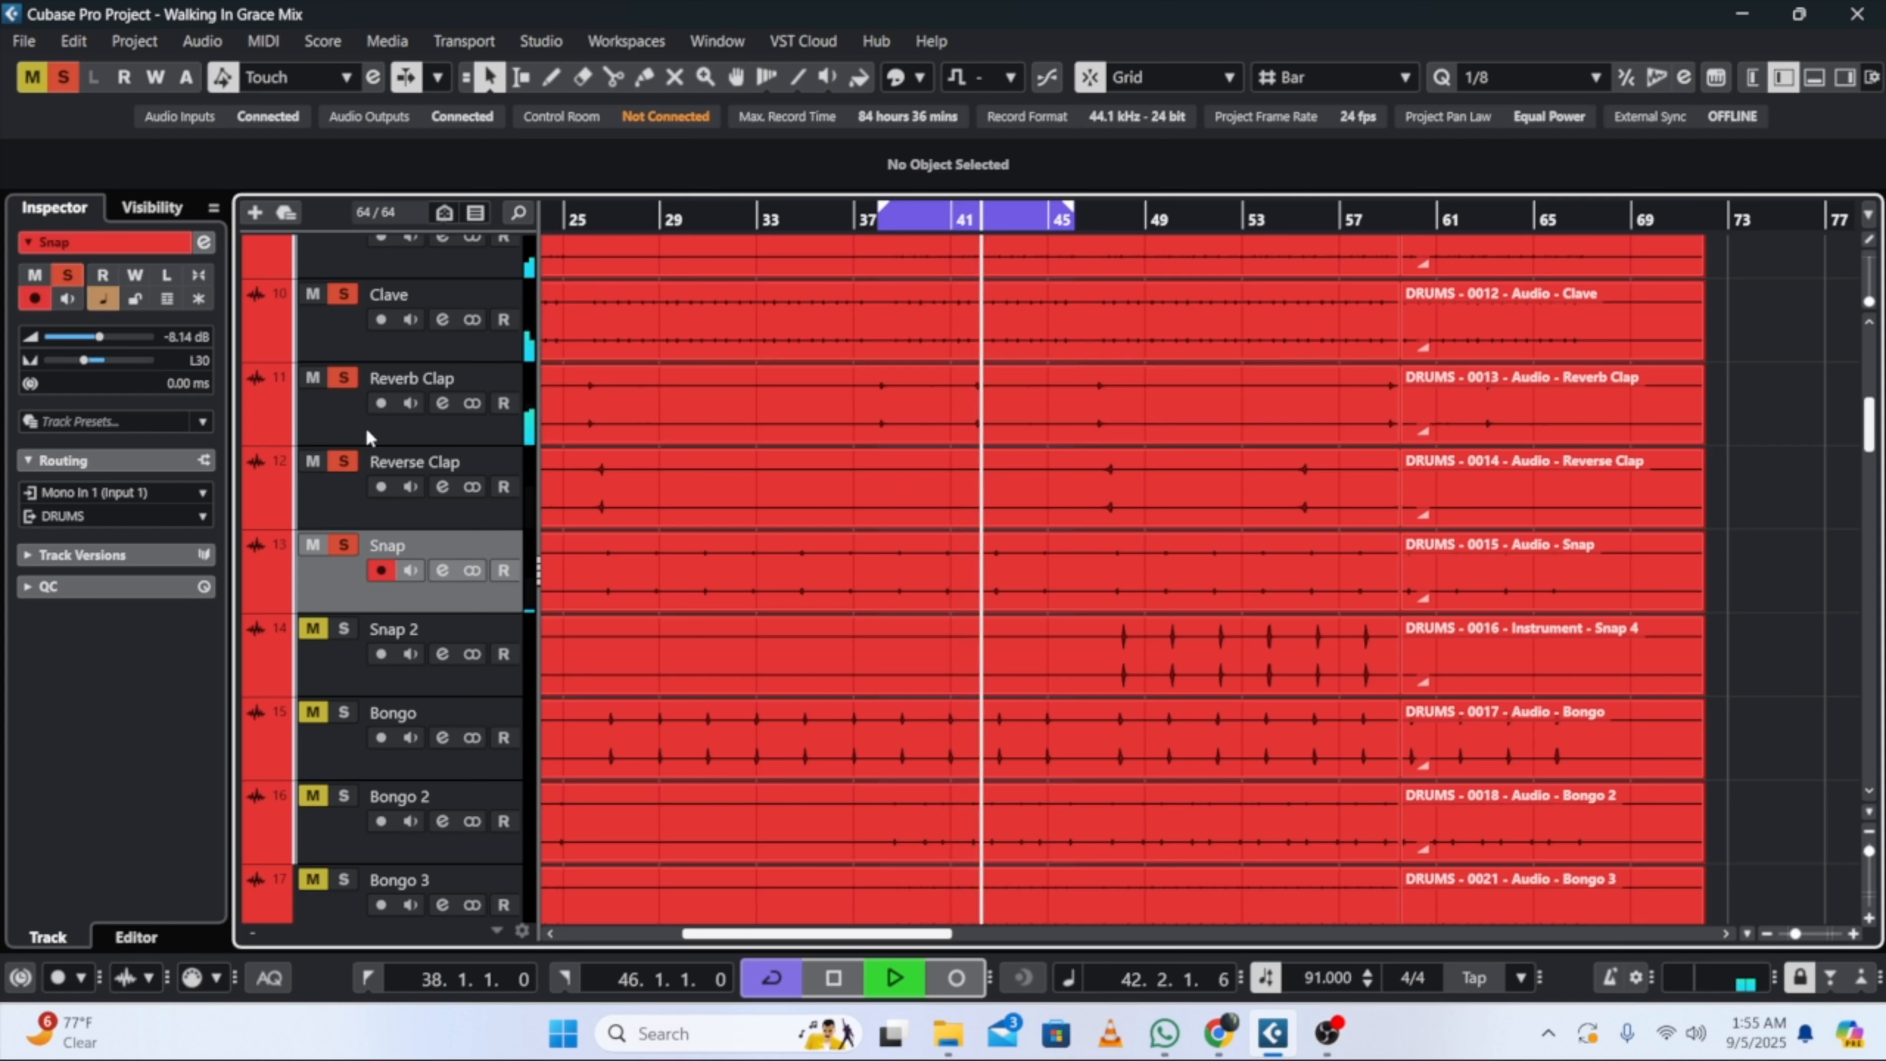
{"action": "key", "text": "Up"}
{"action": "key", "text": "Up"}
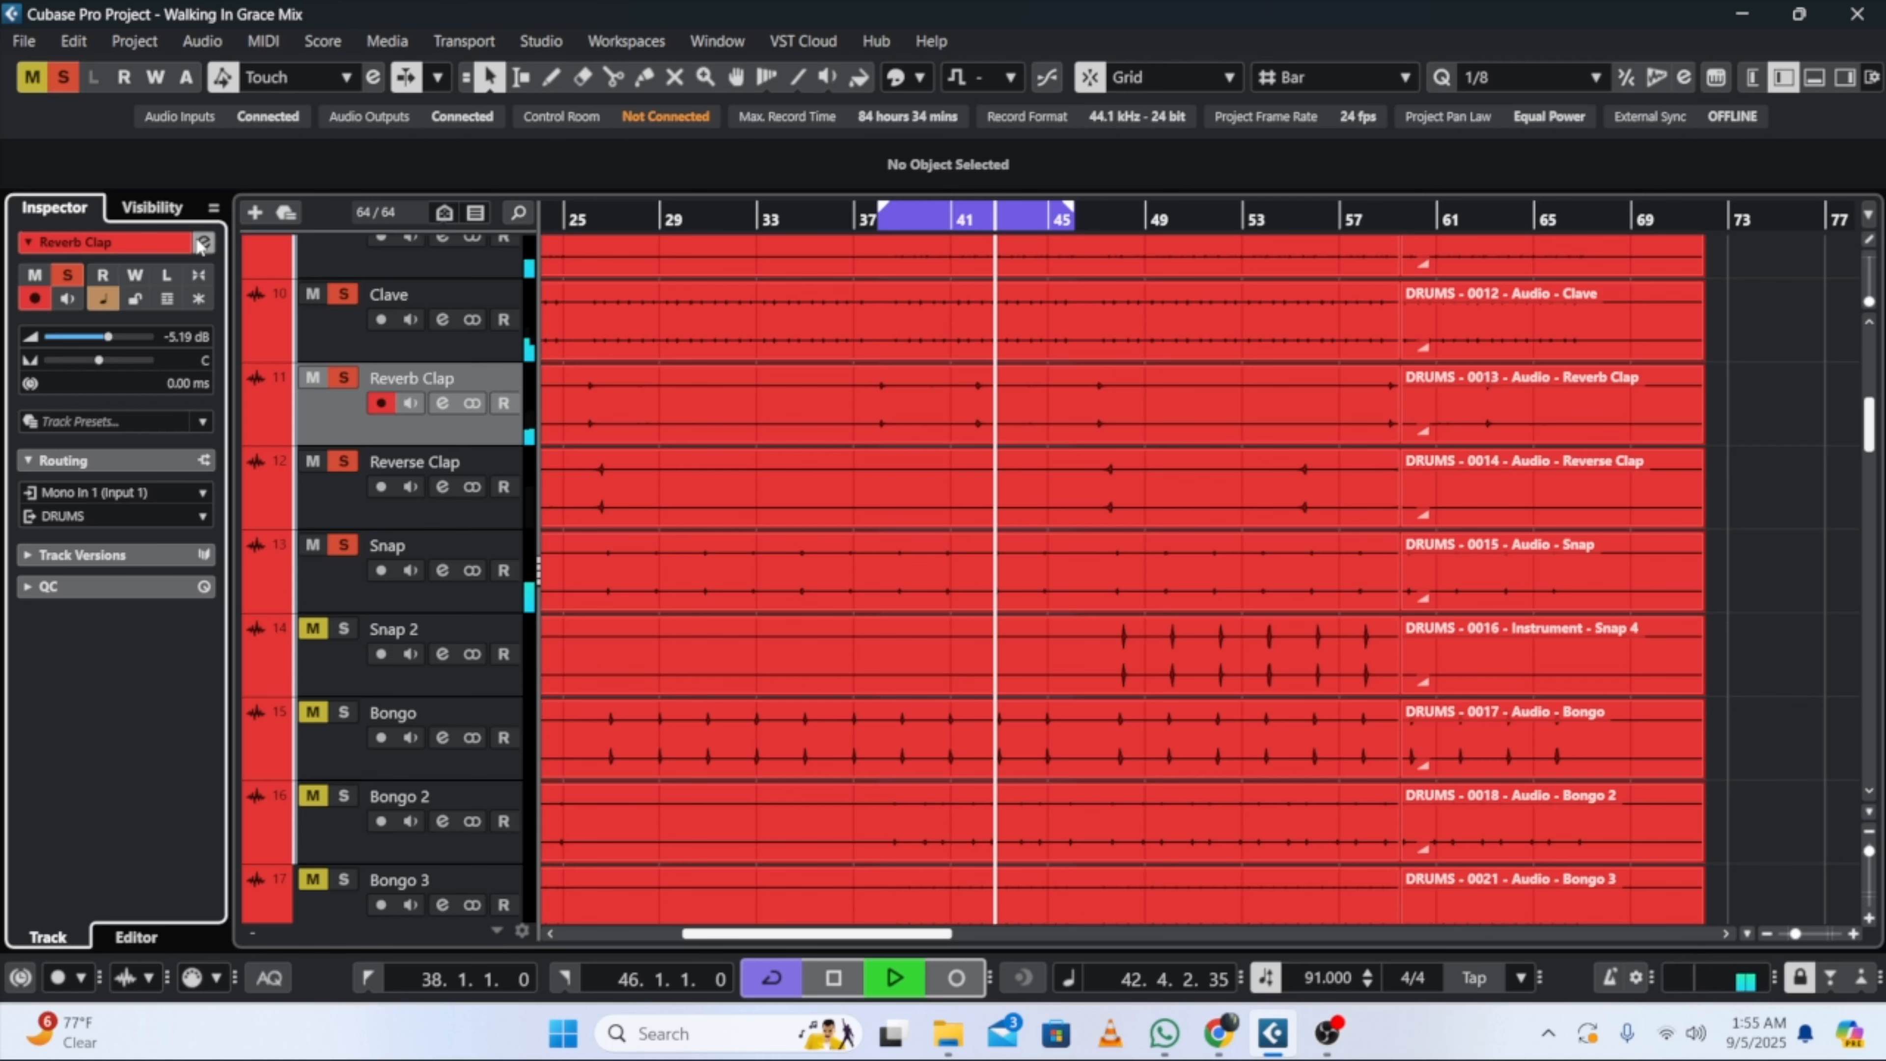
{"action": "left_click", "coordinate": [202, 243]}
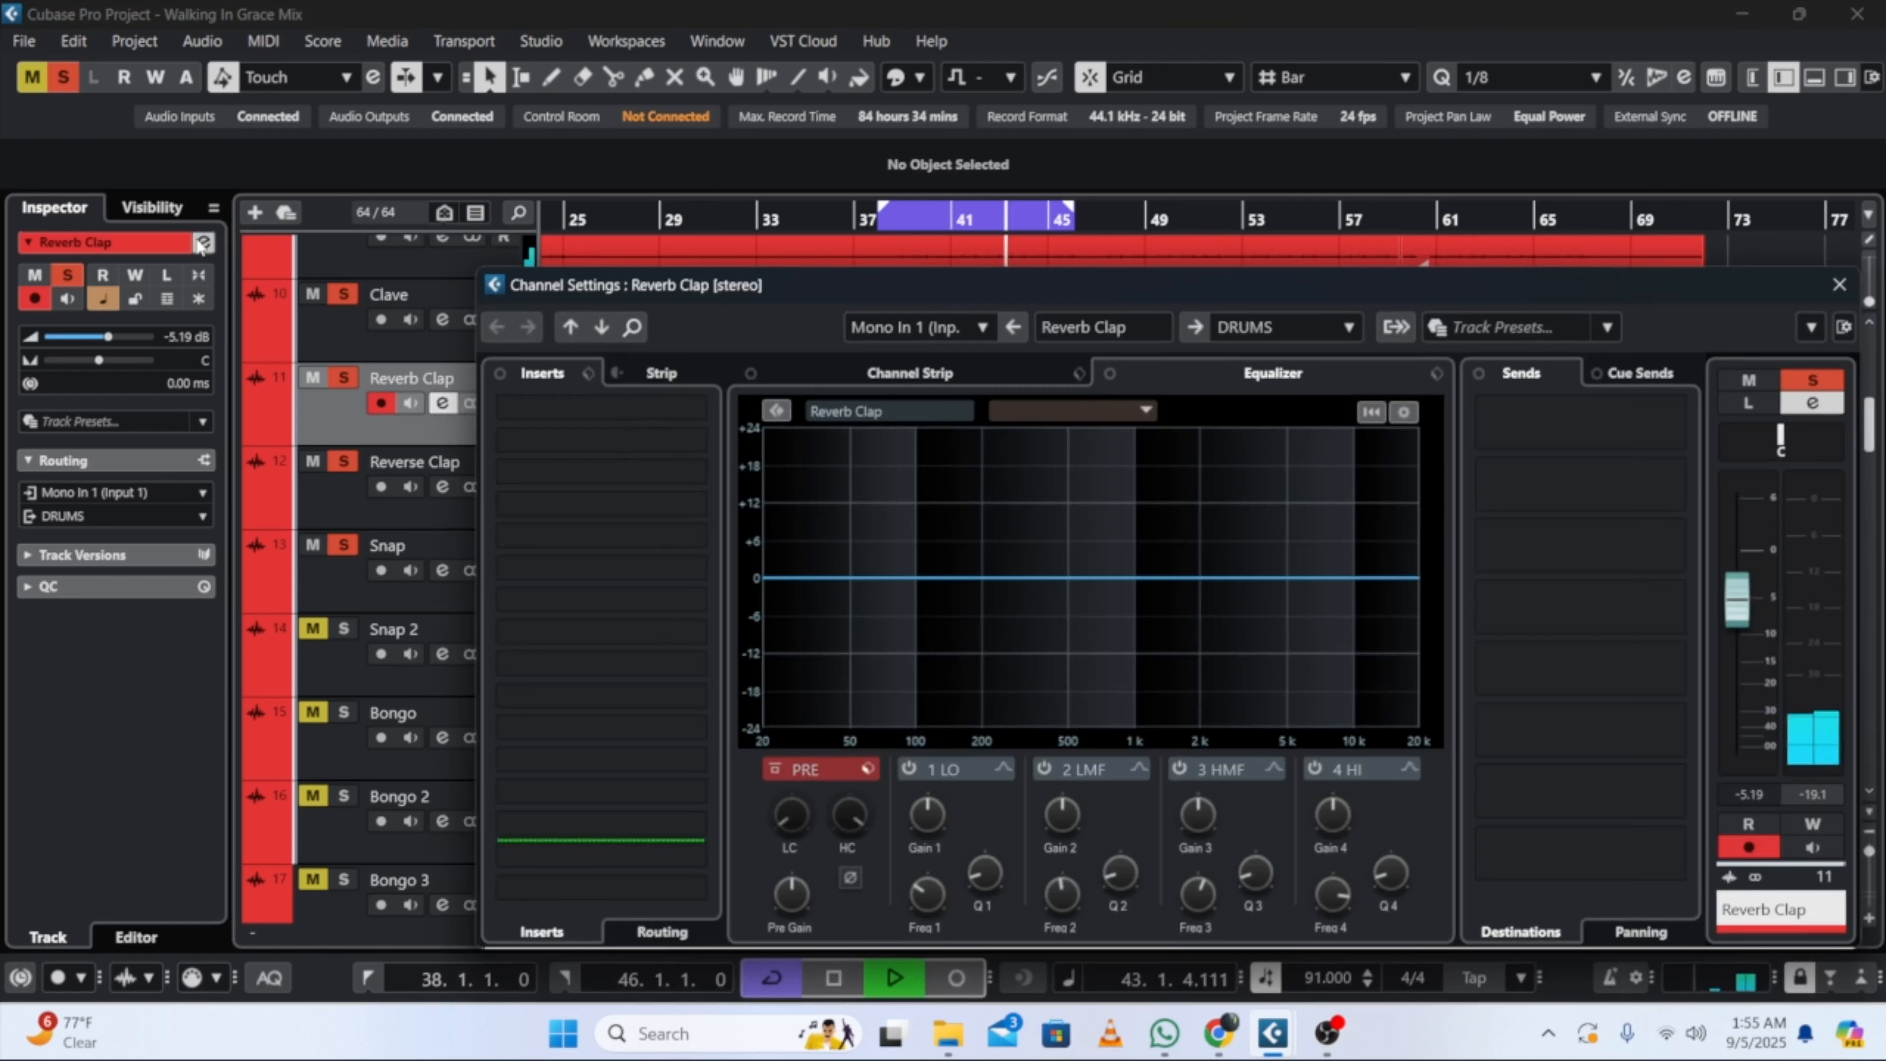
{"action": "left_click", "coordinate": [603, 406]}
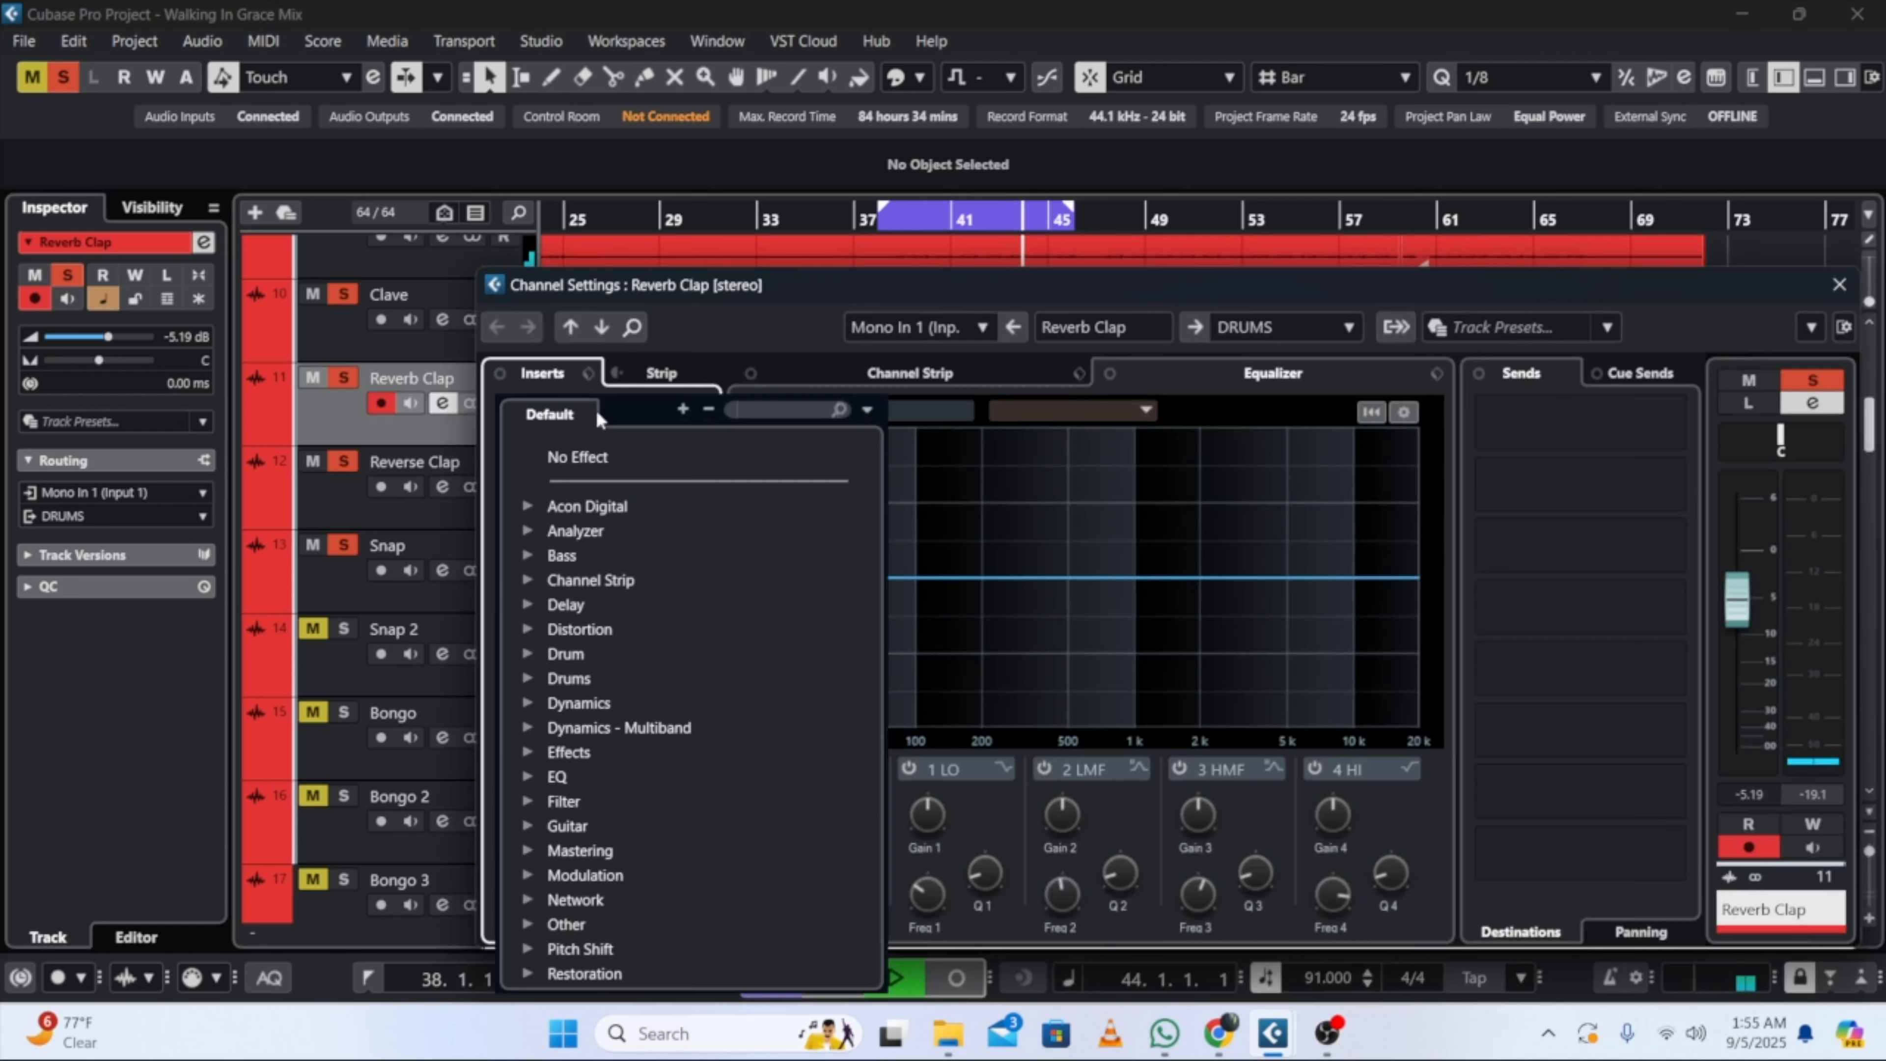
{"action": "left_click", "coordinate": [527, 506]}
{"action": "left_click", "coordinate": [552, 529]}
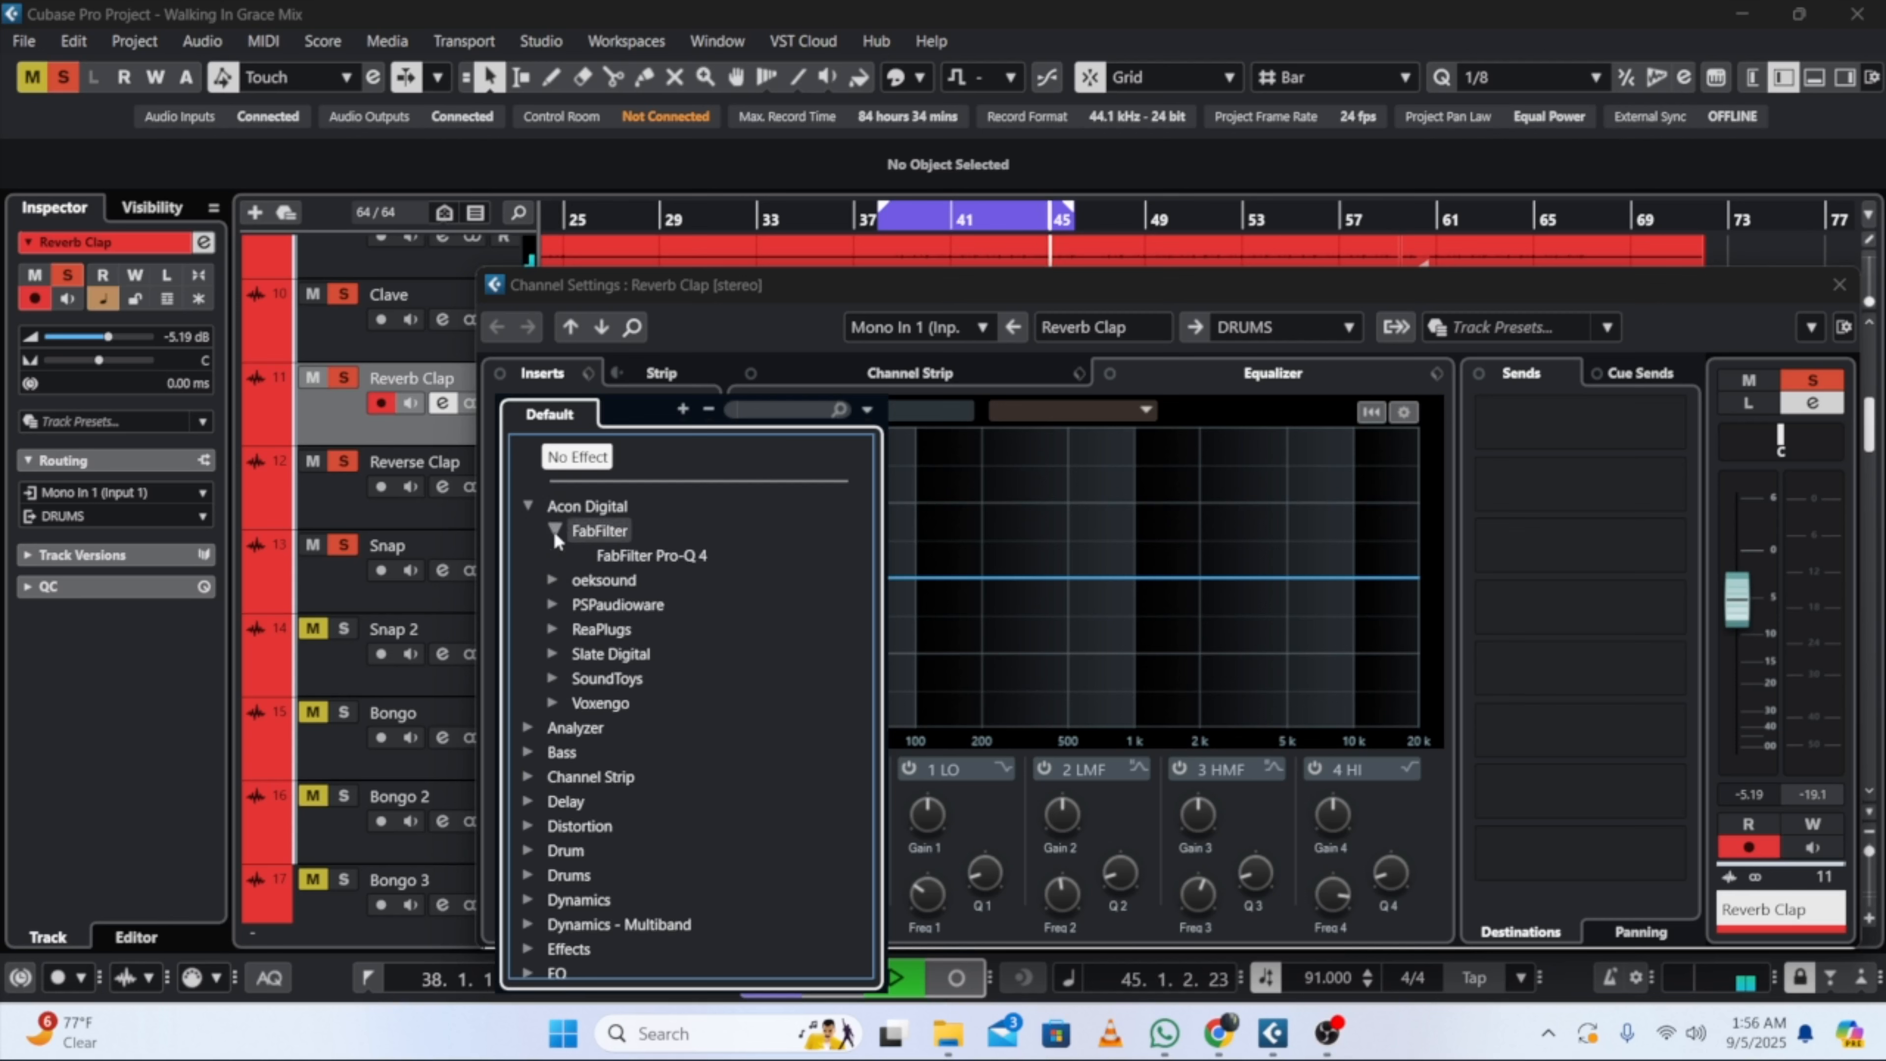
{"action": "left_click", "coordinate": [672, 559]}
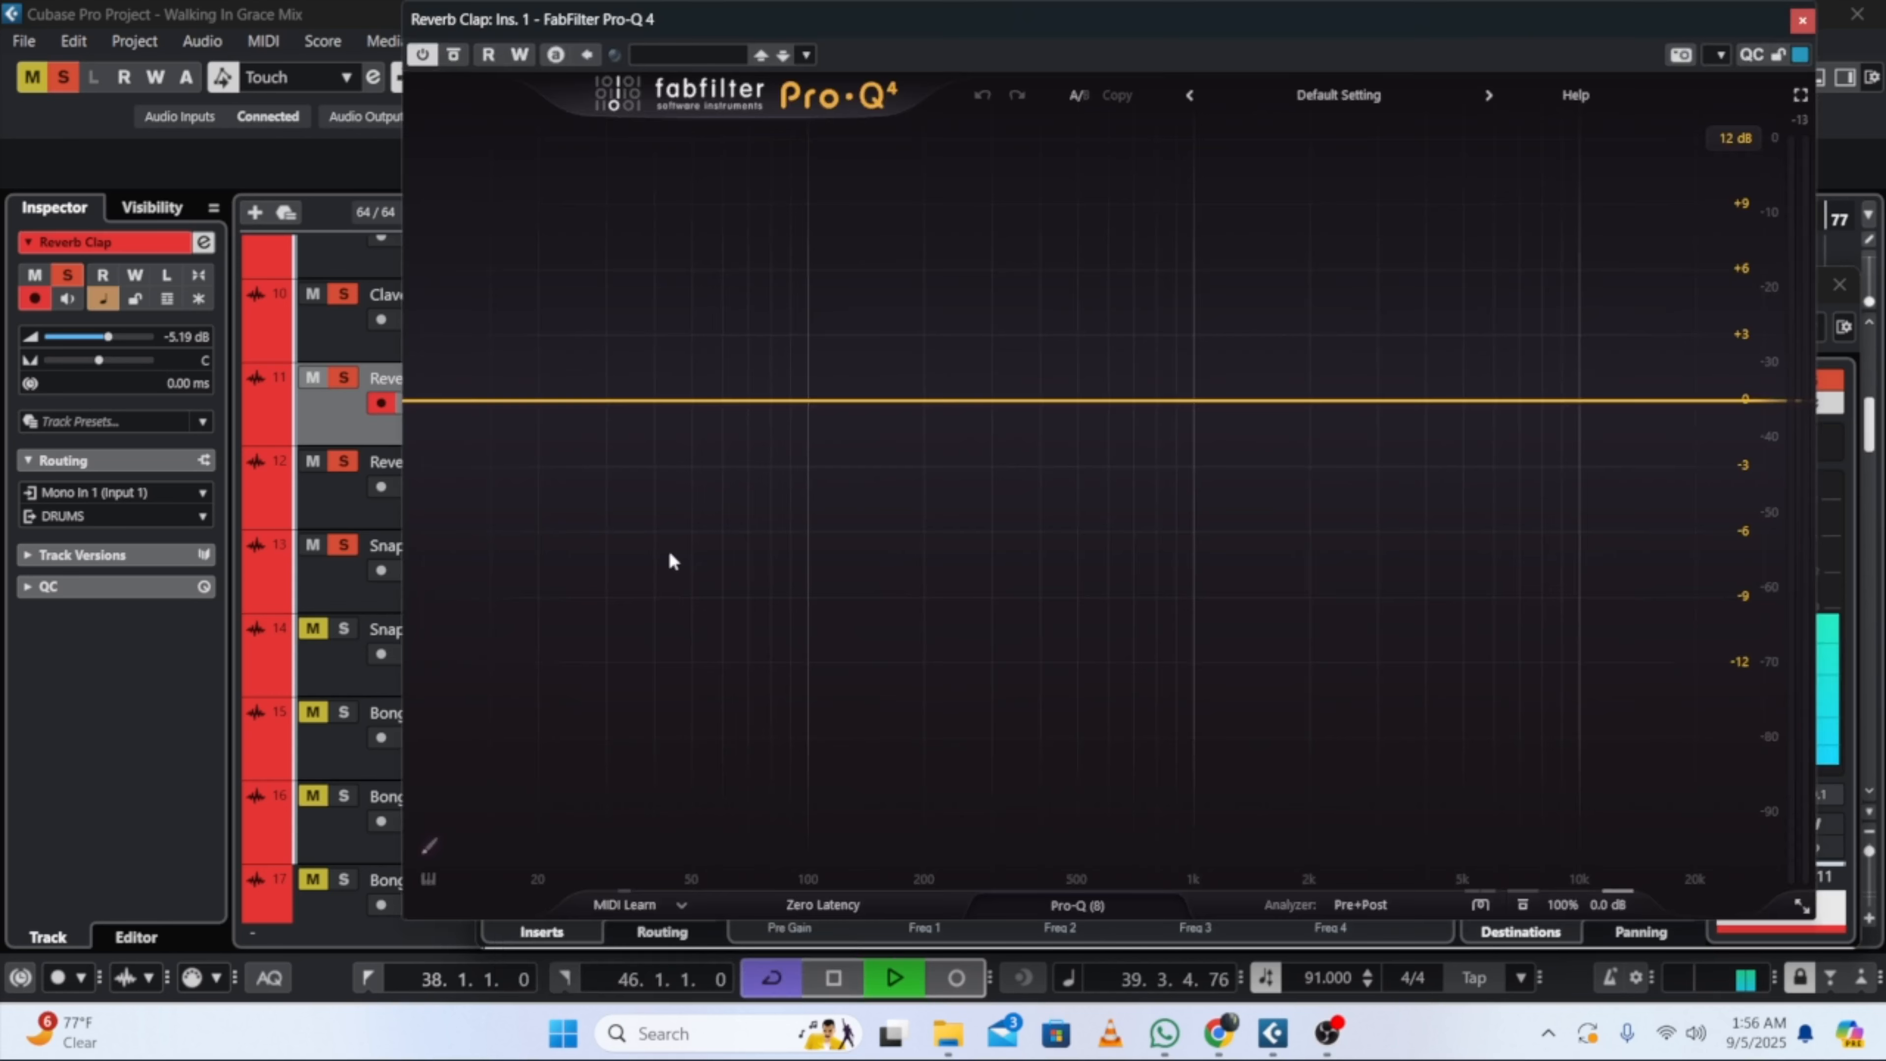
Step: Add a low-cut band to the Reverb Clap with a 36 dB/oct slope at about 900 Hz
{"action": "left_click", "coordinate": [438, 402]}
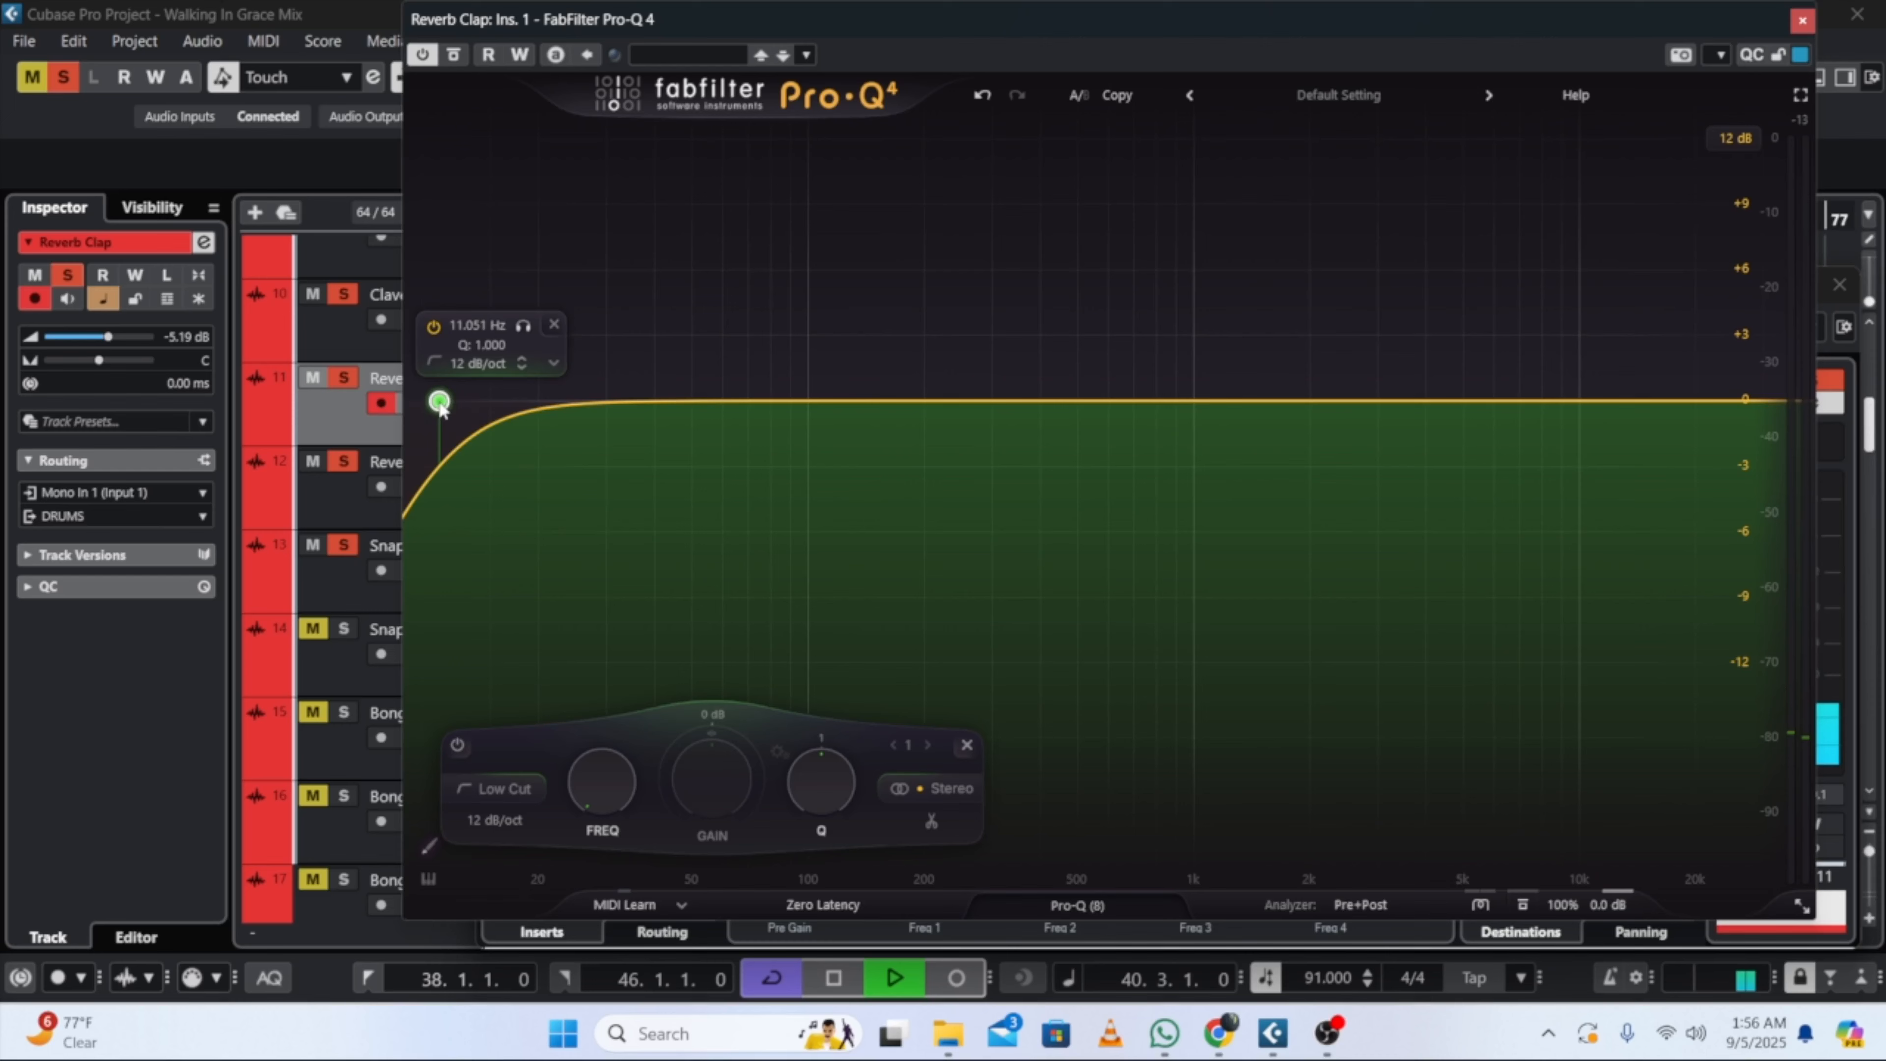
{"action": "left_click", "coordinate": [505, 822]}
{"action": "left_click", "coordinate": [509, 631]}
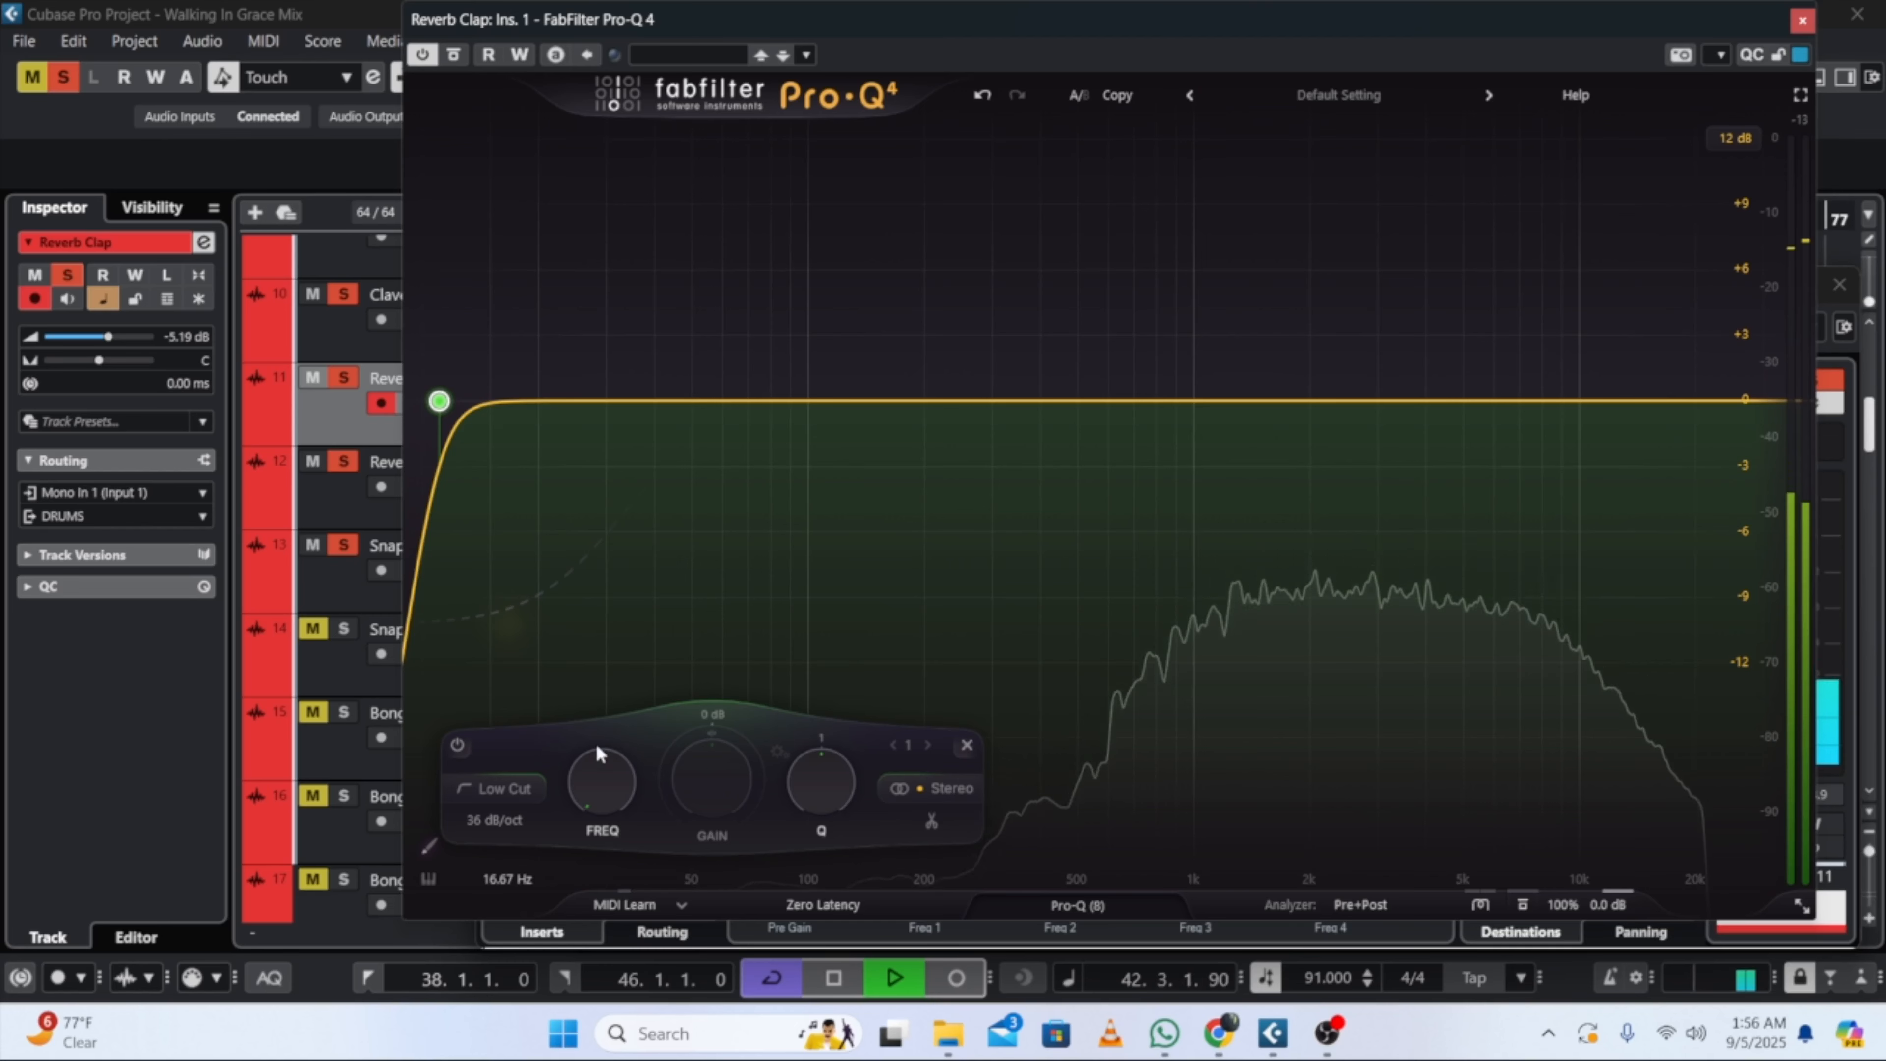
{"action": "left_click_drag", "start_coordinate": [597, 758], "coordinate": [678, 624]}
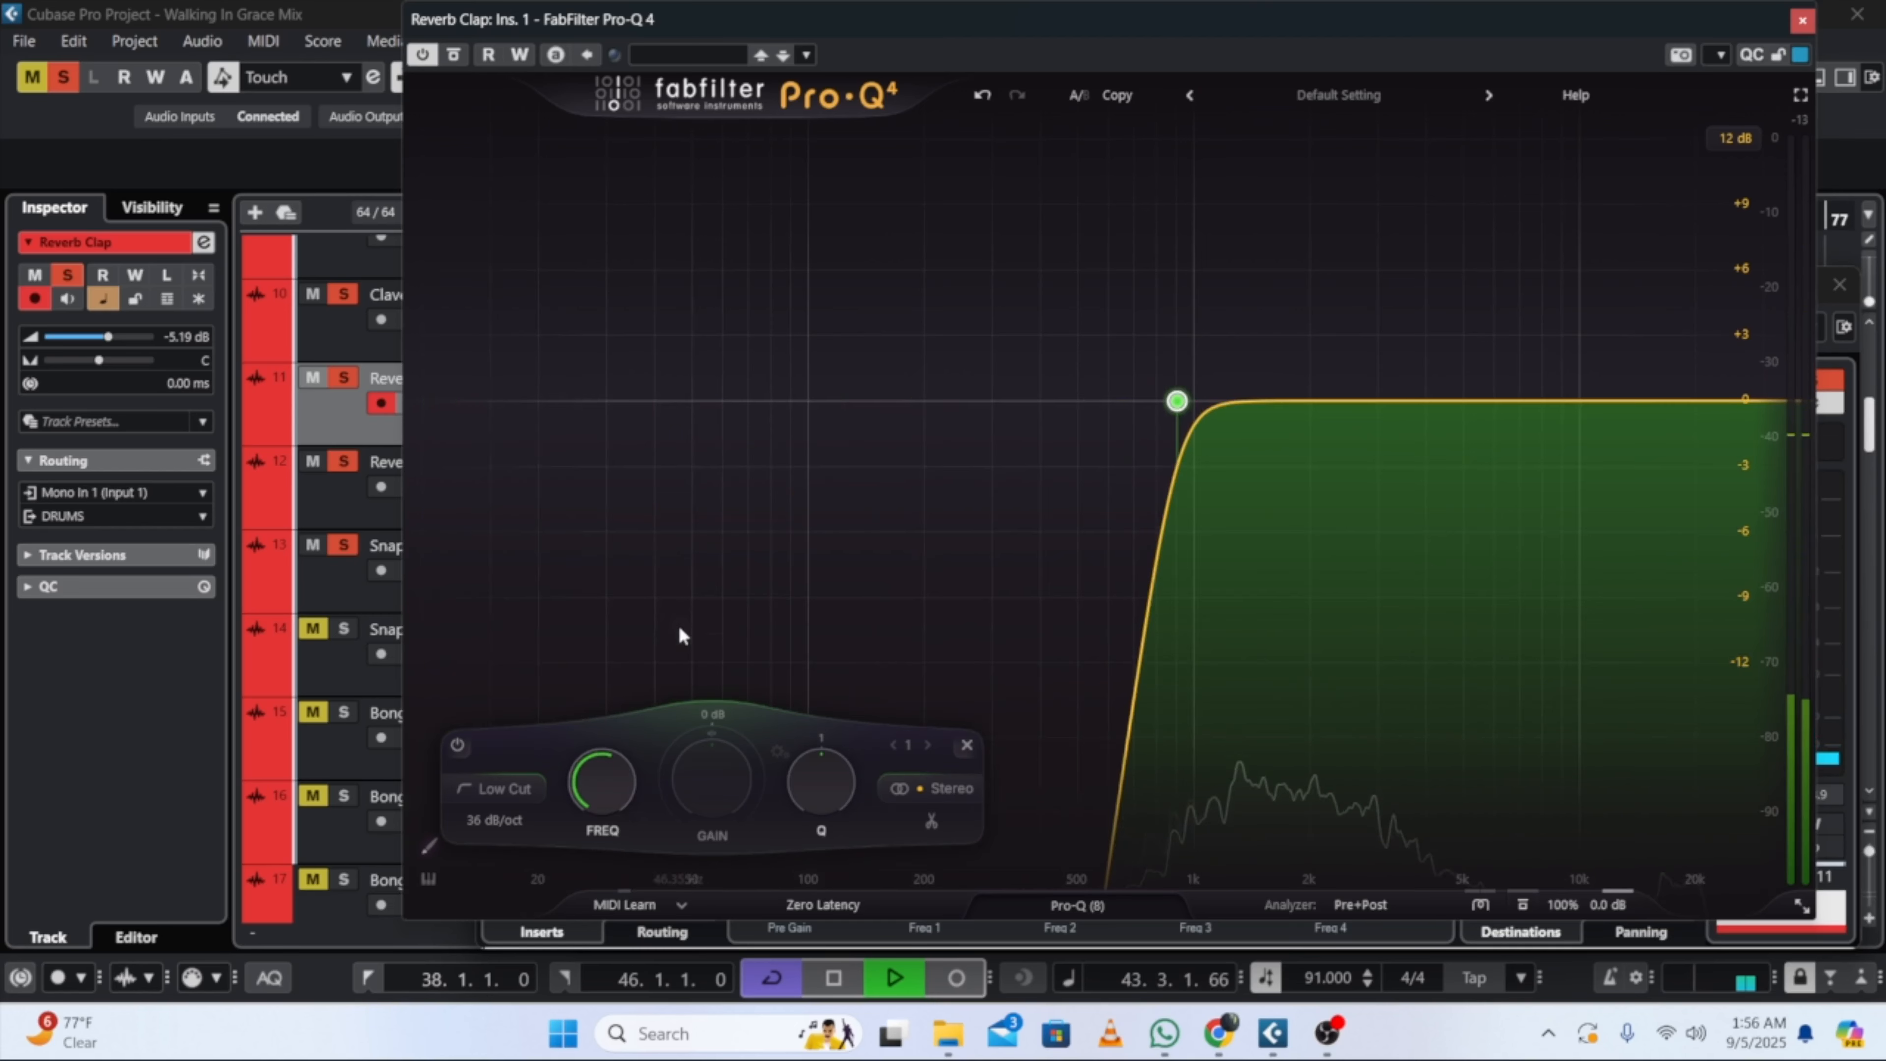
Step: Add a wide bell cut to the Reverb Clap near 3.9 kHz with about -3.30 dB gain and a Q of about 0.6
{"action": "left_click", "coordinate": [1420, 417]}
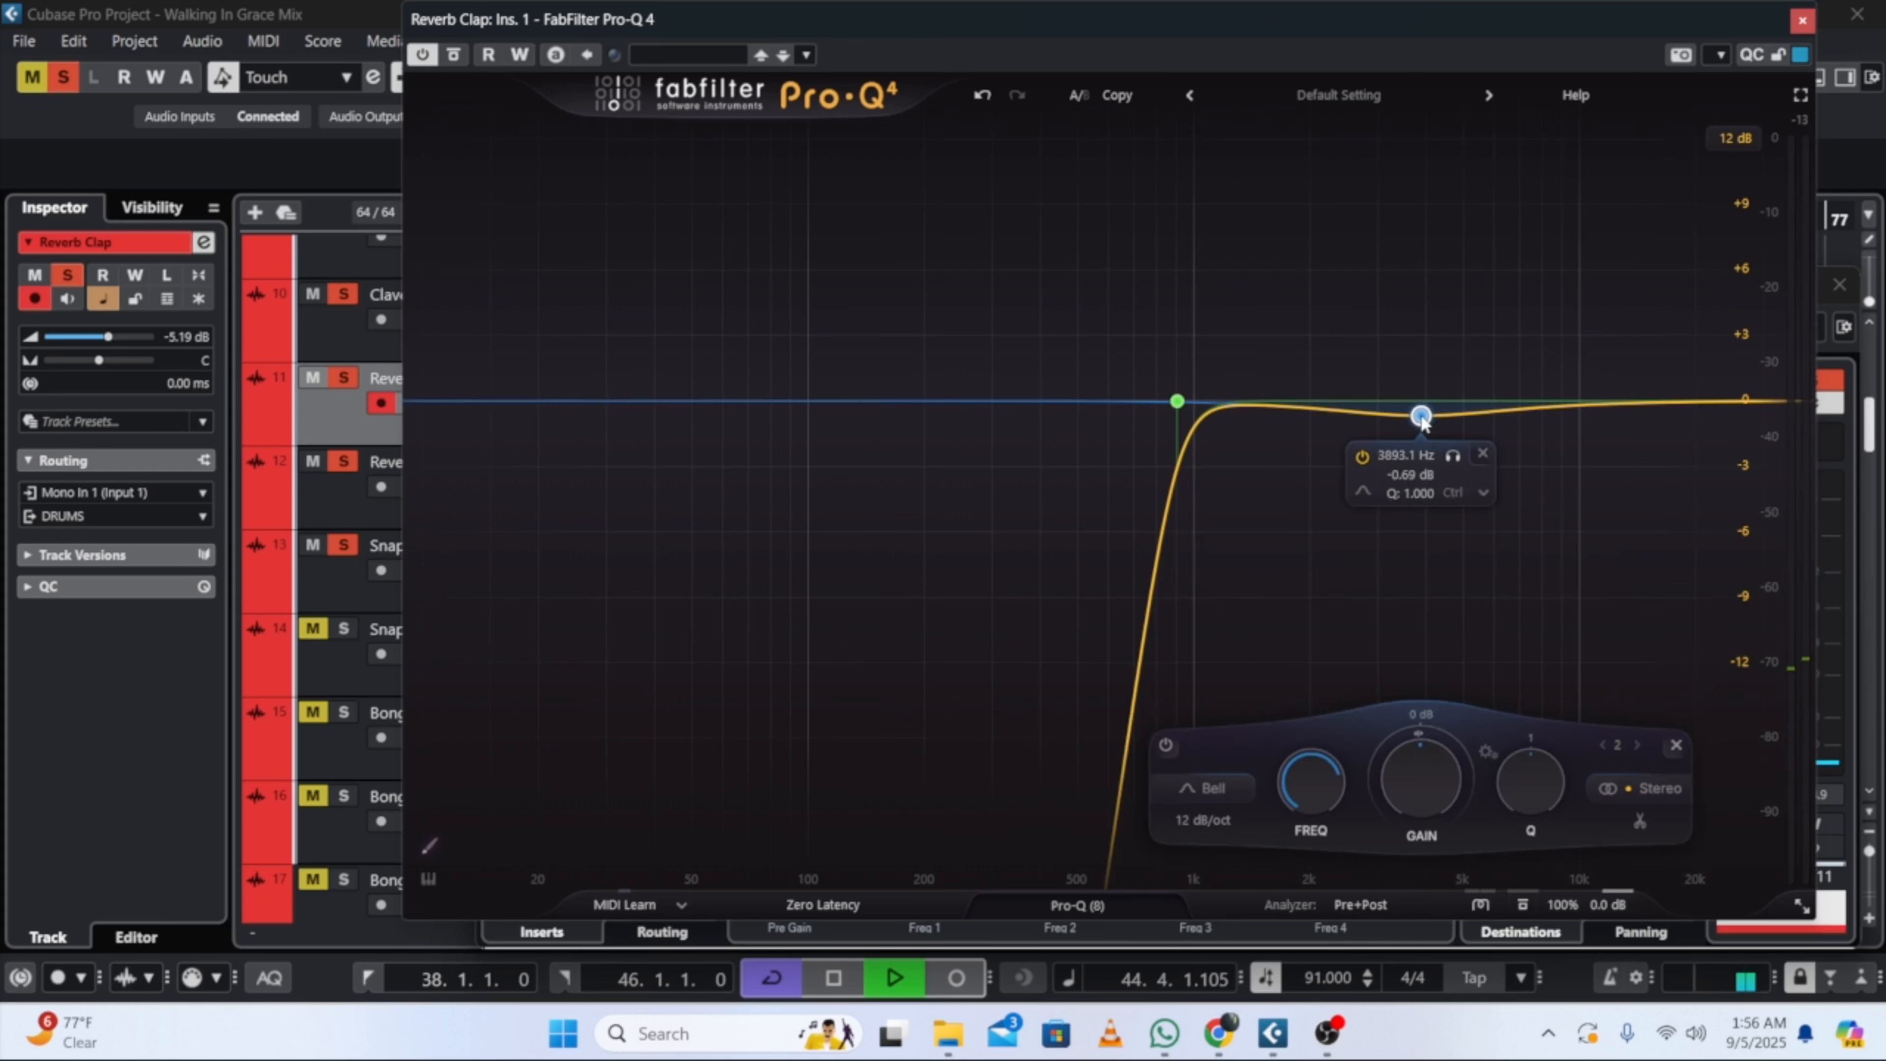
{"action": "scroll", "coordinate": [1388, 799], "scroll_direction": "down", "scroll_amount": 5}
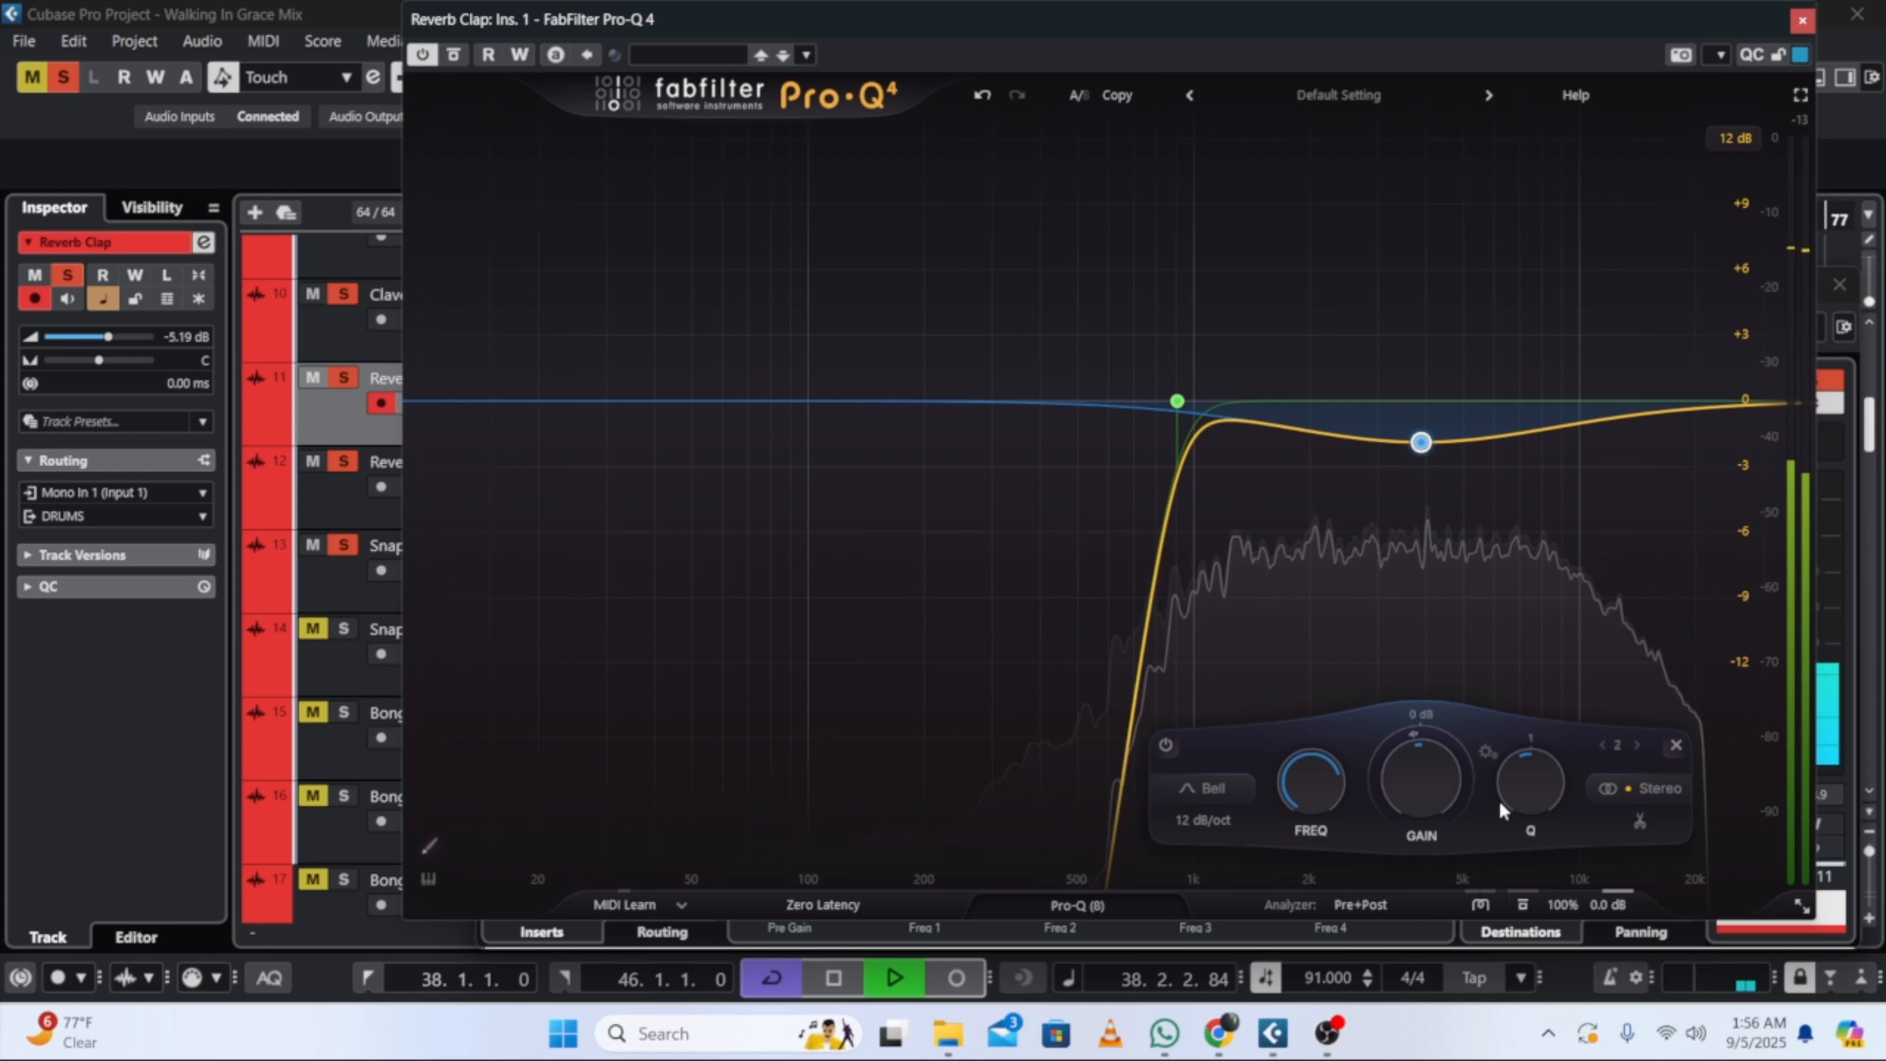
{"action": "scroll", "coordinate": [1412, 773], "scroll_direction": "down", "scroll_amount": 6}
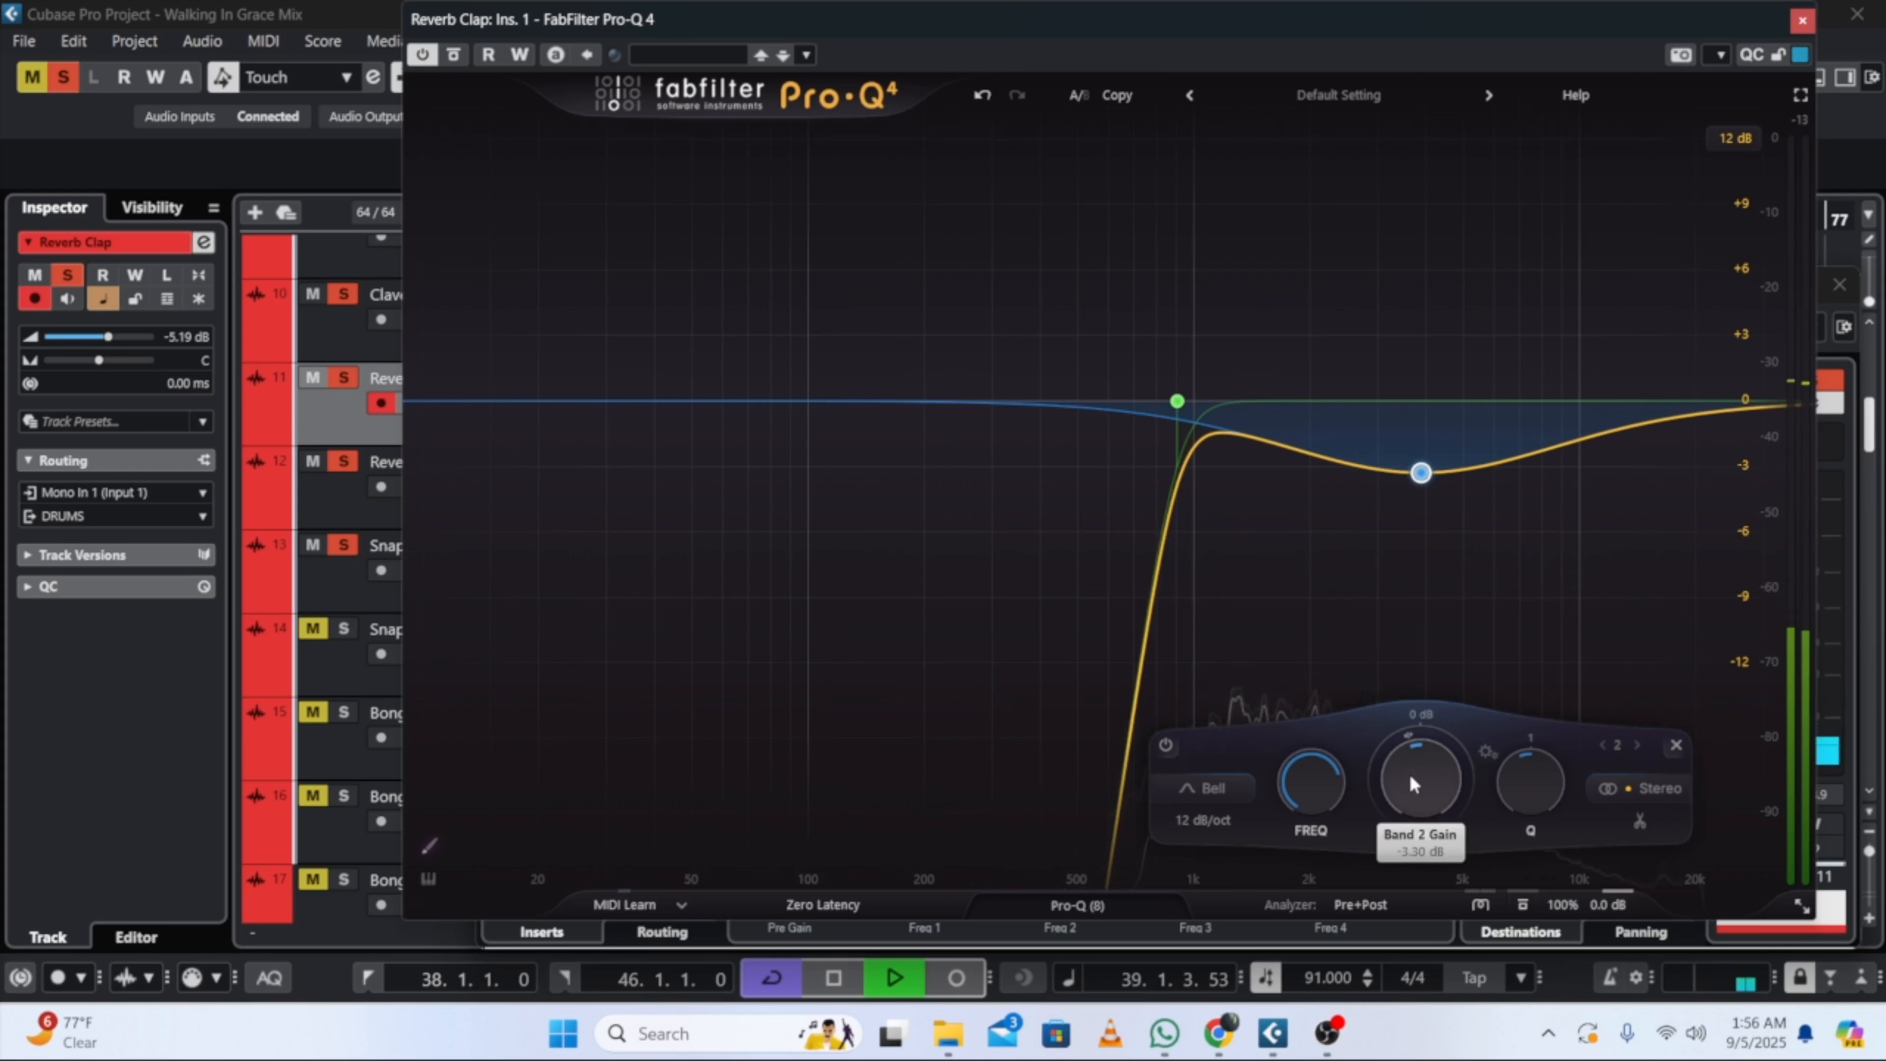
Step: Make the Reverb Clap's bell band dynamic and lower its gain to about -4.5 dB
{"action": "key", "text": "space"}
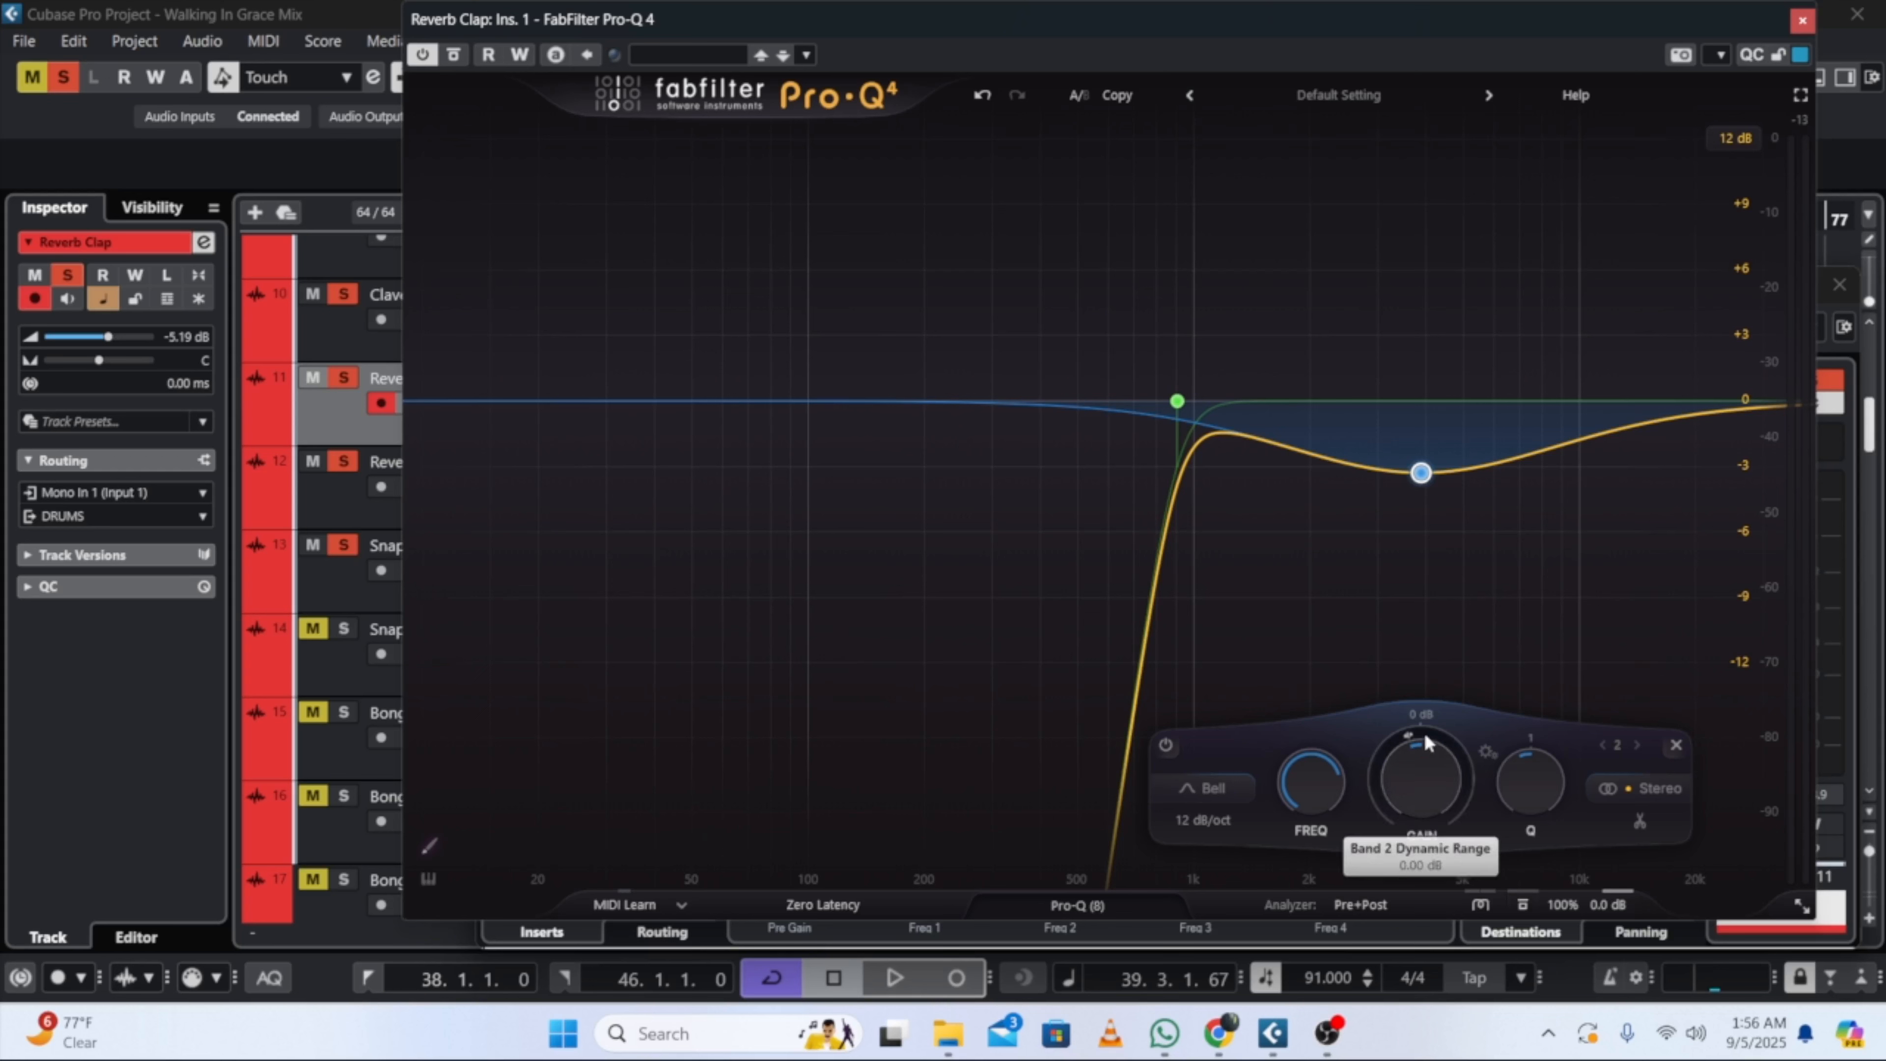
{"action": "mouse_move", "coordinate": [1418, 476]}
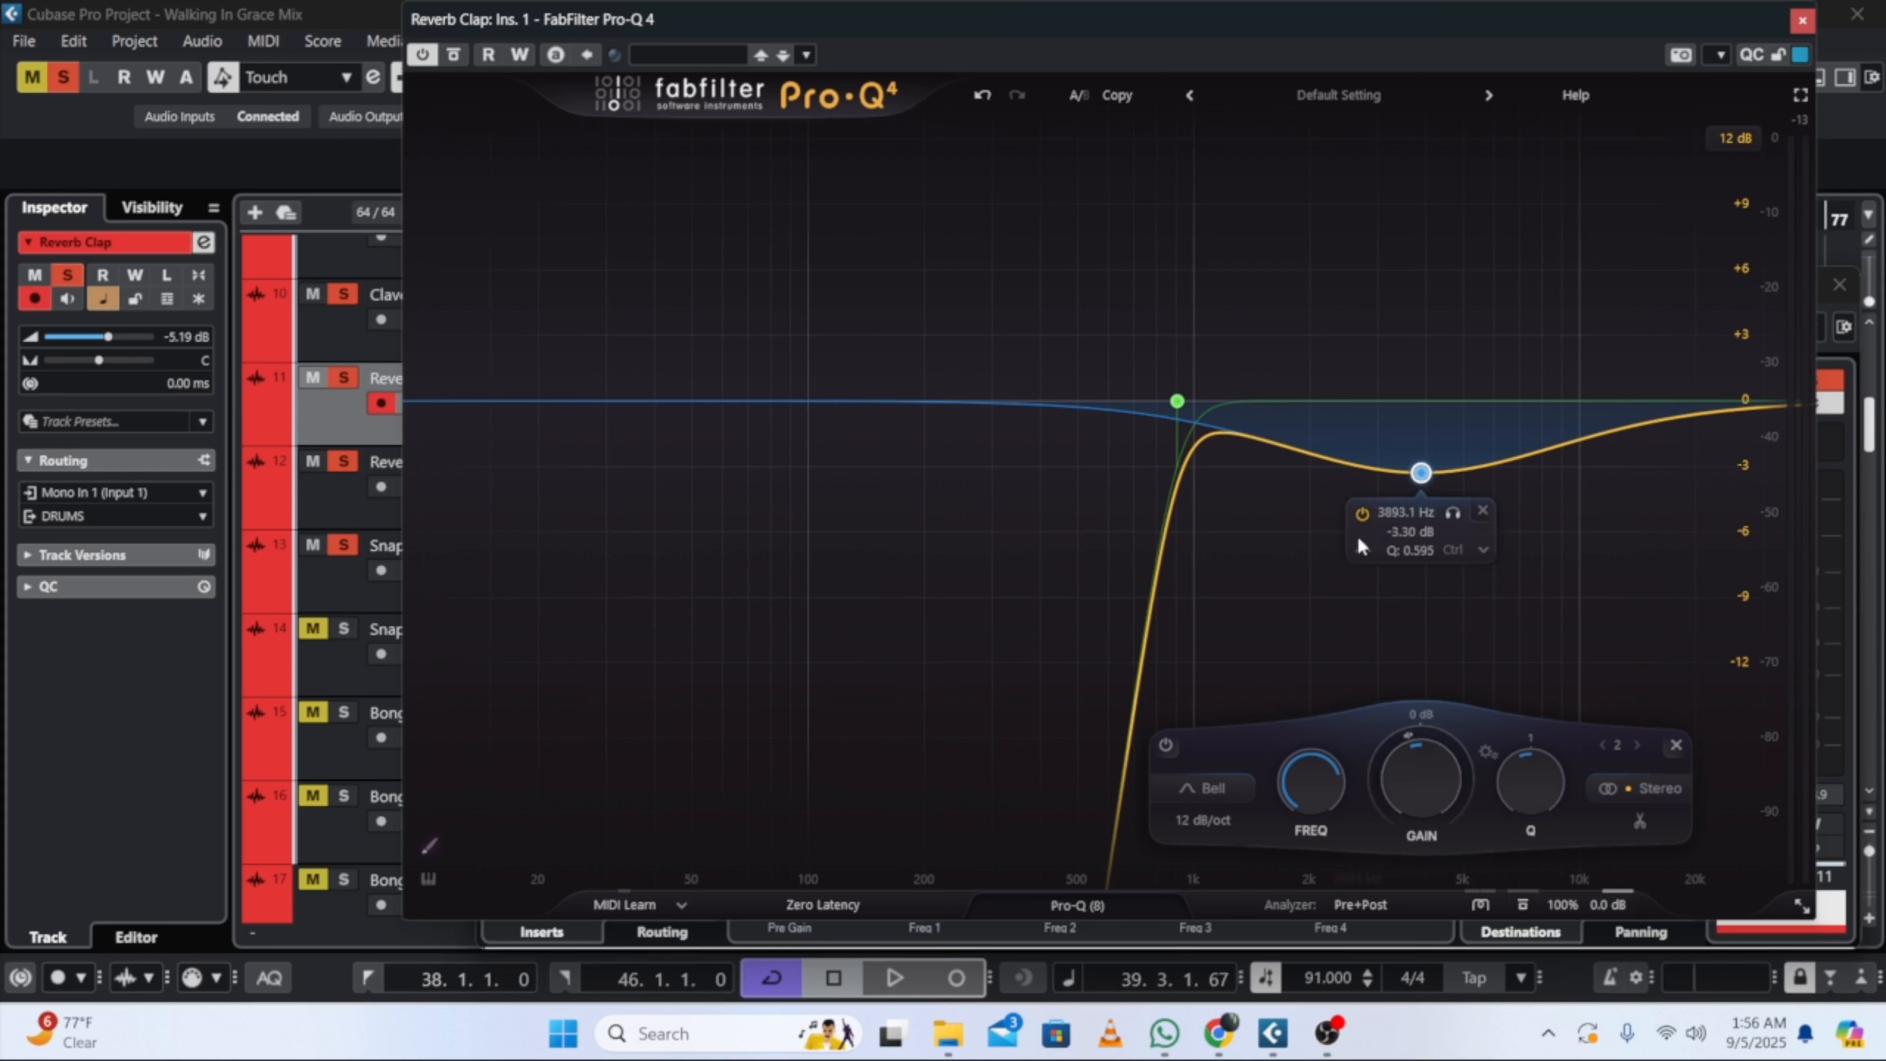
{"action": "left_click", "coordinate": [1481, 543]}
{"action": "left_click", "coordinate": [1543, 632]}
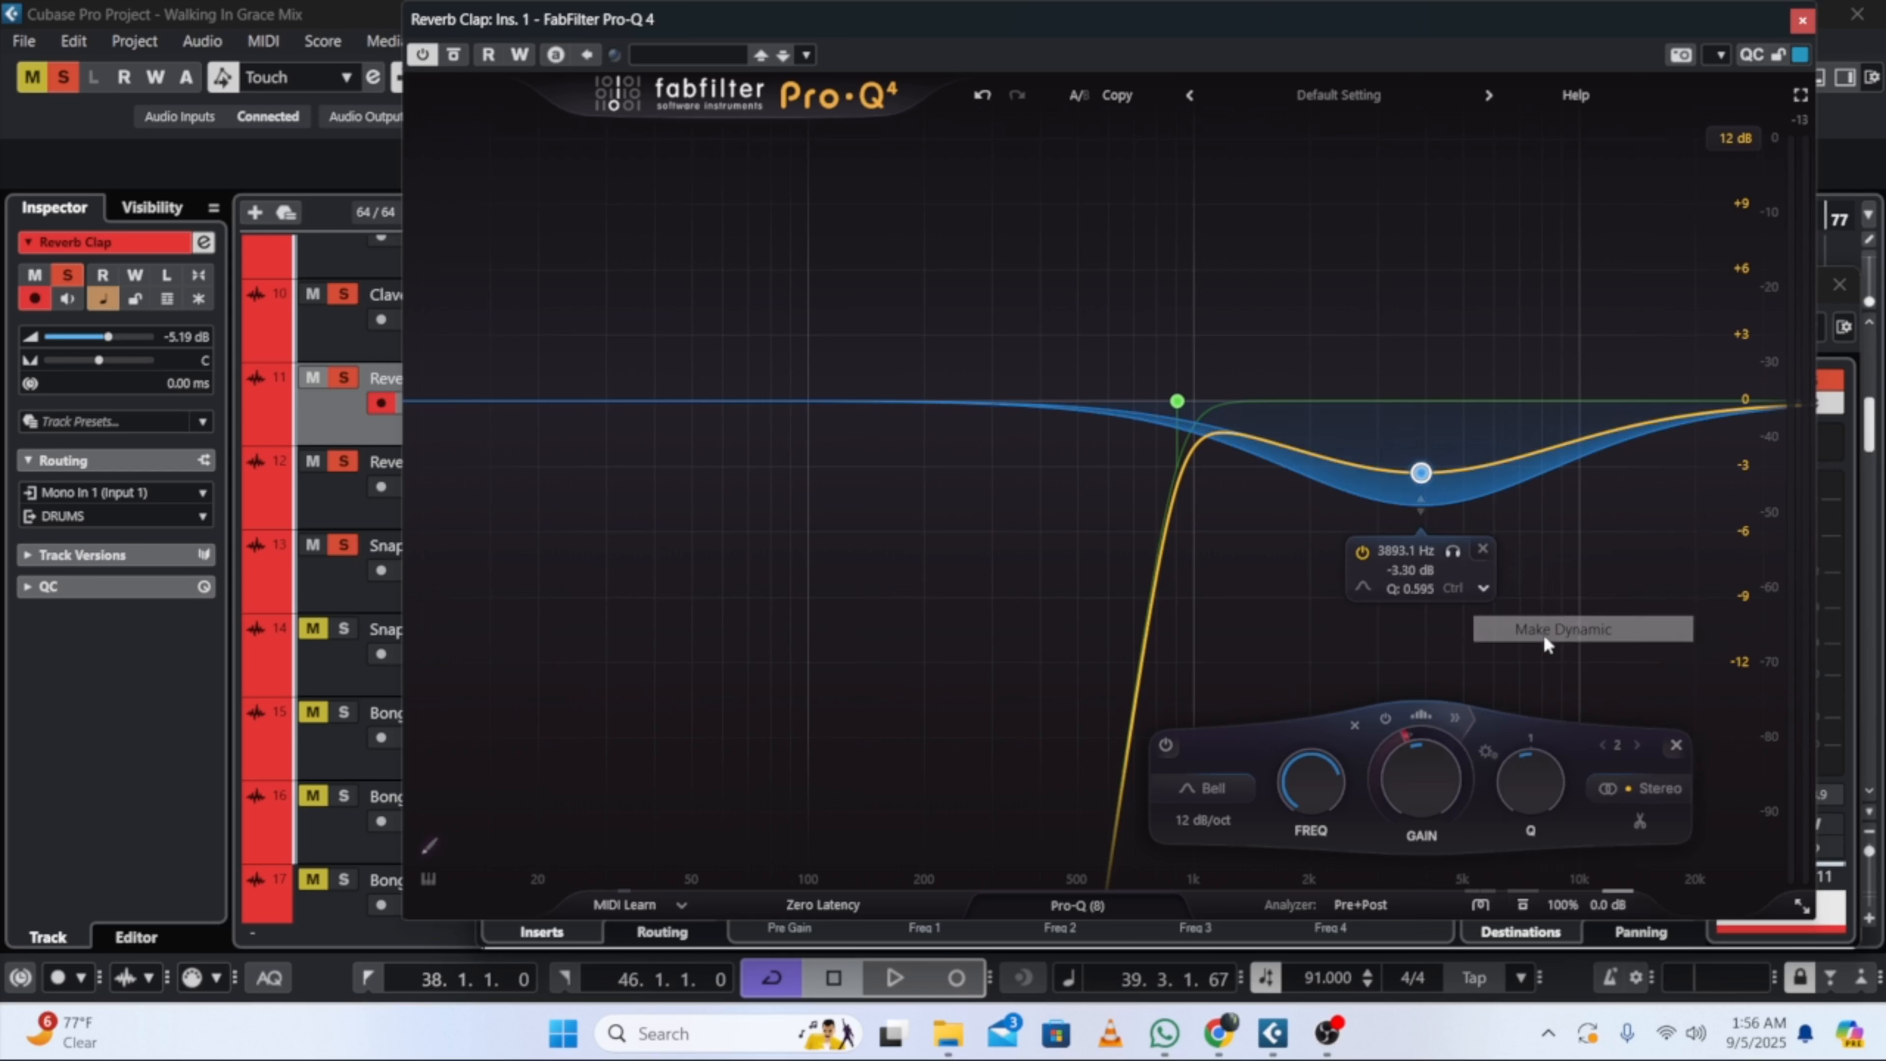
{"action": "key", "text": "space"}
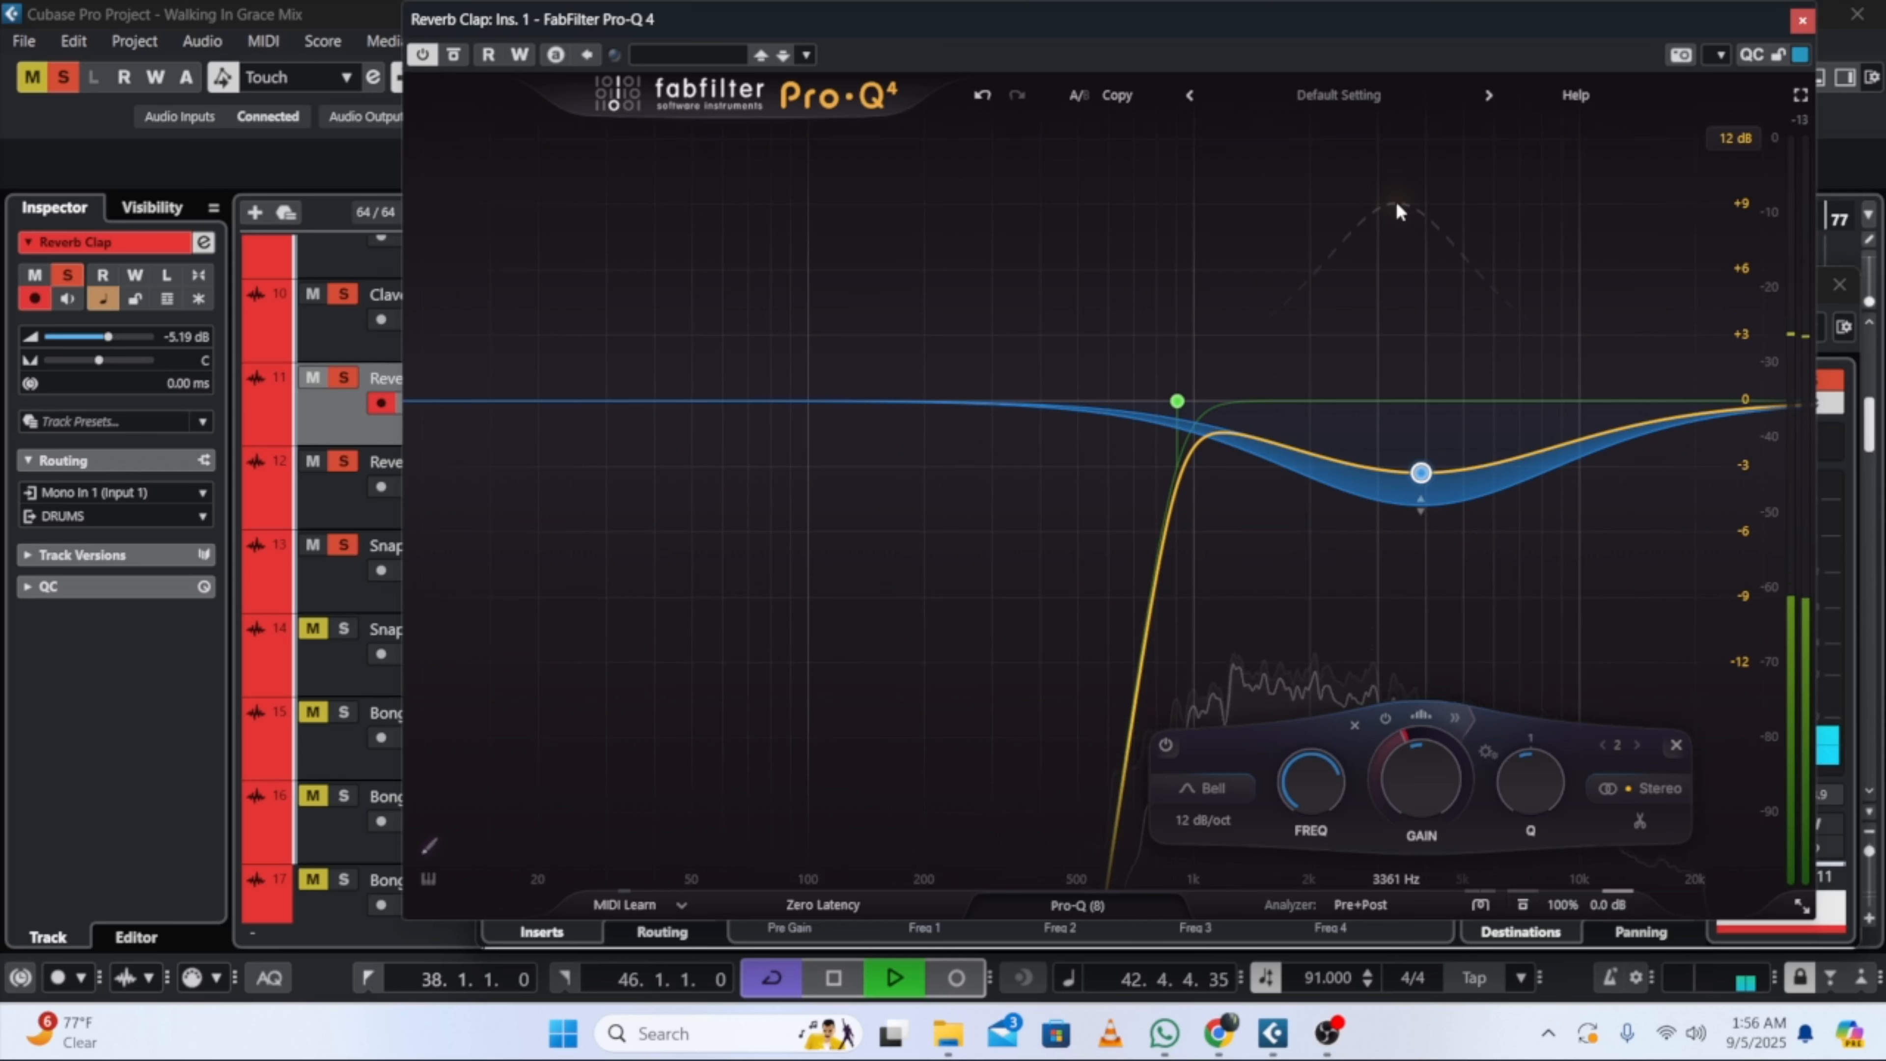
{"action": "left_click_drag", "start_coordinate": [1400, 770], "coordinate": [1406, 769]}
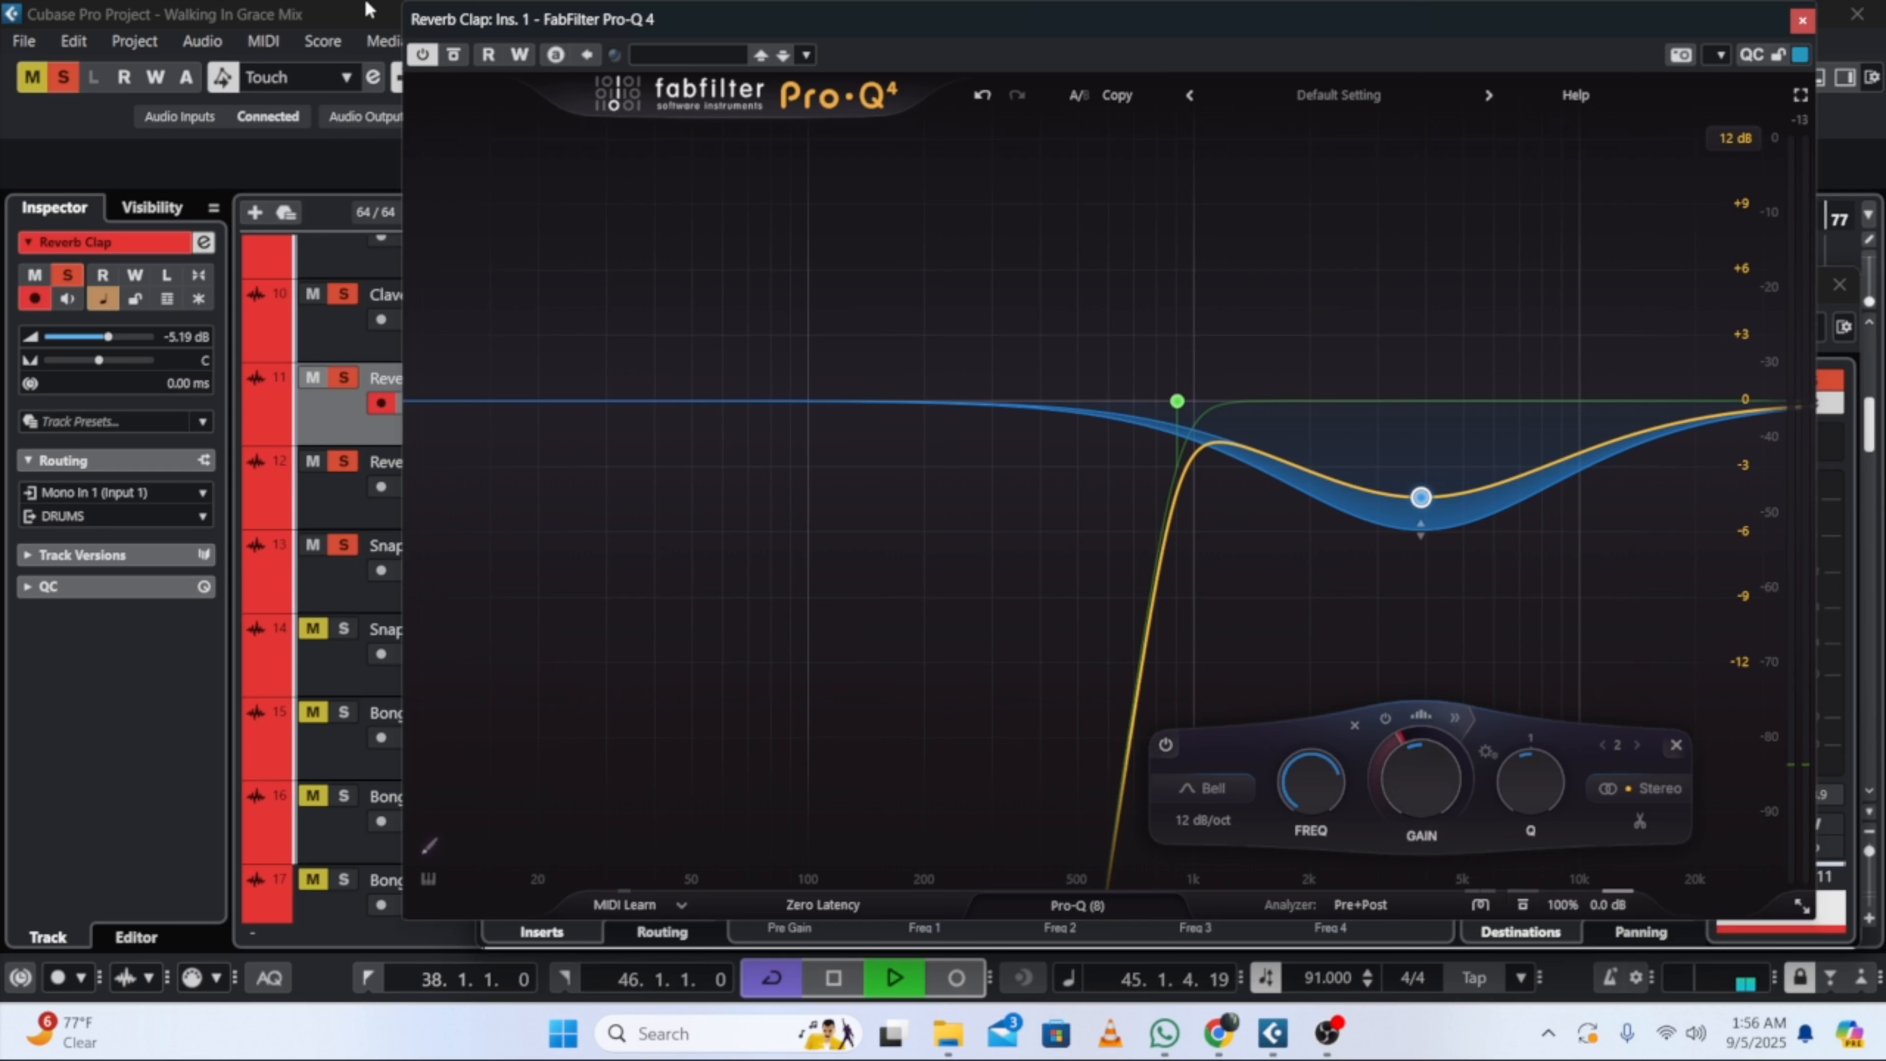
Step: Compare the Reverb Clap with and without the EQ, and close its plug-in and channel settings windows
{"action": "left_click", "coordinate": [452, 55]}
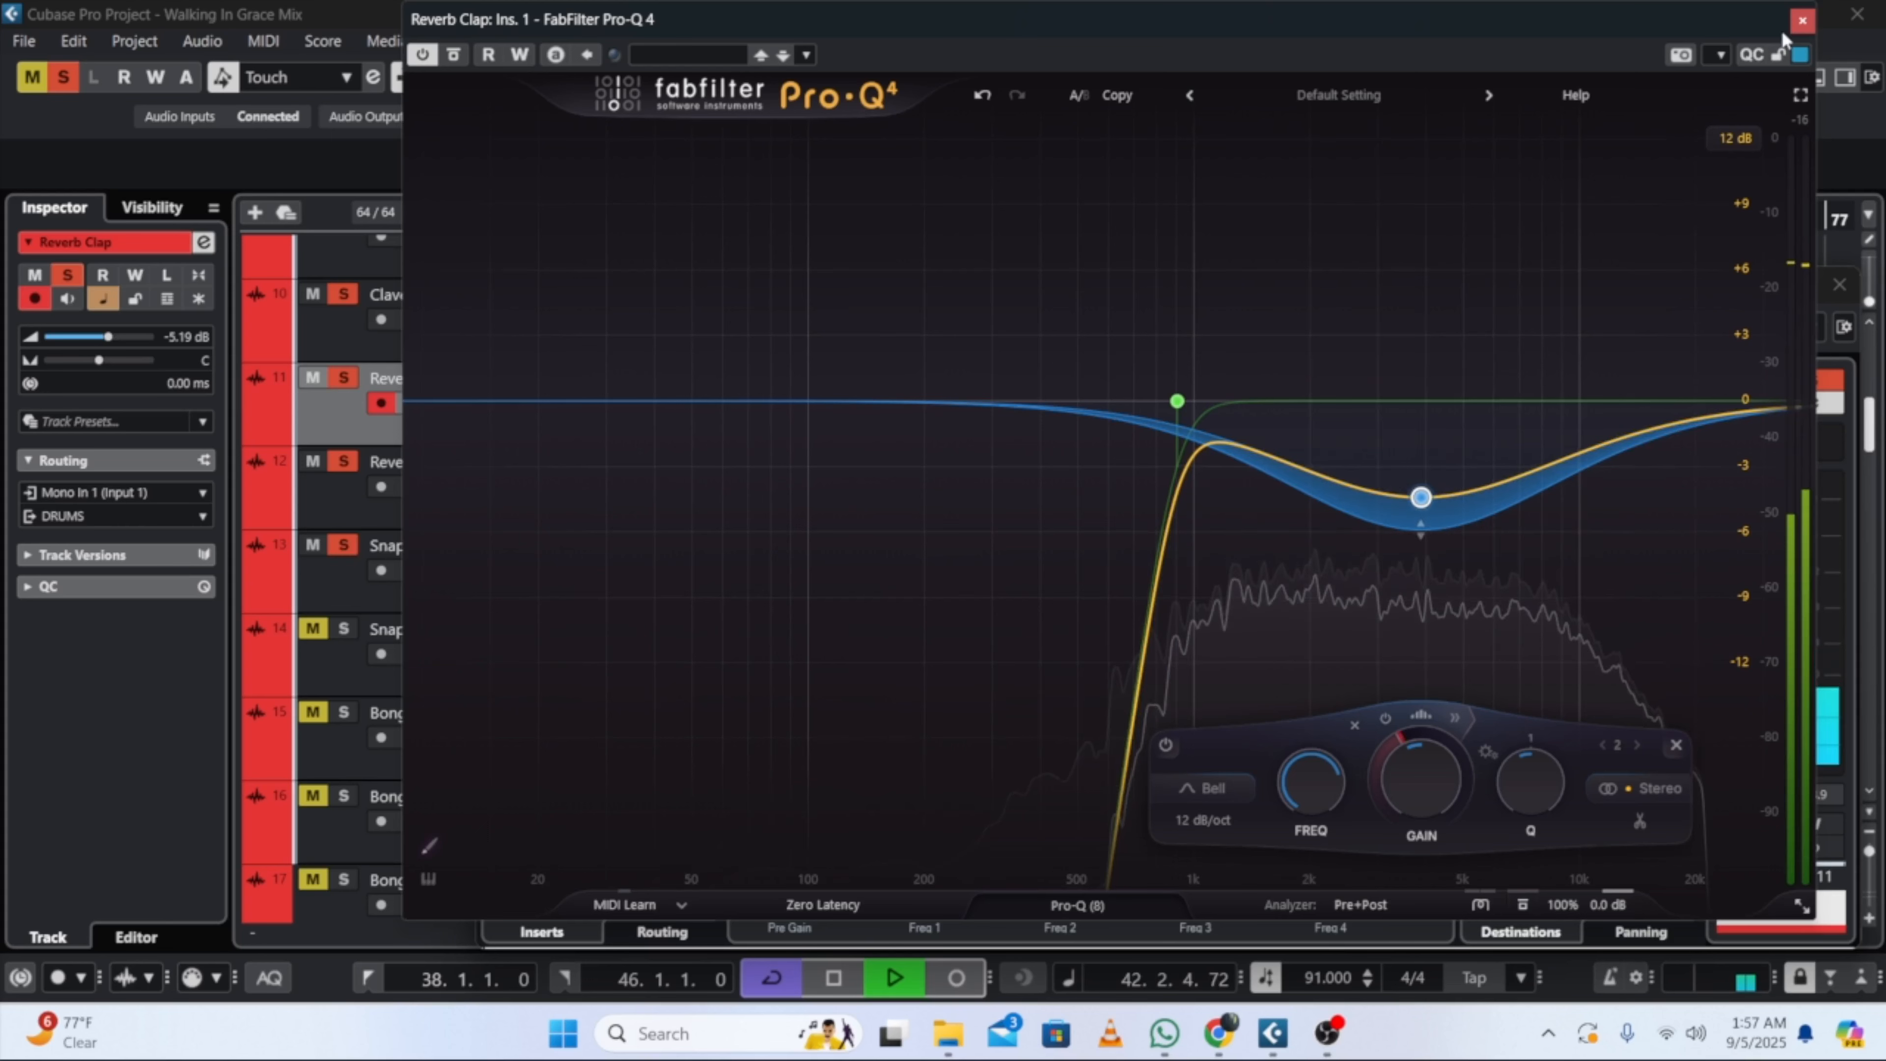
{"action": "left_click", "coordinate": [1802, 21]}
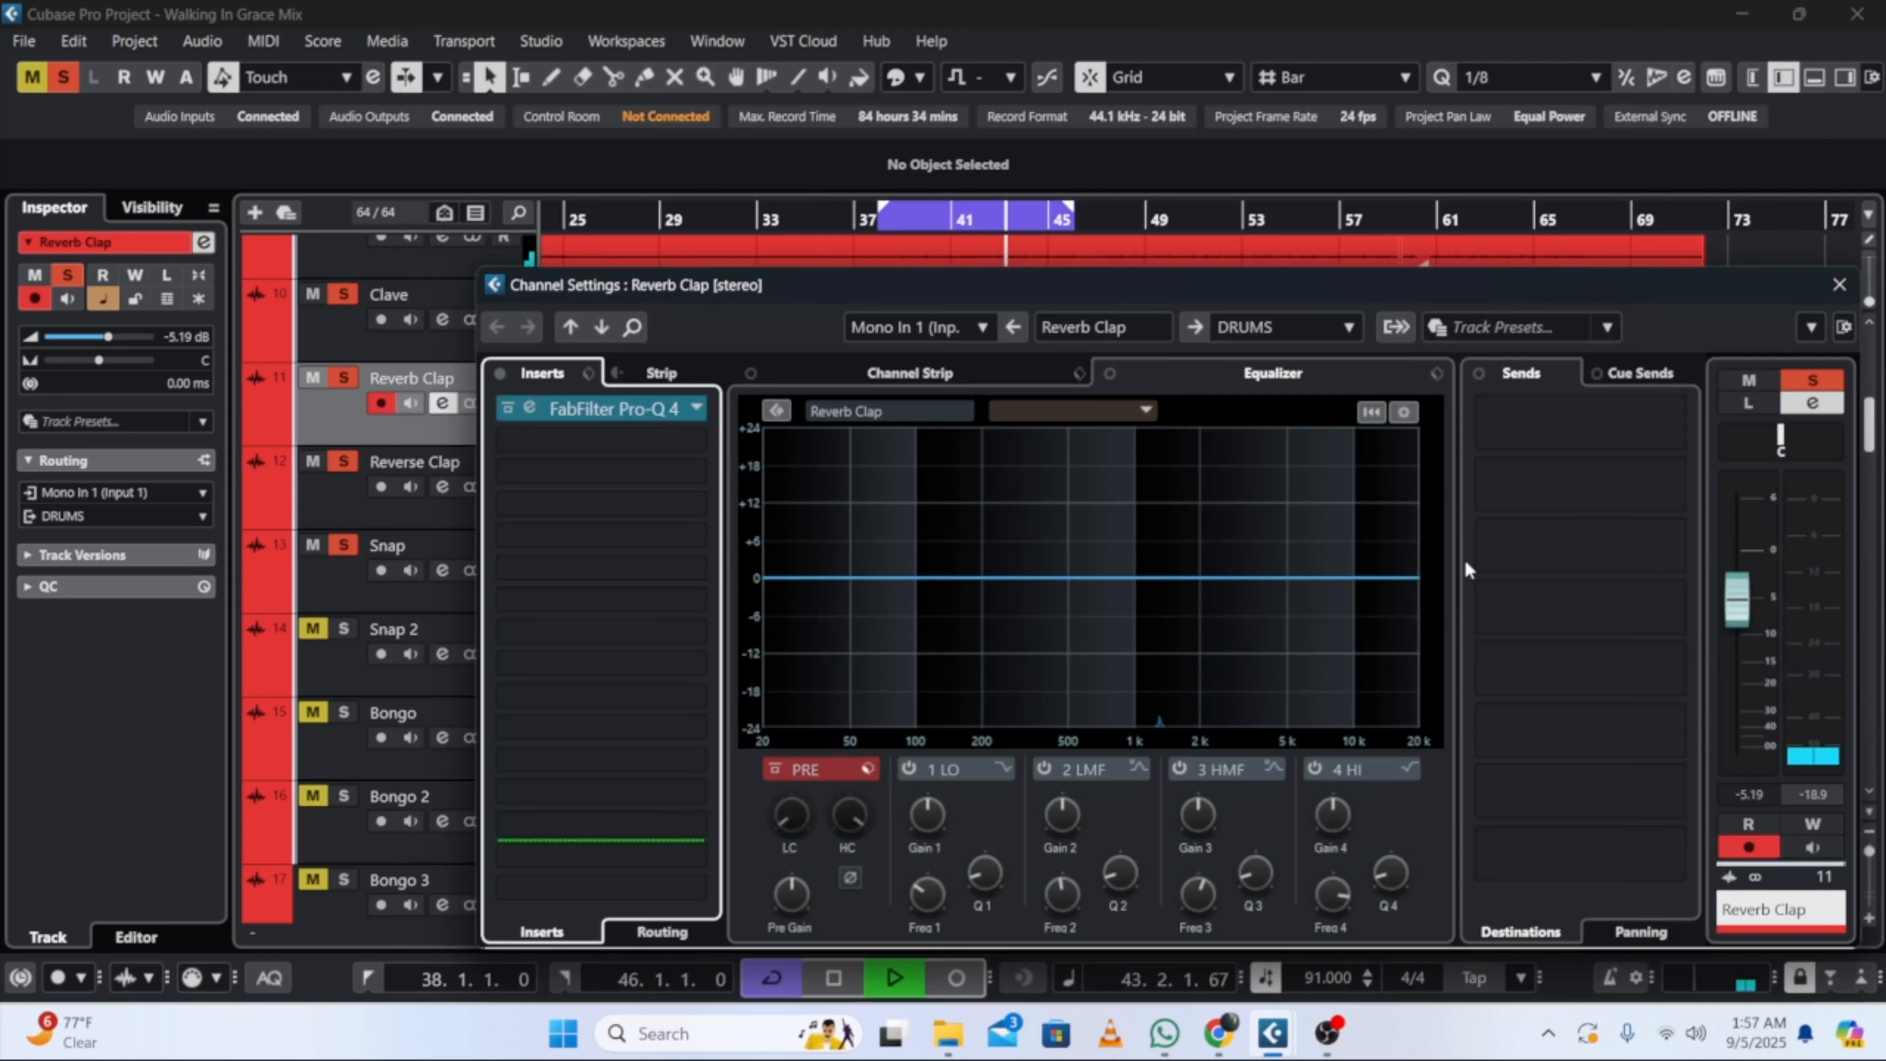
{"action": "left_click", "coordinate": [1837, 285]}
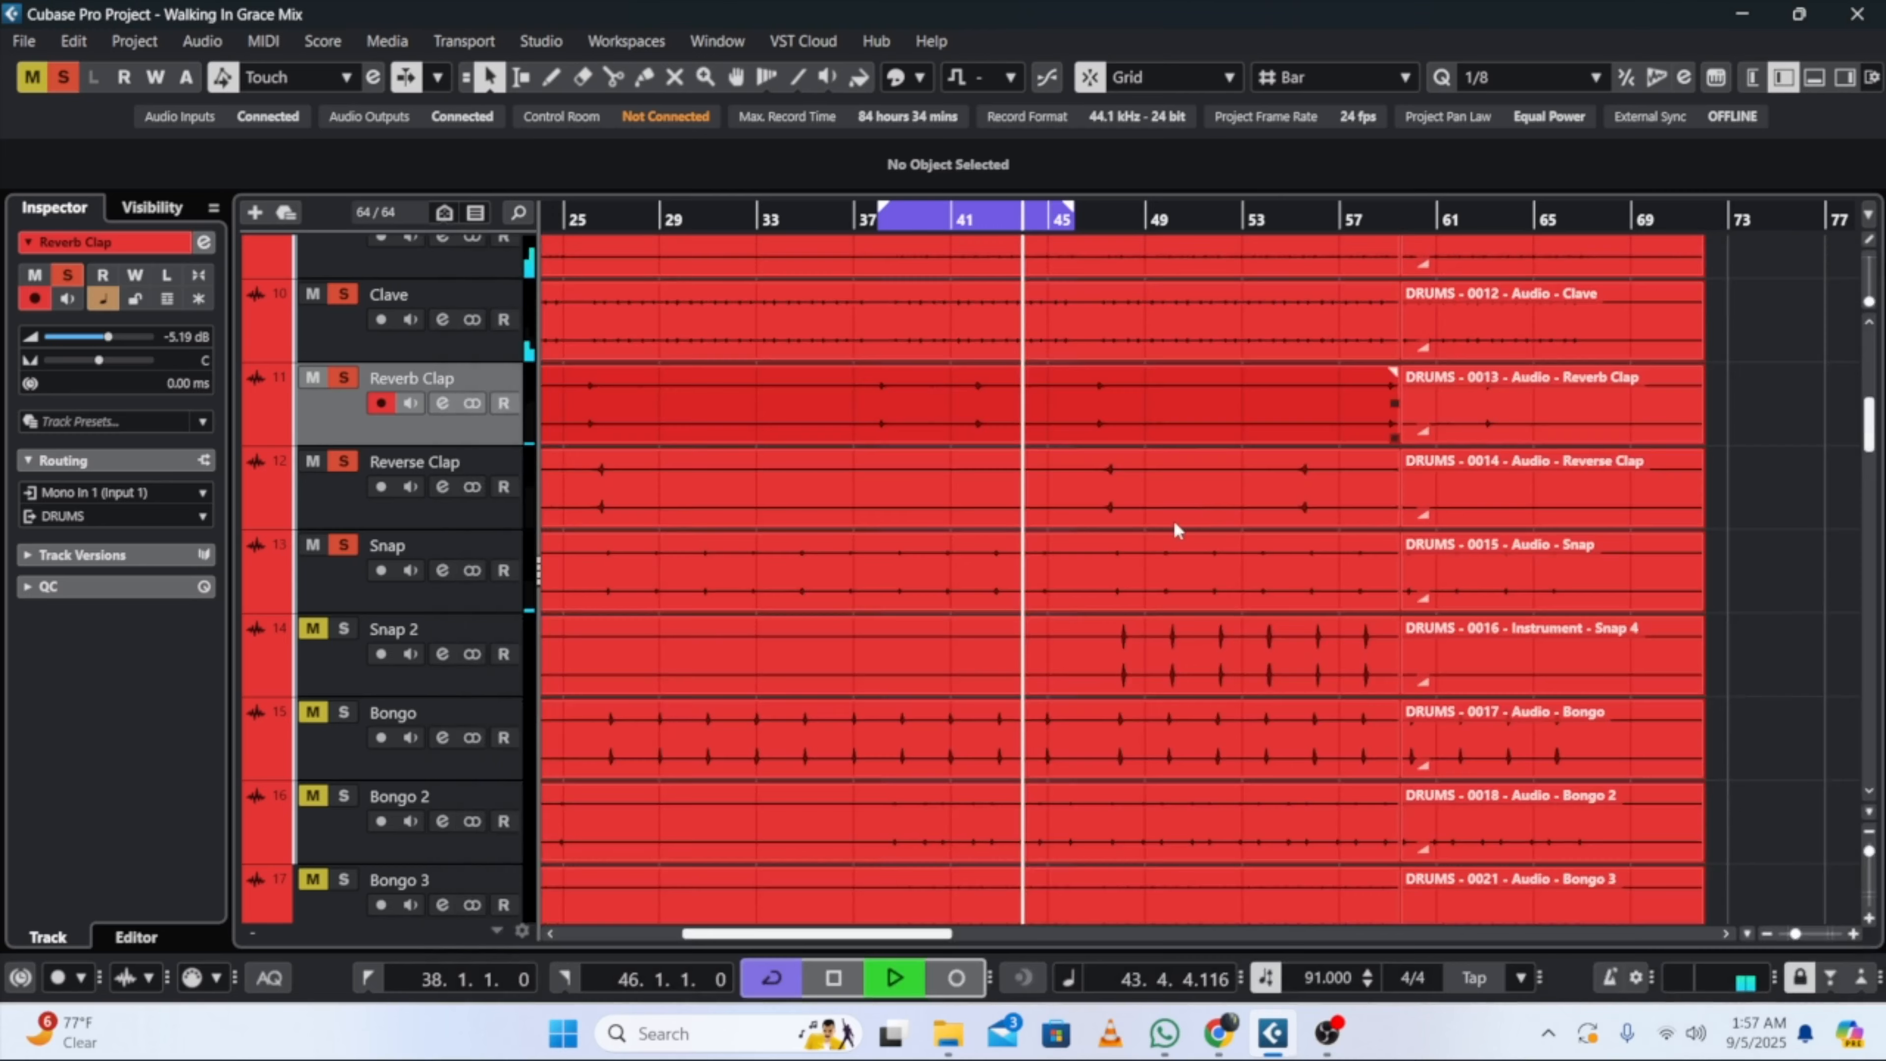
Step: Solo the Snap 2 track and move the loop range to bars 47–55, restarting playback within it
{"action": "left_click", "coordinate": [343, 631]}
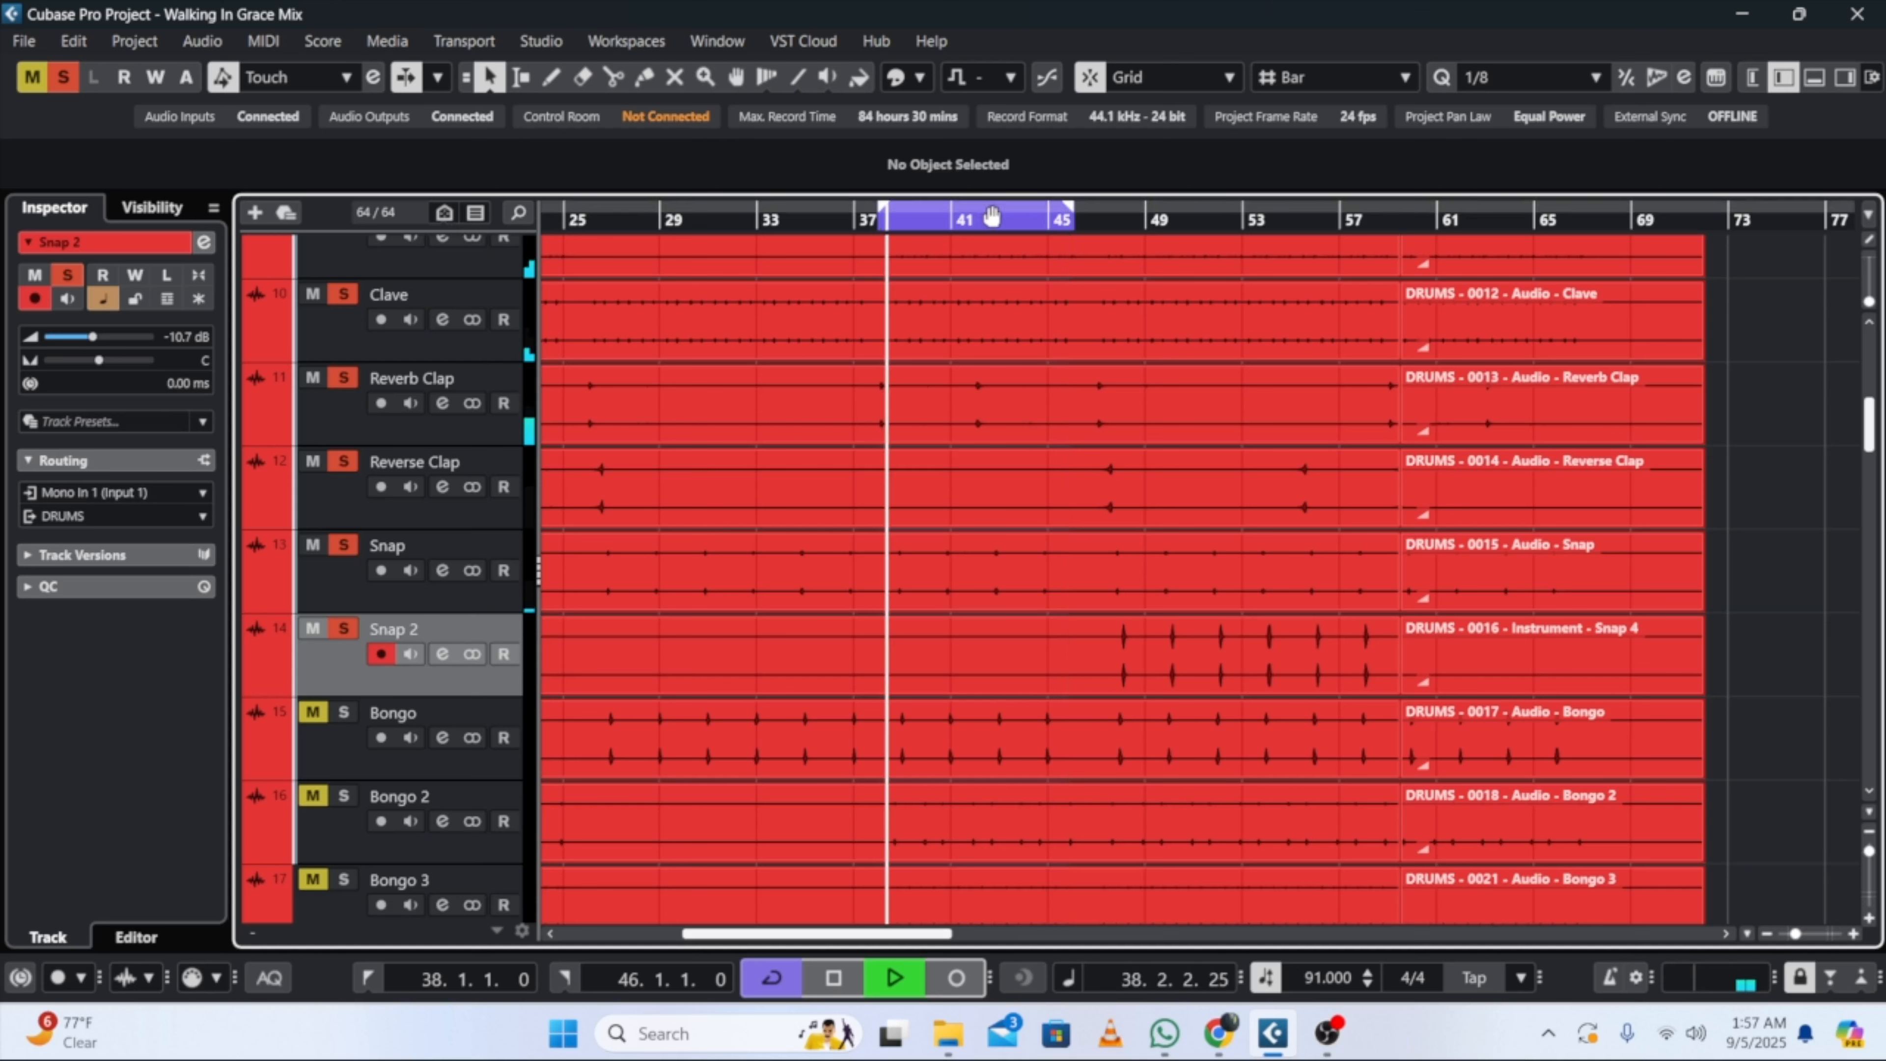
{"action": "left_click_drag", "start_coordinate": [992, 216], "coordinate": [1211, 217]}
{"action": "left_click", "coordinate": [1107, 219]}
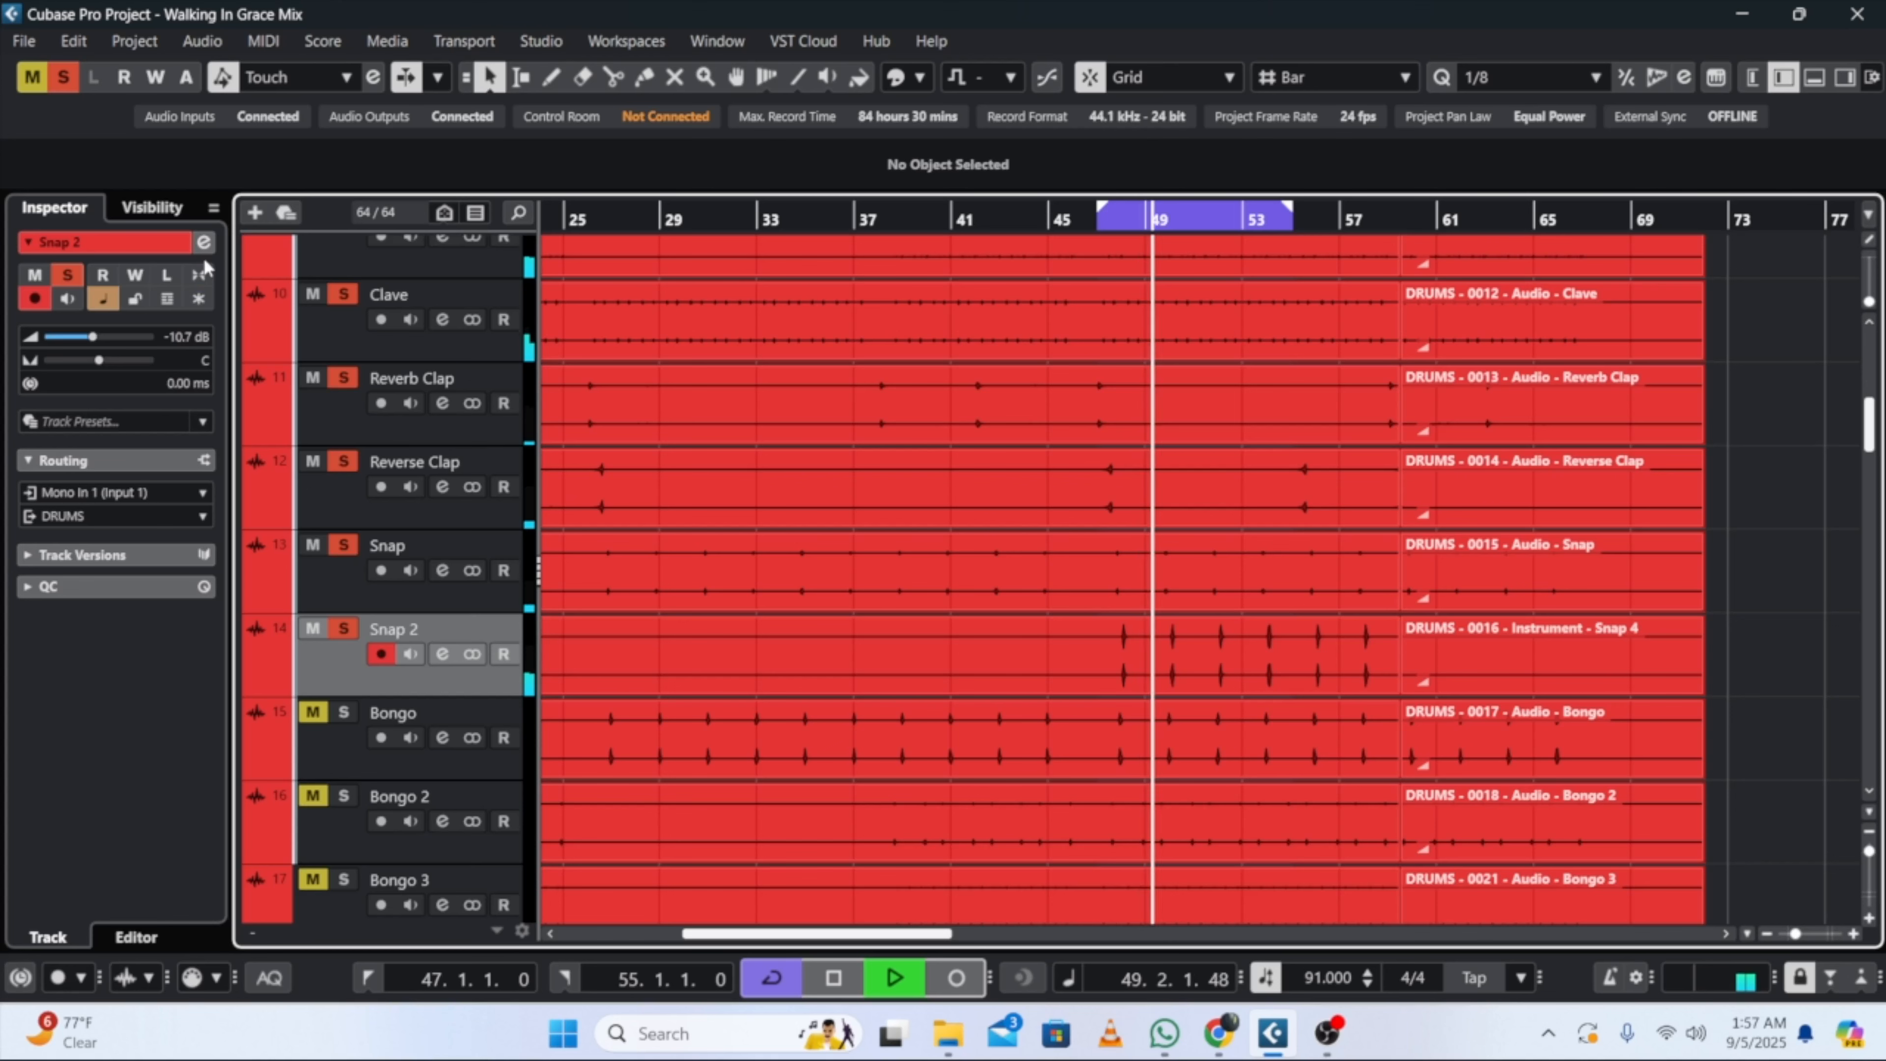
Step: Load FabFilter Pro-Q 4 in the first insert slot of the Snap 2 channel
{"action": "left_click", "coordinate": [204, 244]}
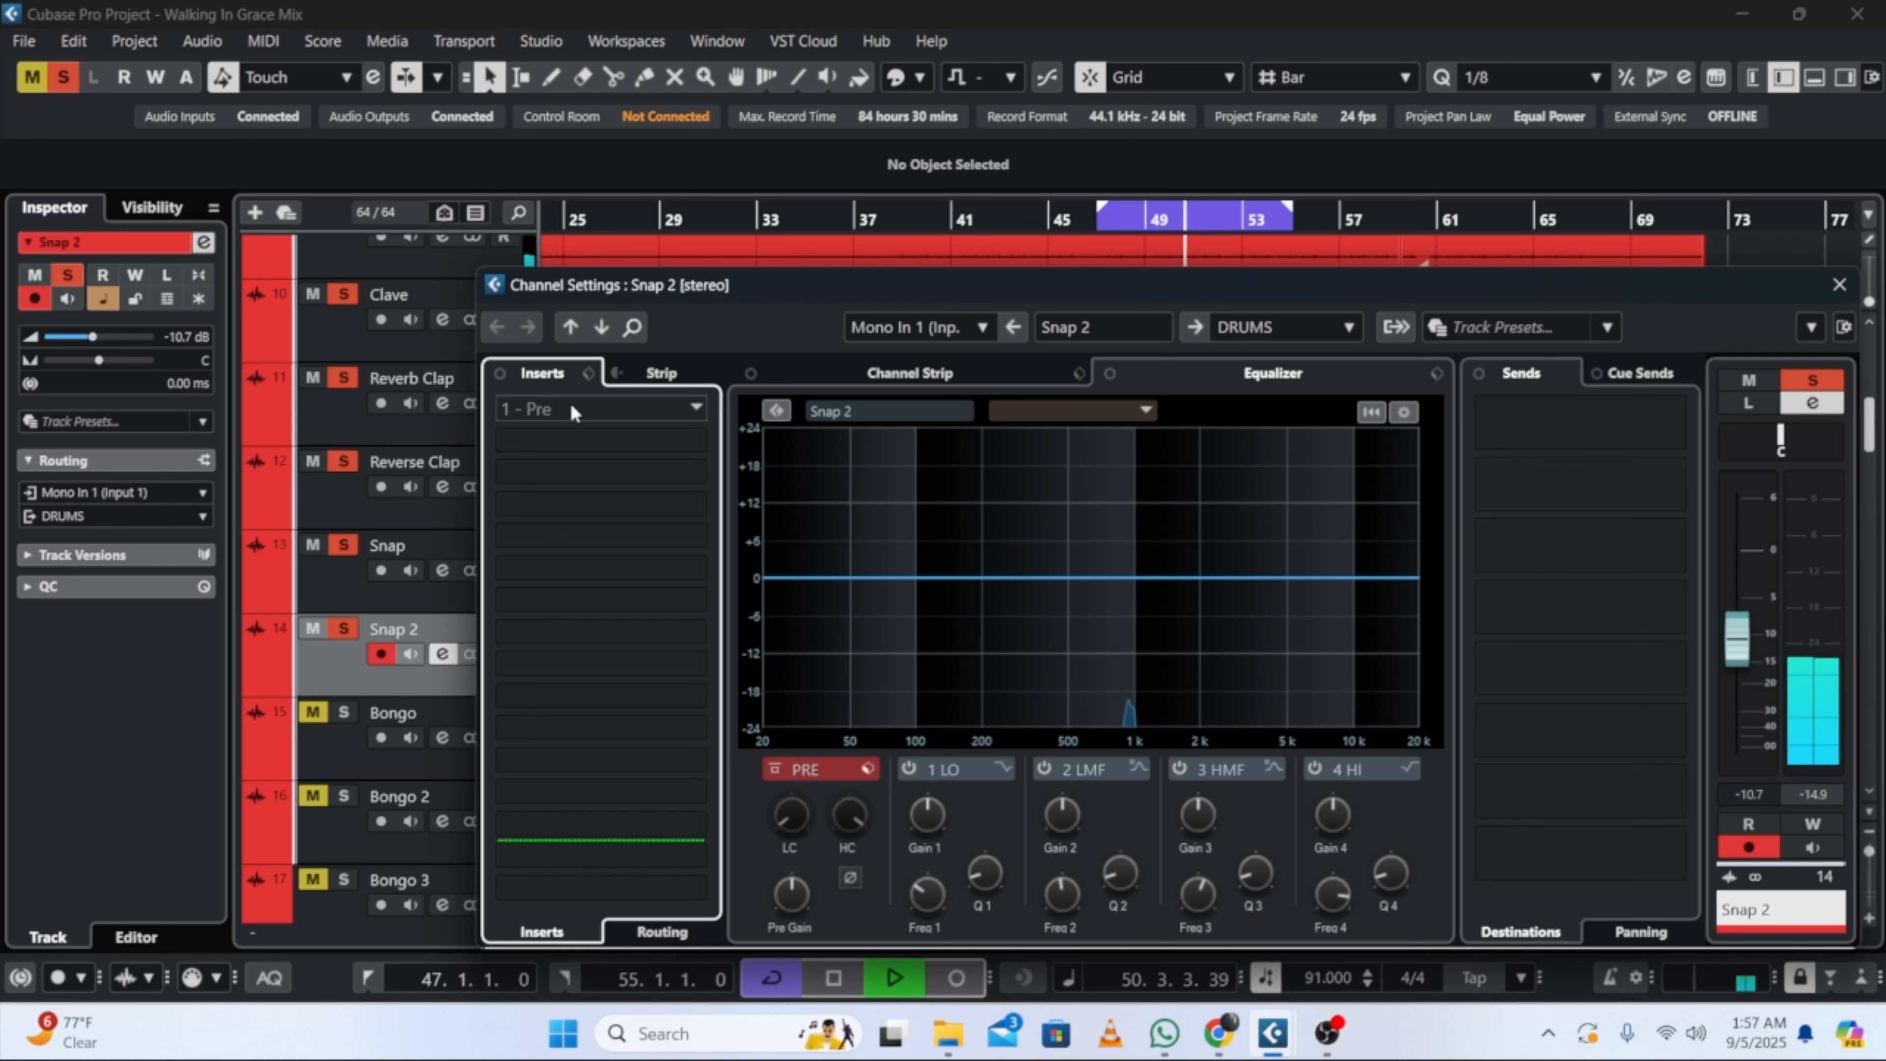
{"action": "left_click", "coordinate": [572, 406]}
{"action": "left_click", "coordinate": [530, 504]}
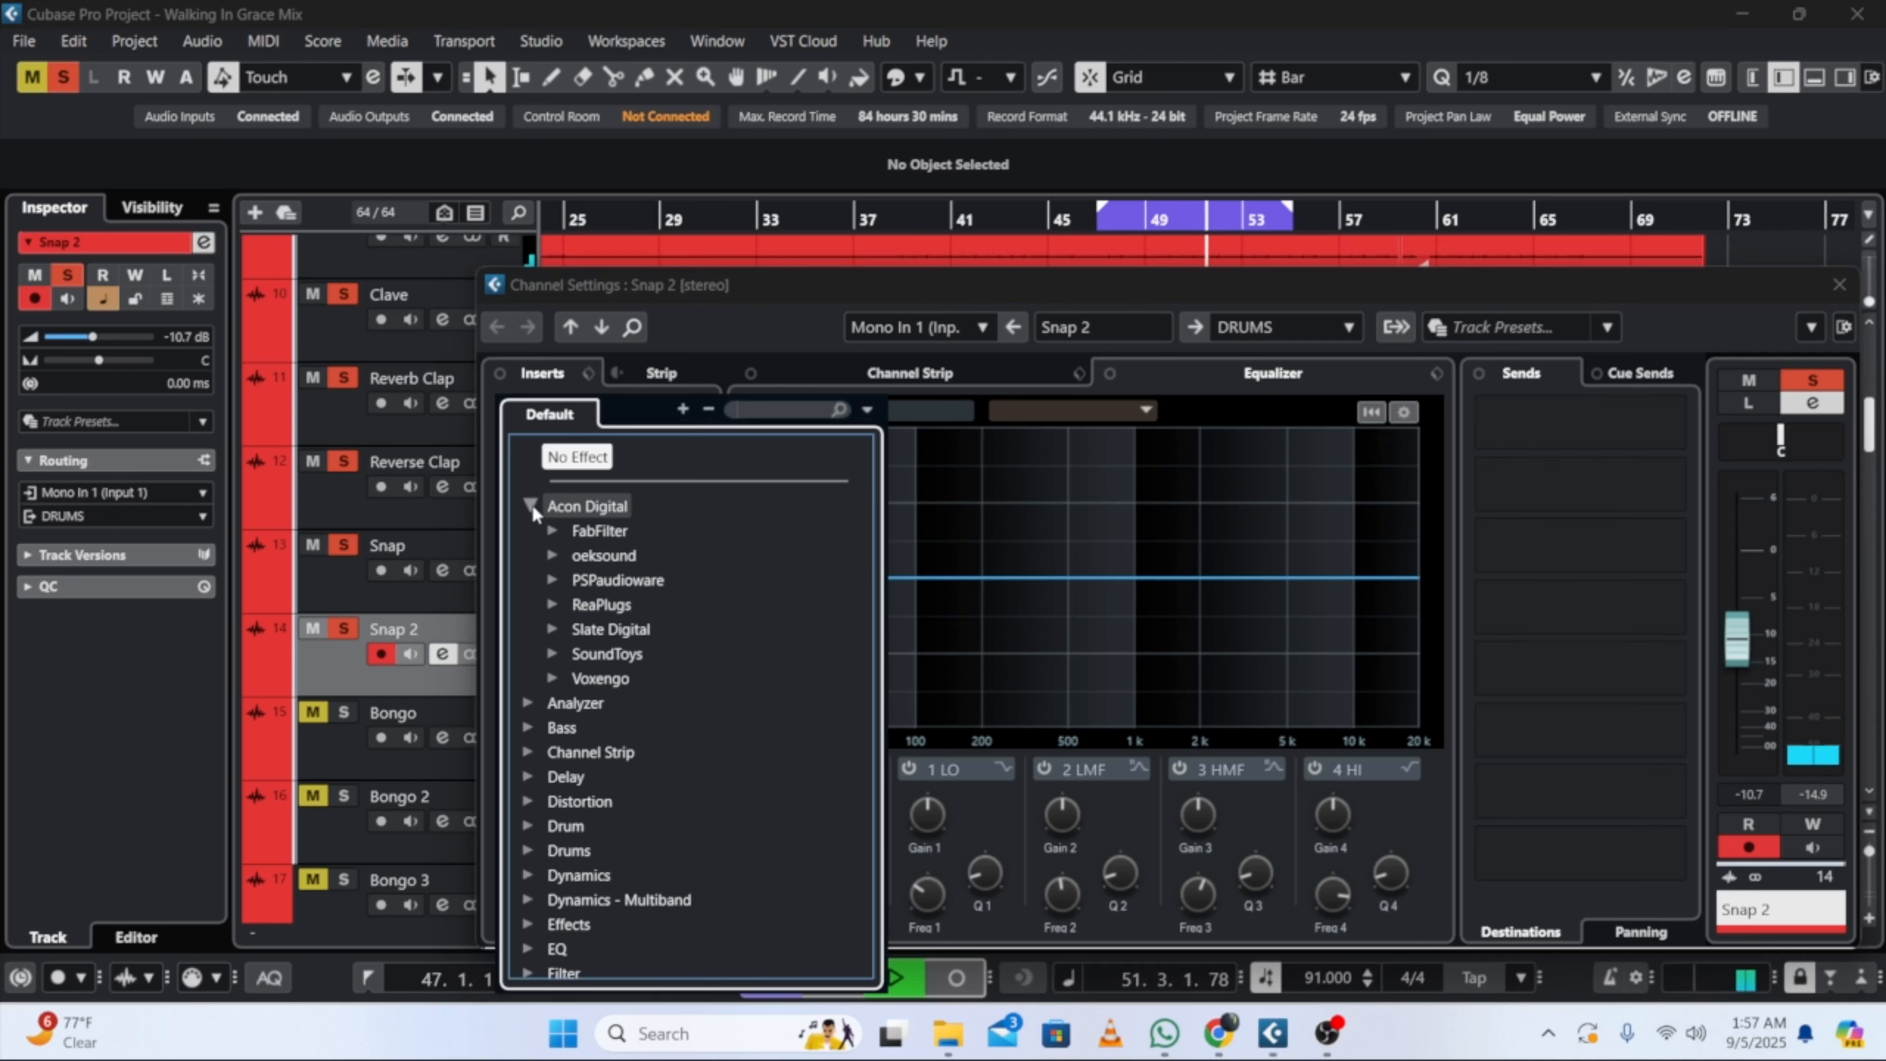
{"action": "left_click", "coordinate": [556, 530]}
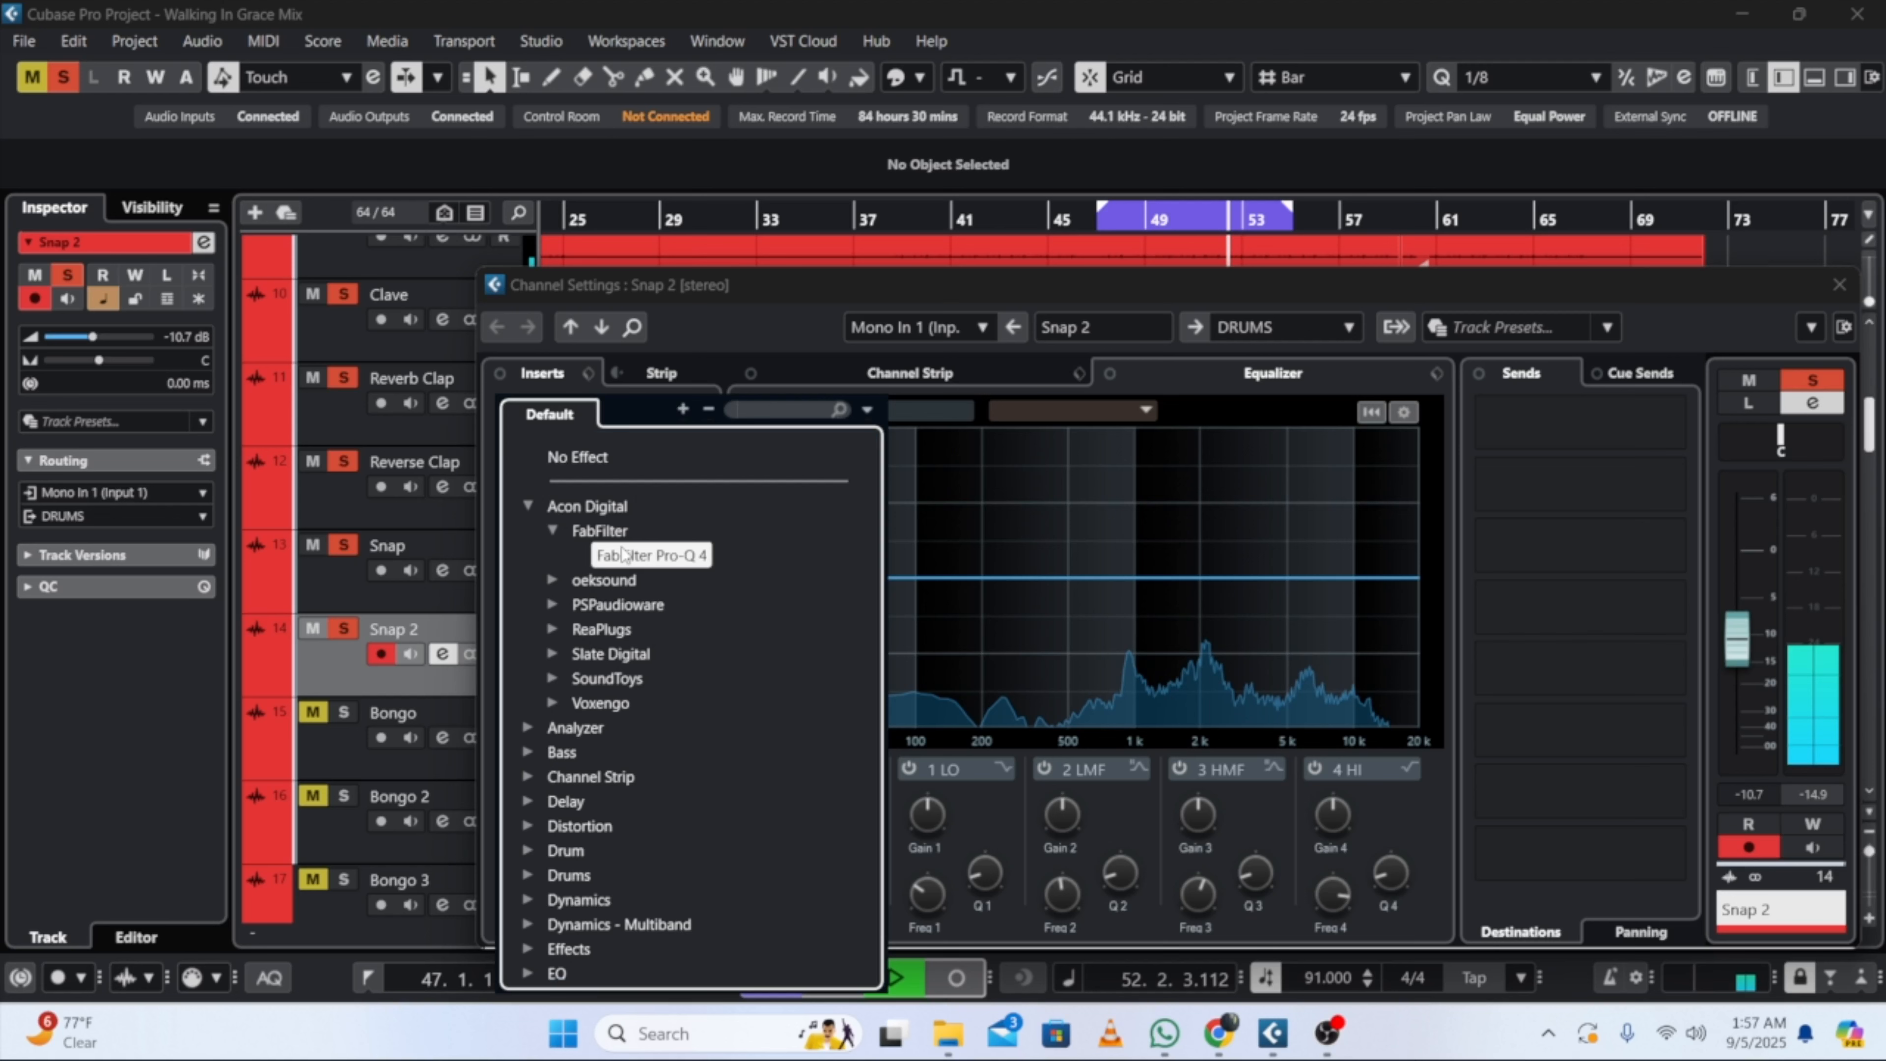
{"action": "left_click", "coordinate": [624, 554]}
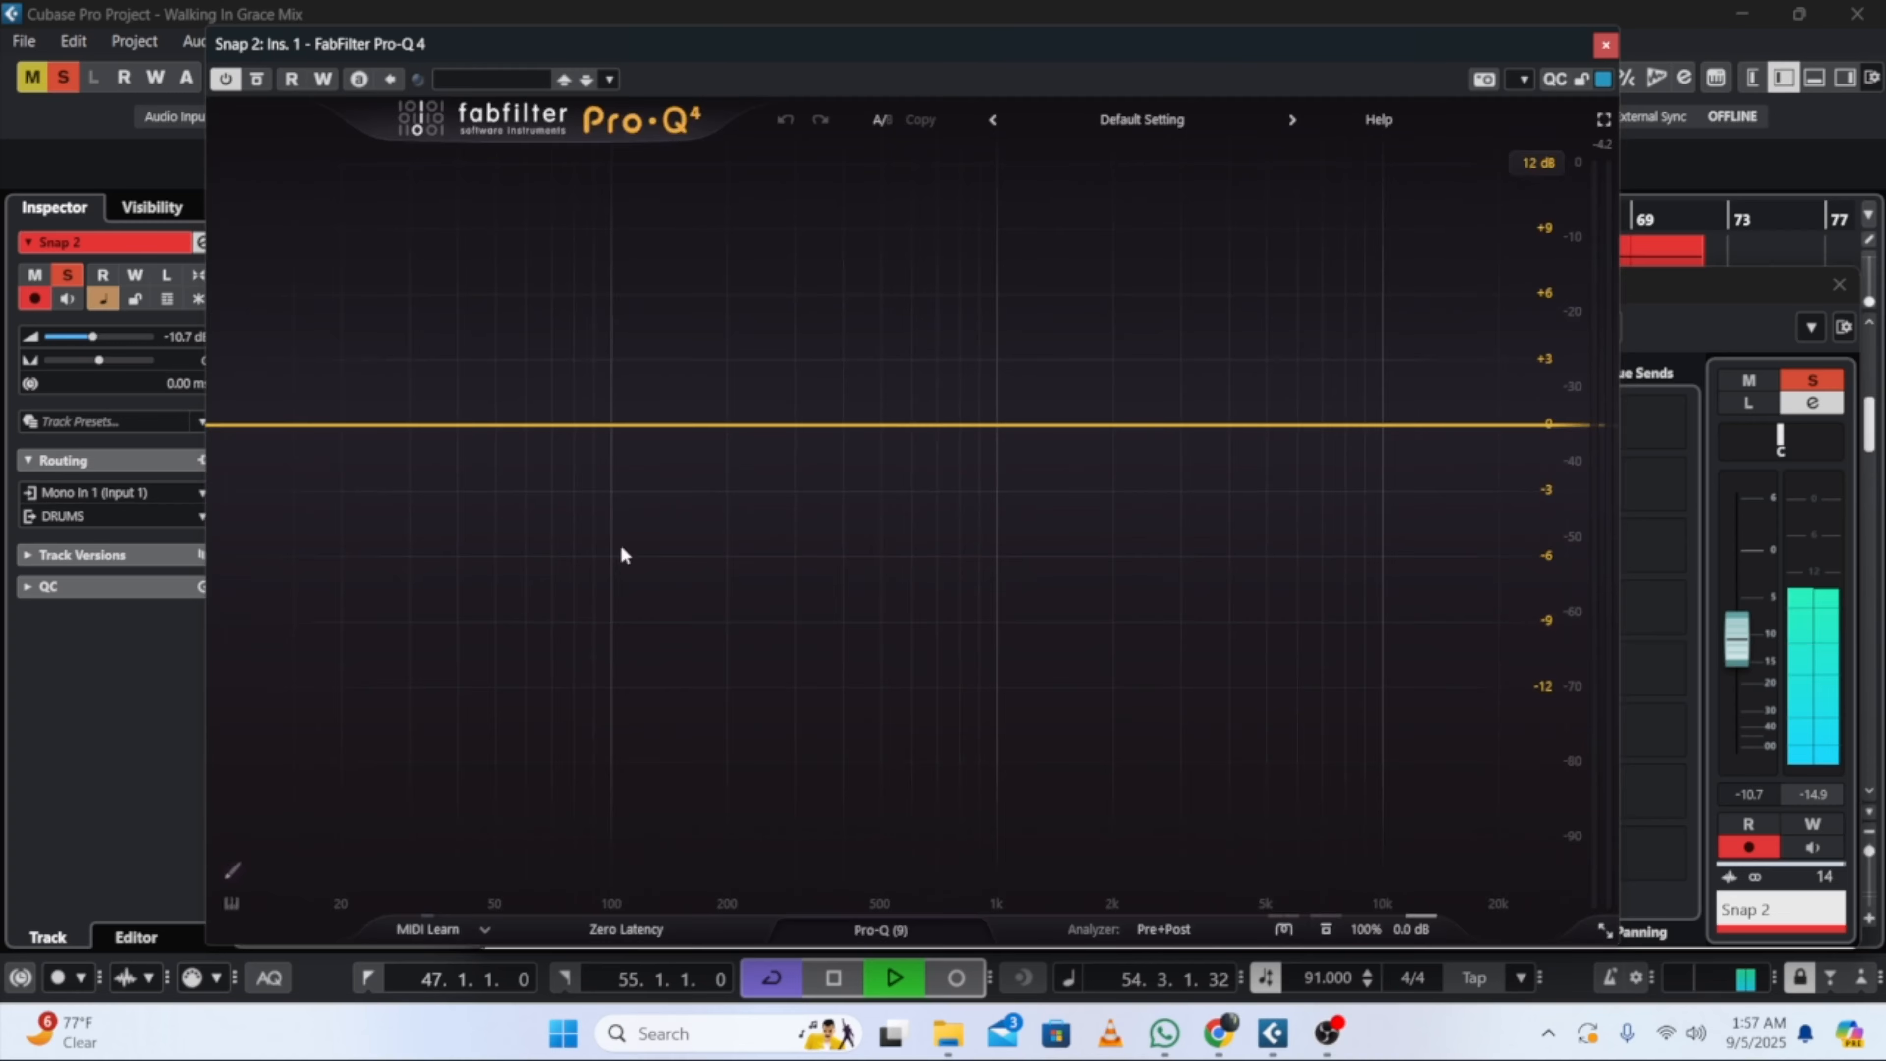
Step: Add a low-cut band to Snap 2 with a 36 dB/oct slope at about 787 Hz
{"action": "left_click", "coordinate": [238, 430]}
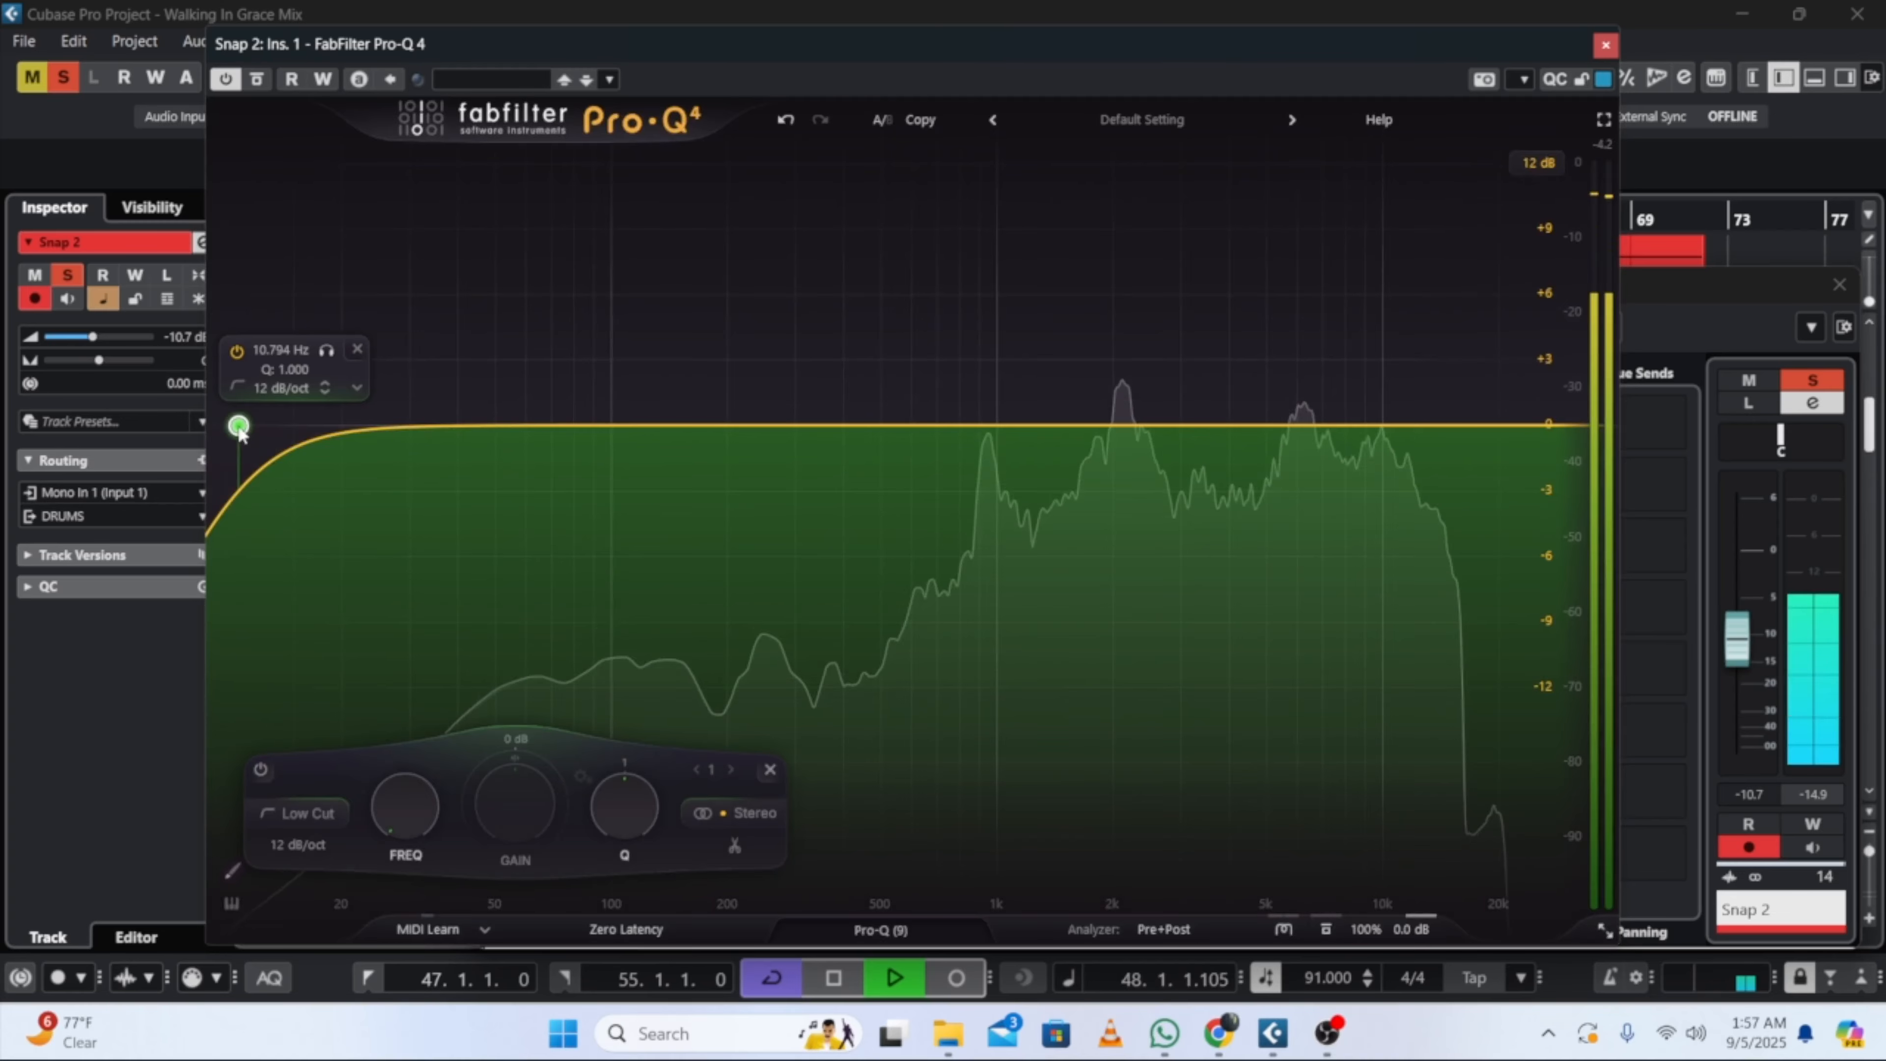
{"action": "left_click", "coordinate": [292, 847]}
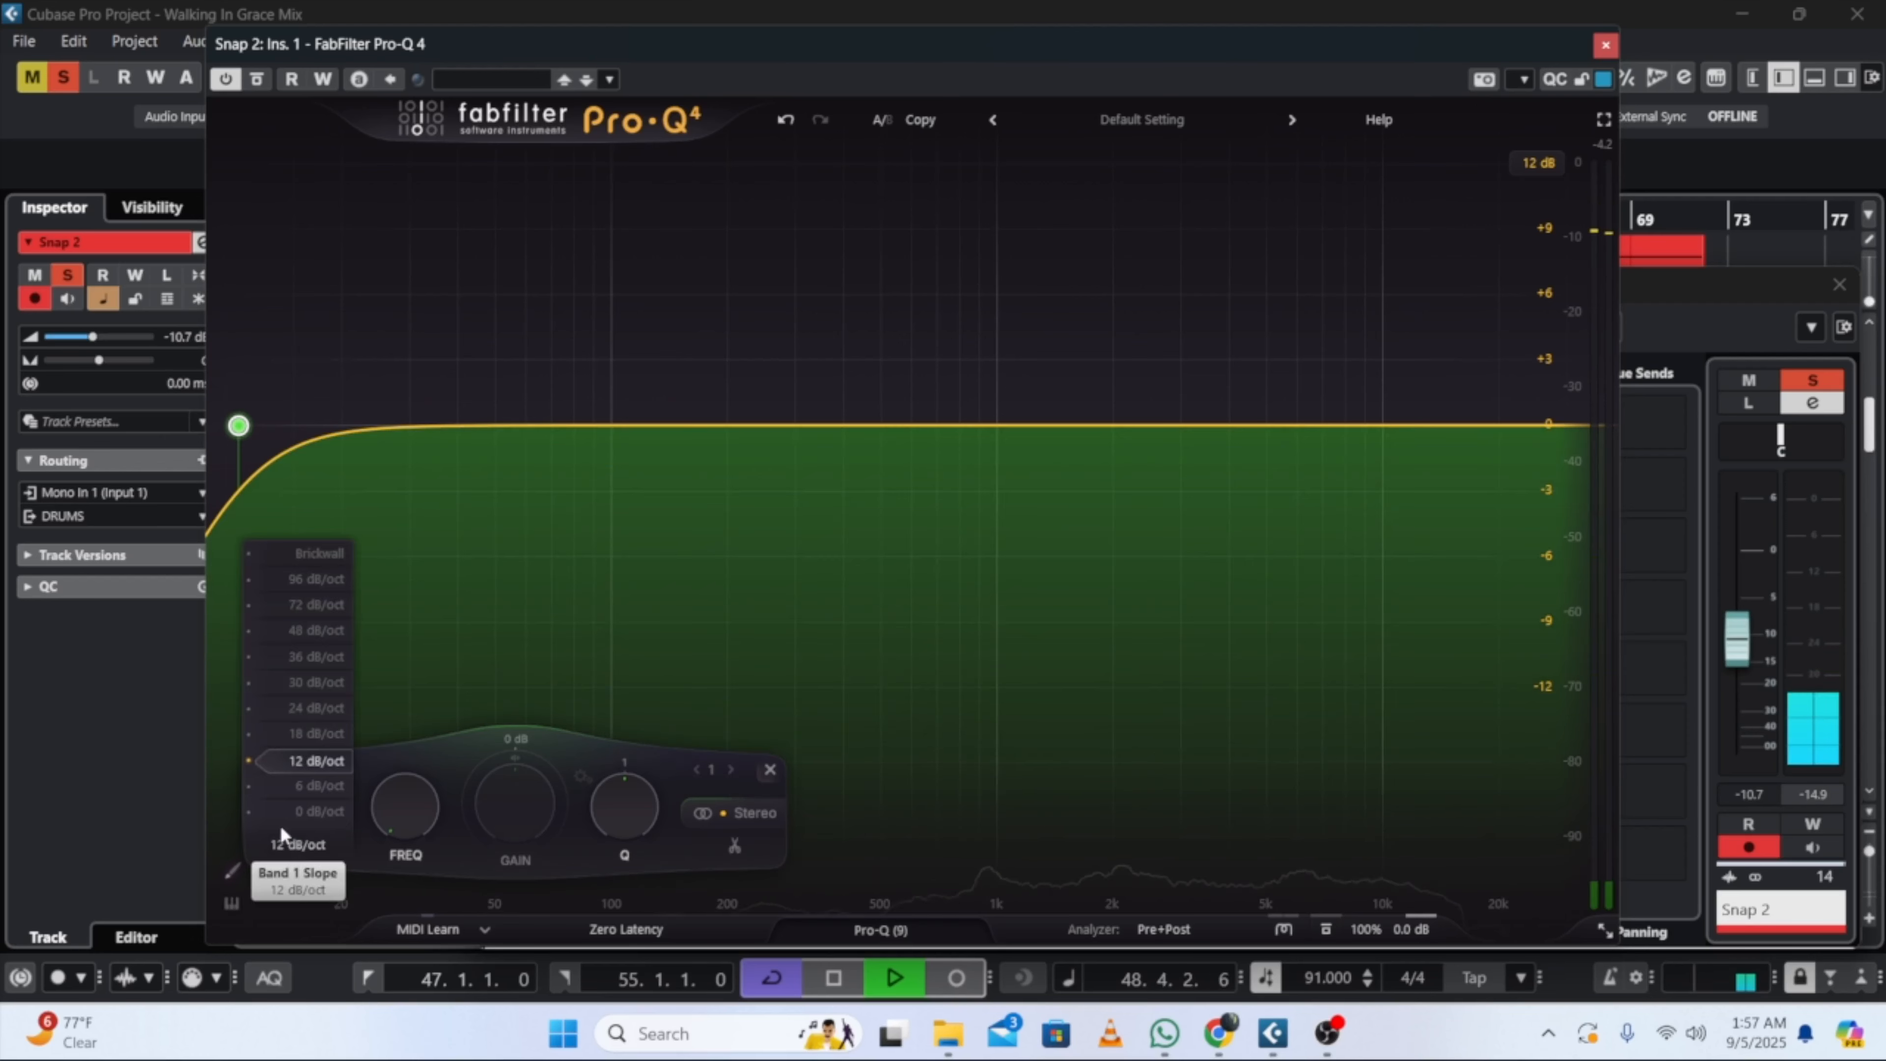
{"action": "left_click", "coordinate": [302, 656]}
{"action": "left_click_drag", "start_coordinate": [404, 803], "coordinate": [387, 661]}
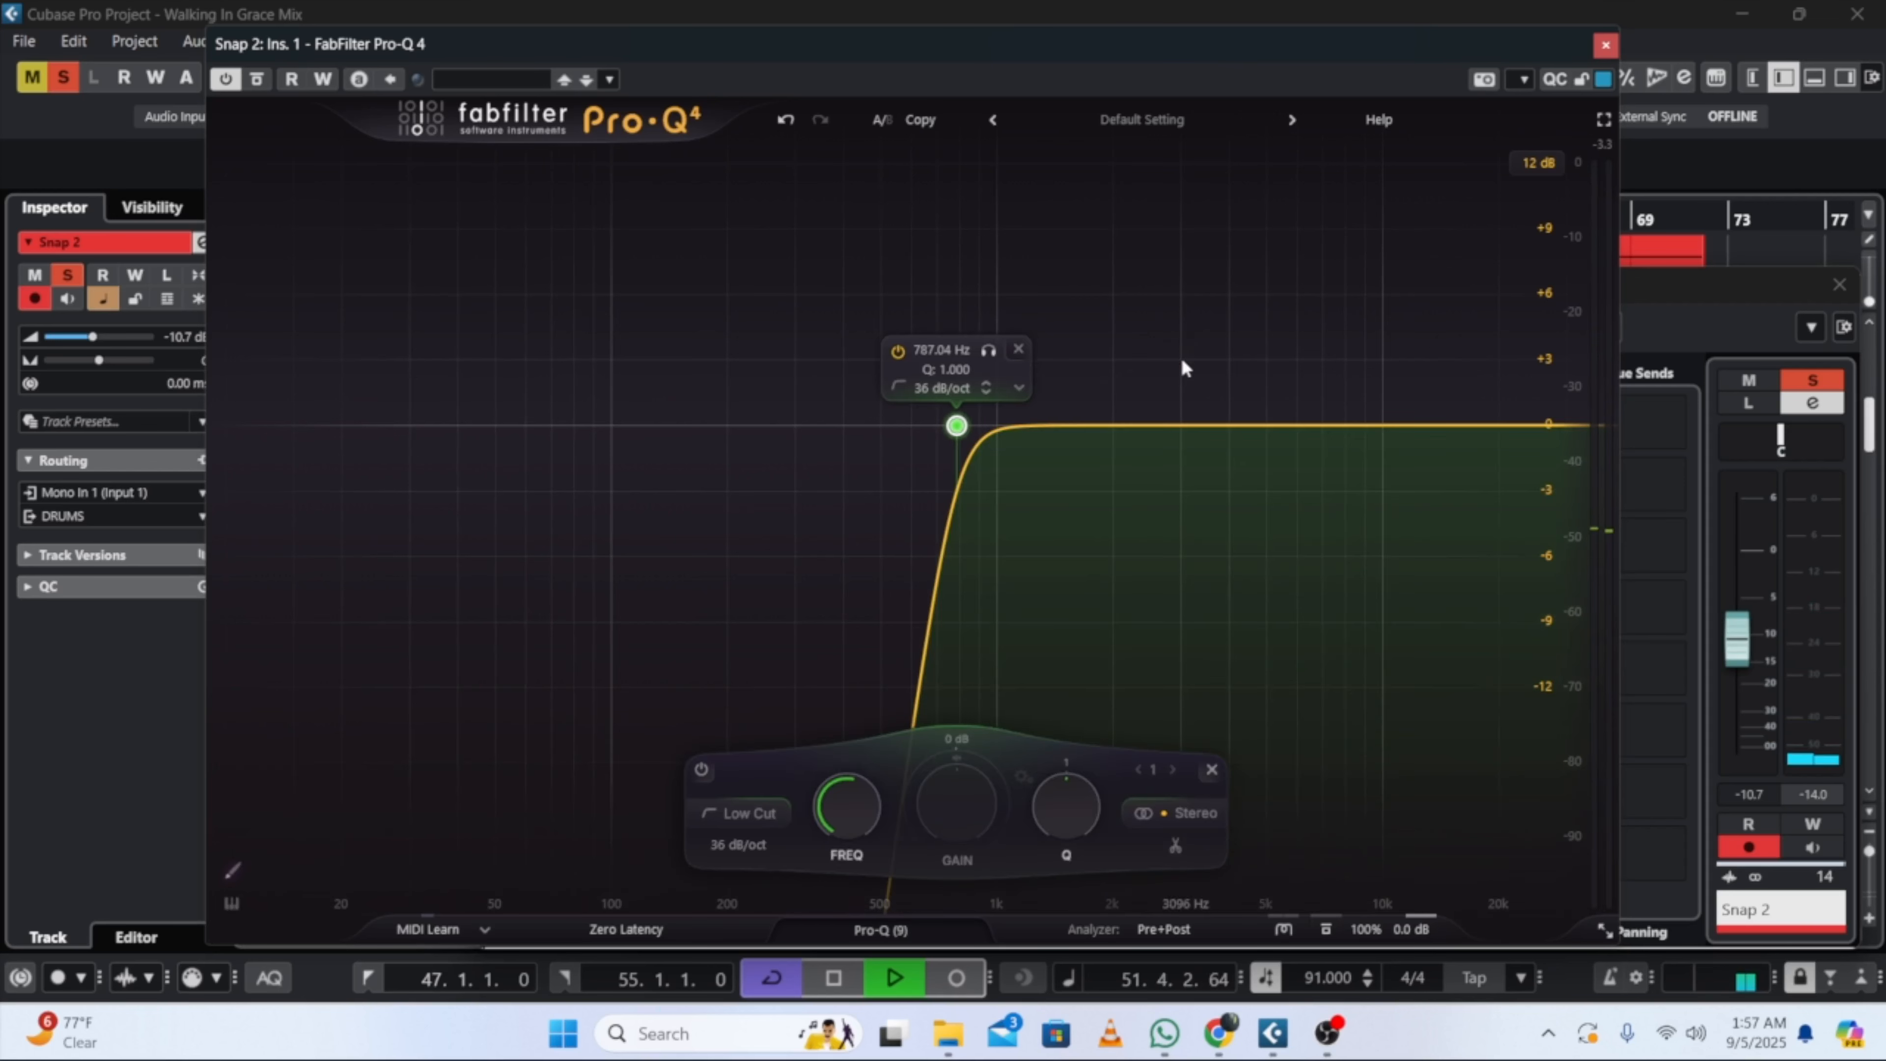
Step: Add a dynamic bell band to Snap 2 at about 2064 Hz with a gain of about -2.5 dB
{"action": "left_click", "coordinate": [1117, 437]}
{"action": "left_click_drag", "start_coordinate": [1116, 806], "coordinate": [1078, 848]}
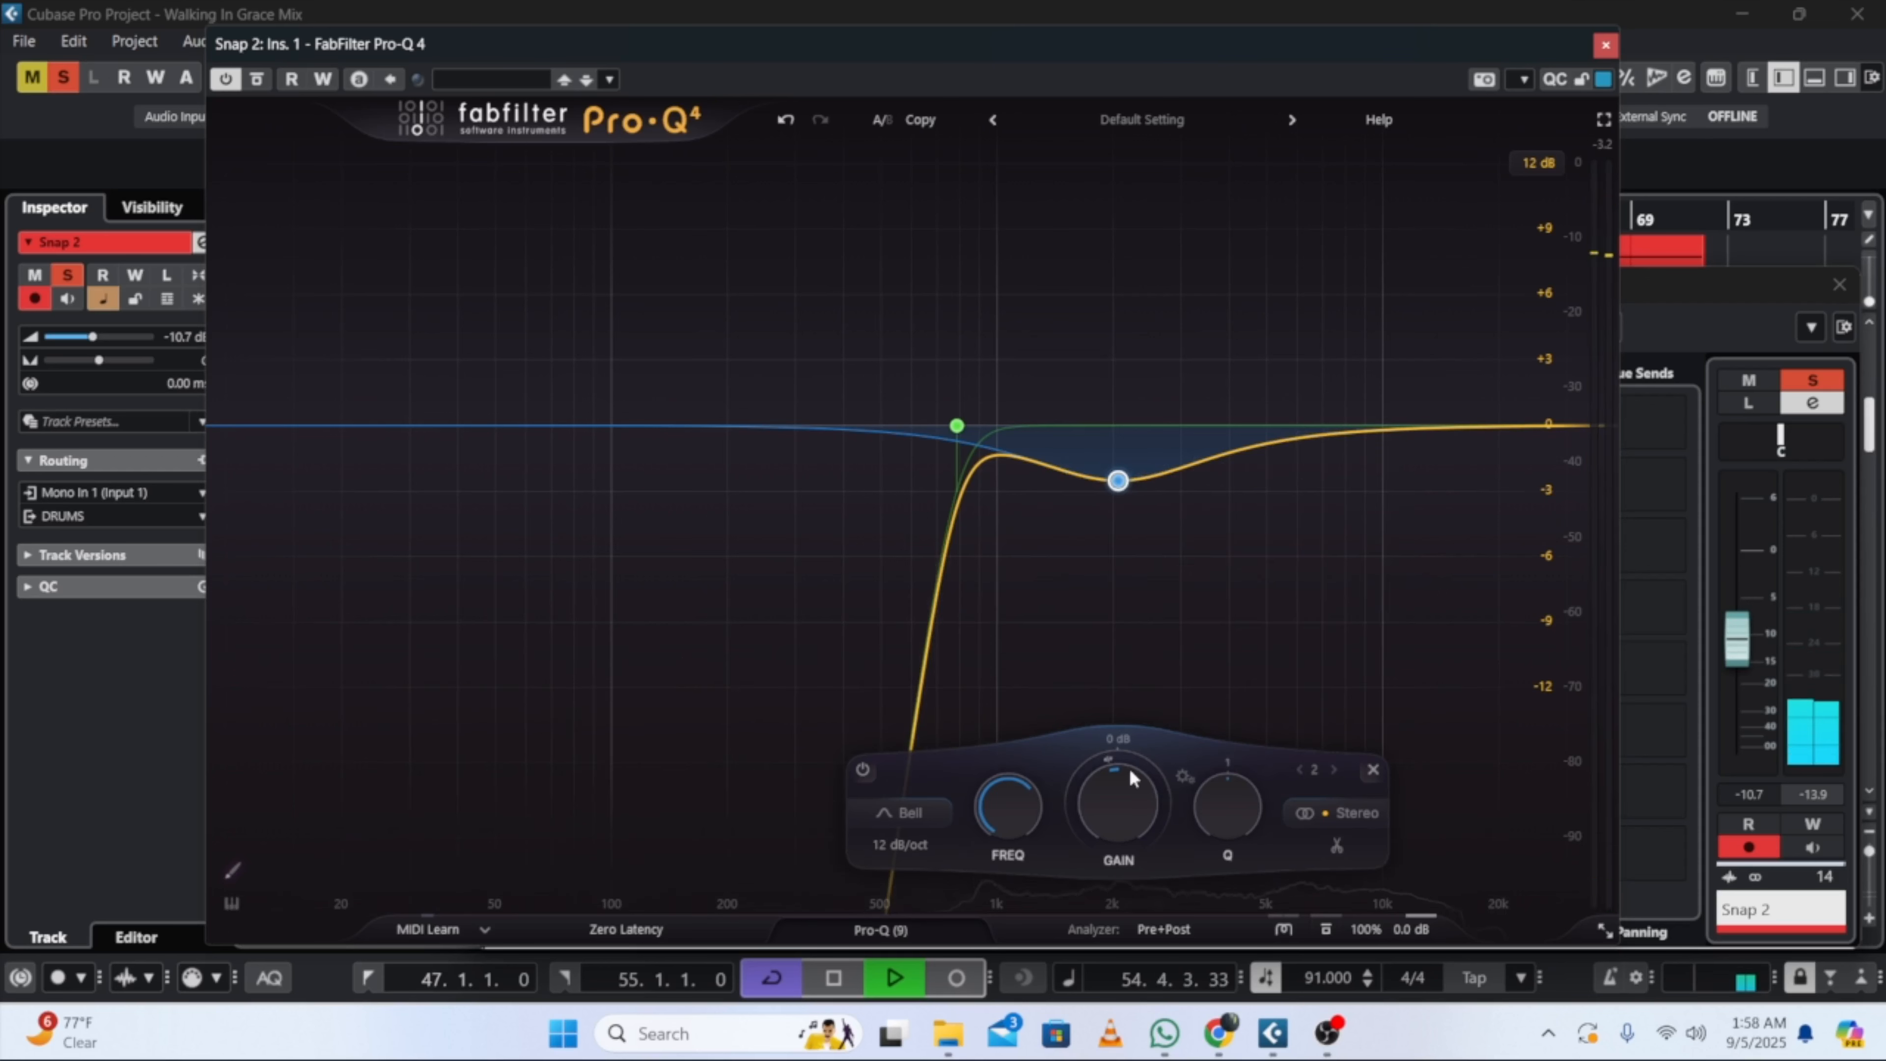
{"action": "mouse_move", "coordinate": [1118, 480]}
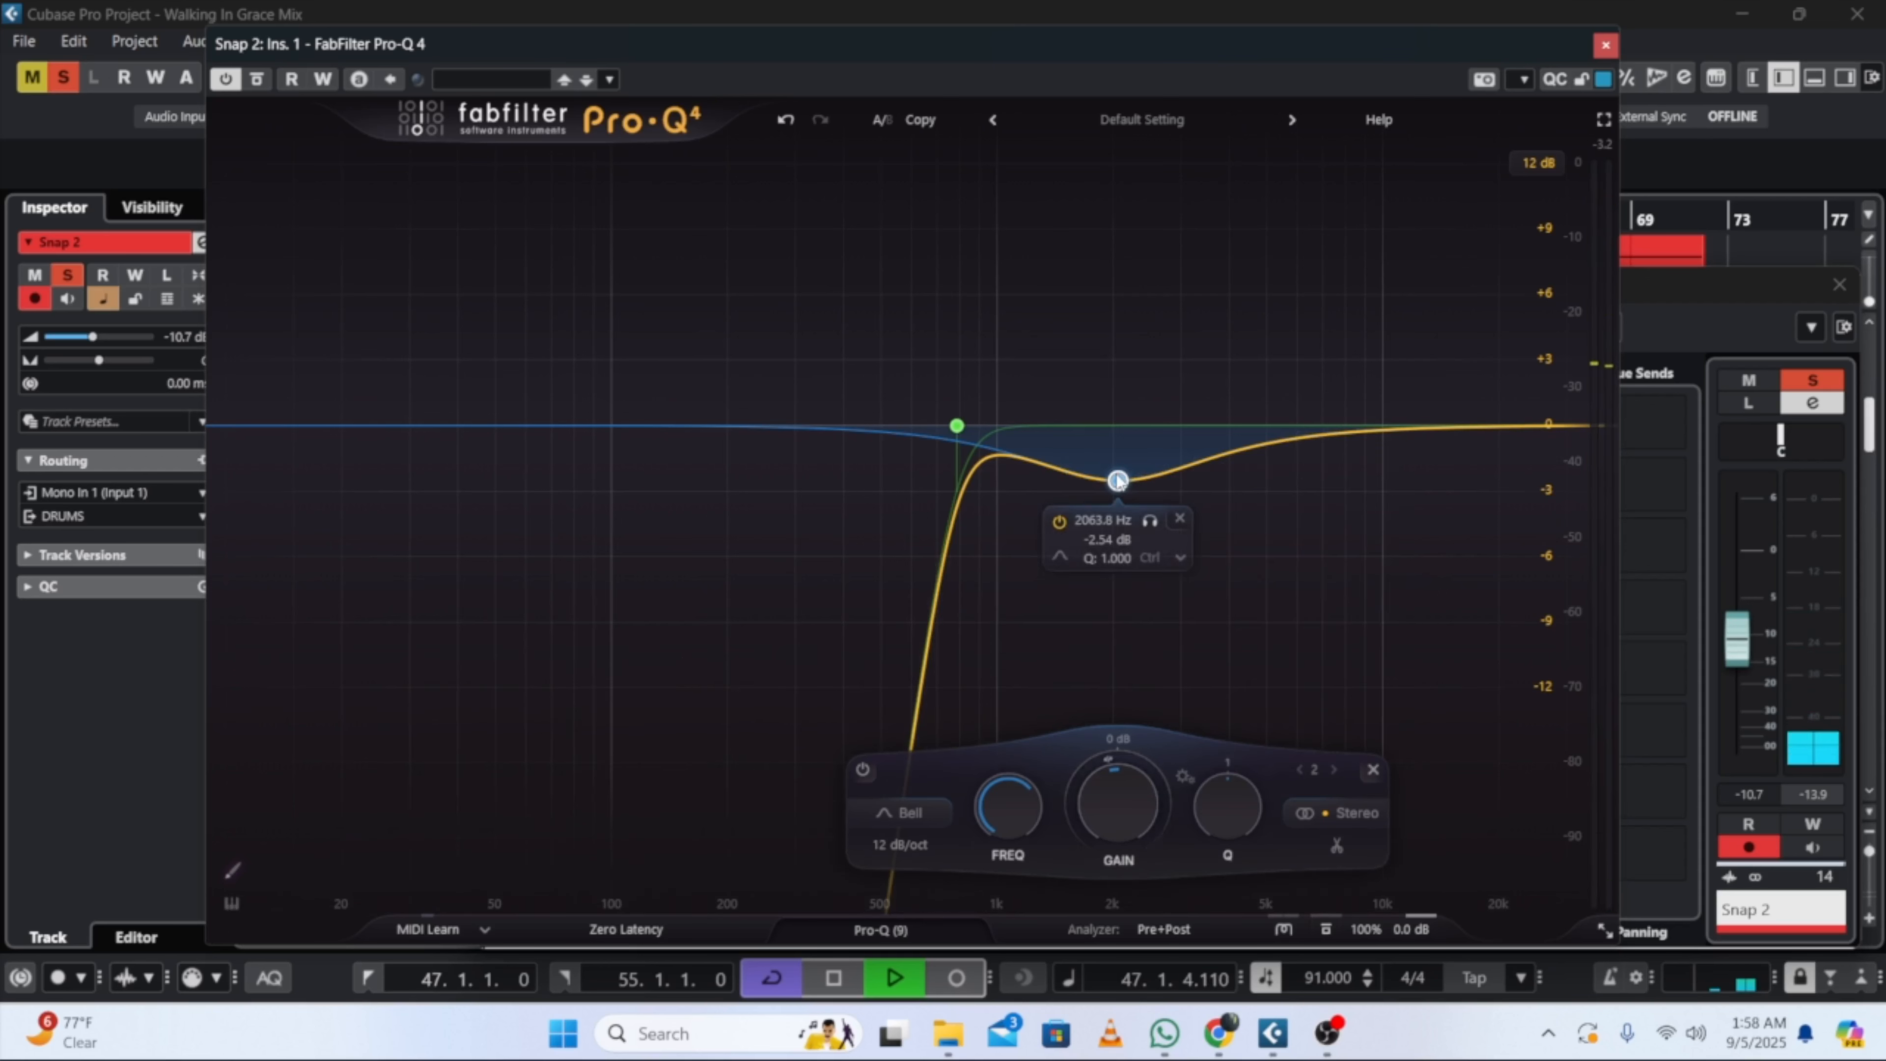
{"action": "left_click", "coordinate": [1180, 560]}
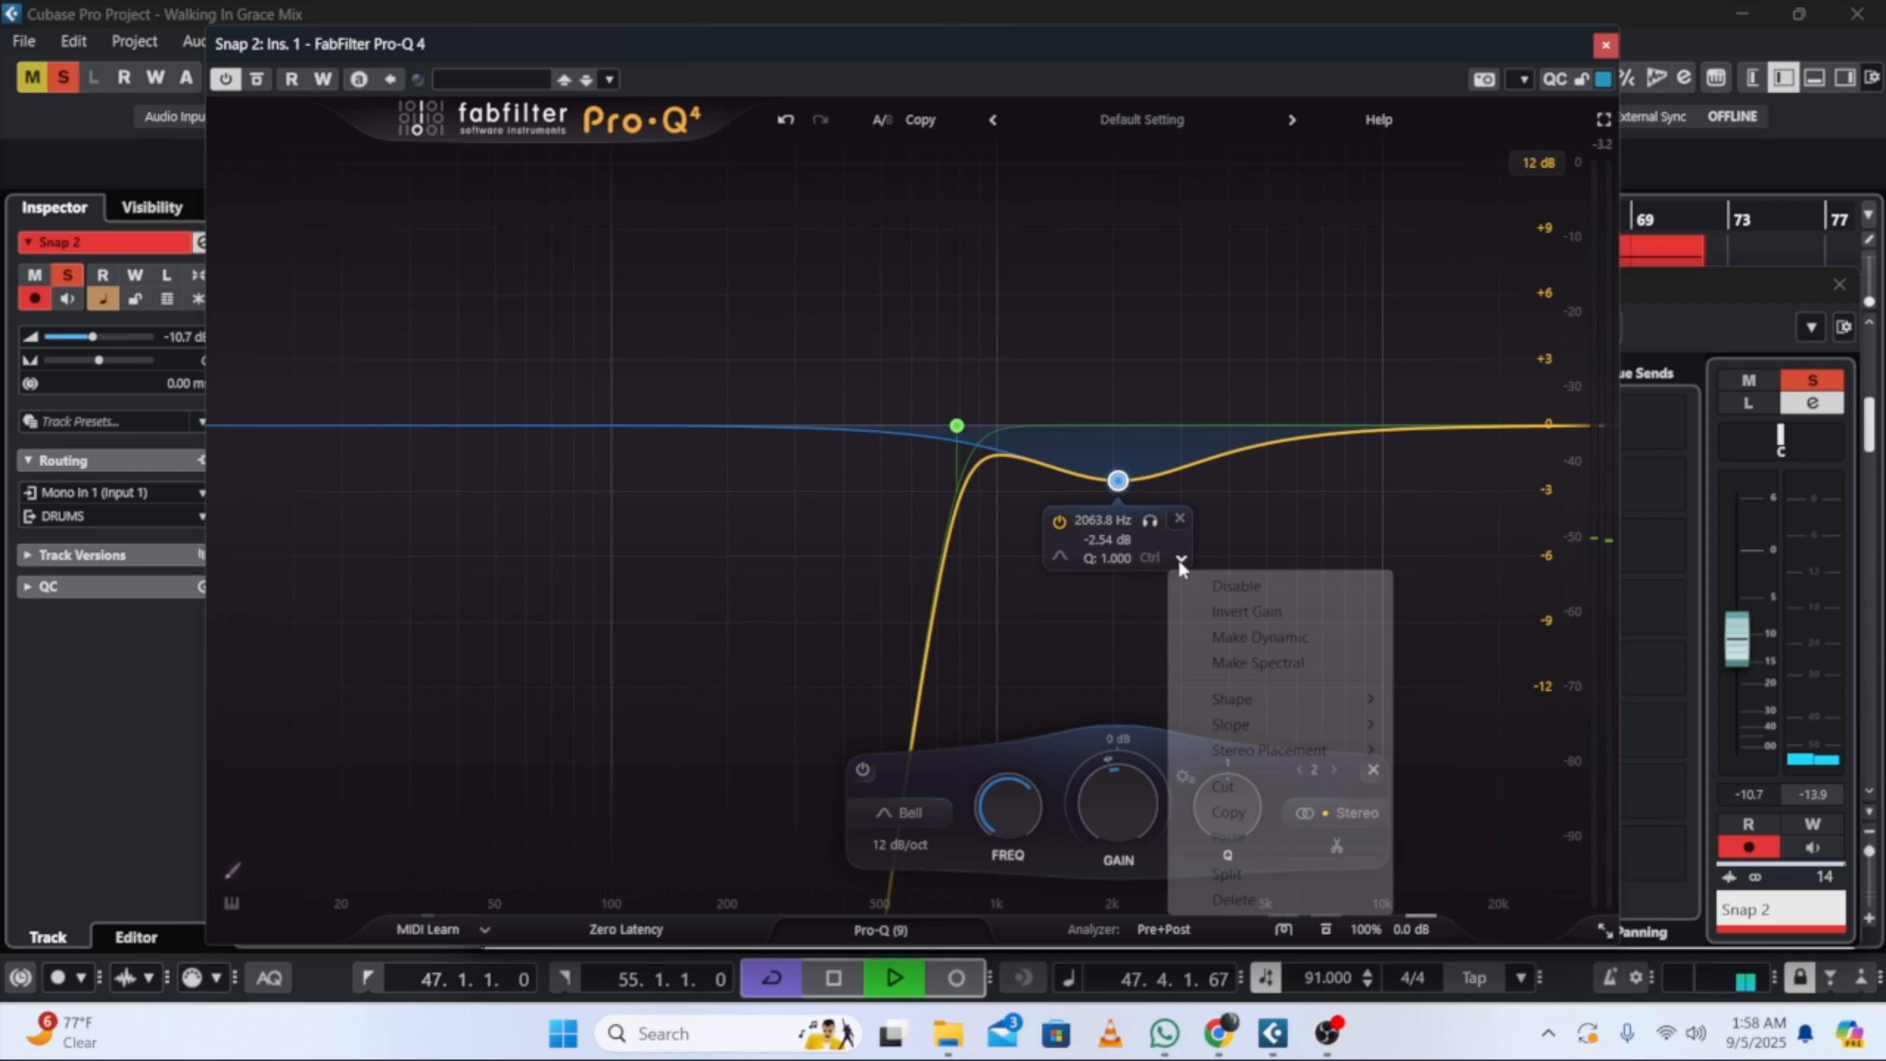
{"action": "left_click", "coordinate": [1248, 639]}
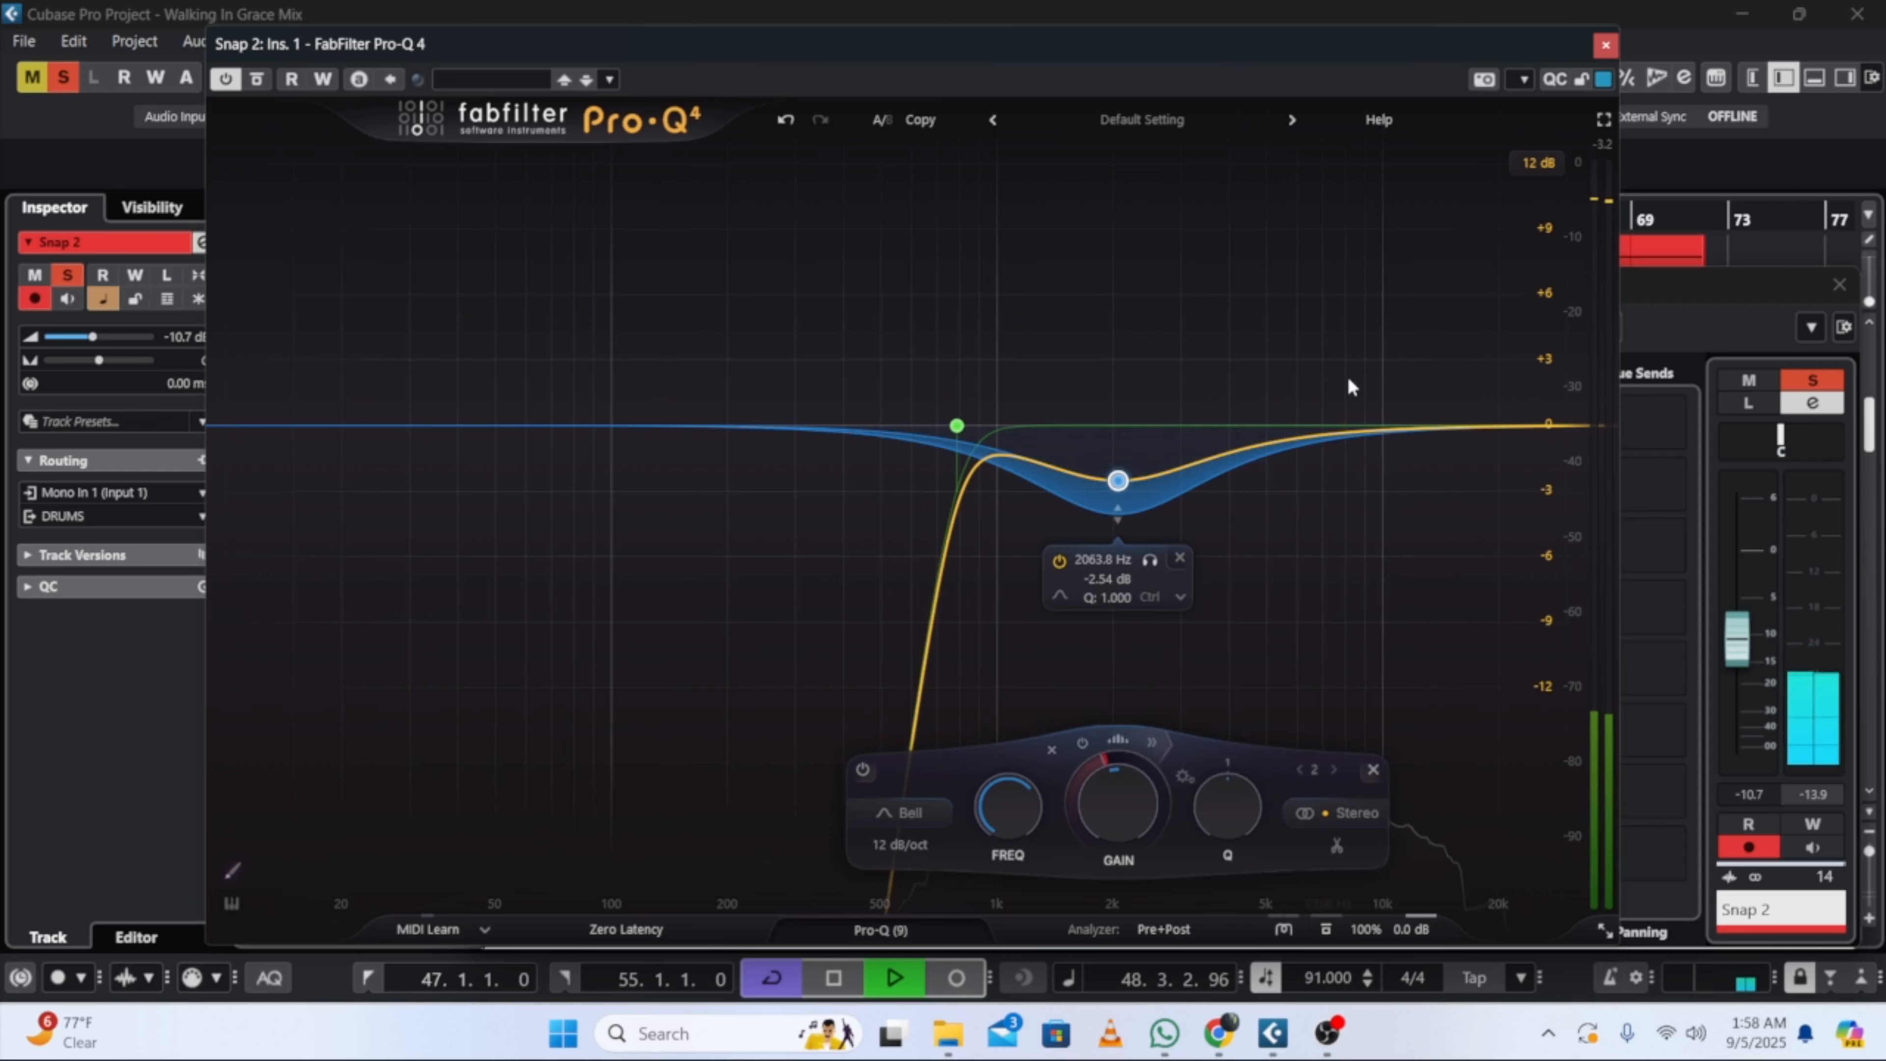
Step: Add a high-shelf band to Snap 2 at about 10951 Hz with a gain of about -1.7 dB
{"action": "left_click", "coordinate": [1397, 437]}
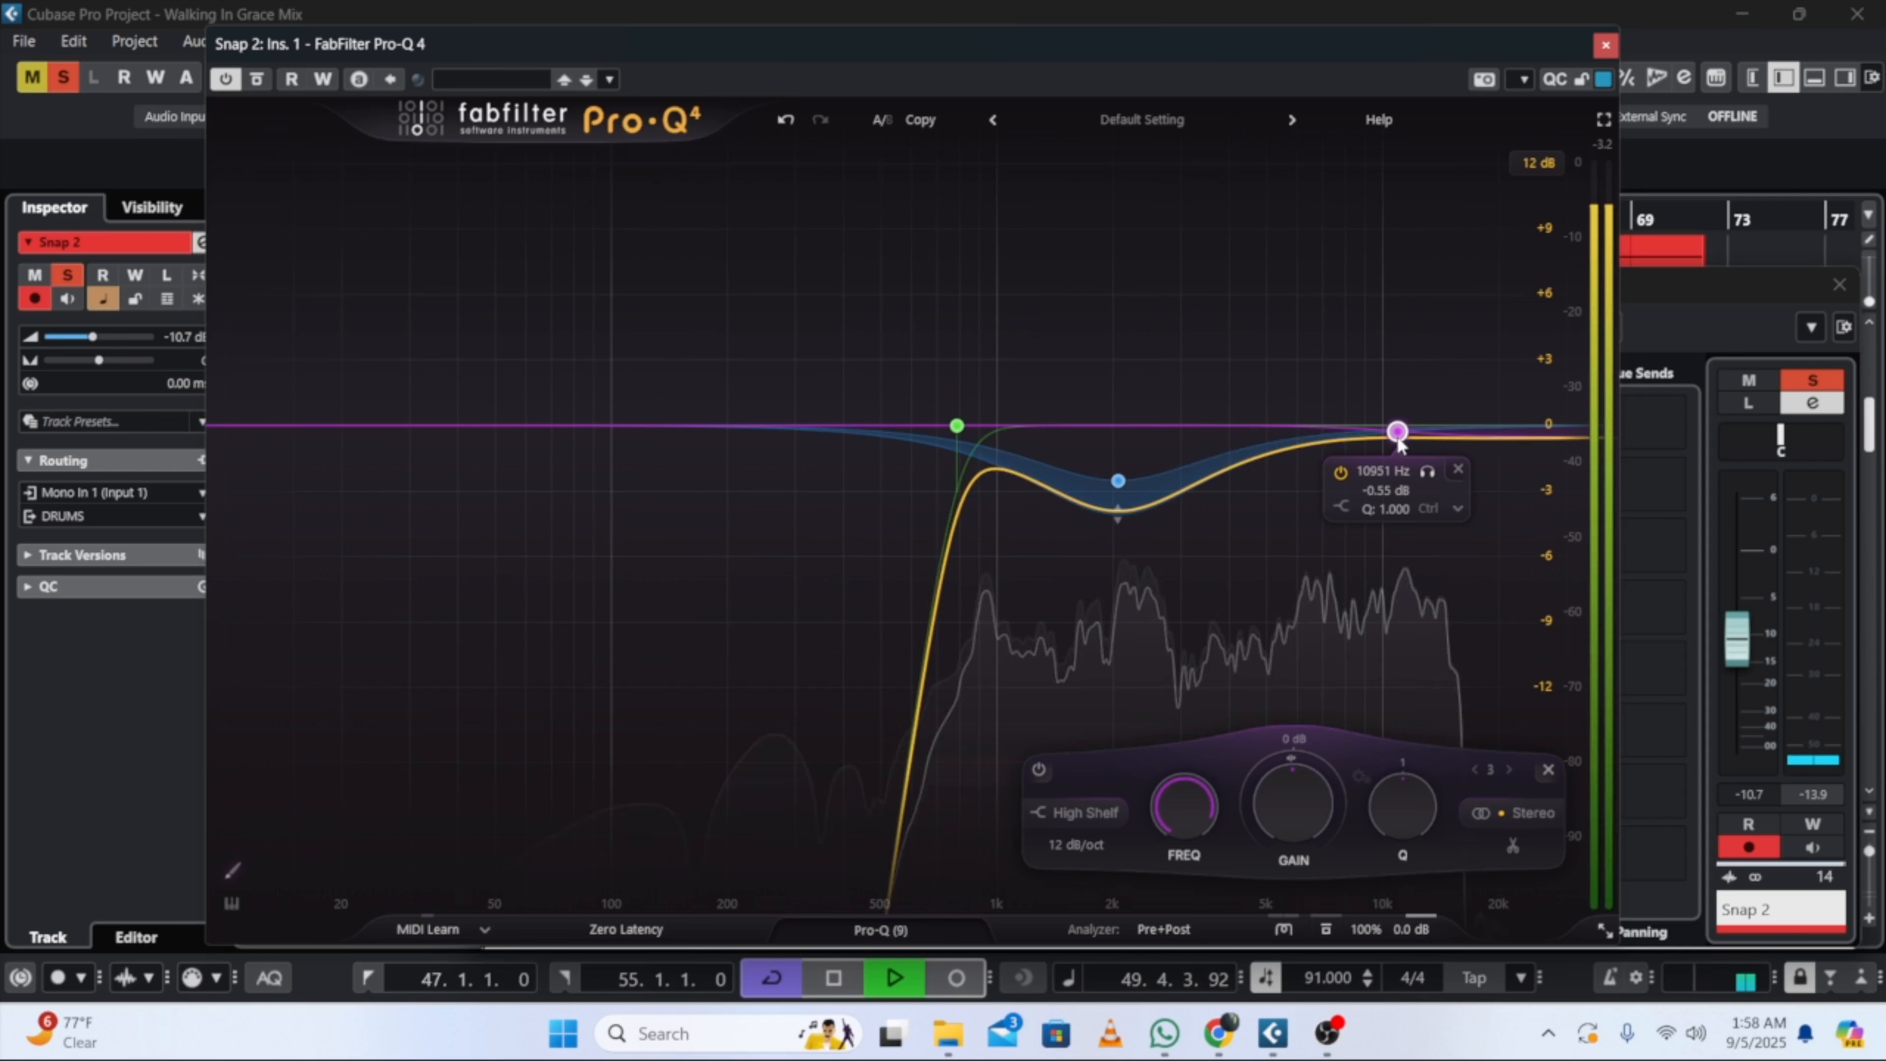
{"action": "scroll", "coordinate": [1272, 810], "scroll_direction": "down", "scroll_amount": 2}
{"action": "left_click_drag", "start_coordinate": [1271, 807], "coordinate": [1250, 821]}
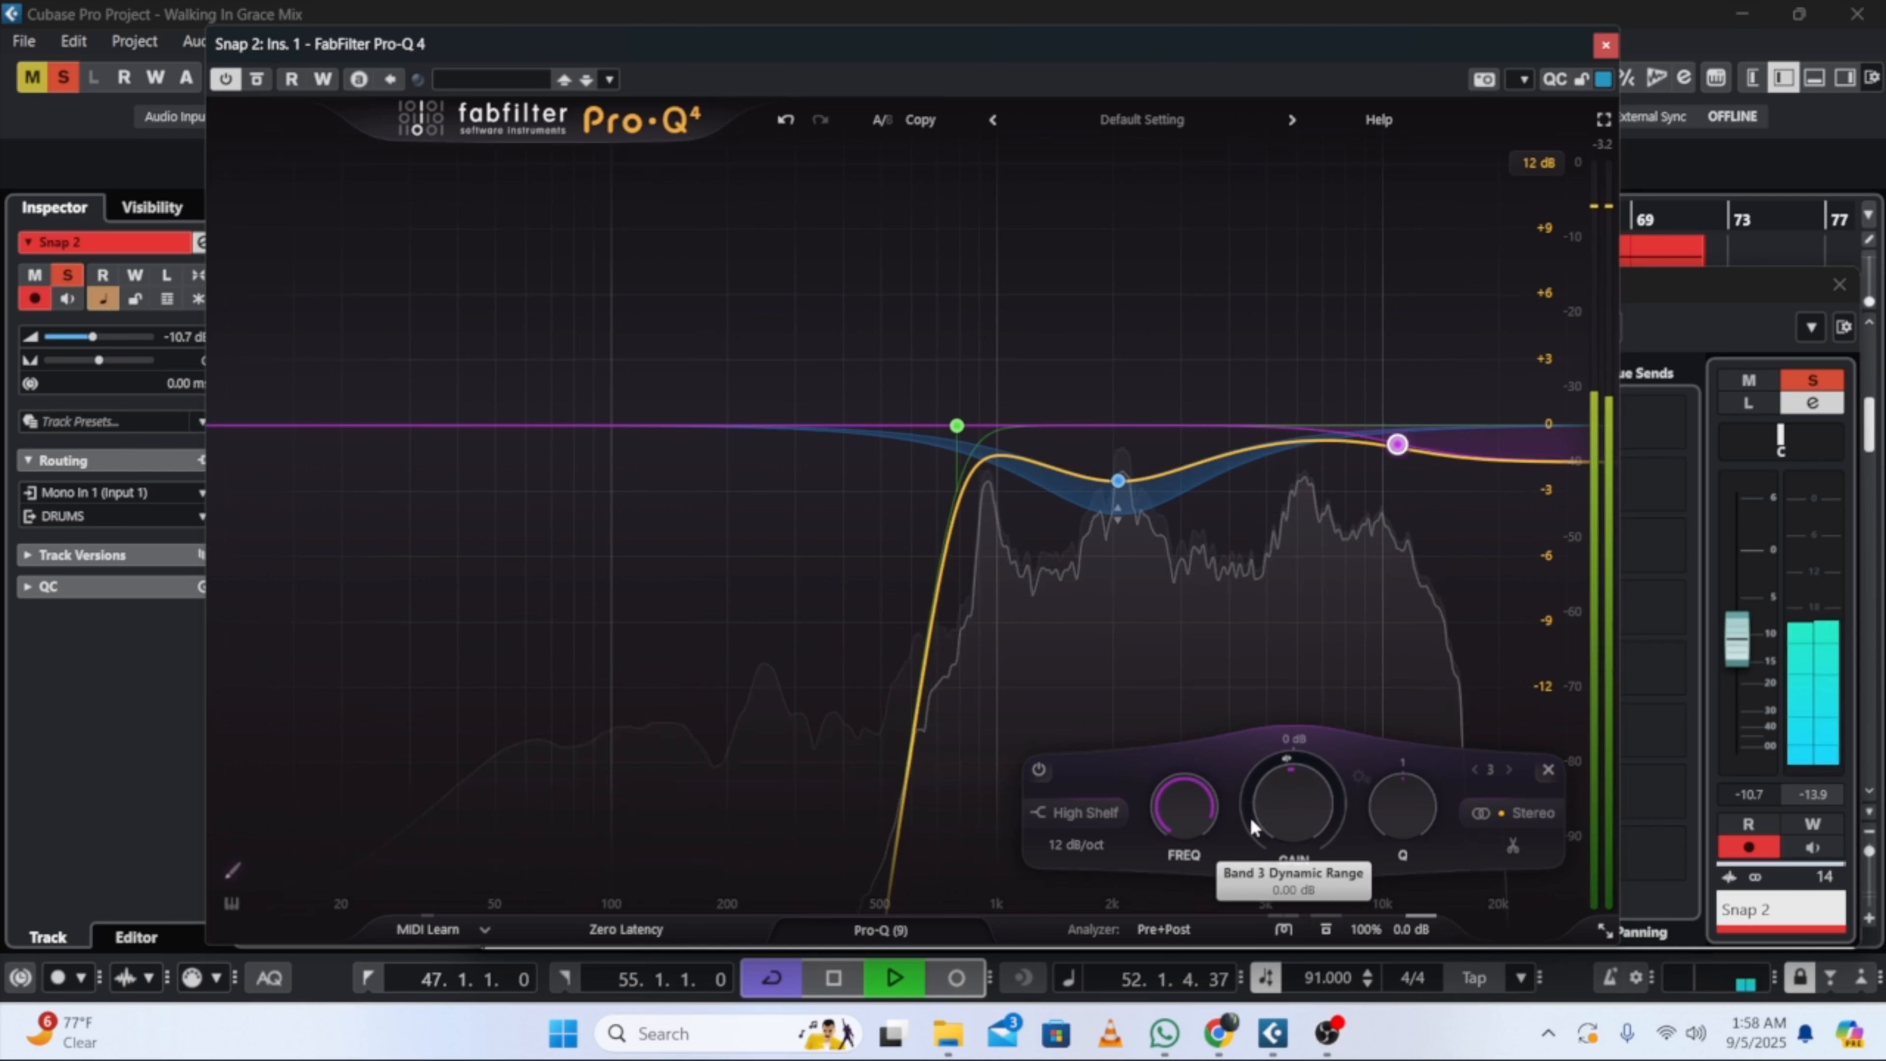
Step: Switch Snap 2's solo off and back on, closing its plug-in and channel settings windows in between
{"action": "key", "text": "s"}
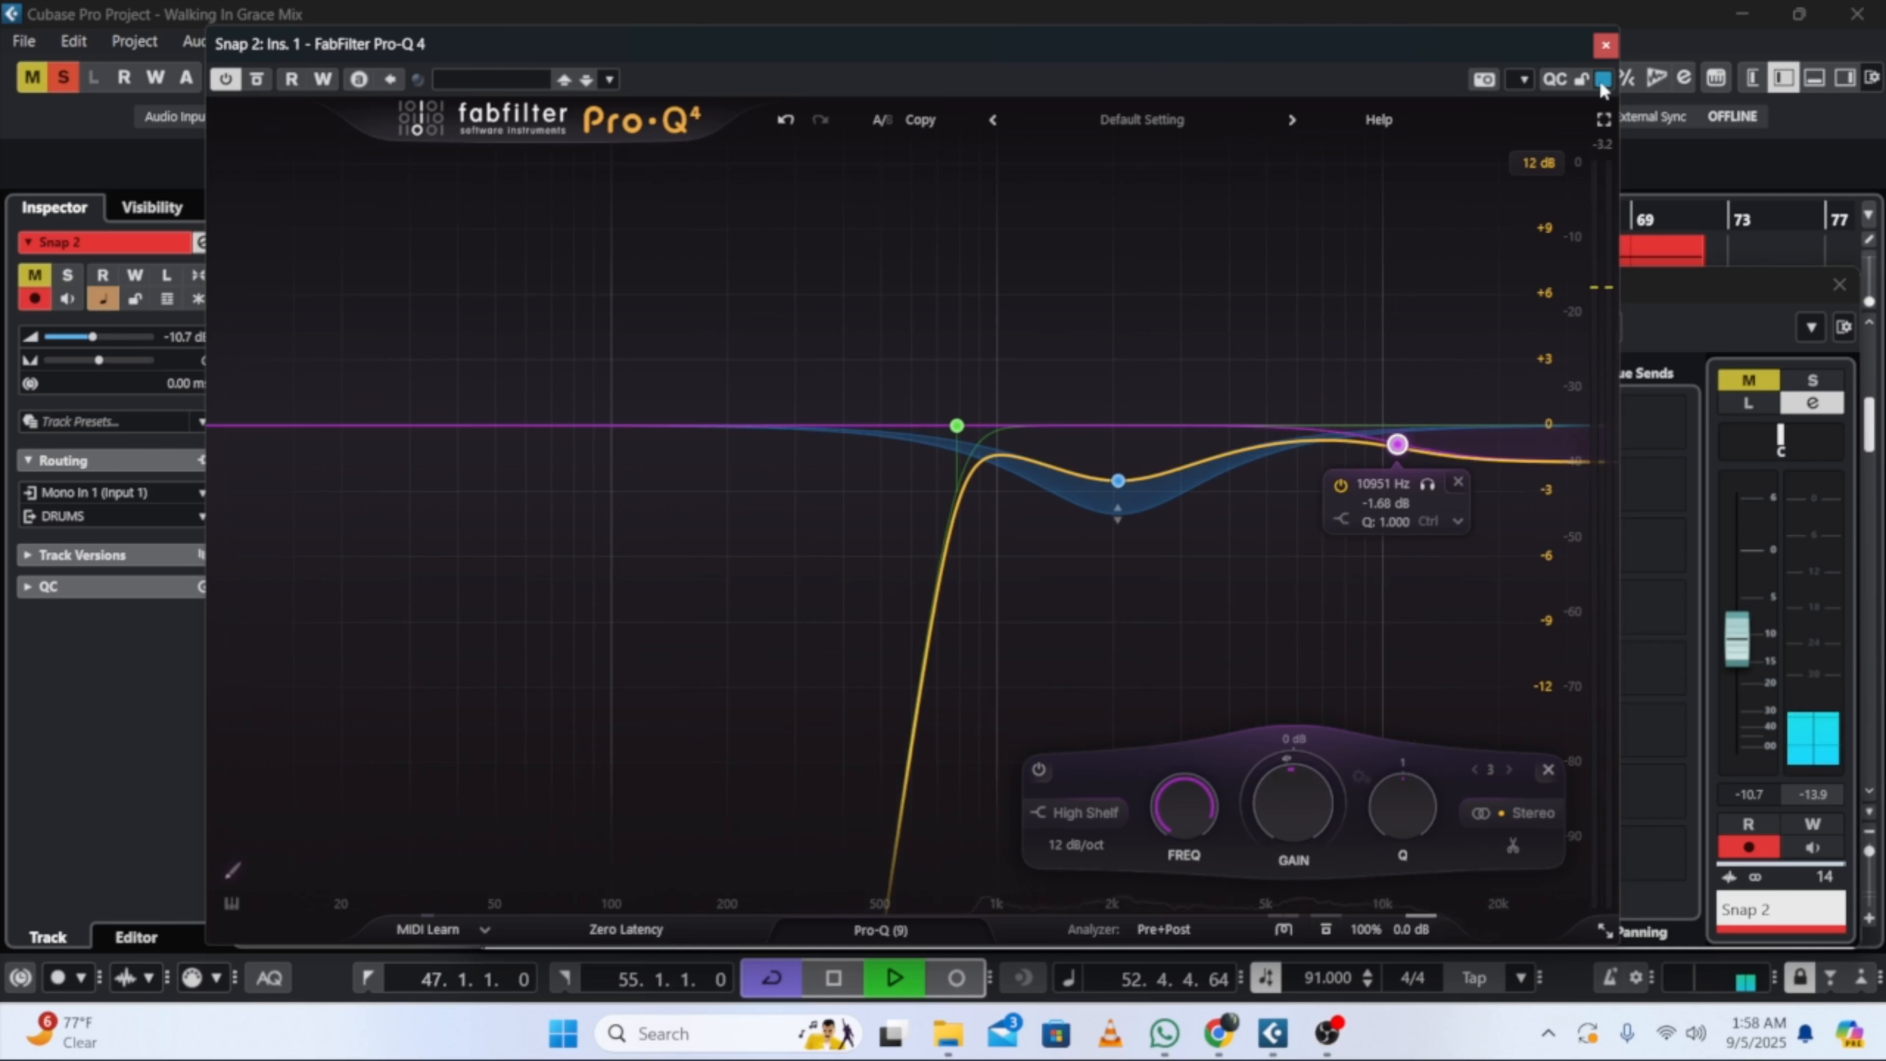
{"action": "left_click", "coordinate": [1604, 46]}
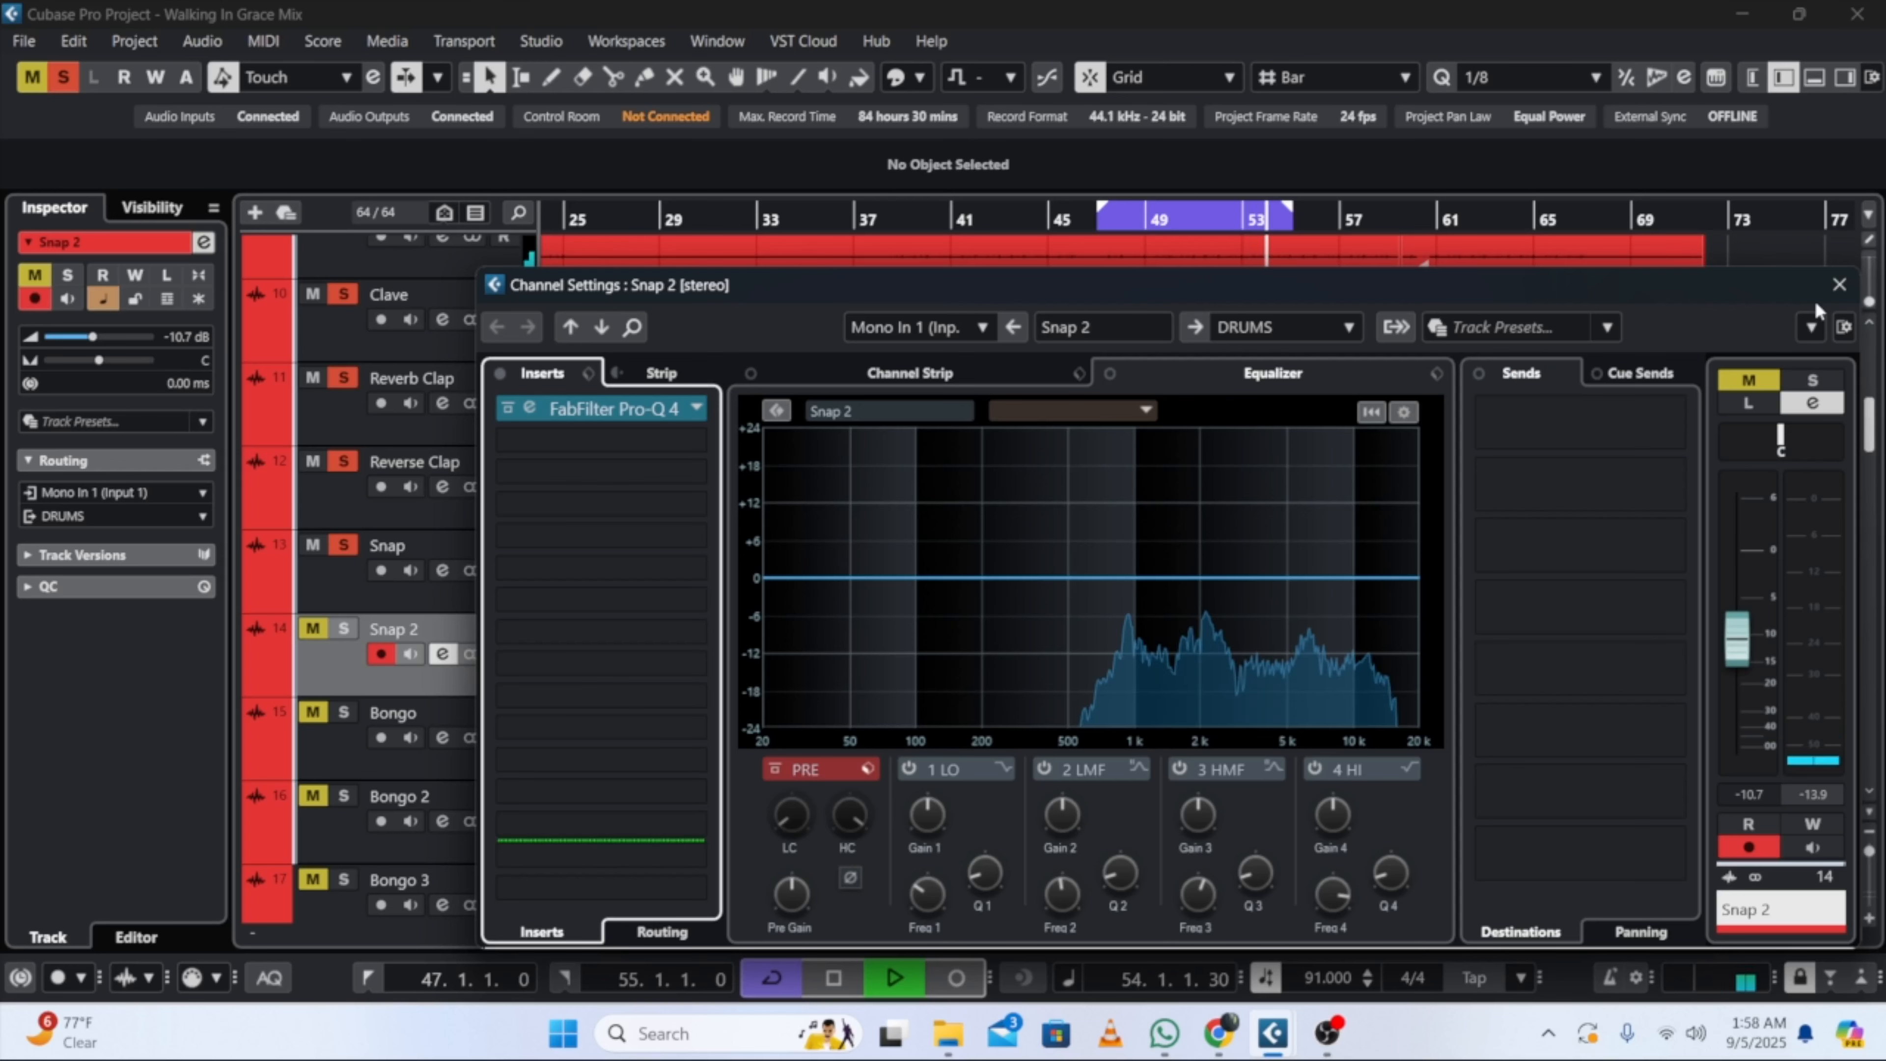
{"action": "left_click", "coordinate": [1832, 287]}
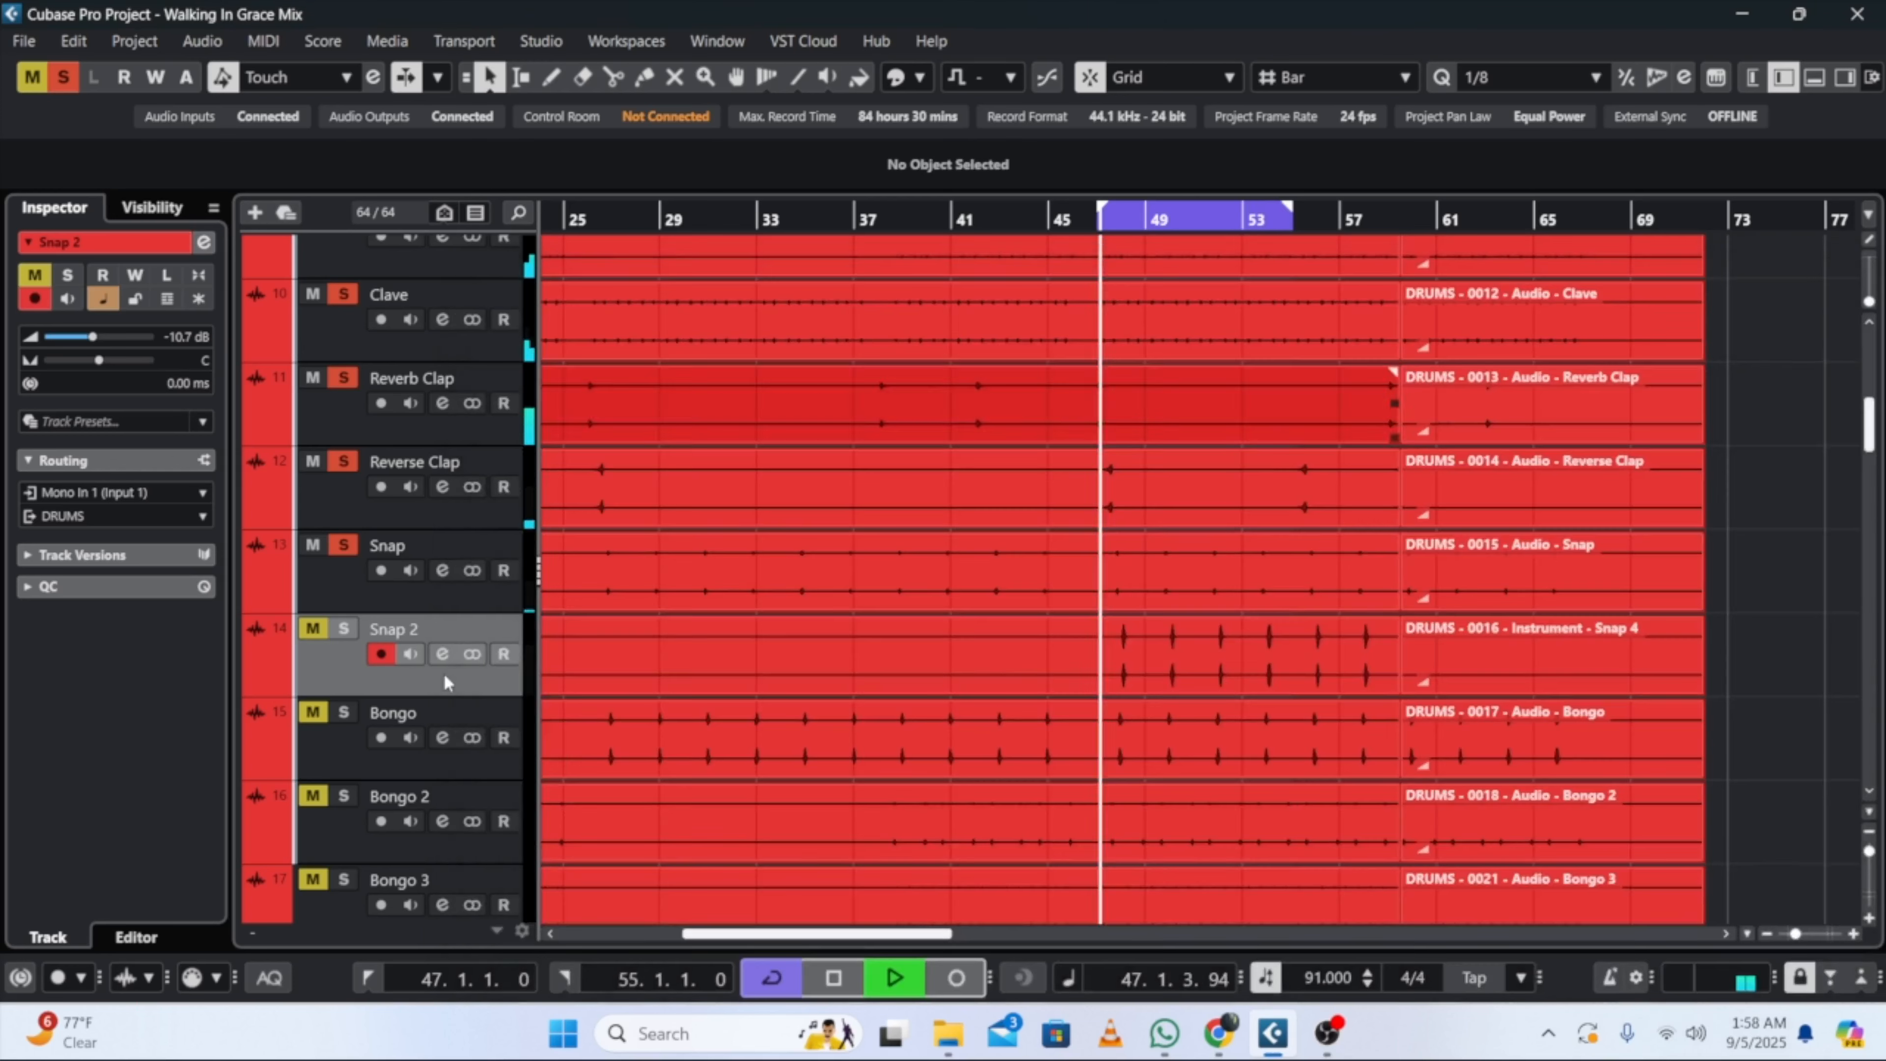
{"action": "left_click", "coordinate": [341, 628]}
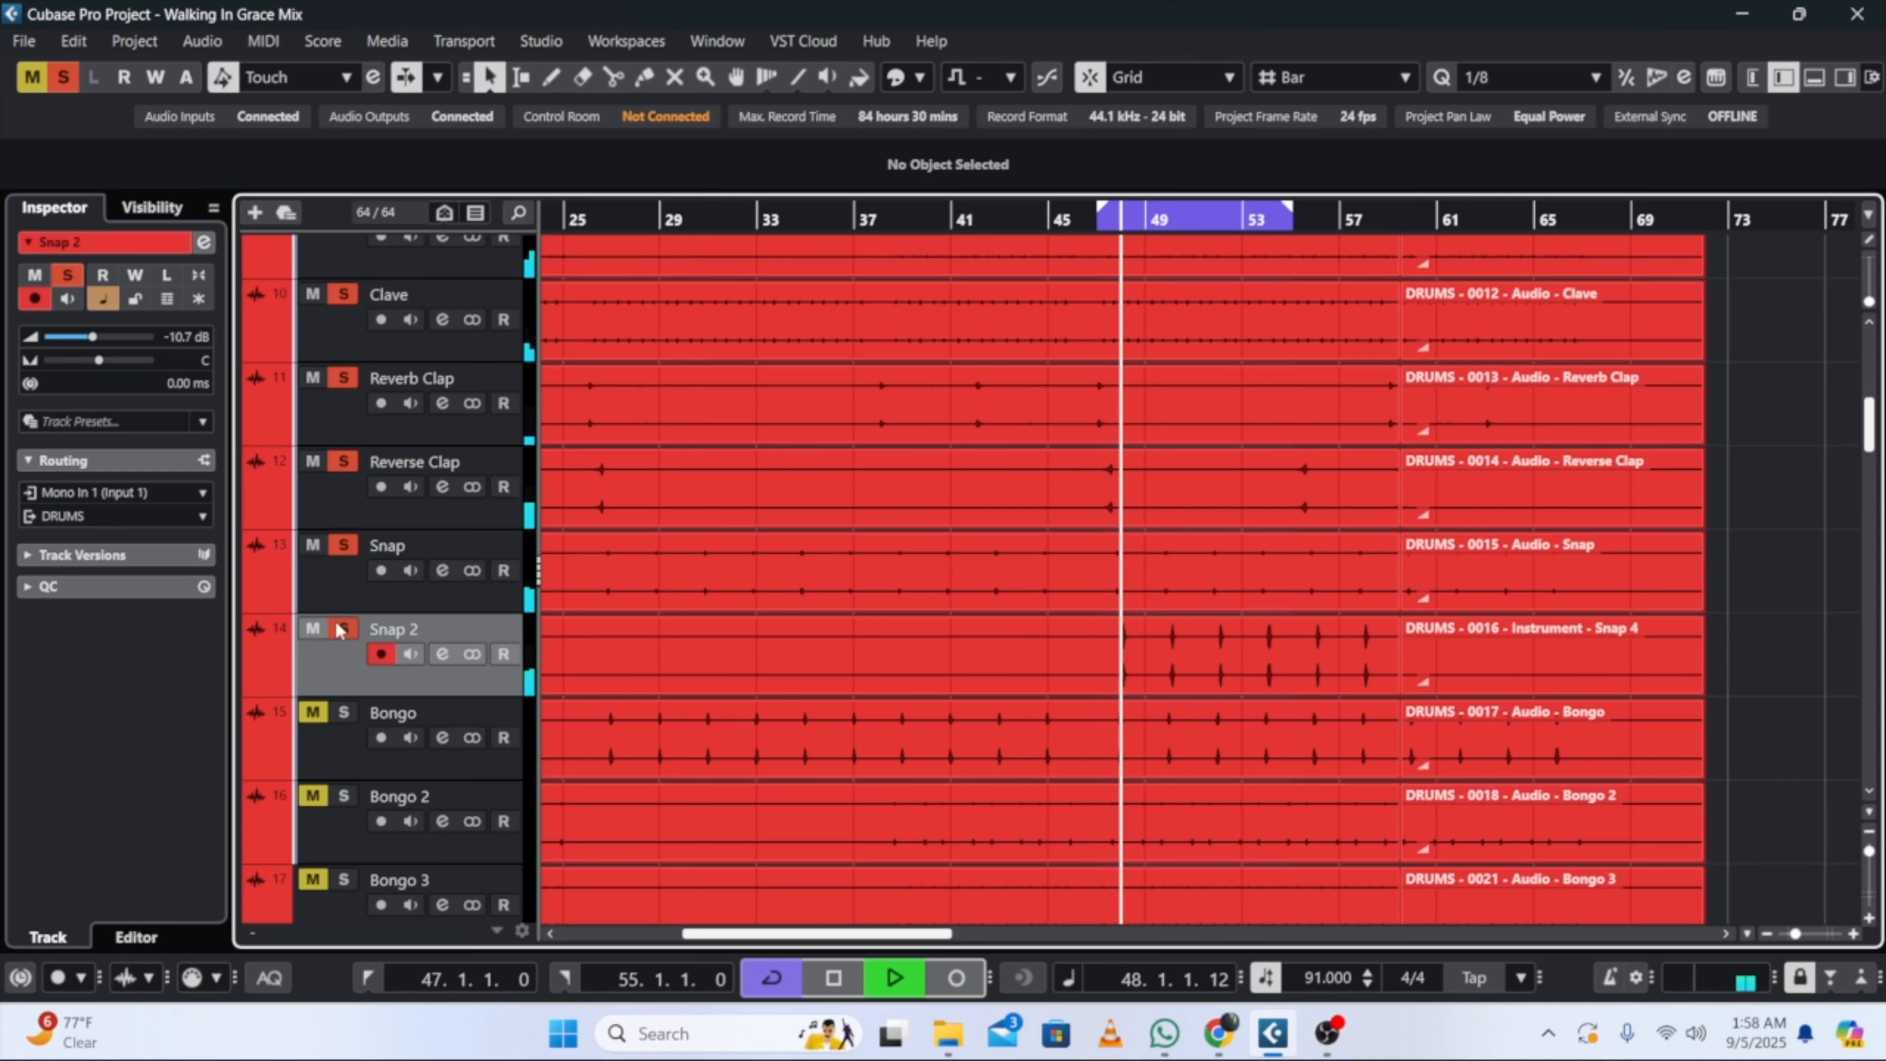
Step: Solo and select the Bongo track, look over the tracks below it, and pause and resume playback
{"action": "left_click", "coordinate": [344, 712]}
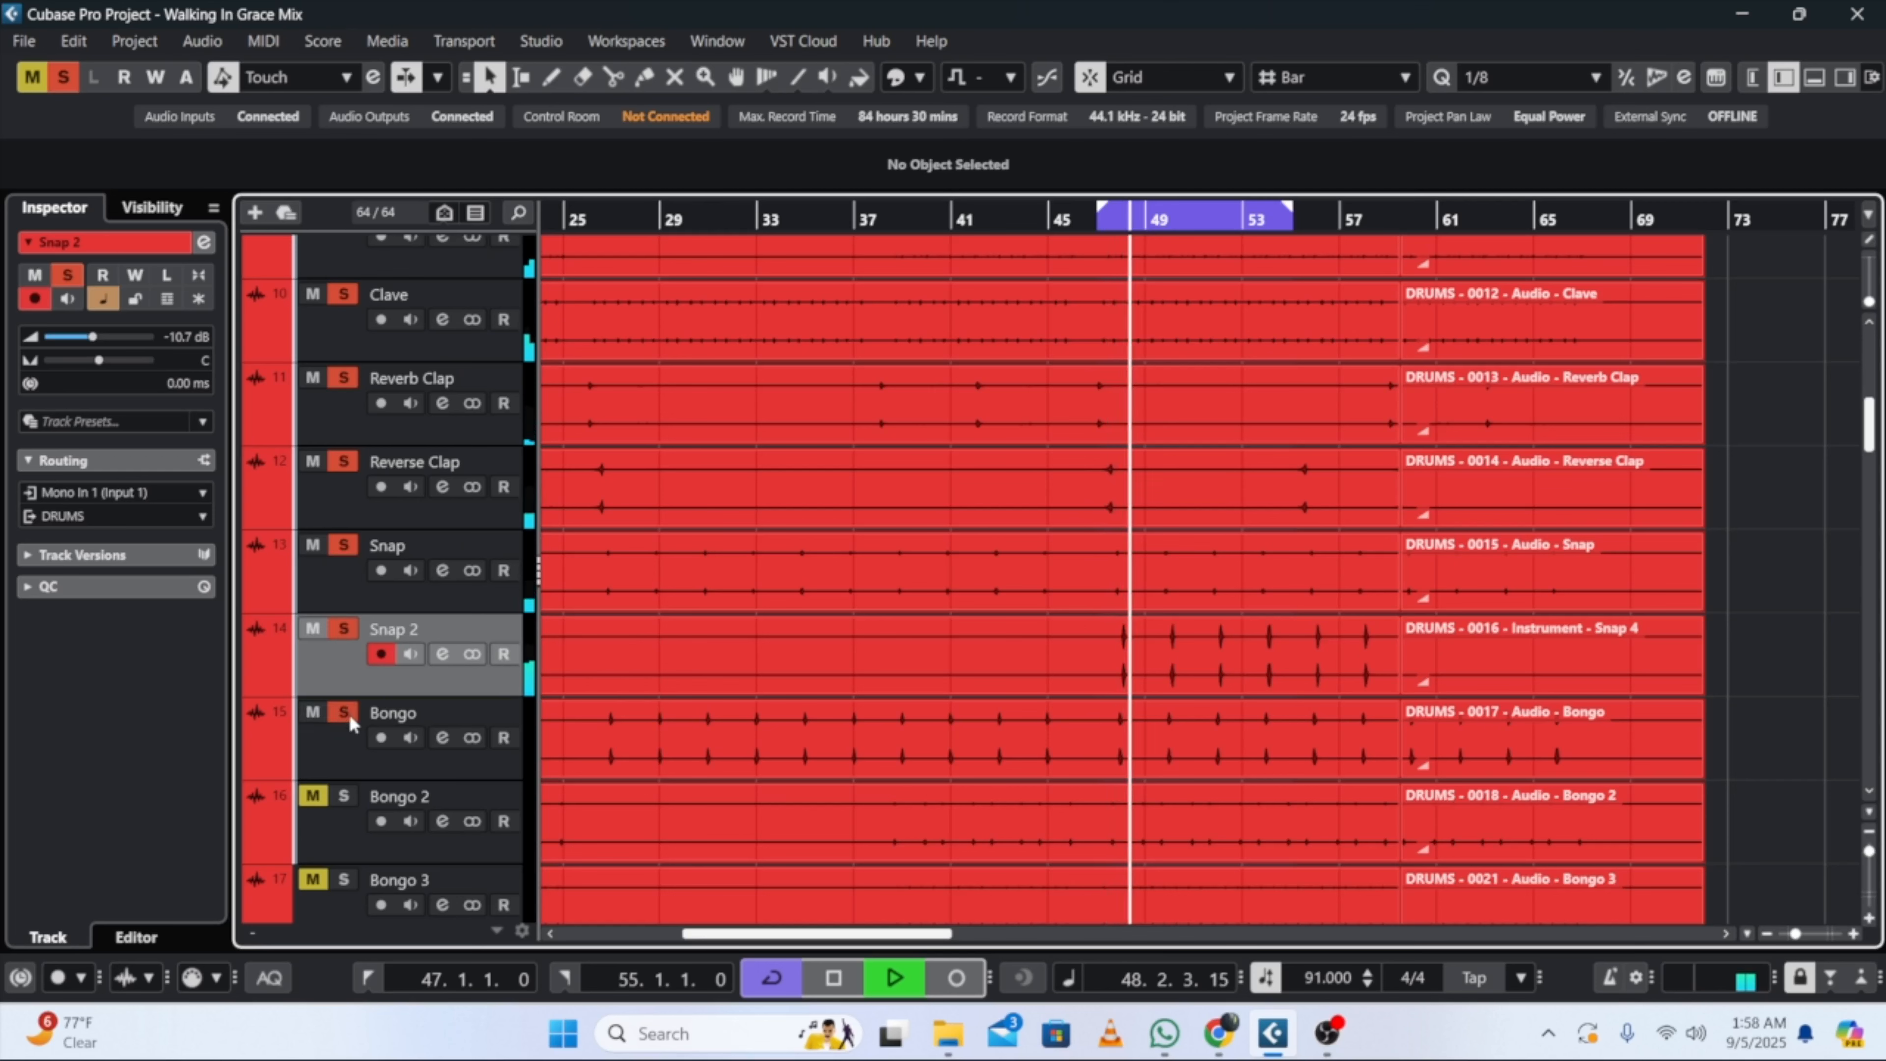
{"action": "left_click", "coordinate": [369, 749]}
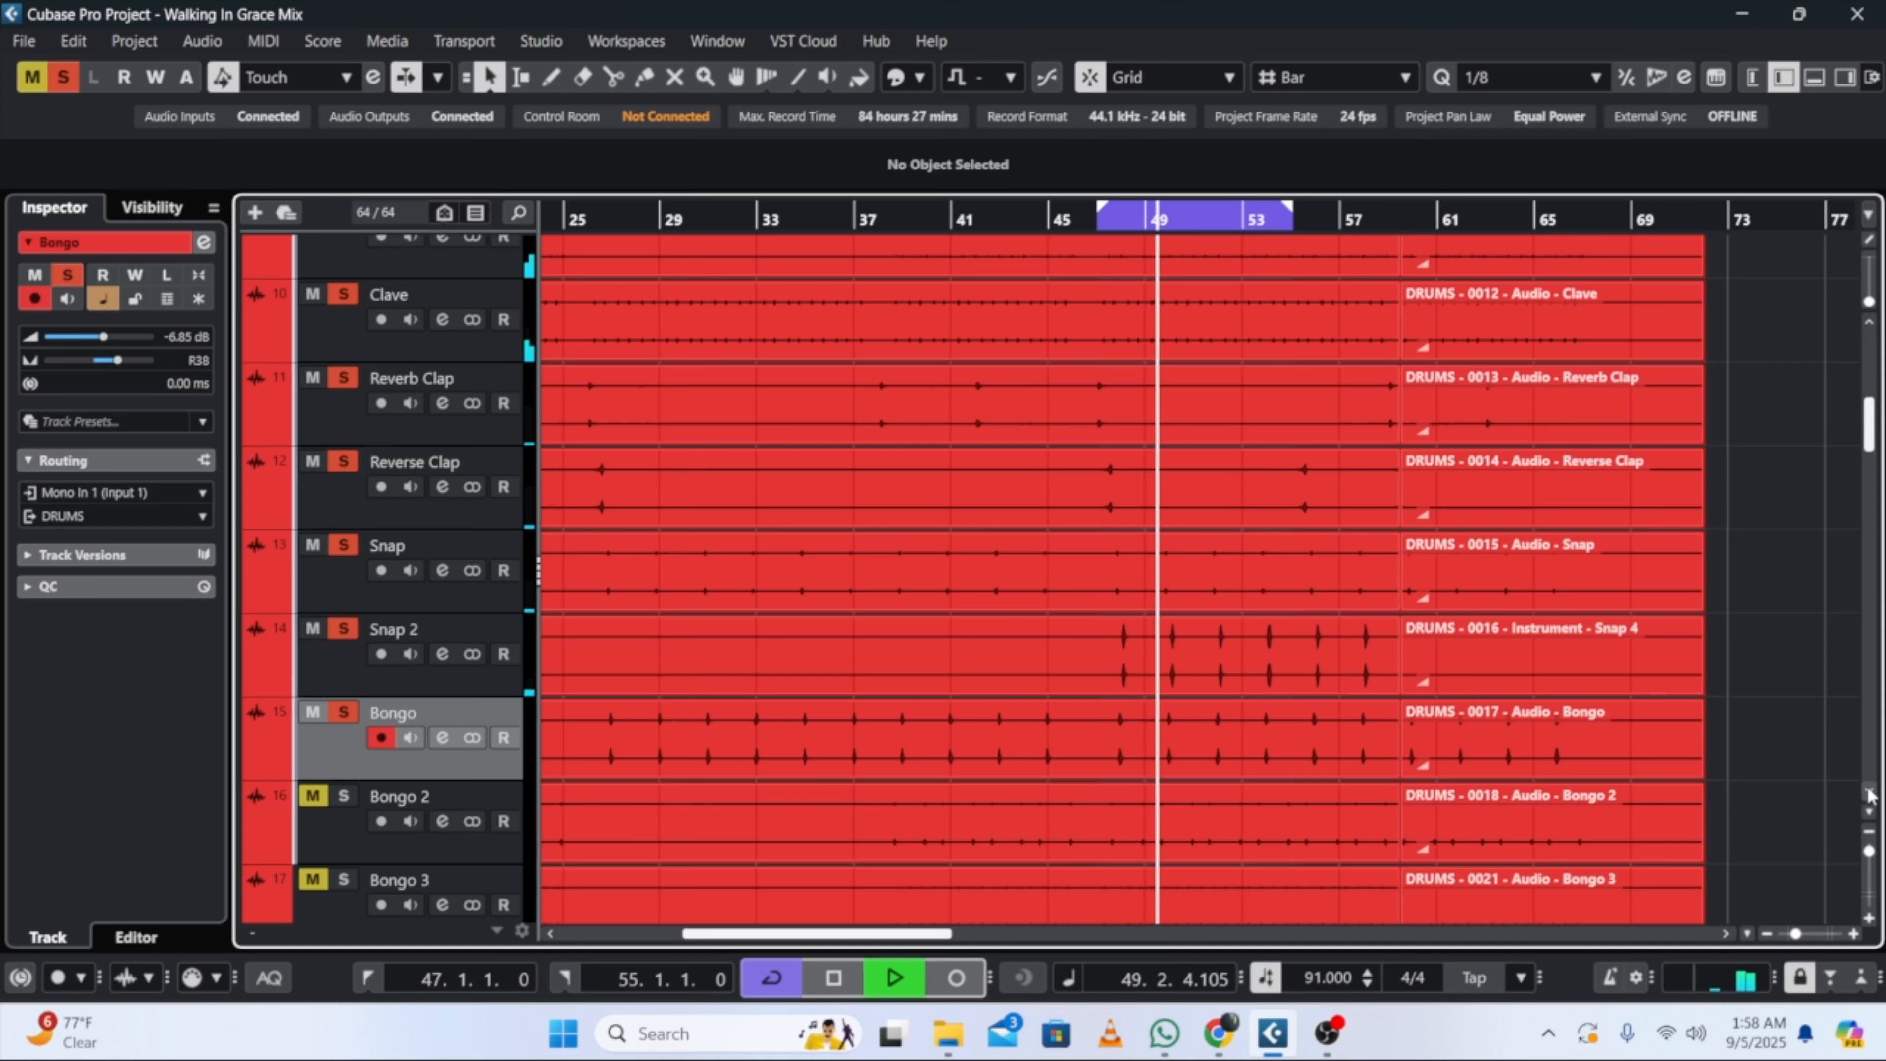
{"action": "scroll", "coordinate": [1868, 793], "scroll_direction": "down", "scroll_amount": 5}
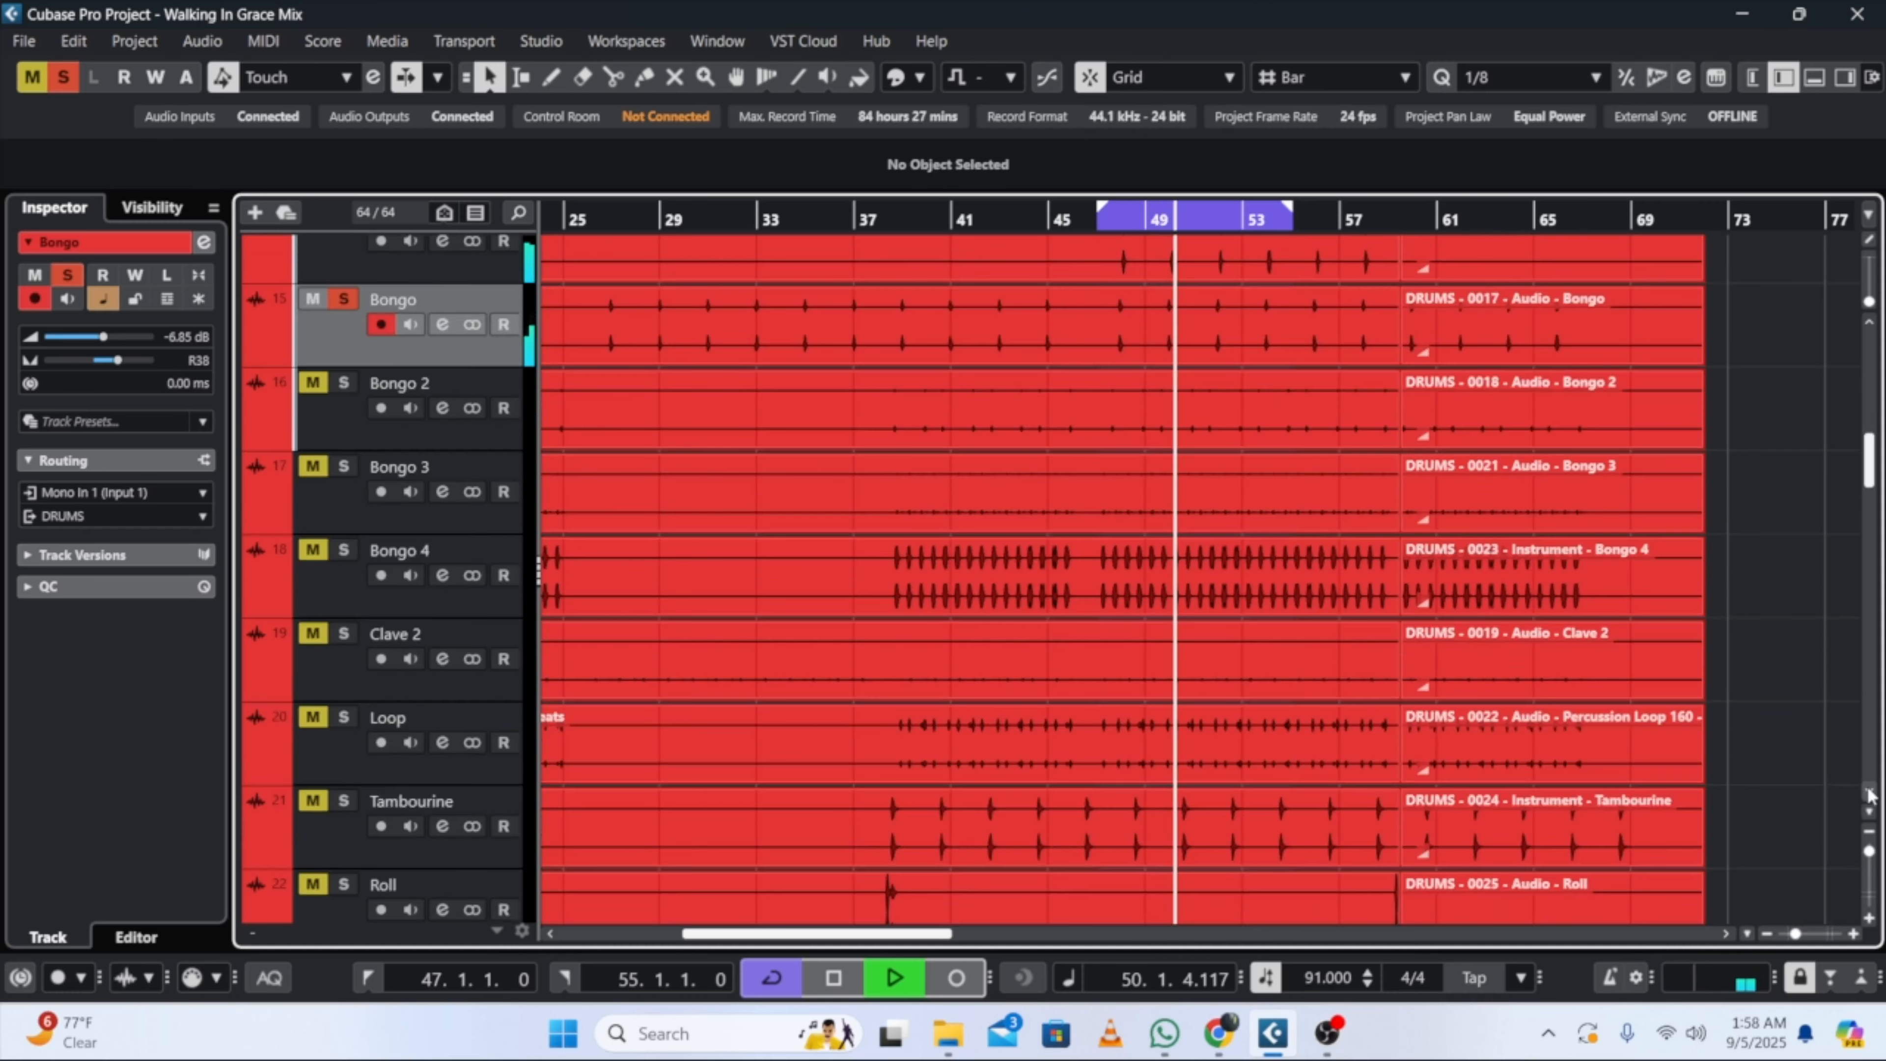
{"action": "scroll", "coordinate": [1868, 793], "scroll_direction": "down", "scroll_amount": 3}
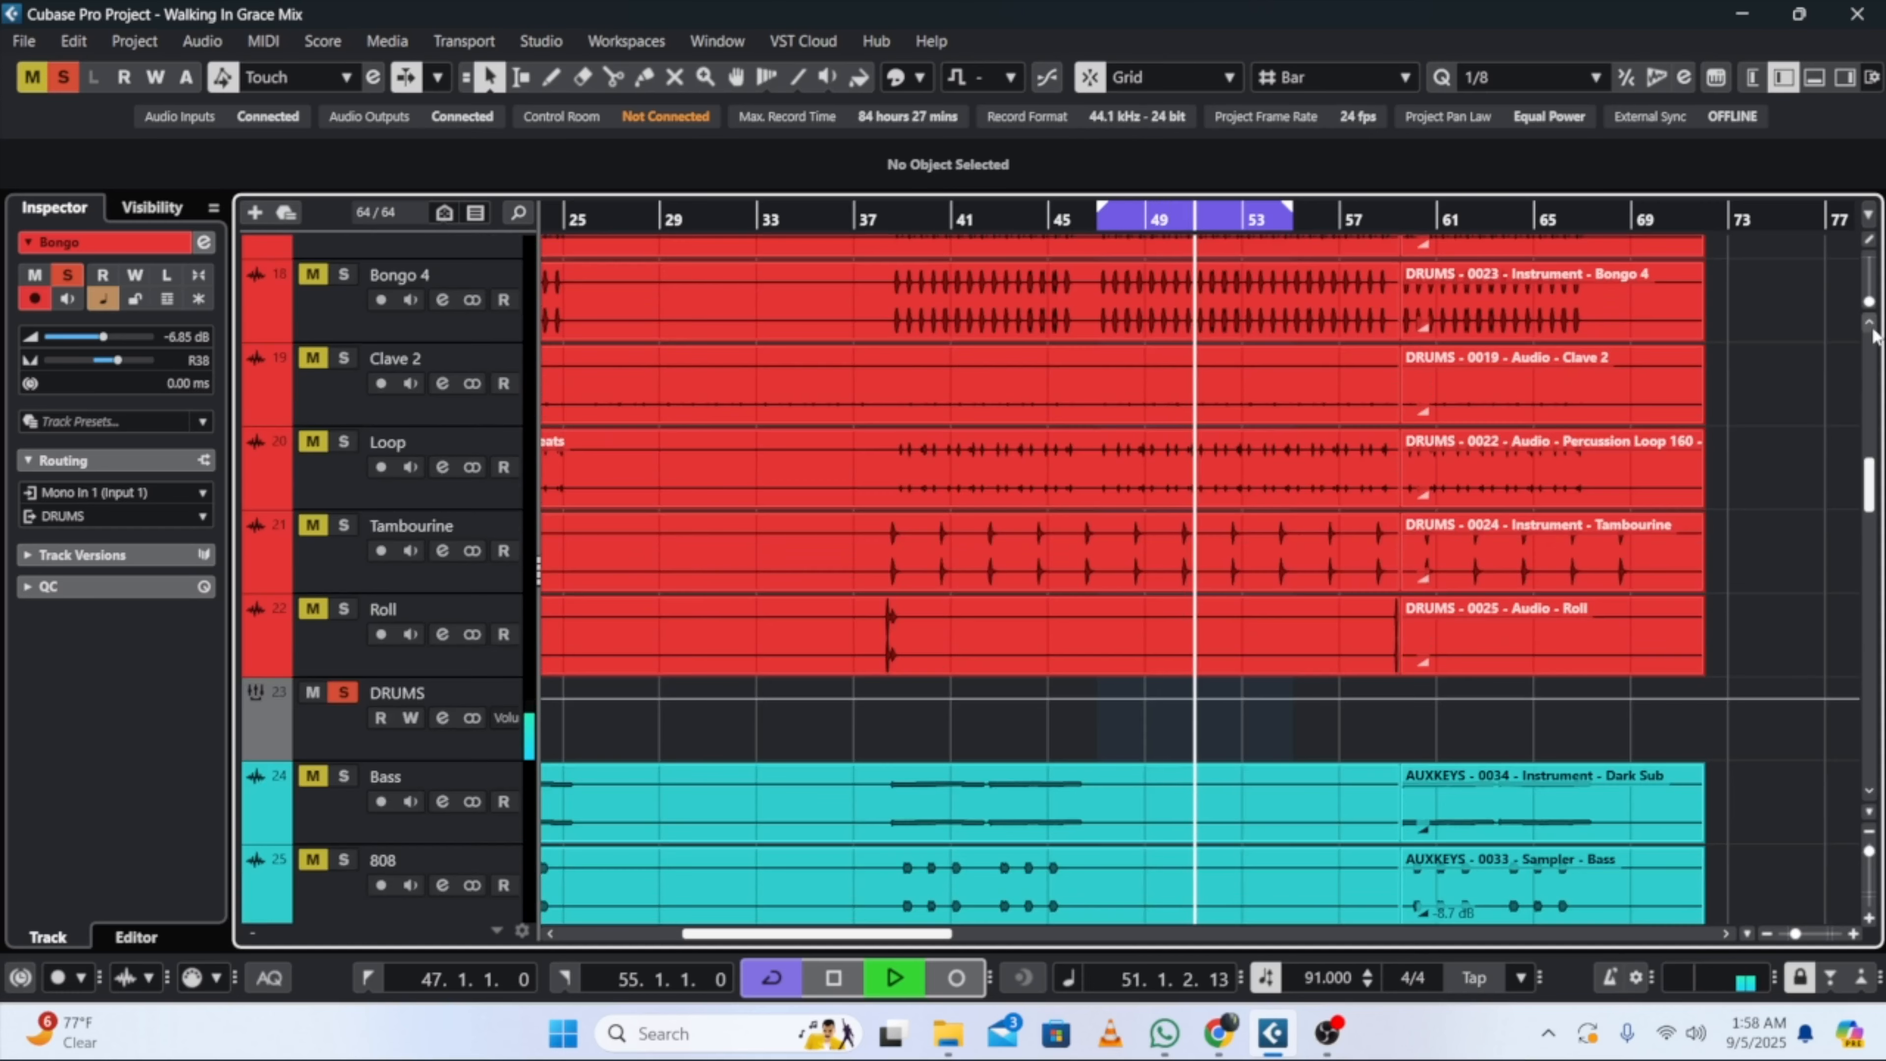
{"action": "scroll", "coordinate": [1874, 327], "scroll_direction": "up", "scroll_amount": 3}
{"action": "scroll", "coordinate": [1874, 327], "scroll_direction": "up", "scroll_amount": 2}
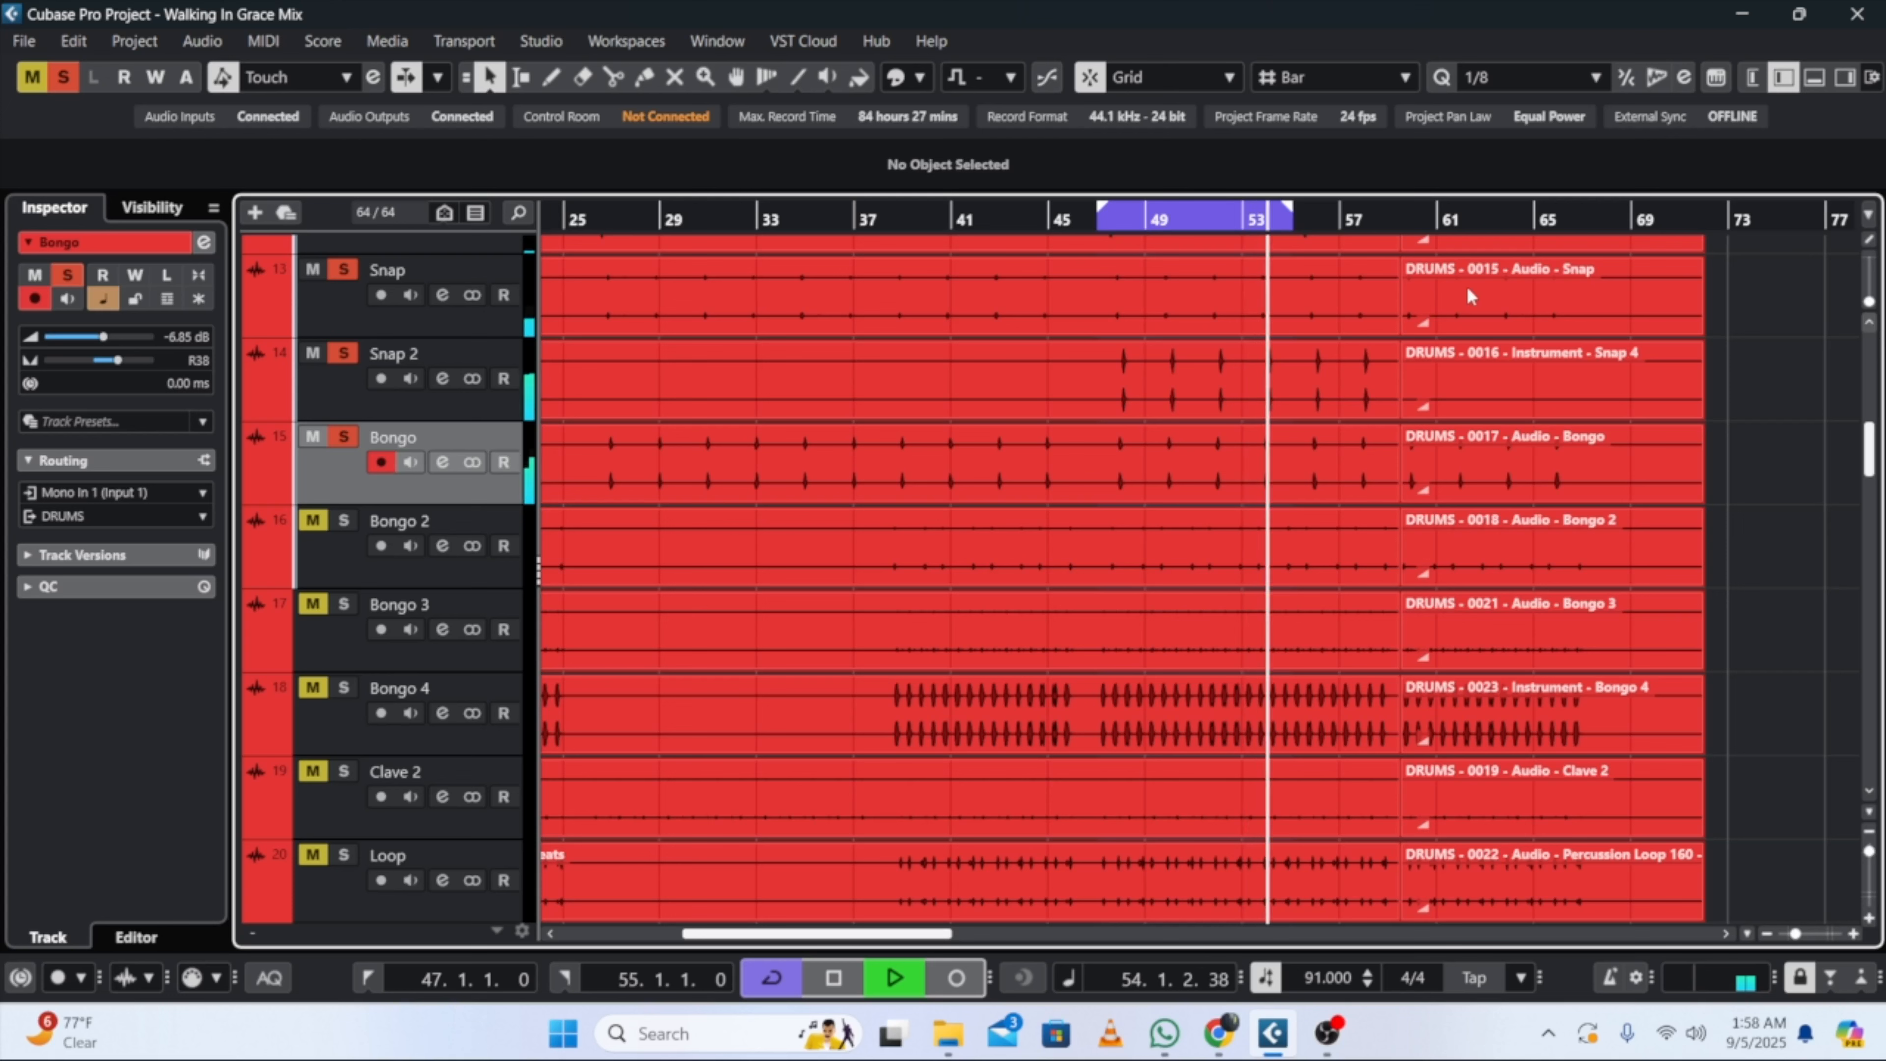
{"action": "left_click", "coordinate": [1213, 305]}
{"action": "key", "text": "space"}
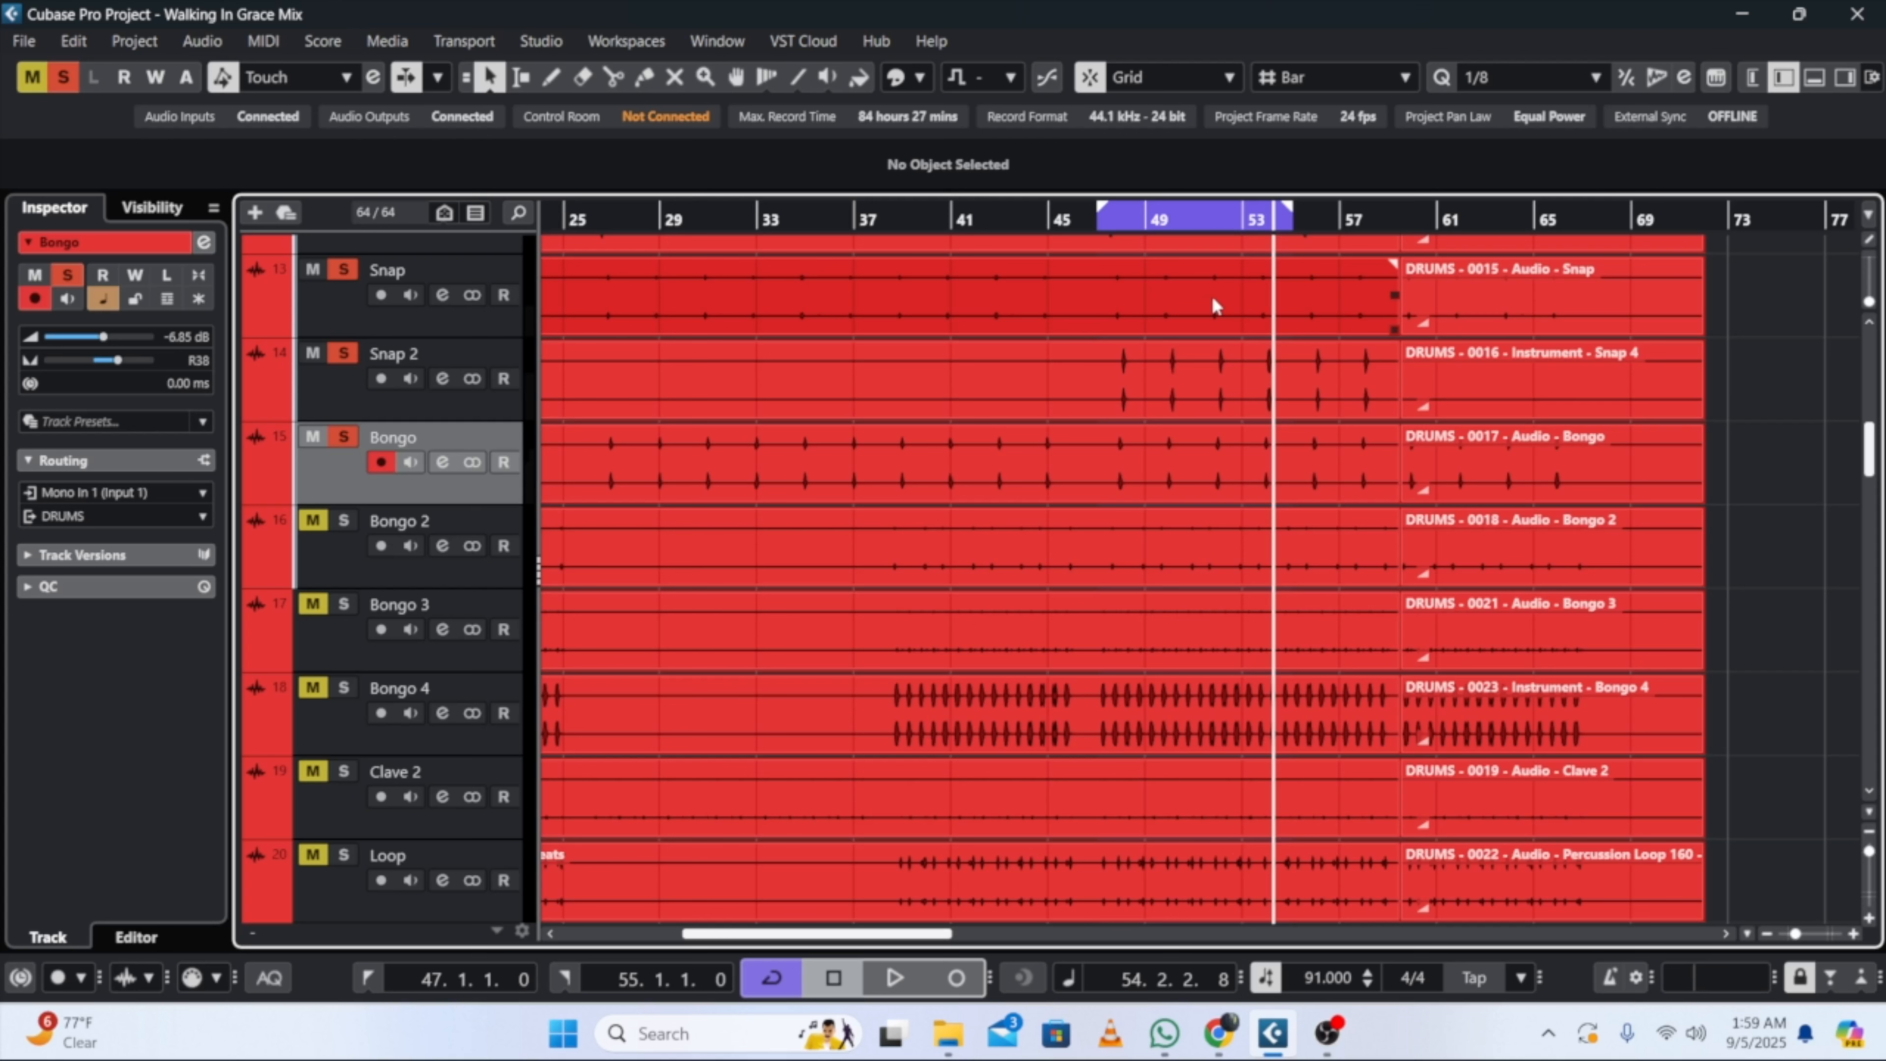
{"action": "key", "text": "space"}
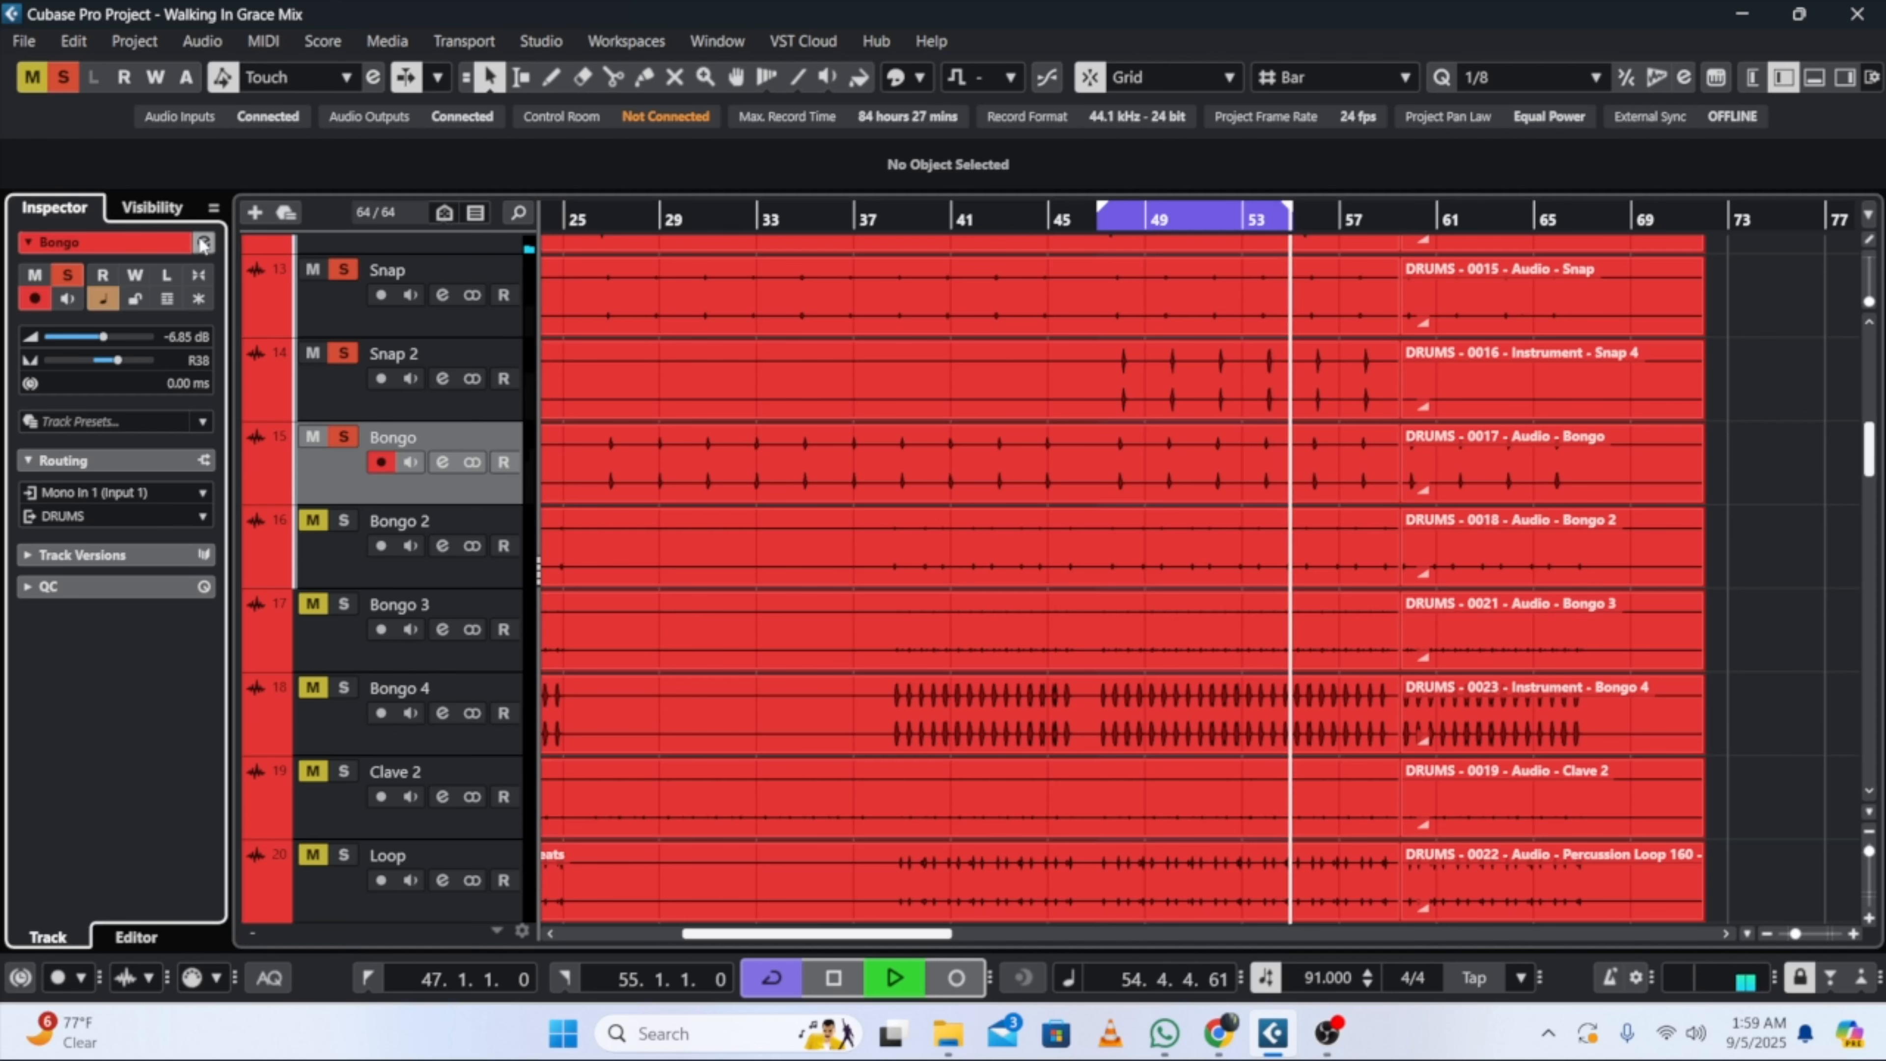
Step: Load FabFilter Pro-Q 4 in the first insert slot of the Bongo channel
{"action": "left_click", "coordinate": [203, 242]}
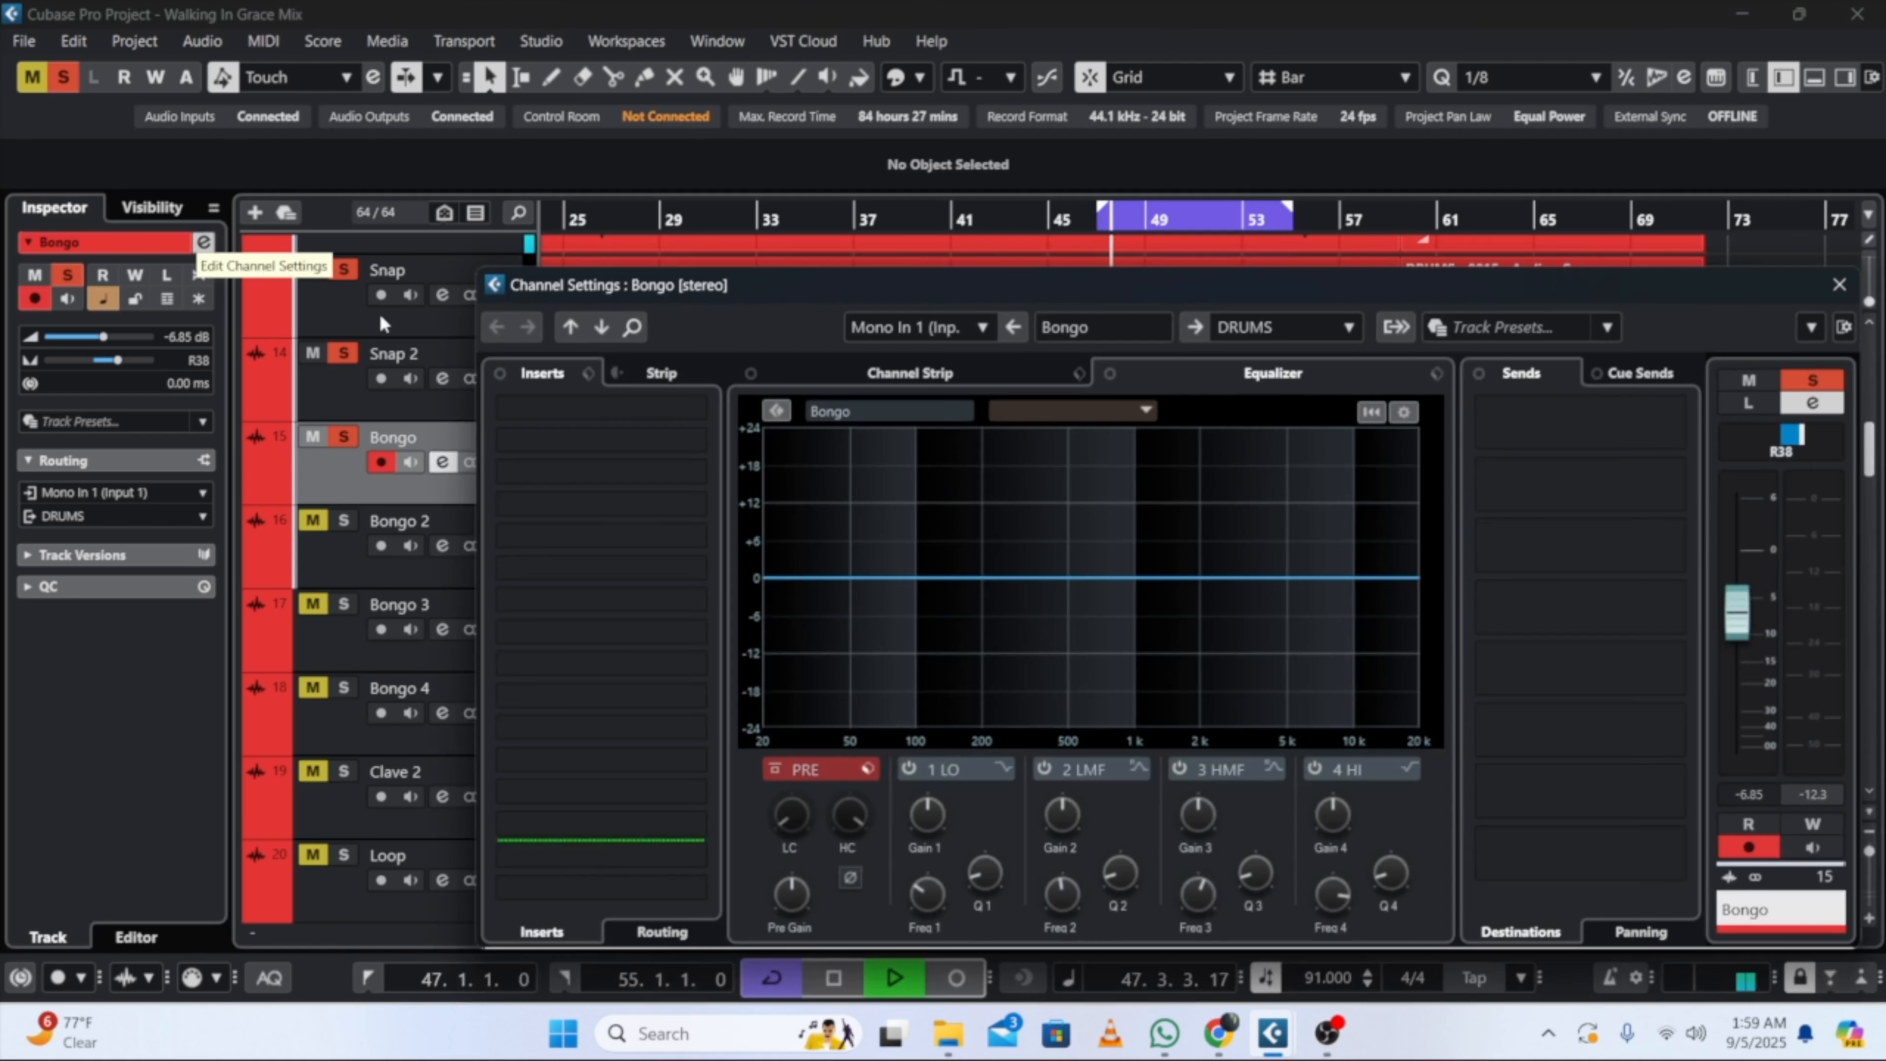
{"action": "left_click", "coordinate": [629, 405]}
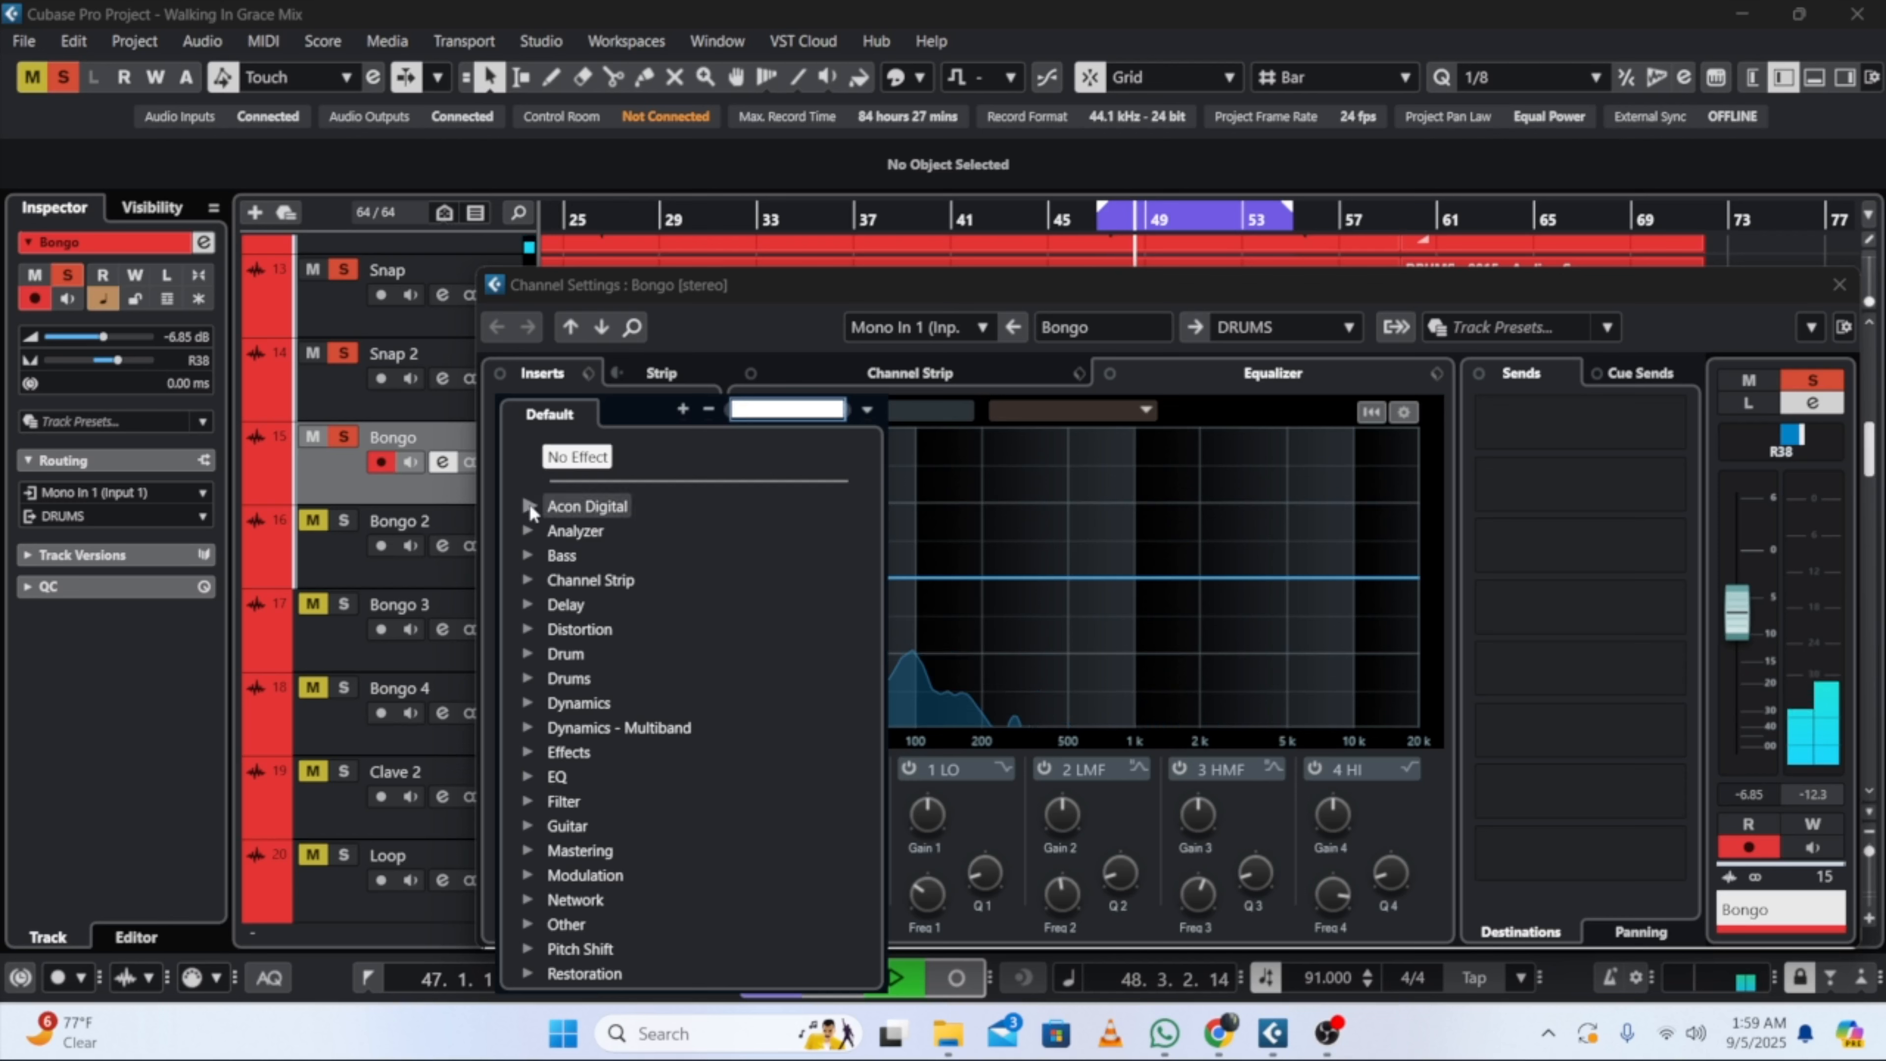
{"action": "left_click", "coordinate": [530, 506]}
{"action": "left_click", "coordinate": [552, 531]}
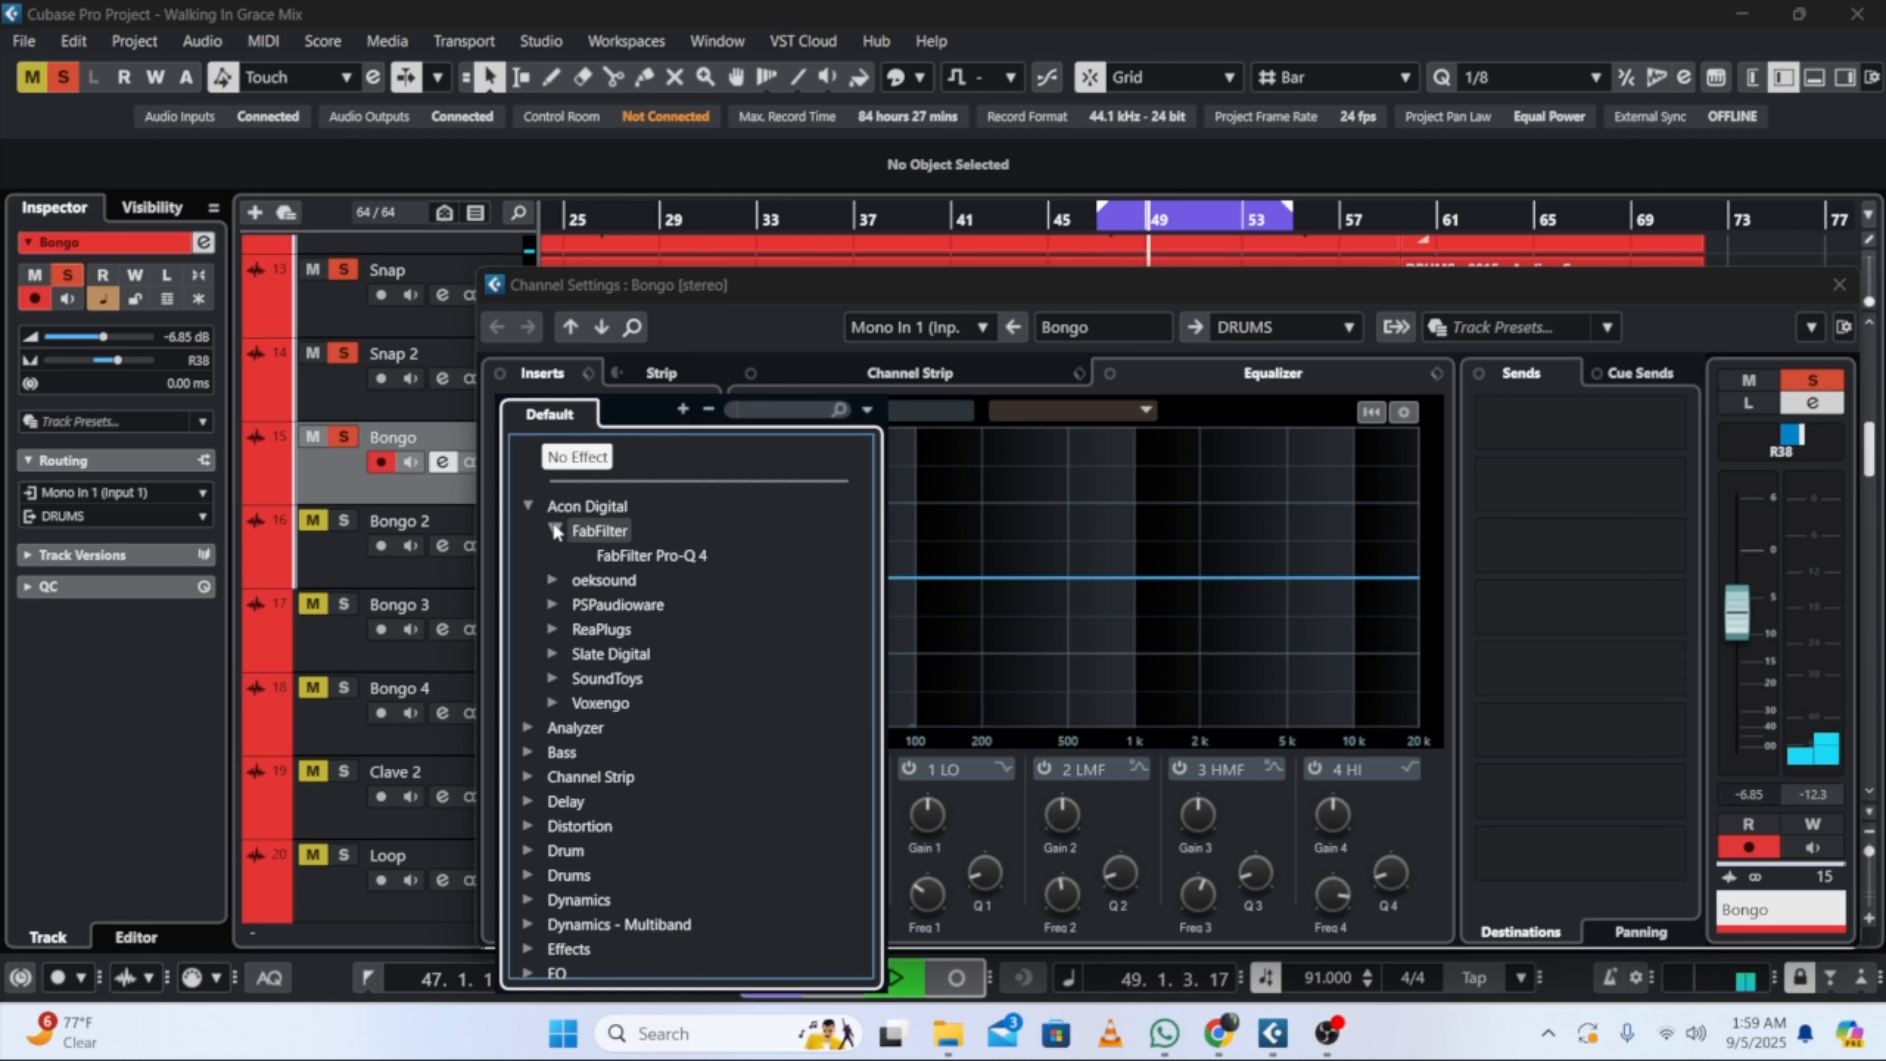
{"action": "left_click", "coordinate": [611, 555]}
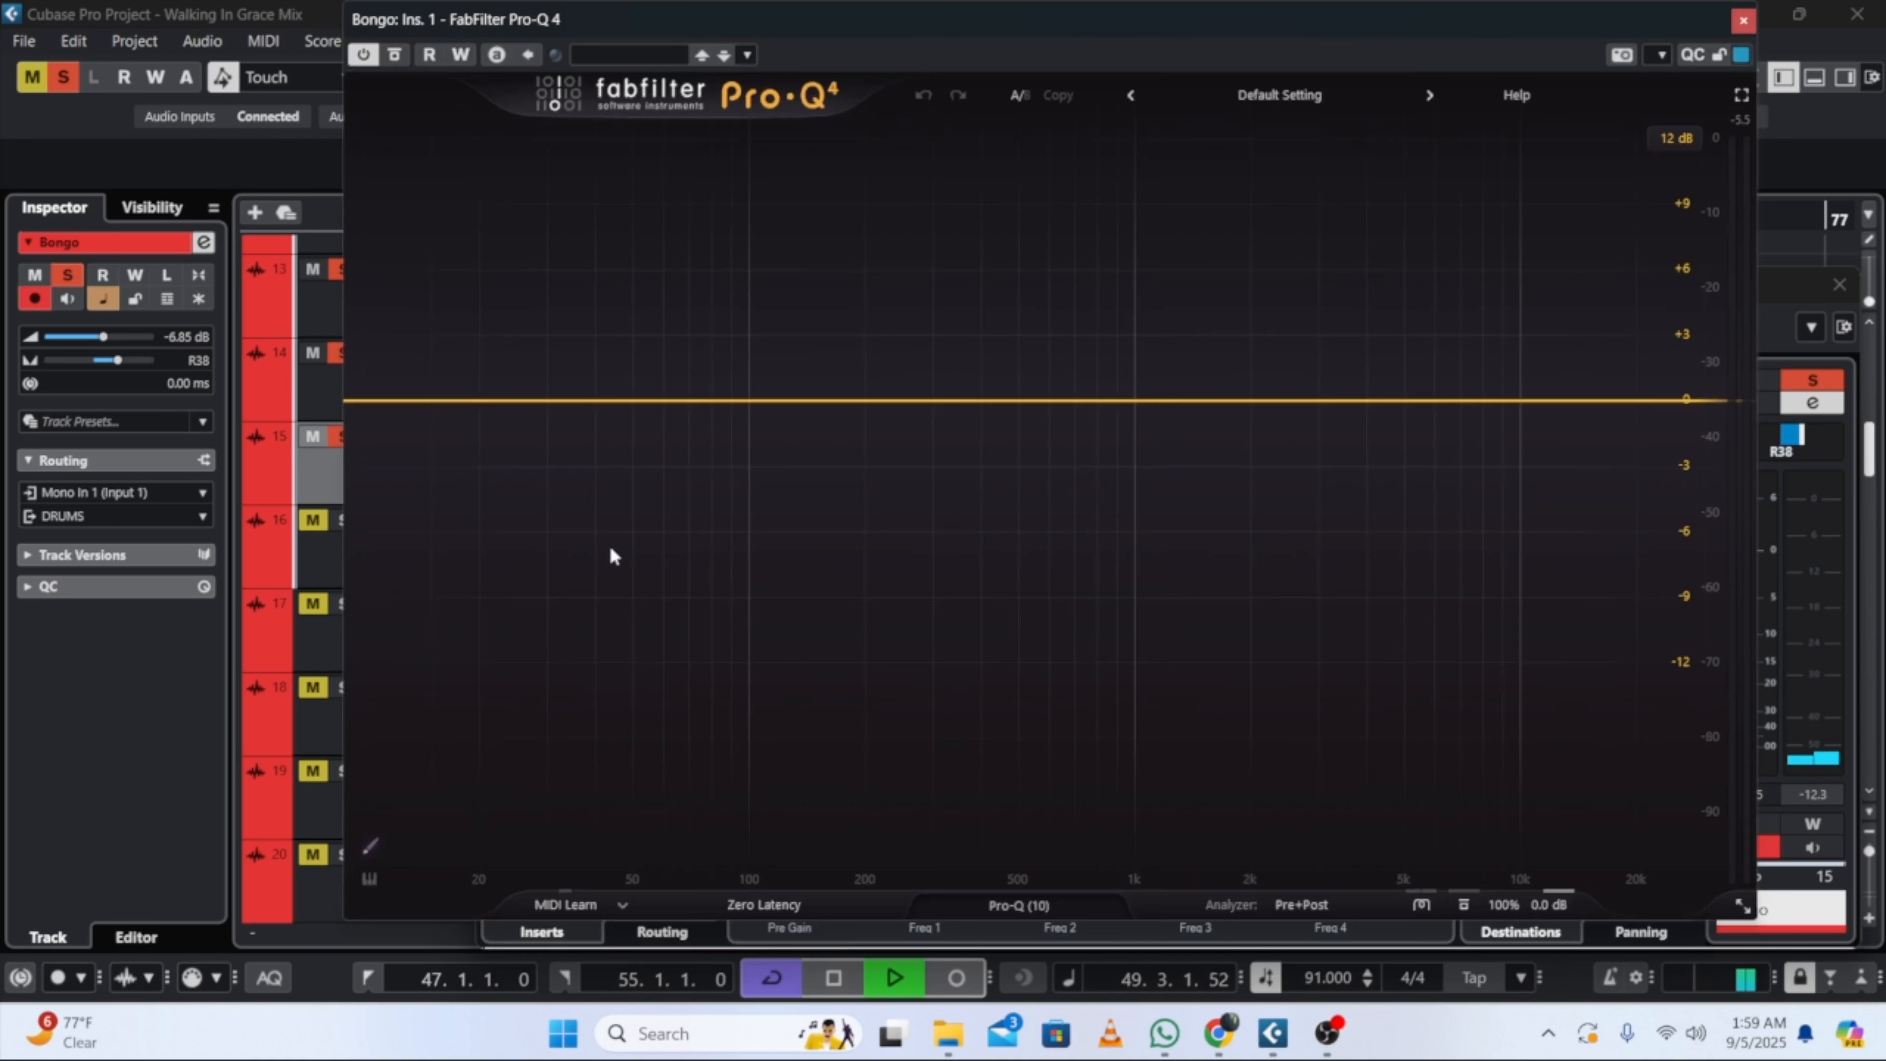
Step: Add a low-cut band to Bongo with a 36 dB/oct slope at about 30 Hz
{"action": "left_click", "coordinate": [381, 400]}
{"action": "left_click", "coordinate": [455, 819]}
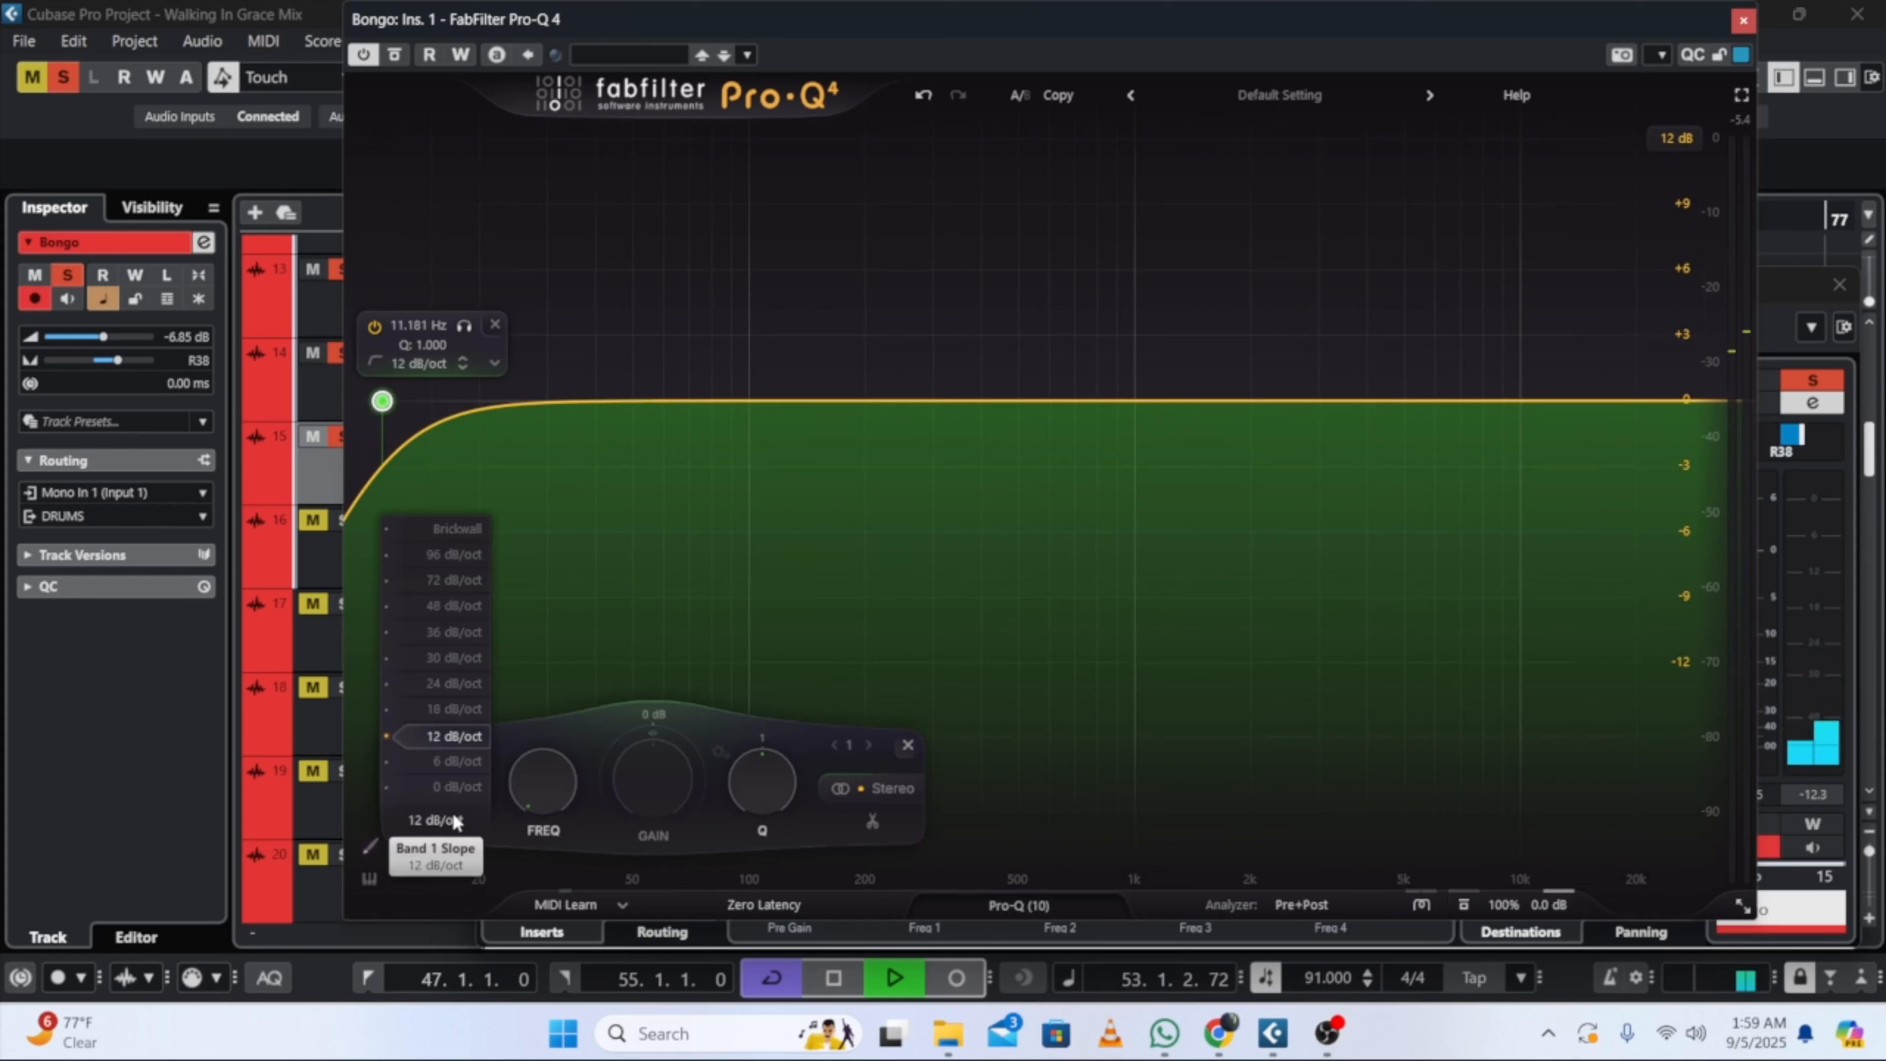
{"action": "left_click", "coordinate": [445, 644]}
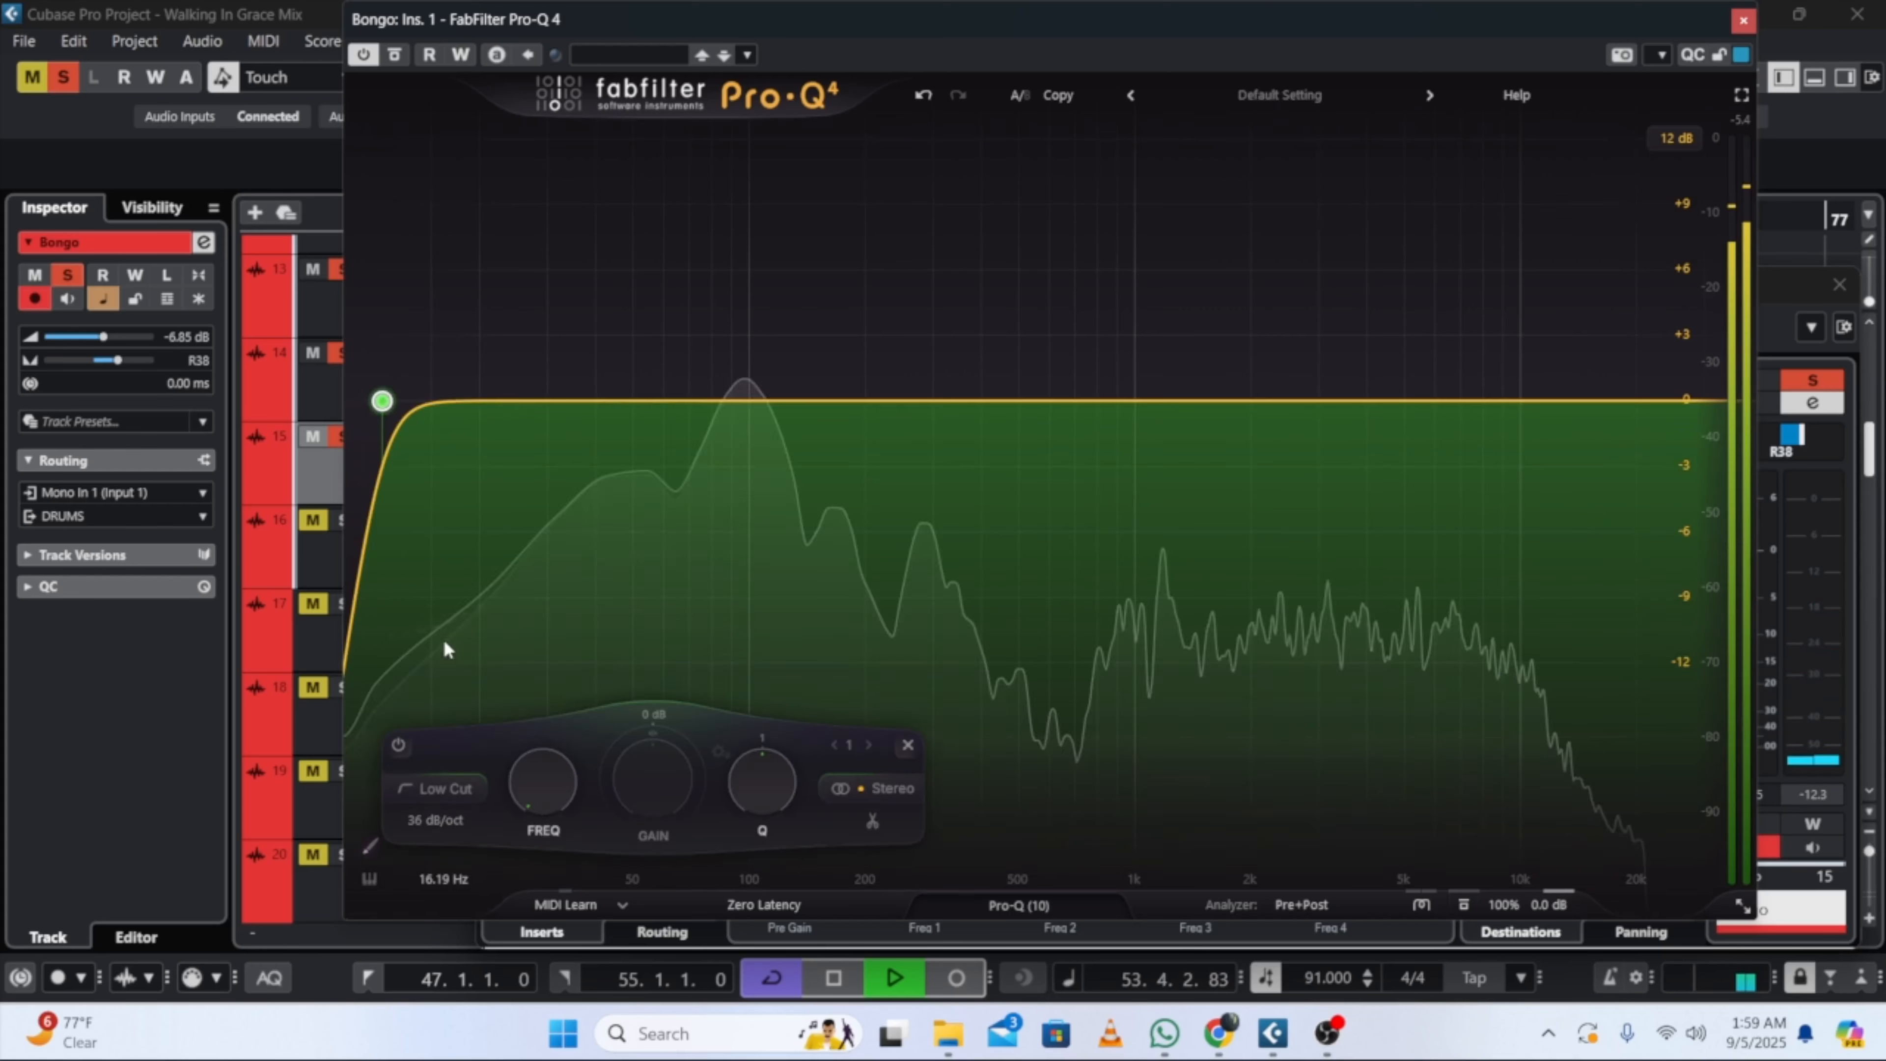
{"action": "left_click_drag", "start_coordinate": [541, 773], "coordinate": [479, 764]}
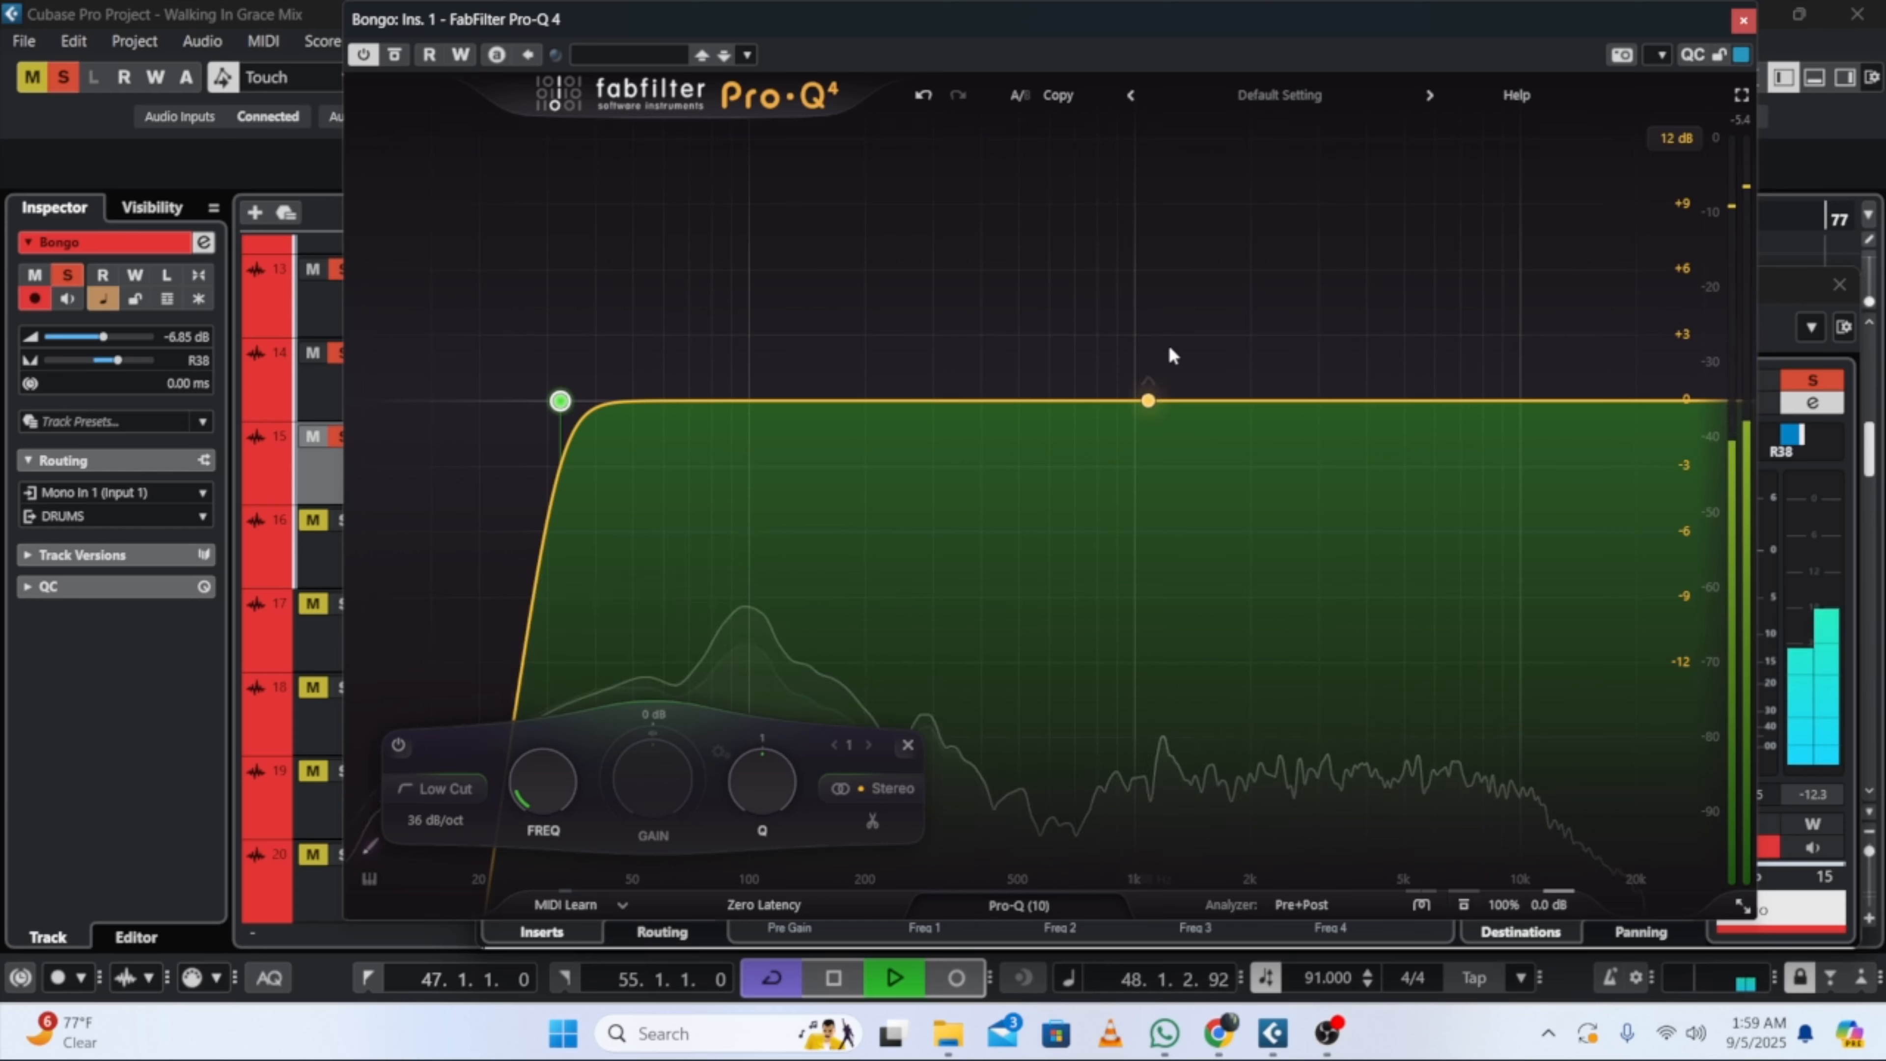
Step: Add a narrow bell cut of about -7.5 dB to Bongo at about 1174 Hz, auditioning the band first
{"action": "left_click", "coordinate": [1161, 254]}
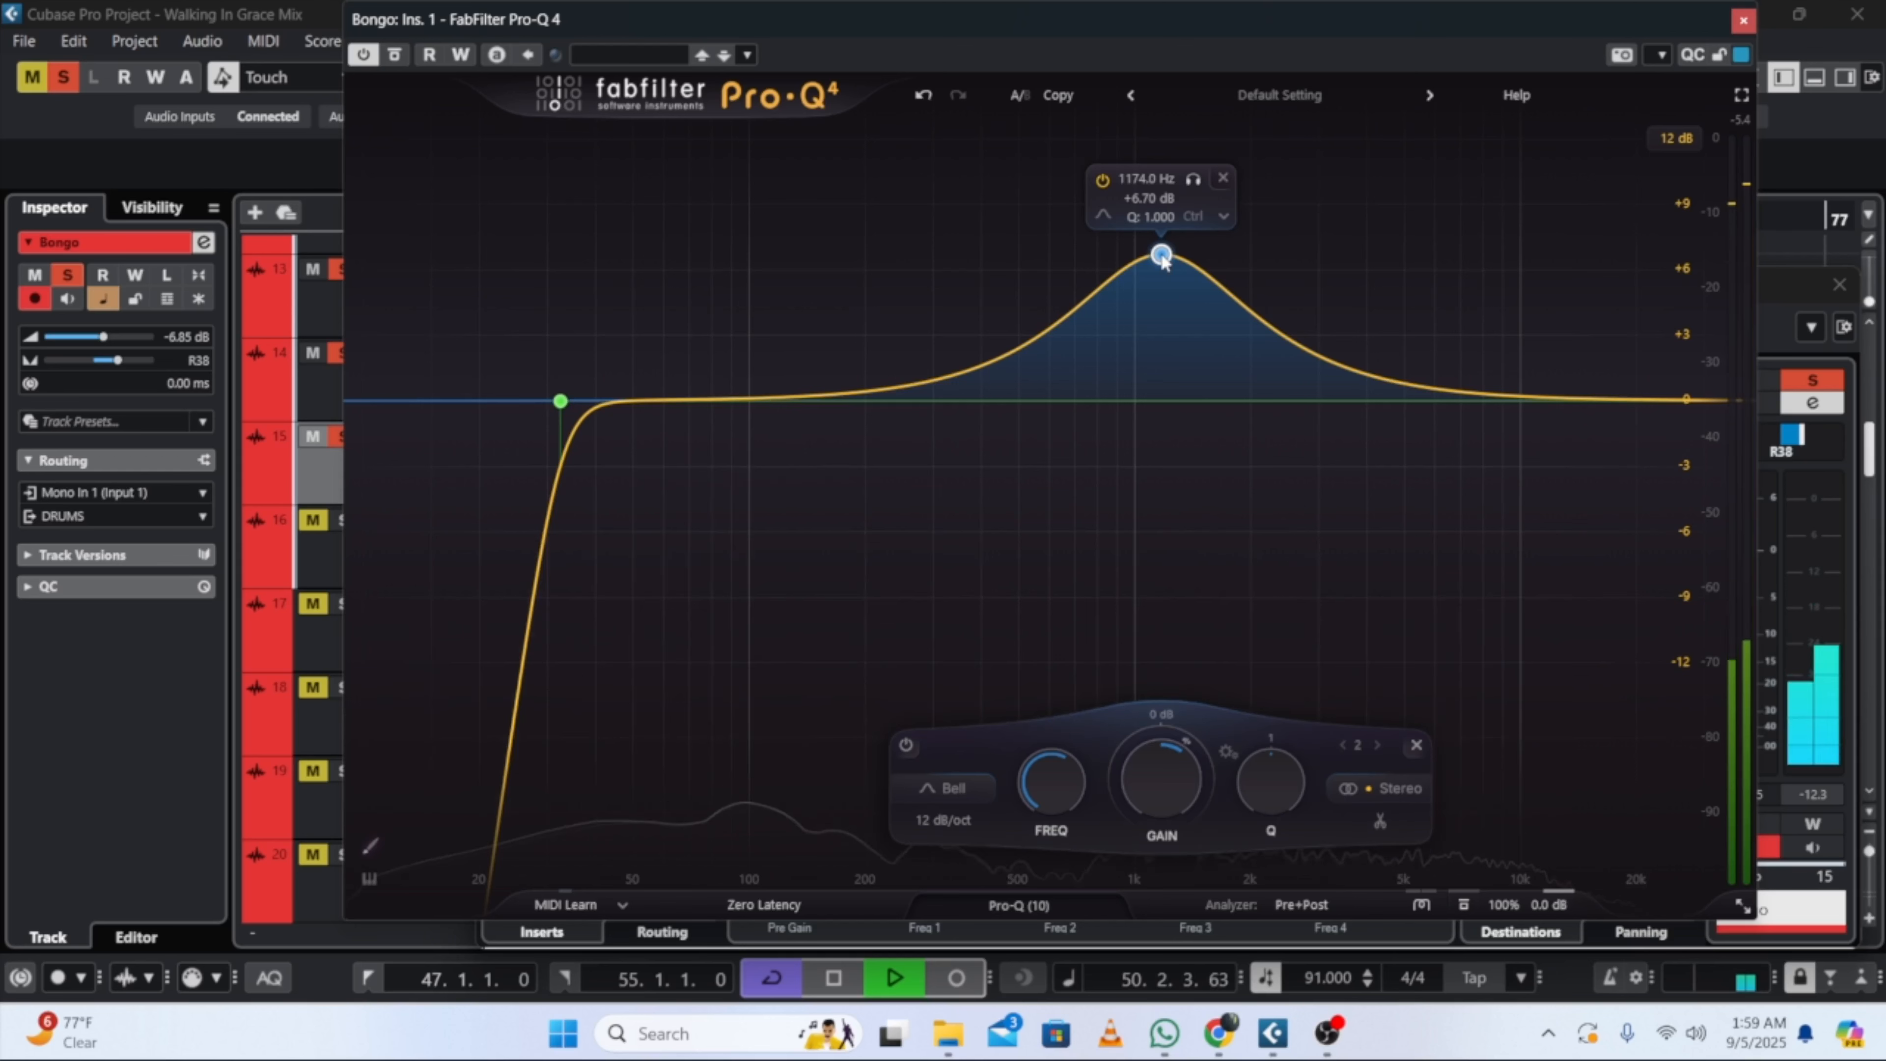
{"action": "left_click", "coordinate": [1191, 180]}
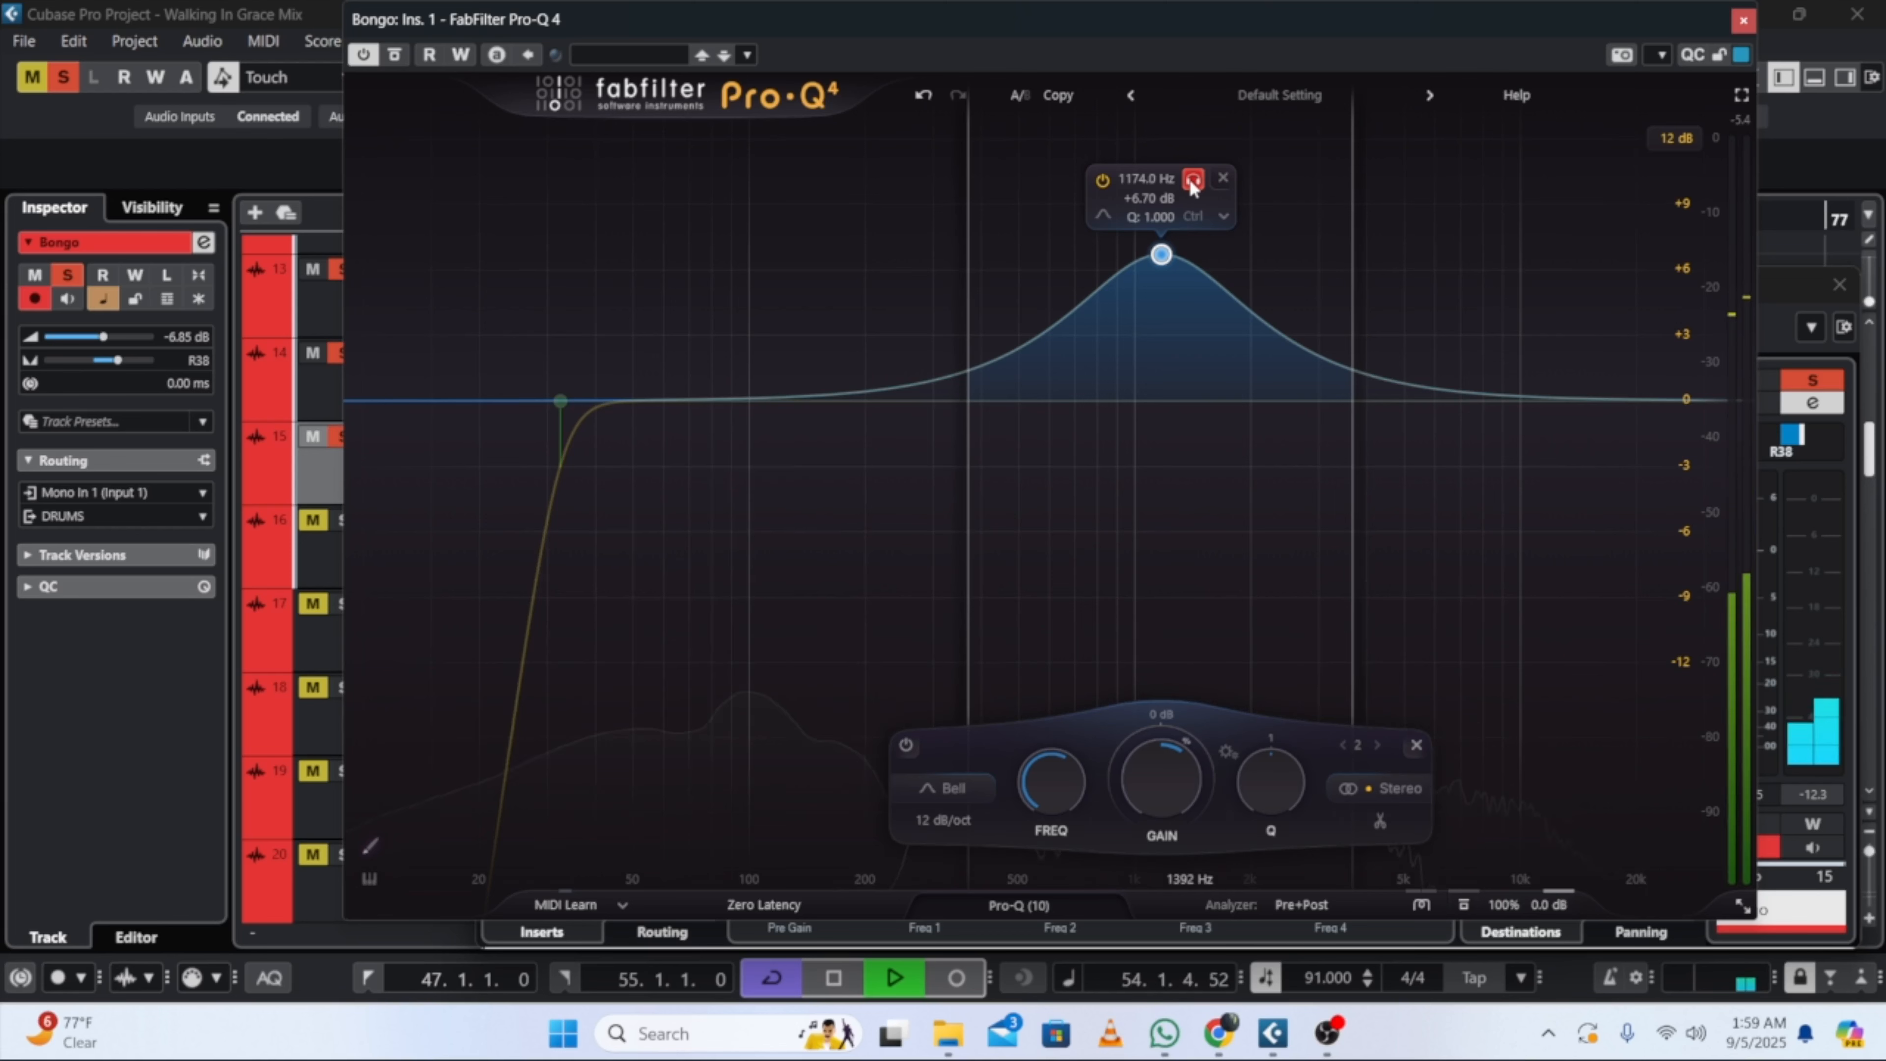
{"action": "left_click", "coordinate": [1188, 179]}
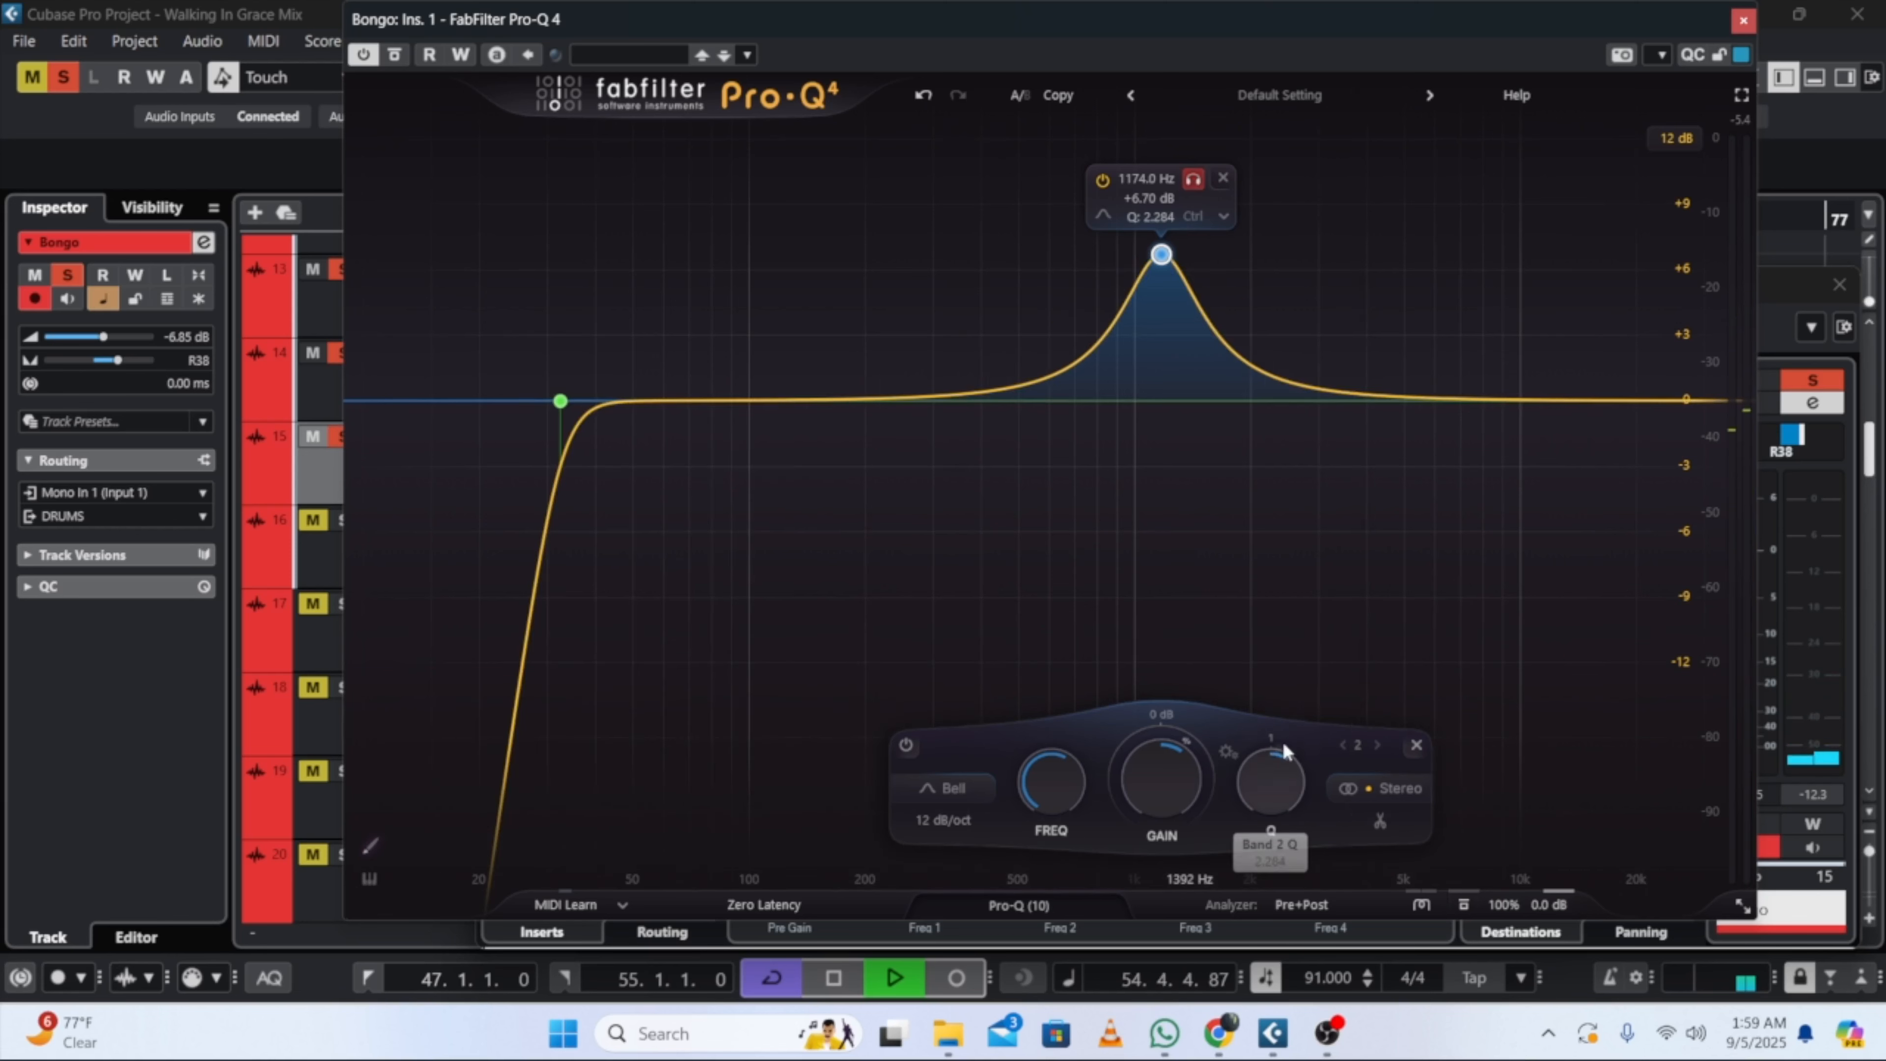
{"action": "scroll", "coordinate": [1274, 743], "scroll_direction": "up", "scroll_amount": 5}
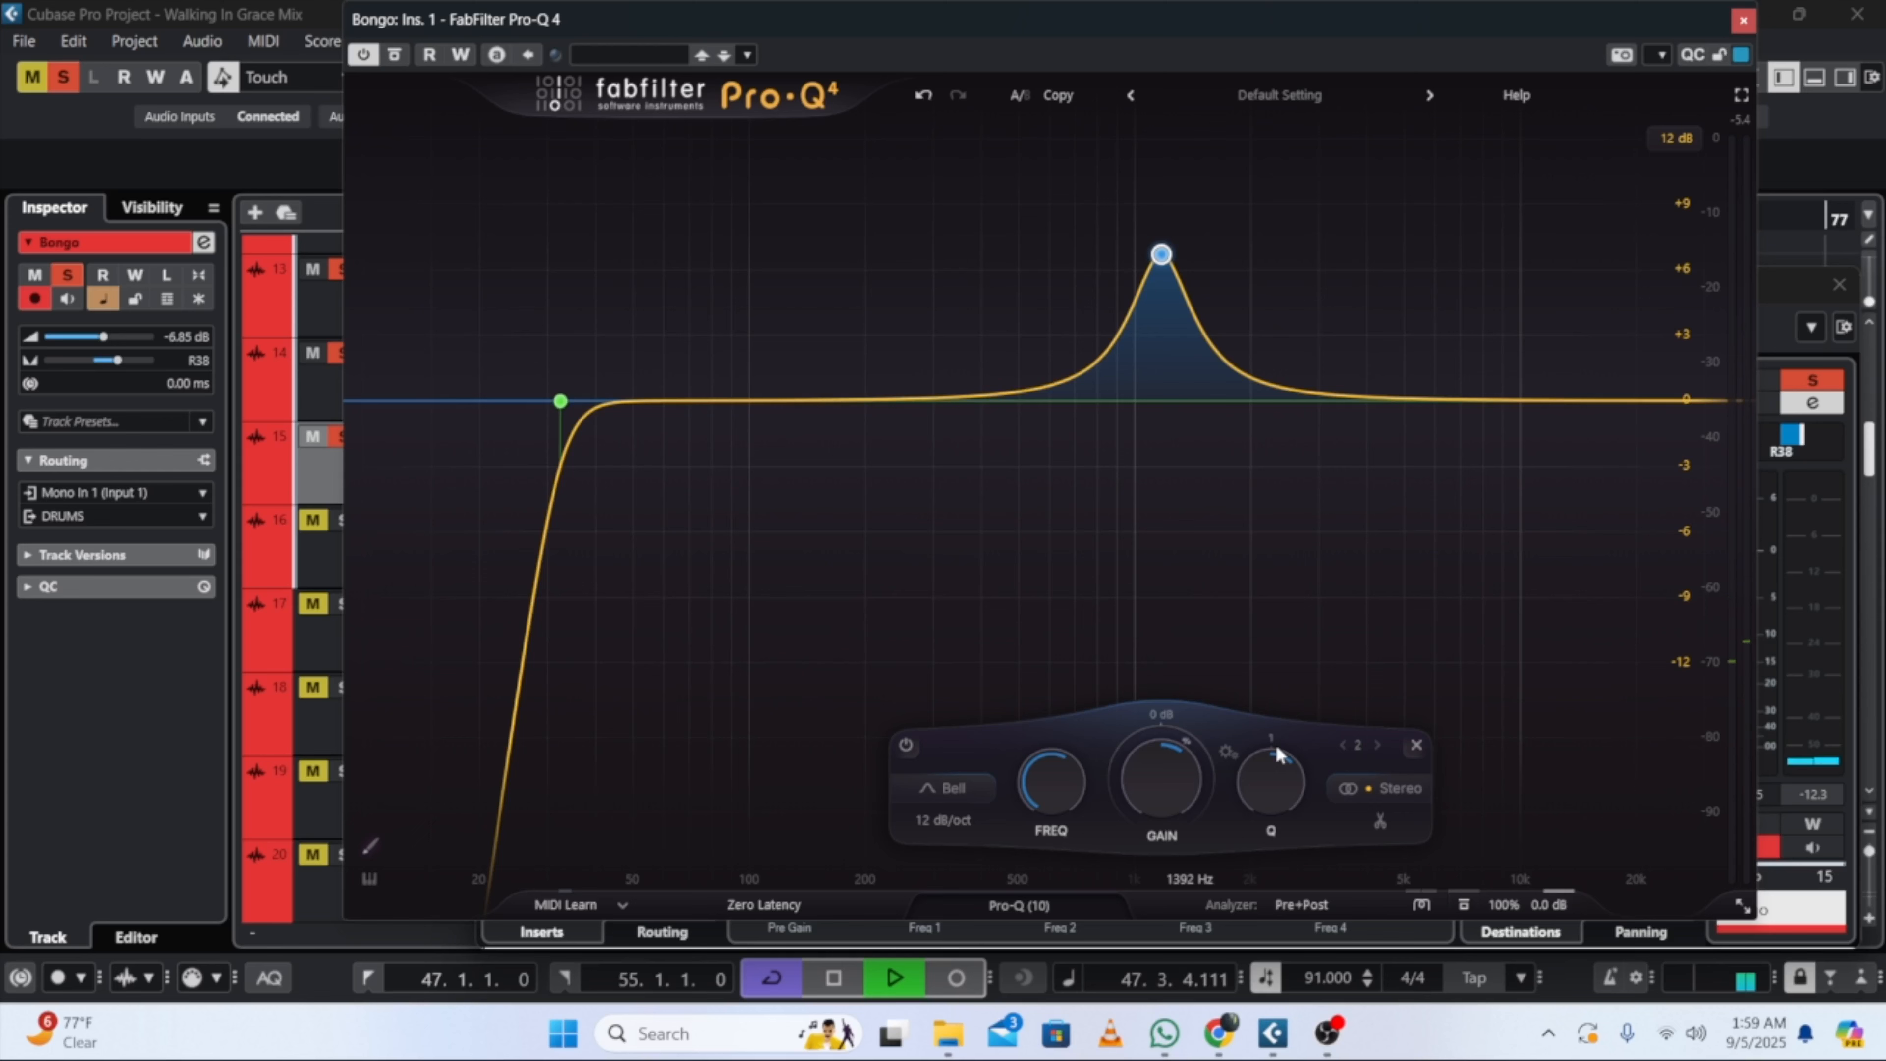
{"action": "scroll", "coordinate": [1141, 861], "scroll_direction": "down", "scroll_amount": 10}
{"action": "scroll", "coordinate": [1163, 806], "scroll_direction": "down", "scroll_amount": 4}
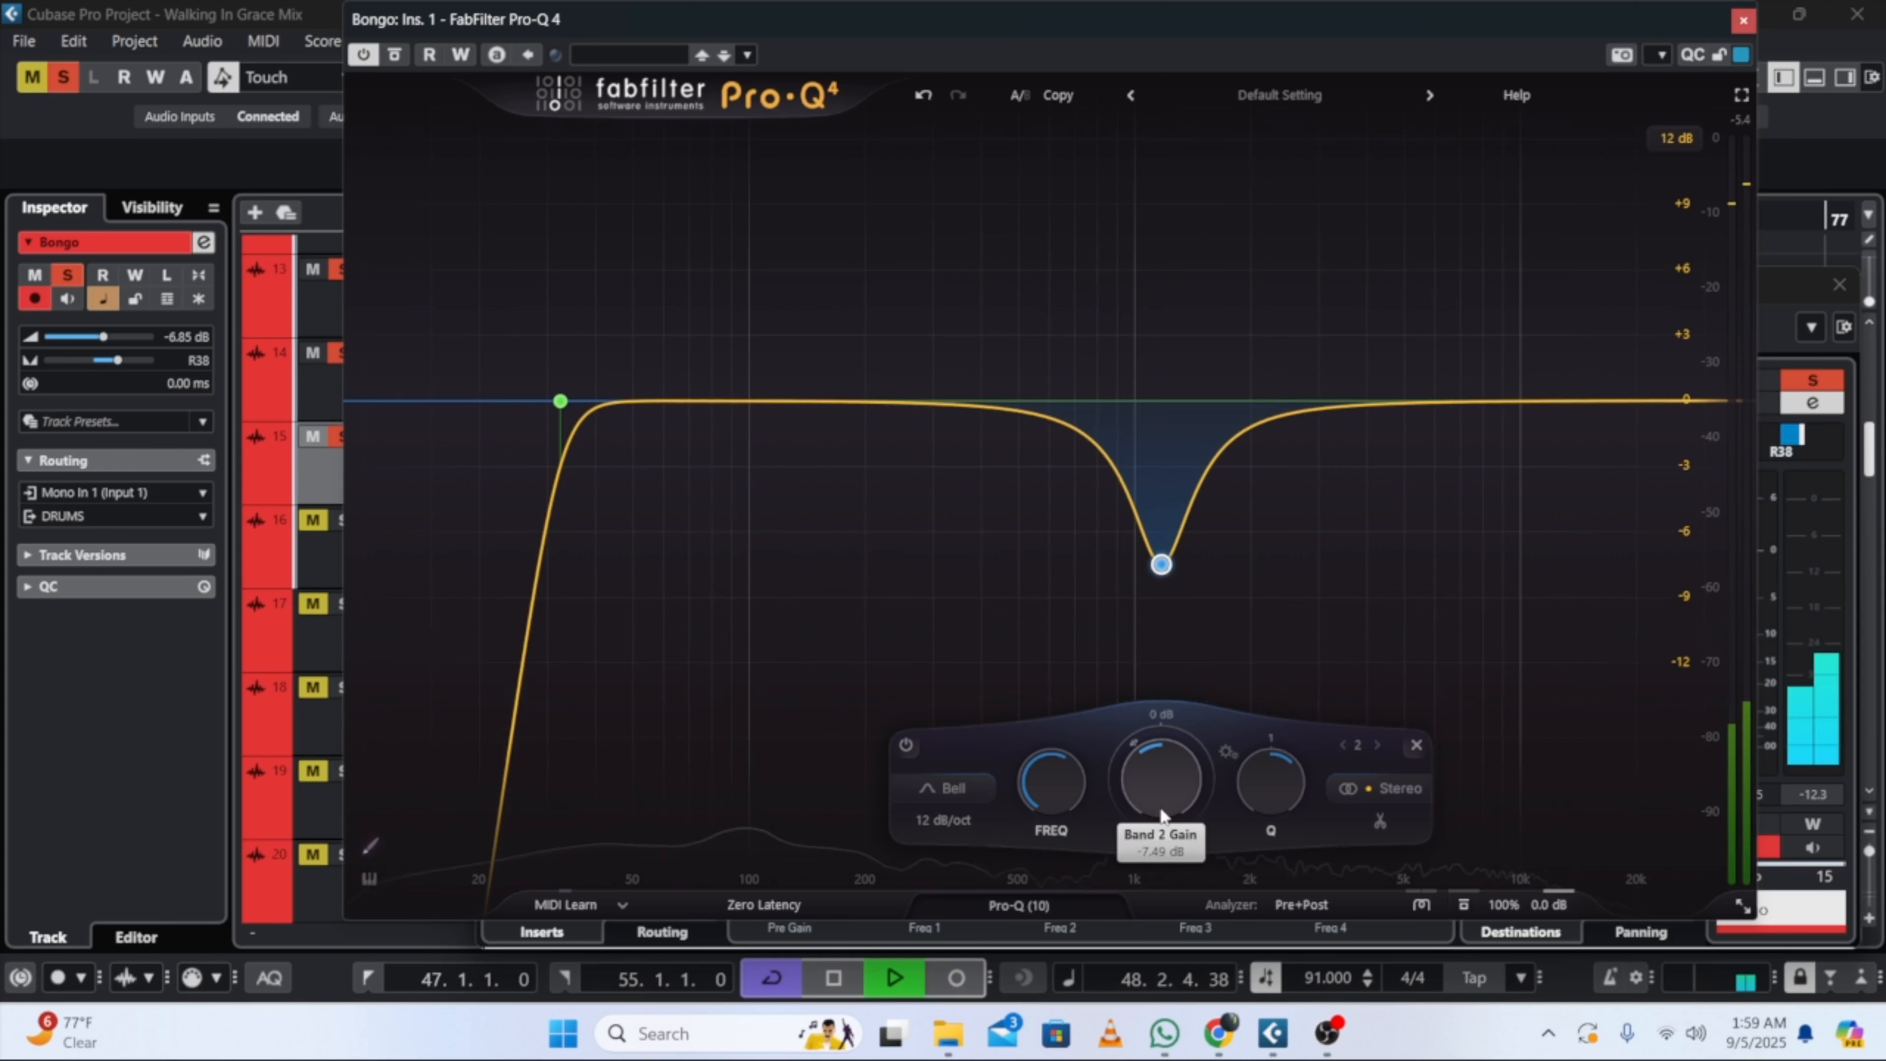
{"action": "scroll", "coordinate": [1262, 765], "scroll_direction": "up", "scroll_amount": 5}
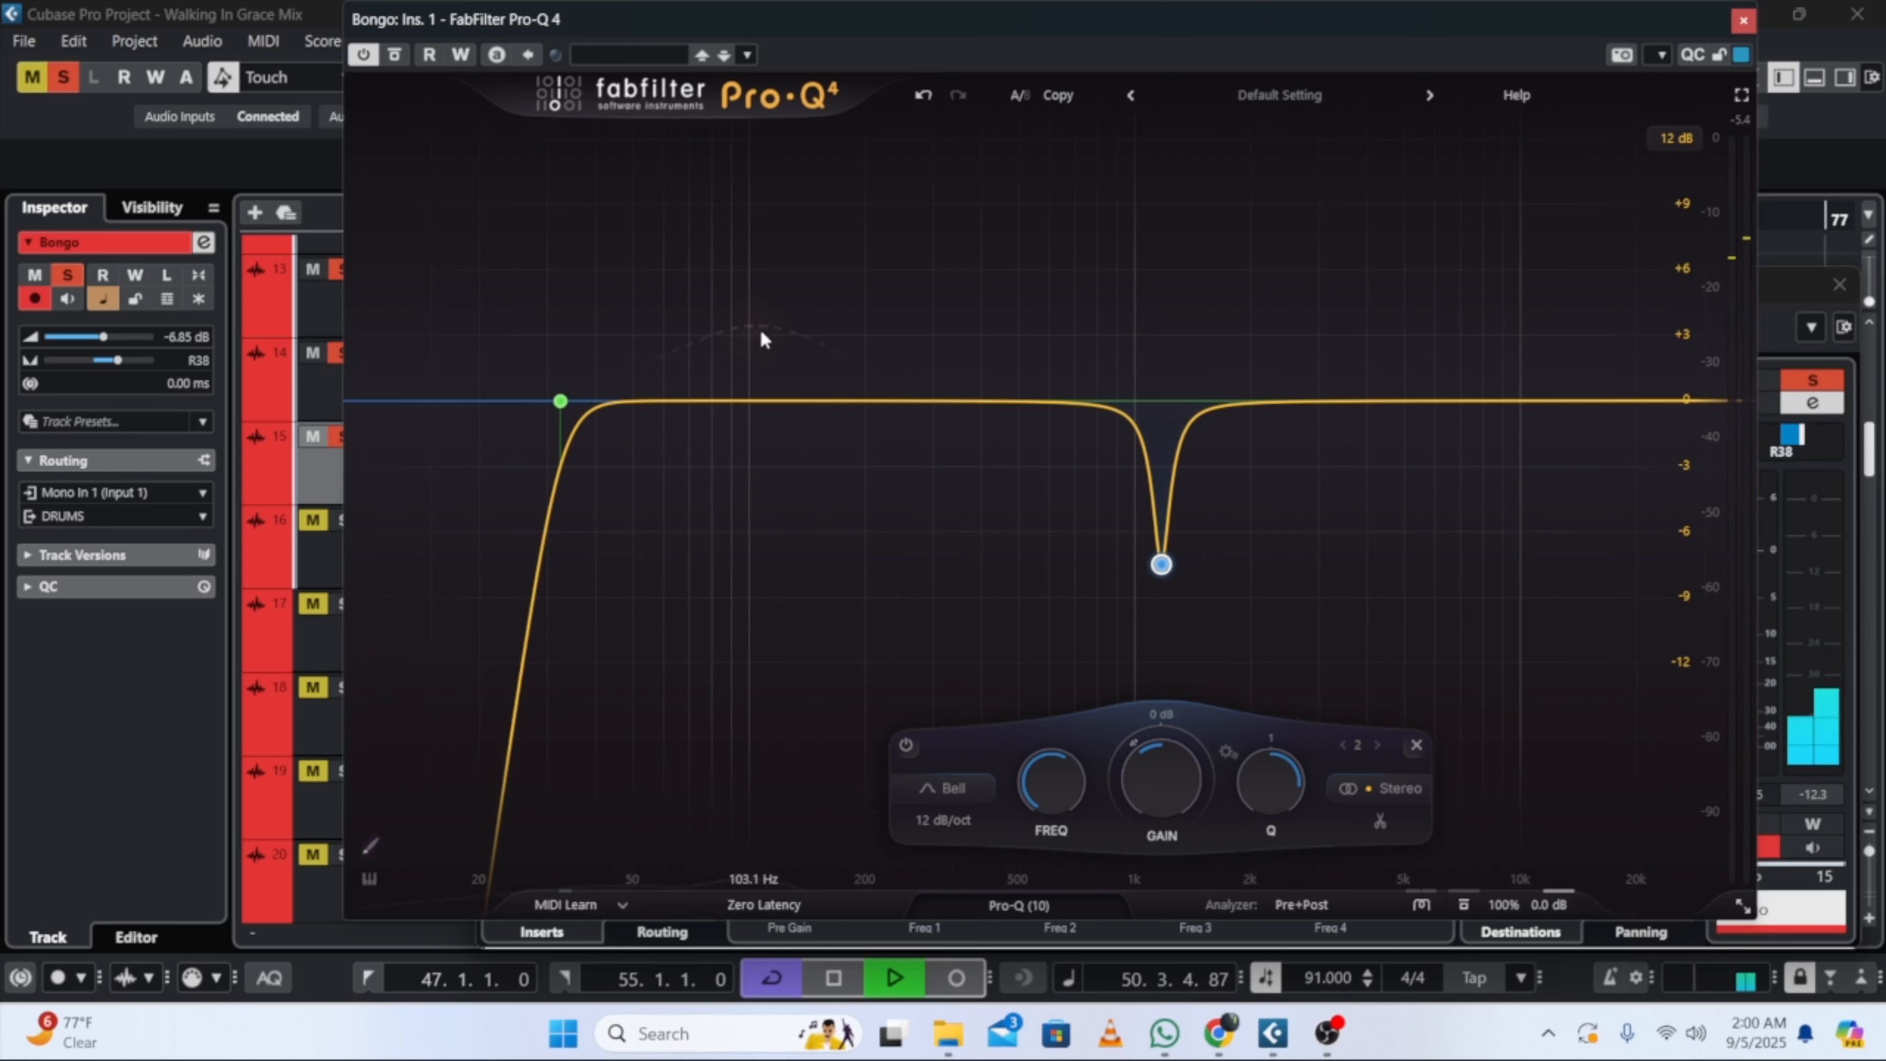
Step: Add a bell cut of about -3 dB to Bongo at about 109 Hz and narrow its Q
{"action": "left_click", "coordinate": [765, 344]}
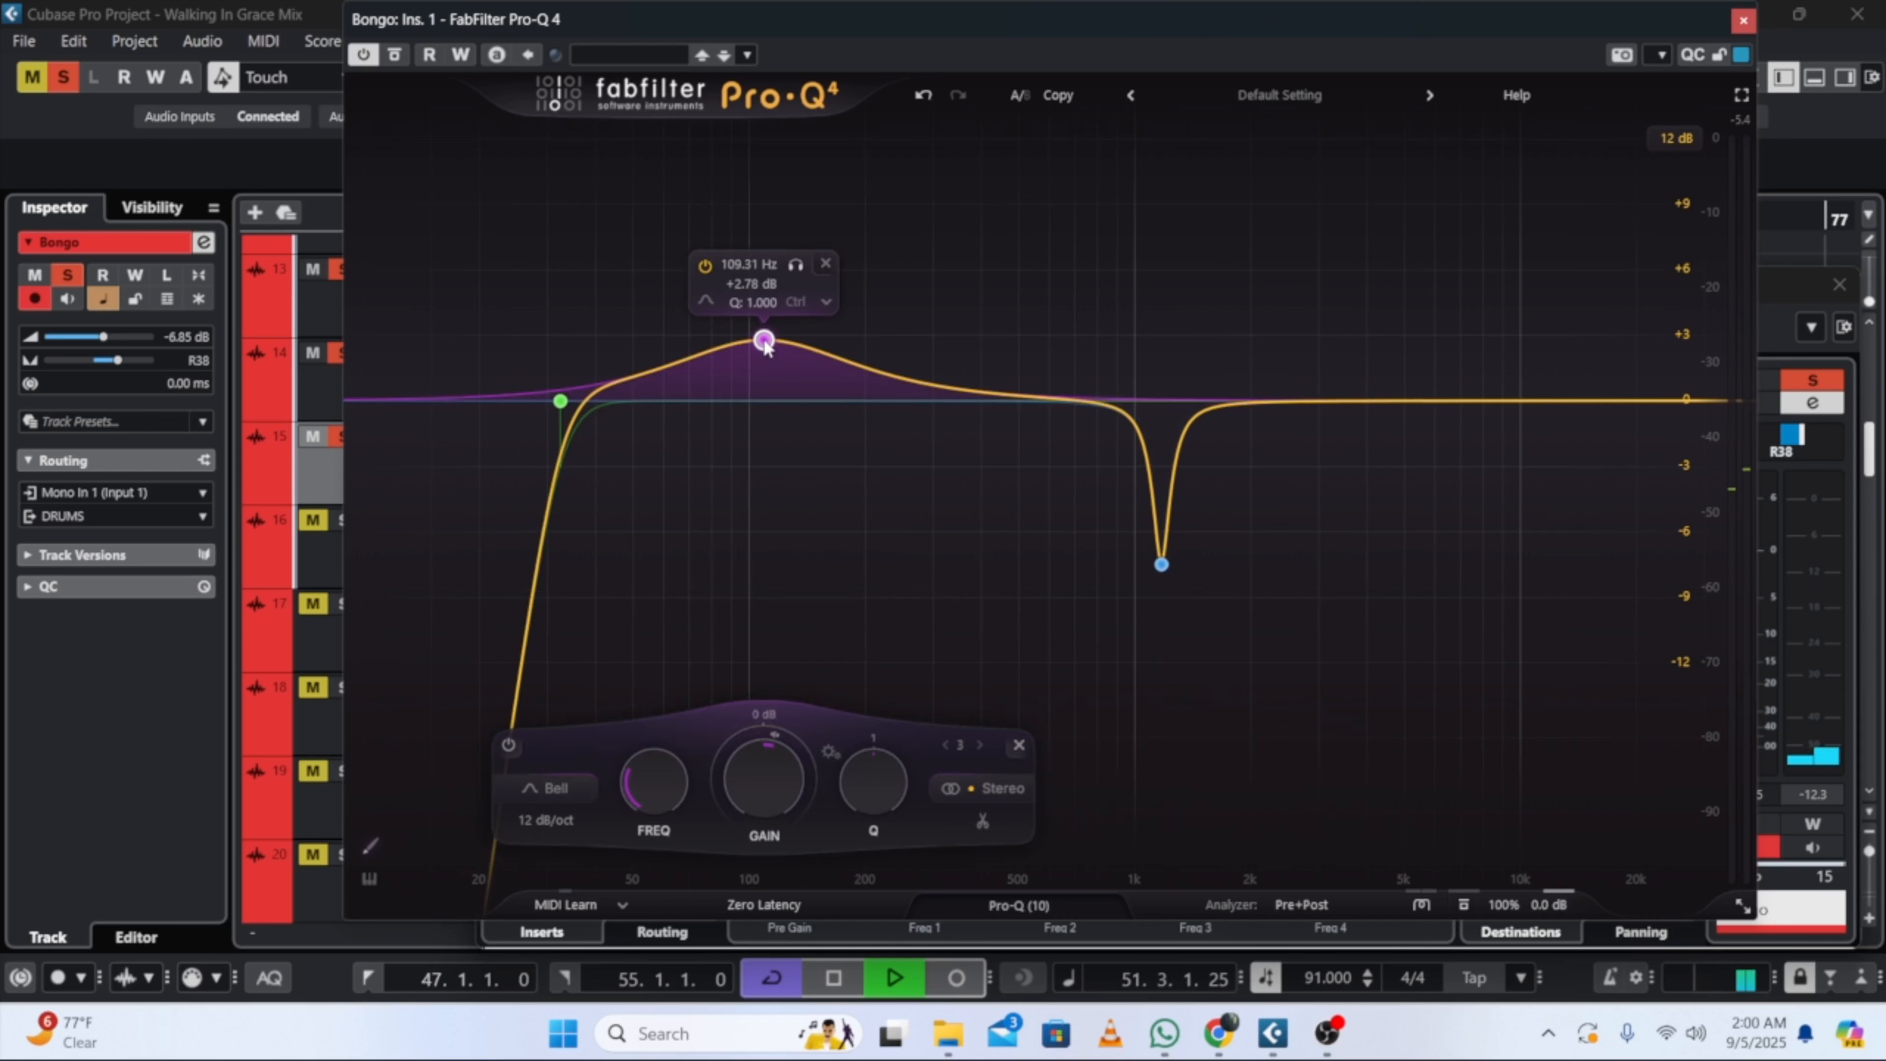
{"action": "left_click_drag", "start_coordinate": [741, 767], "coordinate": [741, 839]}
{"action": "left_click_drag", "start_coordinate": [873, 780], "coordinate": [751, 778]}
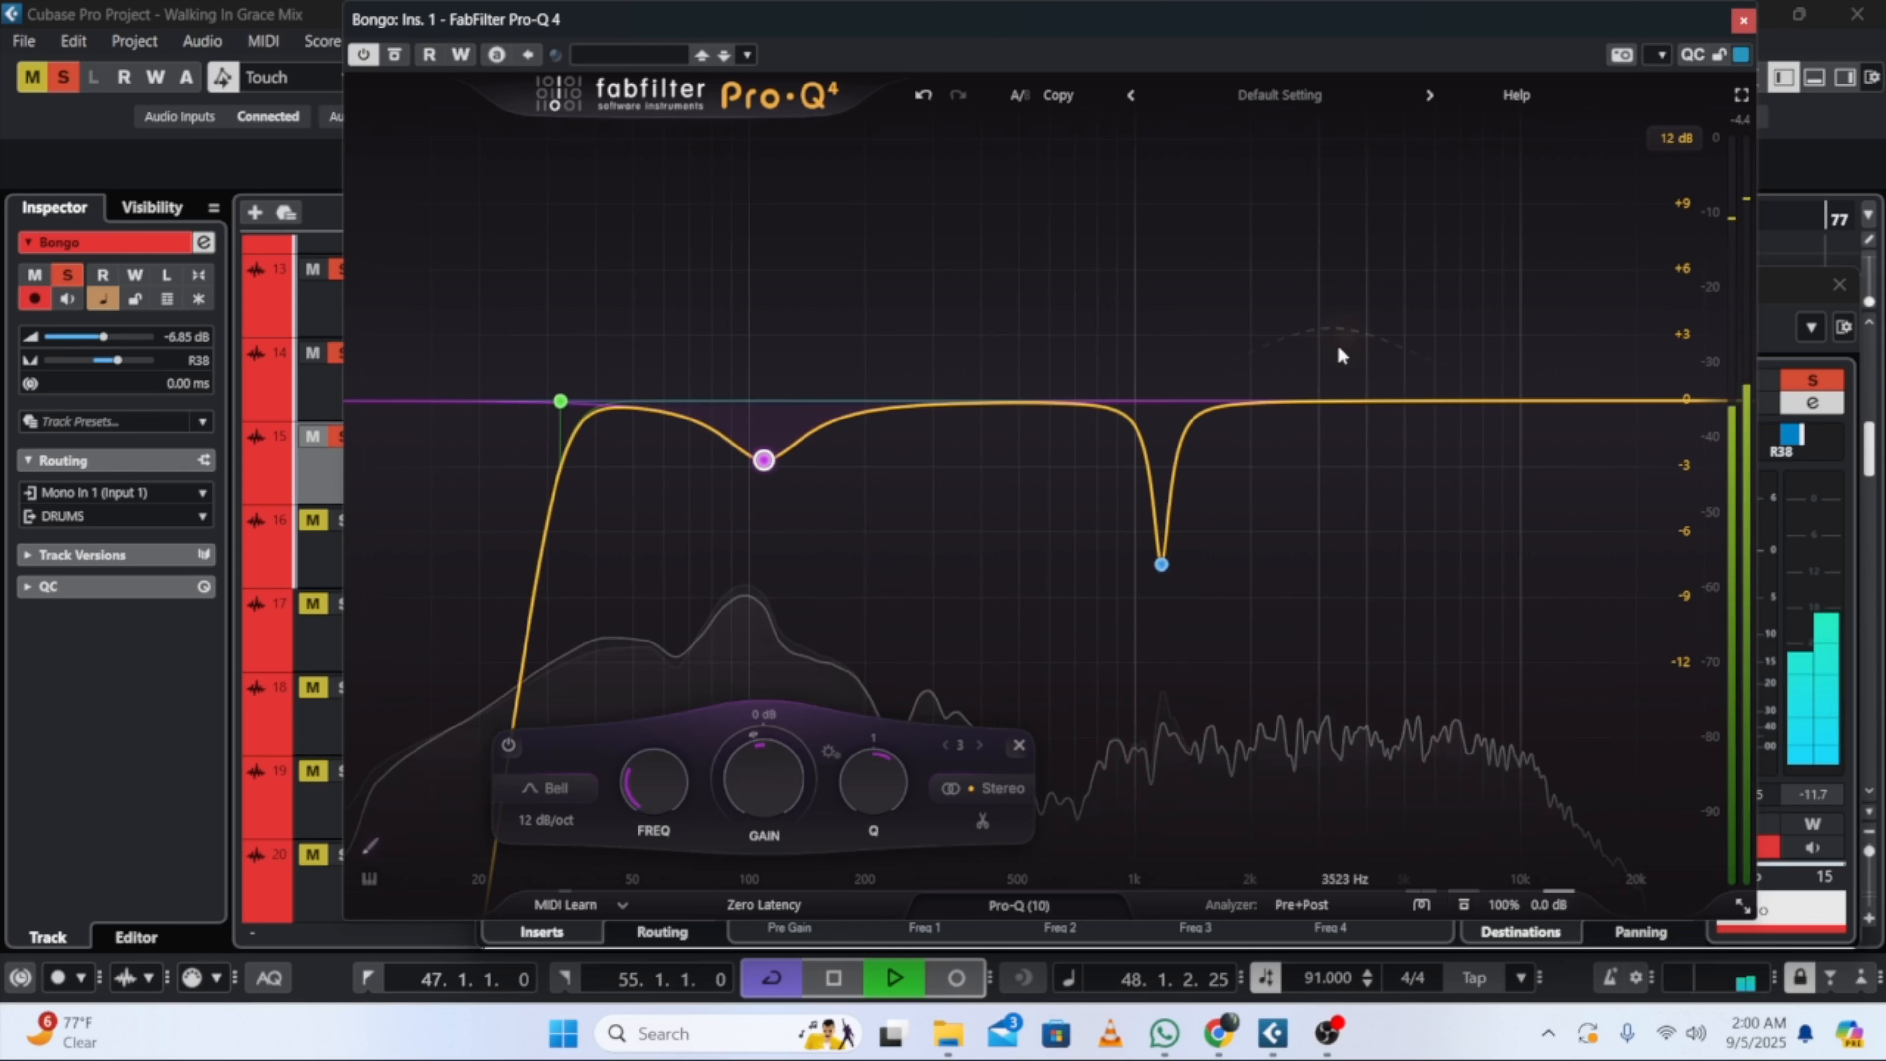
Step: Add a fourth, bell-shaped band to Bongo at about 290 Hz with a Q of about 3.9 and a gain of about -7 dB
{"action": "left_click", "coordinate": [956, 356]}
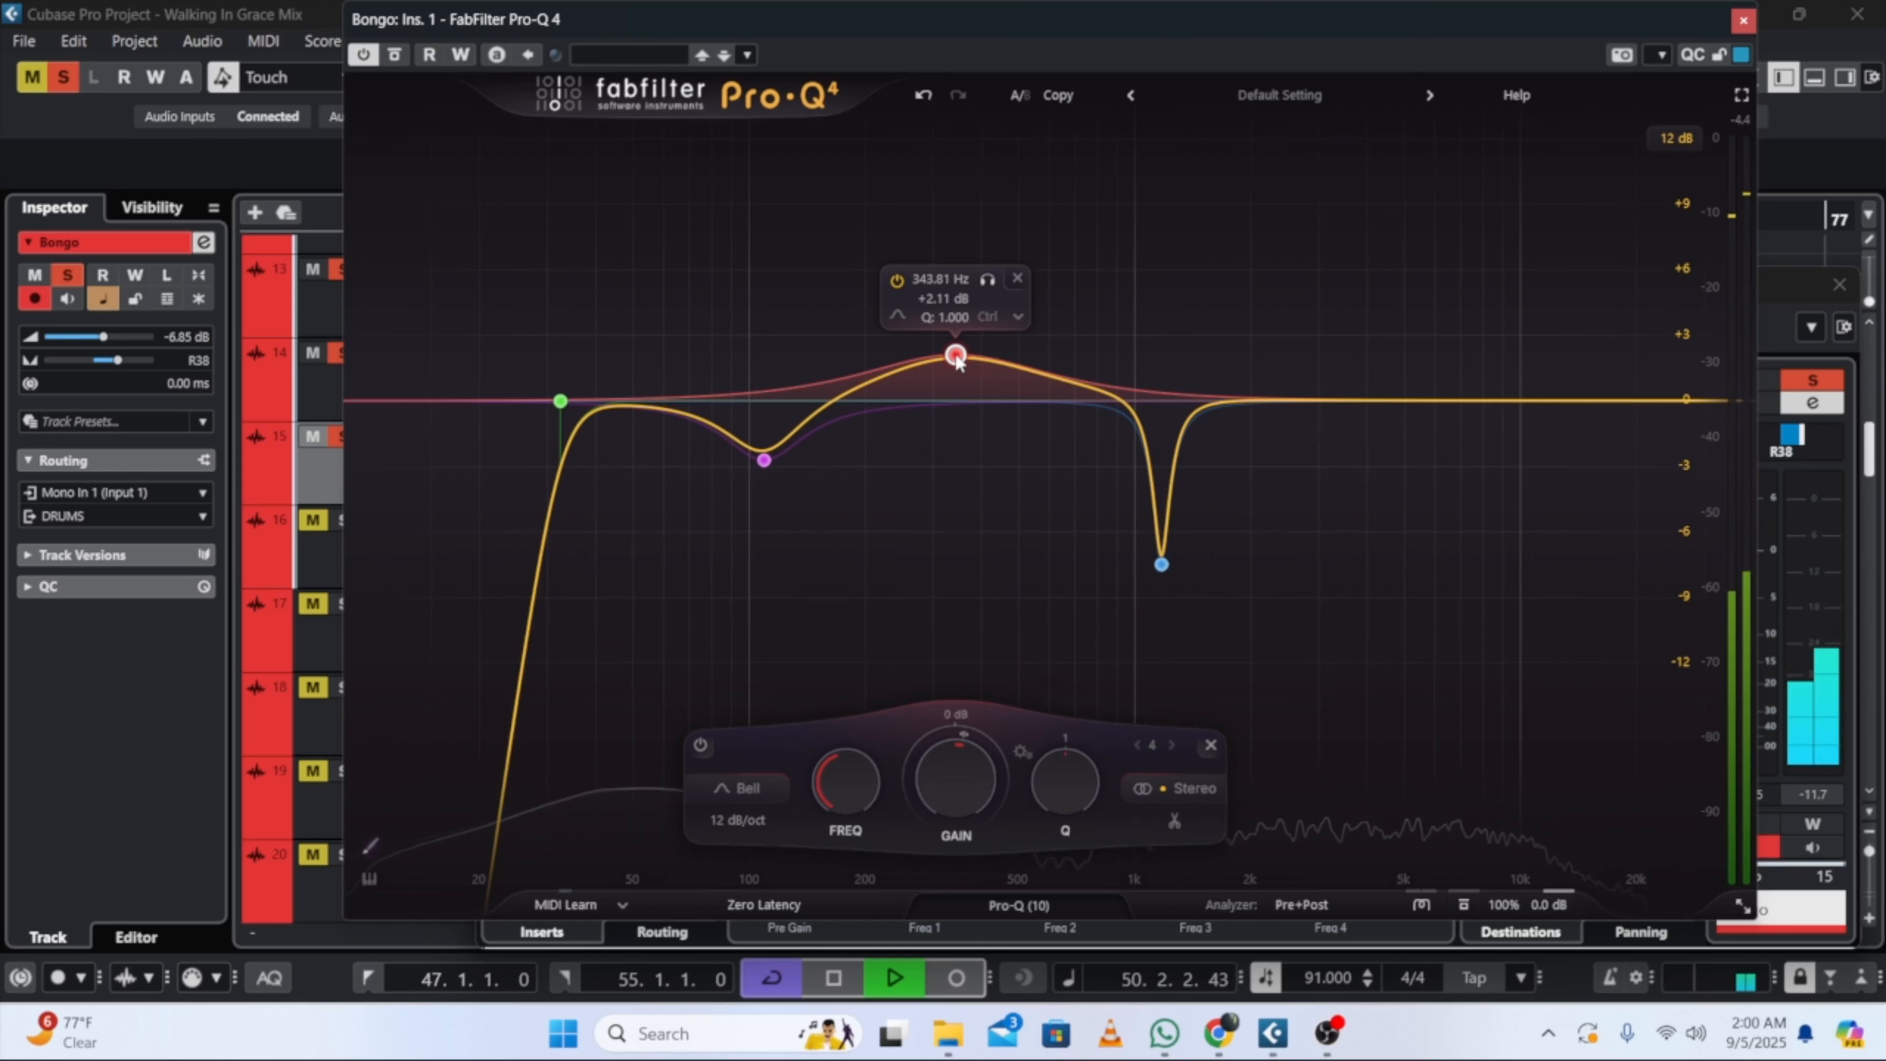
{"action": "left_click_drag", "start_coordinate": [953, 778], "coordinate": [1077, 755]}
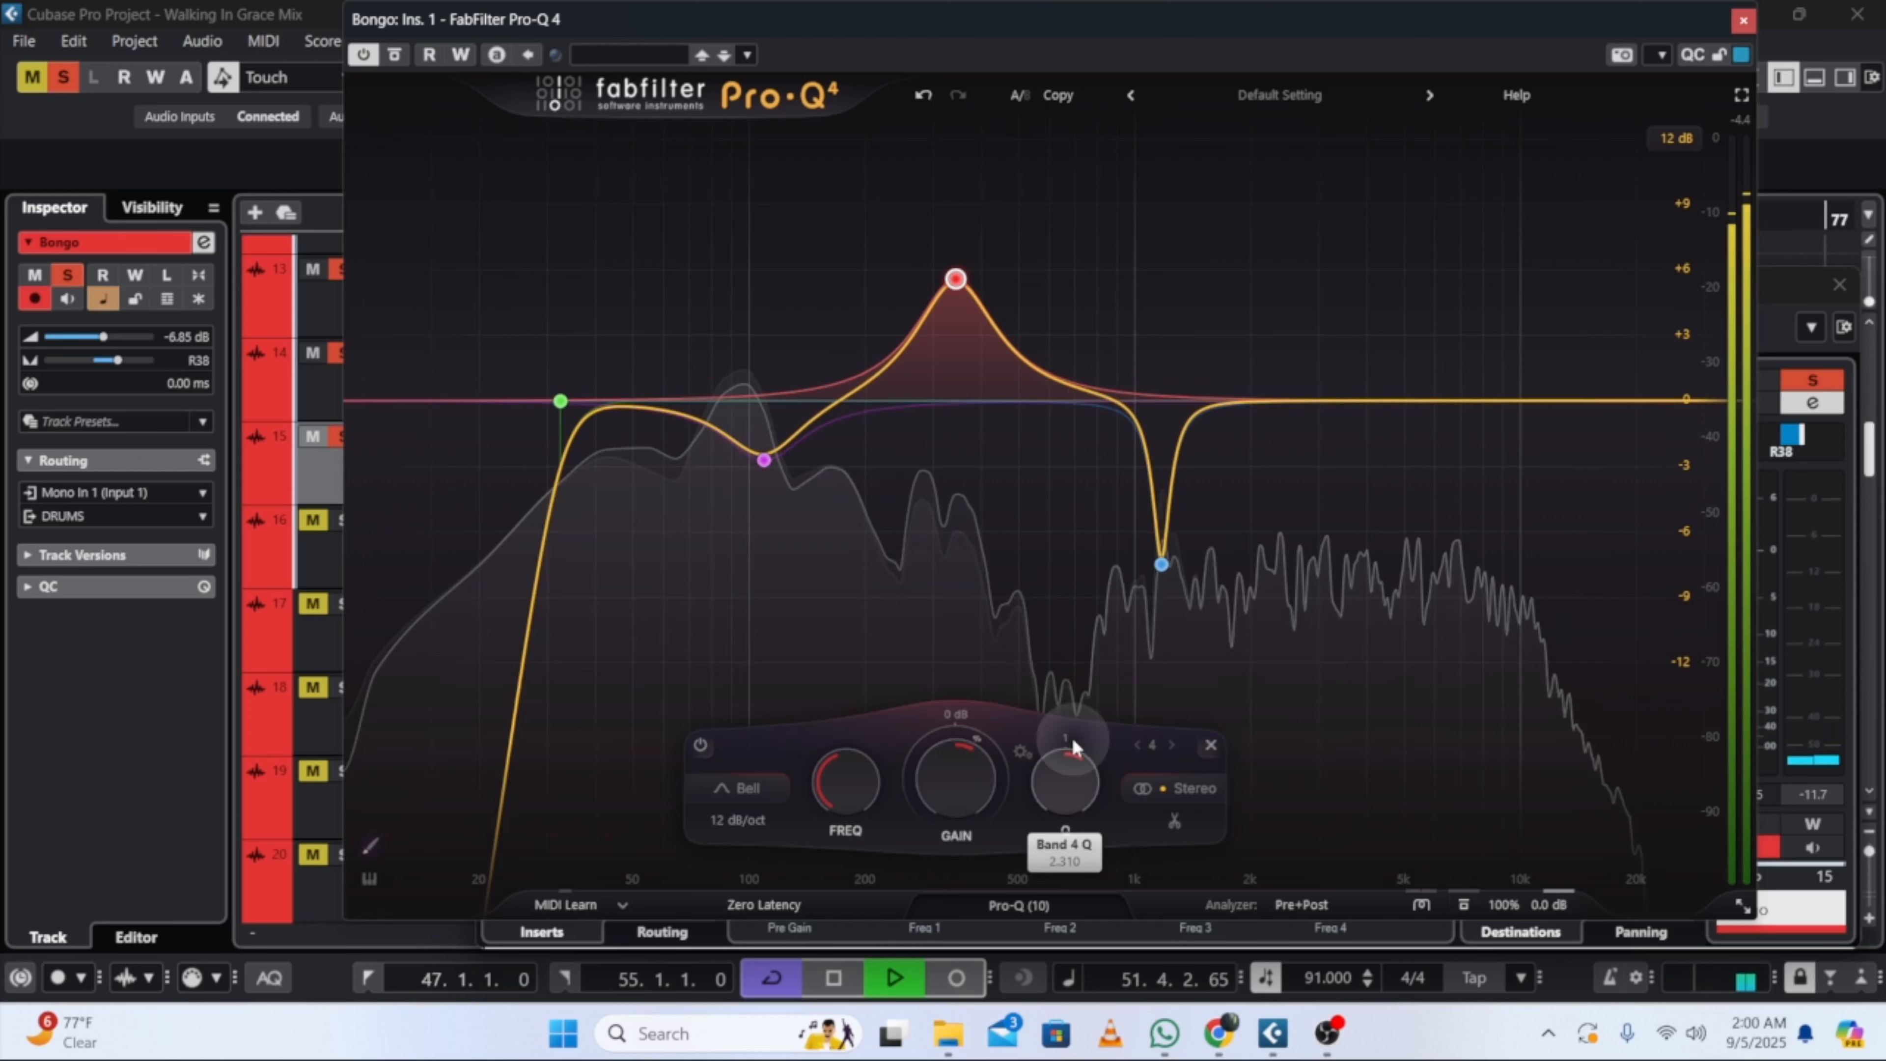
{"action": "left_click_drag", "start_coordinate": [960, 756], "coordinate": [1060, 767]}
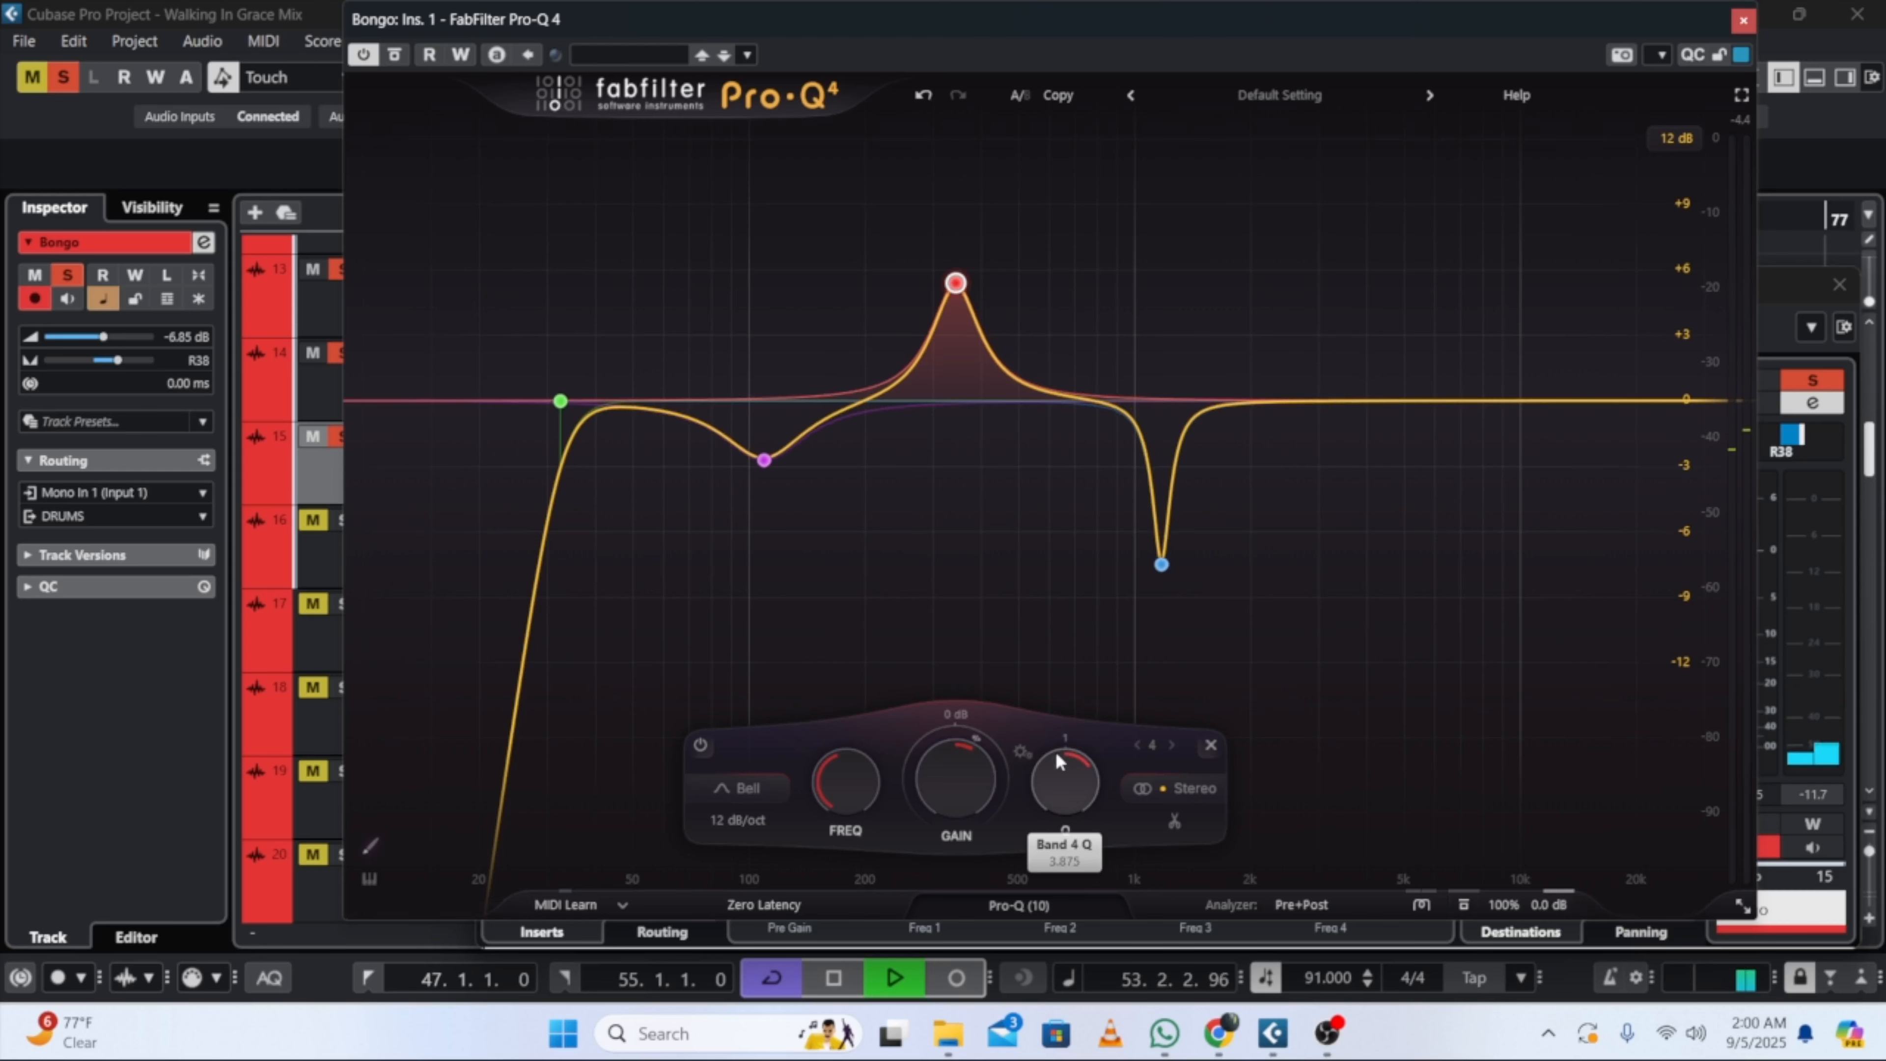
{"action": "left_click_drag", "start_coordinate": [832, 772], "coordinate": [928, 875]}
{"action": "mouse_move", "coordinate": [951, 774]}
{"action": "left_mouse_down"}
{"action": "mouse_move", "coordinate": [950, 790]}
{"action": "mouse_move", "coordinate": [955, 757]}
{"action": "left_mouse_up"}
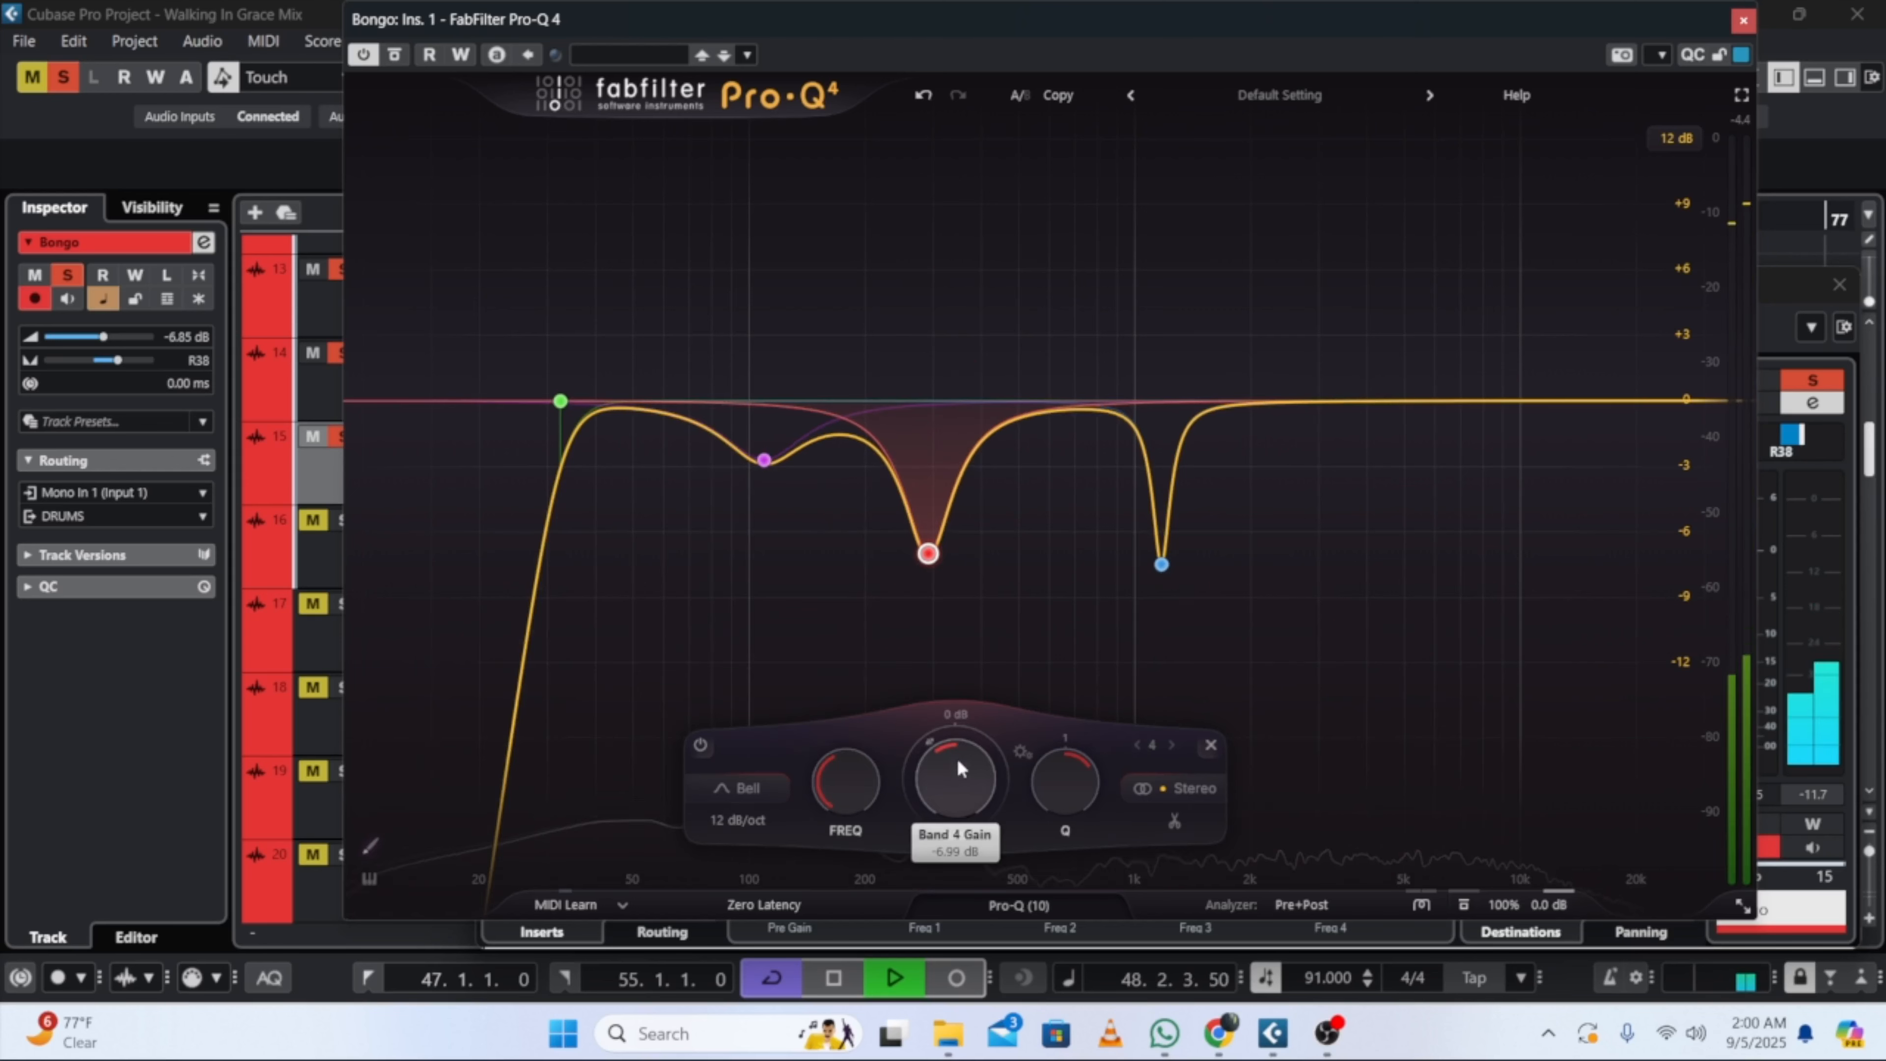
Step: Set the gain of the Bongo EQ's 109 Hz band to -3.70 dB and close the plugin and channel settings
{"action": "left_click", "coordinate": [764, 462]}
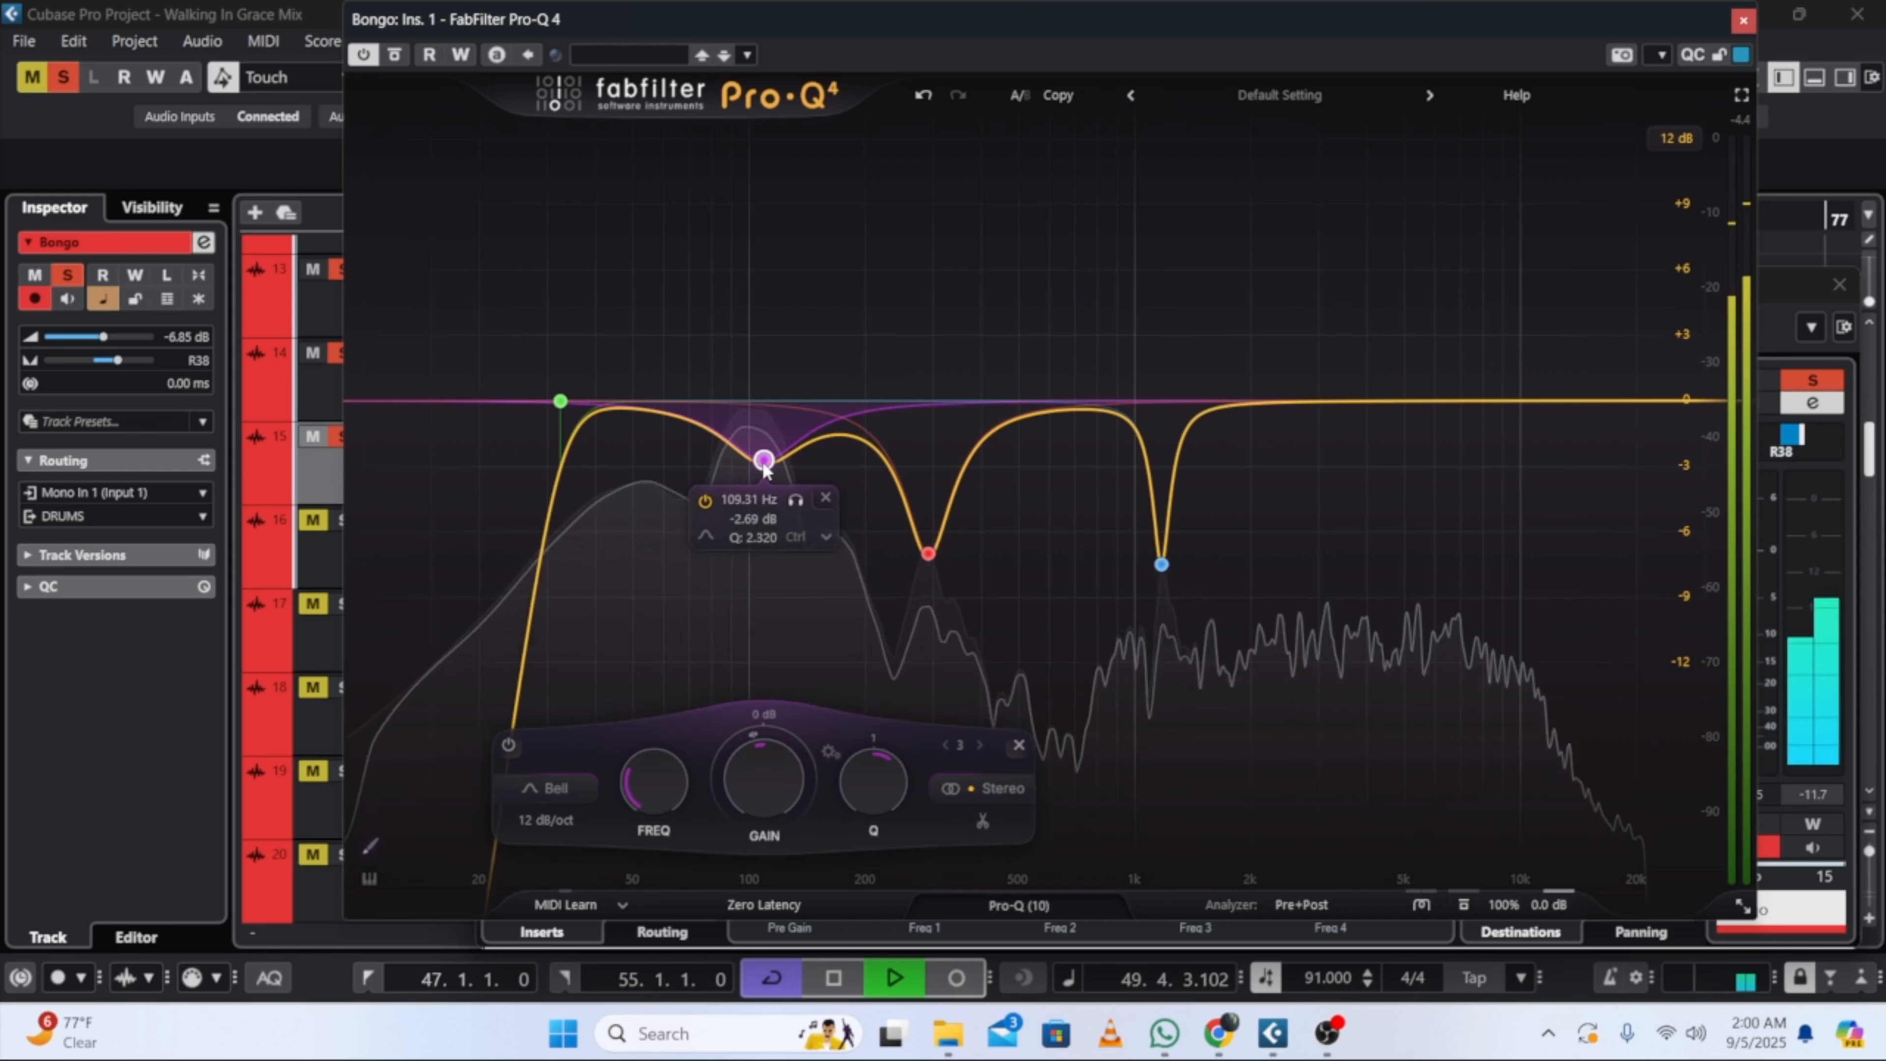
{"action": "left_click_drag", "start_coordinate": [763, 746], "coordinate": [766, 752]}
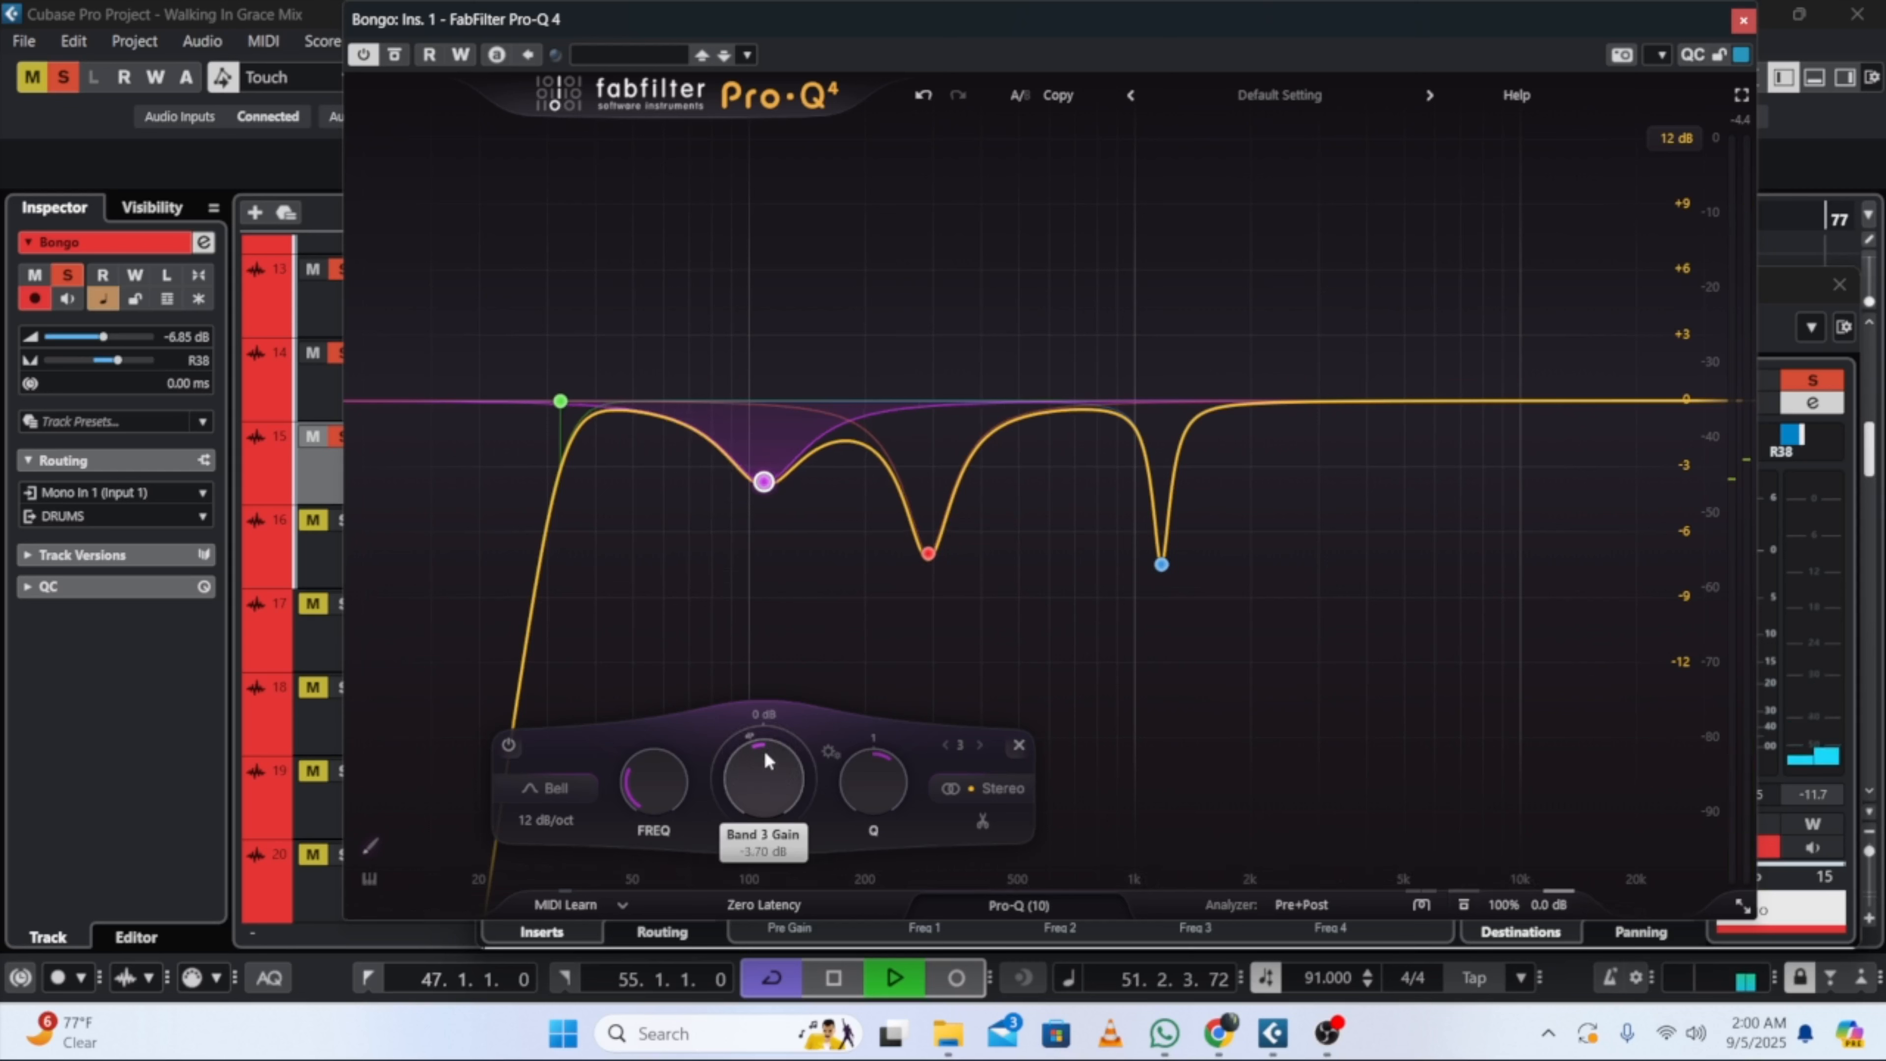
{"action": "mouse_move", "coordinate": [703, 542]}
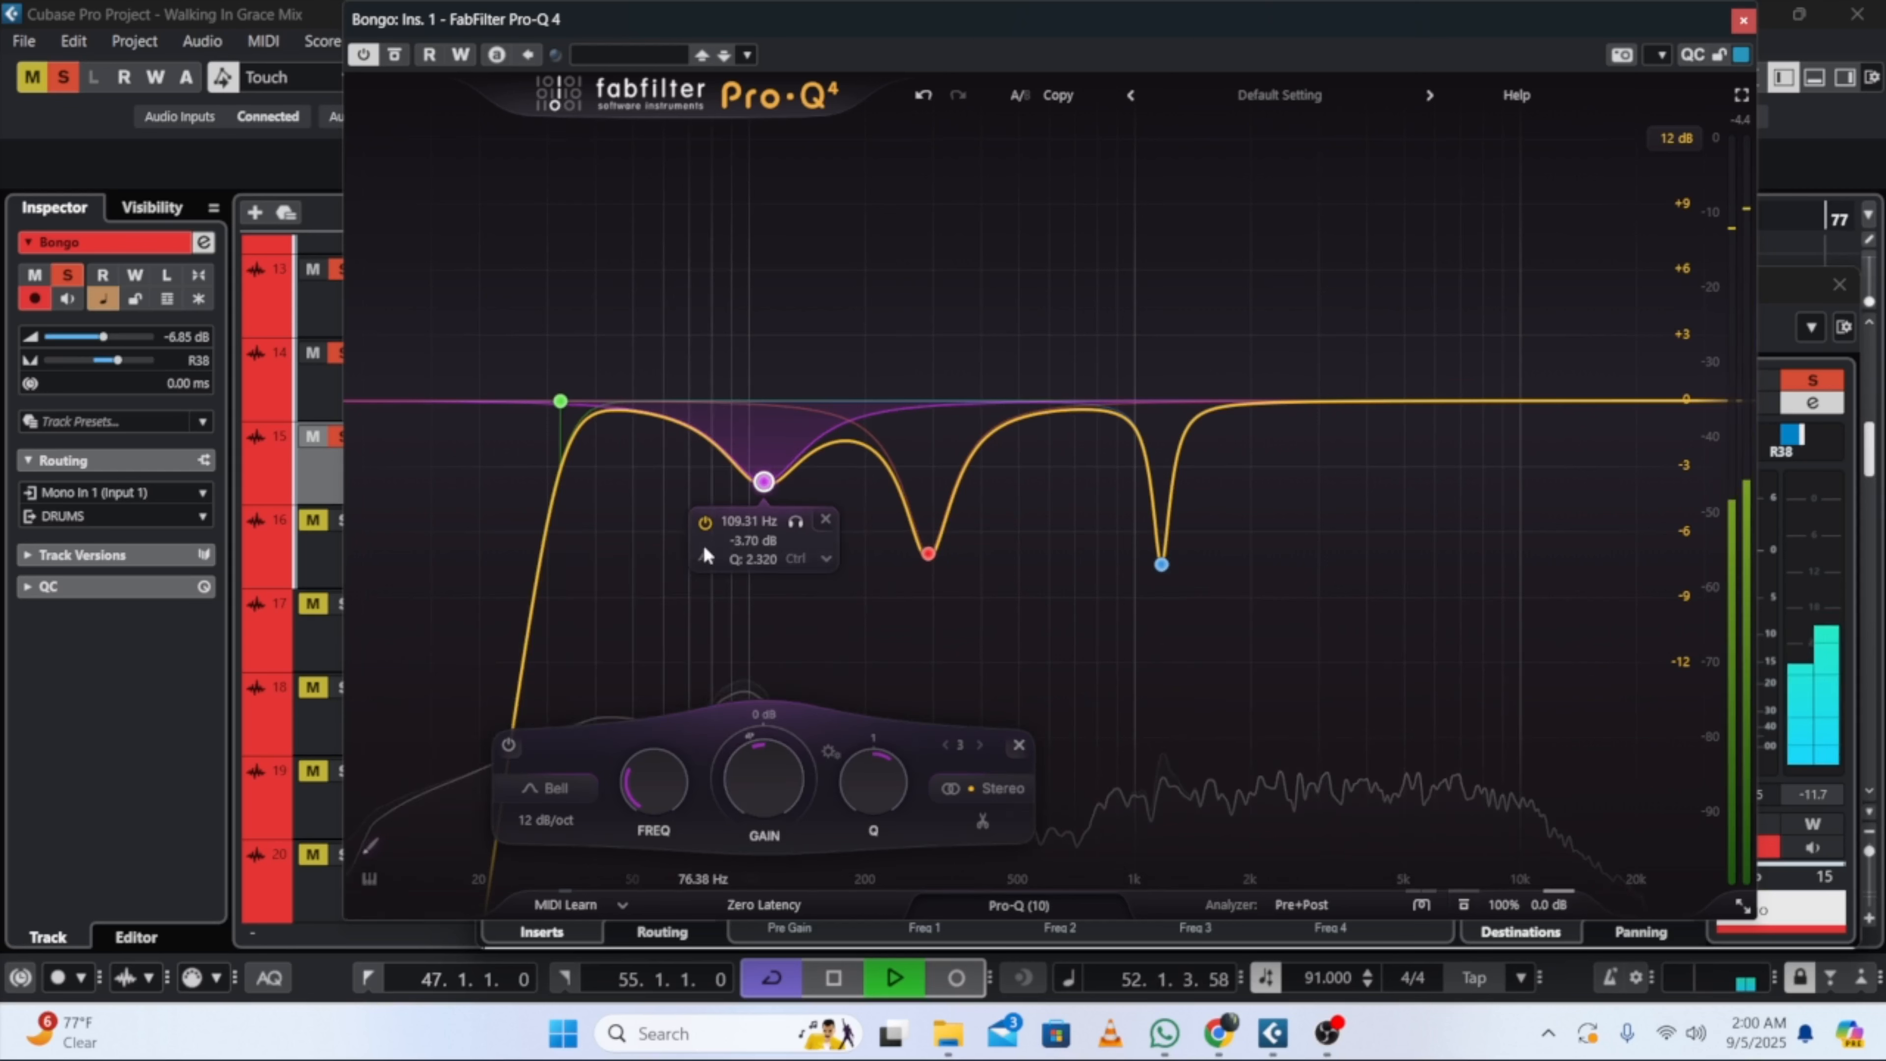
{"action": "left_click", "coordinate": [1743, 22]}
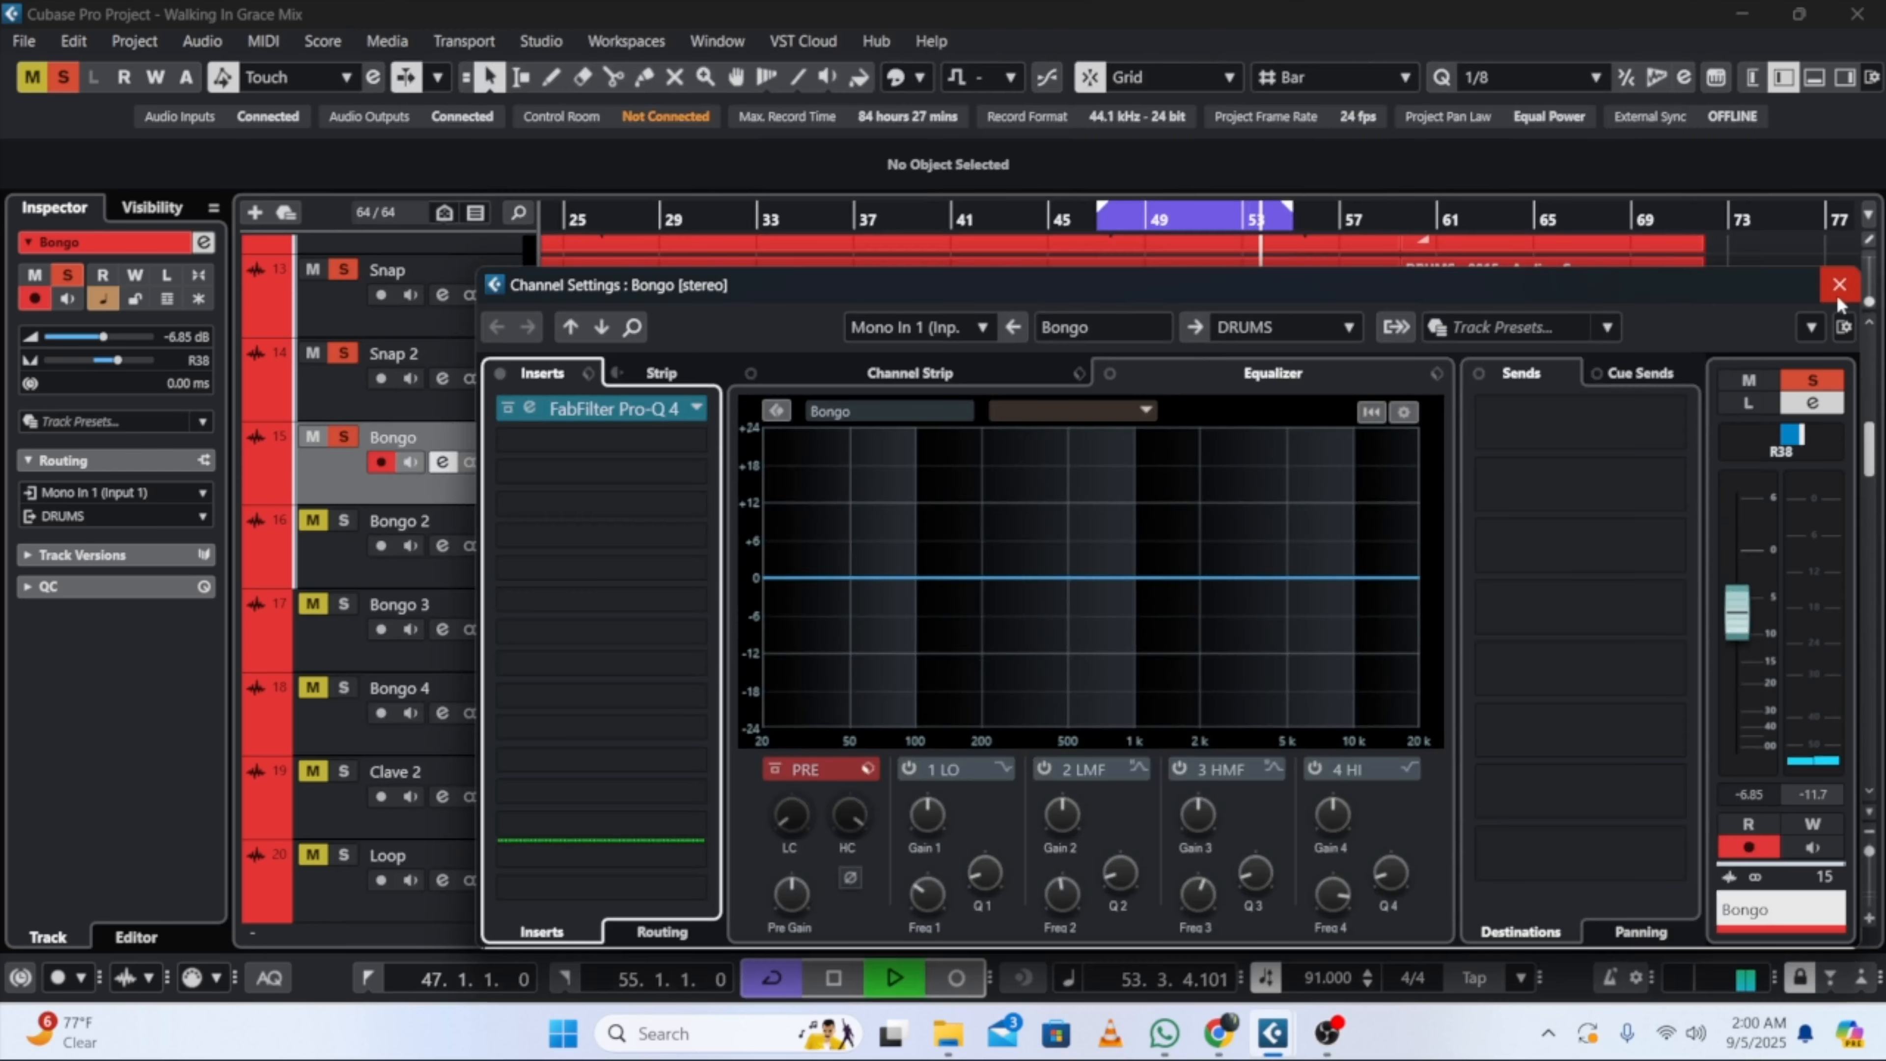
{"action": "left_click", "coordinate": [1839, 284]}
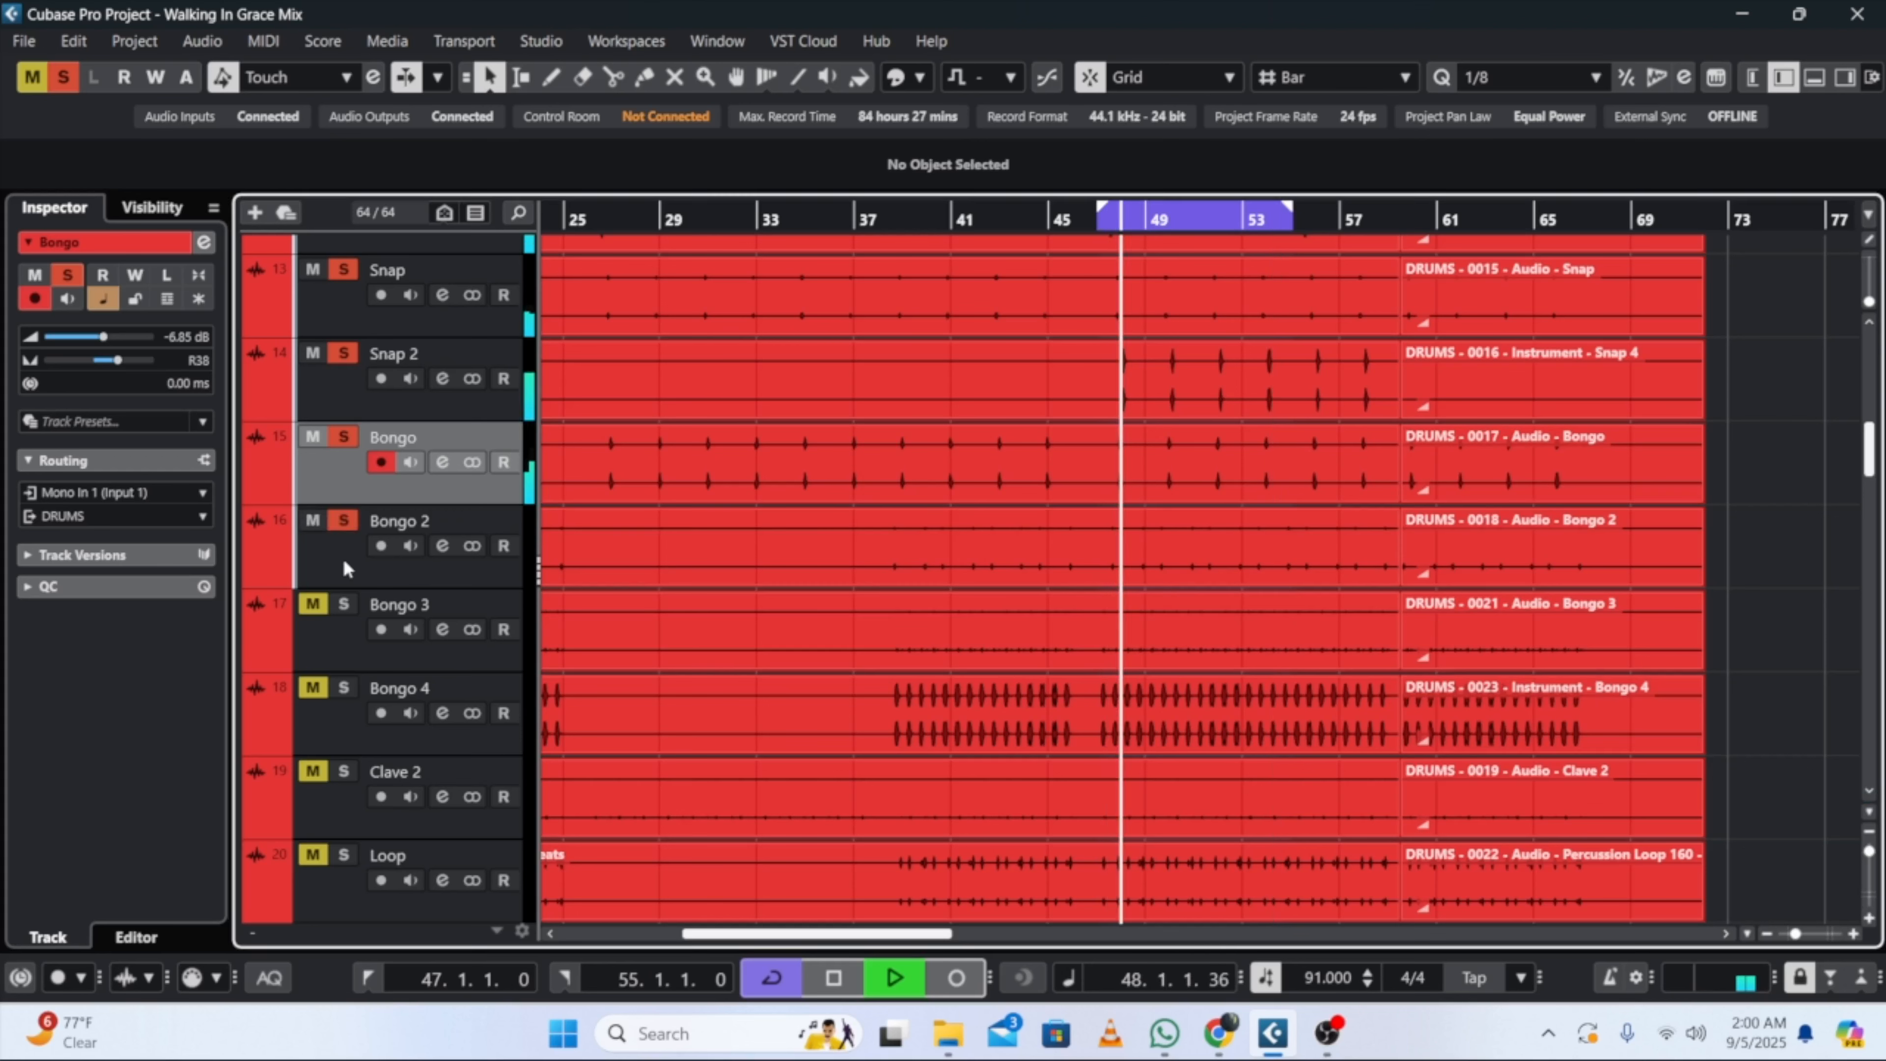
Step: Solo the Bongo 2 track and load FabFilter Pro-Q 4 in its first insert slot
{"action": "left_click", "coordinate": [348, 520]}
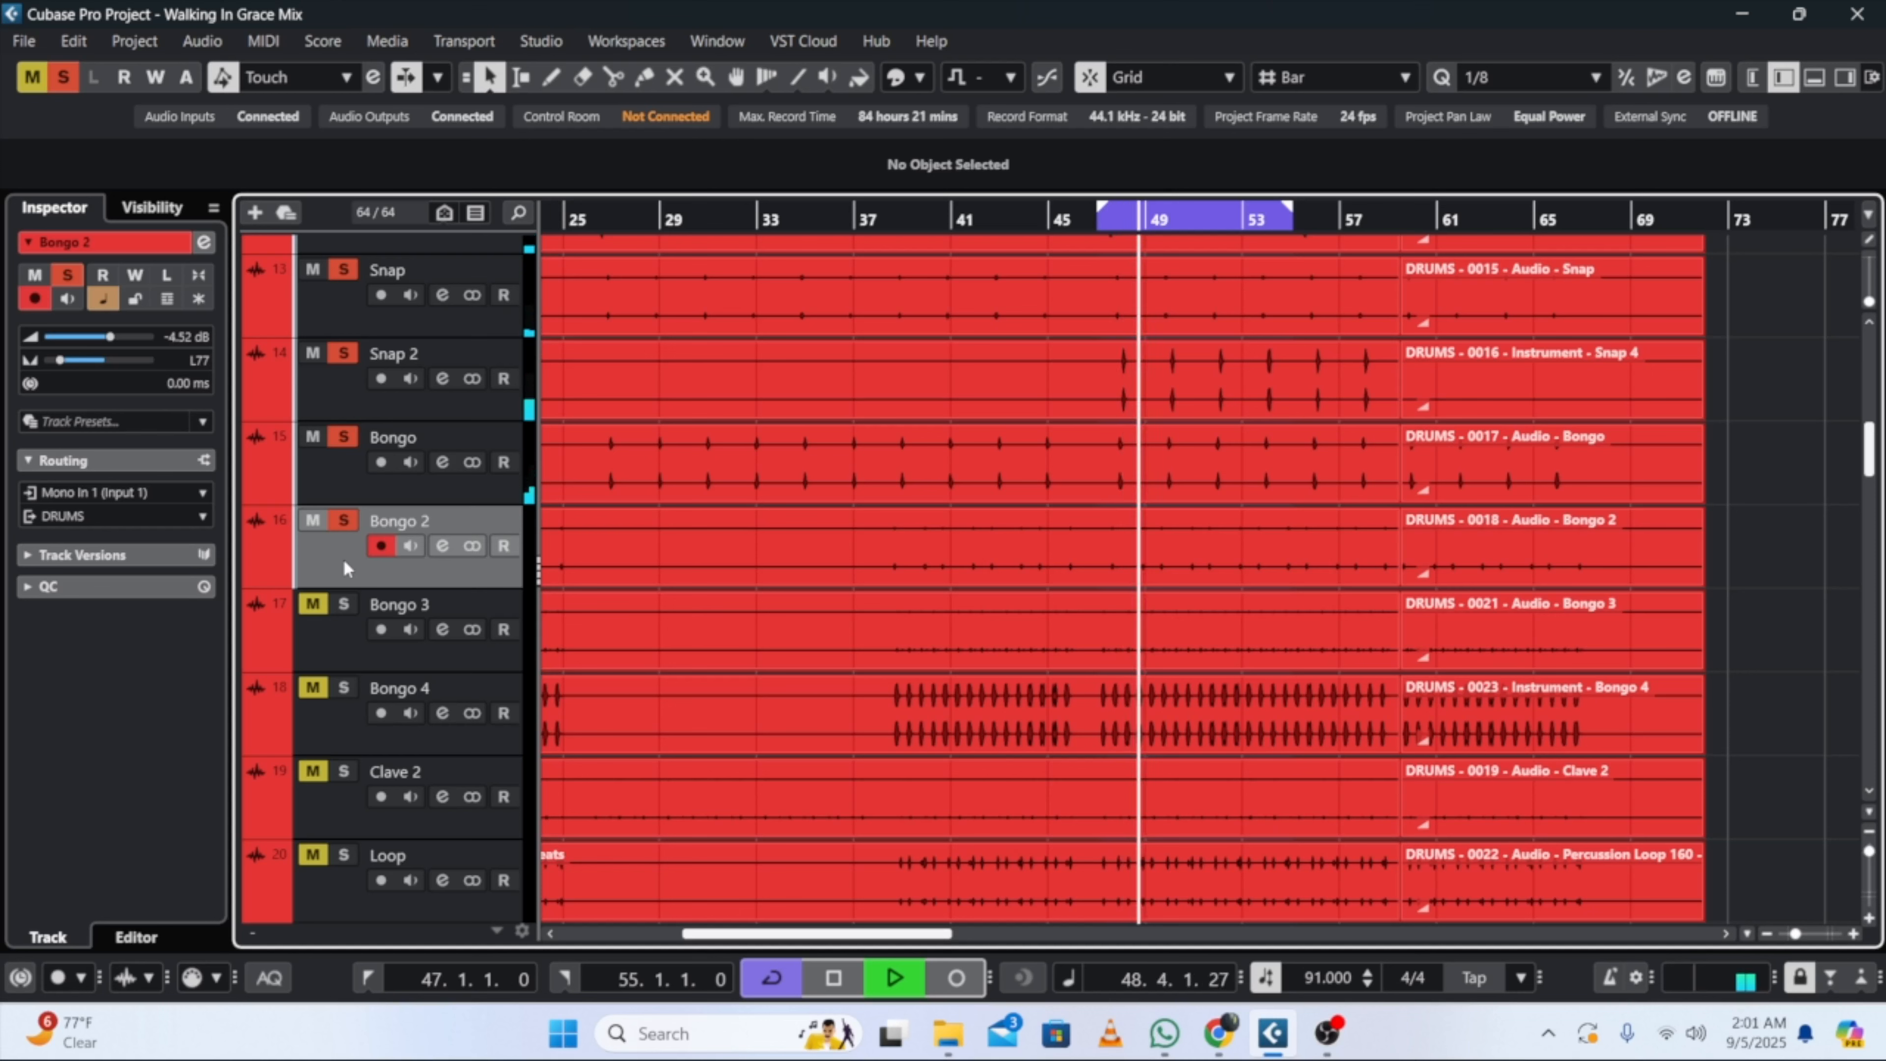
{"action": "left_click", "coordinate": [203, 243]}
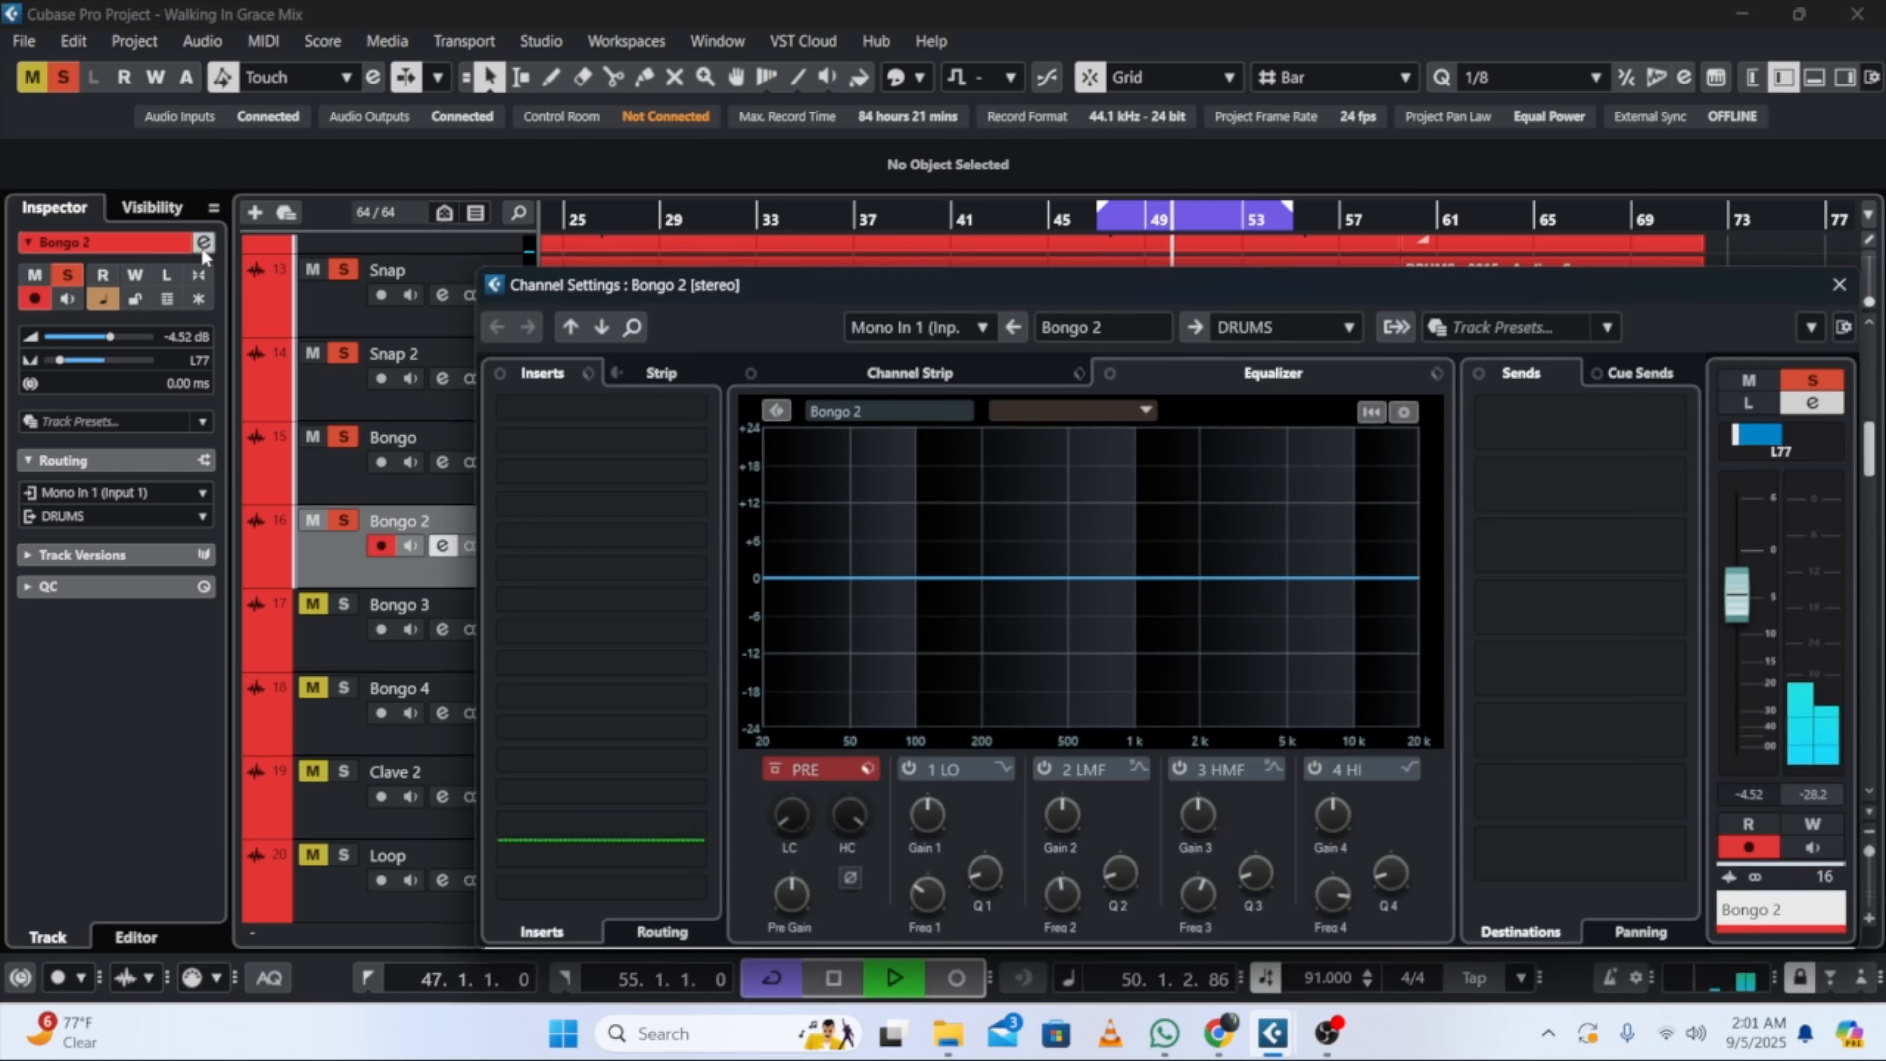
{"action": "left_click", "coordinate": [629, 412]}
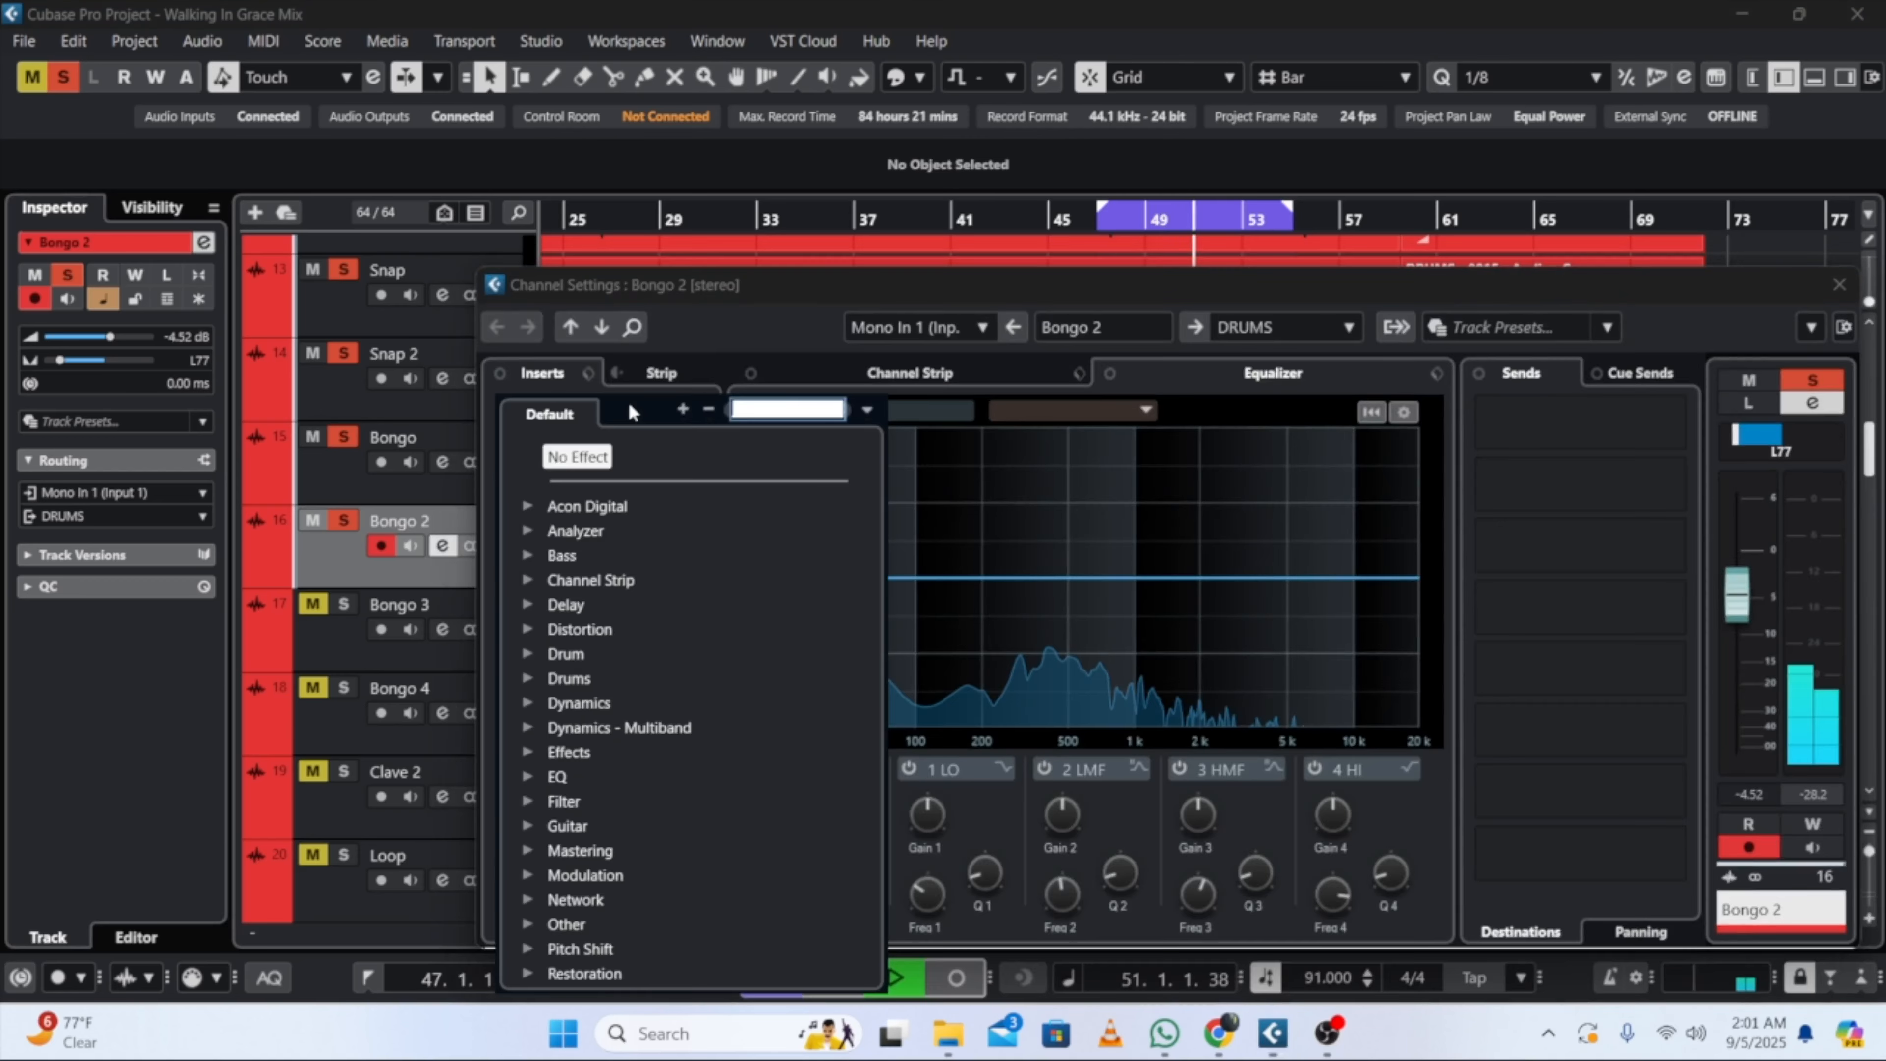
{"action": "left_click", "coordinate": [551, 509]}
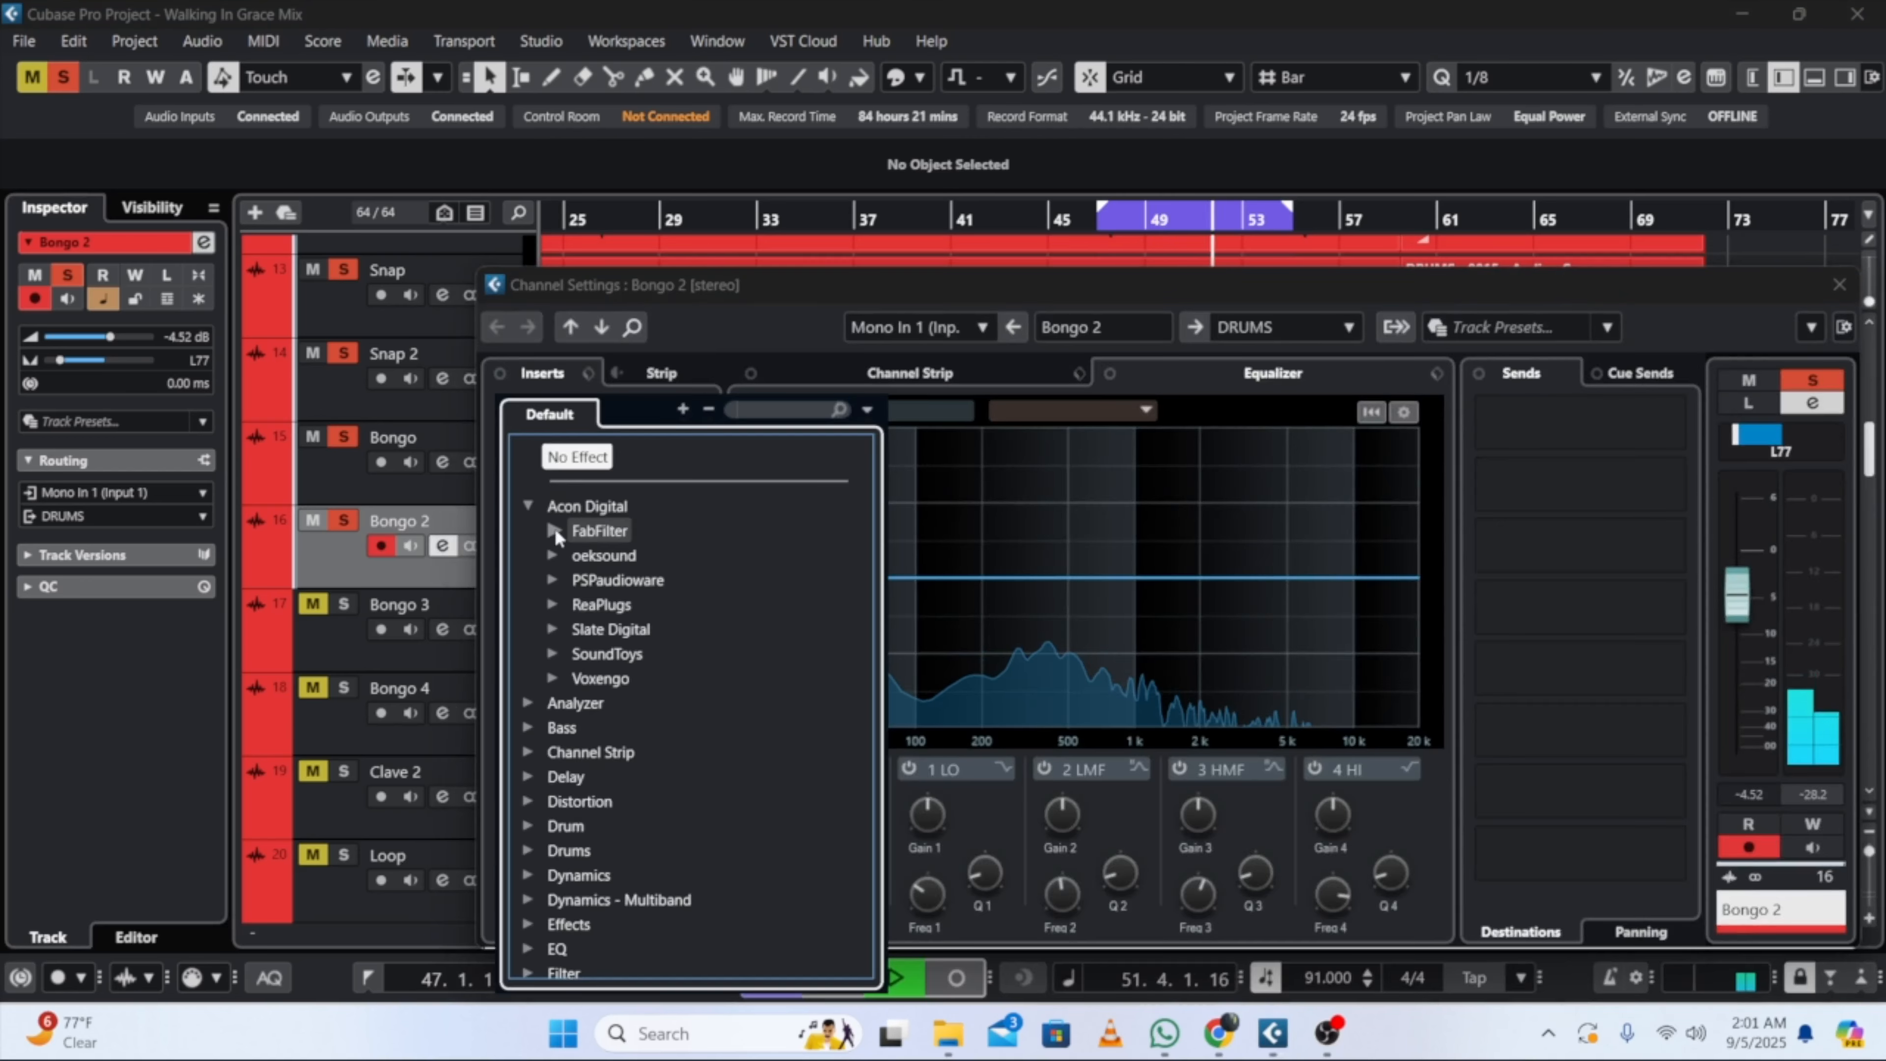
{"action": "left_click", "coordinate": [554, 529]}
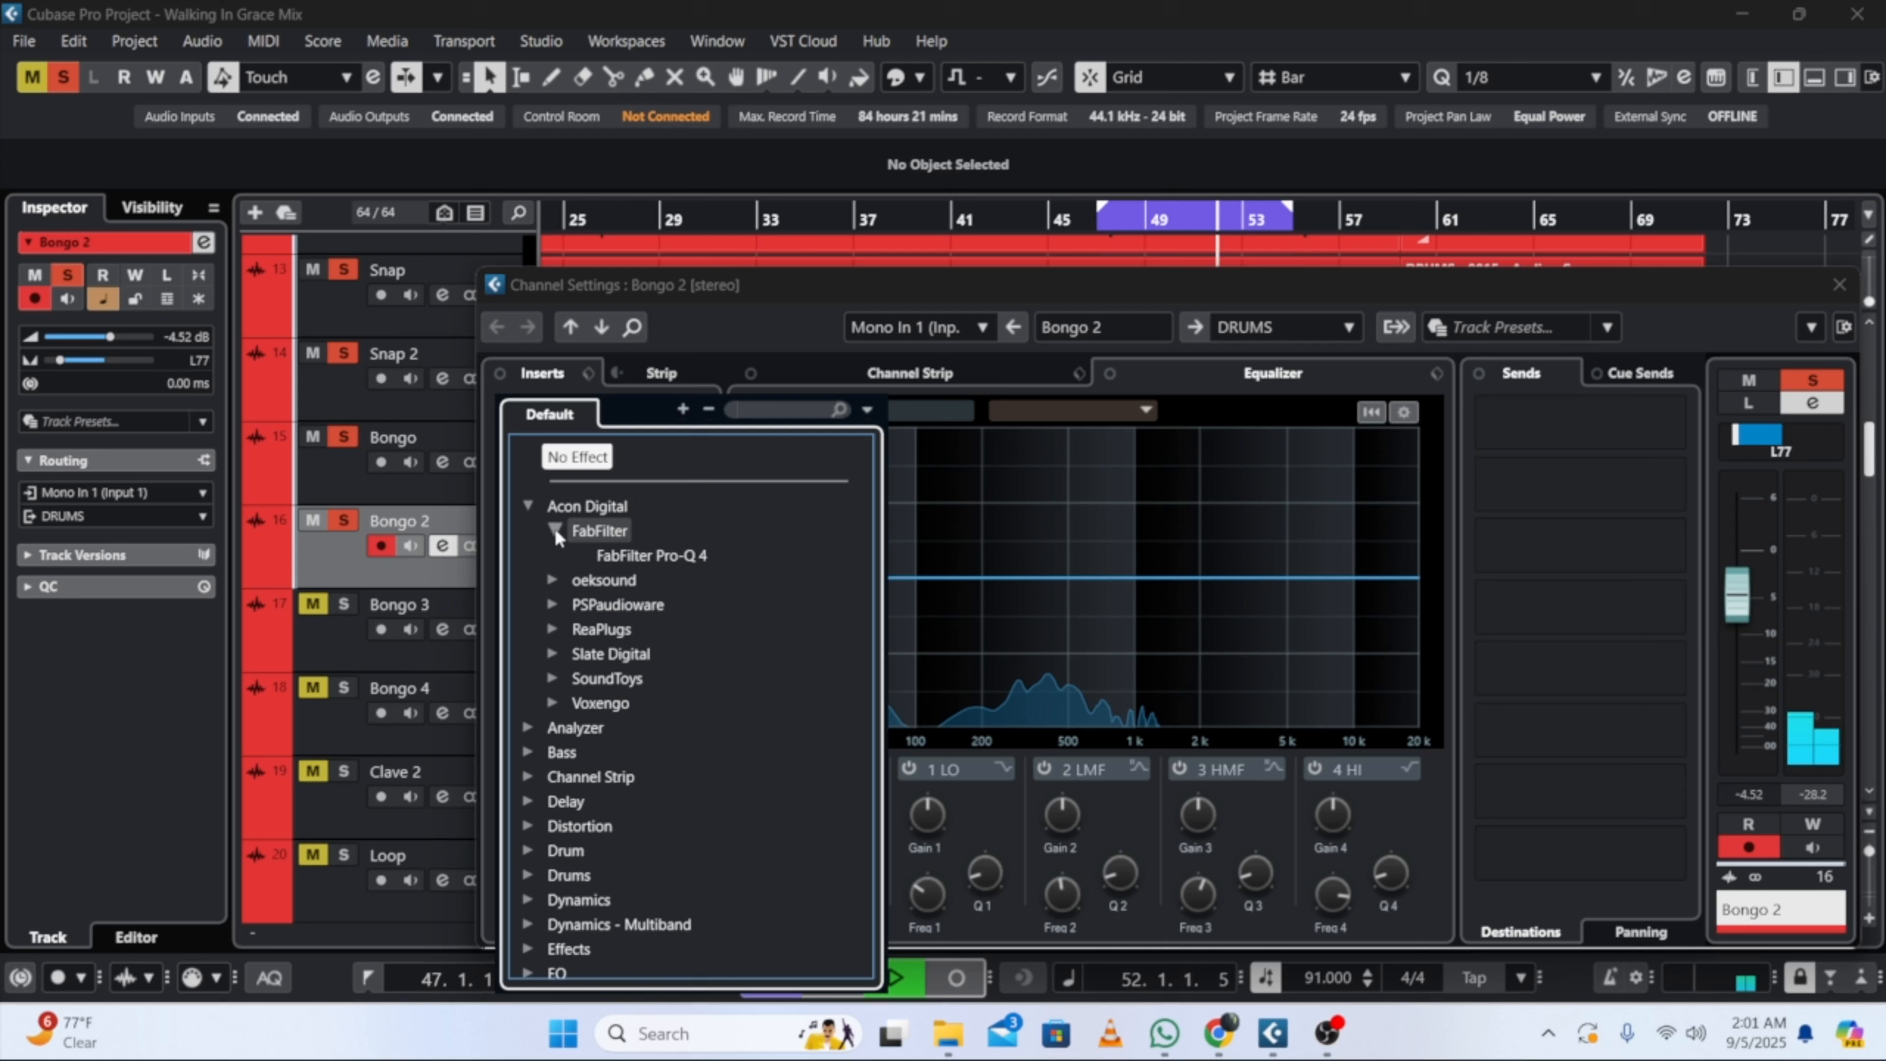
{"action": "left_click", "coordinate": [626, 556]}
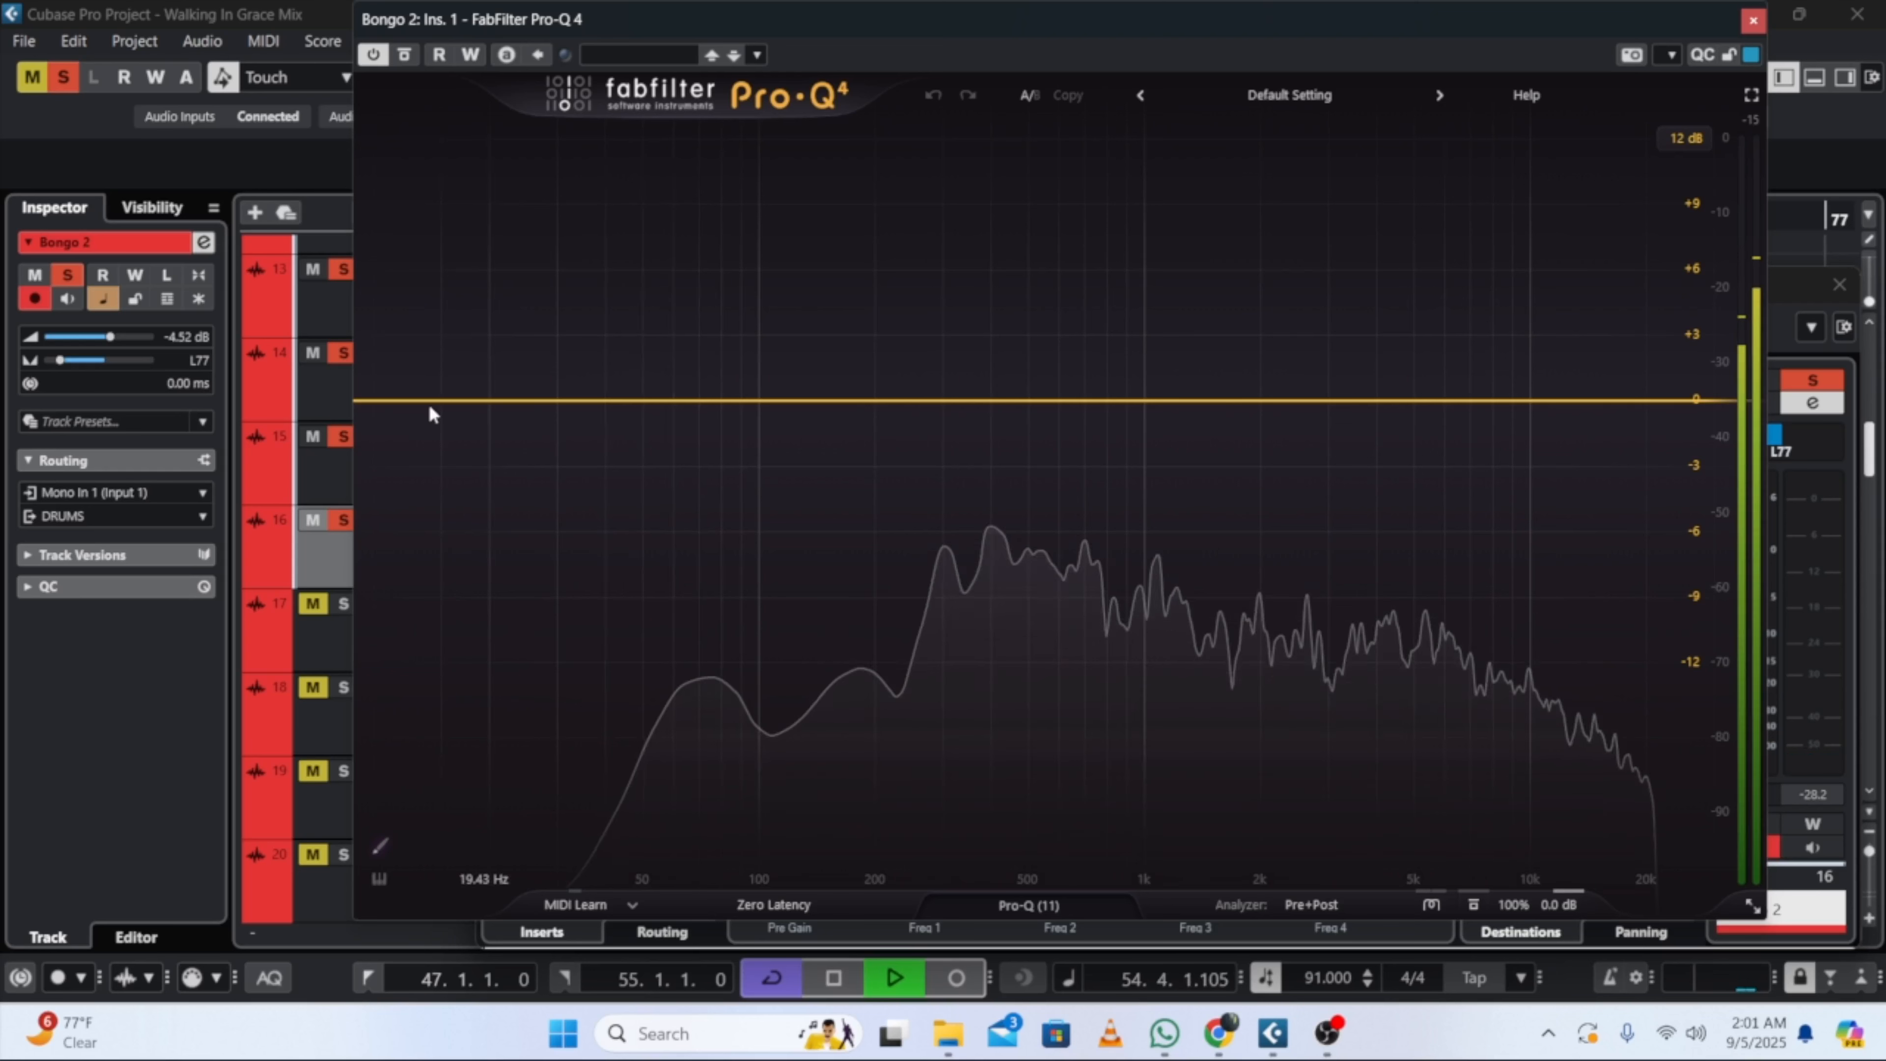
Step: Add a low cut to the Bongo 2 EQ with a 36 dB/oct slope at about 208 Hz
{"action": "left_click", "coordinate": [397, 402]}
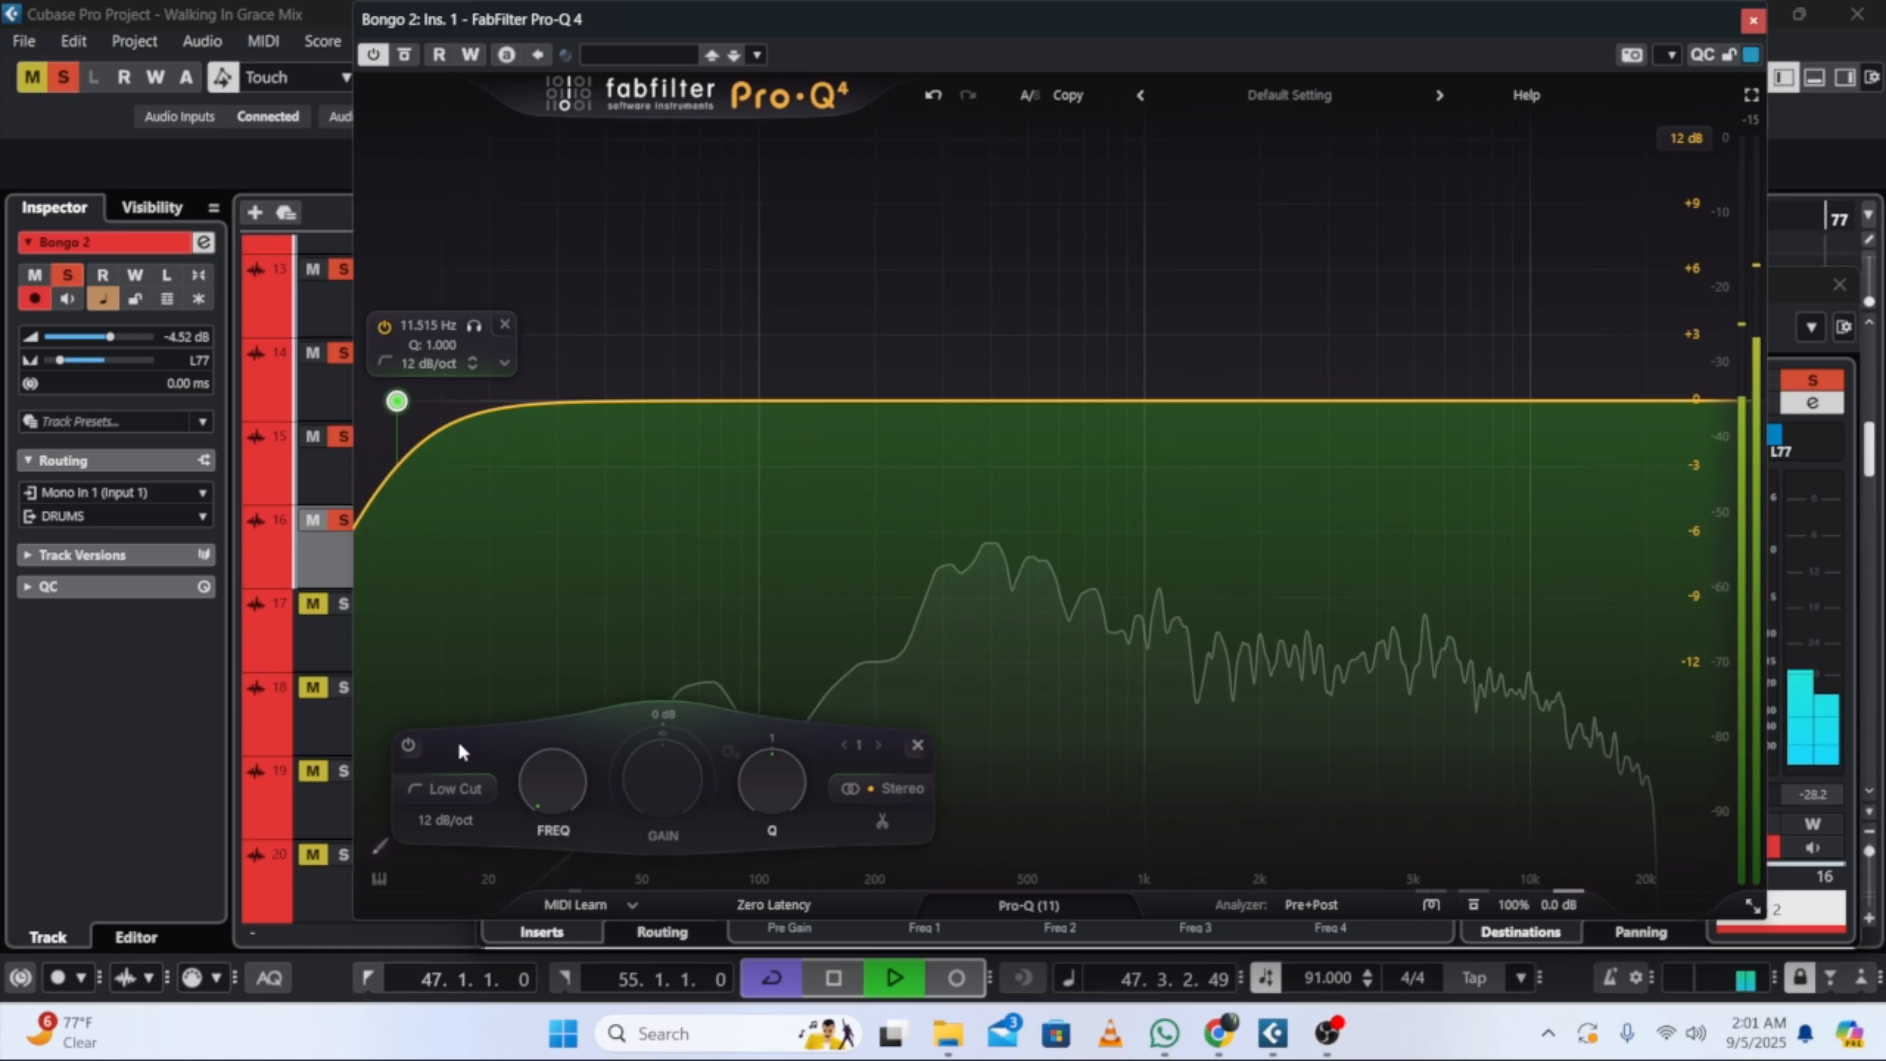
{"action": "left_click", "coordinate": [445, 820]}
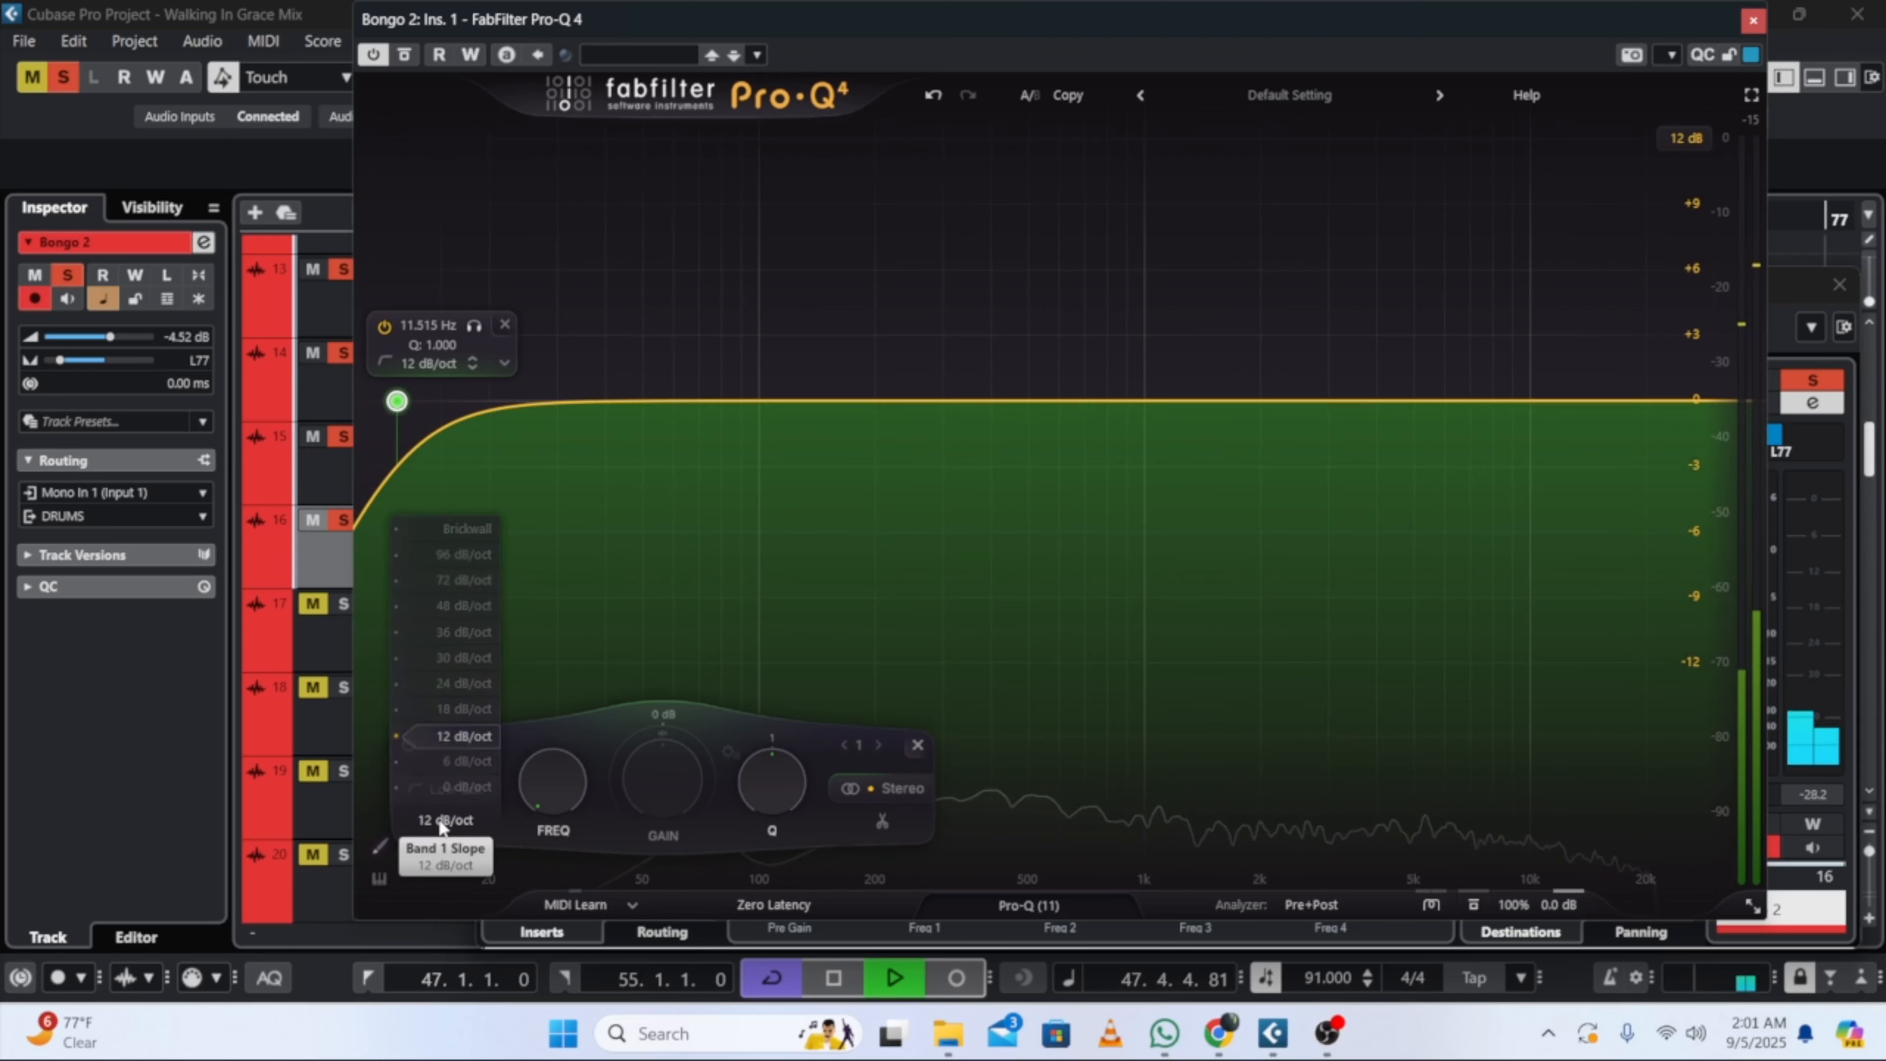
{"action": "left_click", "coordinate": [449, 630]}
{"action": "left_click_drag", "start_coordinate": [550, 776], "coordinate": [538, 652]}
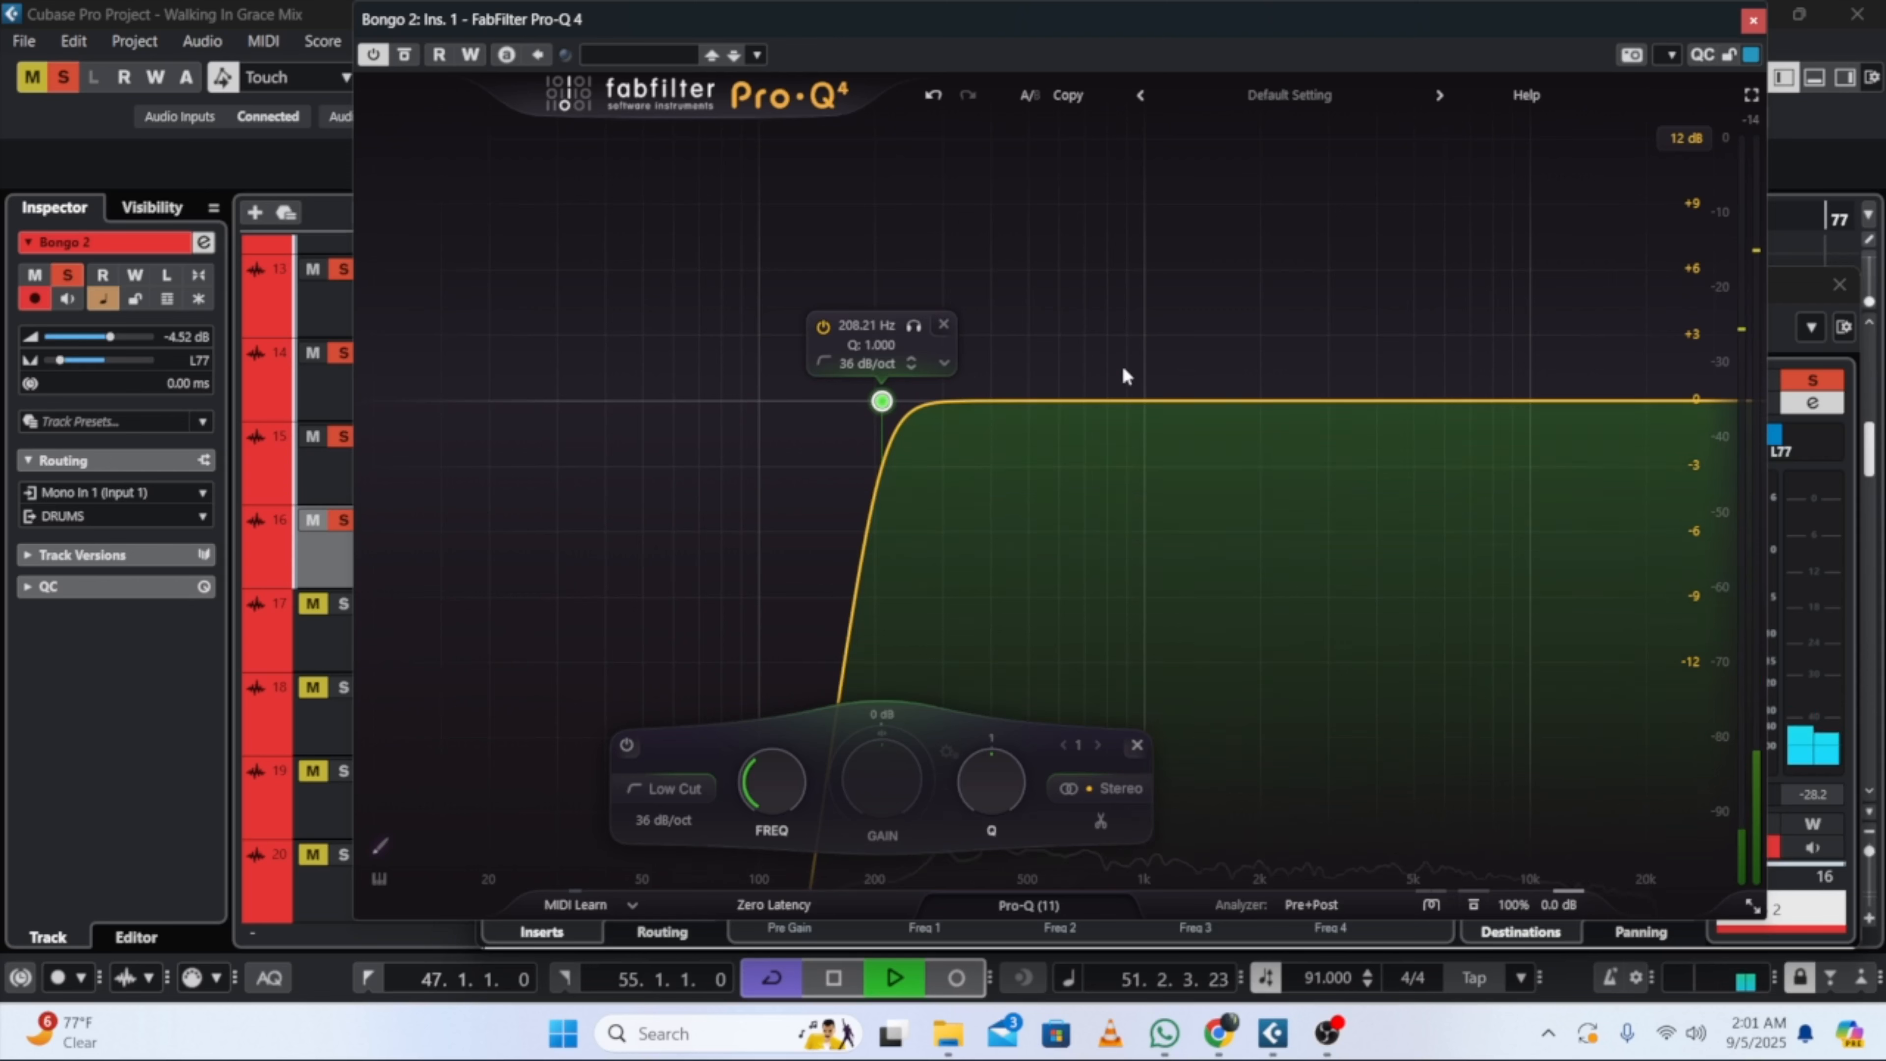
Step: Add a bell band at about 443 Hz on Bongo 2, narrow its Q and cut it by about 2 dB
{"action": "left_click", "coordinate": [1008, 387]}
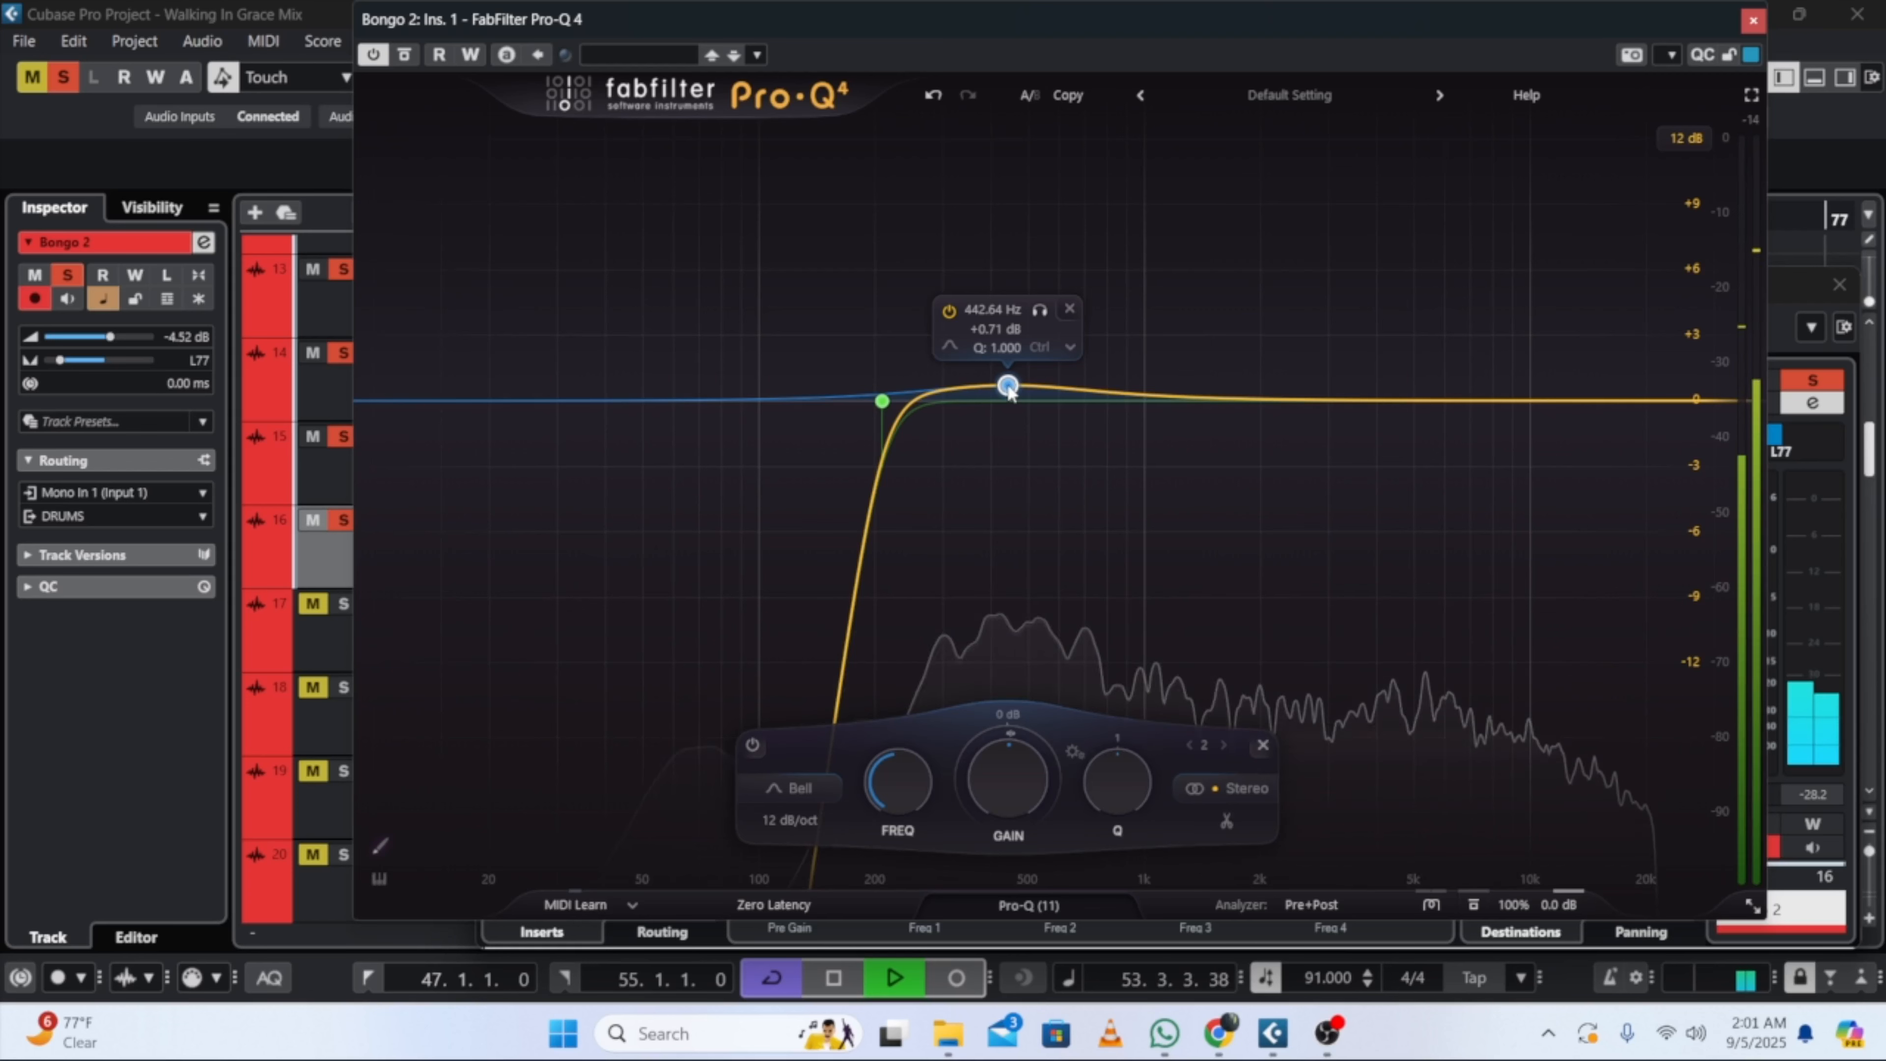
{"action": "left_click_drag", "start_coordinate": [1021, 768], "coordinate": [1155, 723]}
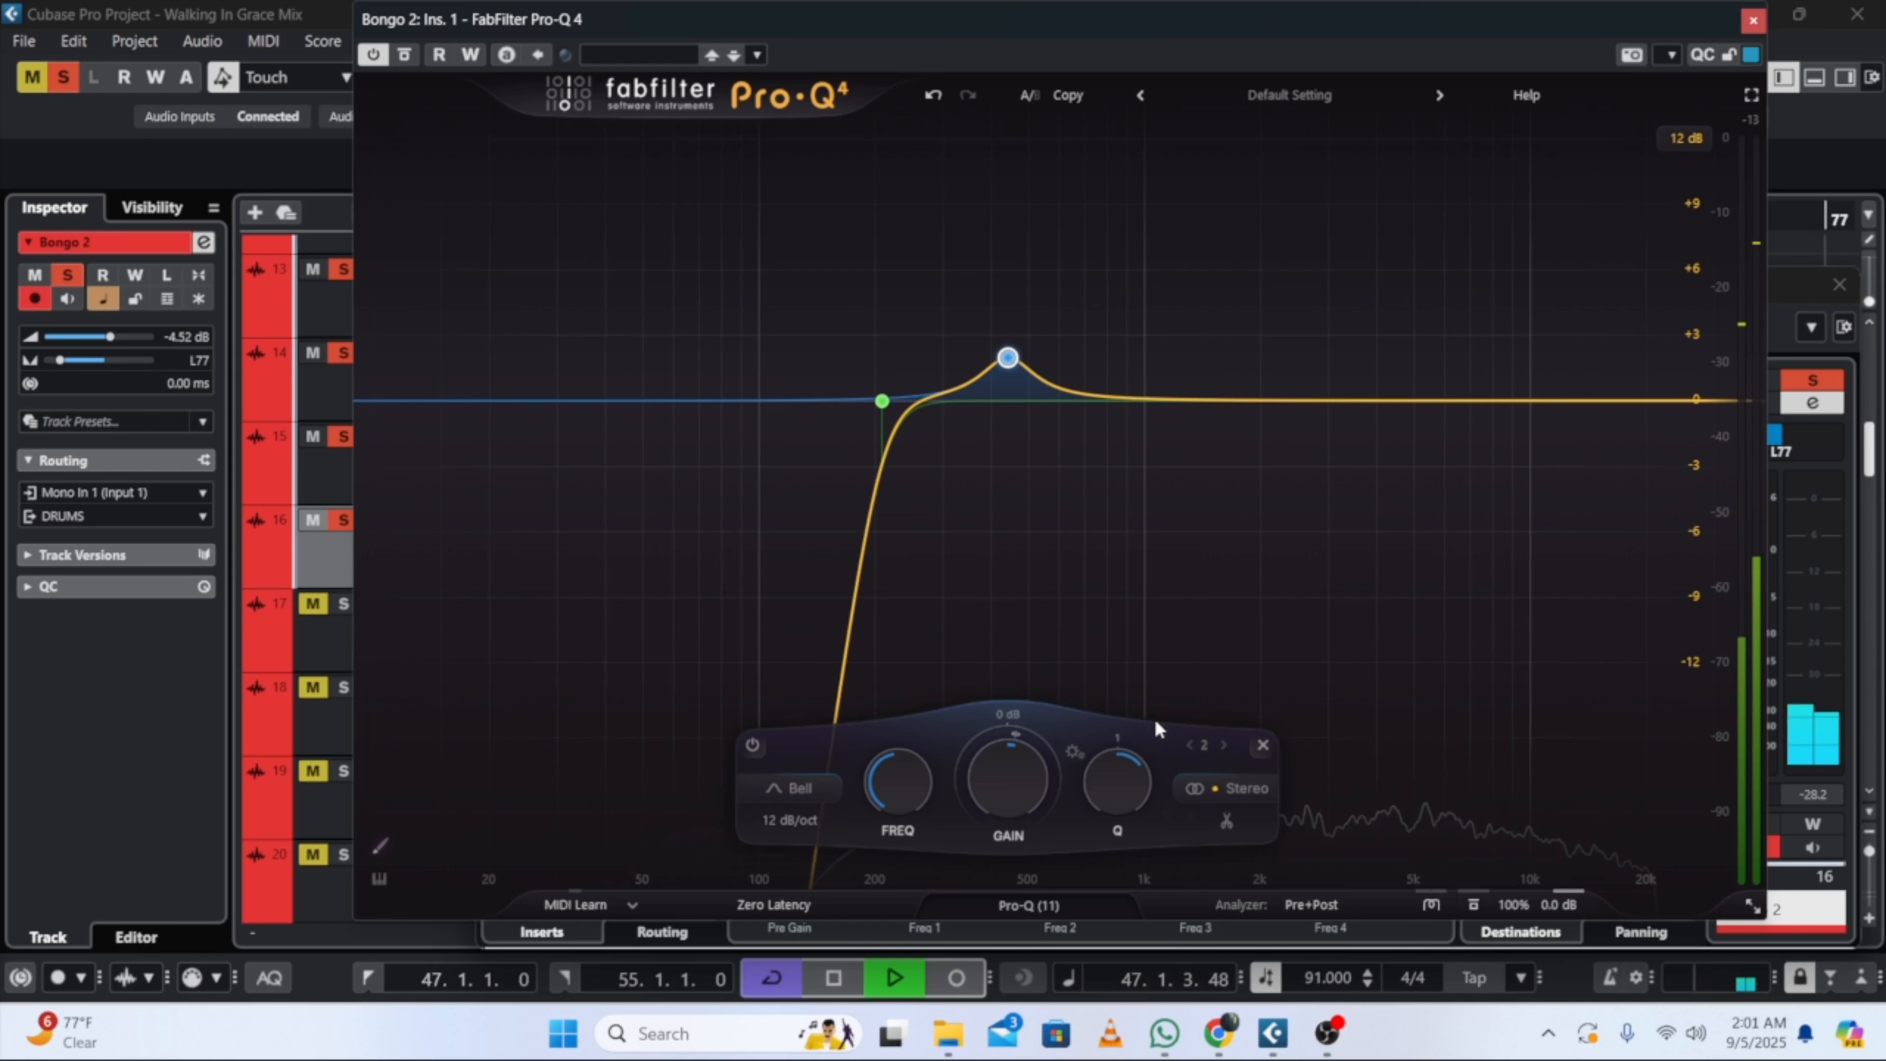
{"action": "left_click_drag", "start_coordinate": [979, 751], "coordinate": [977, 844]}
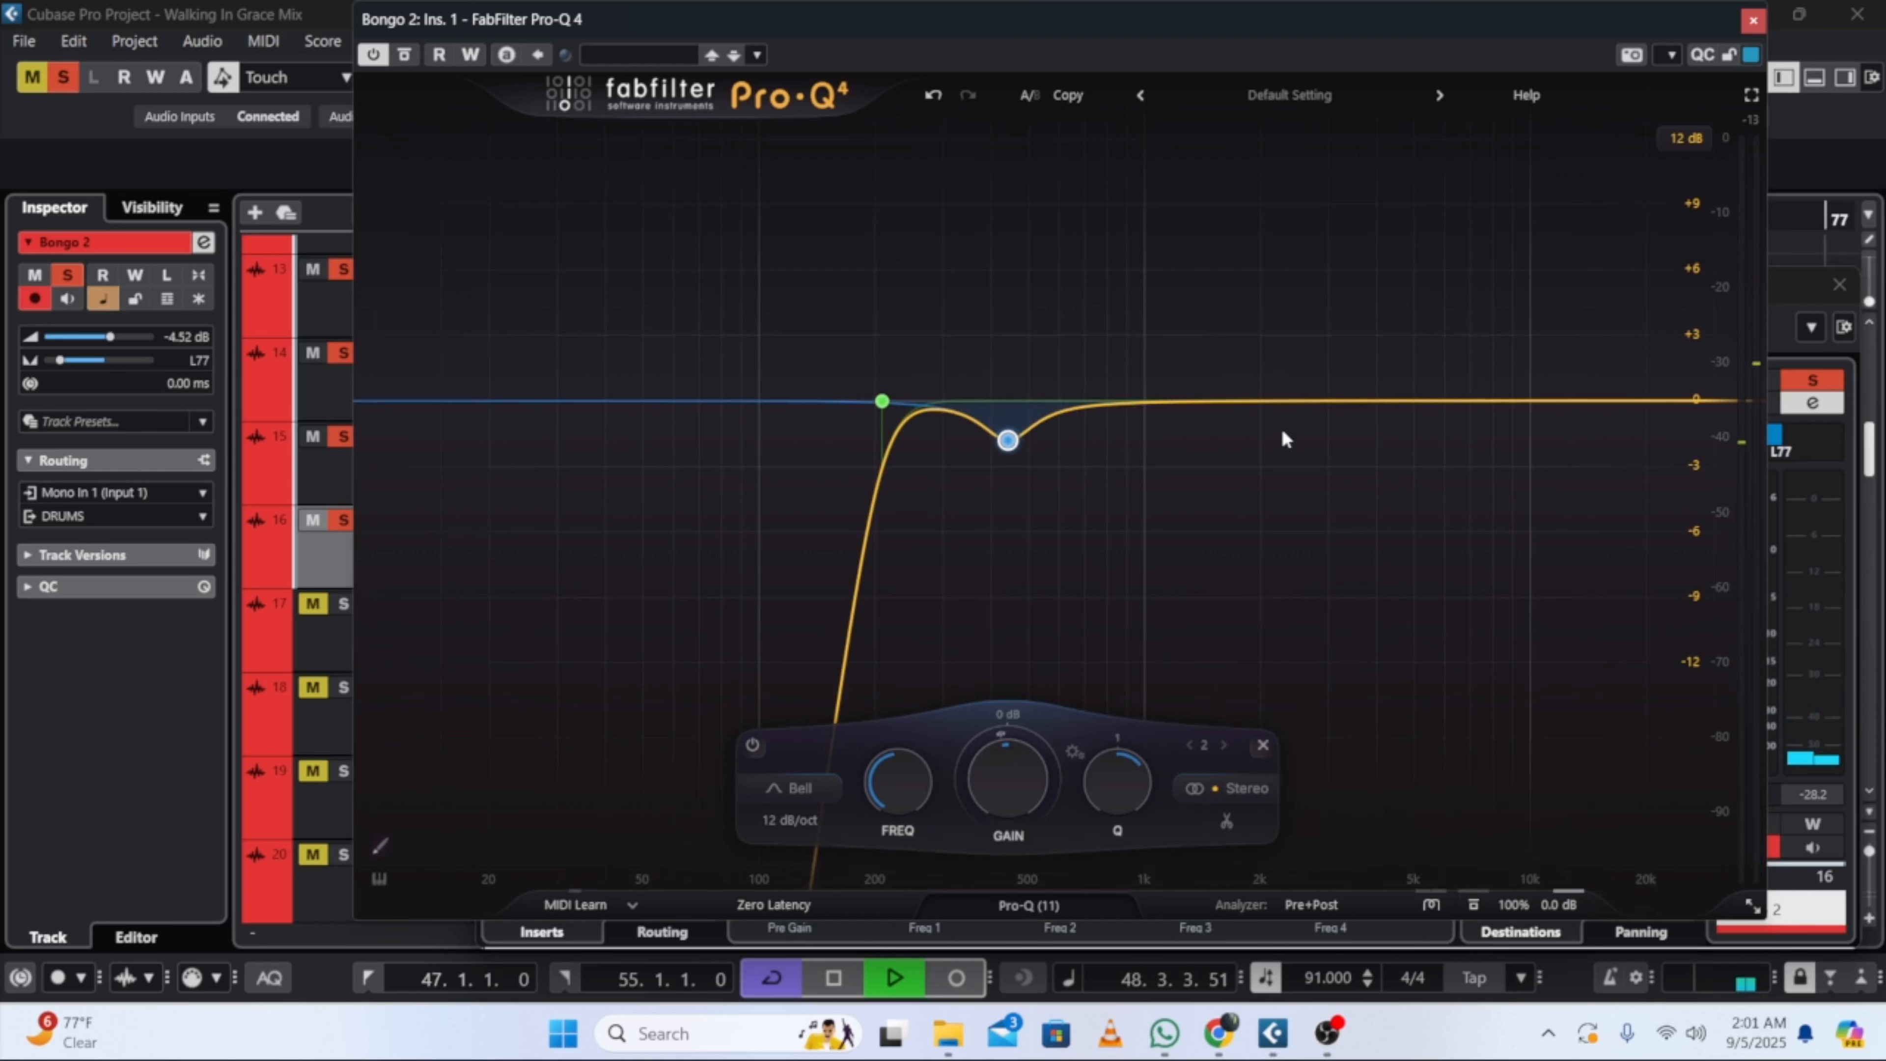
Step: Add a bell band at about 1900 Hz on Bongo 2, narrow its Q and set its gain to +0.87 dB
{"action": "double_click", "coordinate": [1252, 336]}
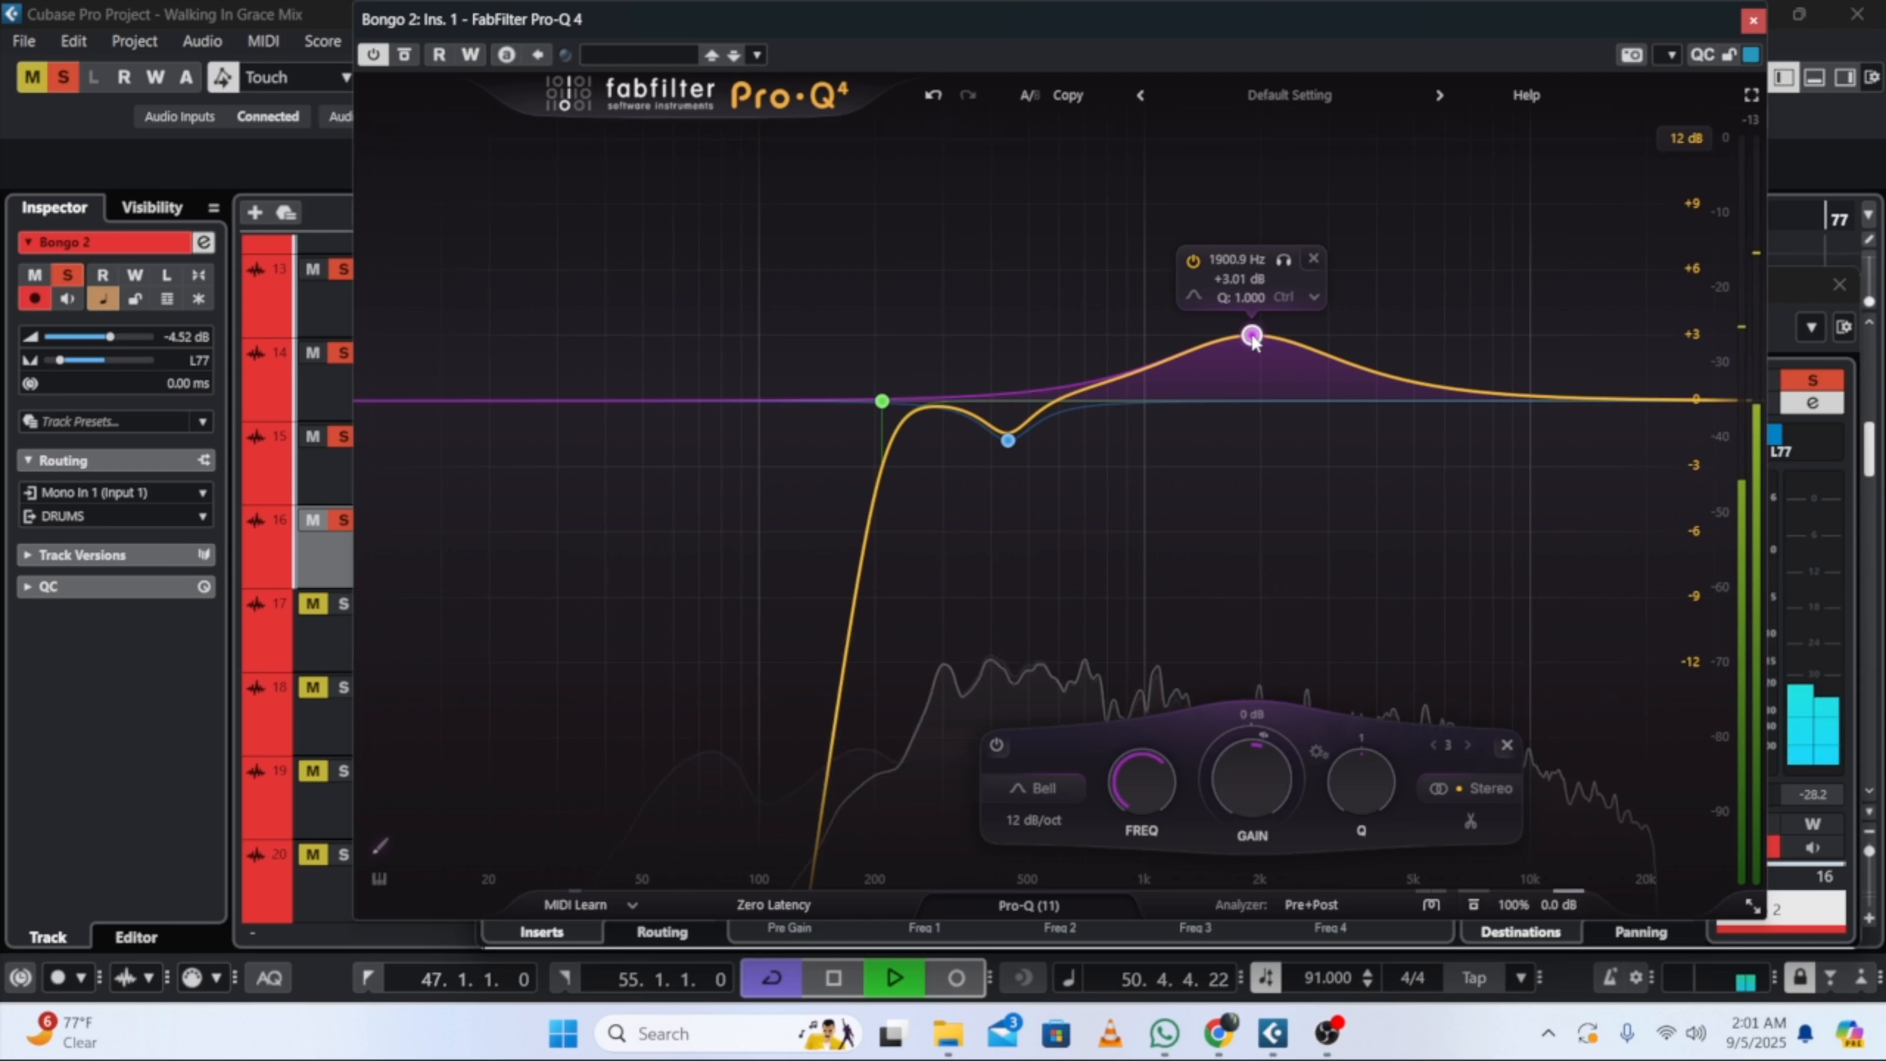
{"action": "left_click_drag", "start_coordinate": [1361, 779], "coordinate": [1459, 710]}
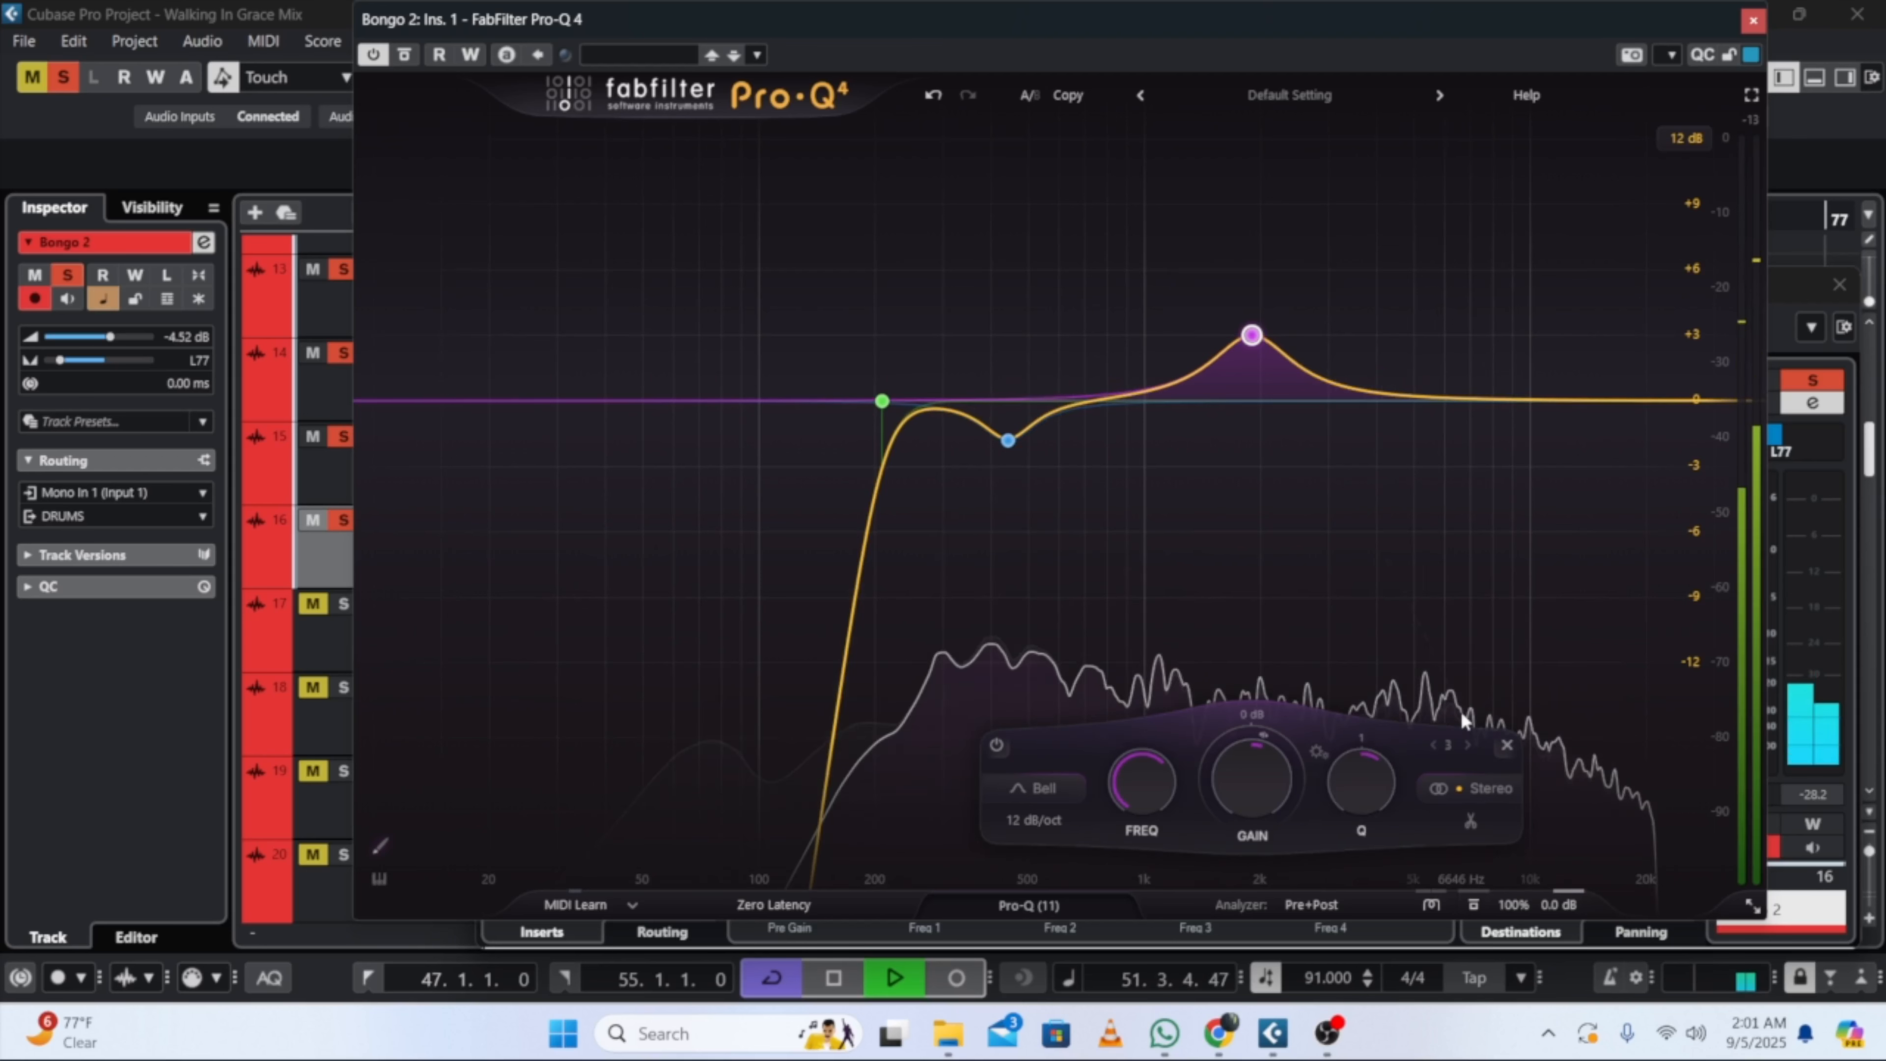
{"action": "mouse_move", "coordinate": [1248, 765]}
{"action": "left_mouse_down"}
{"action": "mouse_move", "coordinate": [1230, 796]}
{"action": "mouse_move", "coordinate": [1250, 772]}
{"action": "left_mouse_up"}
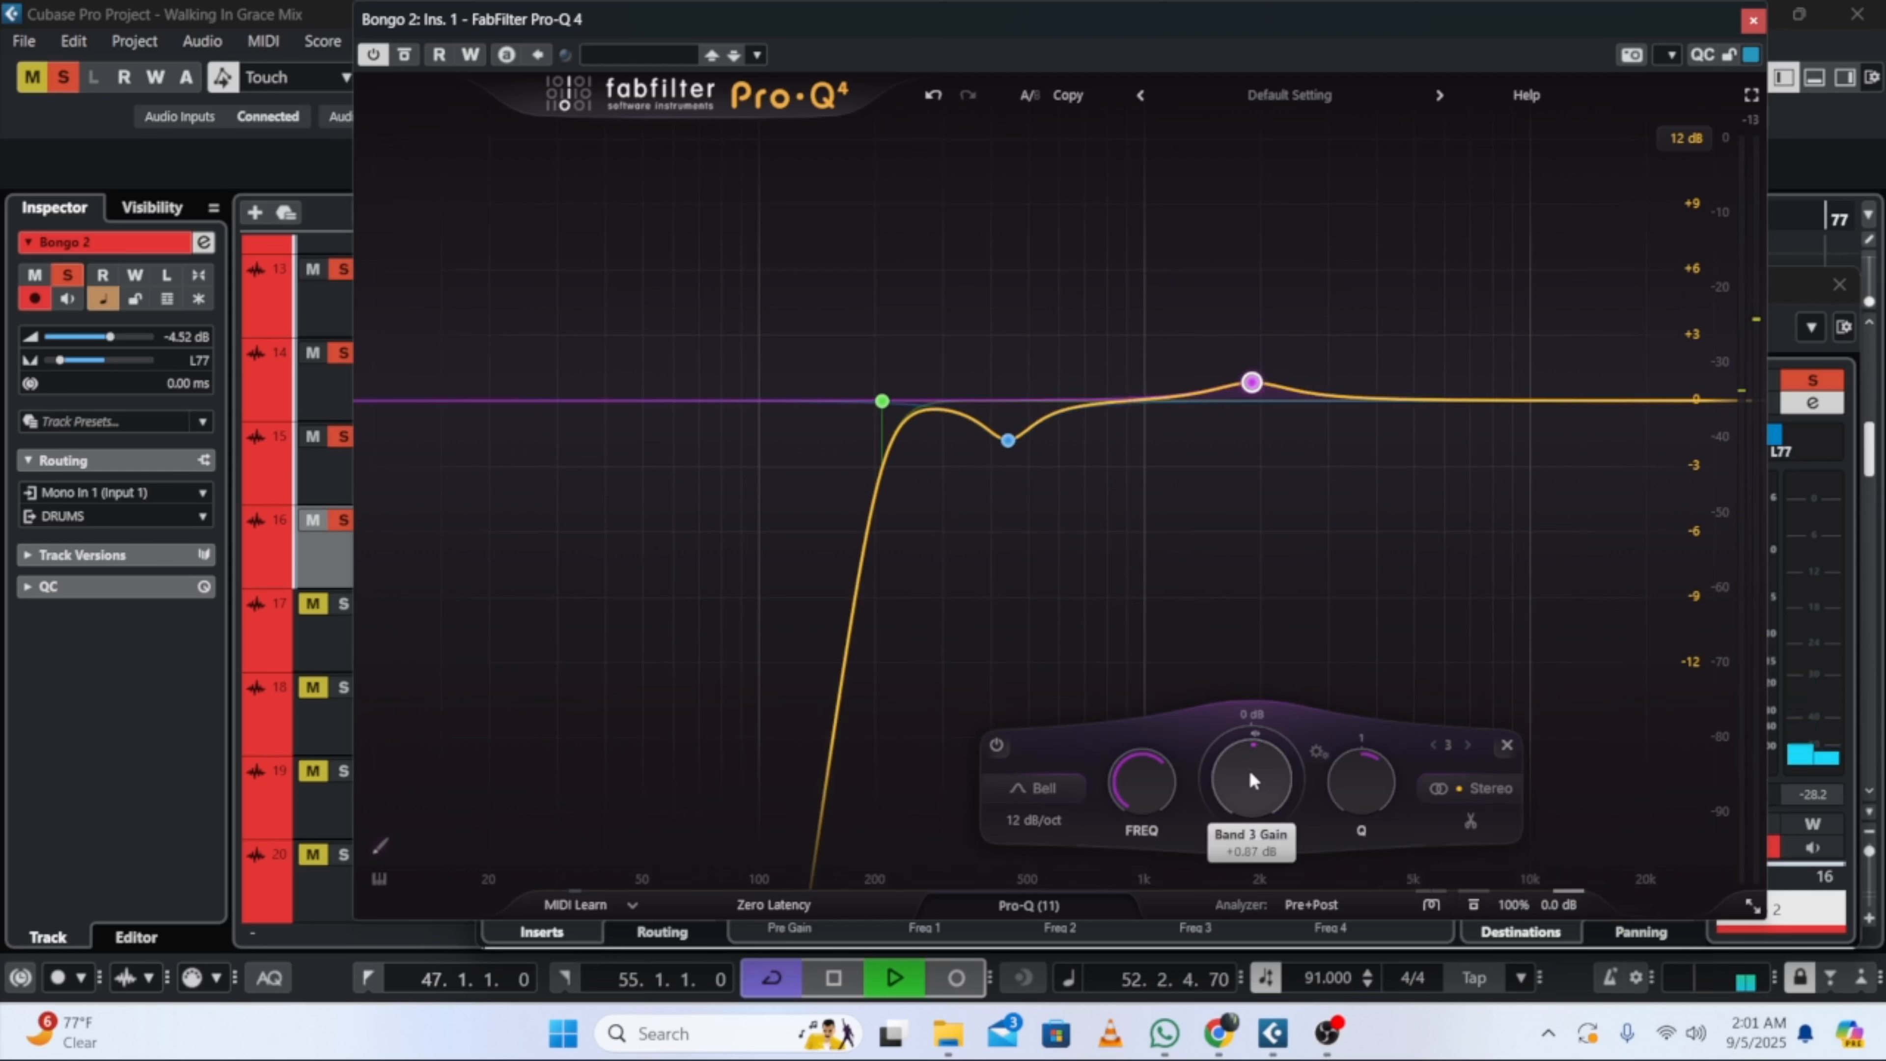
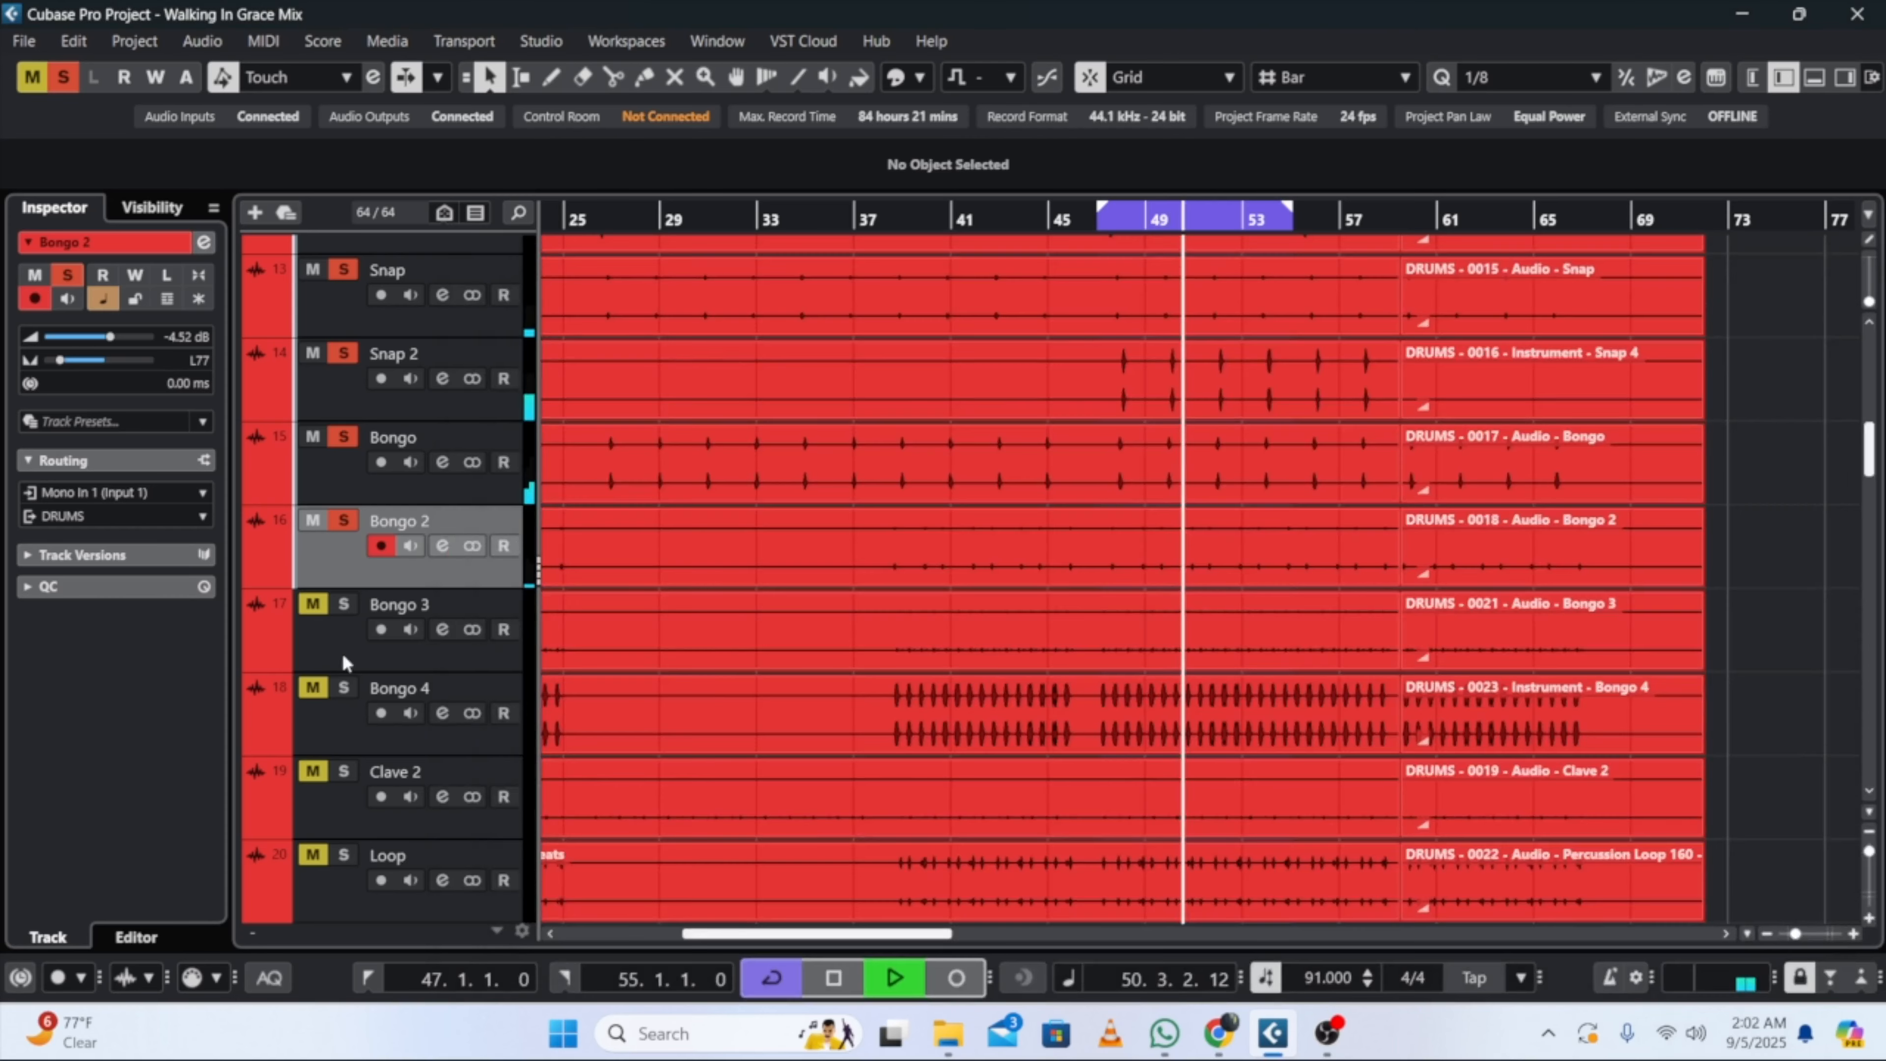
Step: Solo the Bongo 3 track and load FabFilter Pro-Q 4 in its first insert slot
{"action": "left_click", "coordinate": [345, 605]}
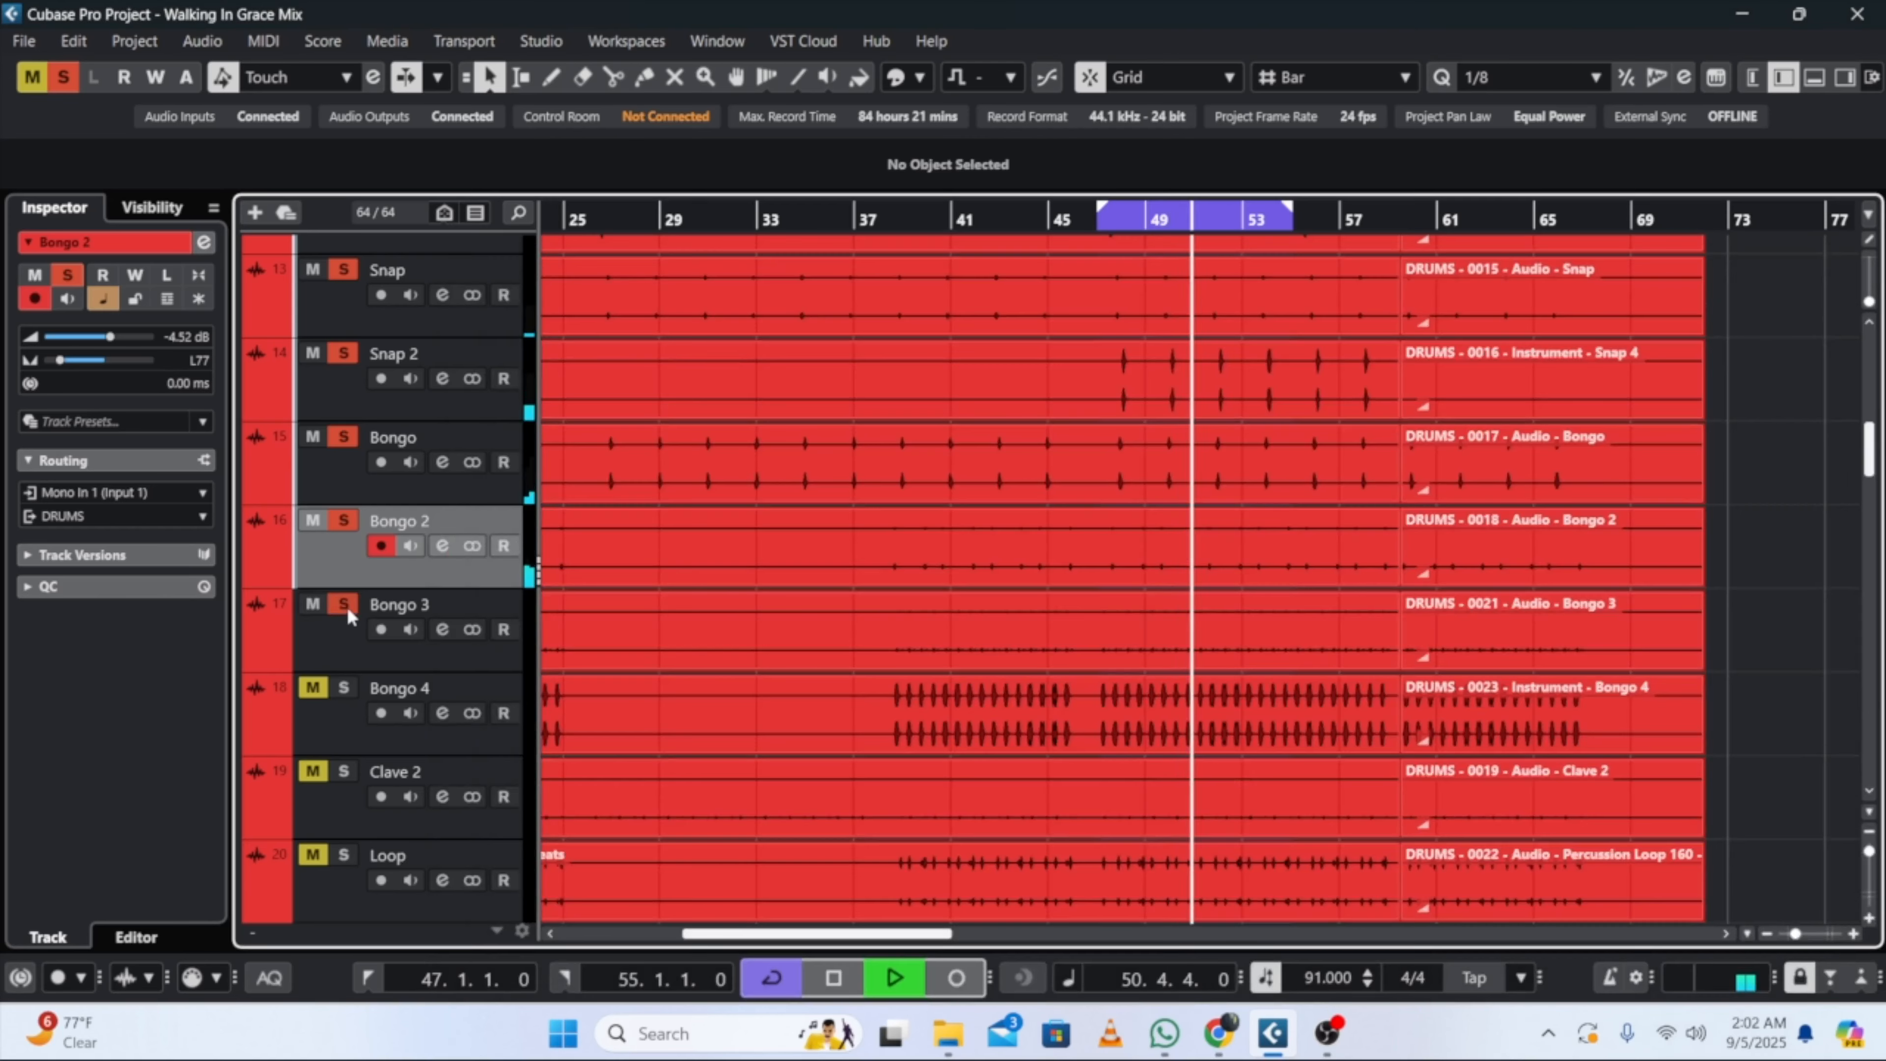
{"action": "left_click", "coordinate": [361, 646]}
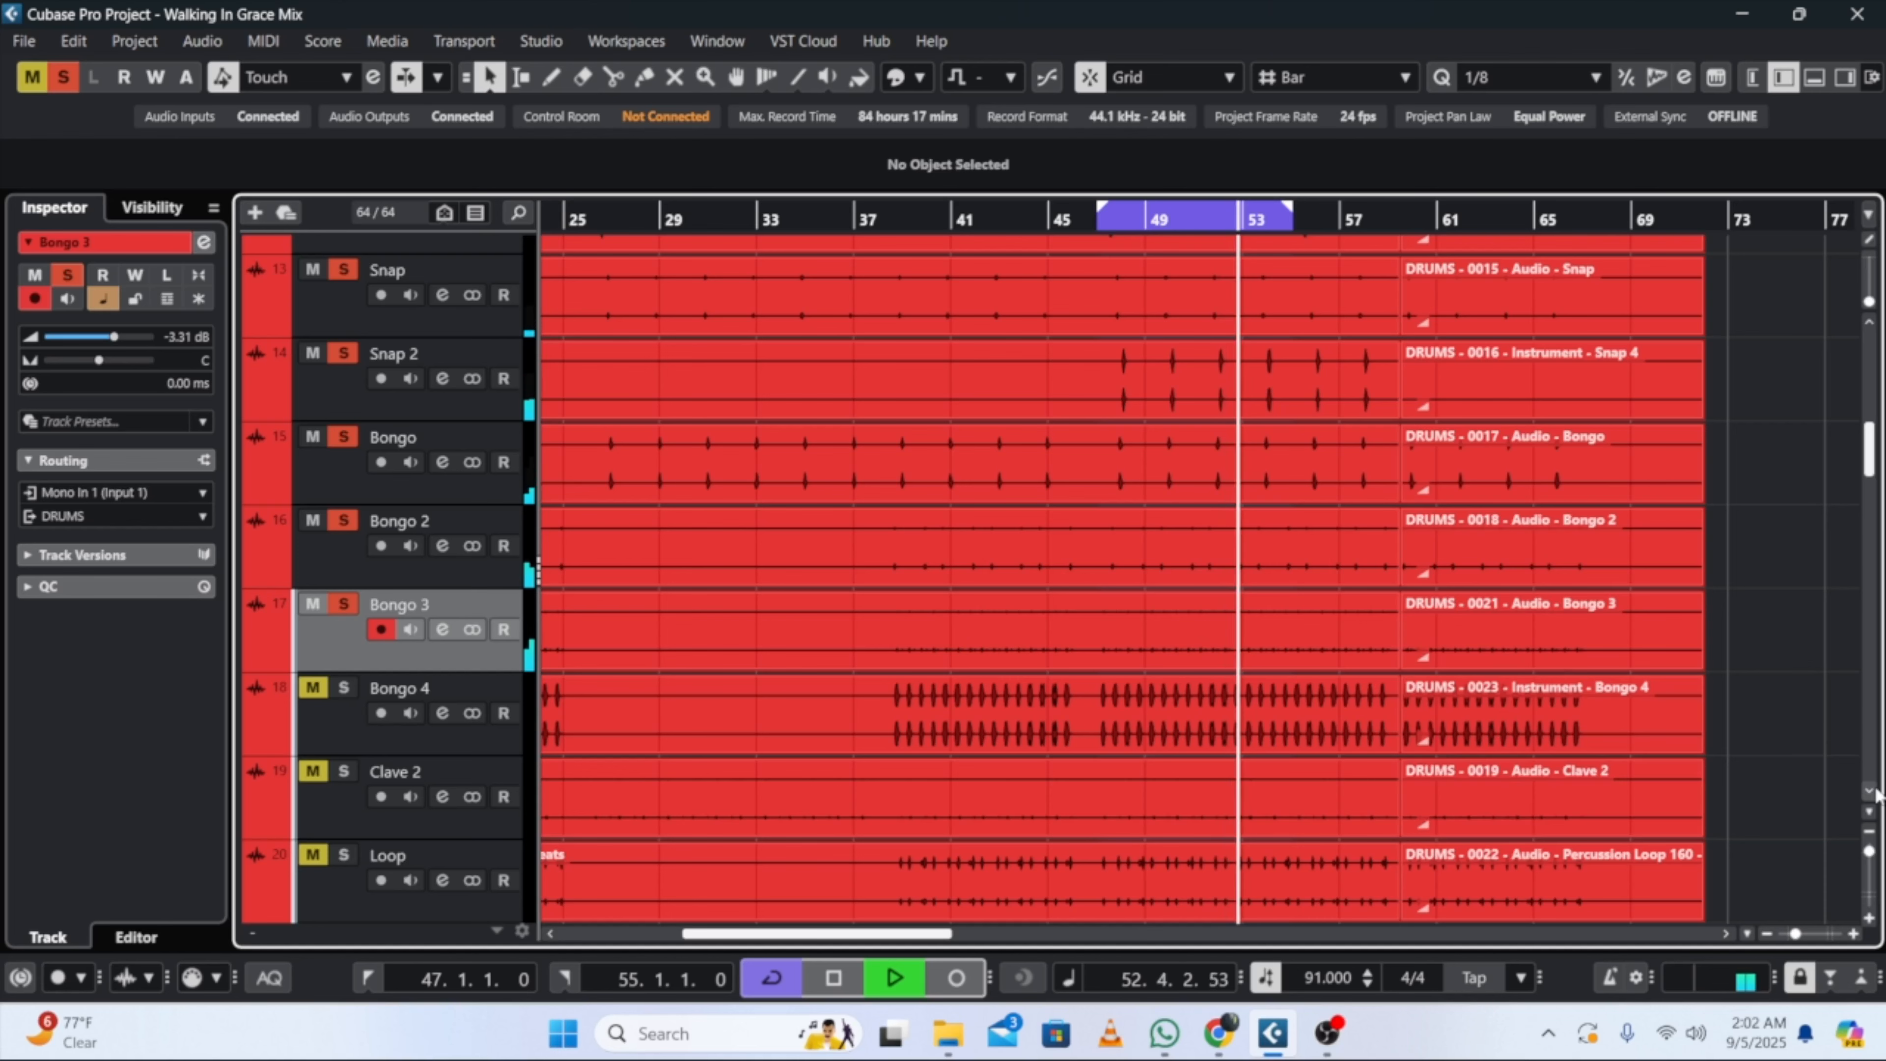
{"action": "scroll", "coordinate": [1864, 795], "scroll_direction": "down", "scroll_amount": 2}
{"action": "scroll", "coordinate": [1871, 794], "scroll_direction": "down", "scroll_amount": 1}
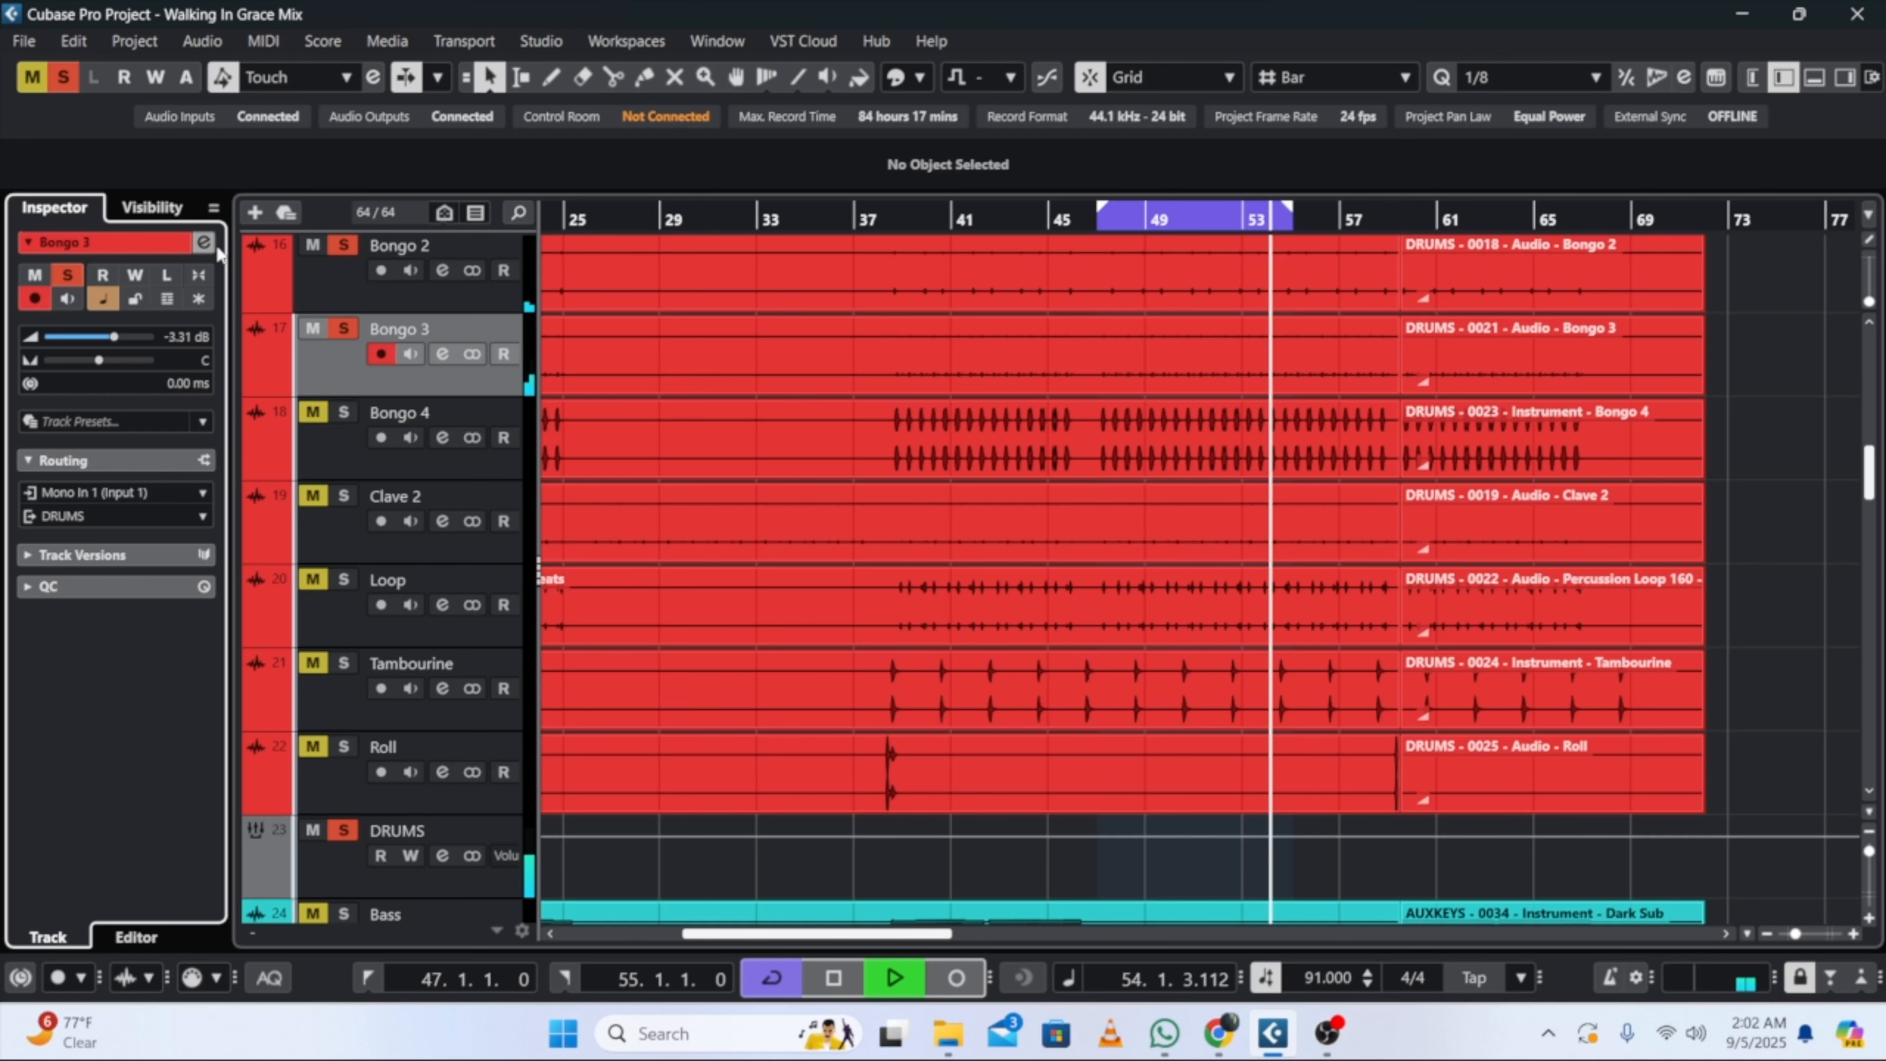
{"action": "key", "text": "e"}
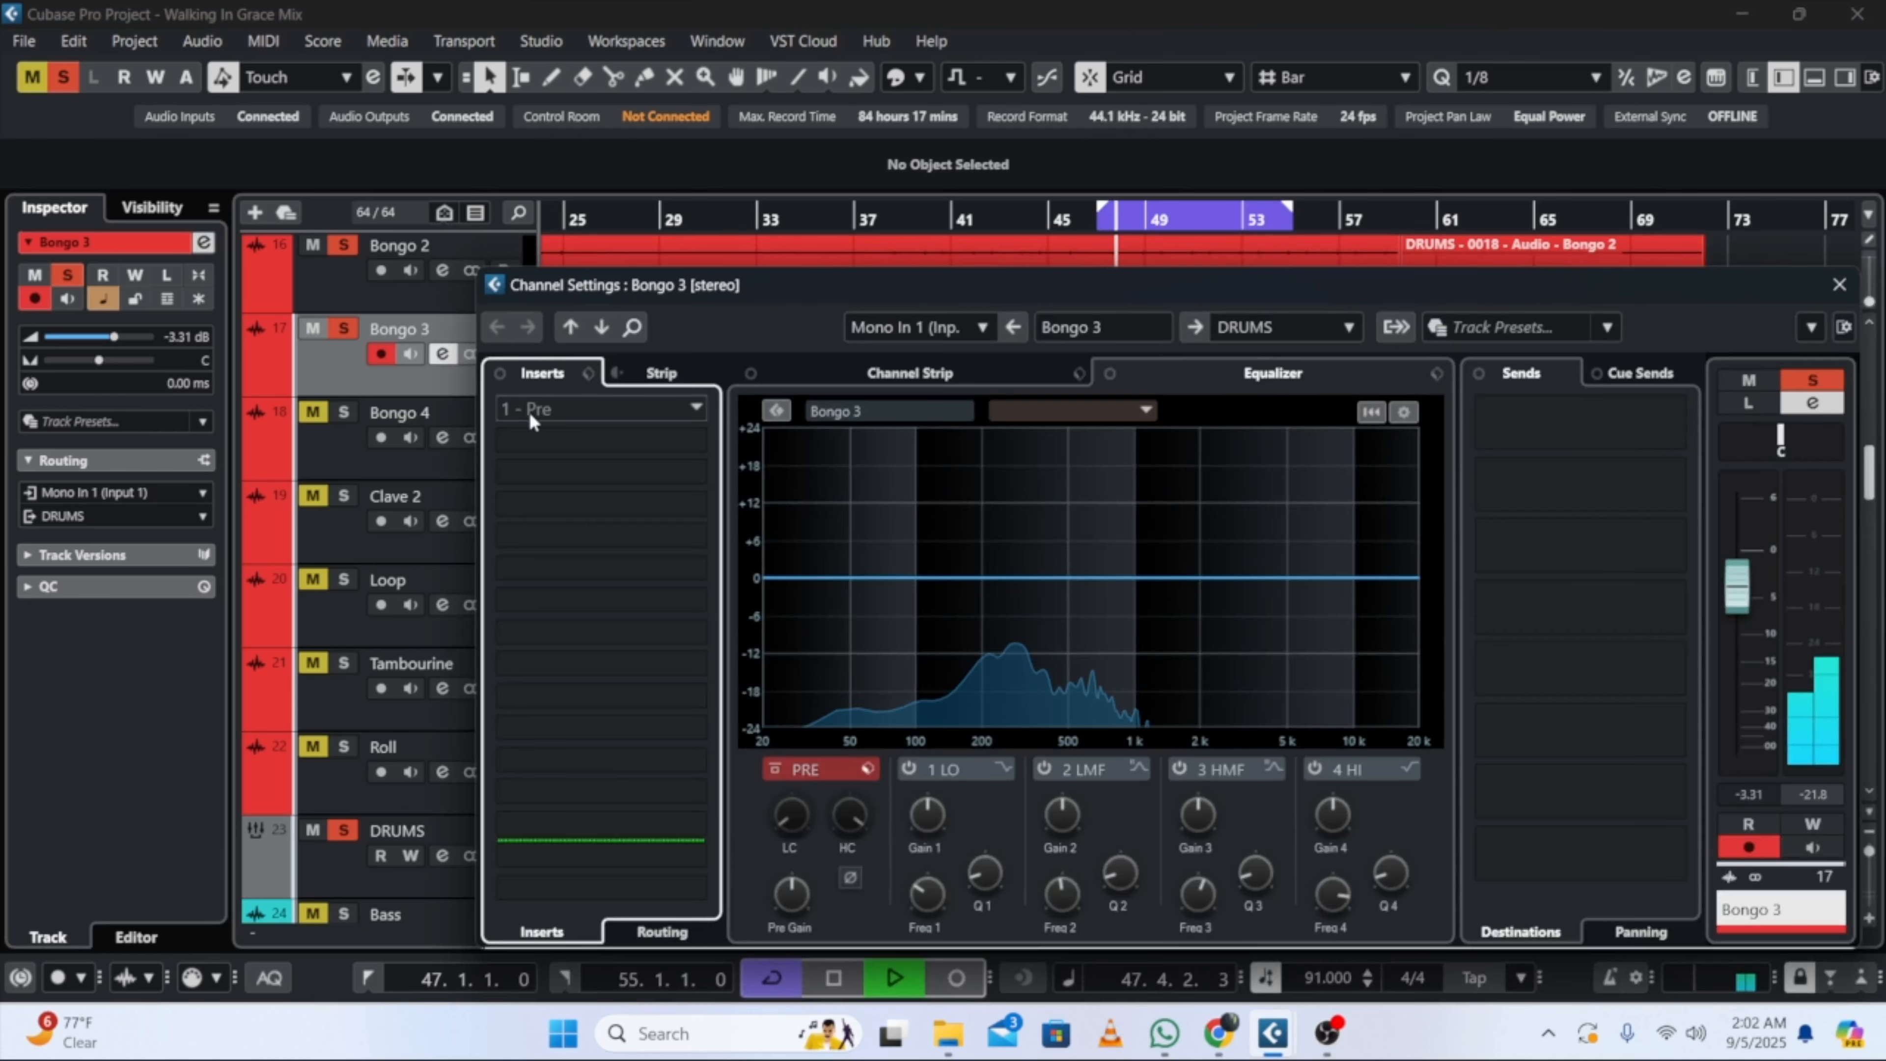
{"action": "left_click", "coordinate": [532, 415]}
{"action": "left_click", "coordinate": [529, 504]}
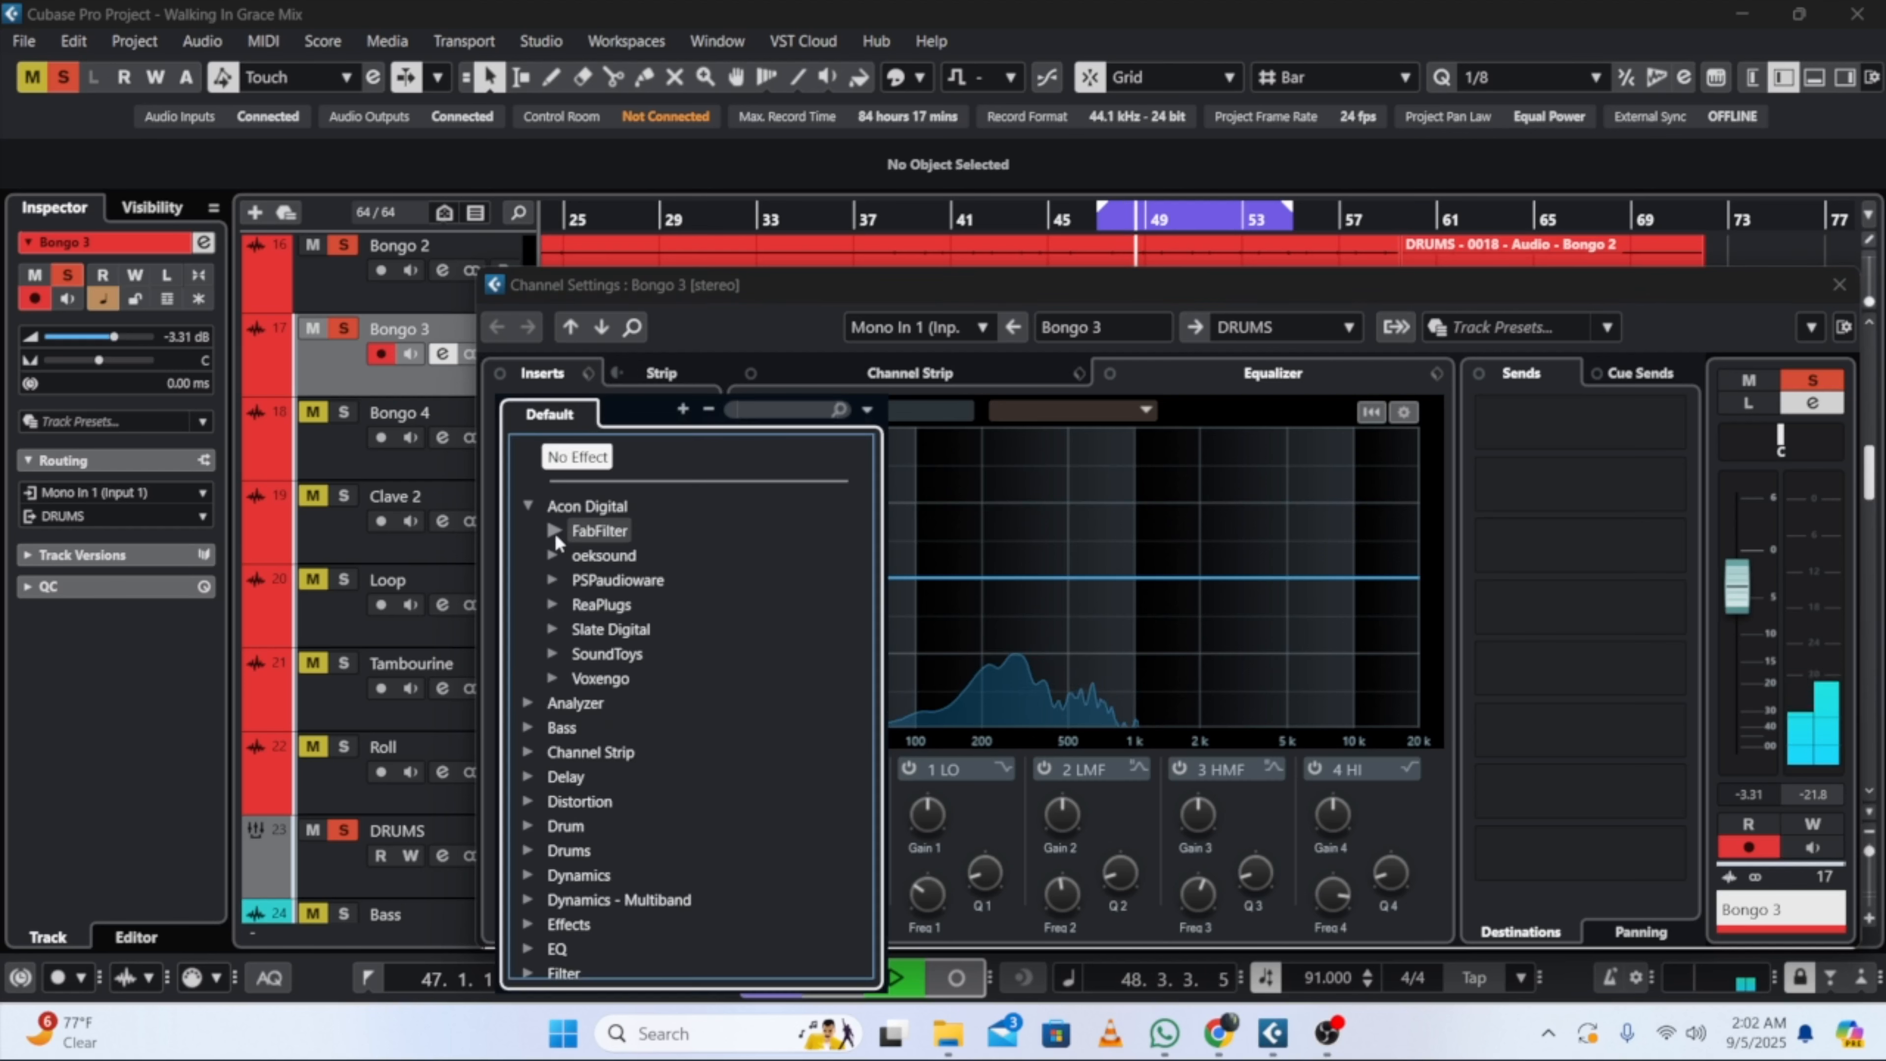
{"action": "left_click", "coordinate": [554, 532]}
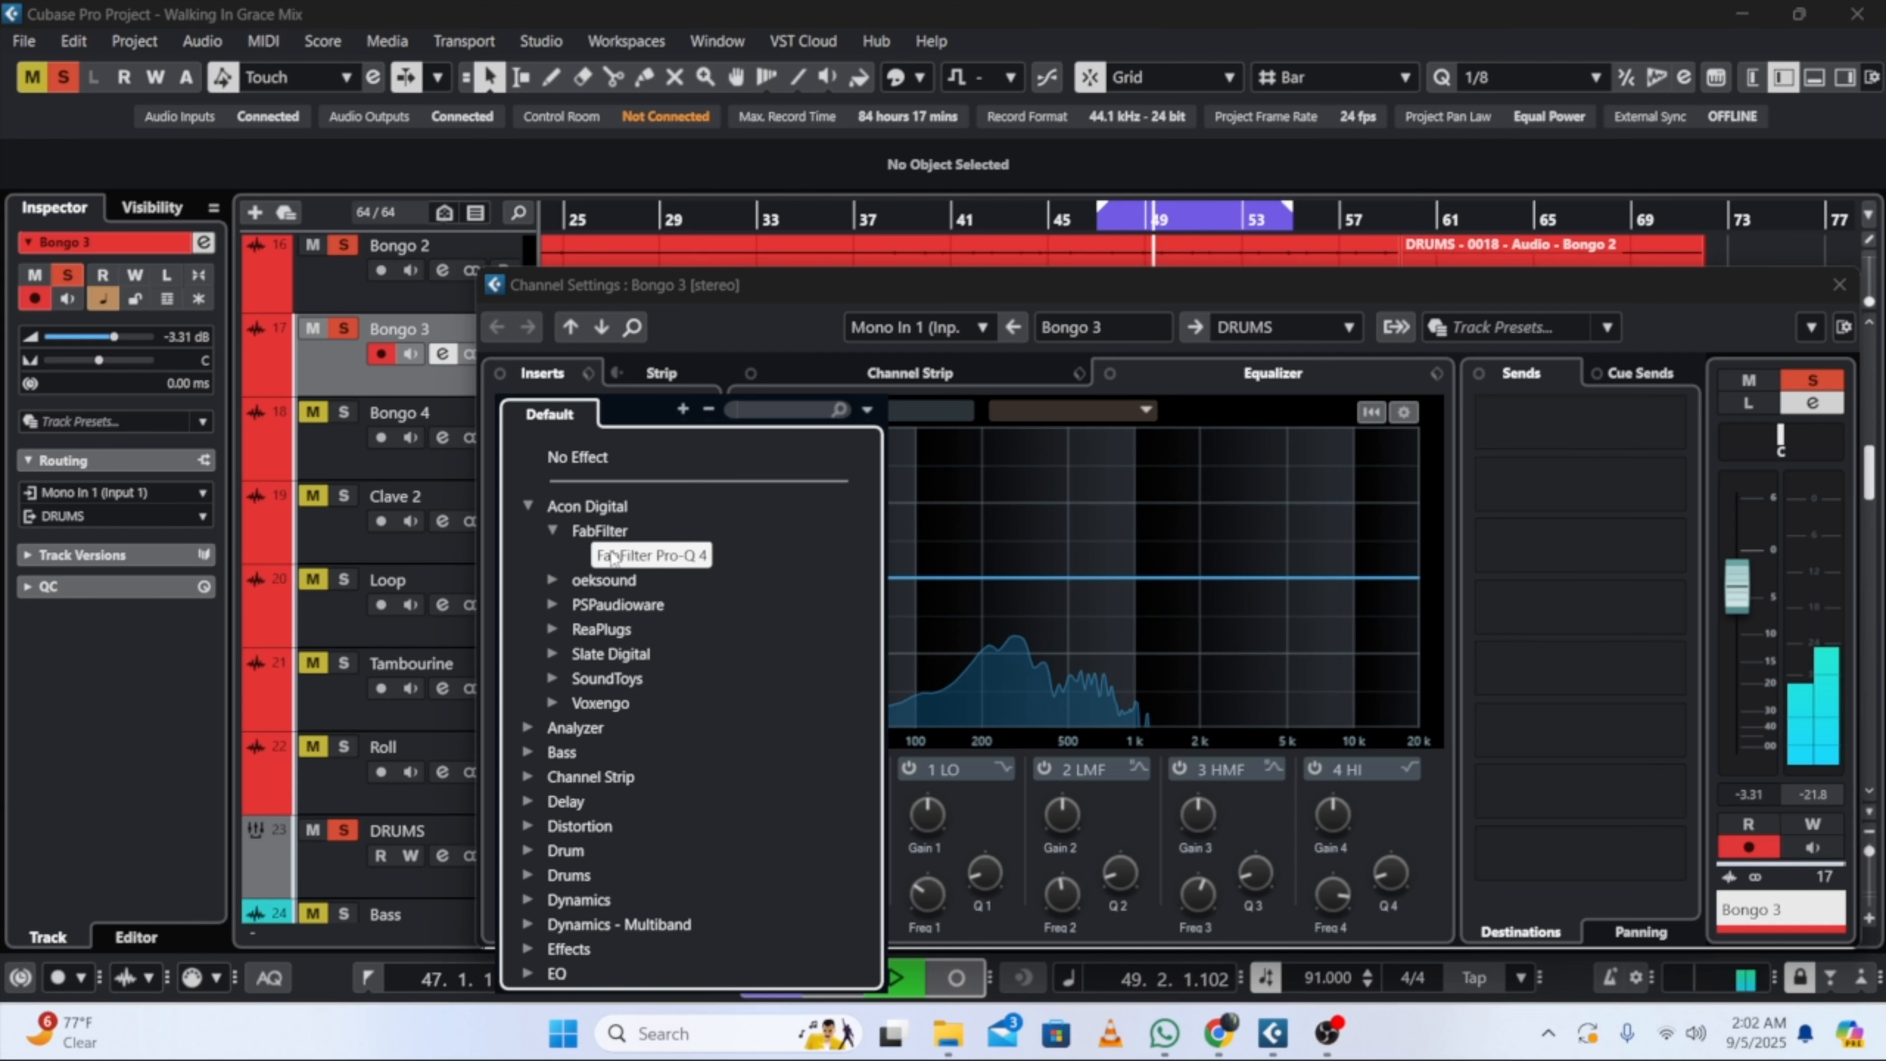
{"action": "left_click", "coordinate": [610, 555]}
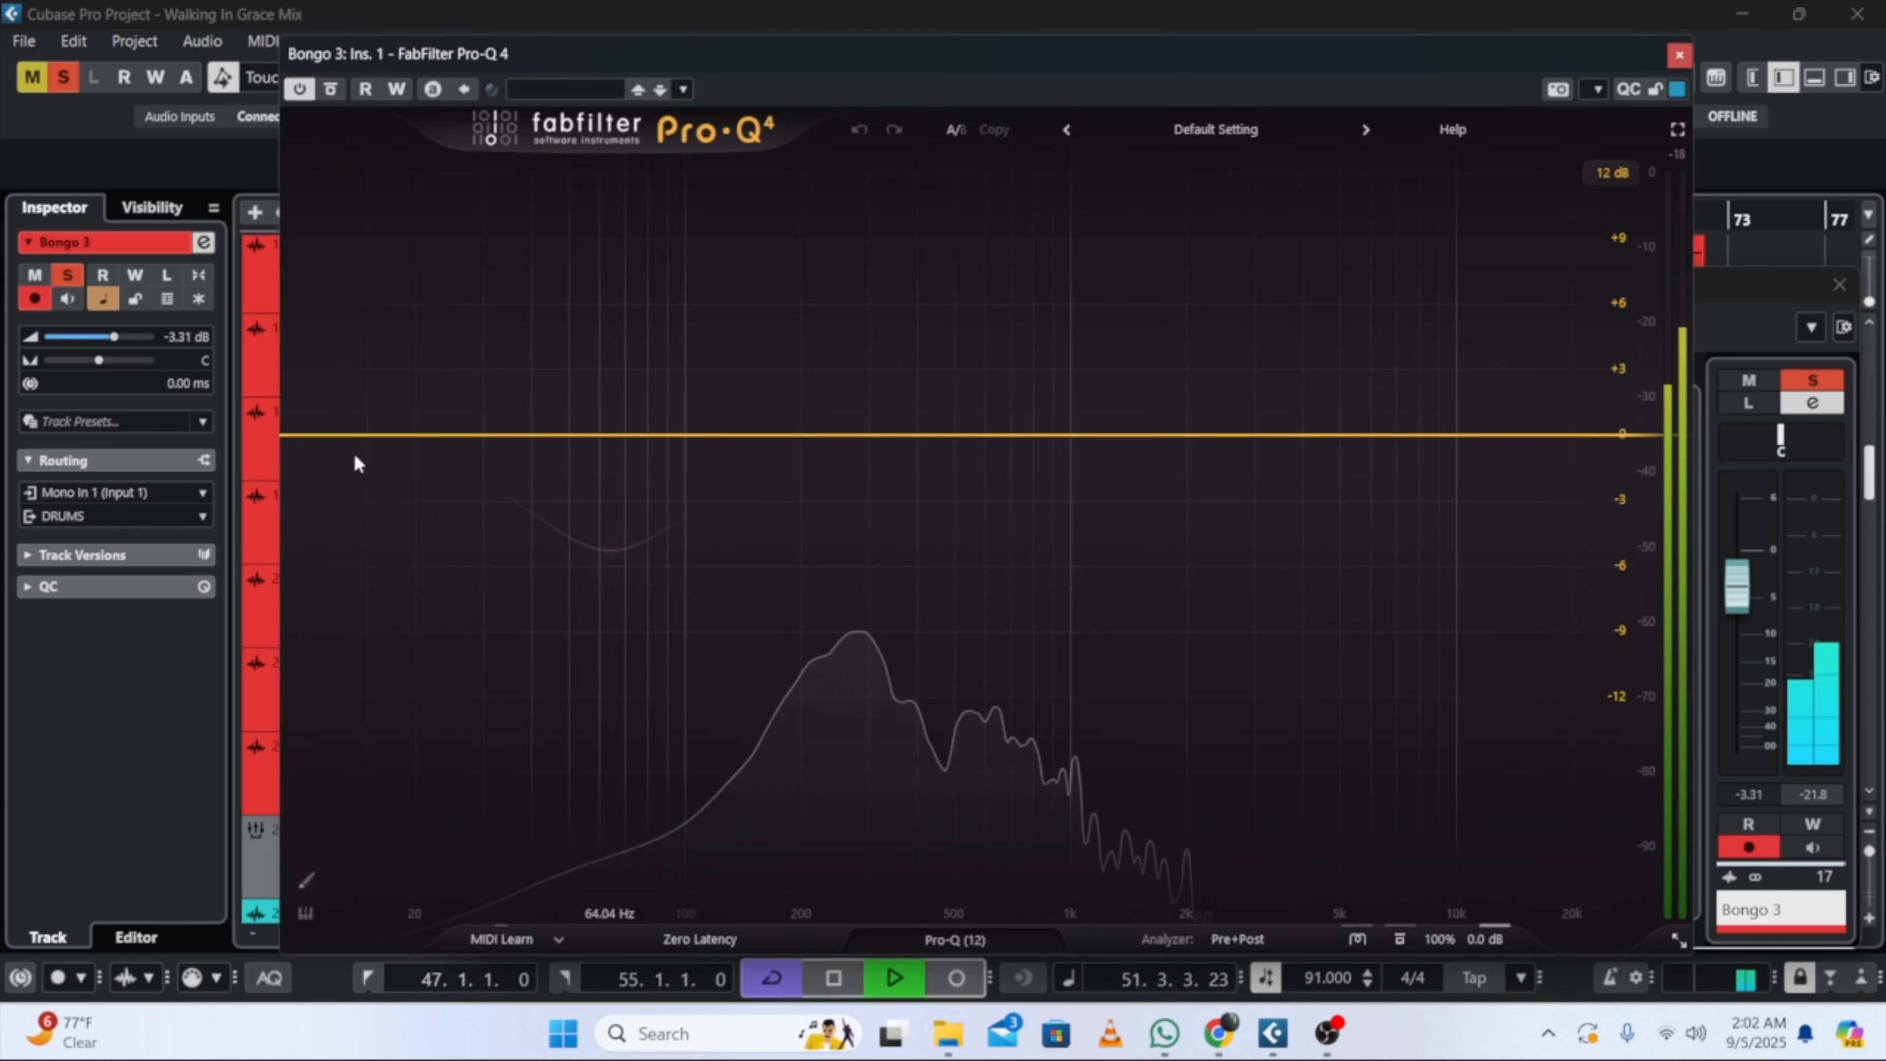
Step: Add a 36 dB/oct low cut at about 160 Hz to the Bongo 3 EQ, and close the plugin and channel settings
{"action": "left_click", "coordinate": [312, 436]}
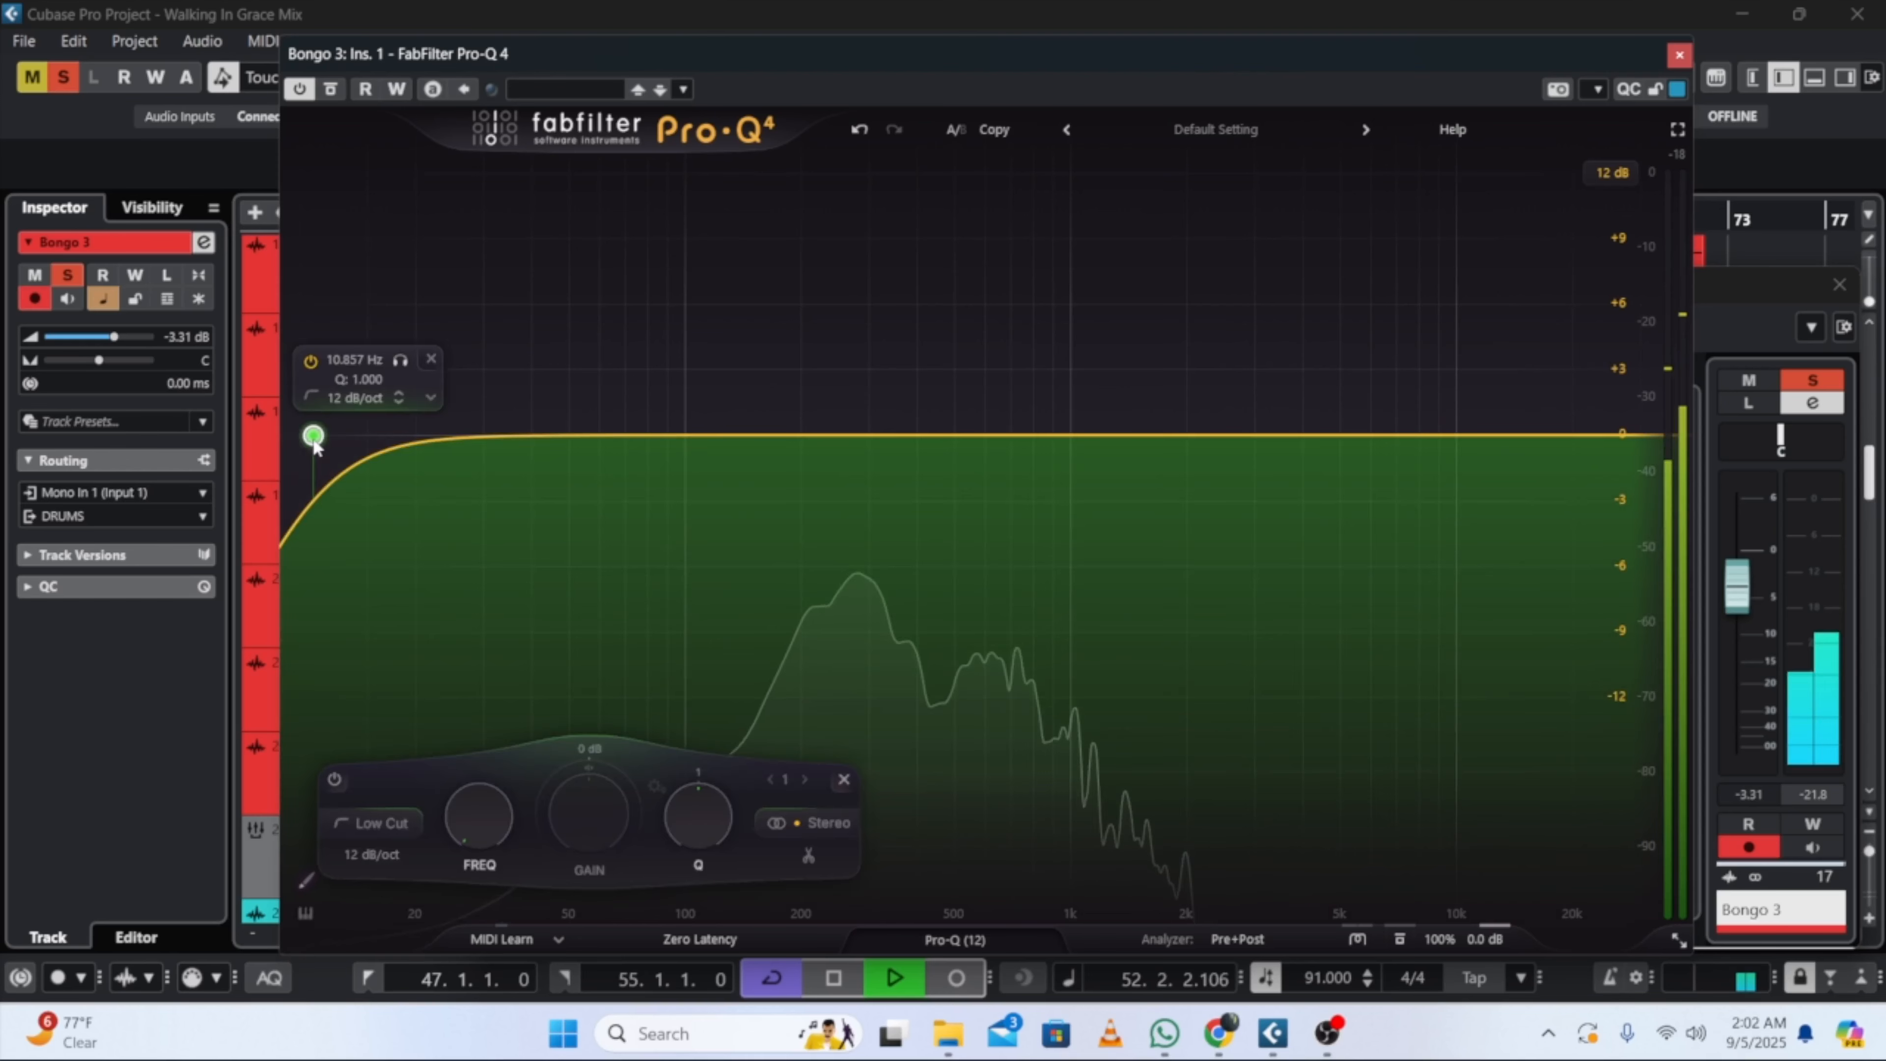
{"action": "left_click", "coordinate": [360, 852]}
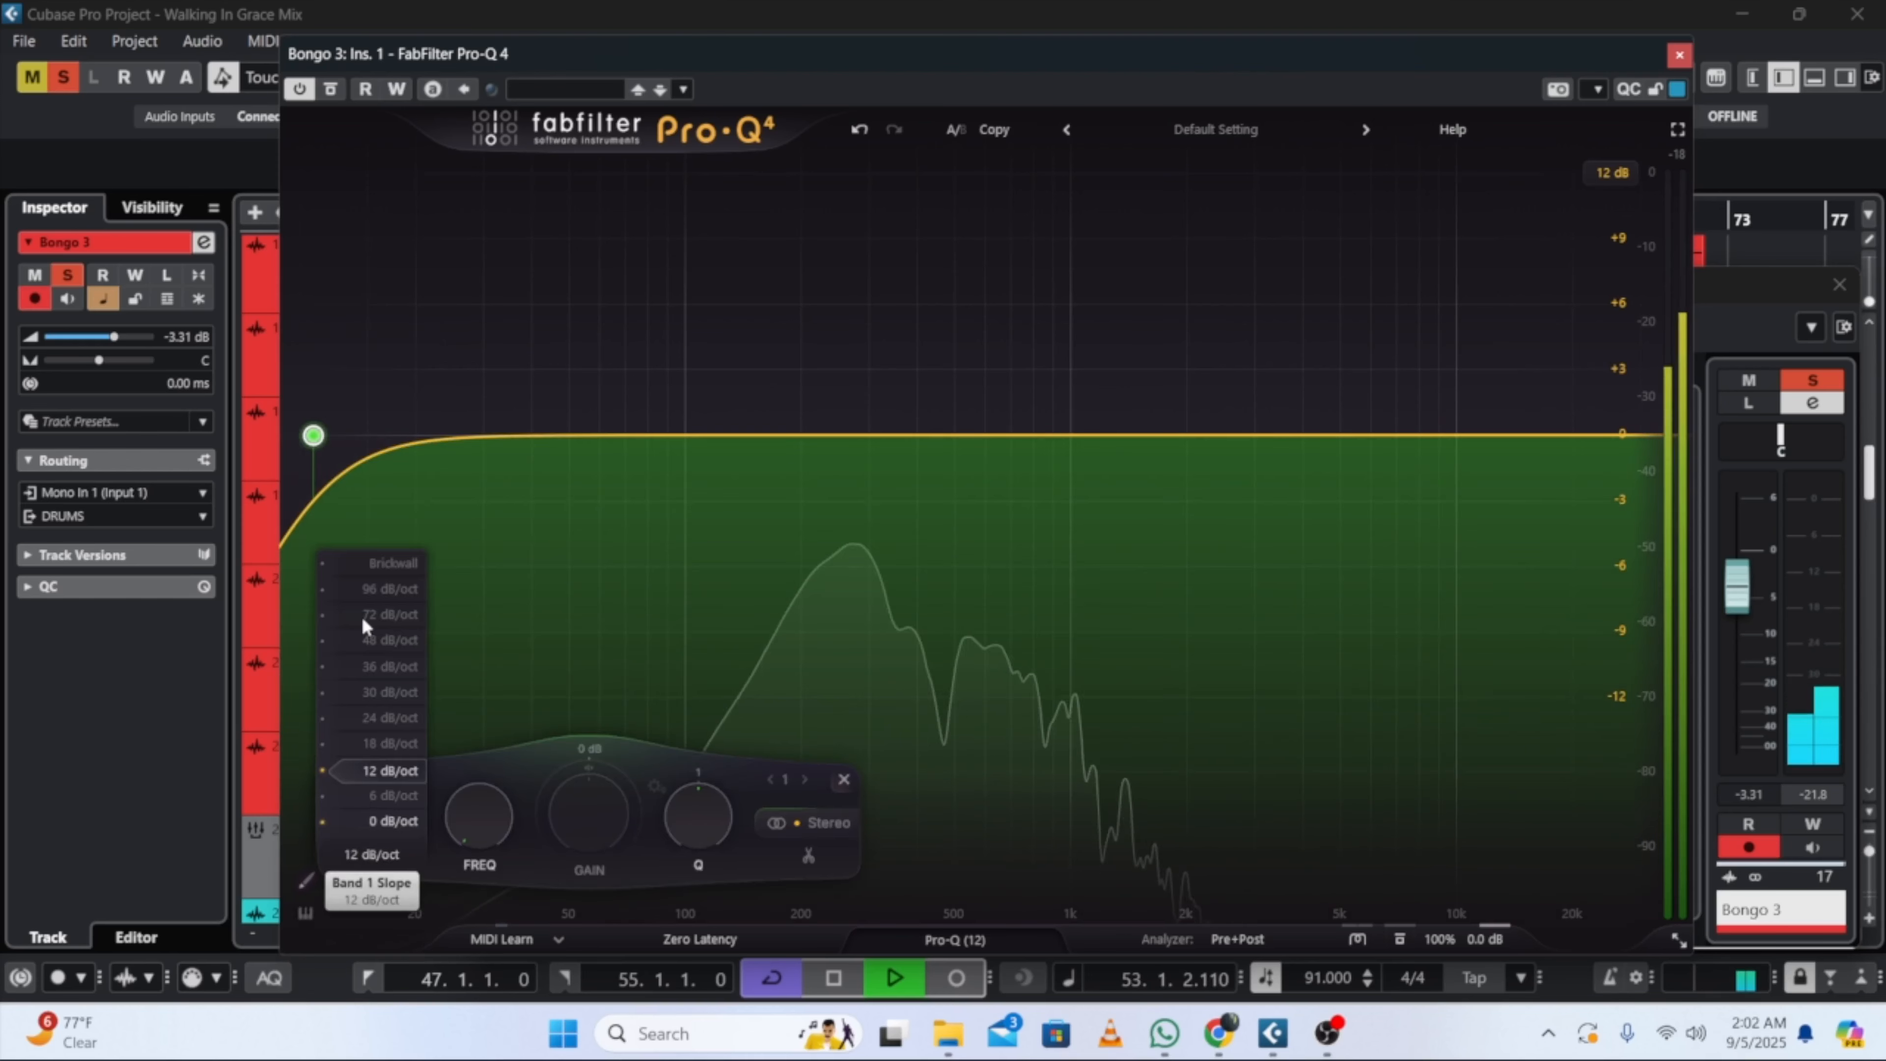
{"action": "left_click", "coordinate": [379, 668]}
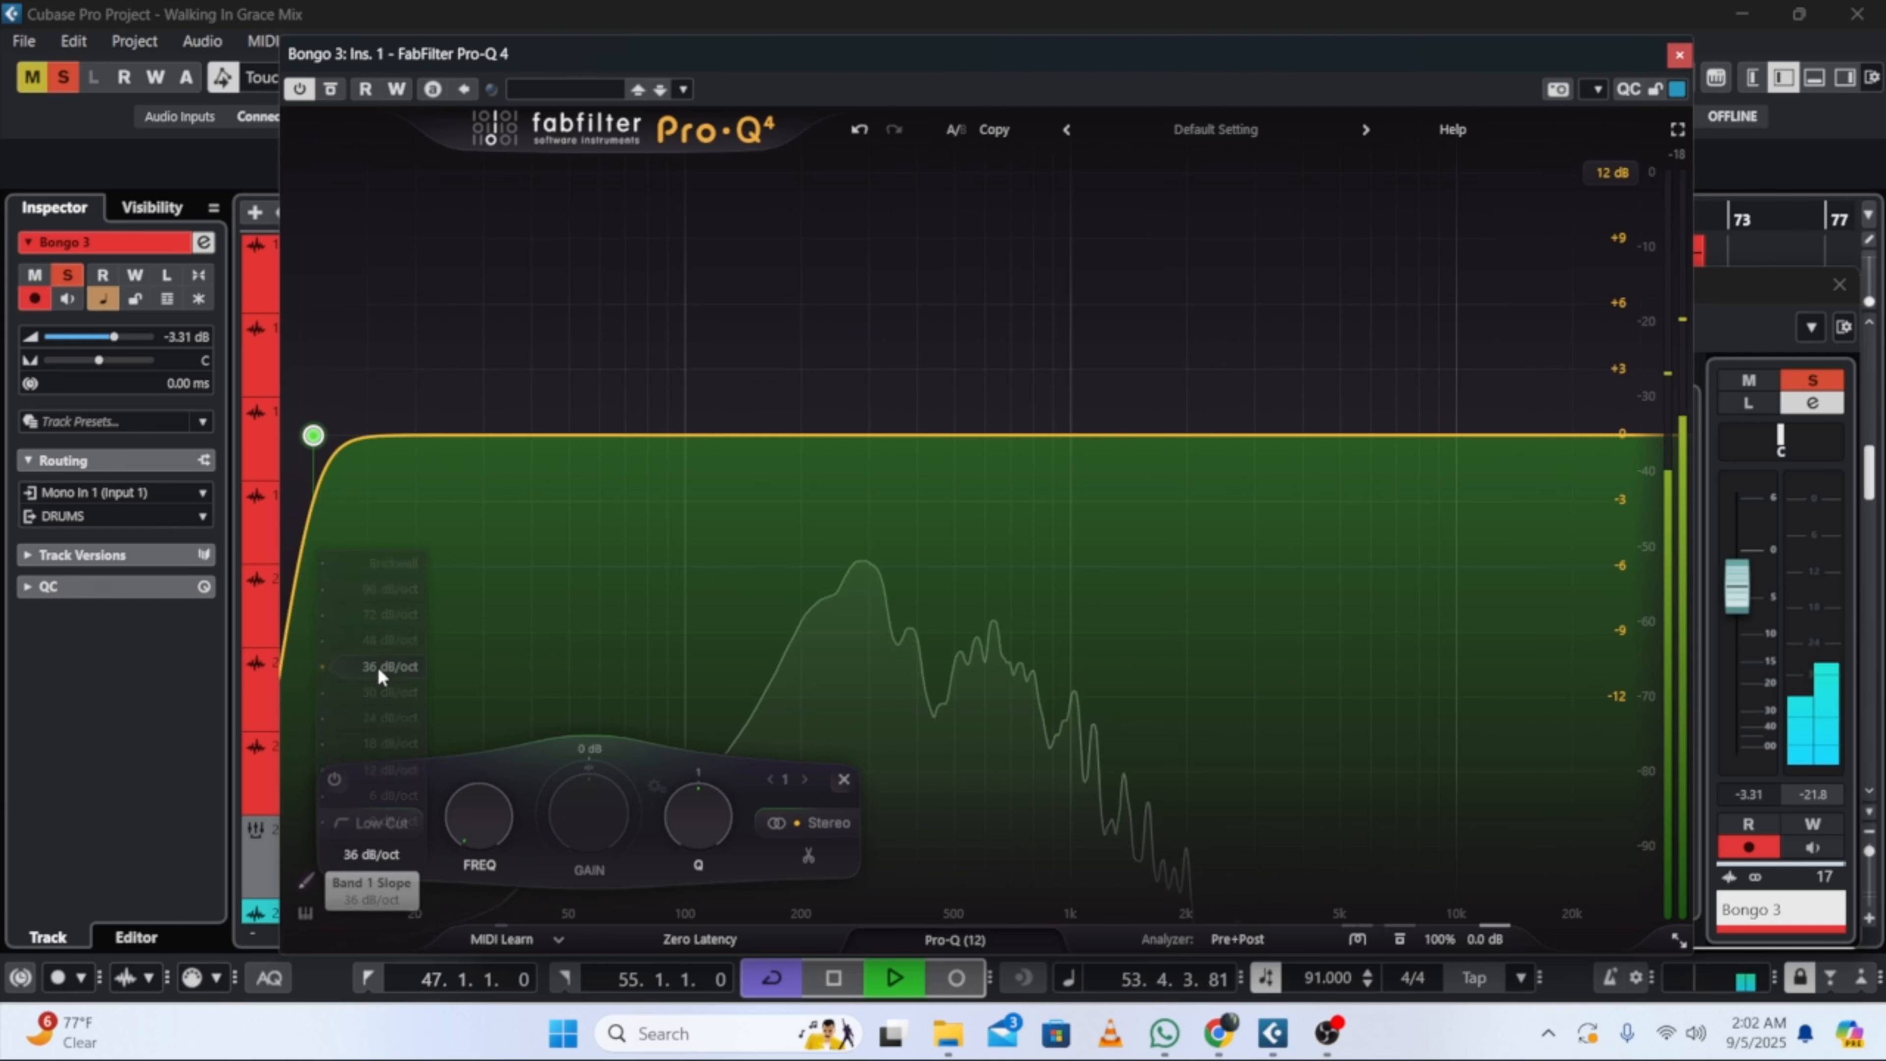
{"action": "left_click_drag", "start_coordinate": [469, 816], "coordinate": [404, 777]}
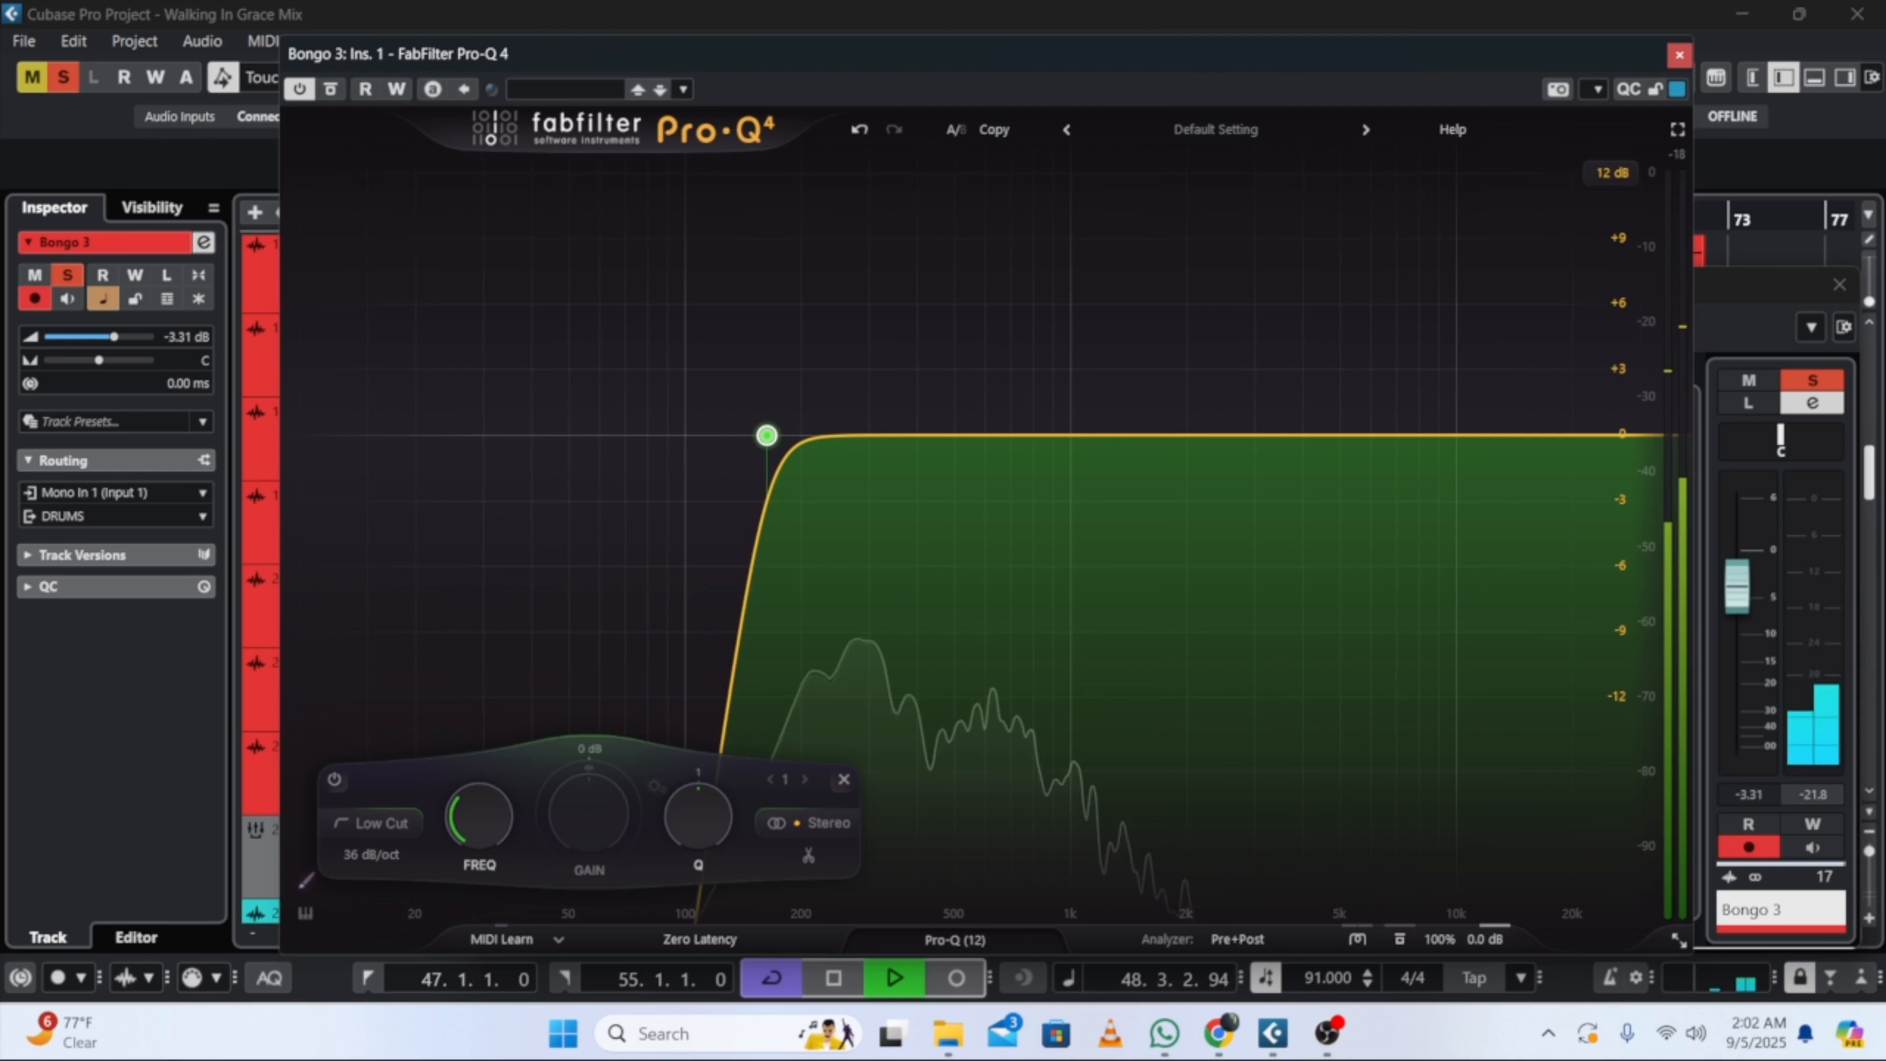
{"action": "left_click", "coordinate": [1680, 58]}
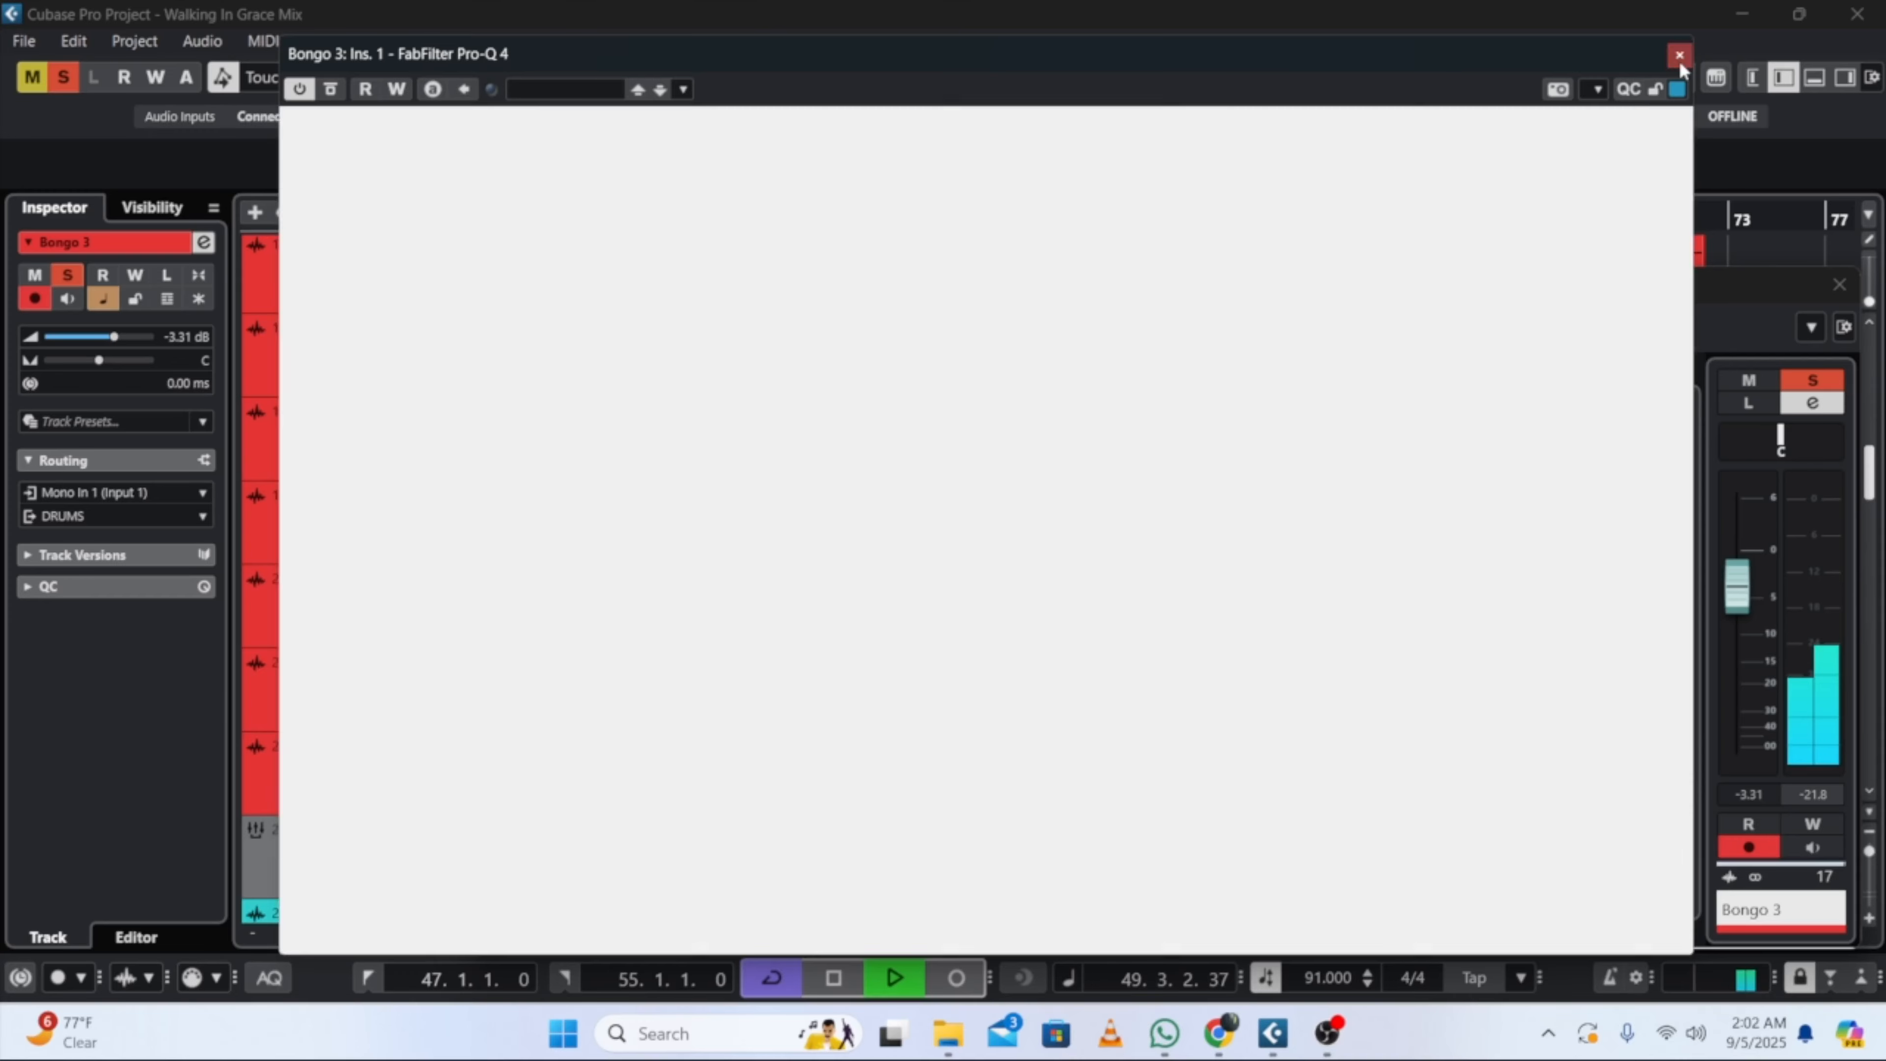
{"action": "left_click", "coordinate": [1839, 291]}
Step: Solo the Bongo 4 track and load FabFilter Pro-Q 4 in its first insert slot
{"action": "left_click", "coordinate": [344, 413]}
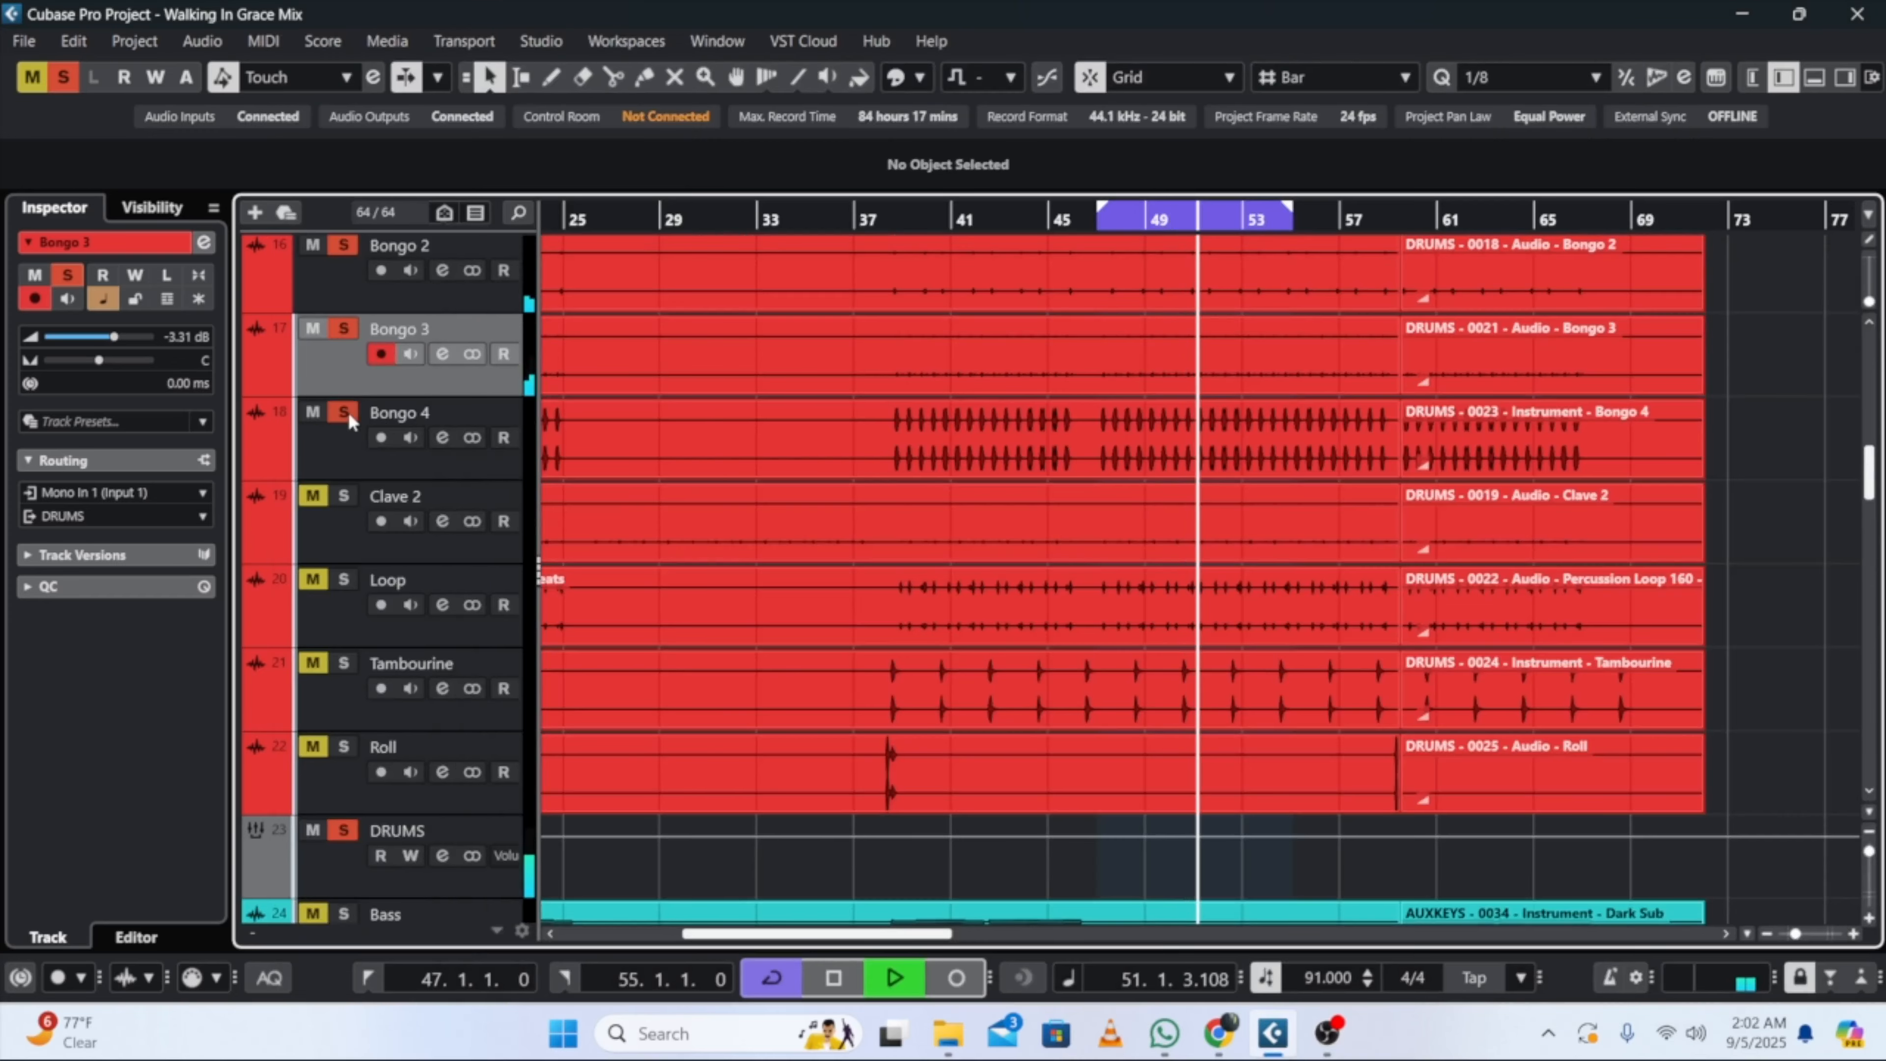
{"action": "left_click", "coordinate": [363, 463]}
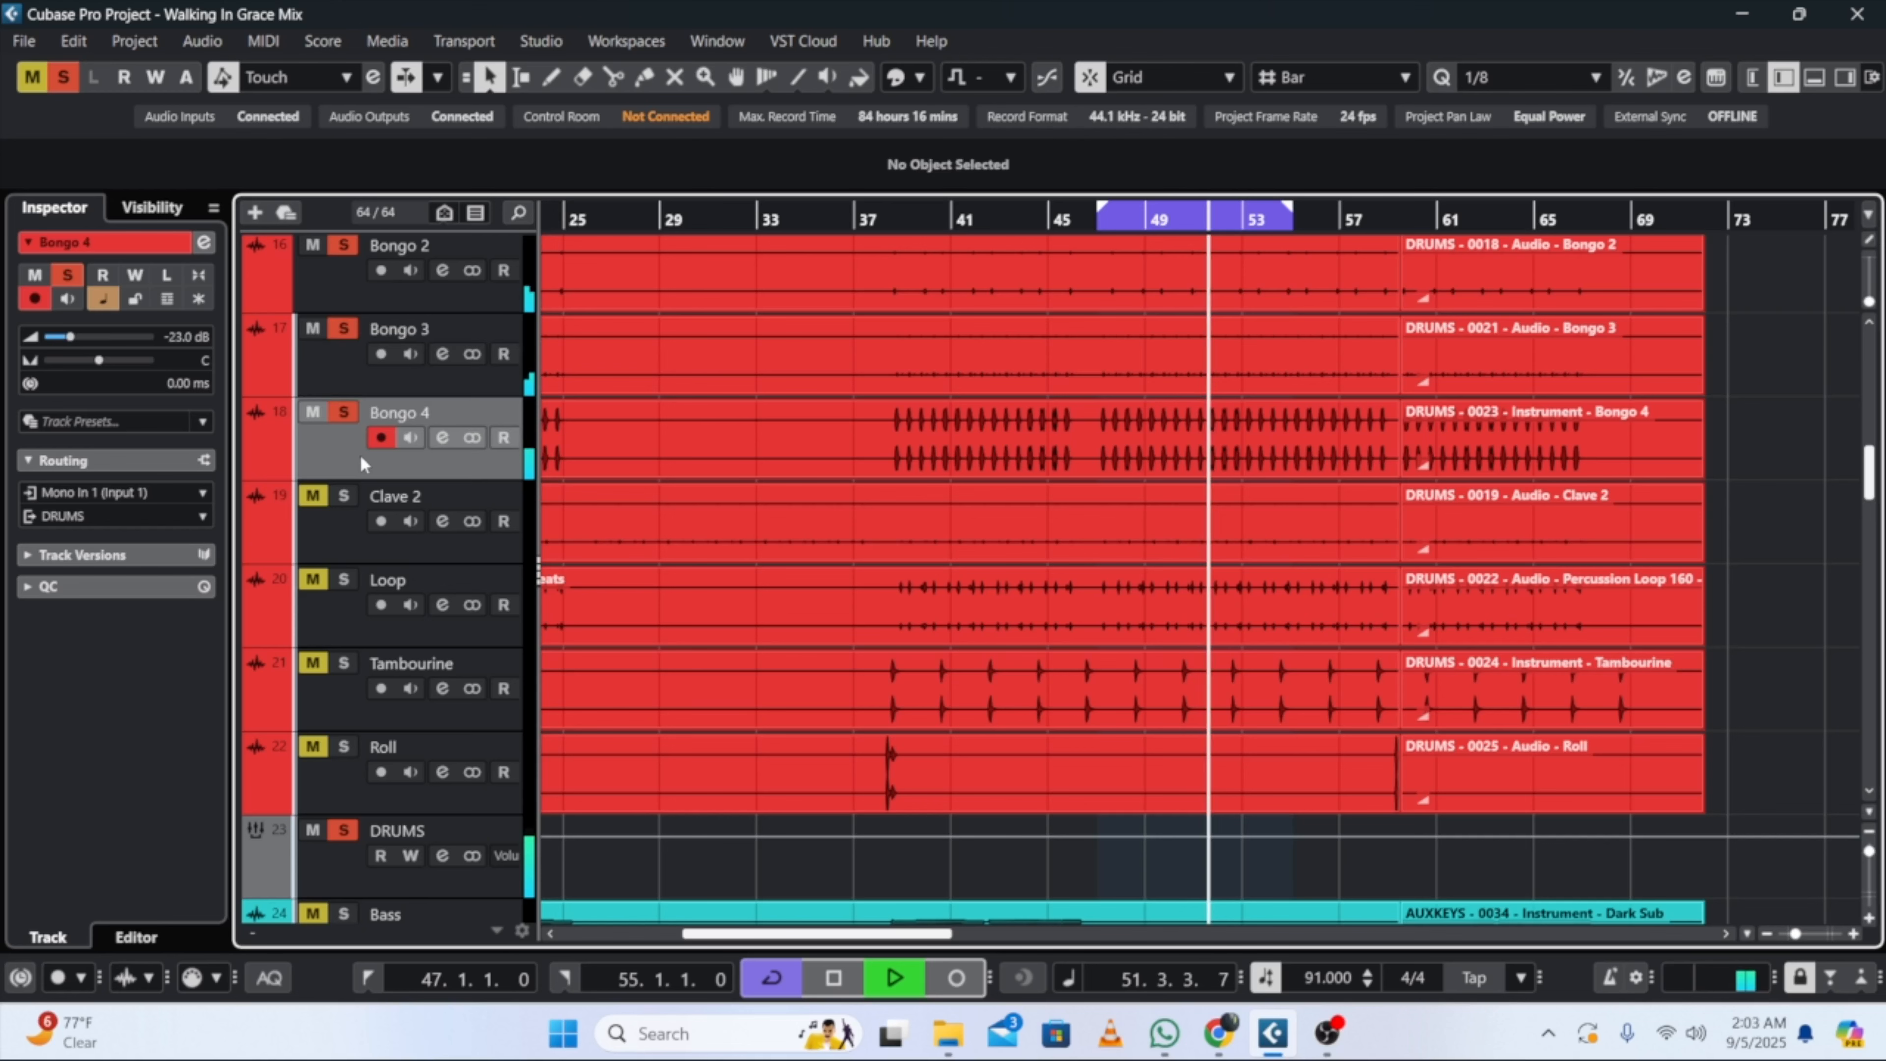
{"action": "left_click", "coordinate": [203, 244]}
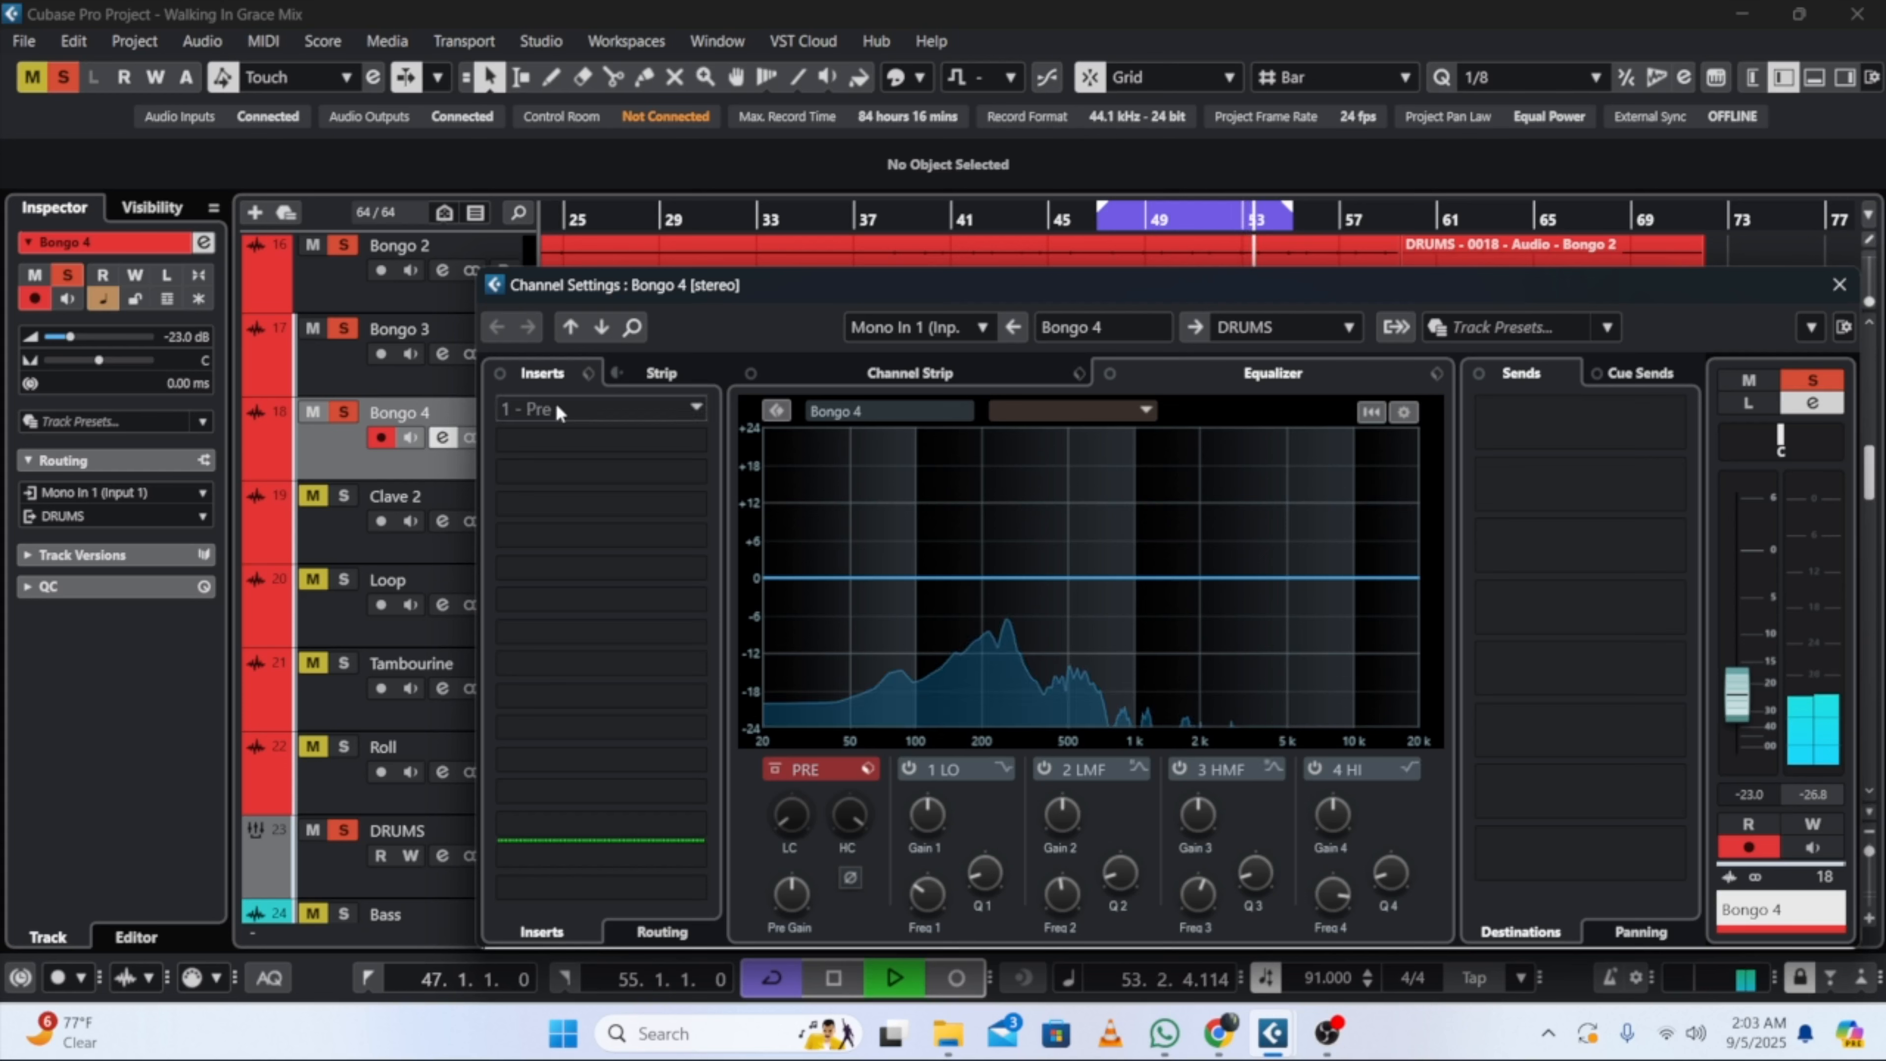
{"action": "left_click", "coordinate": [558, 414]}
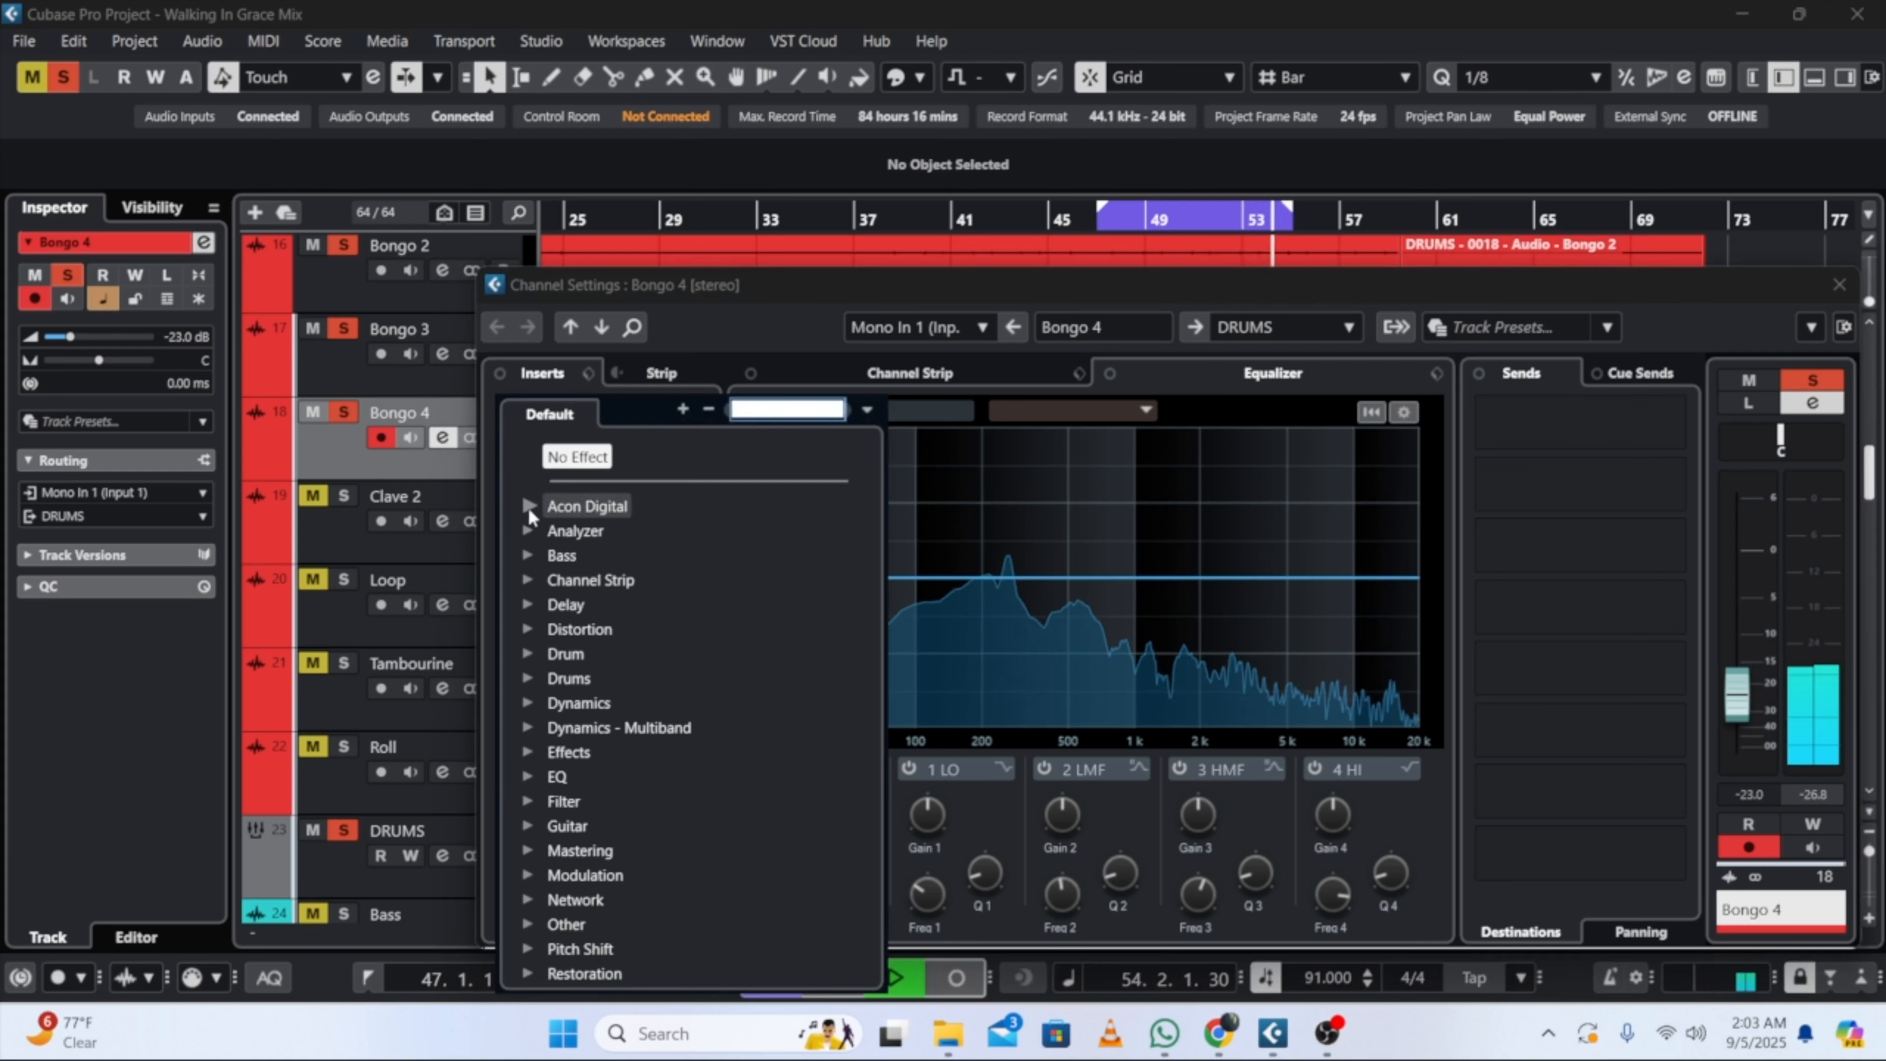
{"action": "left_click", "coordinate": [527, 506]}
{"action": "left_click", "coordinate": [556, 529]}
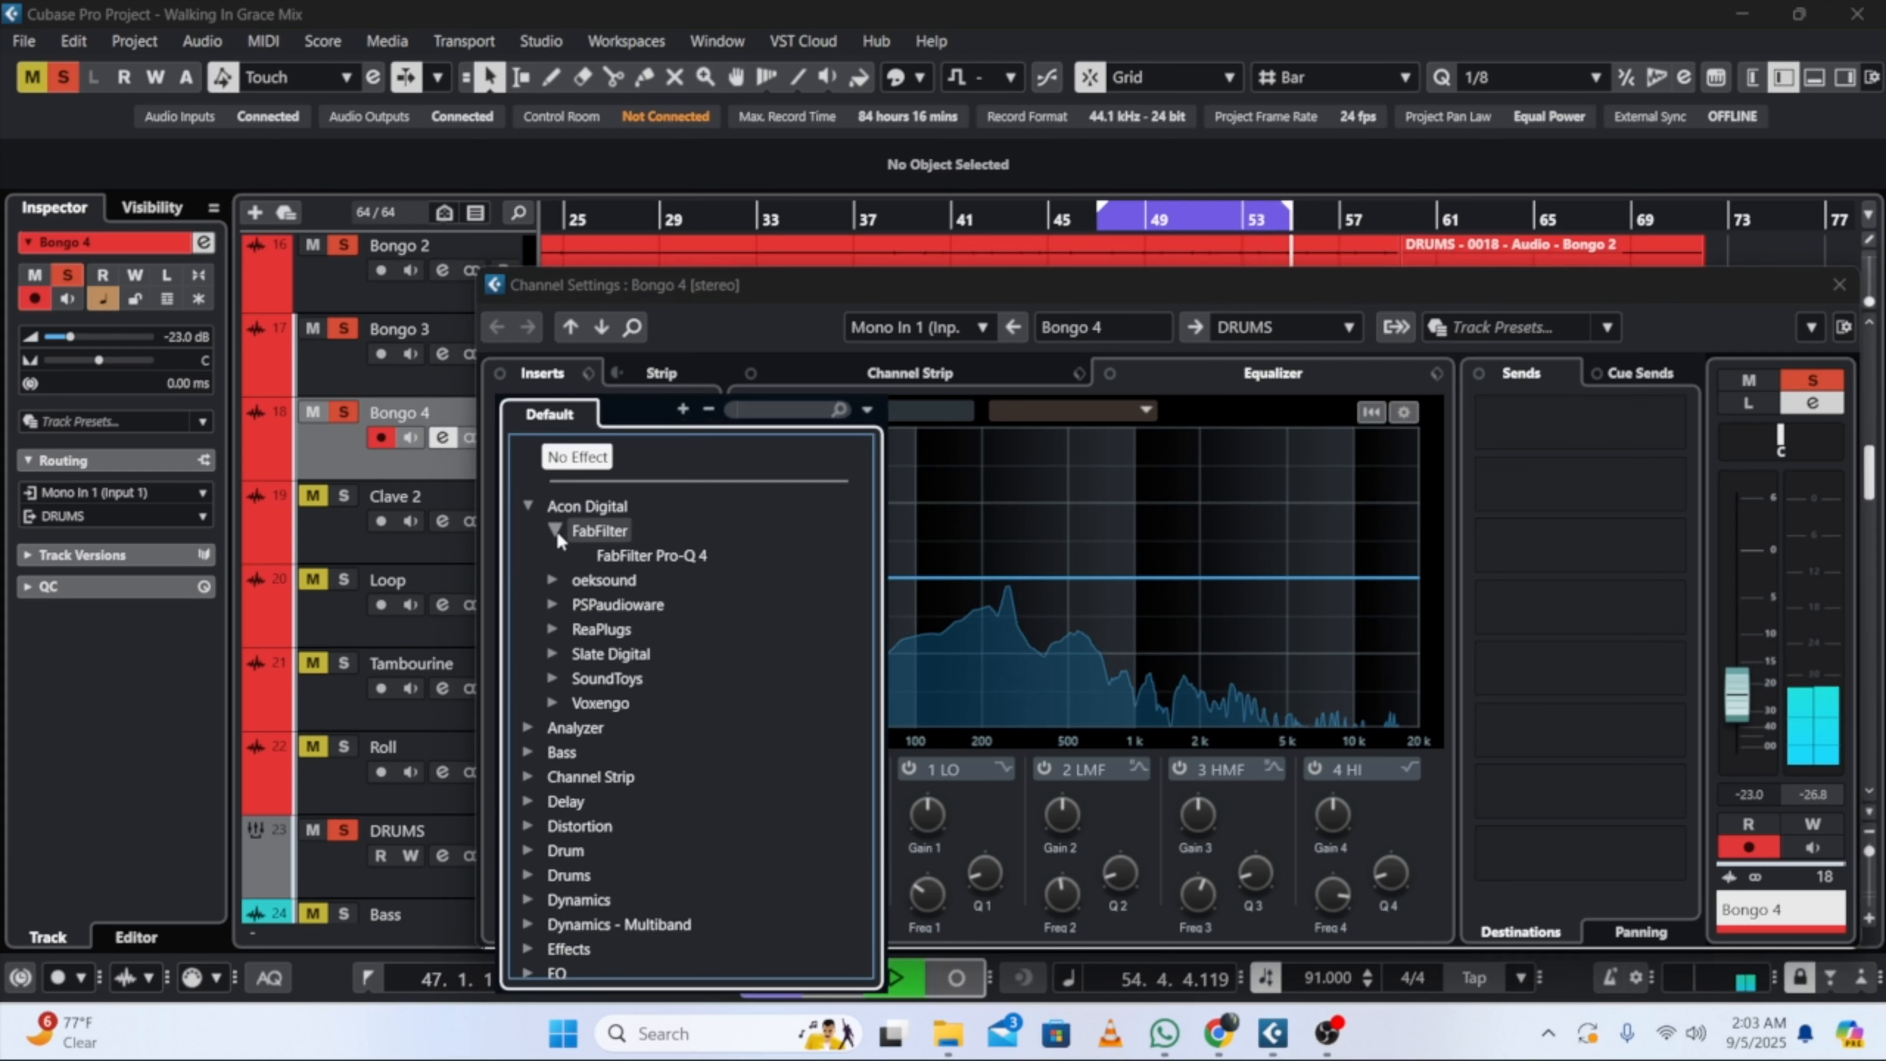
{"action": "left_click", "coordinate": [626, 557]}
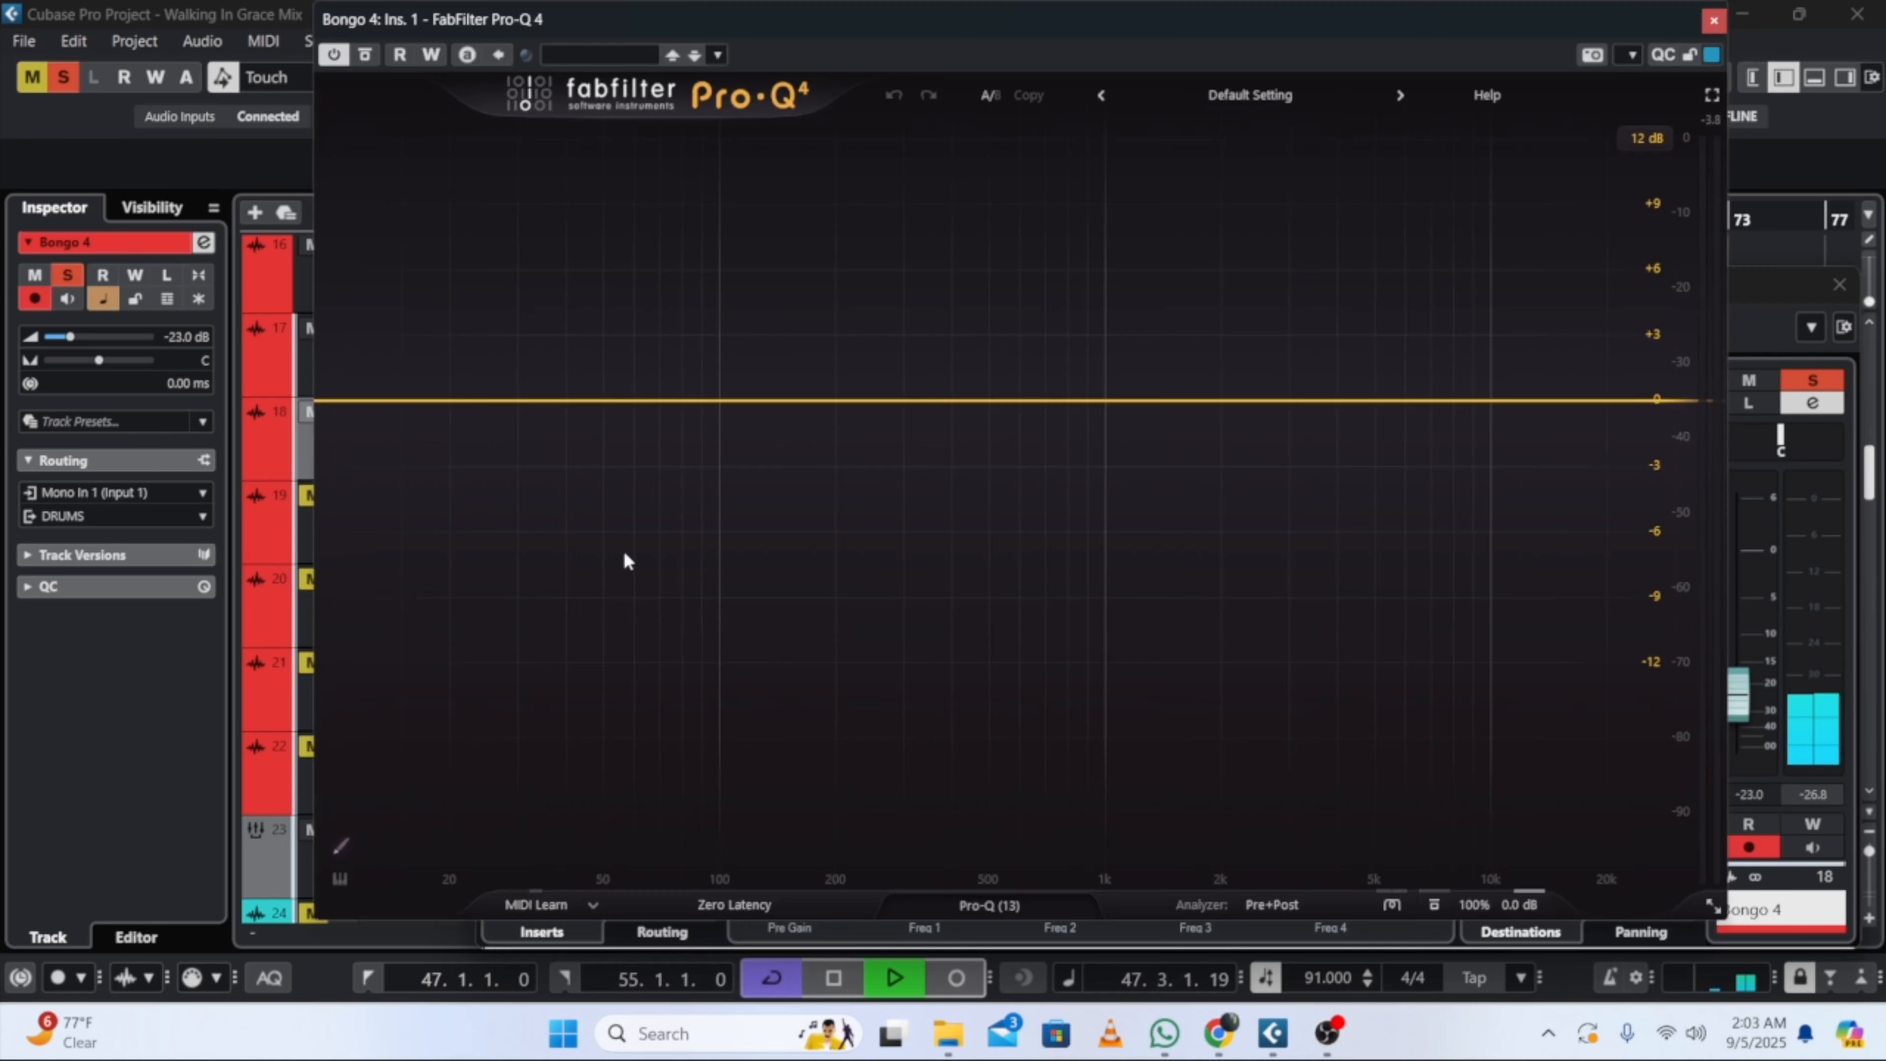
Step: Add a 36 dB/oct low cut at about 112 Hz to the Bongo 4 EQ
{"action": "left_click", "coordinate": [345, 401]}
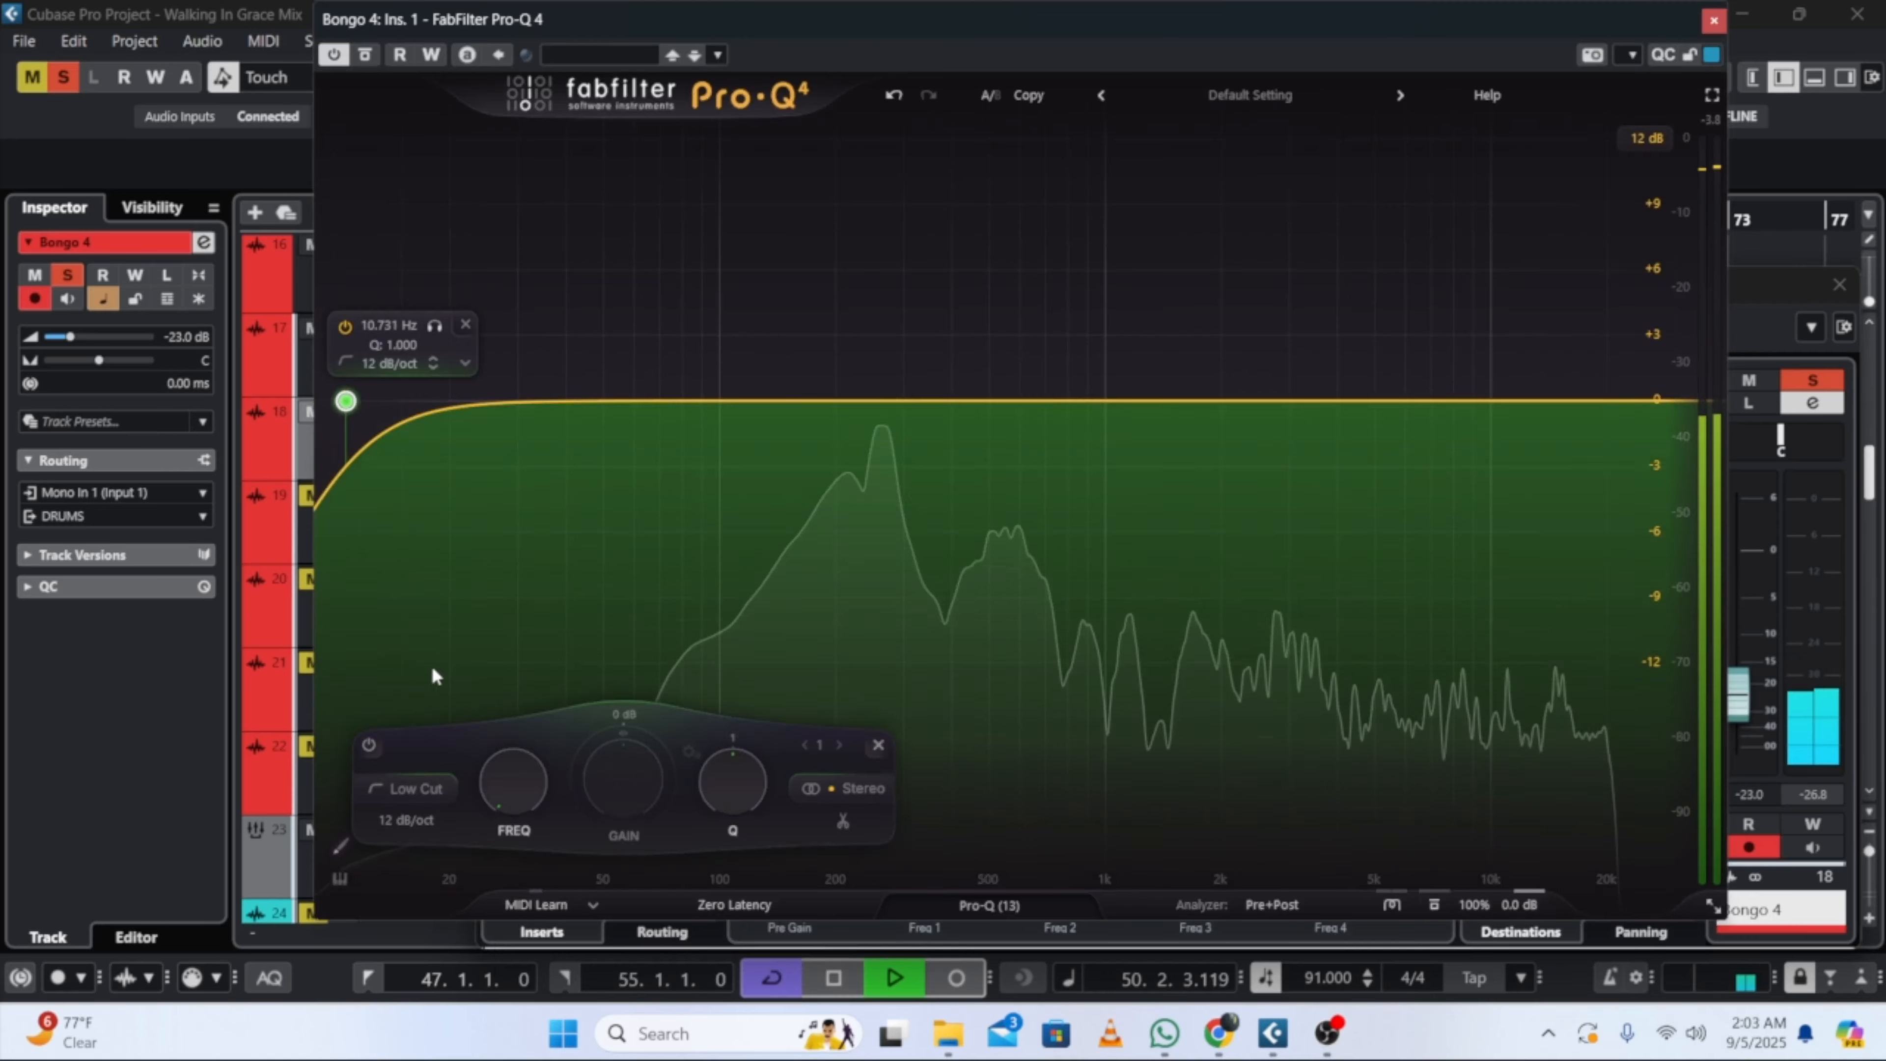
{"action": "left_click", "coordinate": [409, 823]}
{"action": "left_click", "coordinate": [429, 625]}
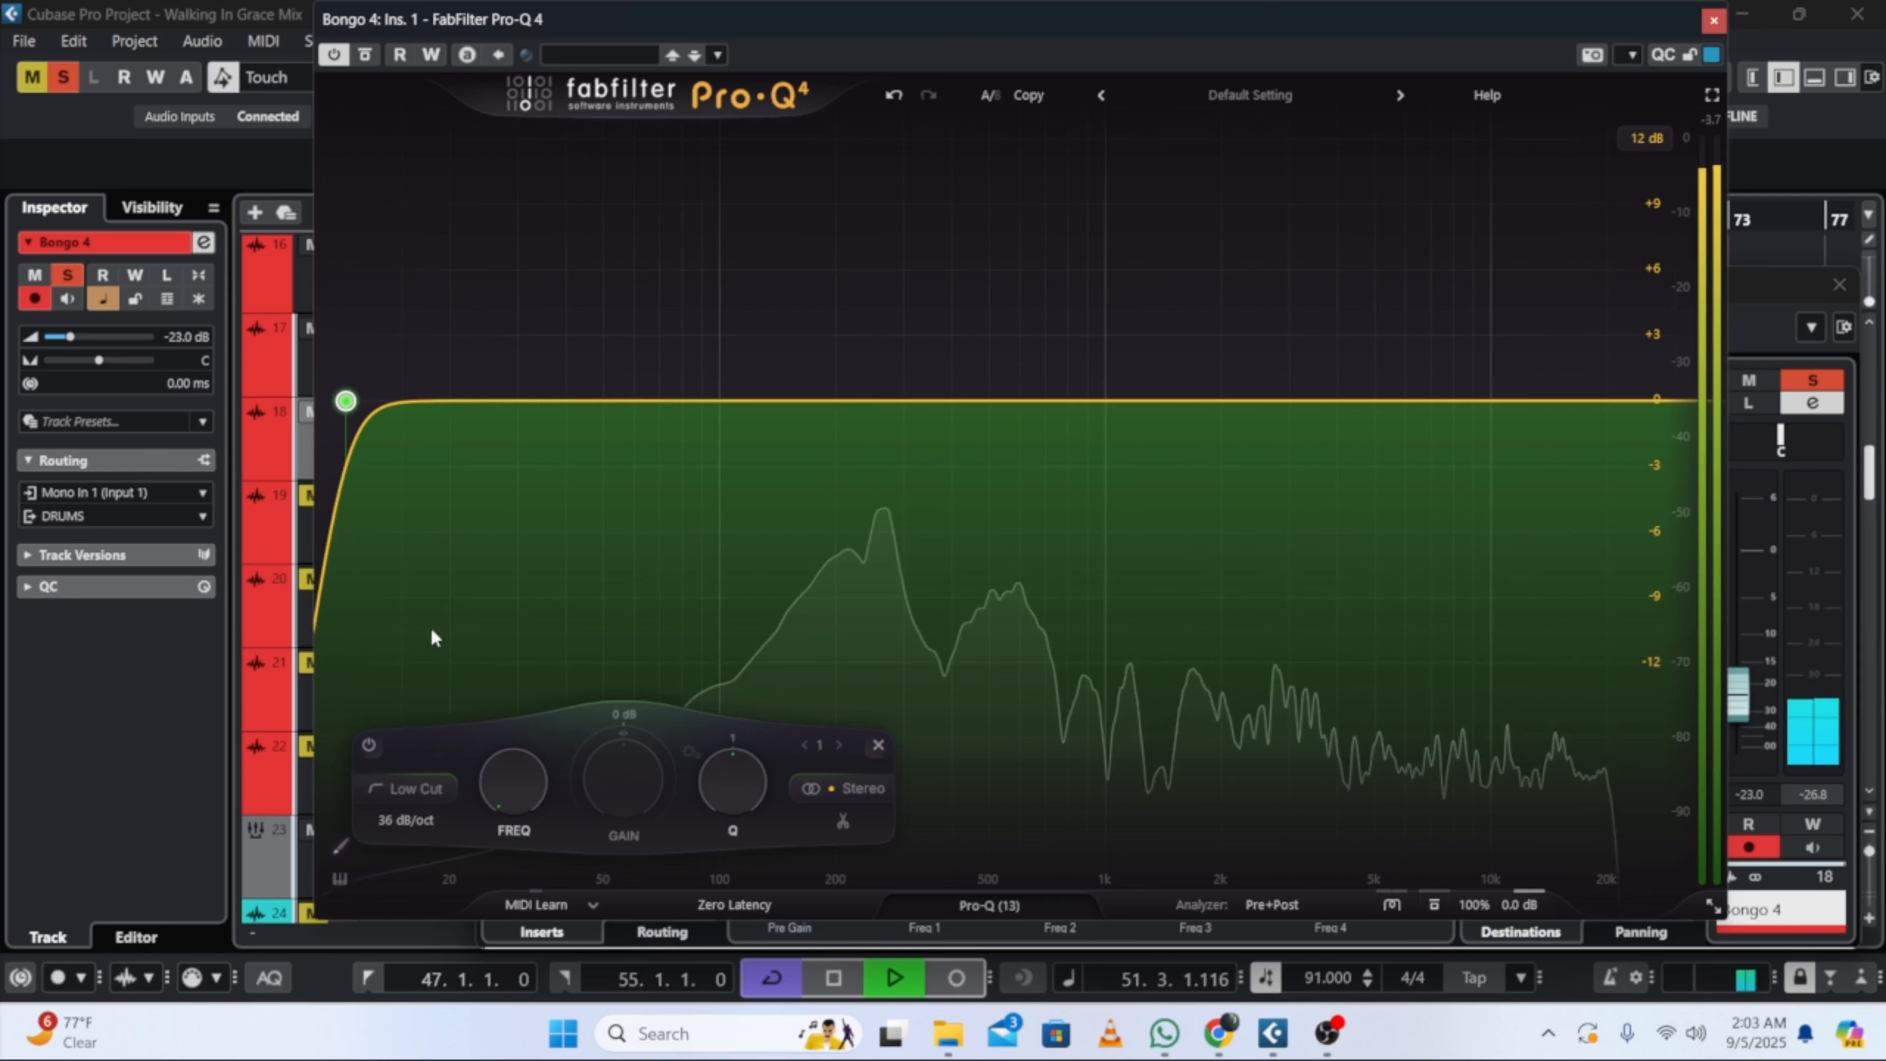
{"action": "key", "text": "space"}
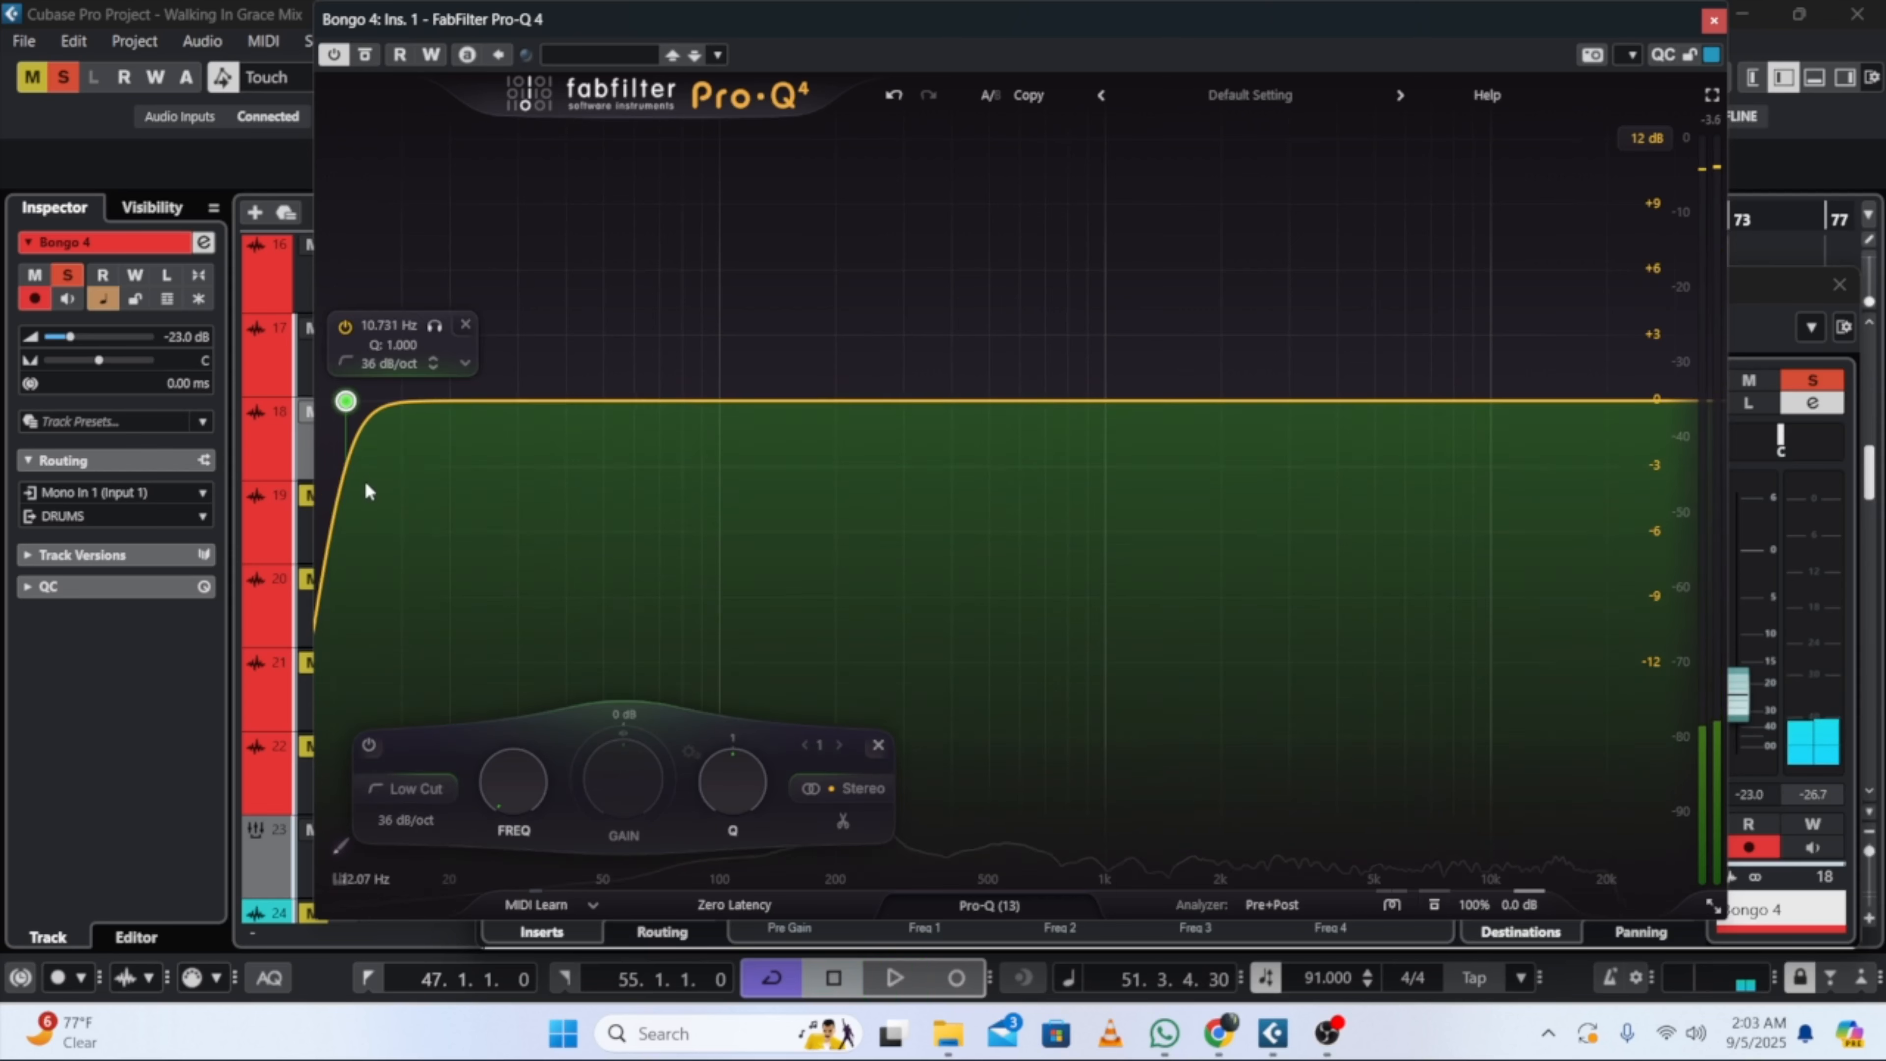
{"action": "key", "text": "space"}
{"action": "left_click_drag", "start_coordinate": [491, 777], "coordinate": [480, 686]}
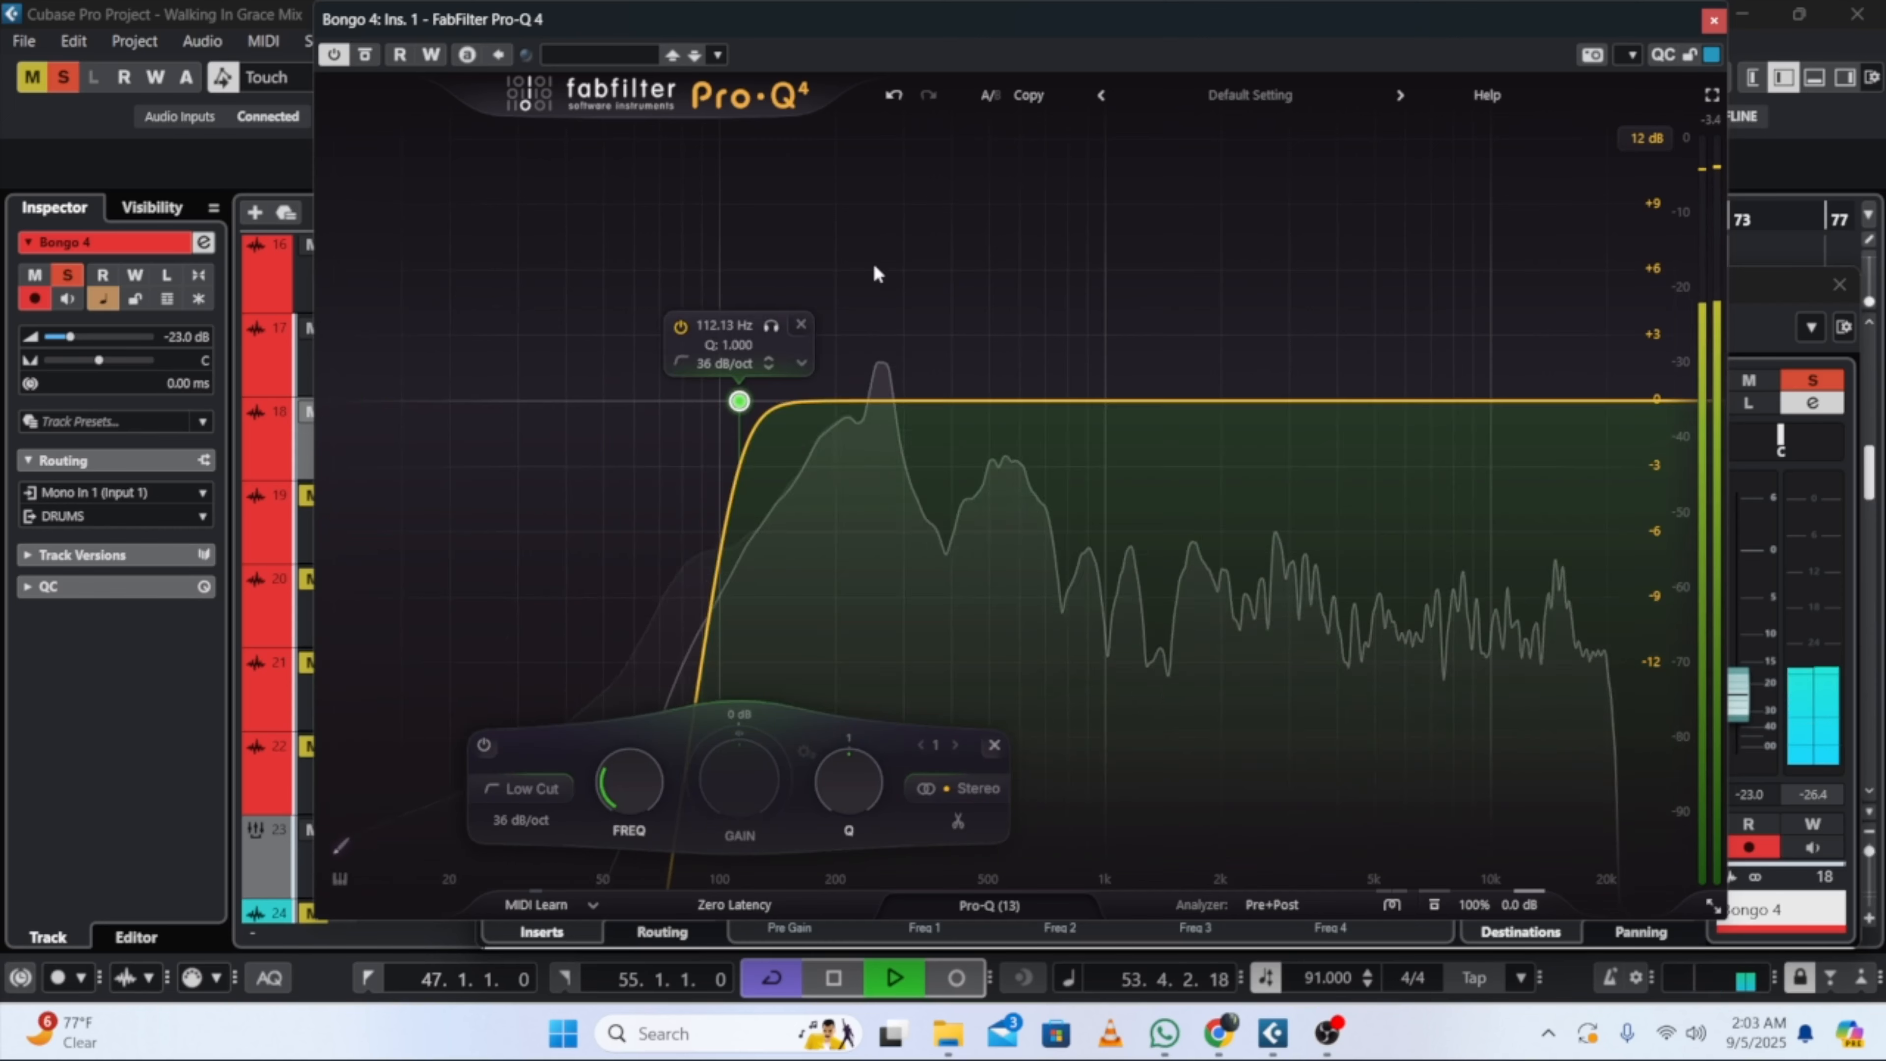
Step: Add a bell band at about 277 Hz, narrow its Q to about 4.8 and lower its gain to -1.04 dB
{"action": "double_click", "coordinate": [888, 276]}
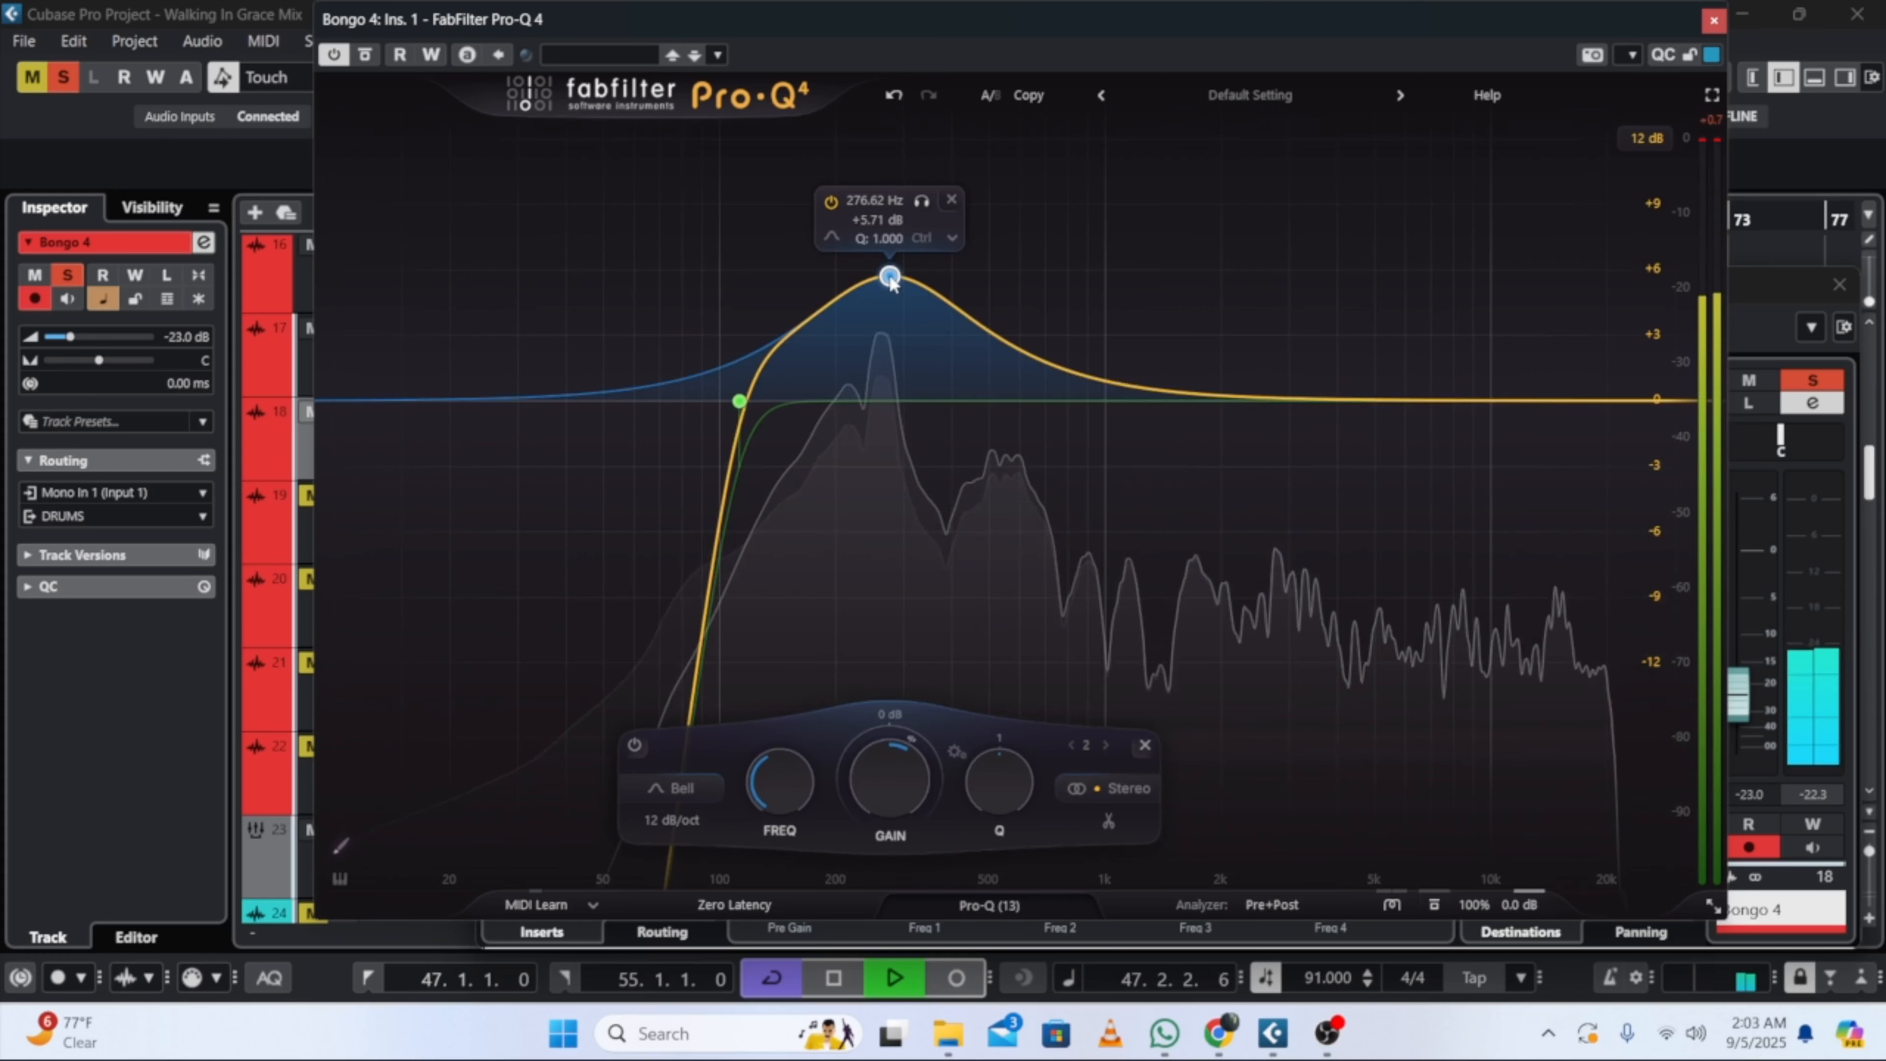
{"action": "scroll", "coordinate": [1008, 740], "scroll_direction": "up", "scroll_amount": 5}
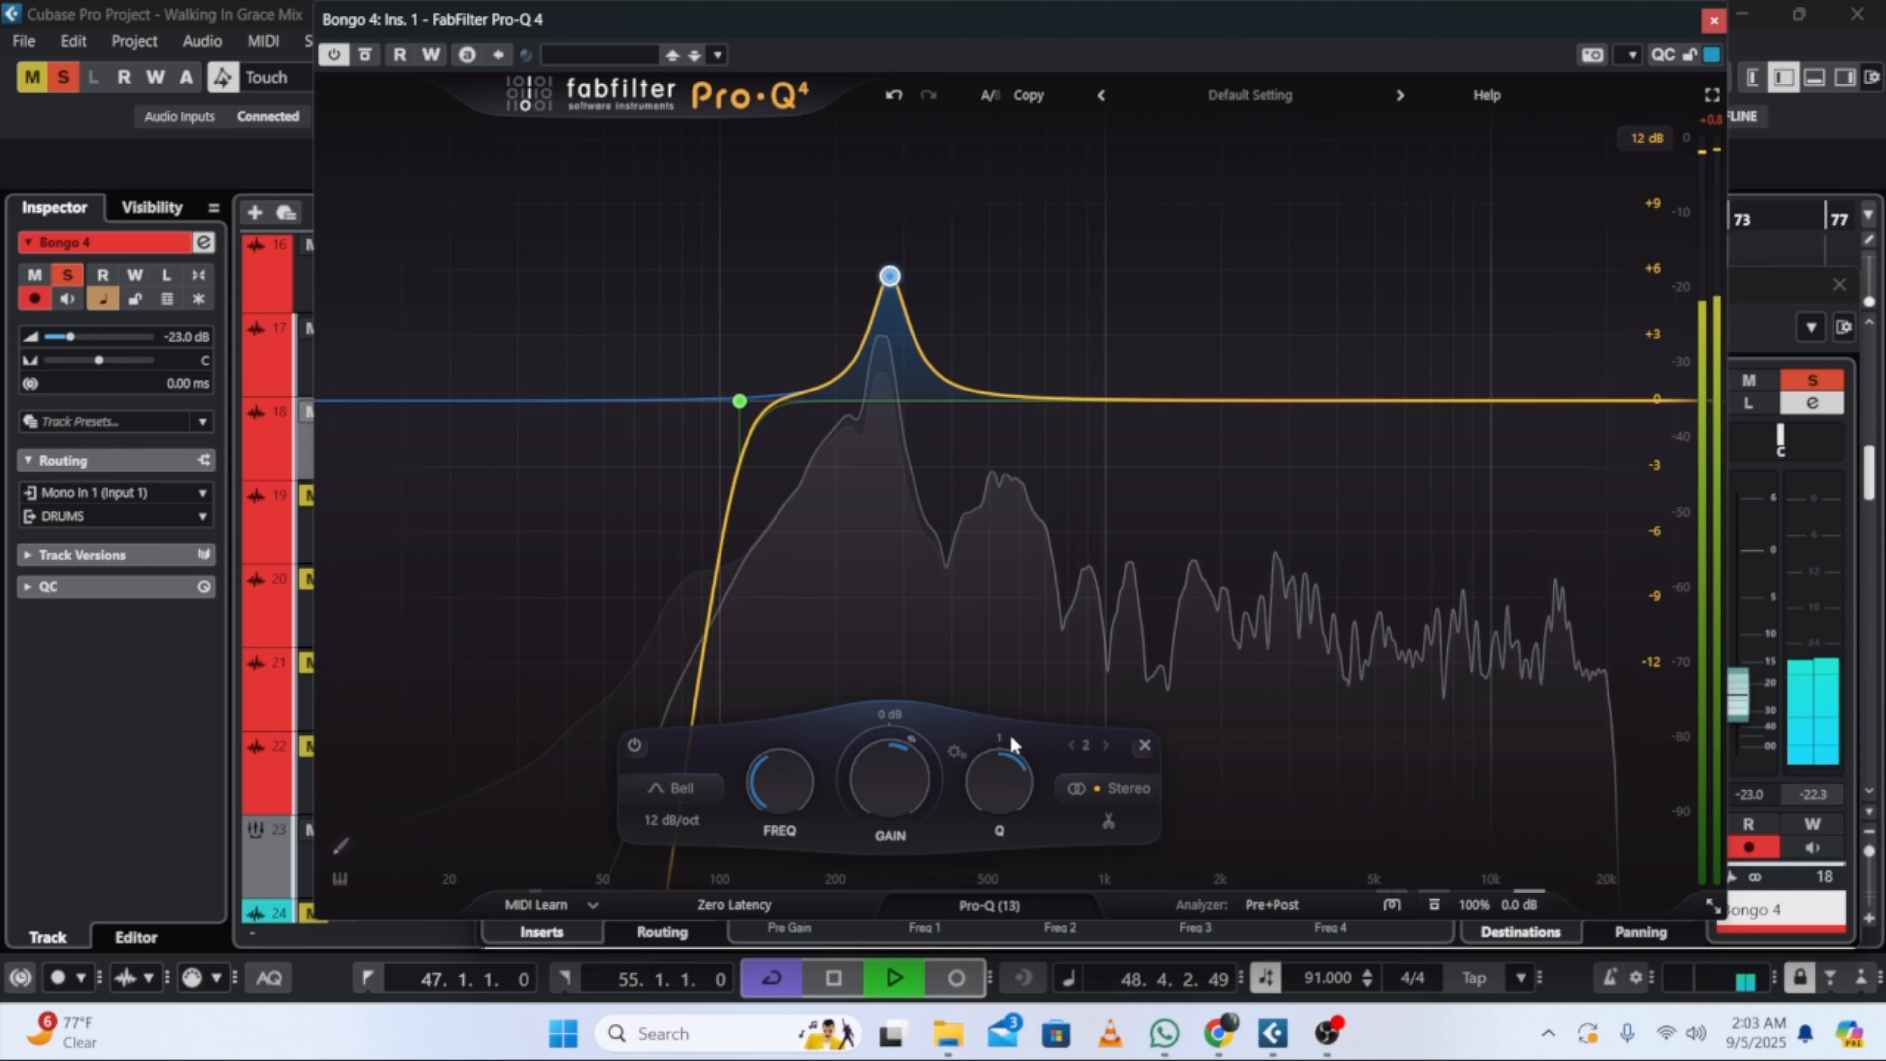
{"action": "left_click_drag", "start_coordinate": [863, 815], "coordinate": [864, 869]}
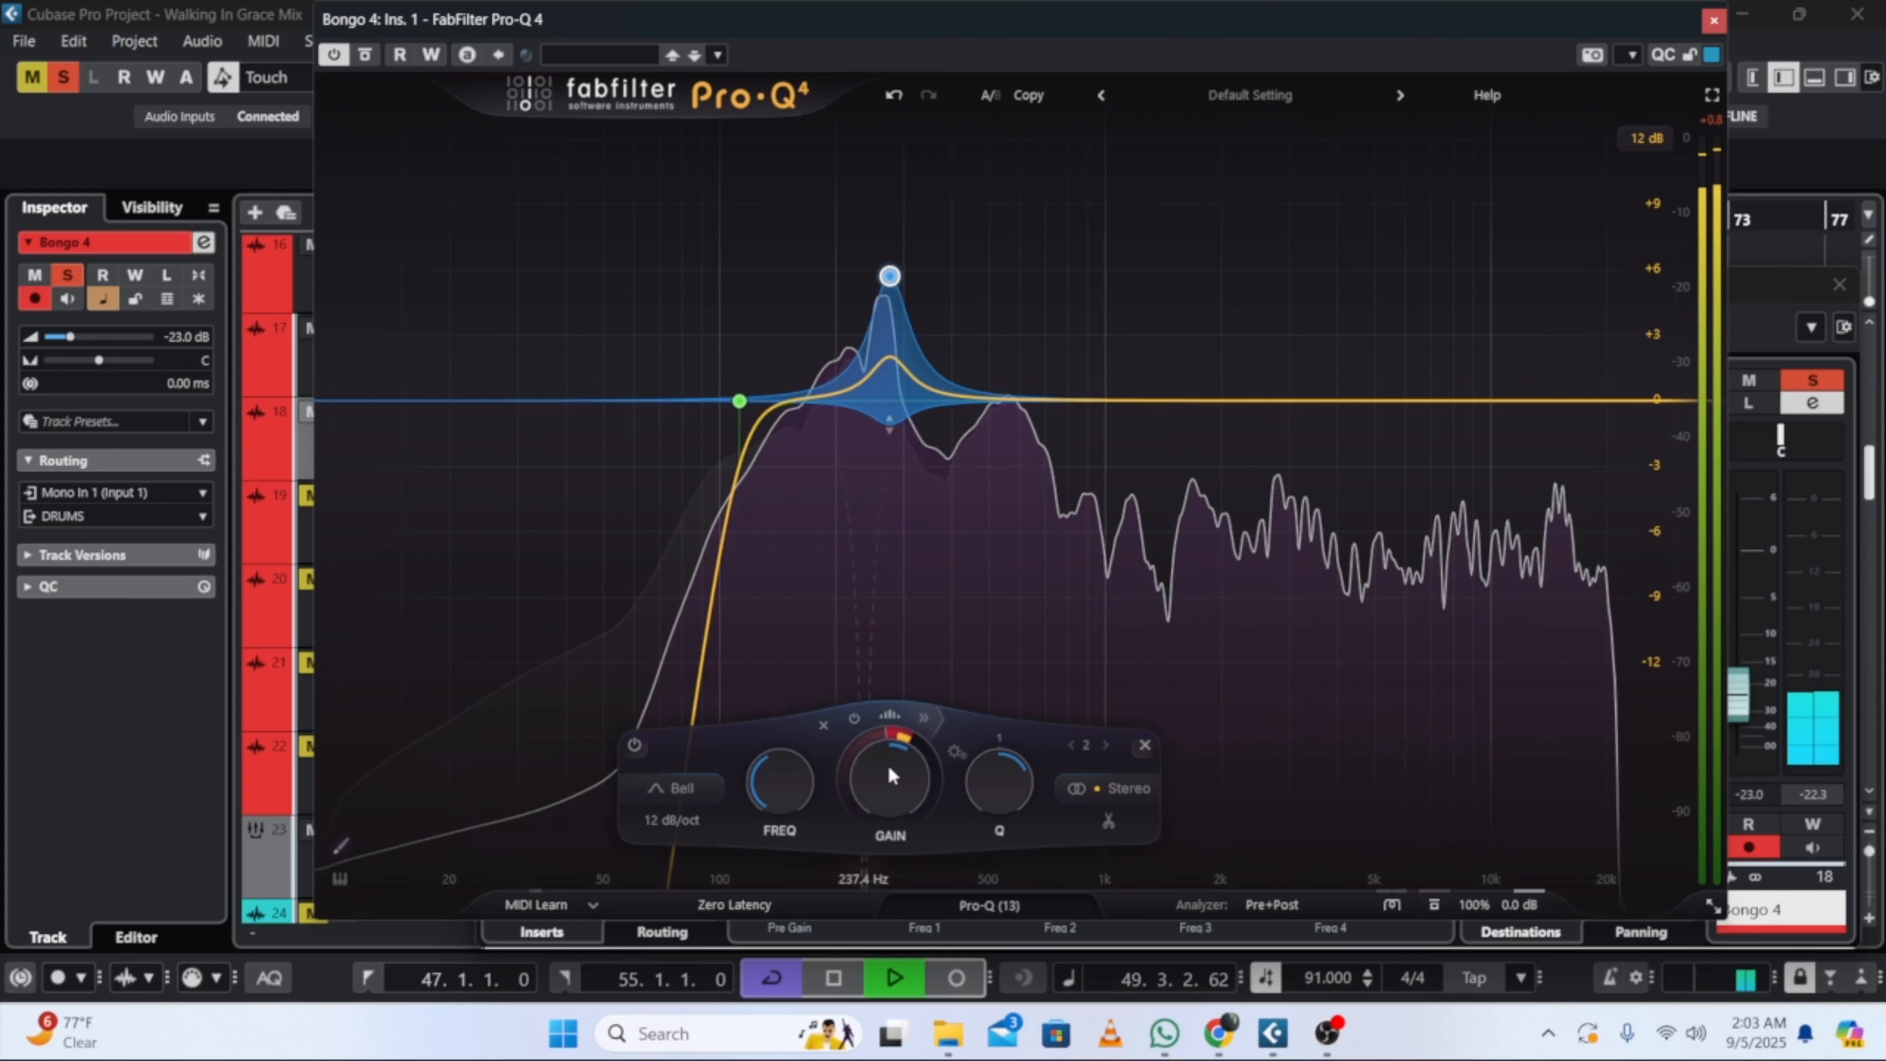
{"action": "left_click_drag", "start_coordinate": [890, 775], "coordinate": [860, 868]}
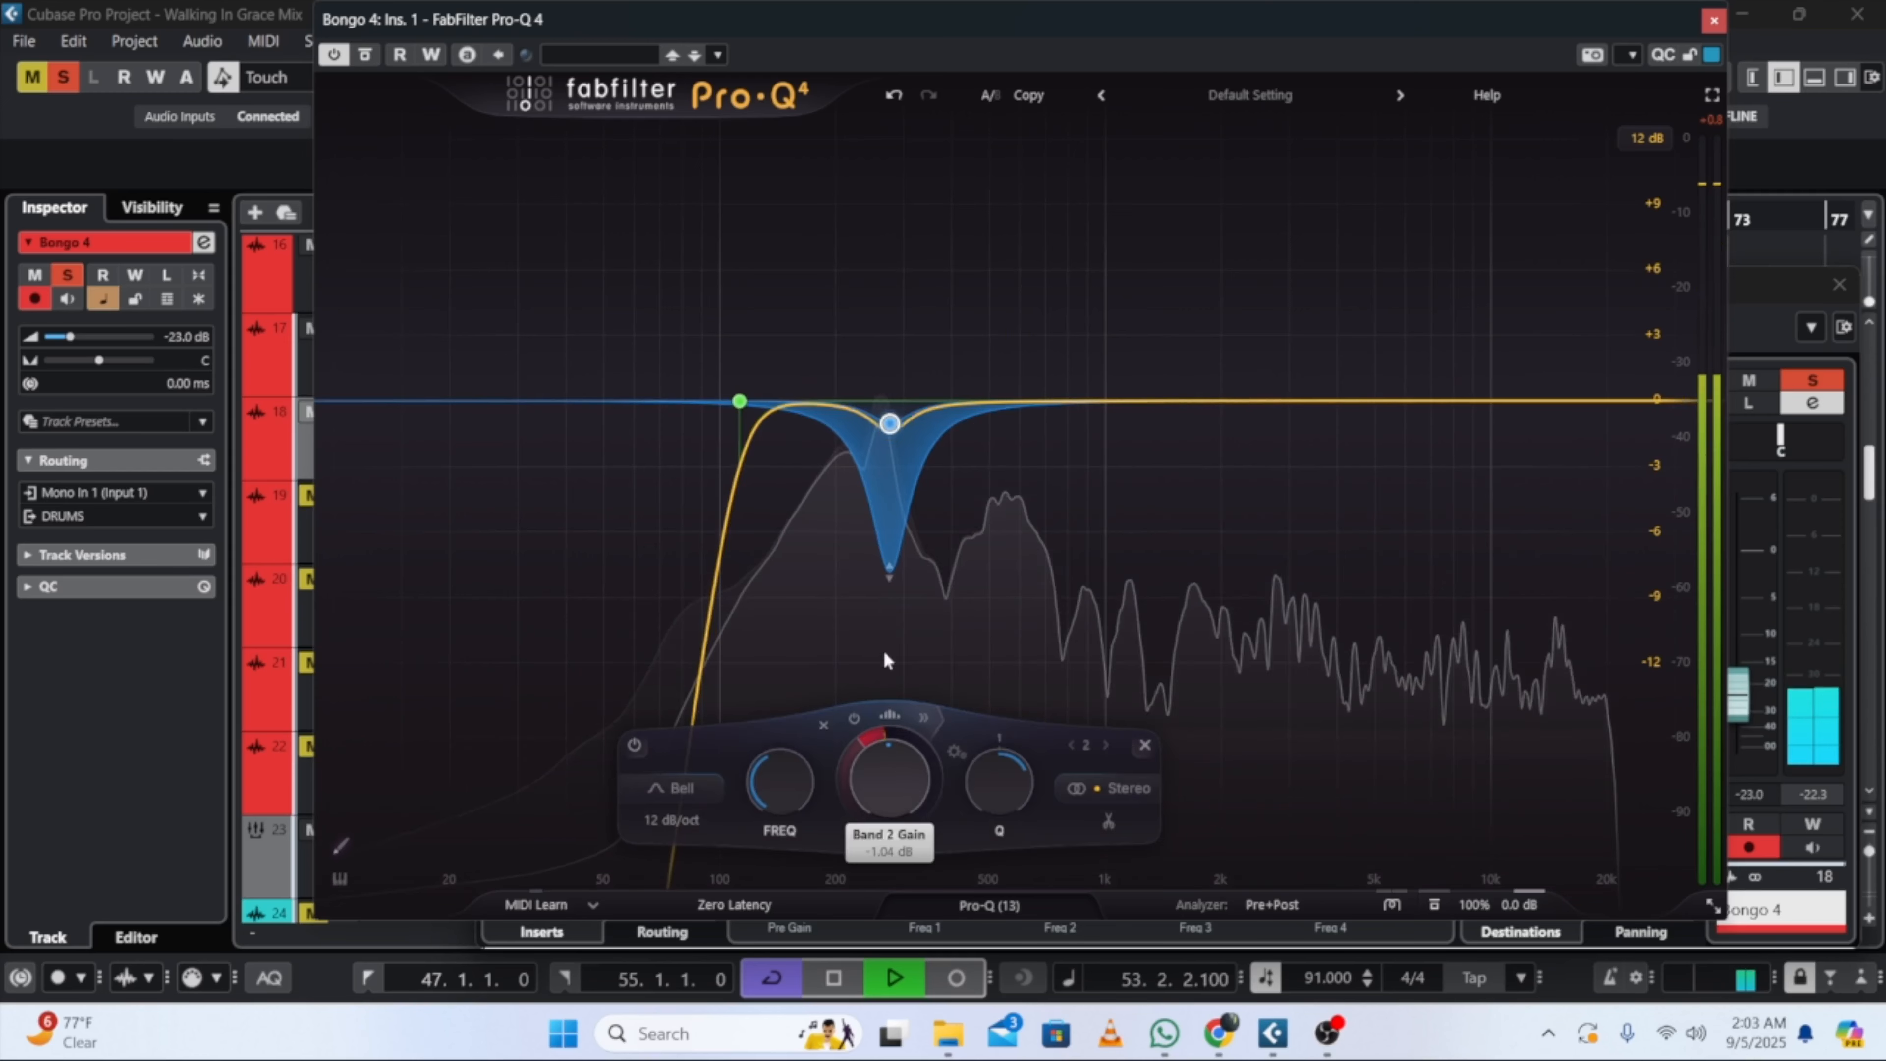
Step: Disable dynamics on the 277 Hz band and set its gain to about -4 dB
{"action": "mouse_move", "coordinate": [889, 567]}
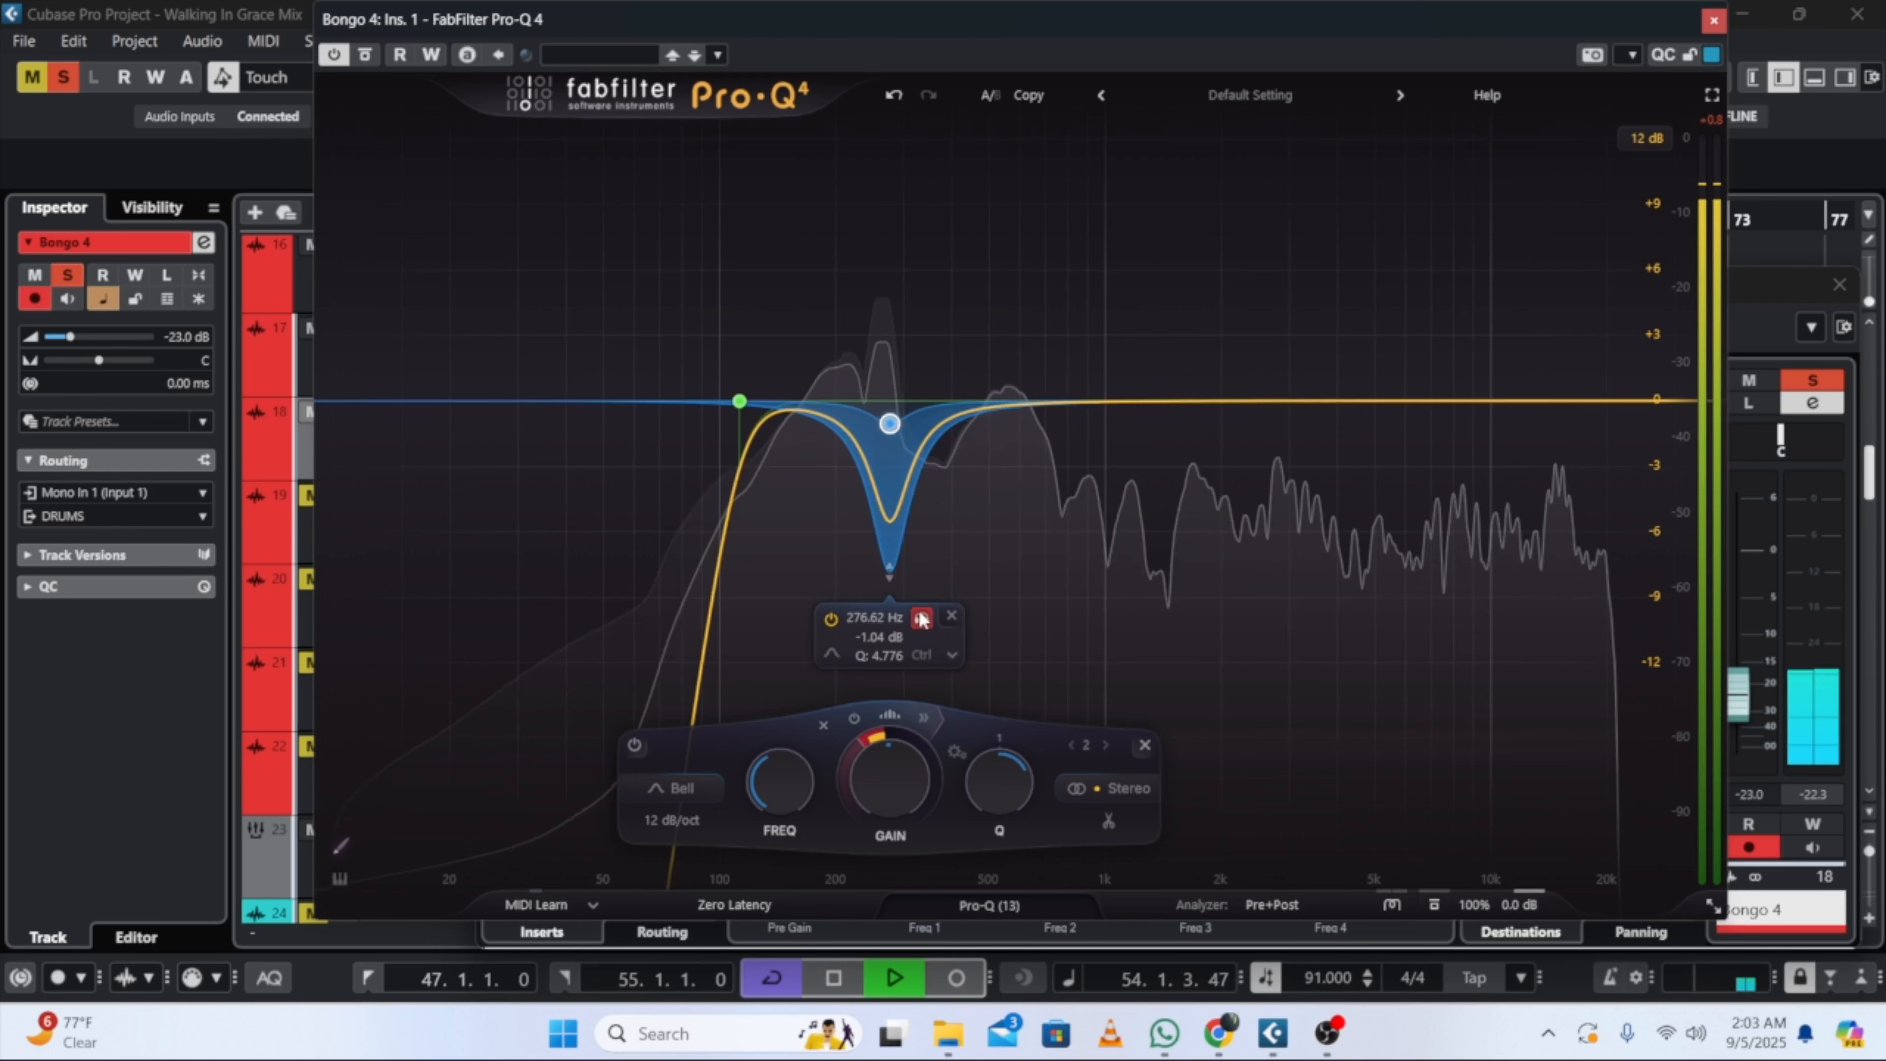
{"action": "right_click", "coordinate": [950, 641]}
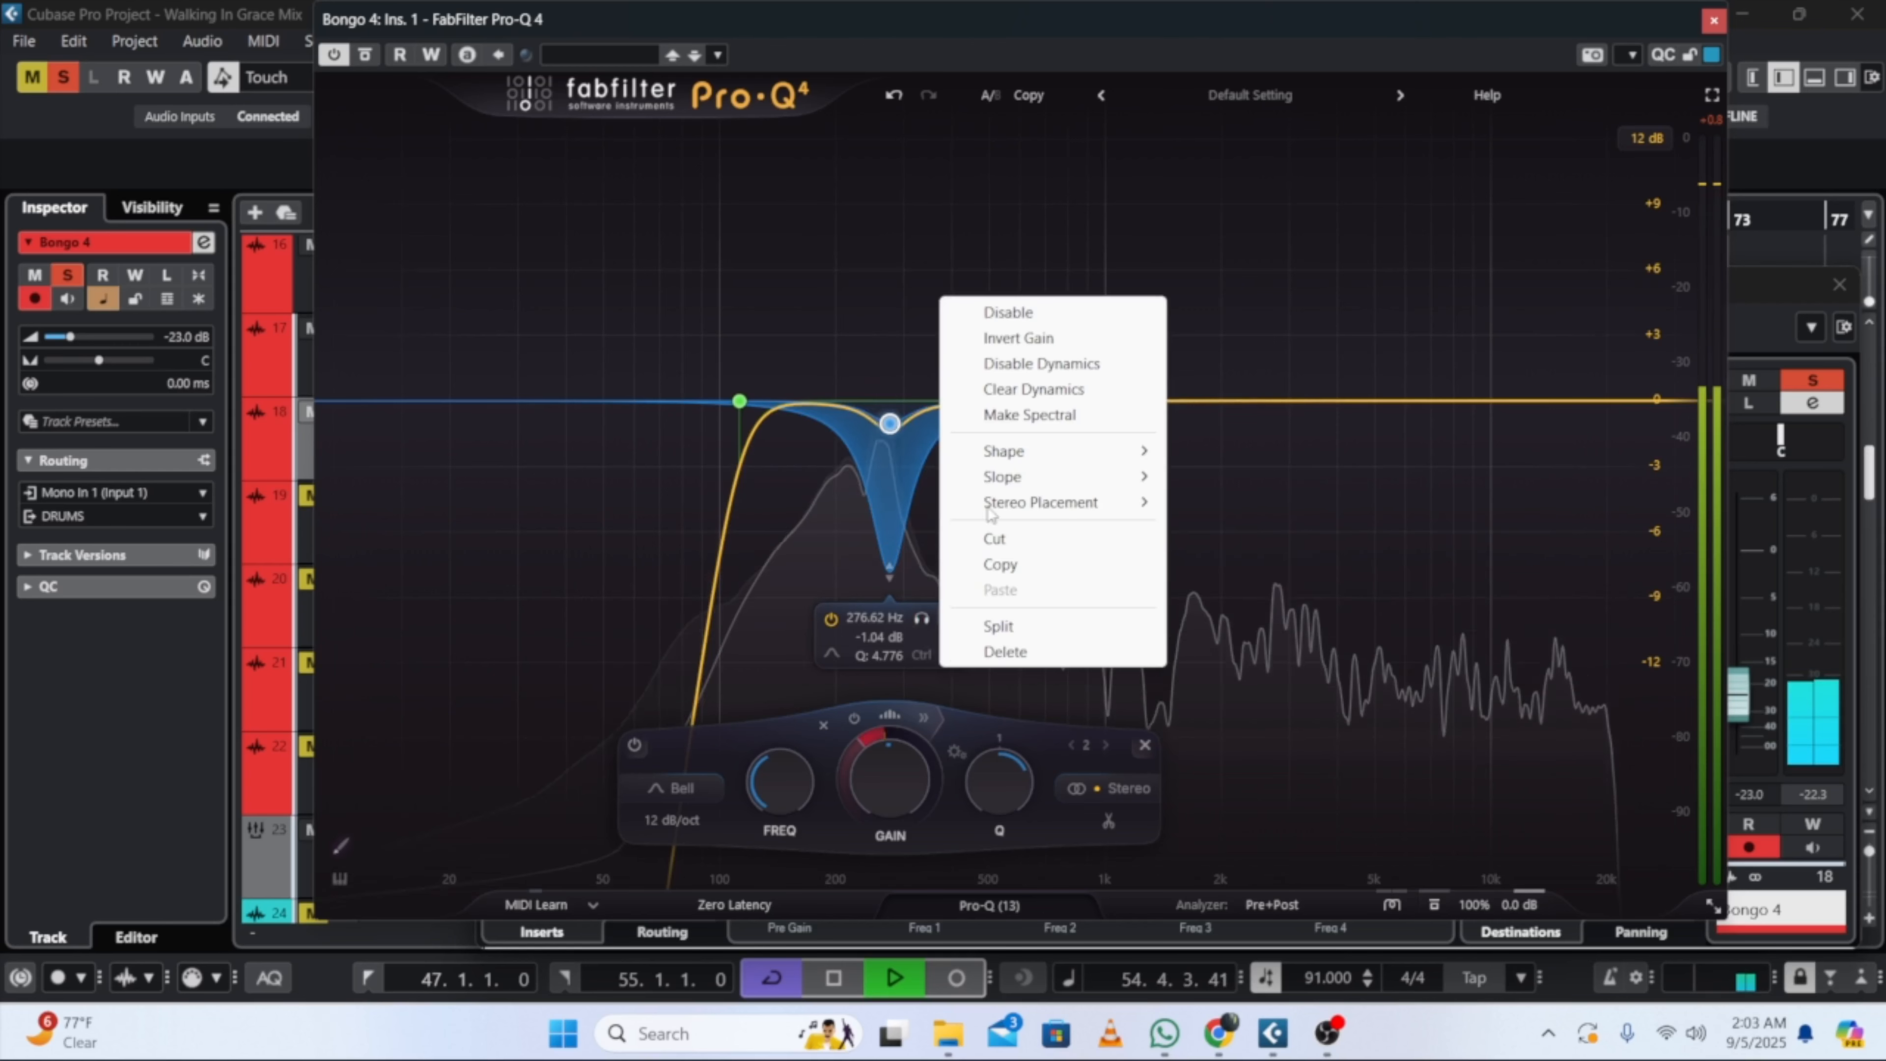
{"action": "left_click", "coordinate": [1032, 364]}
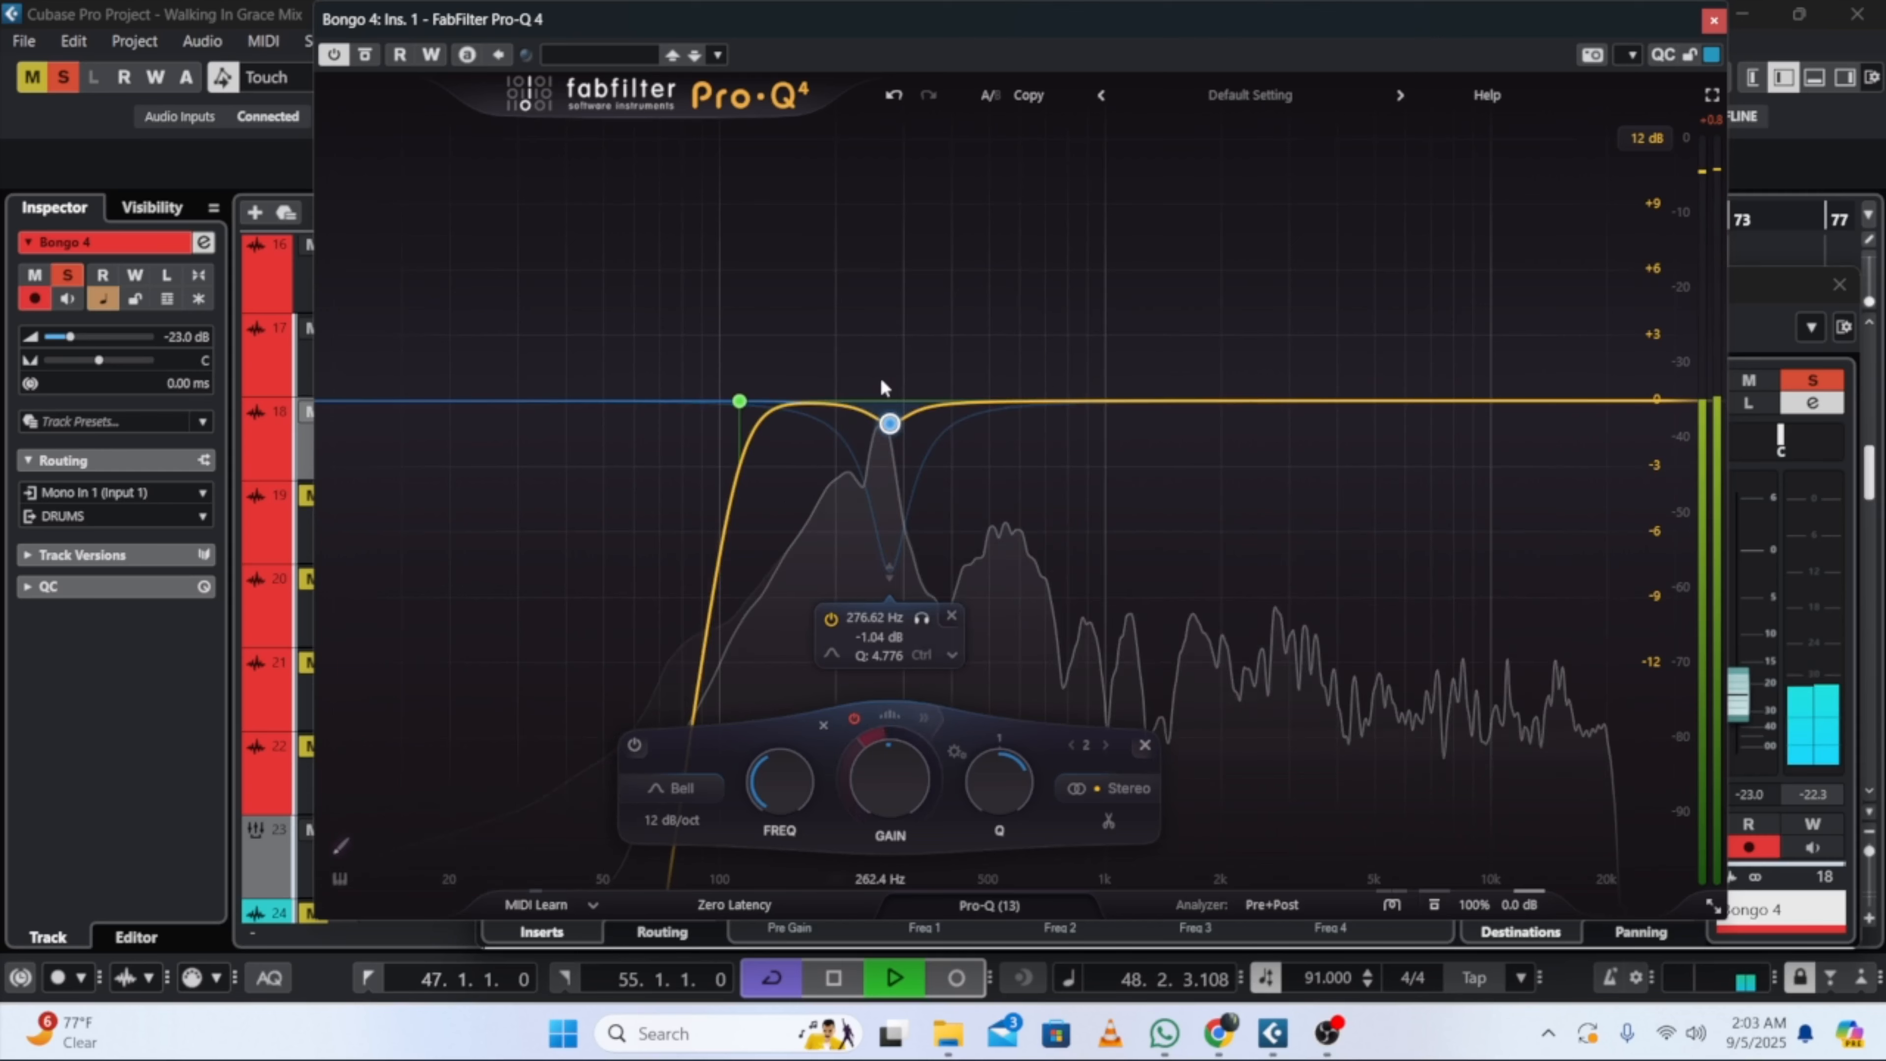
{"action": "left_click_drag", "start_coordinate": [873, 769], "coordinate": [881, 791]}
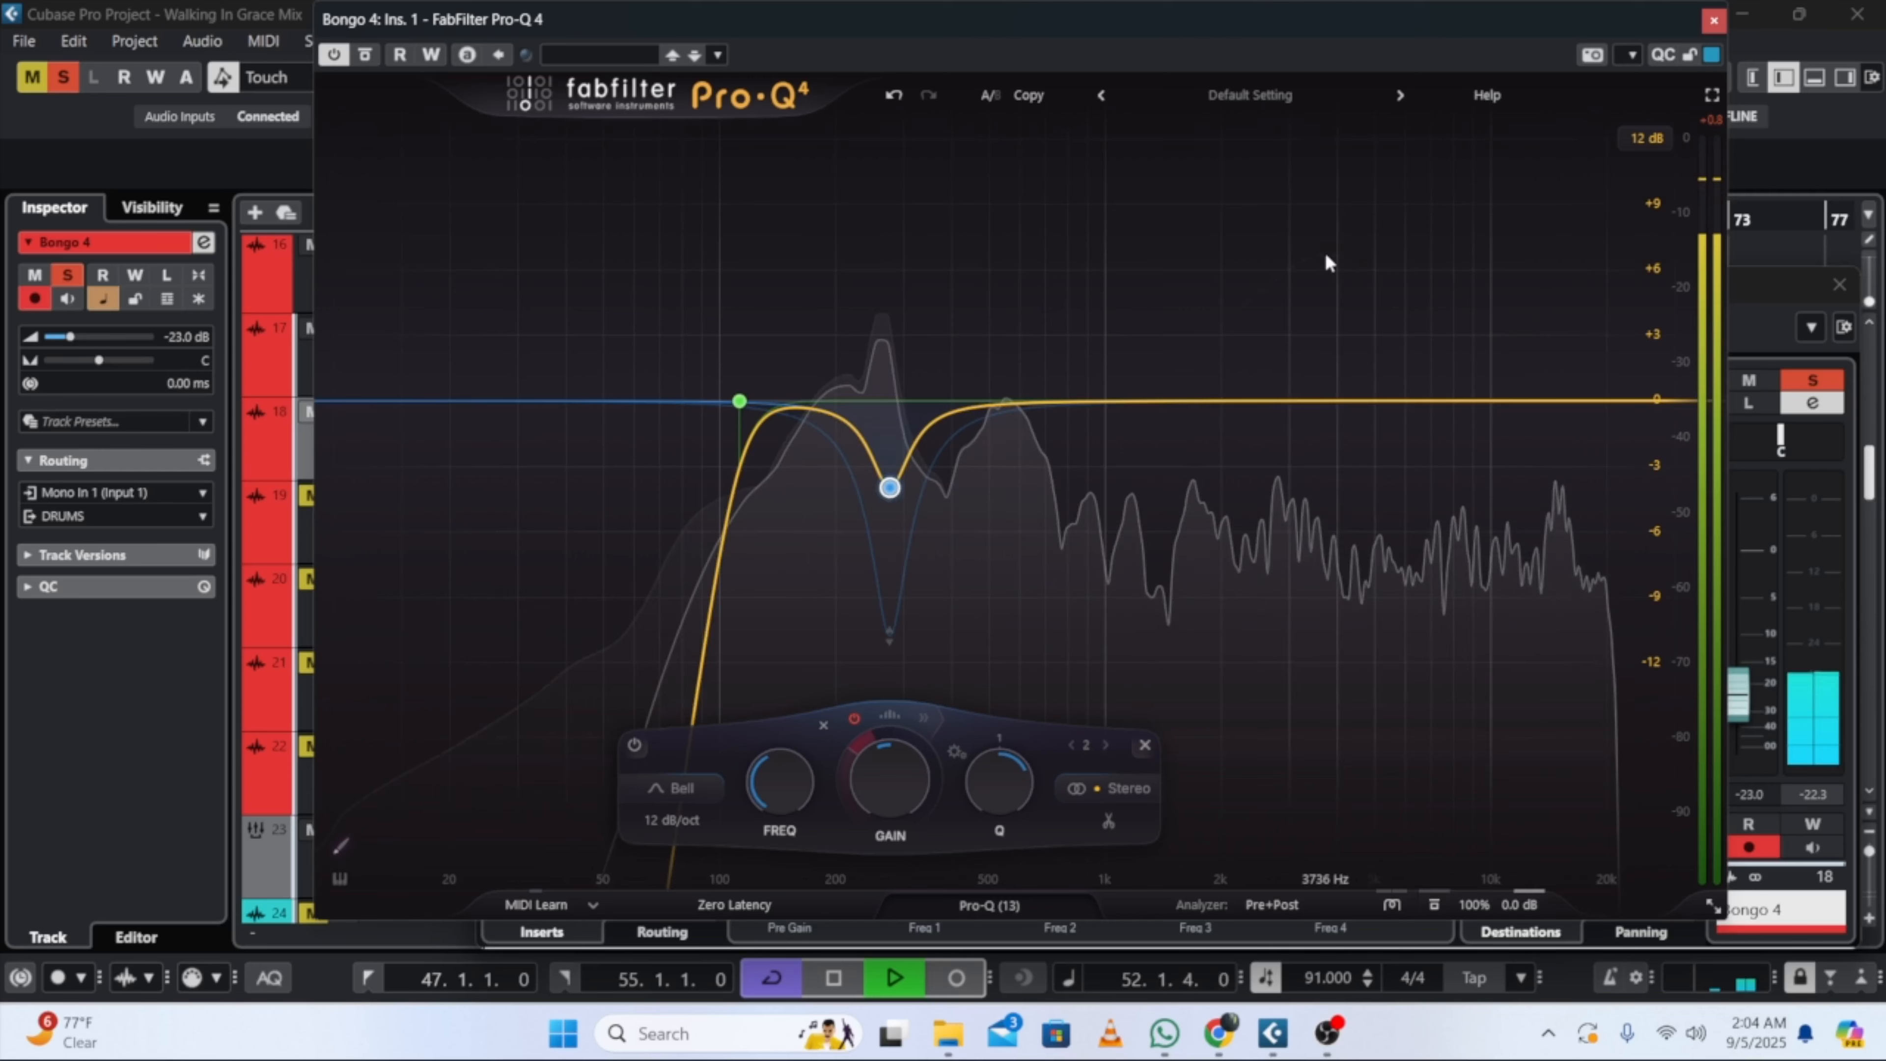
Step: Add a bell band in the highs, boost it to about +21 dB, narrow its Q and sweep it to about 14 kHz
{"action": "double_click", "coordinate": [1326, 255]}
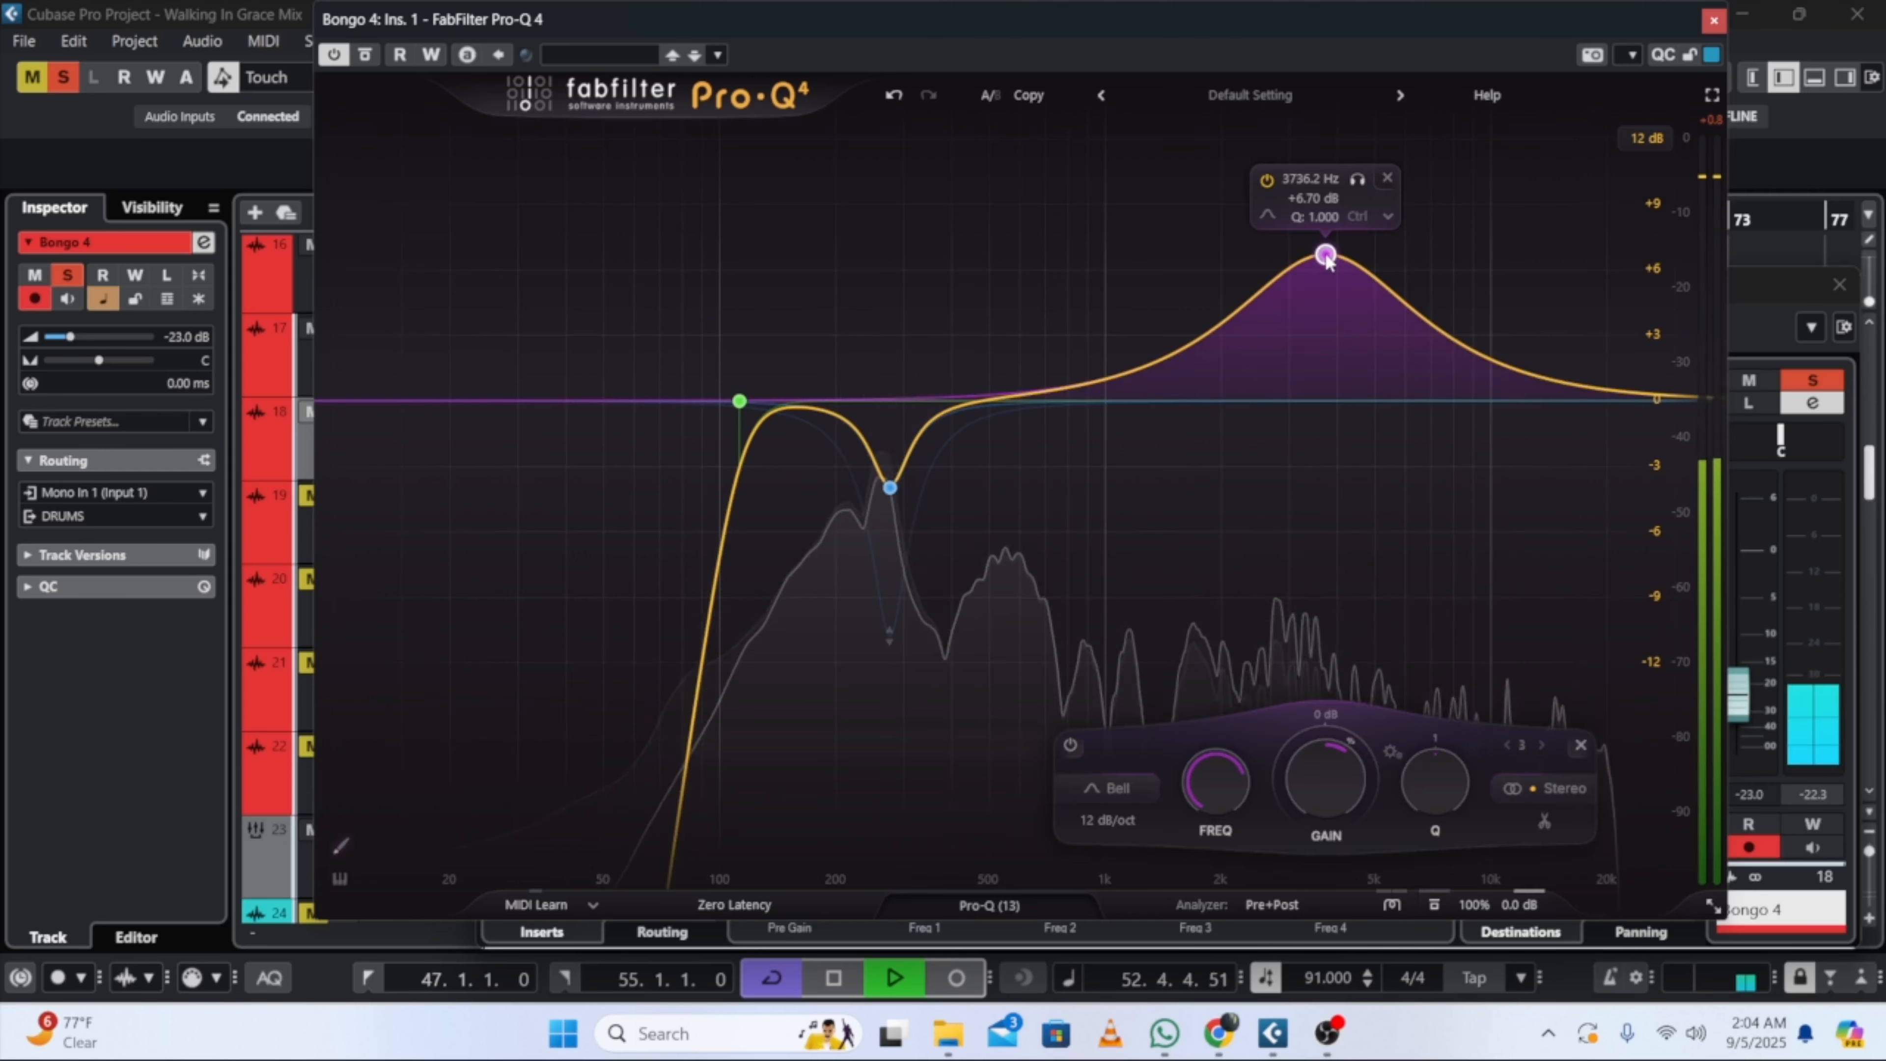
{"action": "scroll", "coordinate": [1335, 767], "scroll_direction": "up", "scroll_amount": 6}
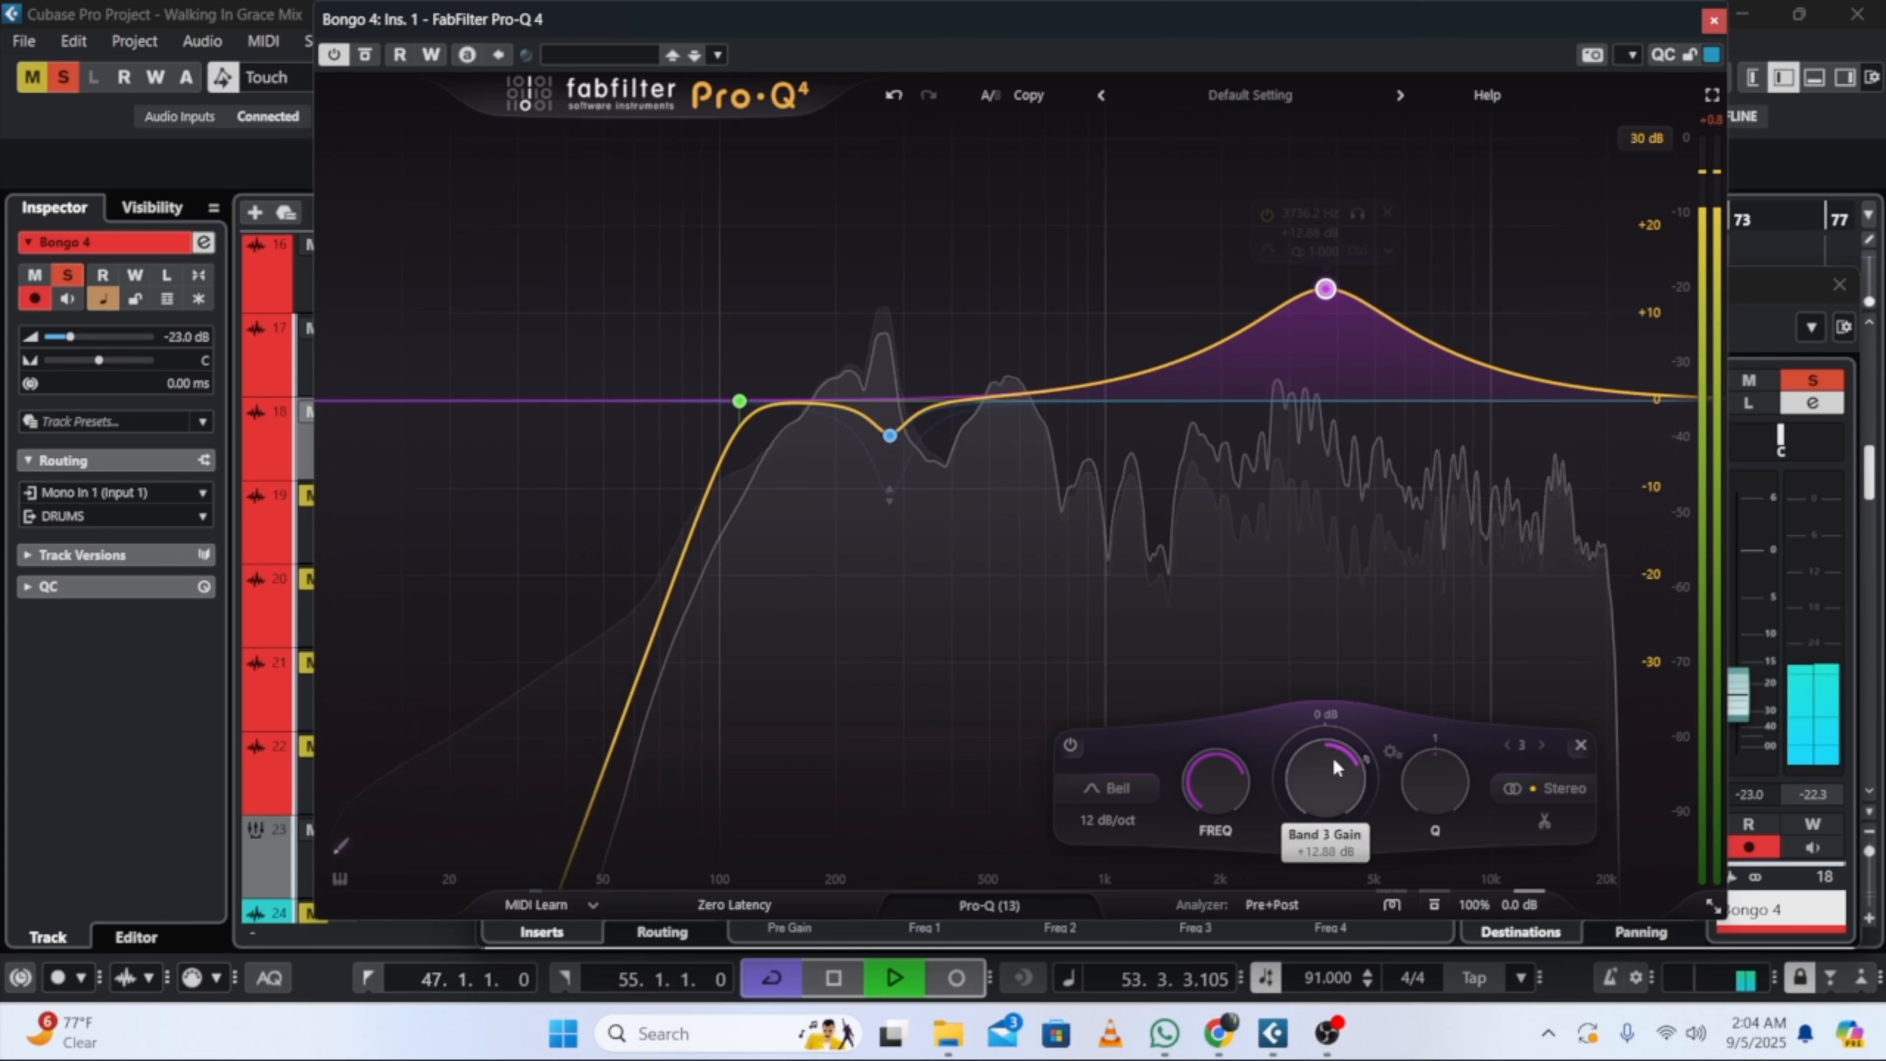
{"action": "scroll", "coordinate": [1330, 771], "scroll_direction": "up", "scroll_amount": 3}
{"action": "scroll", "coordinate": [1434, 758], "scroll_direction": "up", "scroll_amount": 5}
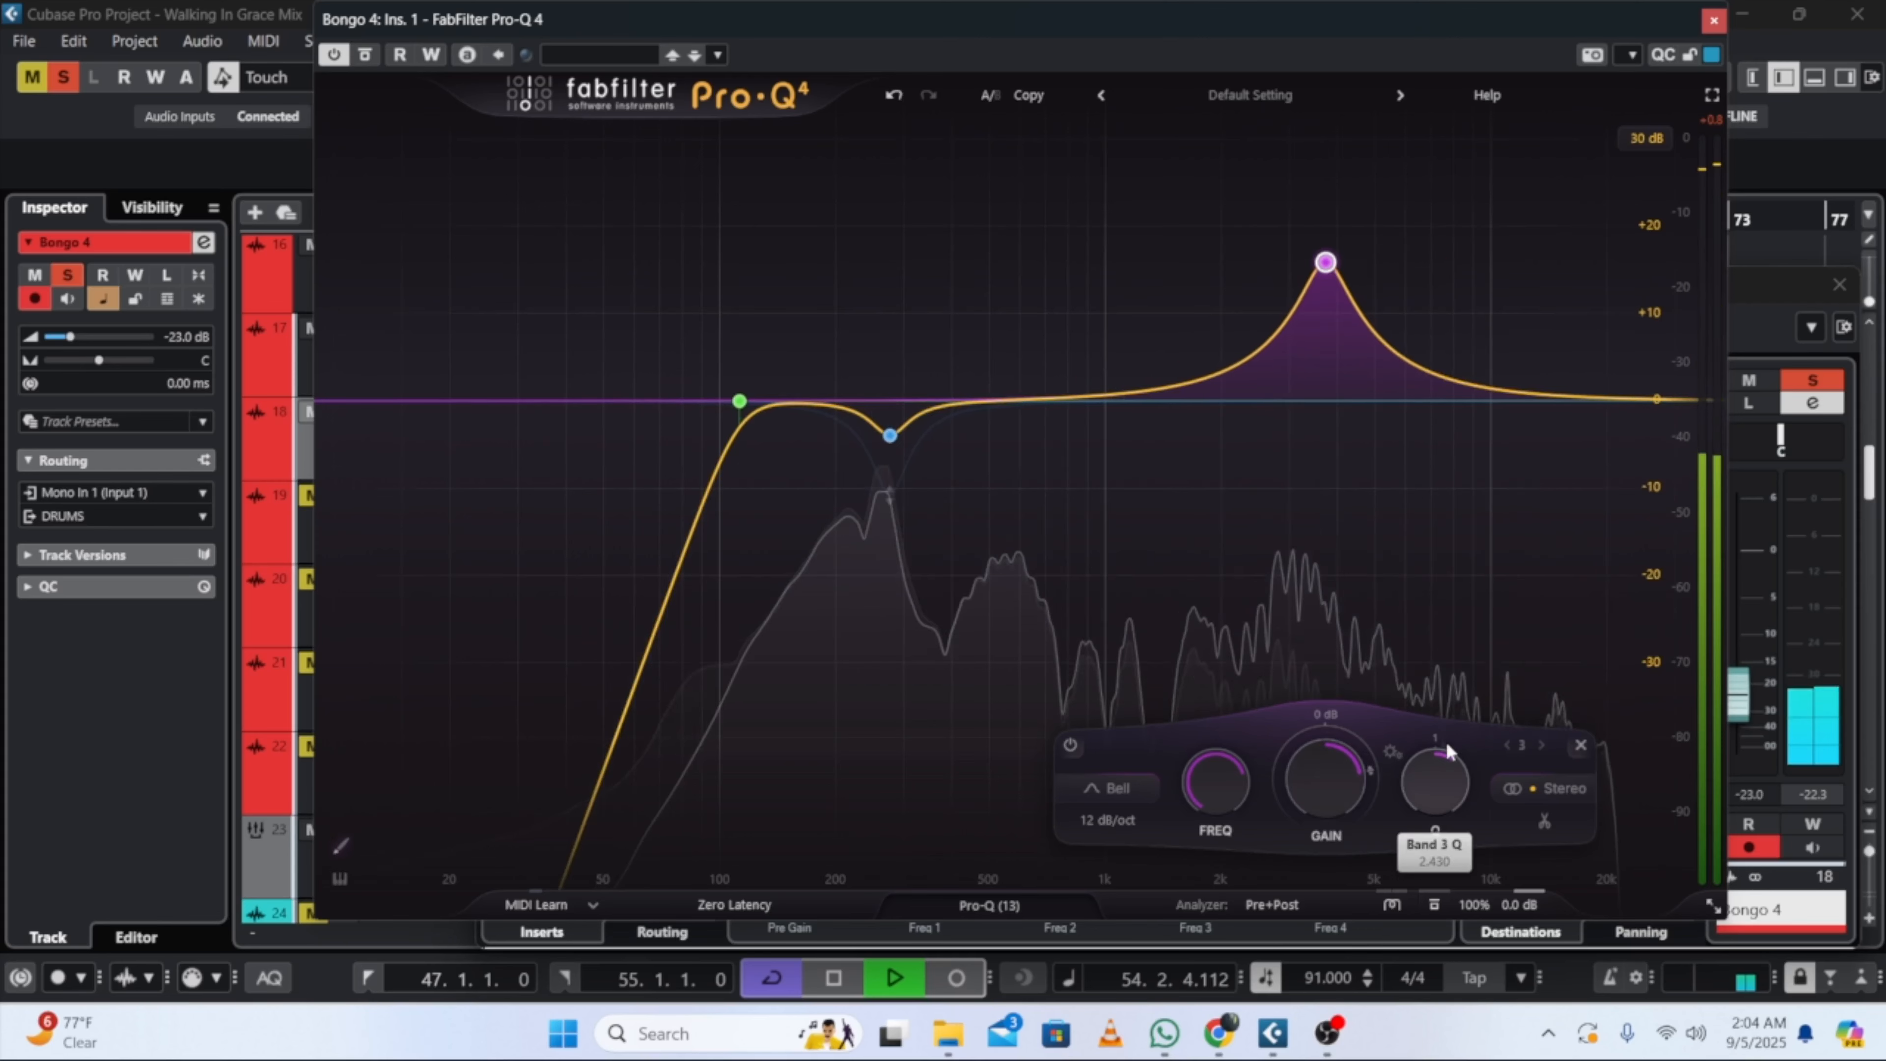
{"action": "scroll", "coordinate": [1248, 737], "scroll_direction": "up", "scroll_amount": 8}
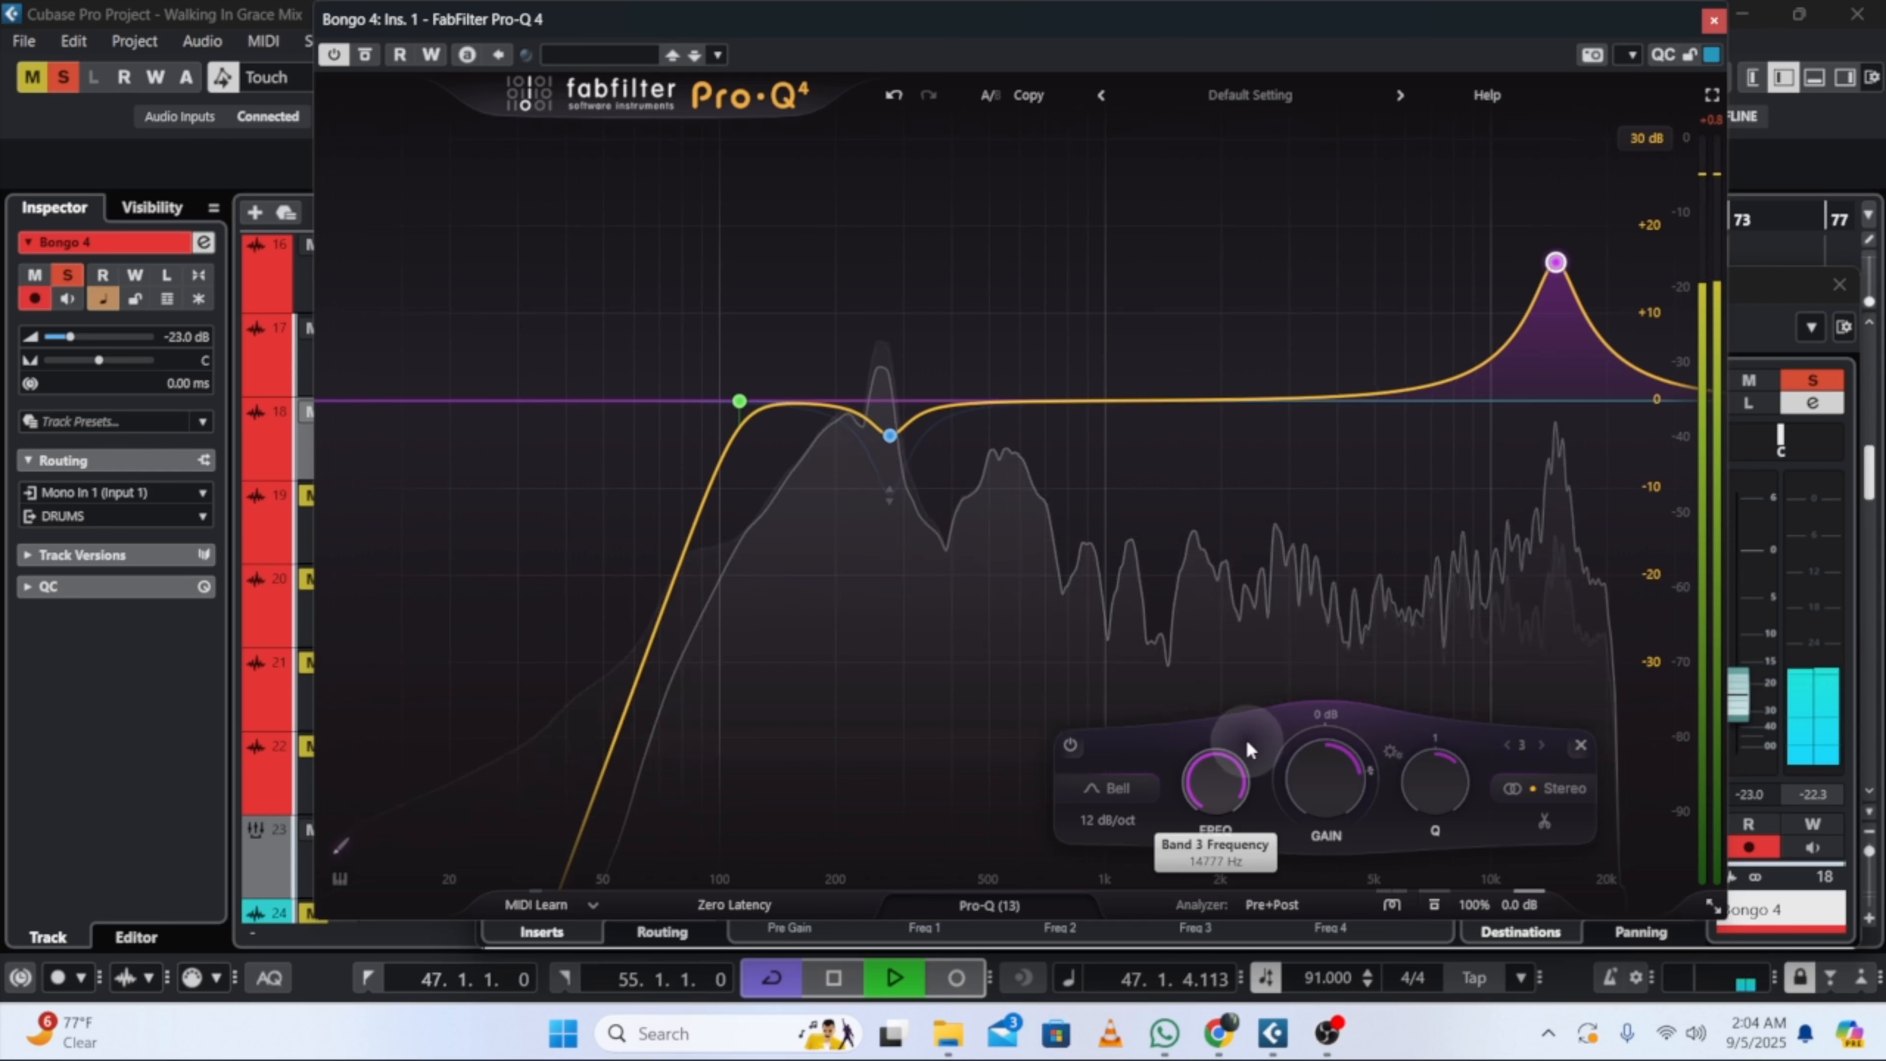
{"action": "left_click_drag", "start_coordinate": [1246, 742], "coordinate": [1243, 746]}
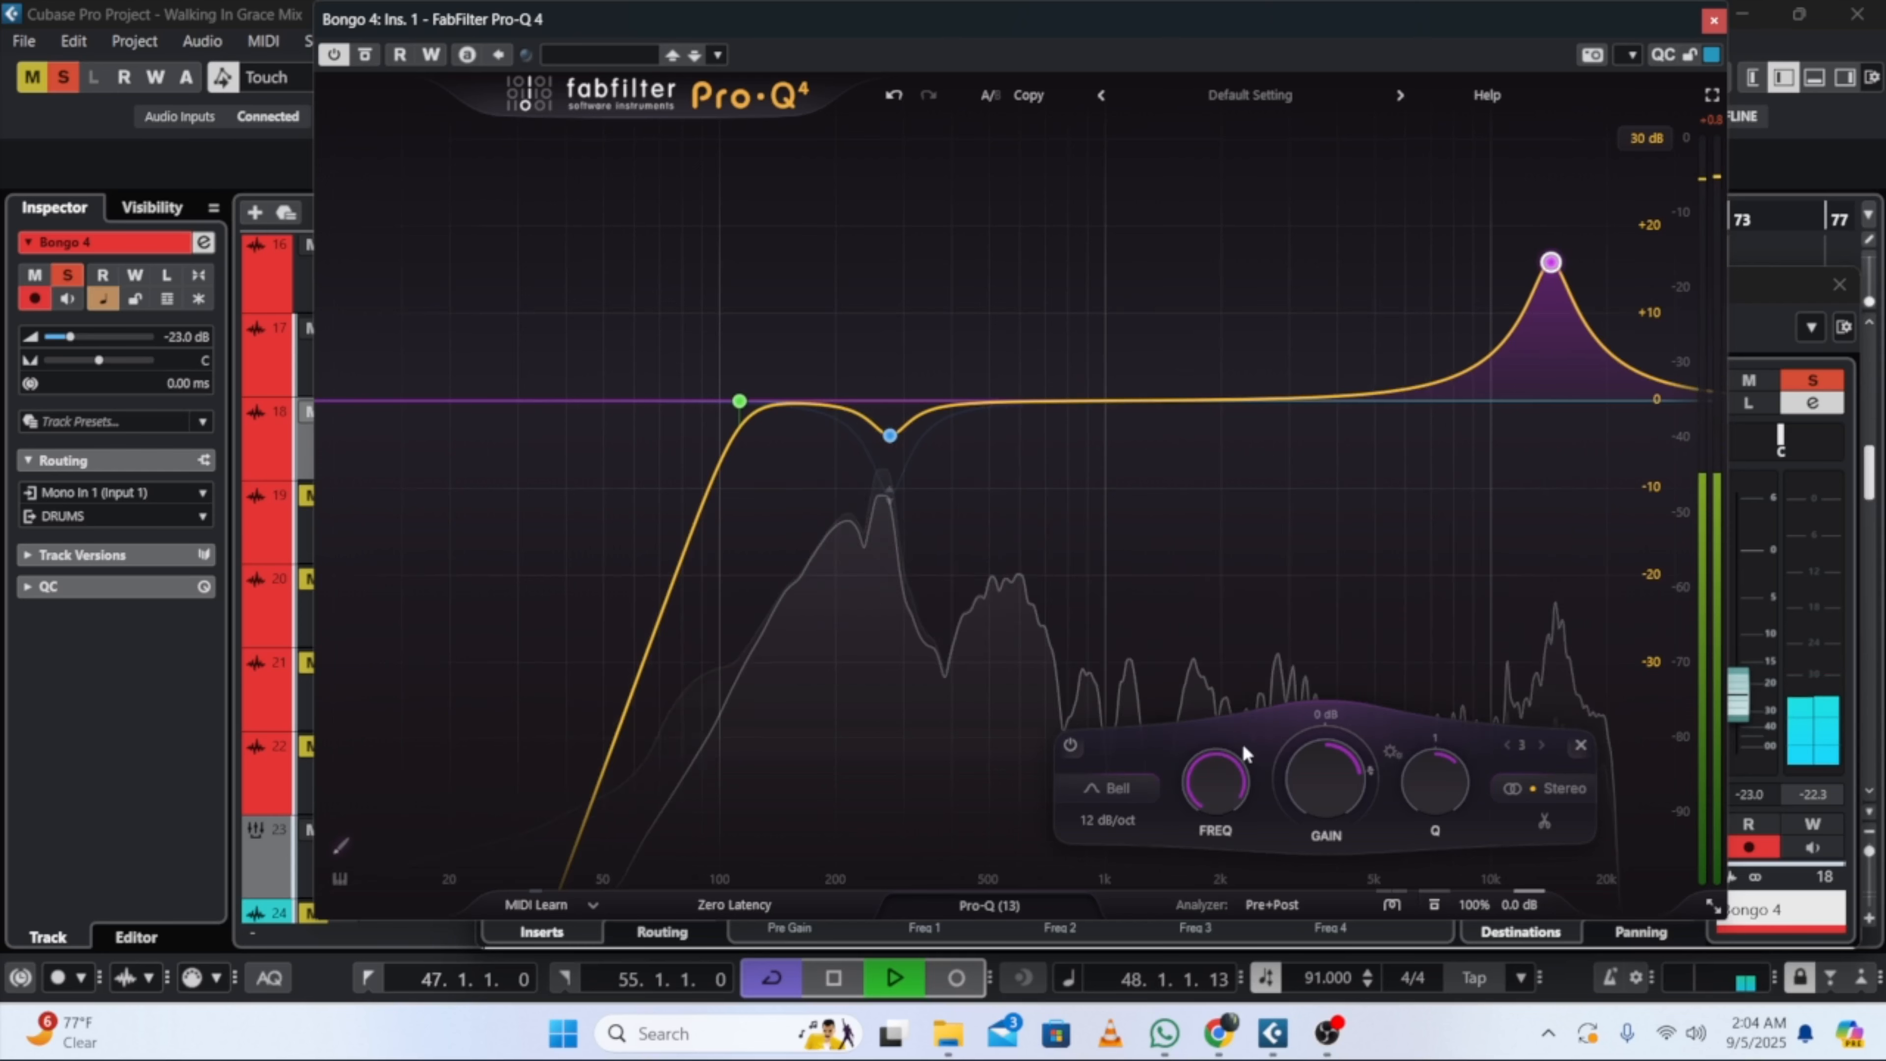
{"action": "scroll", "coordinate": [1327, 764], "scroll_direction": "up", "scroll_amount": 3}
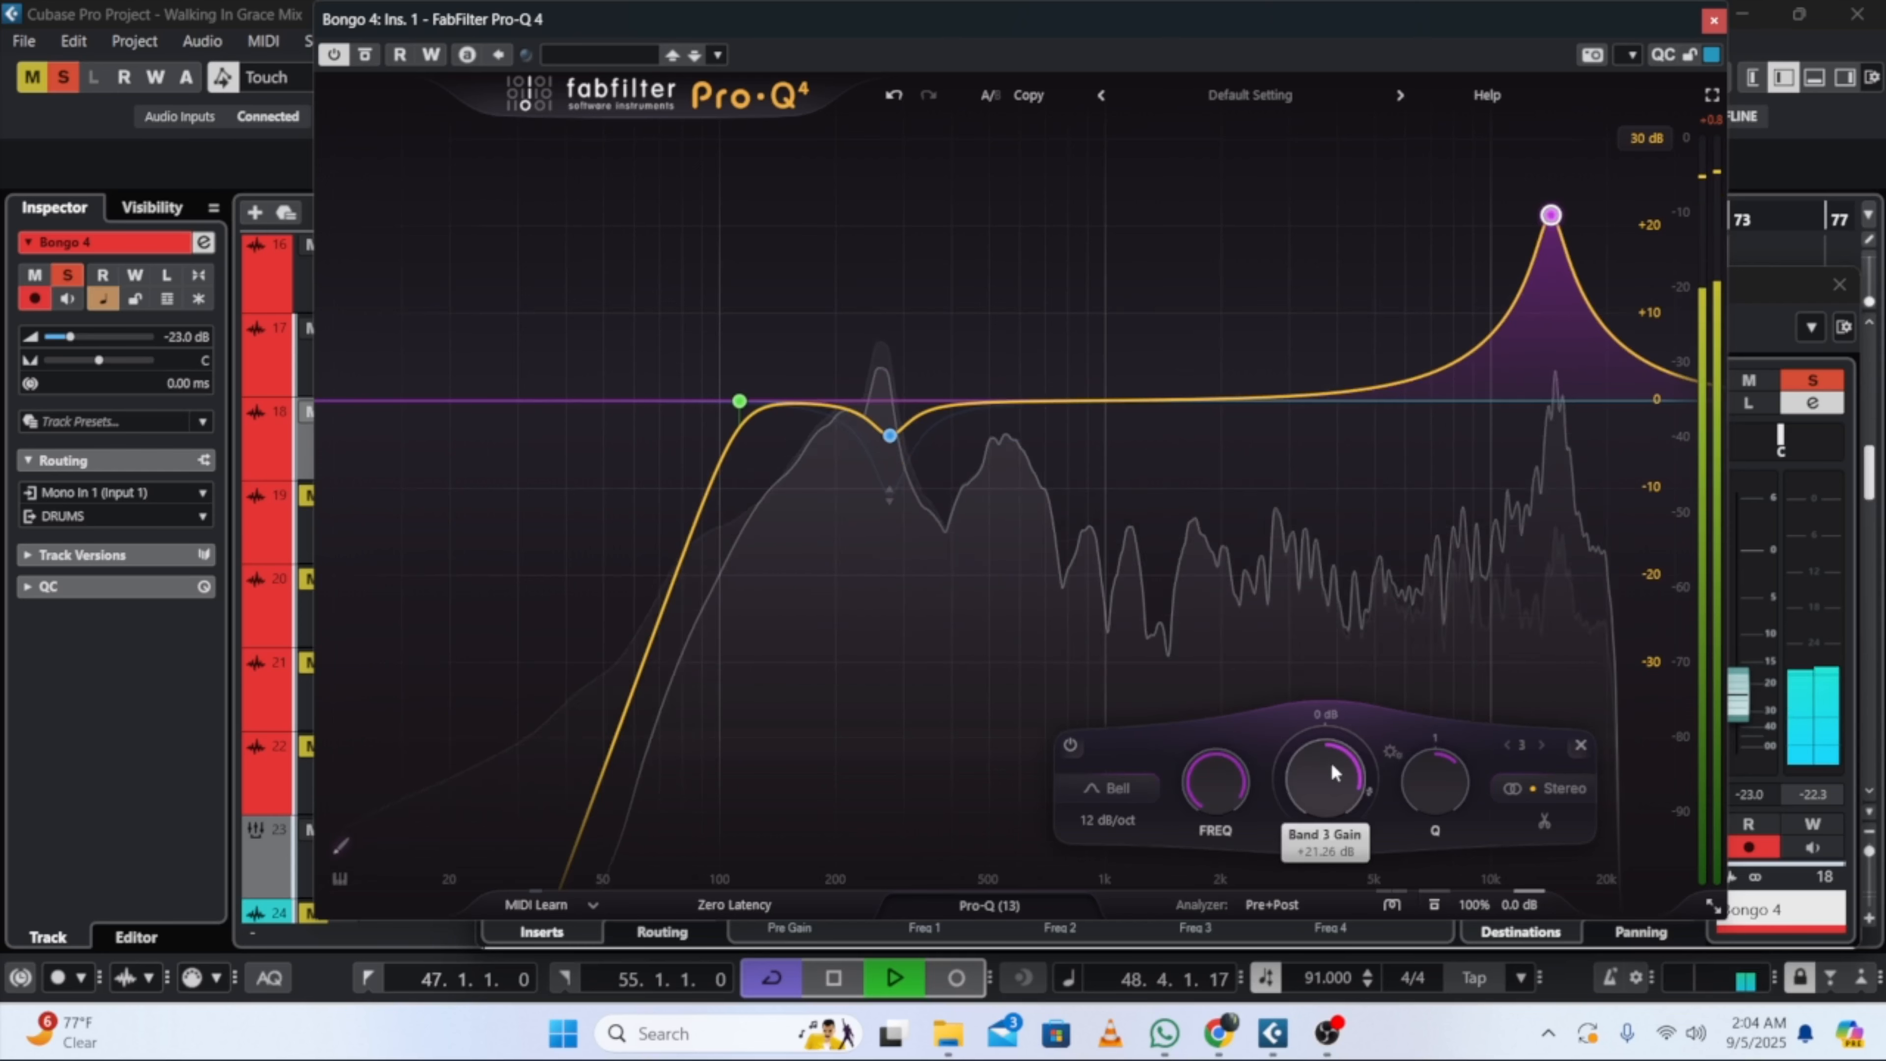
{"action": "scroll", "coordinate": [1448, 750], "scroll_direction": "up", "scroll_amount": 3}
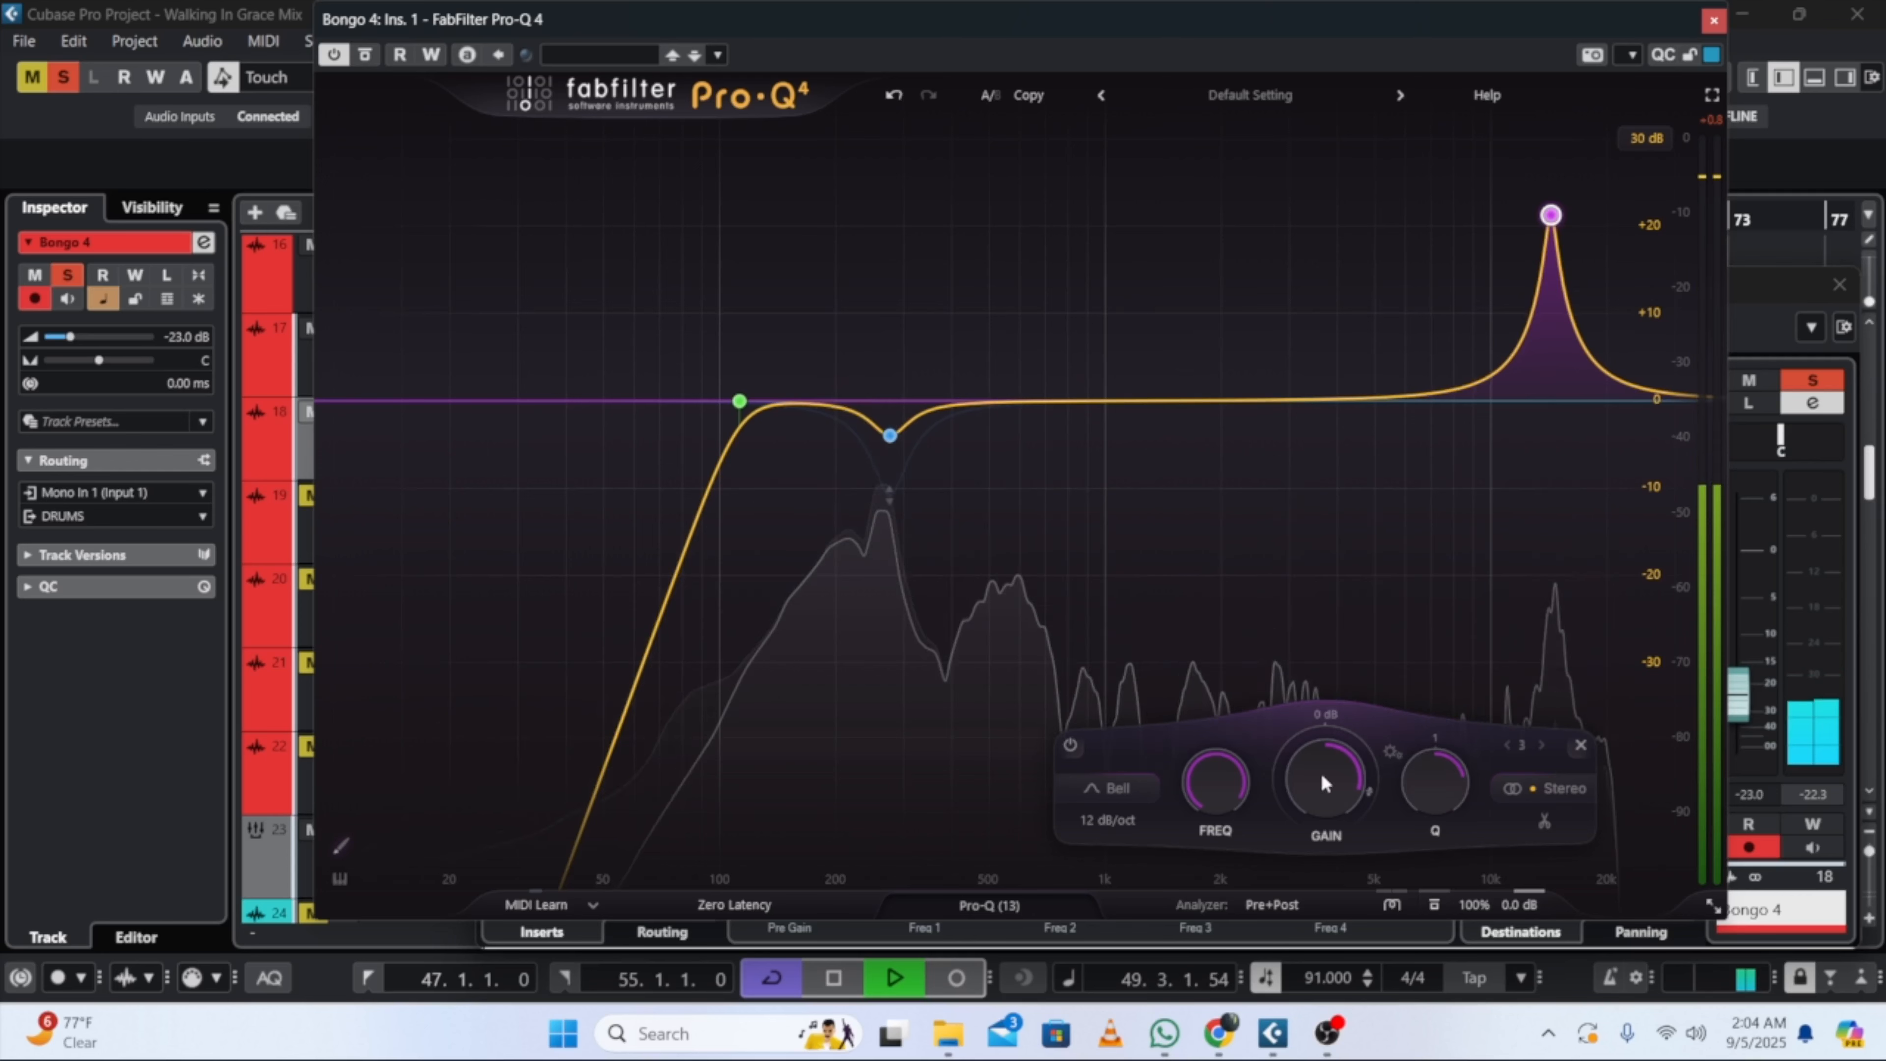
Step: Set the analyzer range to 120 dB and cut the 14 kHz band to about -18 dB
{"action": "double_click", "coordinate": [1323, 782]}
{"action": "left_click", "coordinate": [1272, 901]}
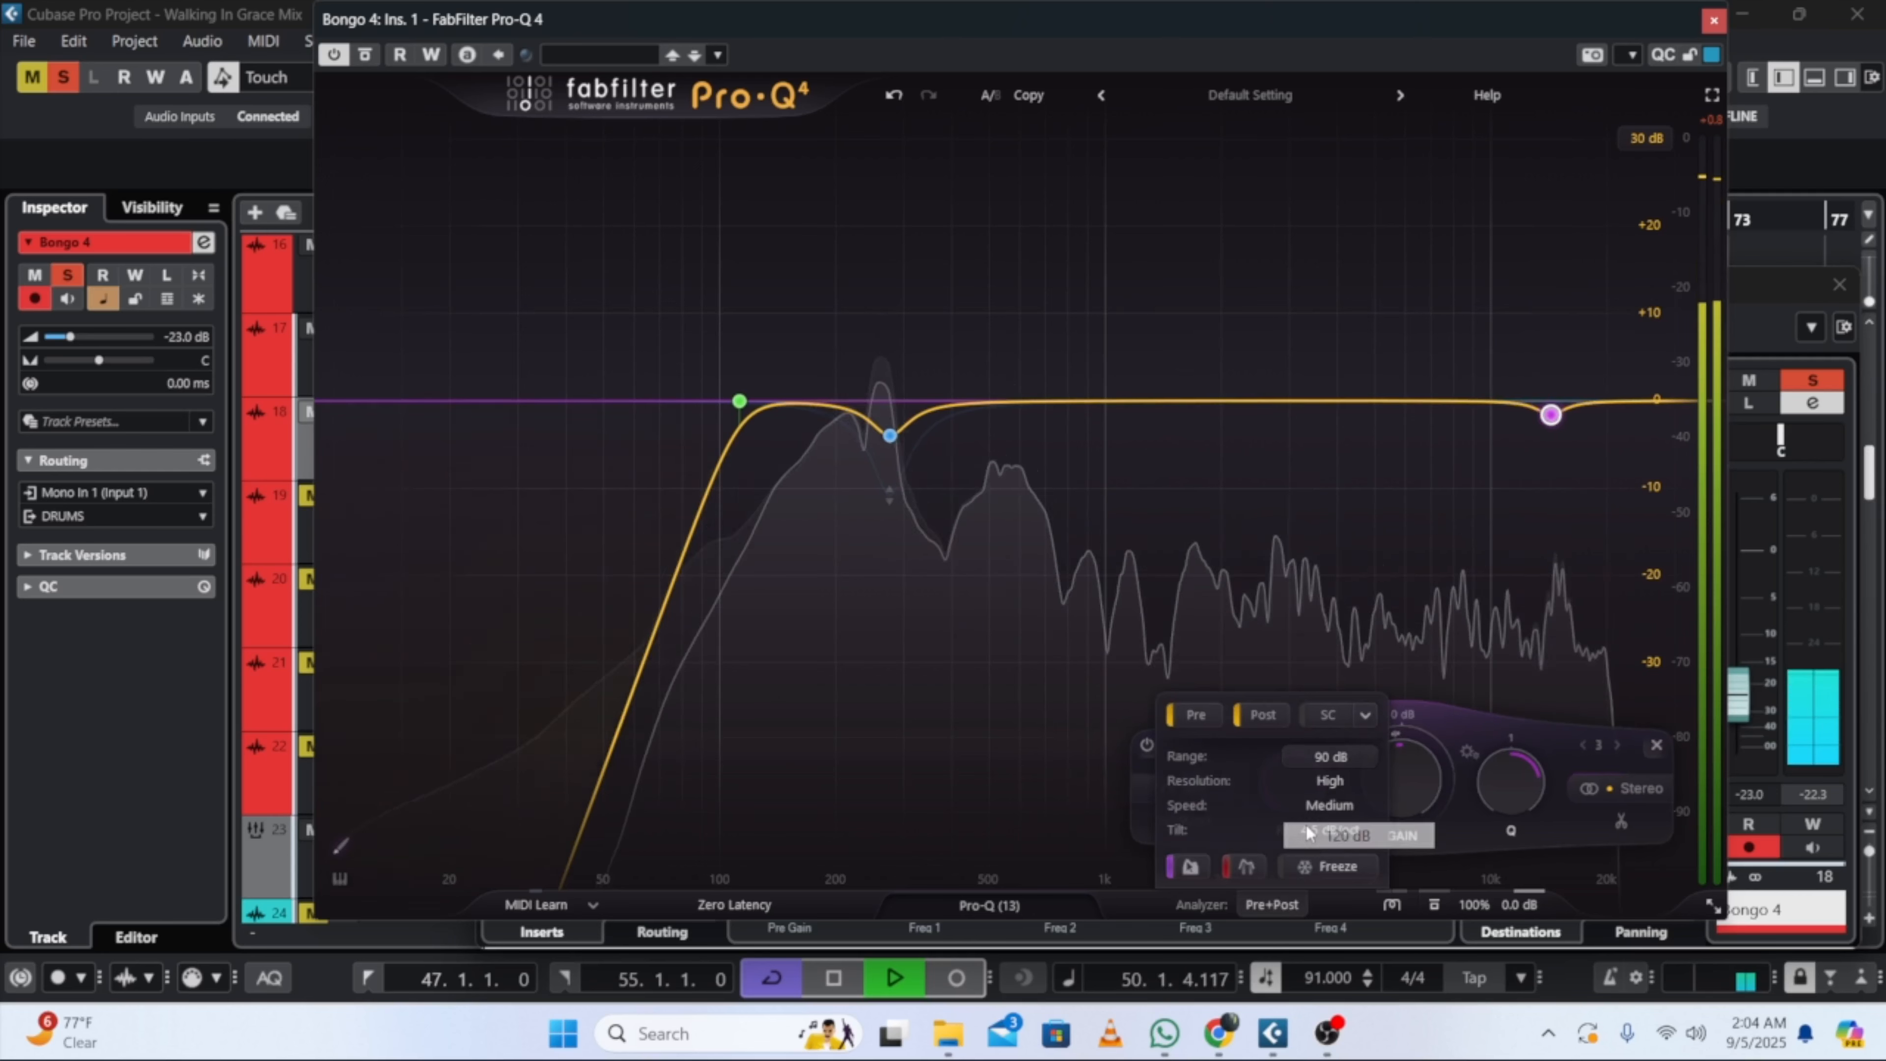
{"action": "left_click", "coordinate": [1310, 833]}
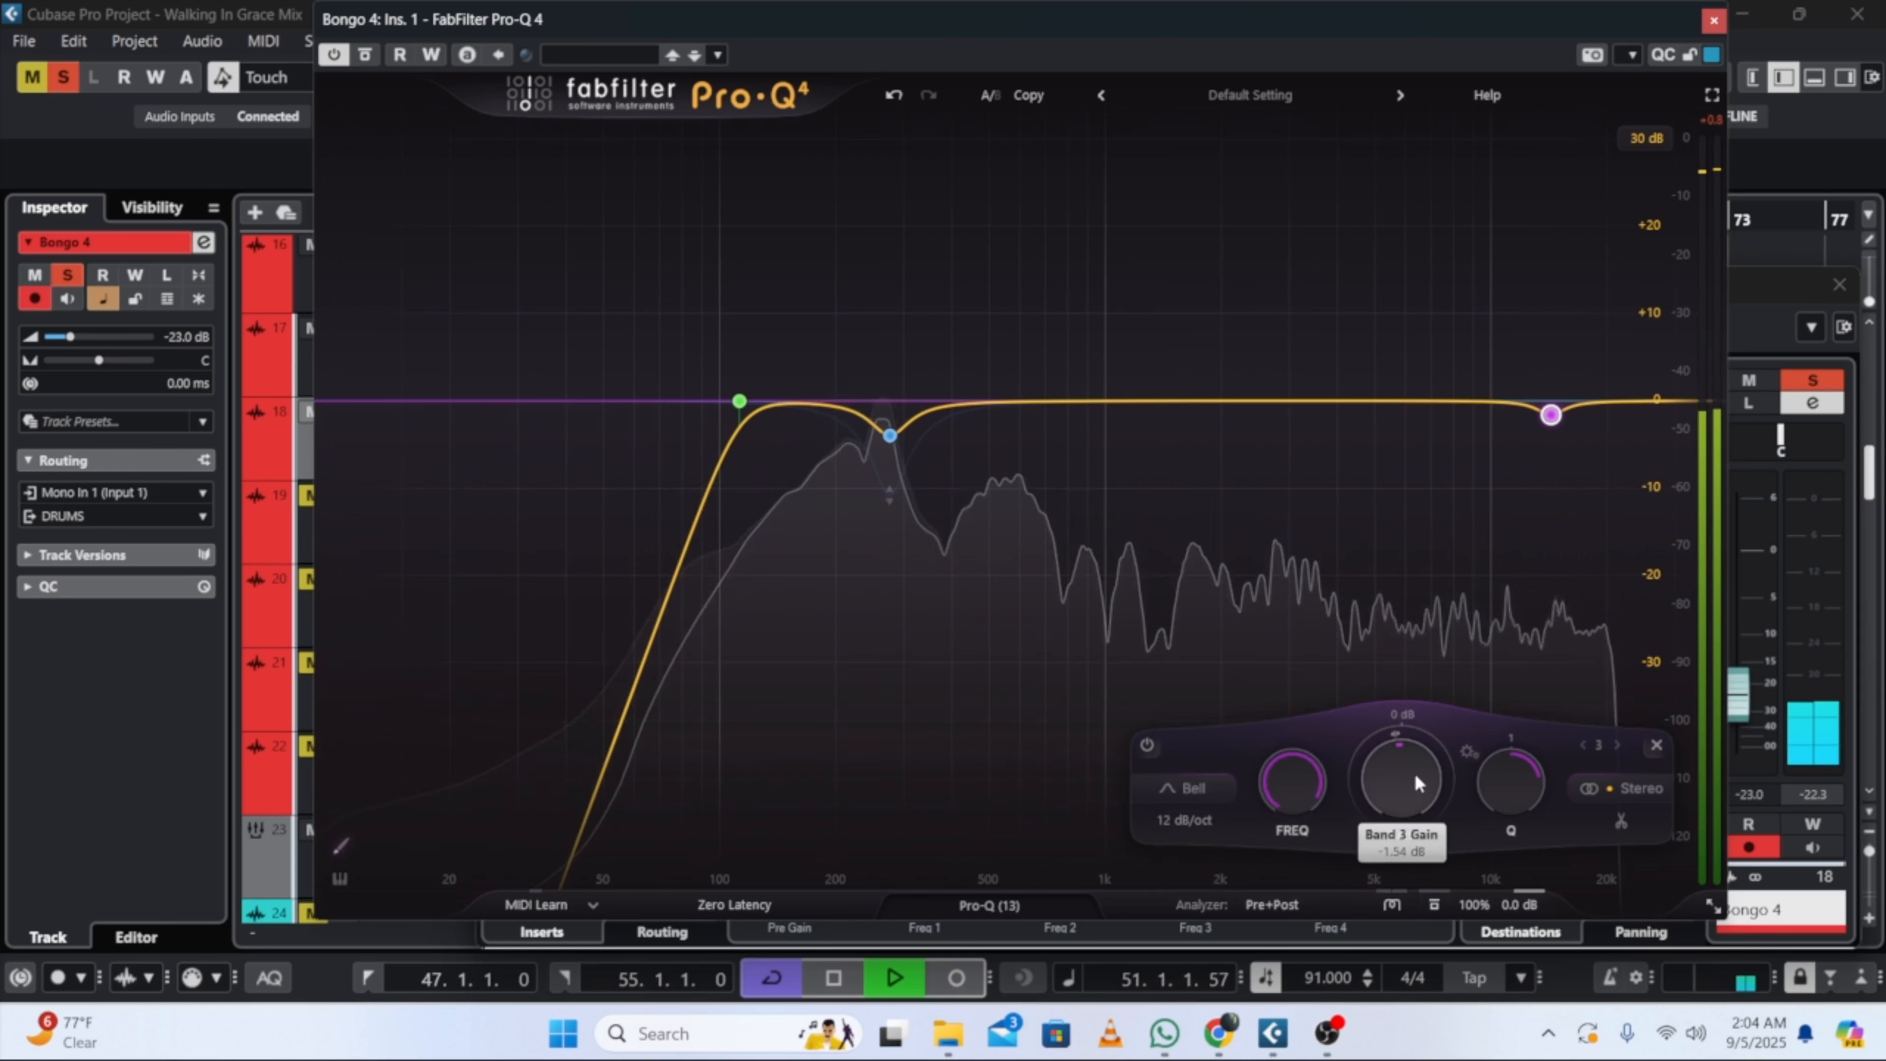
{"action": "left_click_drag", "start_coordinate": [1413, 771], "coordinate": [1354, 855]}
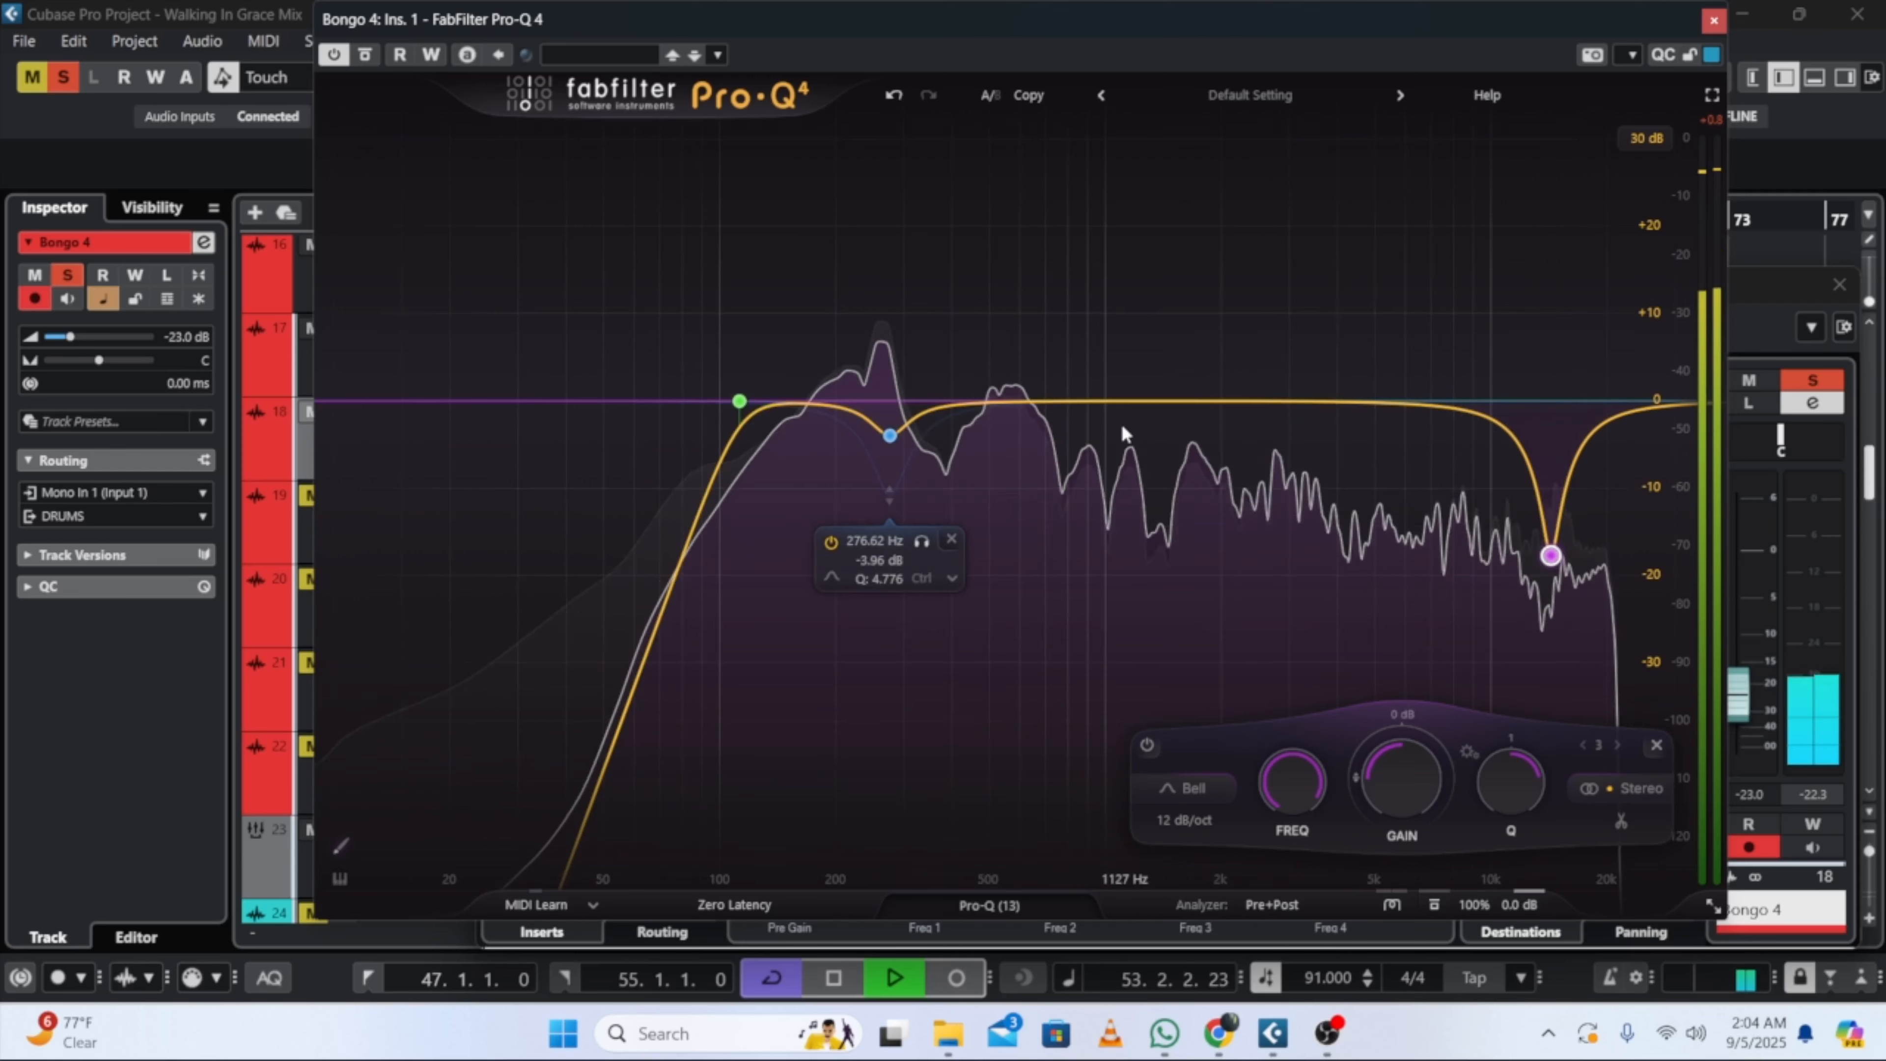
Step: Add a bell band at about 1094 Hz, disable its dynamics and cut it to about -9 dB
{"action": "left_click", "coordinate": [1120, 414]}
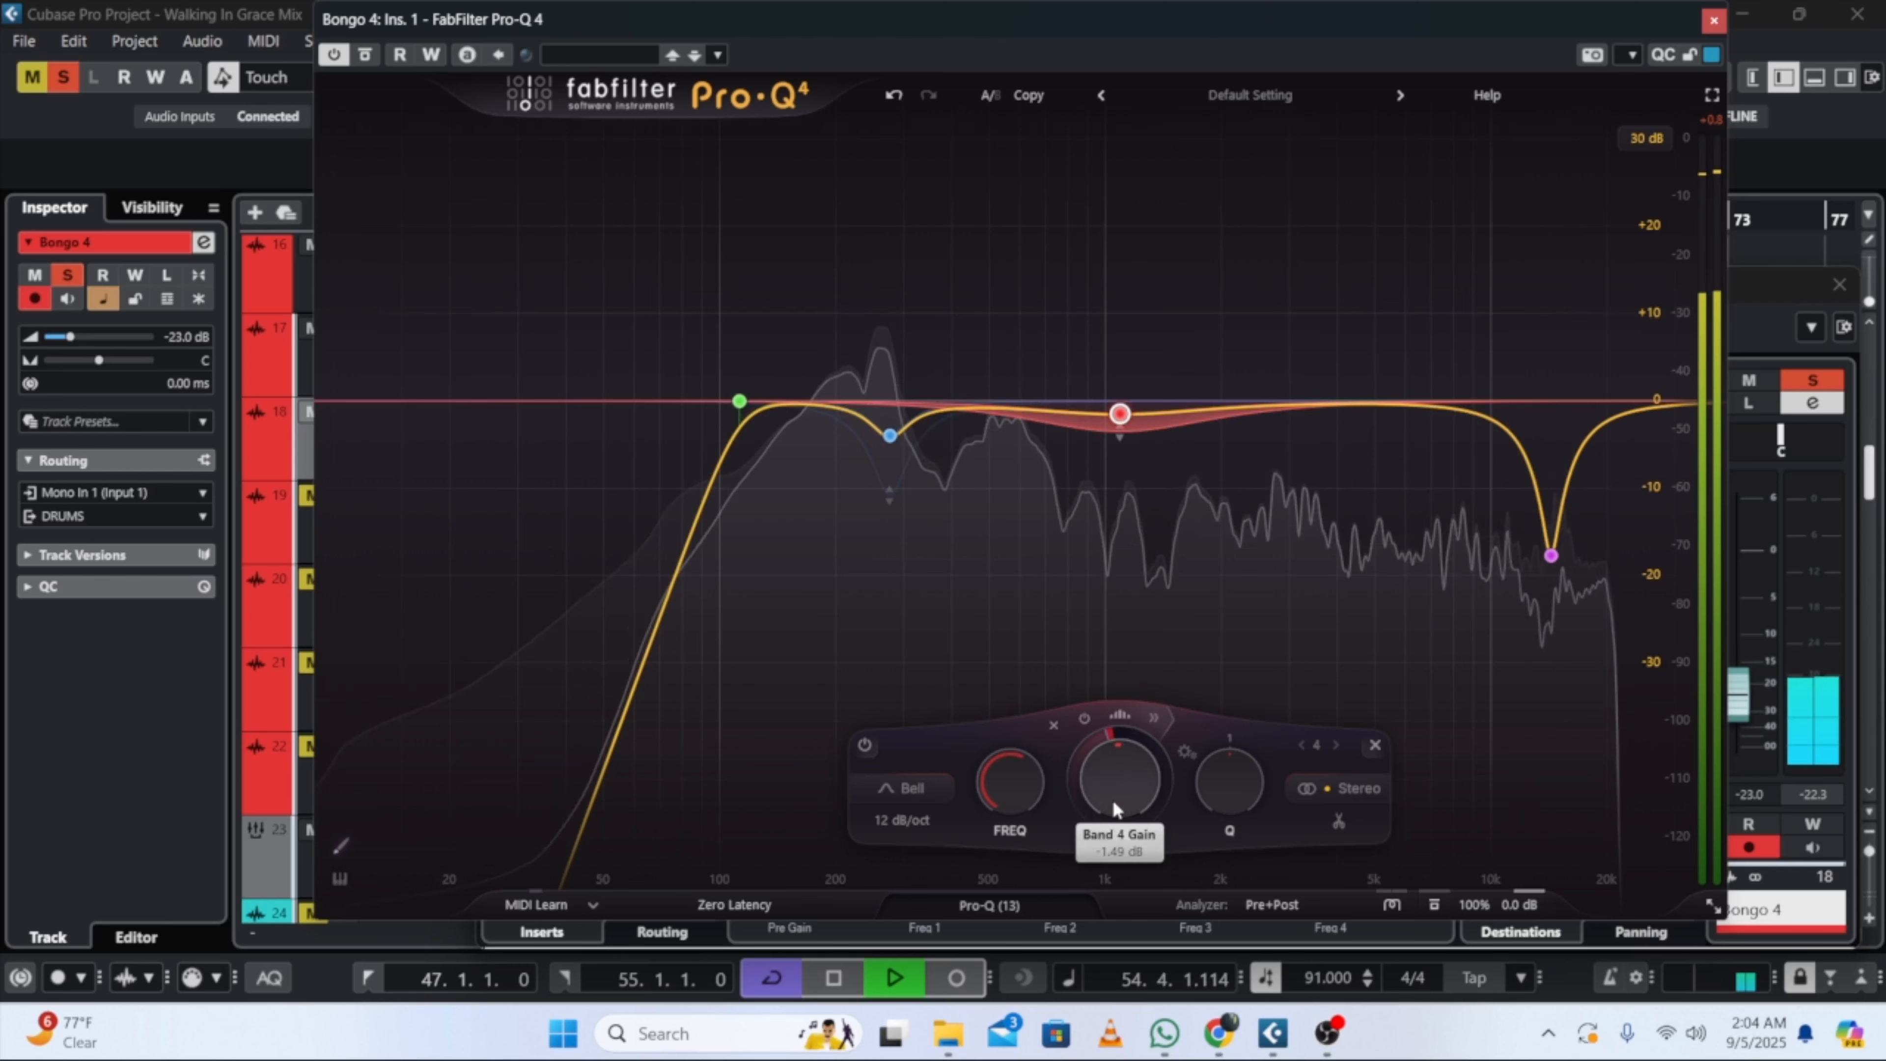
{"action": "mouse_move", "coordinate": [1120, 418]}
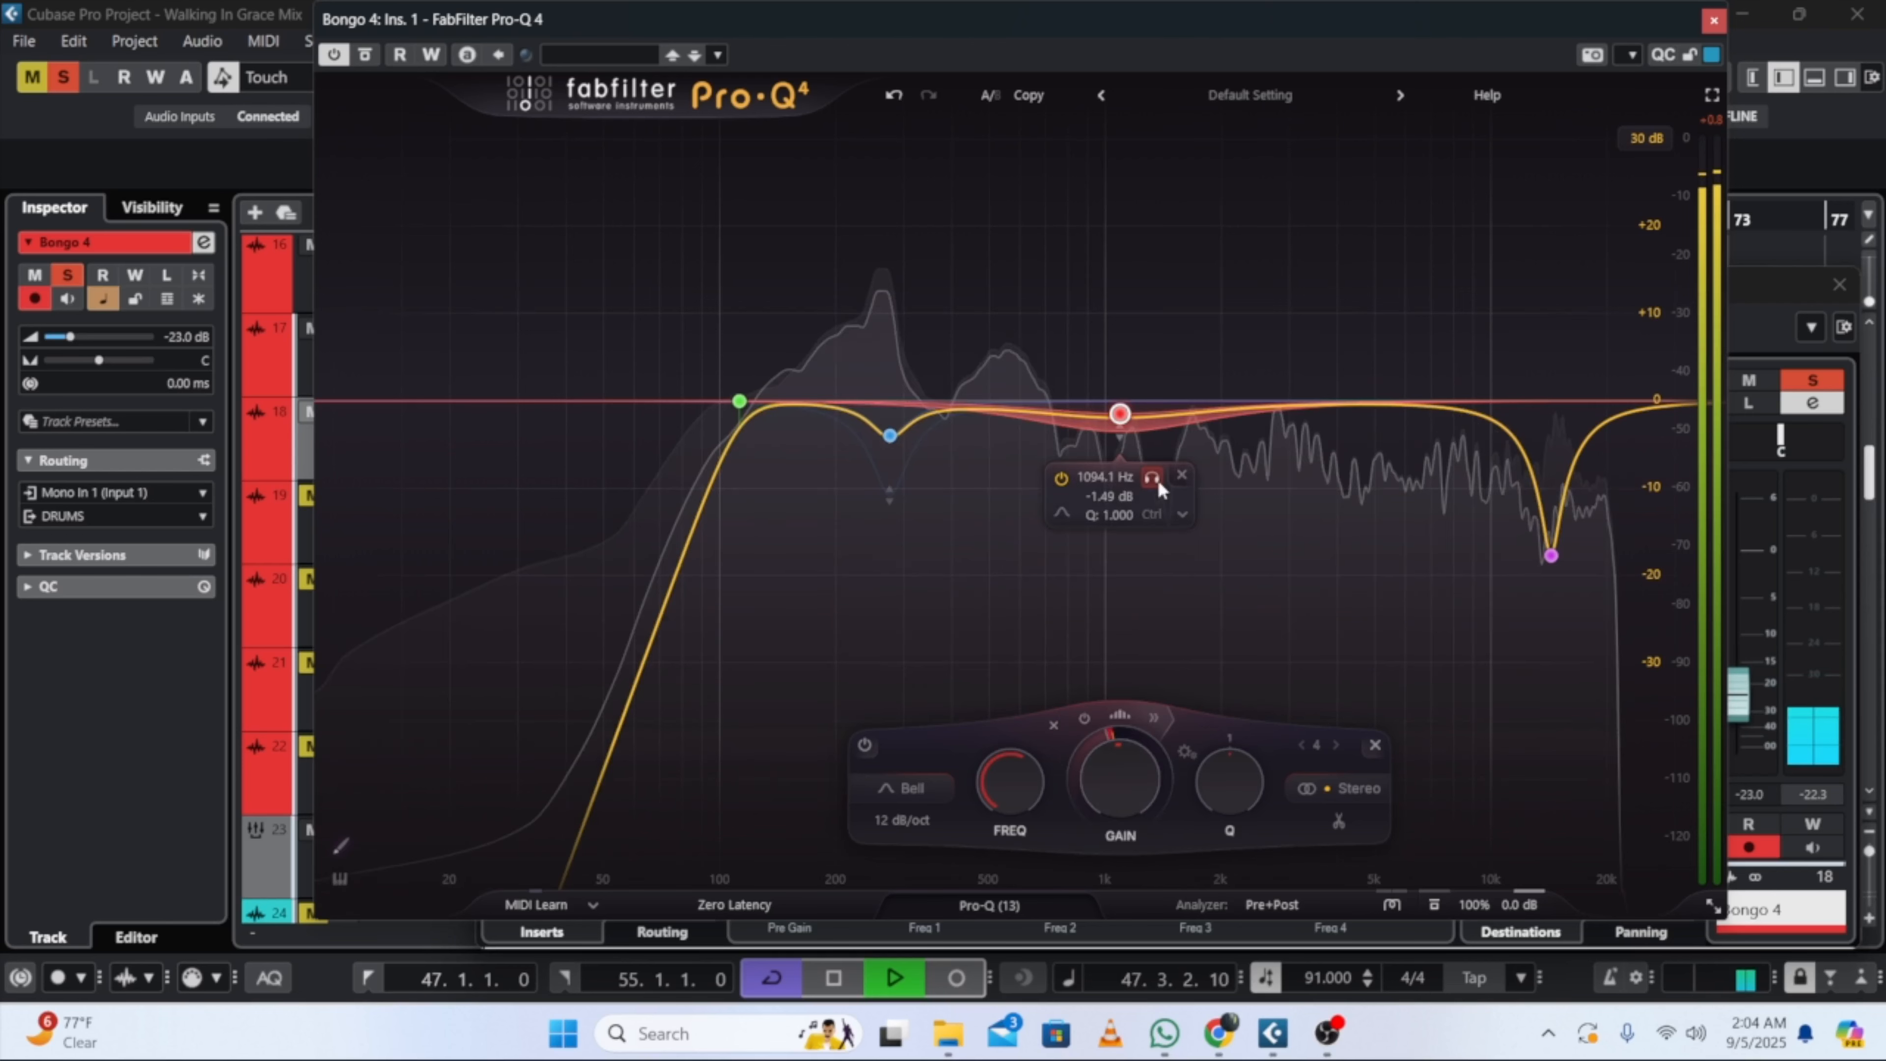
{"action": "left_click", "coordinate": [1182, 514]}
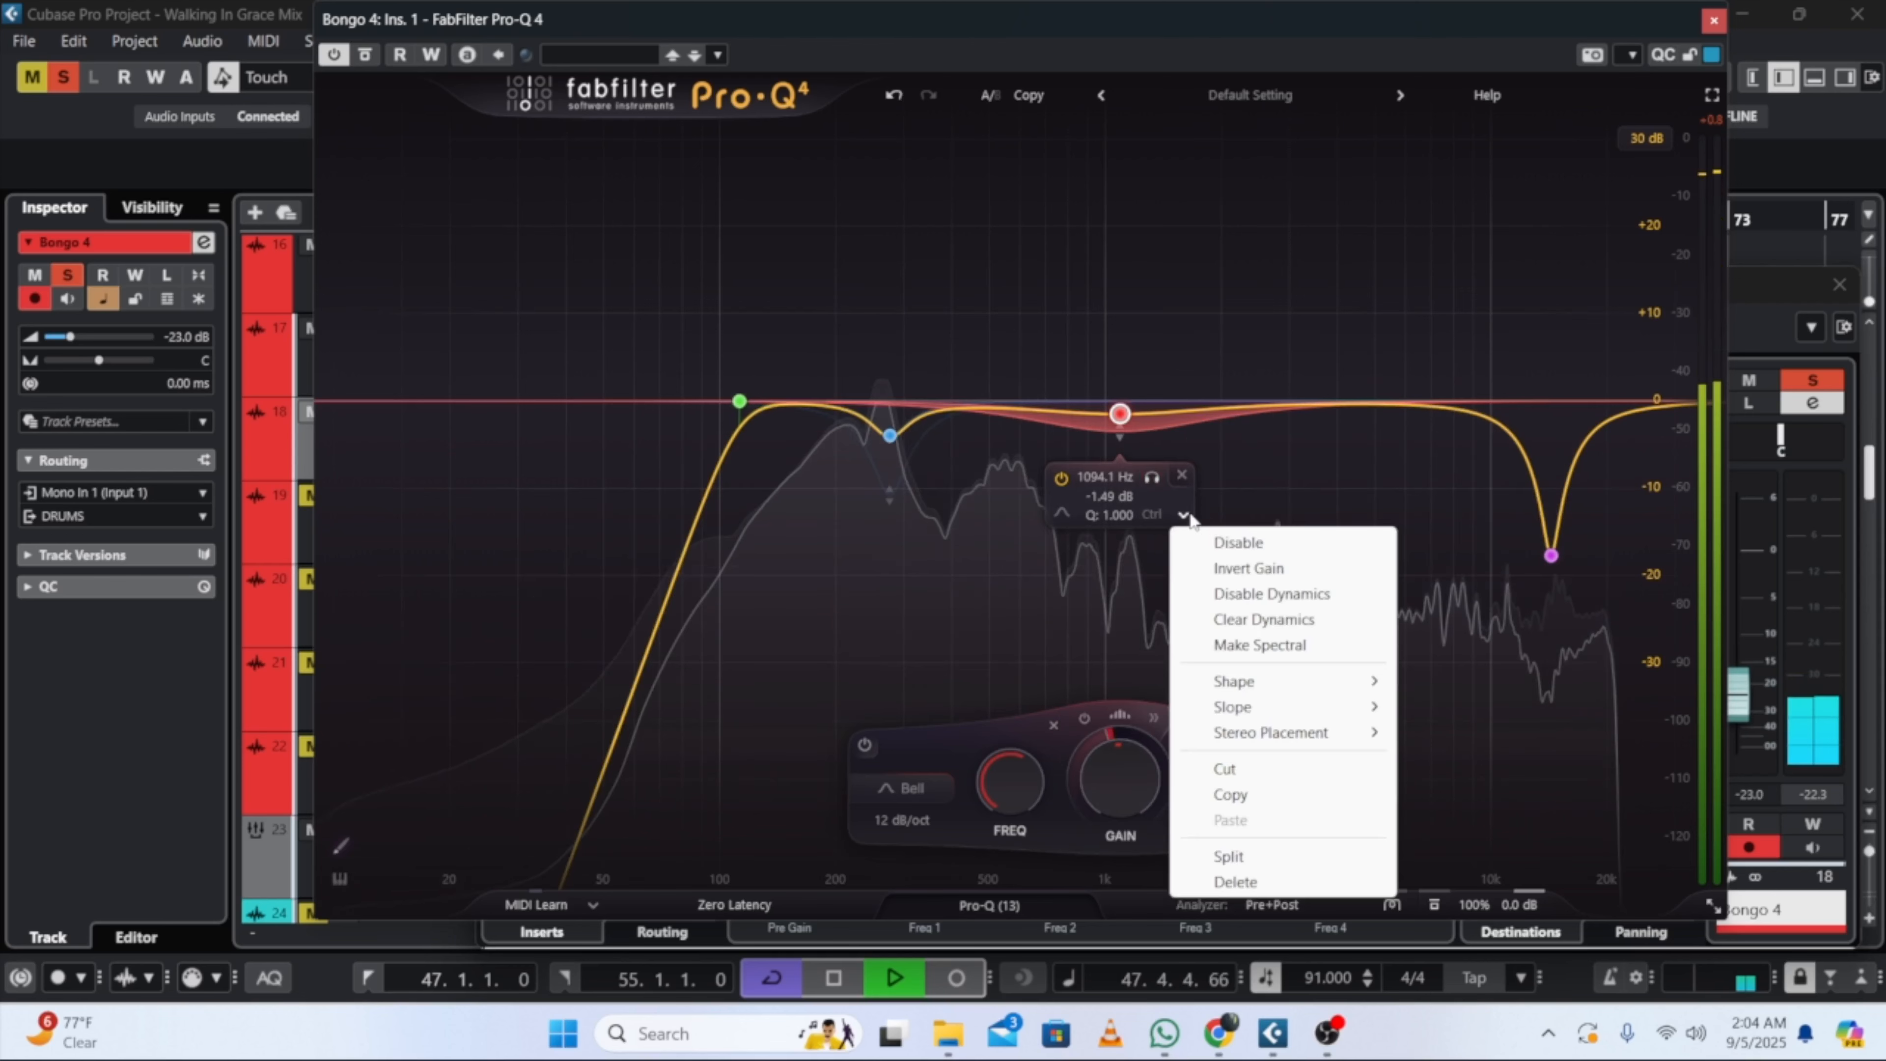
{"action": "left_click", "coordinate": [1292, 598]}
{"action": "left_click_drag", "start_coordinate": [1093, 754], "coordinate": [1088, 824]}
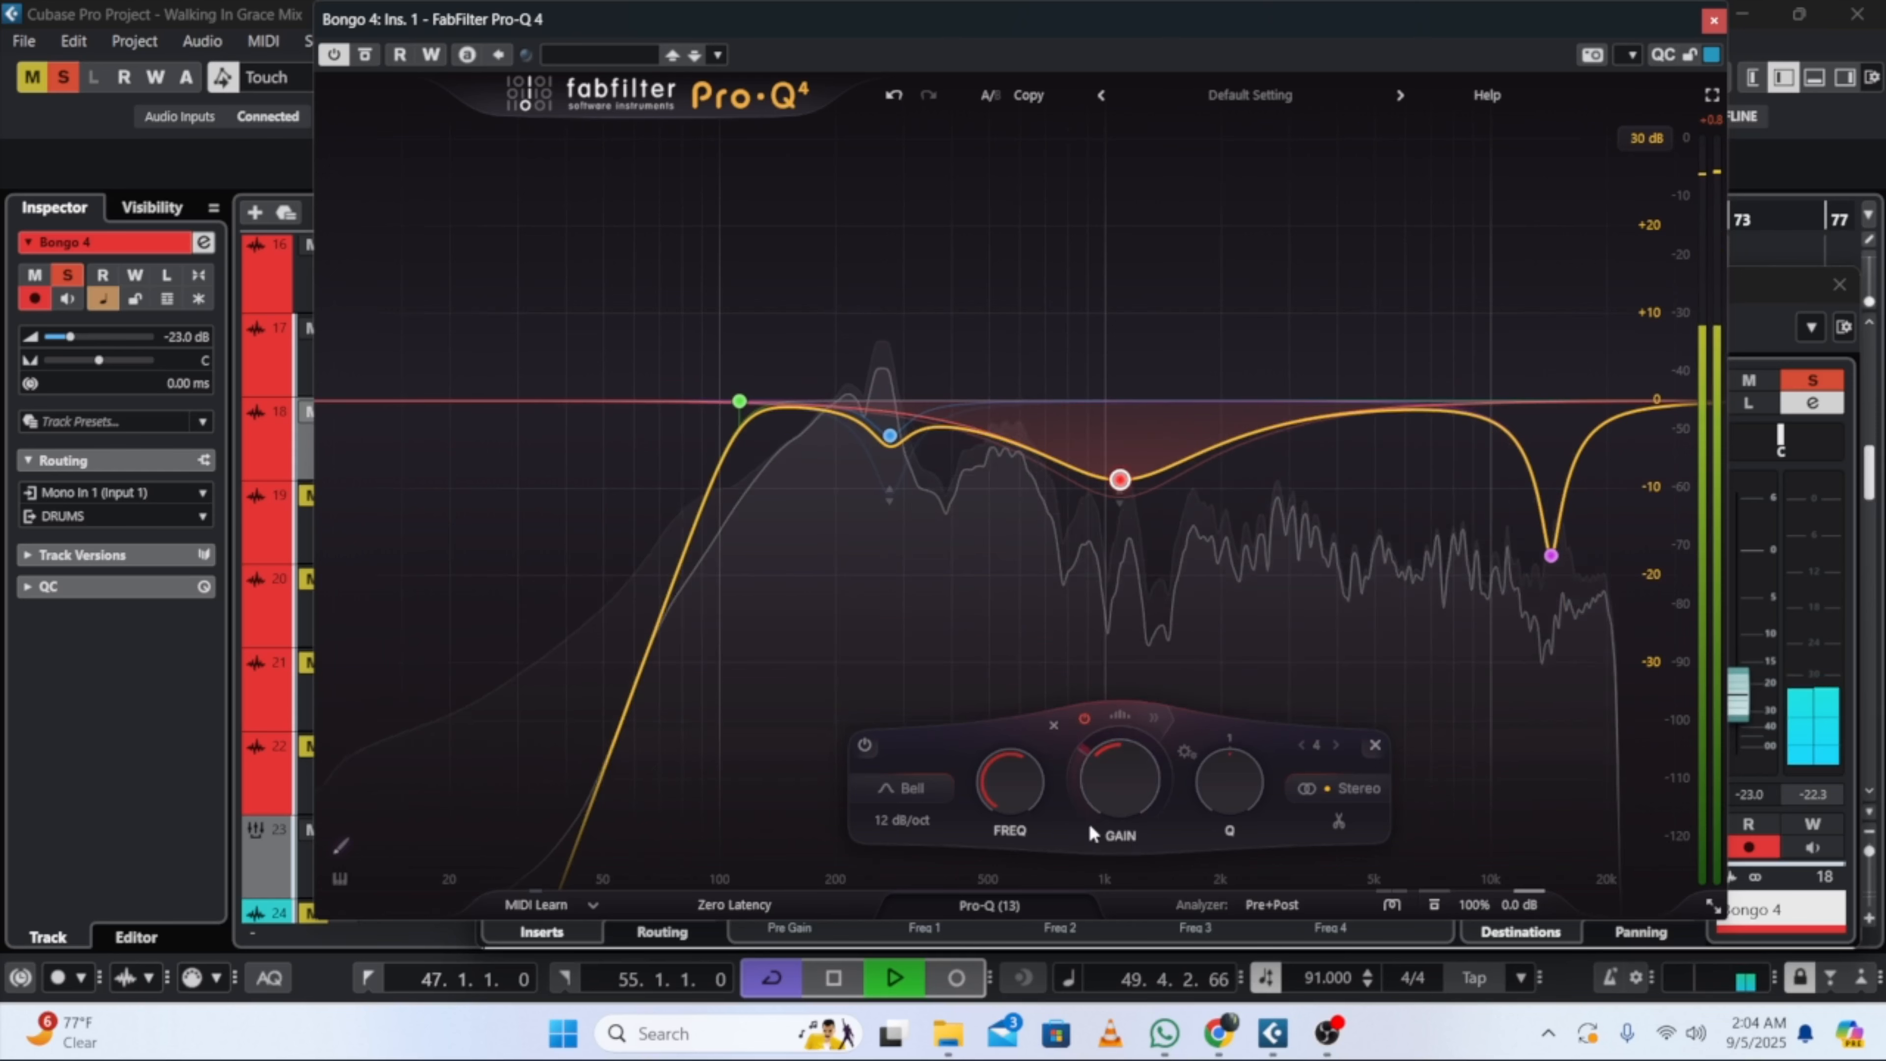
Step: Close the Bongo 4 equalizer and its channel settings
{"action": "left_click", "coordinate": [891, 435]}
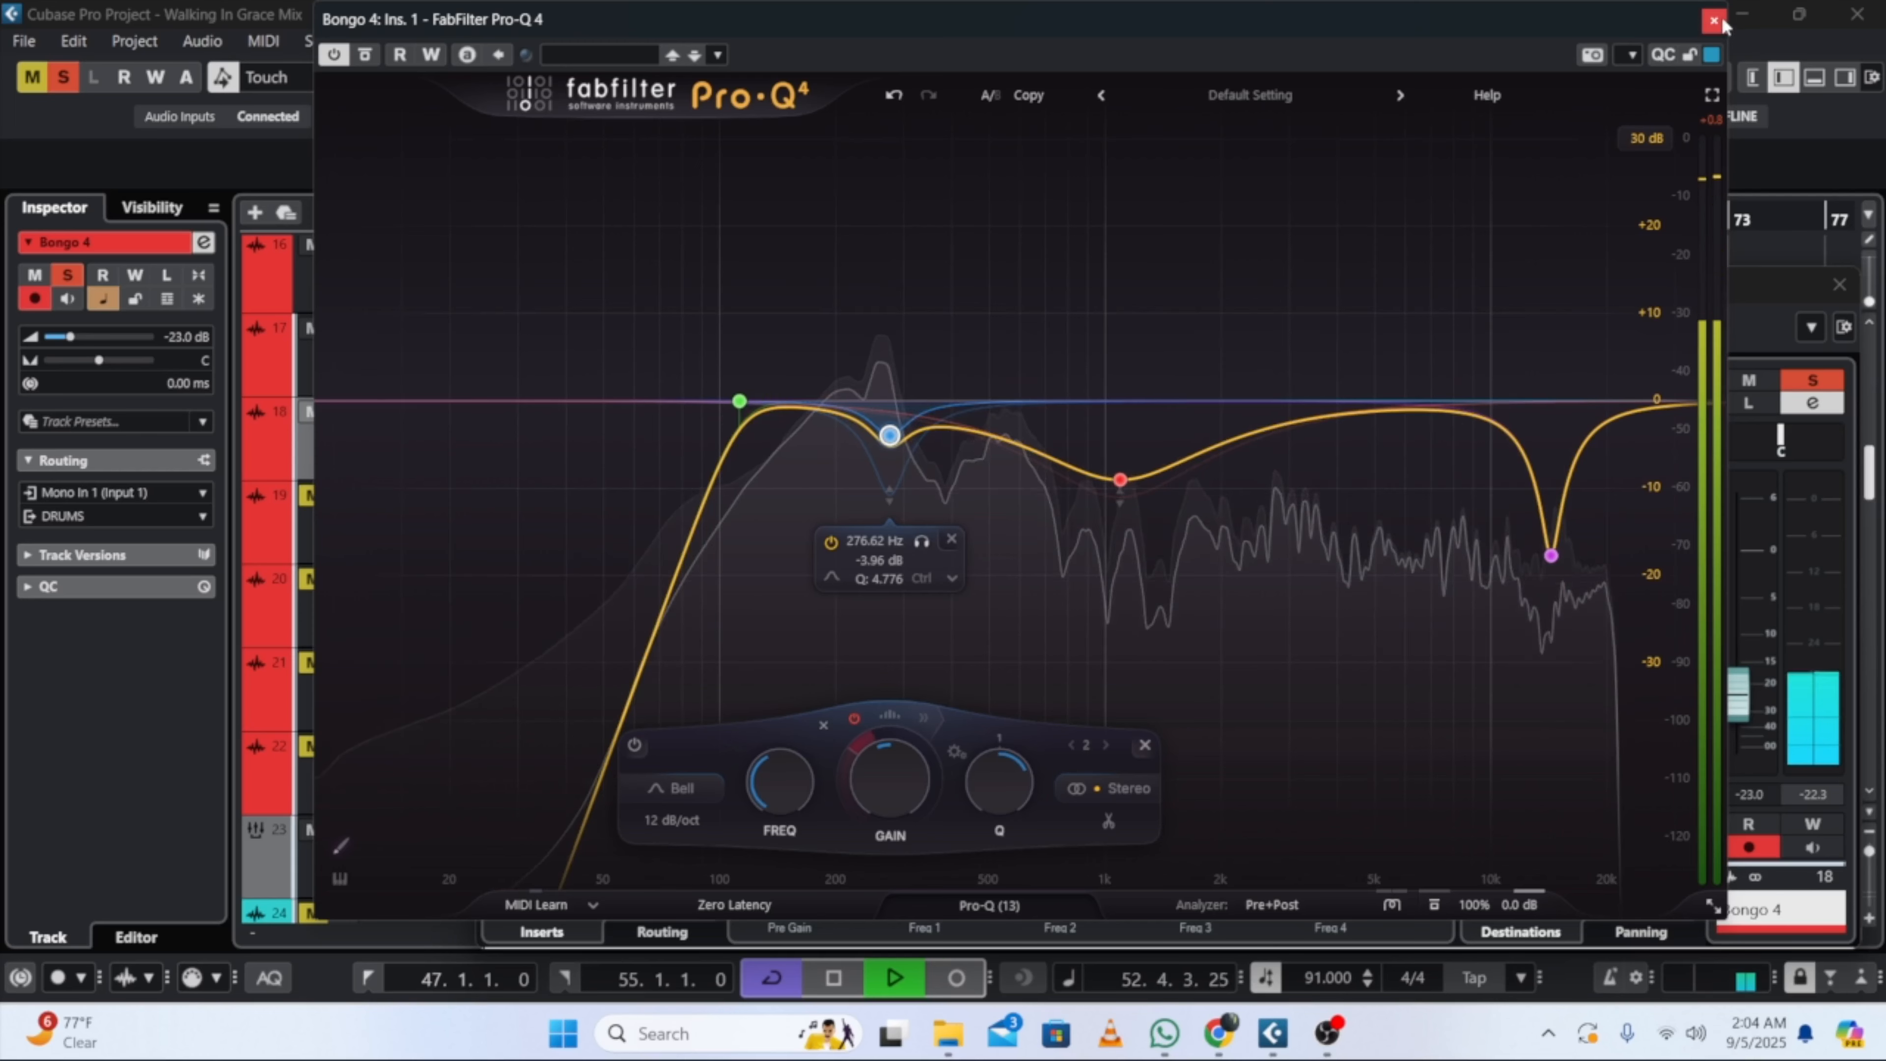
{"action": "left_click", "coordinate": [1715, 21]}
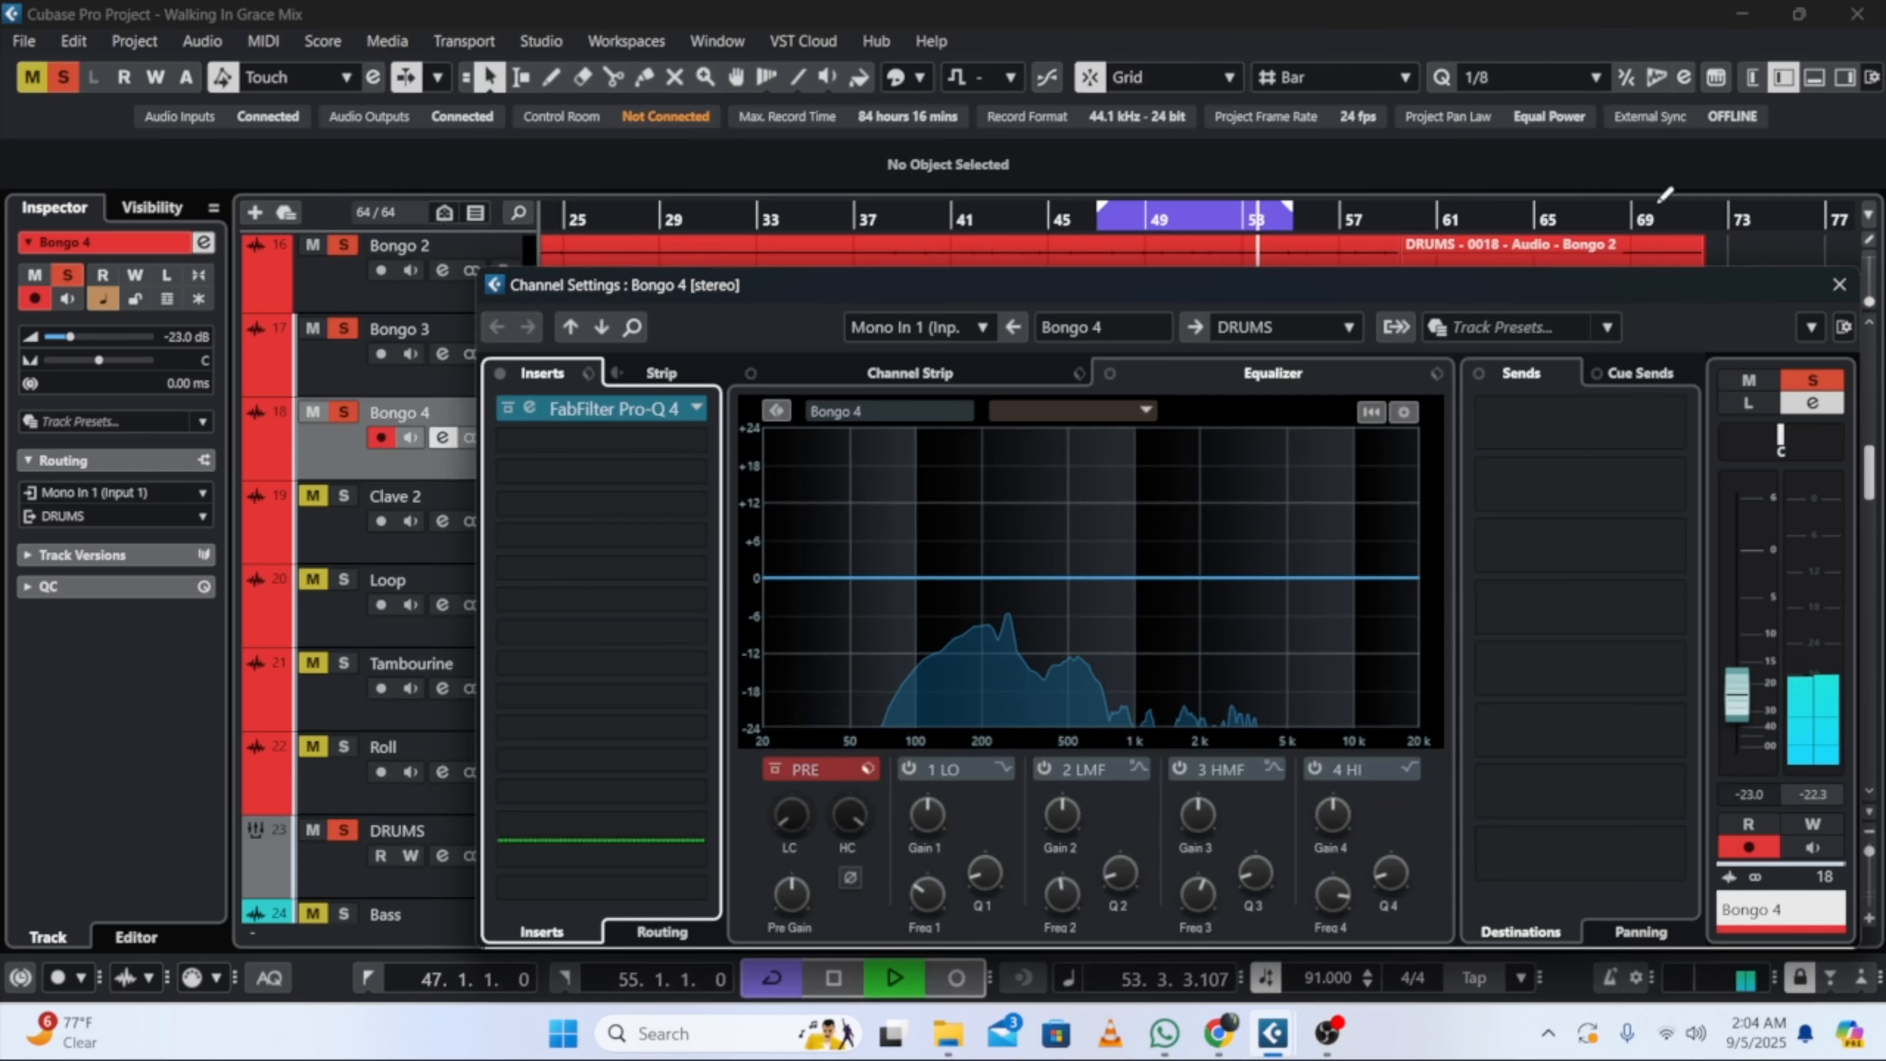
{"action": "left_click", "coordinate": [1839, 285]}
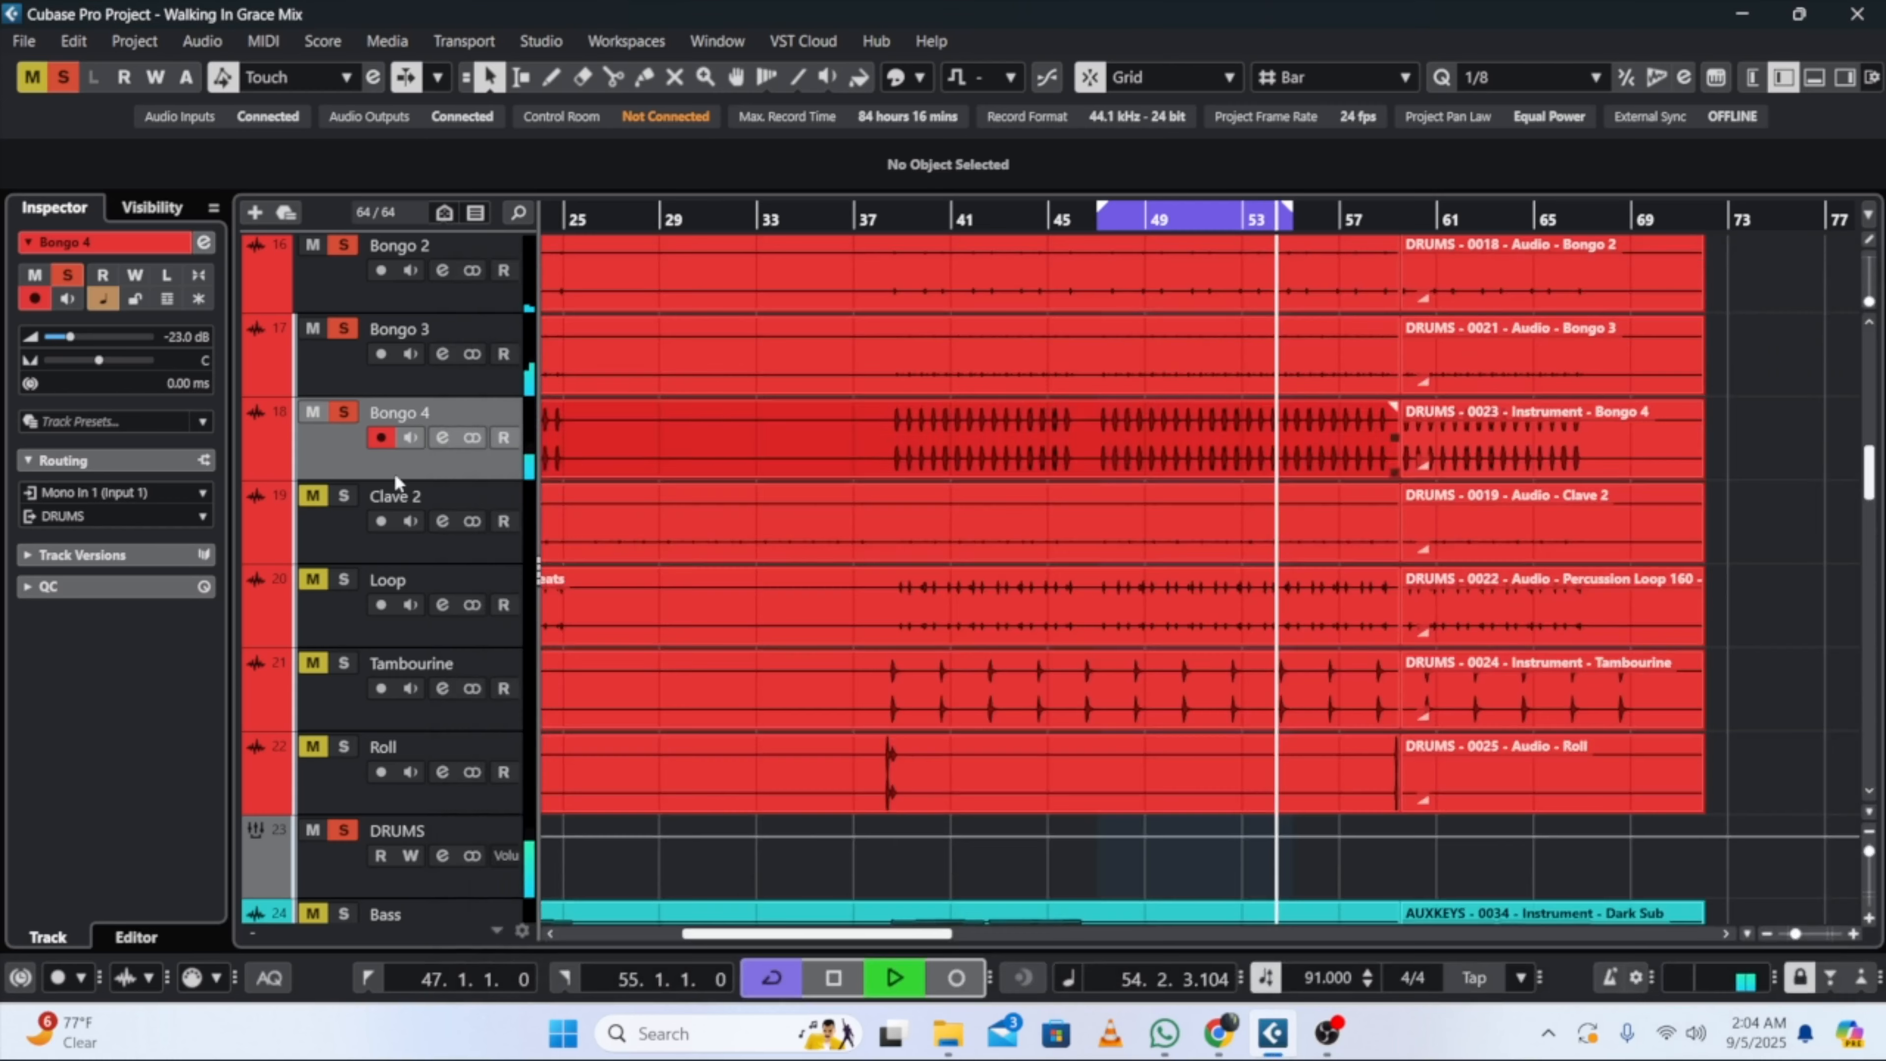
Step: Solo the Clave 2 track and insert FabFilter Pro-Q 4 in its first insert slot
{"action": "left_click", "coordinate": [344, 496]}
{"action": "left_click", "coordinate": [357, 544]}
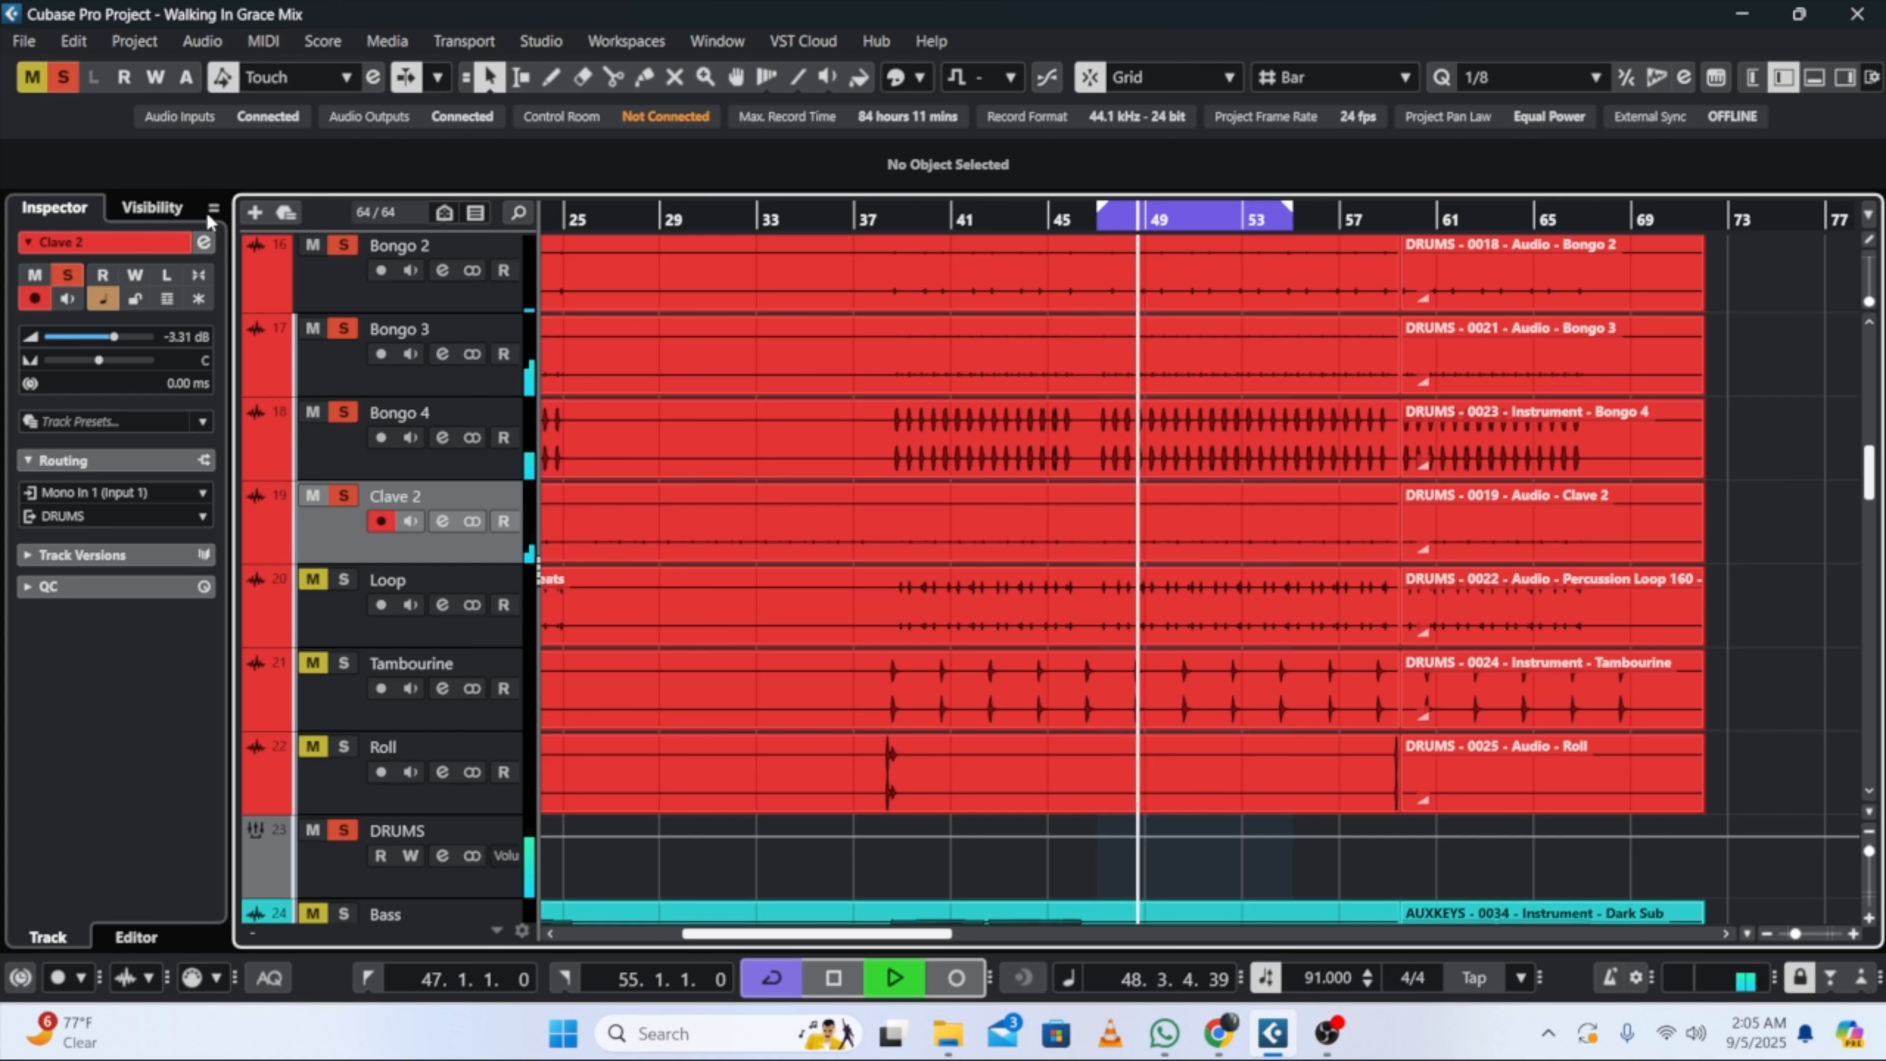
{"action": "left_click", "coordinate": [204, 243]}
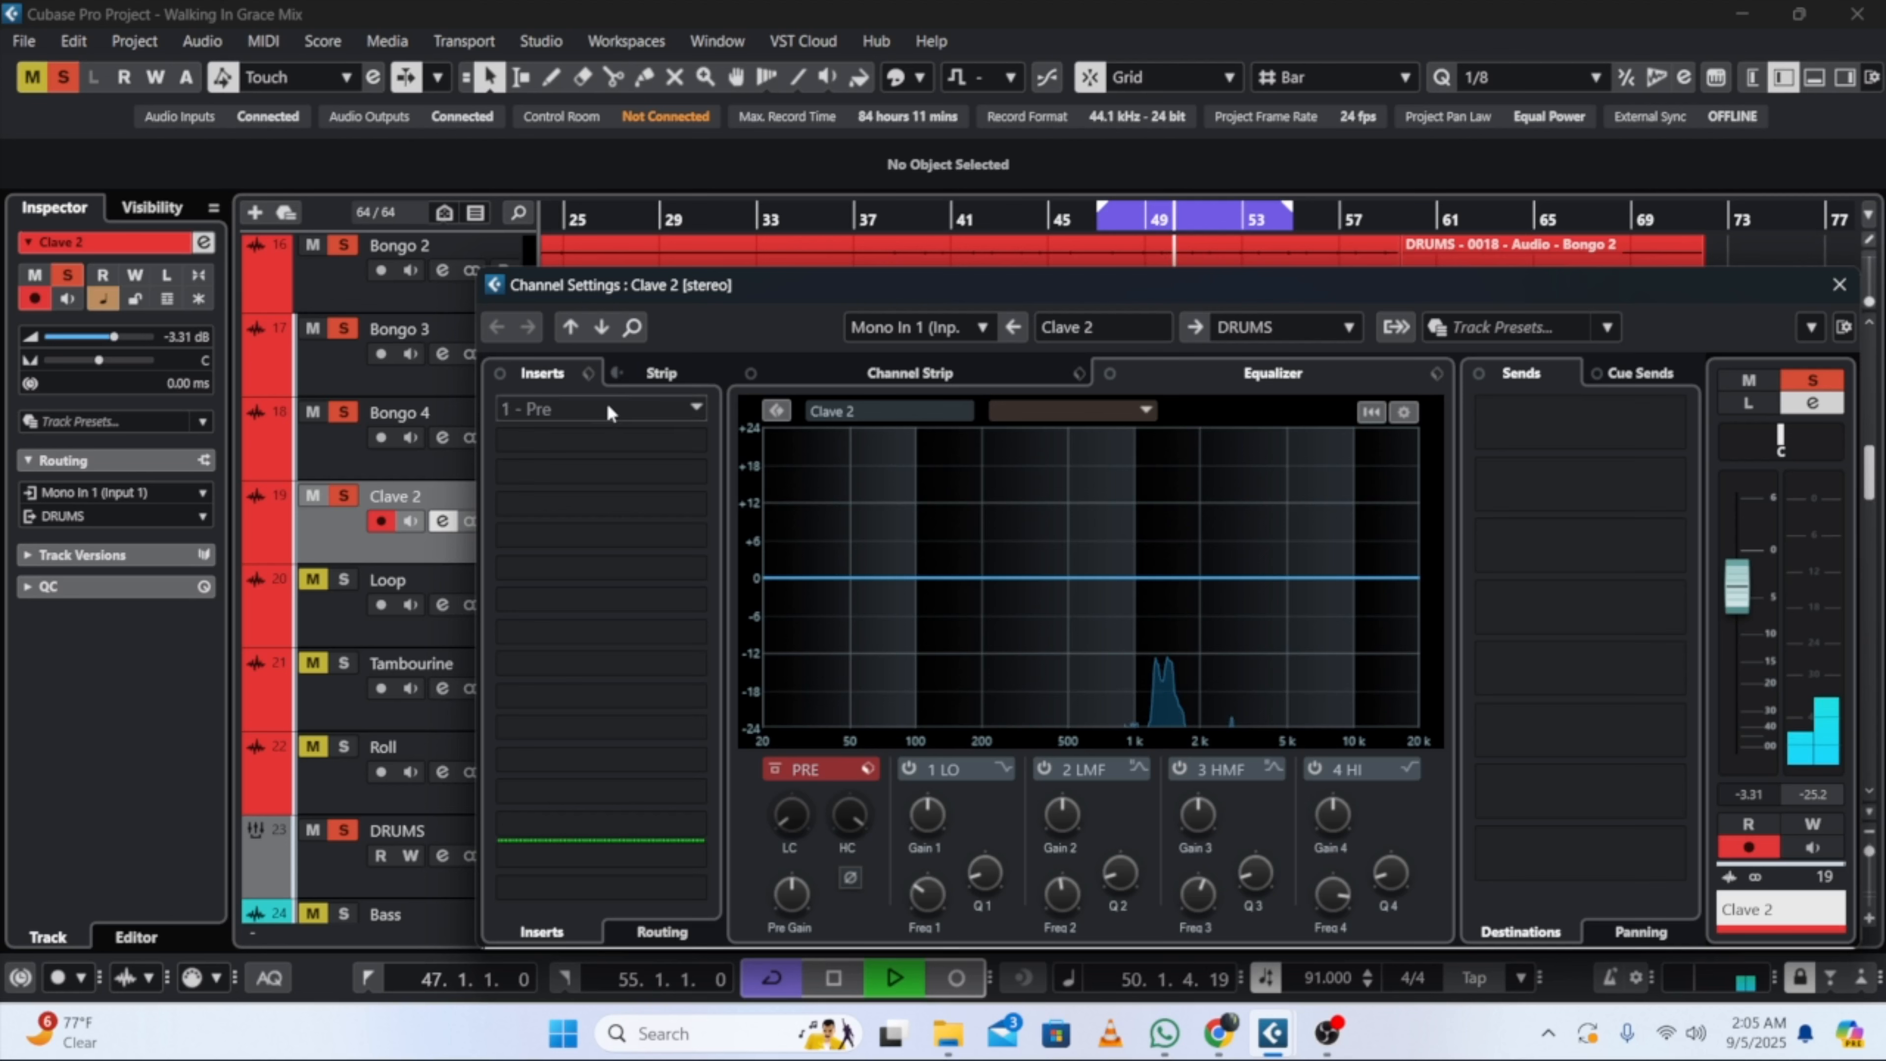
{"action": "left_click", "coordinate": [606, 401]}
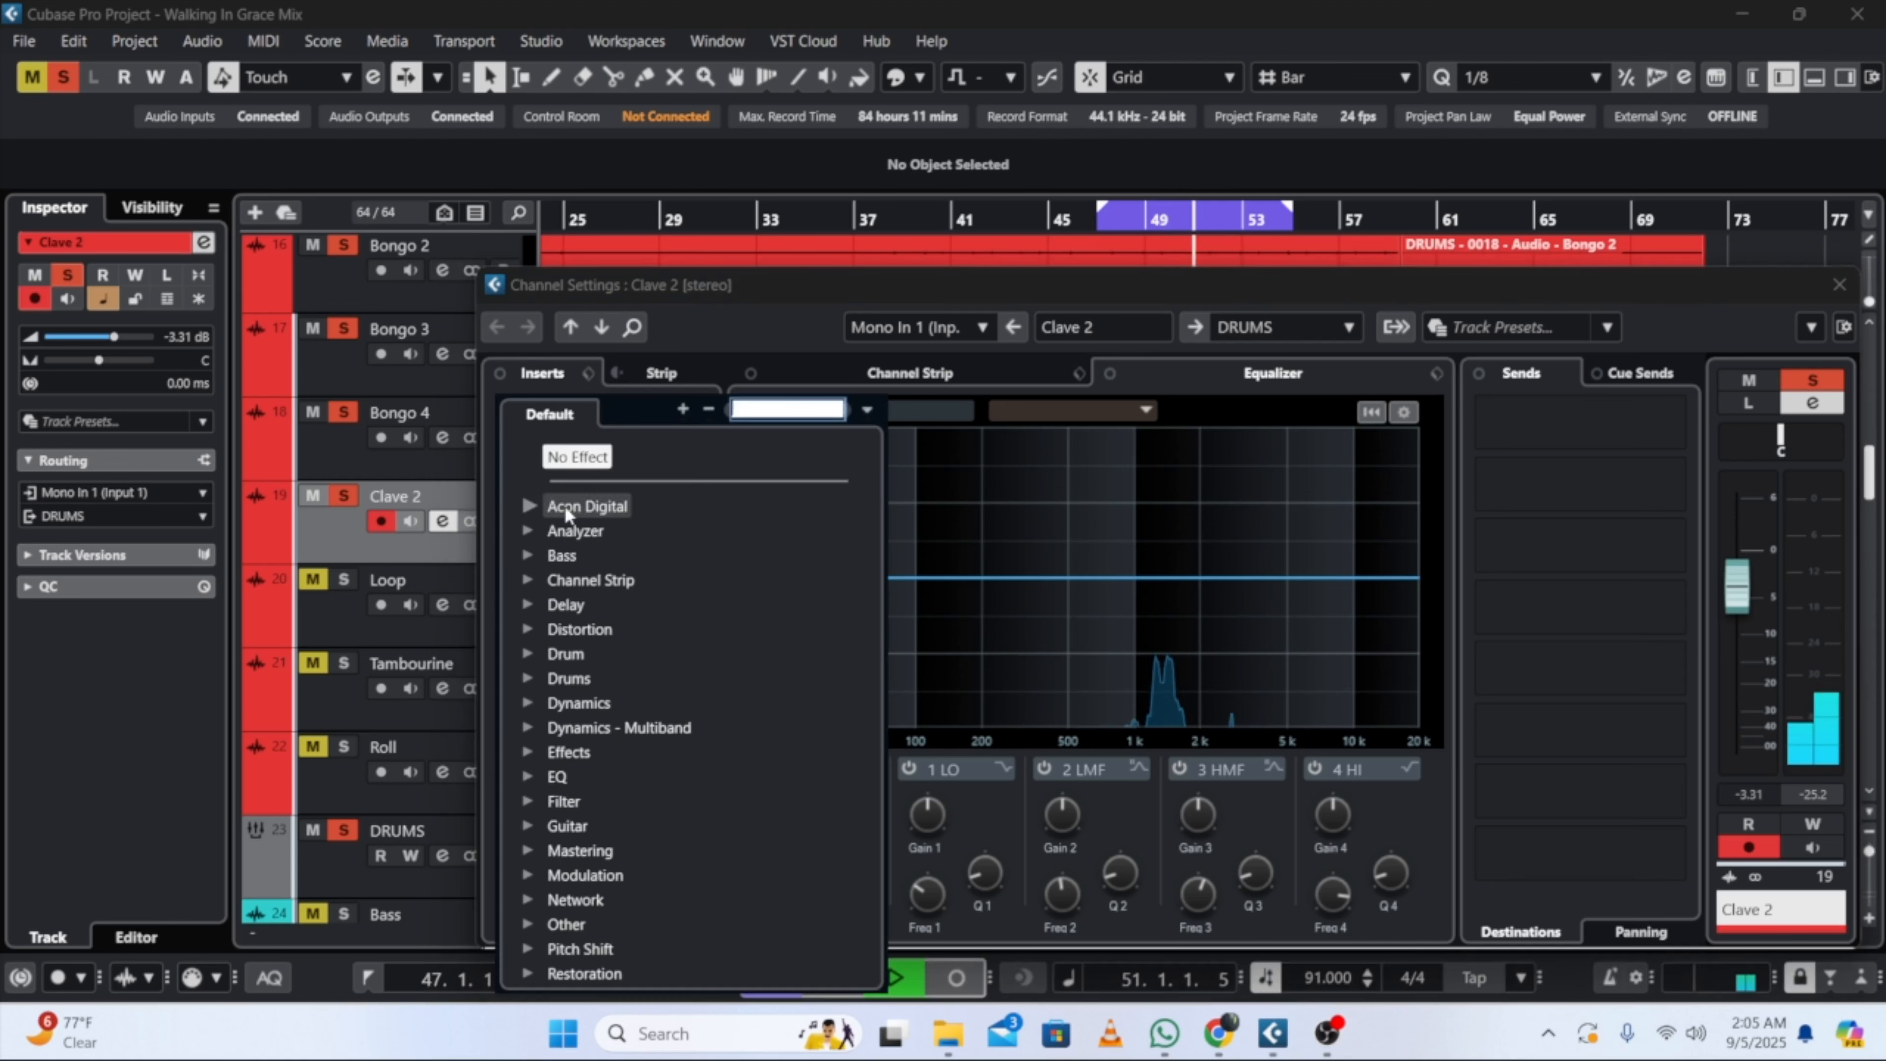
{"action": "left_click", "coordinate": [529, 505]}
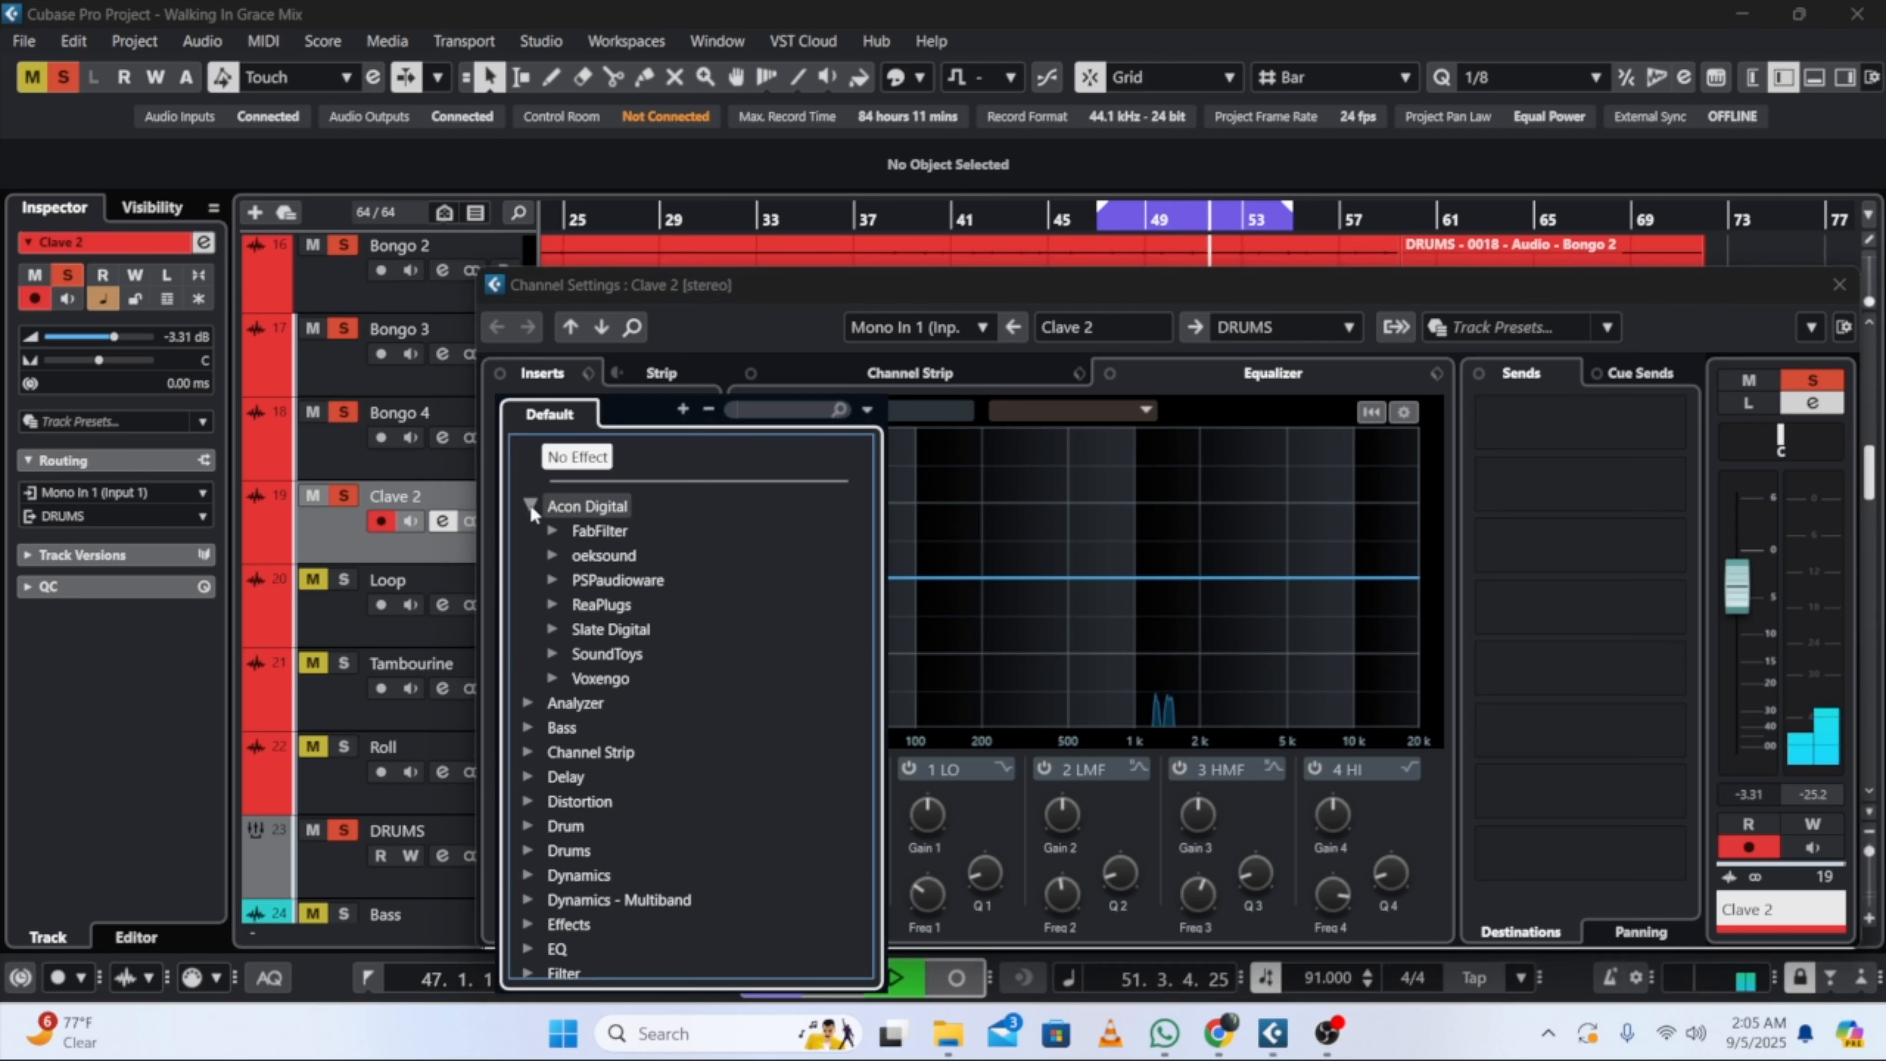
{"action": "left_click", "coordinate": [552, 531]}
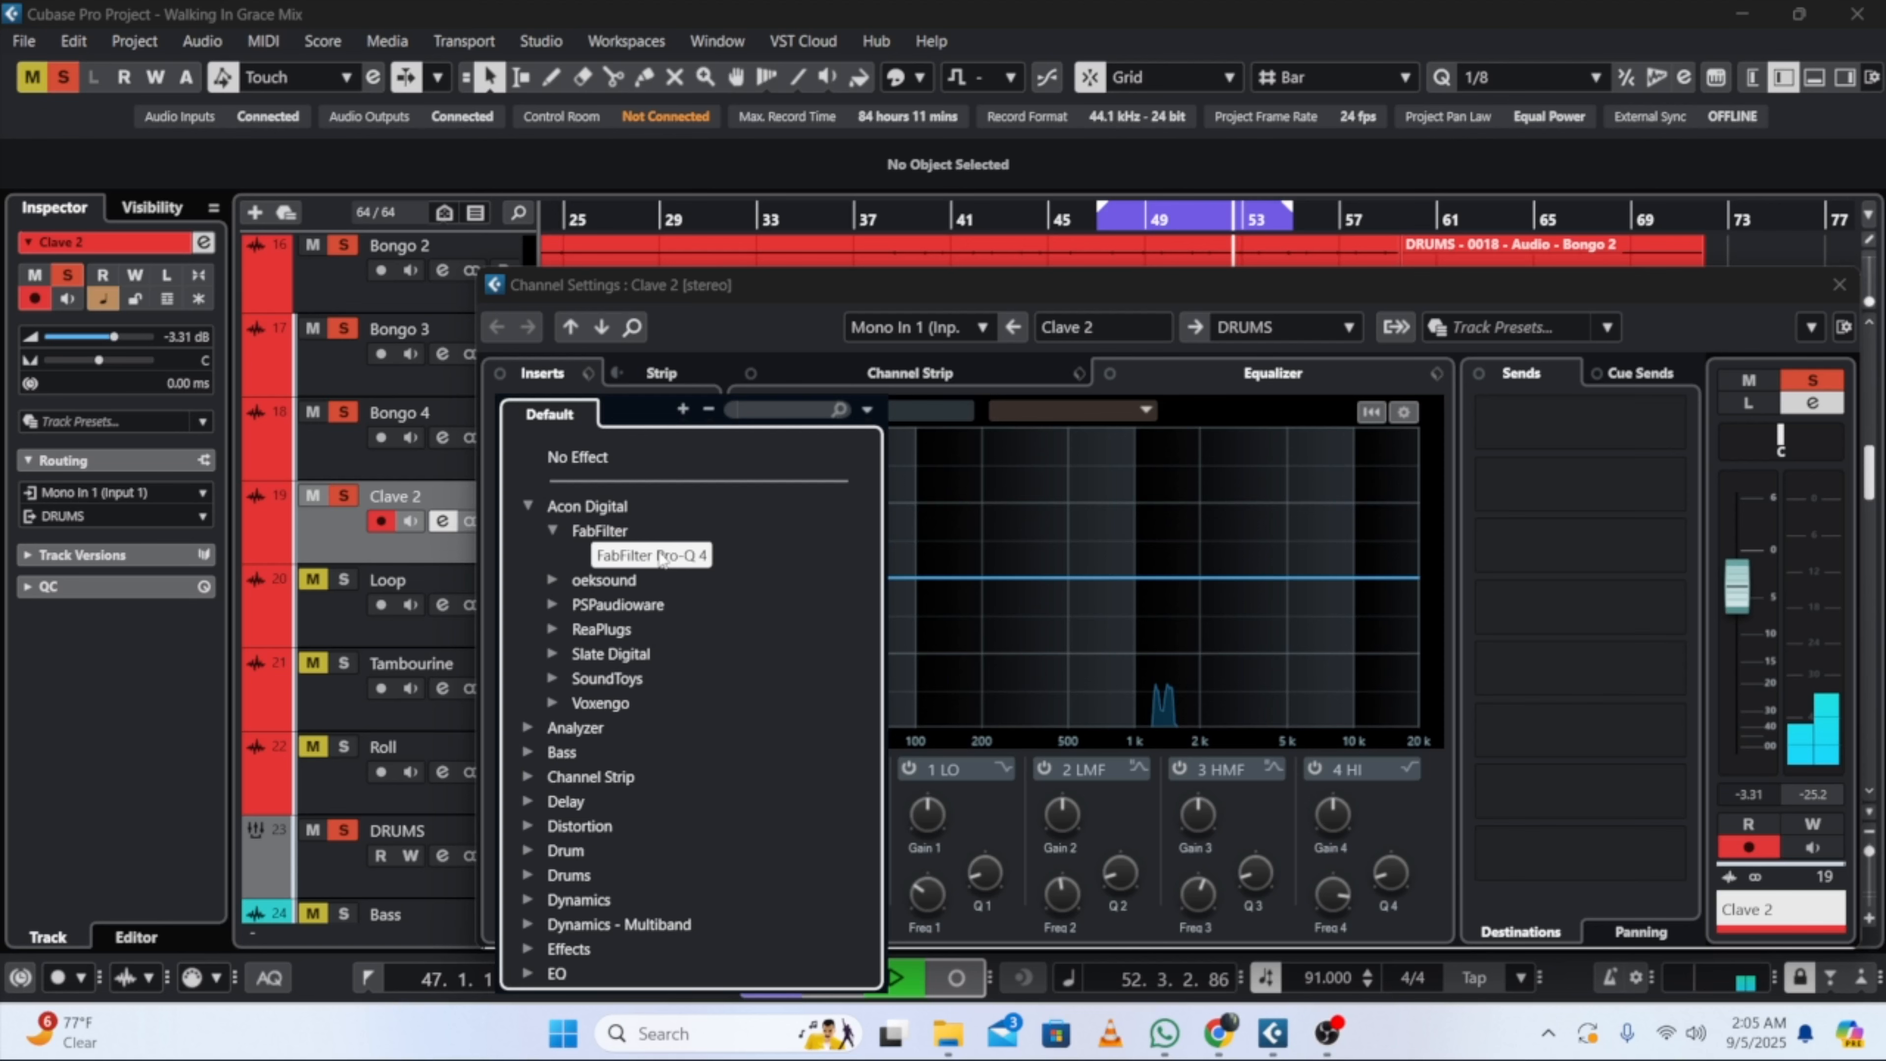
{"action": "left_click", "coordinate": [661, 558]}
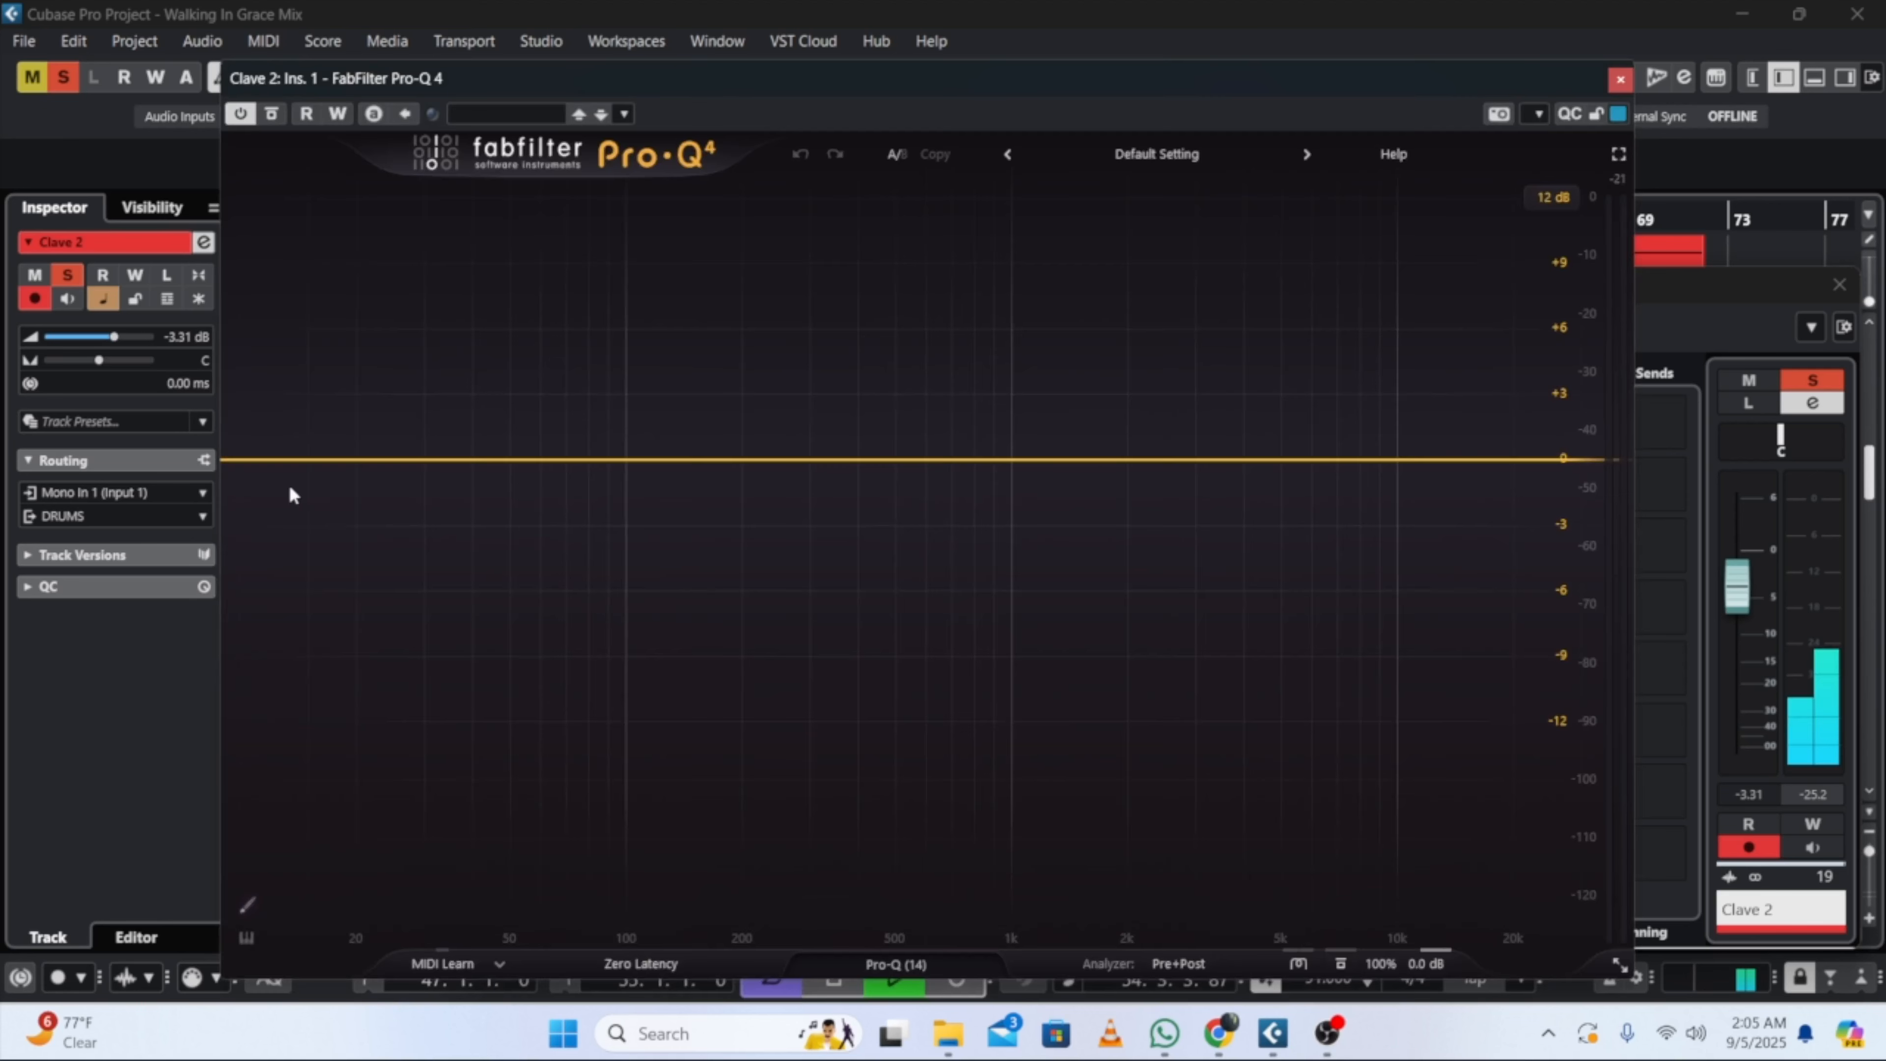
Step: Add a low cut with a 36 dB/oct slope to Clave 2 and raise its frequency to about 781 Hz
{"action": "left_click", "coordinate": [255, 460]}
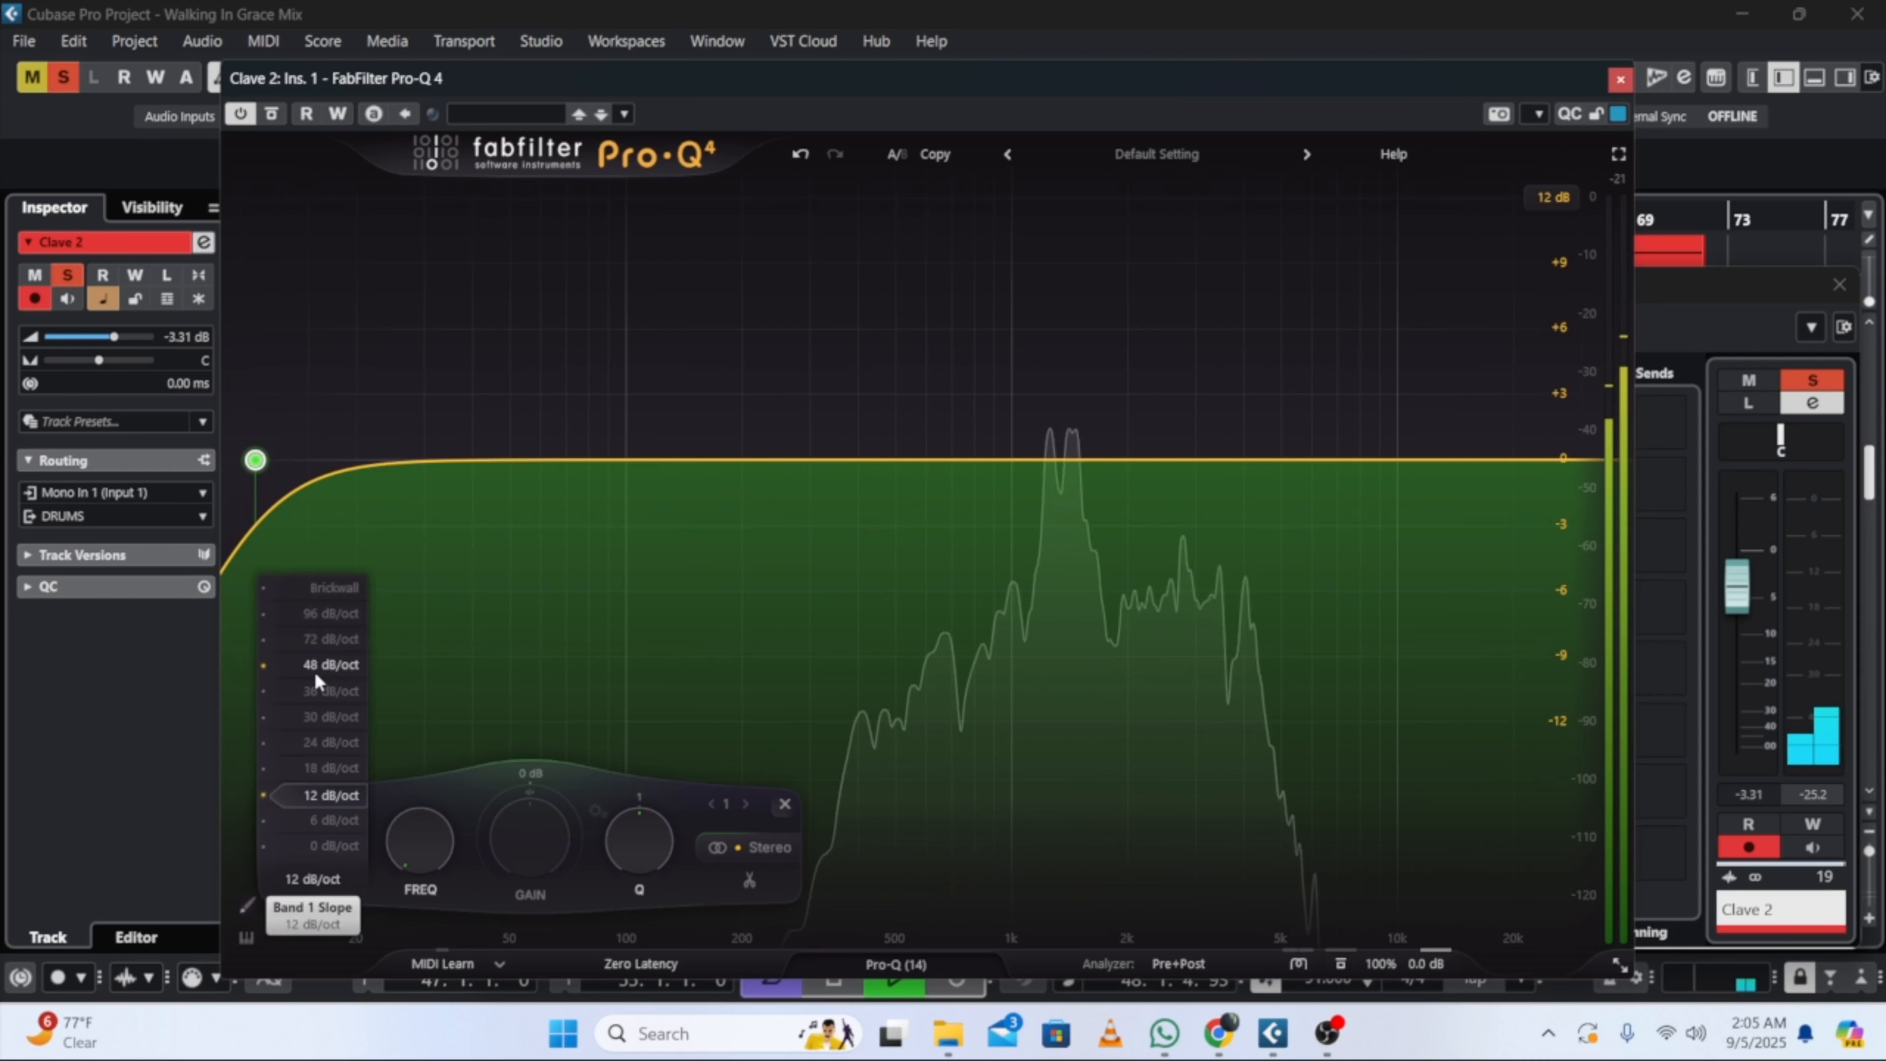
{"action": "left_click", "coordinate": [314, 687]}
{"action": "left_click_drag", "start_coordinate": [413, 784], "coordinate": [341, 728]}
Step: Add a bell band on the clave's main peak, cut it to about -2.35 dB, and close the equalizer and channel settings
{"action": "left_click", "coordinate": [1064, 473]}
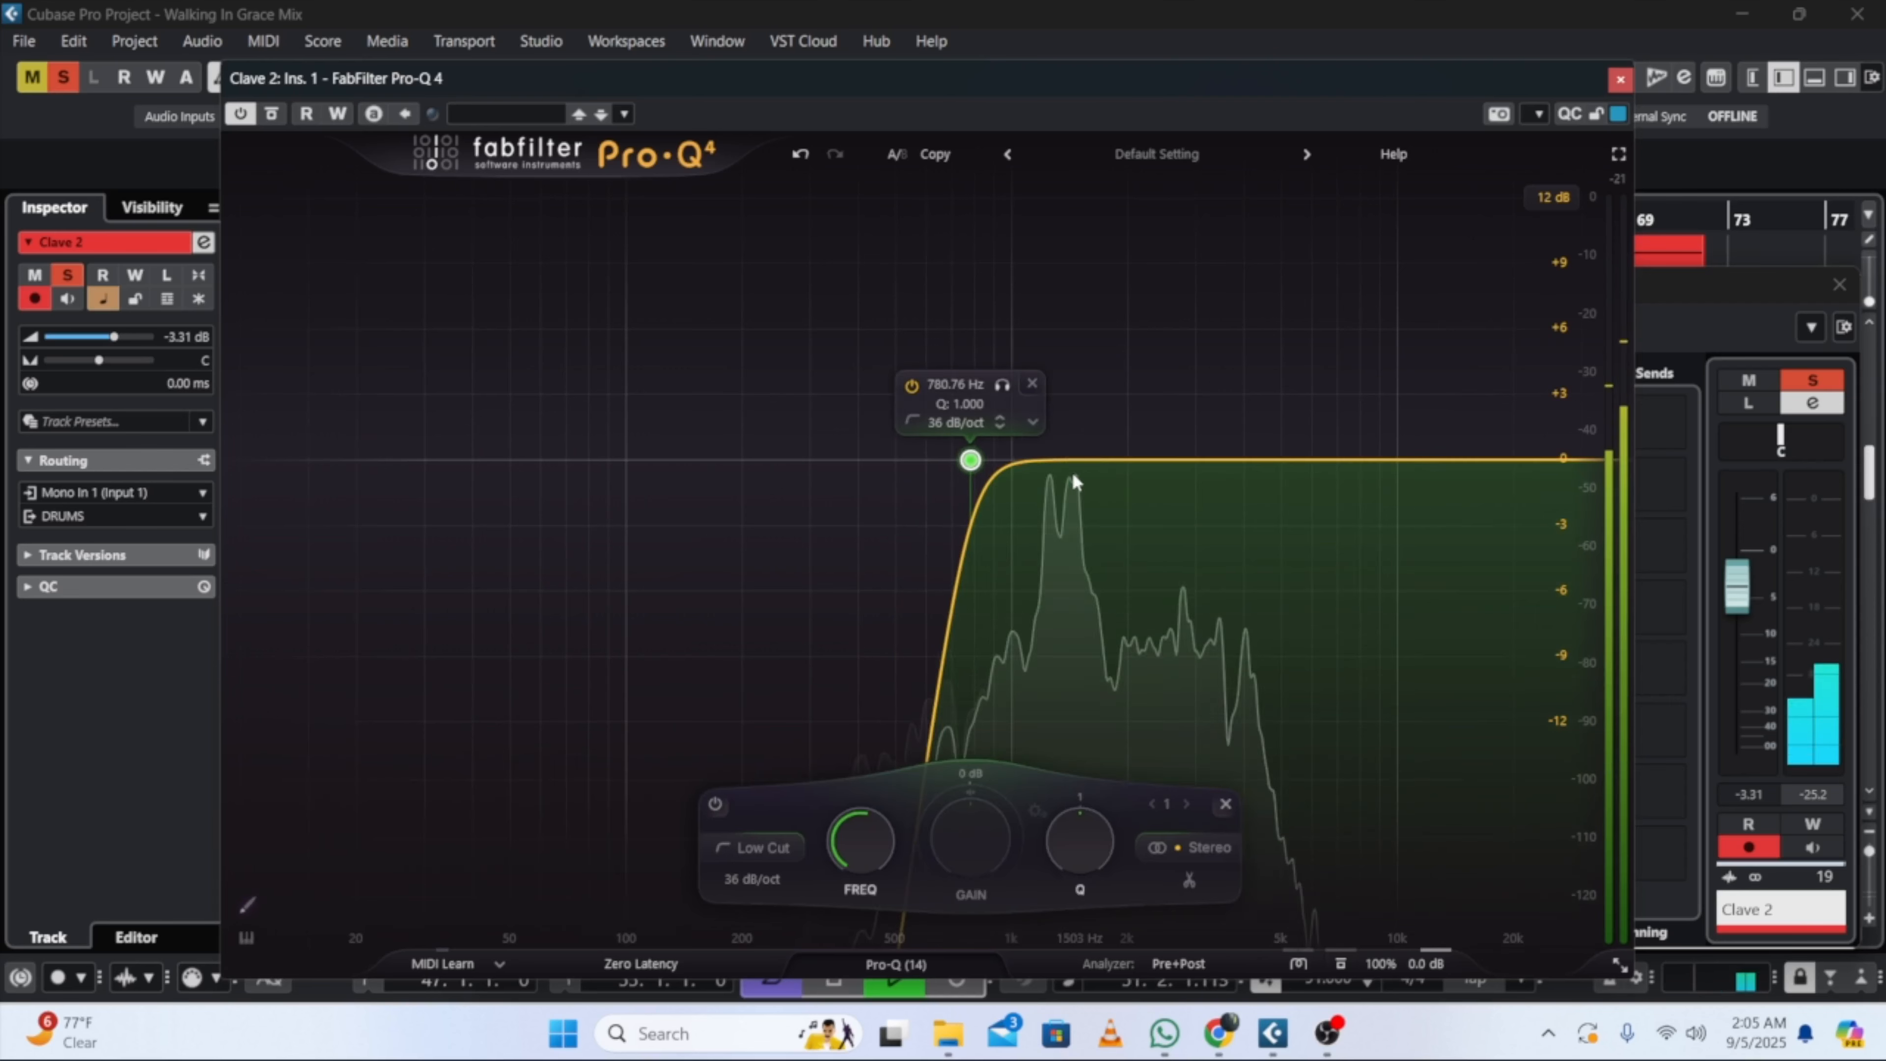
{"action": "left_click_drag", "start_coordinate": [1053, 830], "coordinate": [1055, 860]}
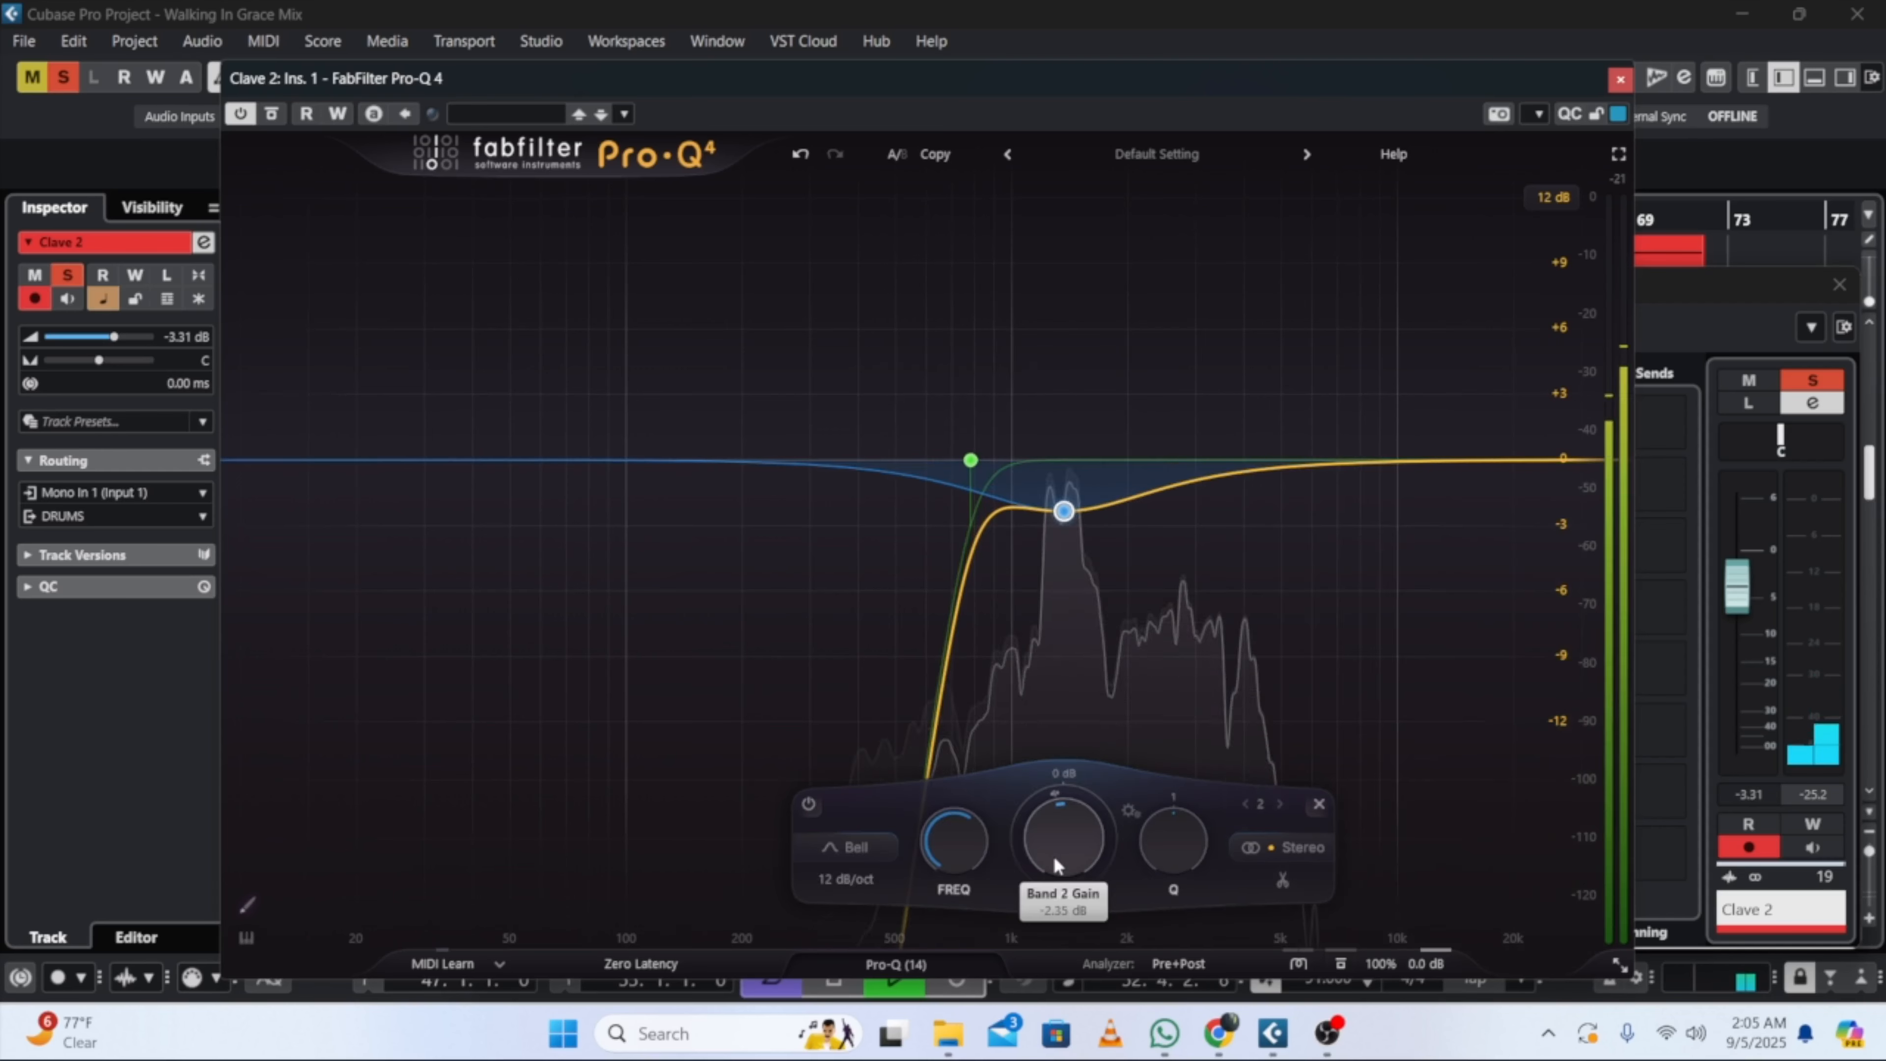
{"action": "left_click", "coordinate": [1620, 80]}
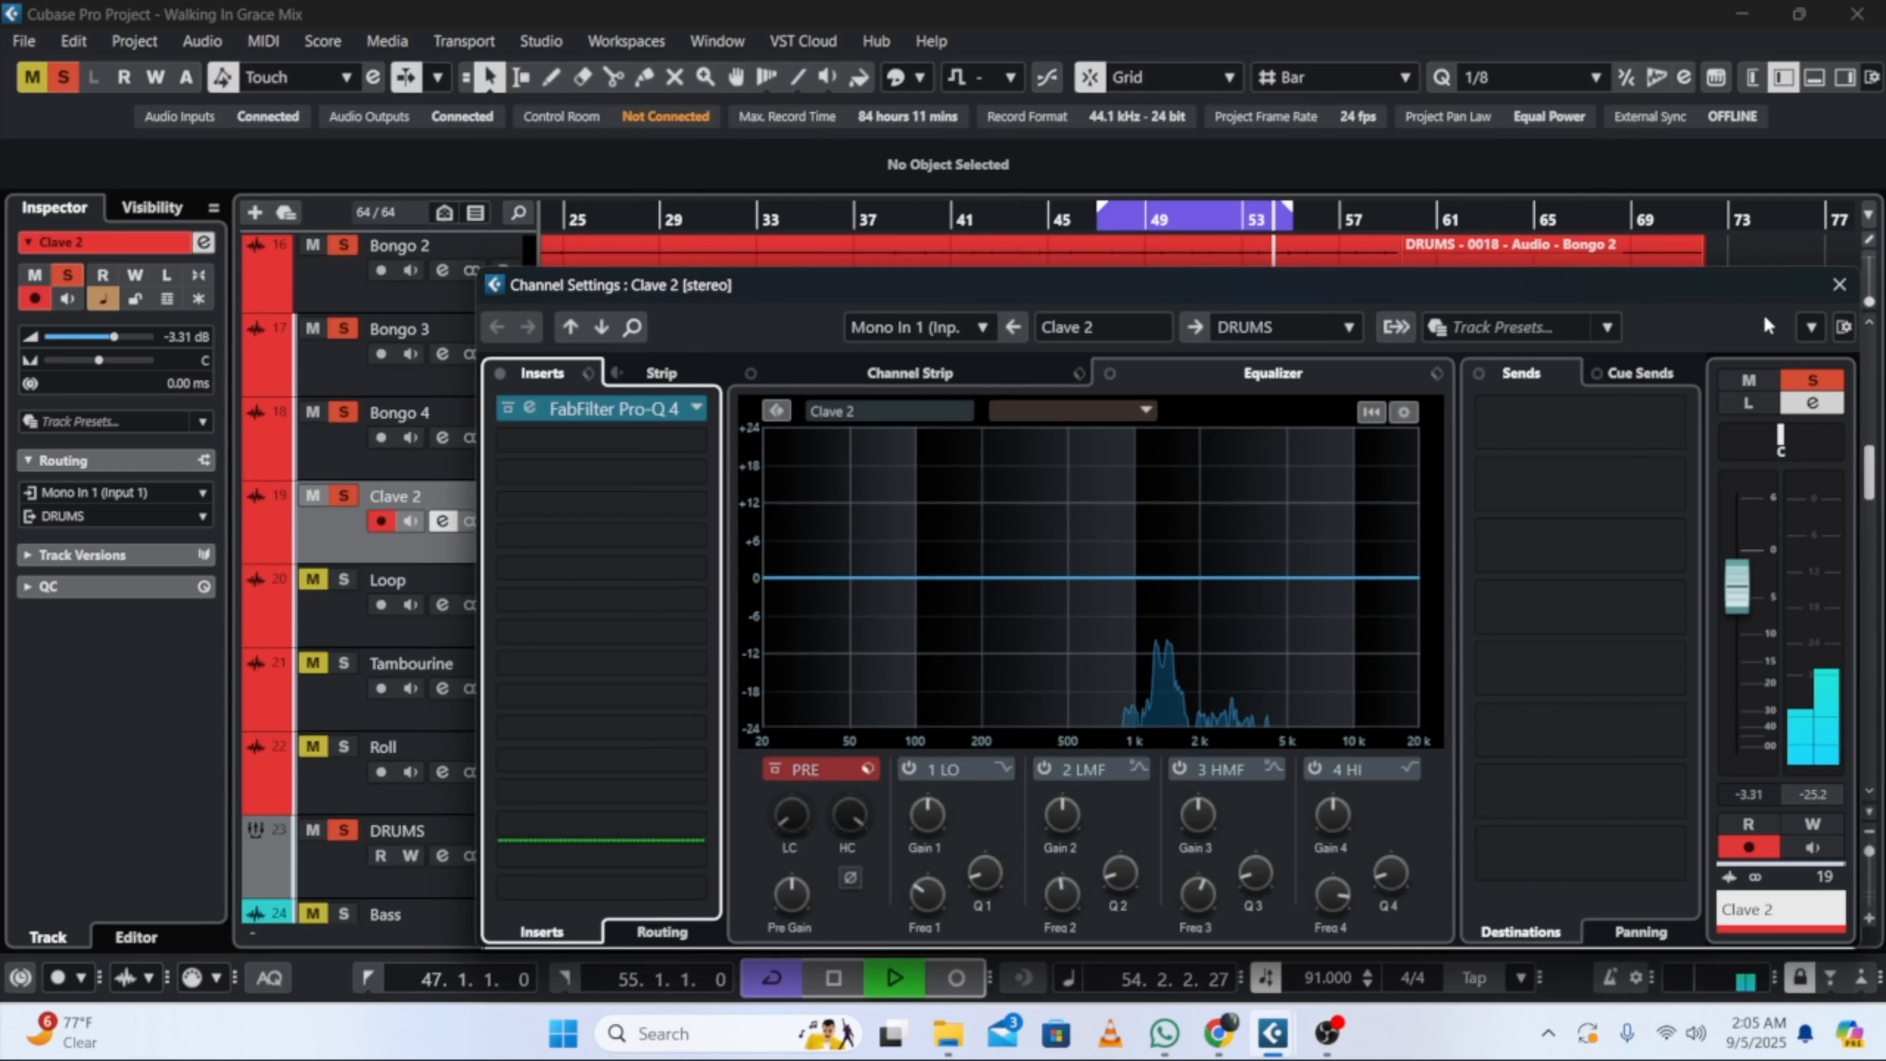
{"action": "left_click", "coordinate": [1839, 284]}
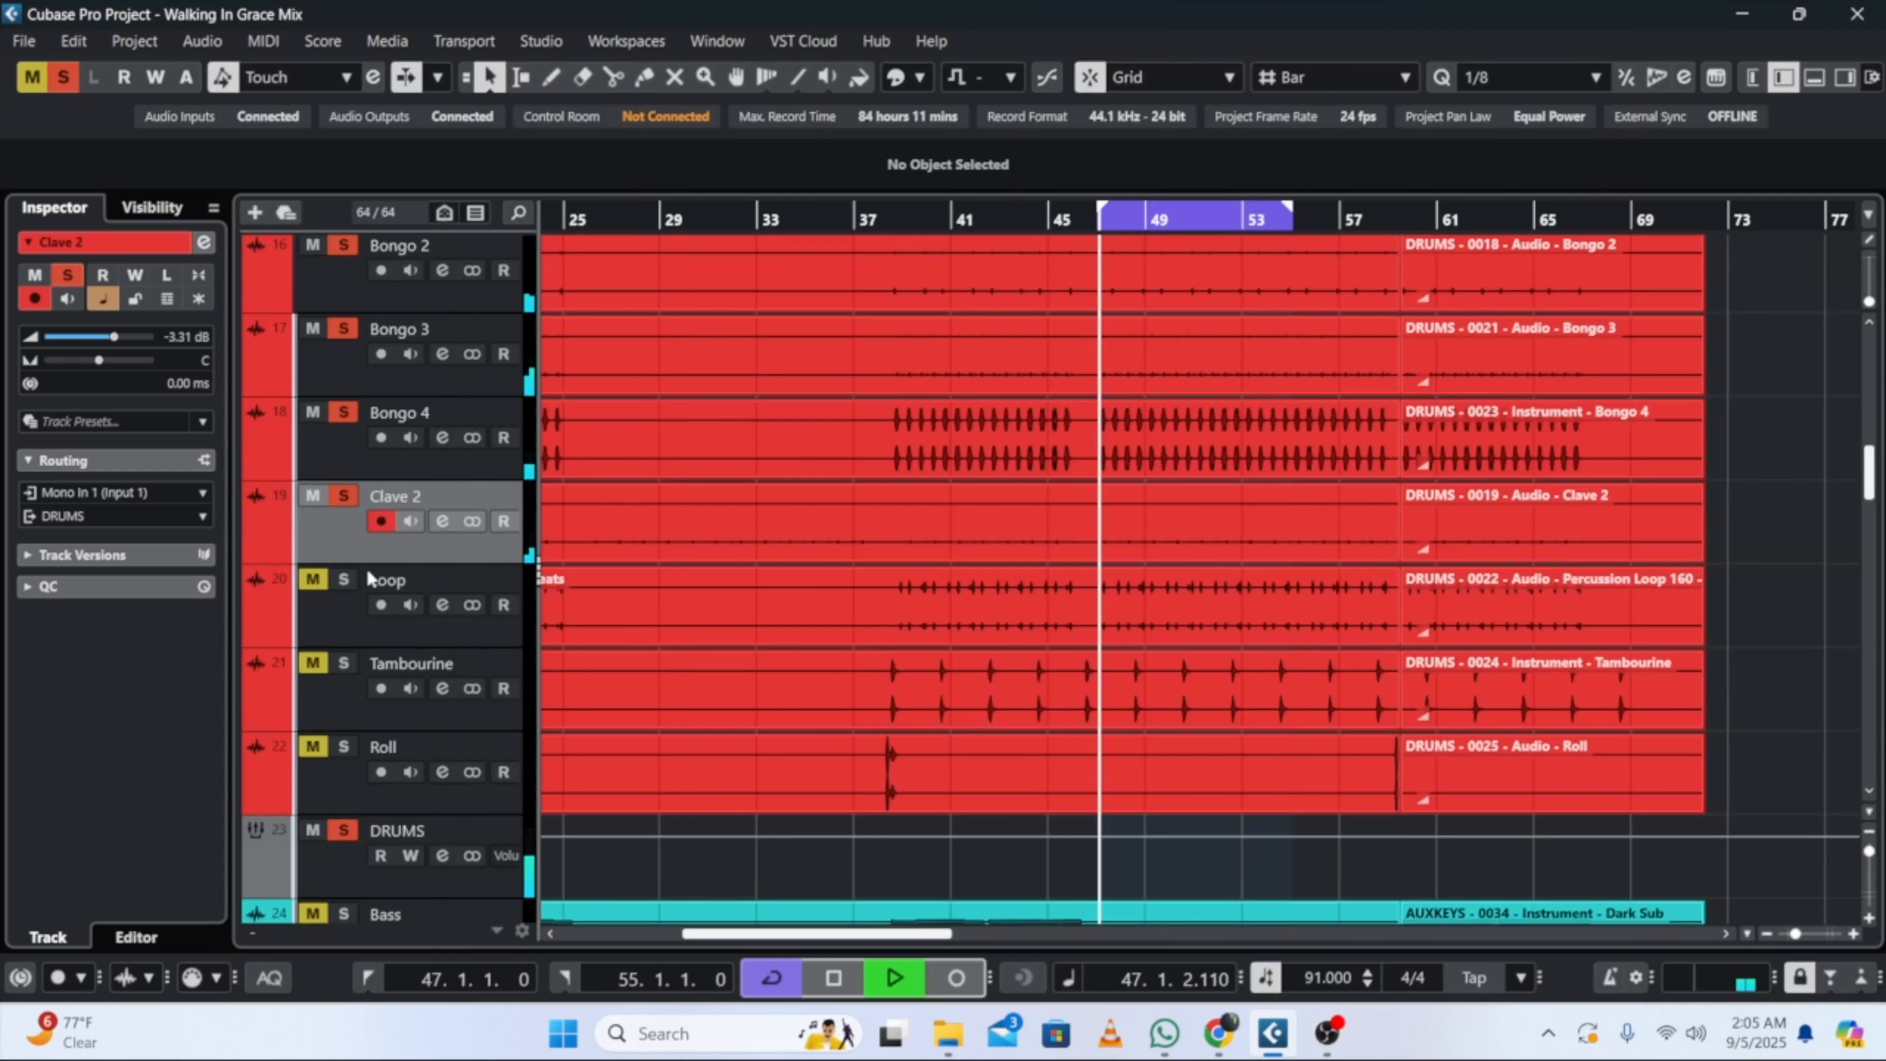
Step: Solo the Loop track and insert FabFilter Pro-Q 4 in its first insert slot
{"action": "left_click", "coordinate": [347, 580]}
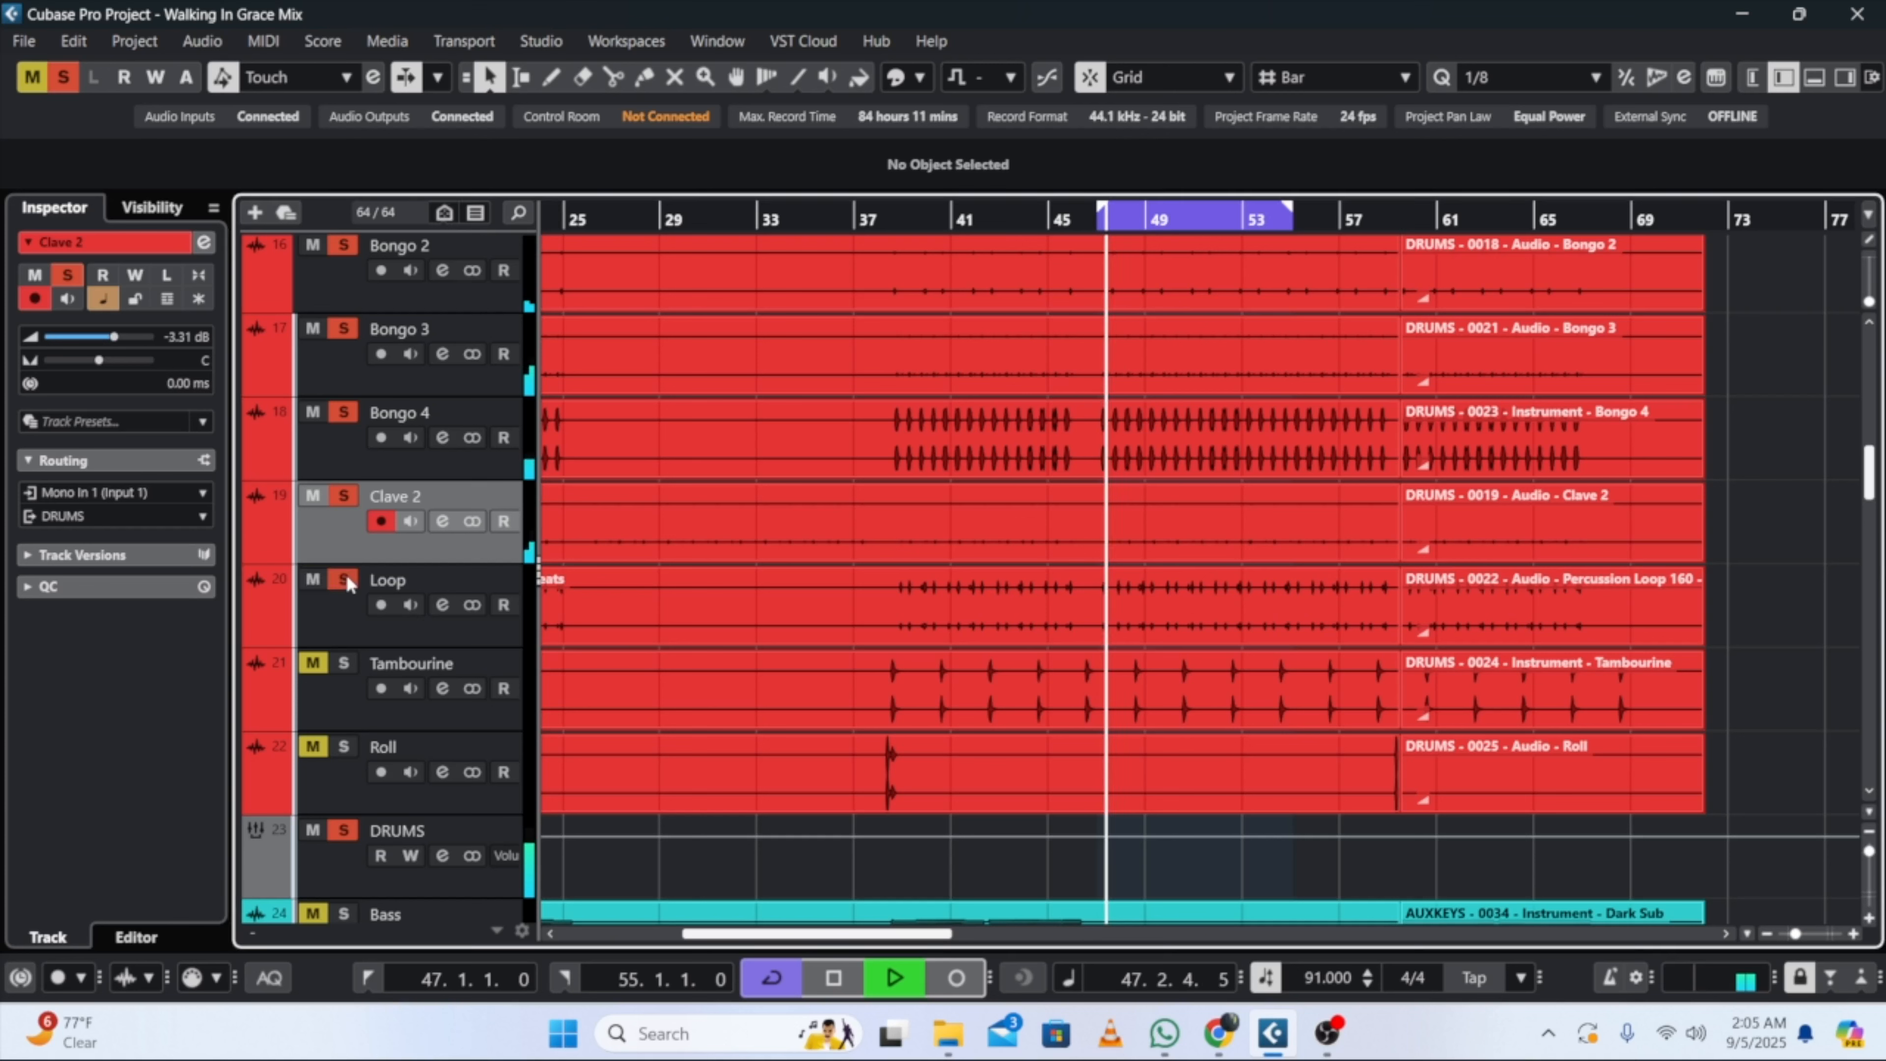
{"action": "left_click", "coordinate": [352, 632]}
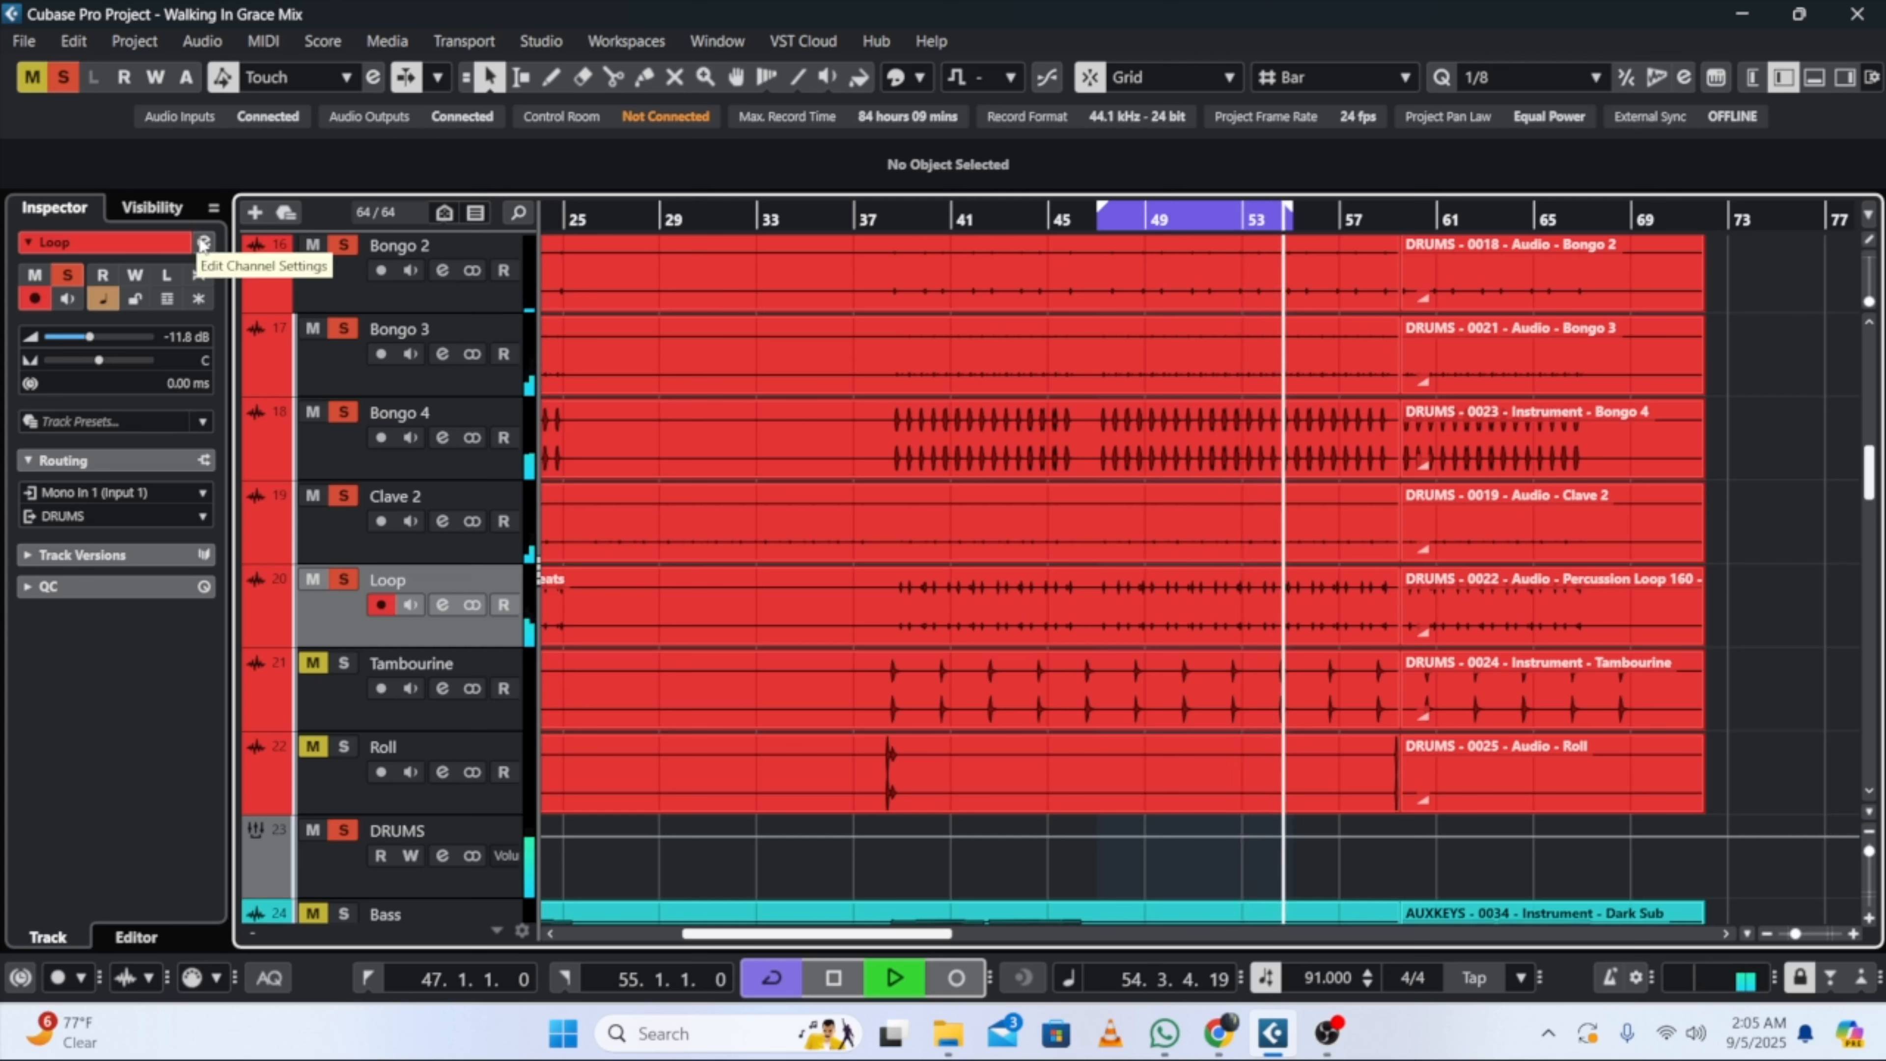
{"action": "left_click", "coordinate": [202, 243]}
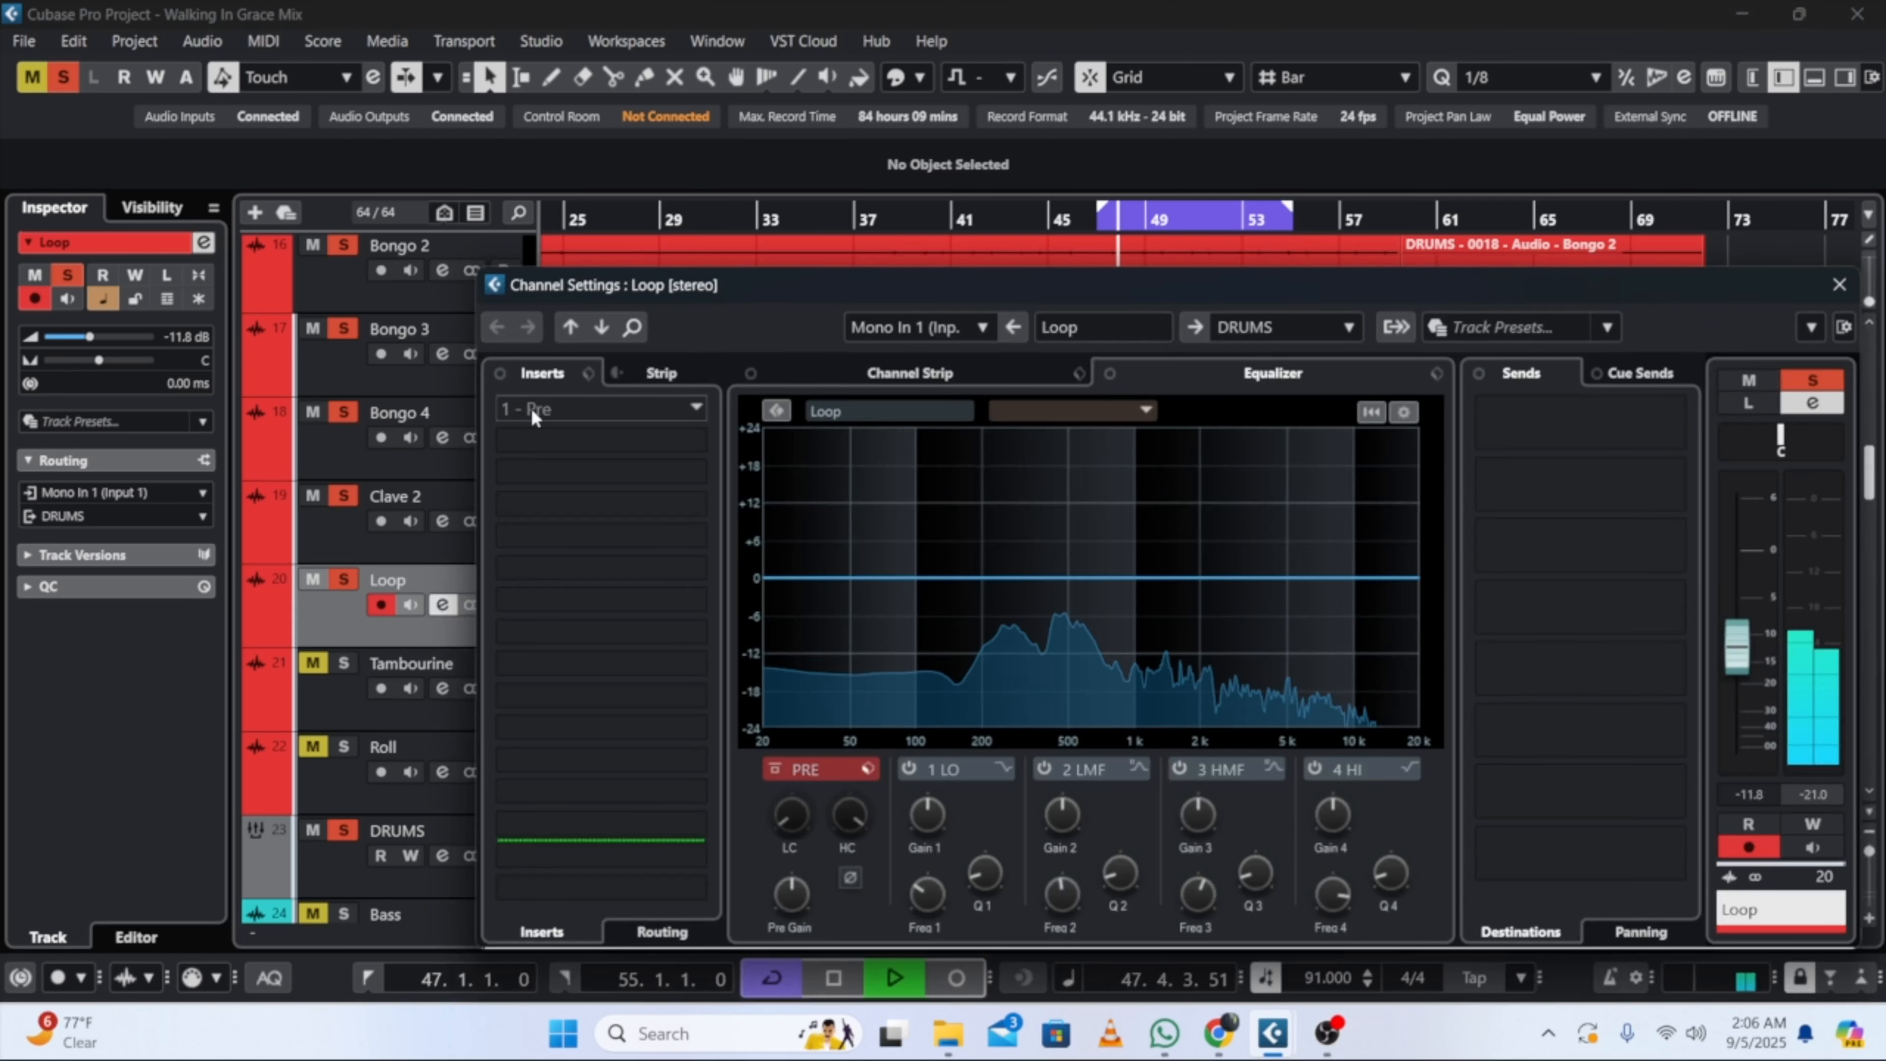
{"action": "left_click", "coordinate": [530, 406]}
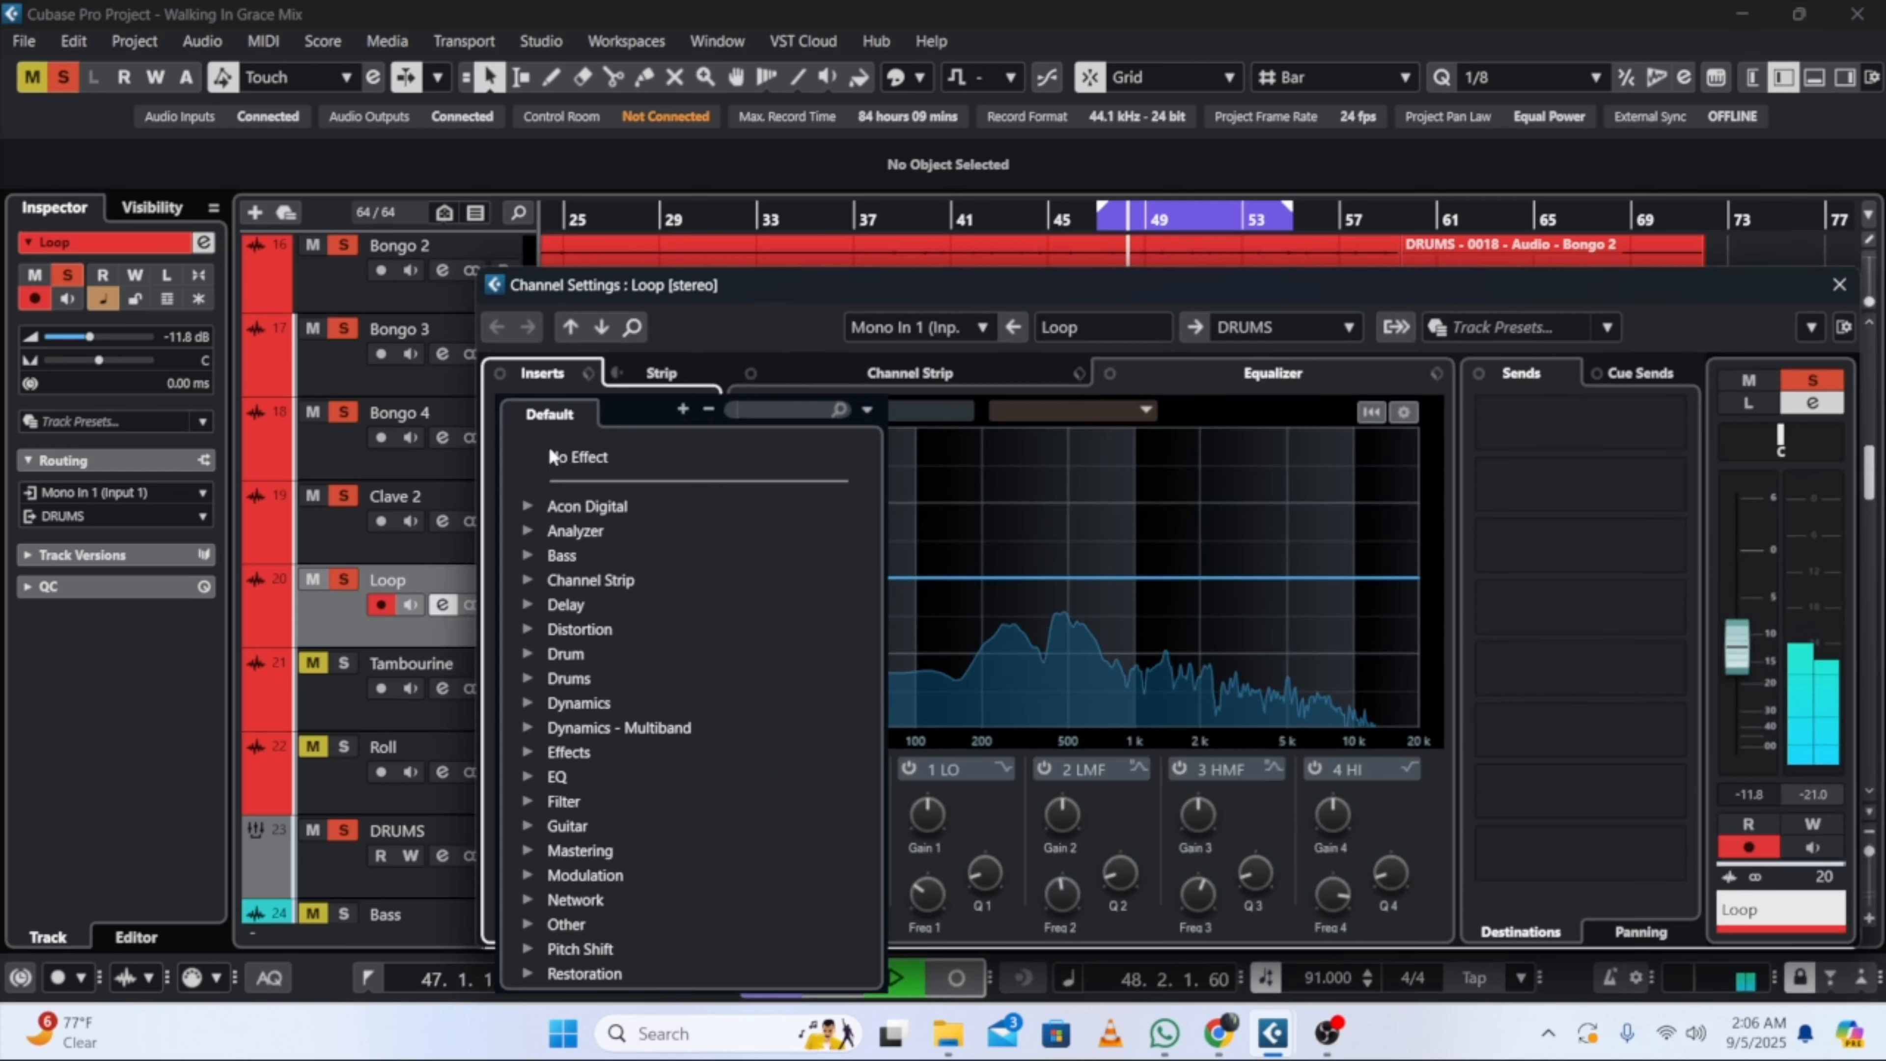
{"action": "left_click", "coordinate": [540, 504]}
{"action": "left_click", "coordinate": [559, 526]}
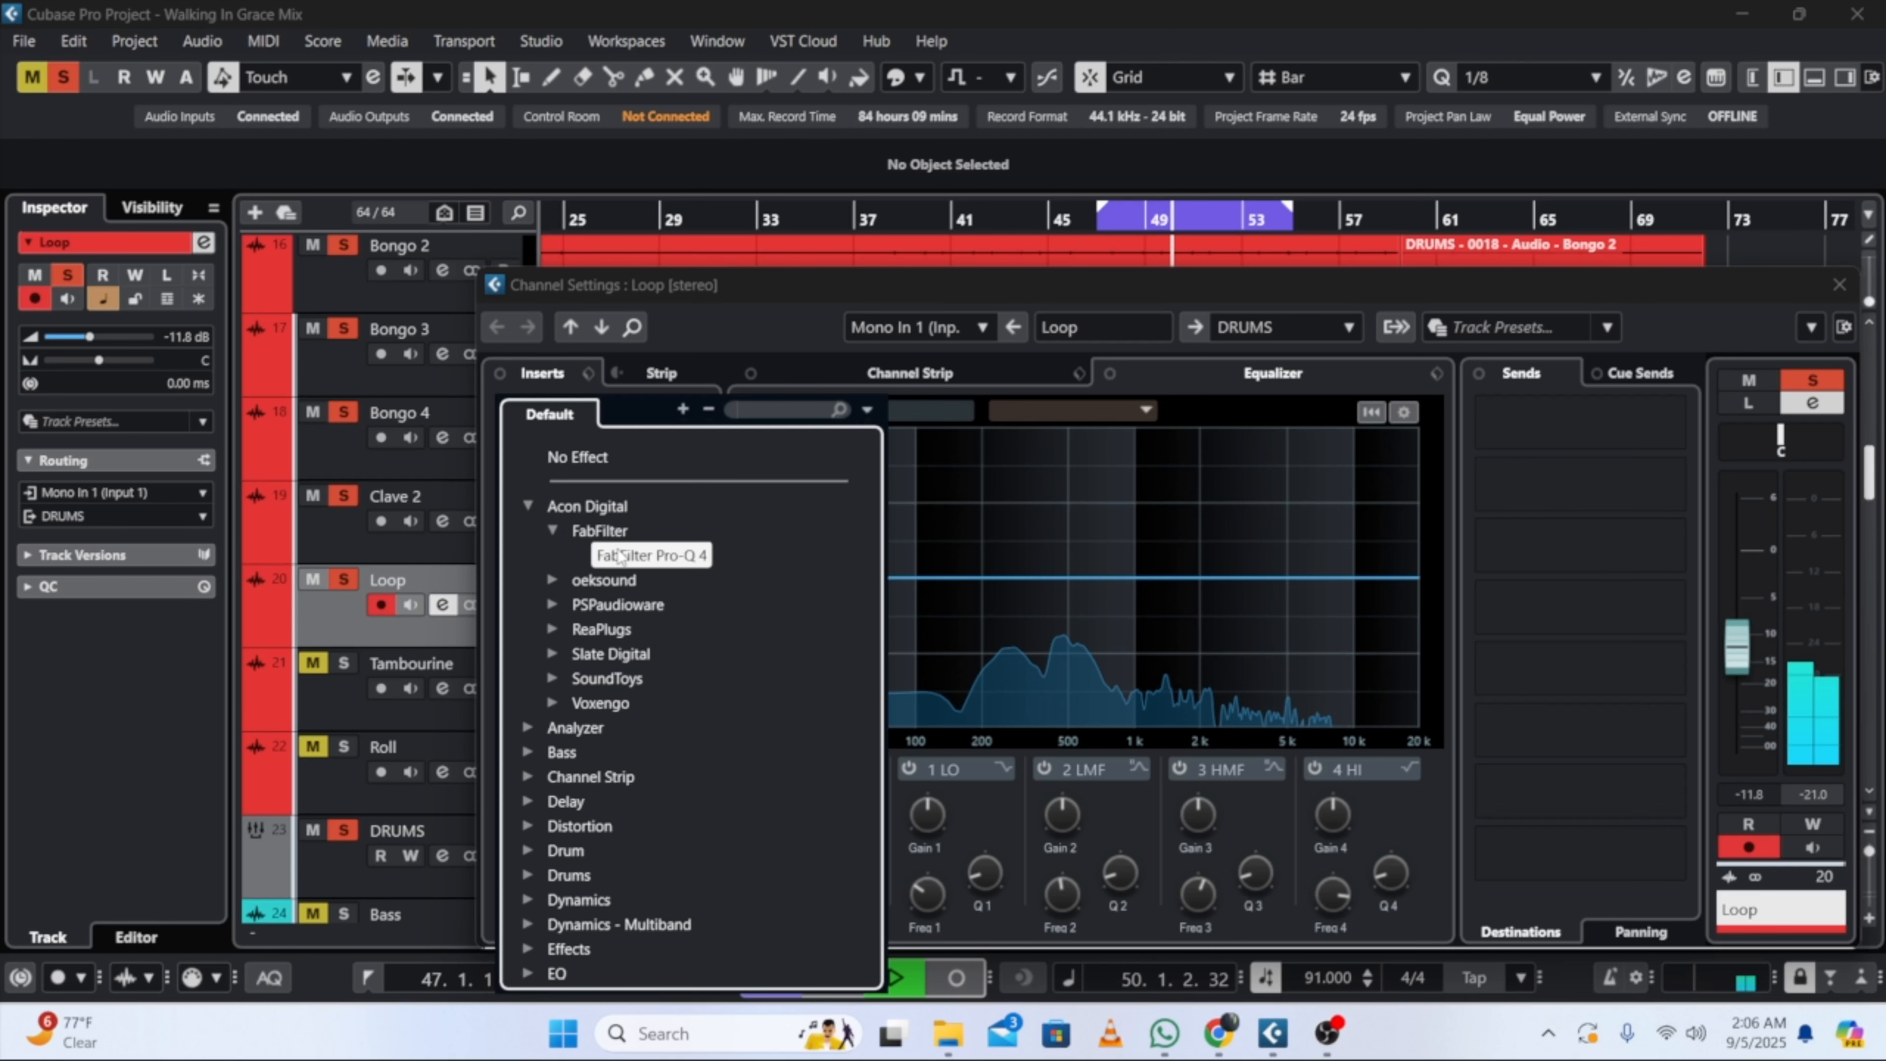
{"action": "left_click", "coordinate": [620, 555]}
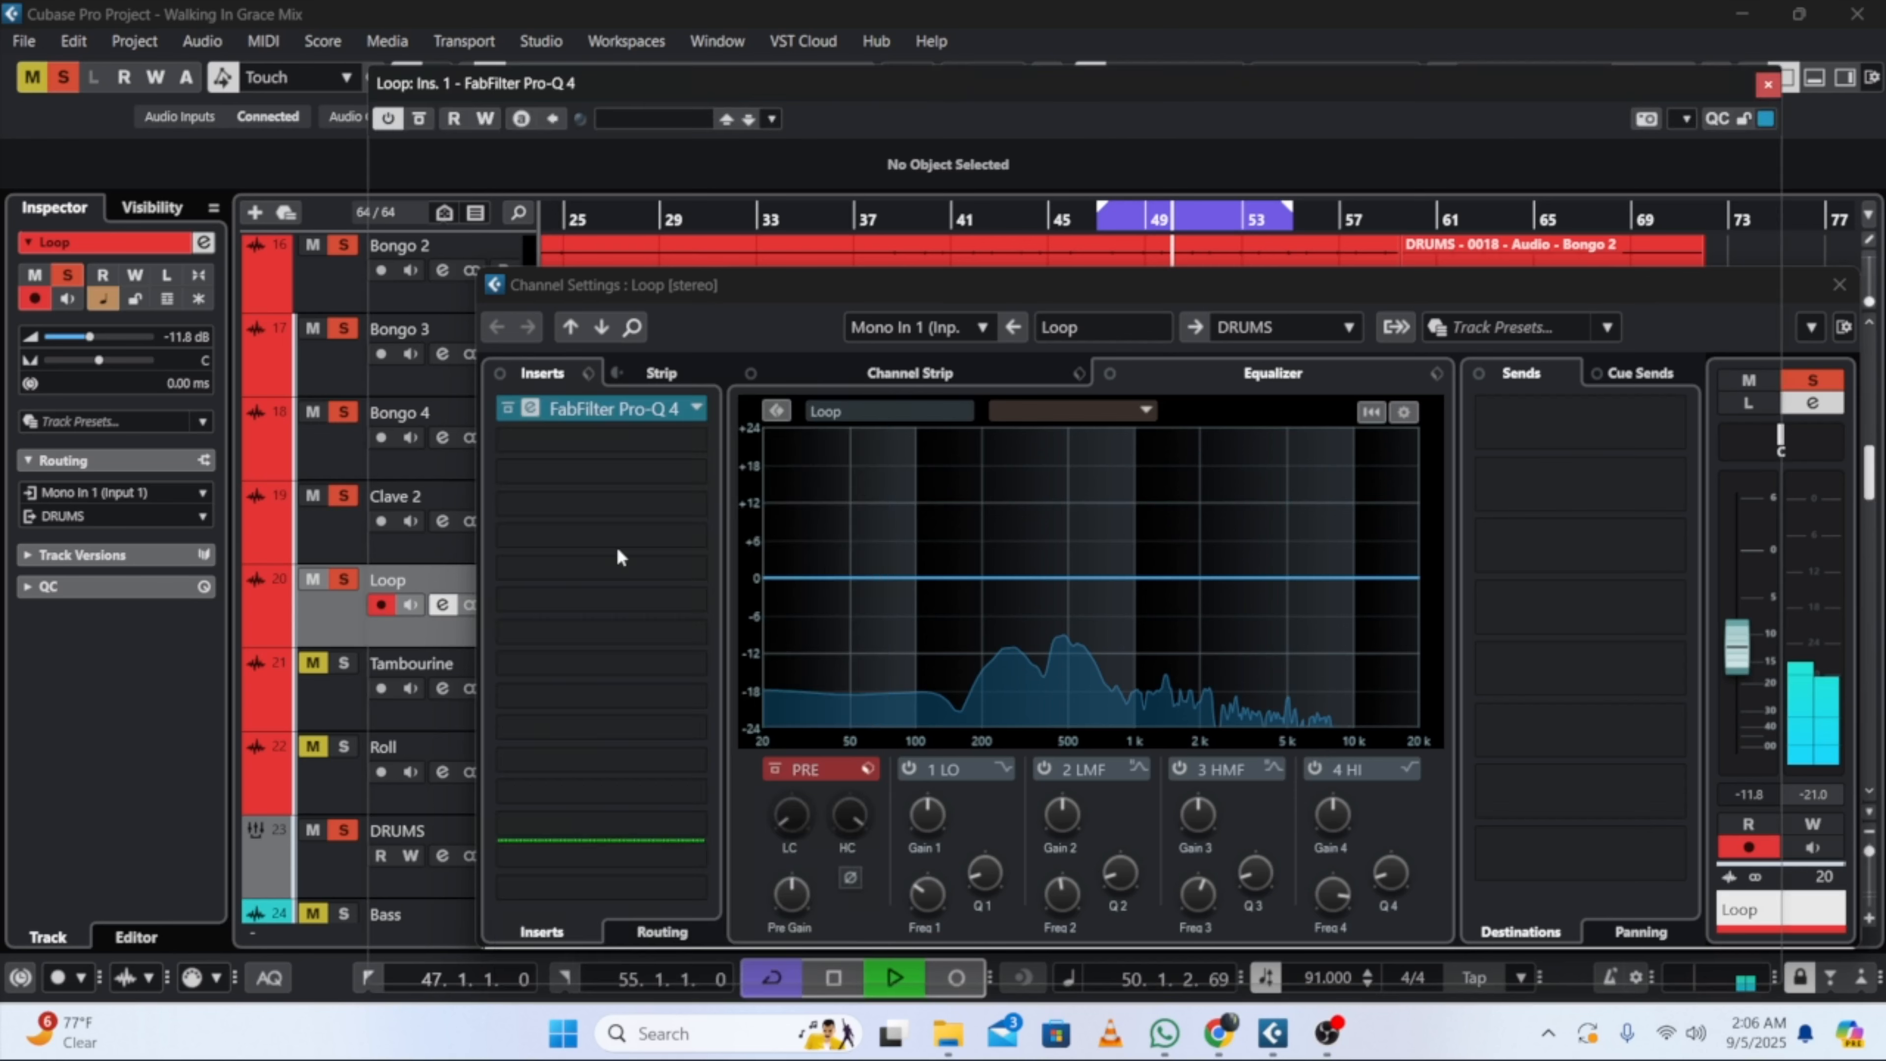
Step: Add a low cut with a 36 dB/oct slope to the Loop track and raise its frequency to about 359 Hz
{"action": "left_click", "coordinate": [405, 465]}
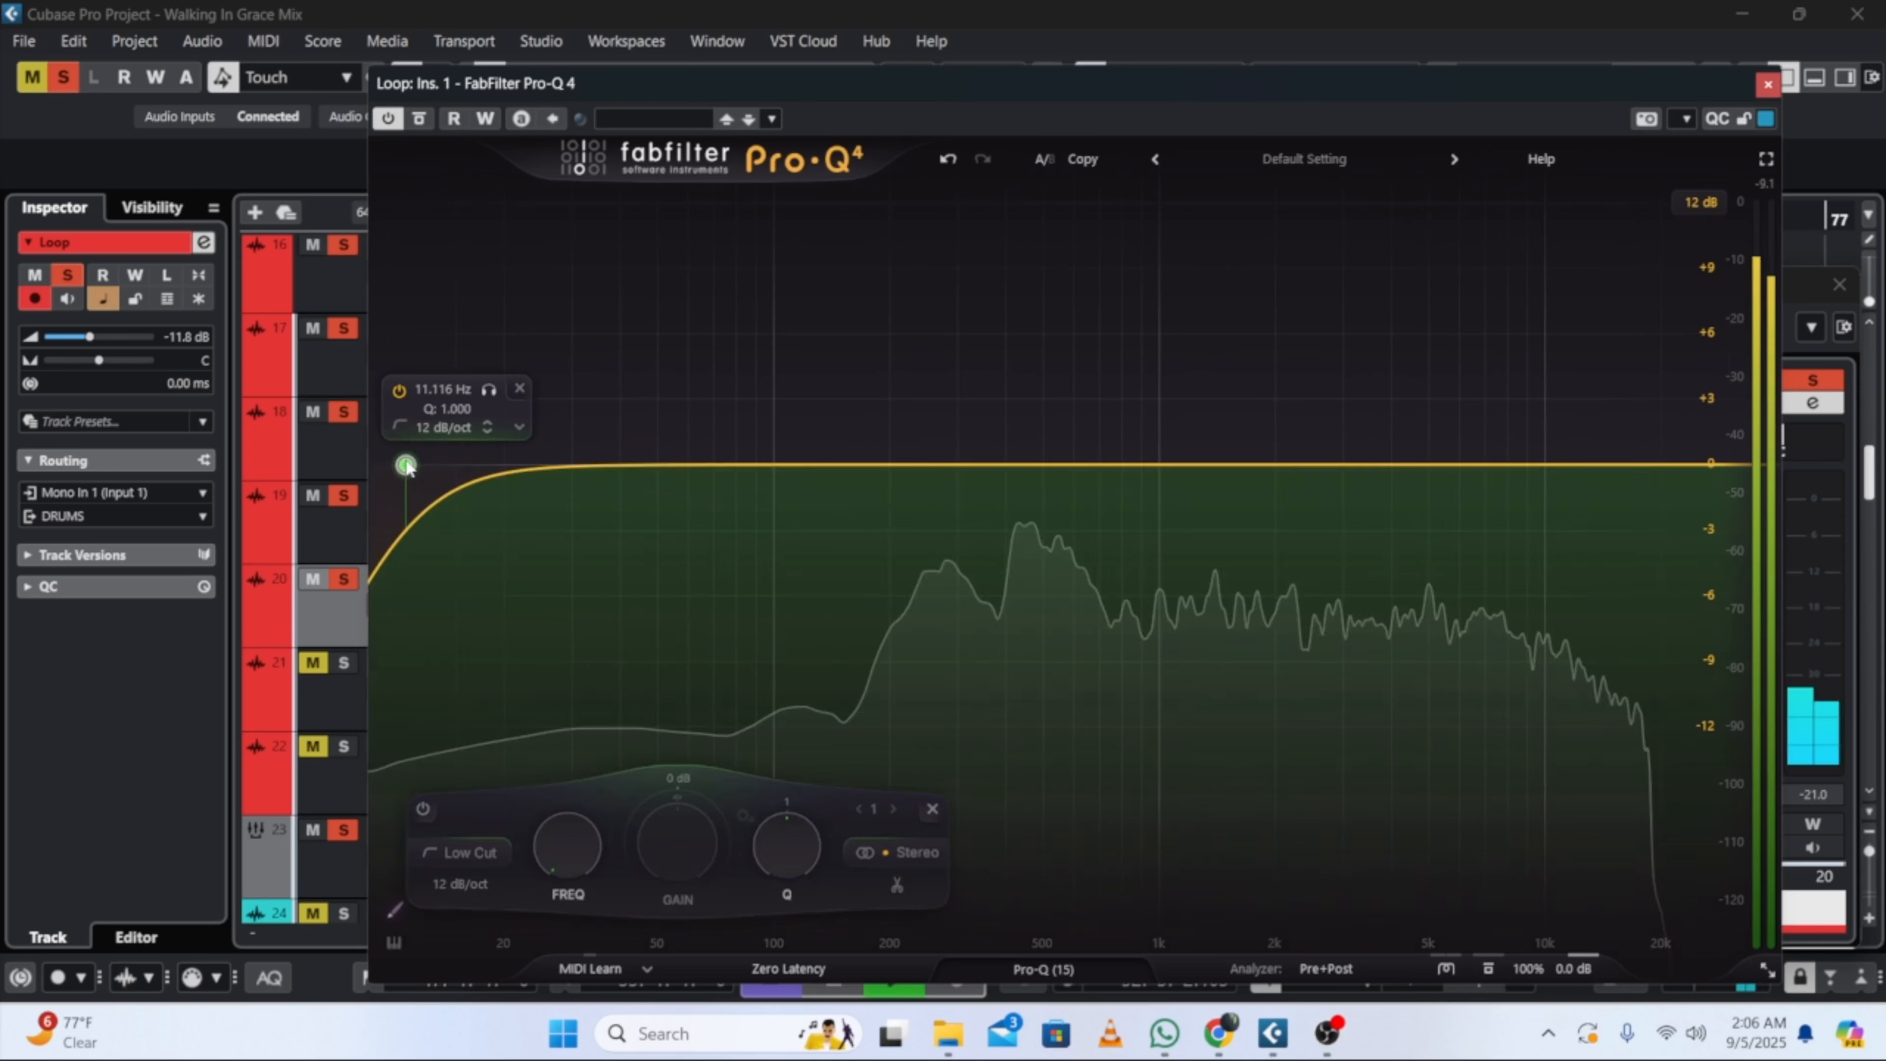
{"action": "left_click", "coordinate": [448, 877]}
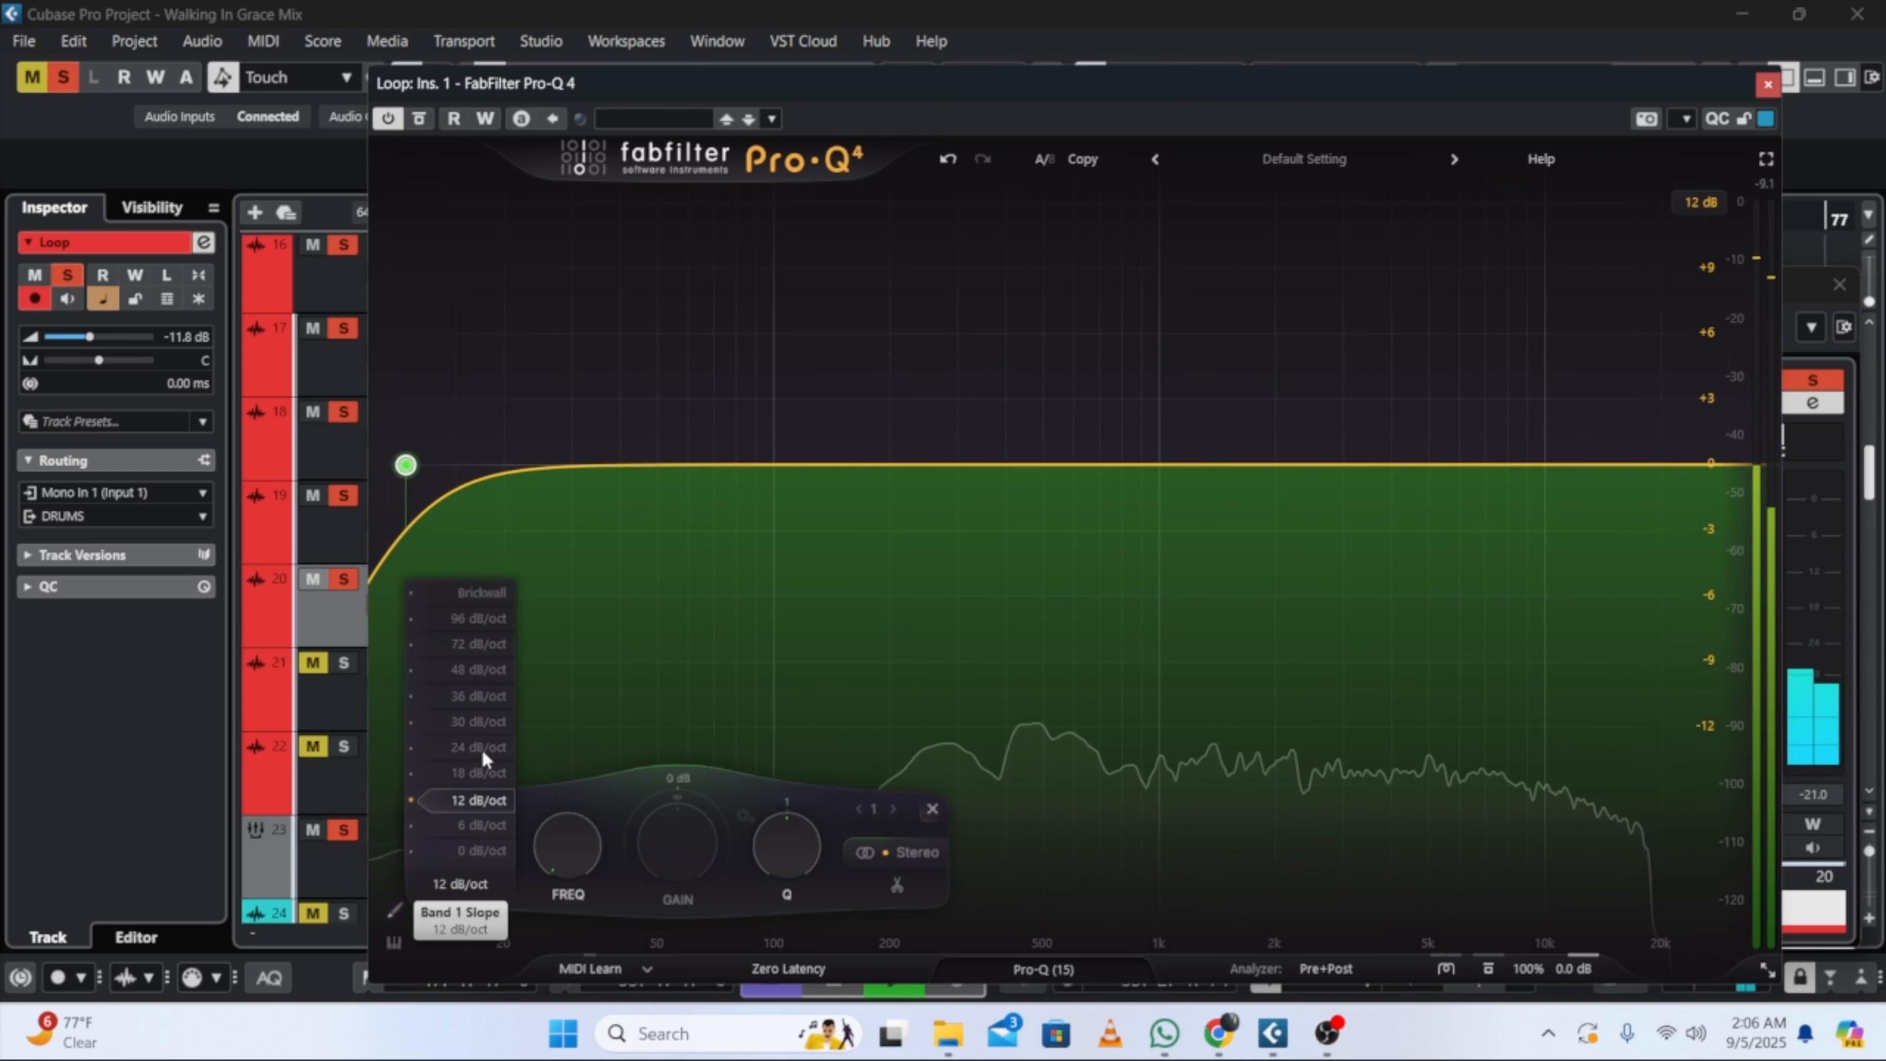
{"action": "left_click", "coordinate": [463, 693]}
{"action": "left_click_drag", "start_coordinate": [566, 844], "coordinate": [518, 707]}
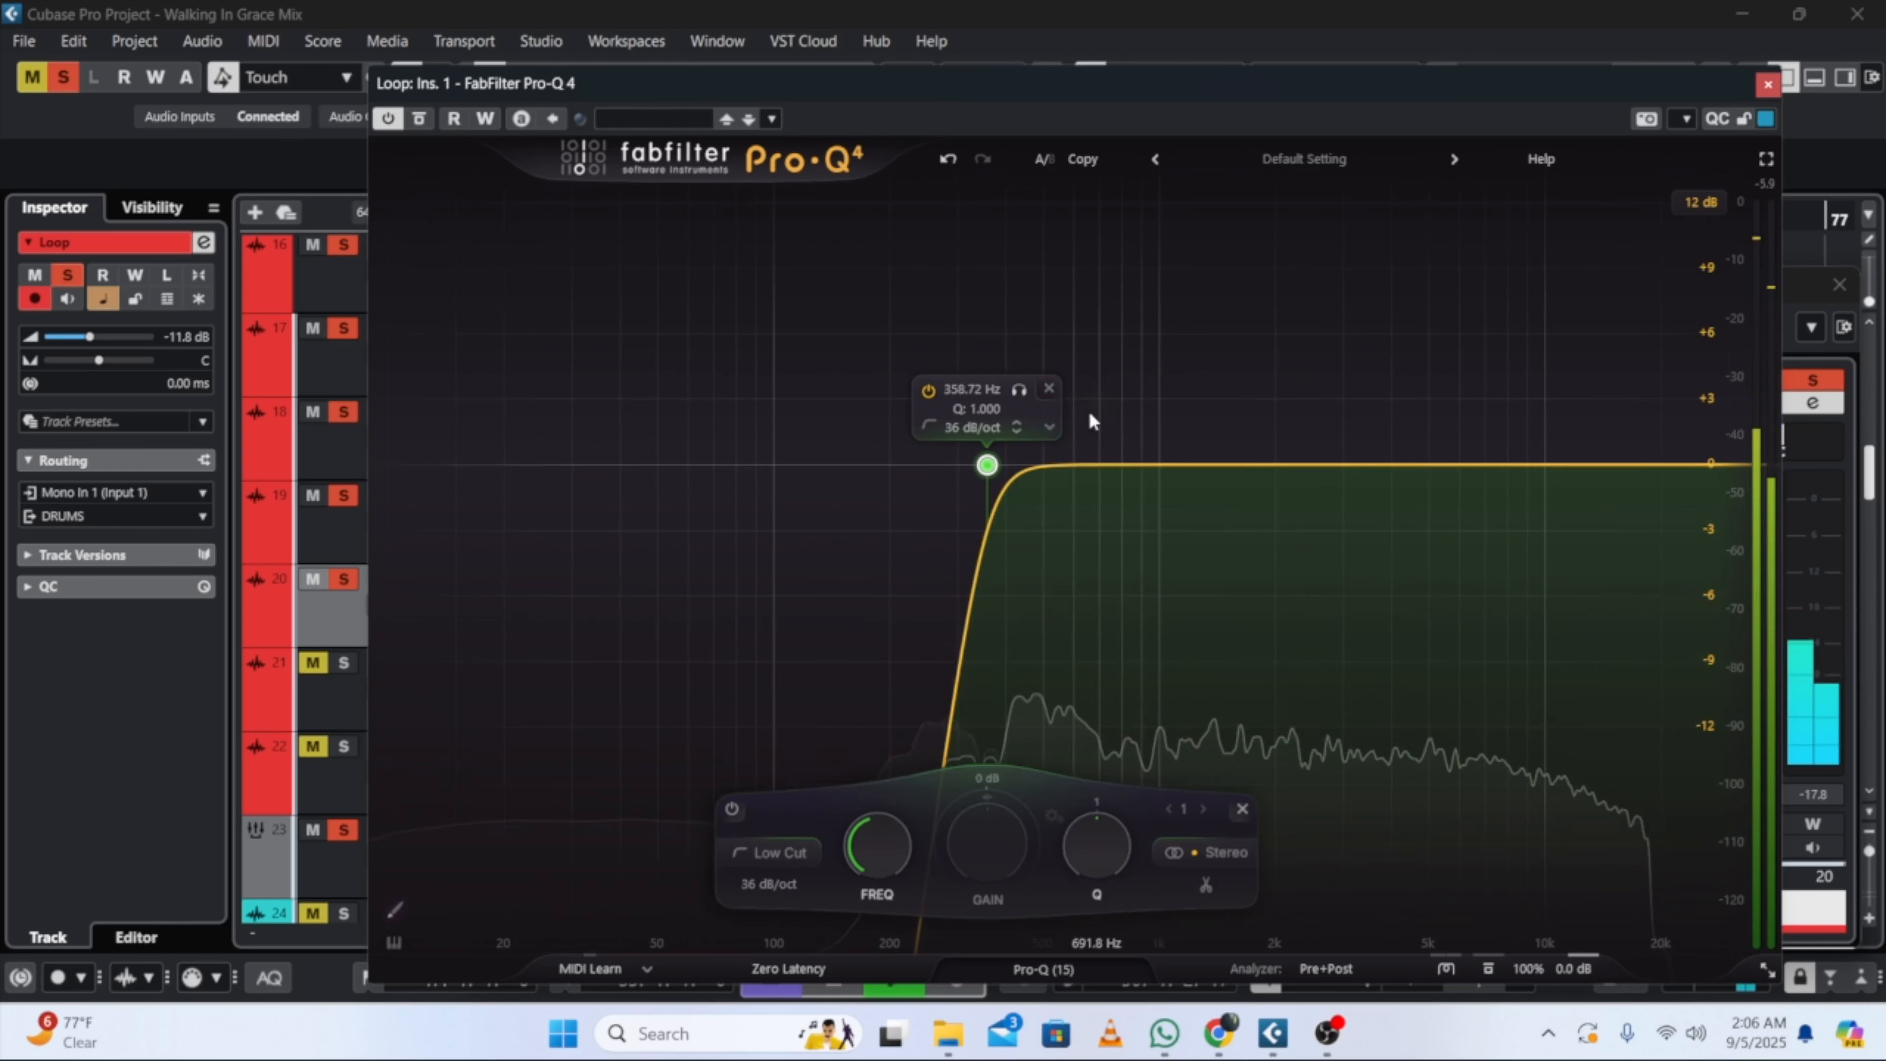
Step: Add a bell band at about 1661 Hz, narrow its Q and set its gain to a slight boost of about +1 dB
{"action": "left_click", "coordinate": [1244, 330]}
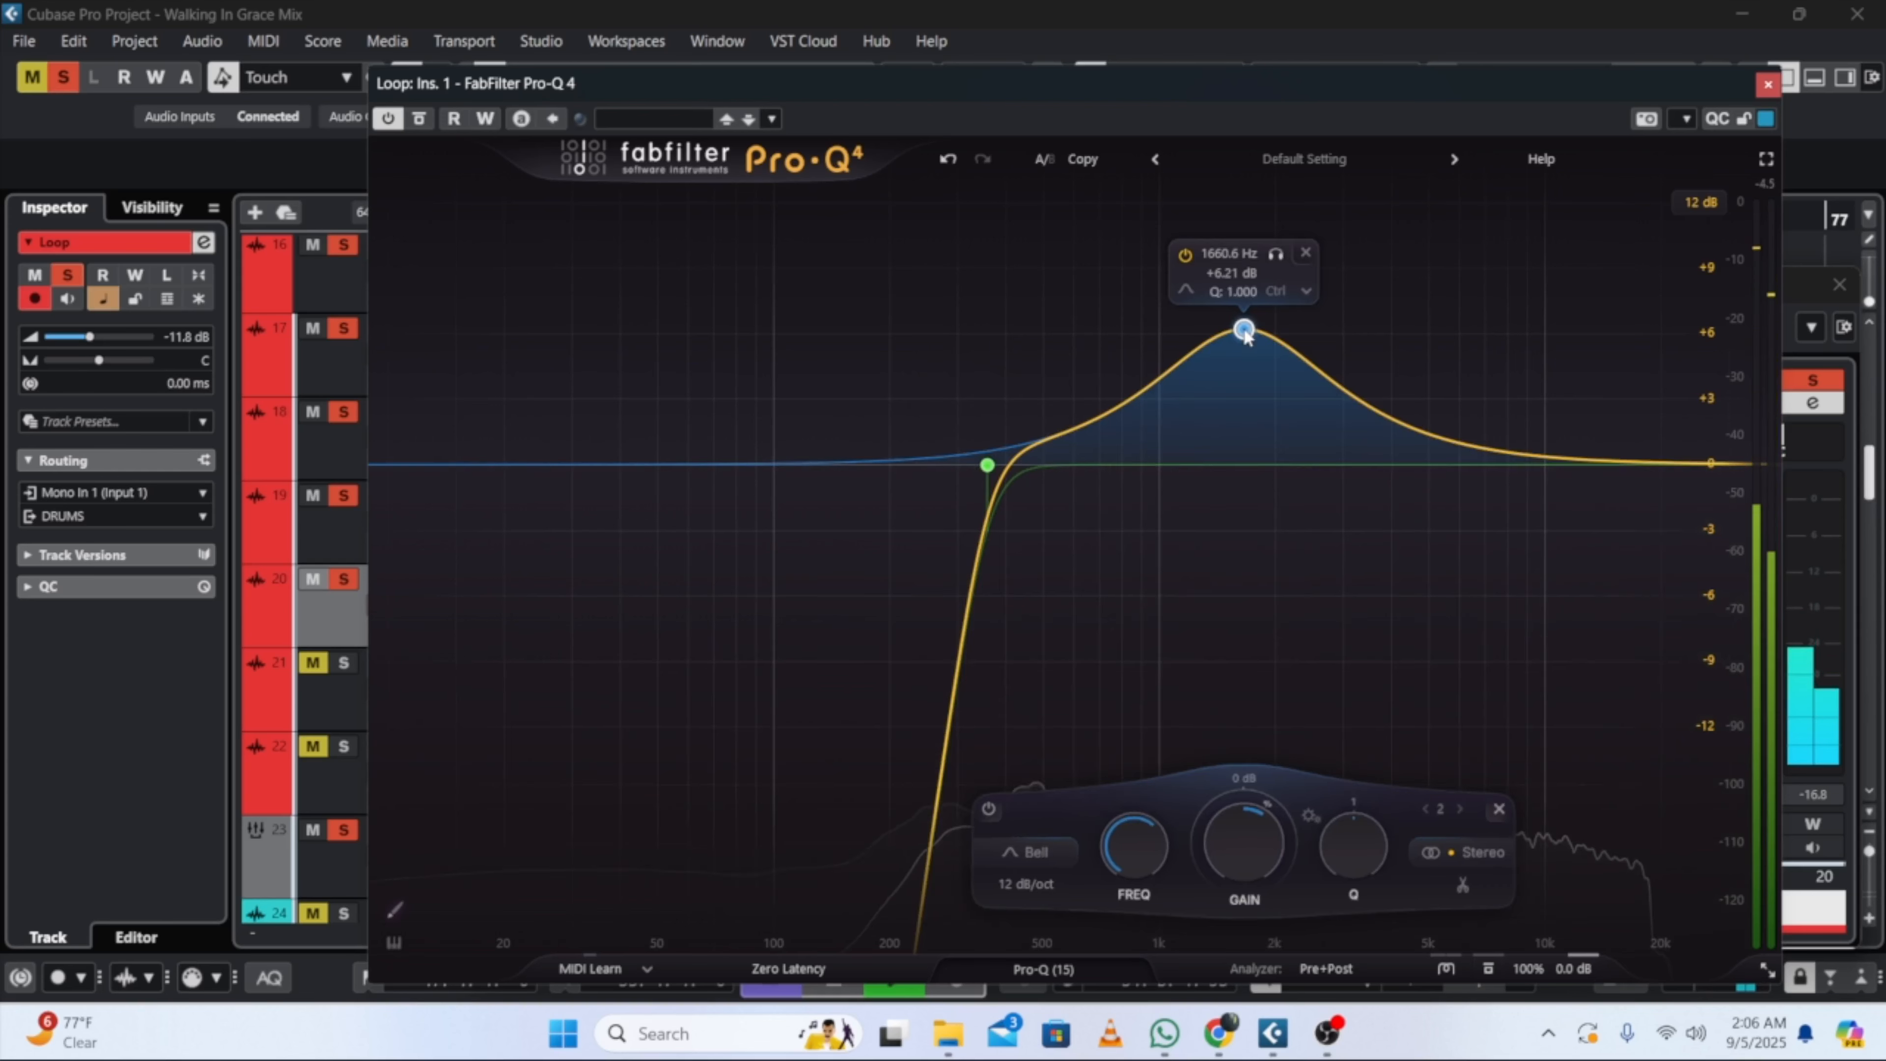
{"action": "scroll", "coordinate": [1243, 844], "scroll_direction": "up", "scroll_amount": 4}
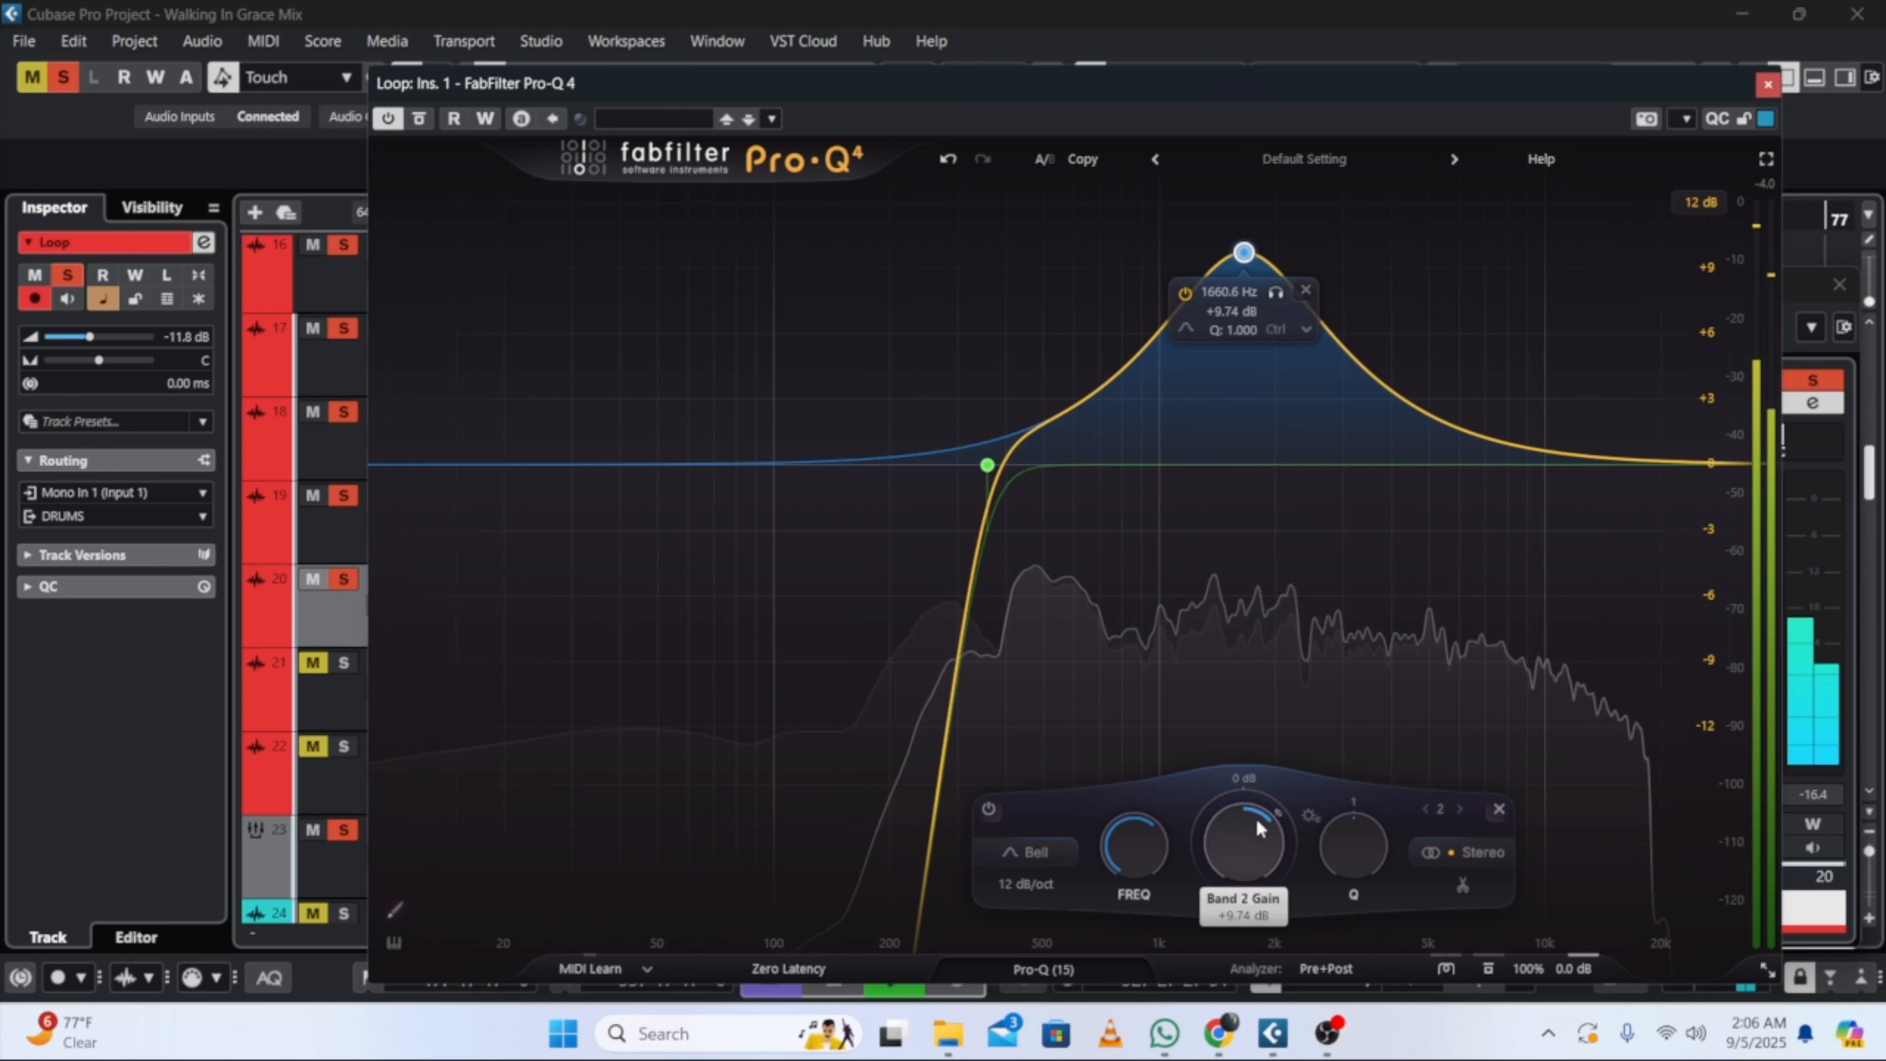
{"action": "scroll", "coordinate": [1358, 832], "scroll_direction": "up", "scroll_amount": 4}
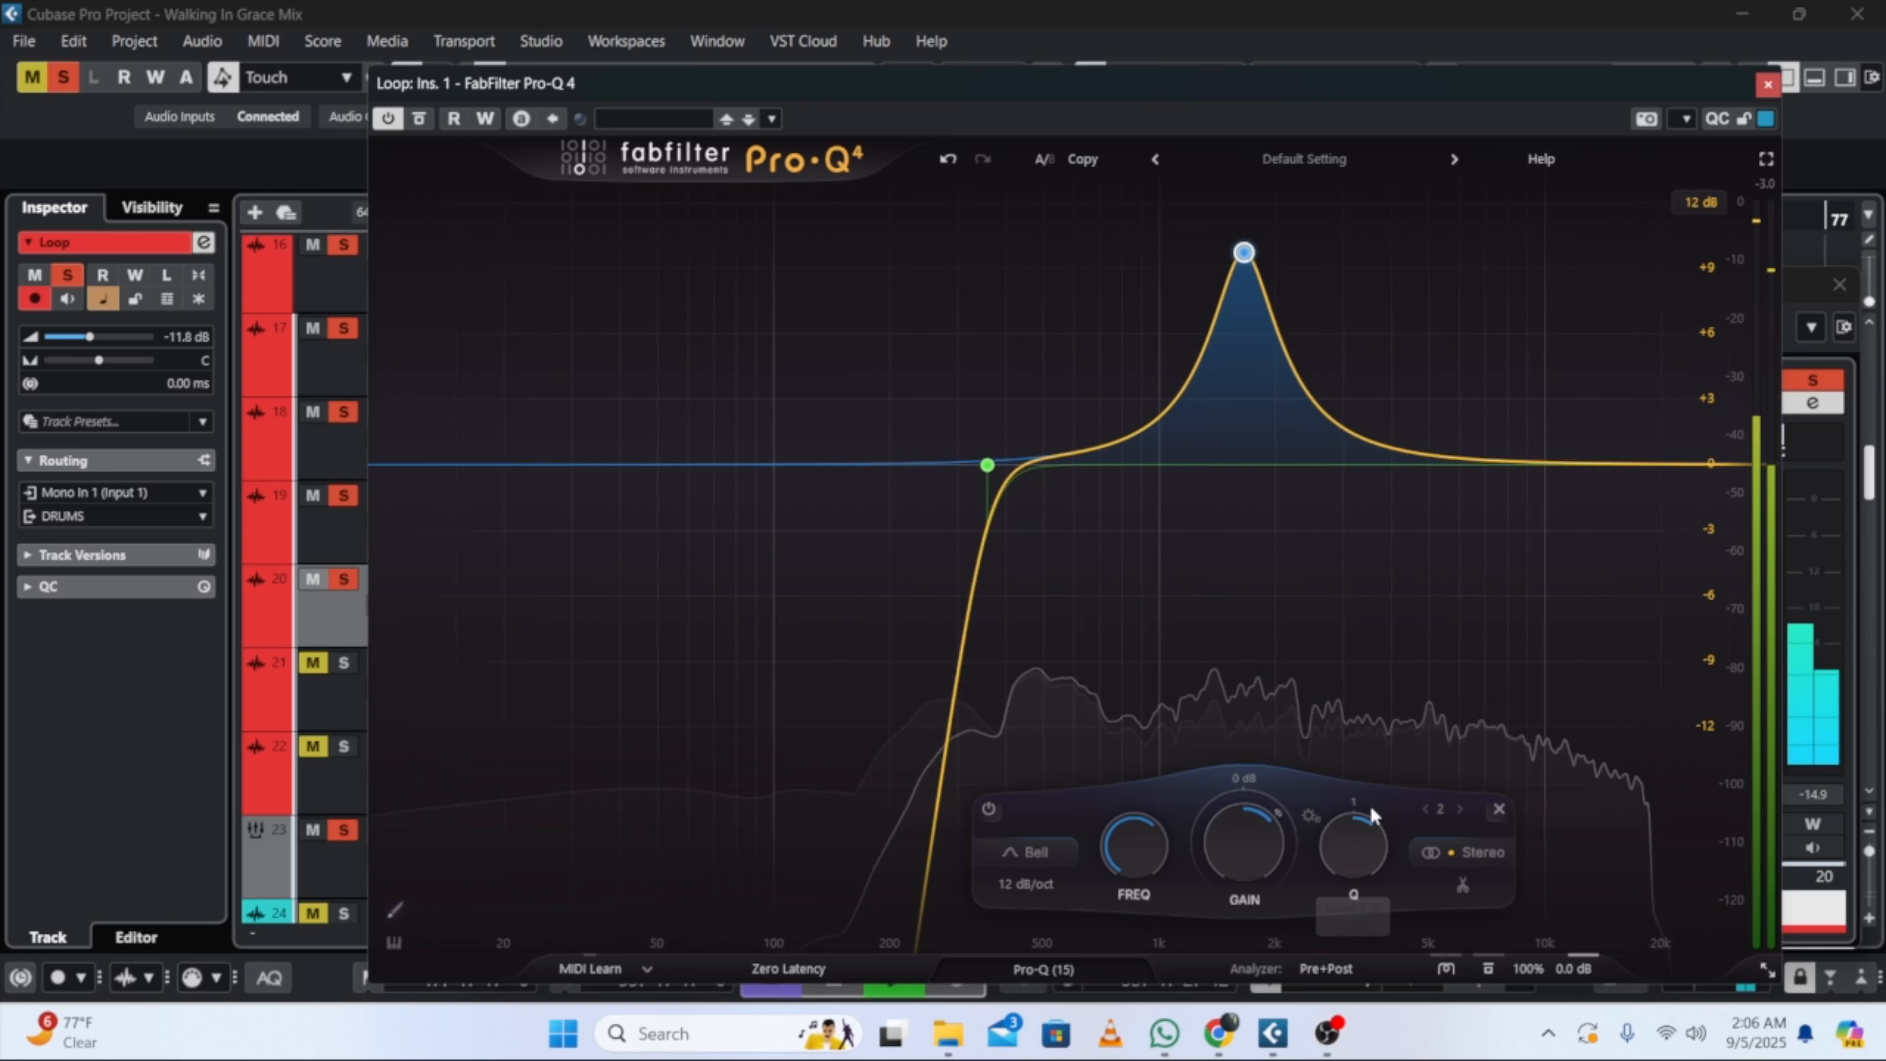
{"action": "scroll", "coordinate": [1232, 907], "scroll_direction": "down", "scroll_amount": 6}
{"action": "left_click_drag", "start_coordinate": [1237, 833], "coordinate": [1247, 851]}
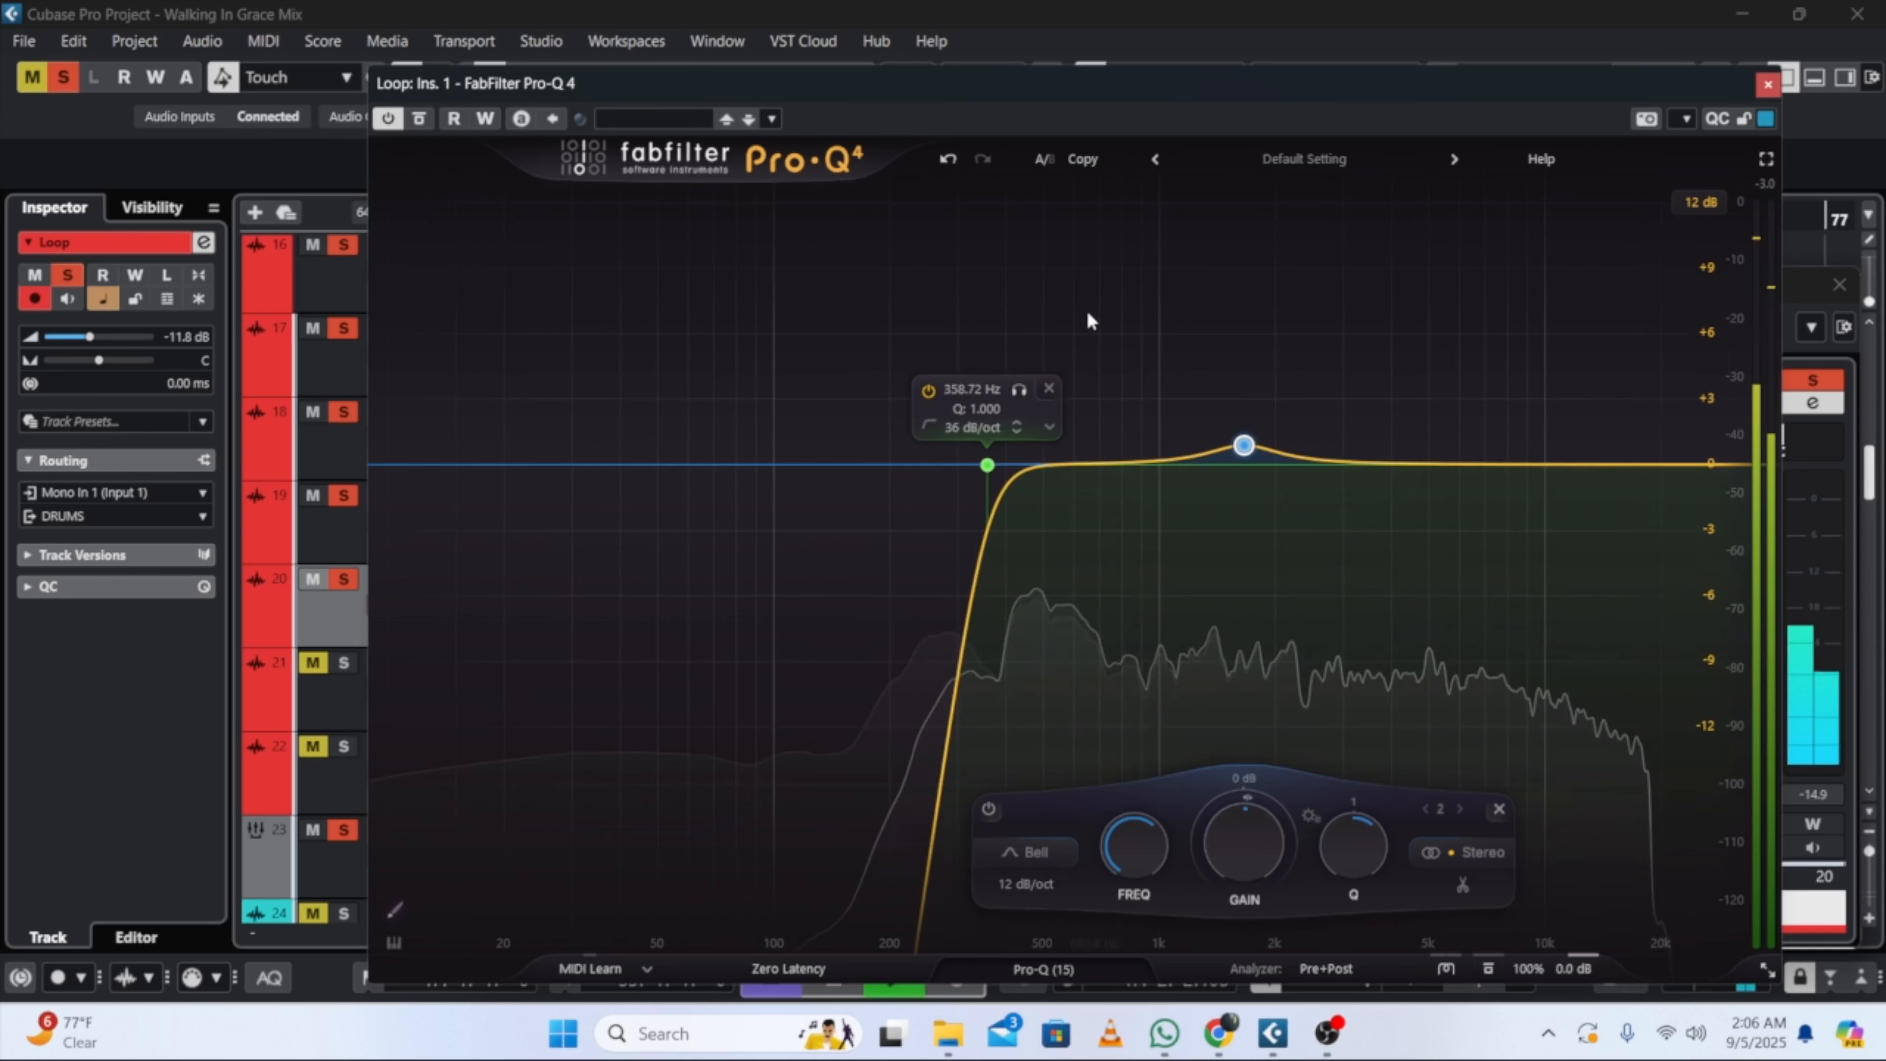
Step: Add a bell band at about 597 Hz with a Q of about 5.8, cut it to about -5.3 dB and make it spectral
{"action": "double_click", "coordinate": [1074, 323]}
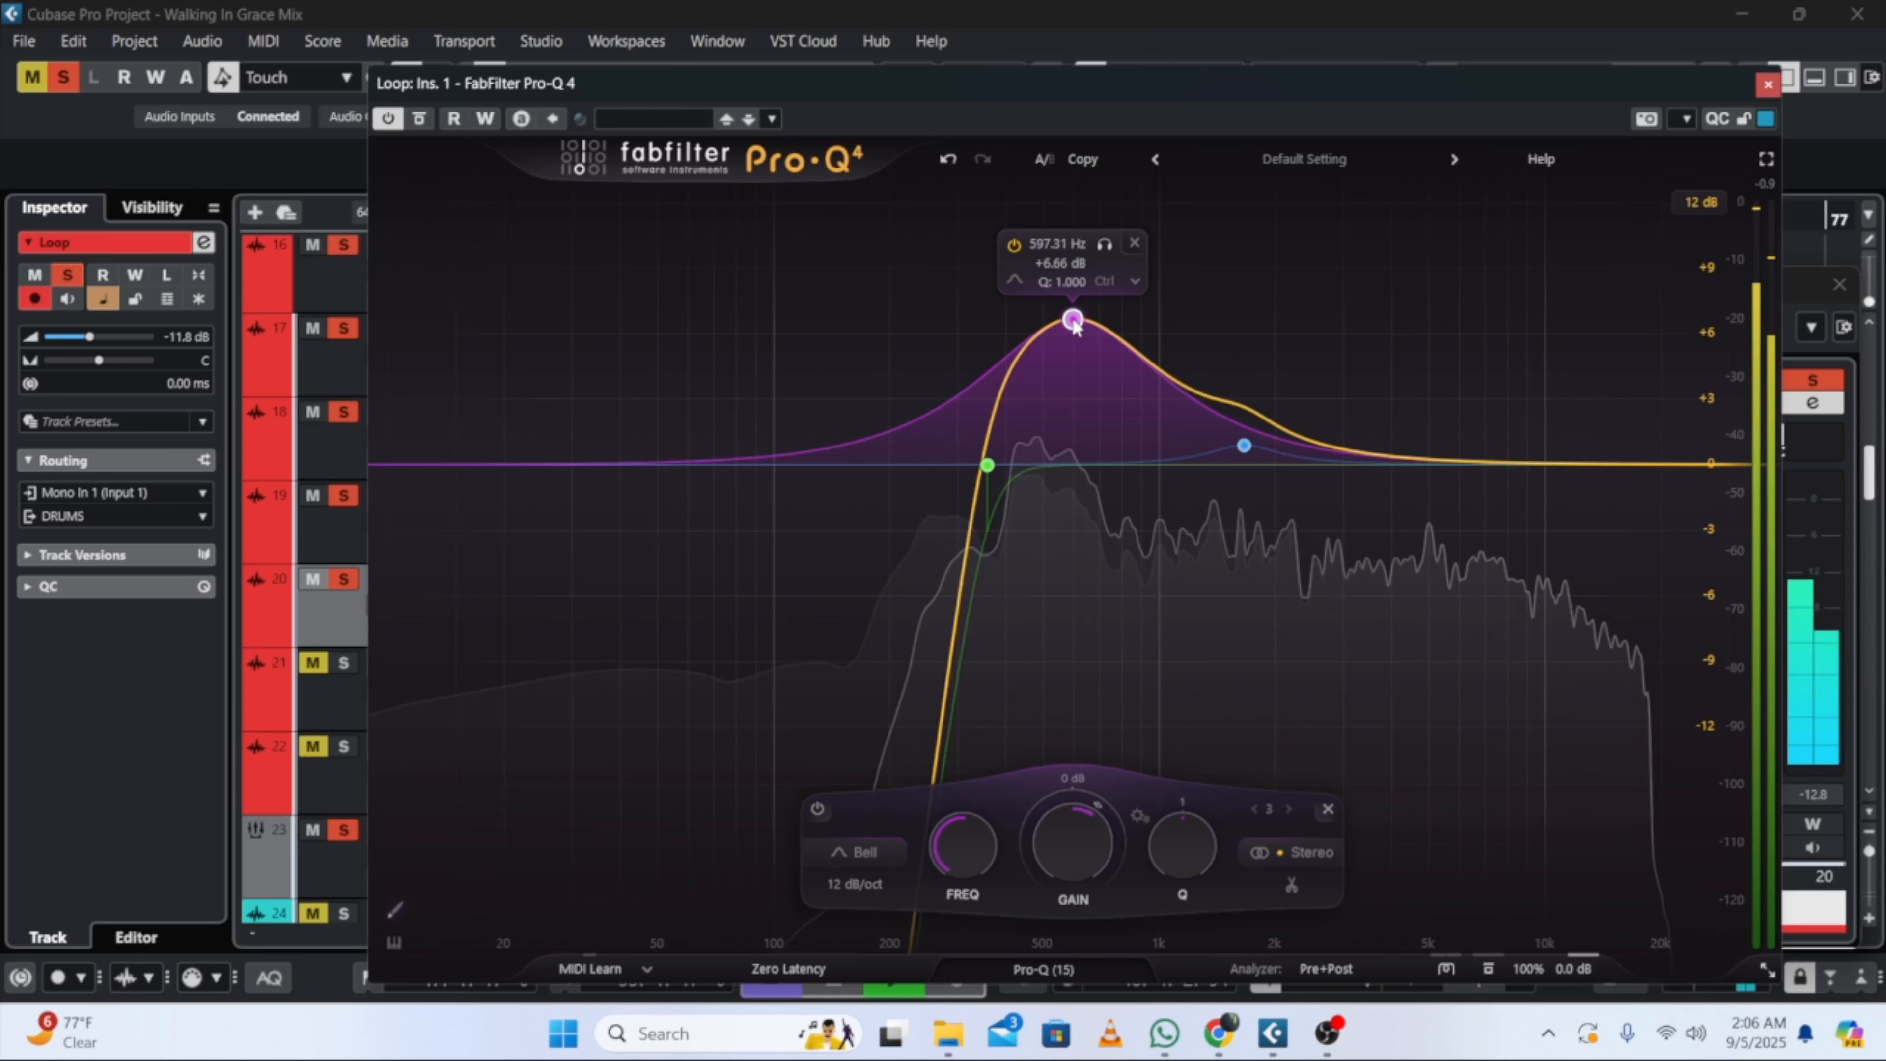
{"action": "left_click_drag", "start_coordinate": [1193, 841], "coordinate": [1210, 749]}
{"action": "left_click_drag", "start_coordinate": [1073, 832], "coordinate": [1068, 891]}
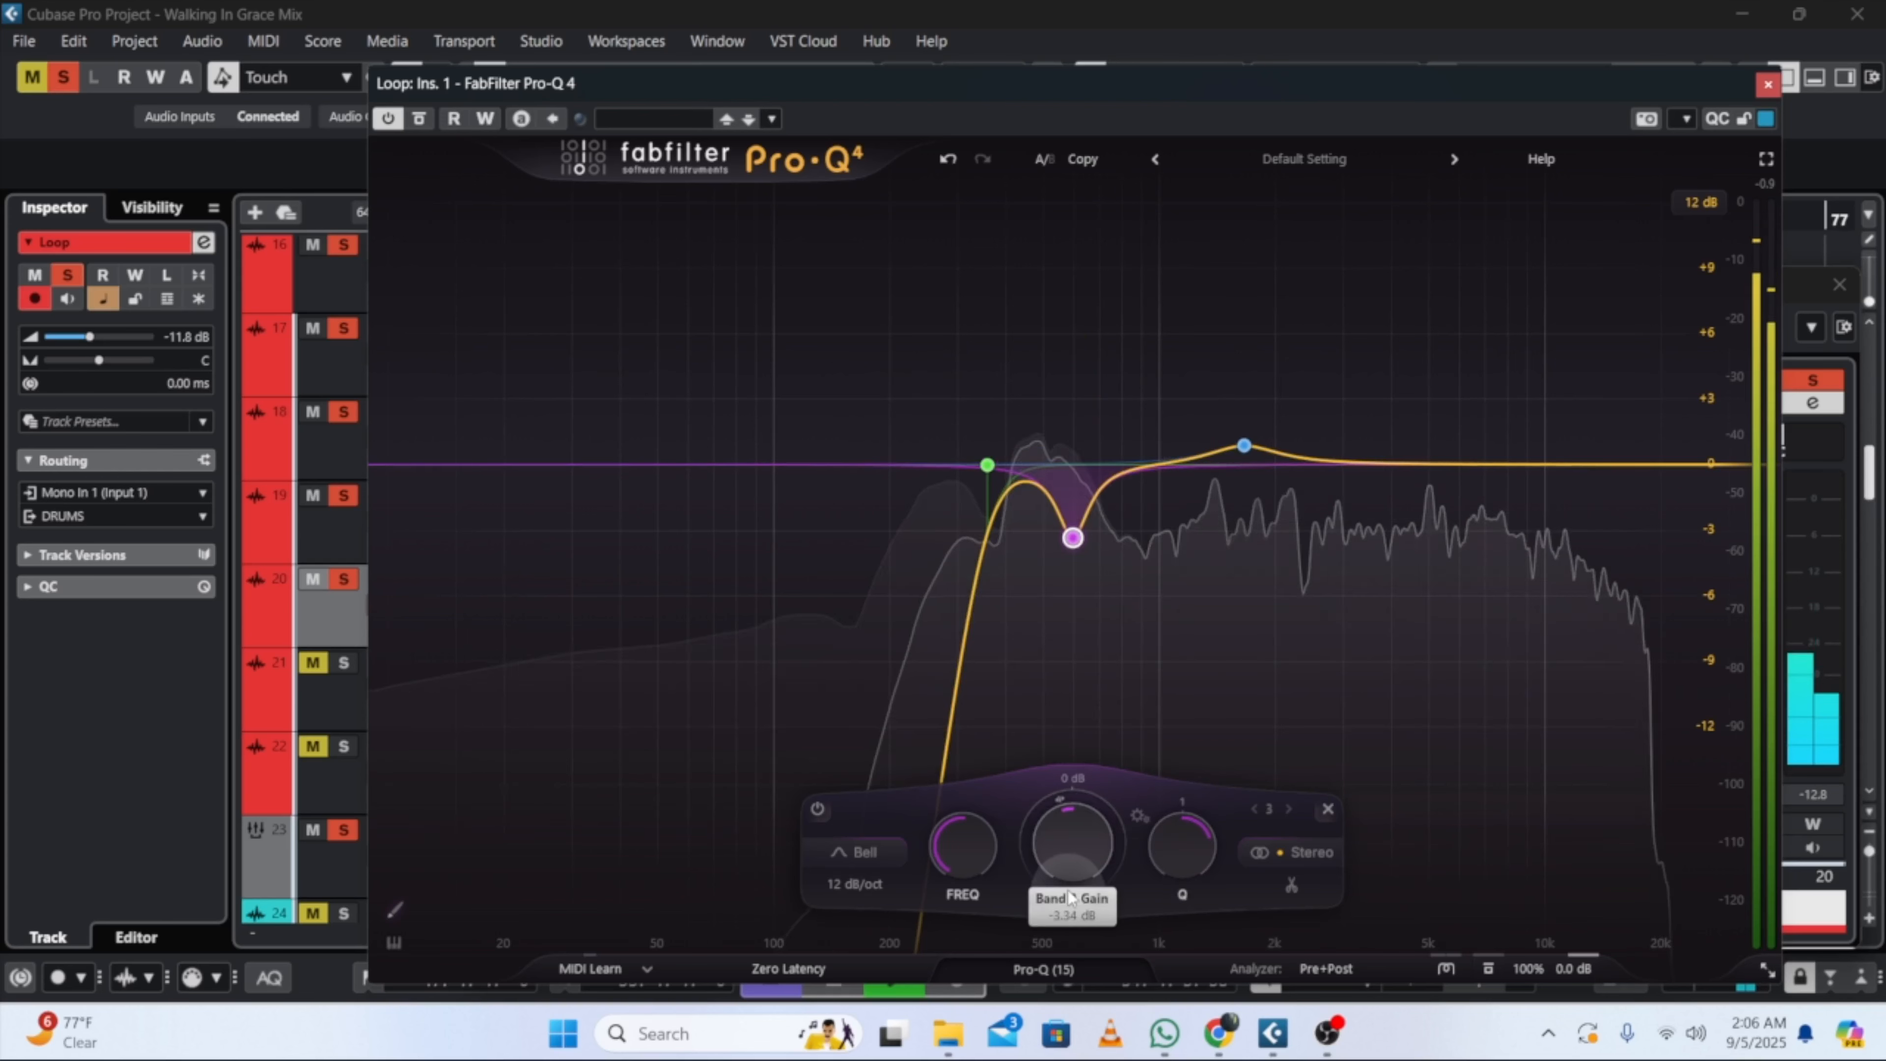
{"action": "scroll", "coordinate": [1079, 847], "scroll_direction": "down", "scroll_amount": 2}
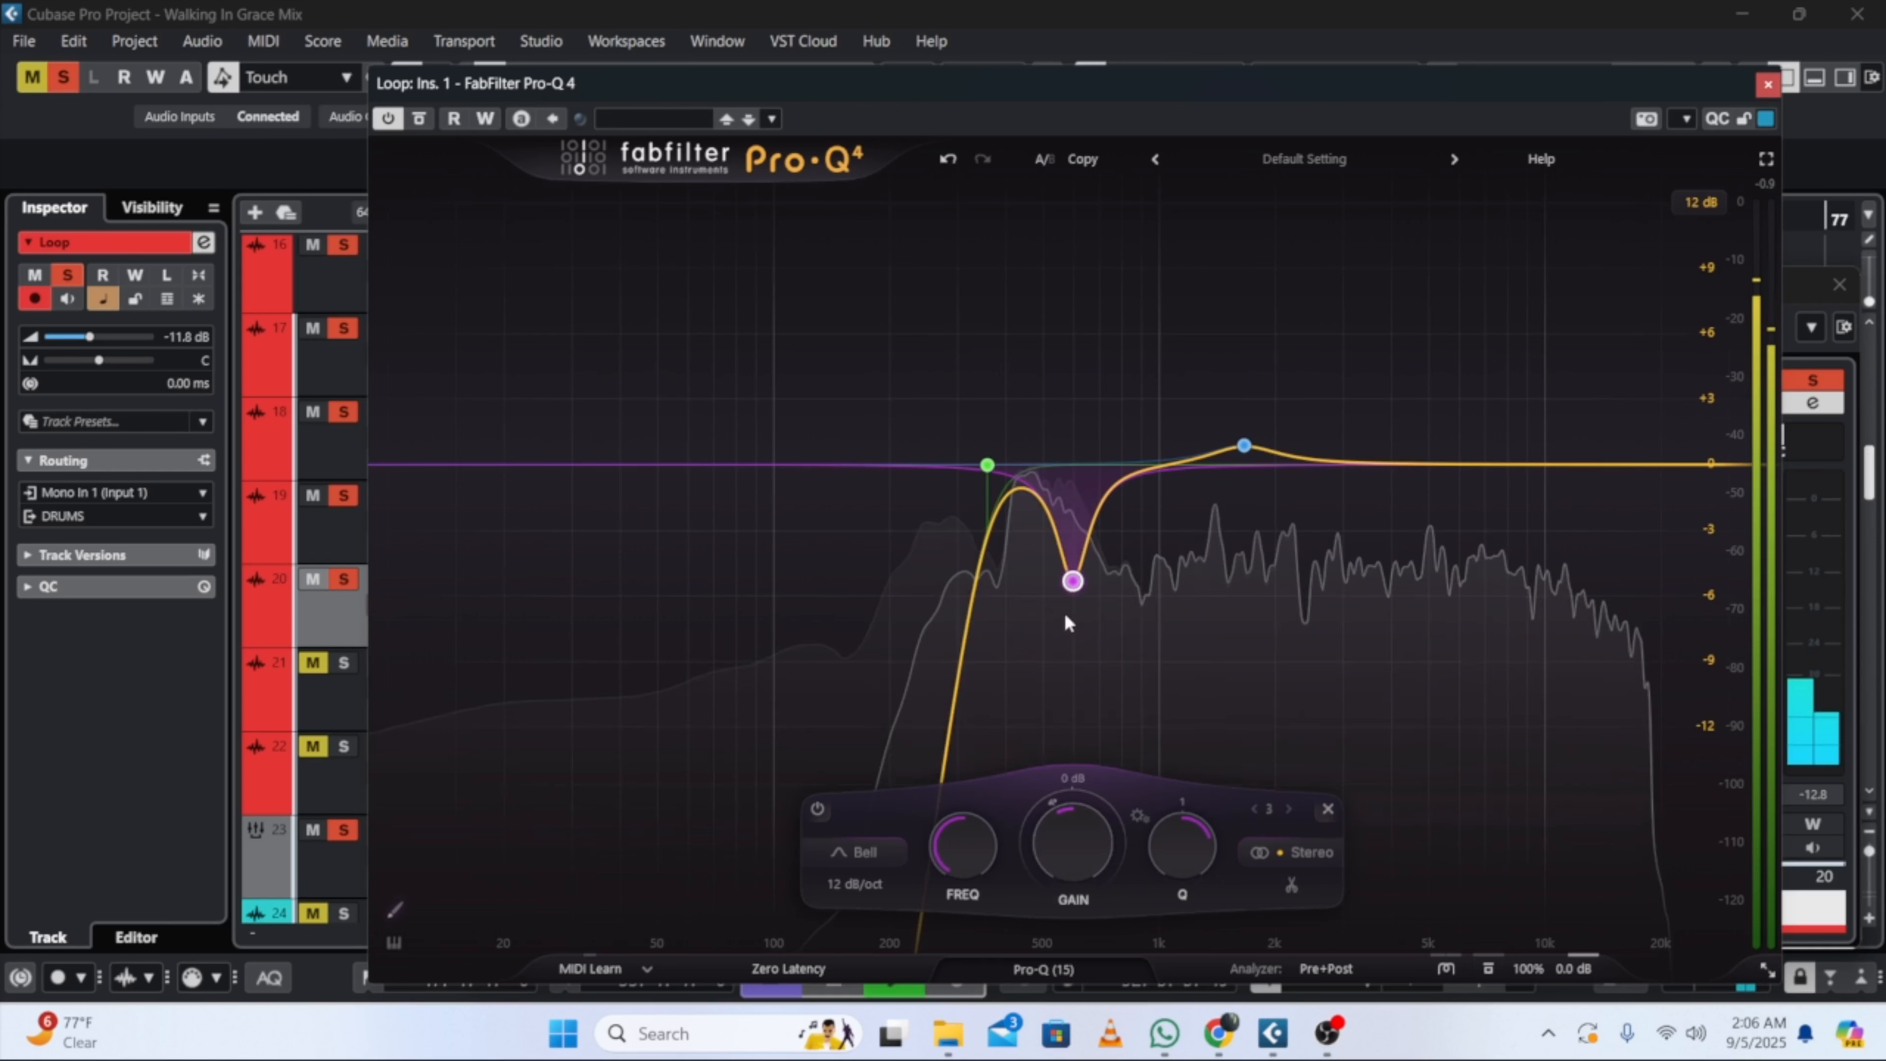
{"action": "mouse_move", "coordinate": [1081, 586]}
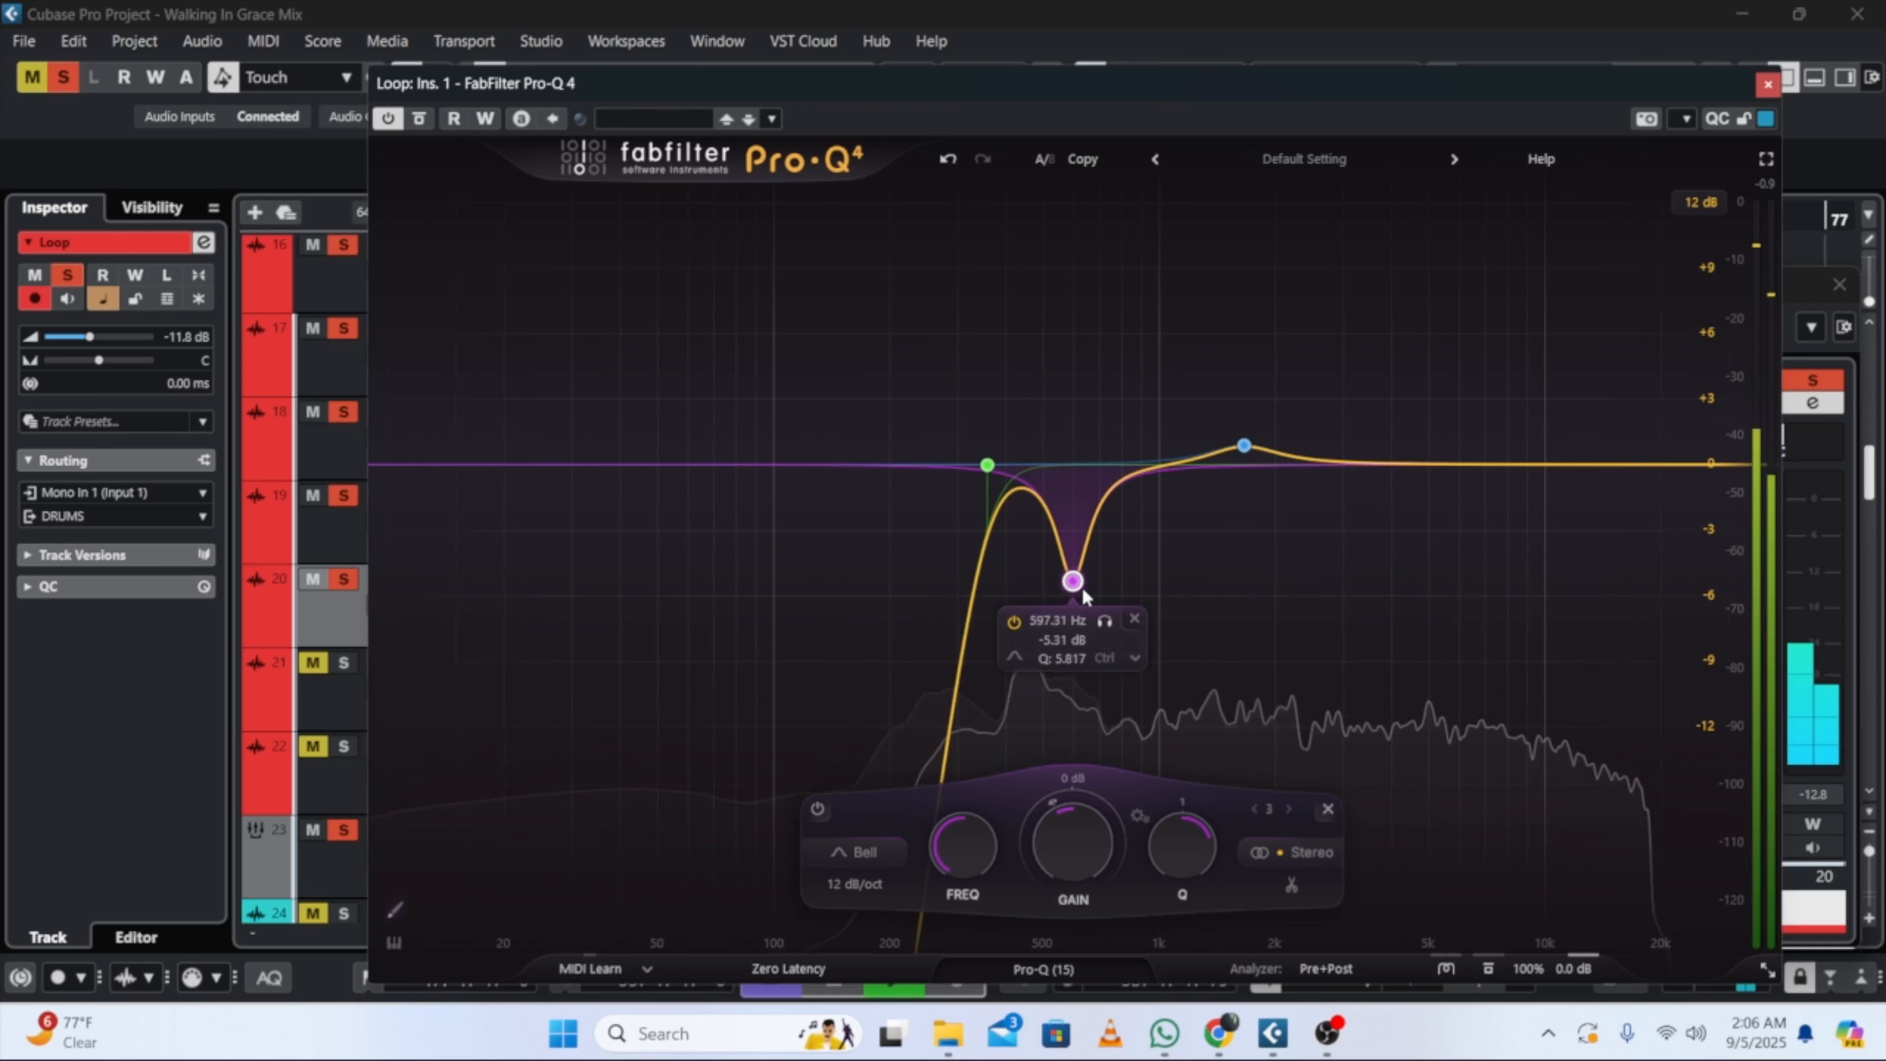
{"action": "left_click", "coordinate": [1135, 656]}
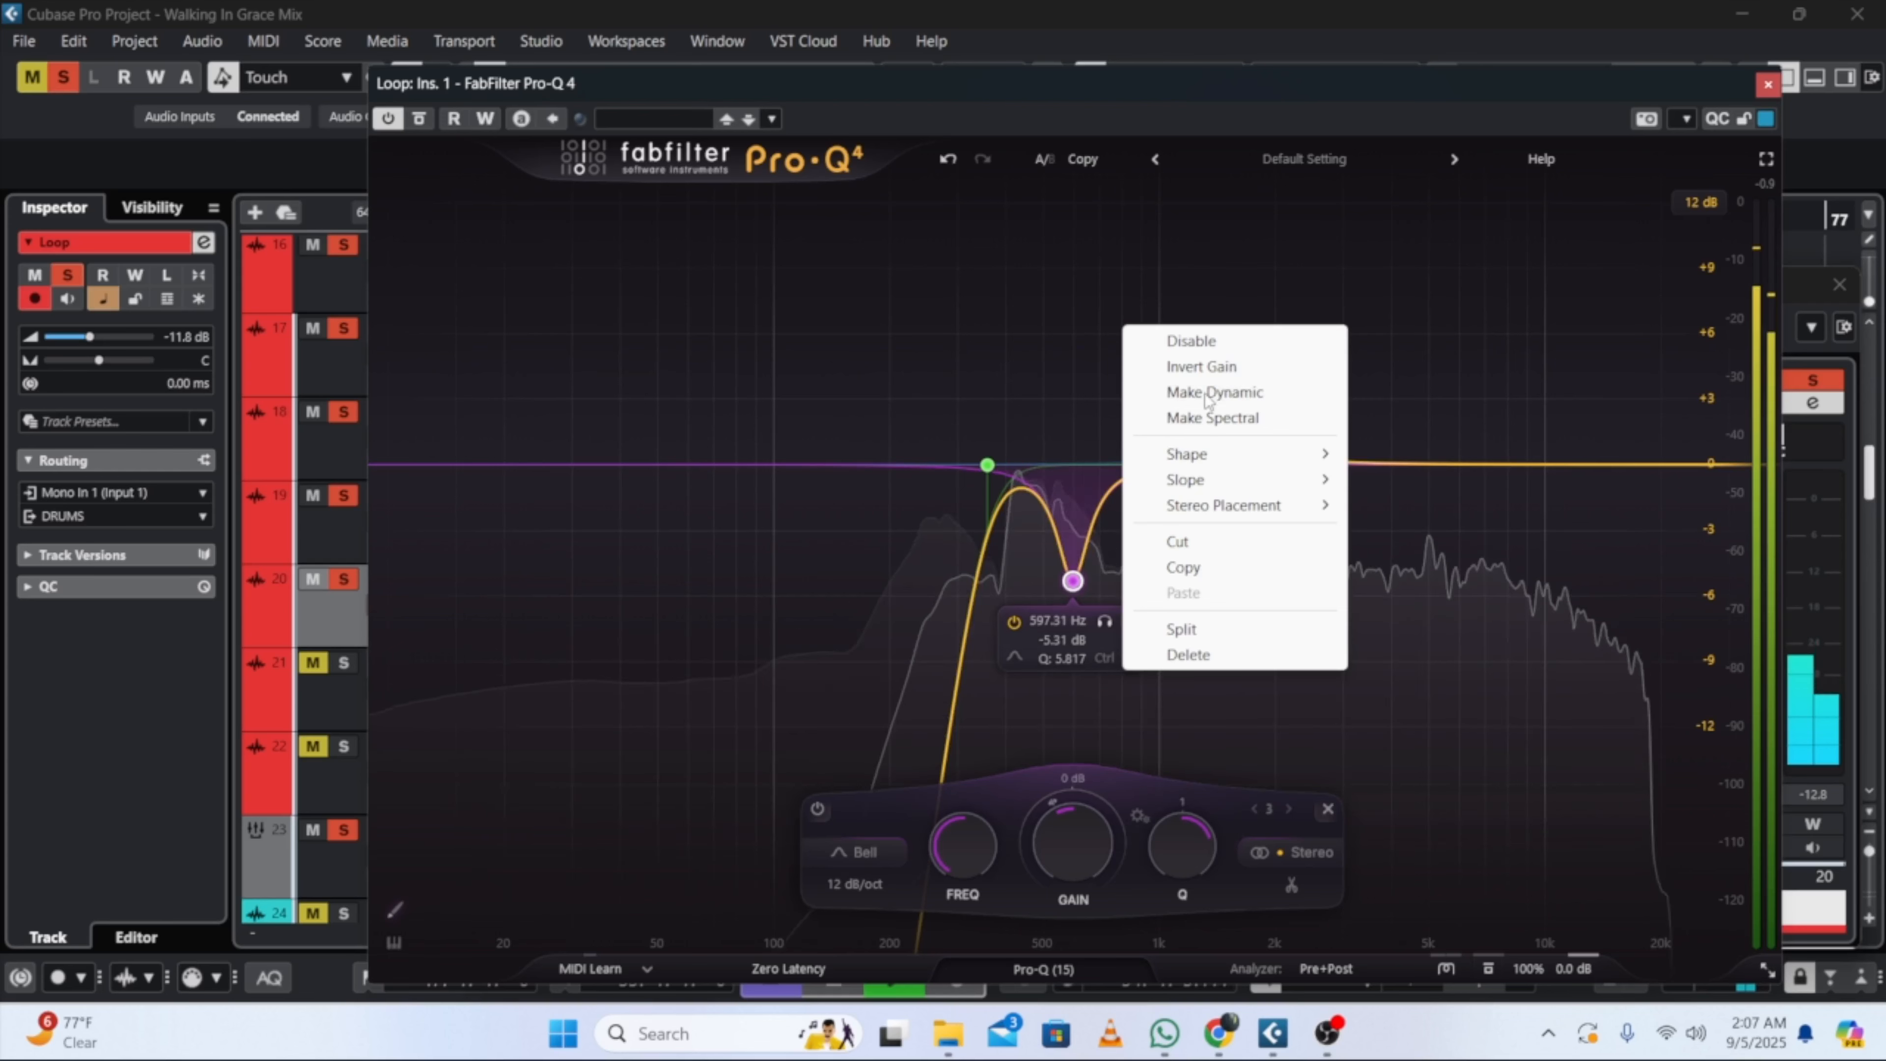
{"action": "left_click", "coordinate": [1243, 449]}
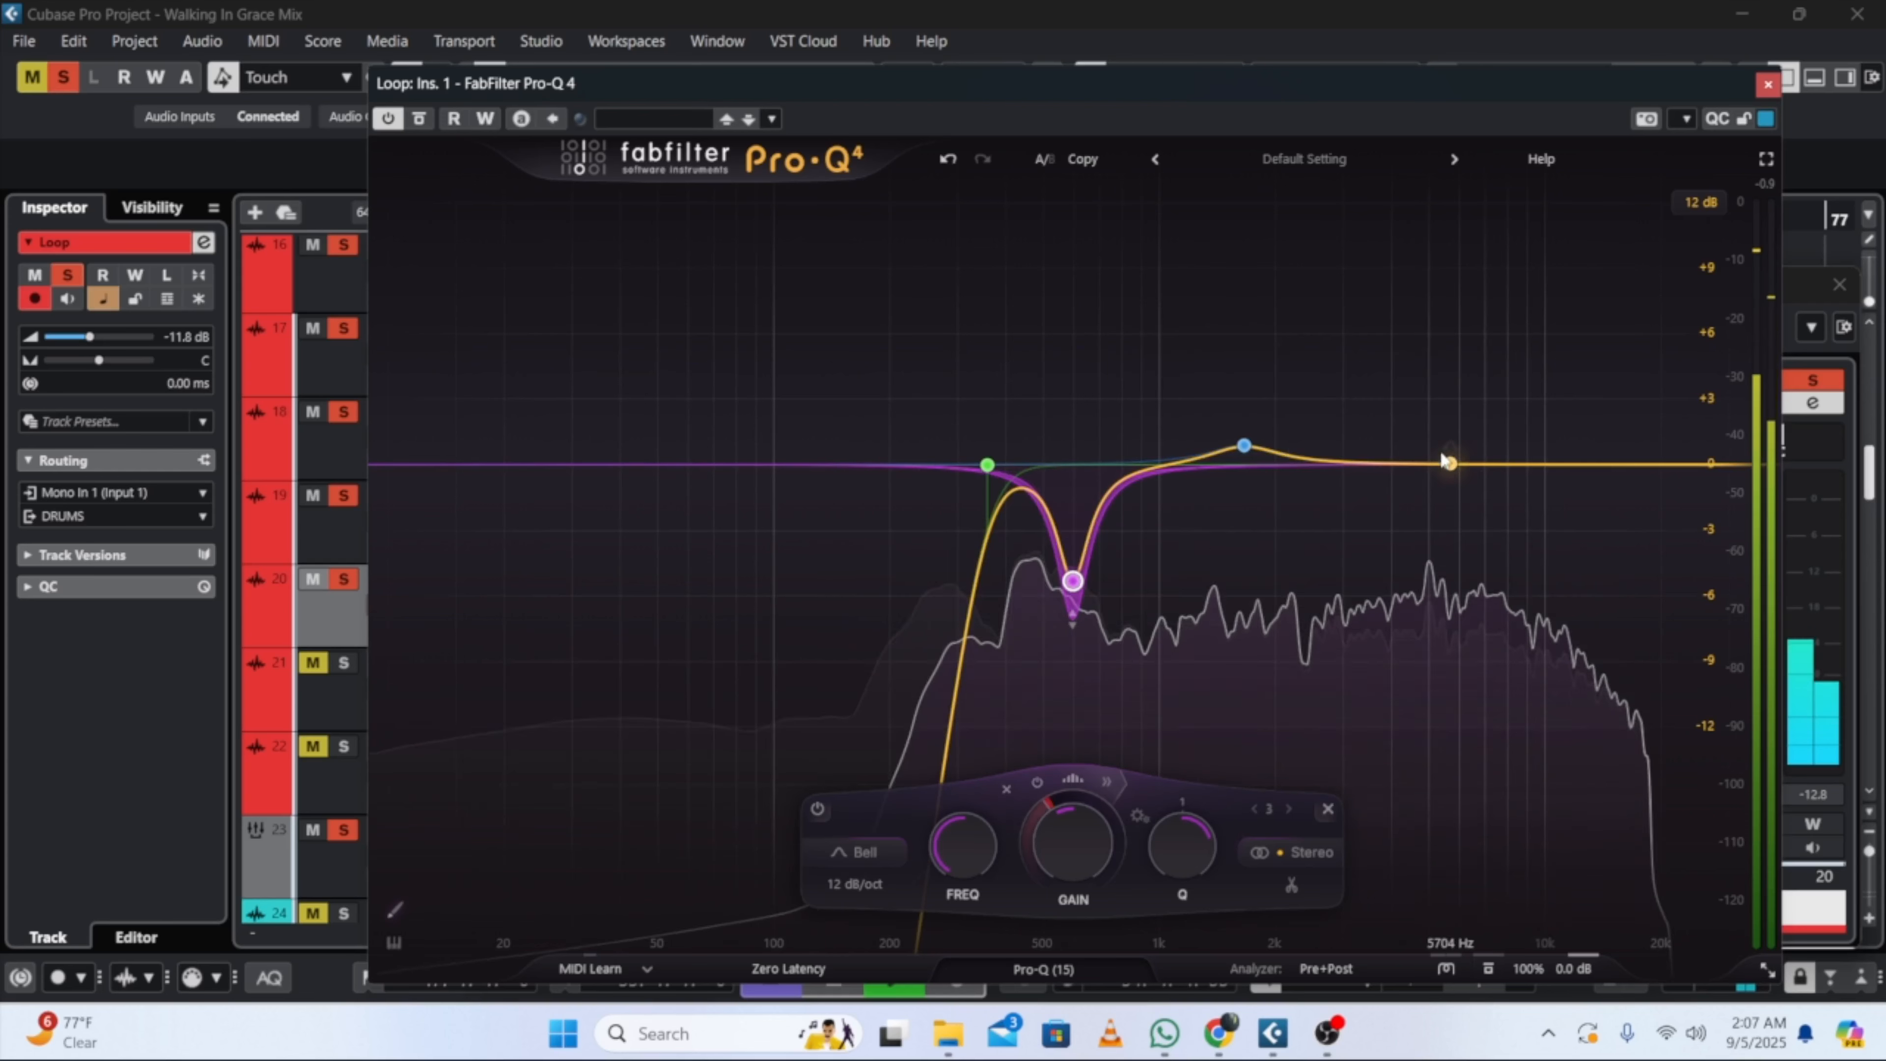
Step: Add a narrow bell band at about 5132 Hz, cut it to about -9.7 dB, and close the Loop equalizer
{"action": "left_click", "coordinate": [1432, 381]}
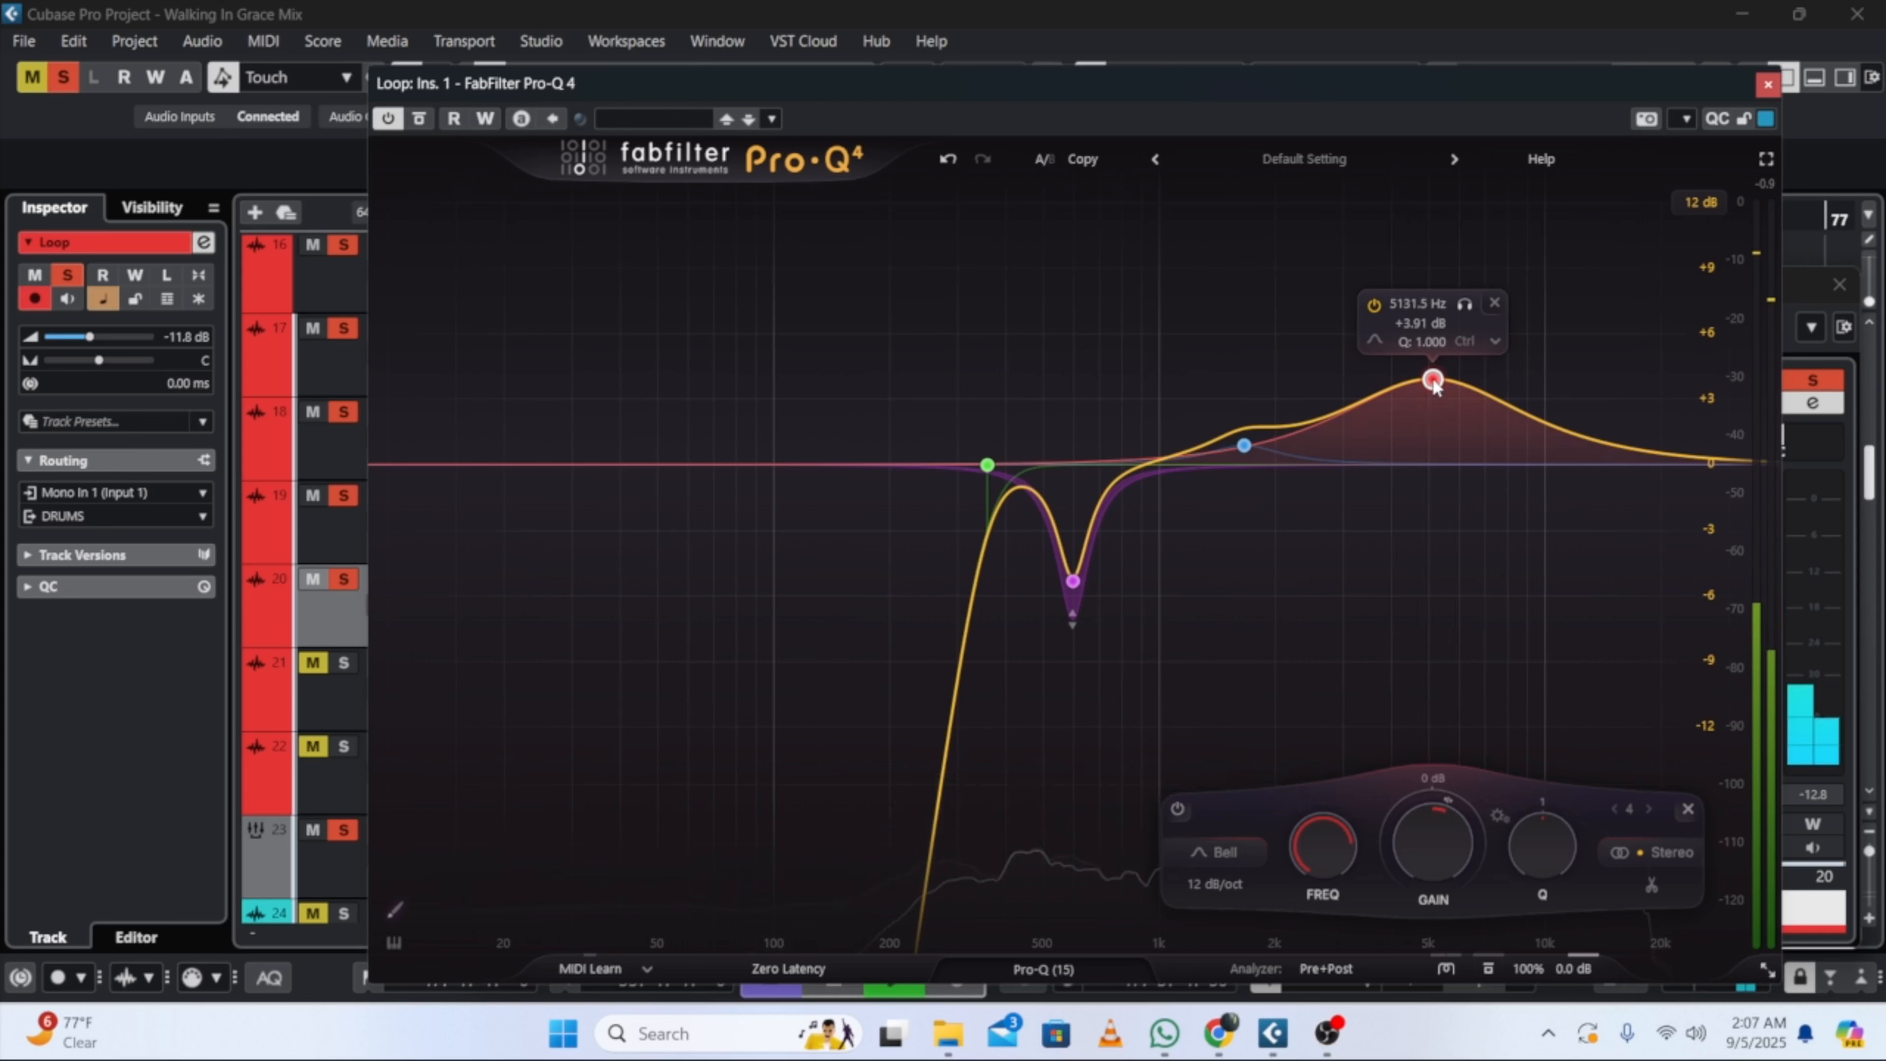
{"action": "left_click_drag", "start_coordinate": [1547, 841], "coordinate": [1603, 722]}
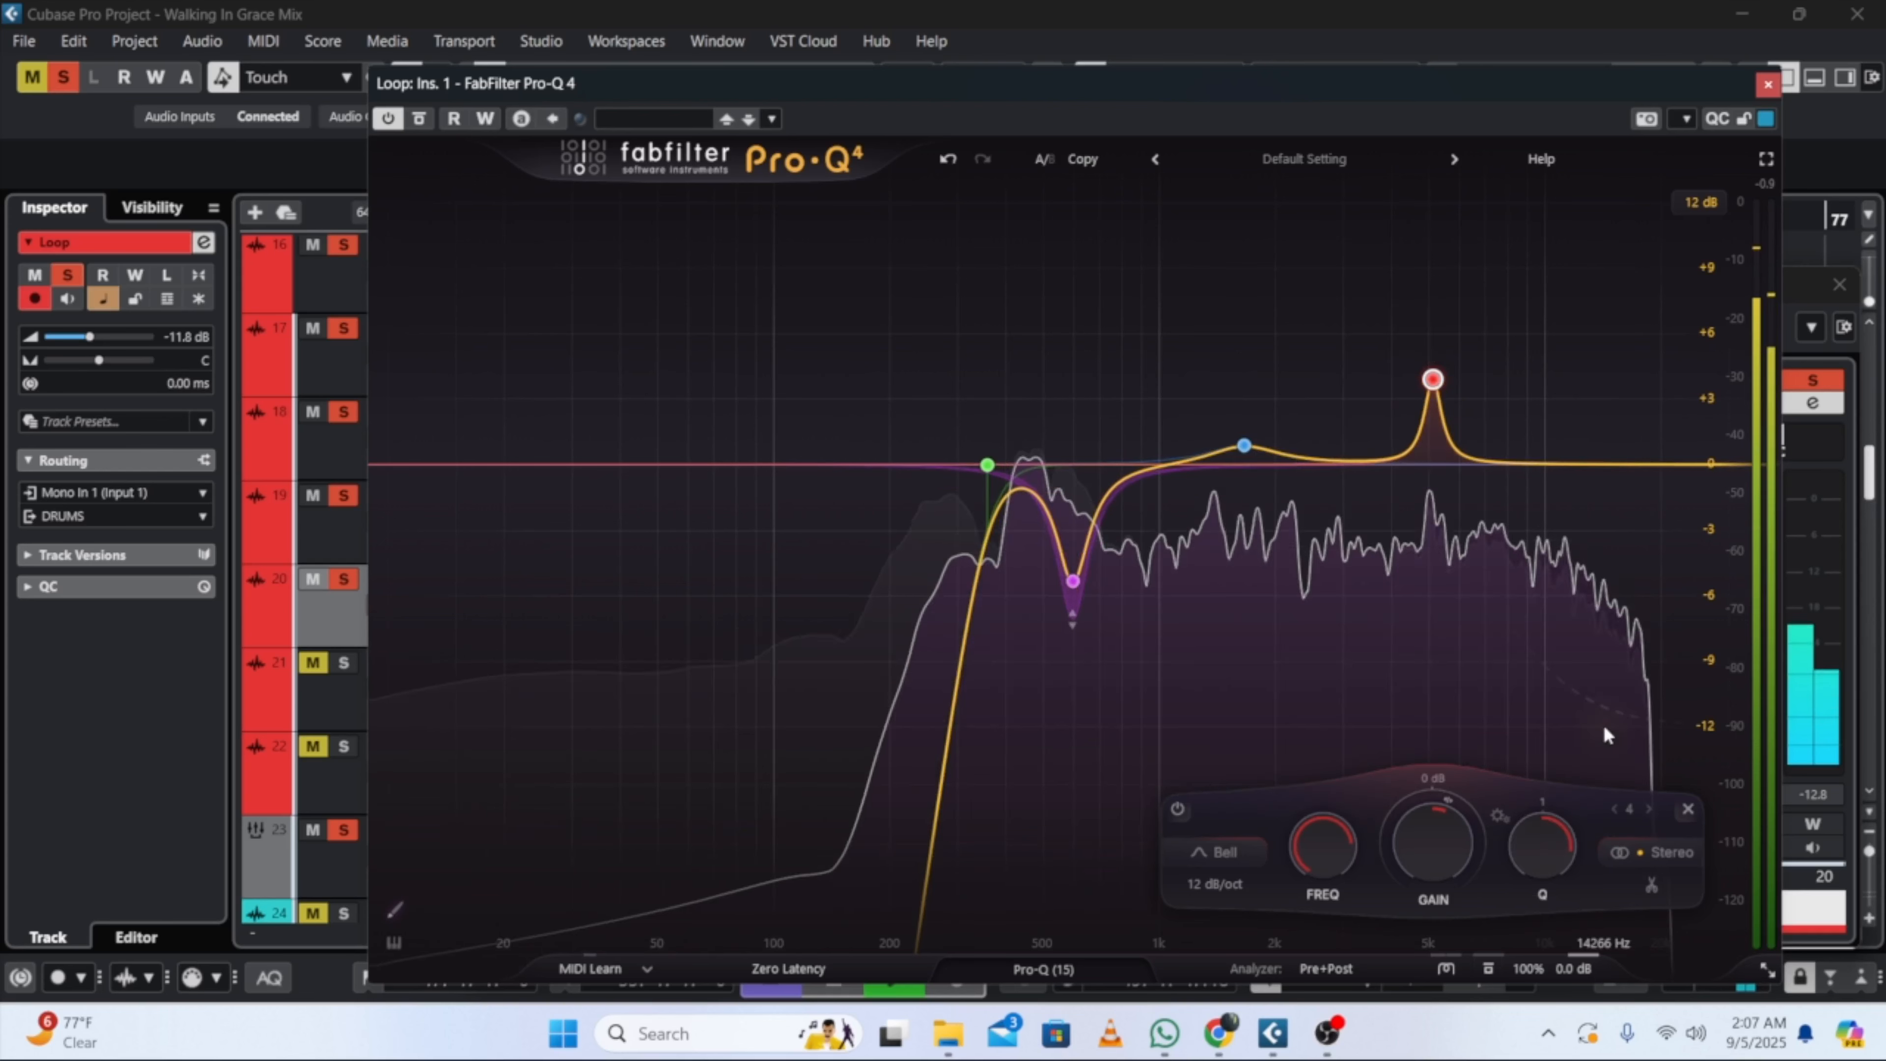
{"action": "left_click_drag", "start_coordinate": [1448, 836], "coordinate": [1457, 810]}
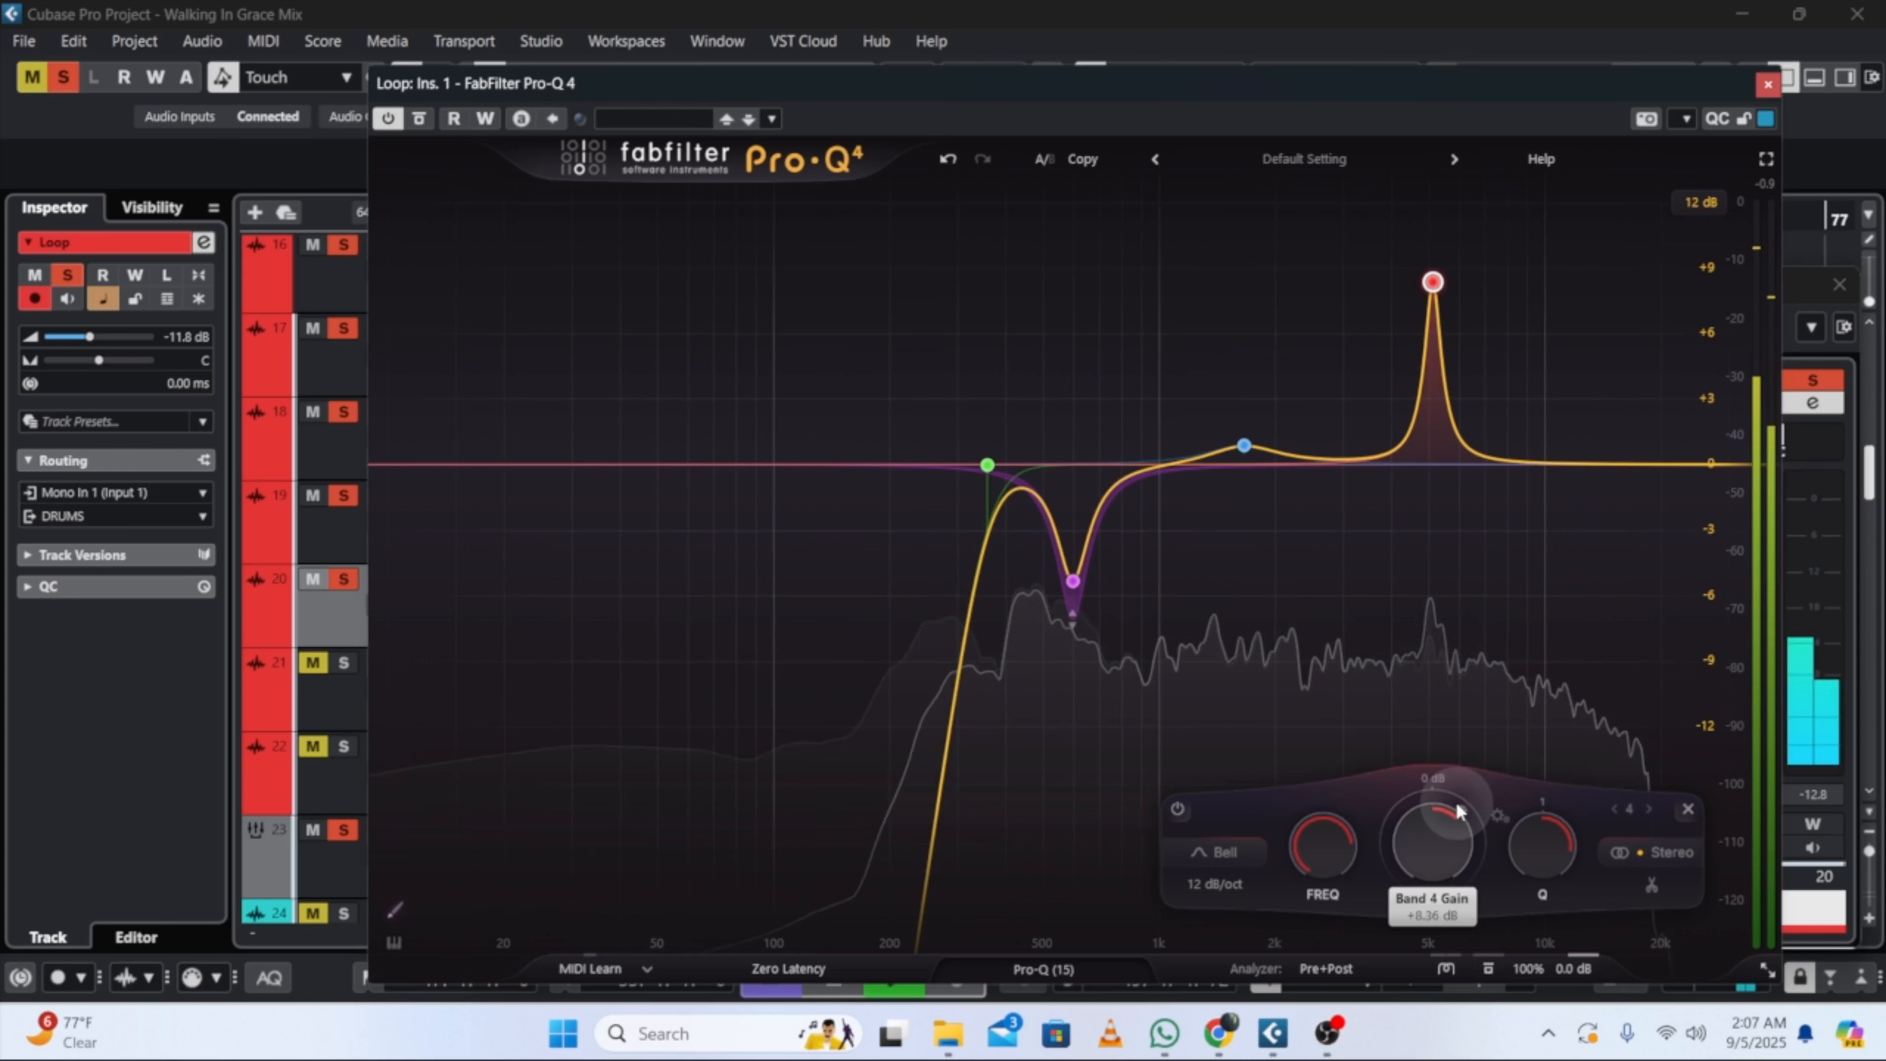
{"action": "left_click_drag", "start_coordinate": [1448, 806], "coordinate": [1421, 845]}
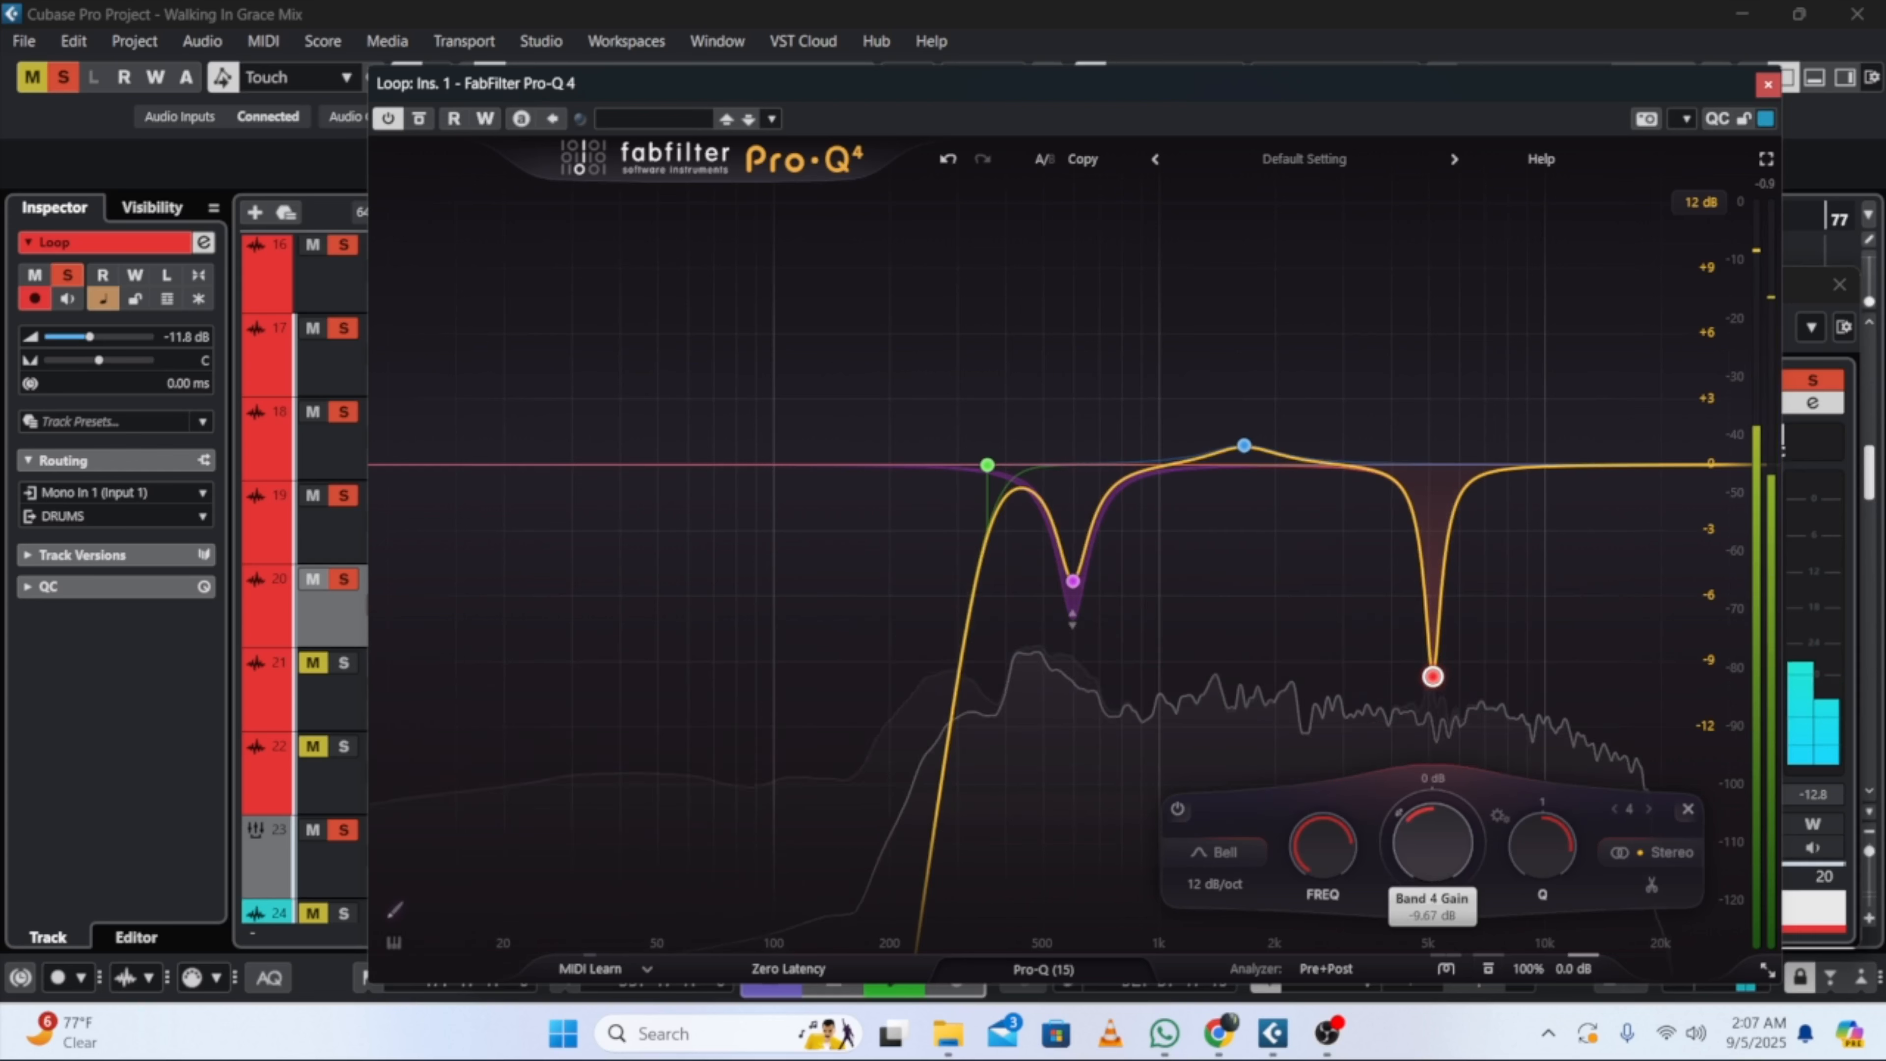
{"action": "left_click", "coordinate": [1767, 84]}
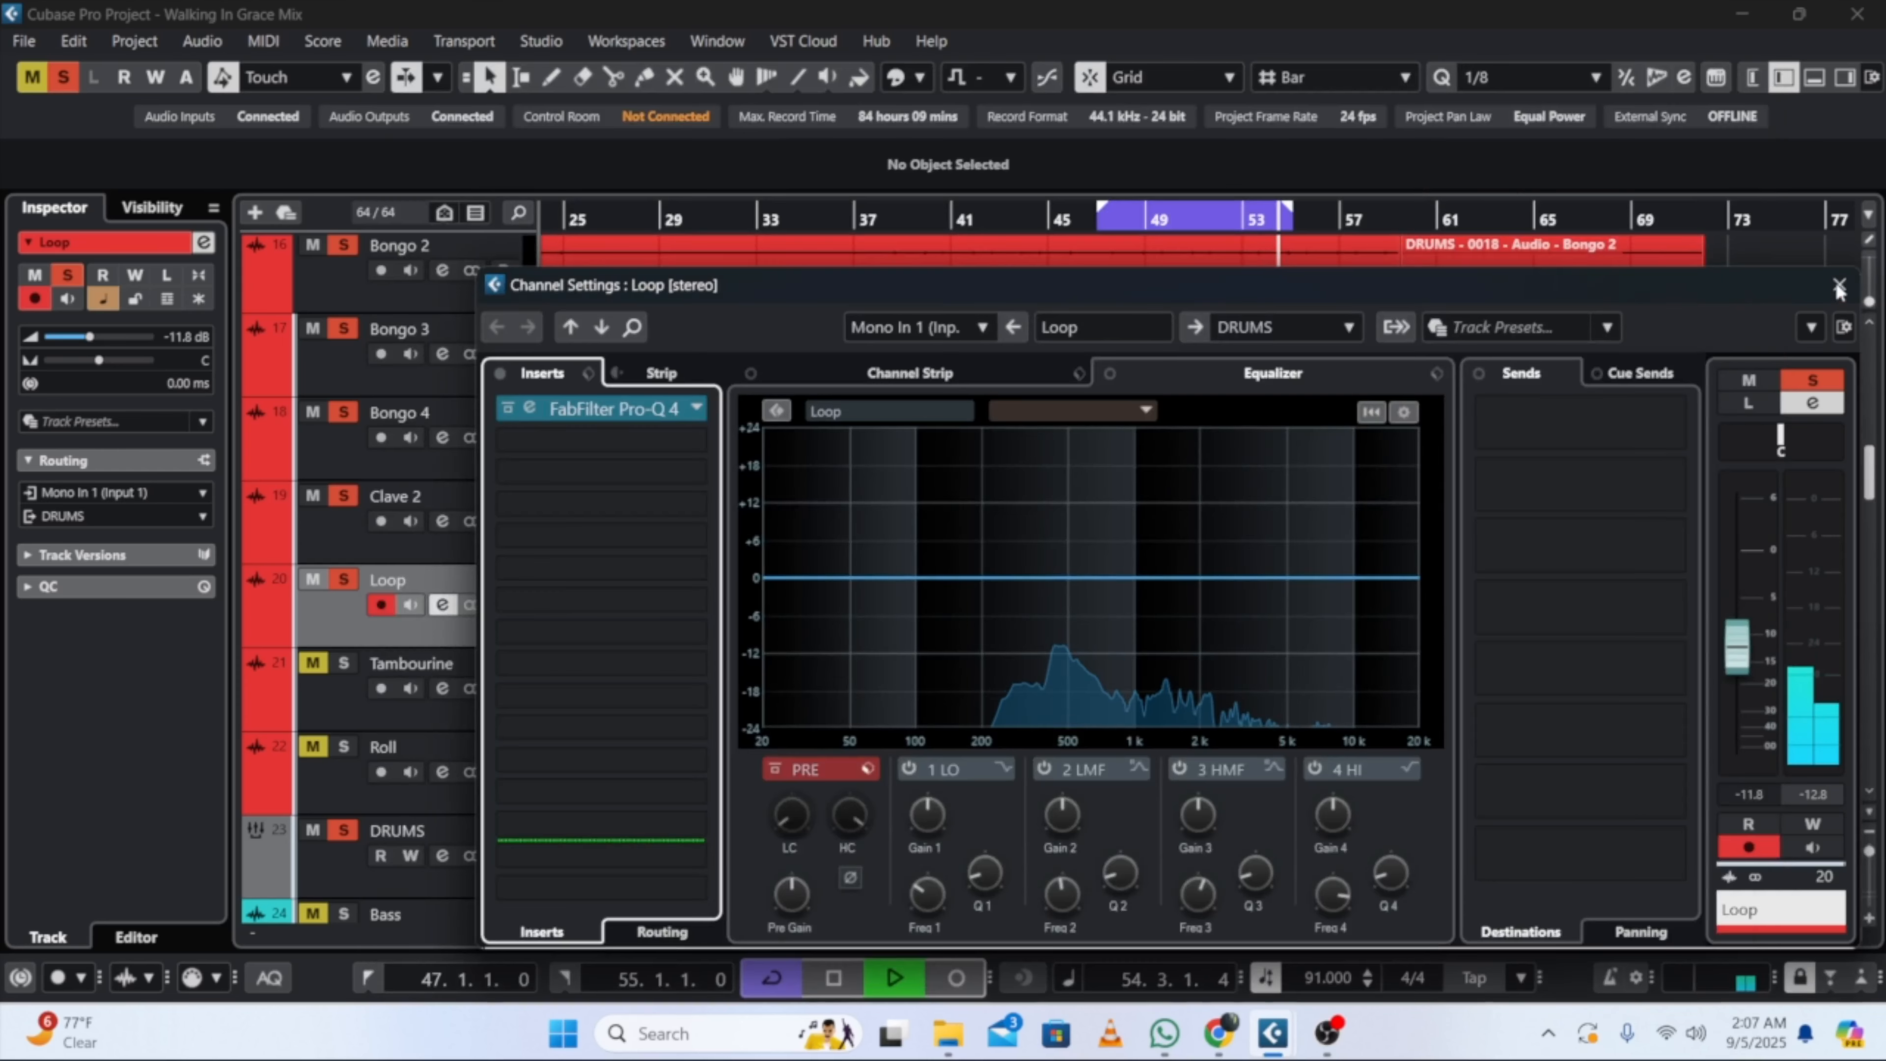
Step: Close the Loop channel settings, then solo and select the Tambourine track
{"action": "left_click", "coordinate": [1838, 287]}
{"action": "left_click", "coordinate": [344, 663]}
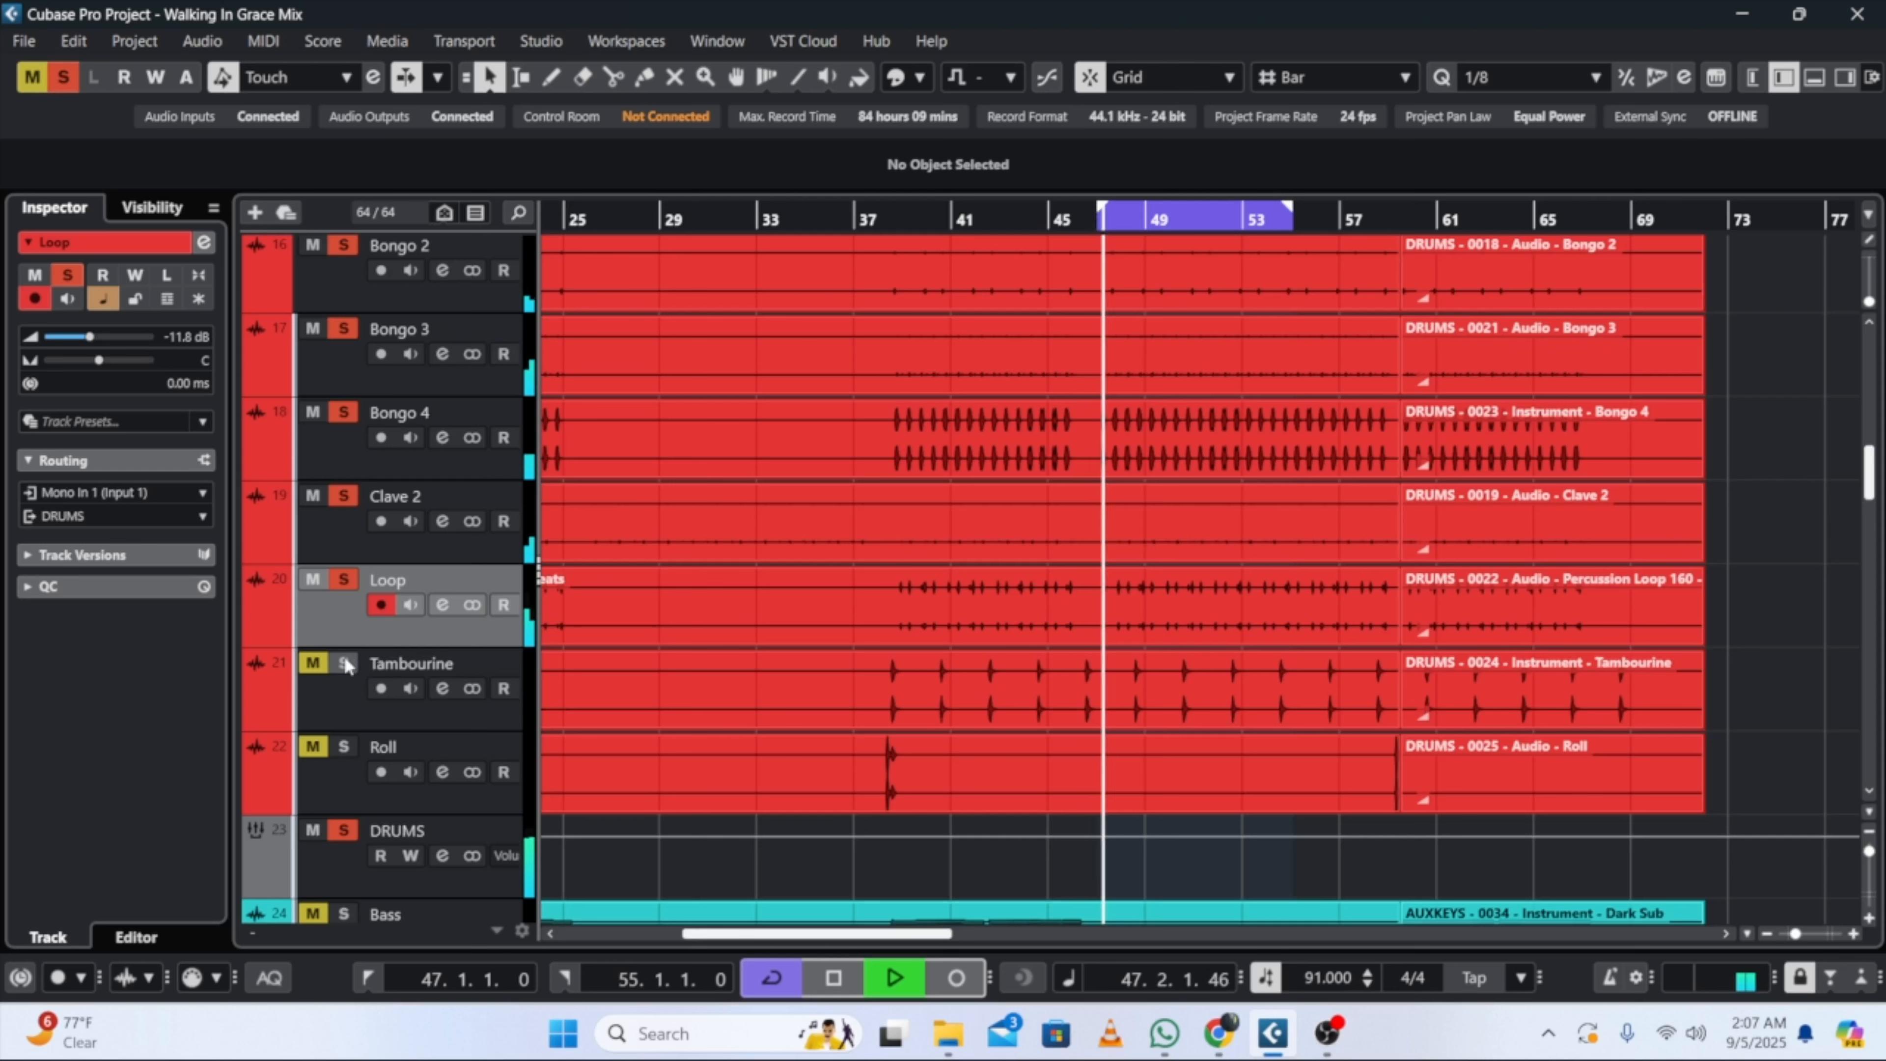
{"action": "left_click", "coordinate": [358, 709]}
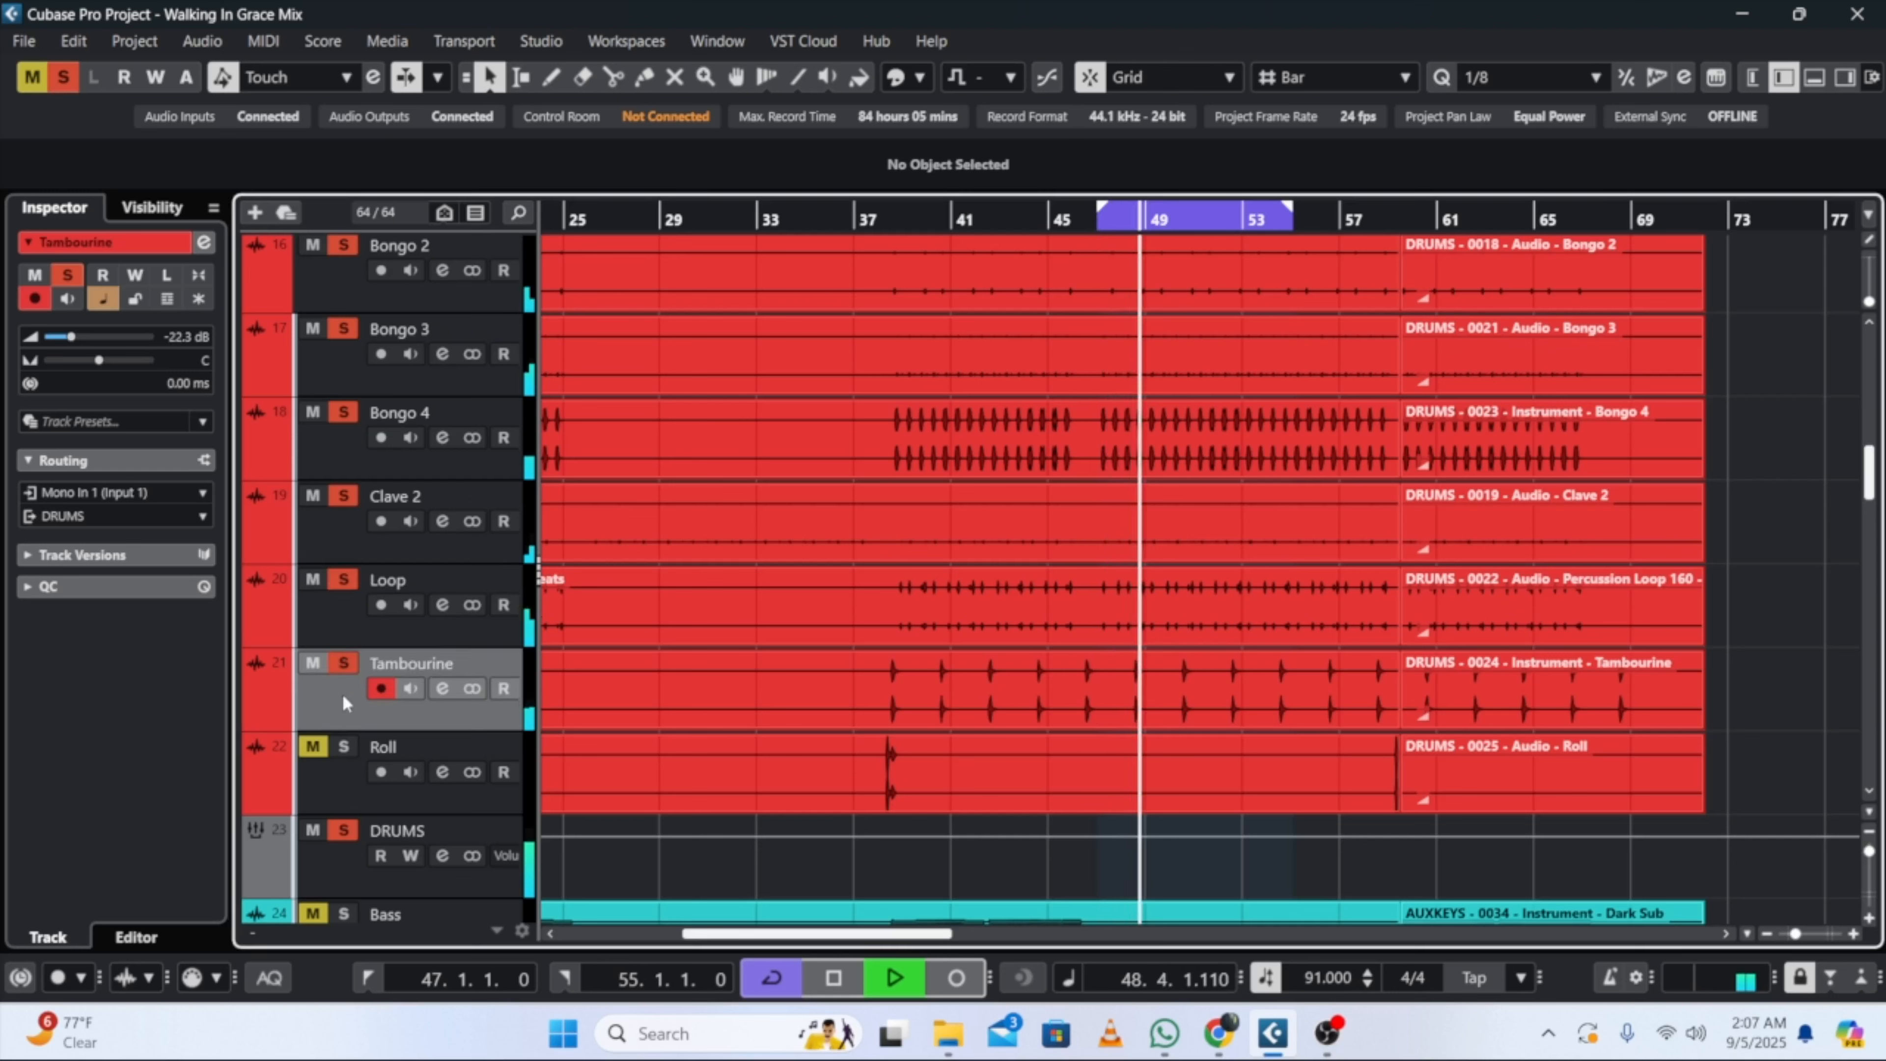
Step: Open the Tambourine channel settings and insert FabFilter Pro-Q 4 in the first insert slot
{"action": "left_click", "coordinate": [207, 242]}
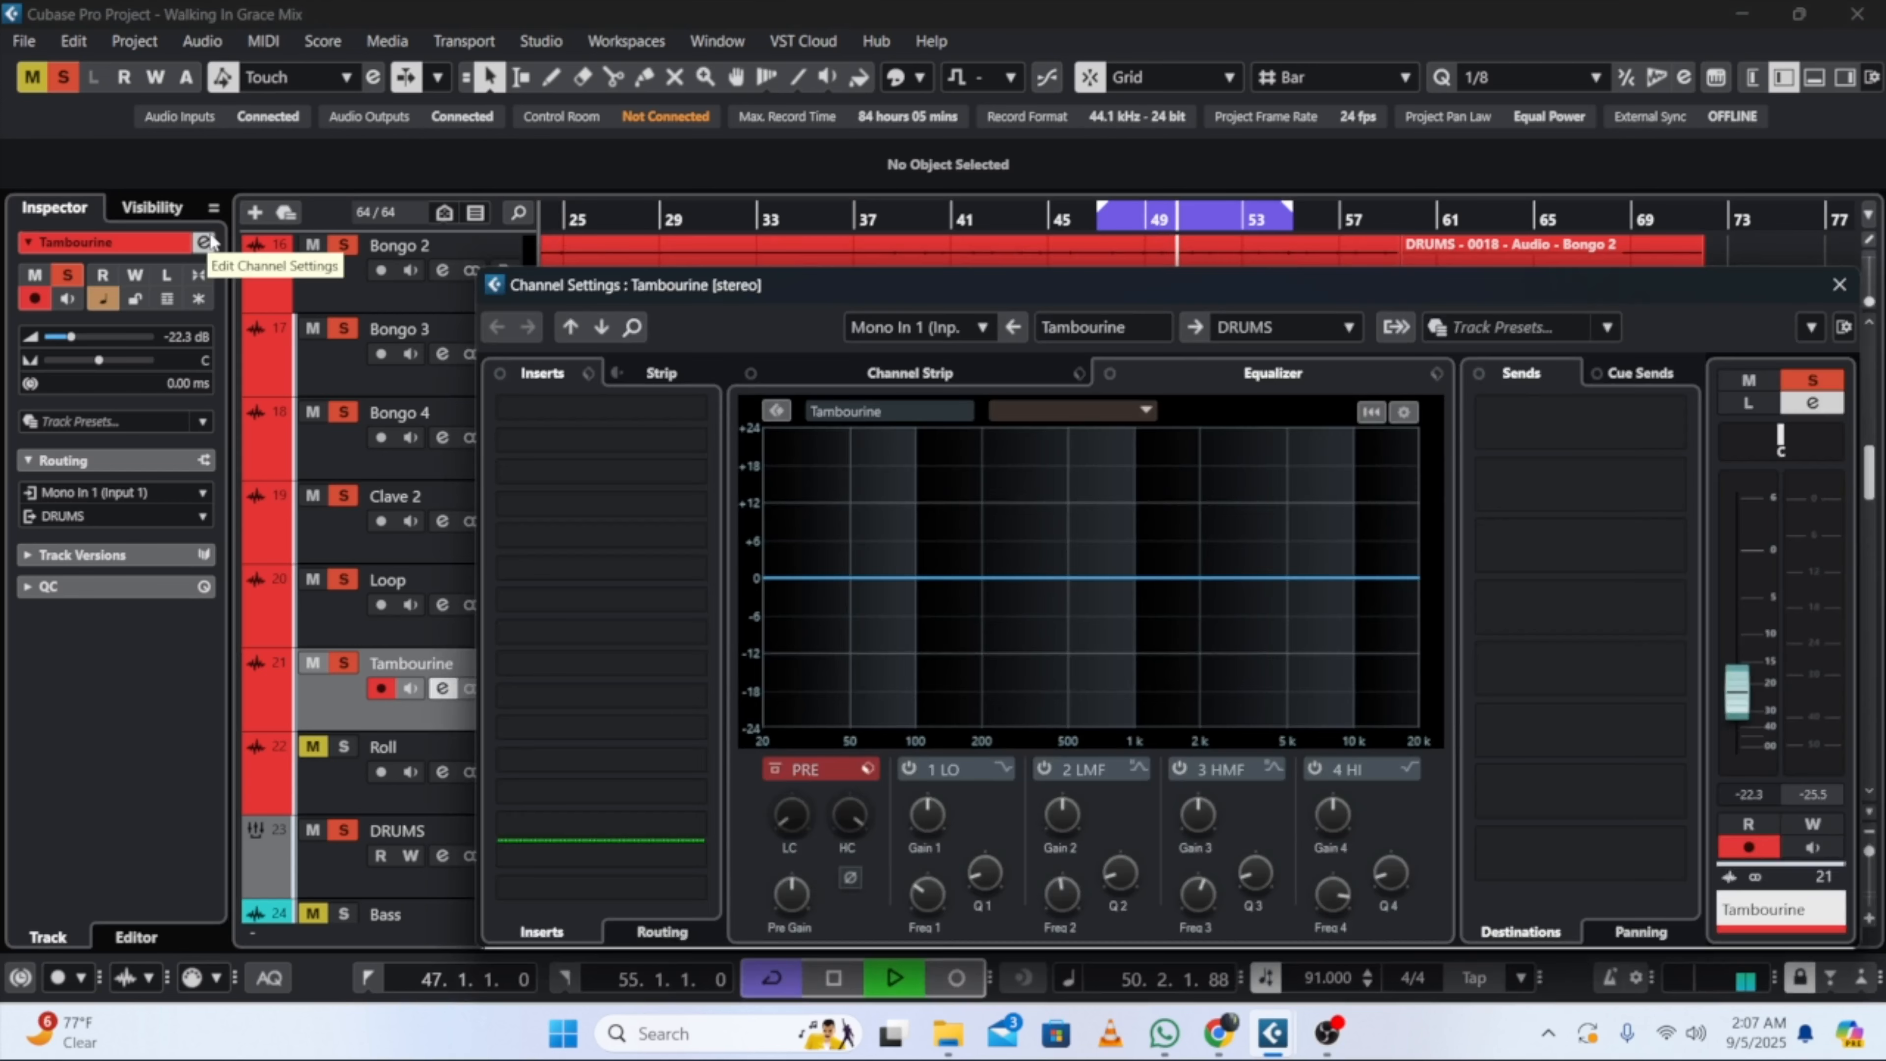
{"action": "left_click", "coordinate": [579, 406]}
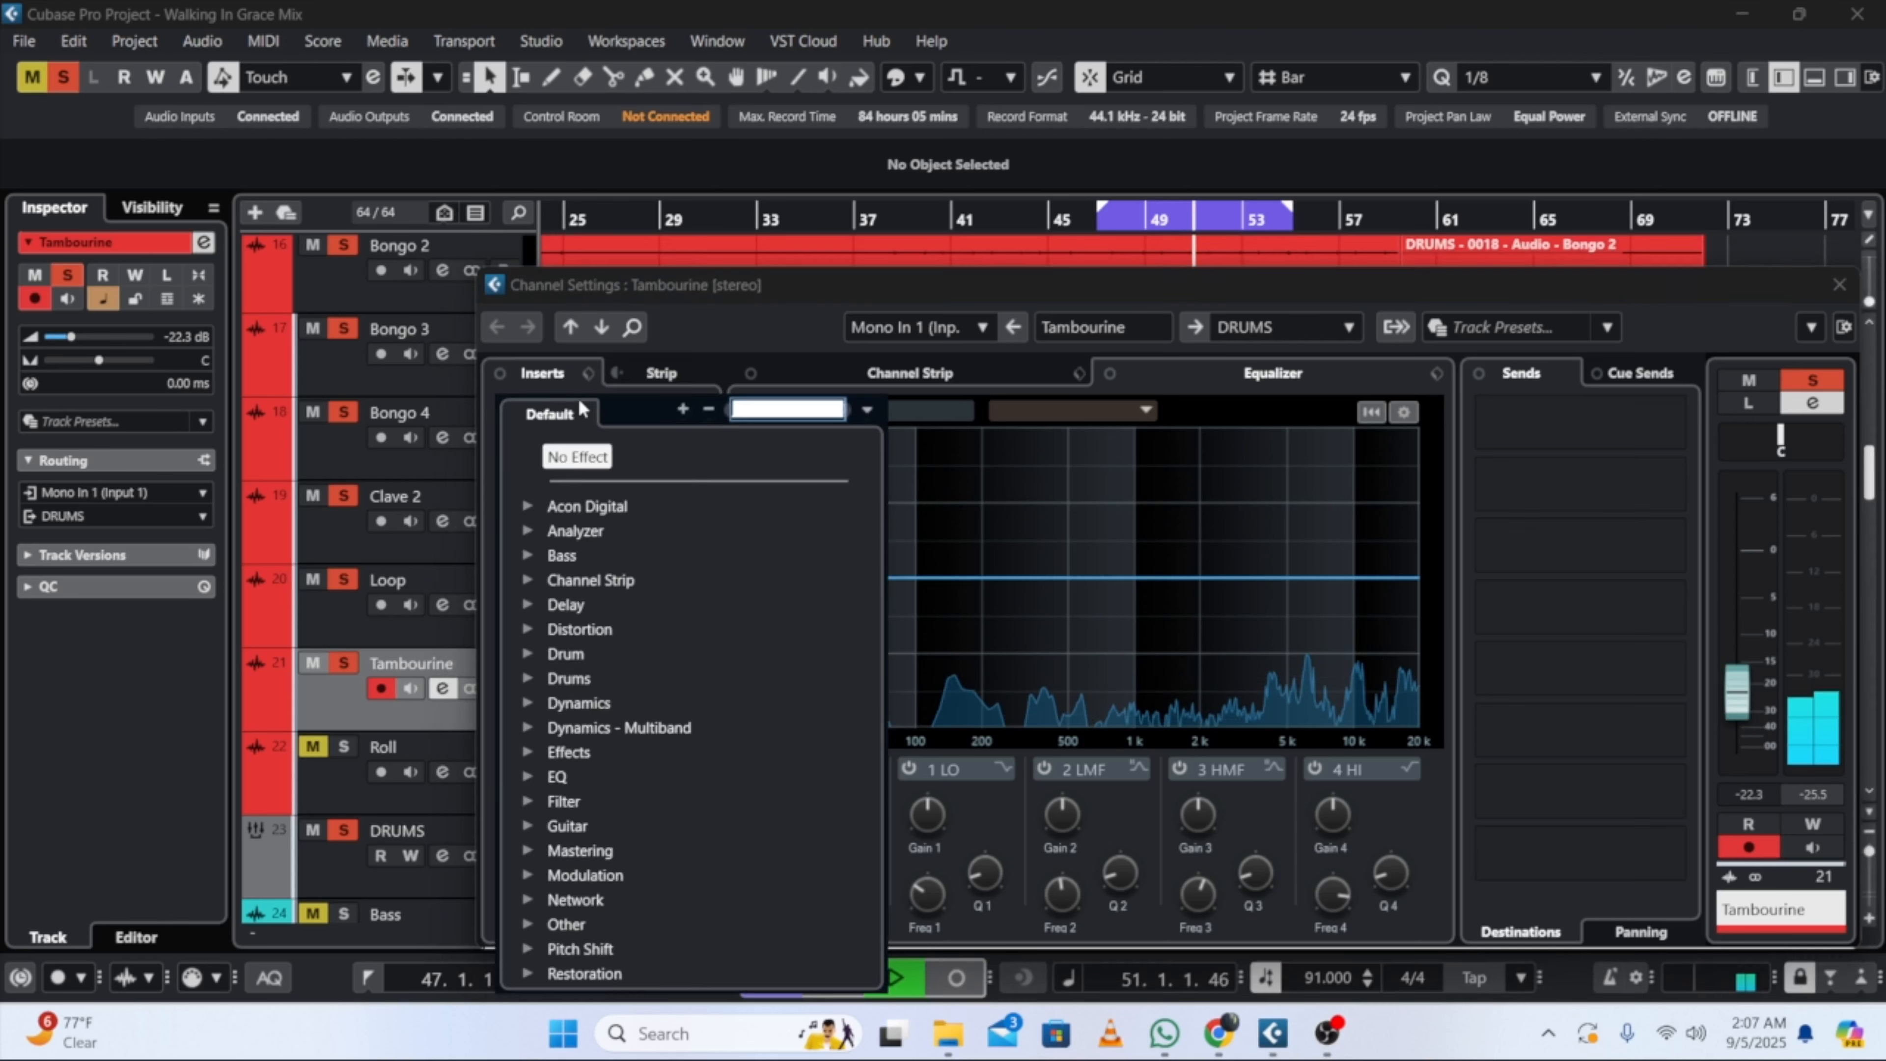
{"action": "left_click", "coordinate": [540, 504]}
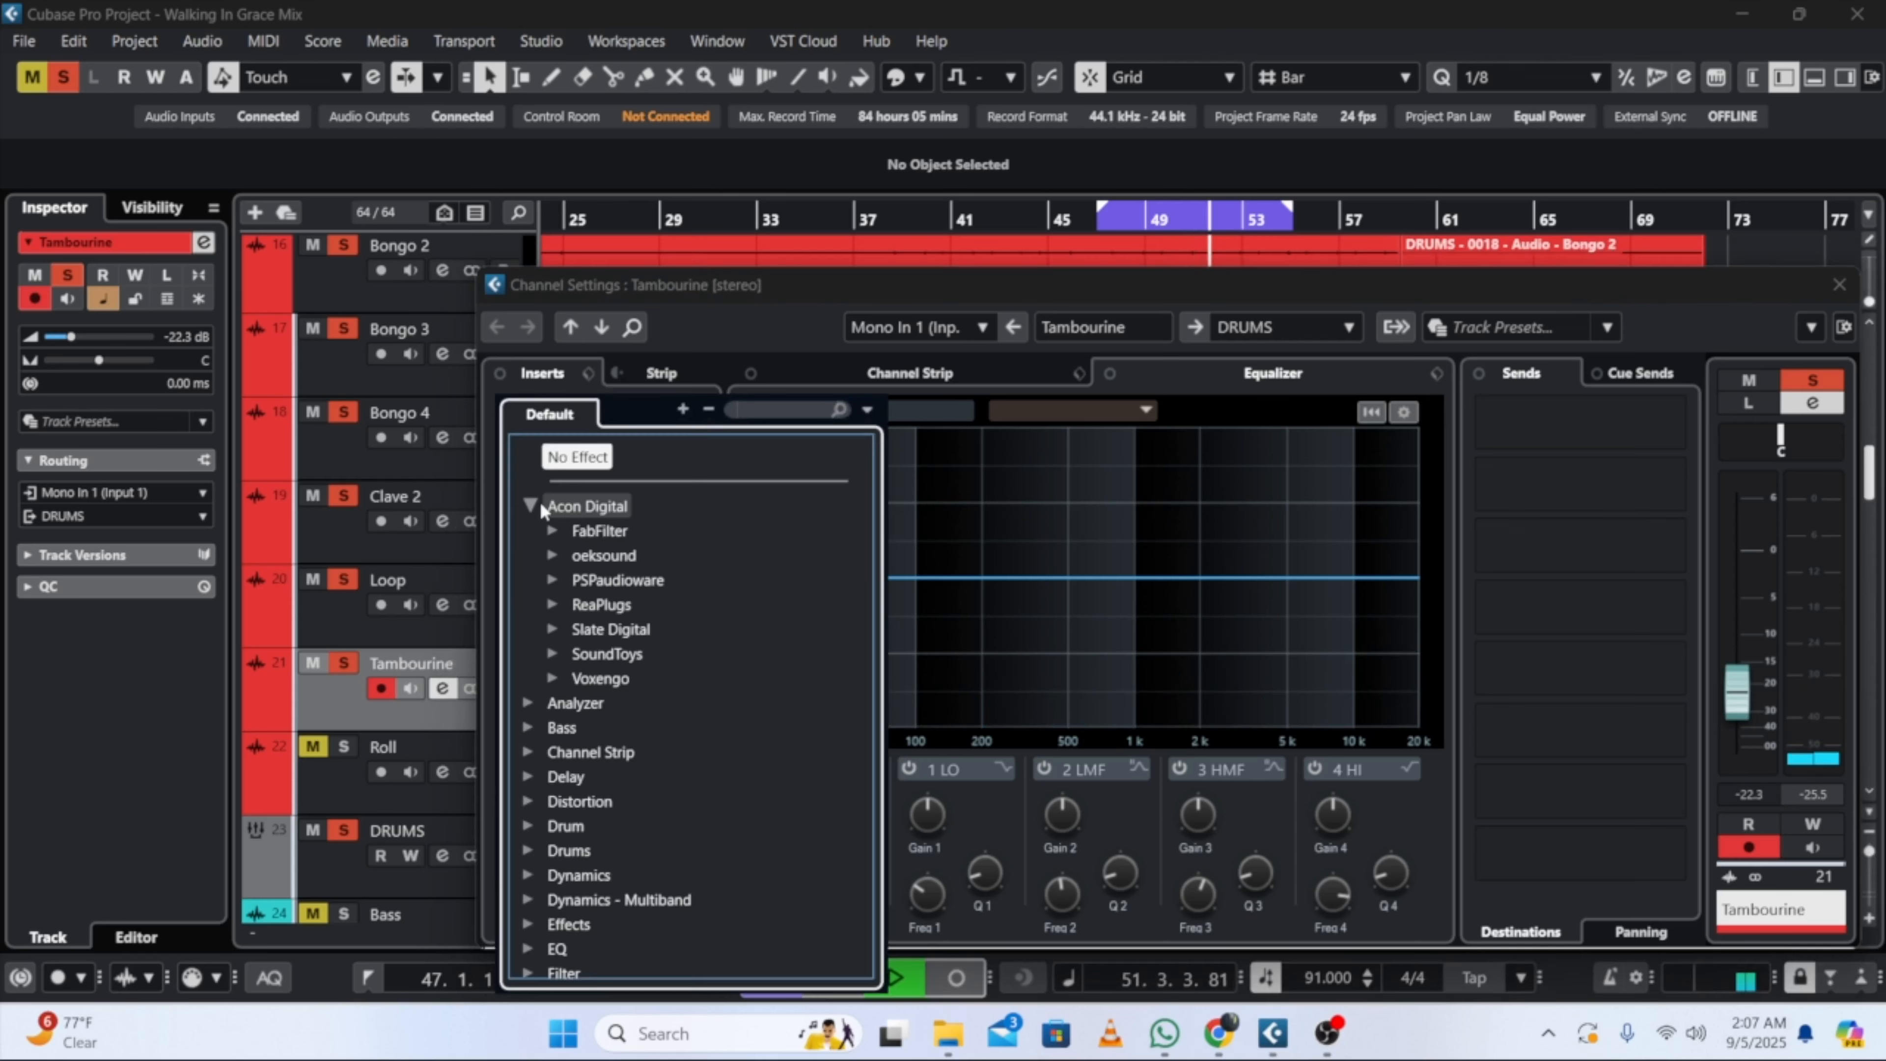
{"action": "left_click", "coordinate": [556, 532]}
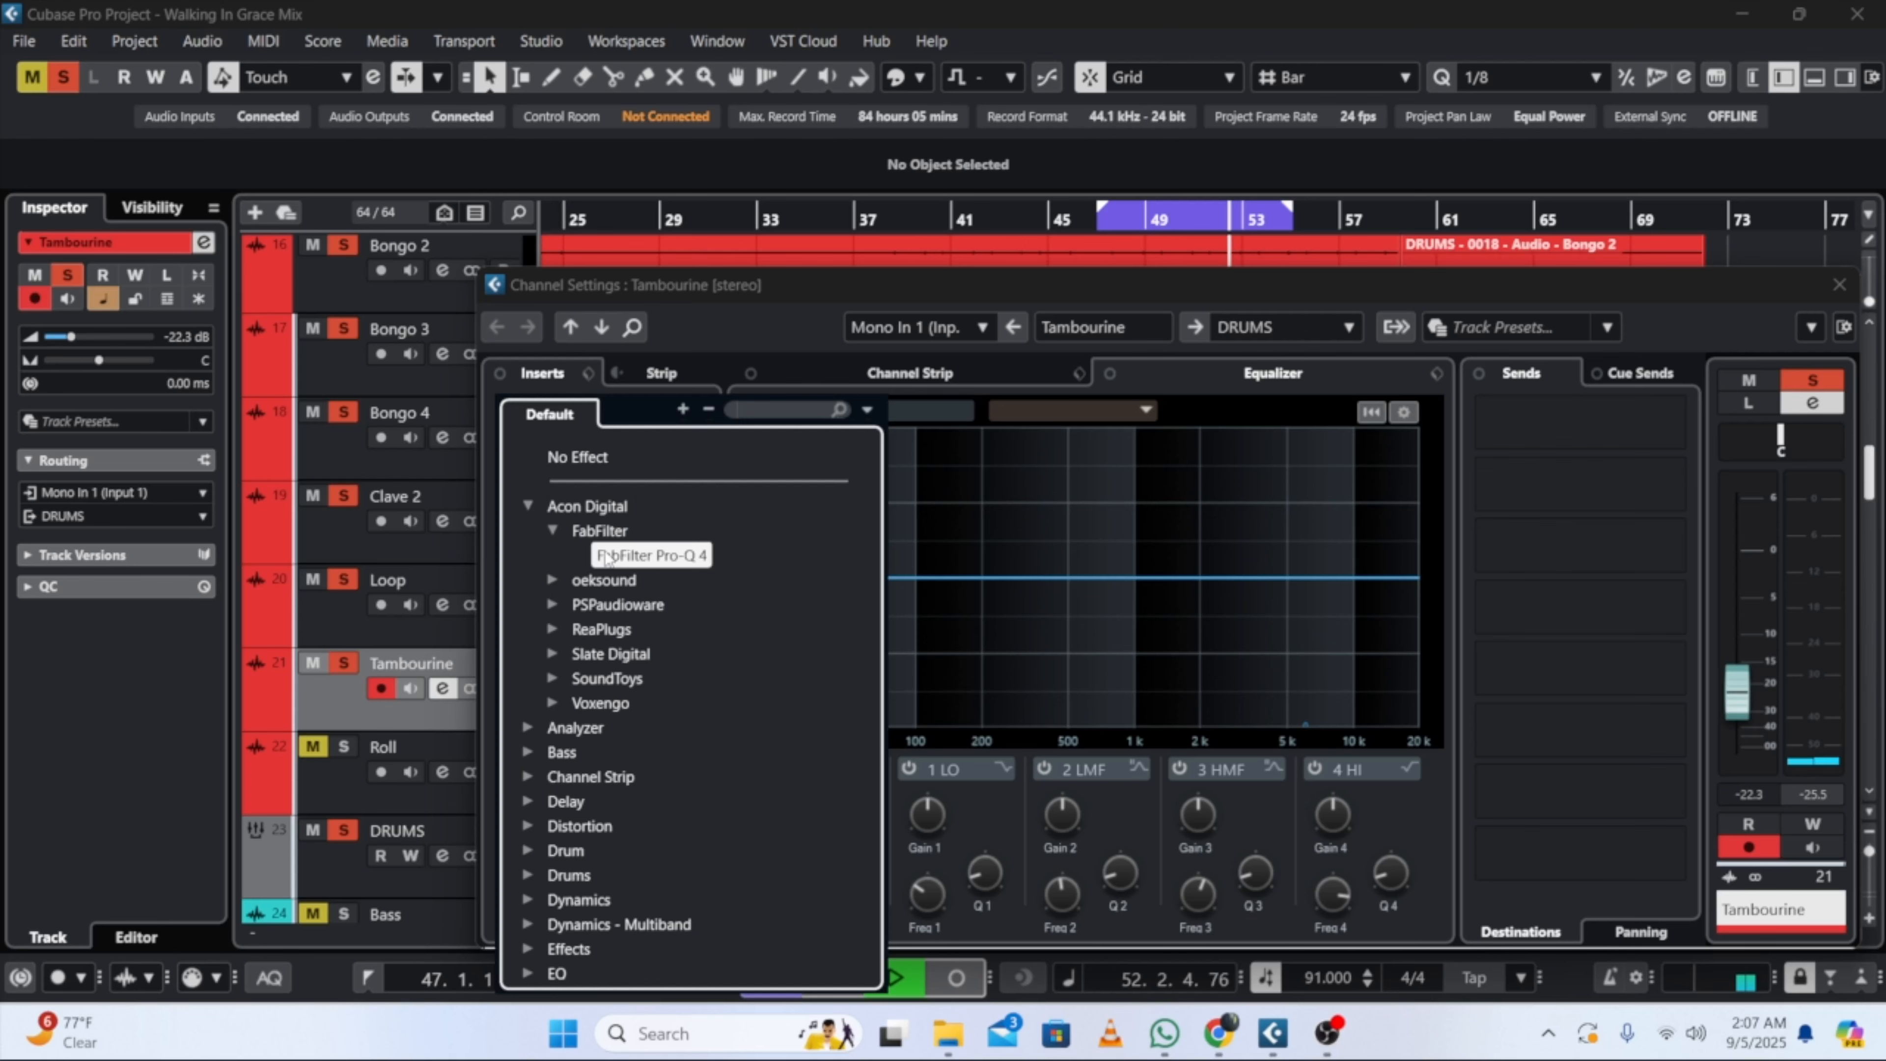
{"action": "left_click", "coordinate": [608, 557]}
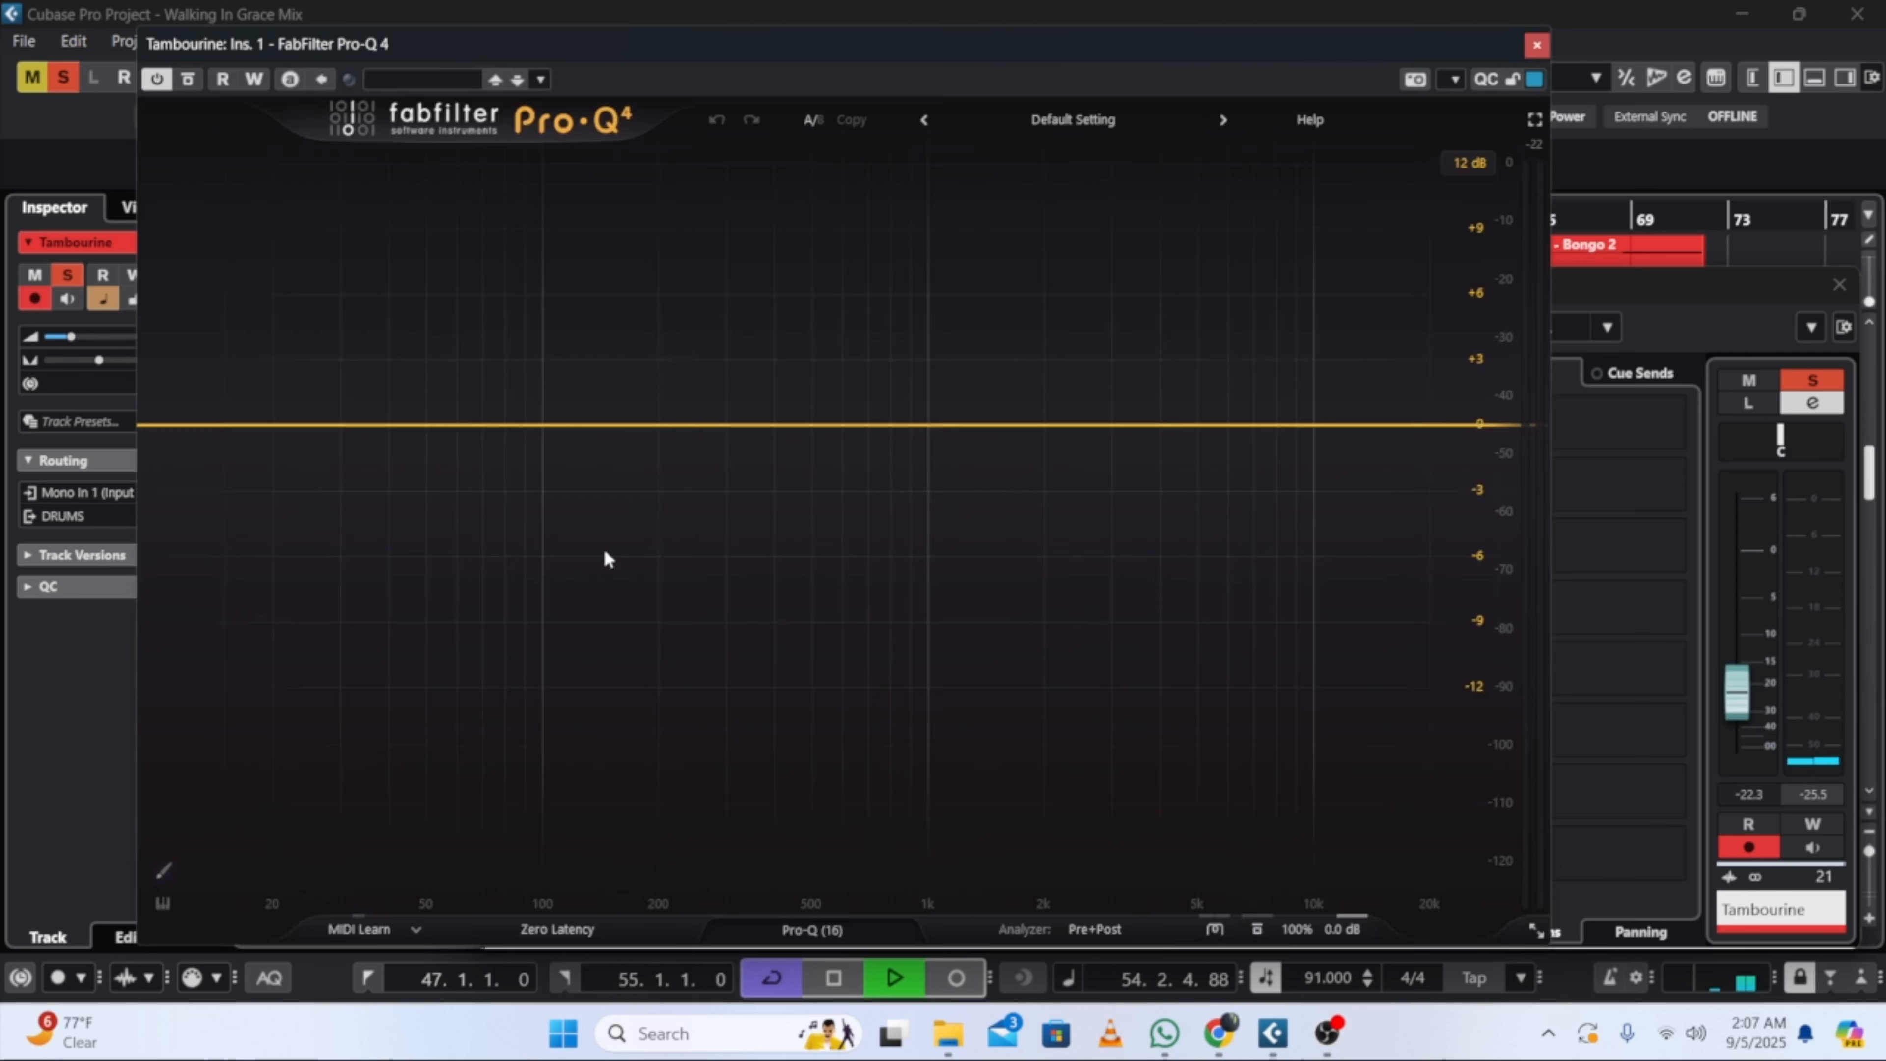
Step: Add a low cut with a 36 dB/oct slope to the Tambourine track and raise its frequency to about 2.9 kHz
{"action": "left_click", "coordinate": [160, 427]}
{"action": "left_click", "coordinate": [213, 848]}
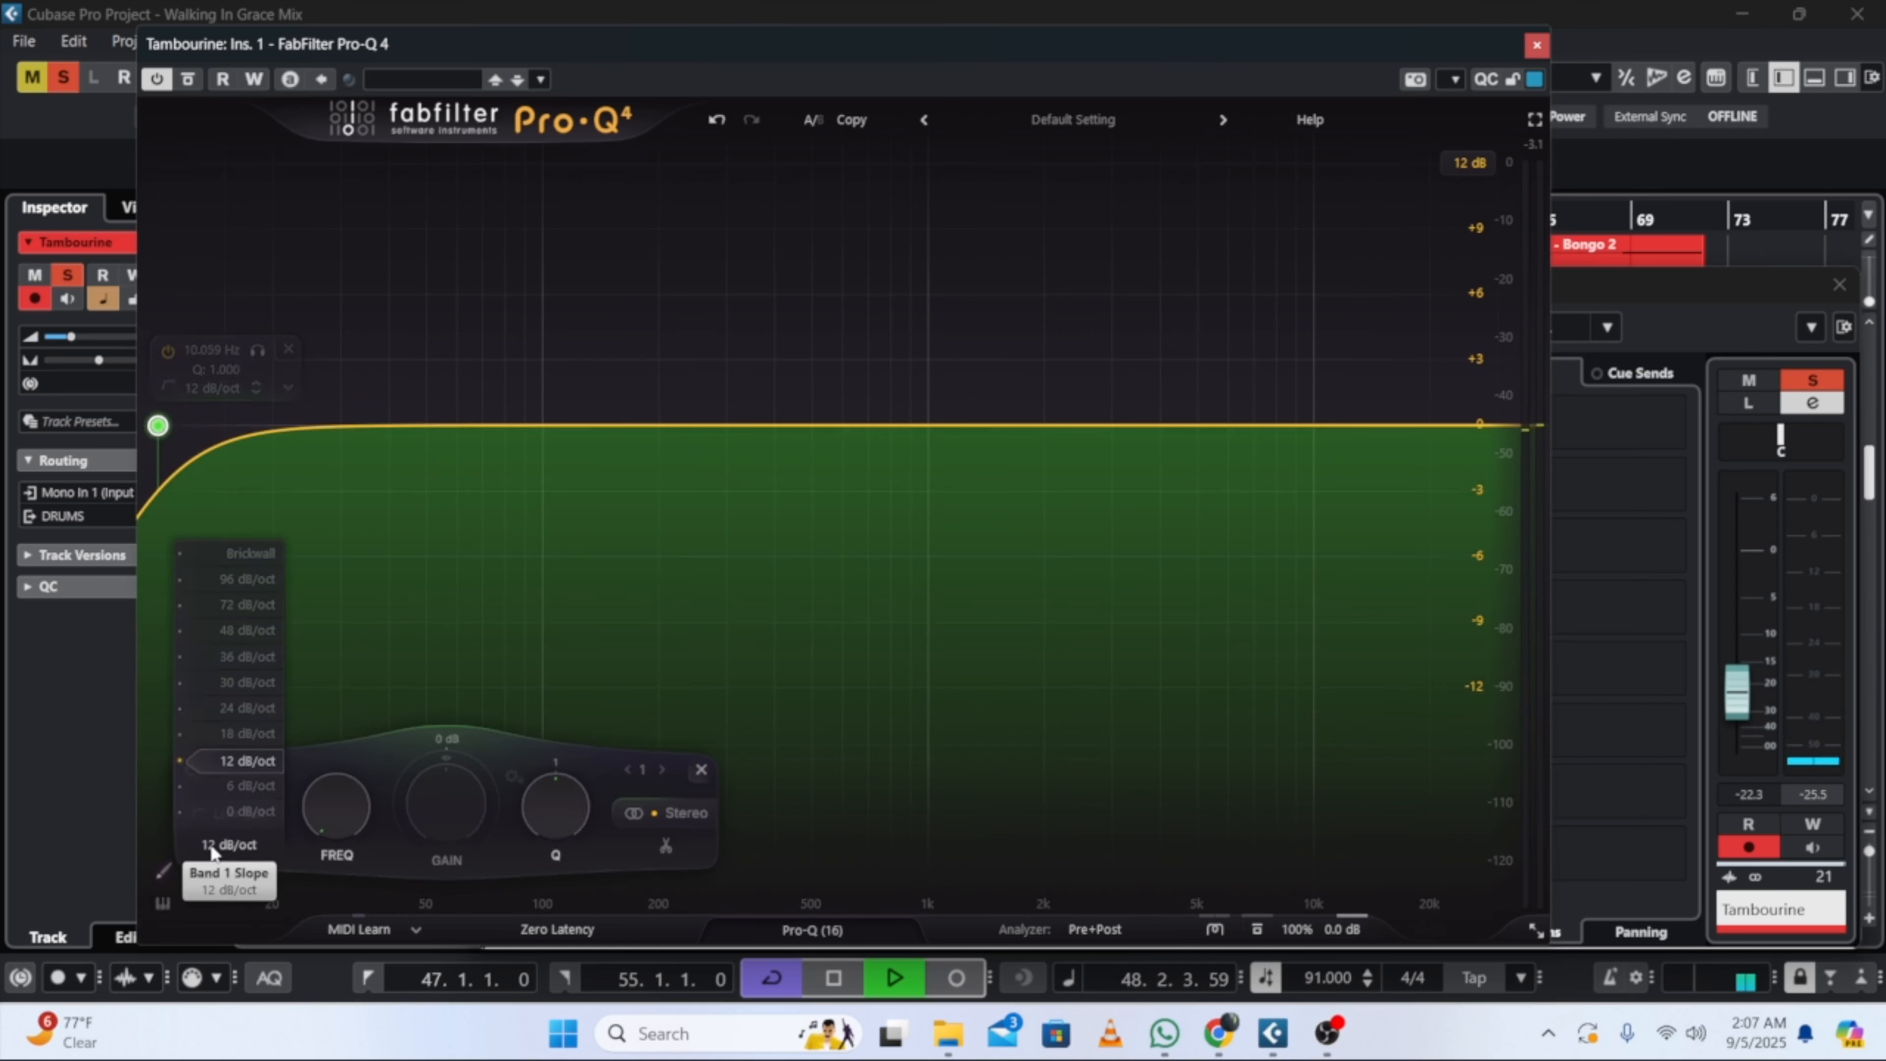
{"action": "left_click", "coordinate": [232, 671]}
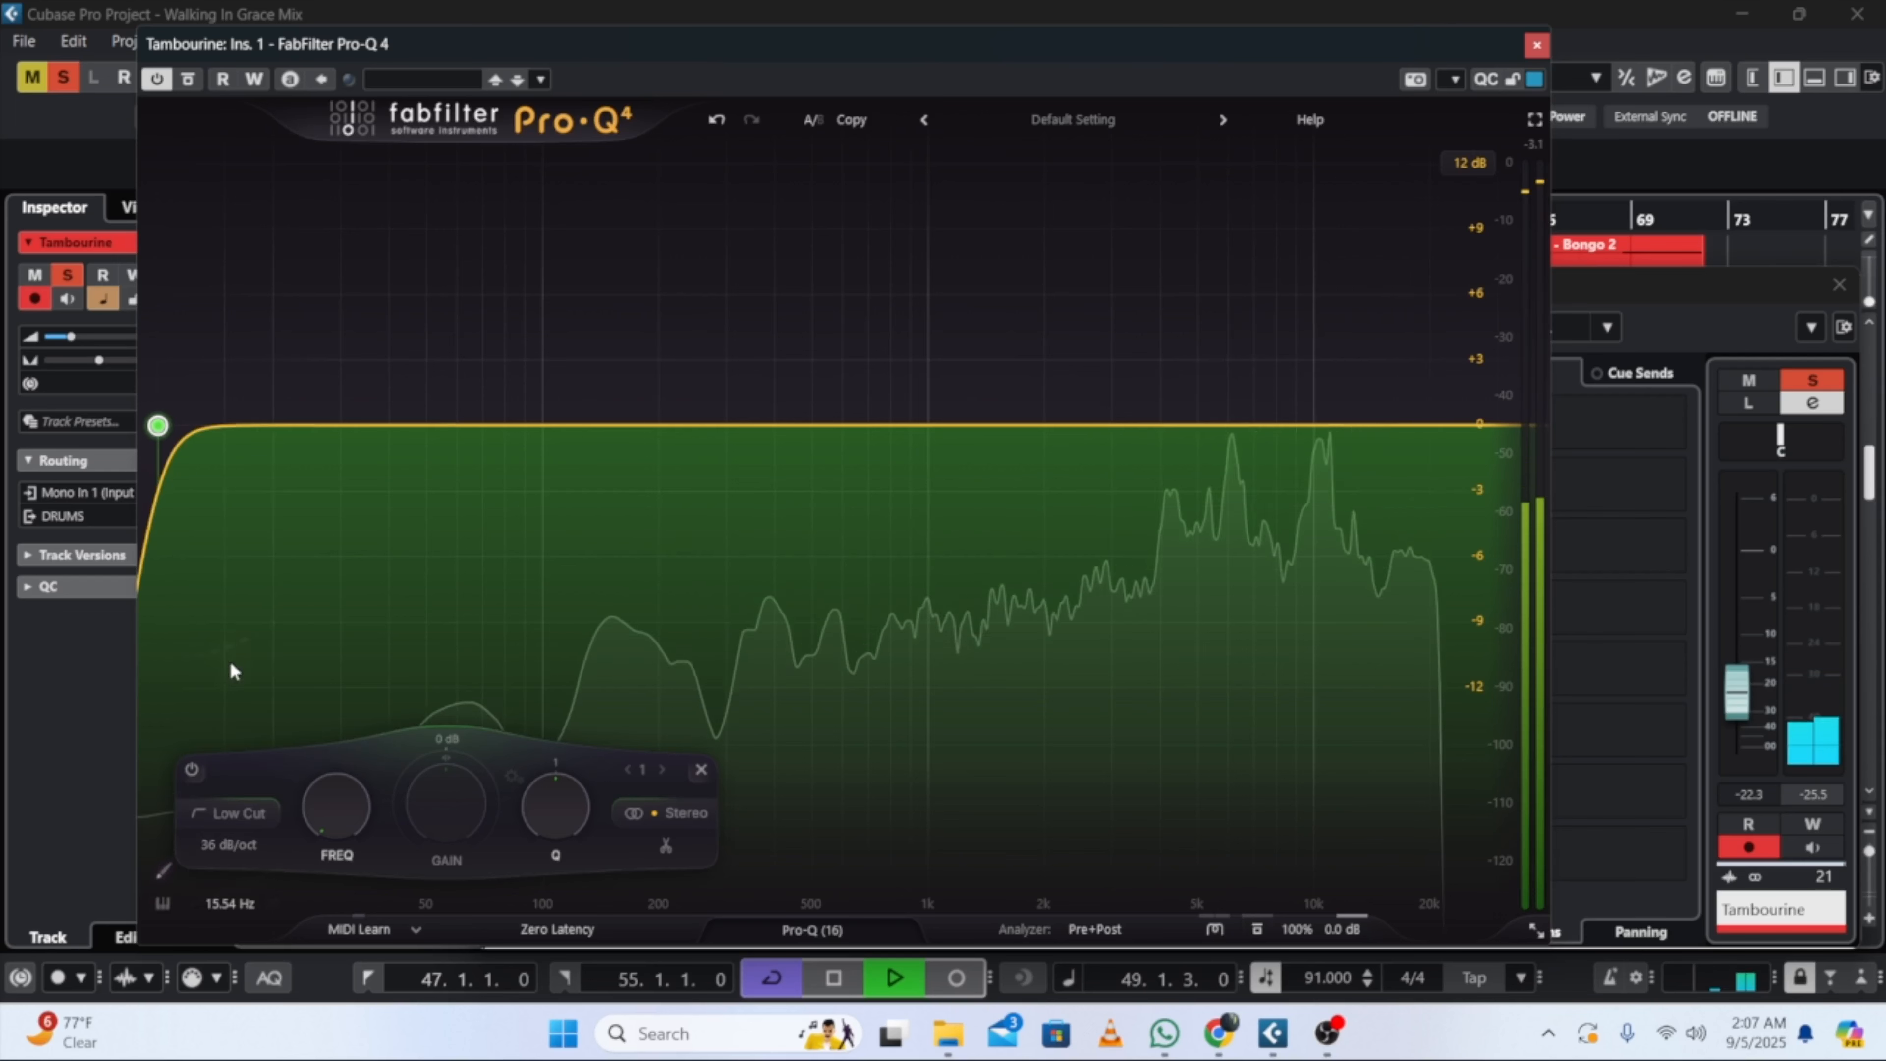
{"action": "left_click_drag", "start_coordinate": [336, 804], "coordinate": [301, 612]}
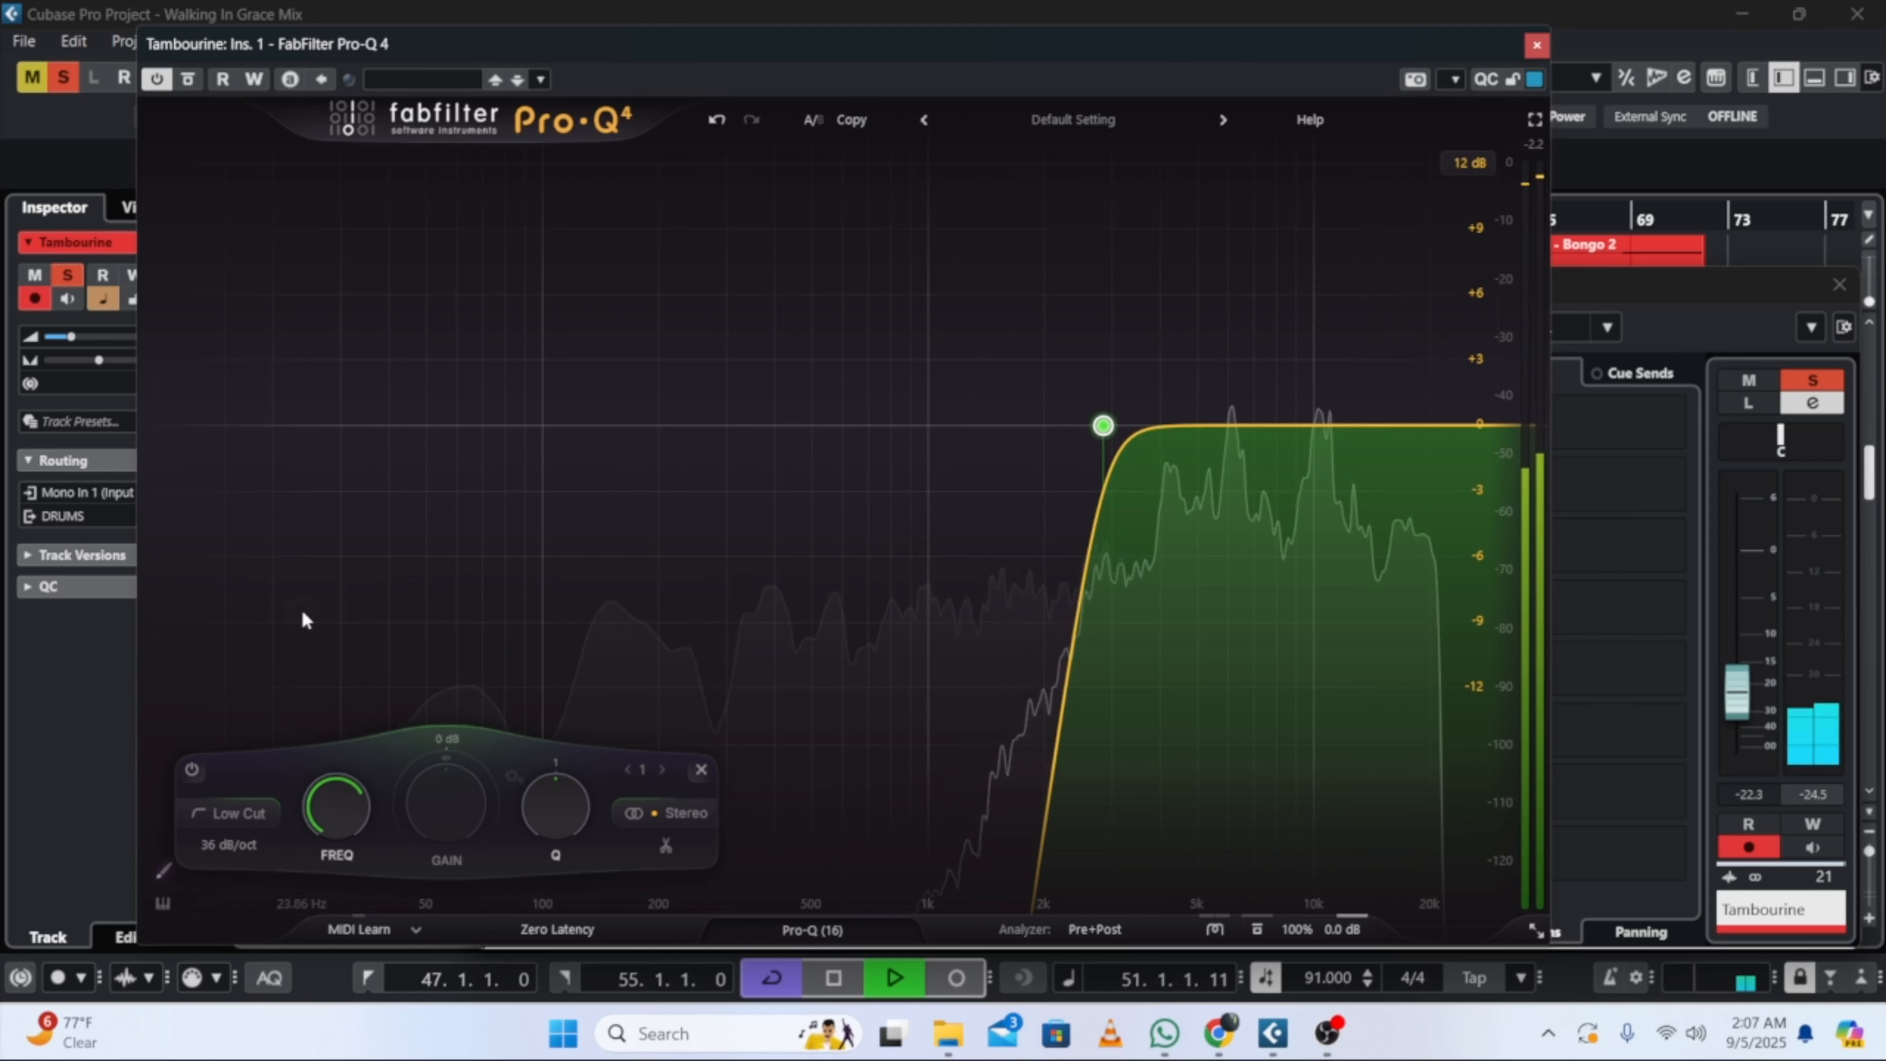
Step: Add a bell band at about 8115 Hz, cut it to about -8.3 dB and make it dynamic
{"action": "left_click", "coordinate": [1278, 458]}
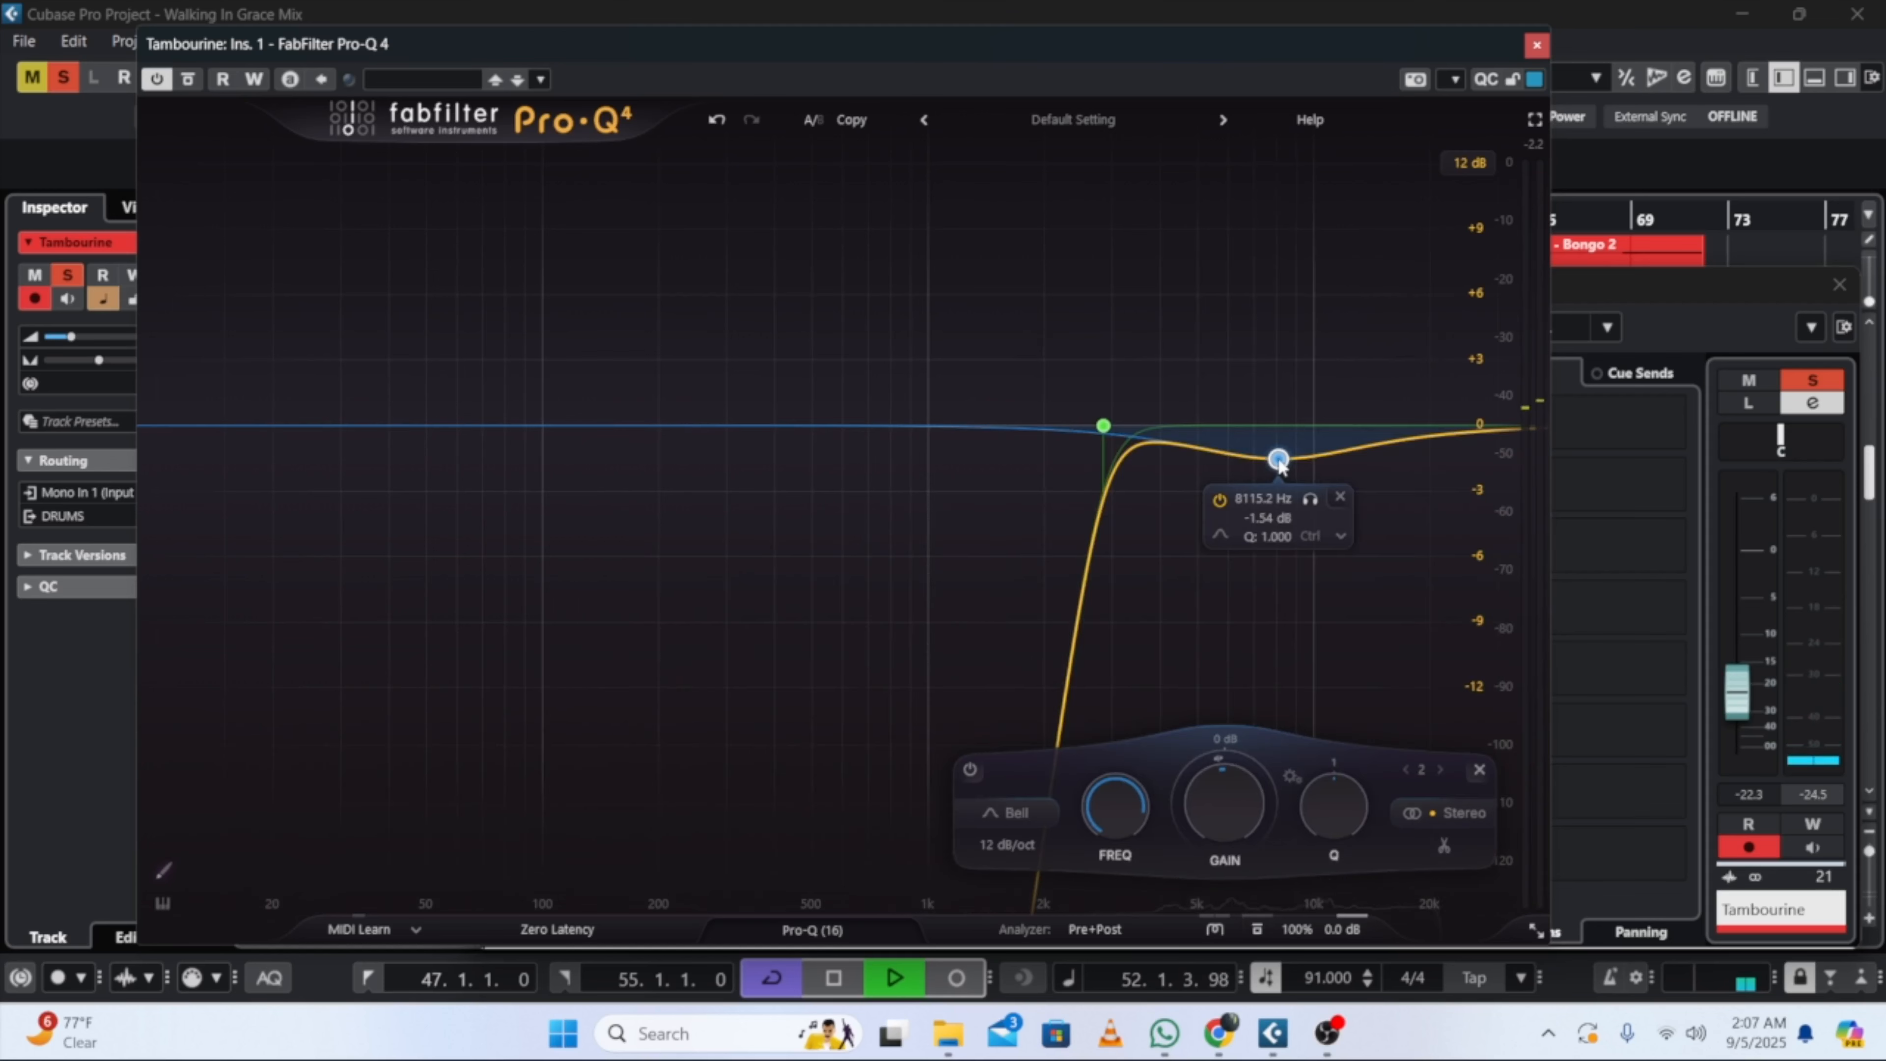
{"action": "left_click_drag", "start_coordinate": [1224, 810], "coordinate": [1193, 867]}
{"action": "mouse_move", "coordinate": [1314, 599]}
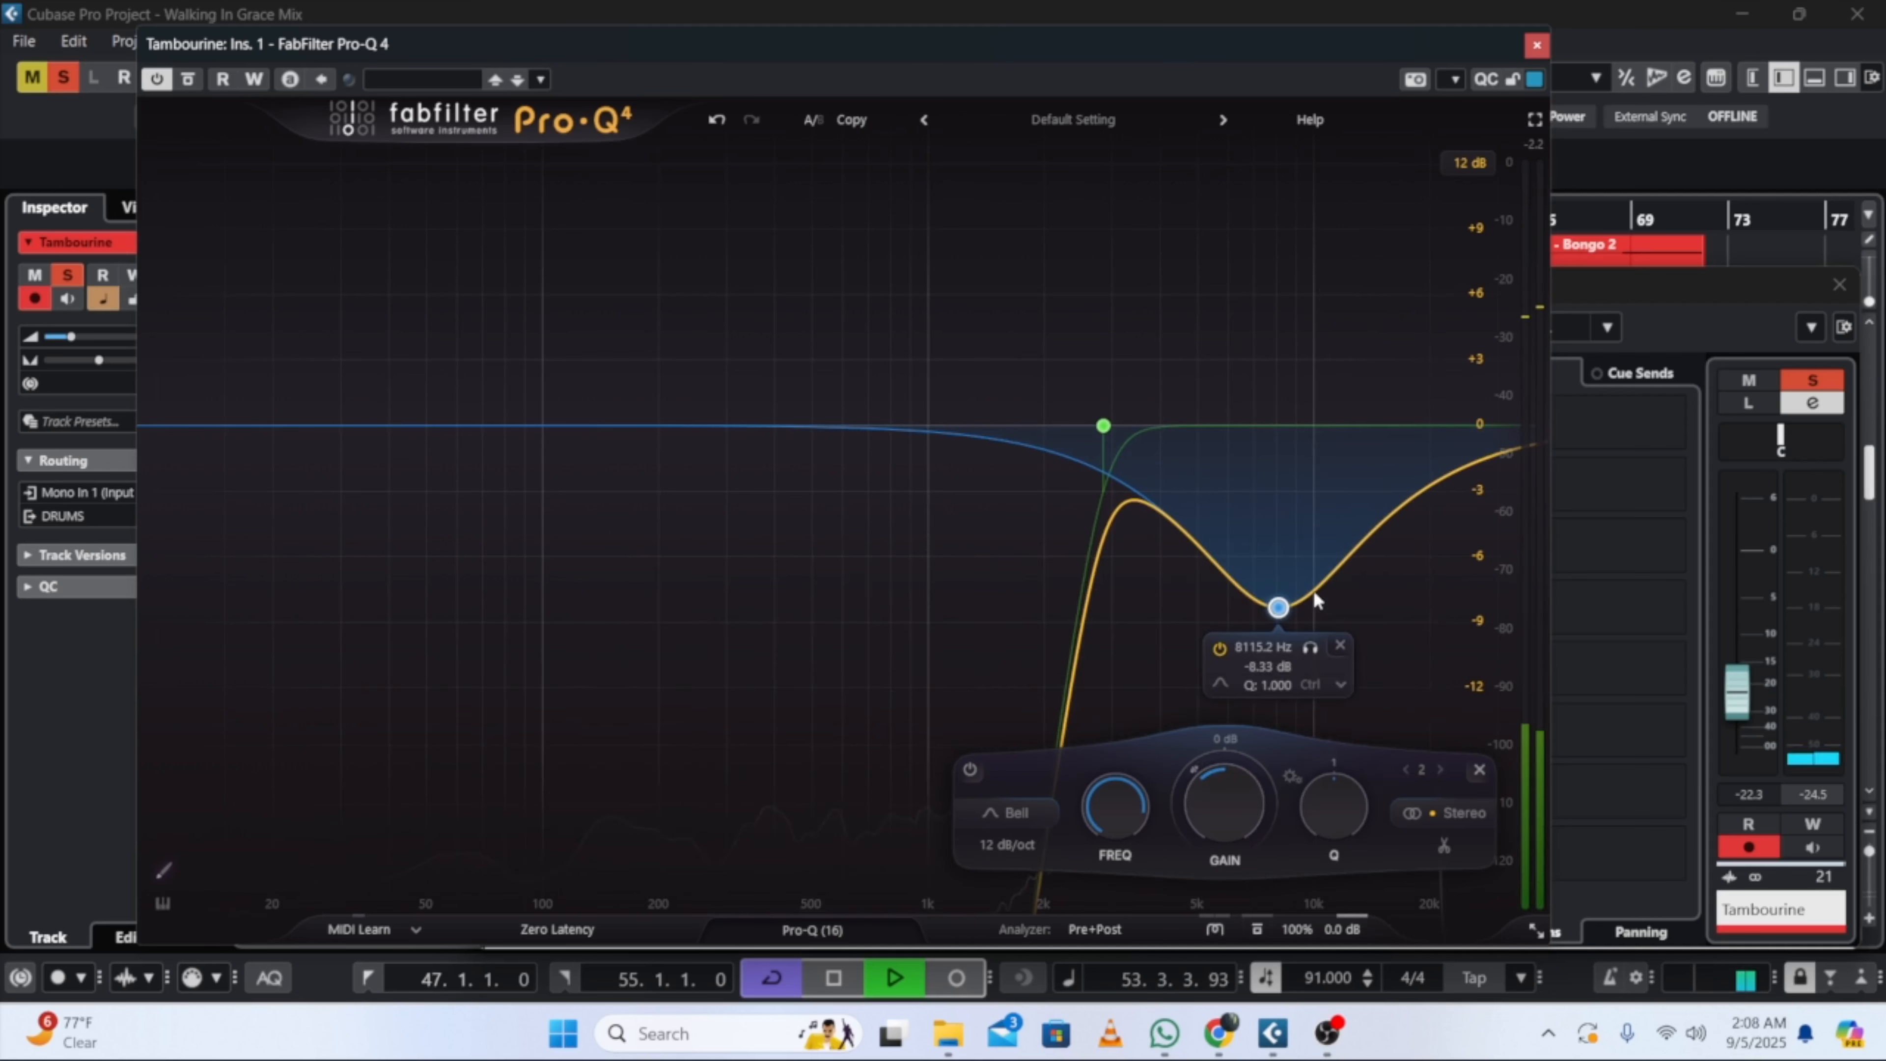
{"action": "right_click", "coordinate": [1338, 674]}
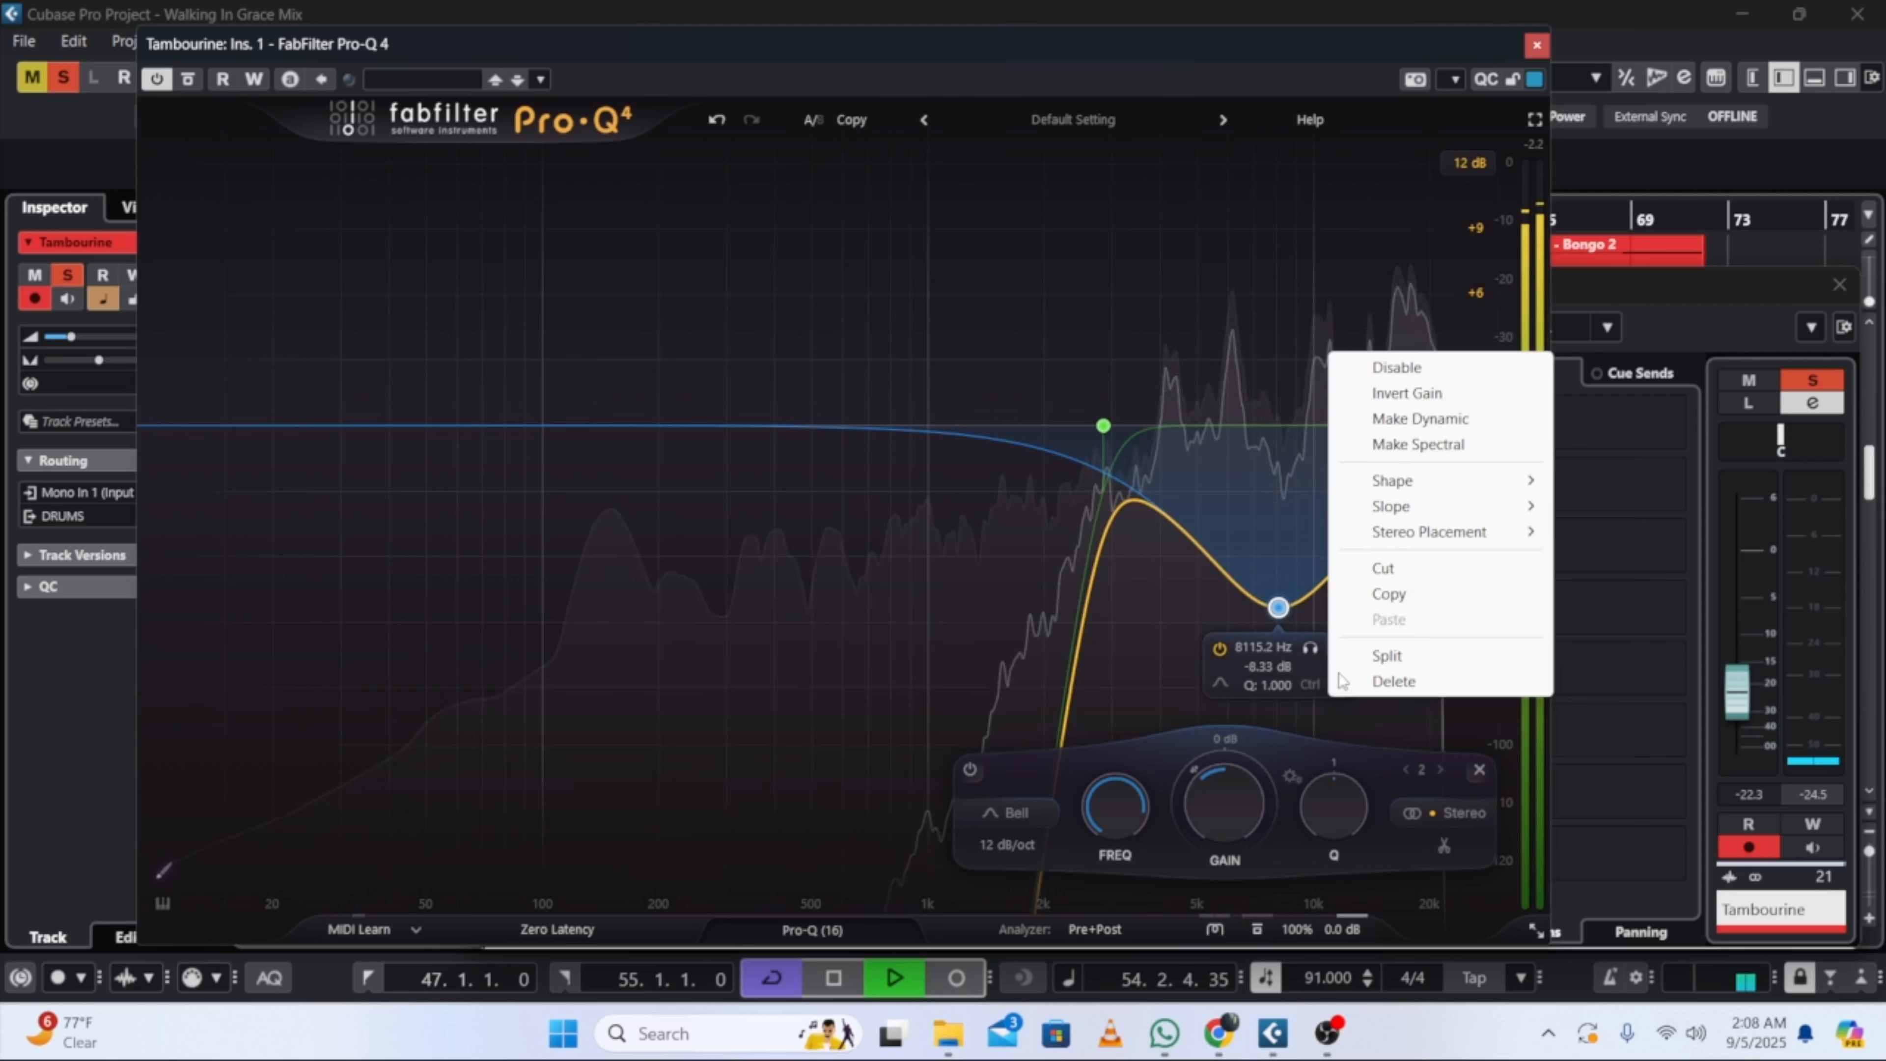
{"action": "left_click", "coordinate": [1411, 419]}
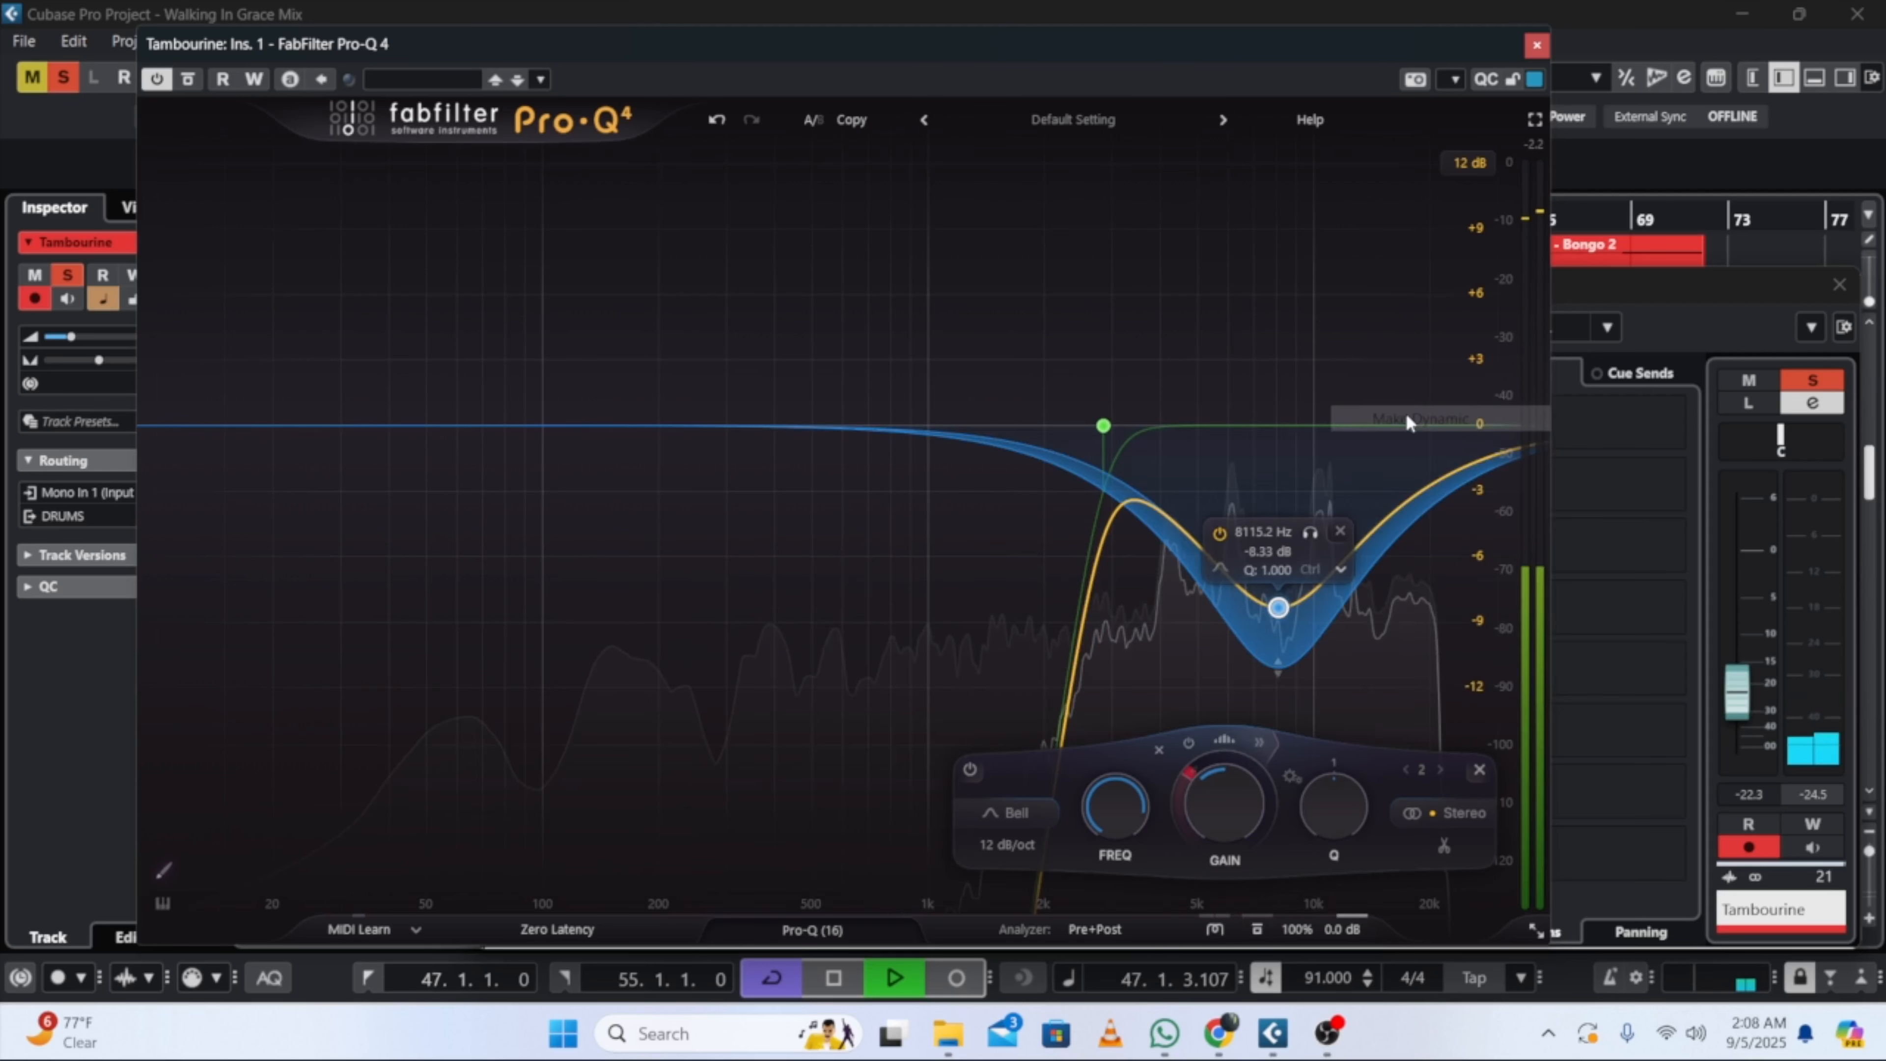
Step: Ease the dynamic band's gain to about -4.8 dB, and close the Tambourine equalizer and channel settings
{"action": "scroll", "coordinate": [1225, 768], "scroll_direction": "up", "scroll_amount": 5}
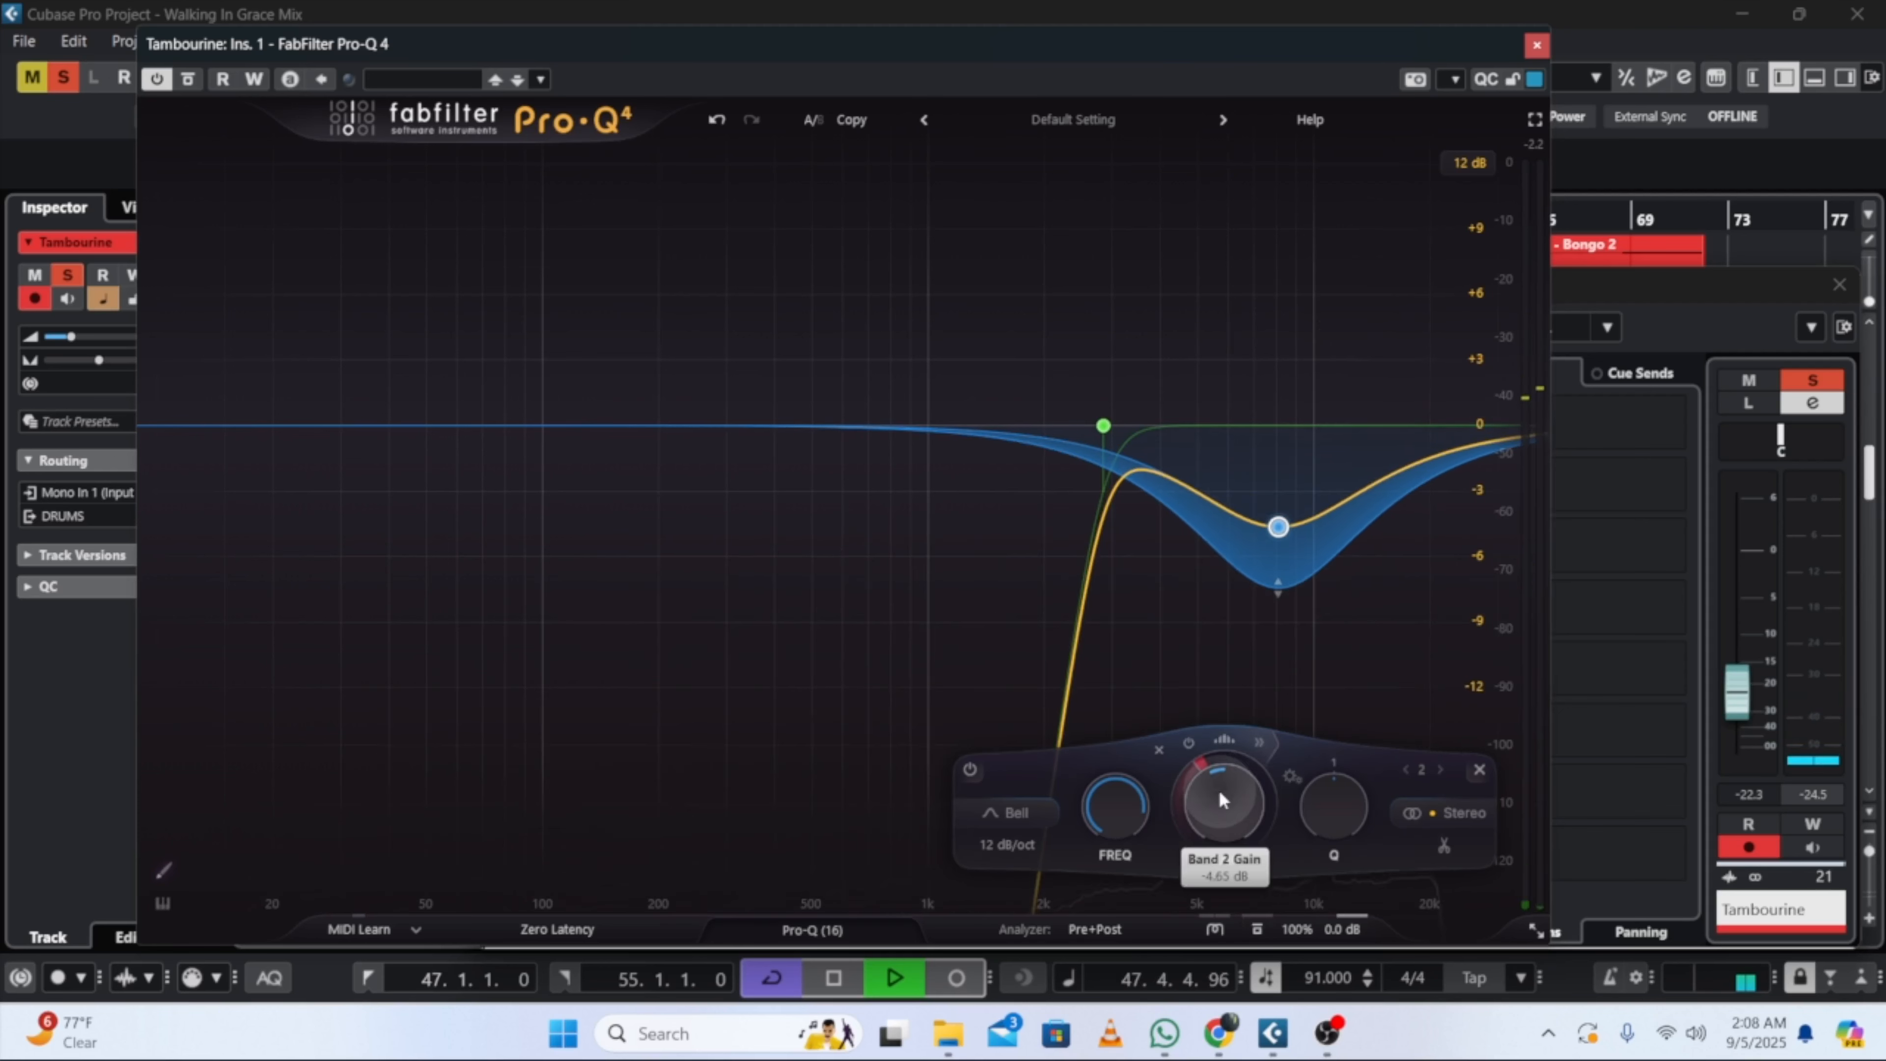
{"action": "left_click_drag", "start_coordinate": [1217, 794], "coordinate": [1215, 799]}
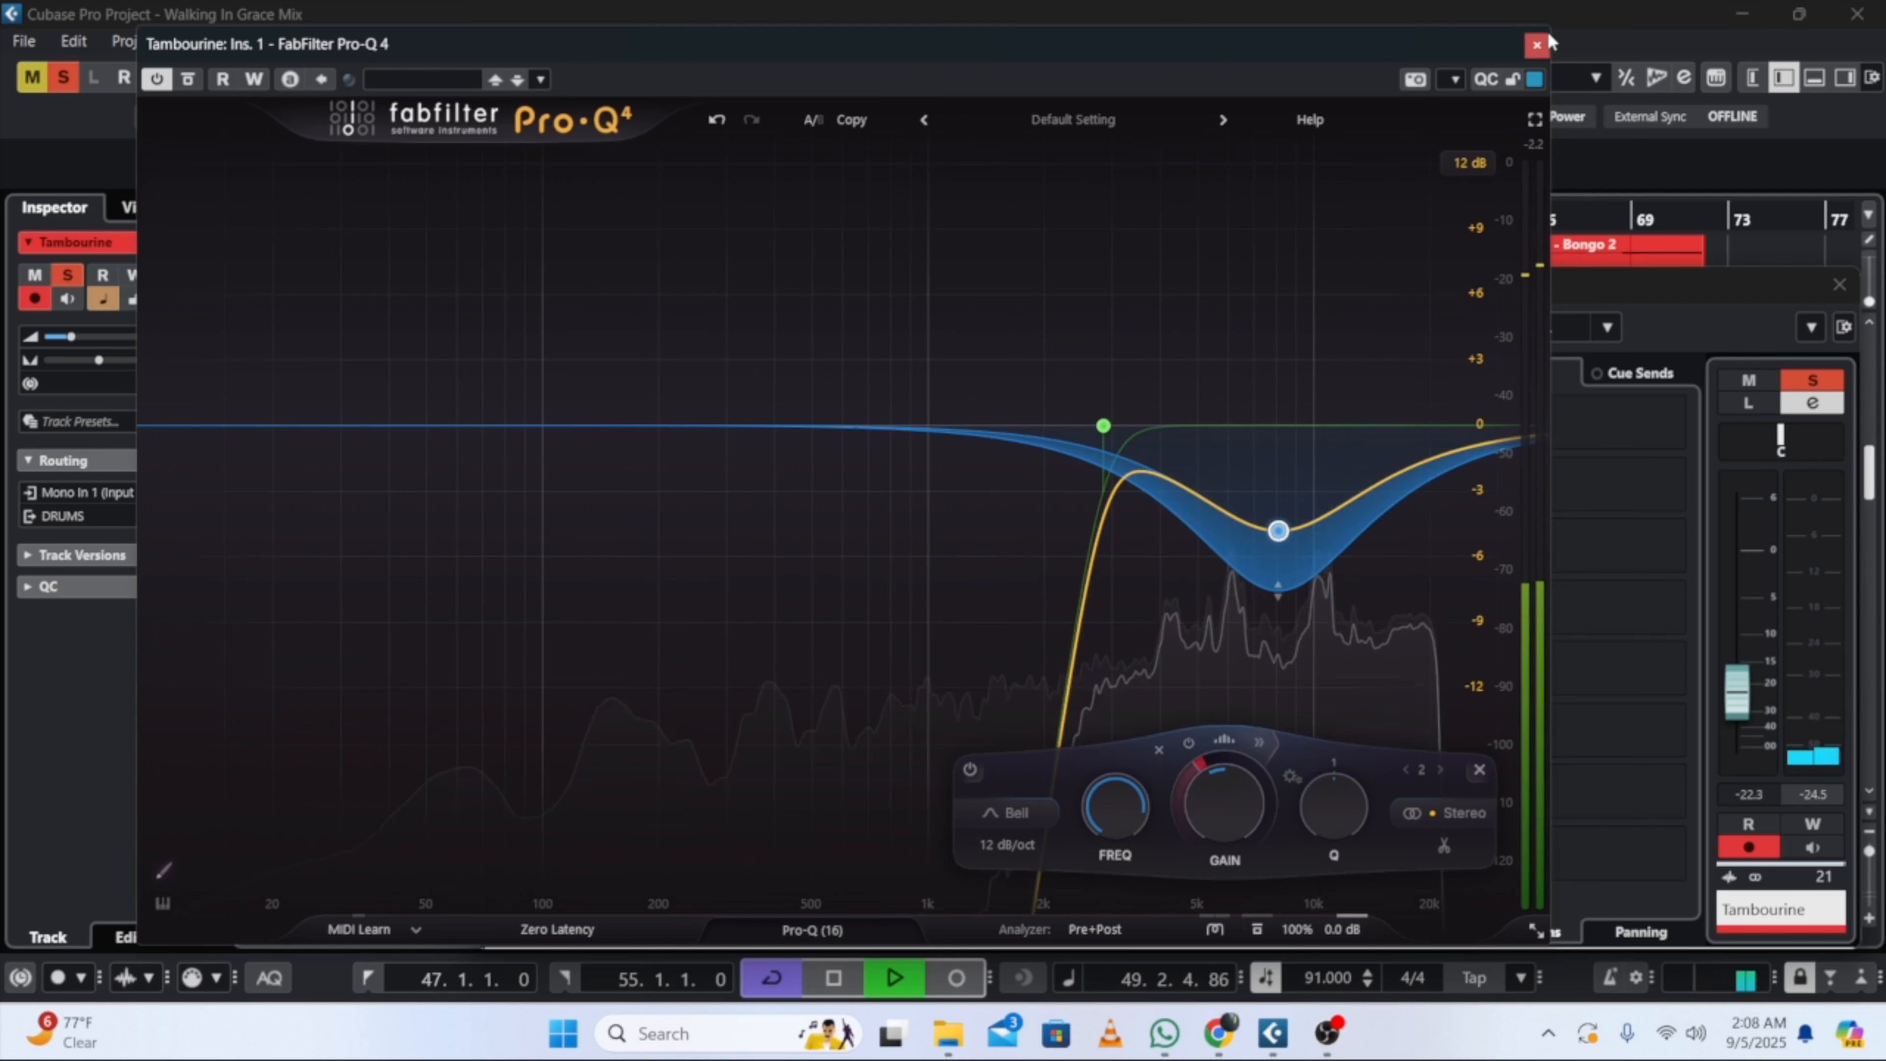
{"action": "left_click", "coordinate": [1536, 45]}
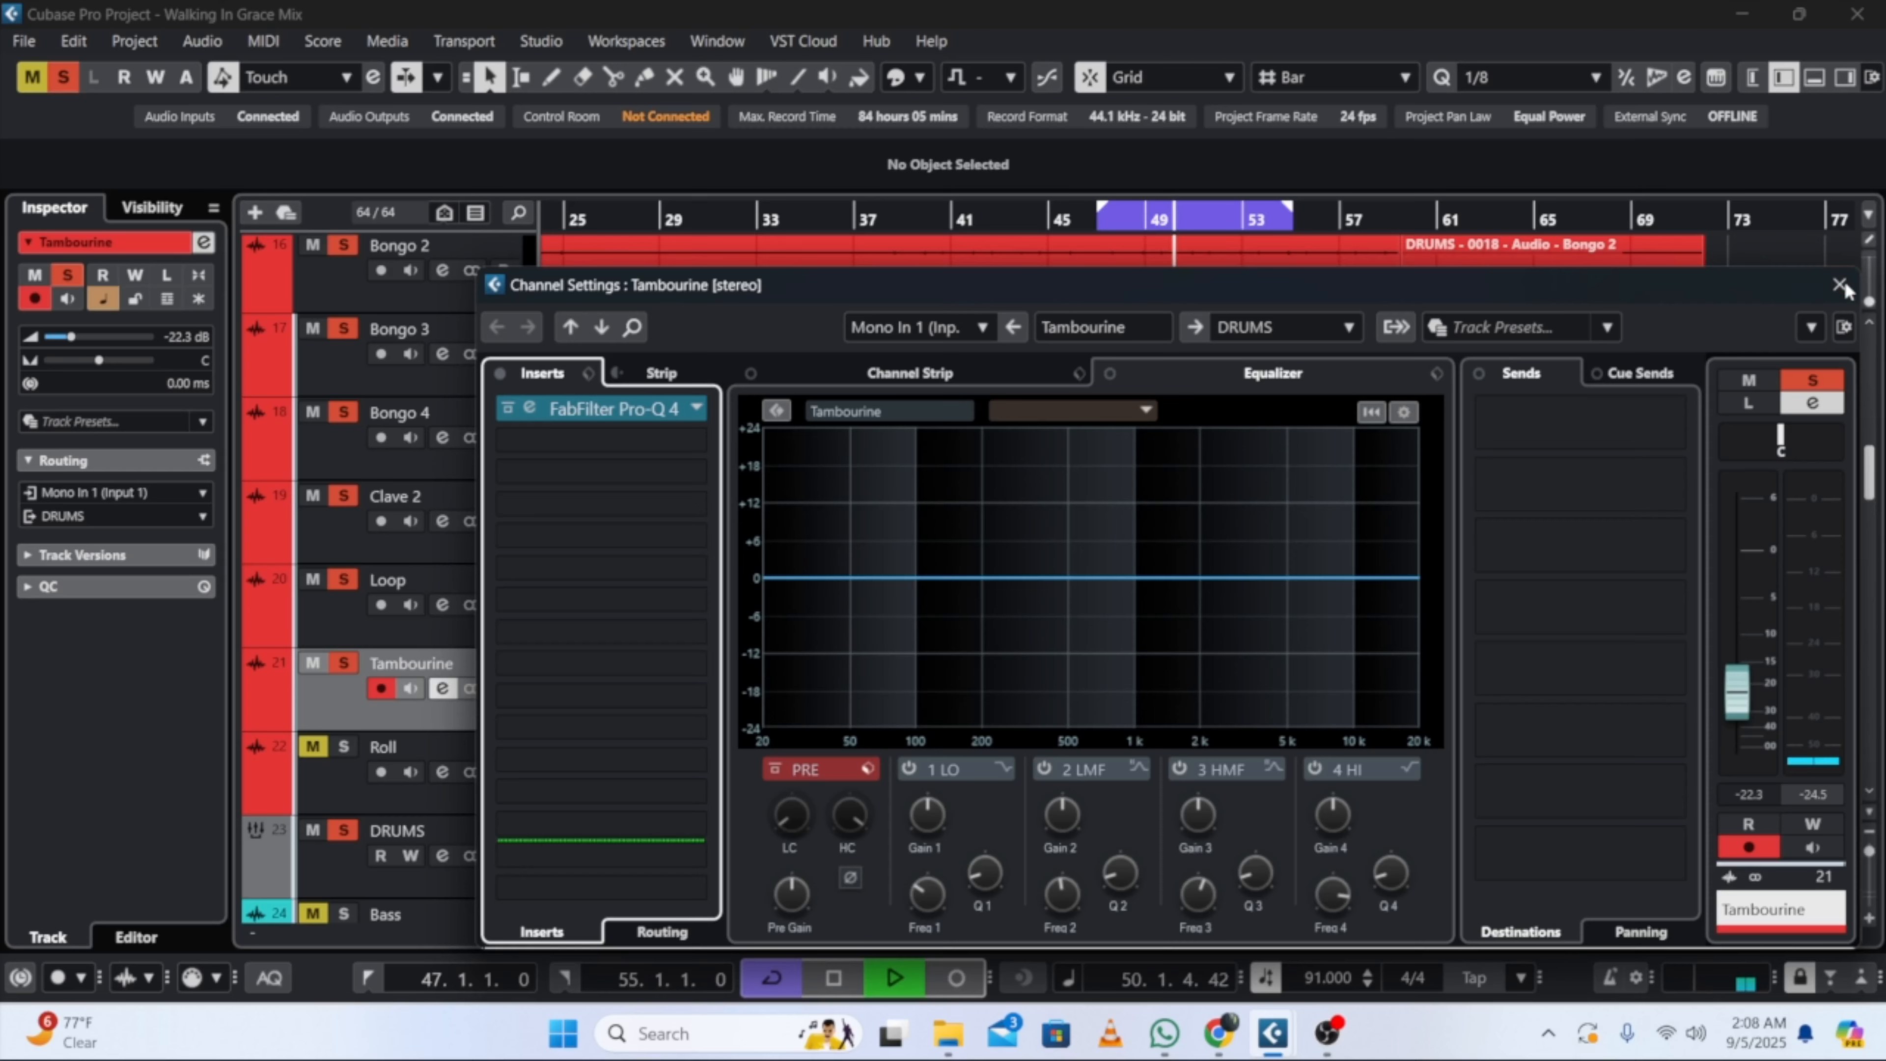
{"action": "left_click", "coordinate": [1841, 287]}
Step: Solo and select the Roll track, move the cycle range to bars 38–46 and start playback at the roll
{"action": "left_click", "coordinate": [346, 745]}
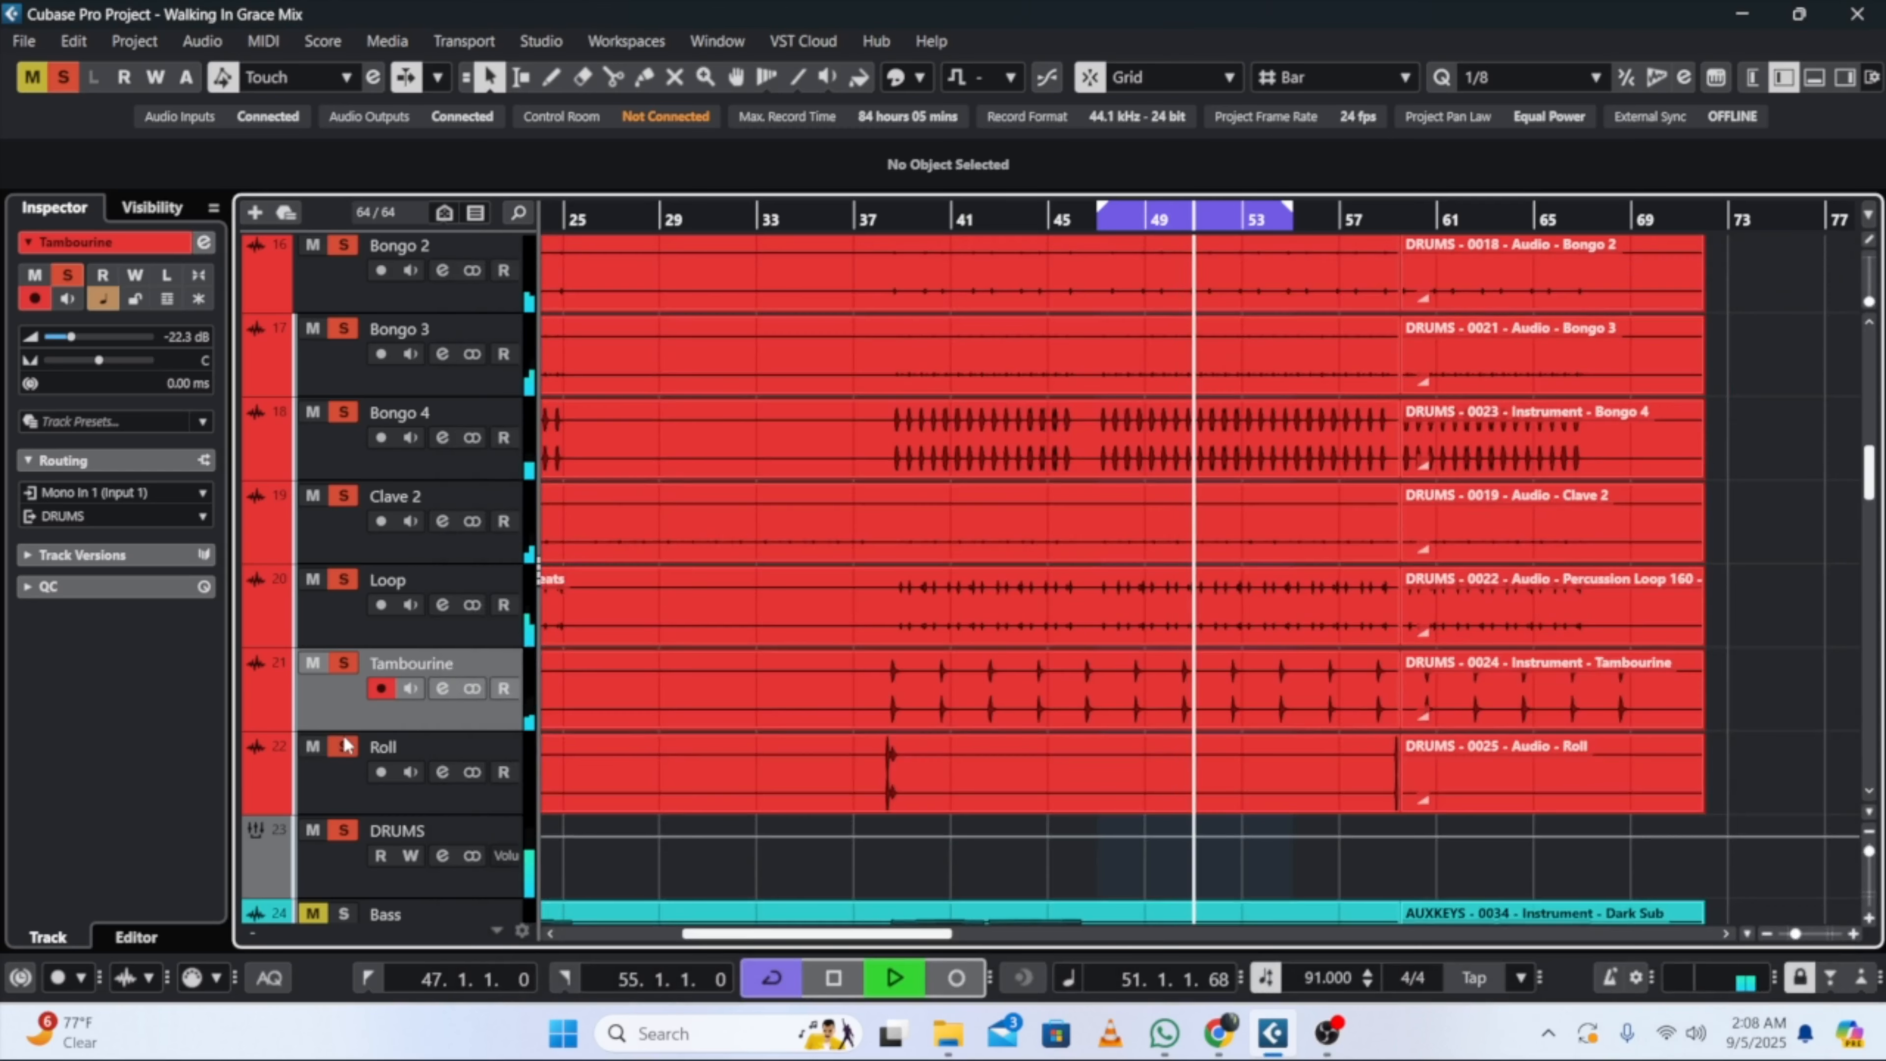
{"action": "left_click", "coordinate": [346, 787]}
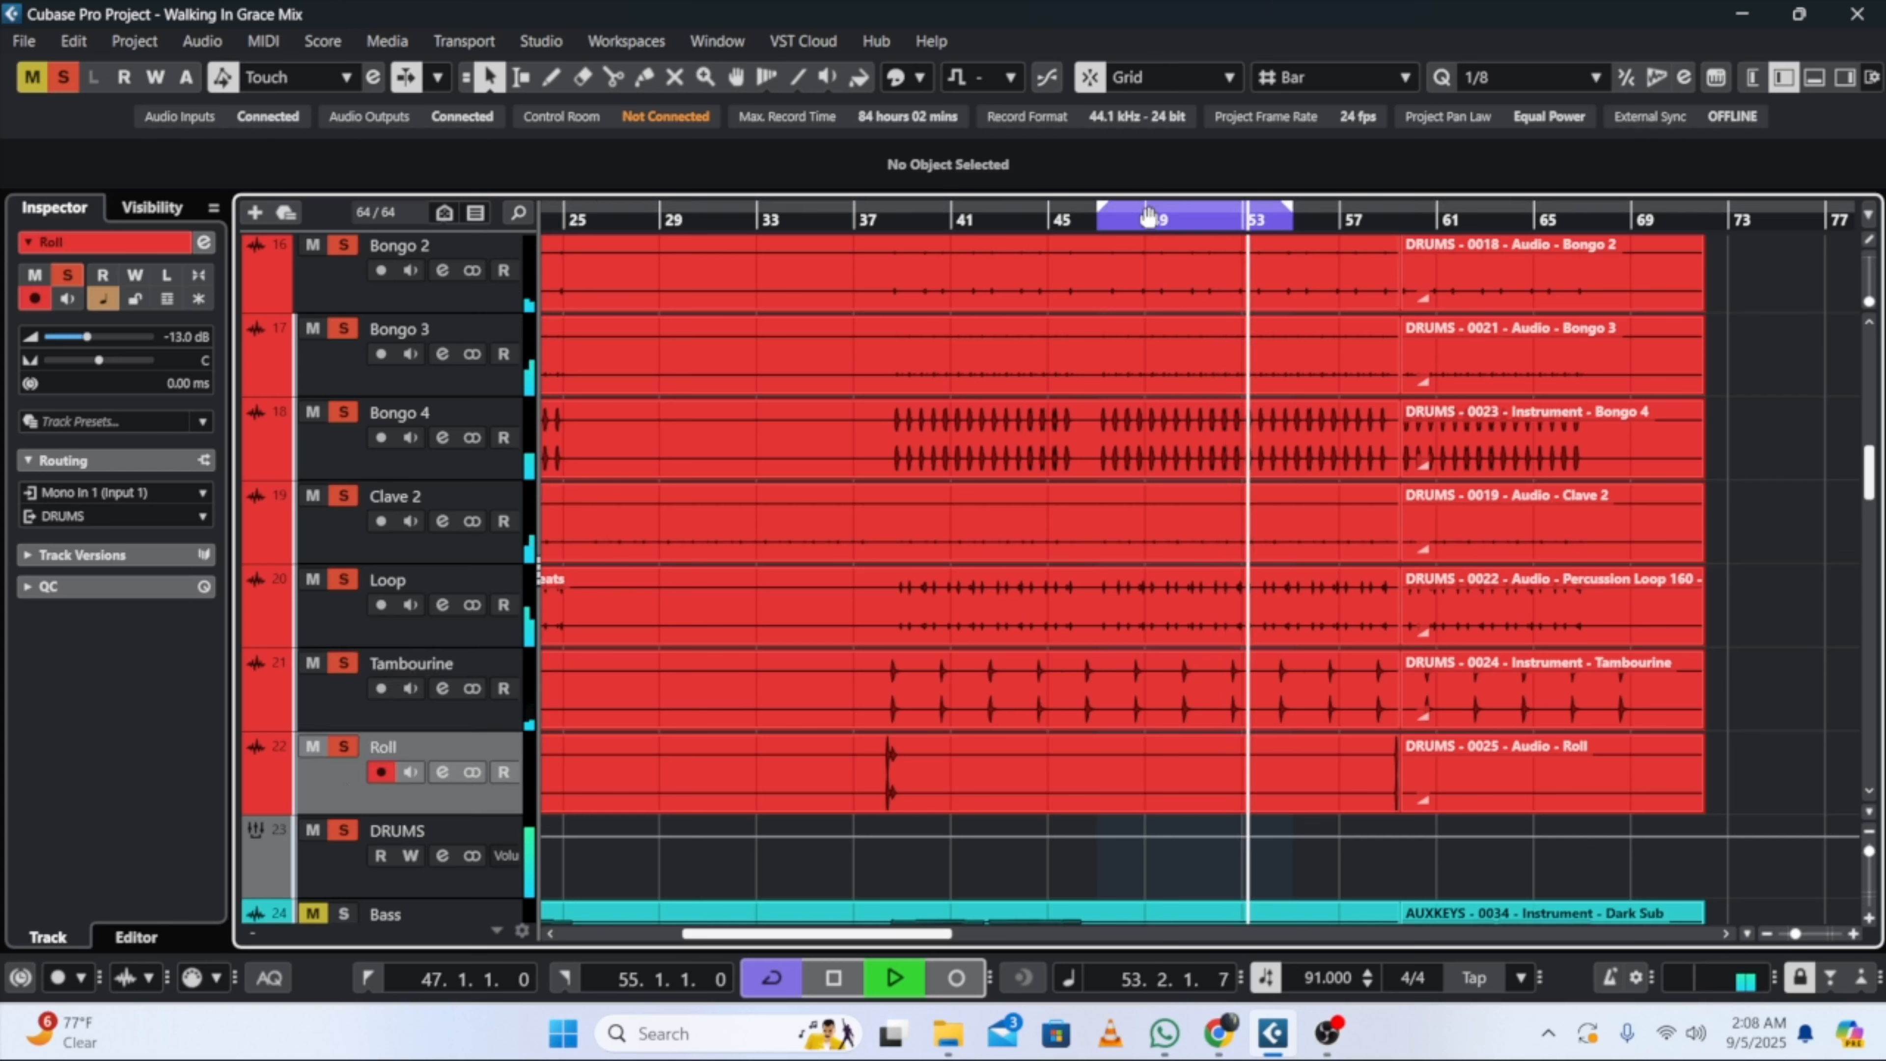
{"action": "left_click_drag", "start_coordinate": [1148, 215], "coordinate": [956, 260]}
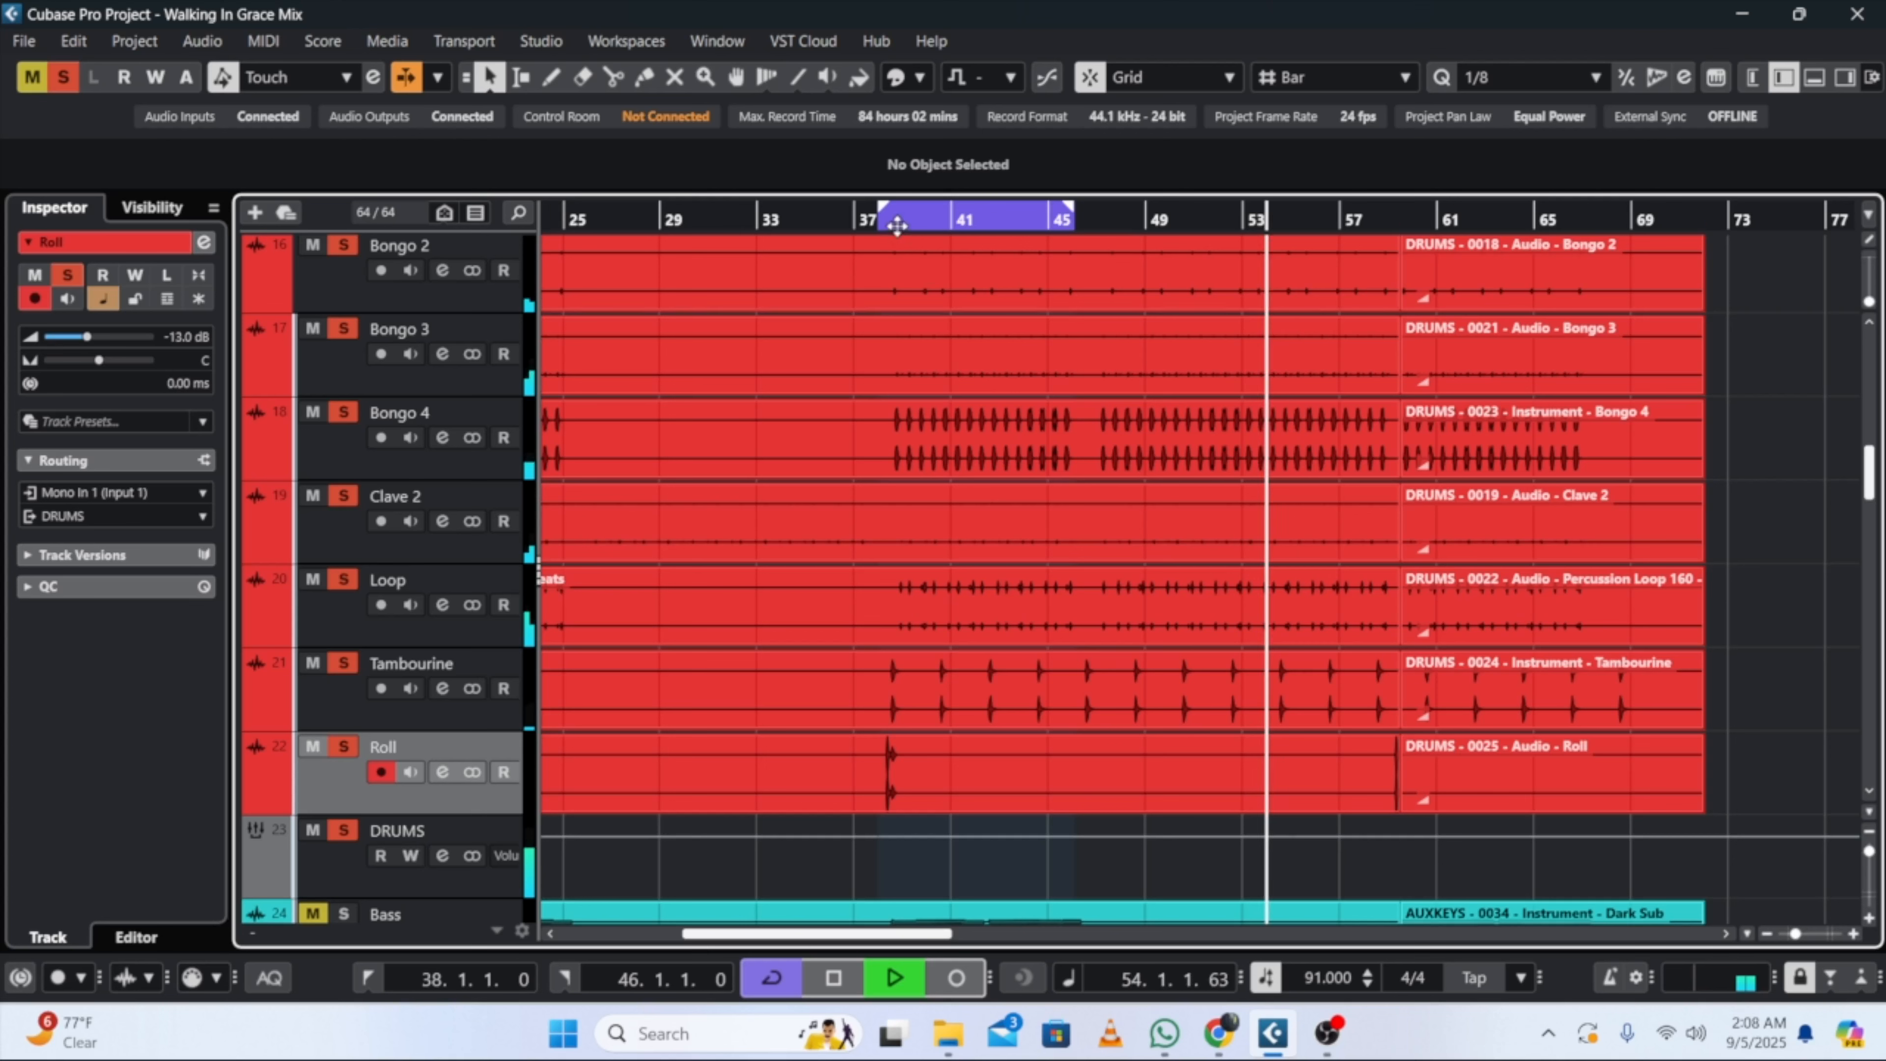
{"action": "left_click", "coordinate": [893, 220]}
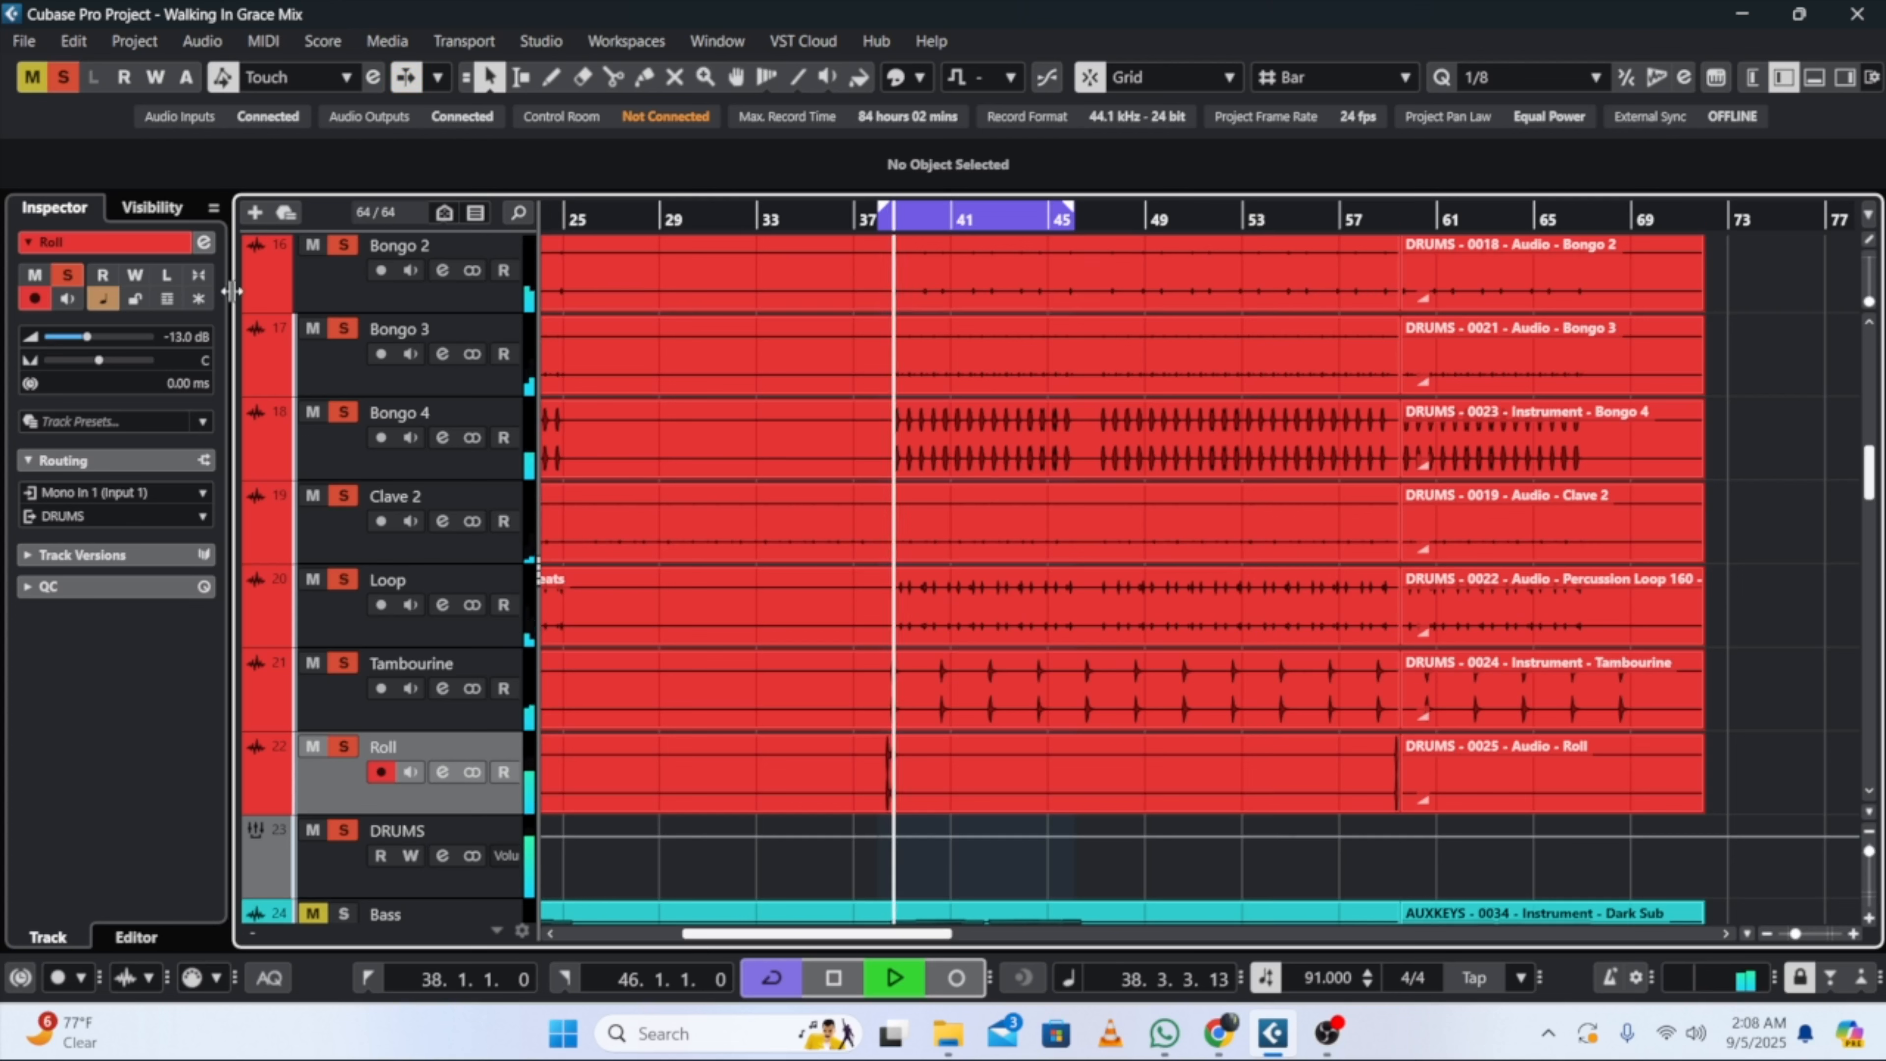
Step: Shorten the cycle range to bars 38–40 around the roll and restart playback within it
{"action": "left_click", "coordinate": [202, 245]}
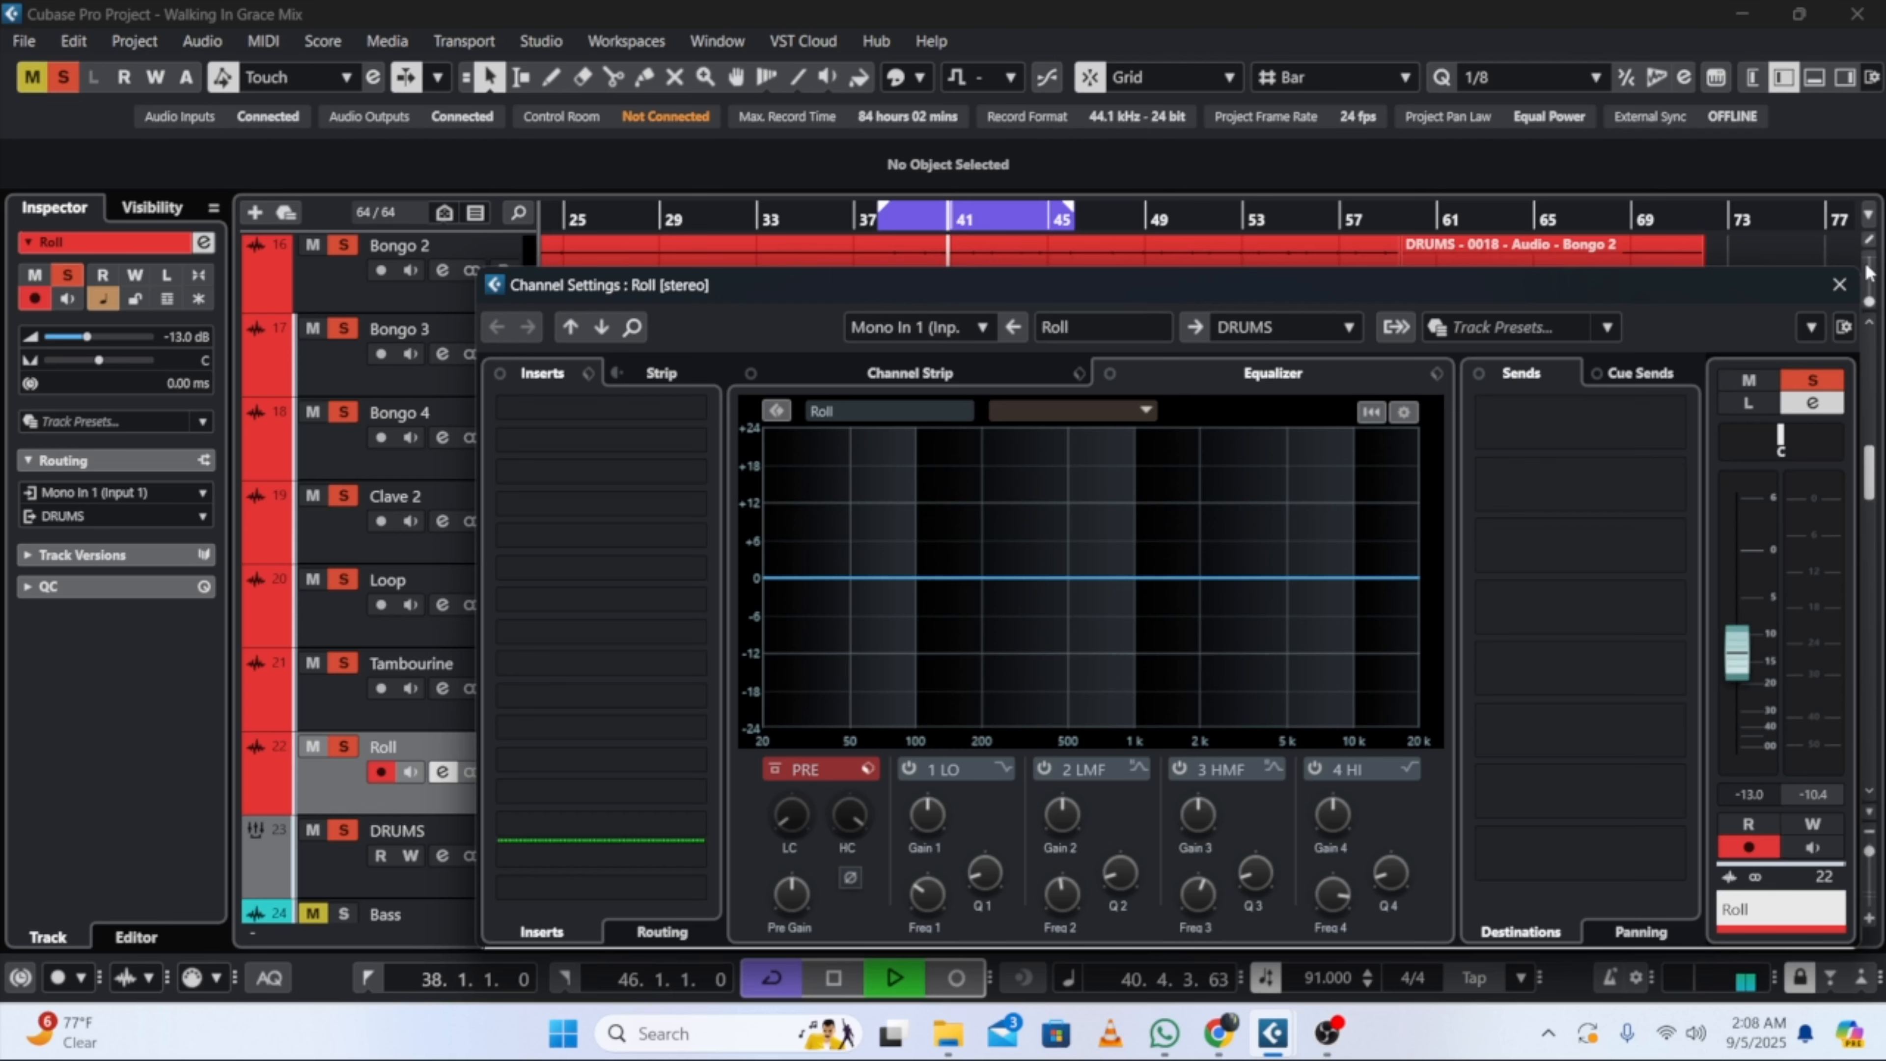
{"action": "left_click", "coordinate": [1841, 284]}
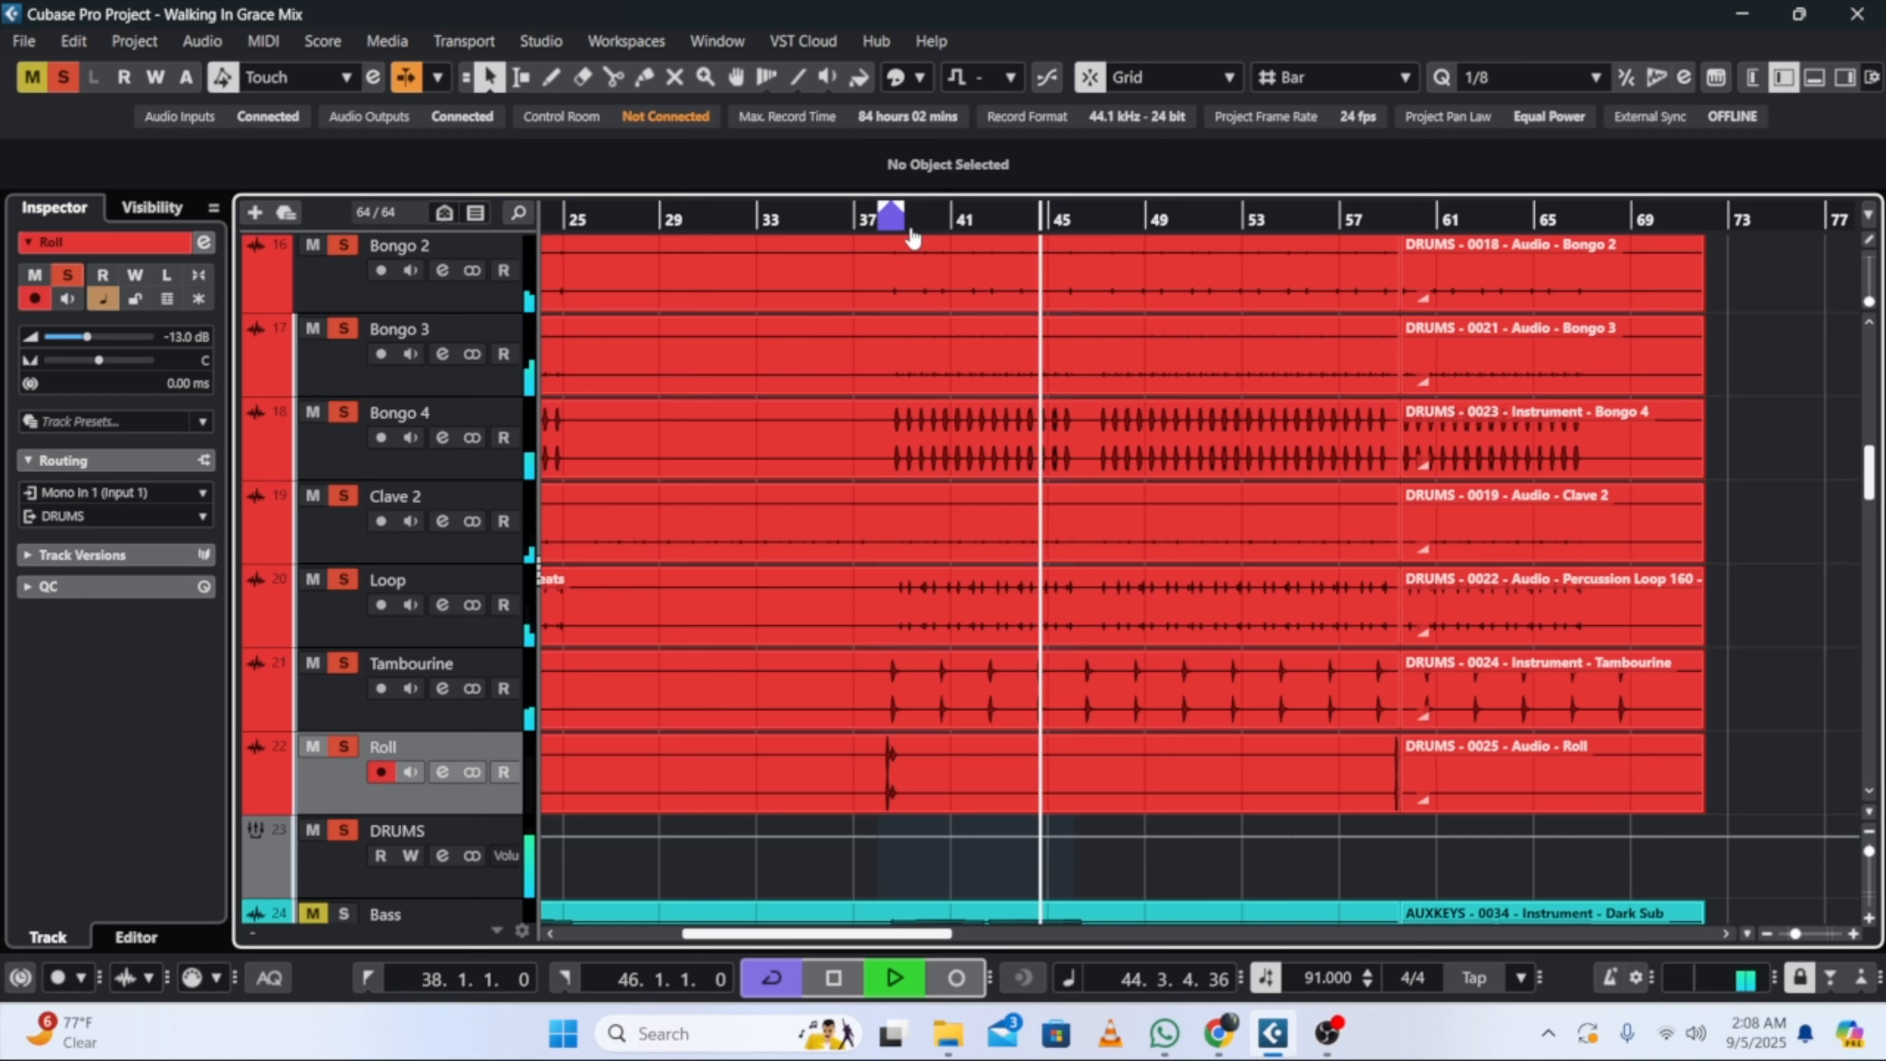
{"action": "left_click", "coordinate": [896, 221]}
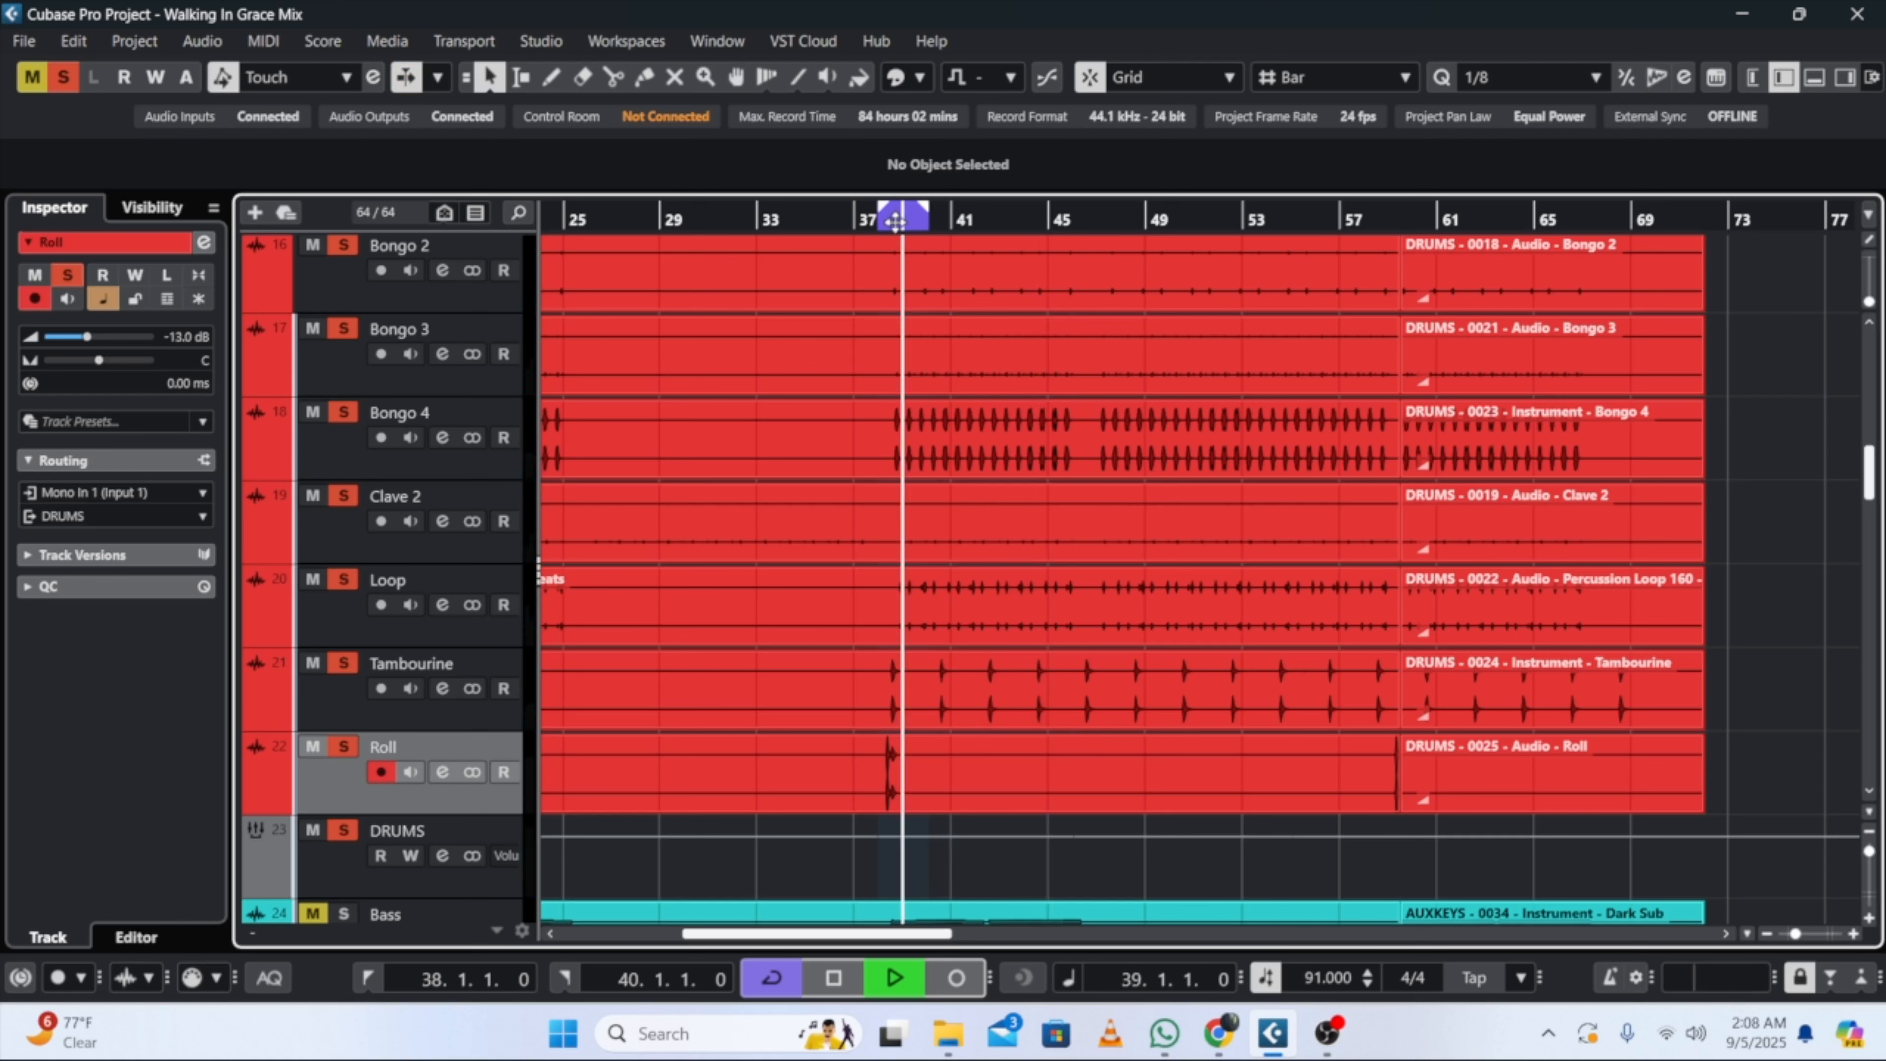
Step: Open the Roll channel settings and insert FabFilter Pro-Q 4 in the first insert slot
{"action": "left_click", "coordinate": [201, 249]}
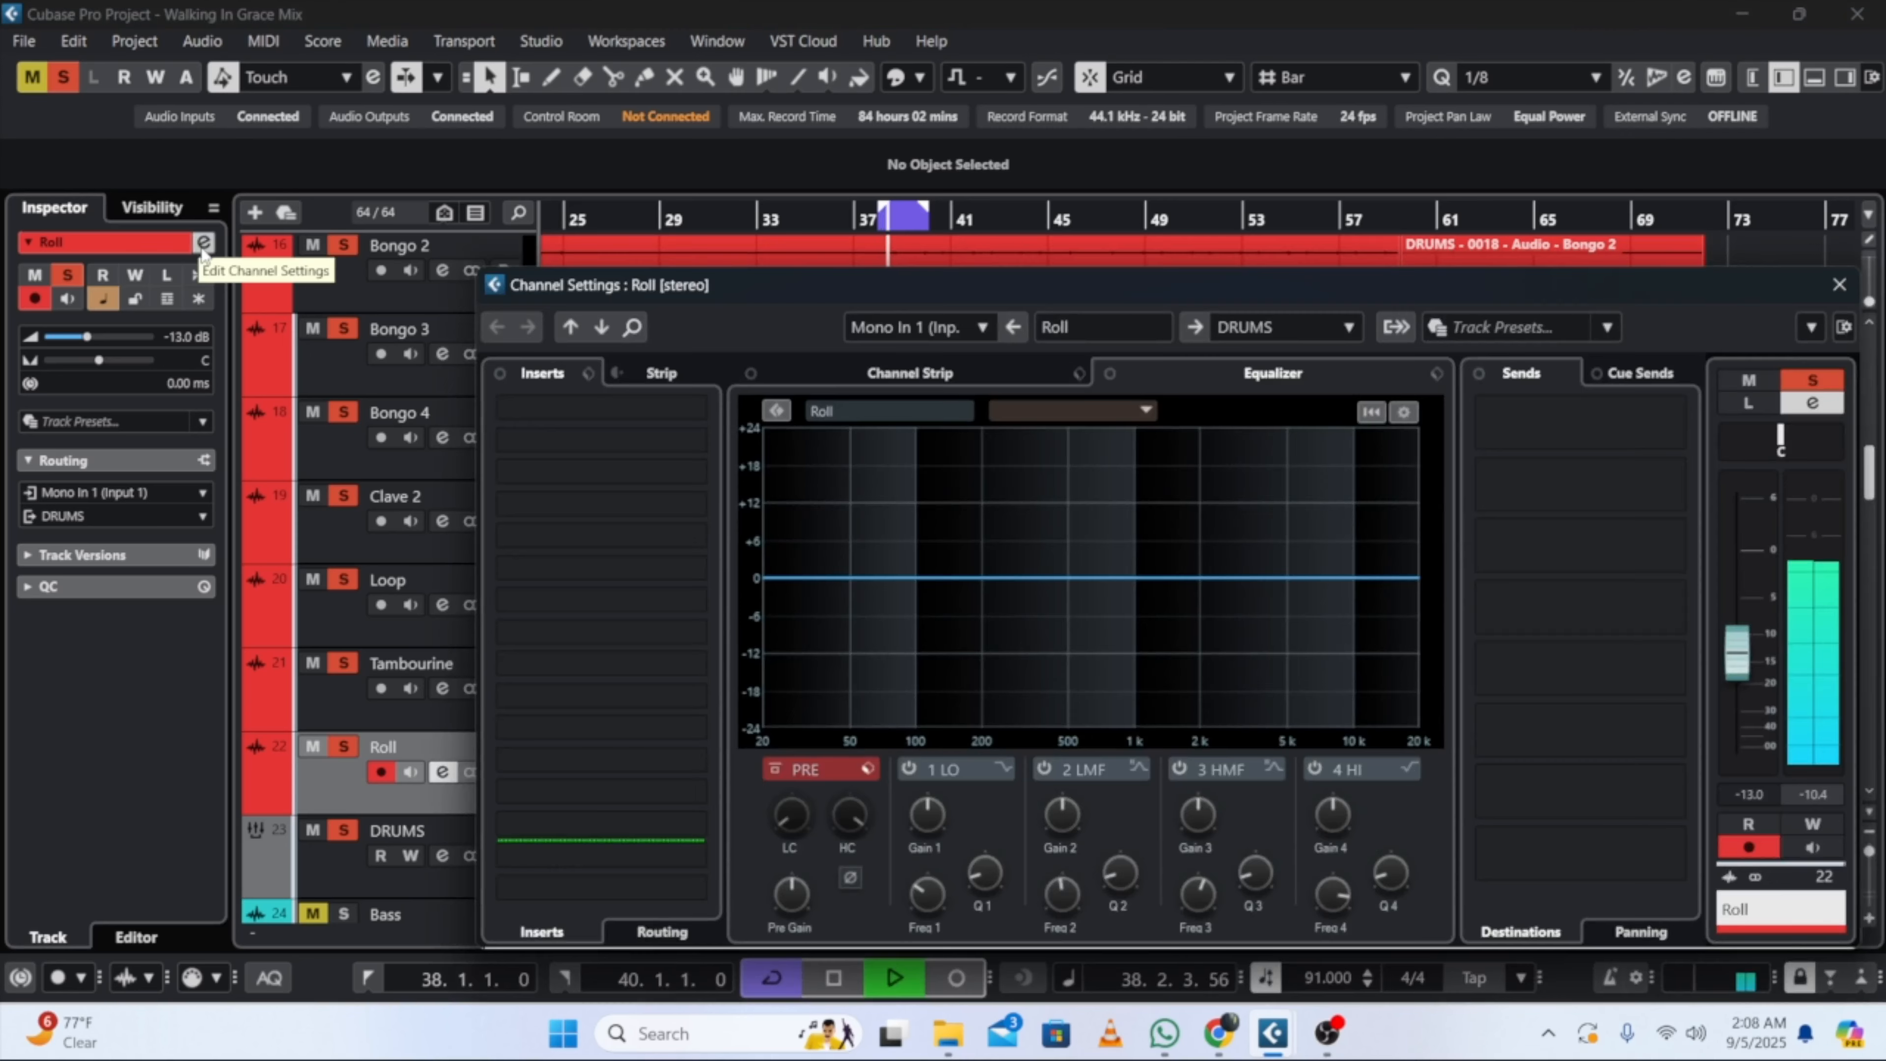
{"action": "left_click", "coordinate": [533, 400]}
{"action": "left_click", "coordinate": [528, 504]}
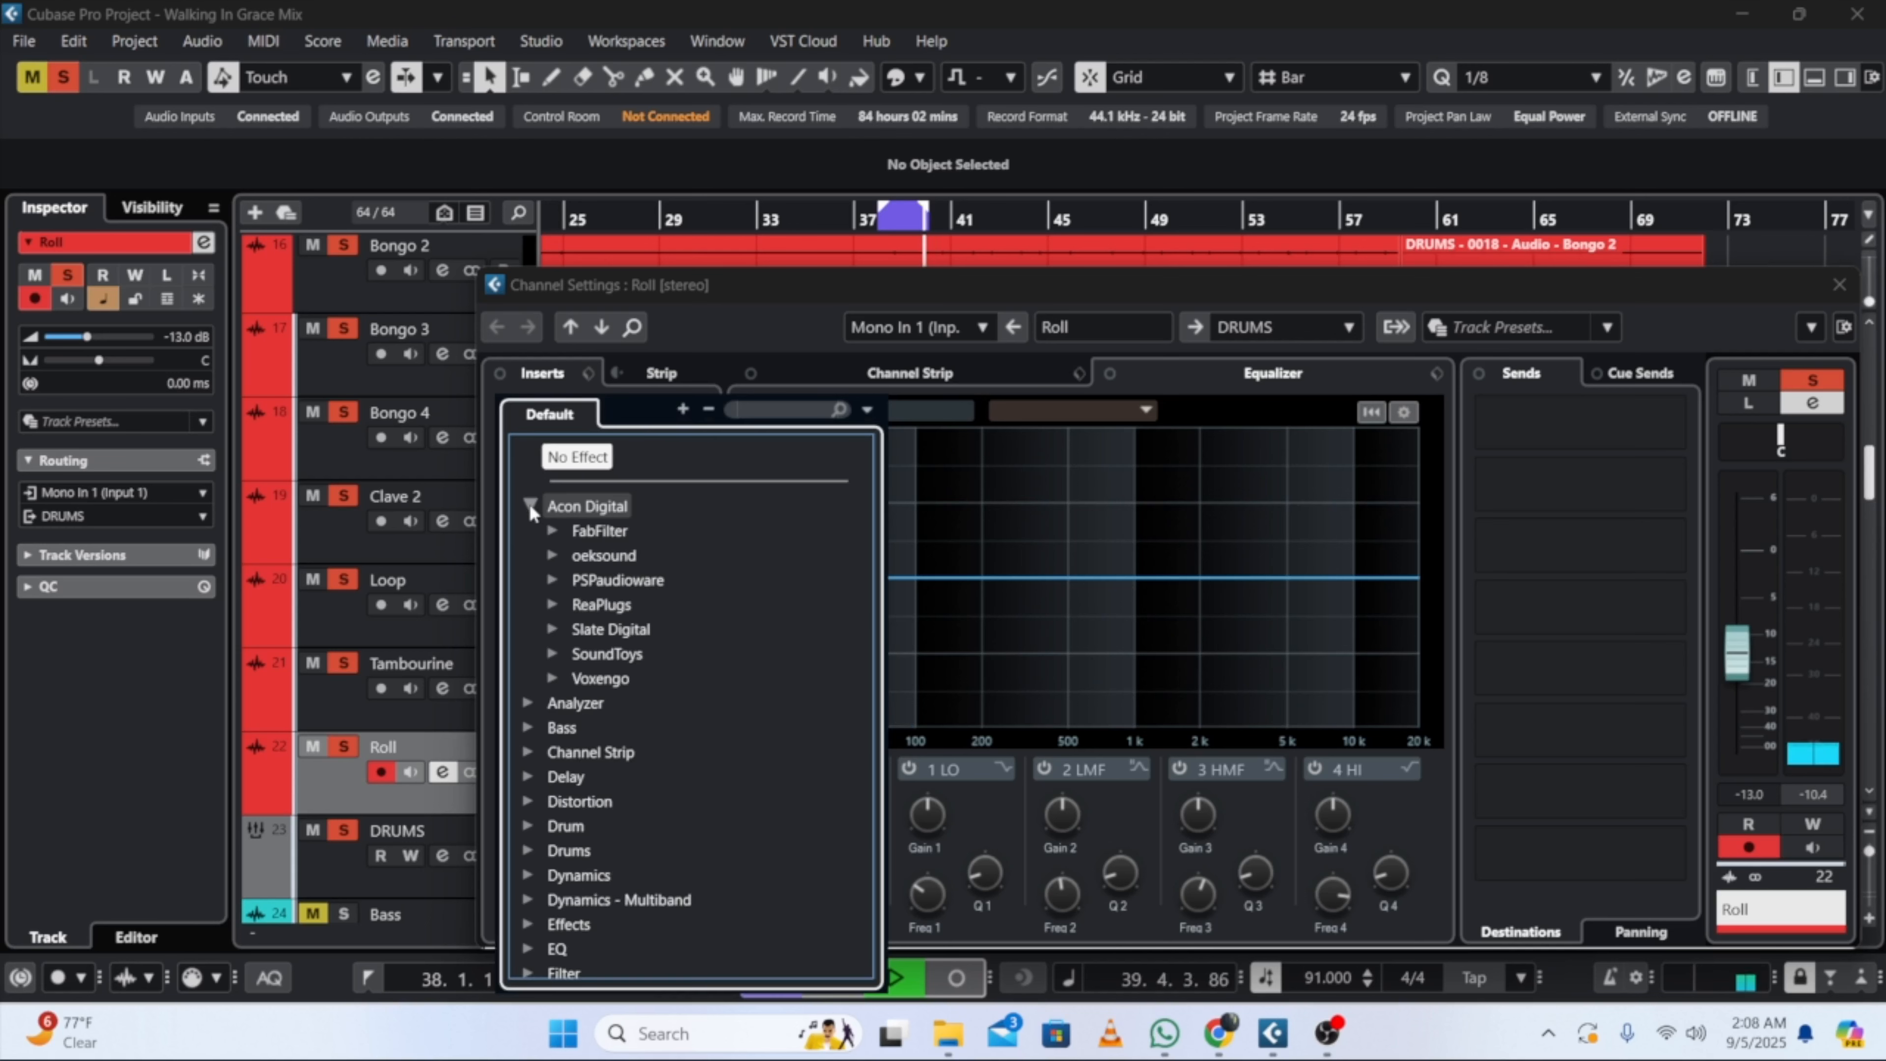
{"action": "left_click", "coordinate": [556, 530]}
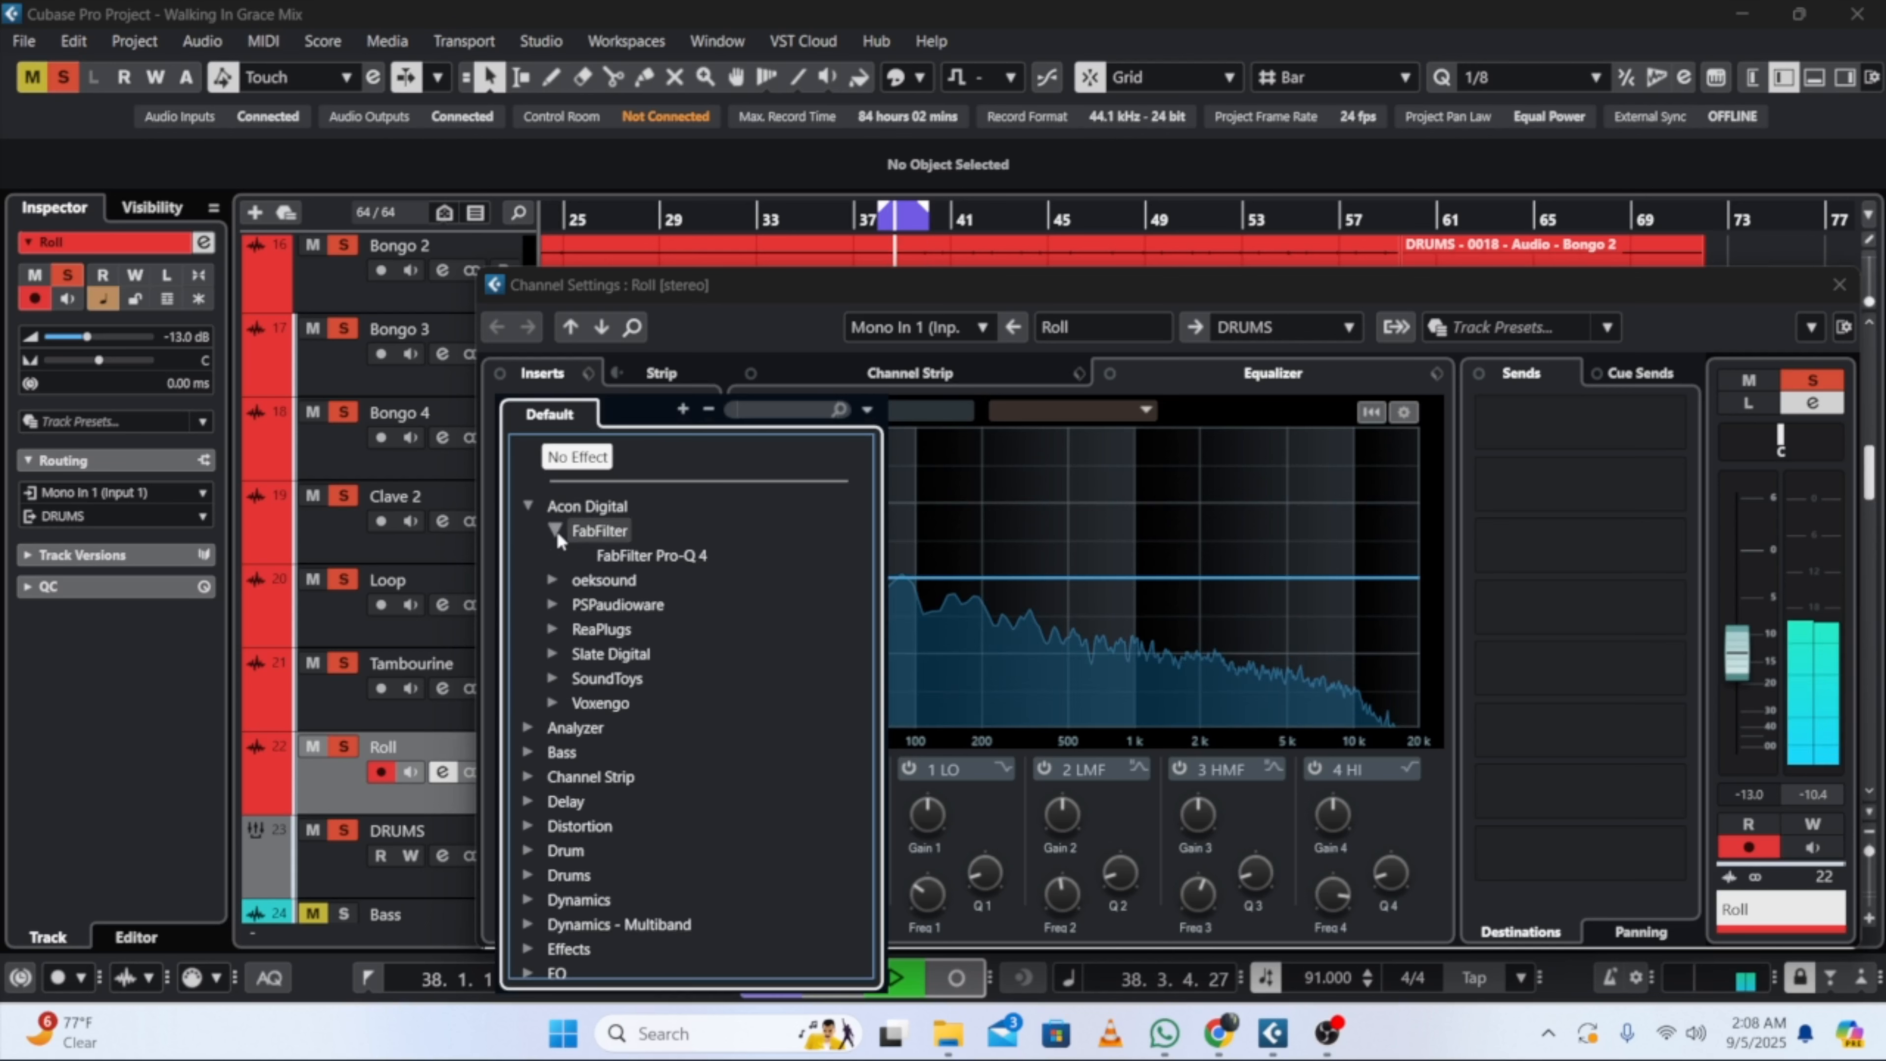
{"action": "left_click", "coordinate": [632, 555]}
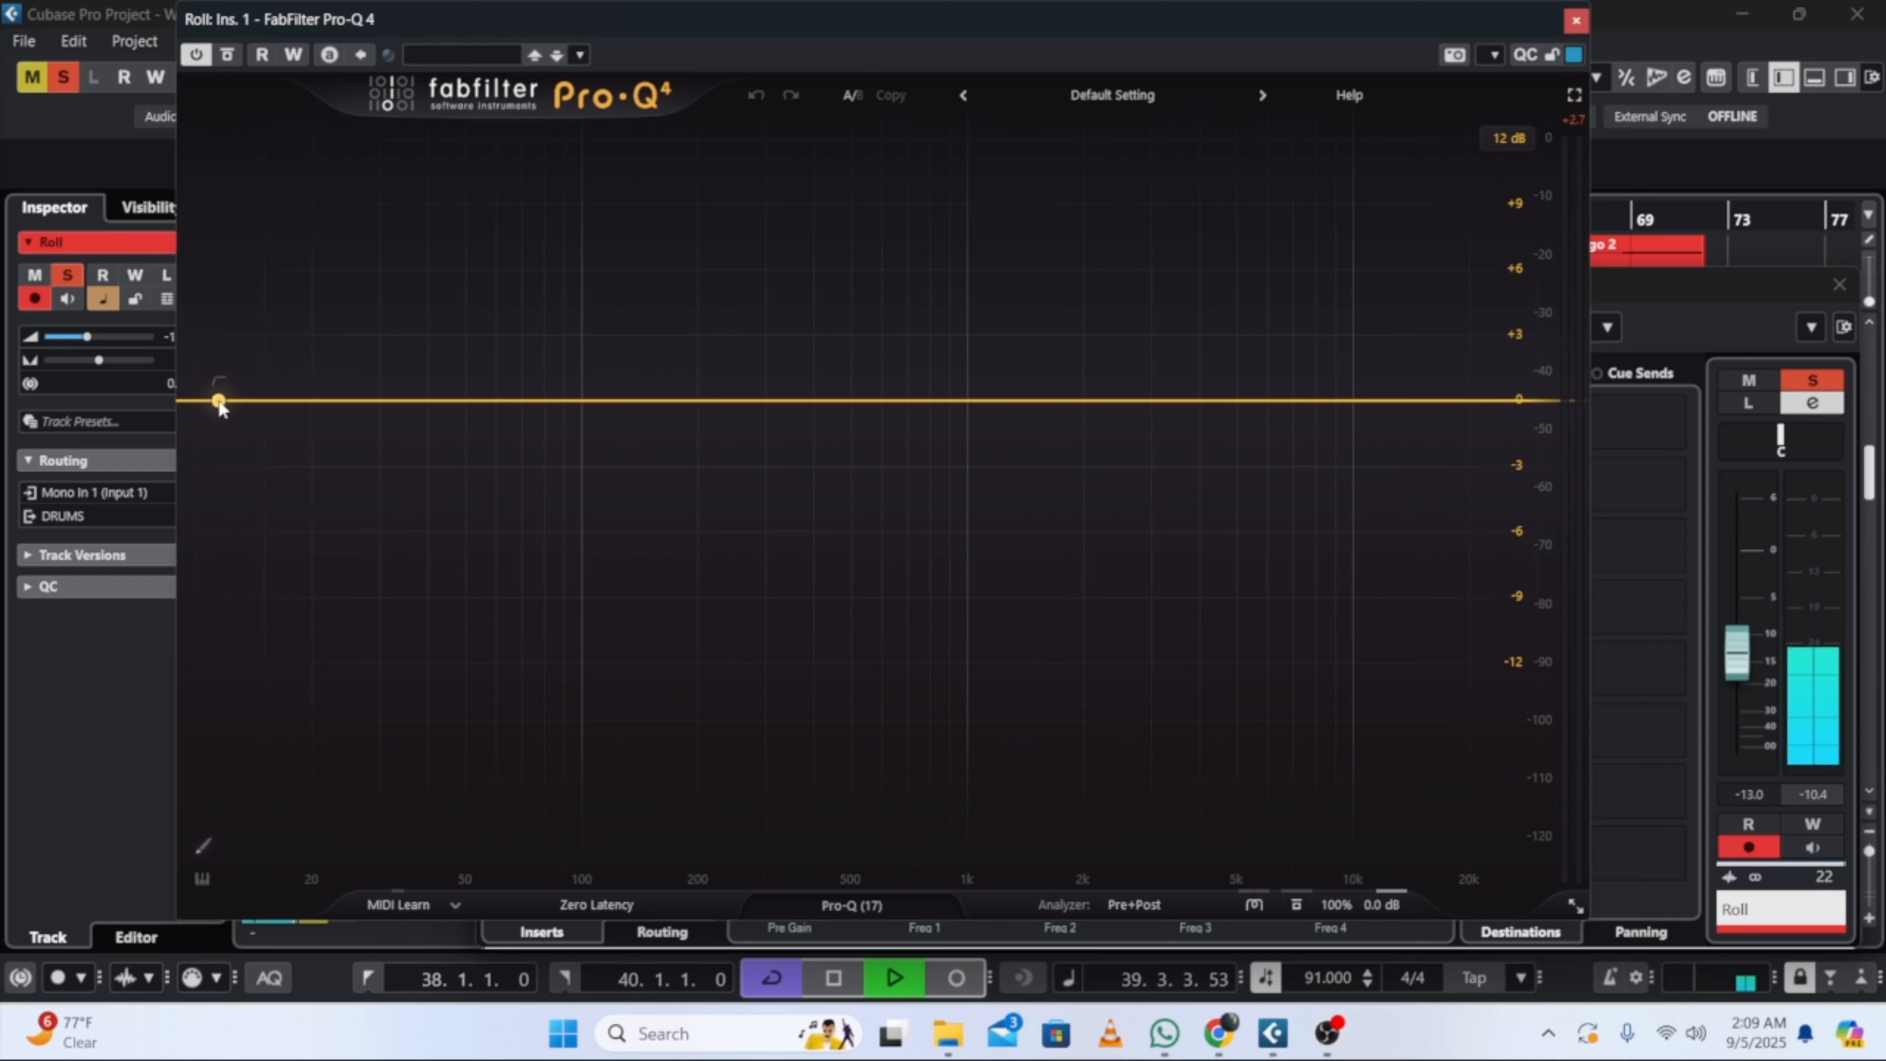
Step: Add a low cut with a 36 dB/oct slope to the Roll track and raise its frequency to about 70 Hz
{"action": "left_click", "coordinate": [219, 403]}
{"action": "left_click", "coordinate": [268, 819]}
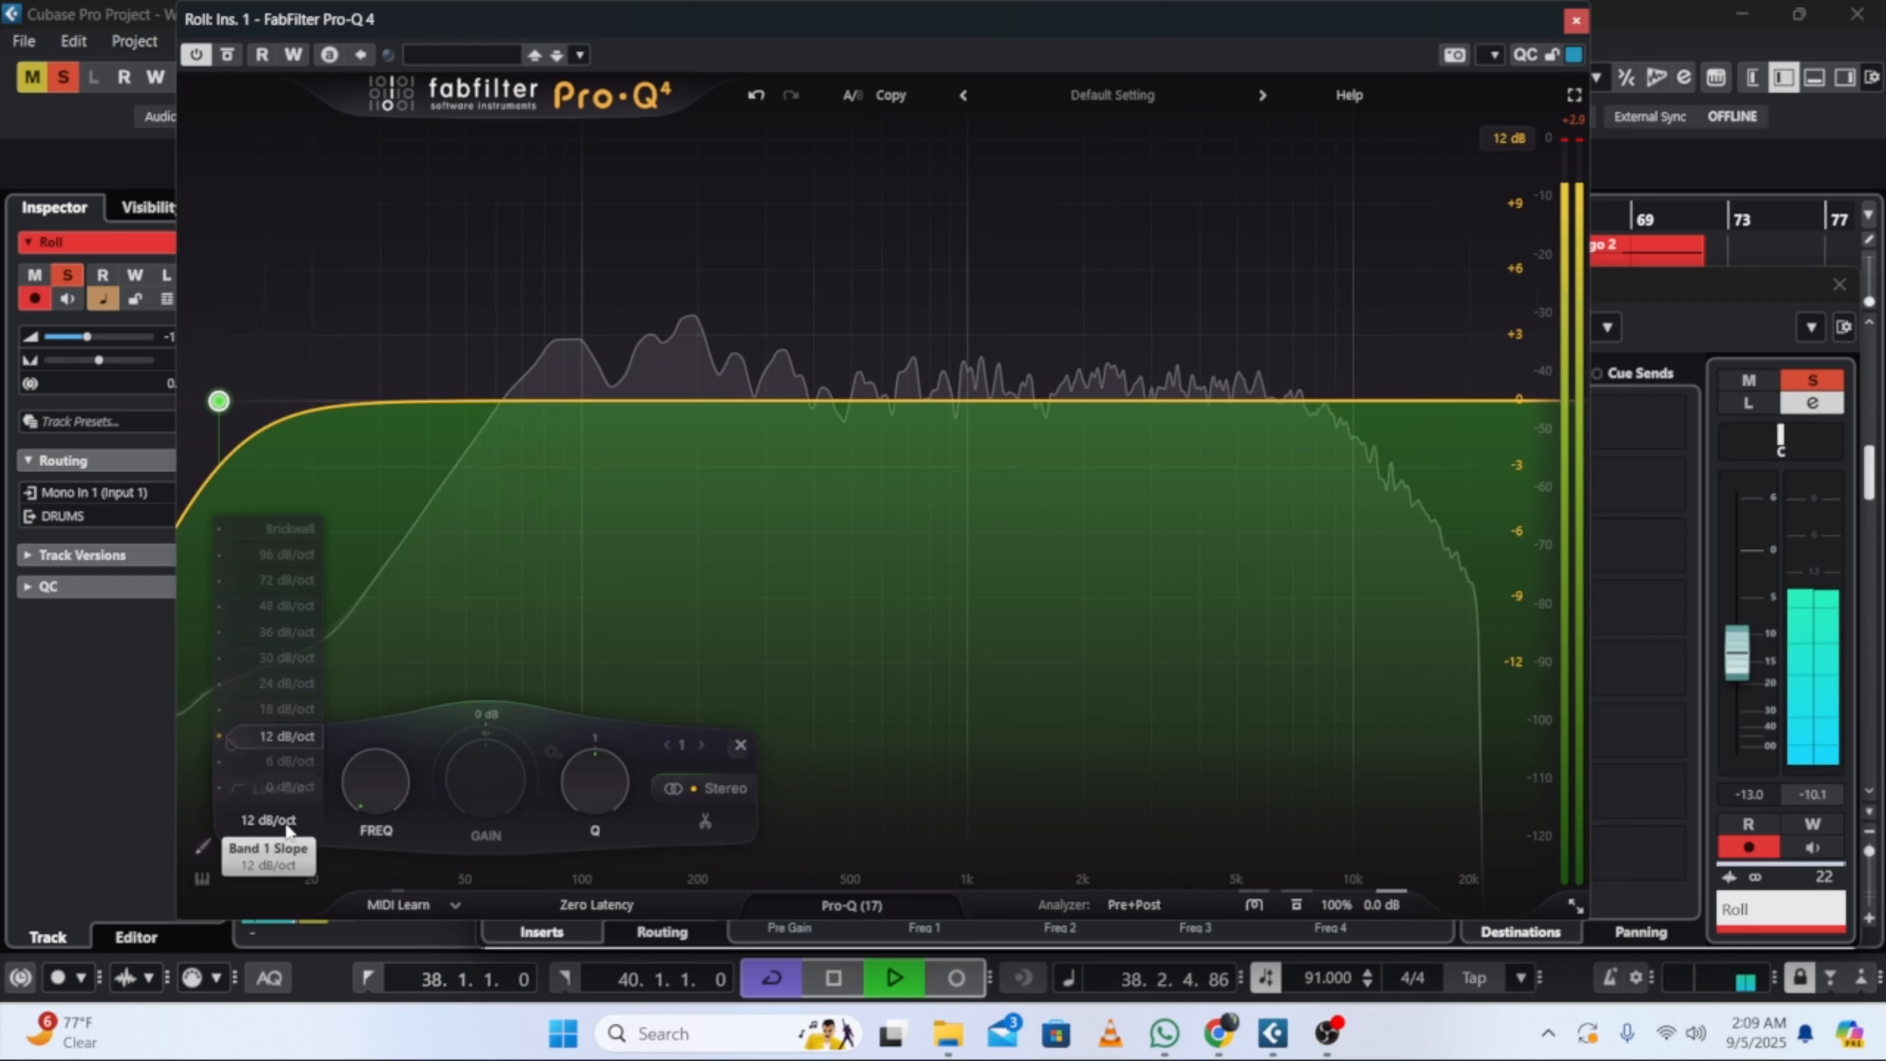
{"action": "left_click", "coordinate": [278, 632]}
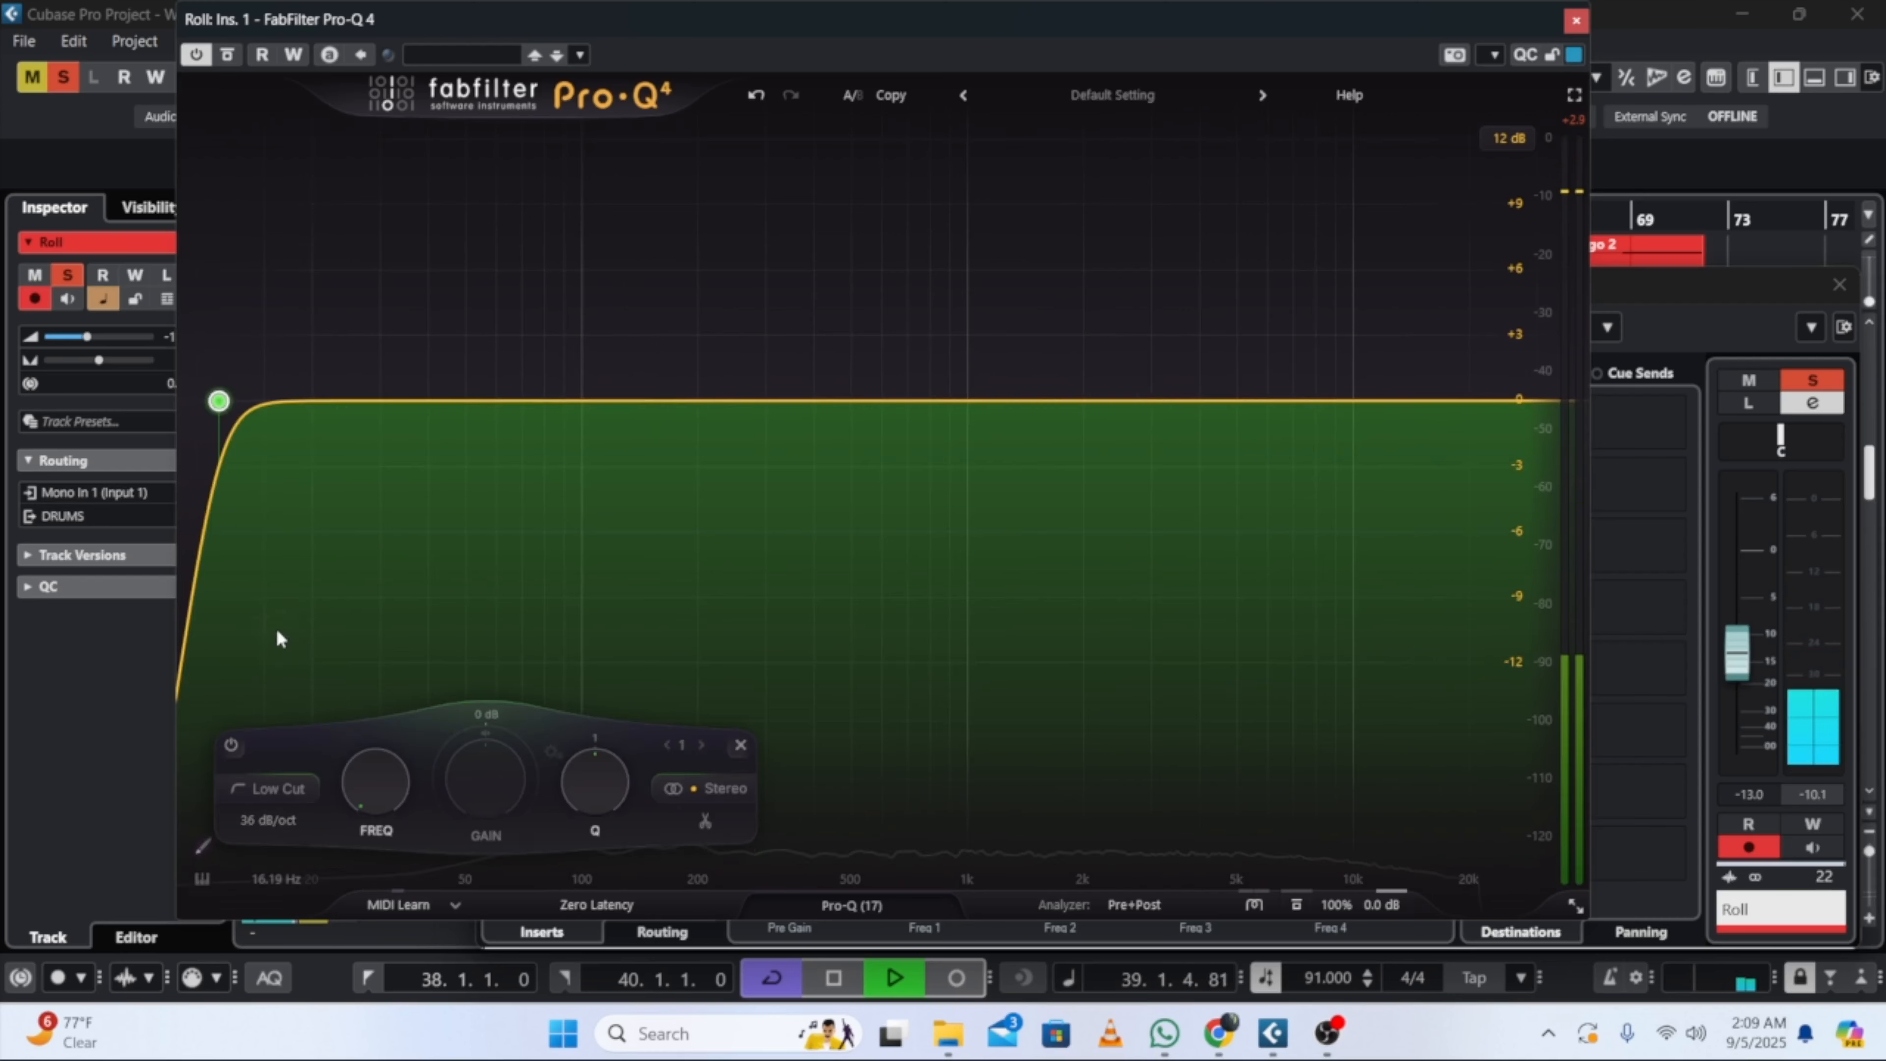
{"action": "left_click_drag", "start_coordinate": [361, 773], "coordinate": [334, 687]}
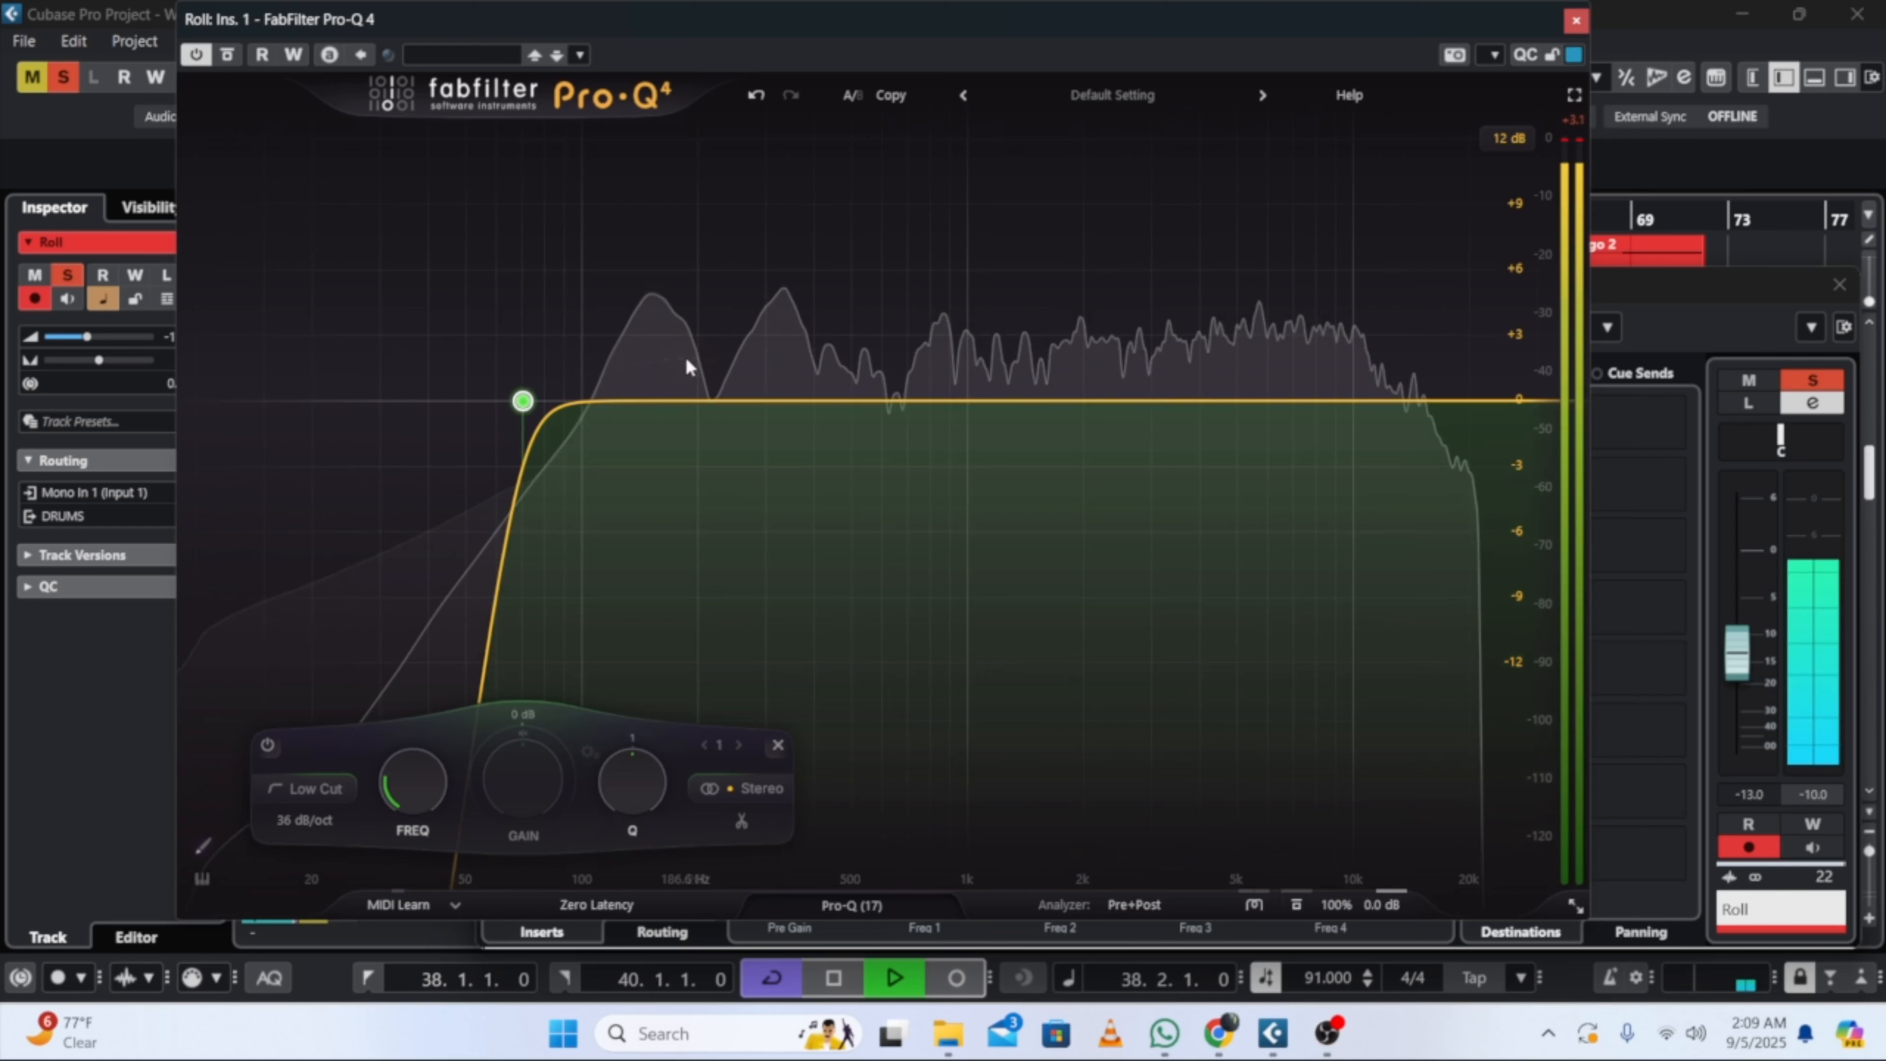
Step: Add two bell bands, cutting about -4.5 dB near 227 Hz and about -3.7 dB near 1824 Hz
{"action": "double_click", "coordinate": [719, 426]}
{"action": "scroll", "coordinate": [658, 831], "scroll_direction": "down", "scroll_amount": 5}
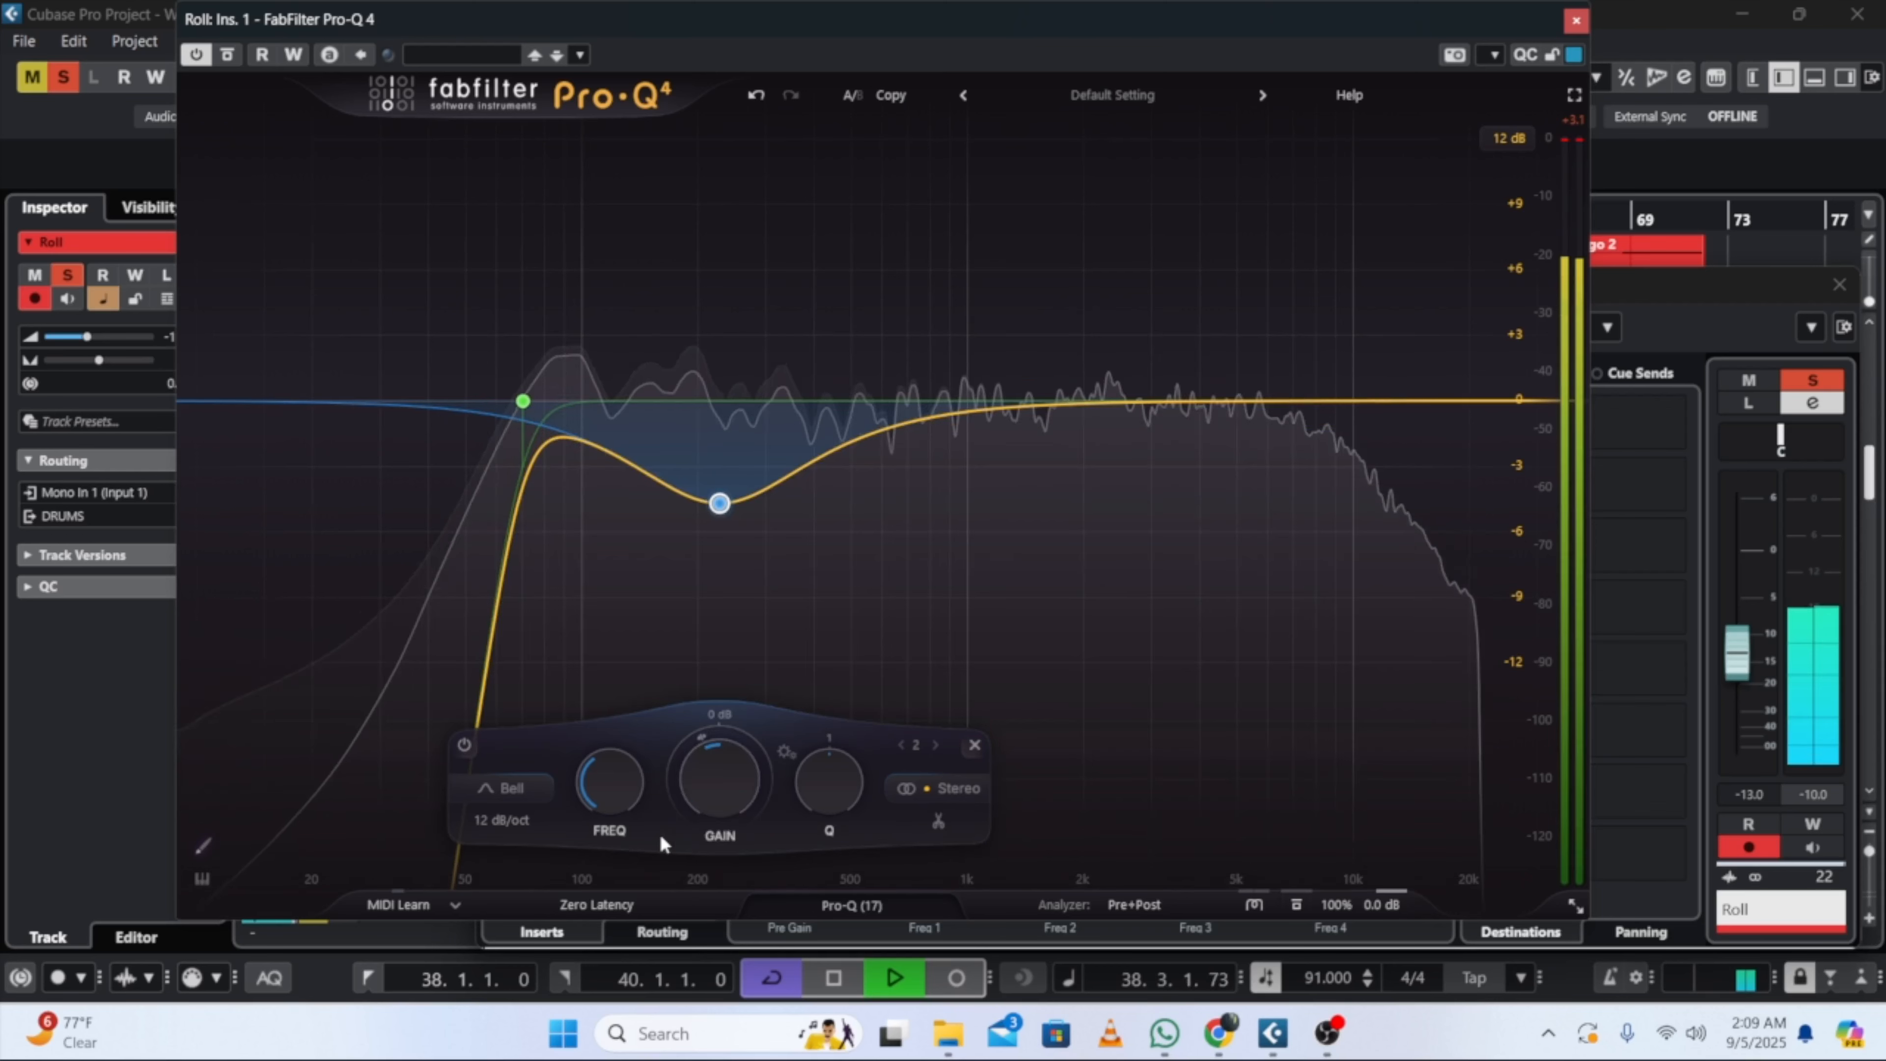
{"action": "left_click_drag", "start_coordinate": [720, 753], "coordinate": [700, 794]}
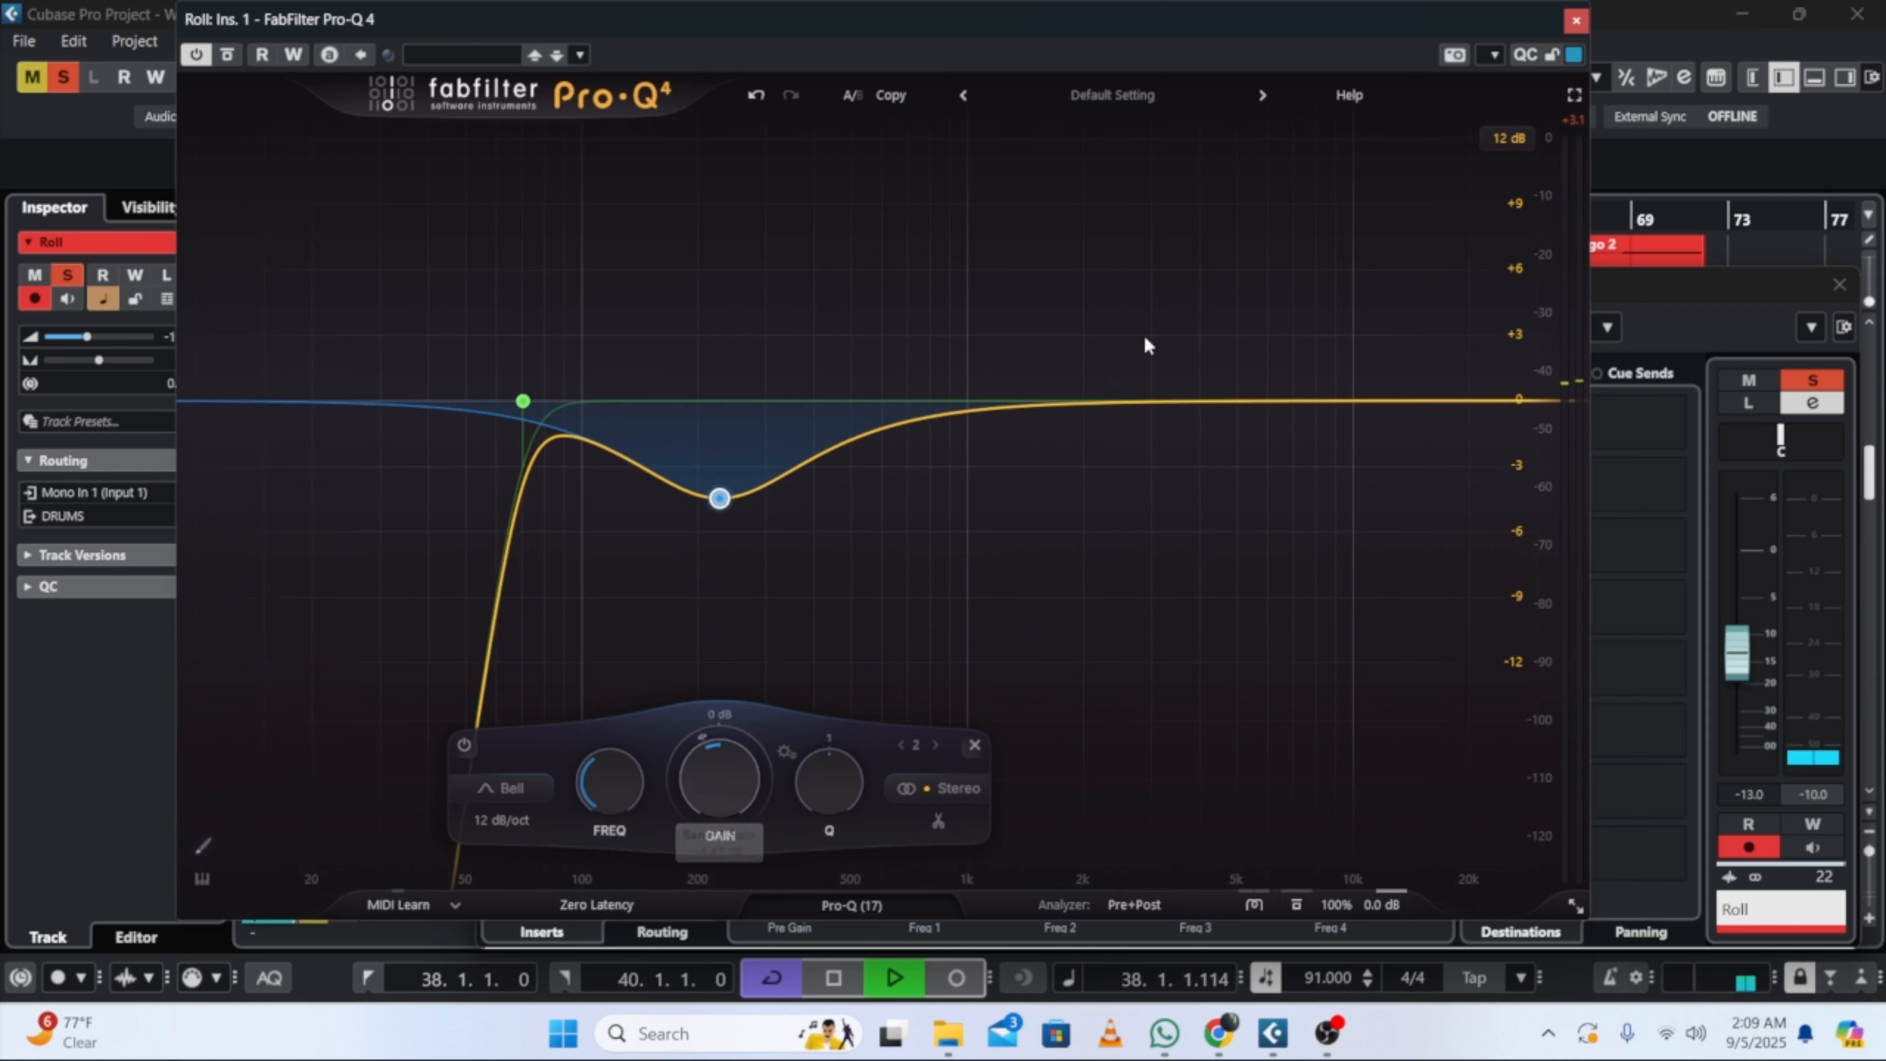
{"action": "left_click", "coordinate": [1068, 428]}
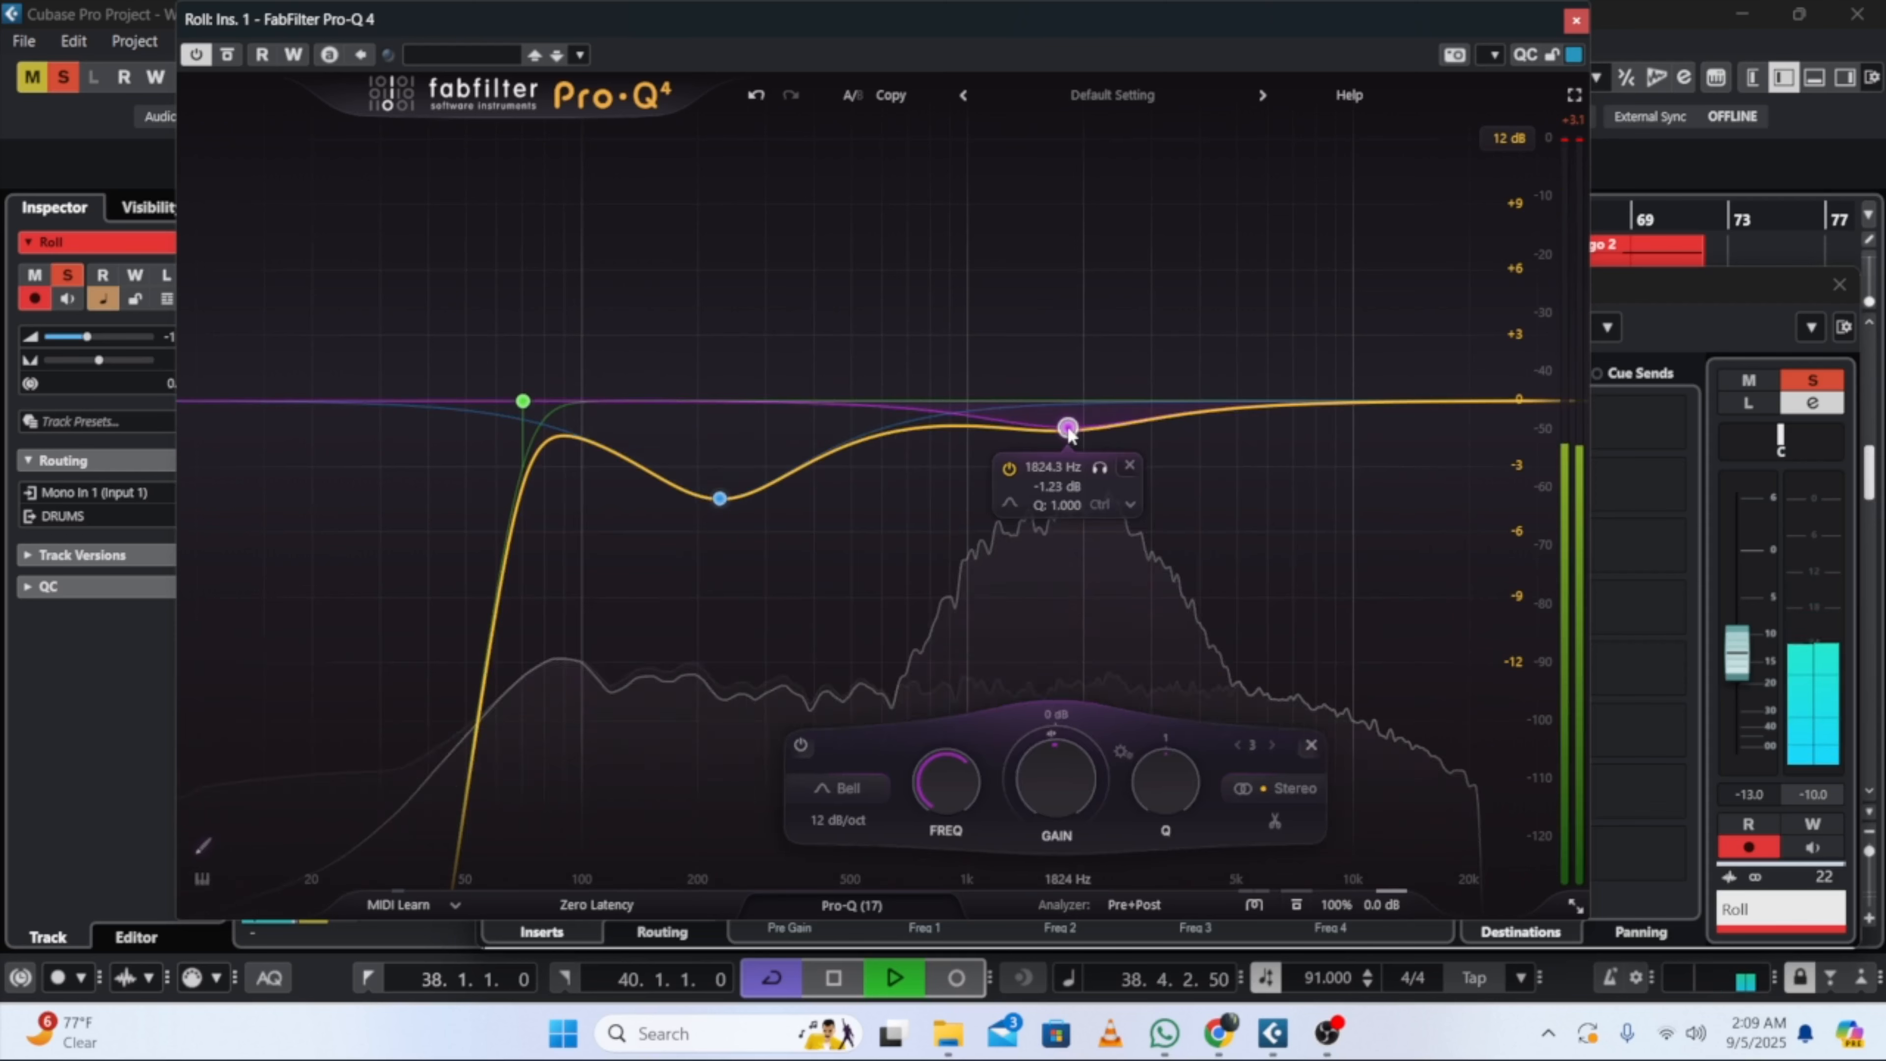
{"action": "left_click_drag", "start_coordinate": [1069, 756], "coordinate": [1065, 791]}
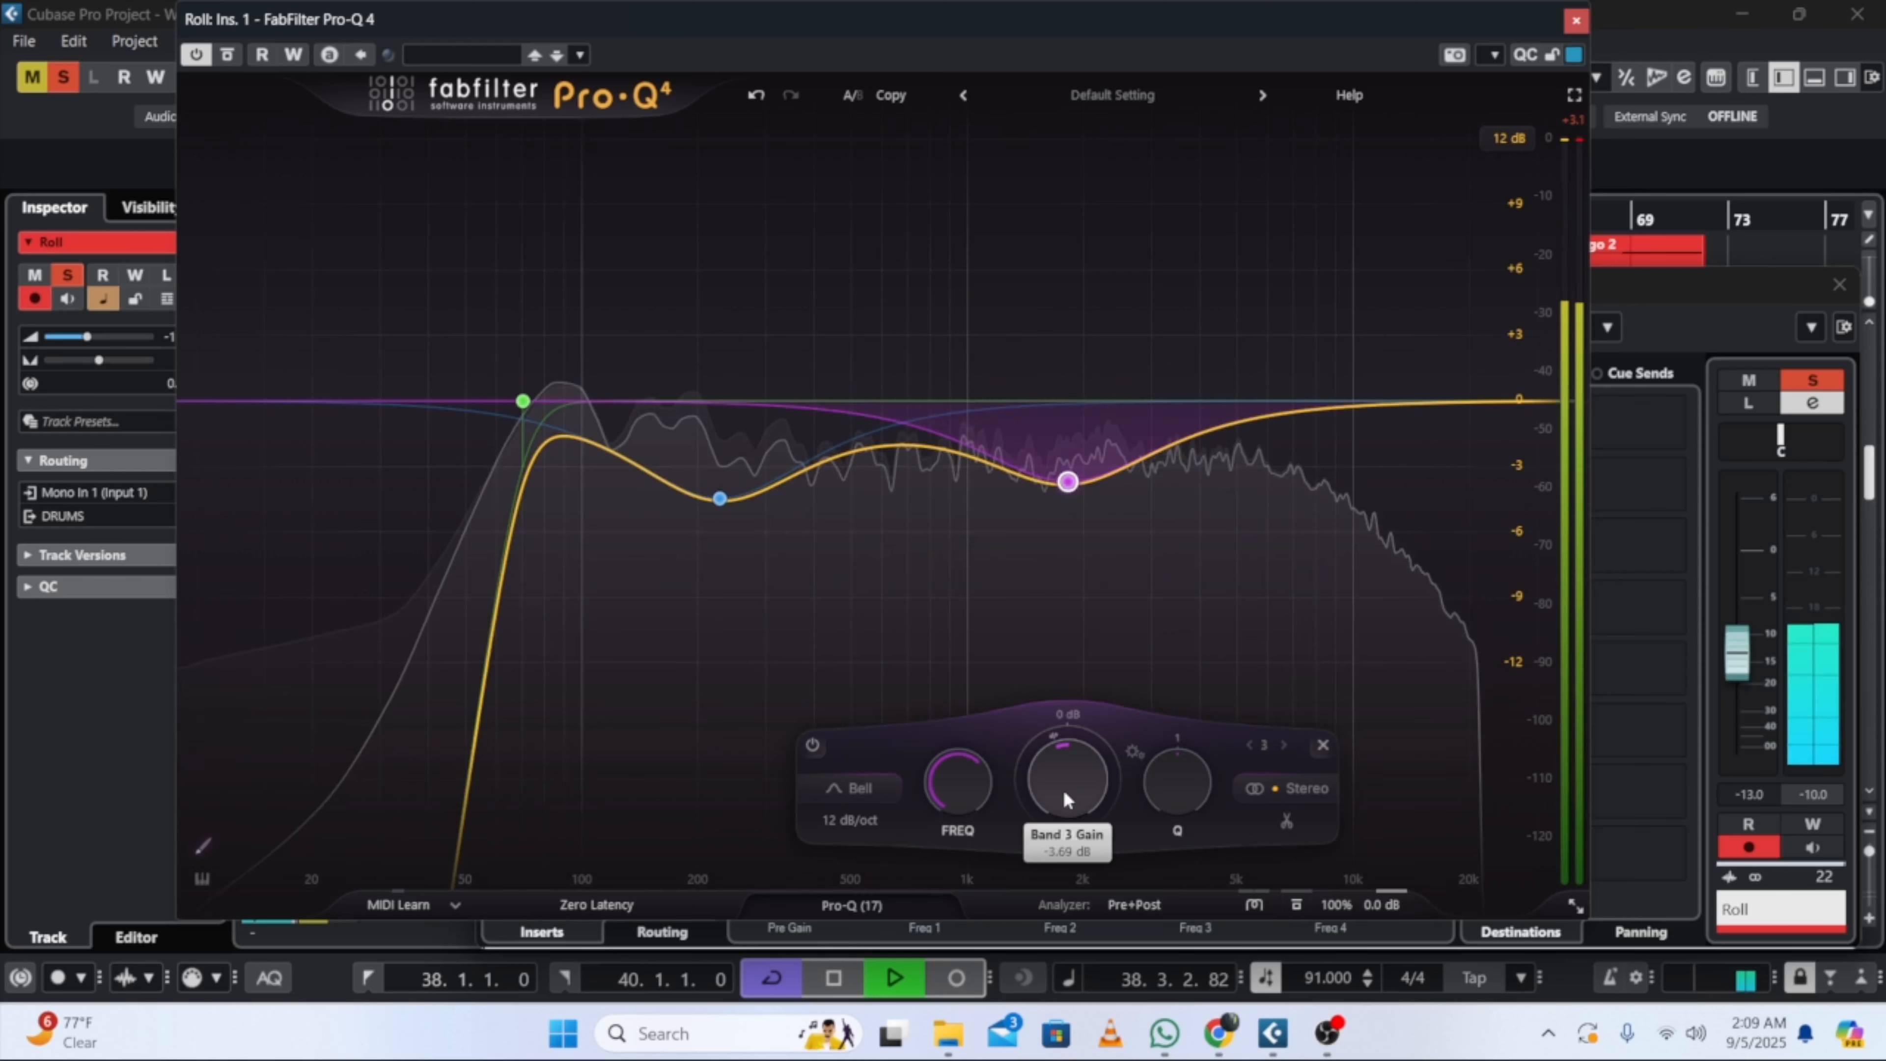
Step: Make the Roll track's 1824 Hz bell band dynamic and close the EQ and channel settings windows
{"action": "mouse_move", "coordinate": [1080, 483]}
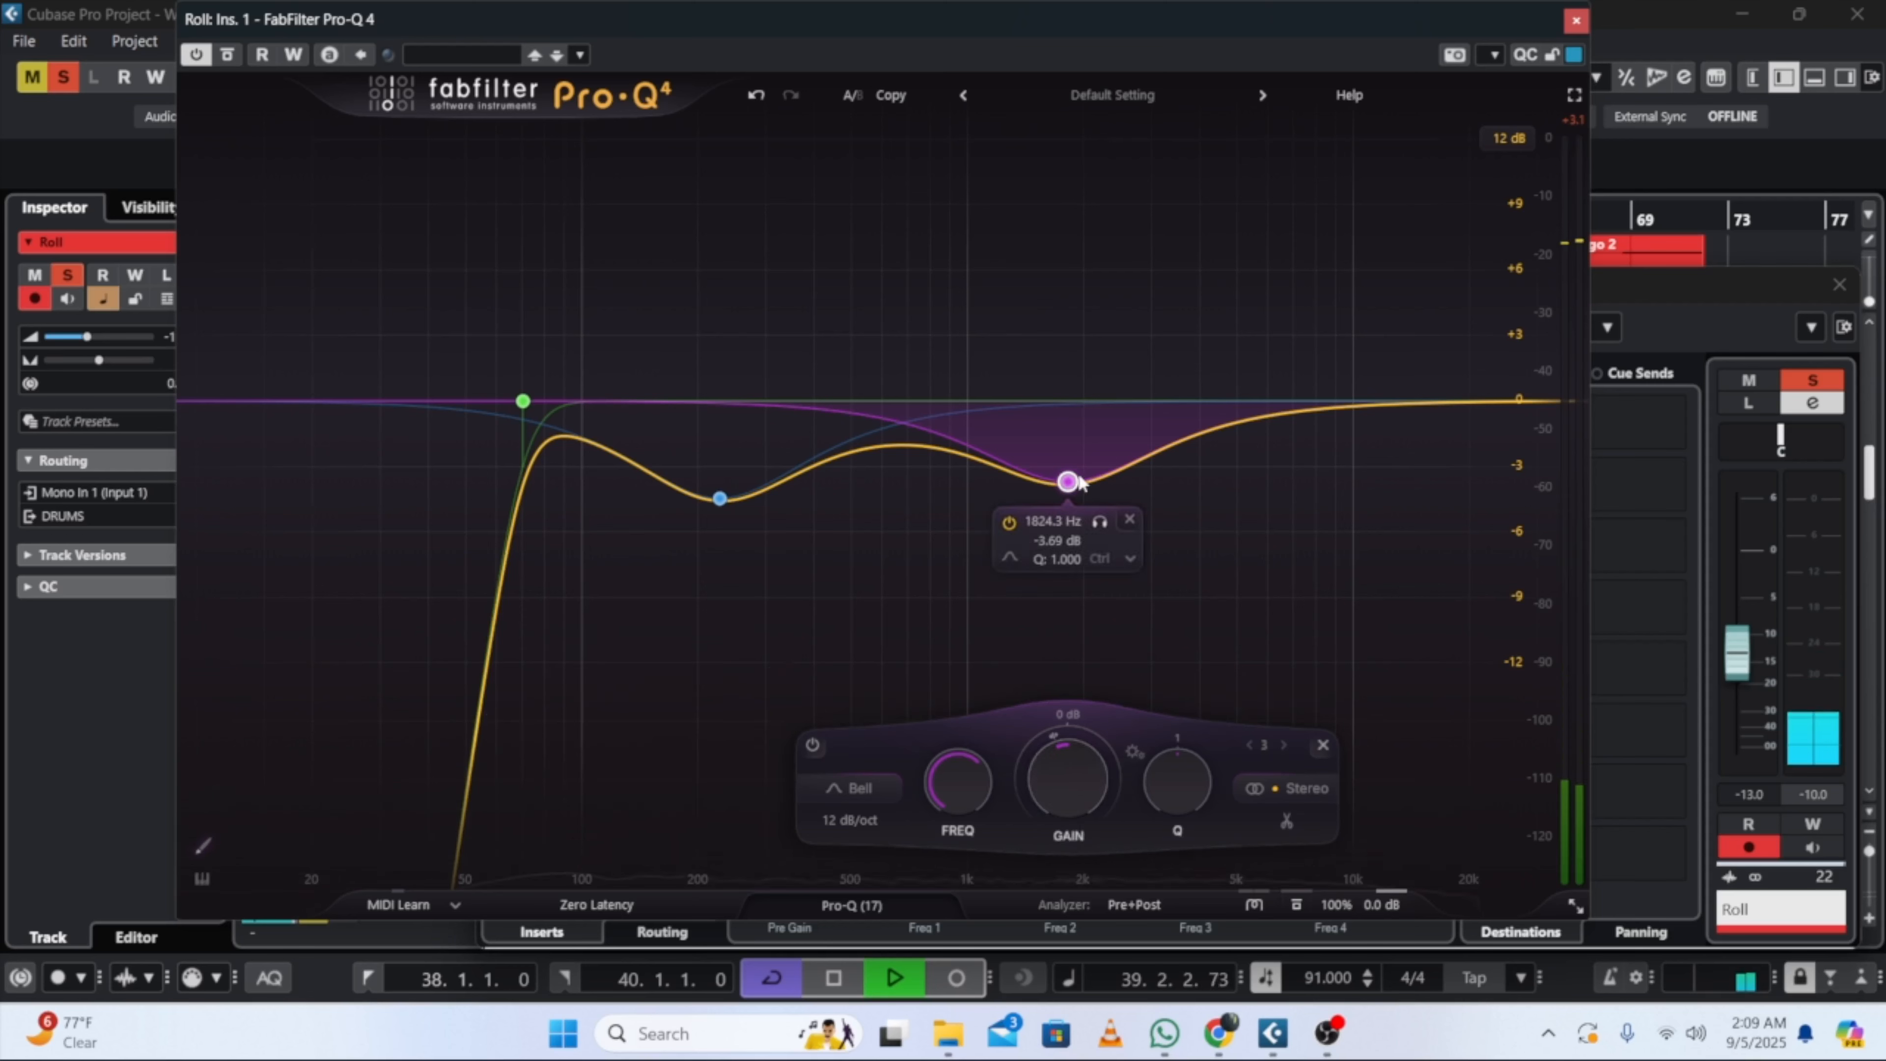
{"action": "left_click", "coordinate": [1129, 559]}
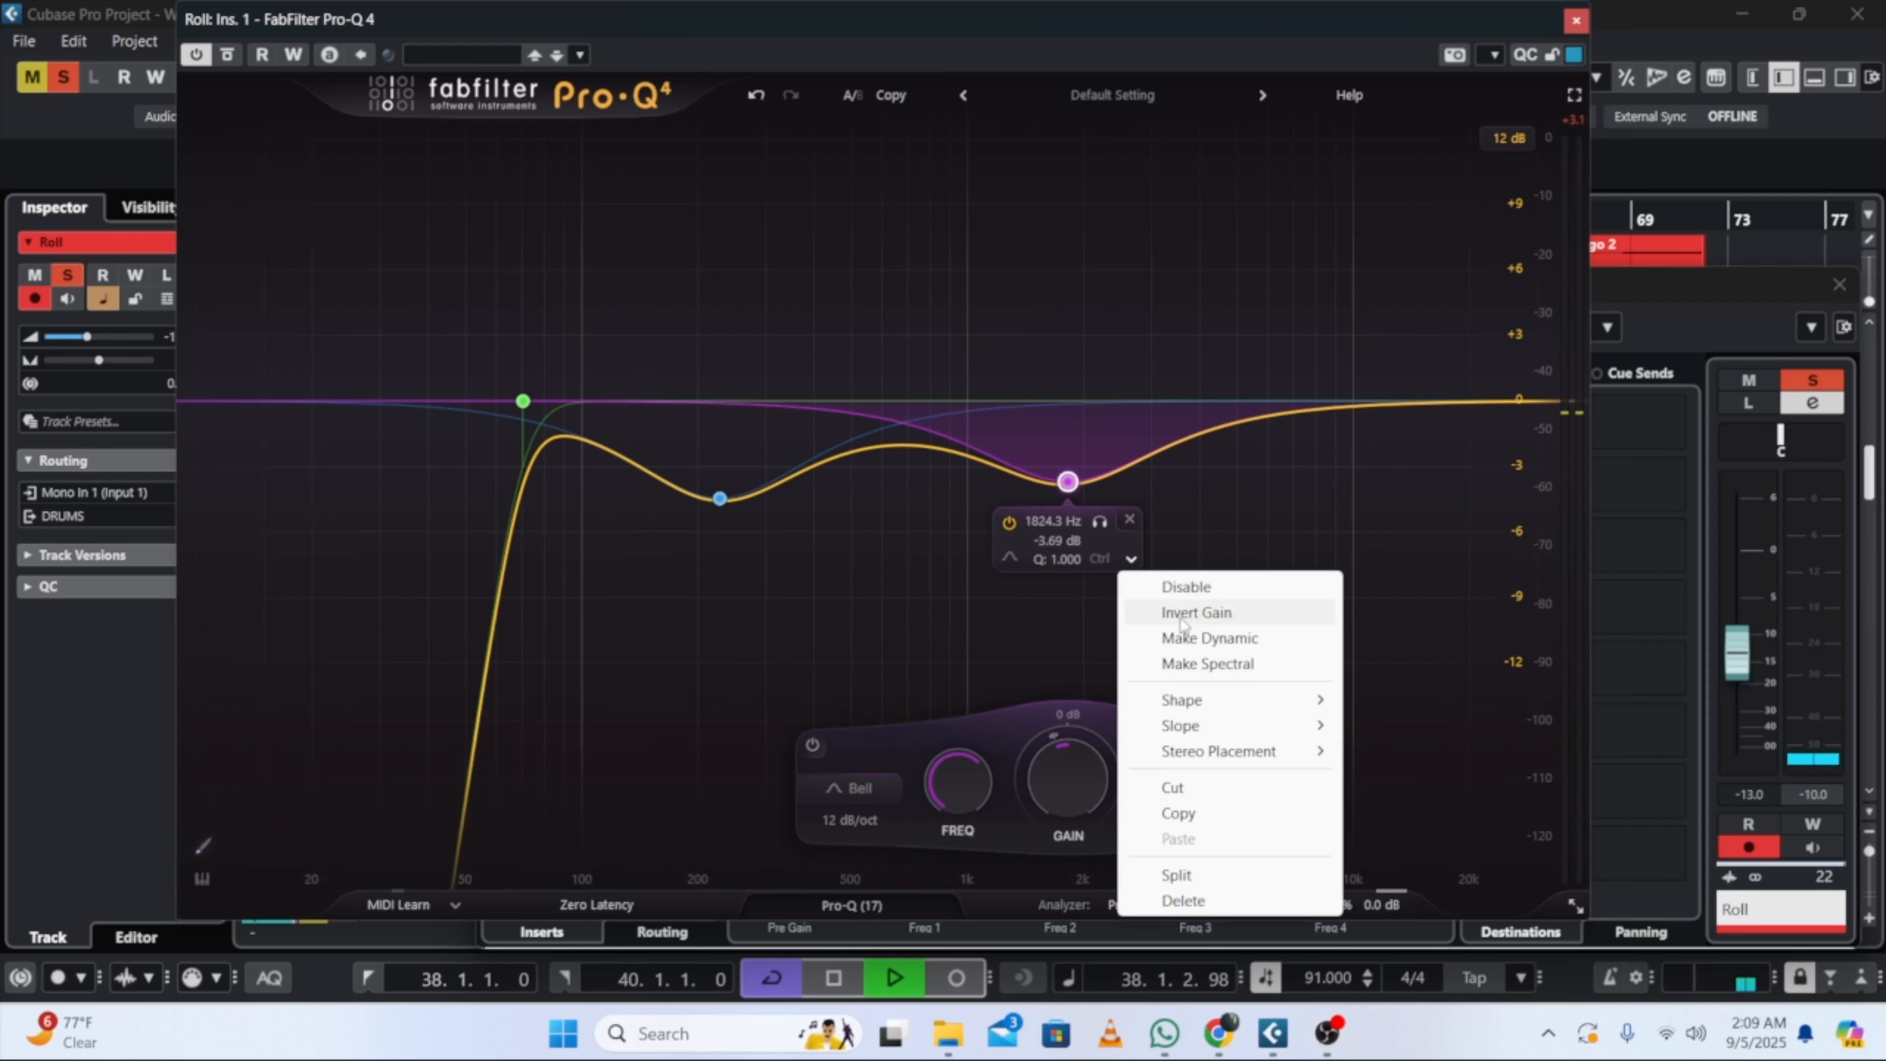
{"action": "left_click", "coordinate": [1183, 637]}
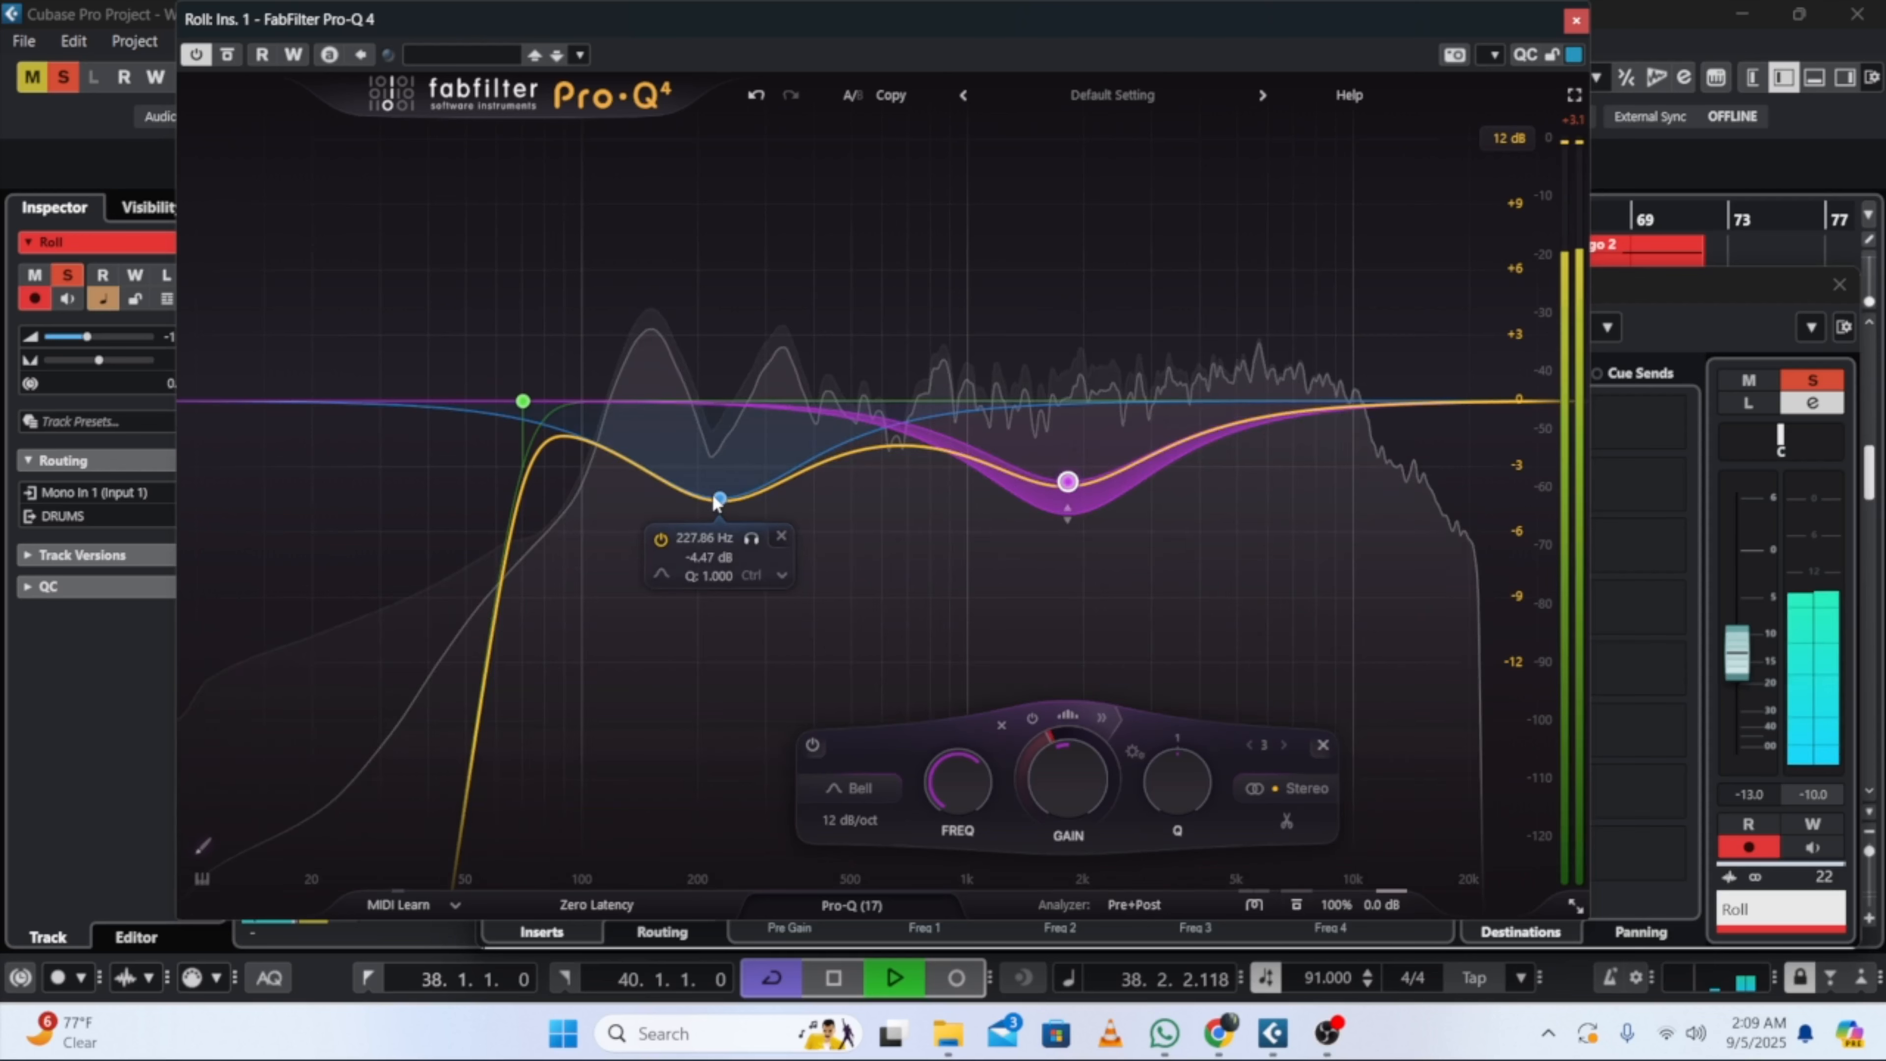
{"action": "left_click", "coordinate": [1580, 19]}
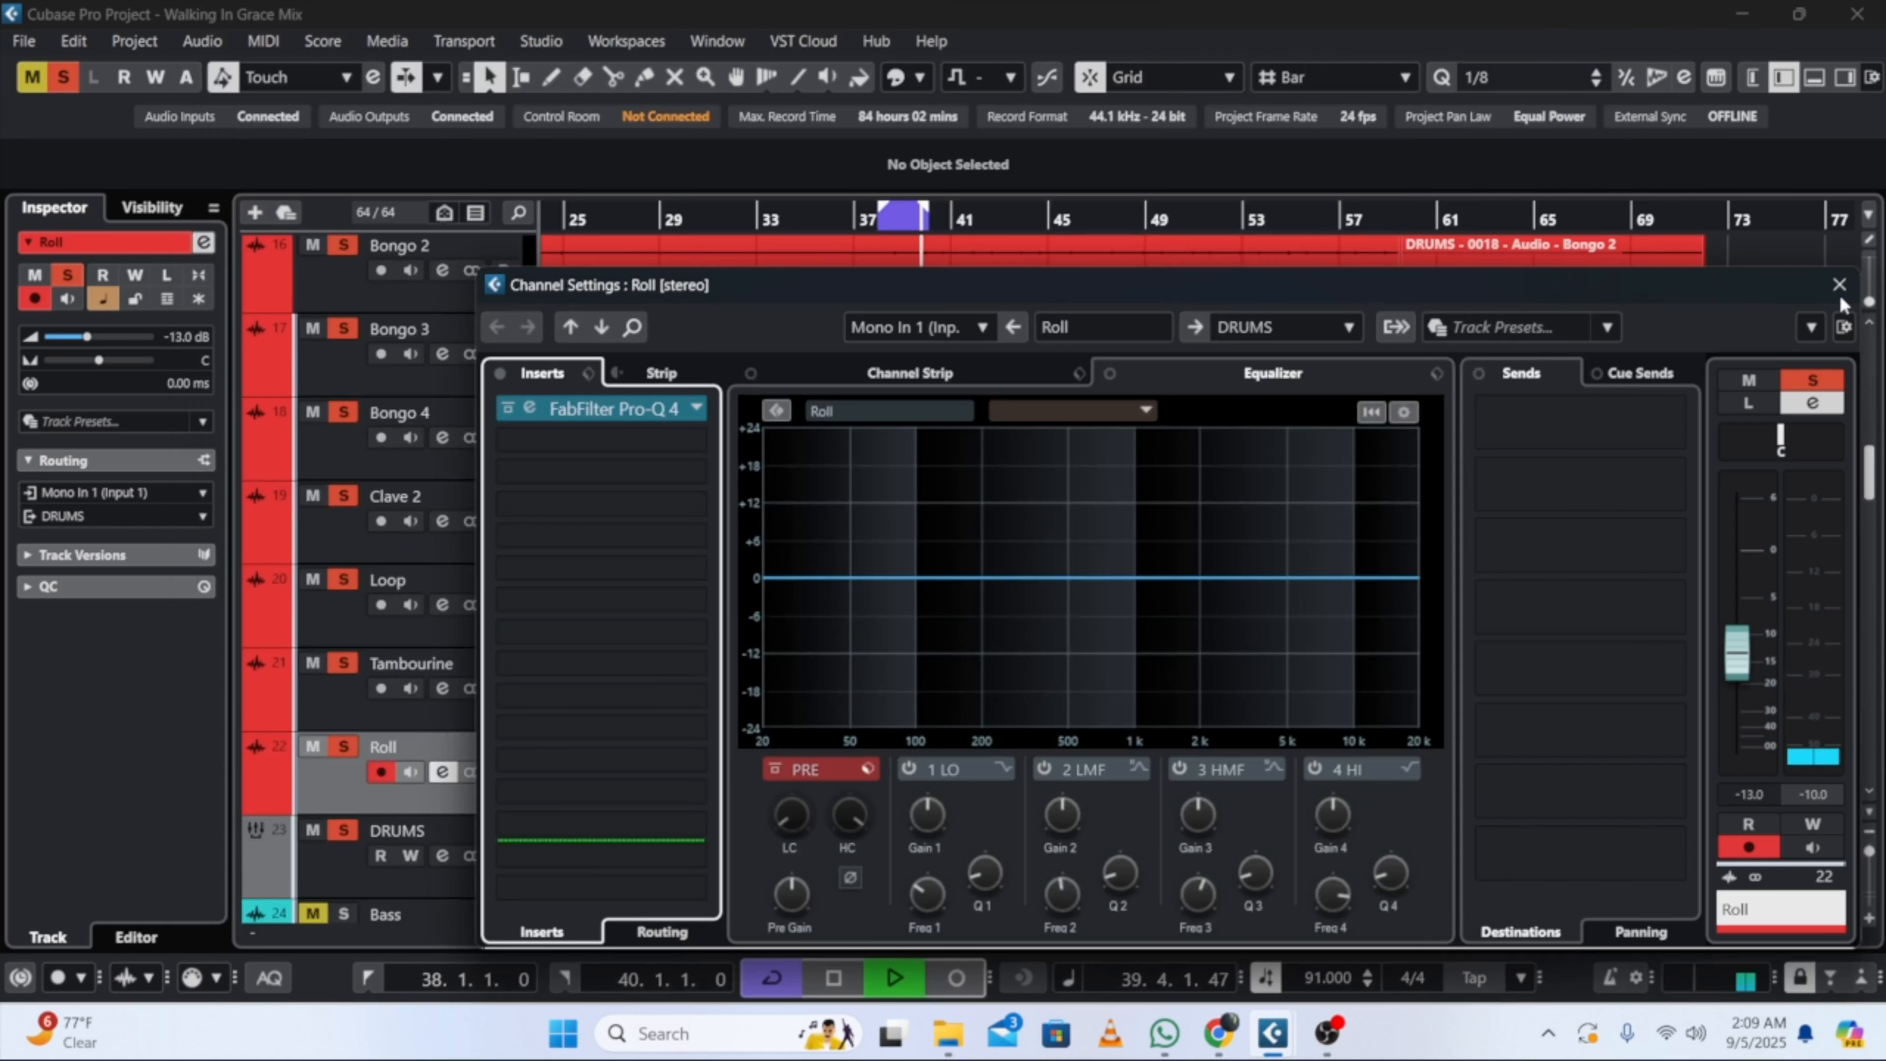
{"action": "left_click", "coordinate": [1839, 286]}
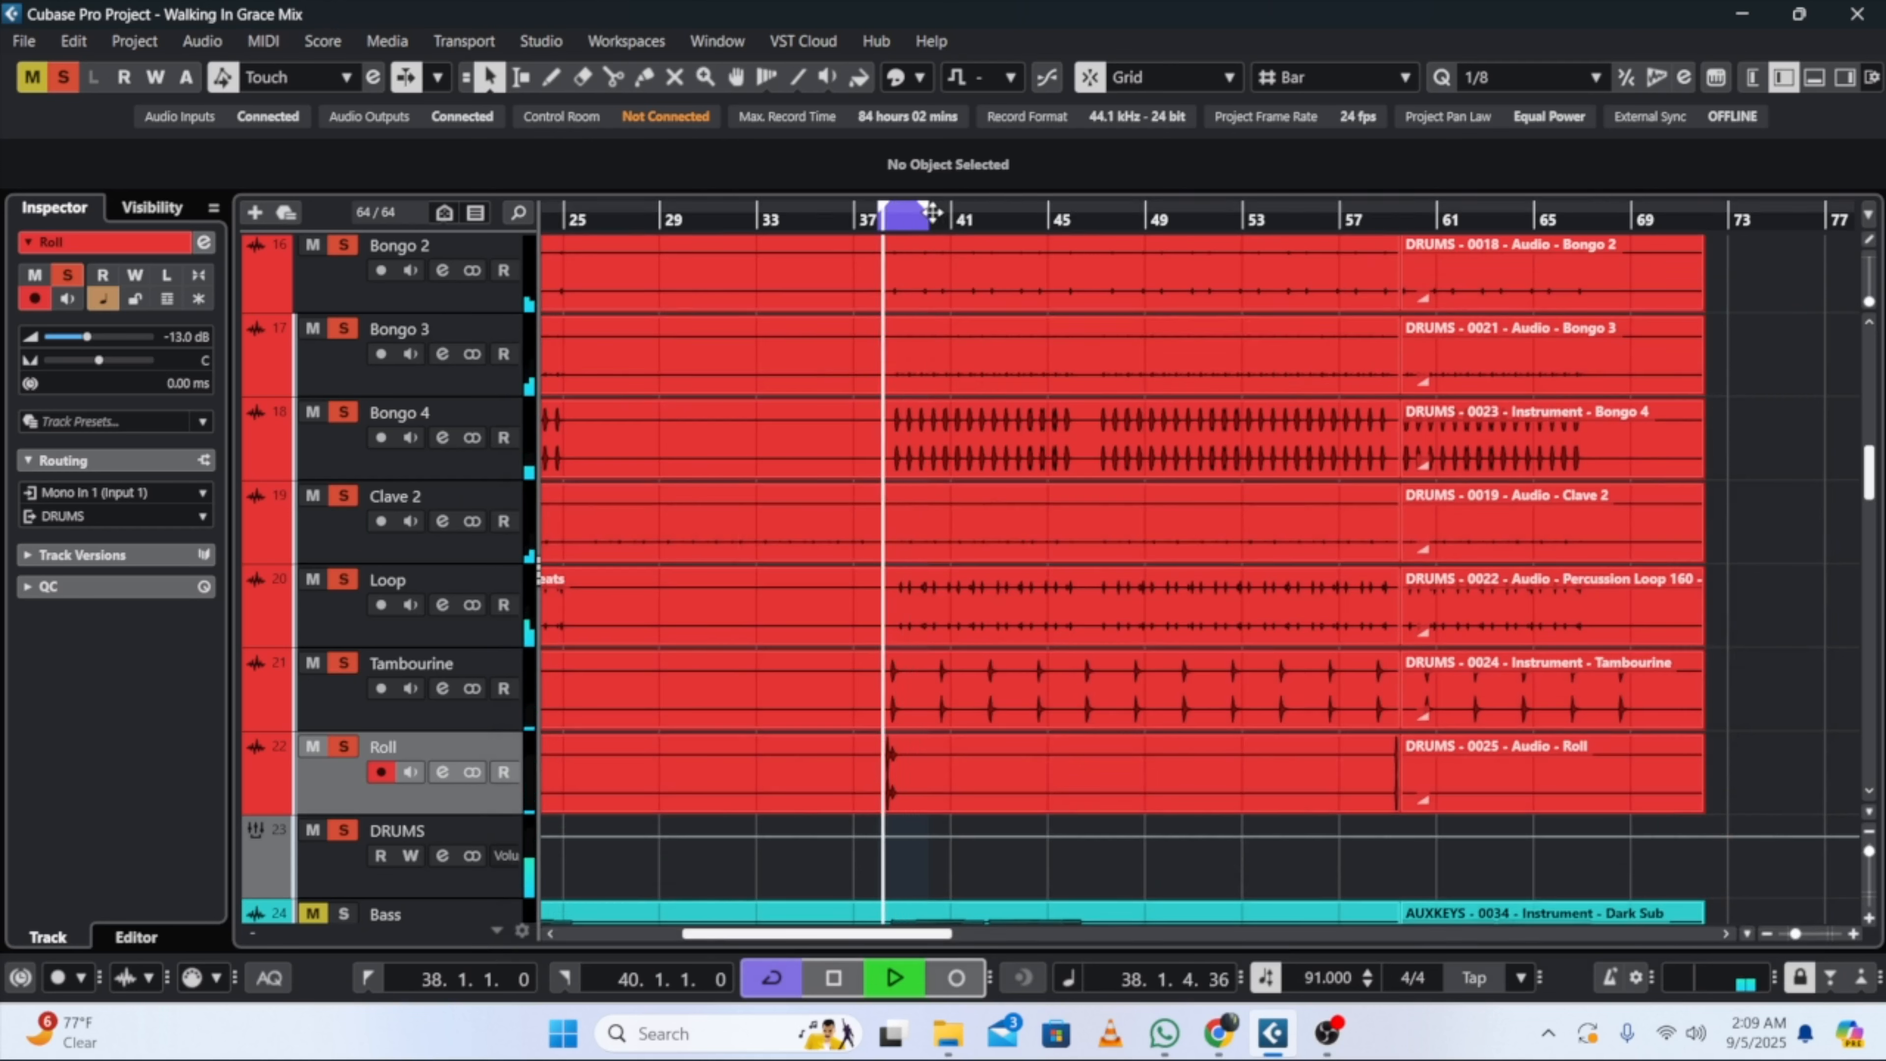
Step: Move the cycle range so that it loops bars 47 to 60
{"action": "left_click_drag", "start_coordinate": [930, 217], "coordinate": [1410, 260]}
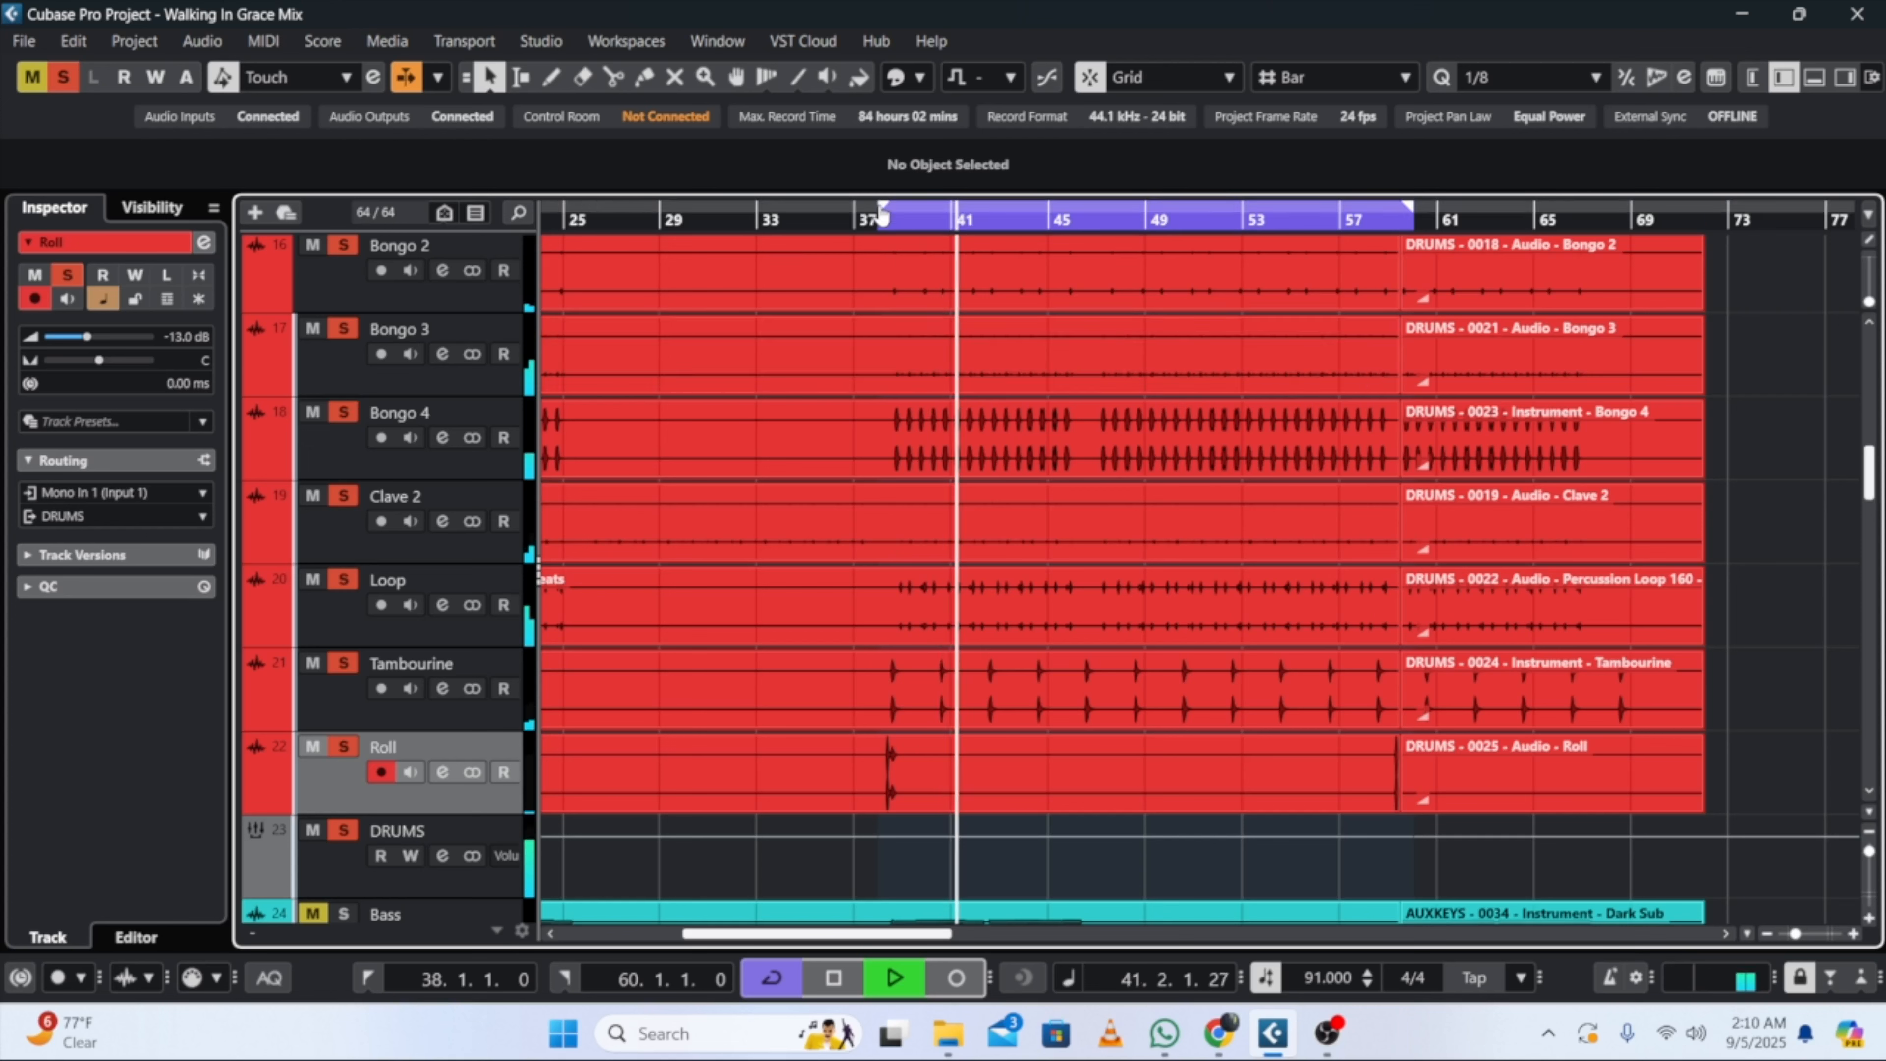
{"action": "left_click_drag", "start_coordinate": [882, 209], "coordinate": [1107, 244]}
{"action": "left_click", "coordinate": [1104, 218]}
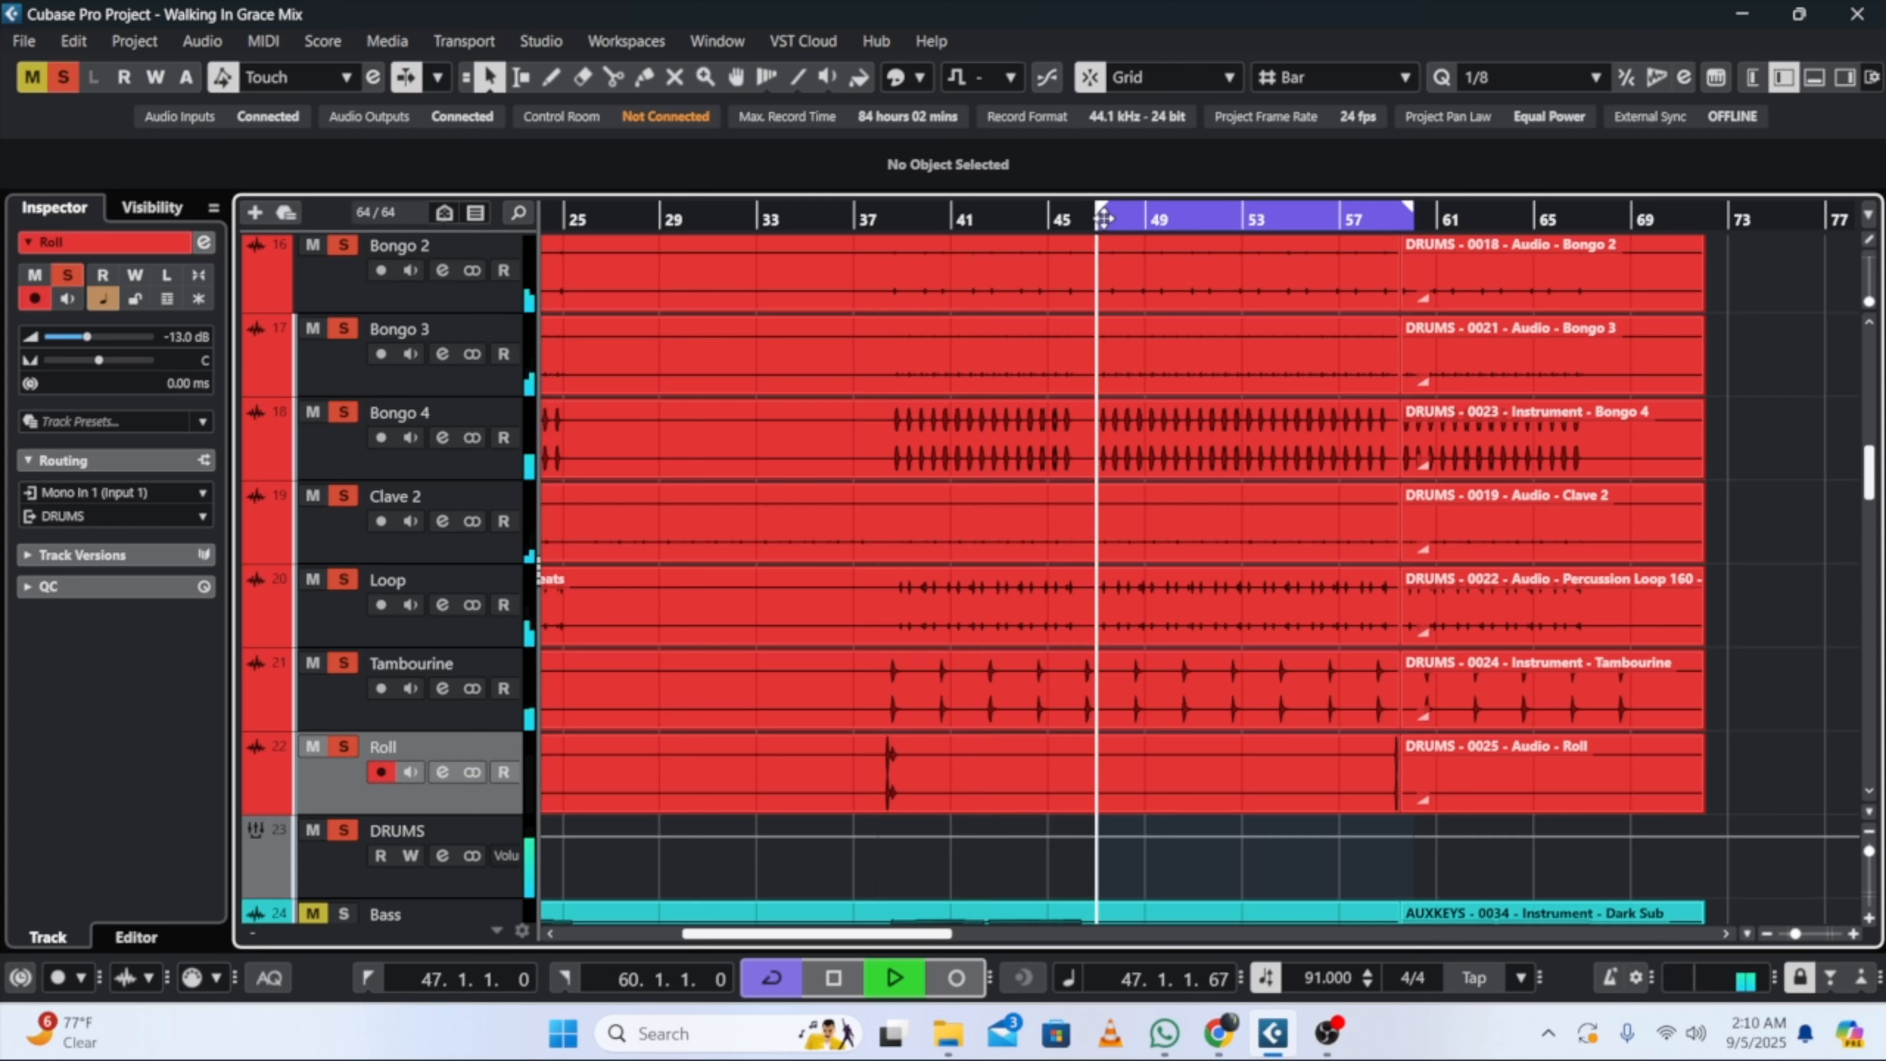
Step: Clear all track solos, solo the DRUMS group and stop playback
{"action": "left_click", "coordinate": [54, 87]}
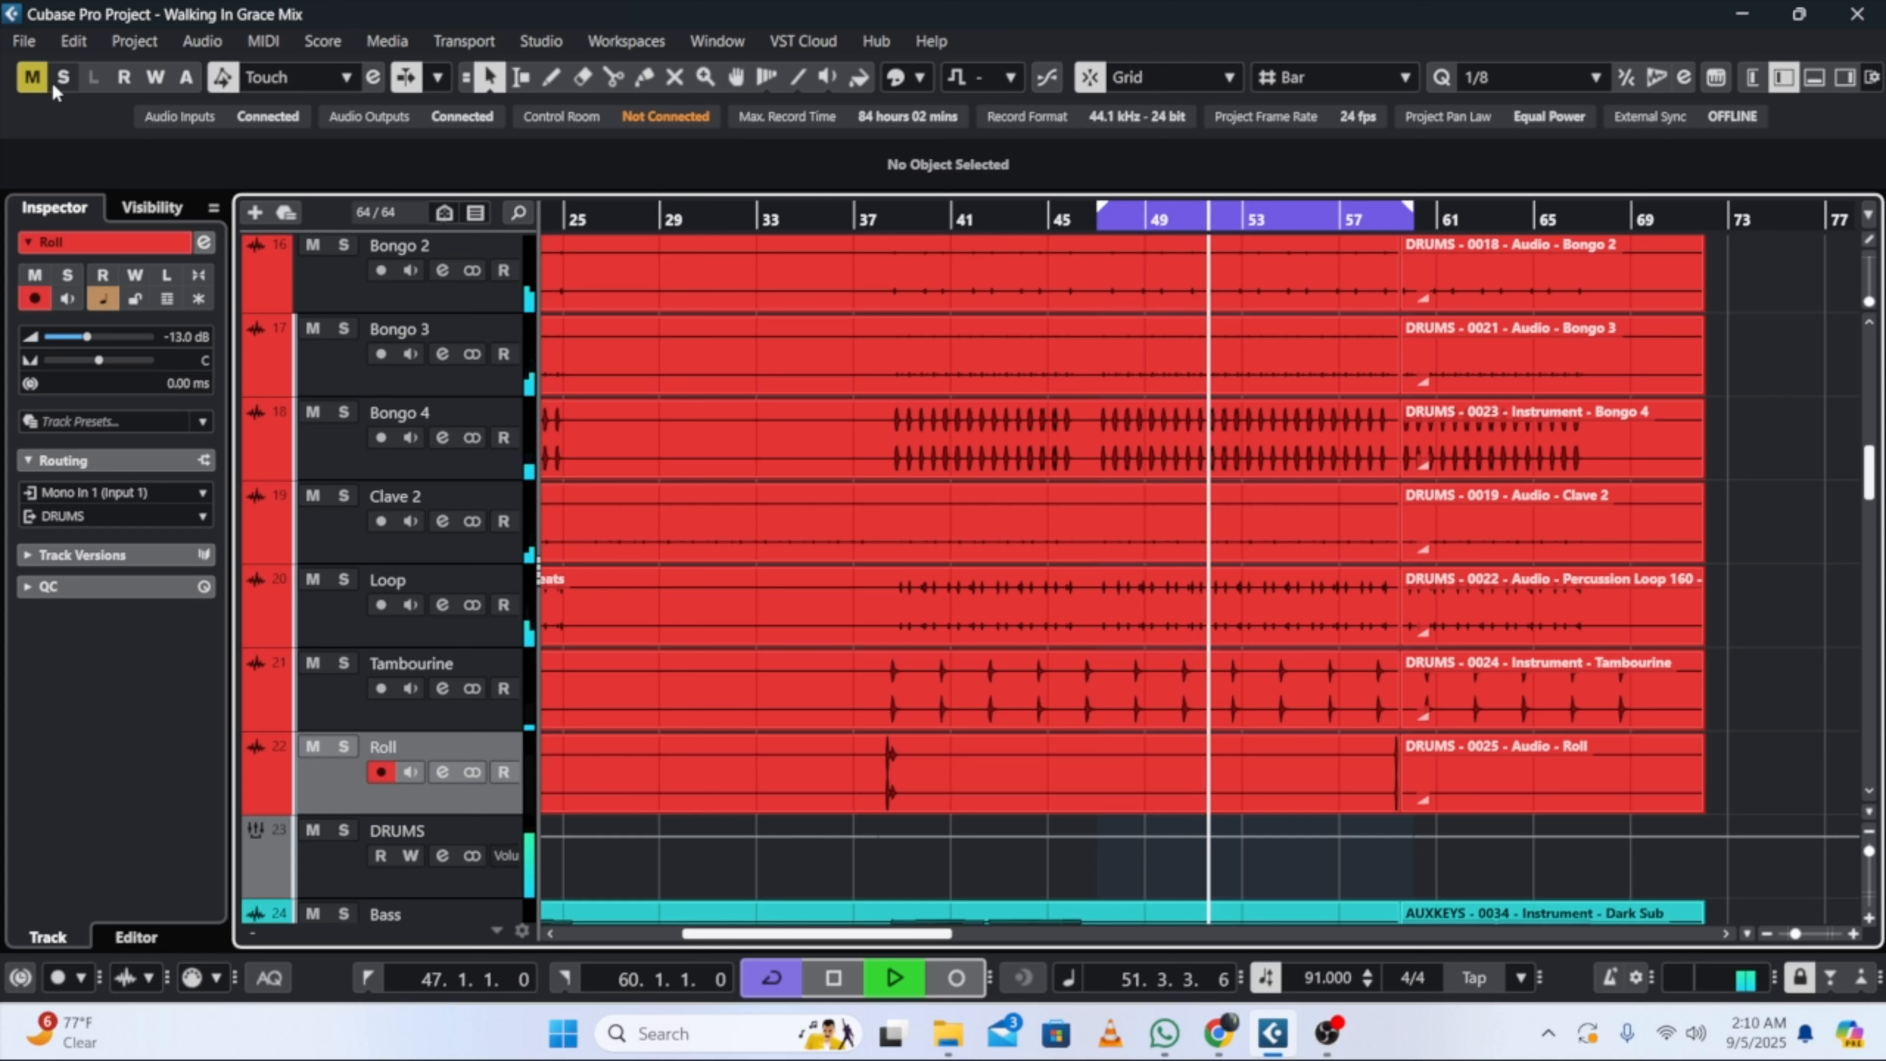
{"action": "left_click", "coordinate": [343, 830]}
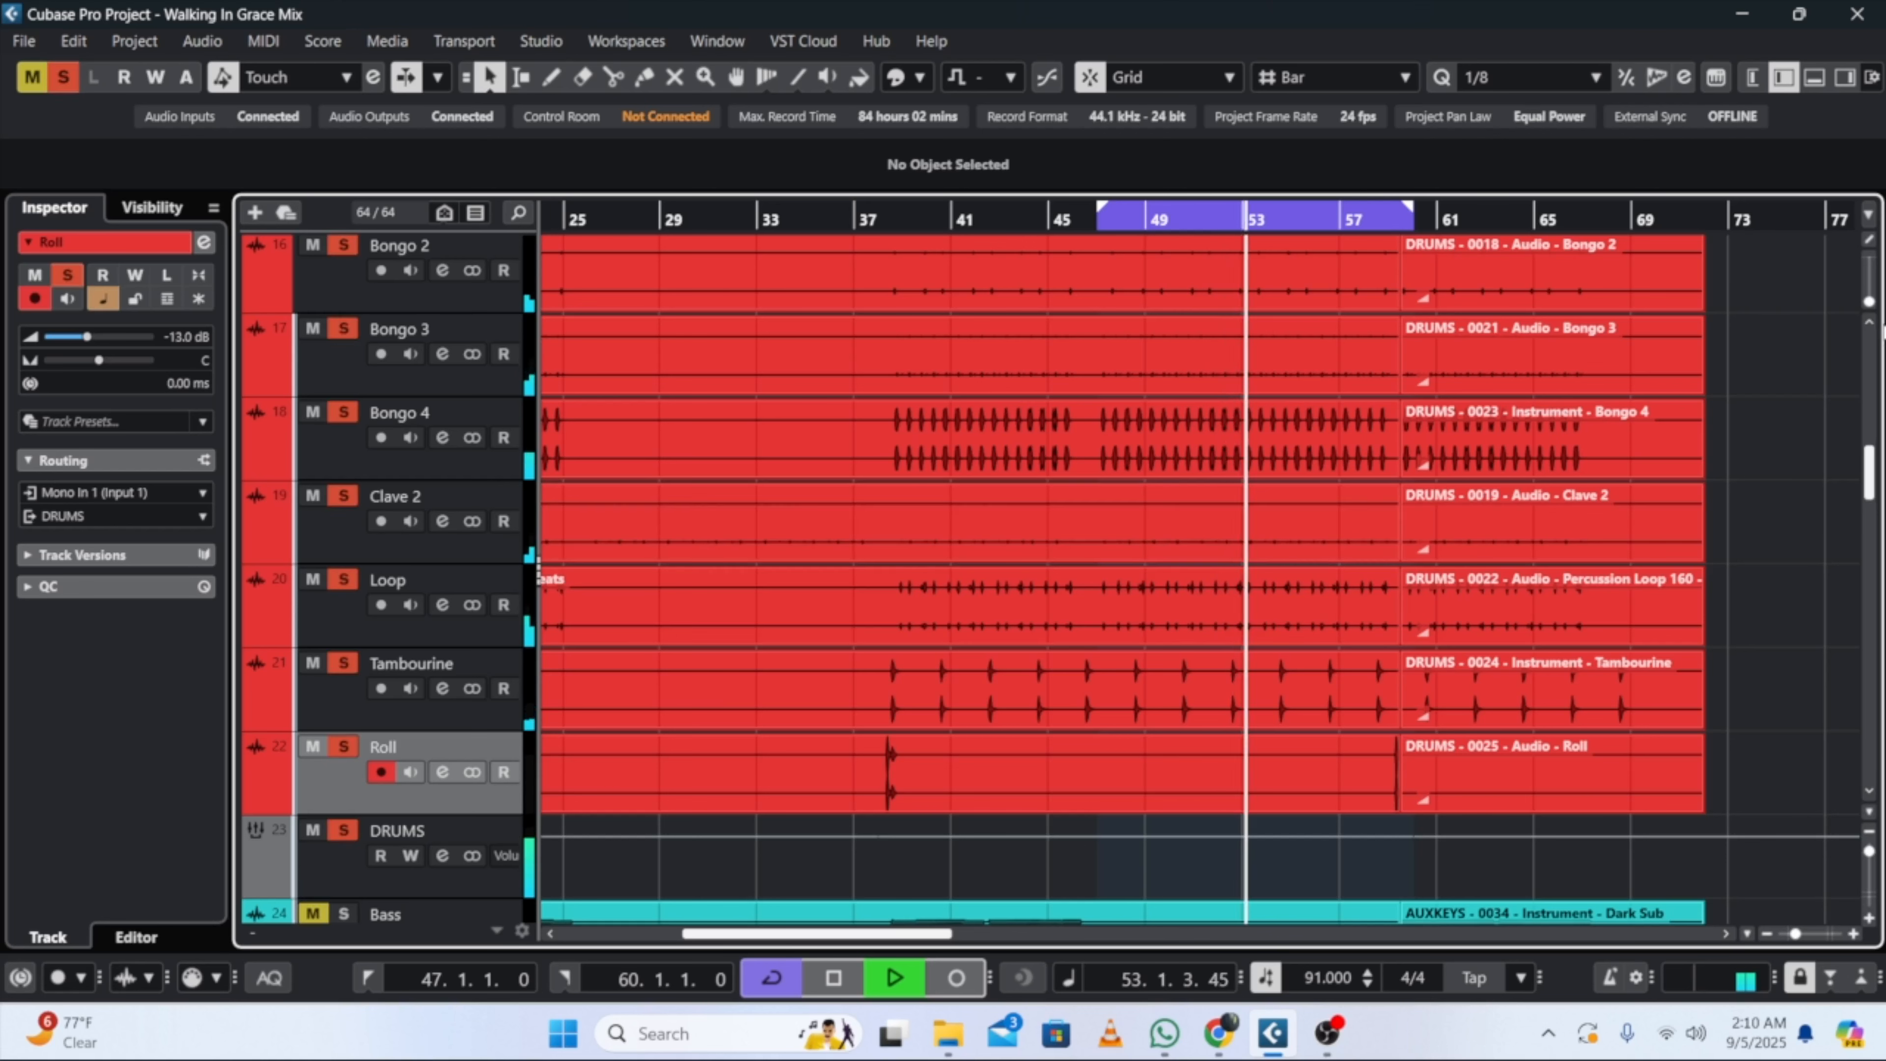
{"action": "key", "text": "space"}
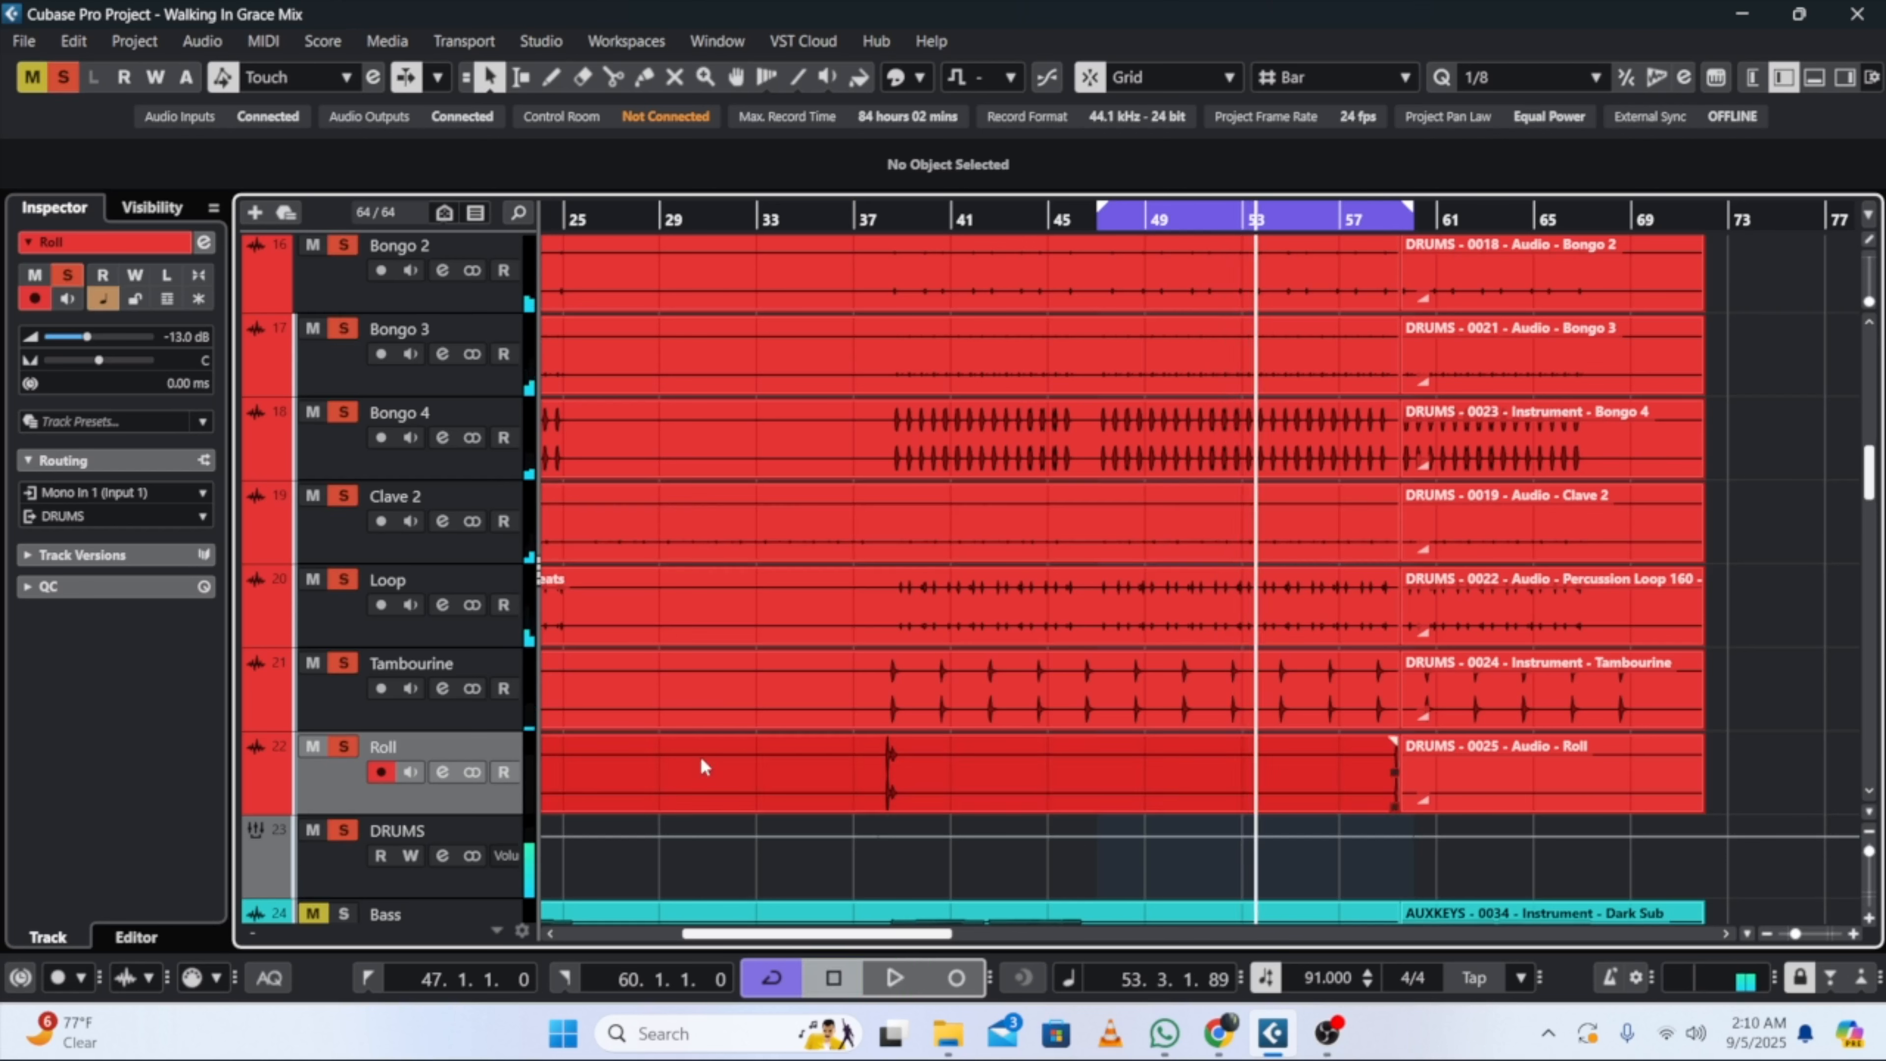
Step: Open the DRUMS group's channel settings and insert FabFilter Pro-Q 4 in the first insert slot
{"action": "key", "text": "shift+g"}
{"action": "key", "text": "shift+g"}
{"action": "key", "text": "shift+g"}
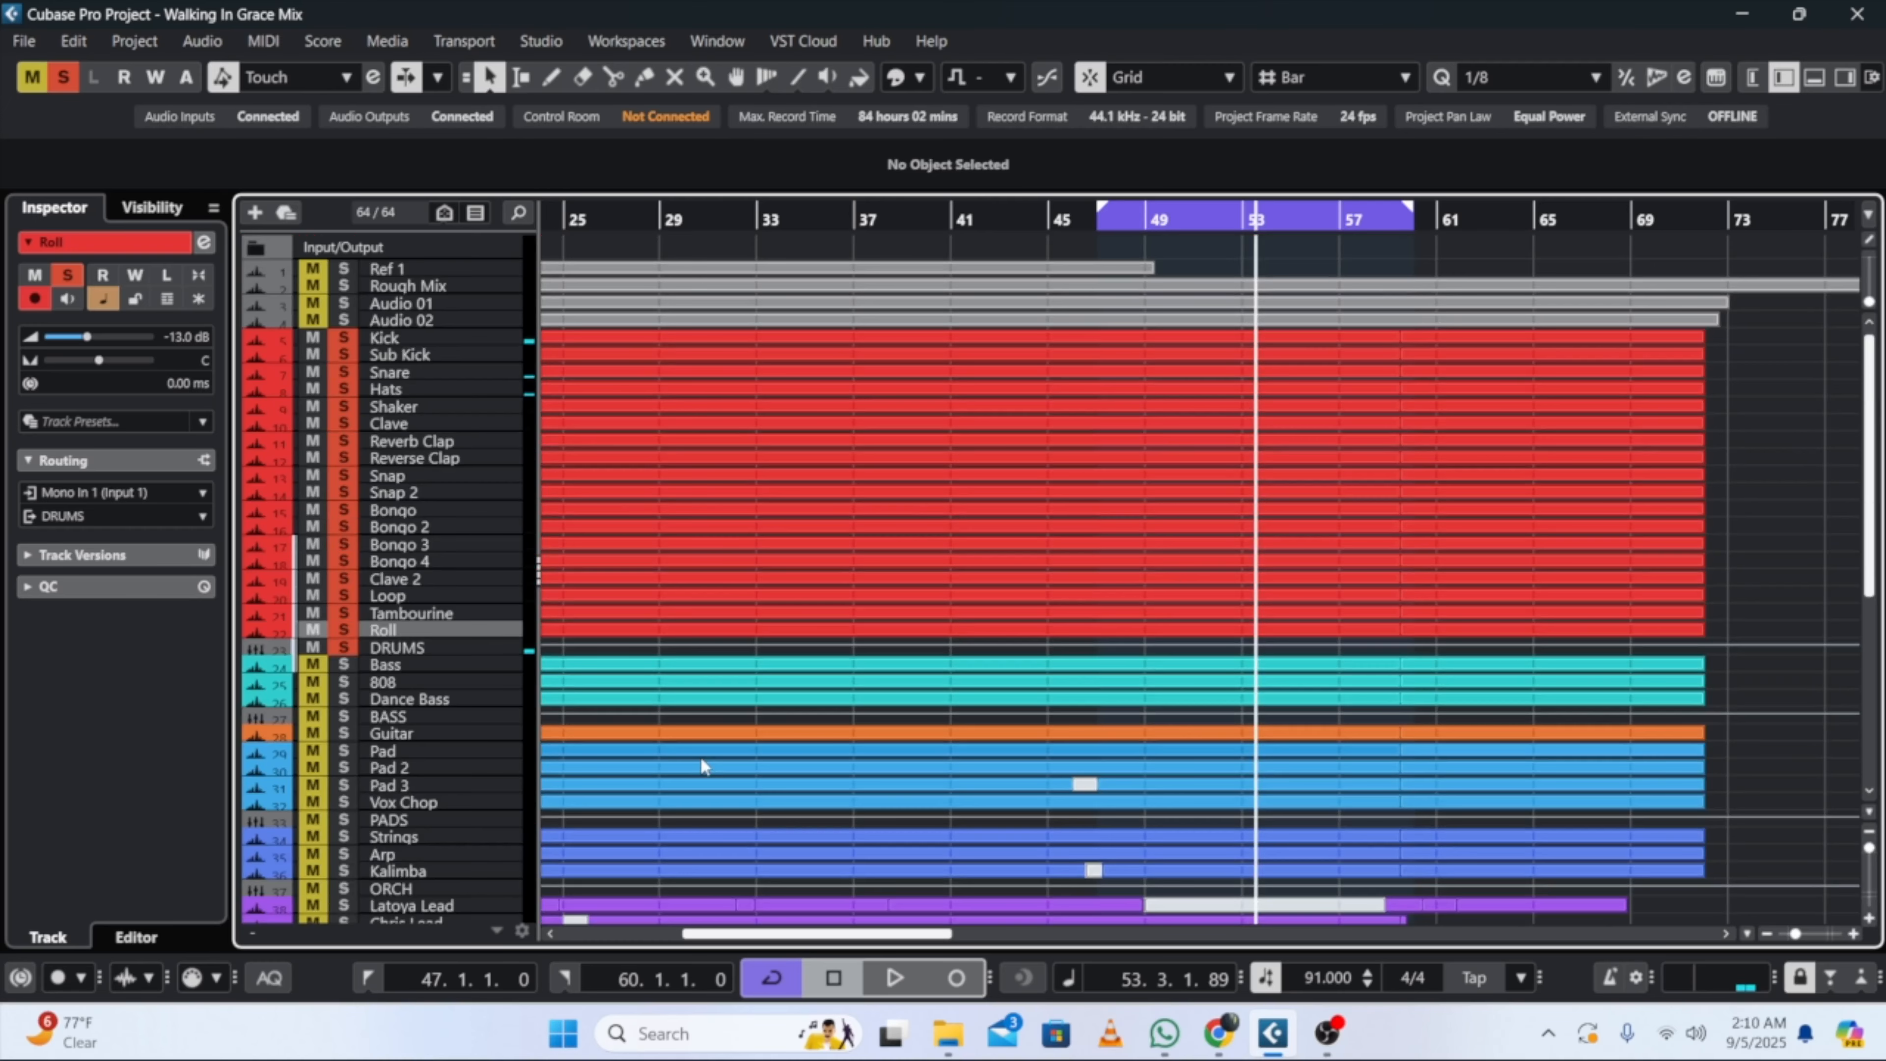
{"action": "left_click", "coordinate": [412, 651]}
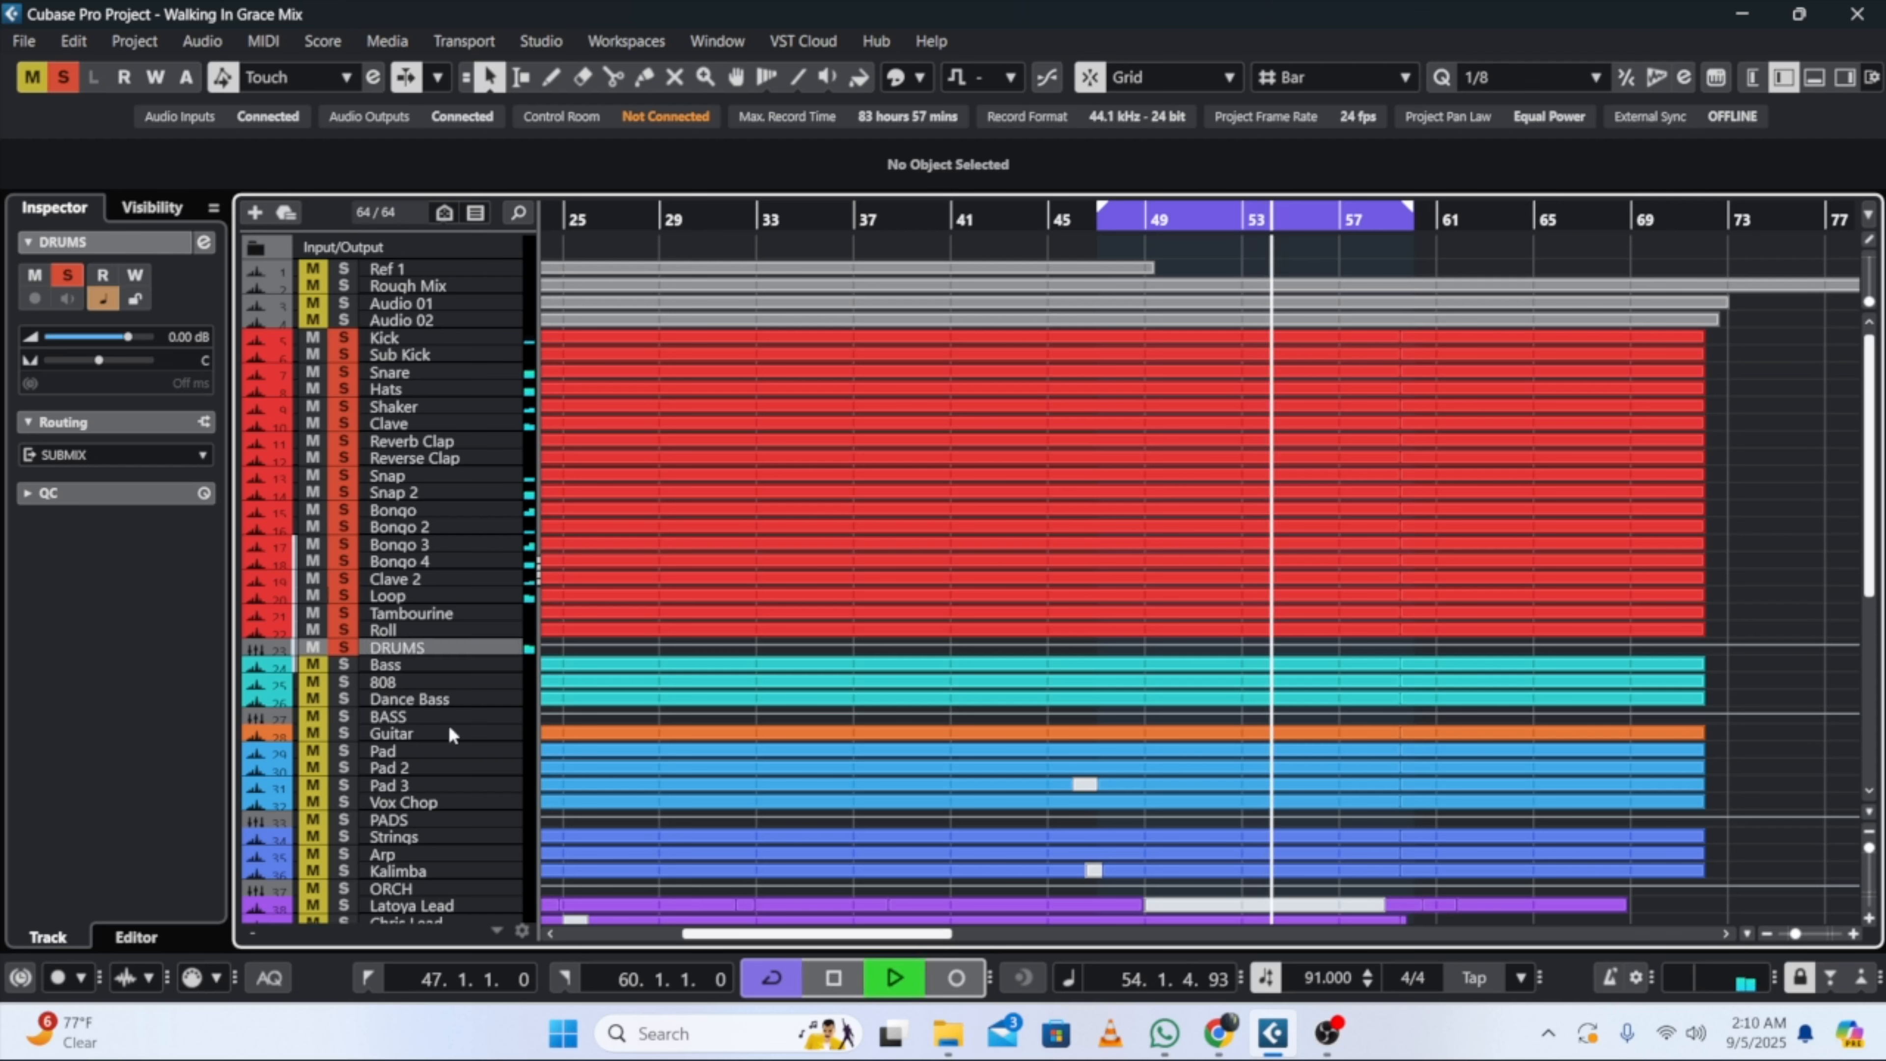
{"action": "left_click", "coordinate": [203, 242]}
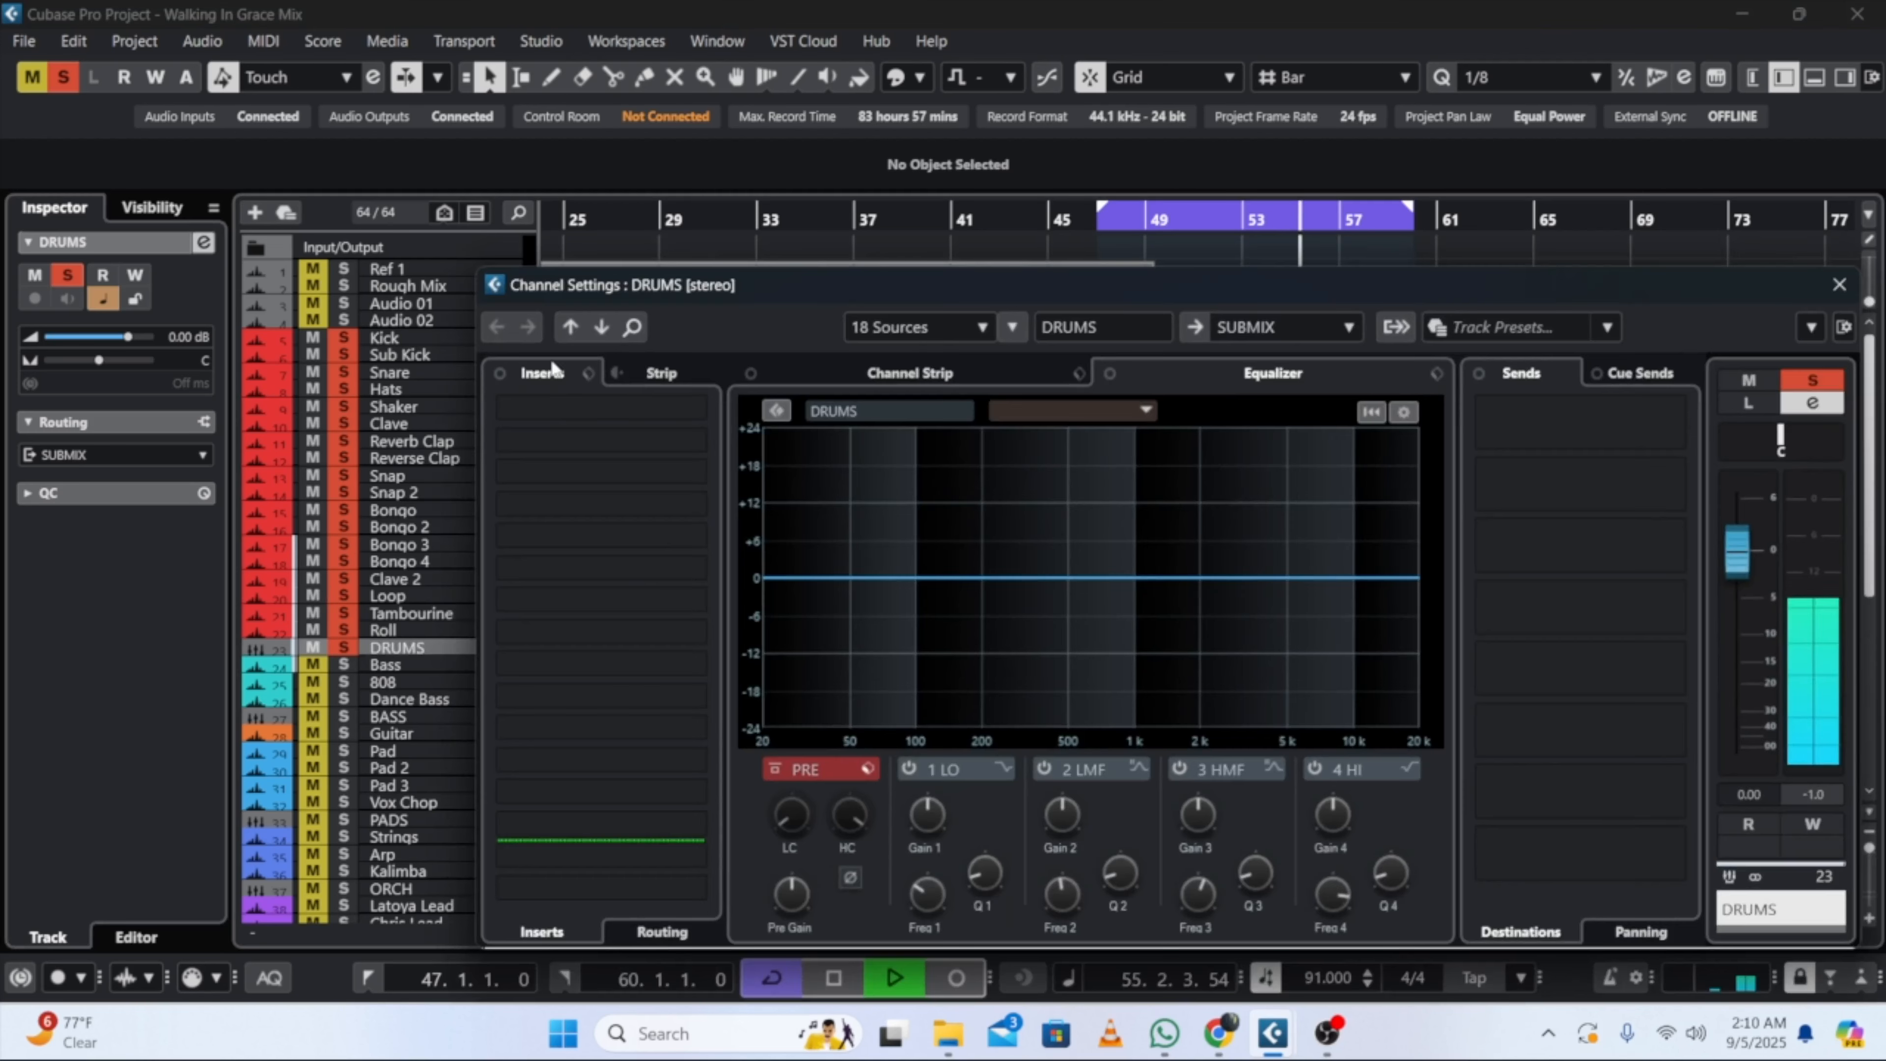
{"action": "left_click", "coordinate": [517, 401]}
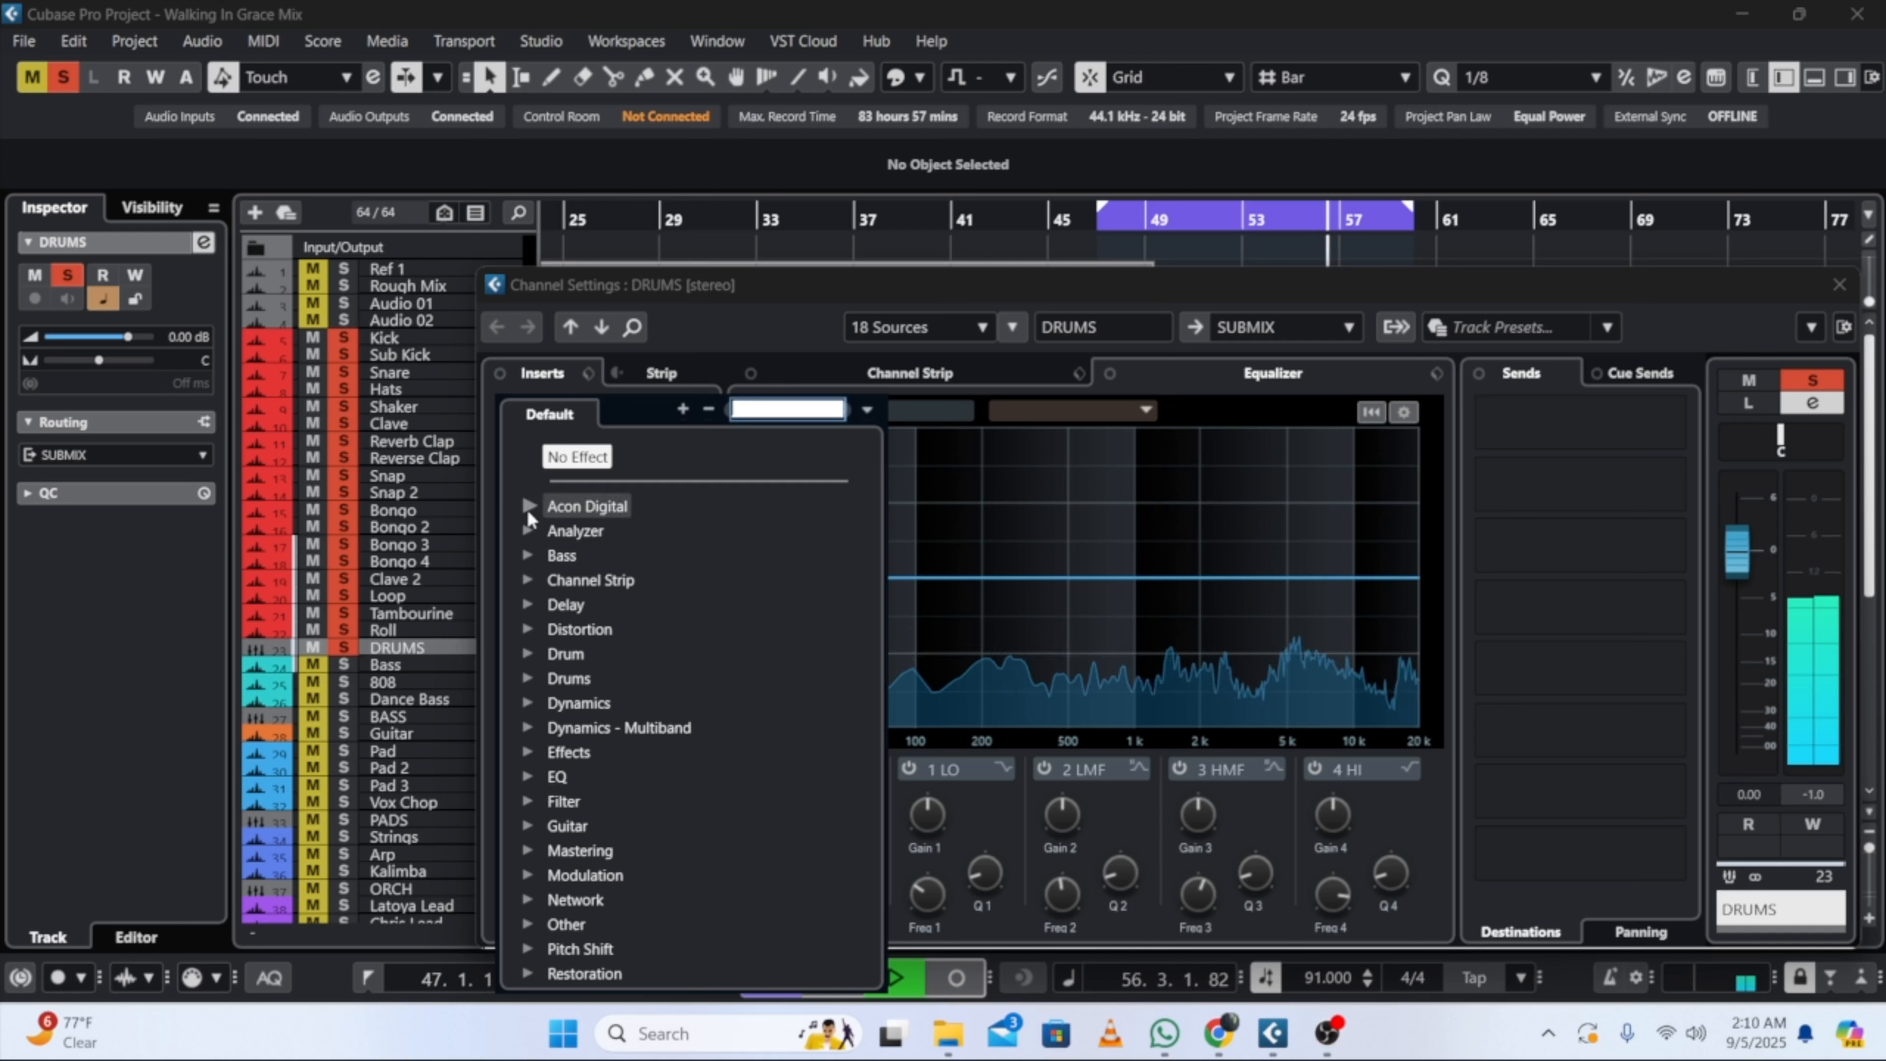
{"action": "left_click", "coordinate": [527, 508]}
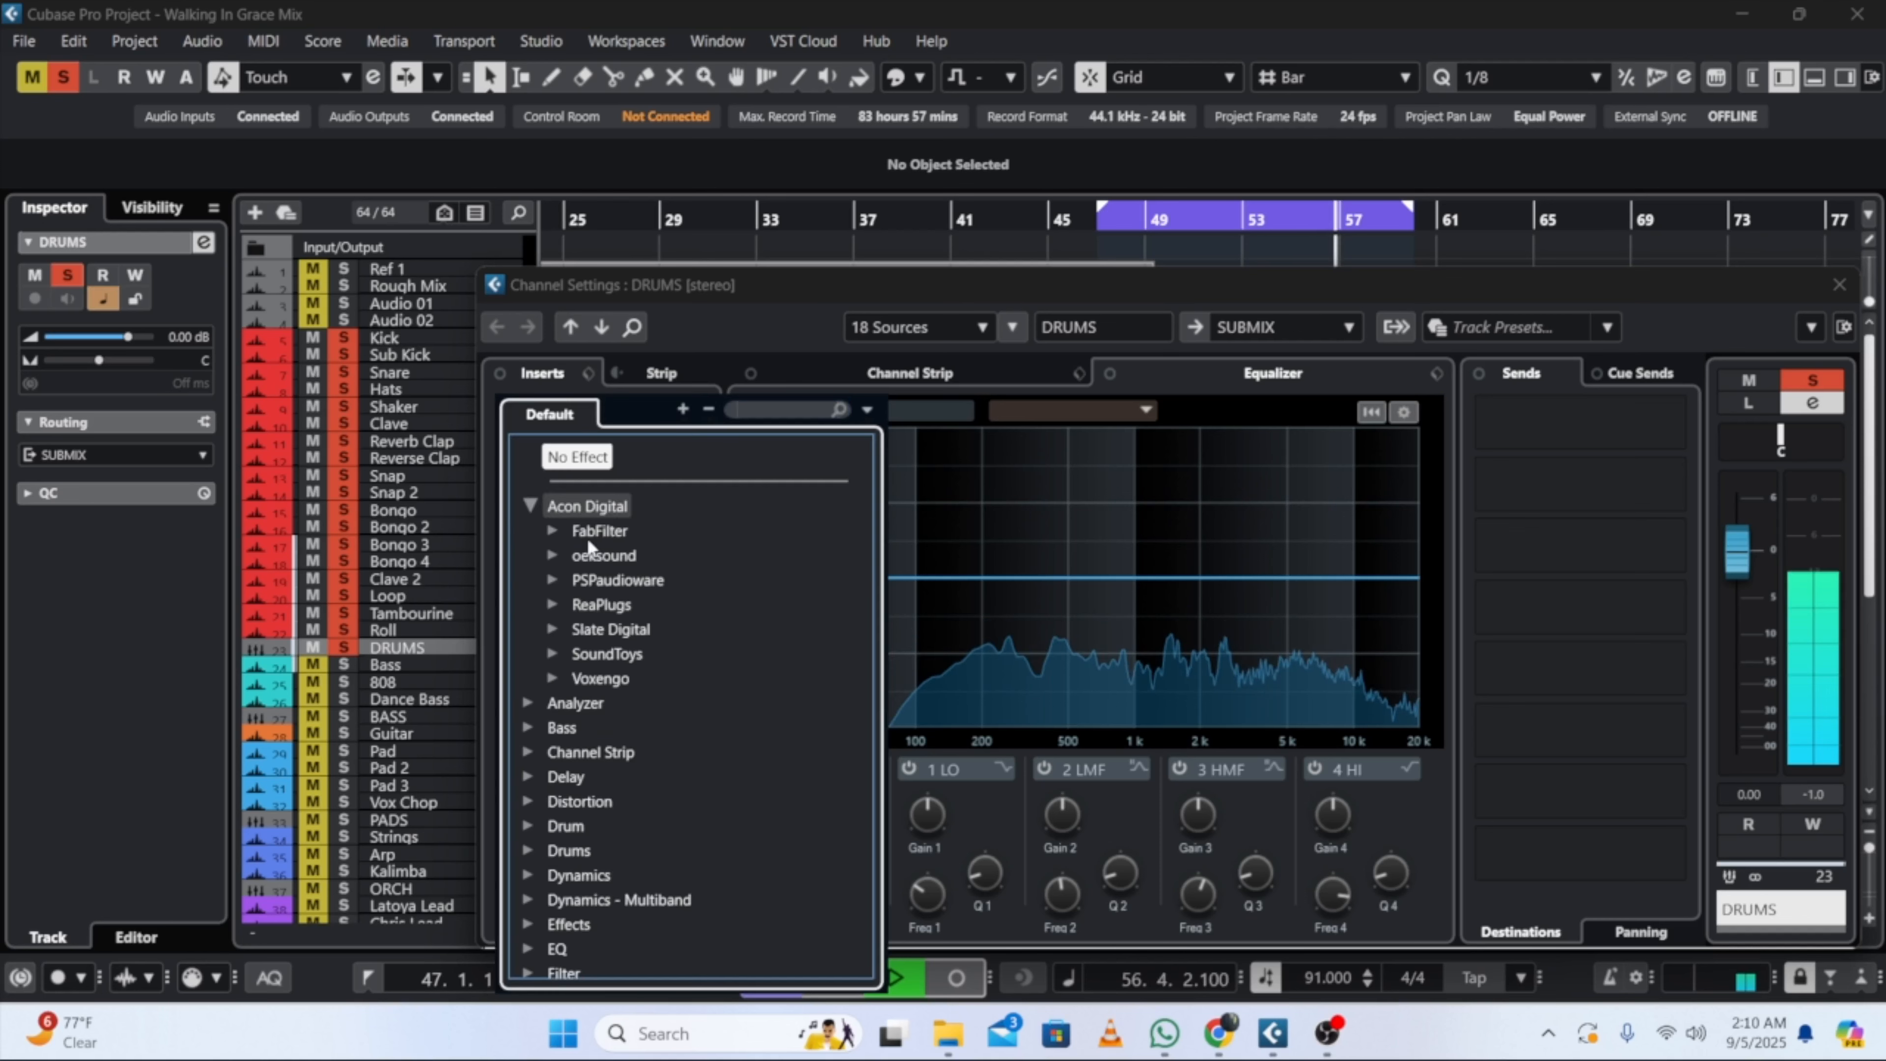
{"action": "left_click", "coordinate": [555, 529]}
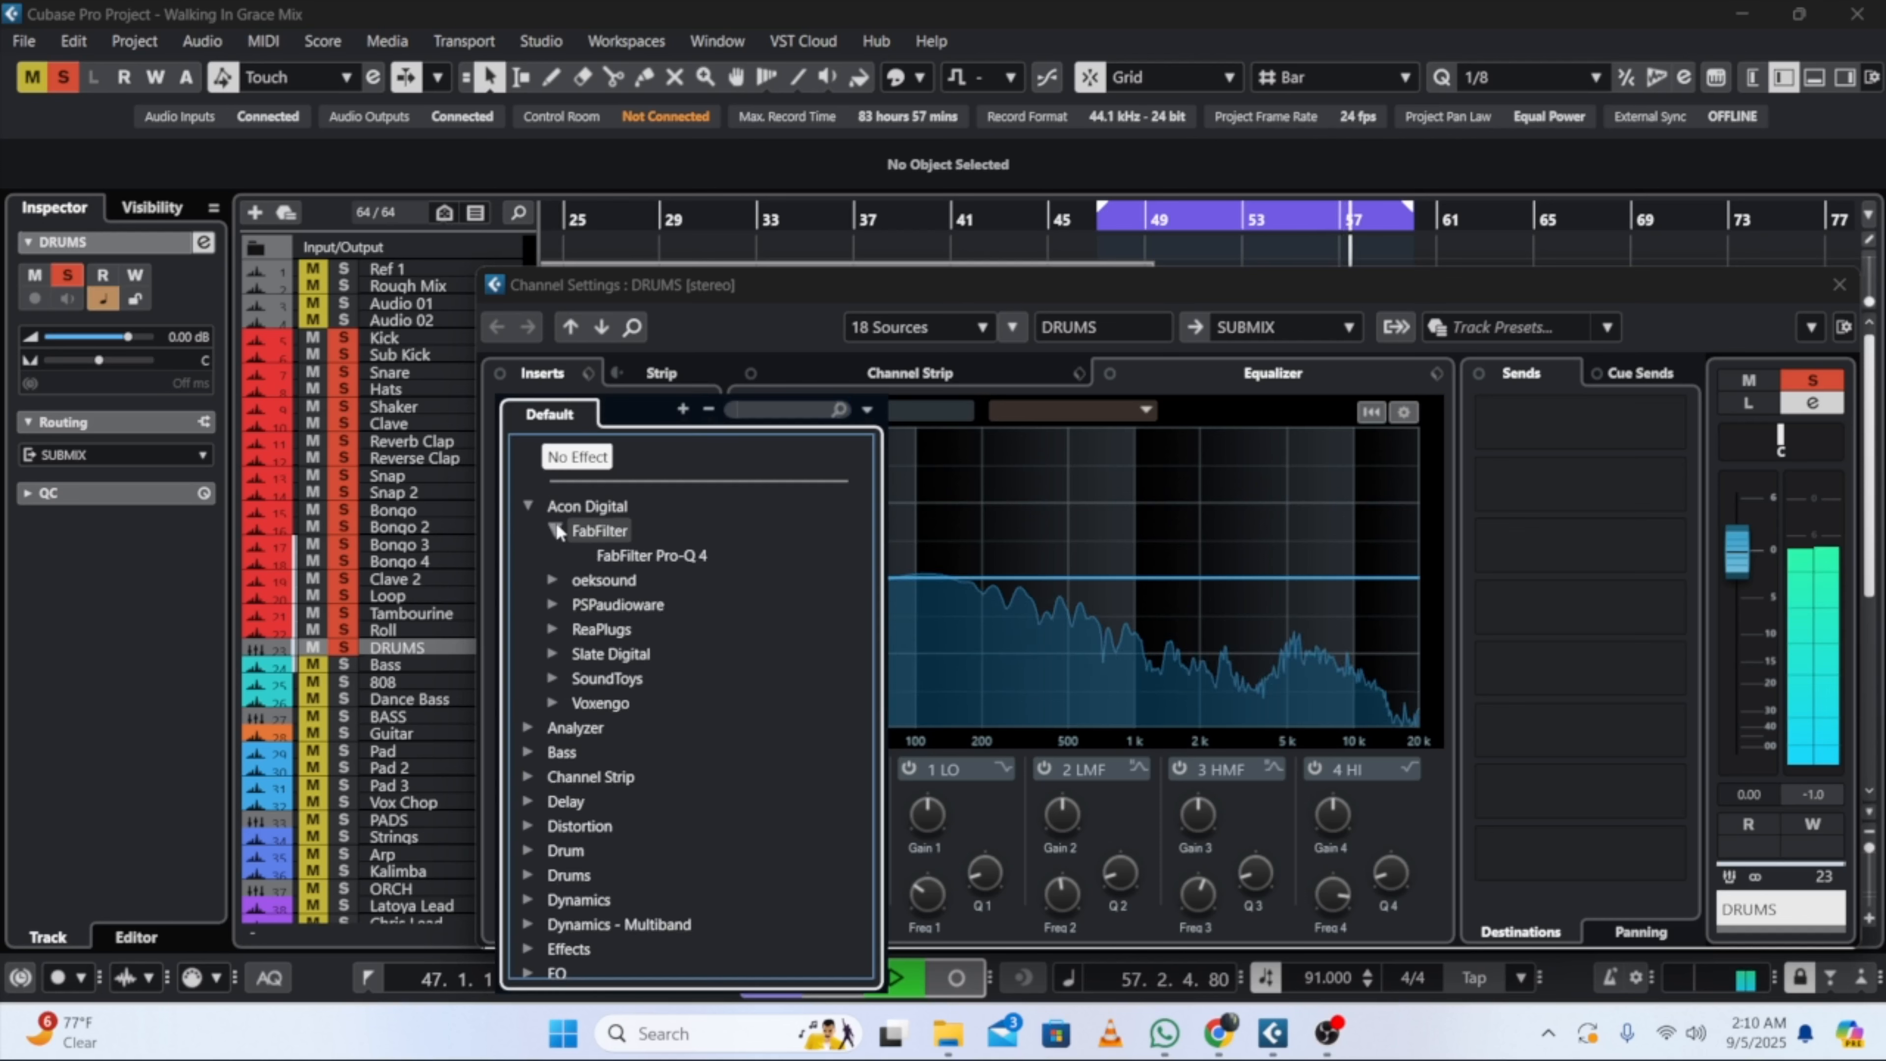
{"action": "left_click", "coordinate": [621, 552]}
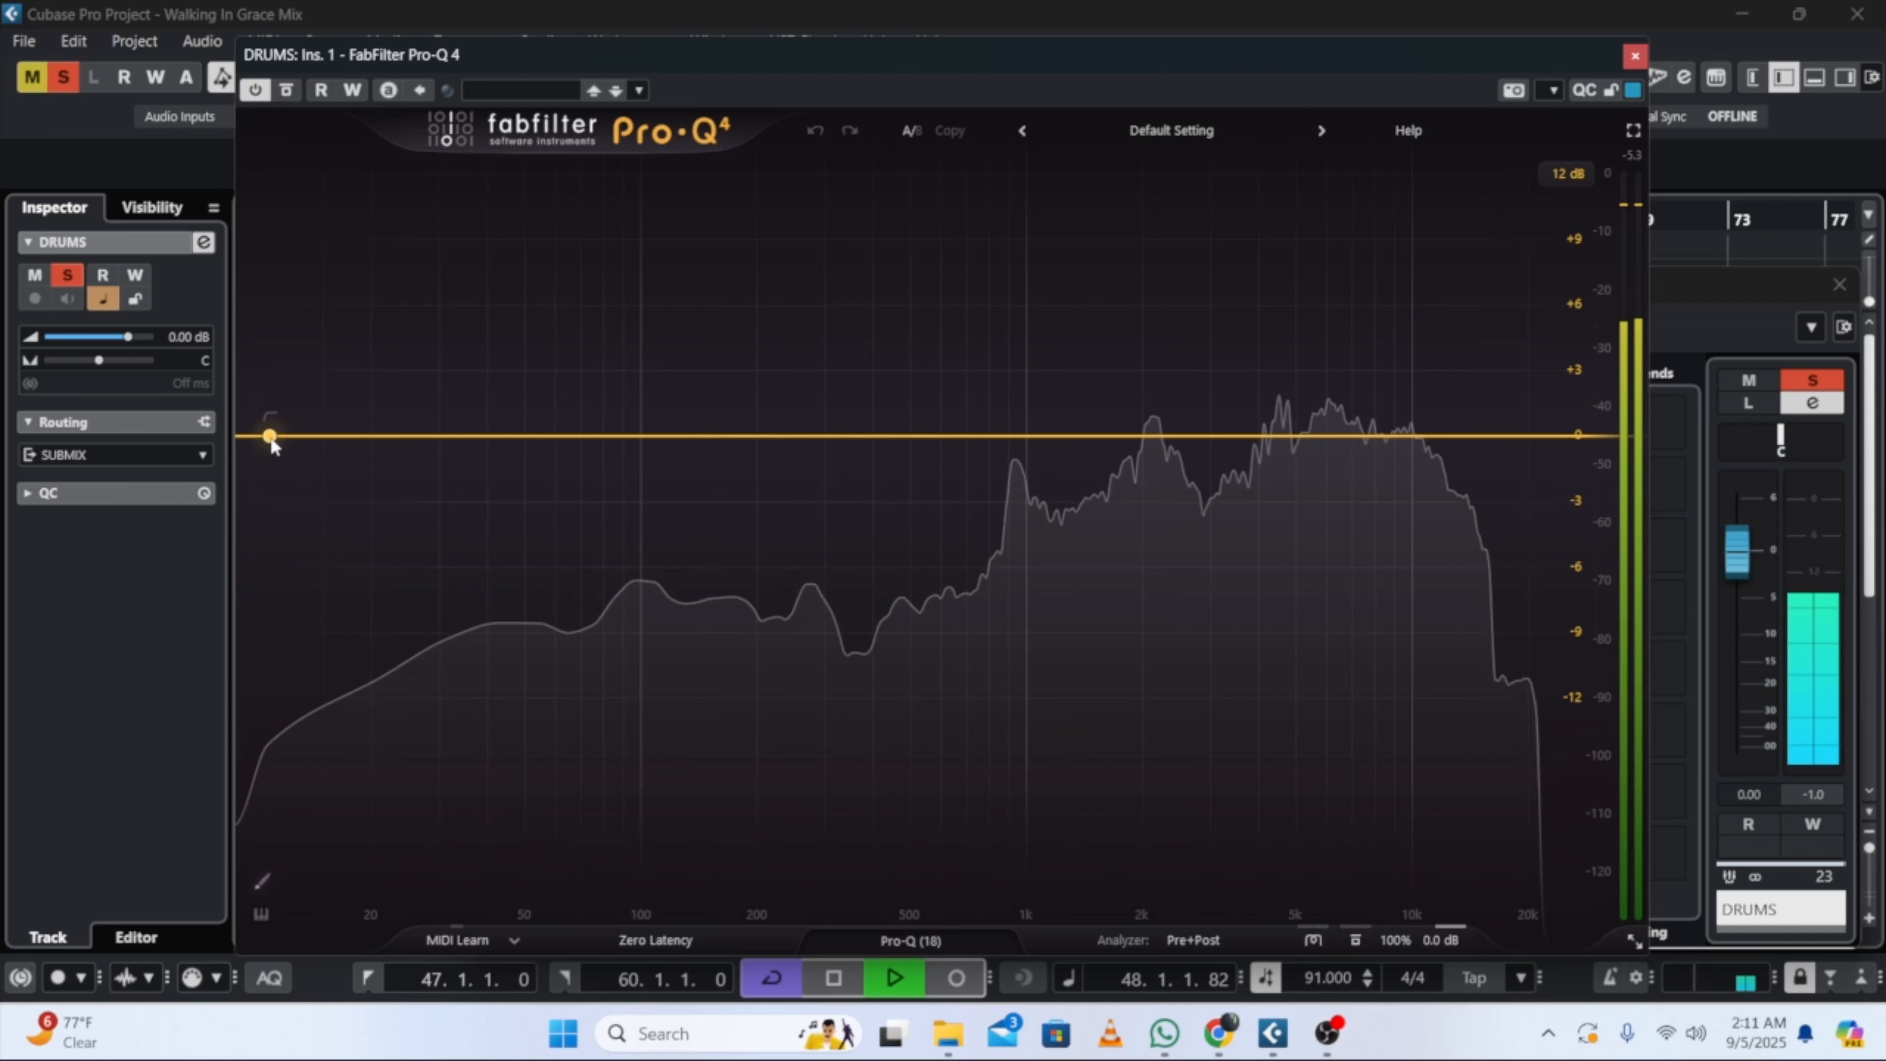
Step: Add a low cut with a 36 dB/oct slope to the DRUMS group at about 30 Hz and close the EQ
{"action": "left_click", "coordinate": [270, 437]}
{"action": "mouse_move", "coordinate": [356, 864]}
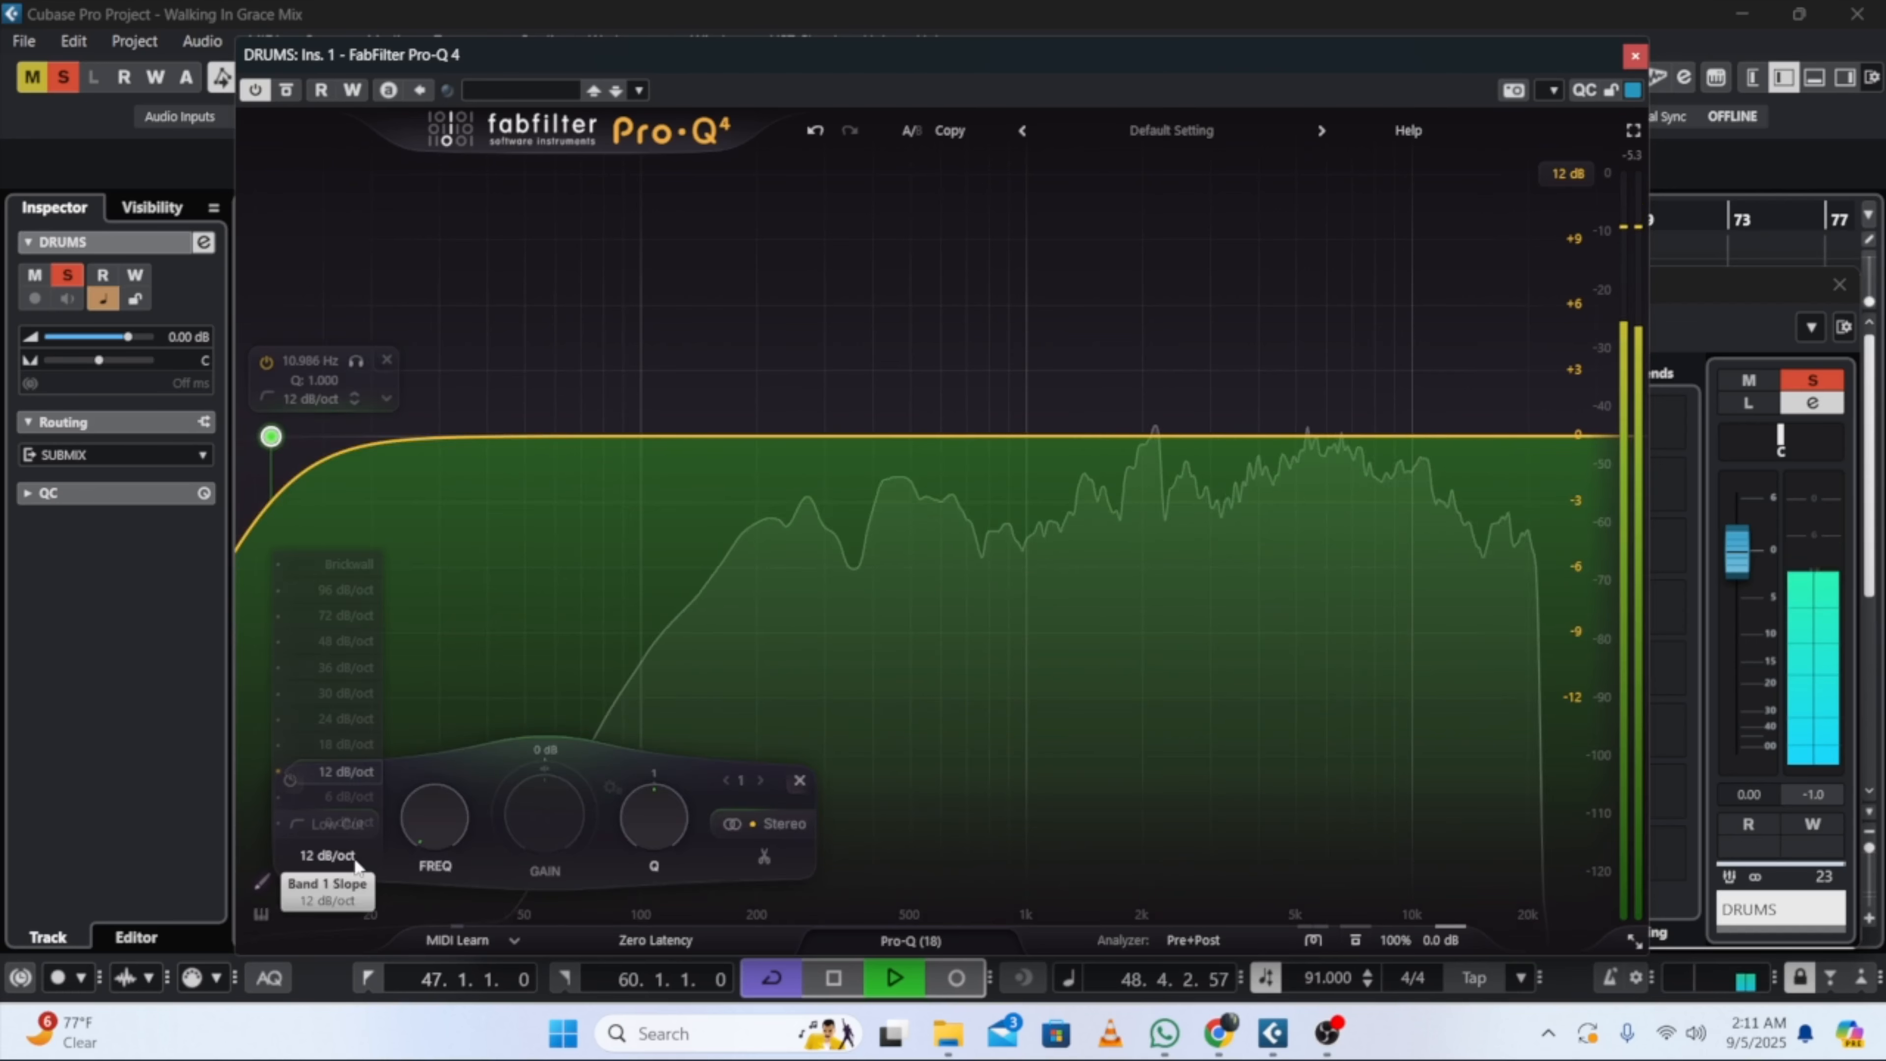
{"action": "left_click", "coordinate": [343, 667]}
{"action": "left_click_drag", "start_coordinate": [435, 823], "coordinate": [404, 769]}
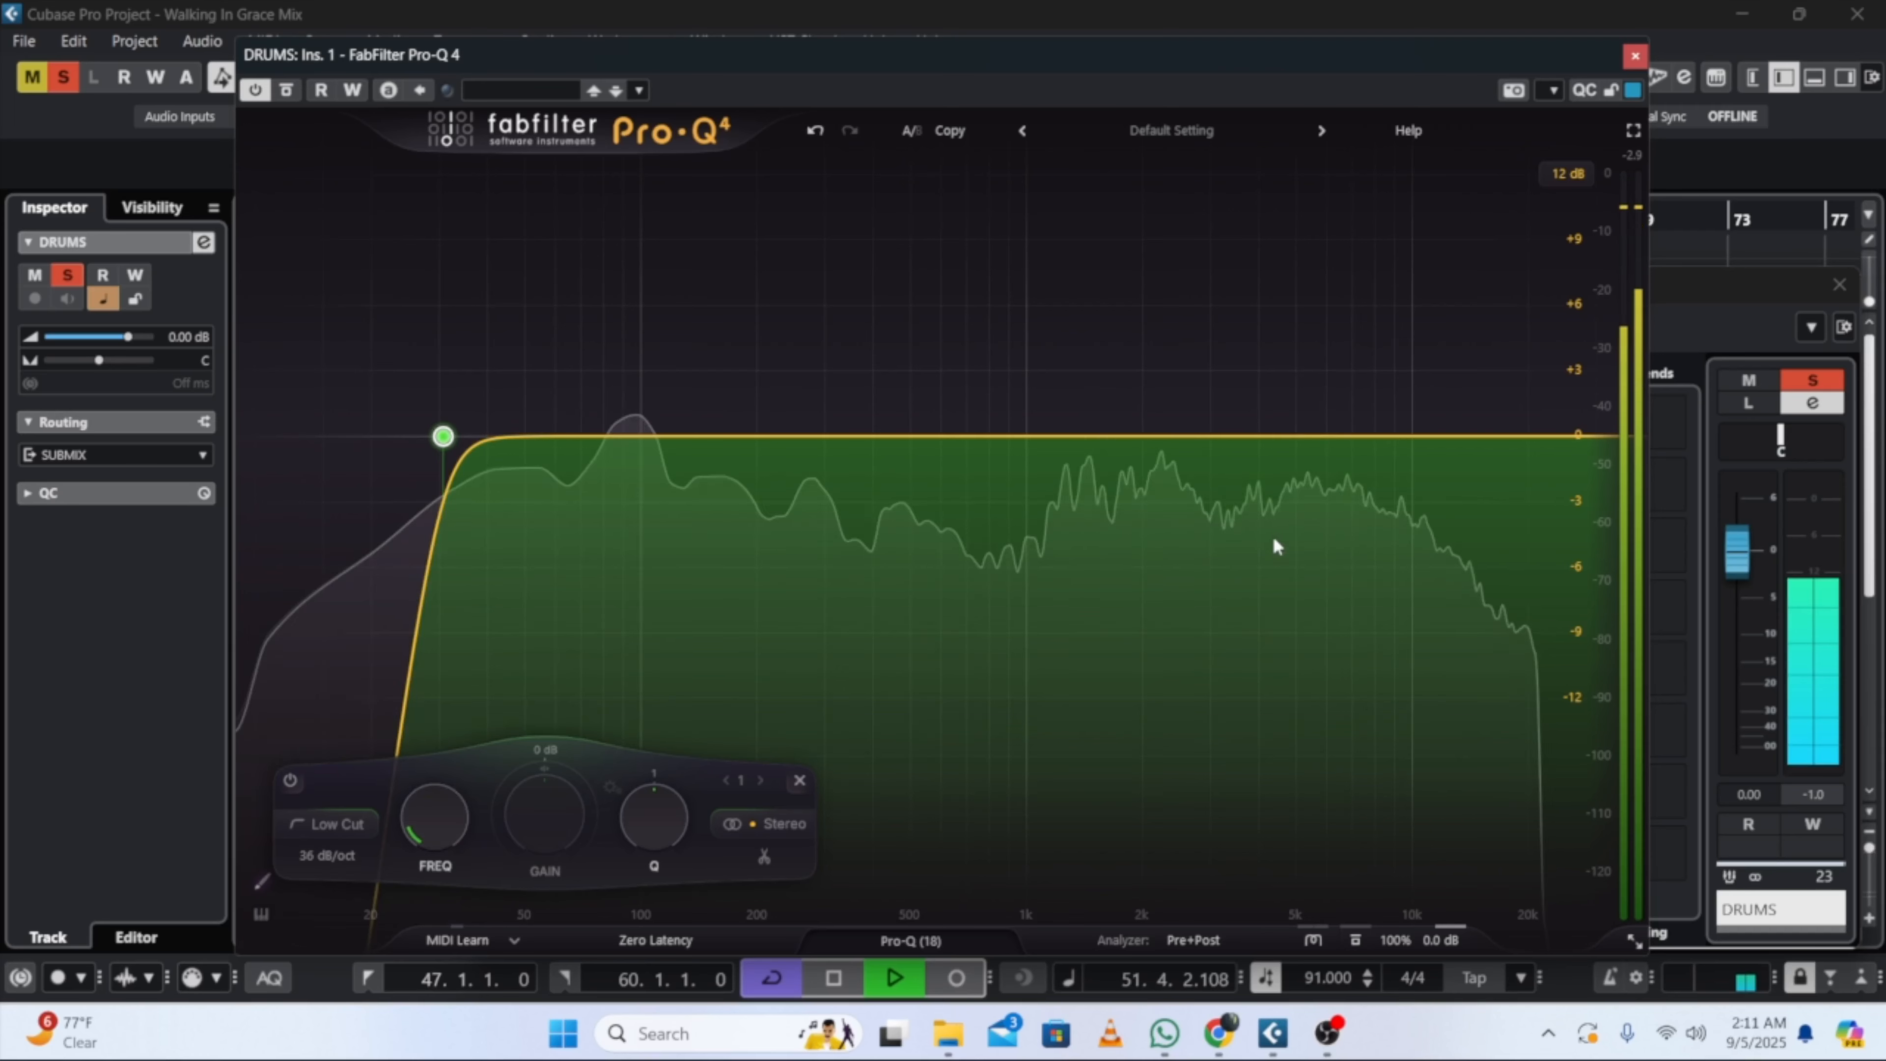
{"action": "left_click", "coordinate": [1635, 56]}
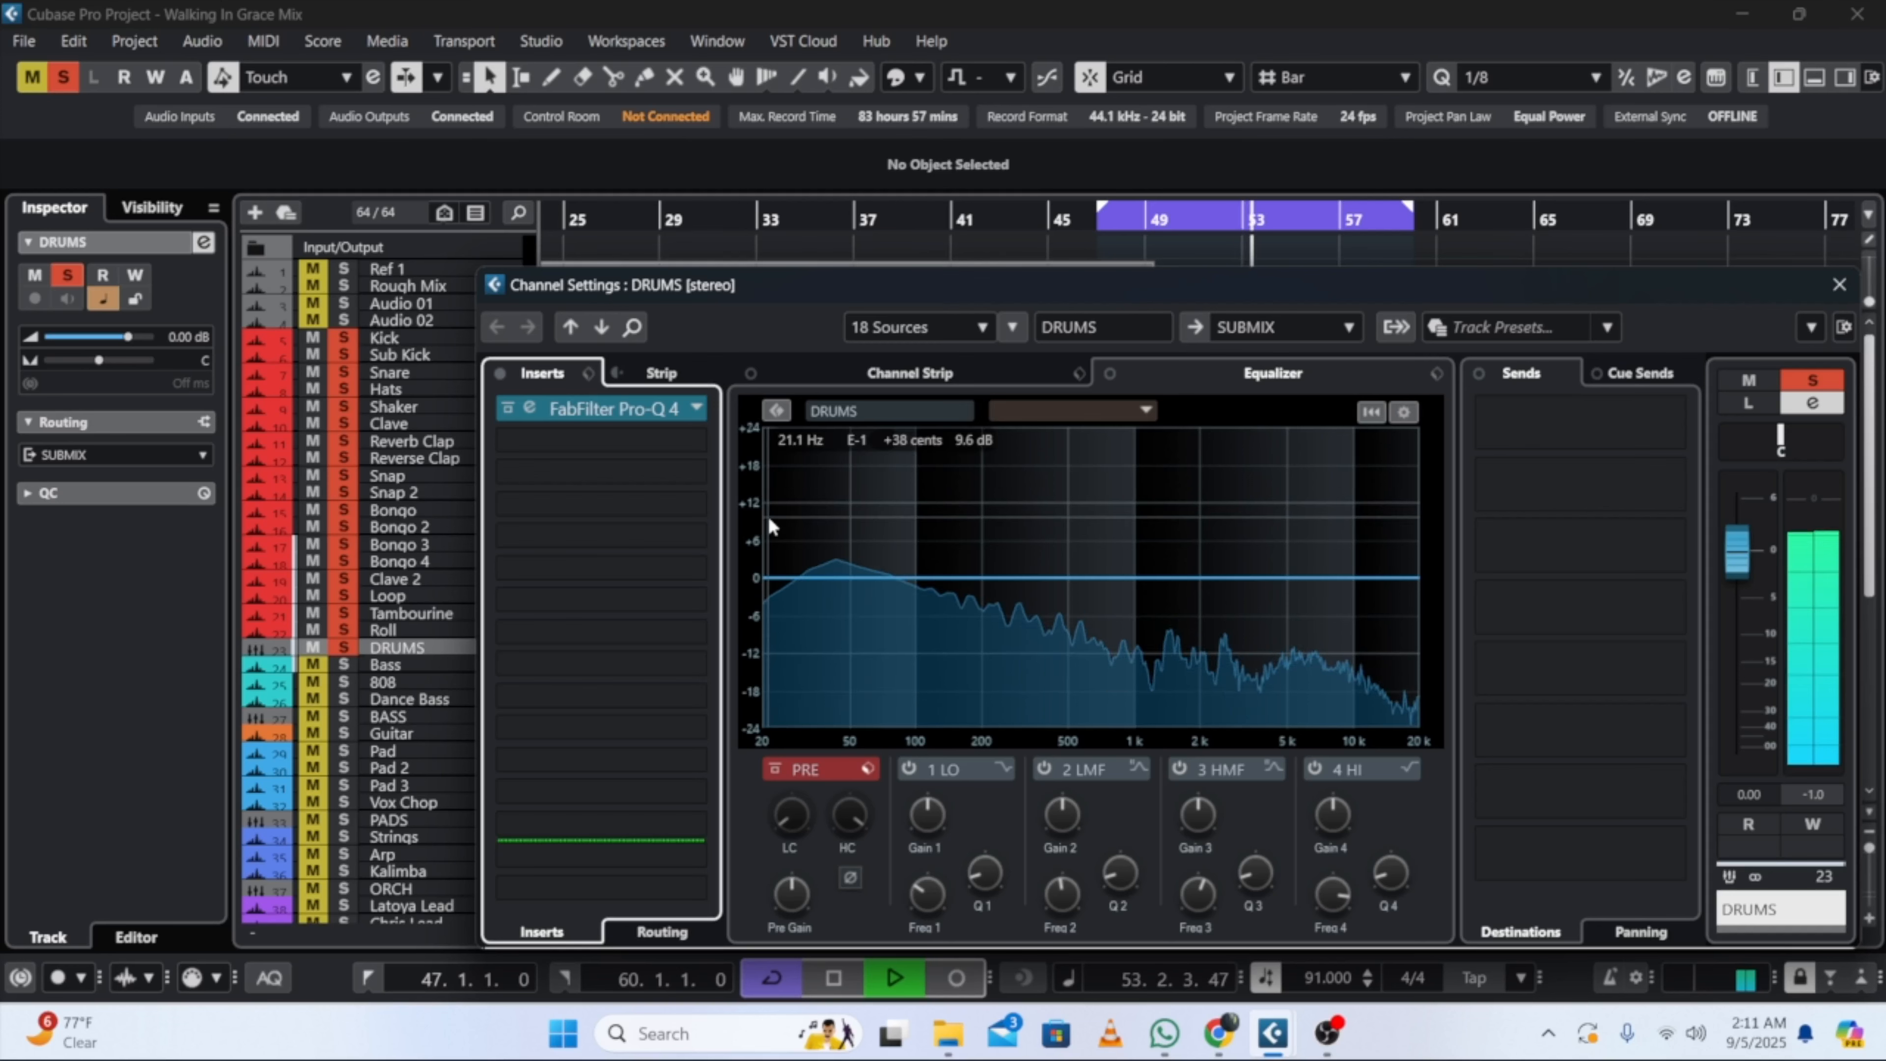
Step: Search the plug-ins for "ssl", insert SSLComp Stereo in the second DRUMS insert slot and restart playback
{"action": "key", "text": "space"}
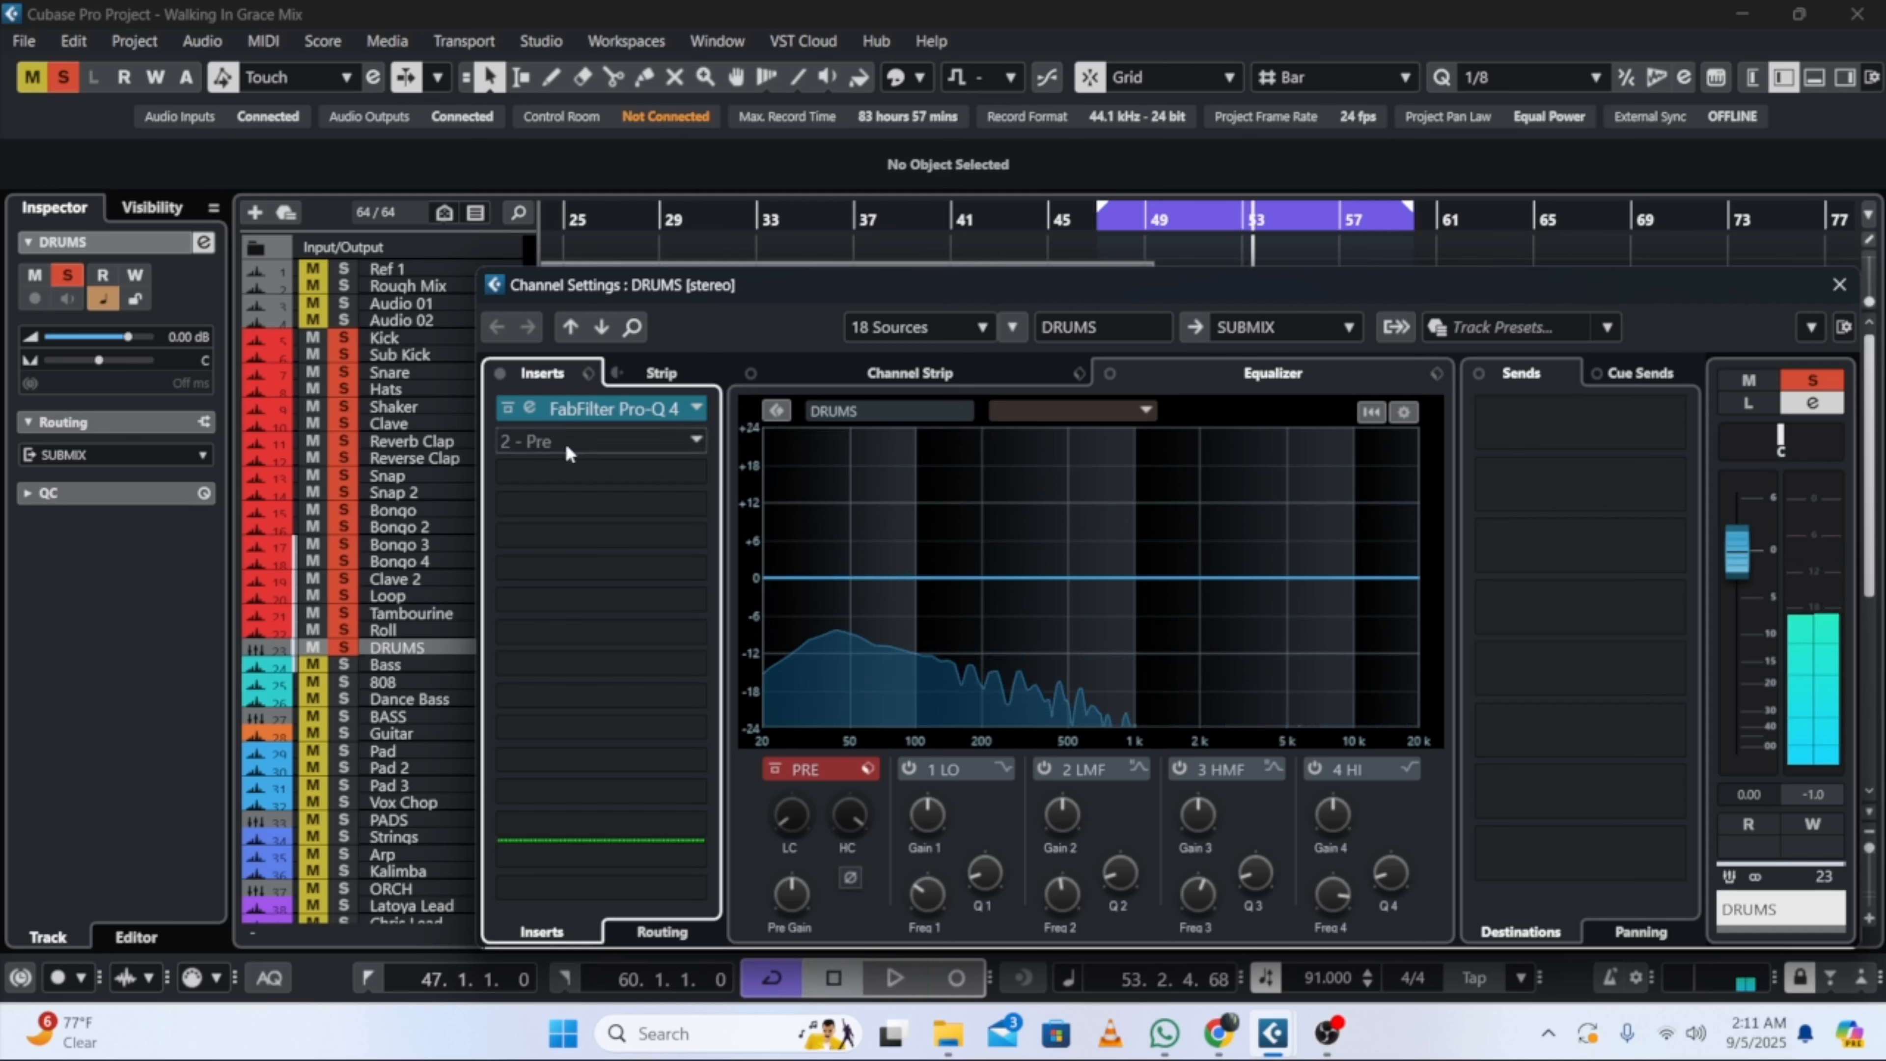
{"action": "left_click", "coordinate": [569, 446]}
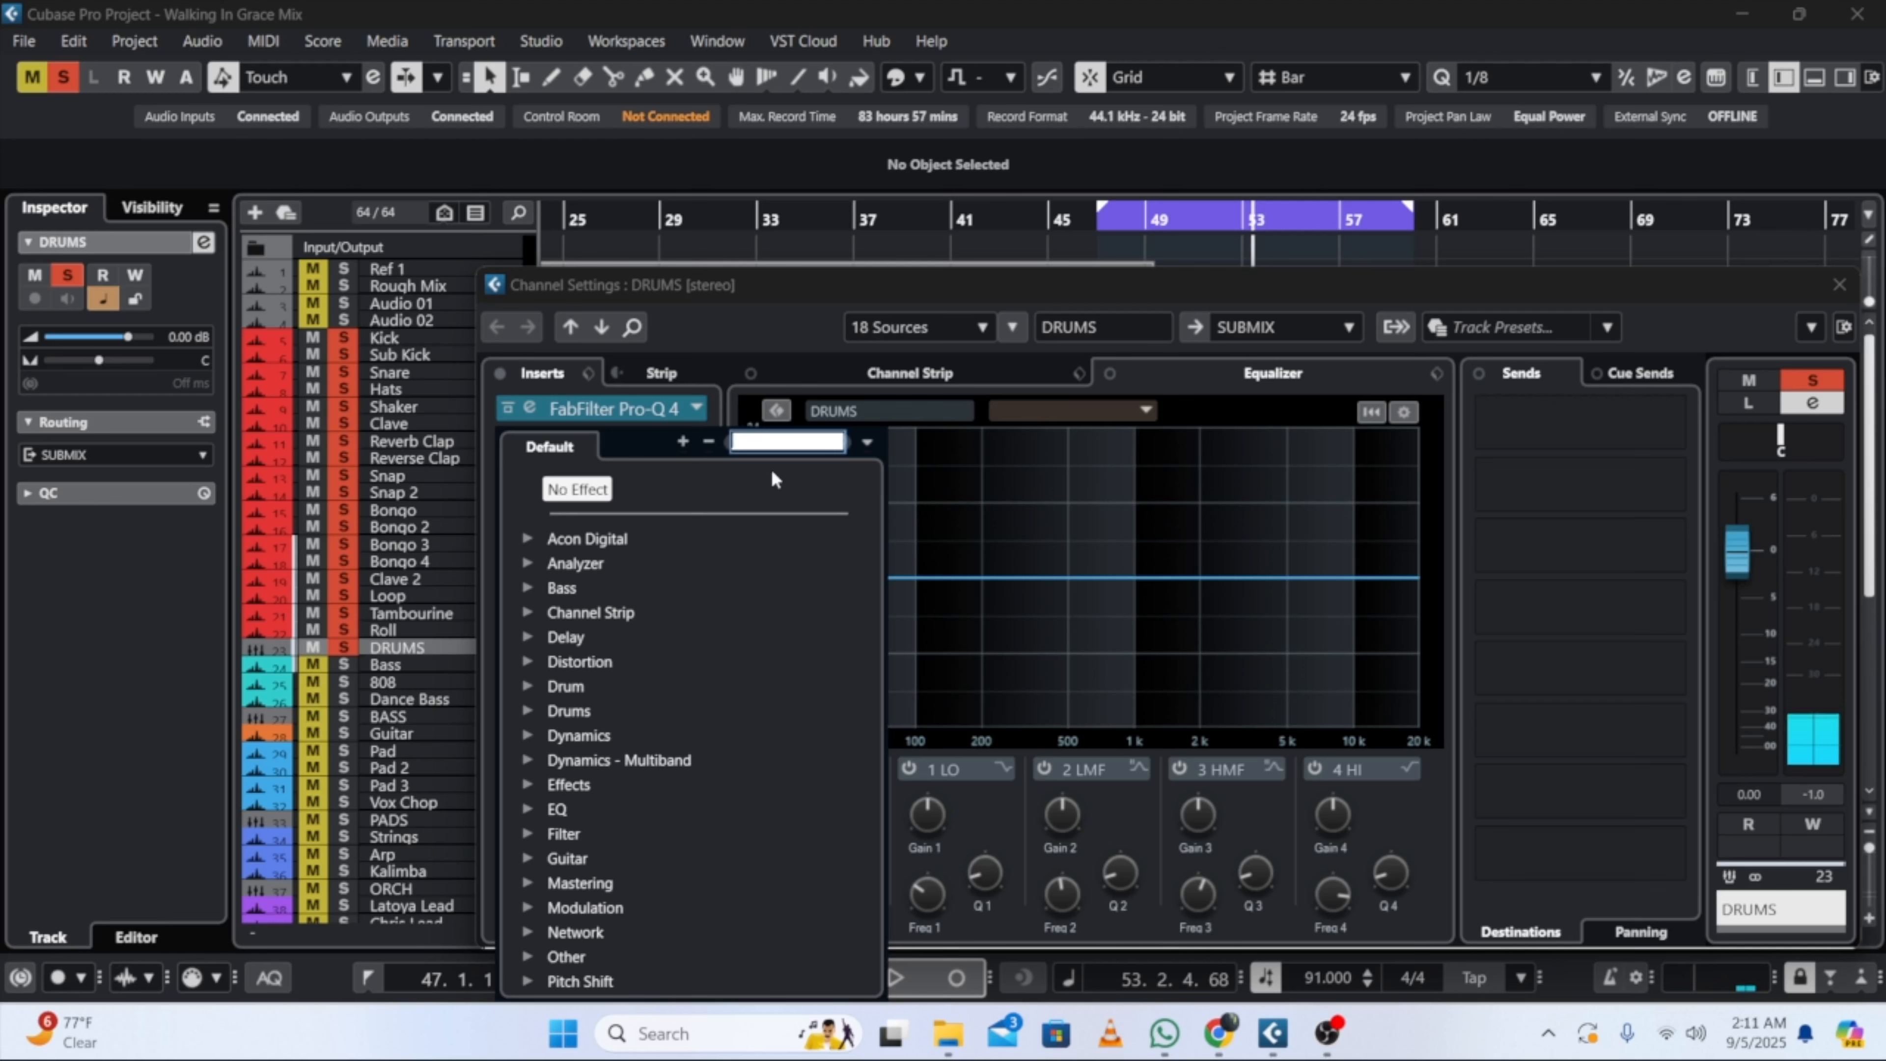
{"action": "type", "text": "ssl"}
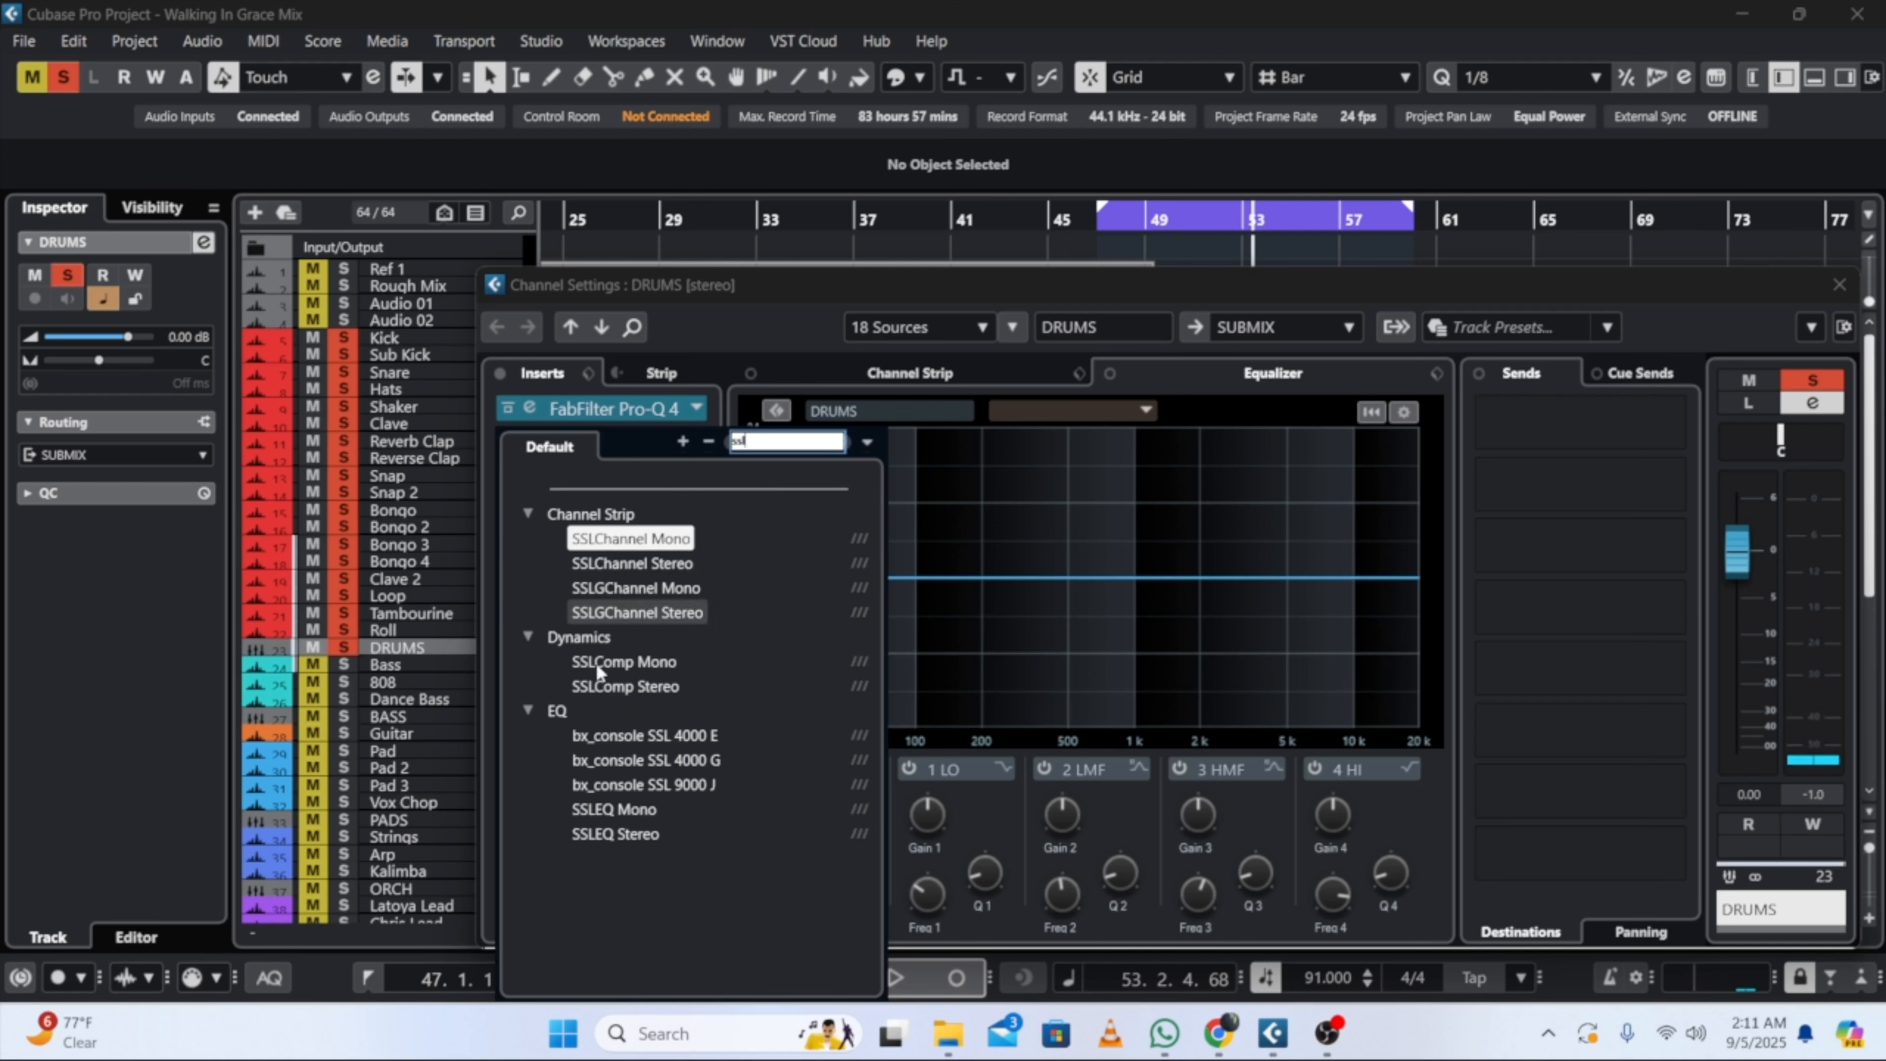
{"action": "left_click", "coordinate": [620, 692]}
{"action": "key", "text": "space"}
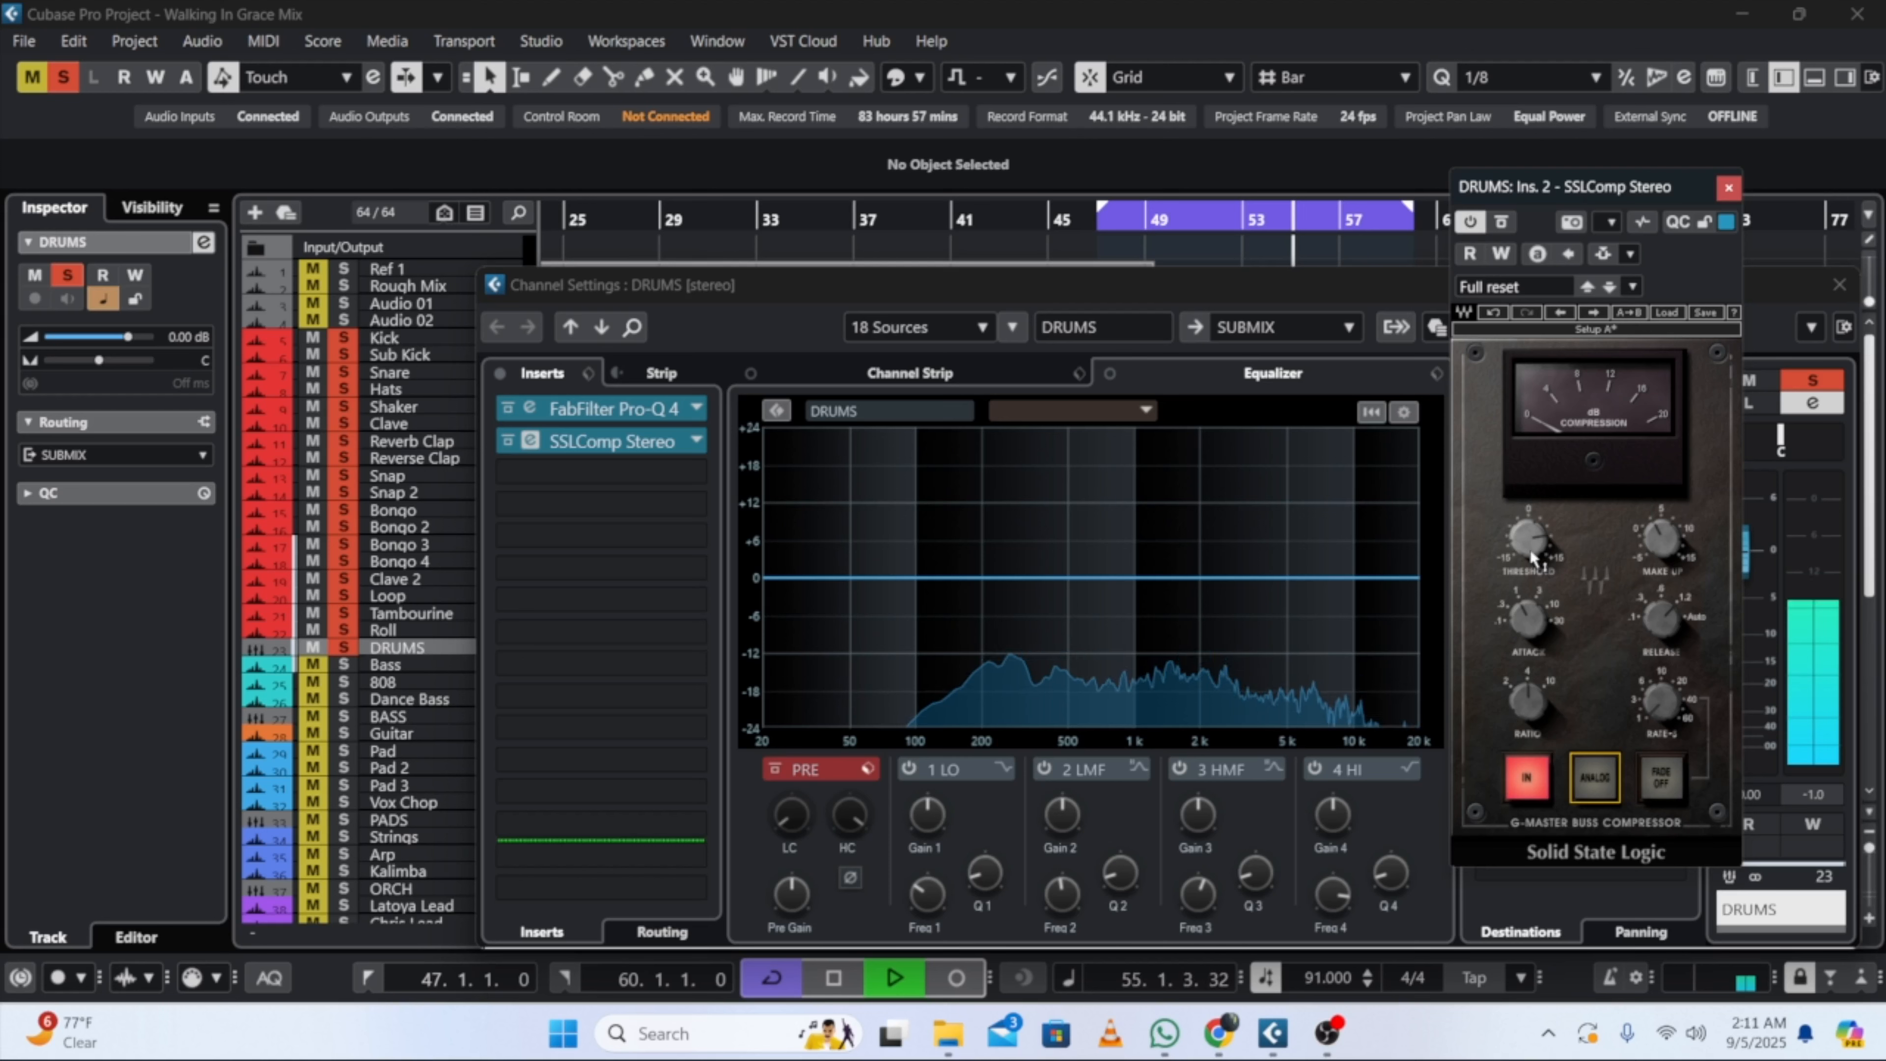
Step: Check the compressor's threshold during playback and enter a ratio of 2 for the DRUMS group
{"action": "mouse_move", "coordinate": [1529, 550]}
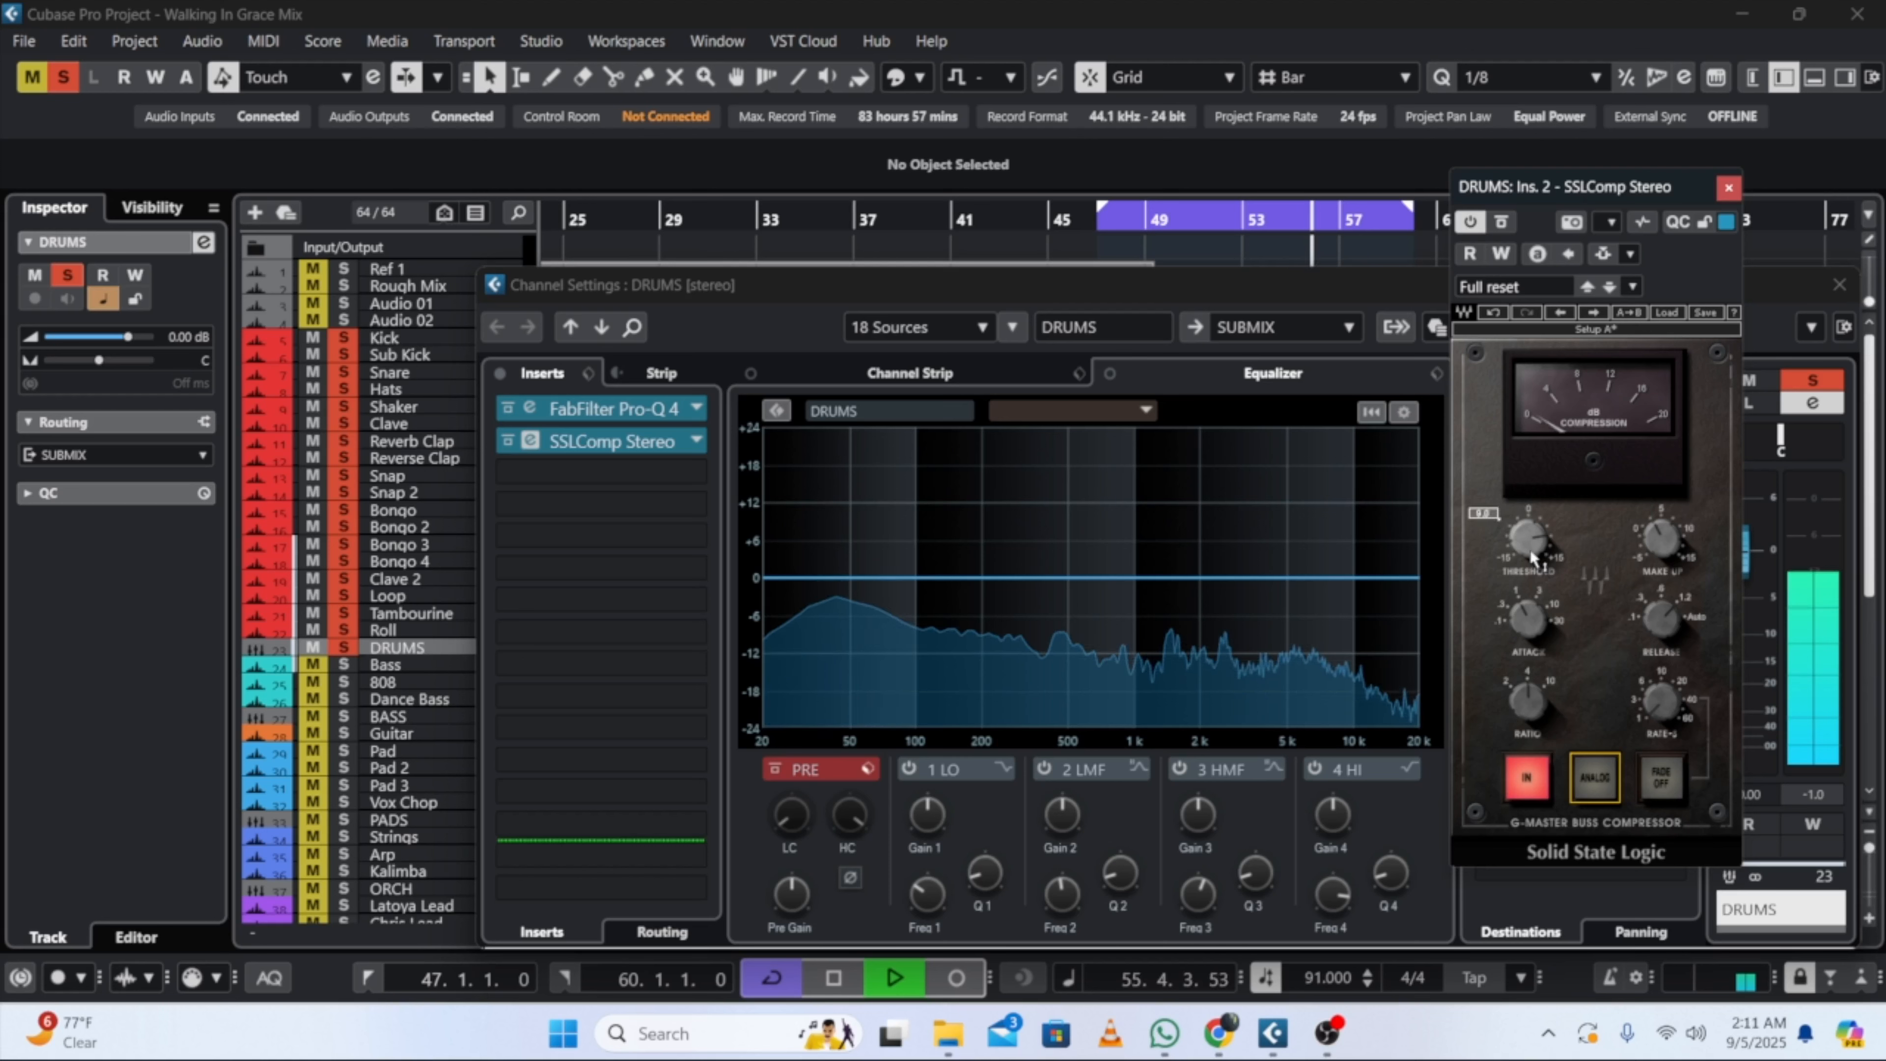
{"action": "left_click", "coordinate": [1524, 536]}
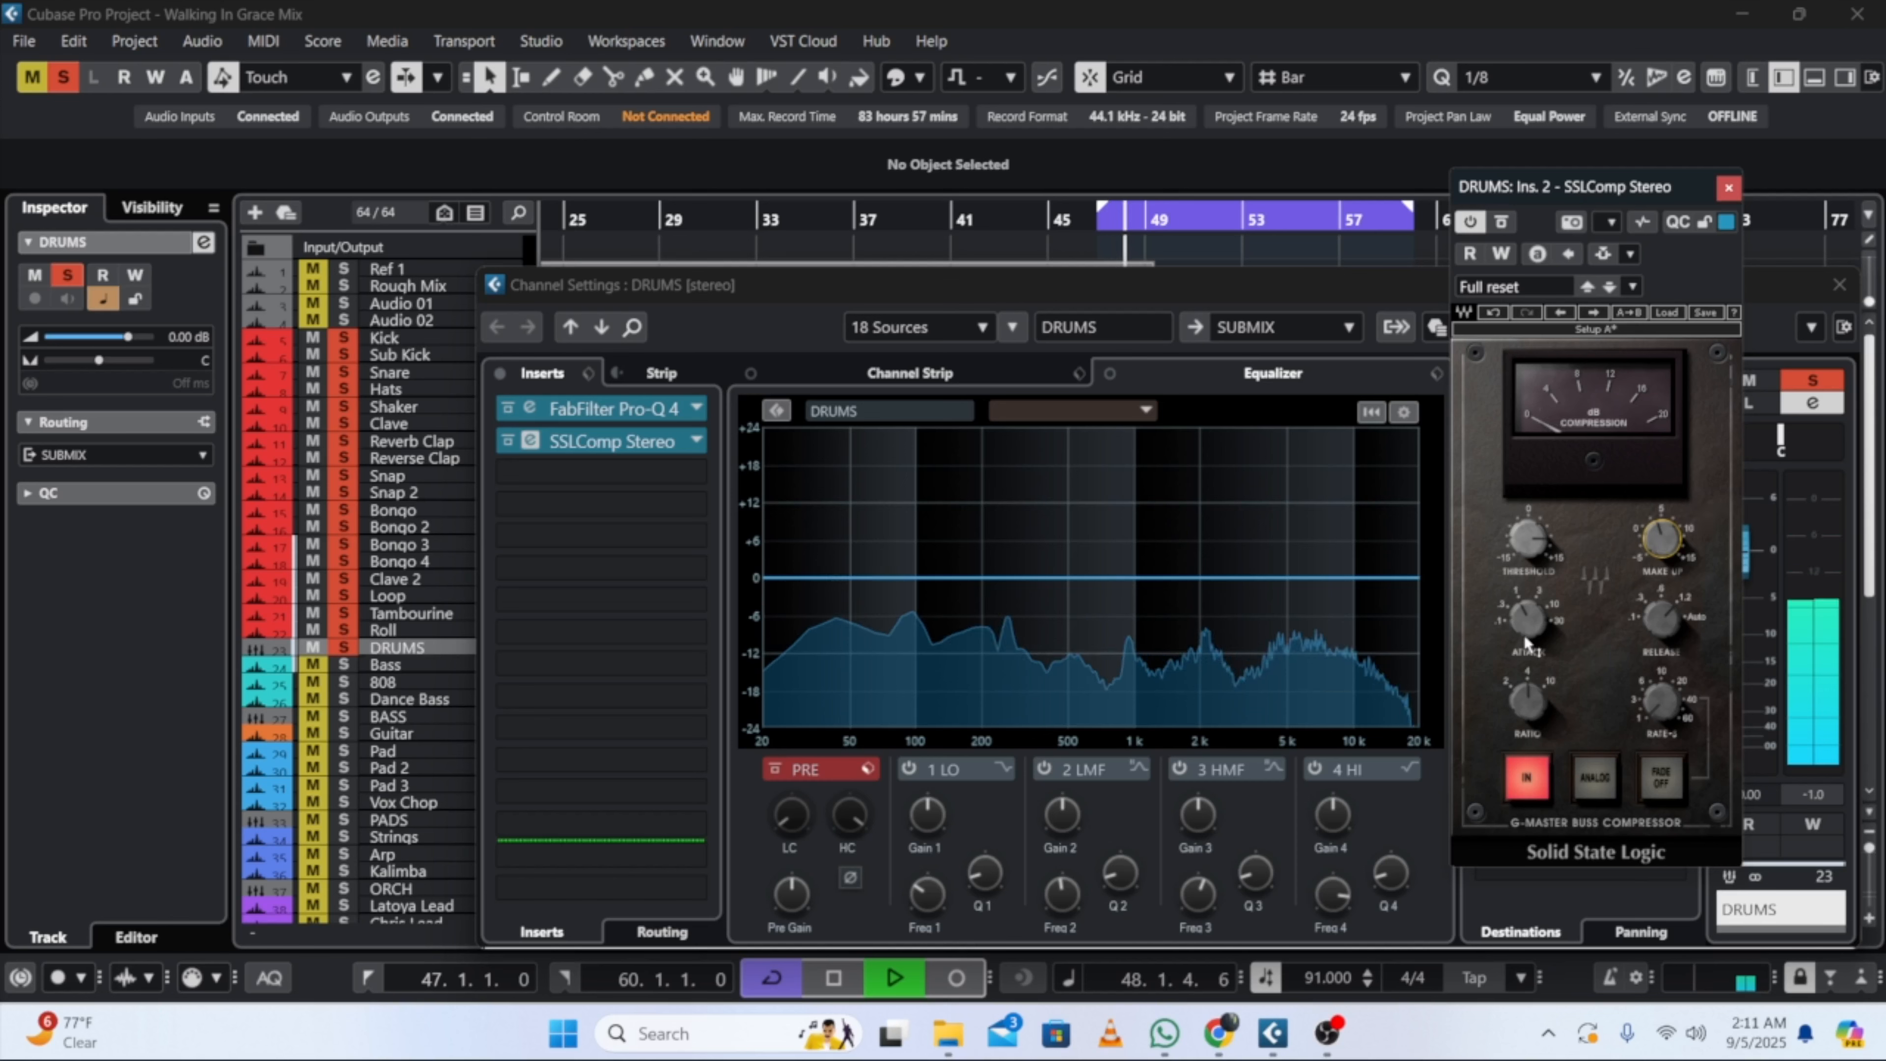
{"action": "left_click", "coordinate": [1524, 696]}
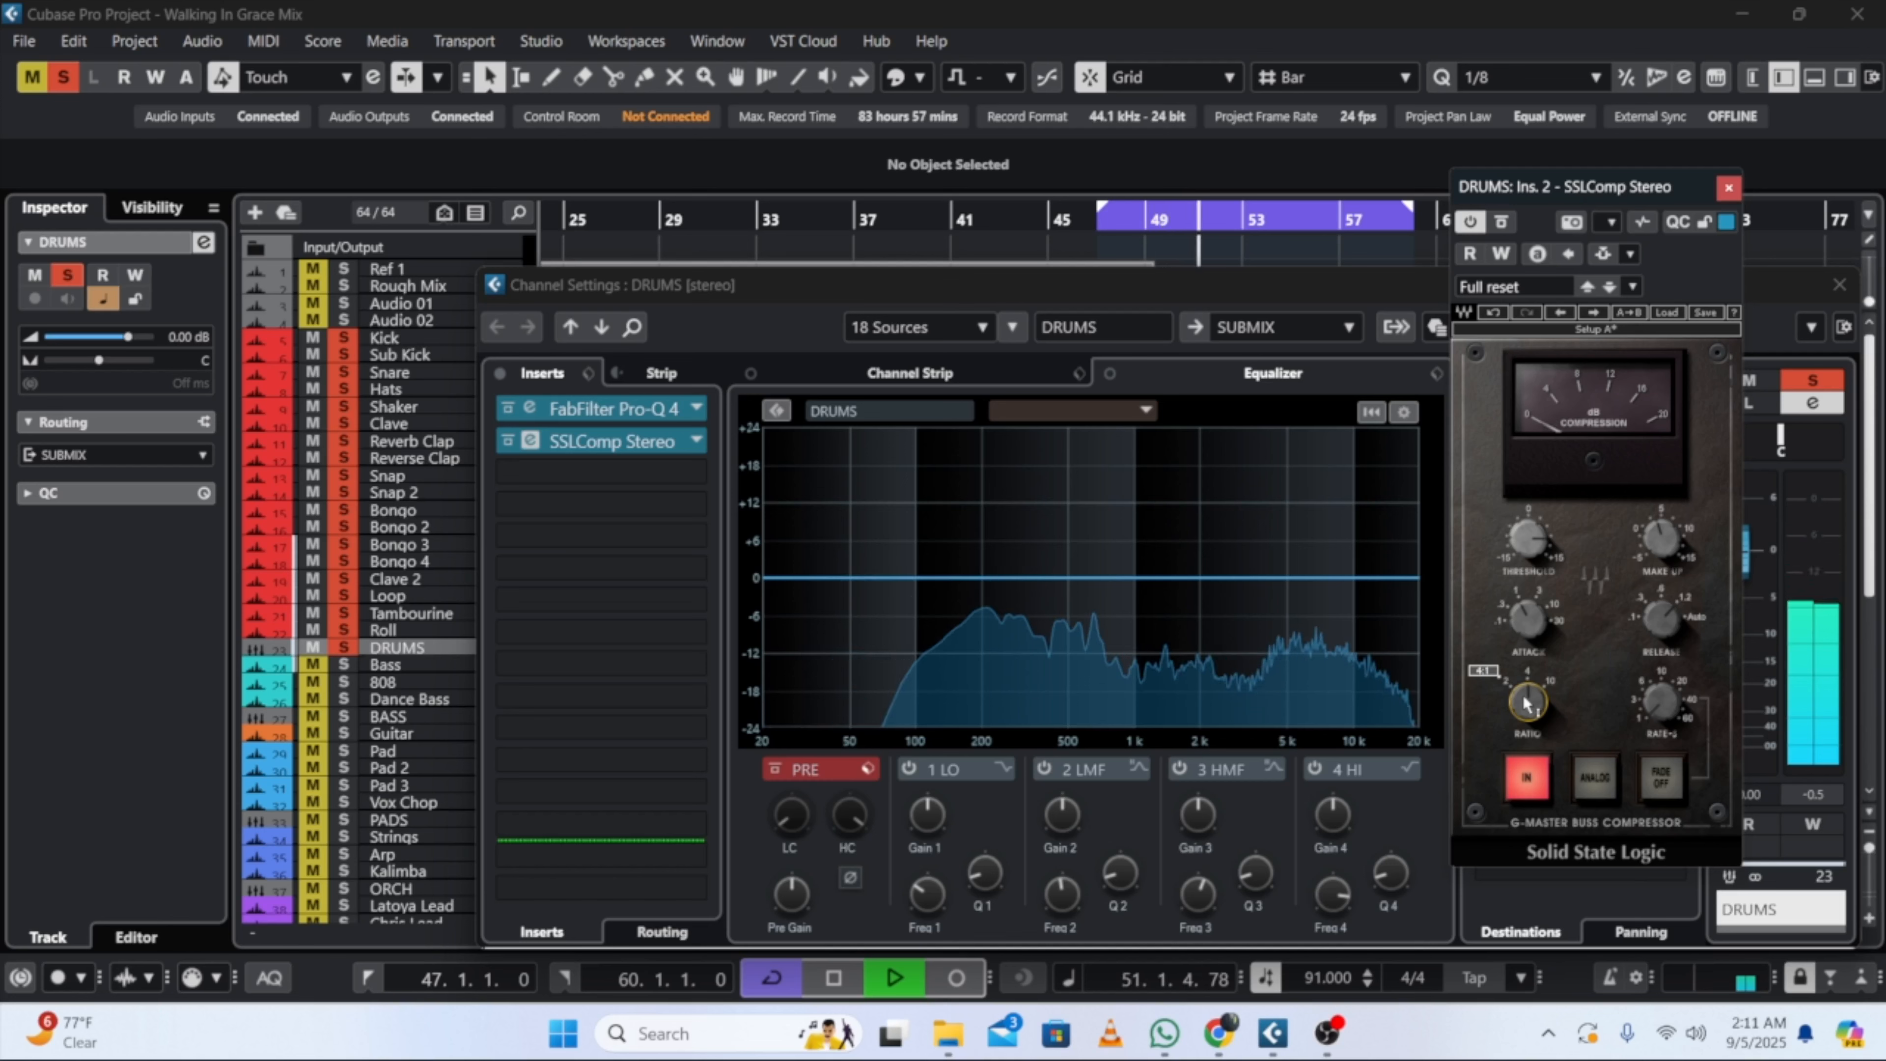
{"action": "left_click", "coordinate": [1482, 675]}
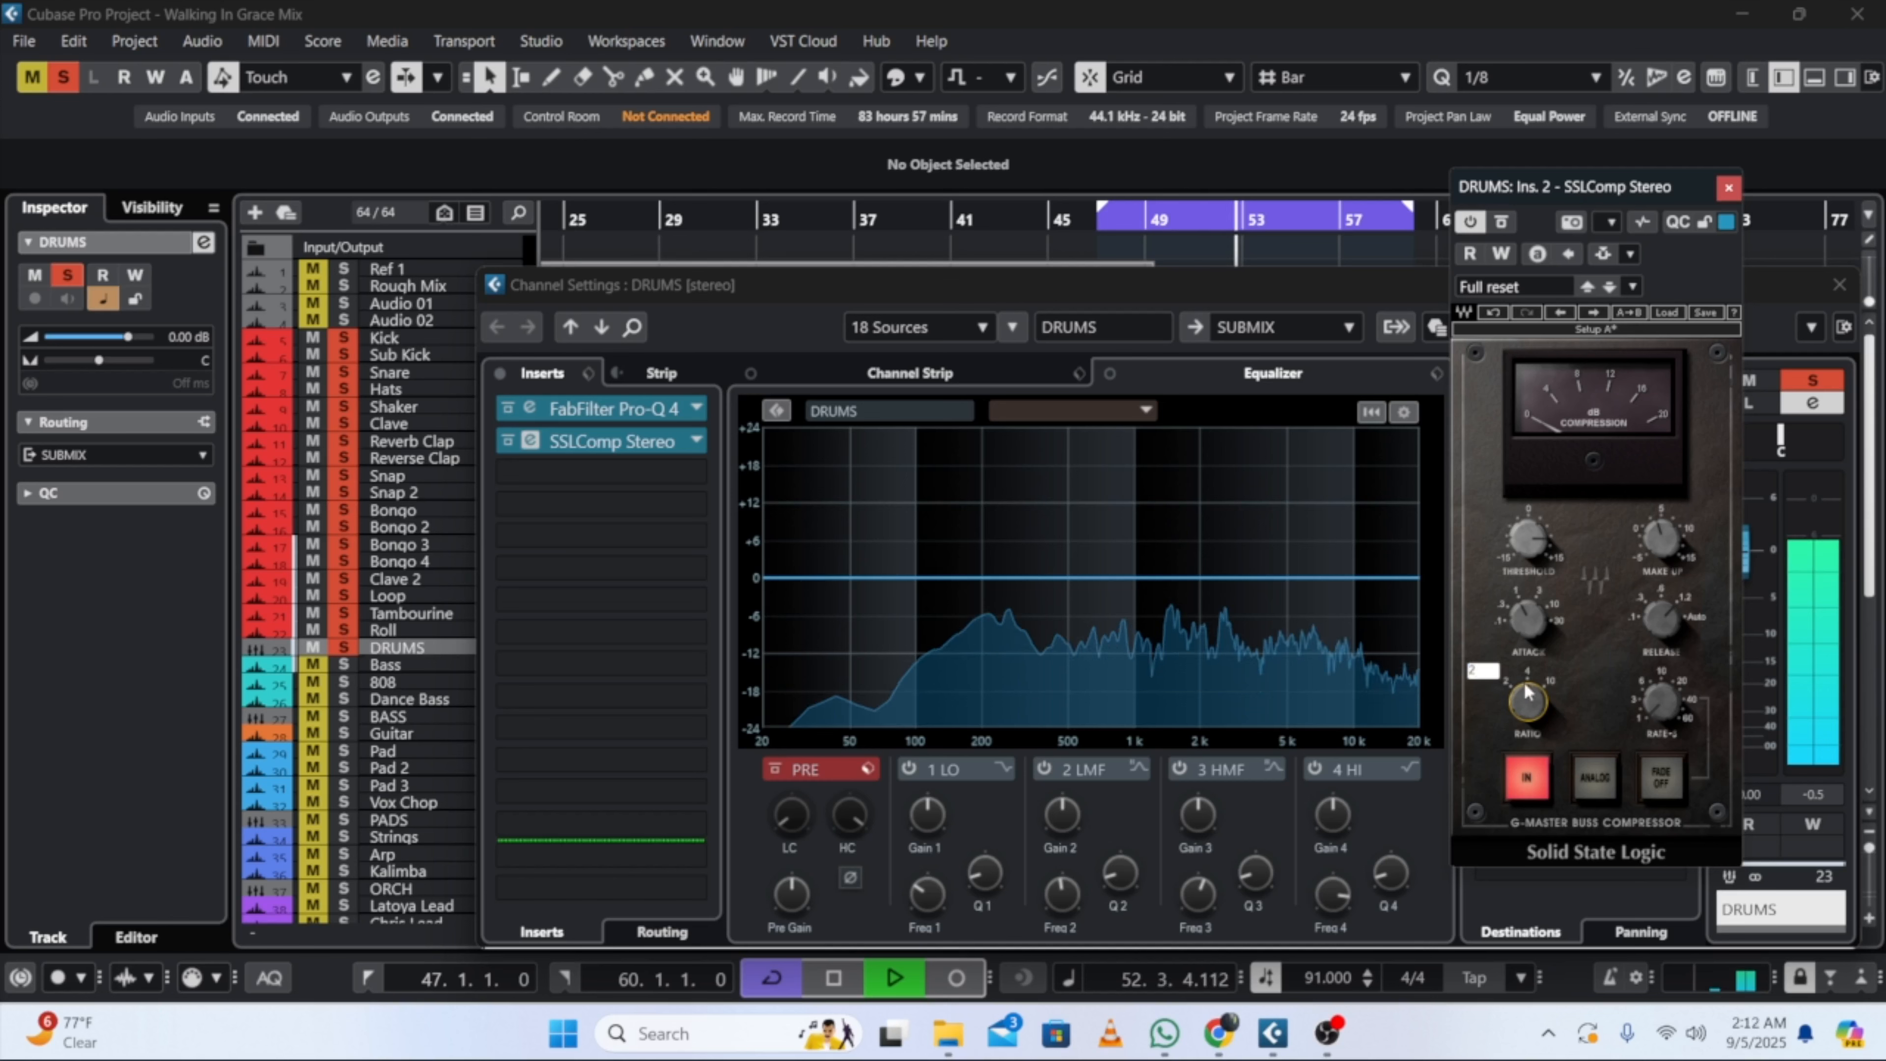
{"action": "key", "text": "Return"}
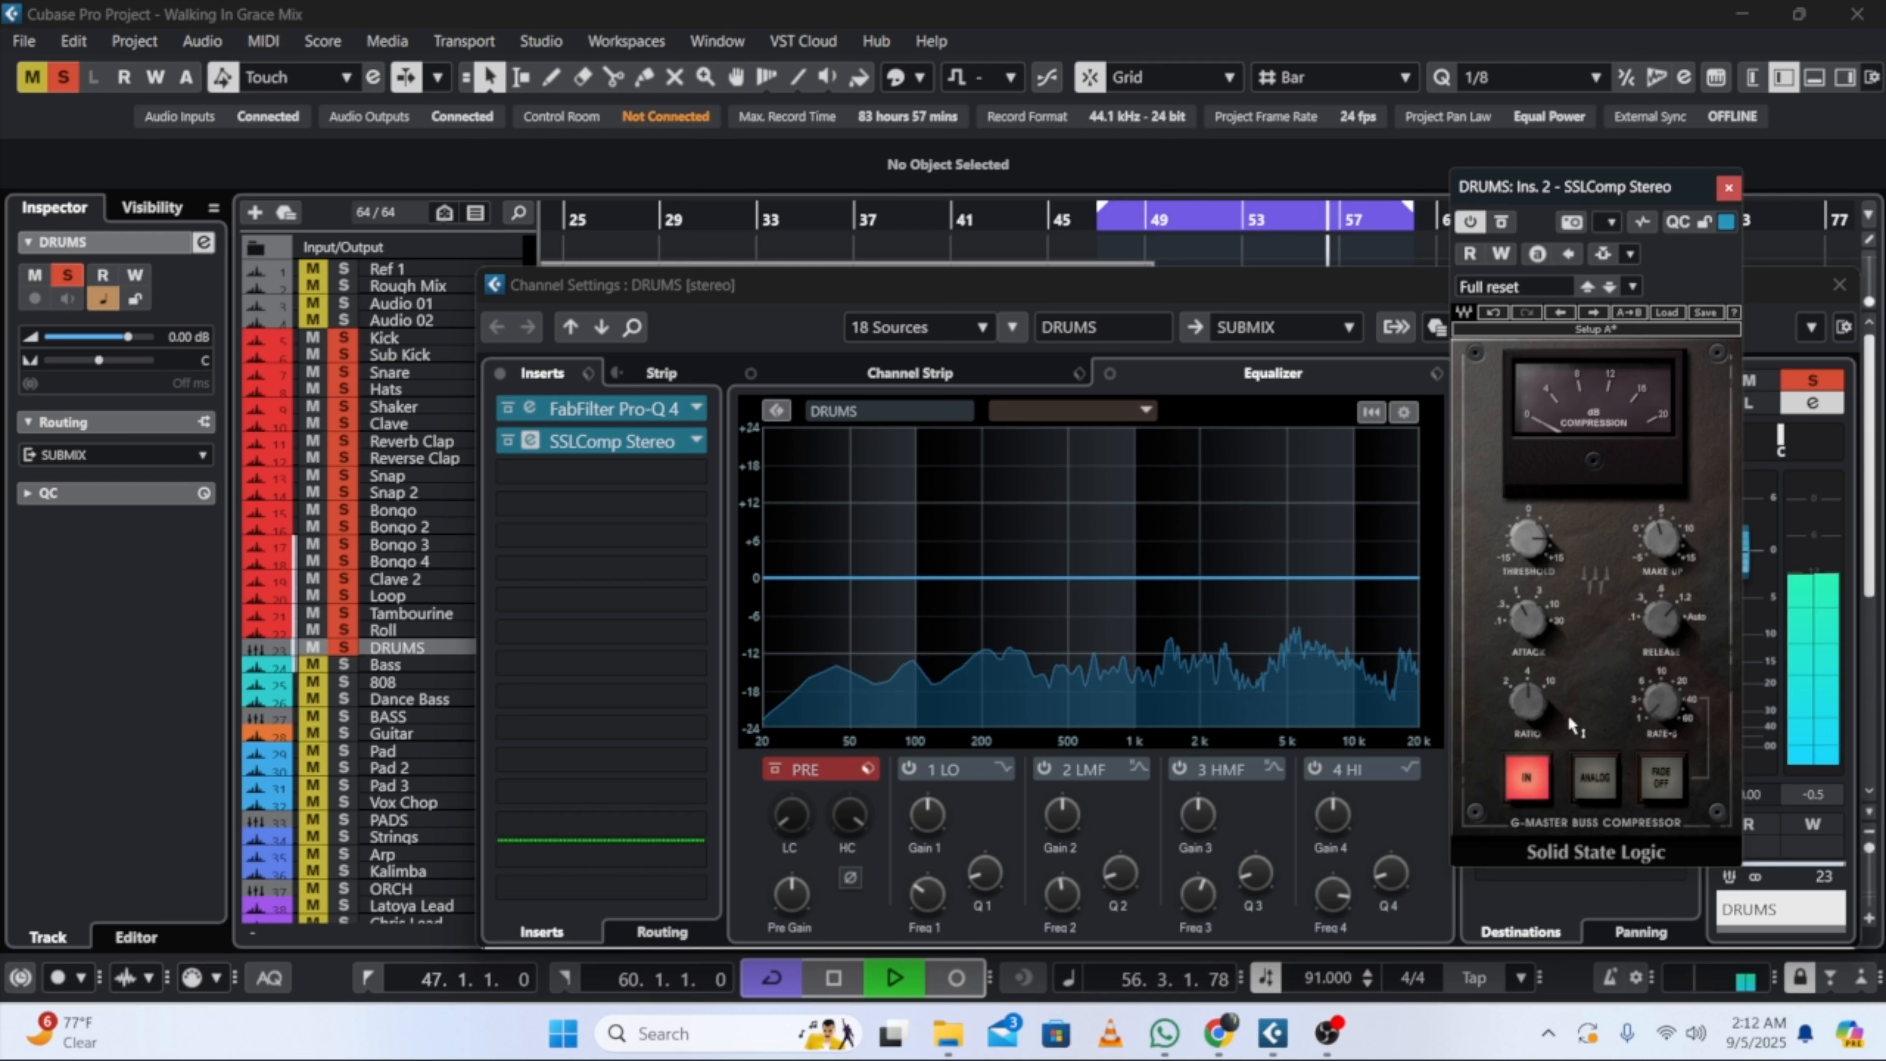
{"action": "mouse_move", "coordinate": [1568, 716]}
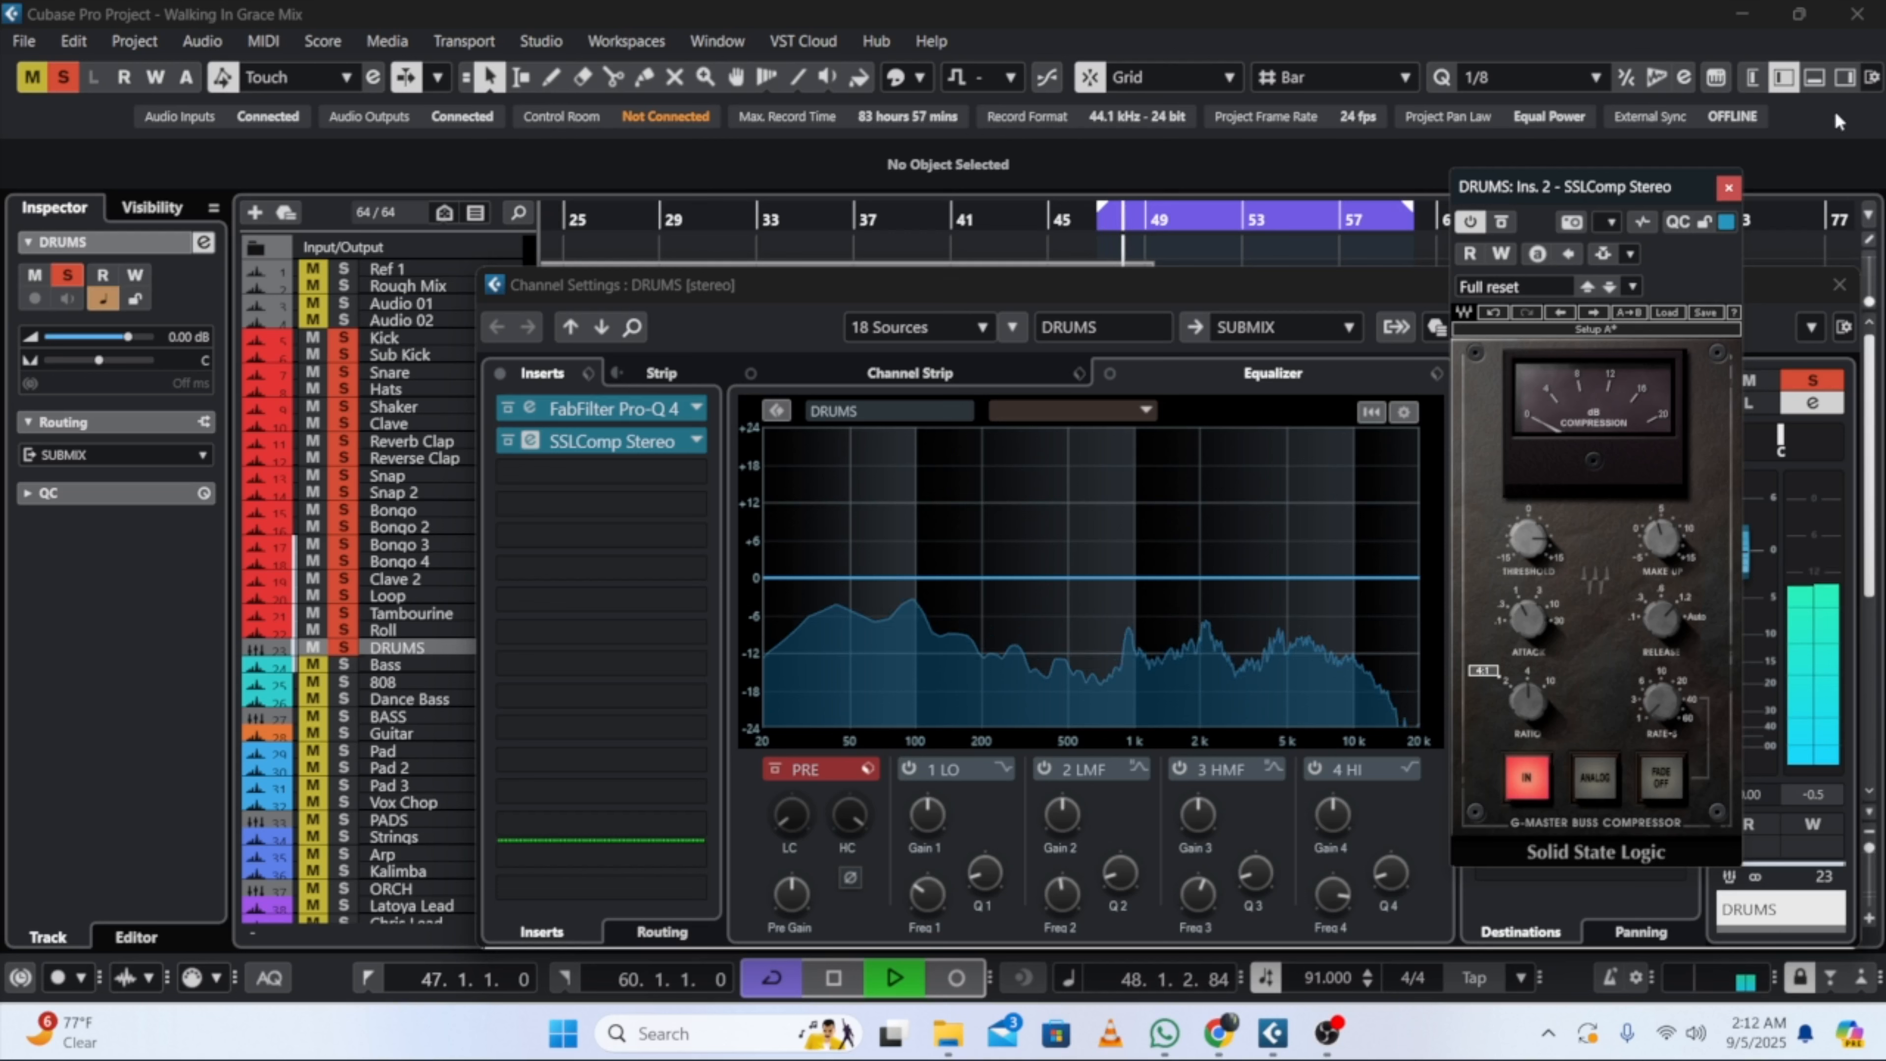
Step: Close the compressor and channel settings windows, and move the cycle start to bar 48 with playback stopped
{"action": "left_click", "coordinate": [1728, 188]}
{"action": "key", "text": "space"}
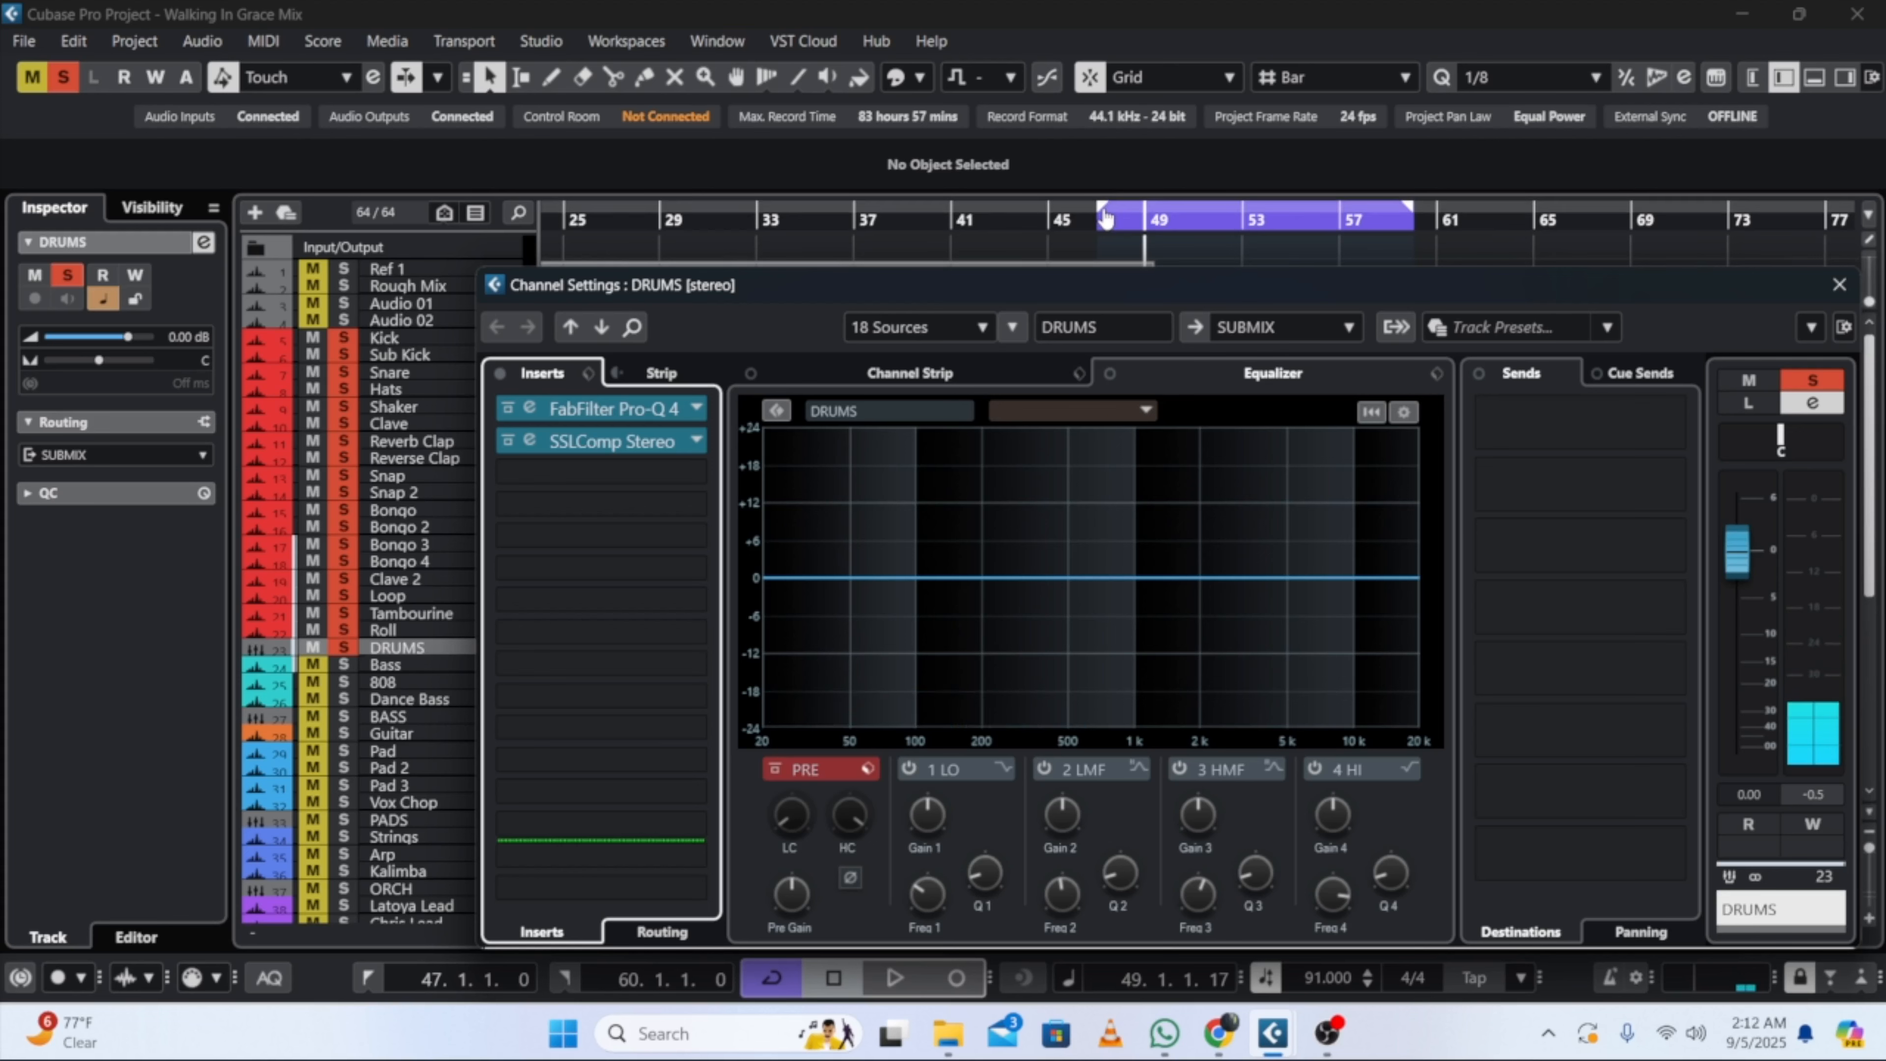
{"action": "key", "text": "e"}
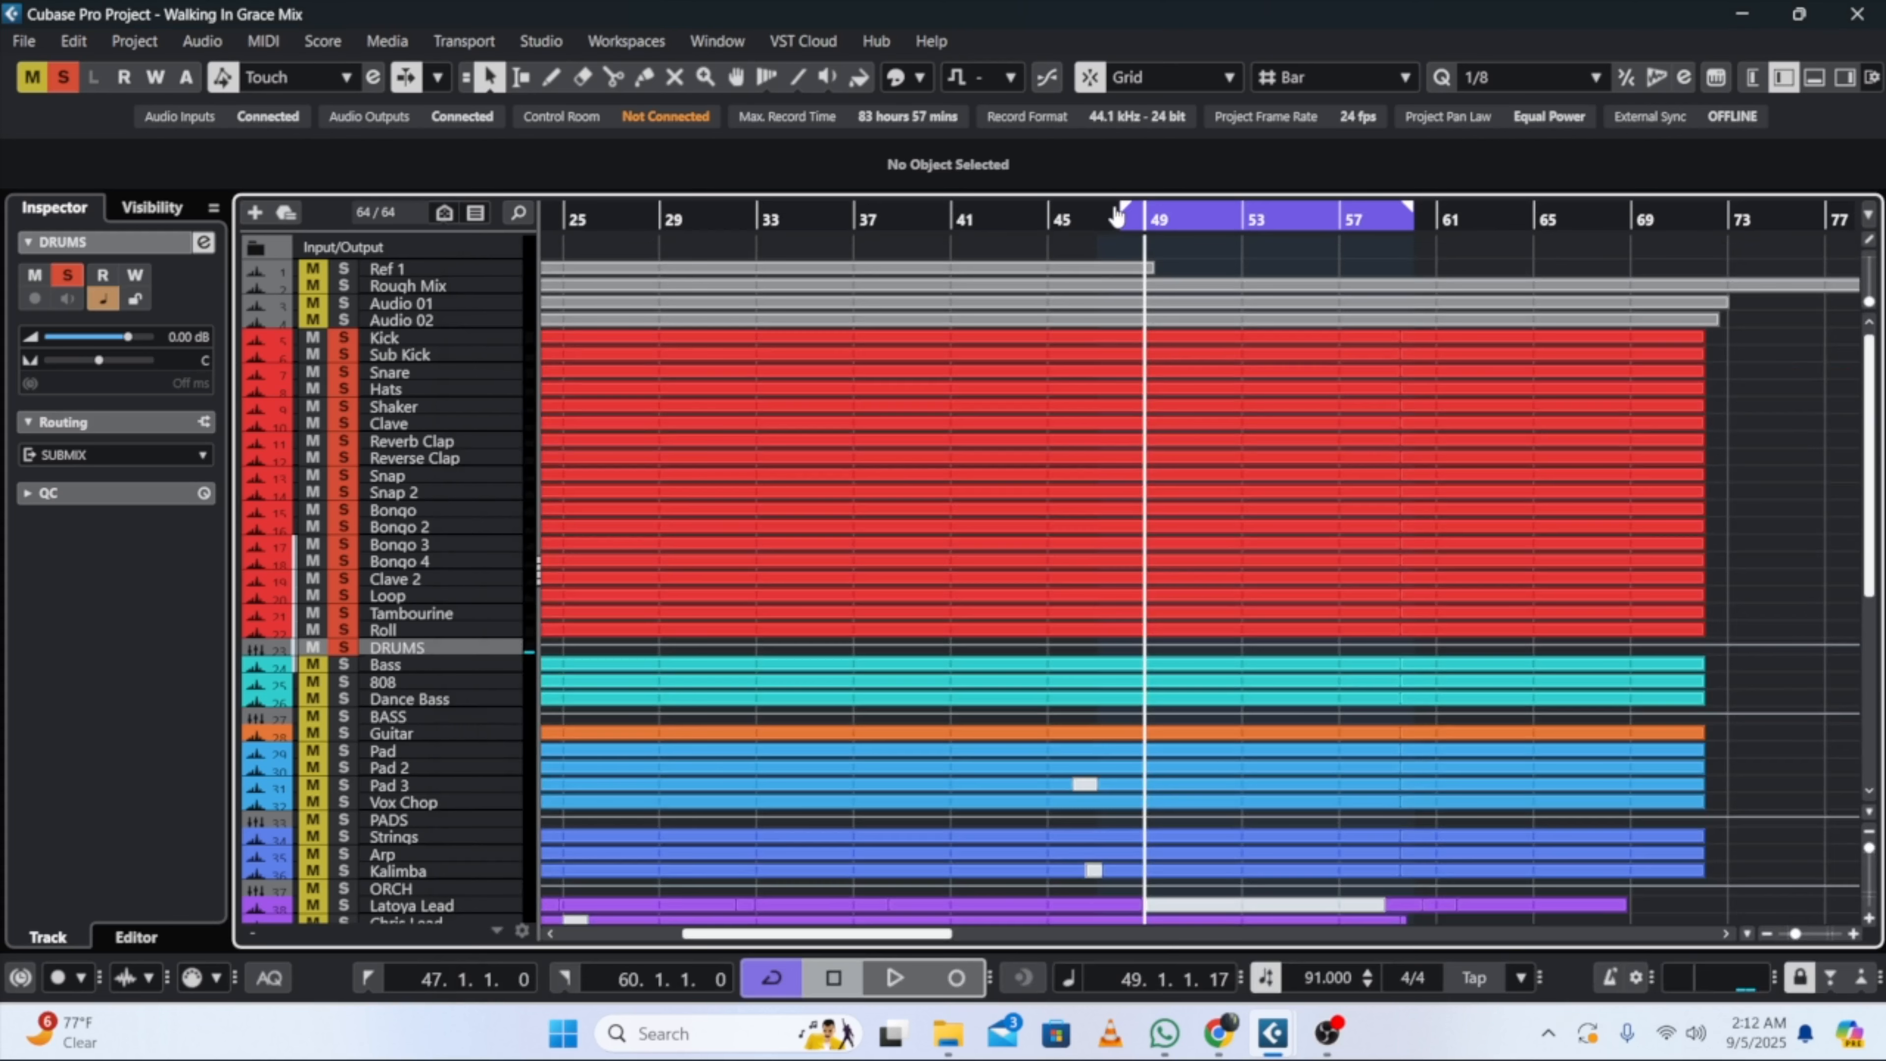
Step: Open the DRUMS channel settings, start playback and insert the Soundtoys Decapitator in the third insert slot
{"action": "left_click", "coordinate": [210, 242]}
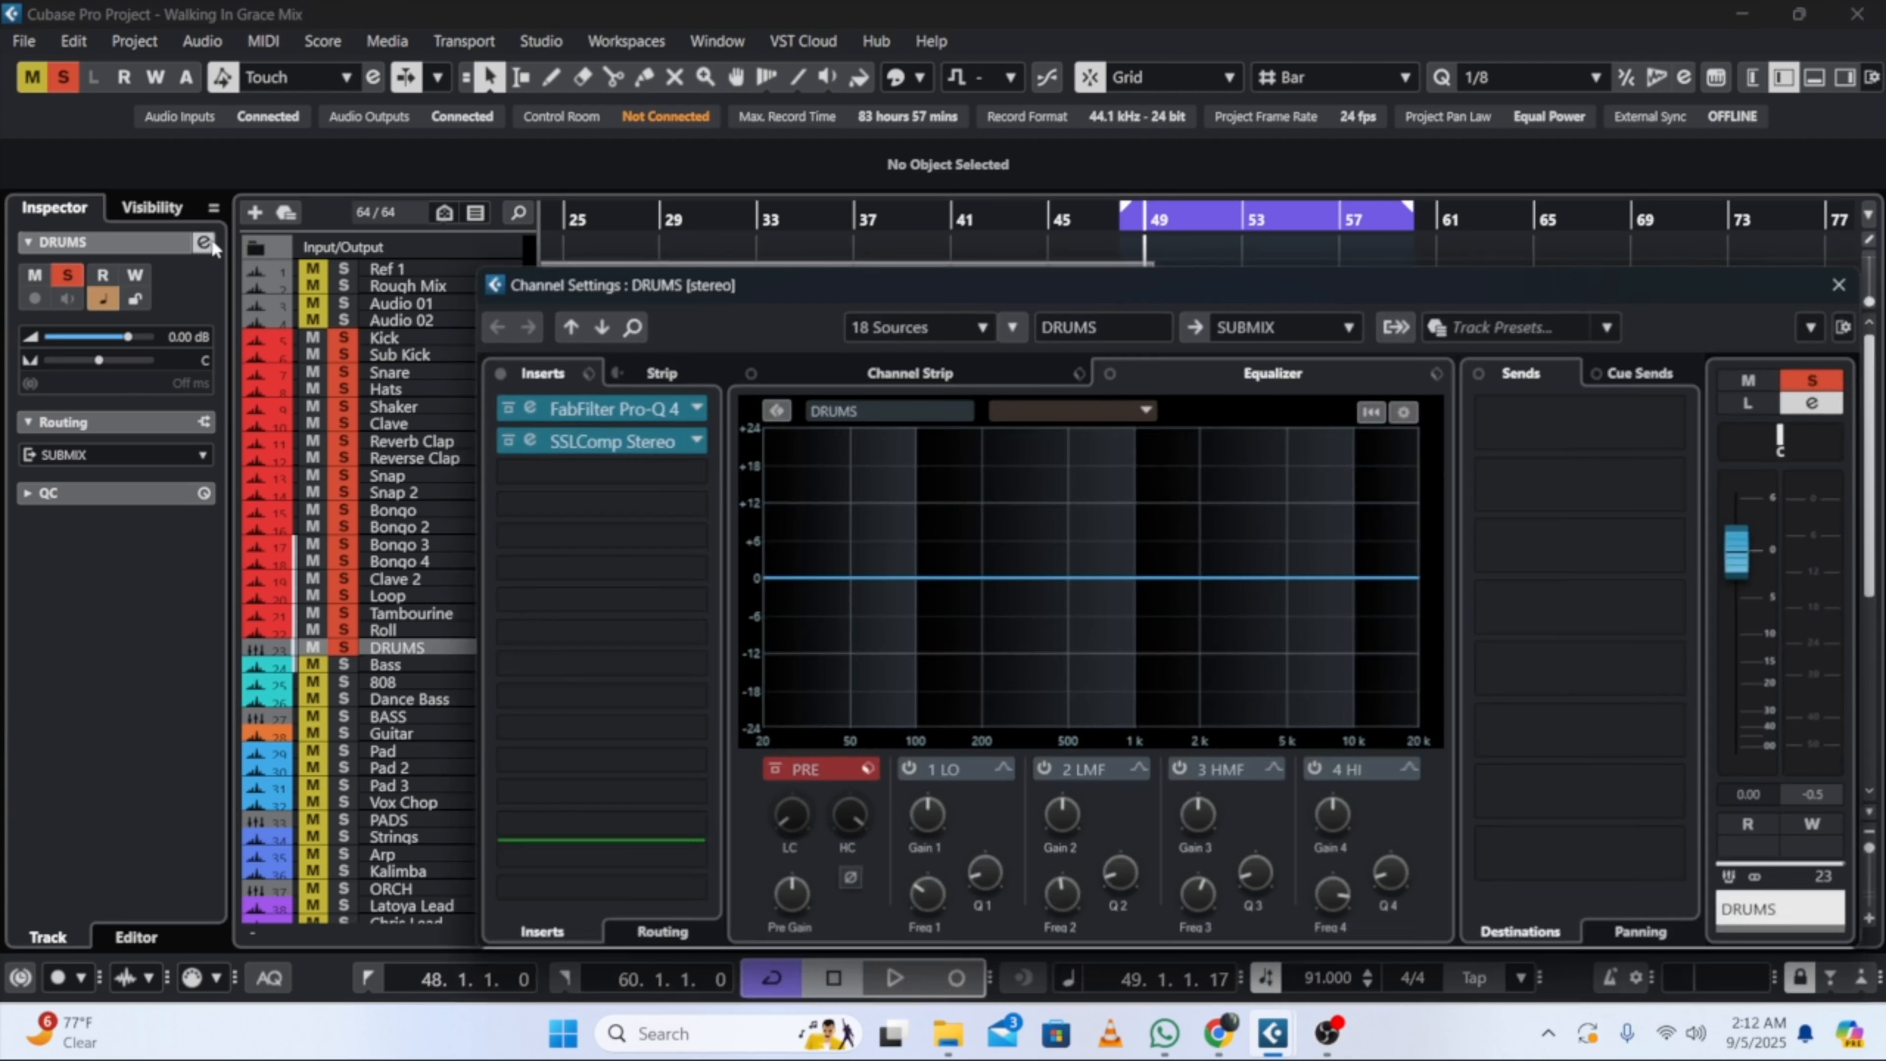
{"action": "key", "text": "space"}
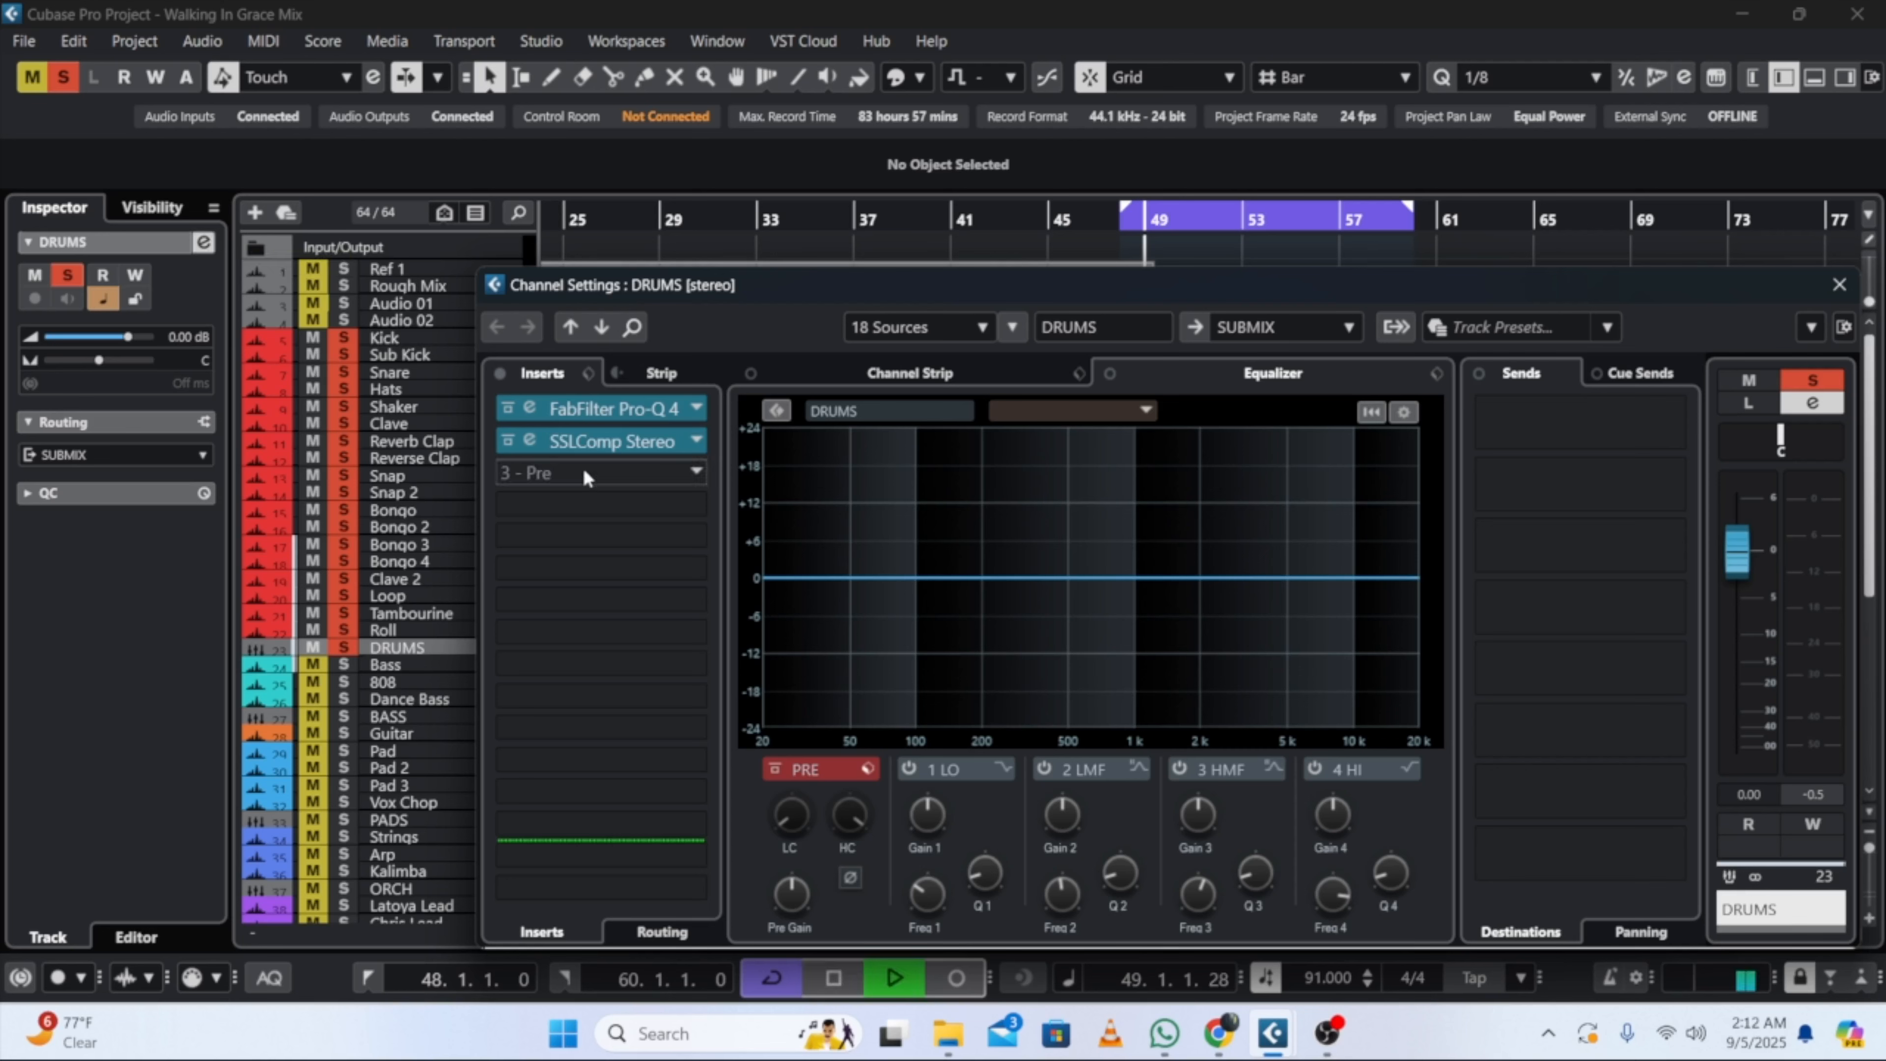
{"action": "left_click", "coordinate": [582, 465]}
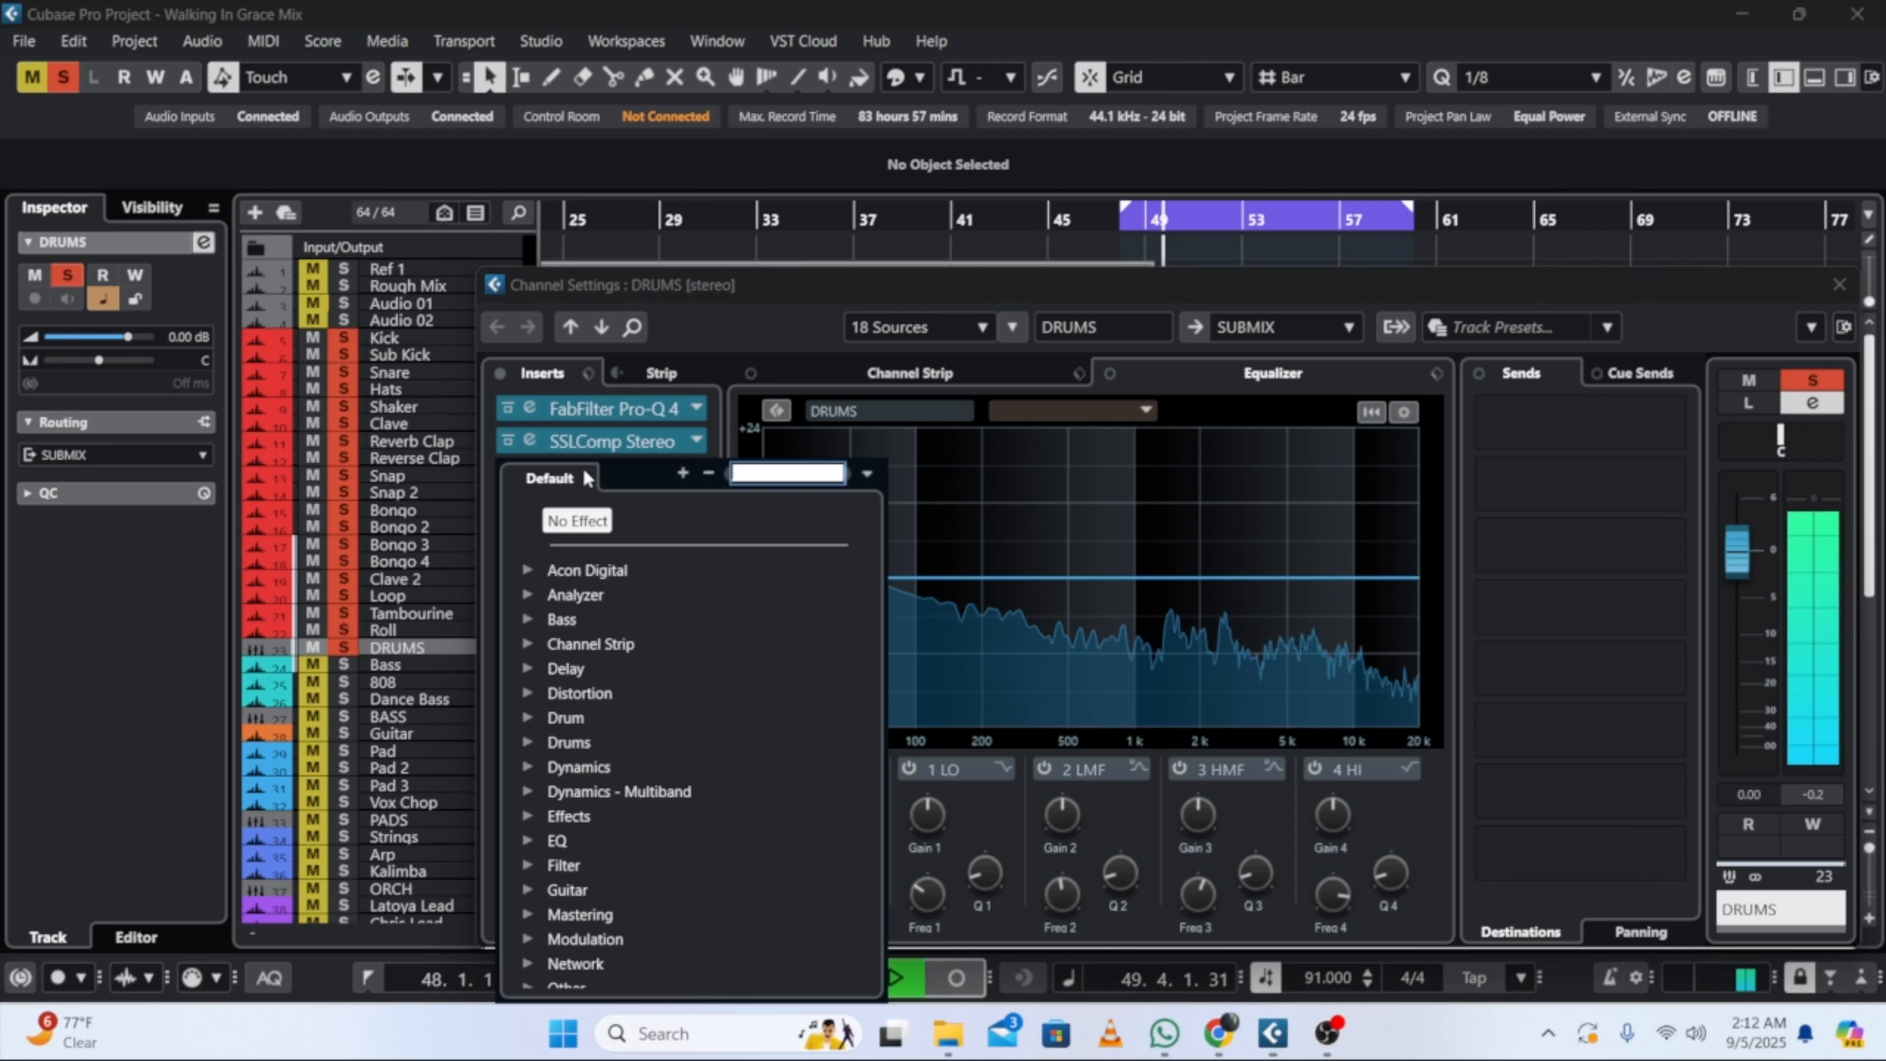
{"action": "left_click", "coordinate": [527, 570]}
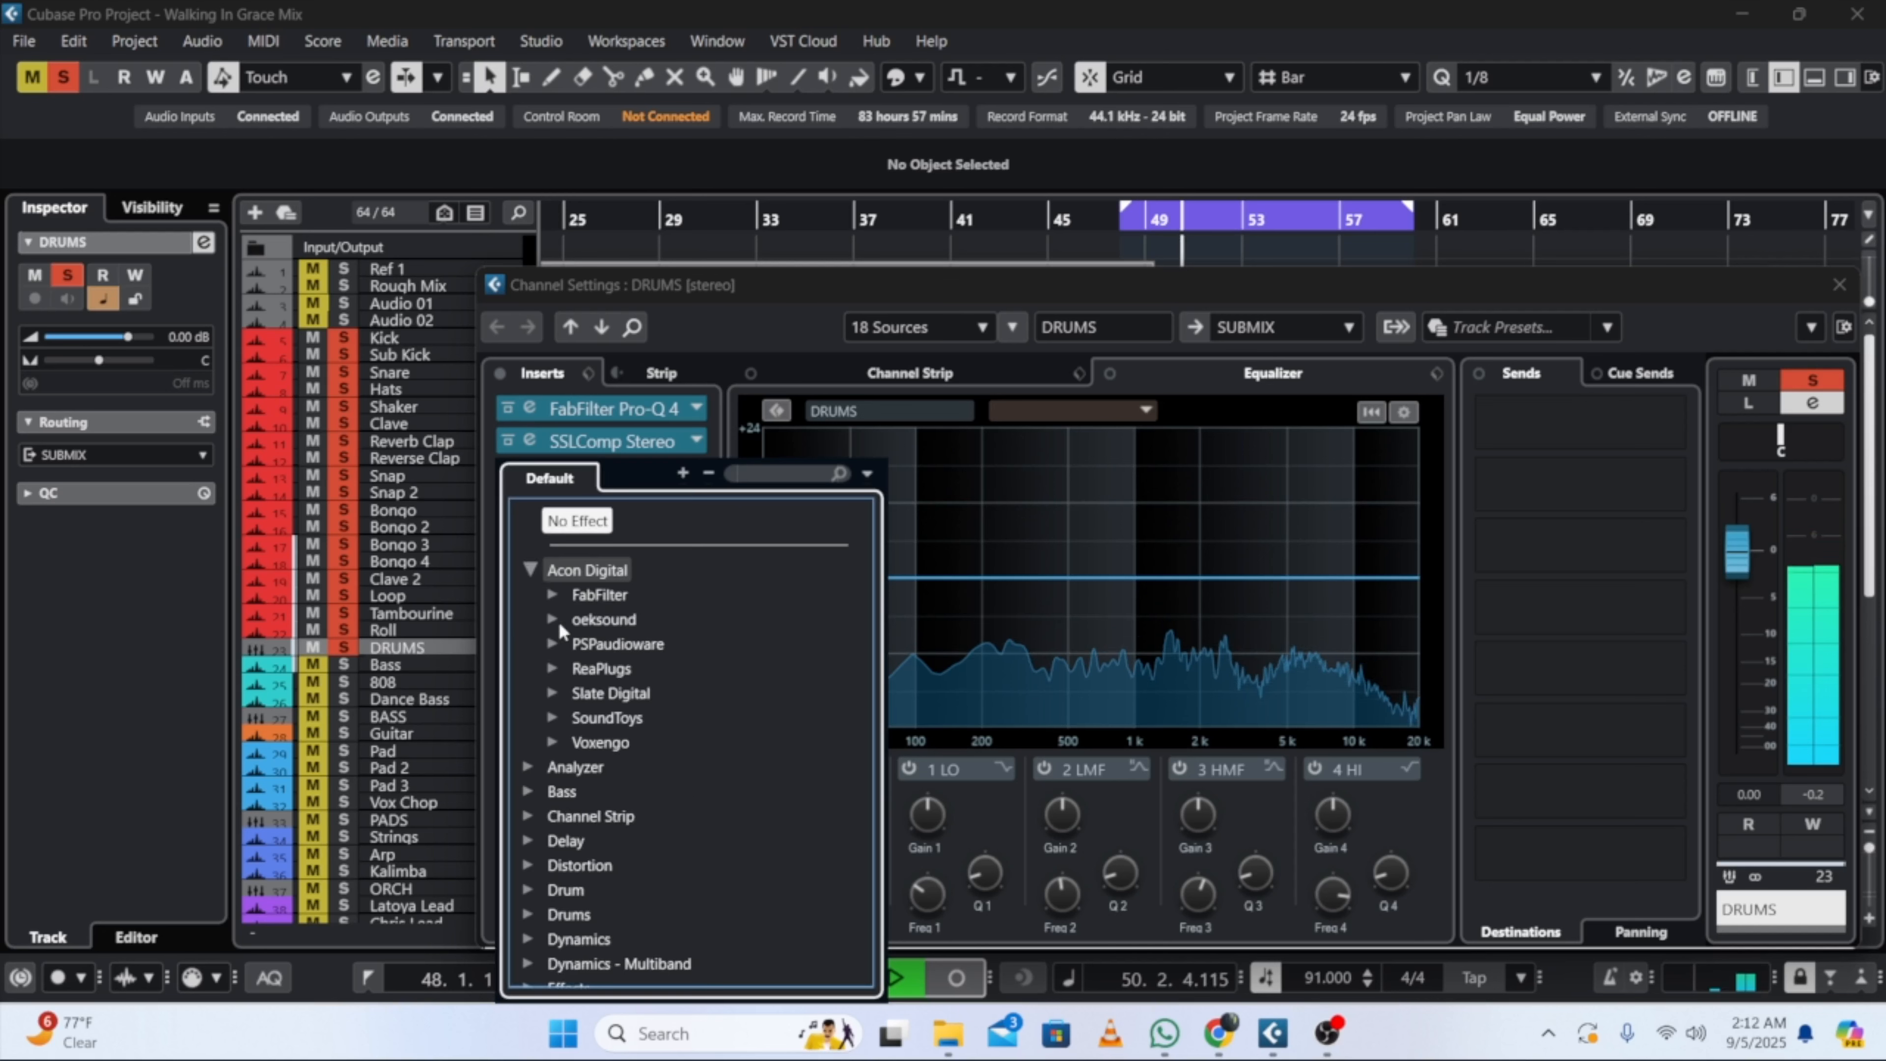
{"action": "left_click", "coordinate": [553, 716]}
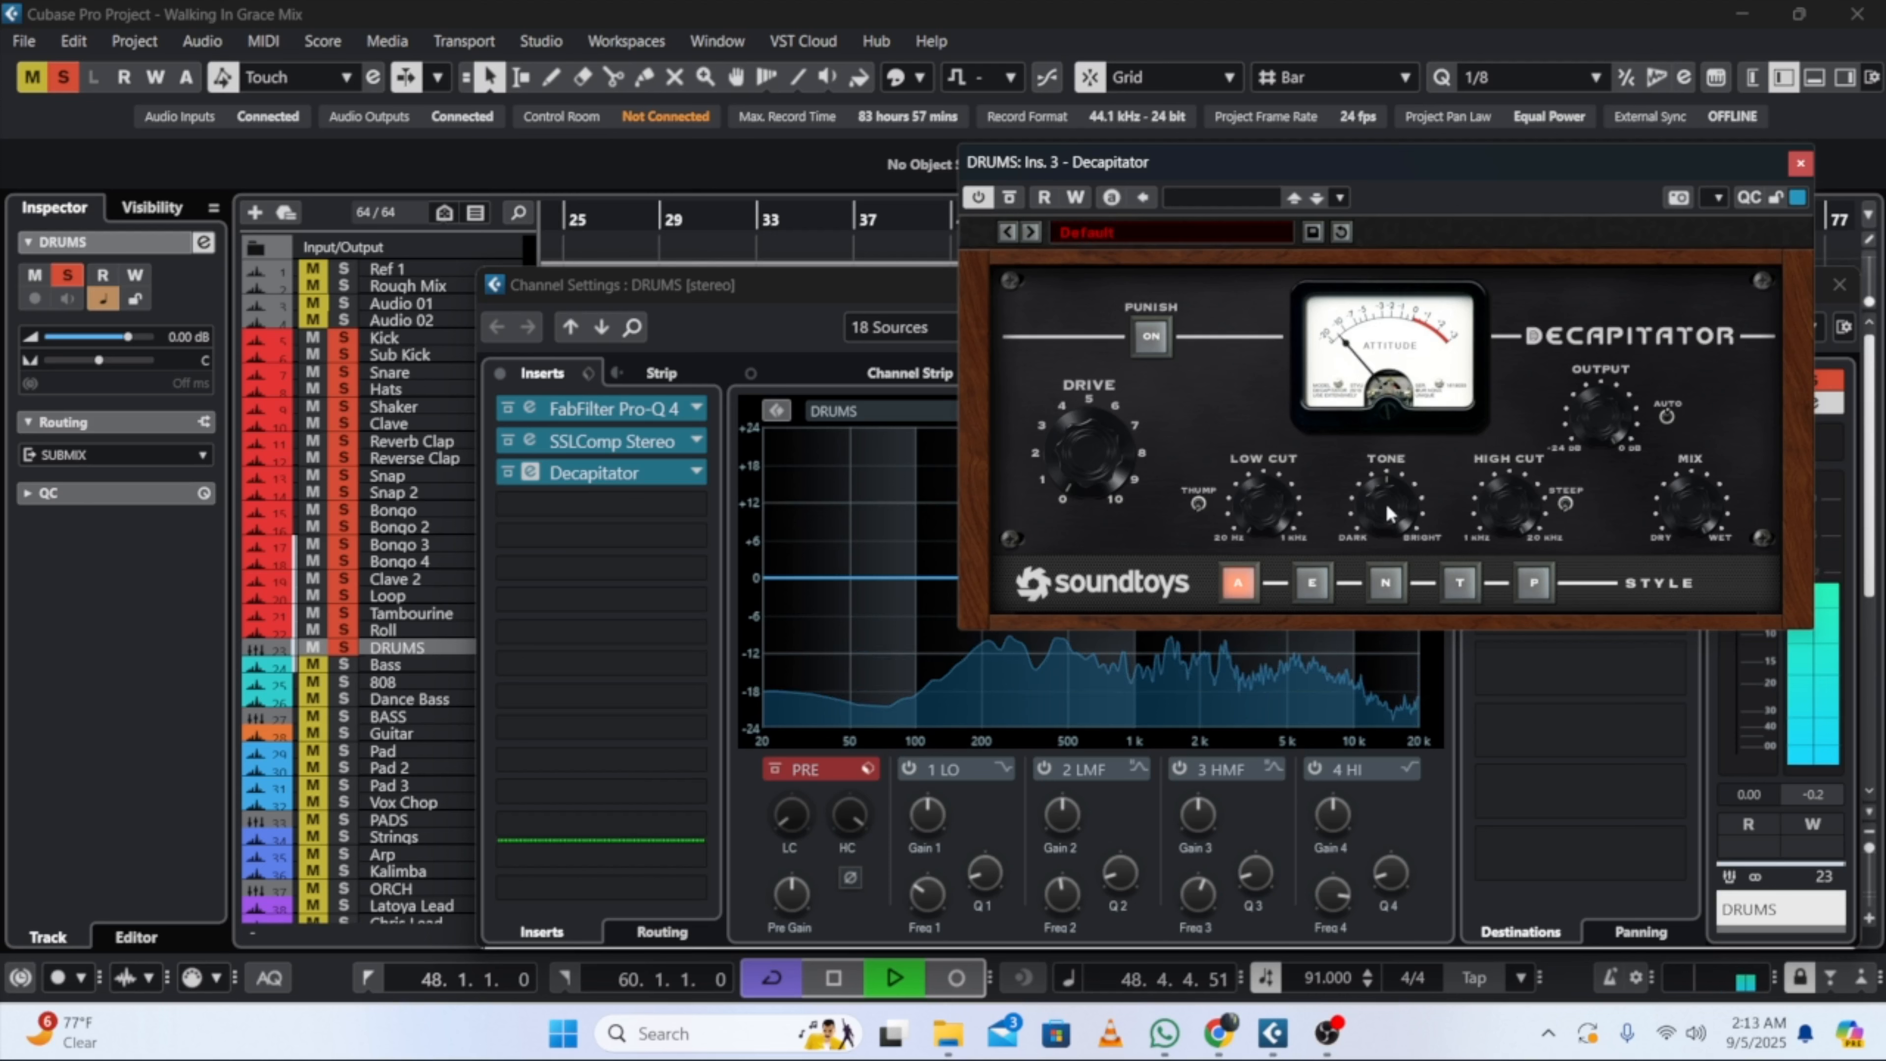
Step: Adjust Decapitator's Tone and Drive for the DRUMS group during playback and close the channel settings window
{"action": "left_click_drag", "start_coordinate": [1385, 502], "coordinate": [1385, 485]}
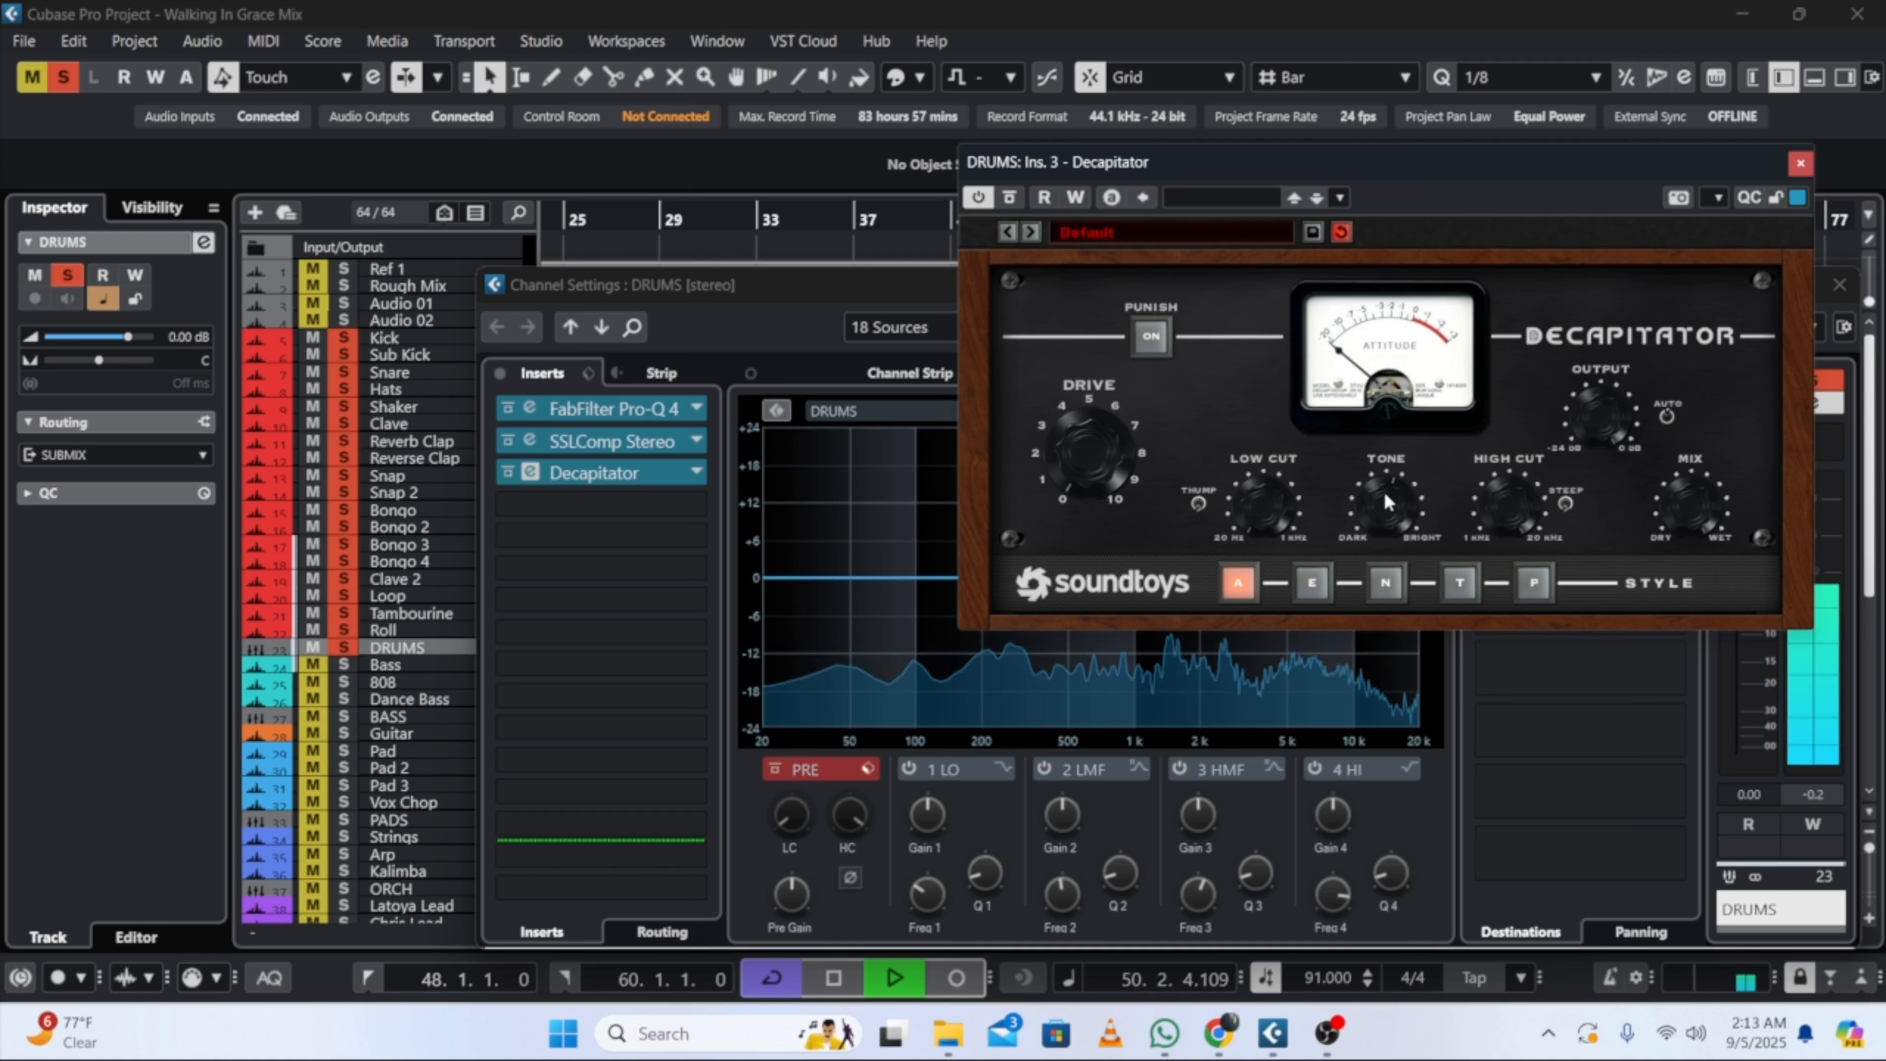
{"action": "left_click_drag", "start_coordinate": [1083, 476], "coordinate": [1065, 432]}
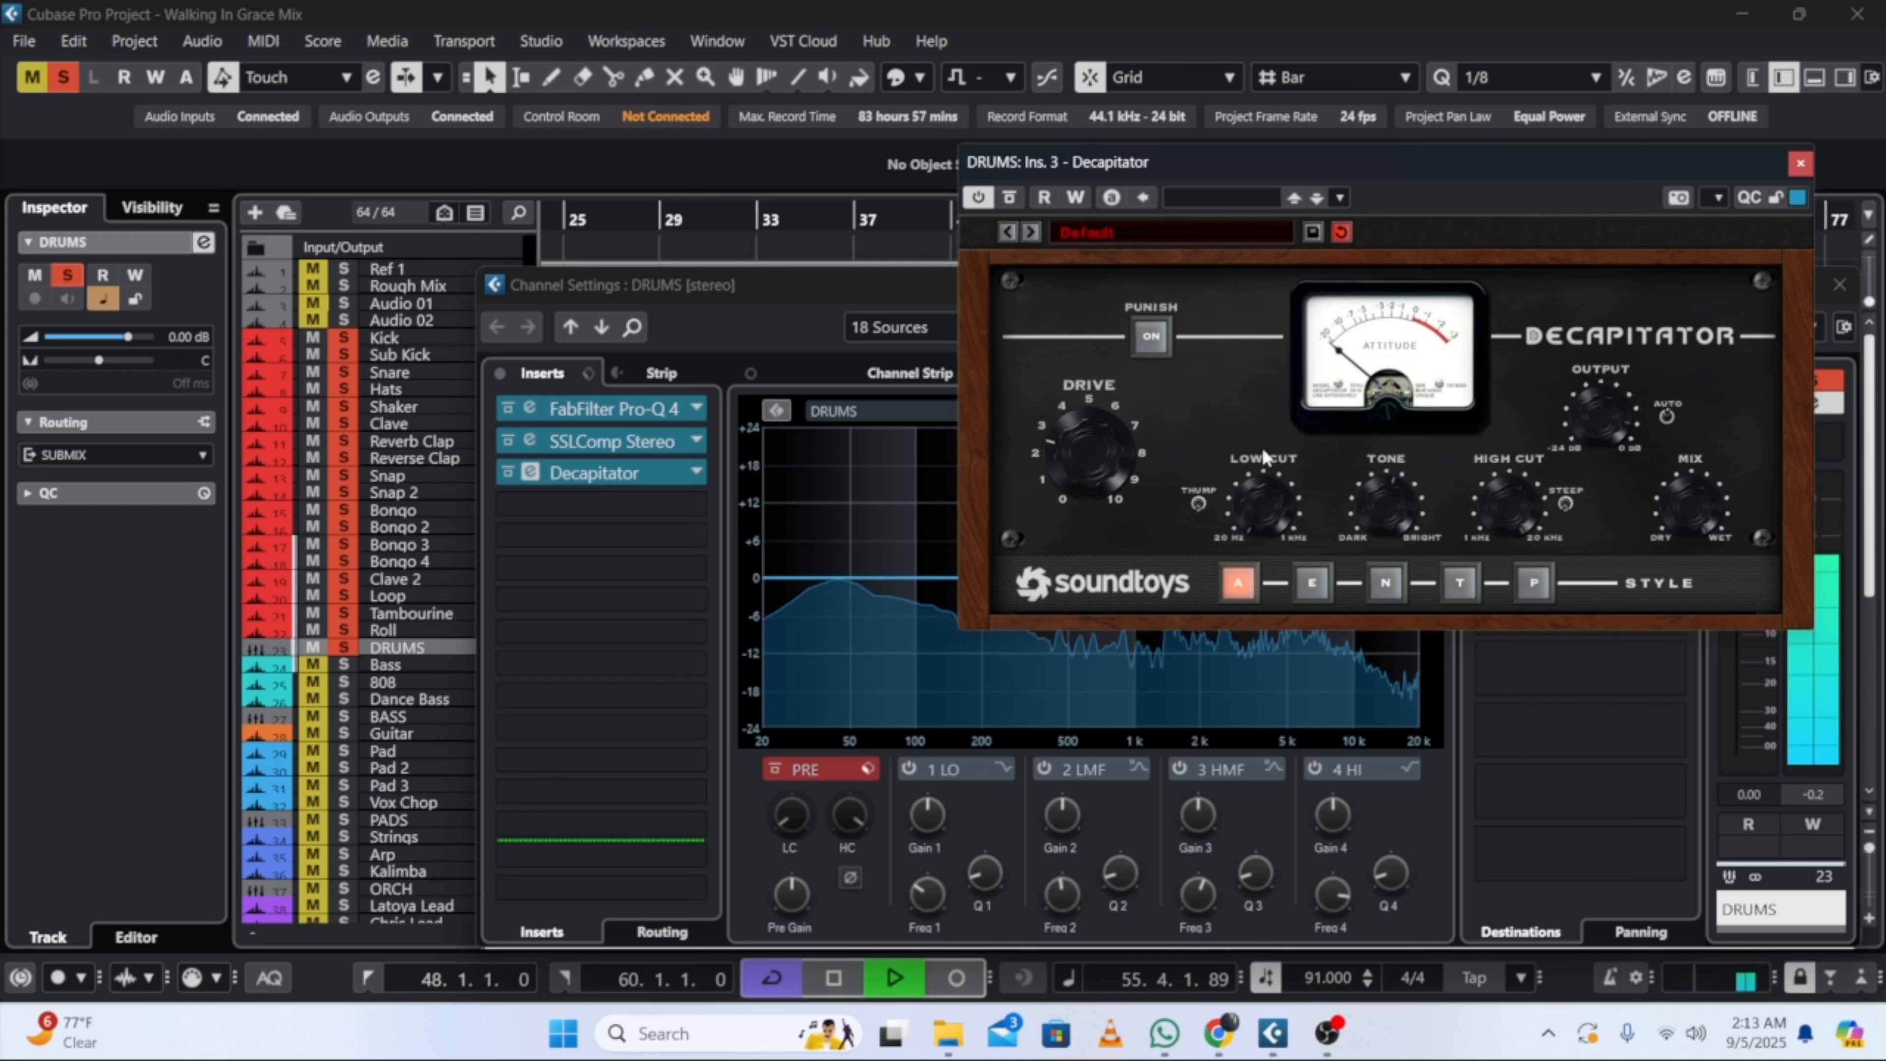
{"action": "left_click", "coordinate": [1839, 284]}
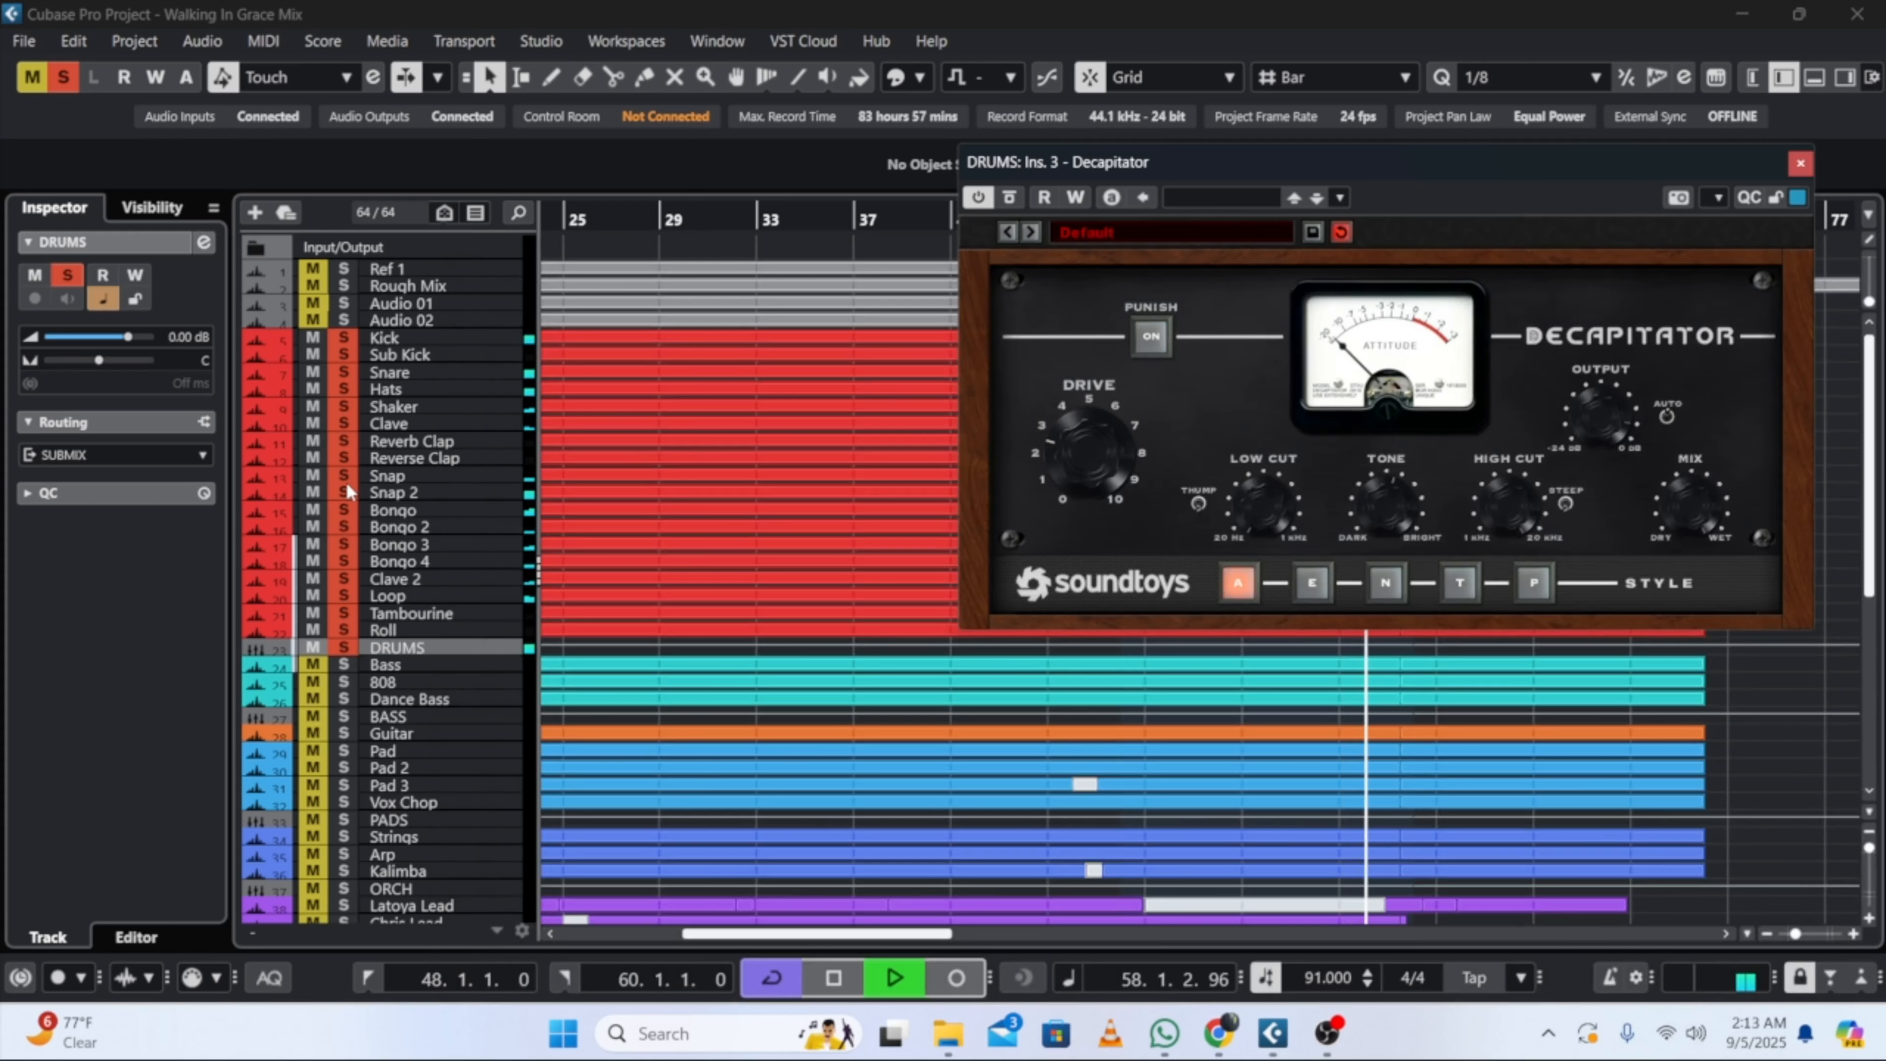
Step: Restart playback and clear all solos to hear the processed drums within the full mix
{"action": "key", "text": "space"}
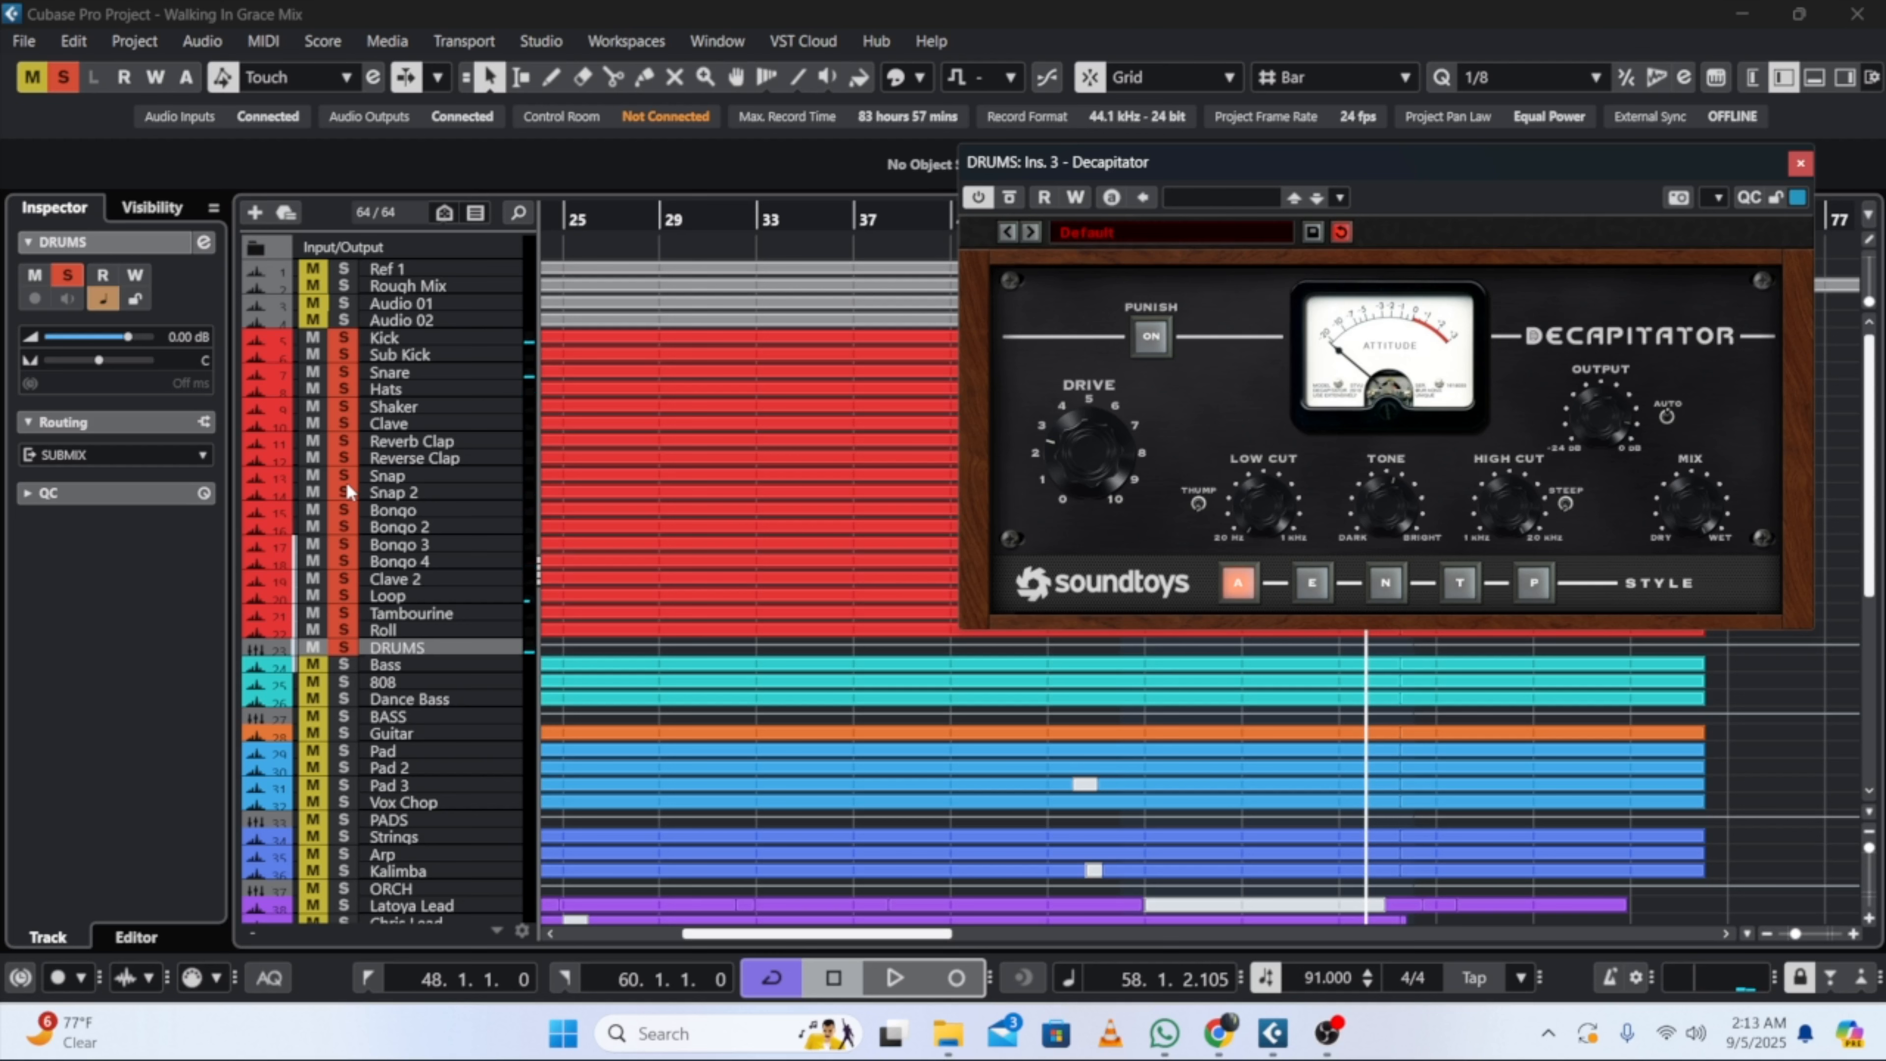
{"action": "key", "text": "space"}
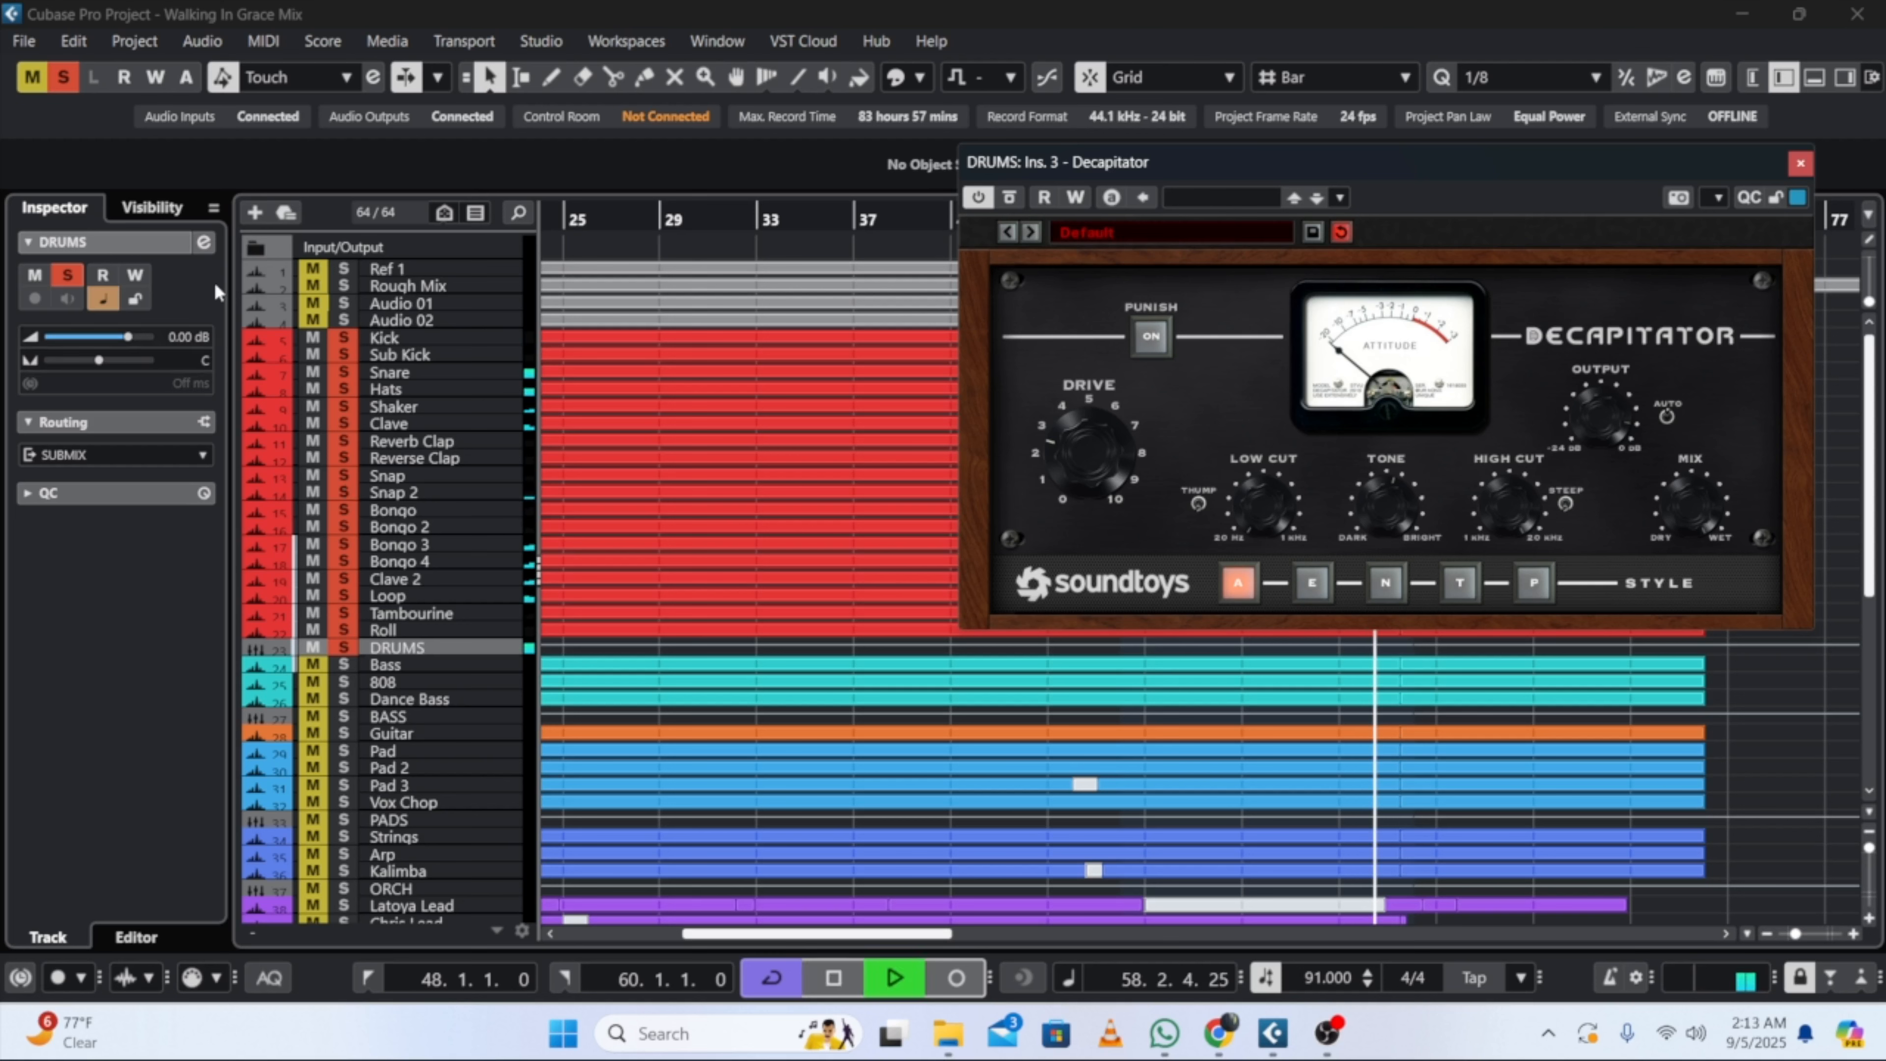
{"action": "left_click", "coordinate": [62, 82]}
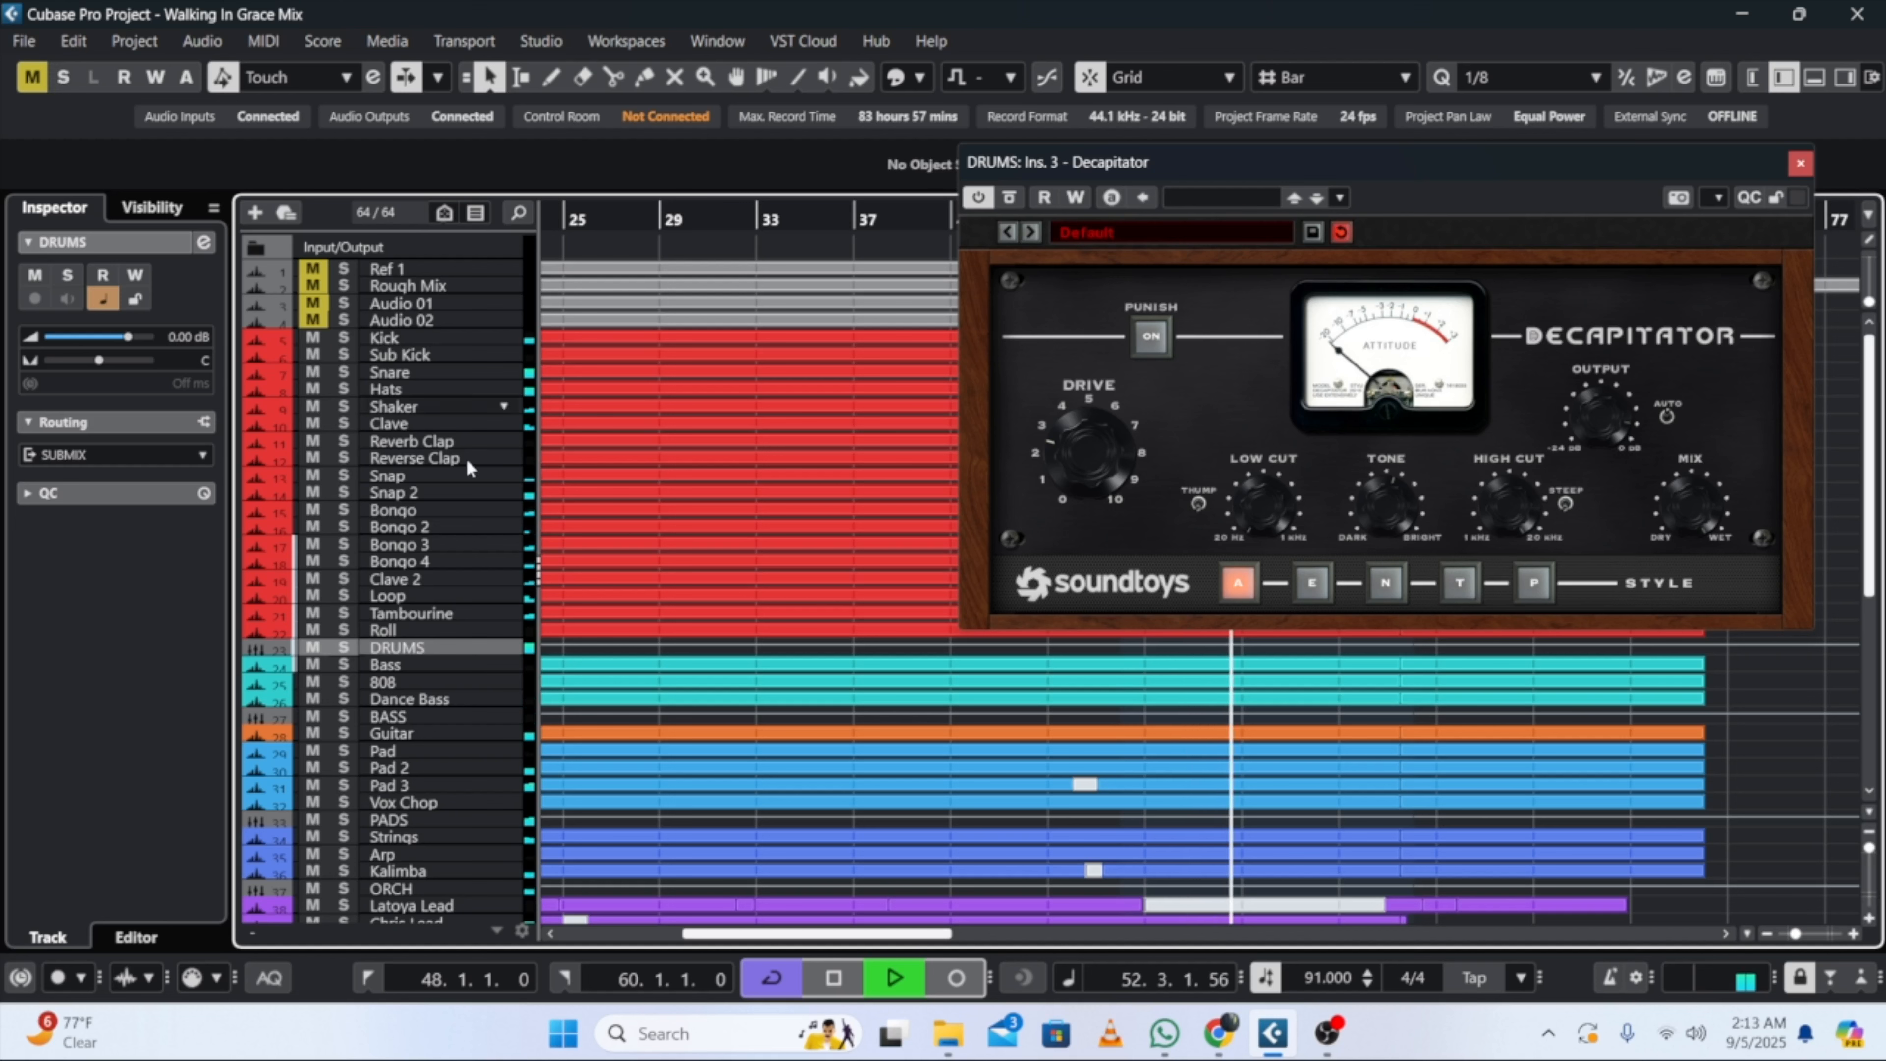
Step: Solo the DRUMS group again and lower the Snare track's level to -14.5 dB
{"action": "left_click", "coordinate": [380, 371]}
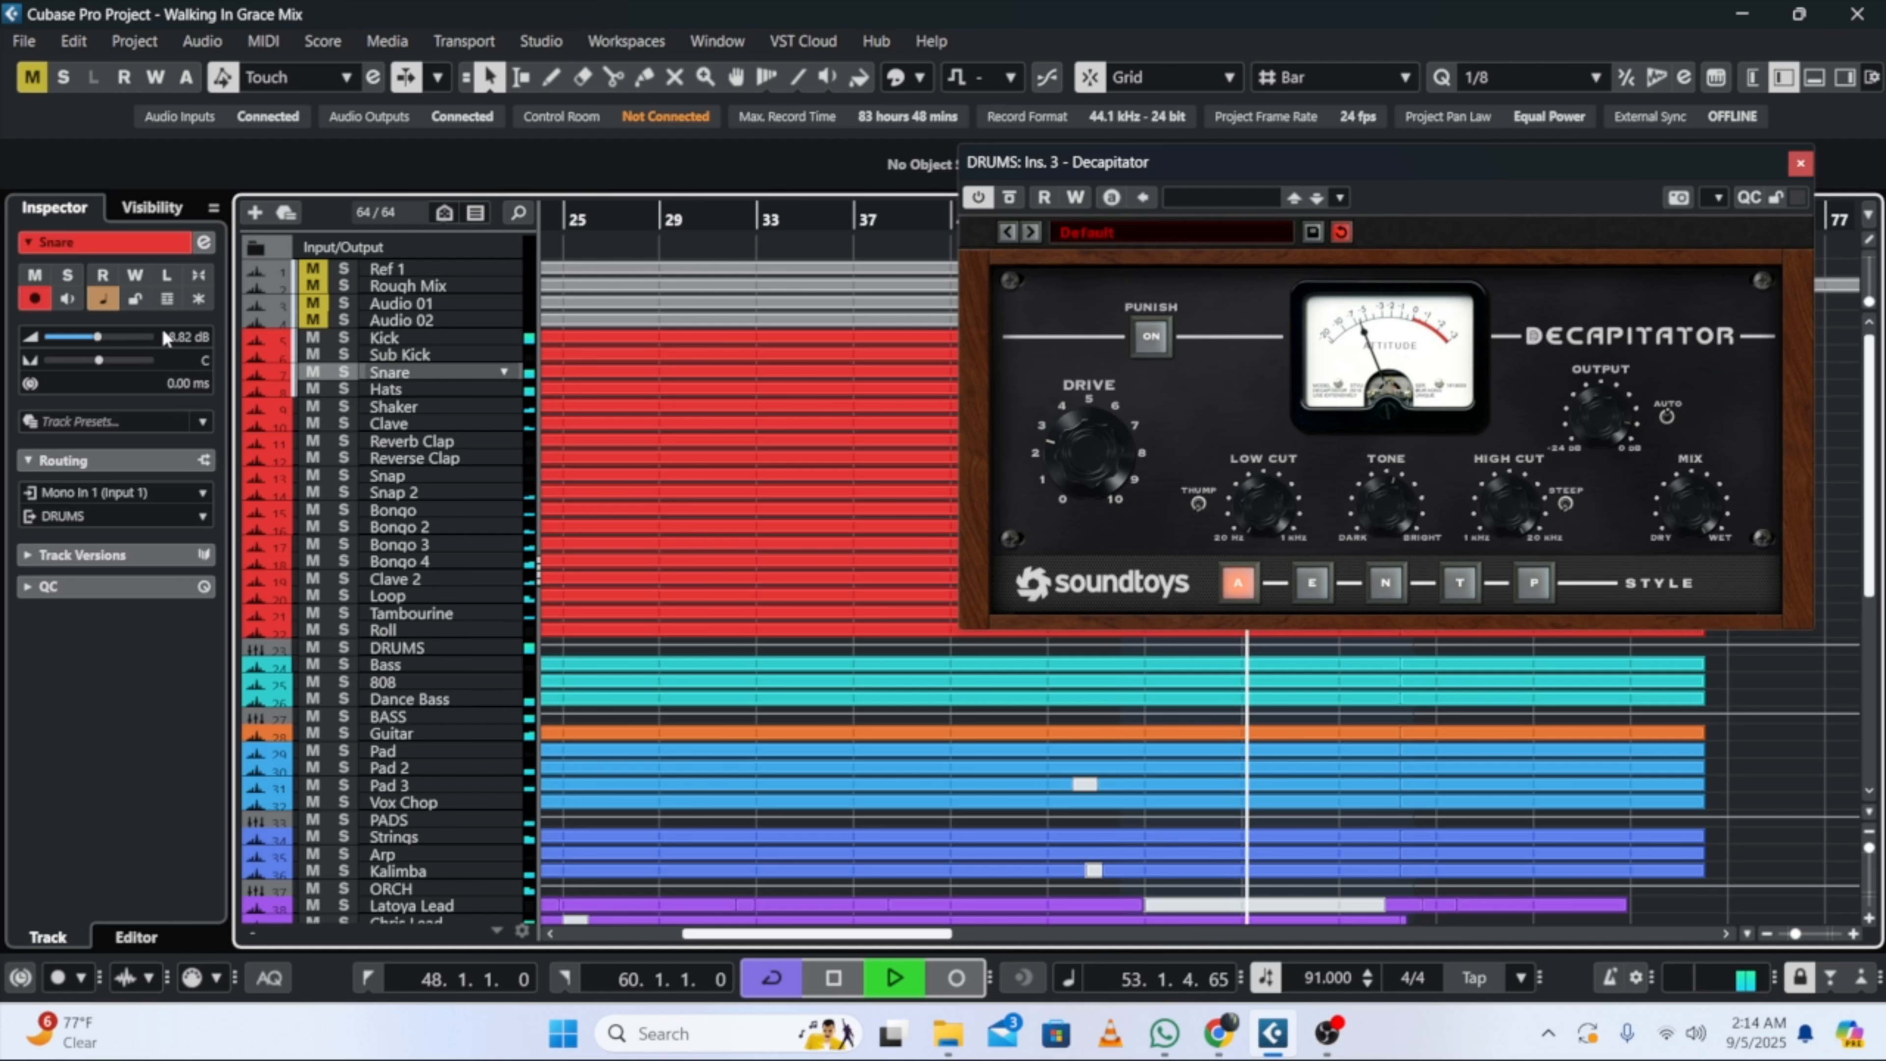
{"action": "left_click", "coordinate": [90, 337]}
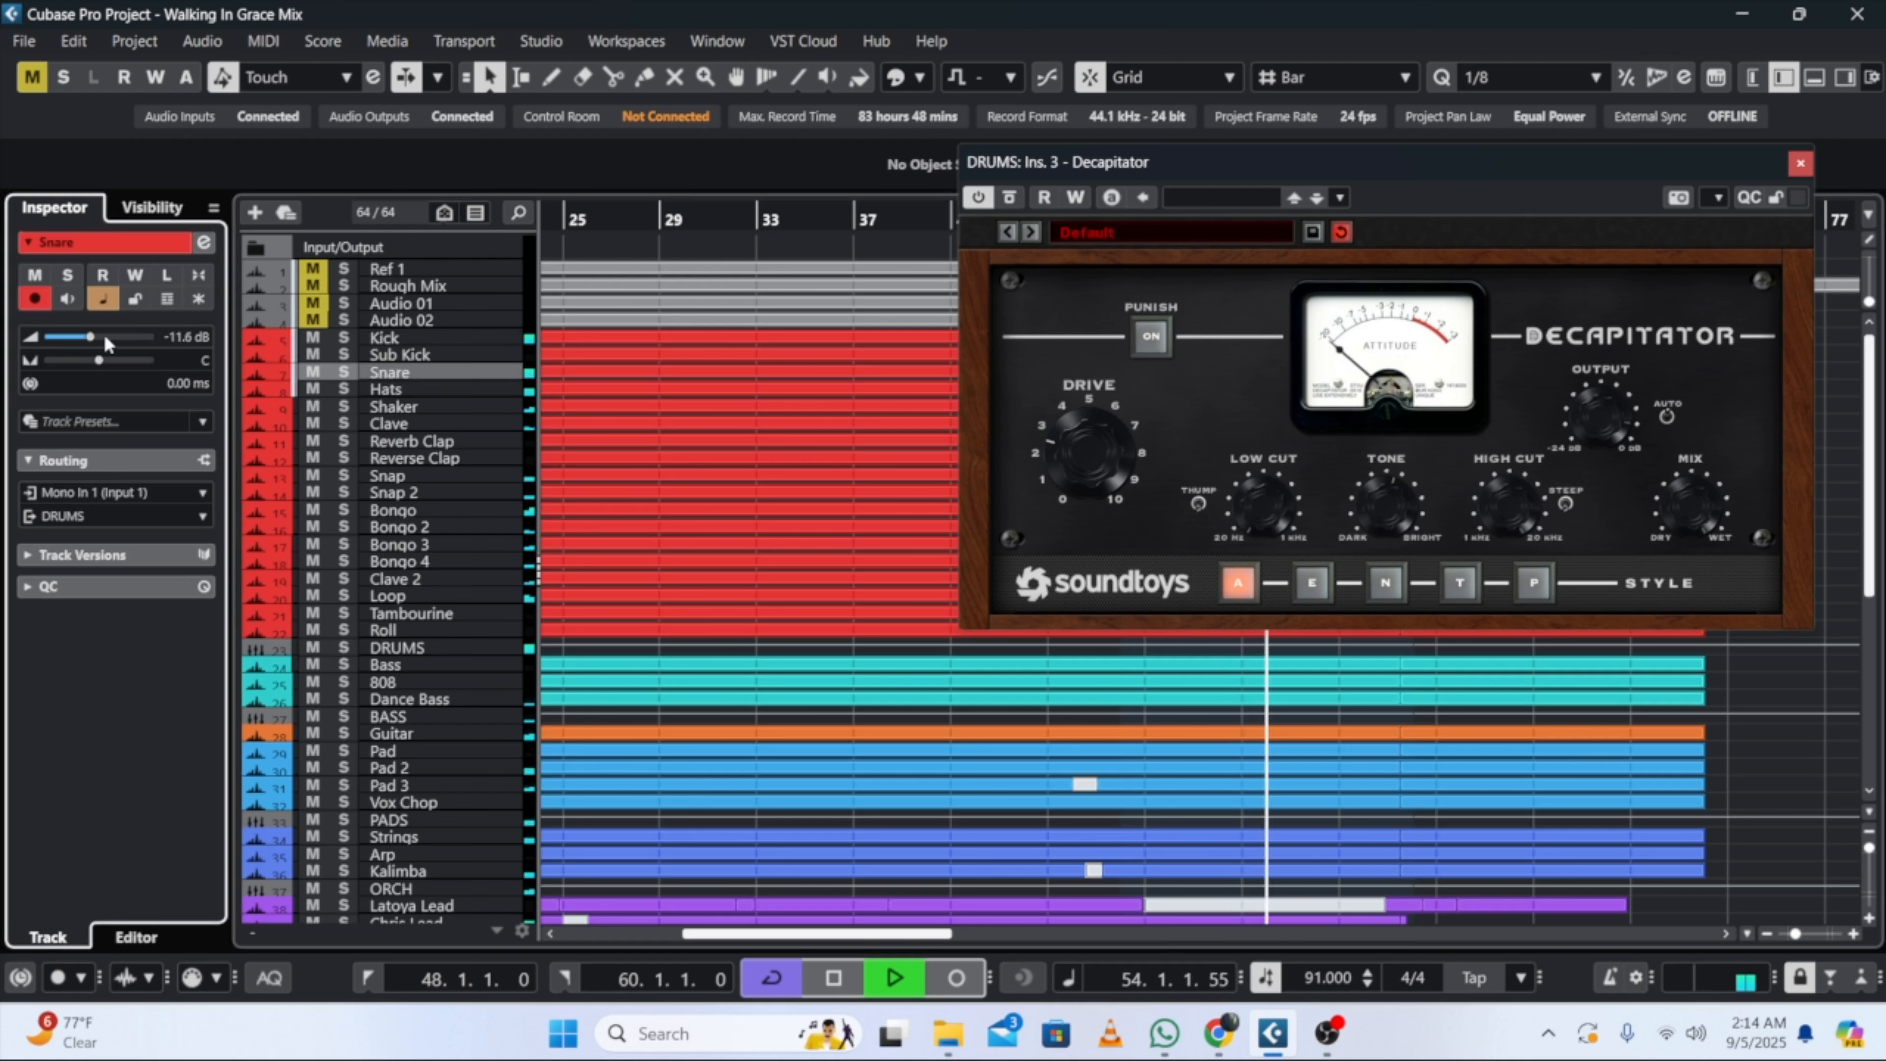
{"action": "left_click", "coordinate": [344, 646]}
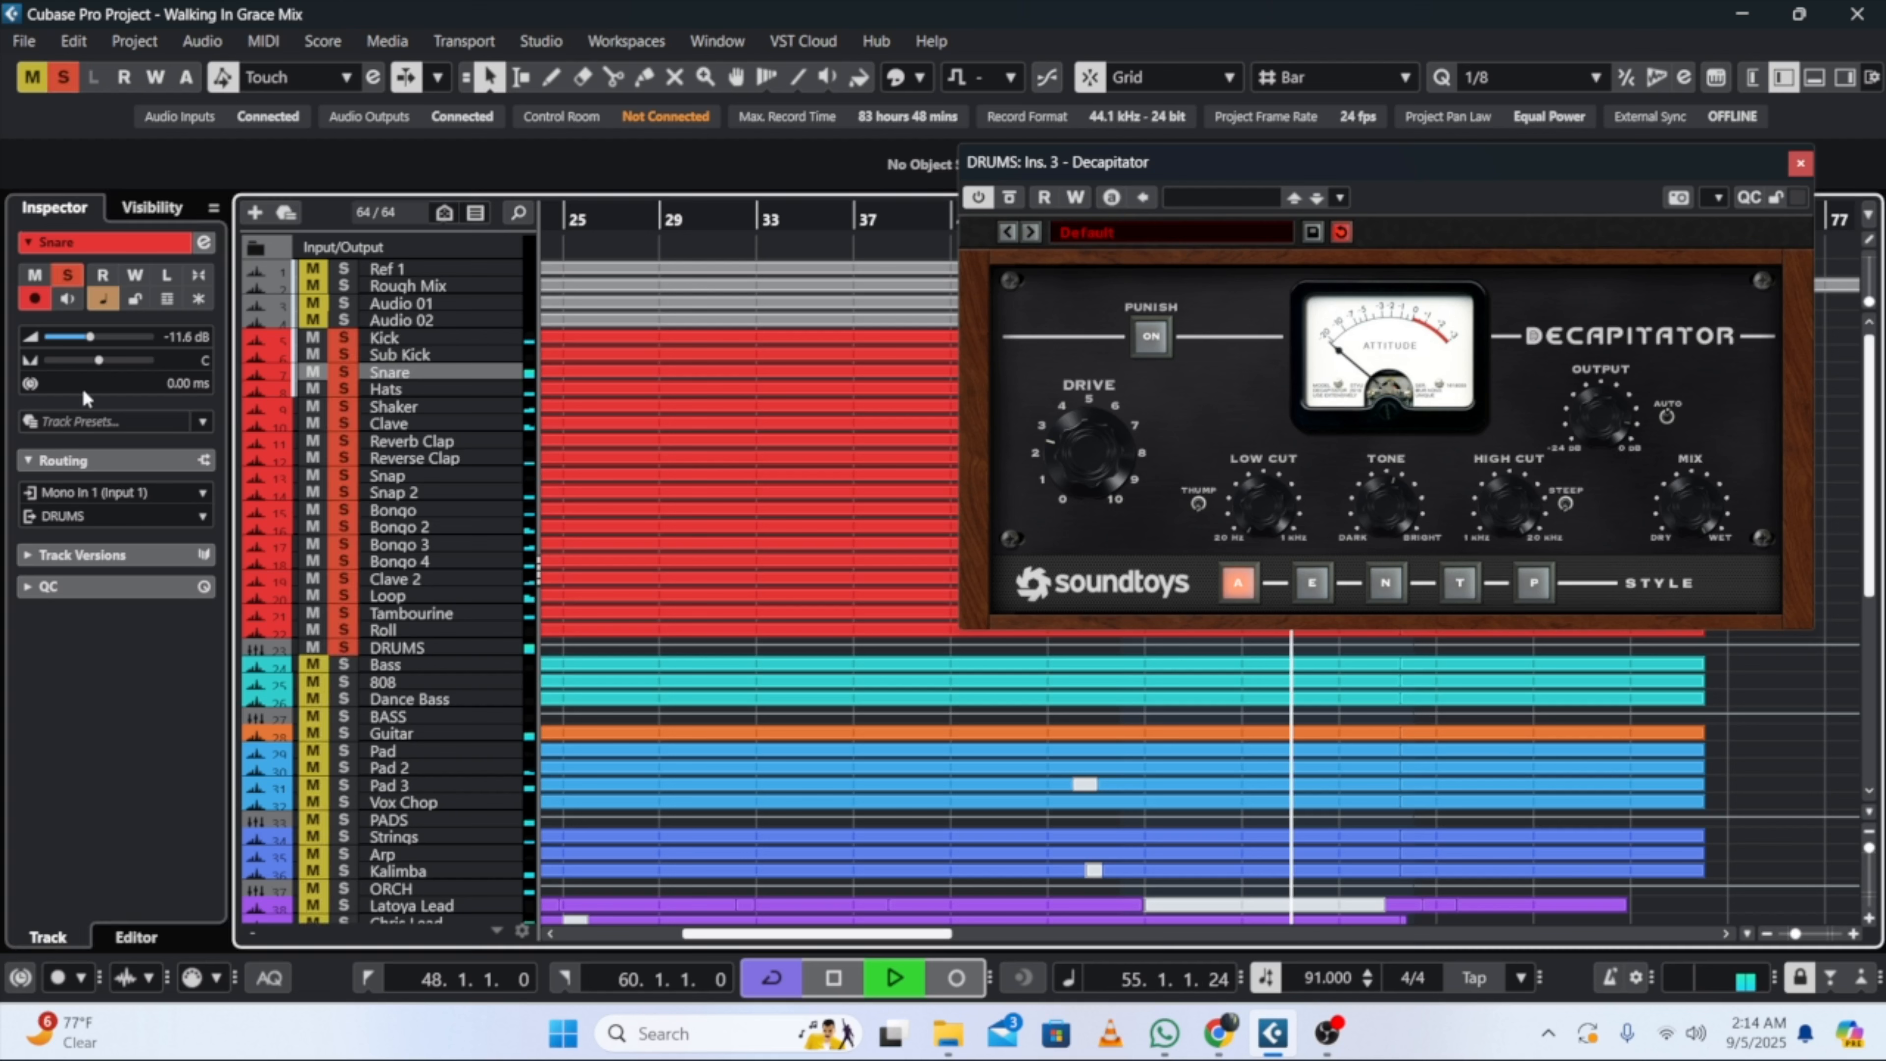
{"action": "left_click", "coordinate": [84, 337]}
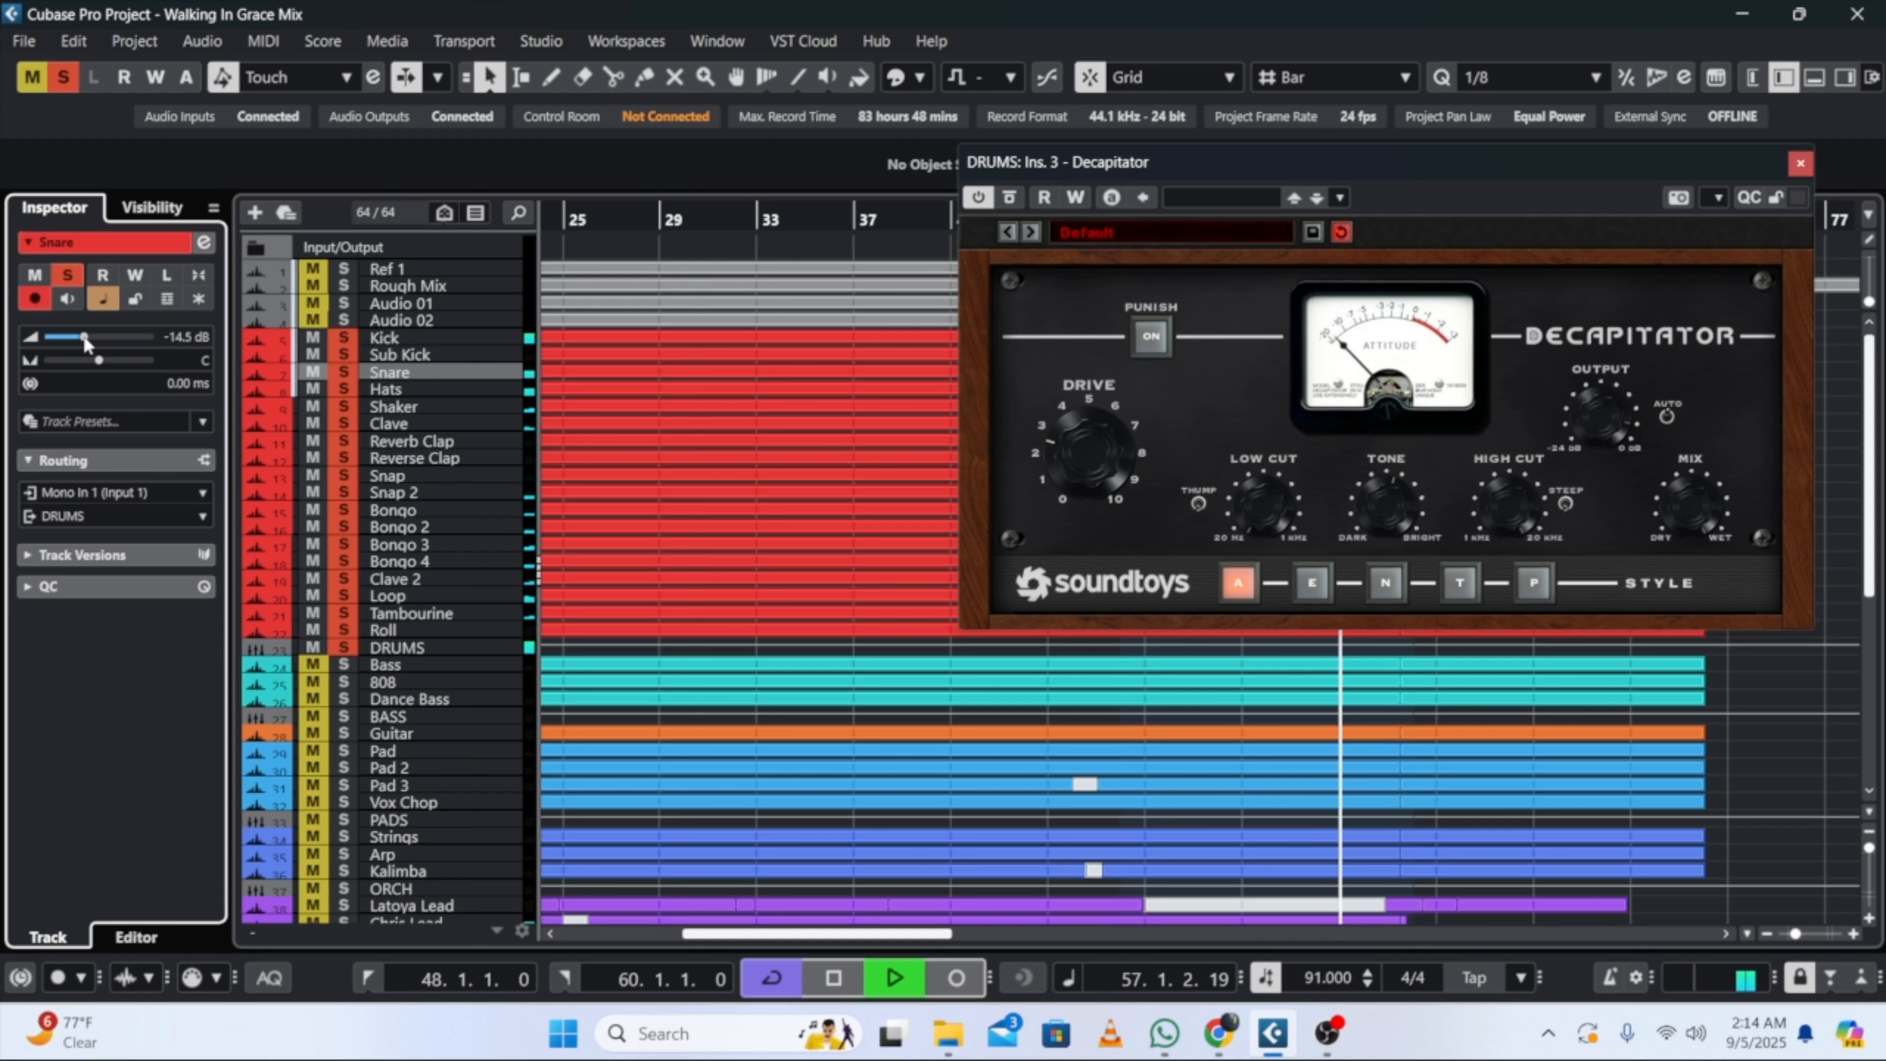
Step: Lower the Tambourine track's level to -24.2 dB and close the Decapitator window with playback stopped
{"action": "left_click", "coordinate": [411, 609]}
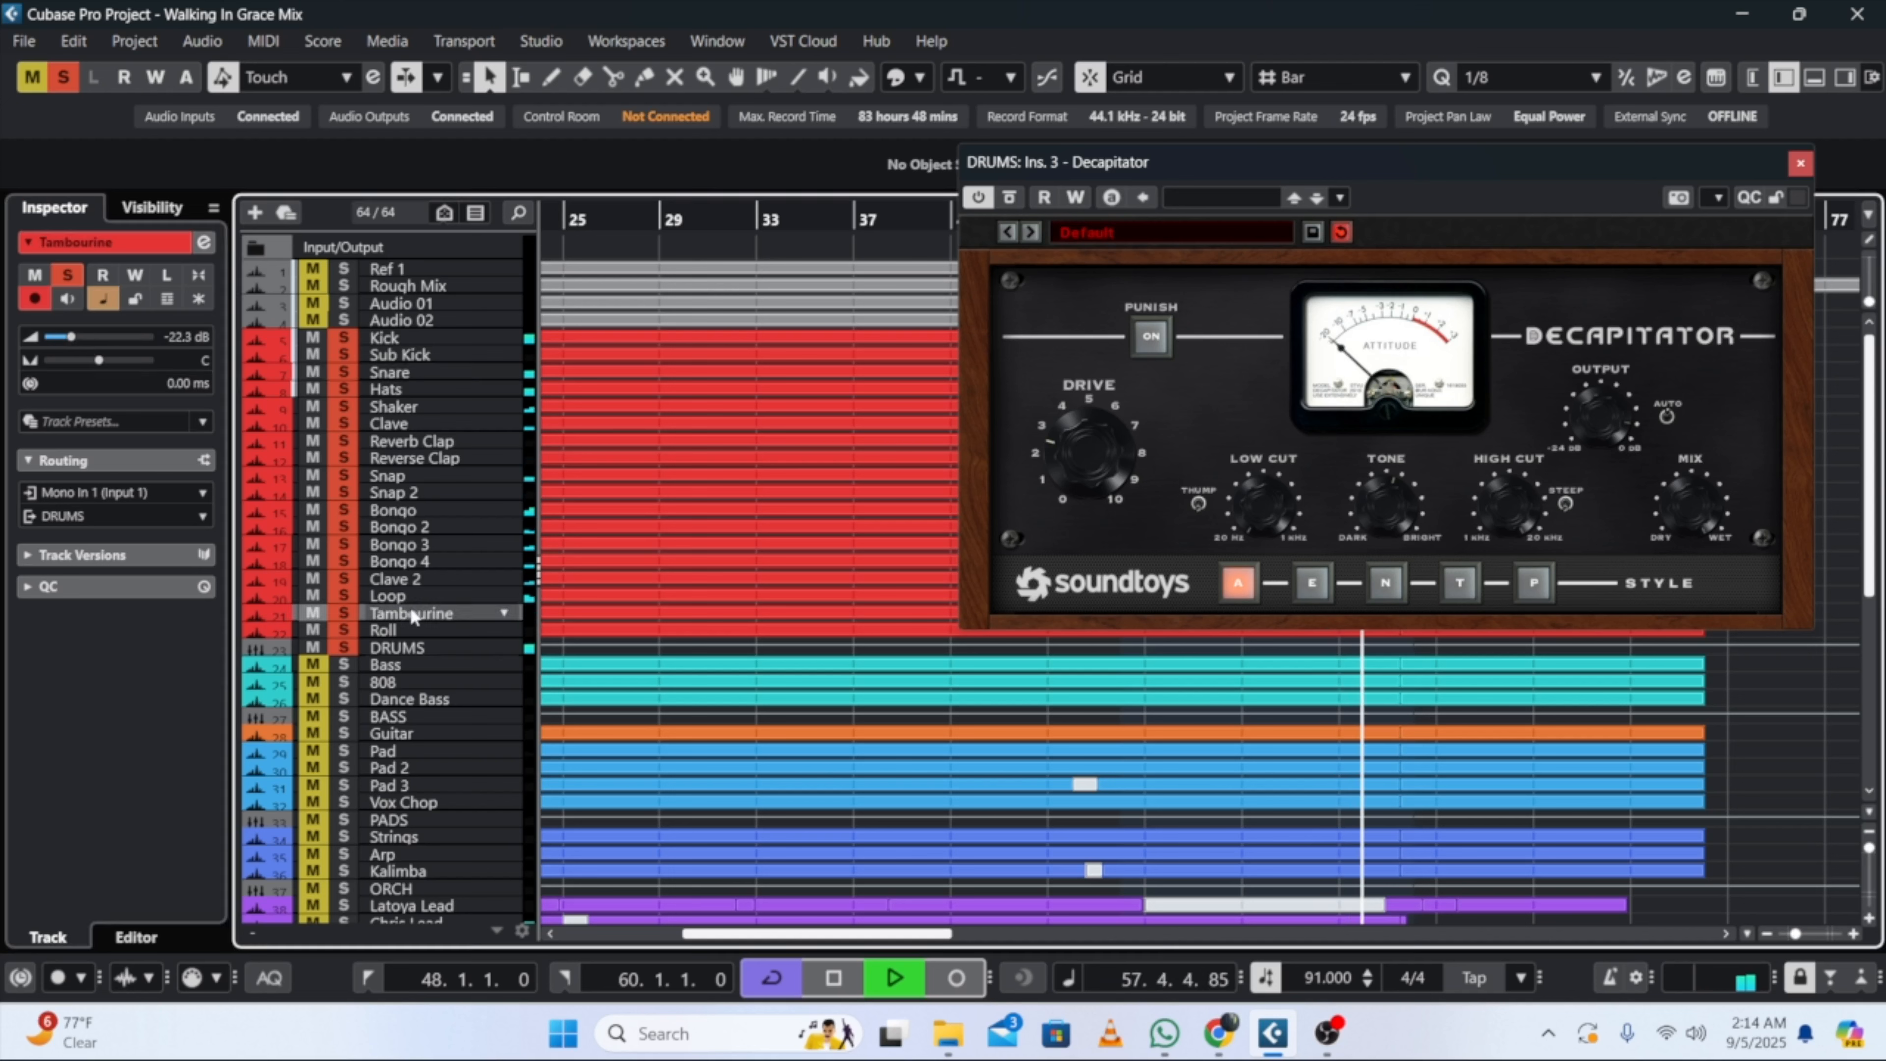
{"action": "left_click", "coordinate": [67, 339]}
{"action": "scroll", "coordinate": [66, 339], "scroll_direction": "down", "scroll_amount": 1}
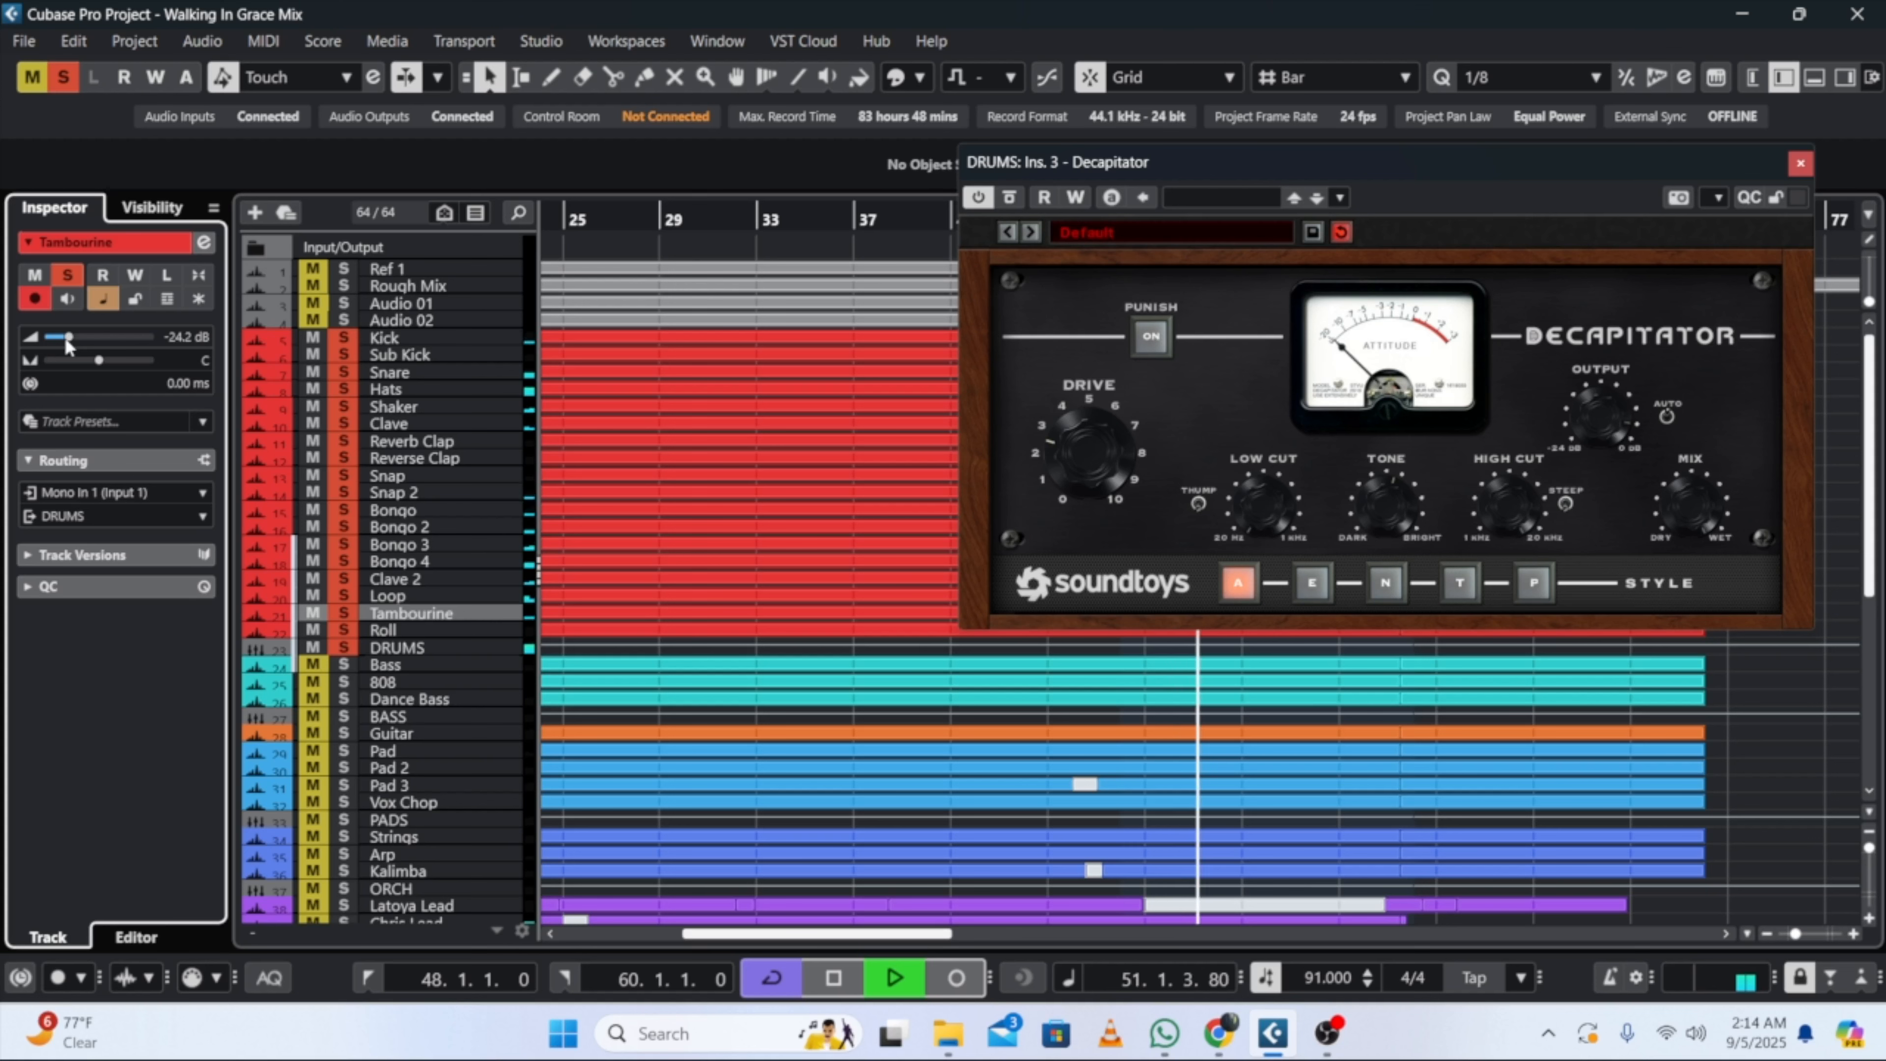
{"action": "key", "text": "space"}
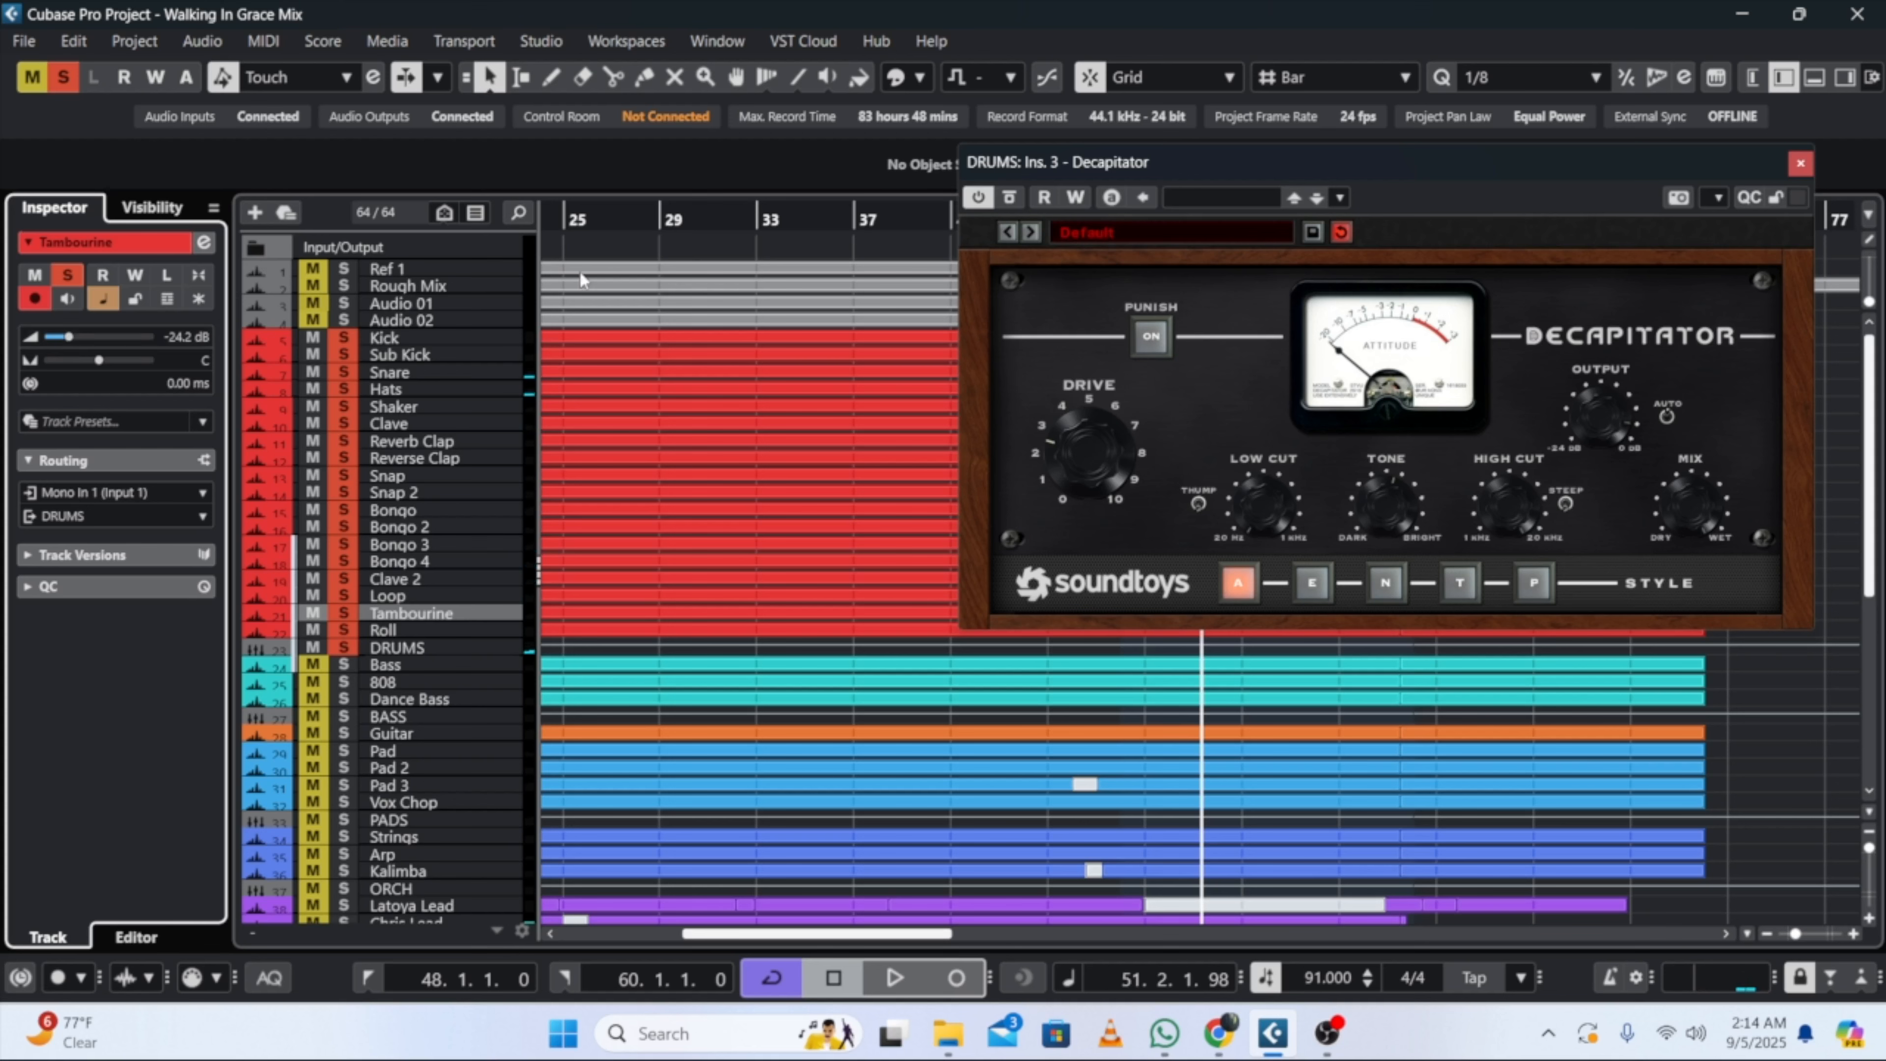
{"action": "left_click", "coordinate": [1805, 163]}
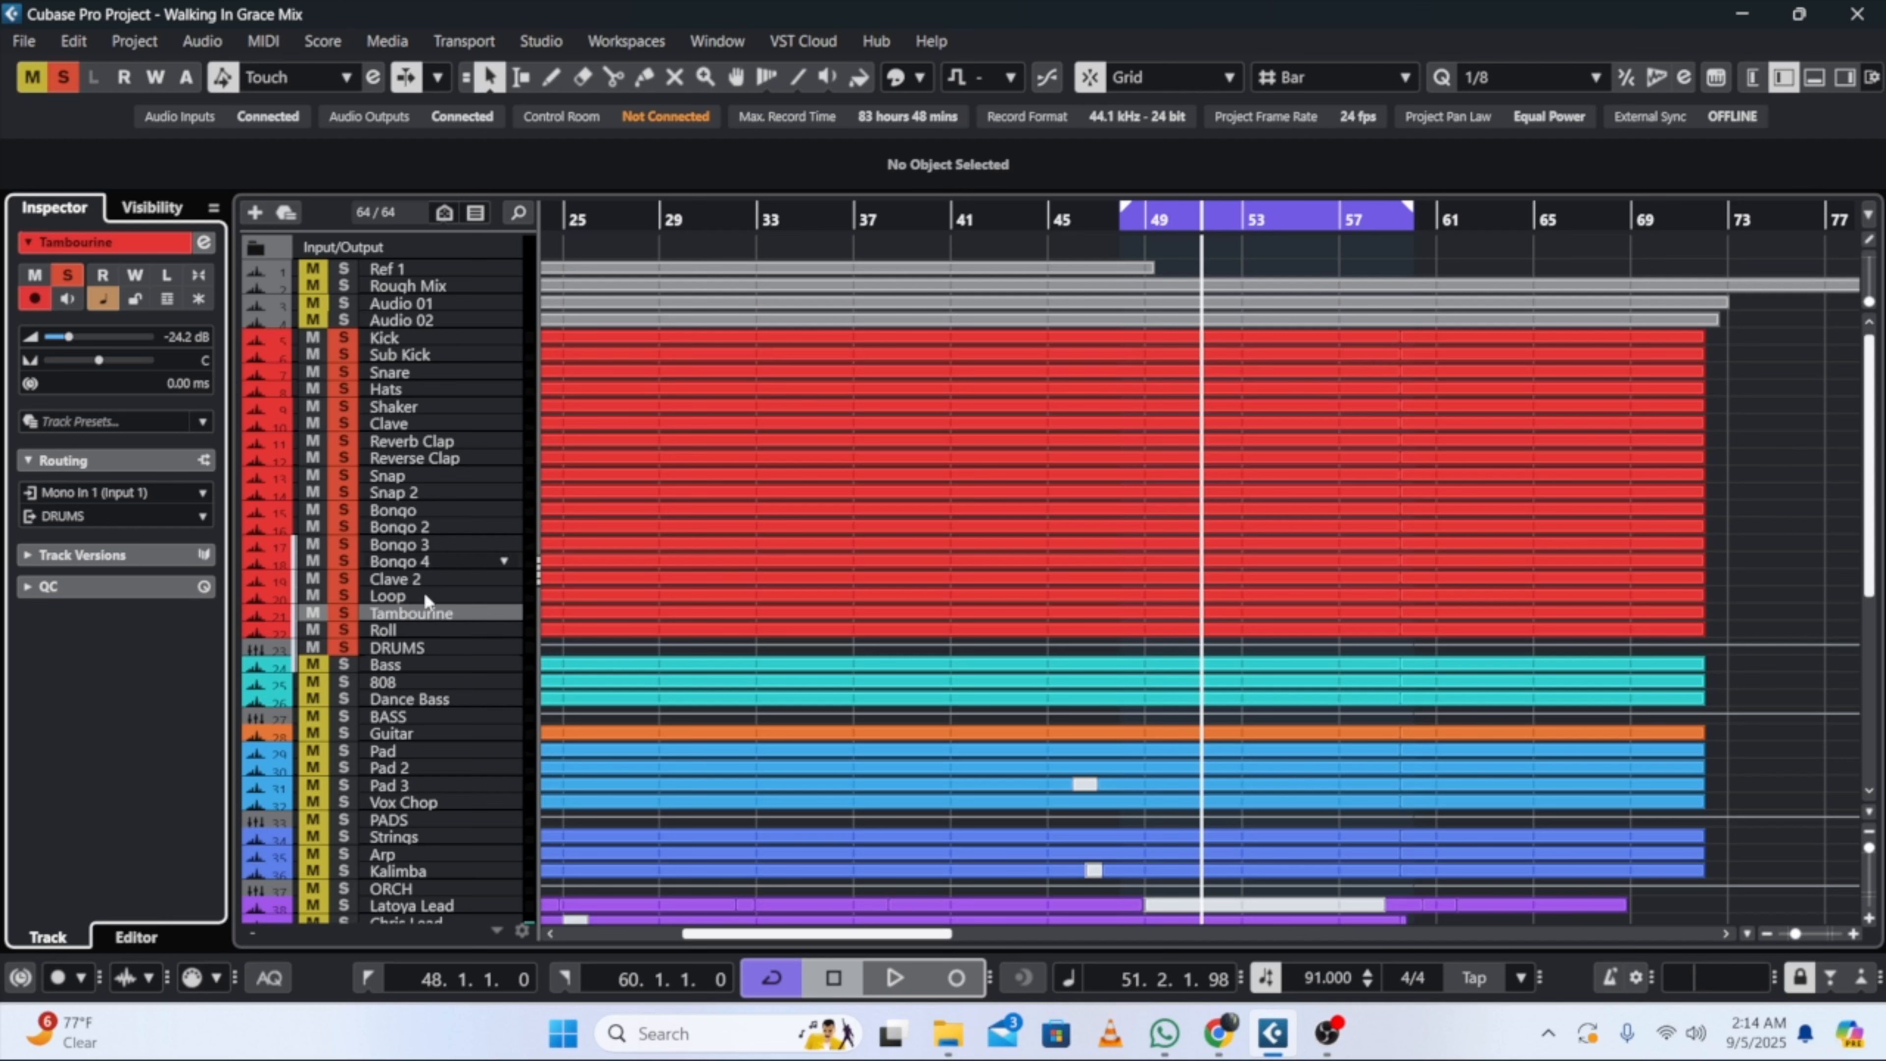
Step: Review the FabFilter Pro-Q 4 low cut on the DRUMS group during playback, then close the EQ and stop
{"action": "left_click", "coordinate": [382, 648]}
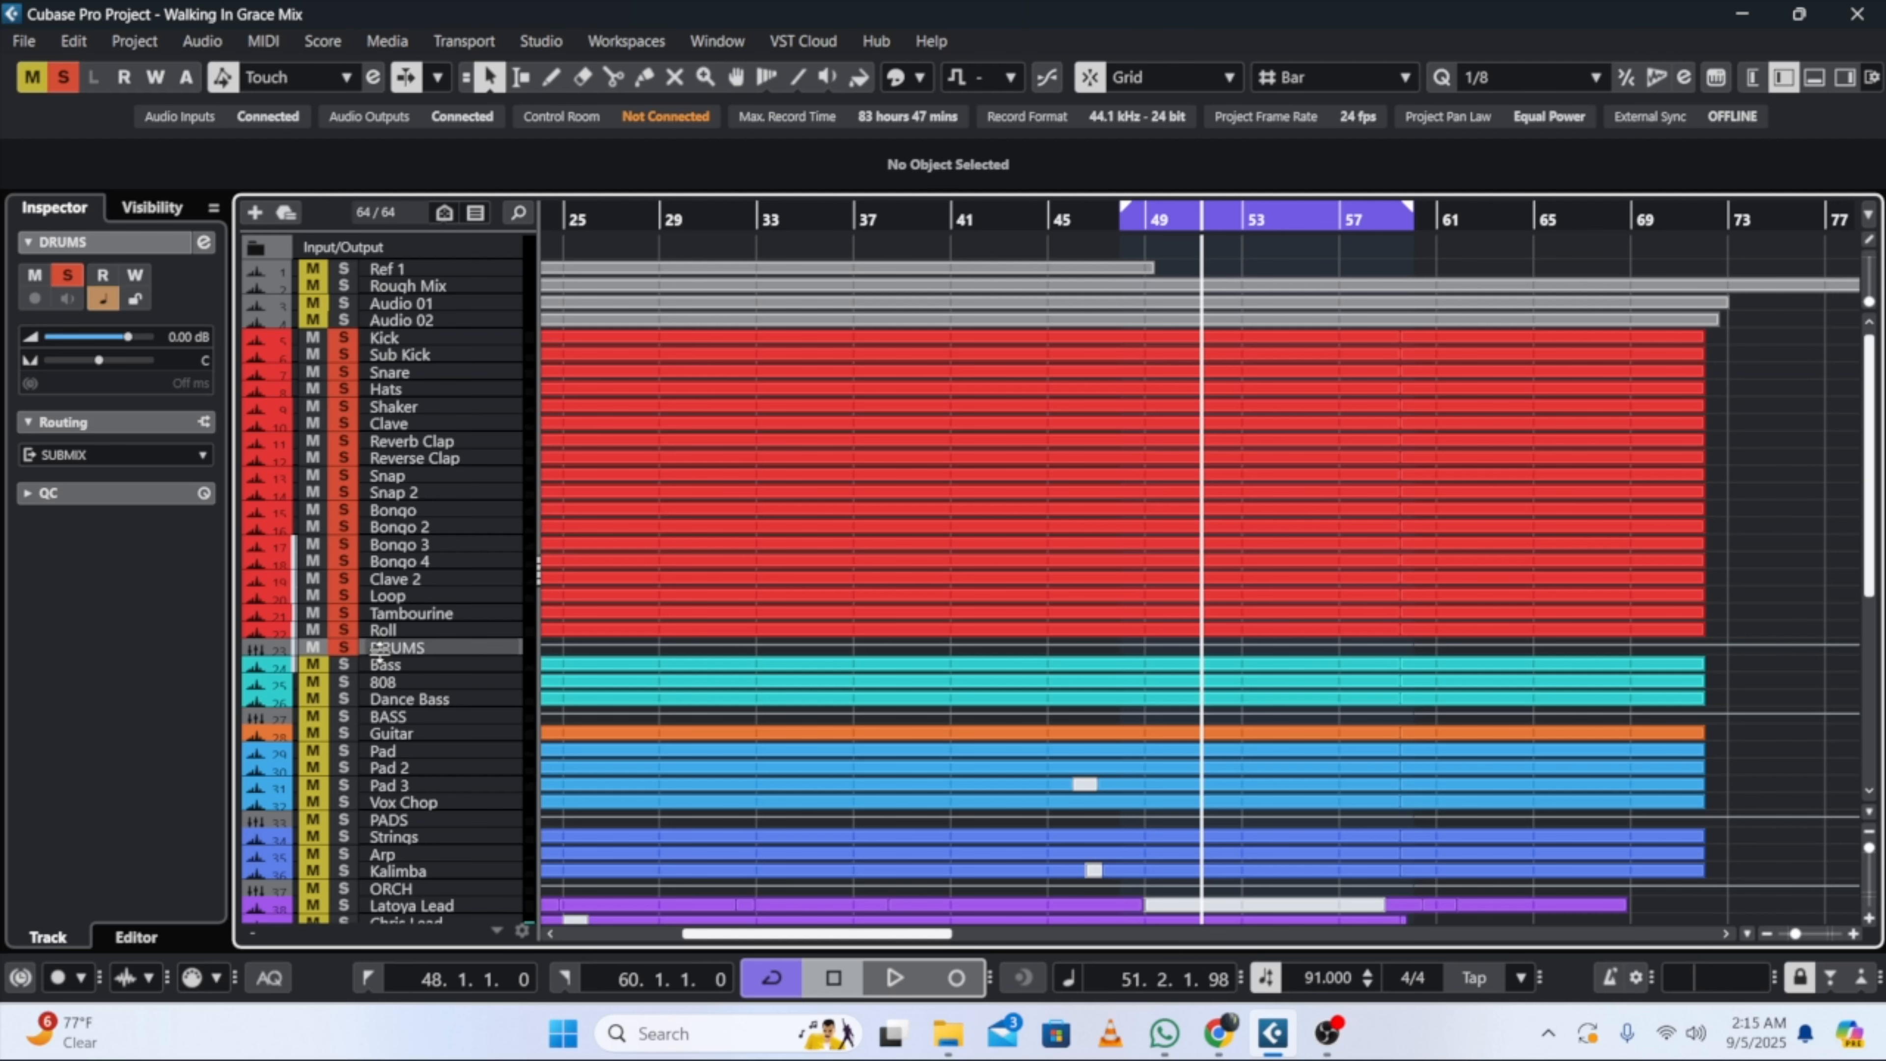
{"action": "left_click", "coordinate": [201, 251]}
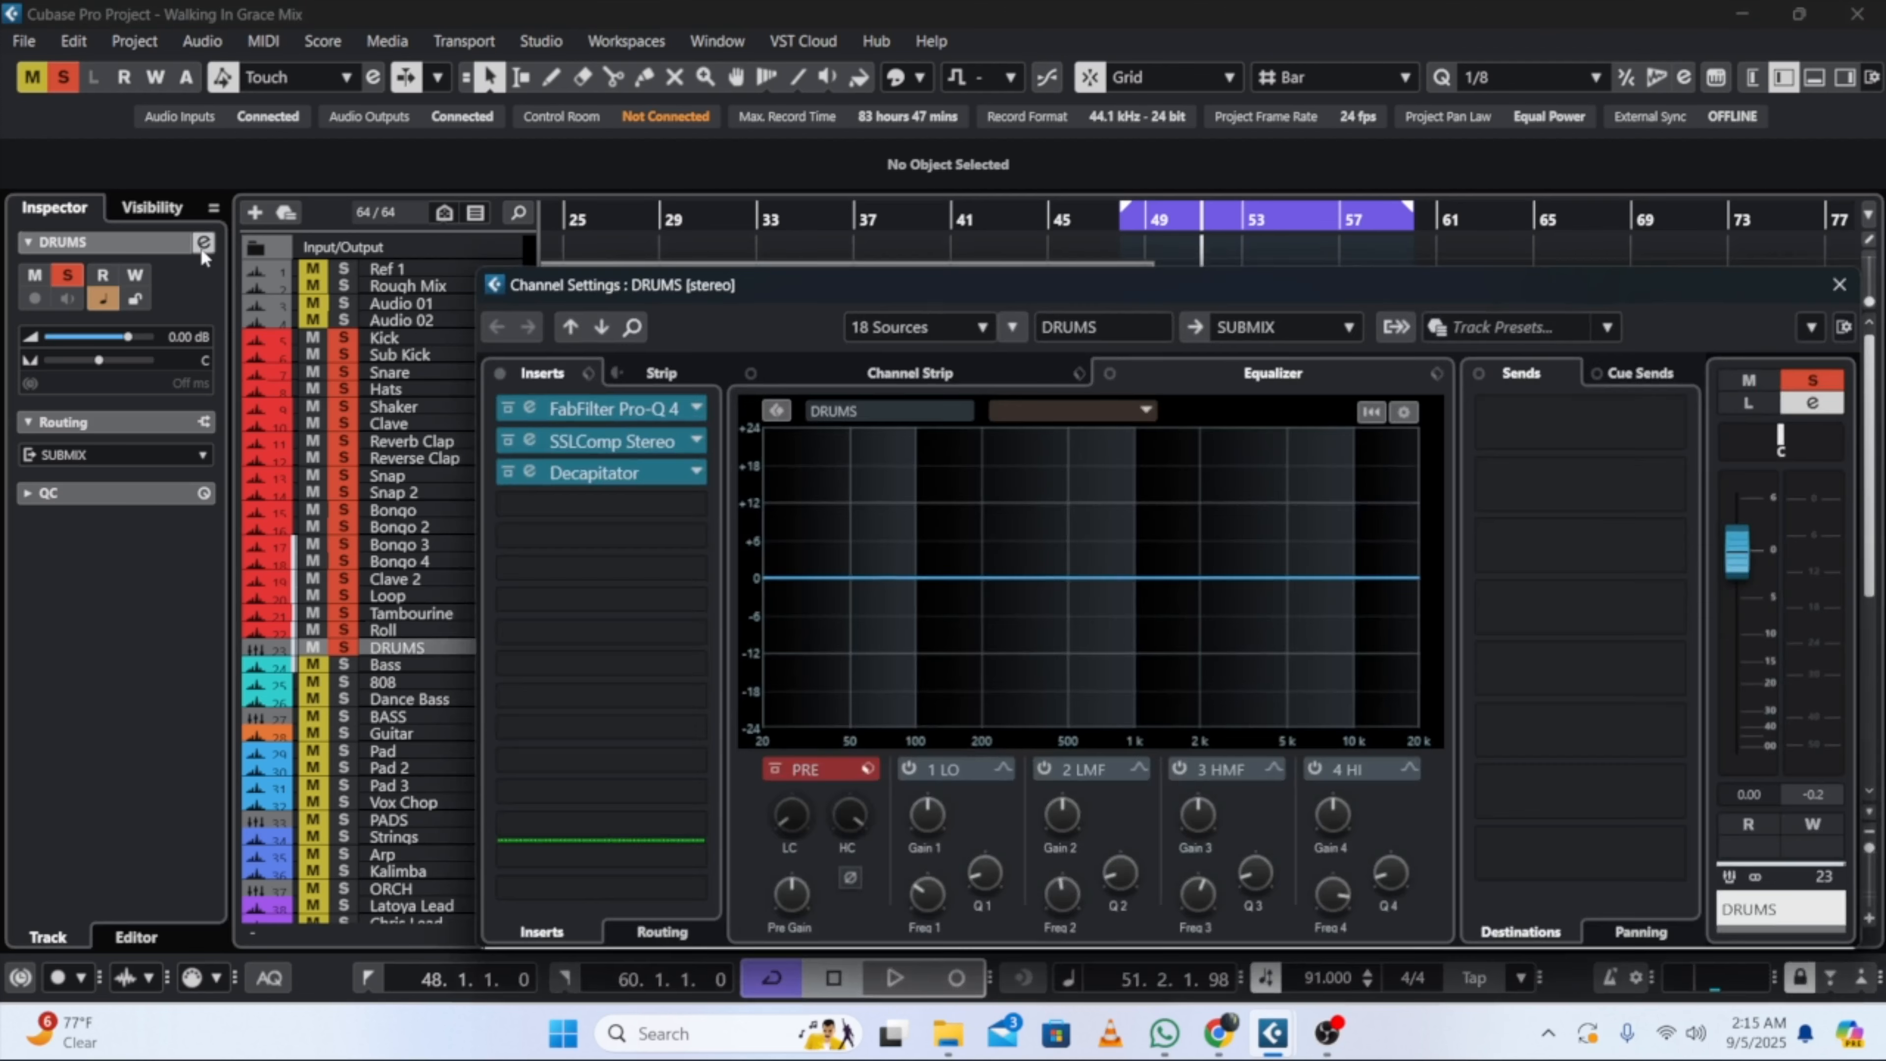
{"action": "left_click", "coordinate": [201, 248]}
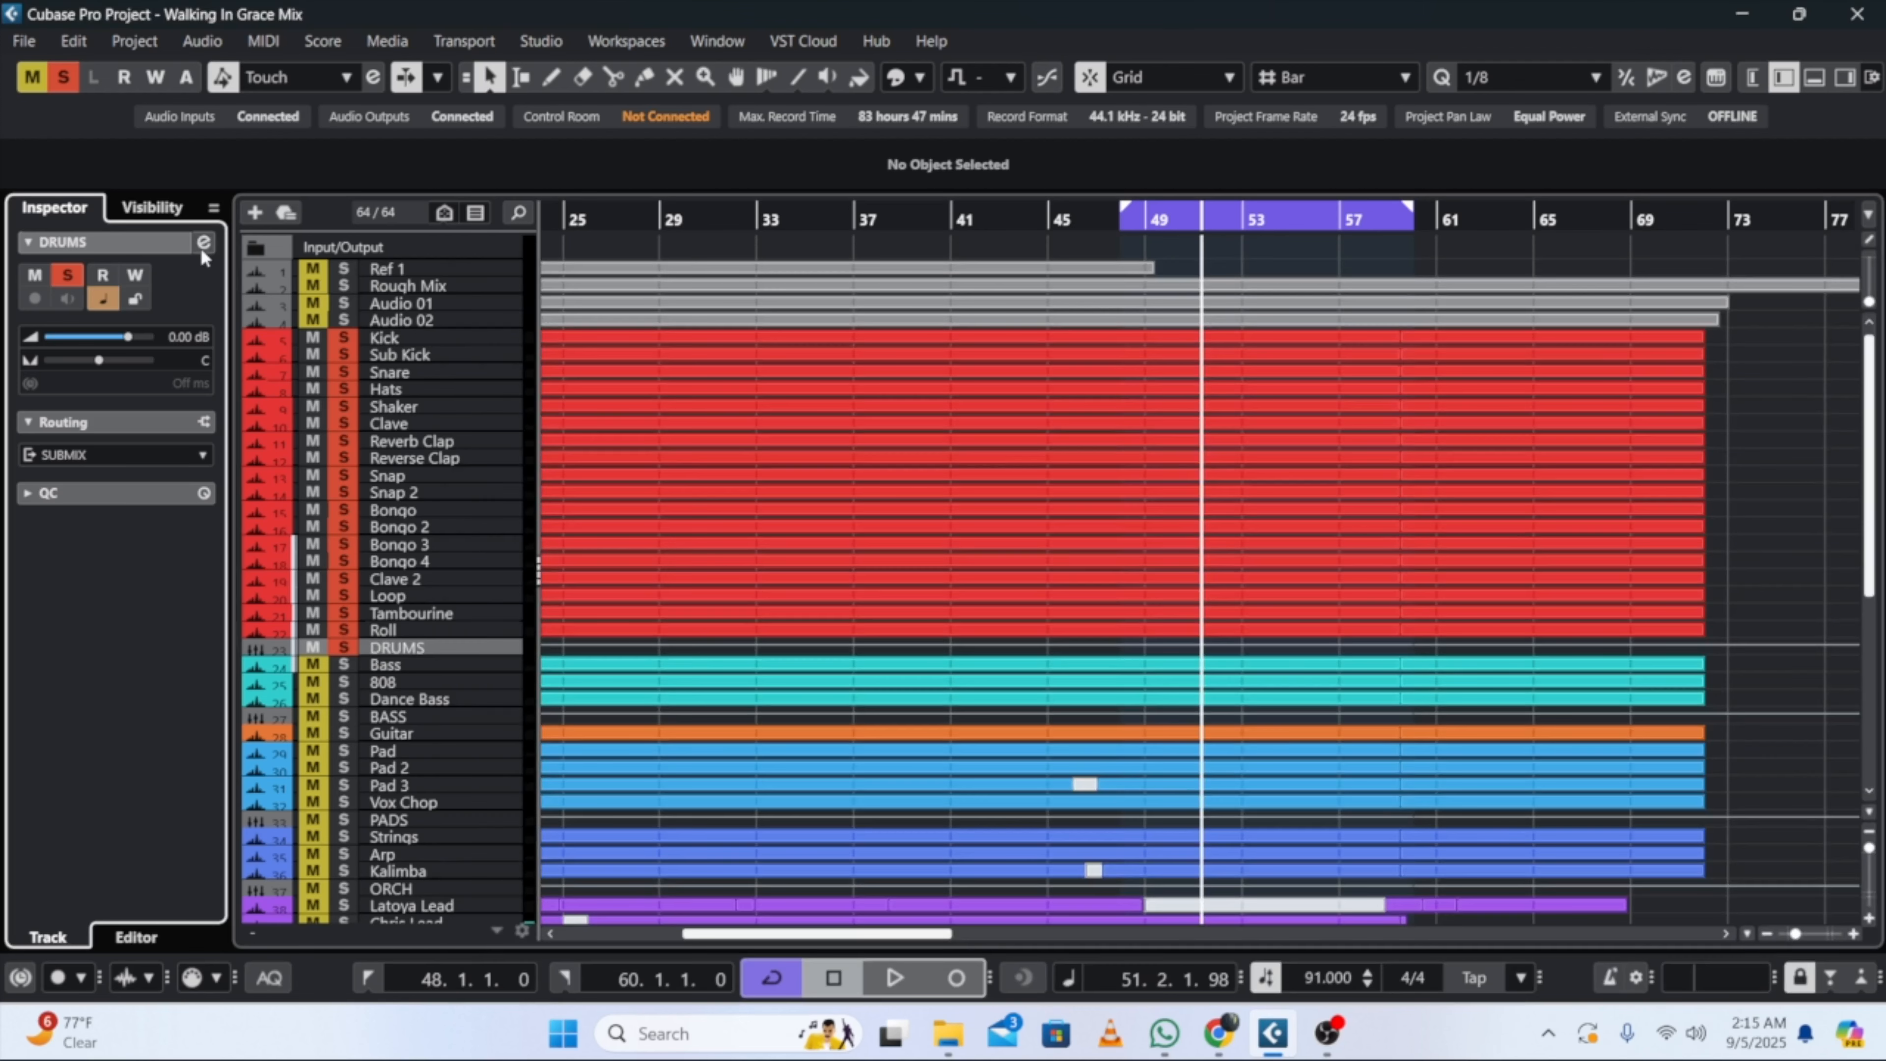
{"action": "left_click", "coordinate": [202, 249]}
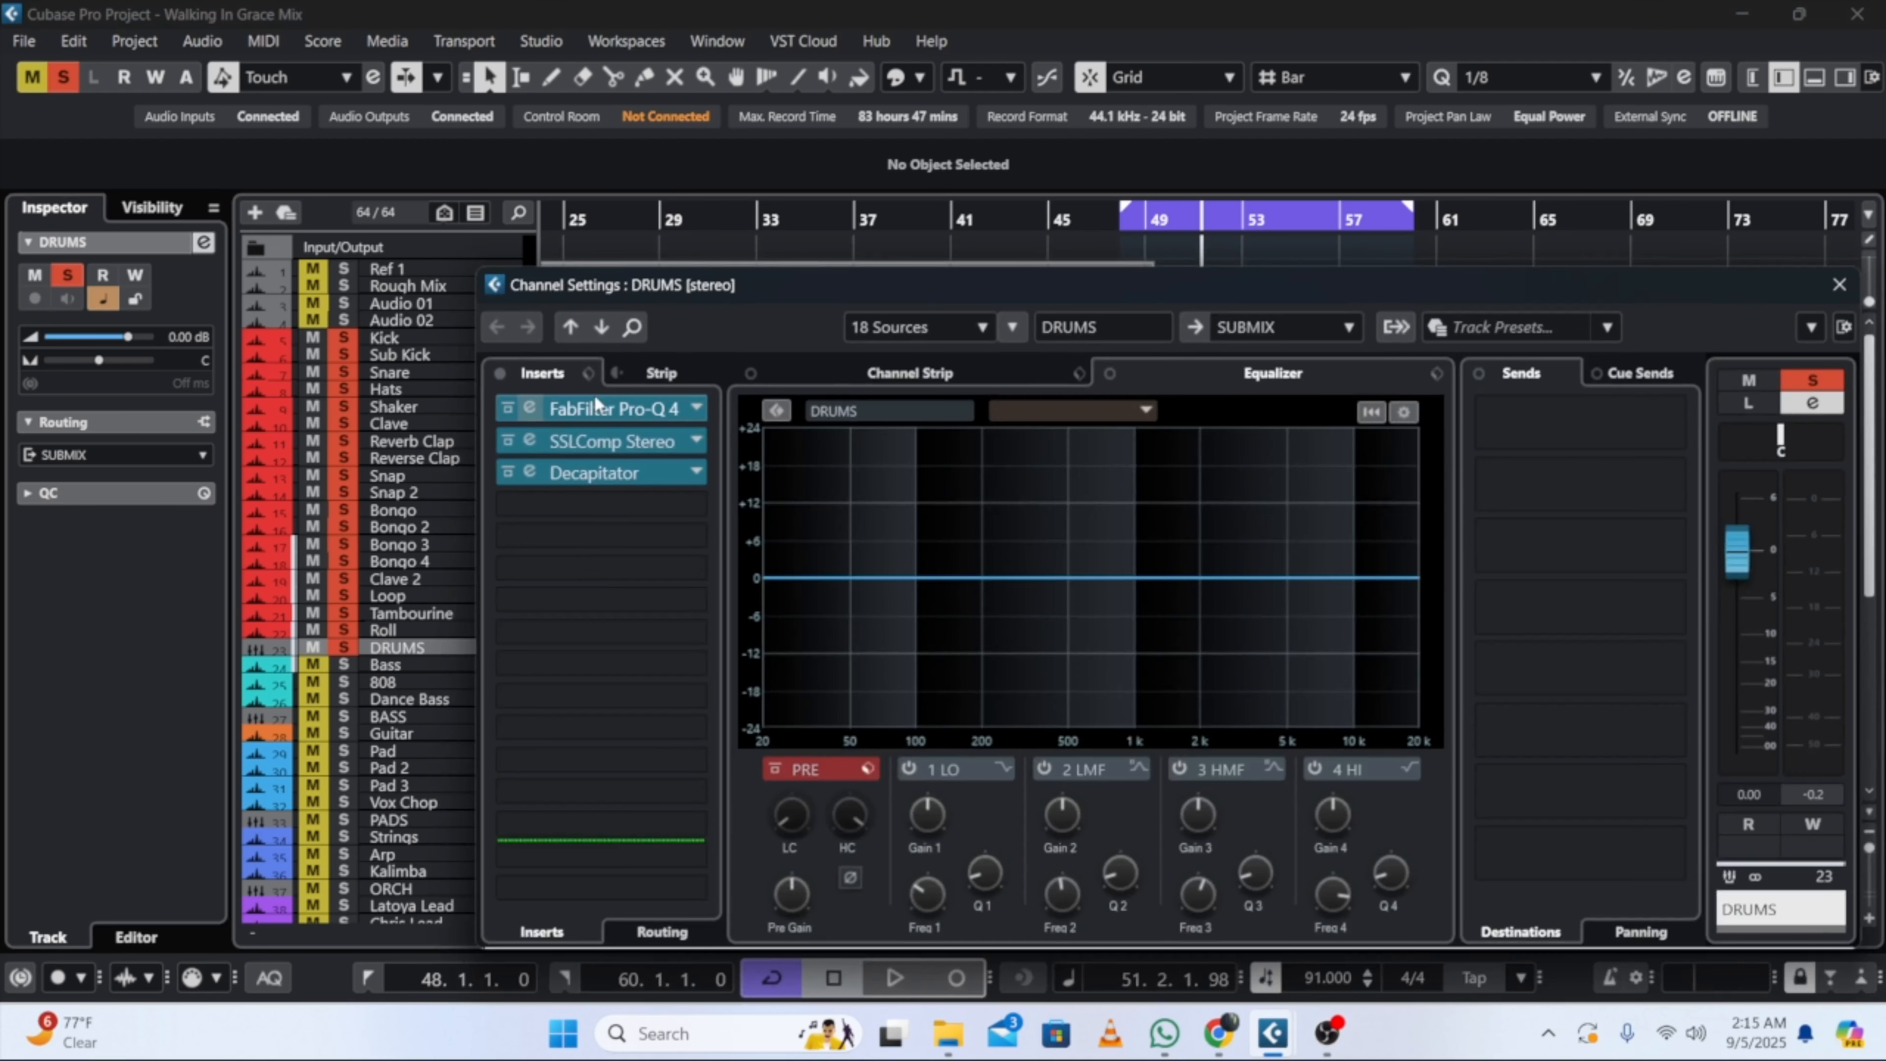
{"action": "left_click", "coordinate": [535, 405]}
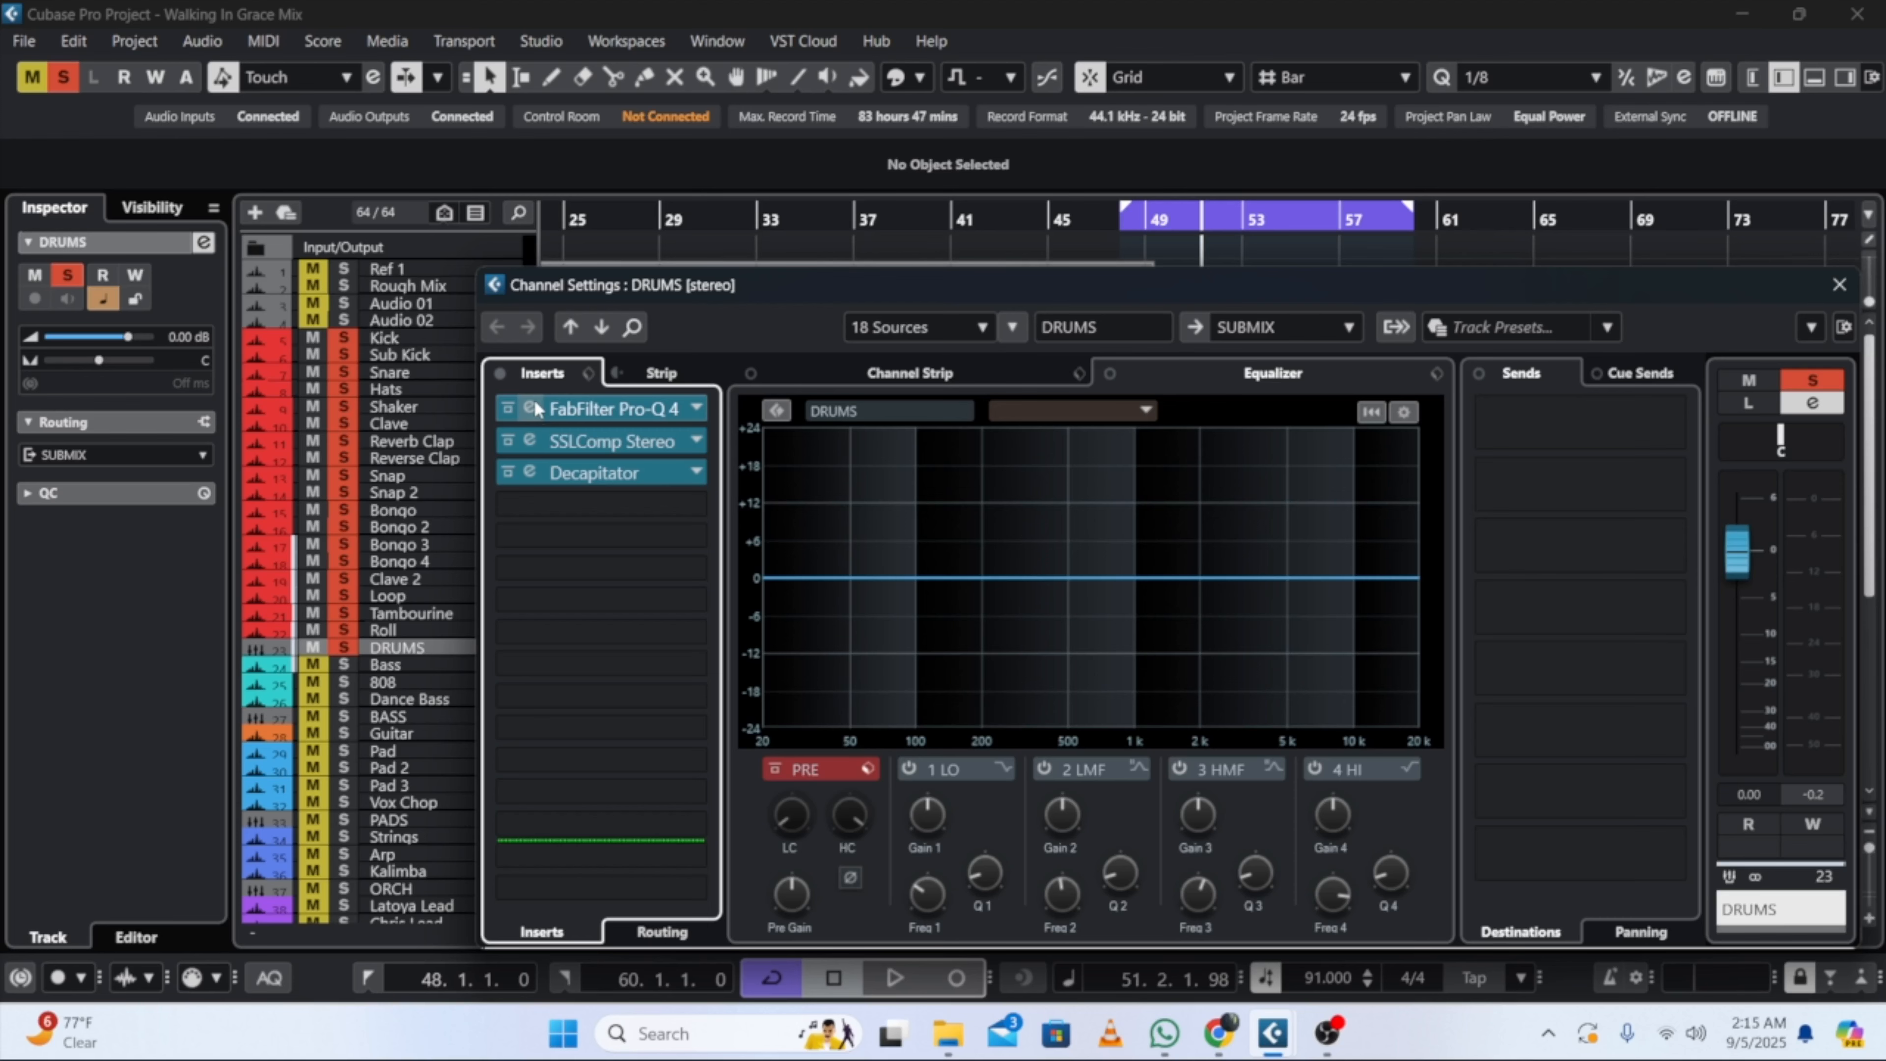
{"action": "left_click", "coordinate": [533, 401]}
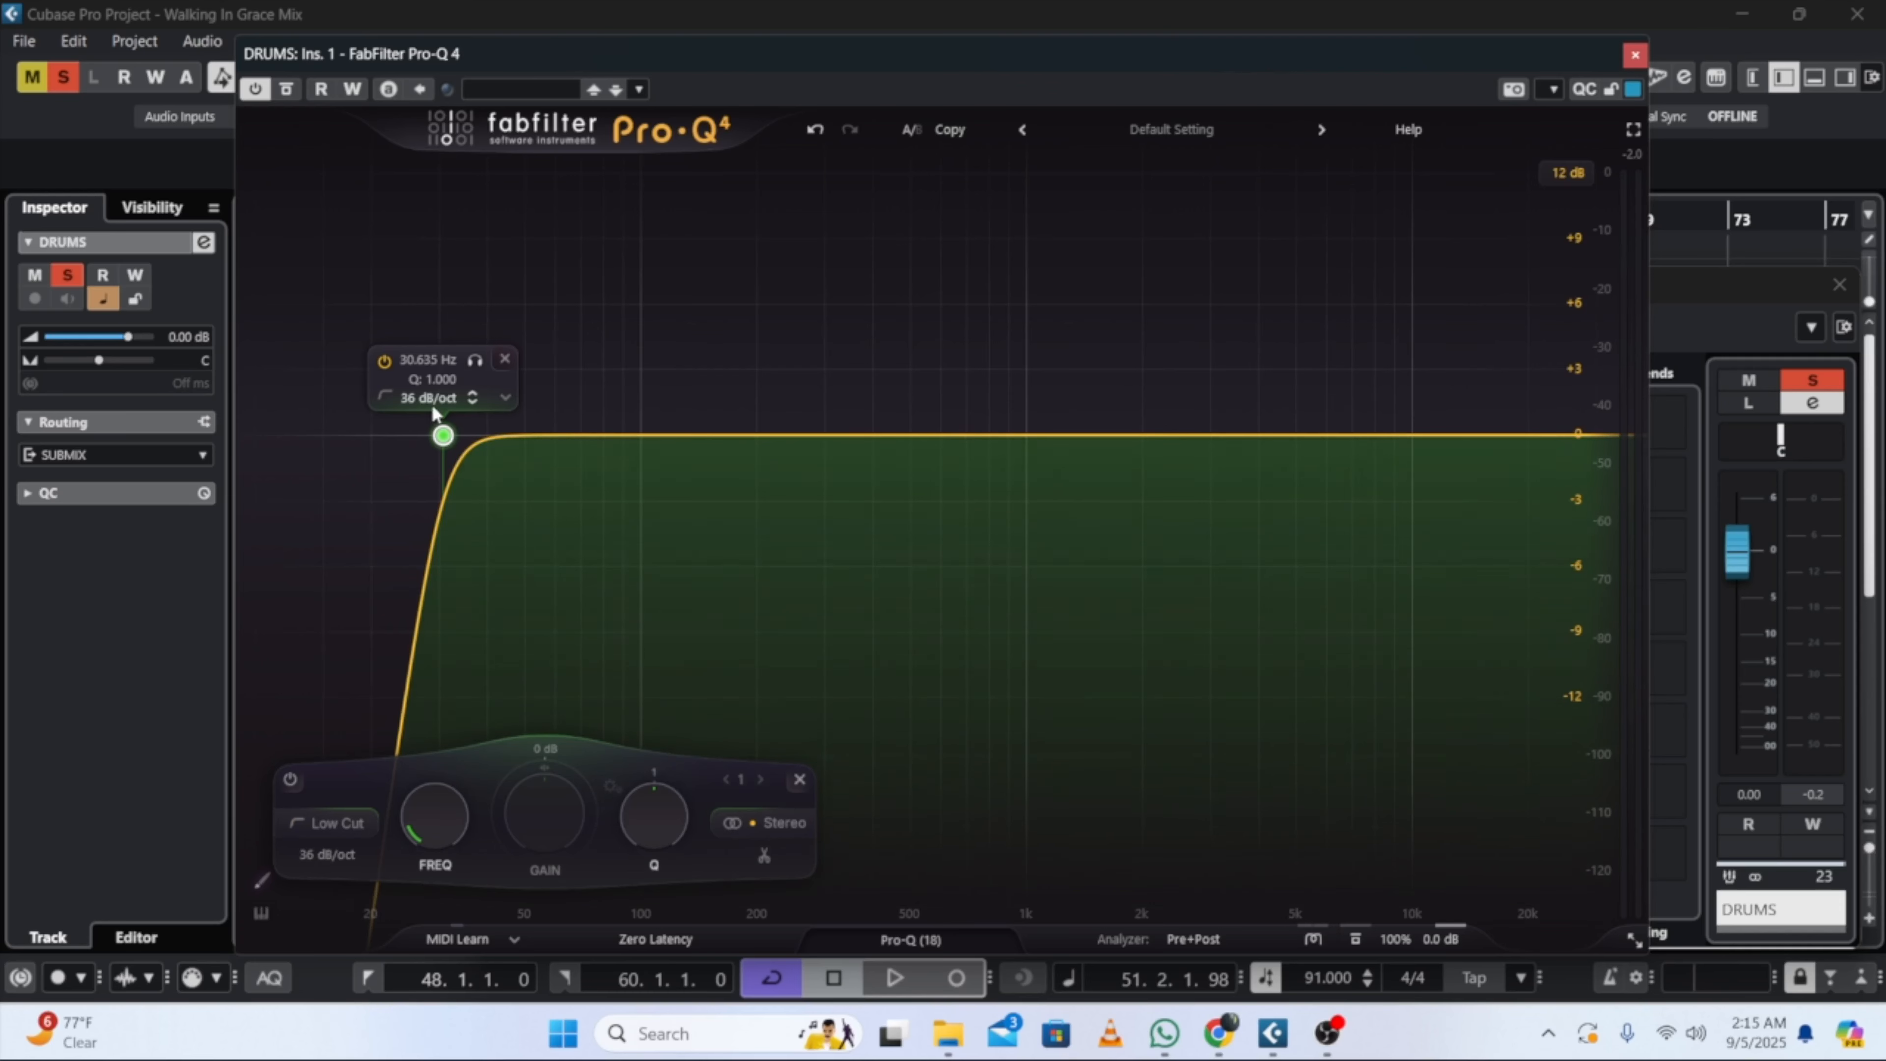
{"action": "key", "text": "space"}
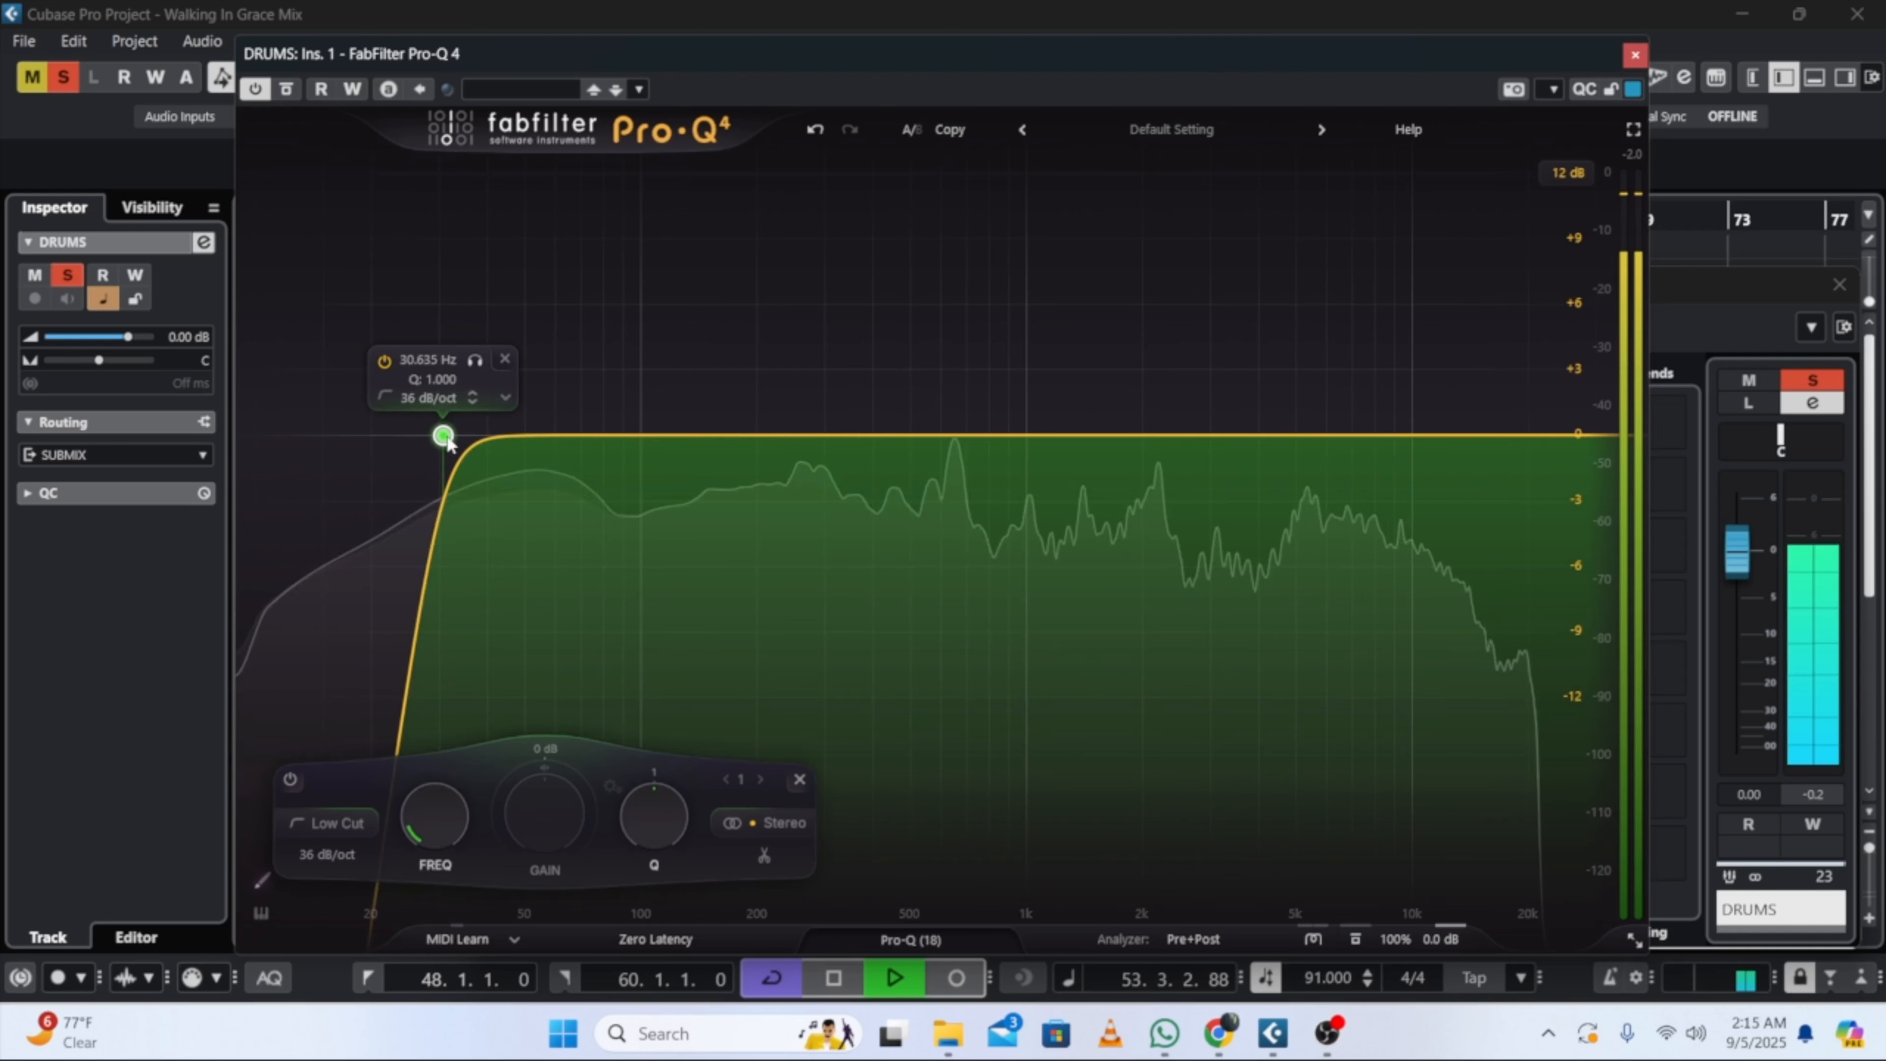
{"action": "left_click", "coordinate": [1594, 90]}
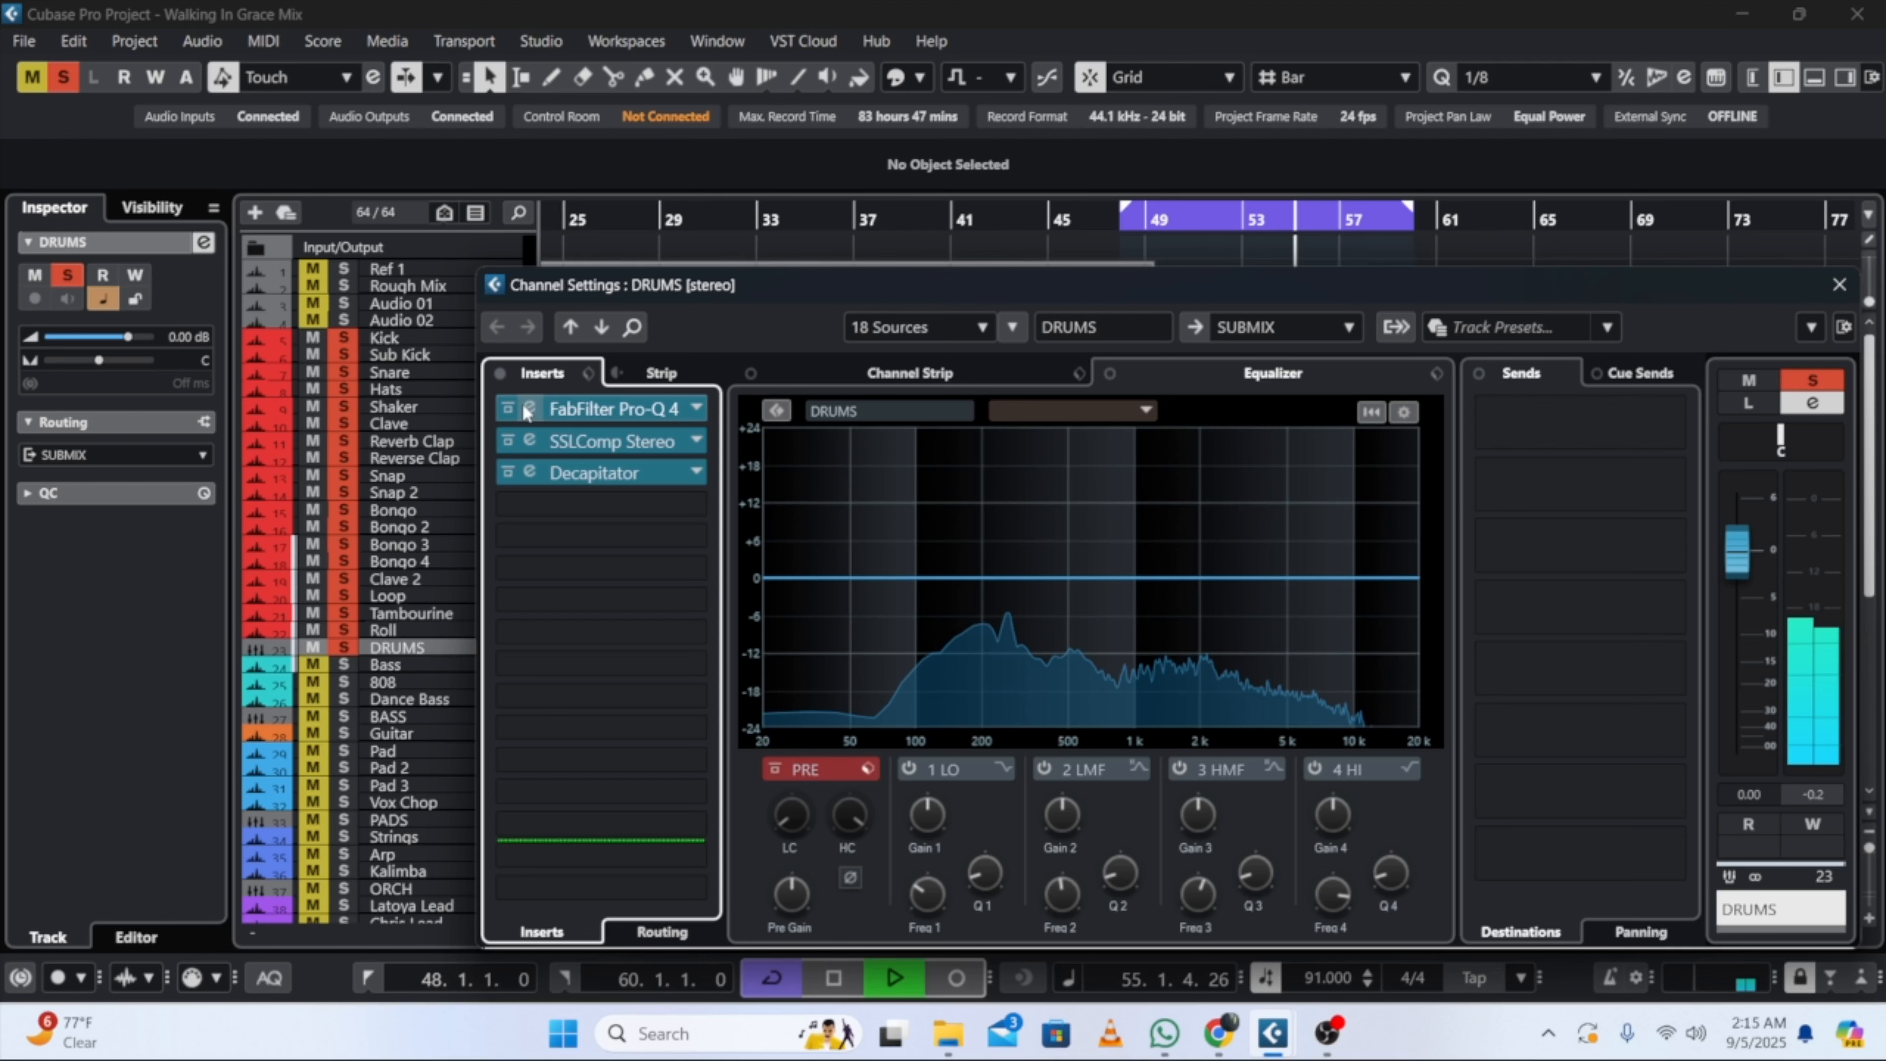
{"action": "left_click", "coordinate": [529, 408]}
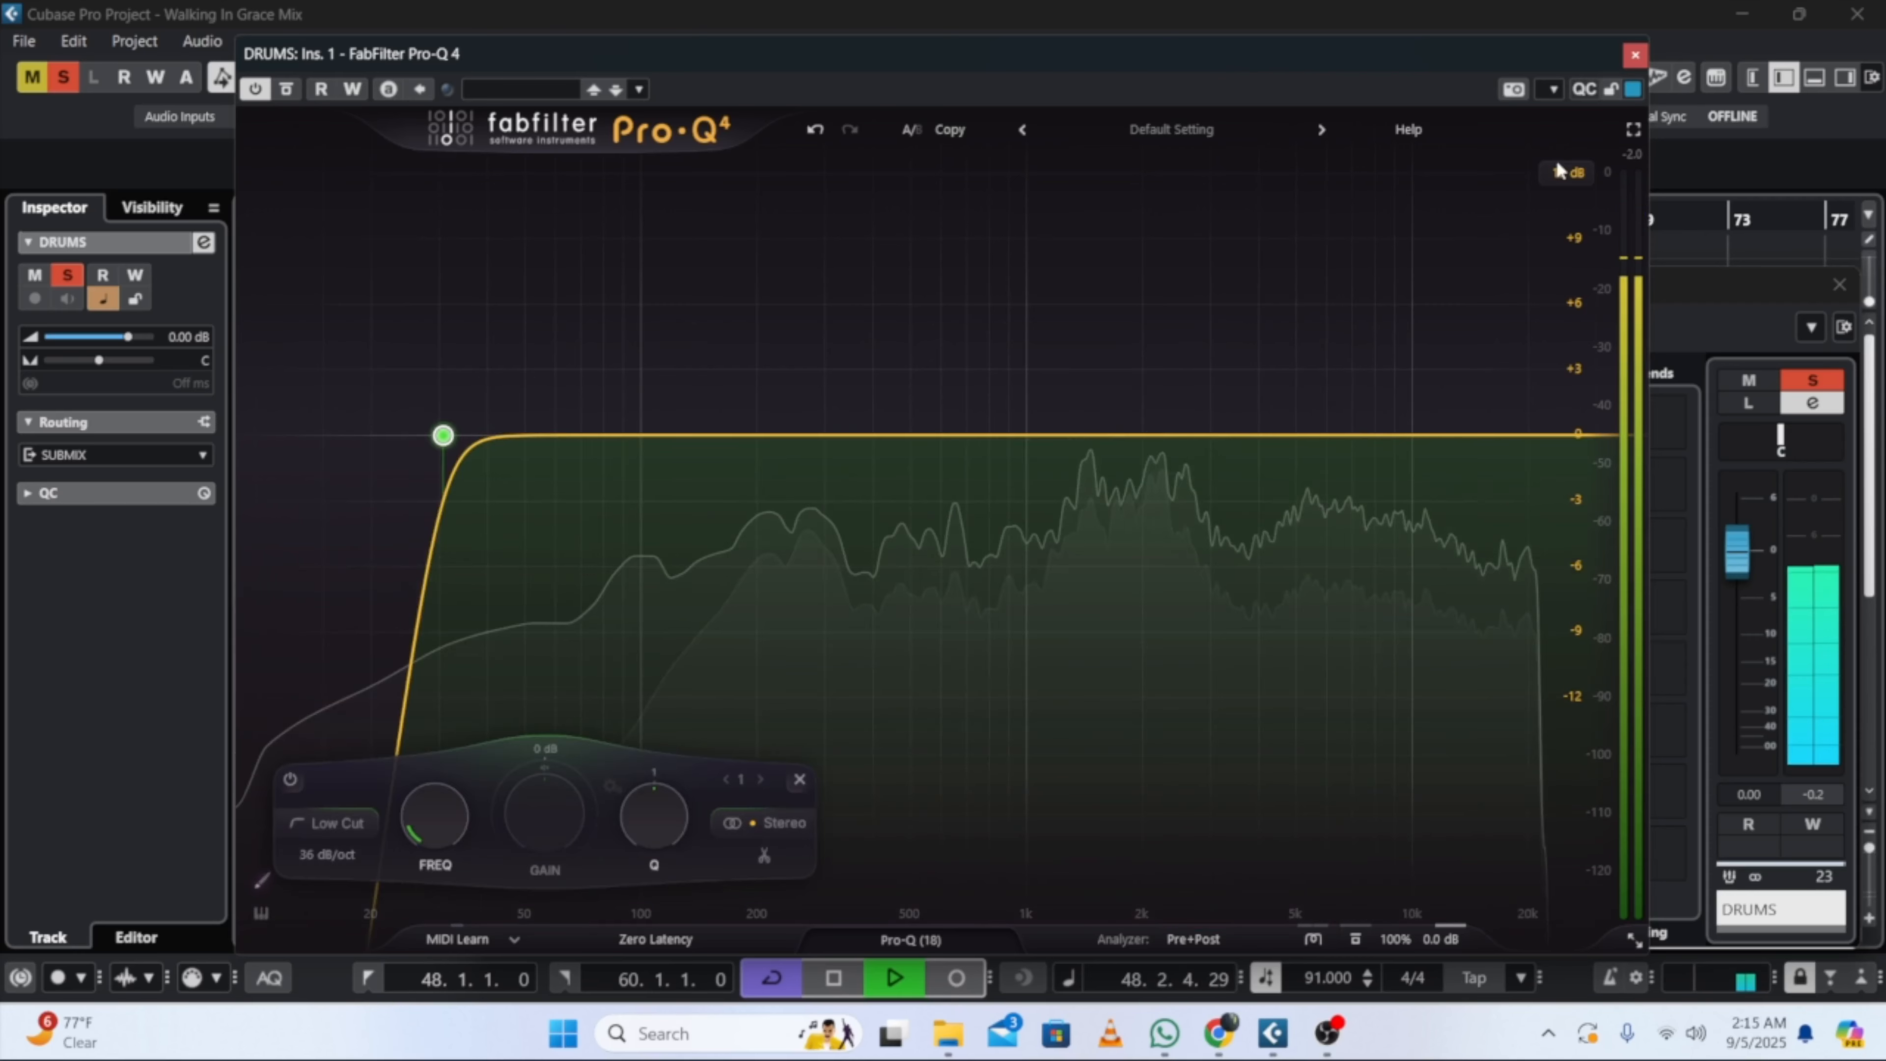
{"action": "left_click", "coordinate": [1635, 55]}
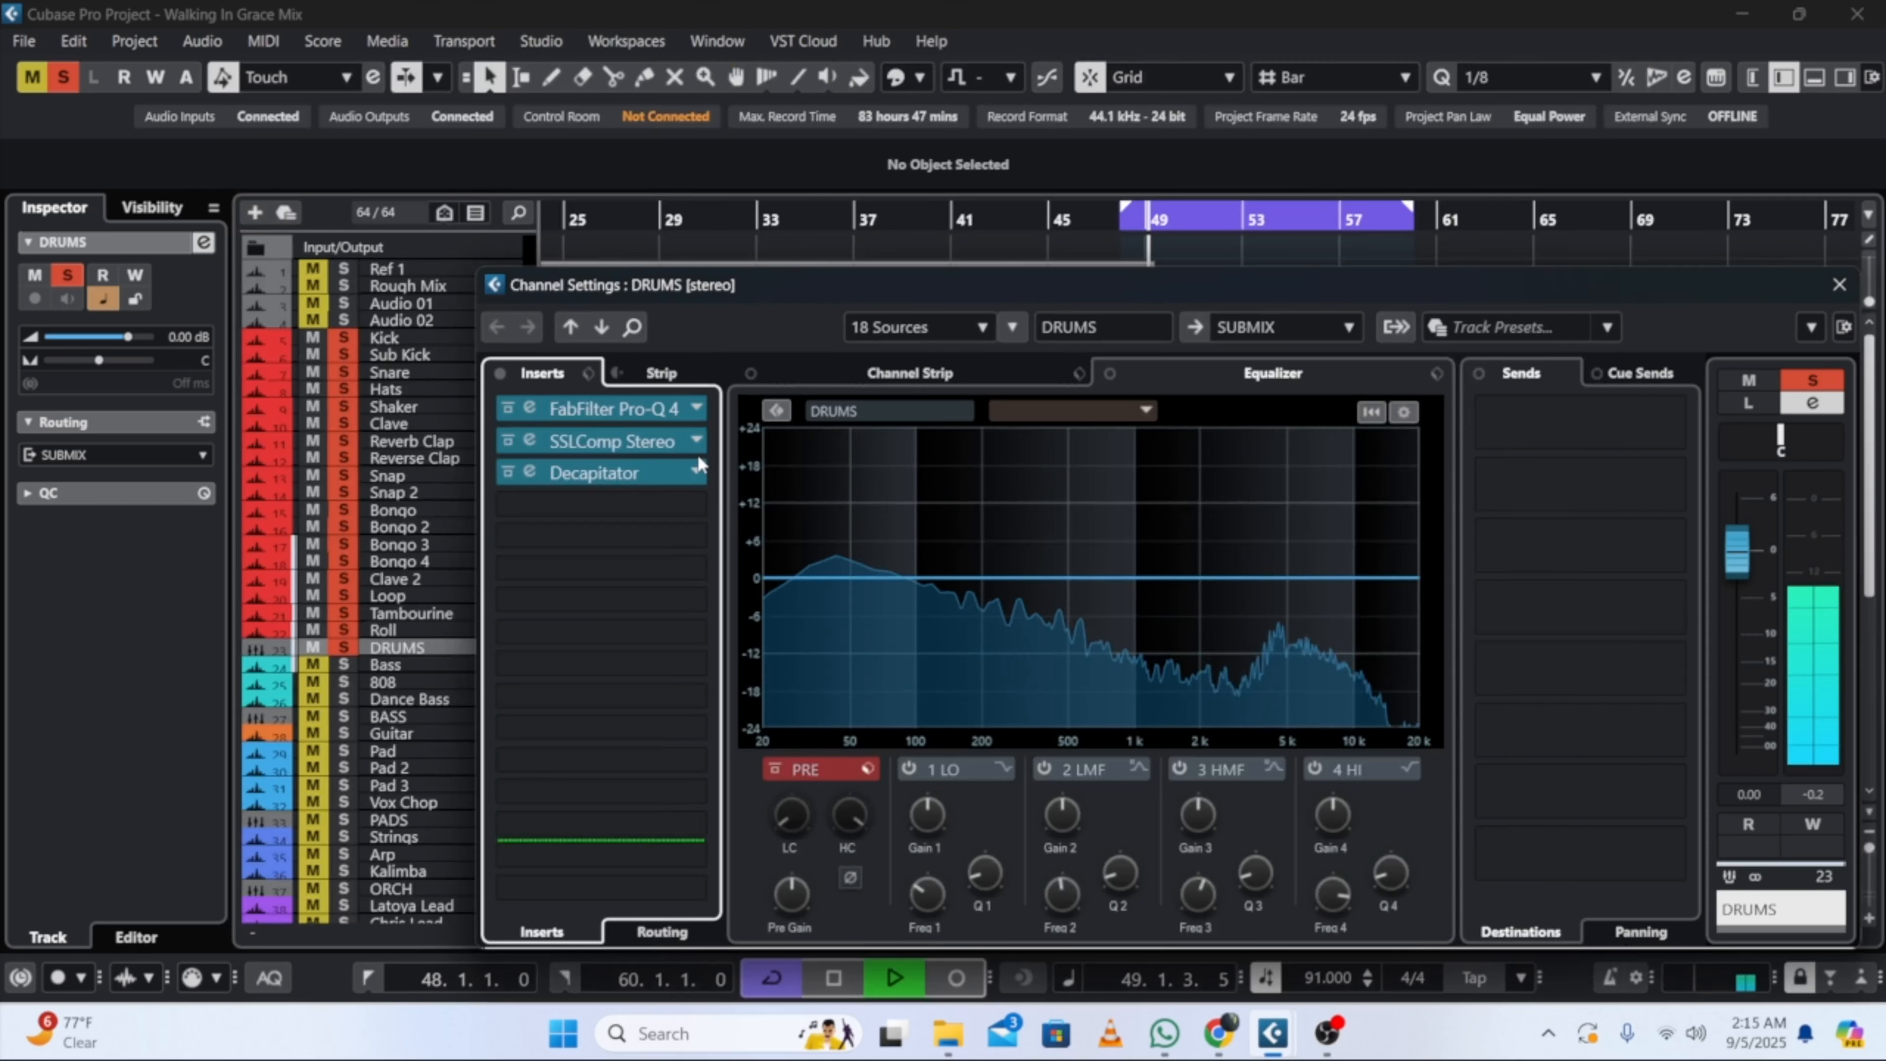
{"action": "key", "text": "space"}
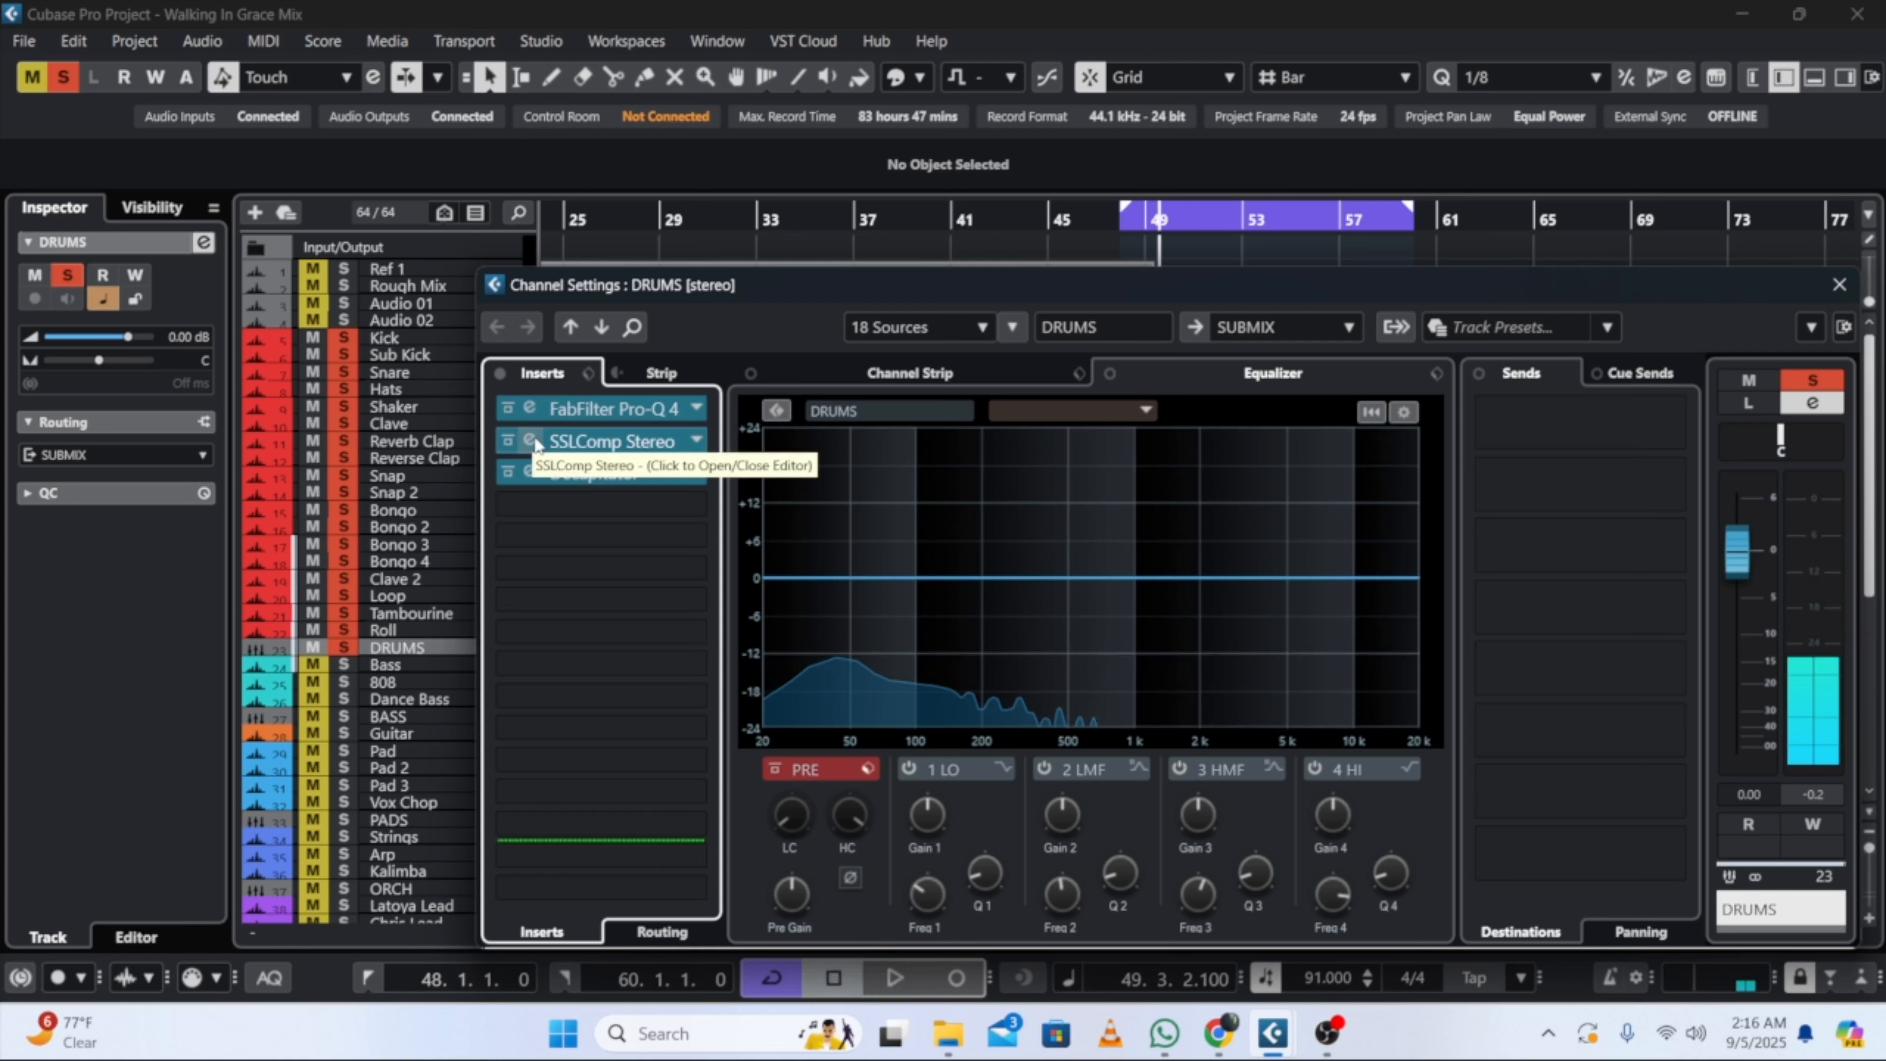
Step: Check the SSLComp Stereo and Decapitator editors on the DRUMS group during playback with channel settings closed
{"action": "left_click", "coordinate": [531, 441]}
{"action": "key", "text": "space"}
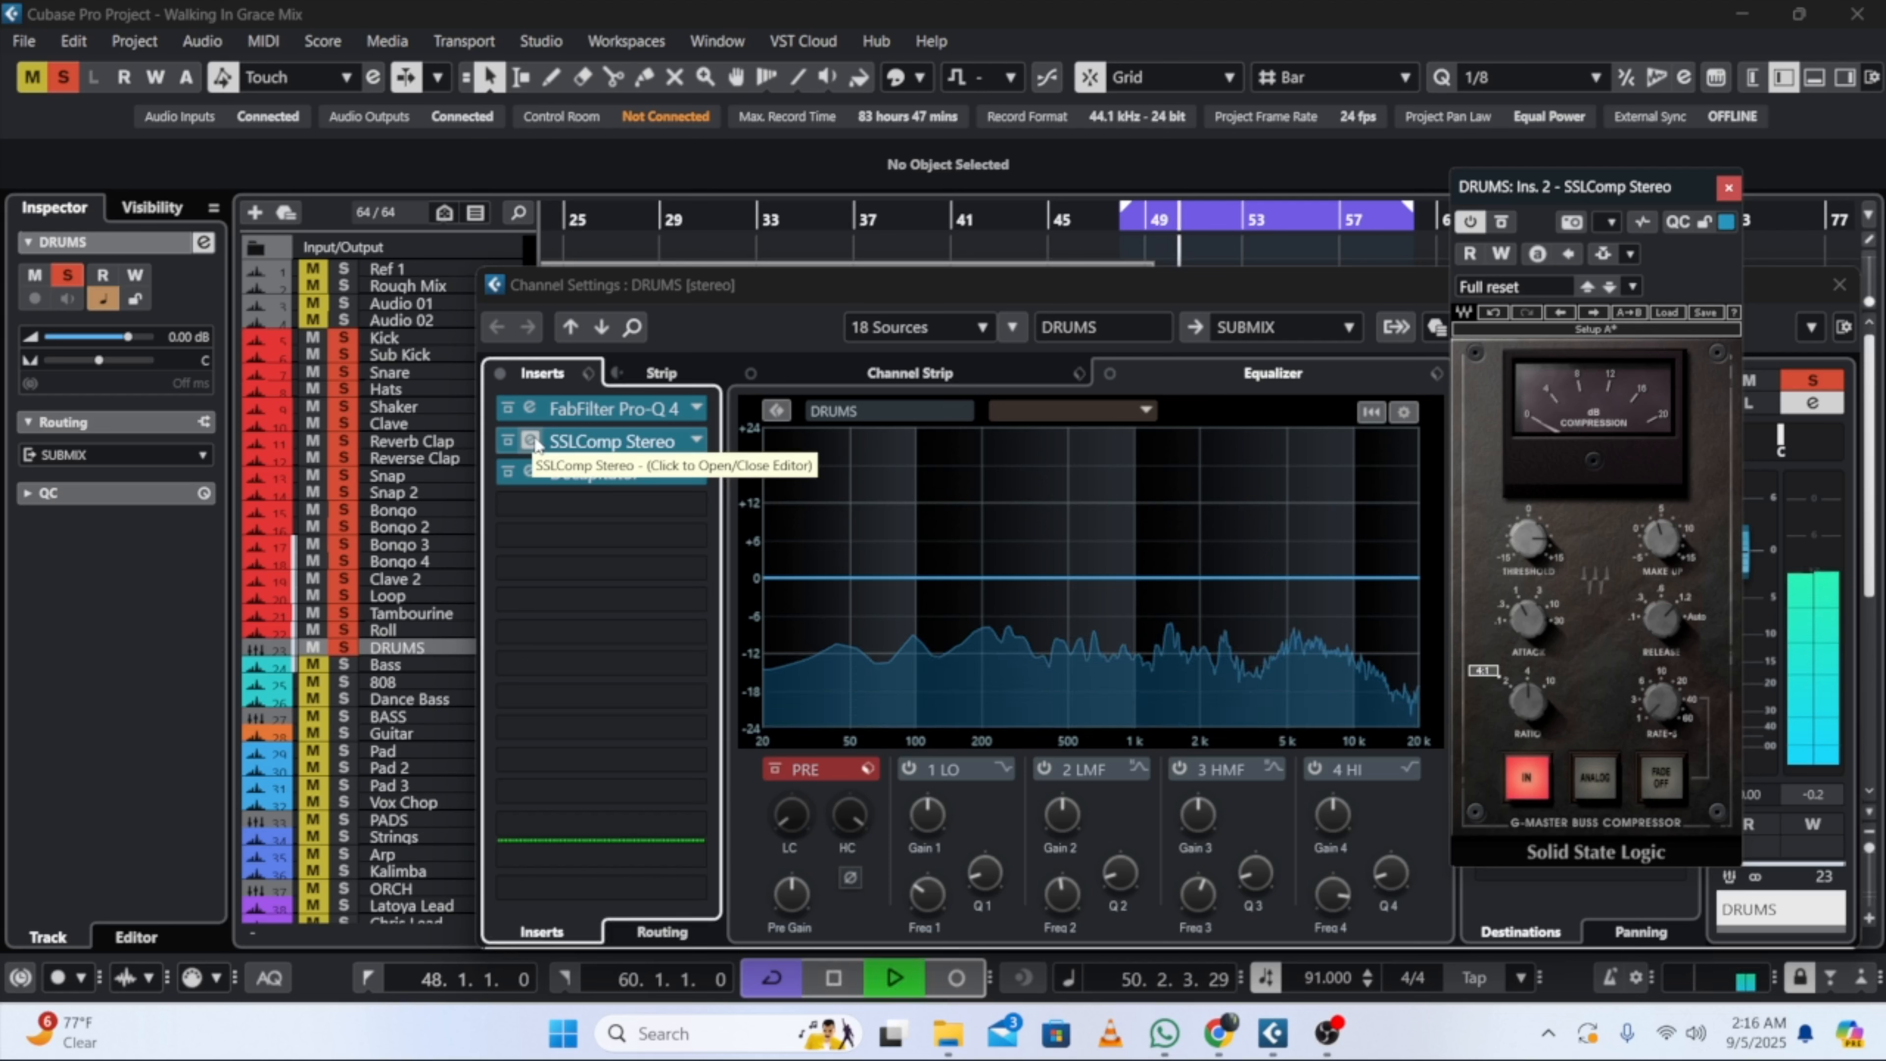
{"action": "left_click", "coordinate": [539, 481]}
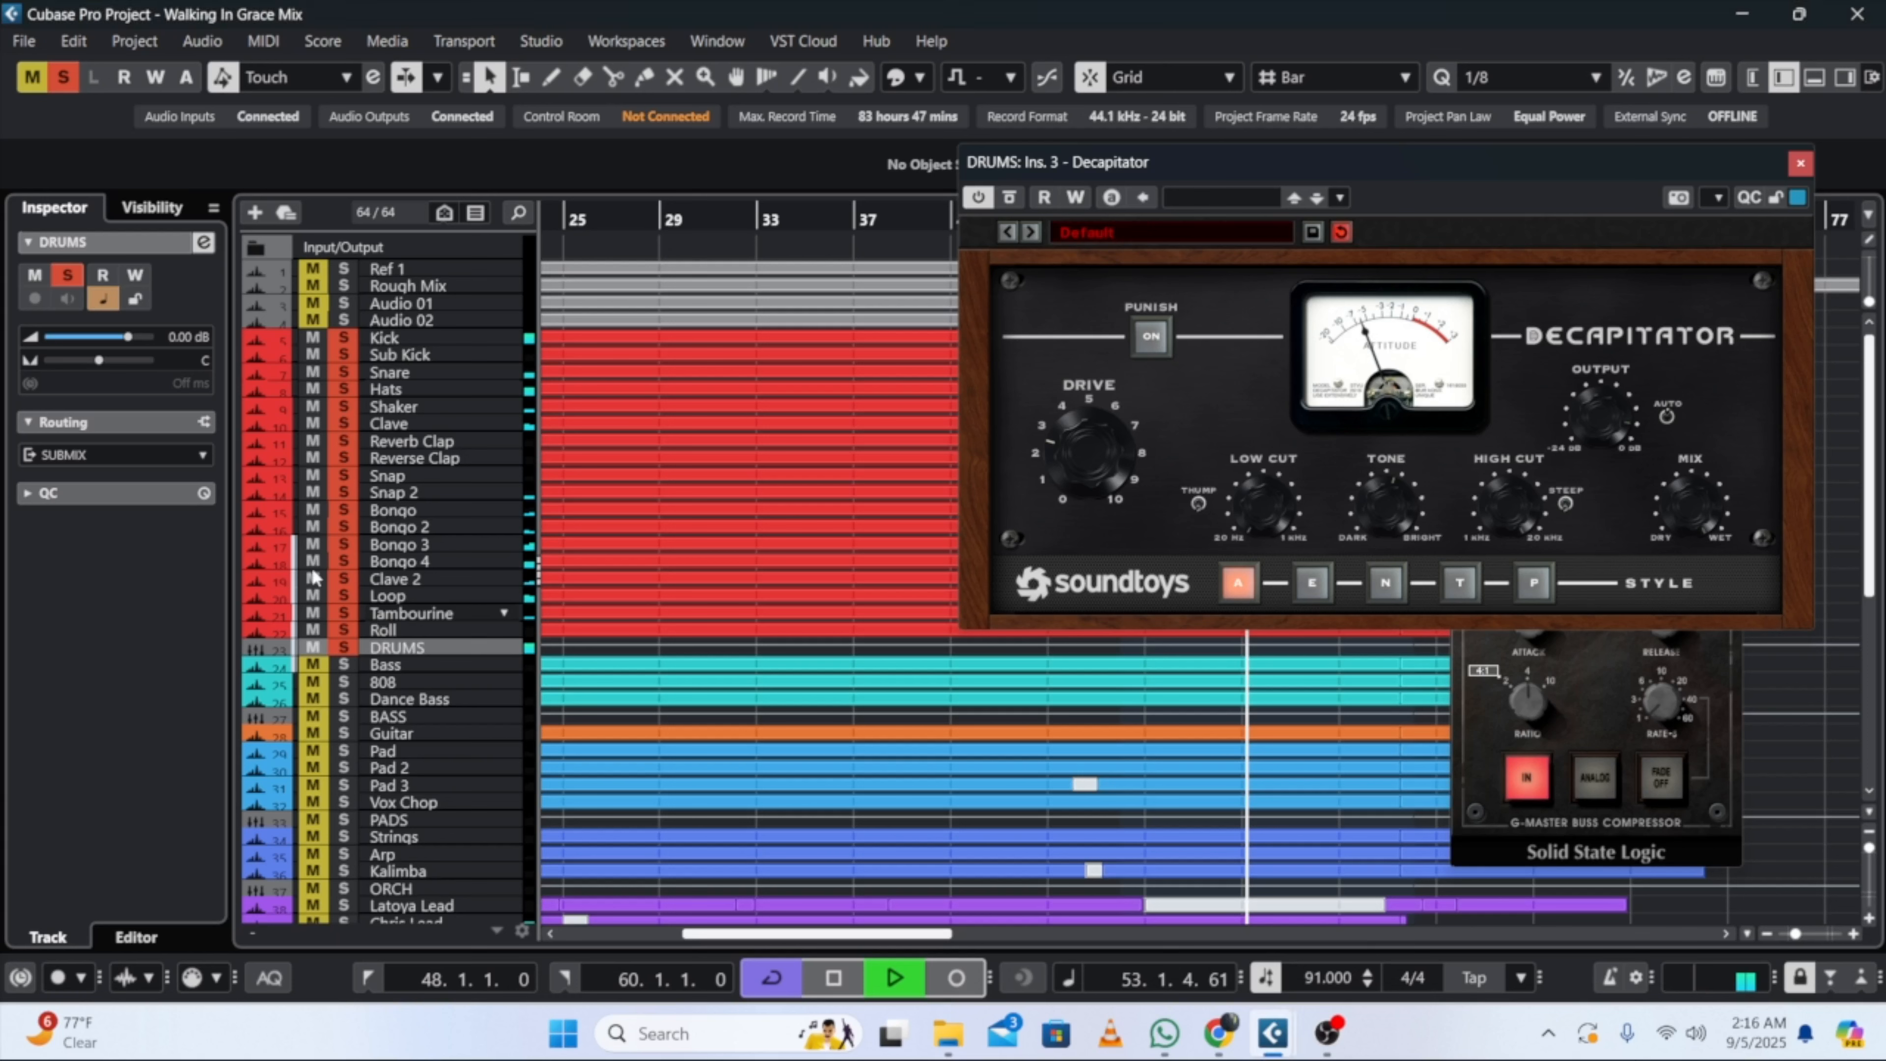
Step: Set the Tambourine track's level to -29.2 dB during playback of the soloed drums
{"action": "left_click", "coordinate": [417, 604]}
{"action": "left_click_drag", "start_coordinate": [69, 338], "coordinate": [61, 334]}
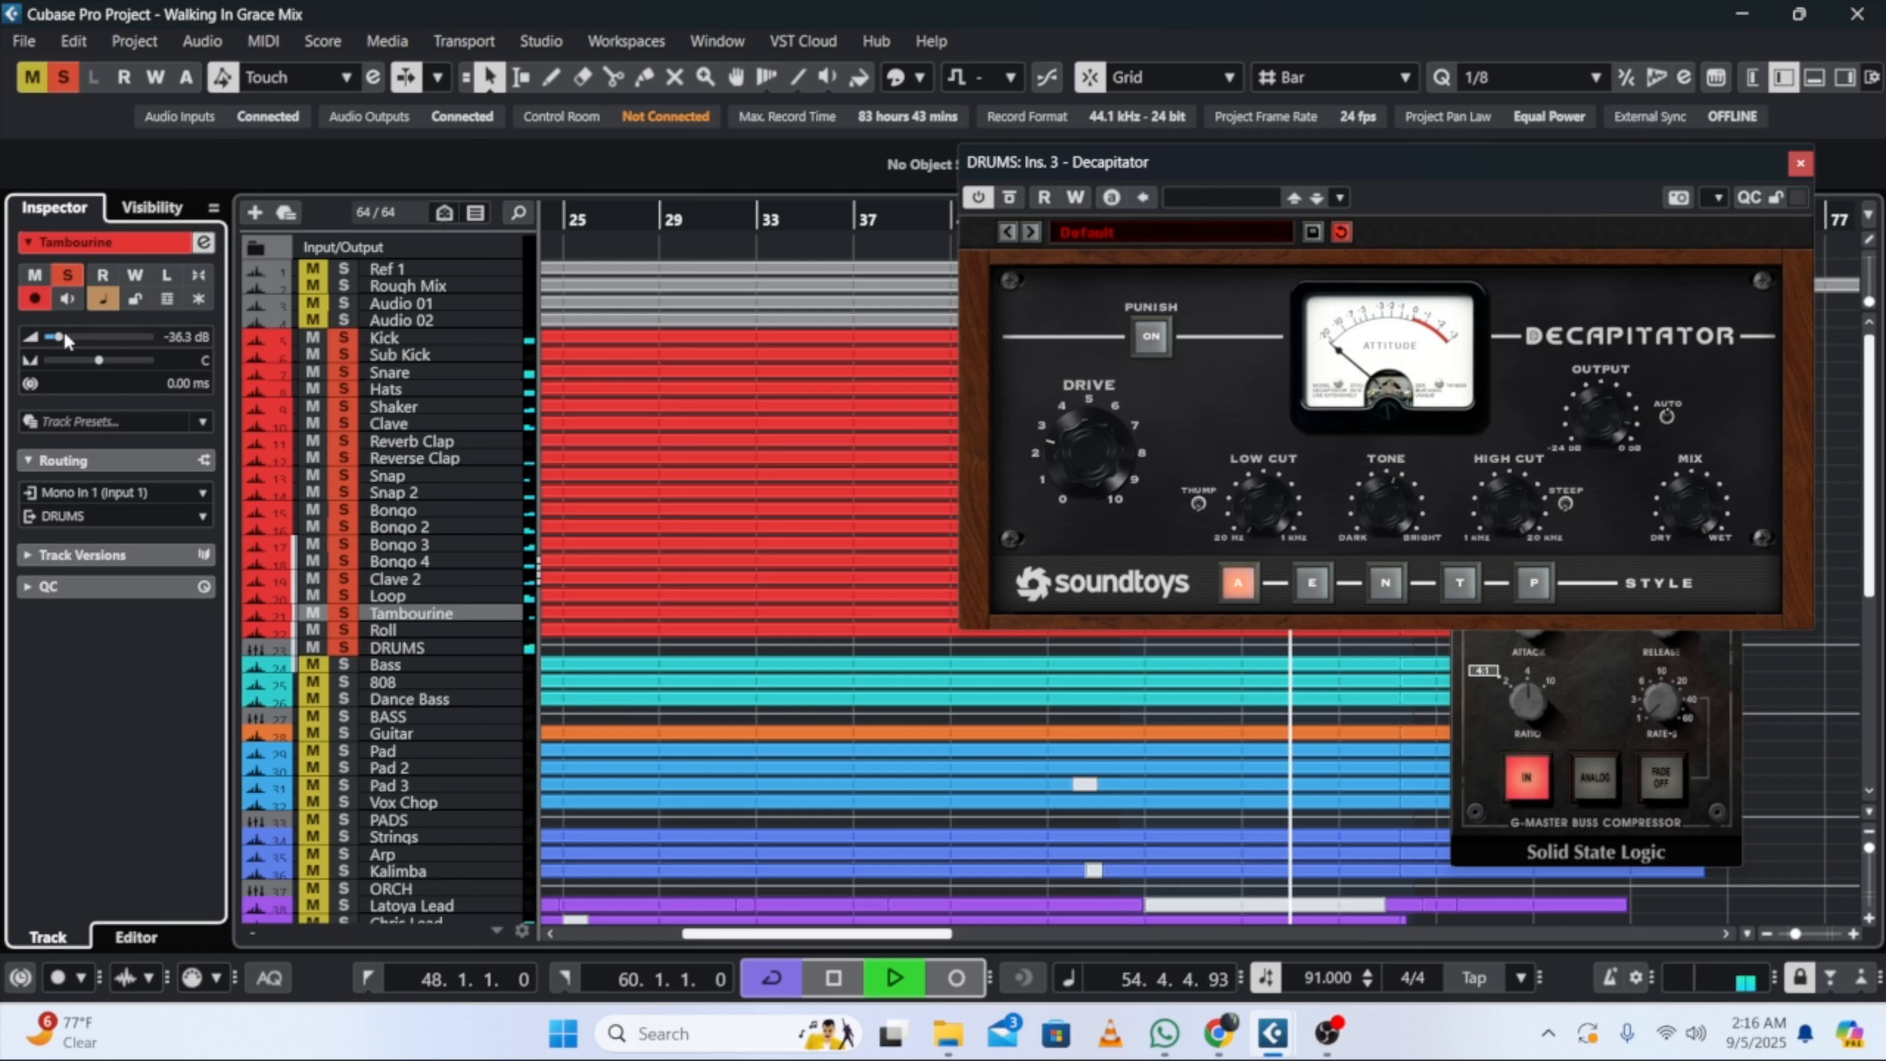
{"action": "left_click", "coordinate": [65, 336]}
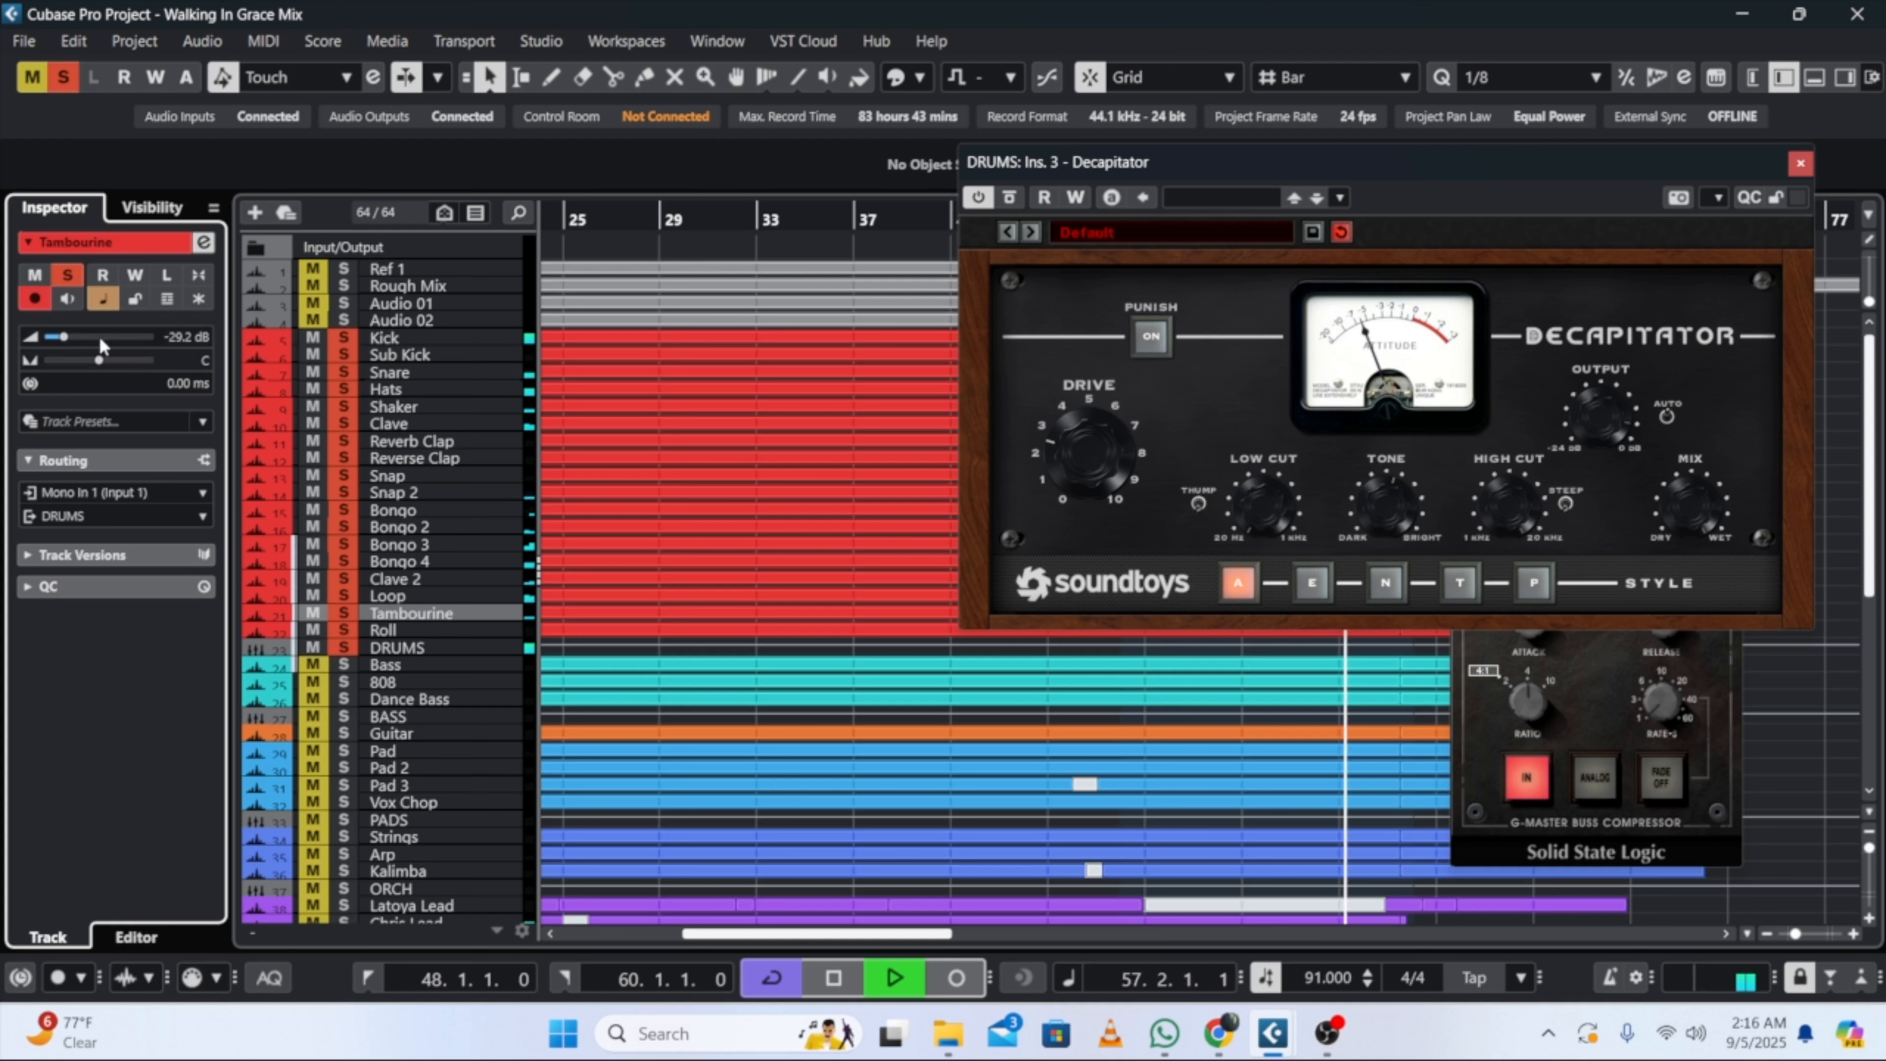
Step: Lower the Snare track's level to -15.8 dB and stop playback
{"action": "left_click", "coordinate": [399, 378]}
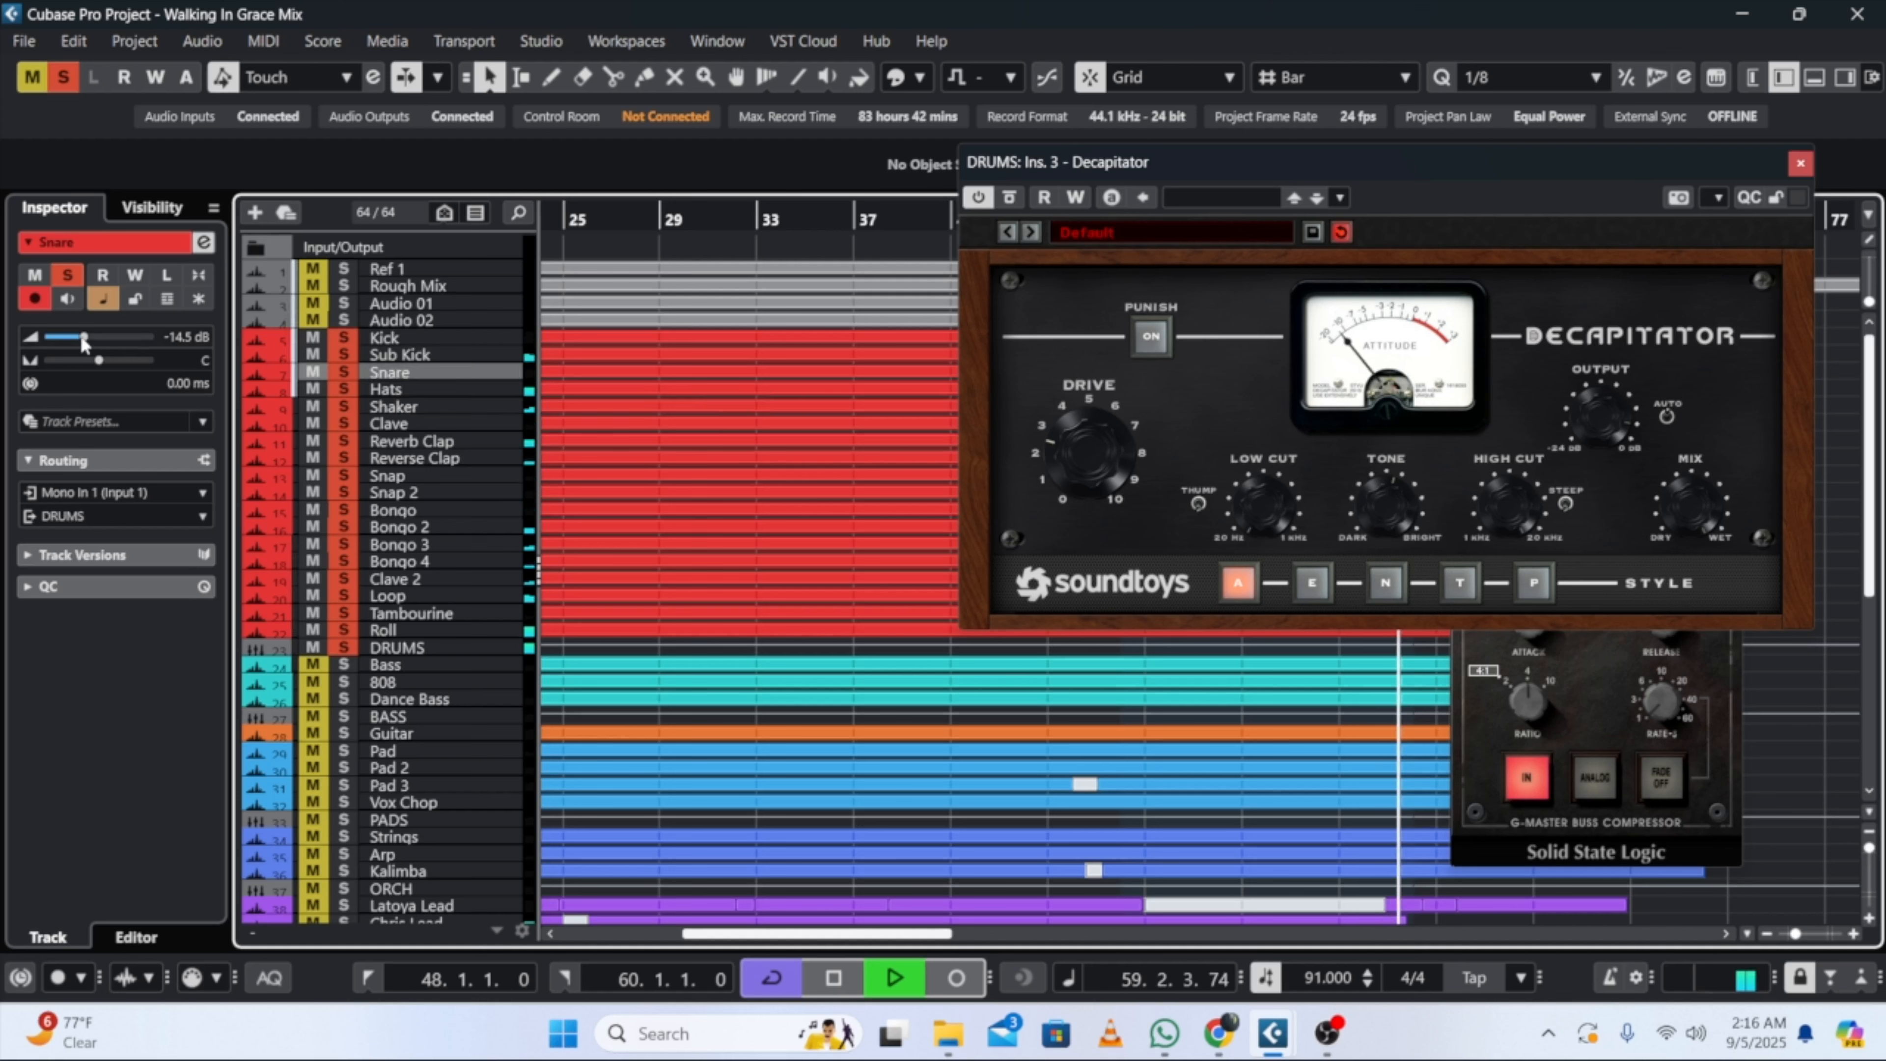
{"action": "left_click_drag", "start_coordinate": [81, 339], "coordinate": [78, 339]}
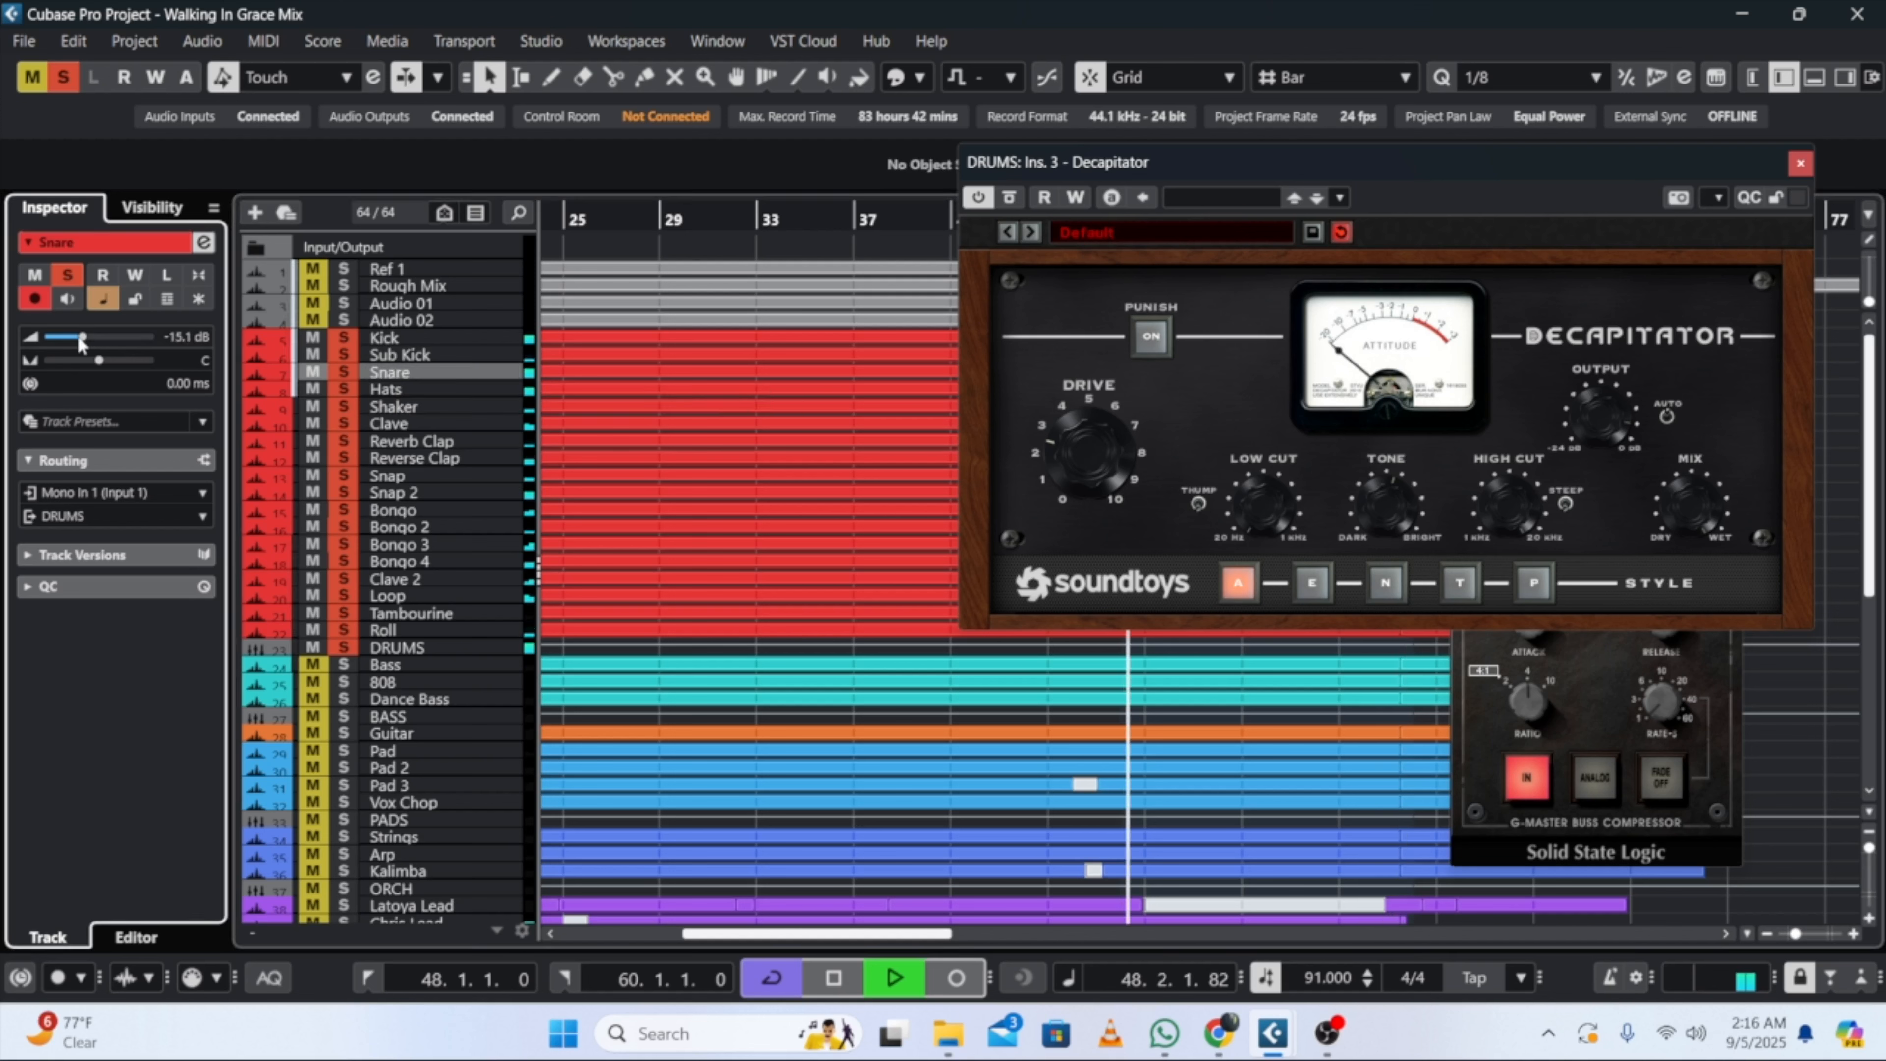
{"action": "scroll", "coordinate": [78, 339], "scroll_direction": "down", "scroll_amount": 3}
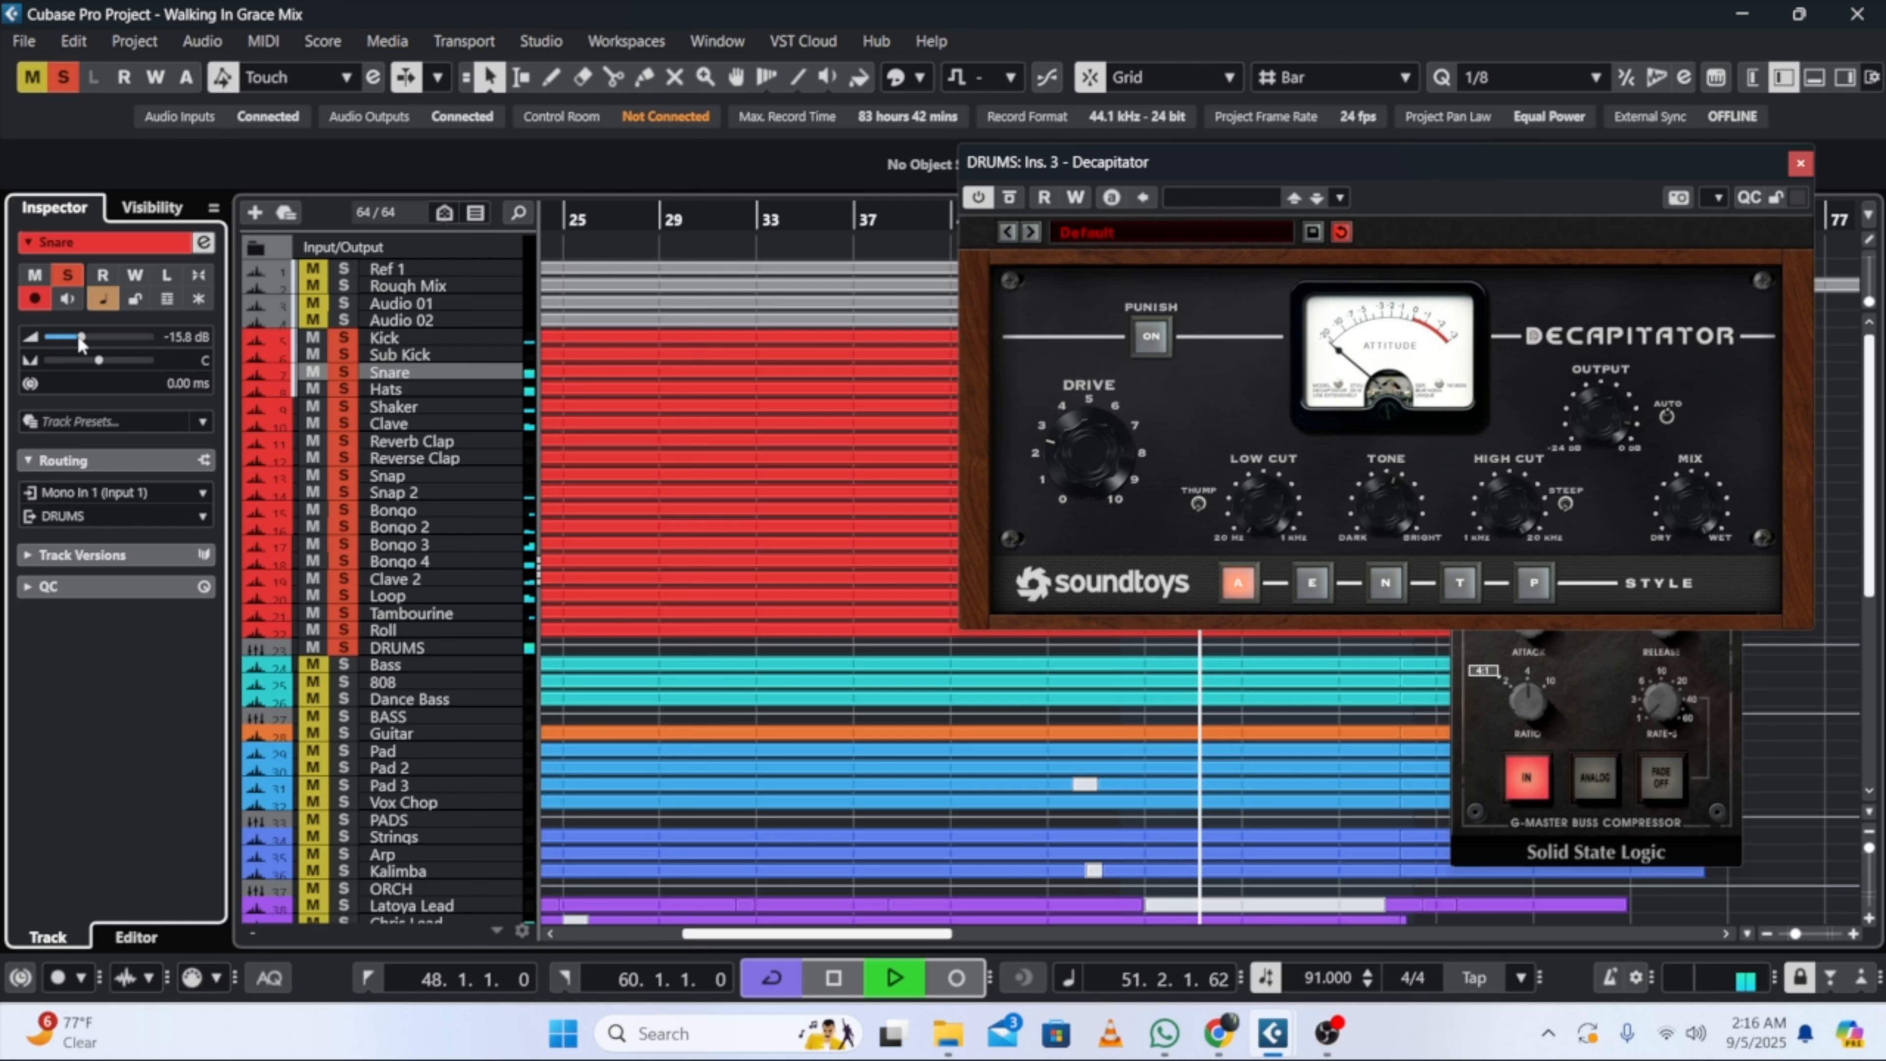
{"action": "key", "text": "space"}
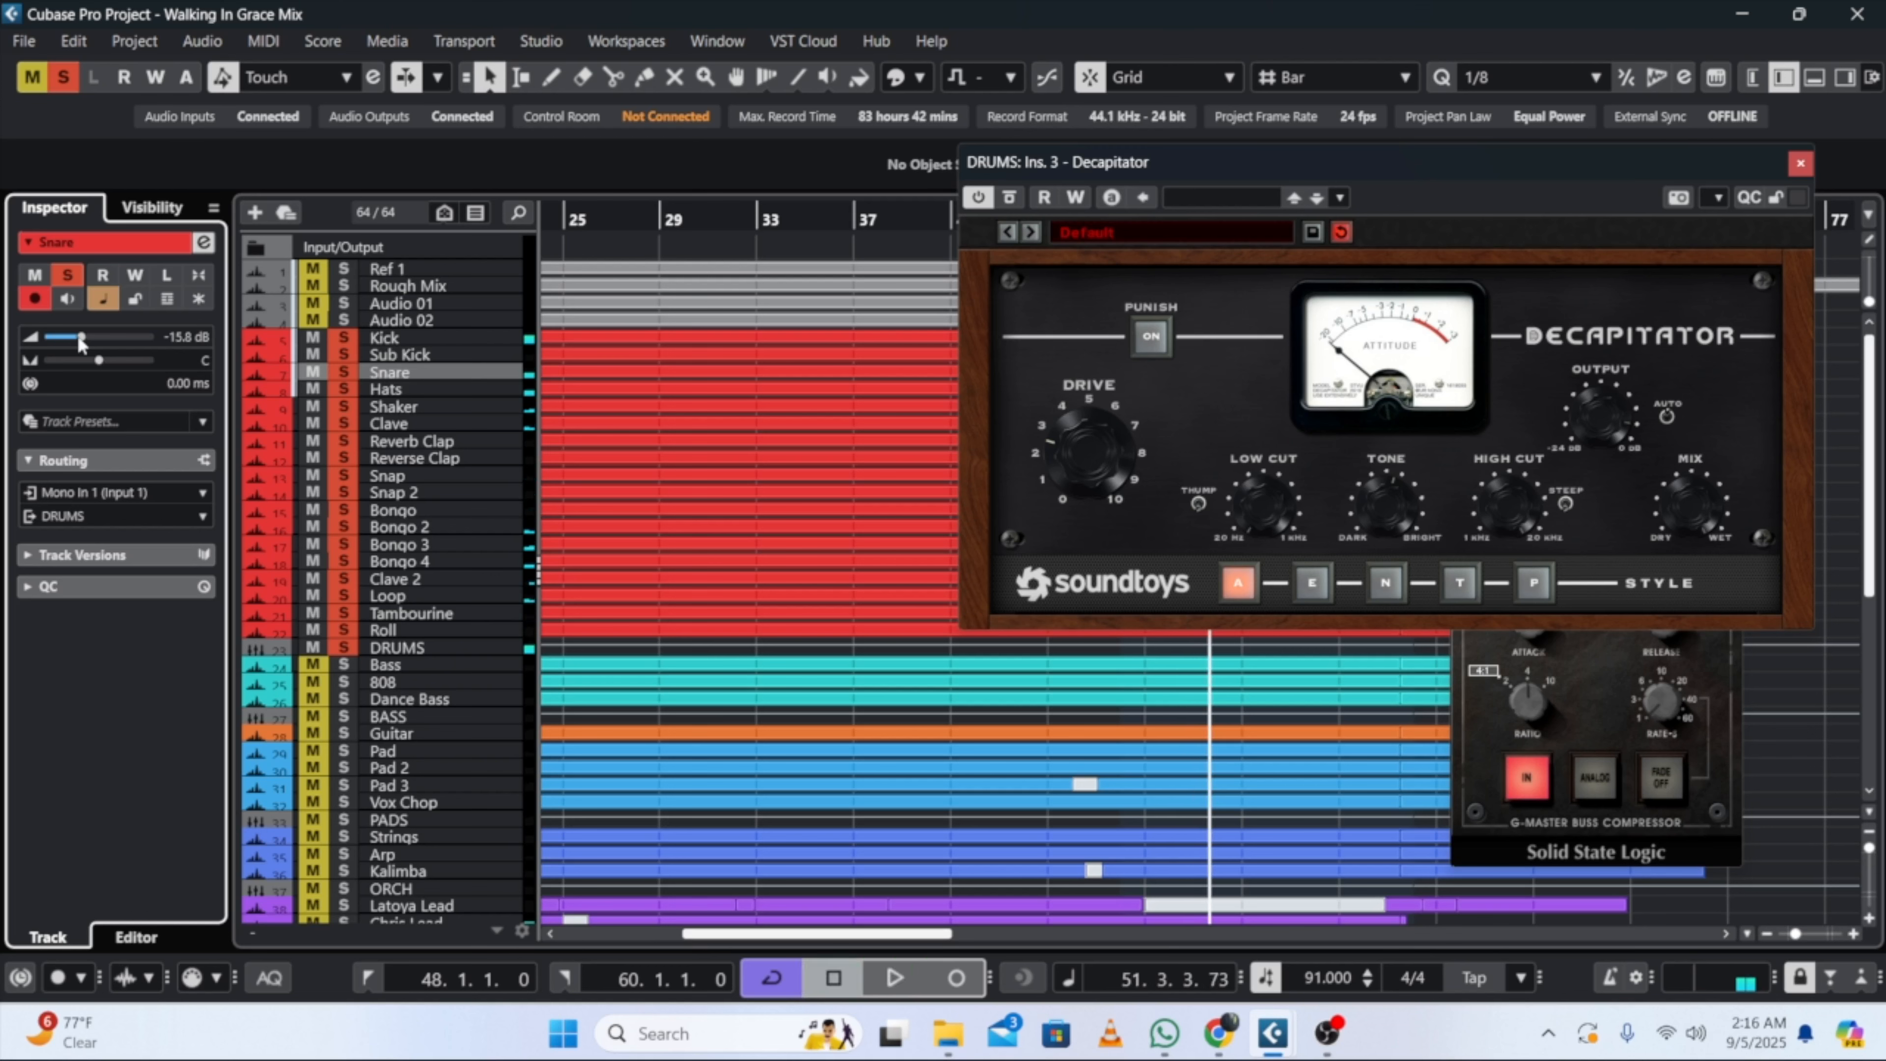